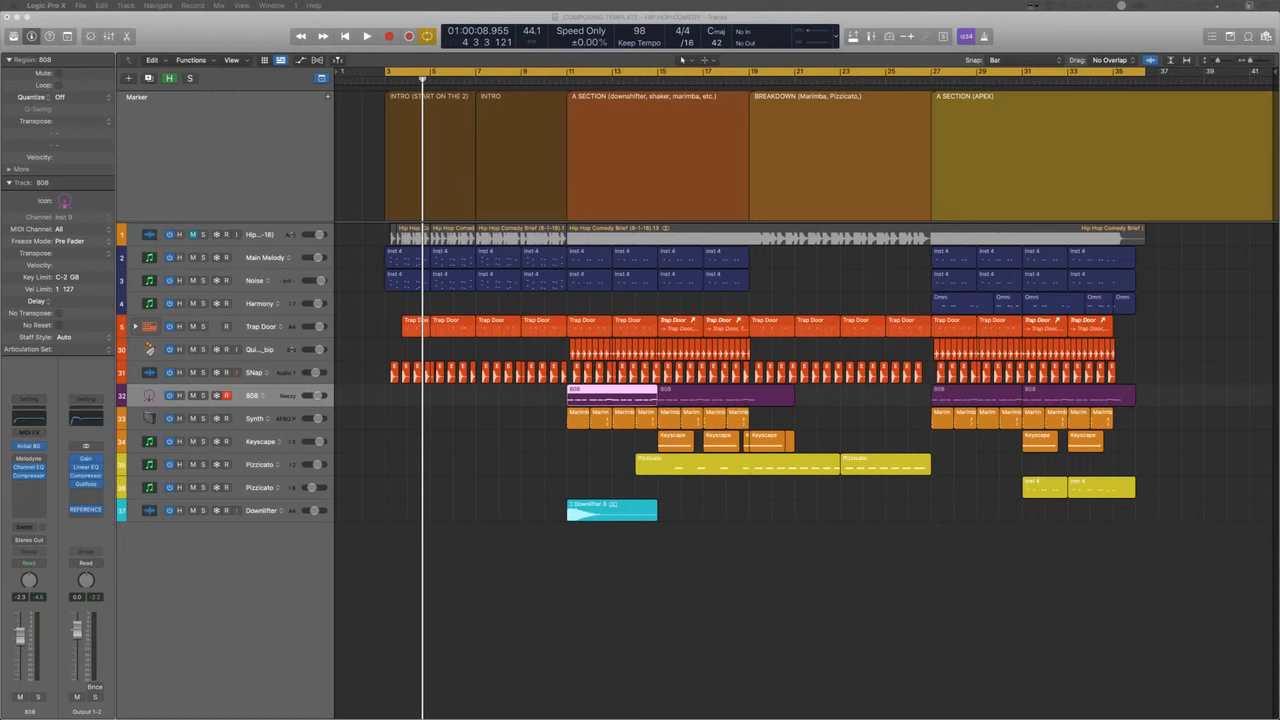
- Audition the Hip Hop Comedy Brief reference track in solo from bar 3, and the arrangement with that solo switched off
left_click(539, 544)
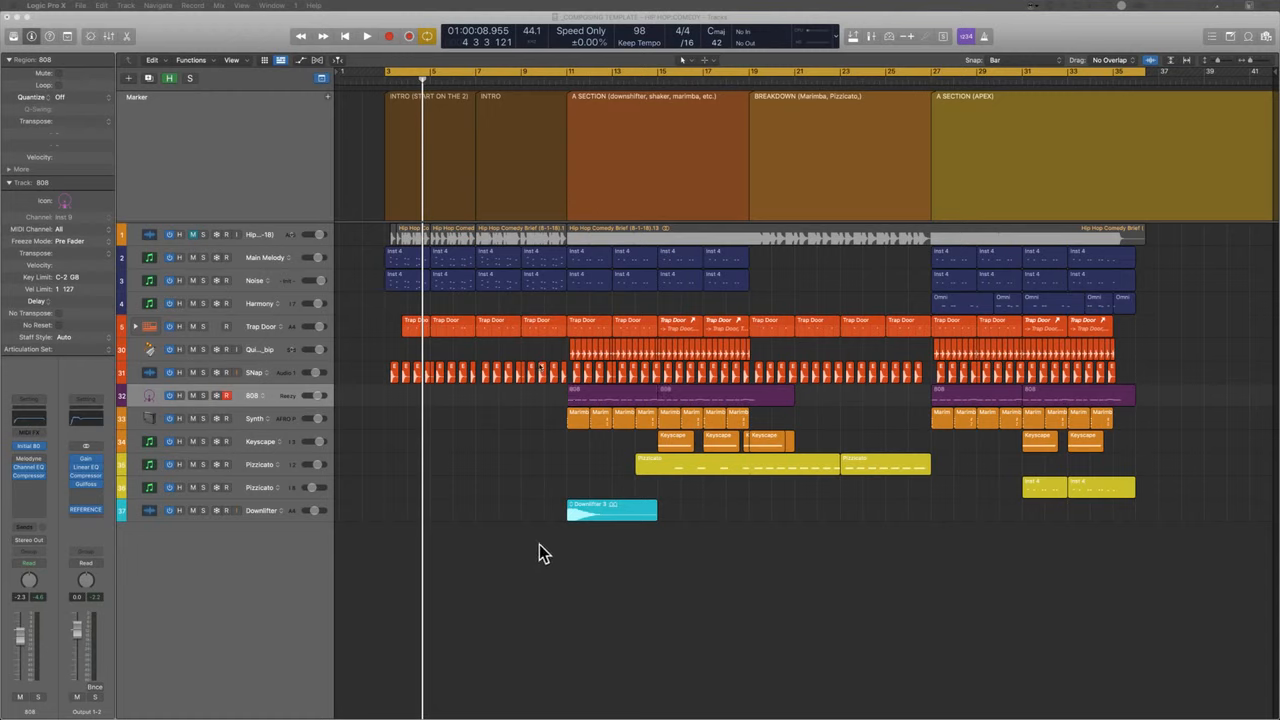
key("comma")
key("comma")
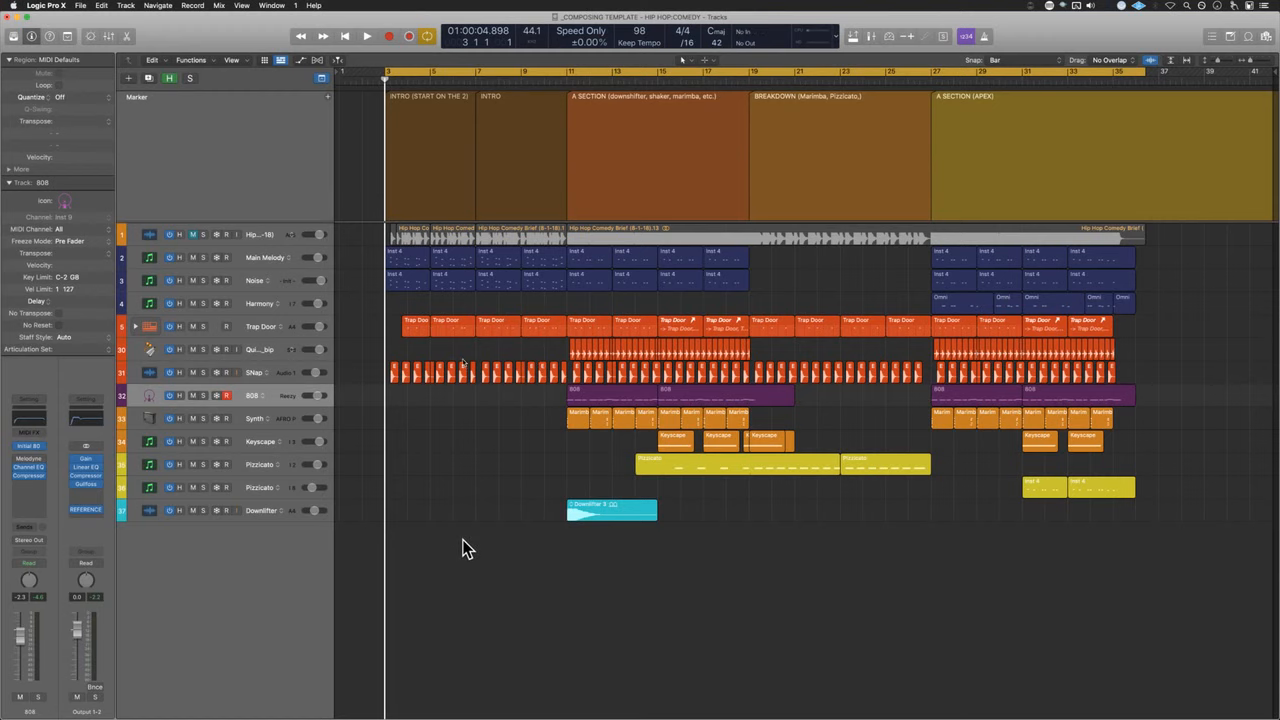
key("super+Down")
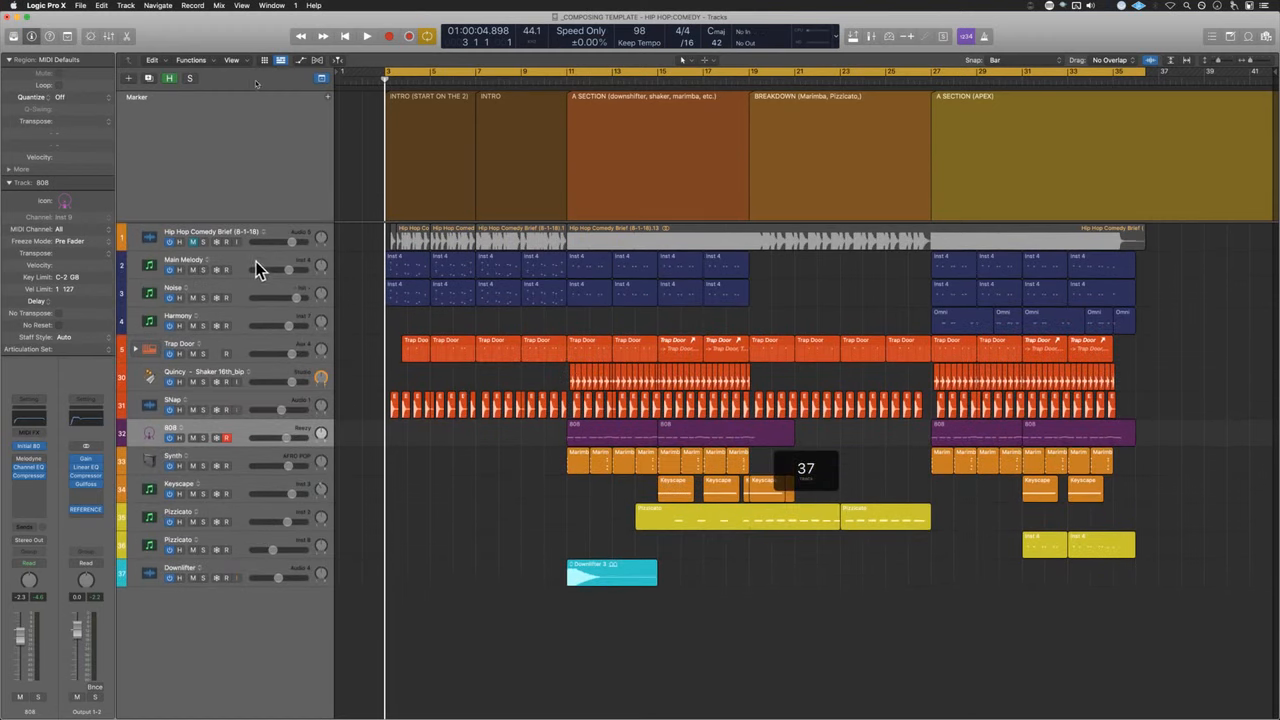
key("space")
left_click(203, 242)
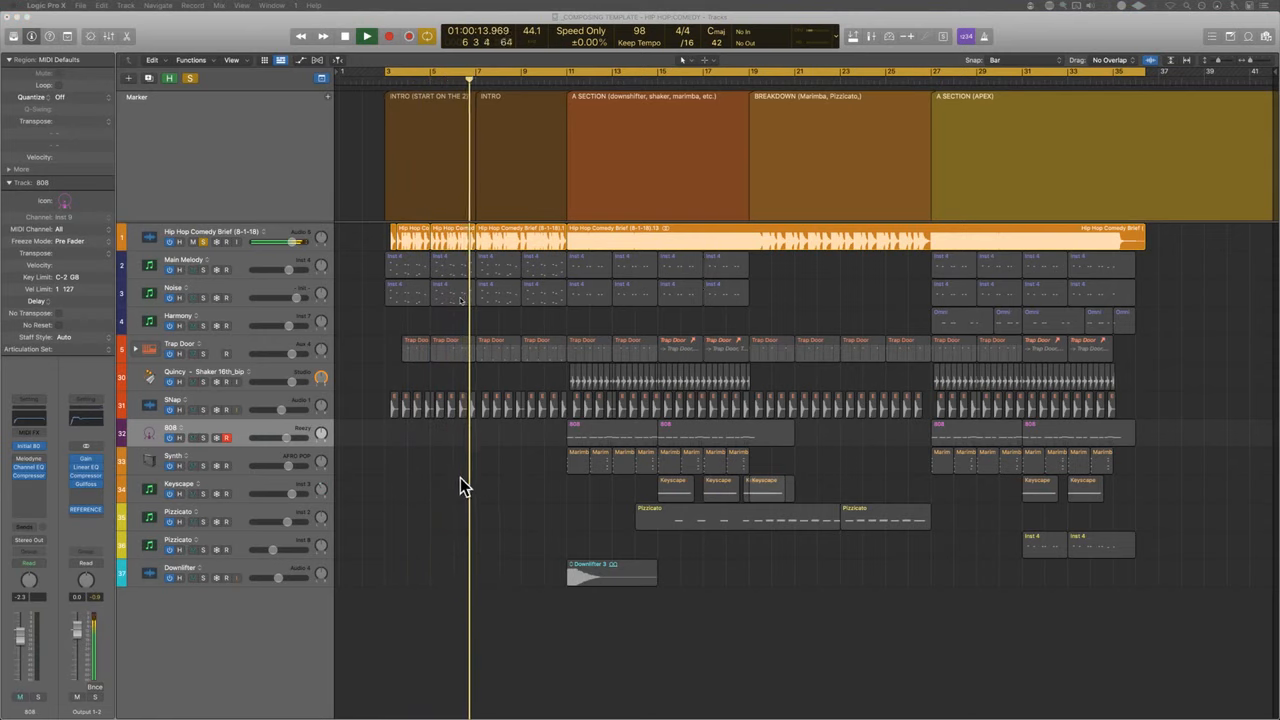
key("space")
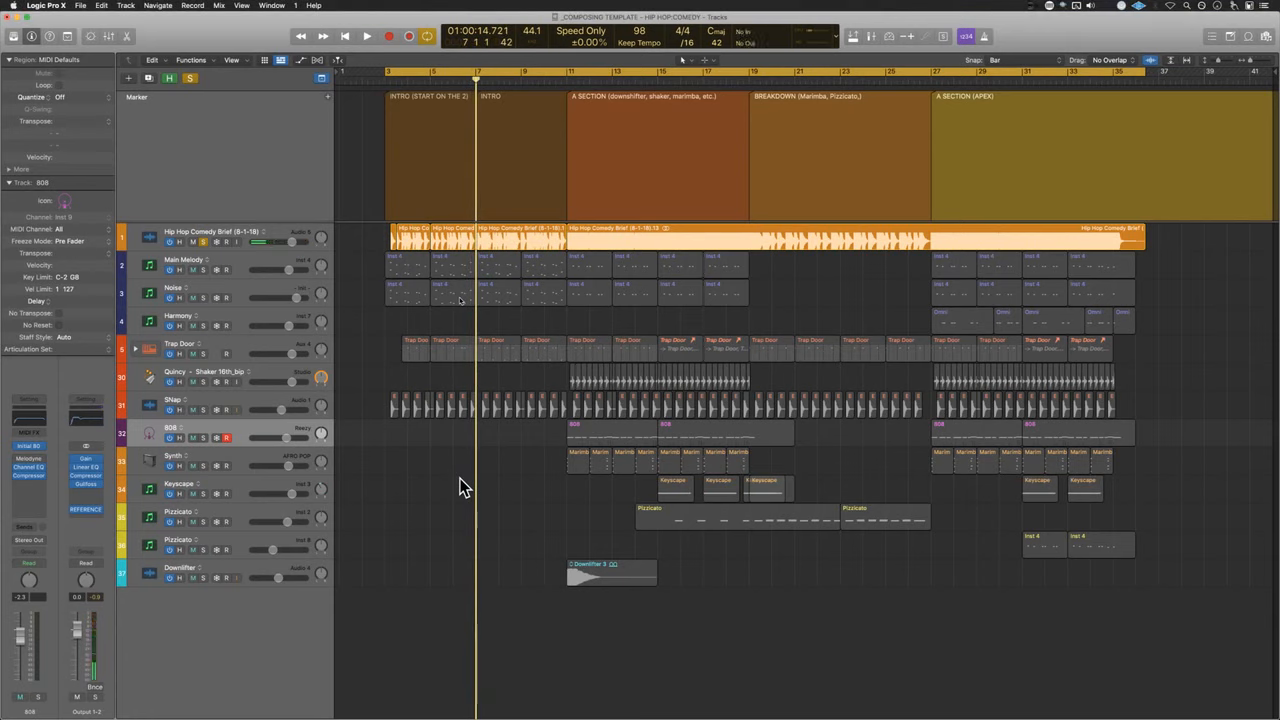
left_click(204, 243)
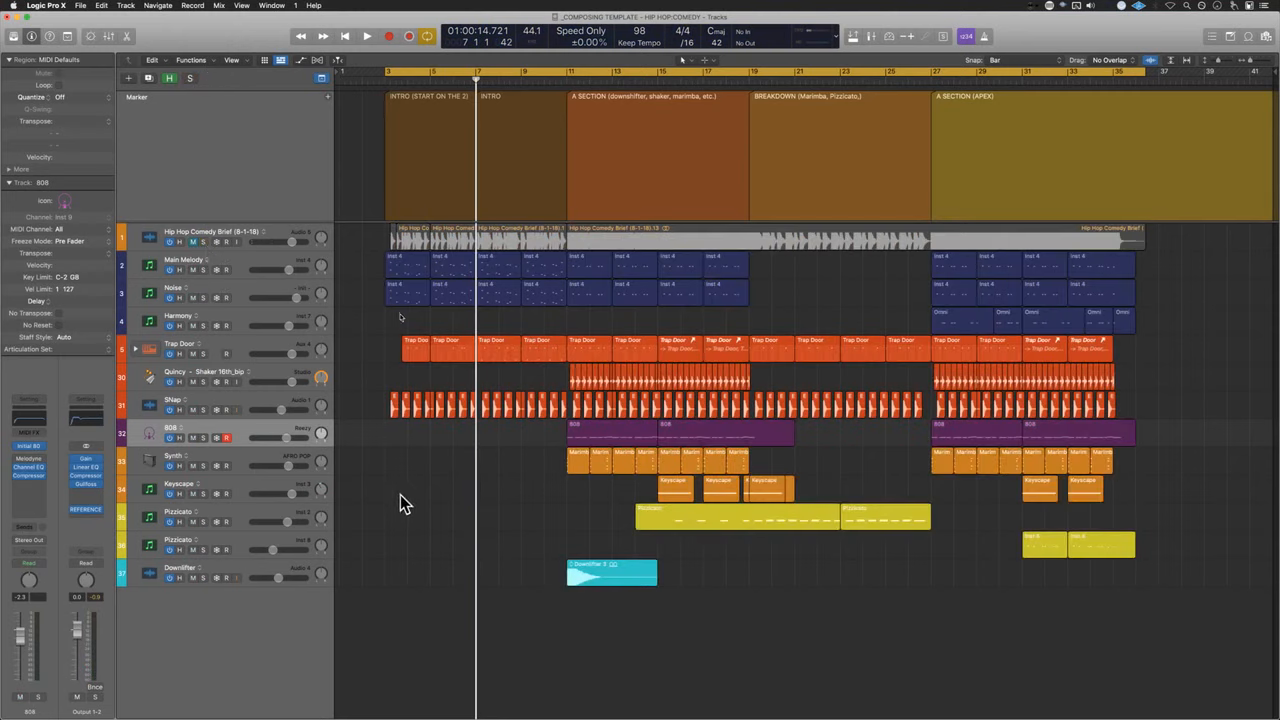
key("space")
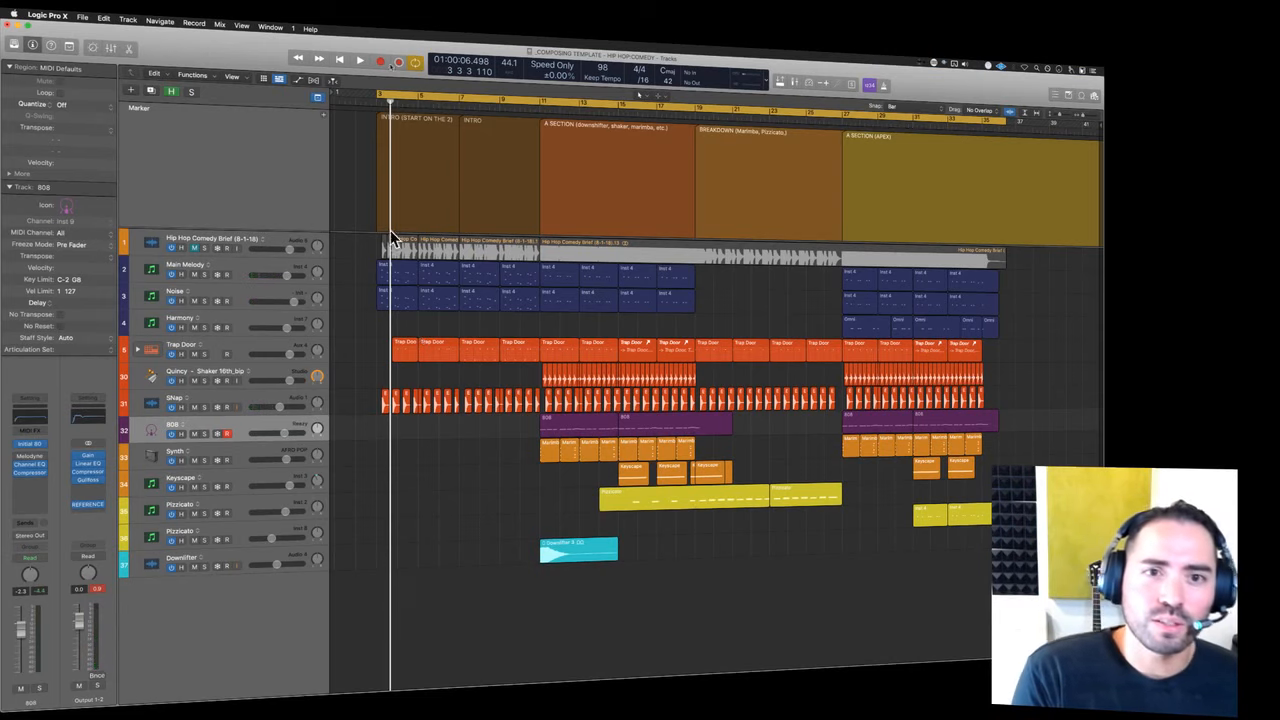
- Step through the Intro, A Section and Breakdown markers to examine how the arrangement is divided
left_click(414, 189)
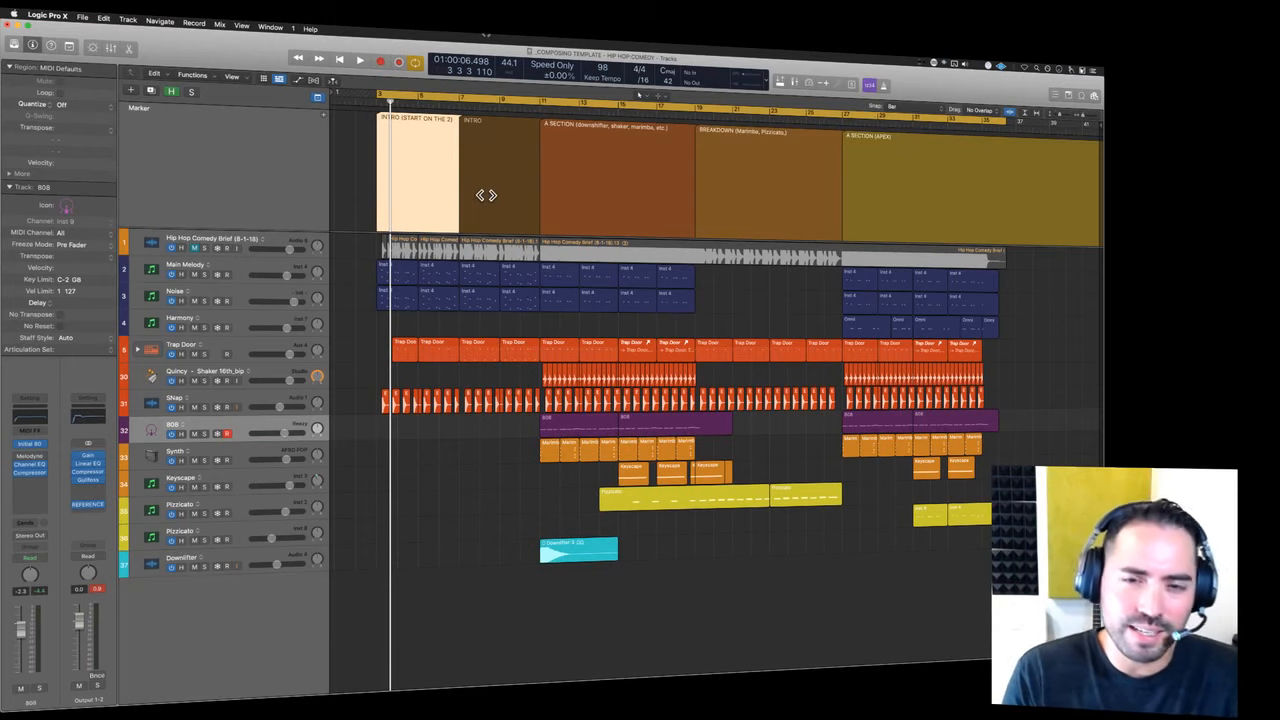
left_click(486, 195)
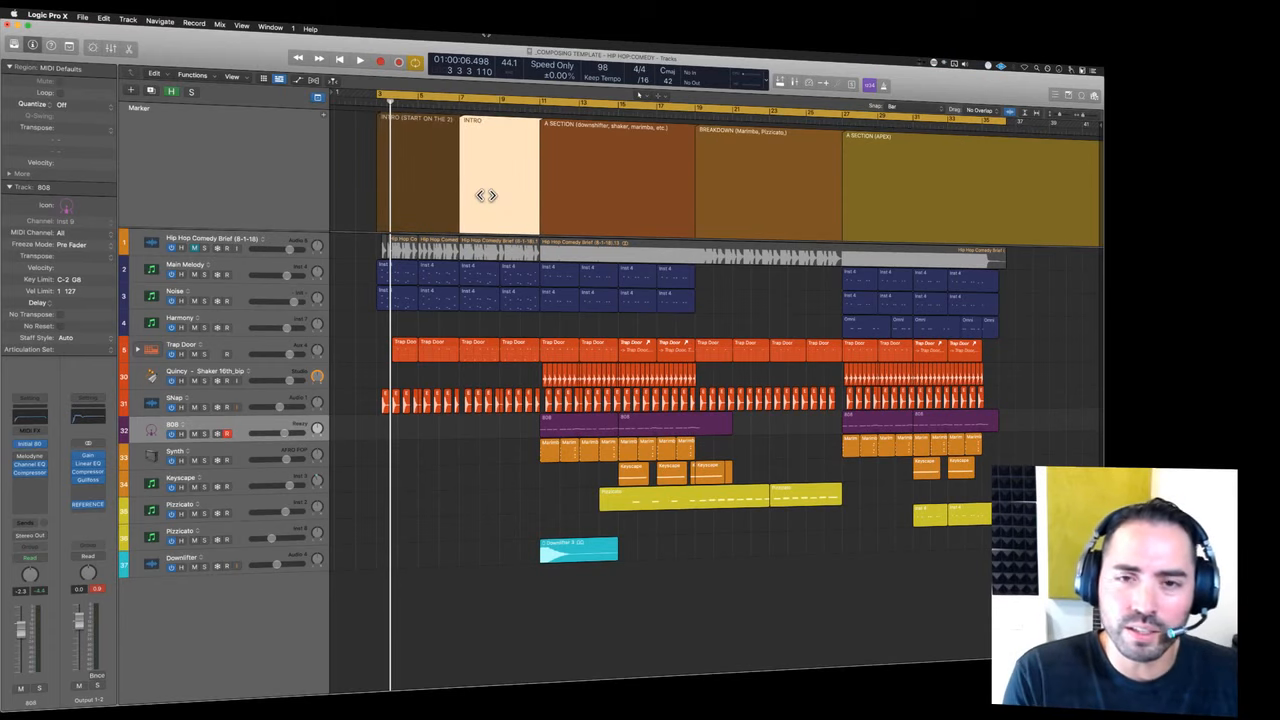
left_click(602, 168)
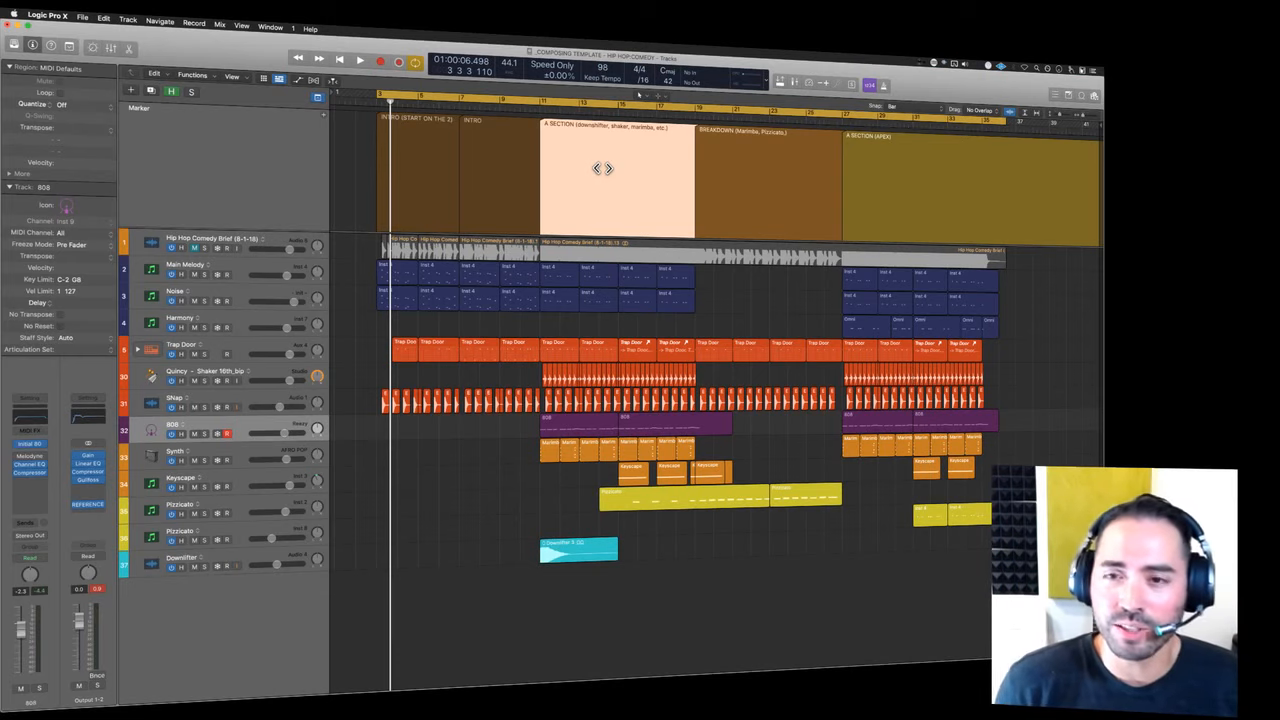
left_click(740, 150)
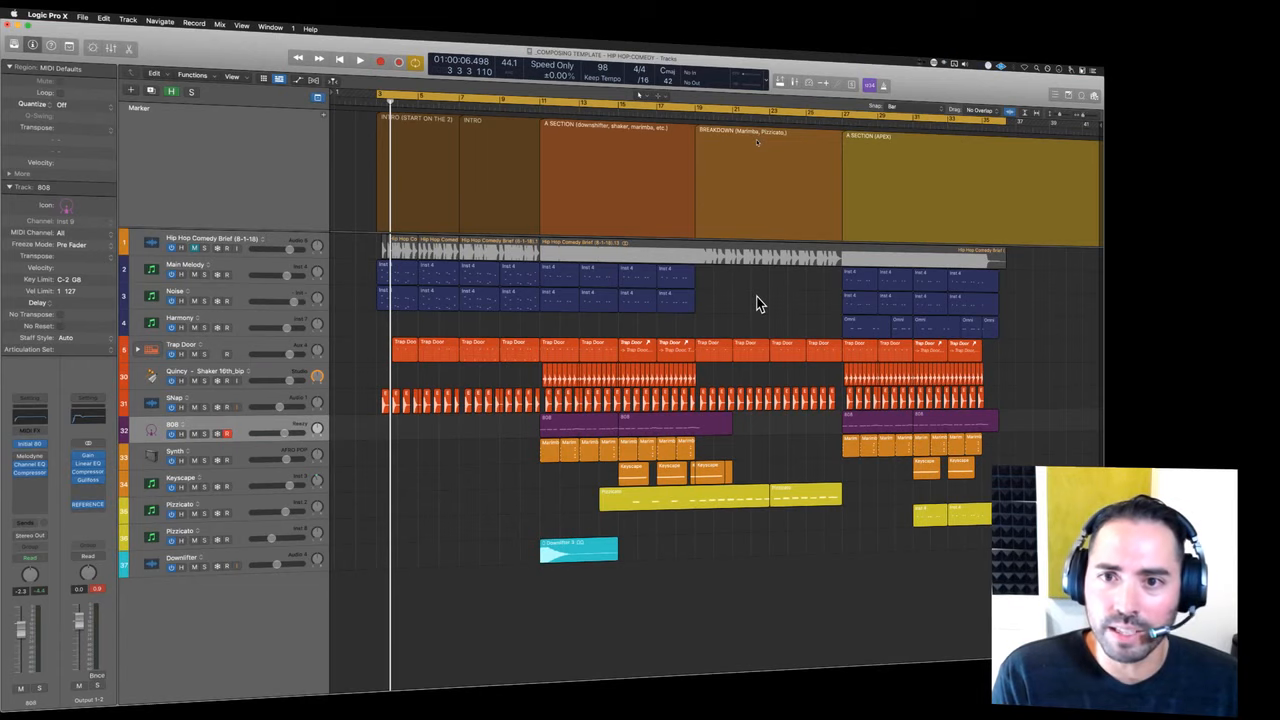
- Close the hip hop/comedy project without saving and, in Finder, preview the bounced MP3 labelled "(Logic Stock Plug-Ins)"
key("super+w")
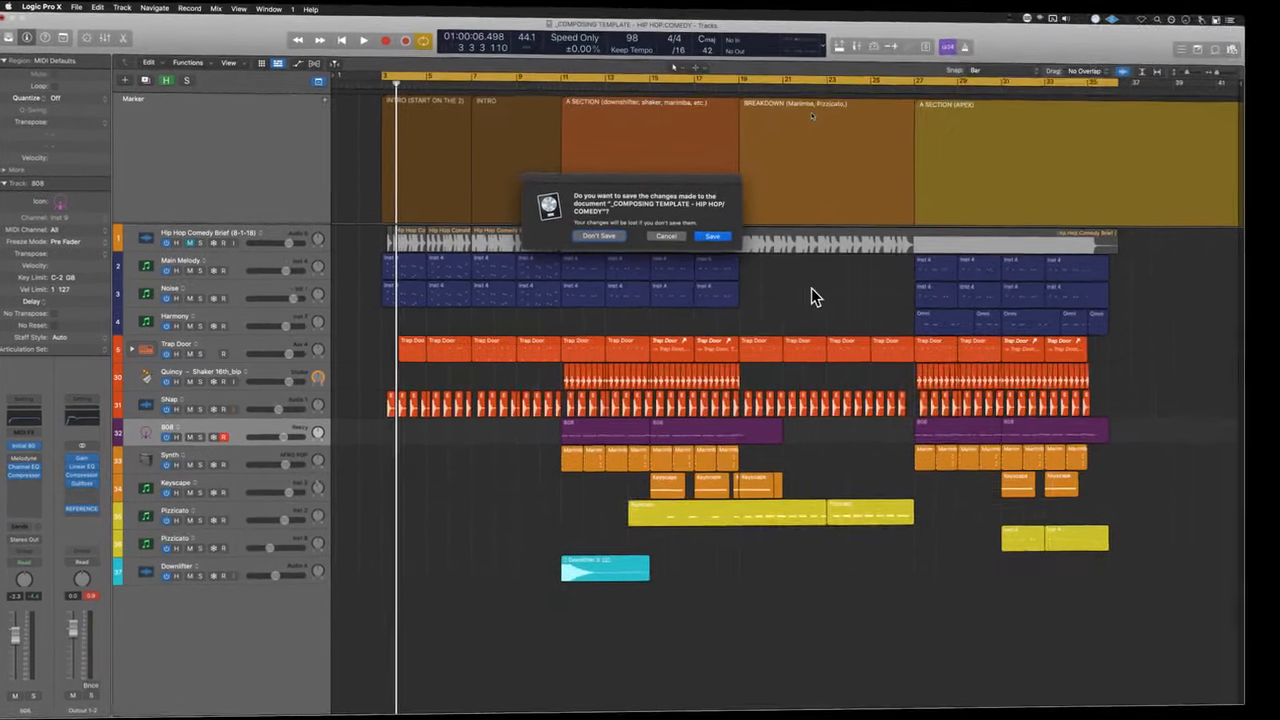
left_click(626, 236)
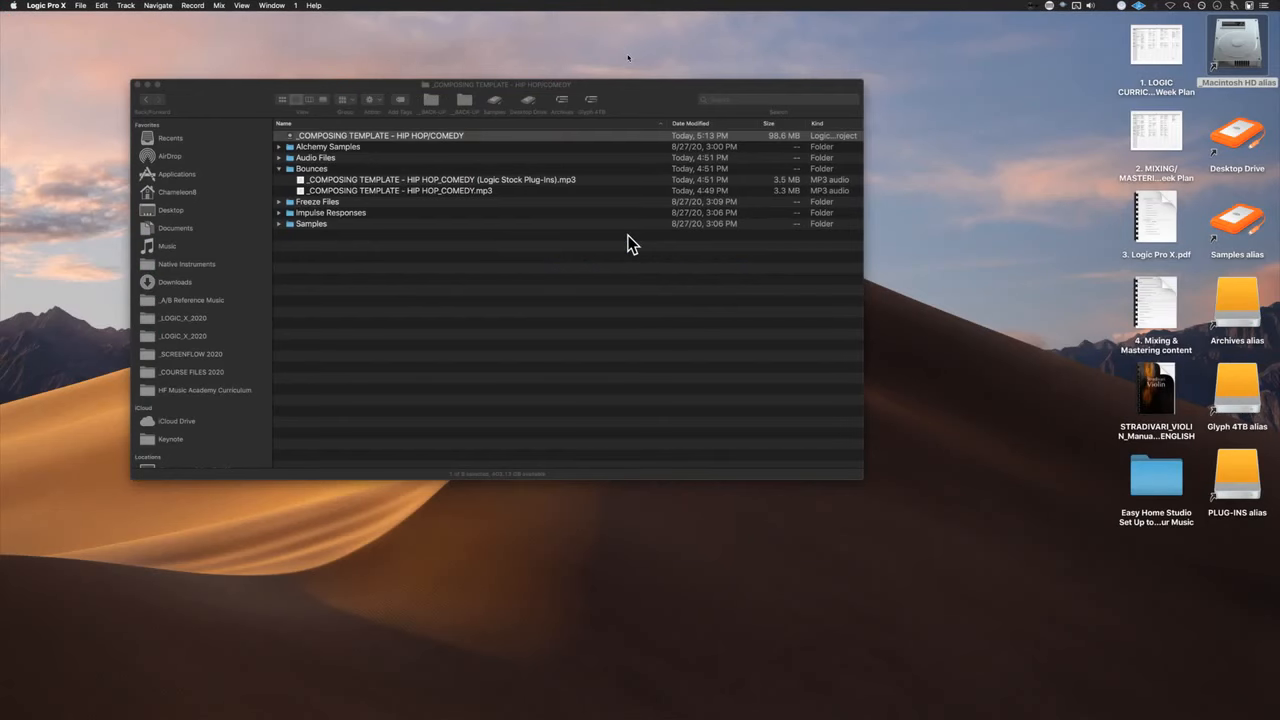
left_click(556, 181)
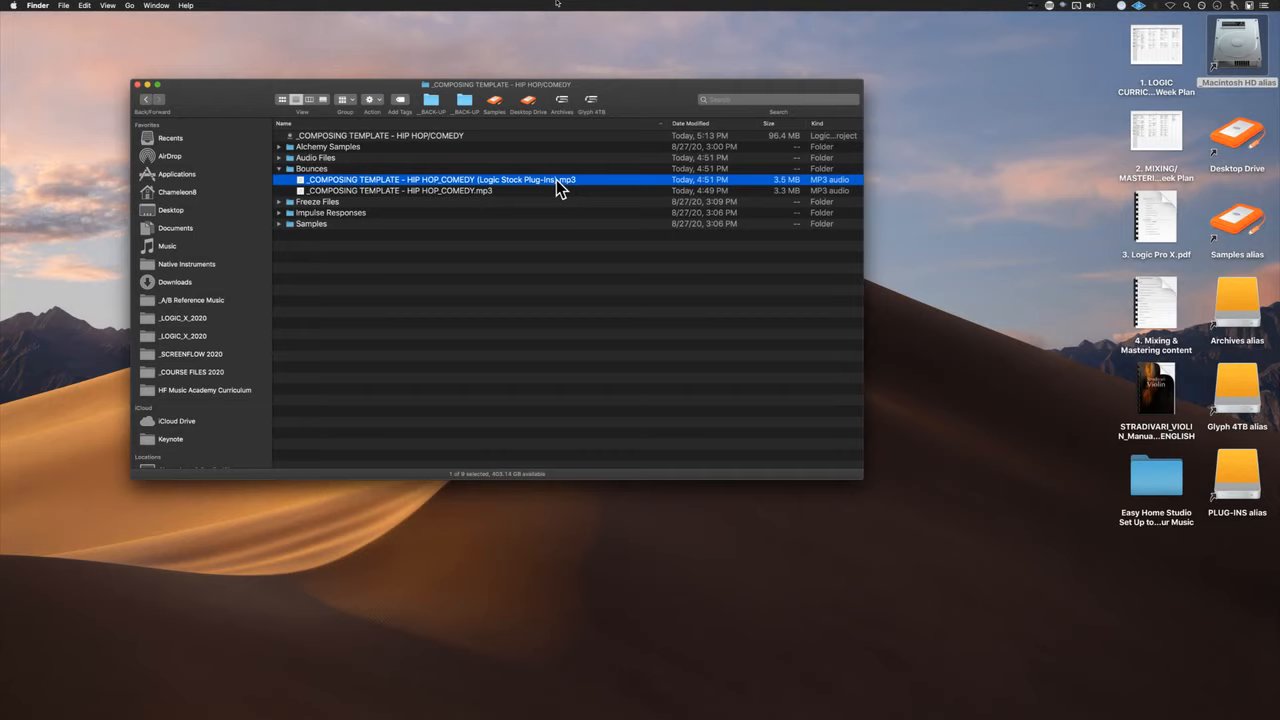
key("space")
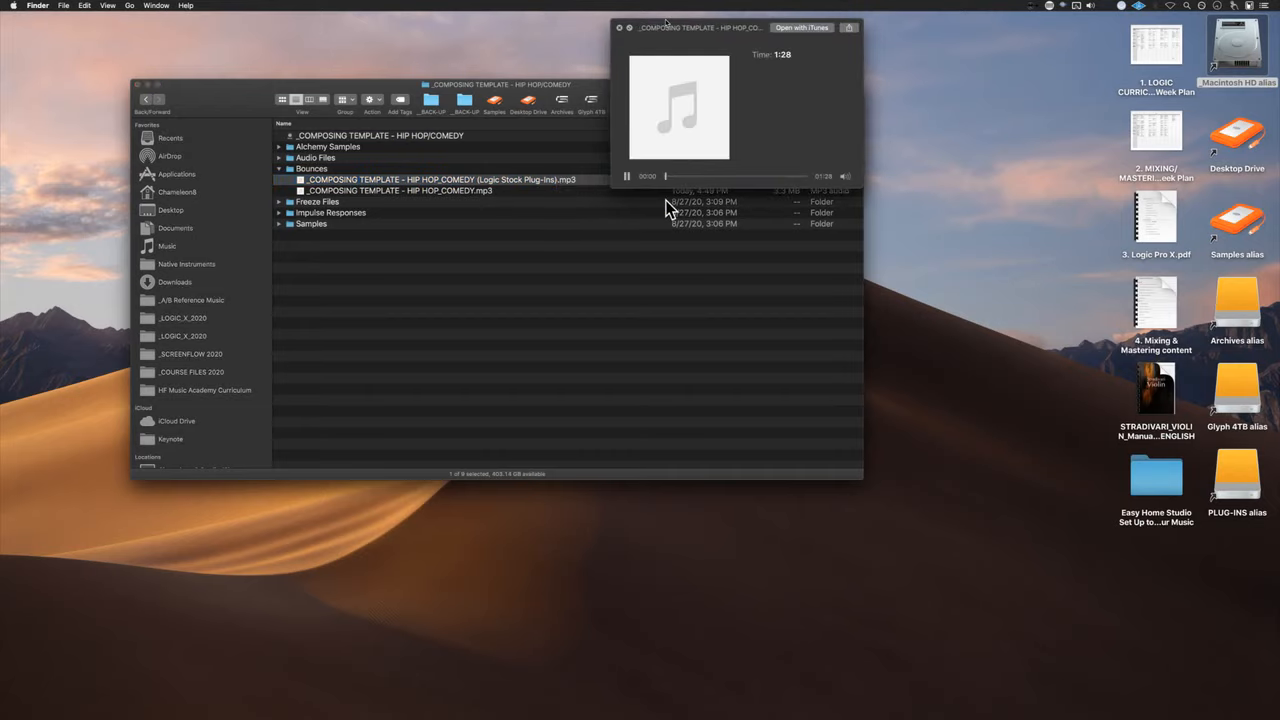
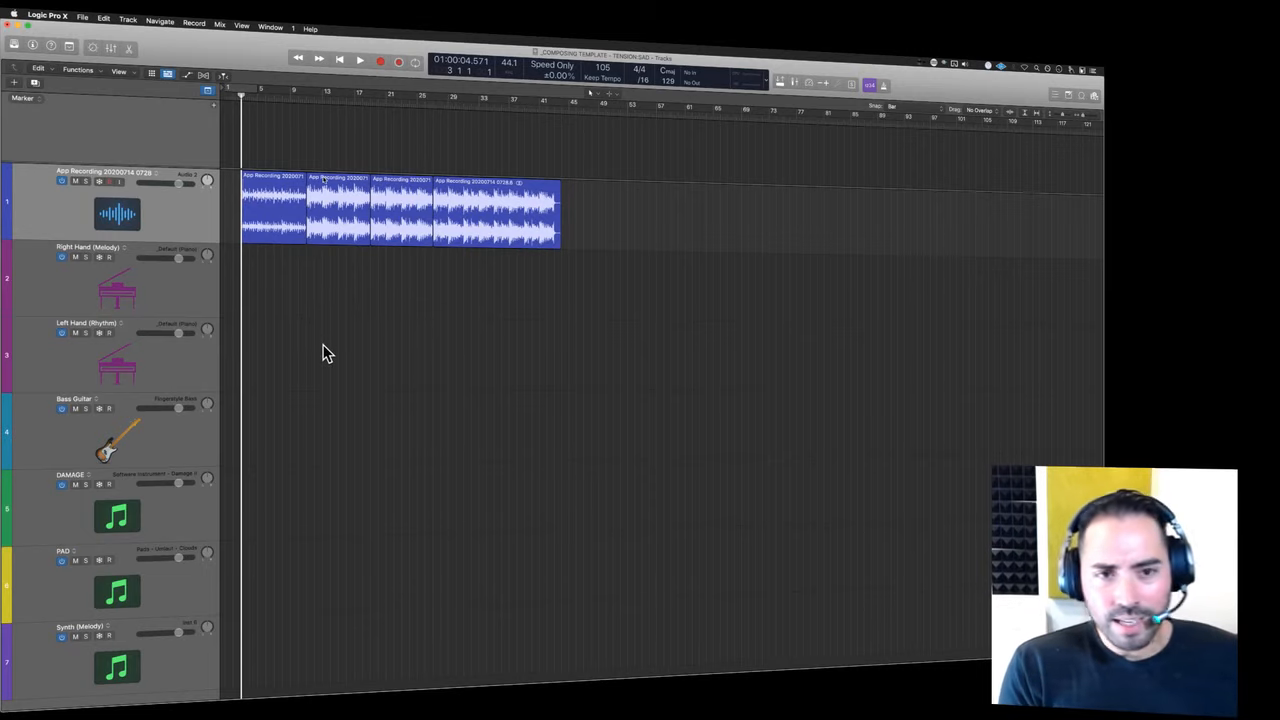
- Review the Snap options for the timeline grid of the TENSION.SAD composing template
key("super+Right")
key("super+Right")
key("super+Right")
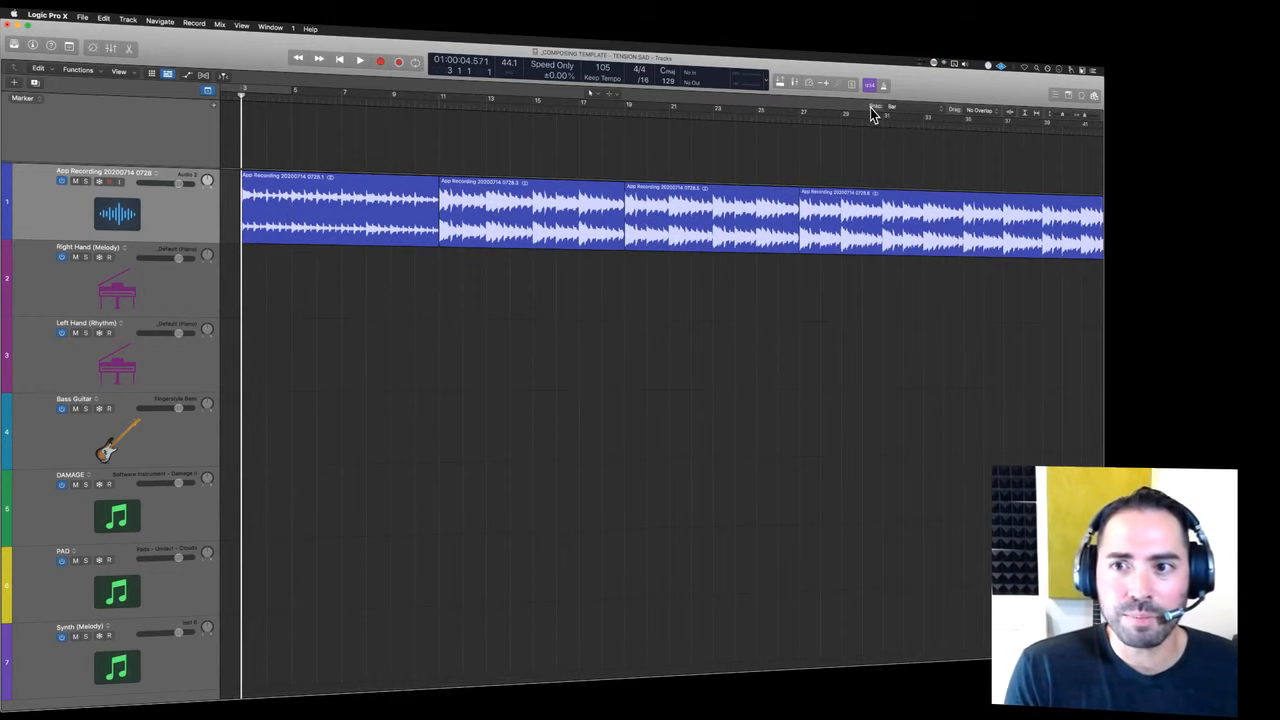
left_click(920, 109)
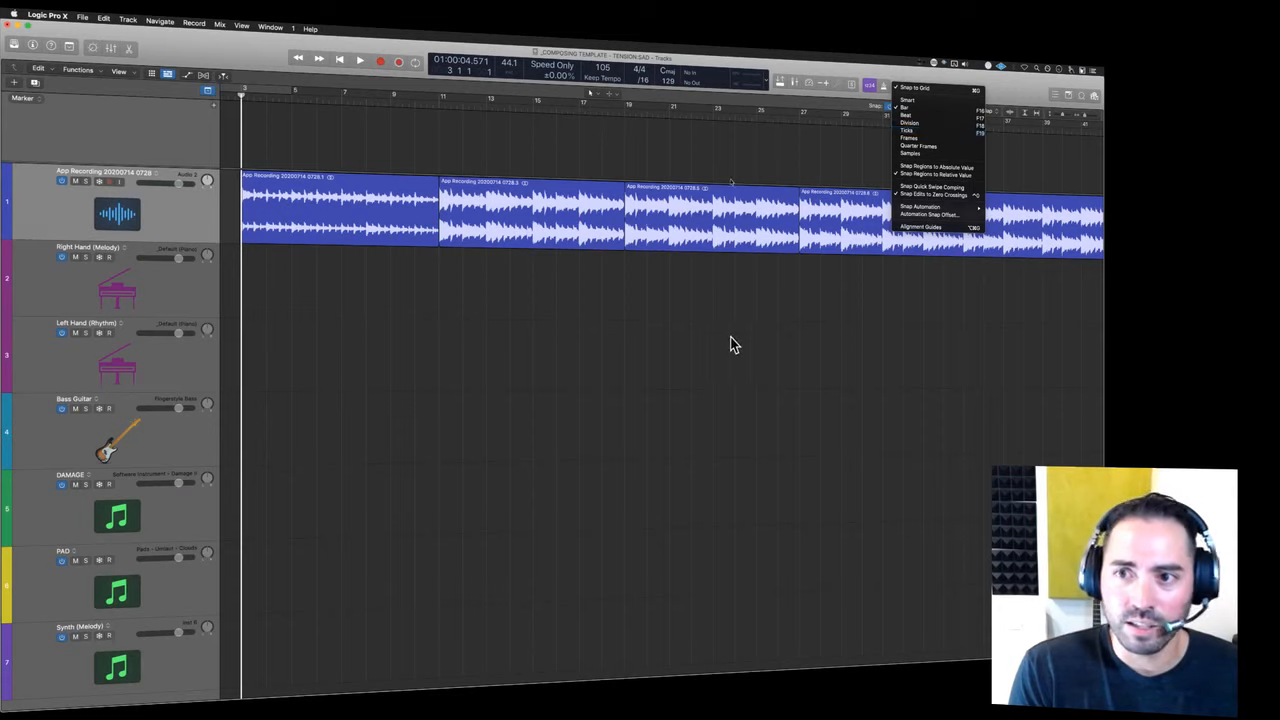
left_click(674, 375)
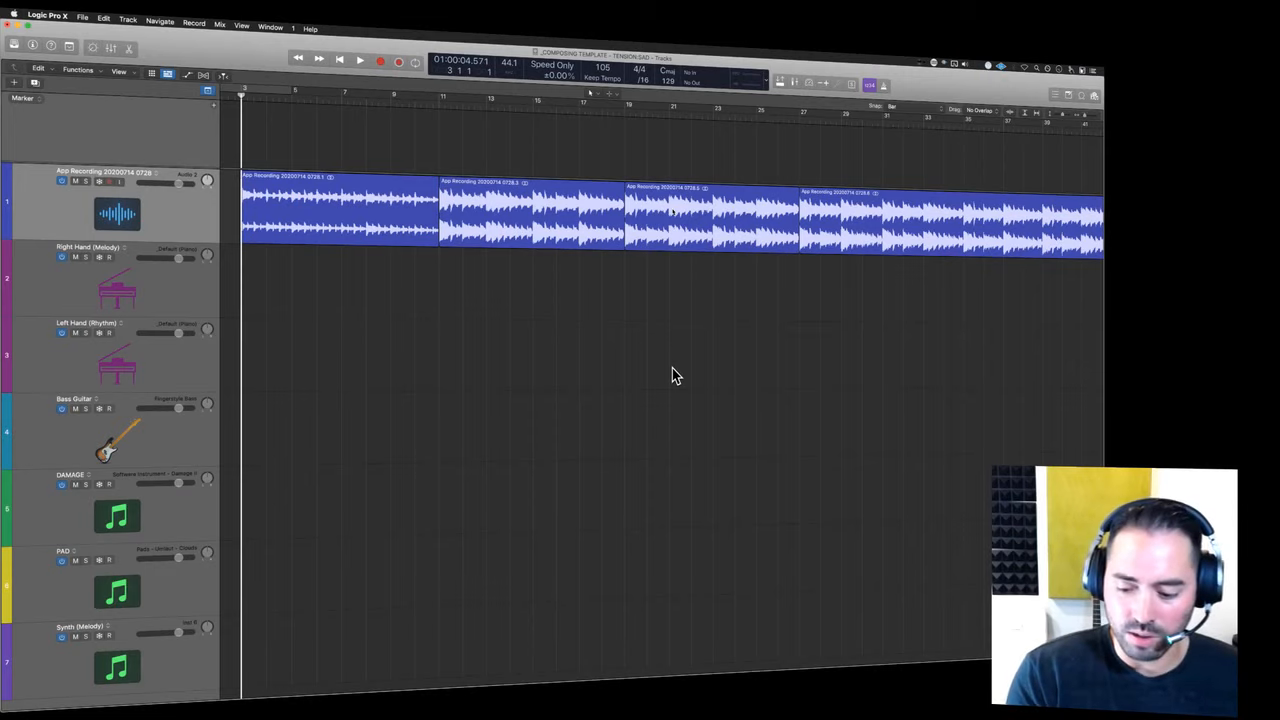
- Examine the App Recording regions one after another to identify the sections of the reference song
left_click(400, 229)
left_click(488, 218)
left_click(712, 228)
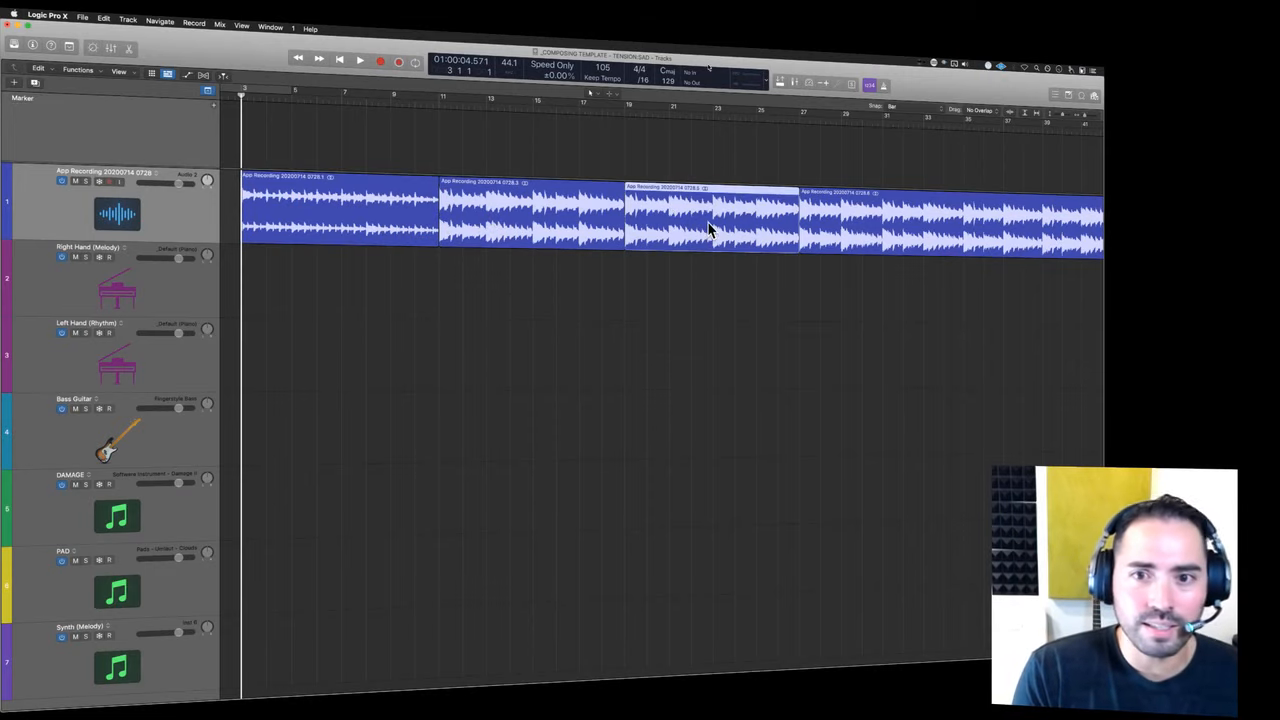
left_click(847, 229)
left_click_drag(590, 332, 538, 228)
left_click_drag(711, 293, 723, 209)
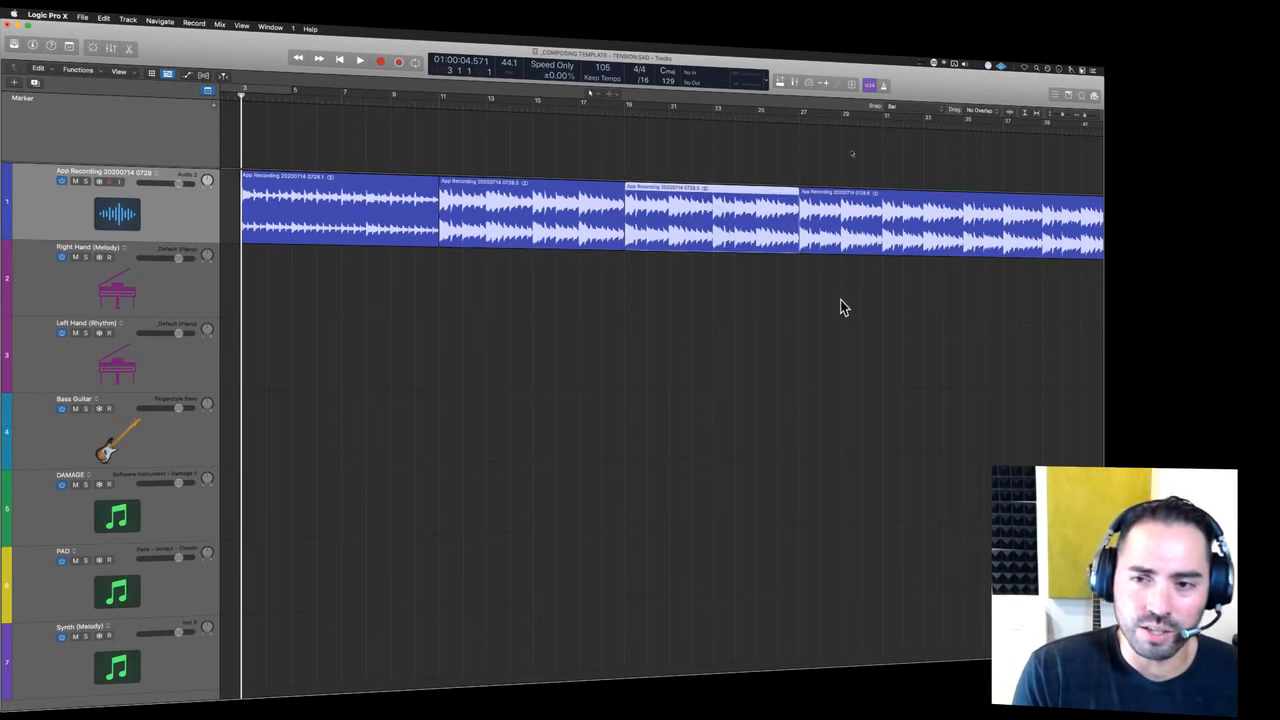
left_click_drag(882, 311, 921, 195)
- Create four markers at bars 3, 11, 19 and 27, aligned with the starts of the App Recording regions
scroll(835, 332, "right", 5)
scroll(783, 345, "left", 5)
scroll(782, 345, "down", 5)
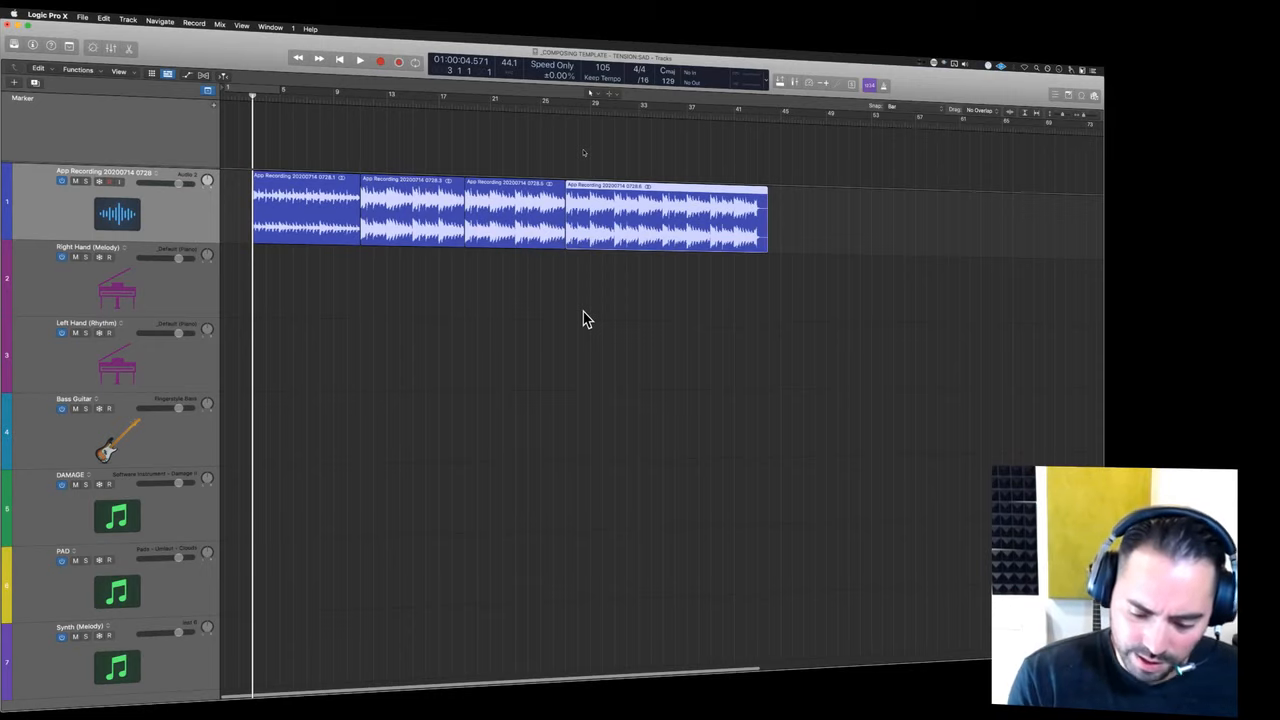
key("alt+apostrophe")
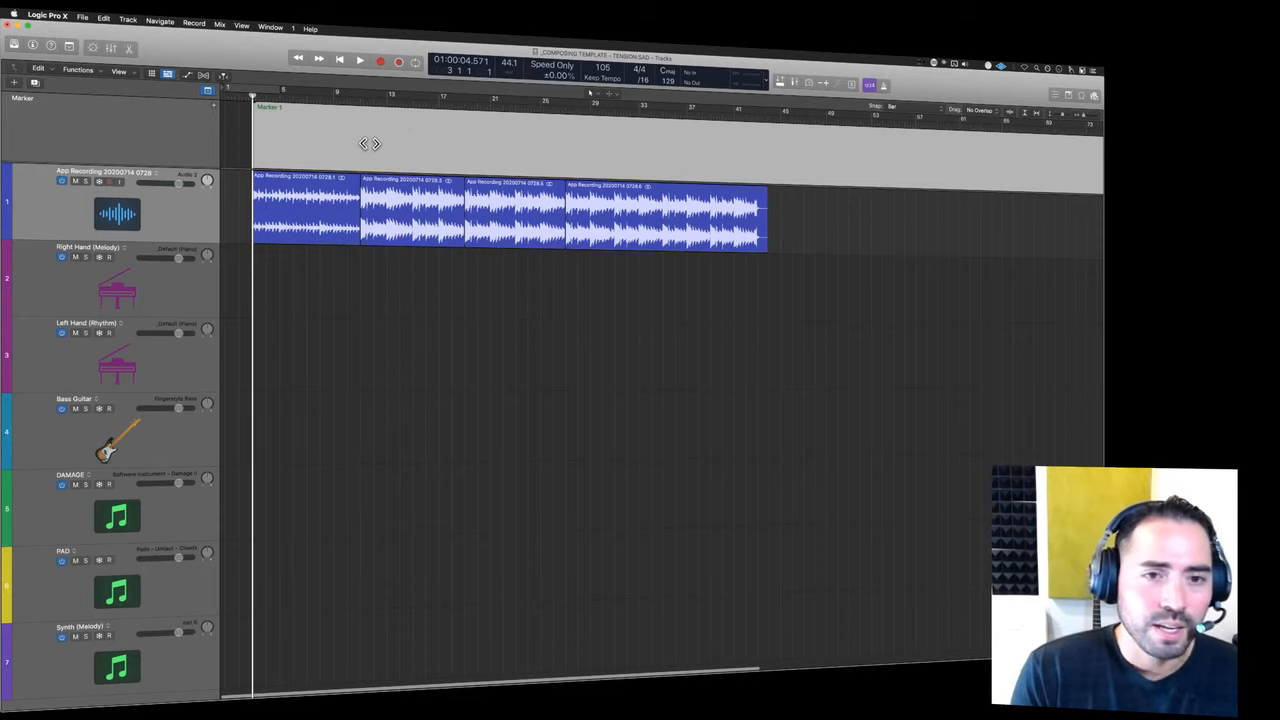
left_click_drag(366, 143, 585, 150)
left_click_drag(585, 150, 670, 155)
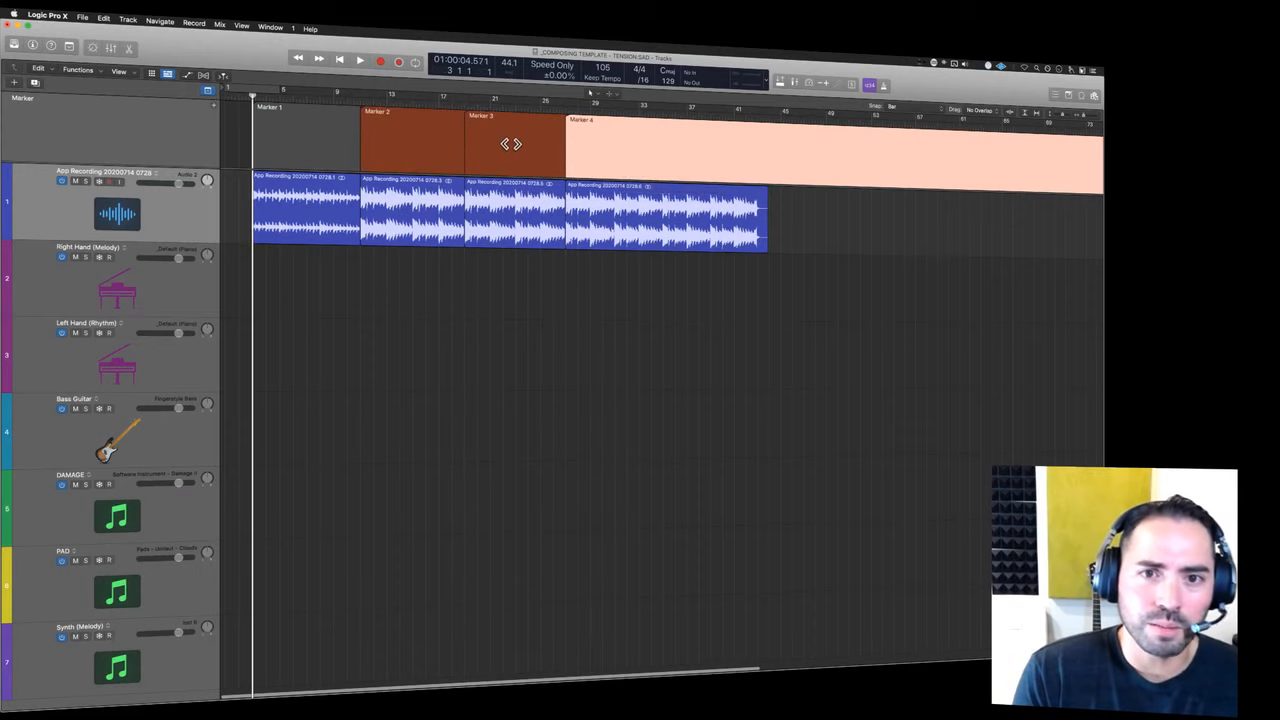
left_click(508, 142)
left_click(419, 138)
left_click(501, 151)
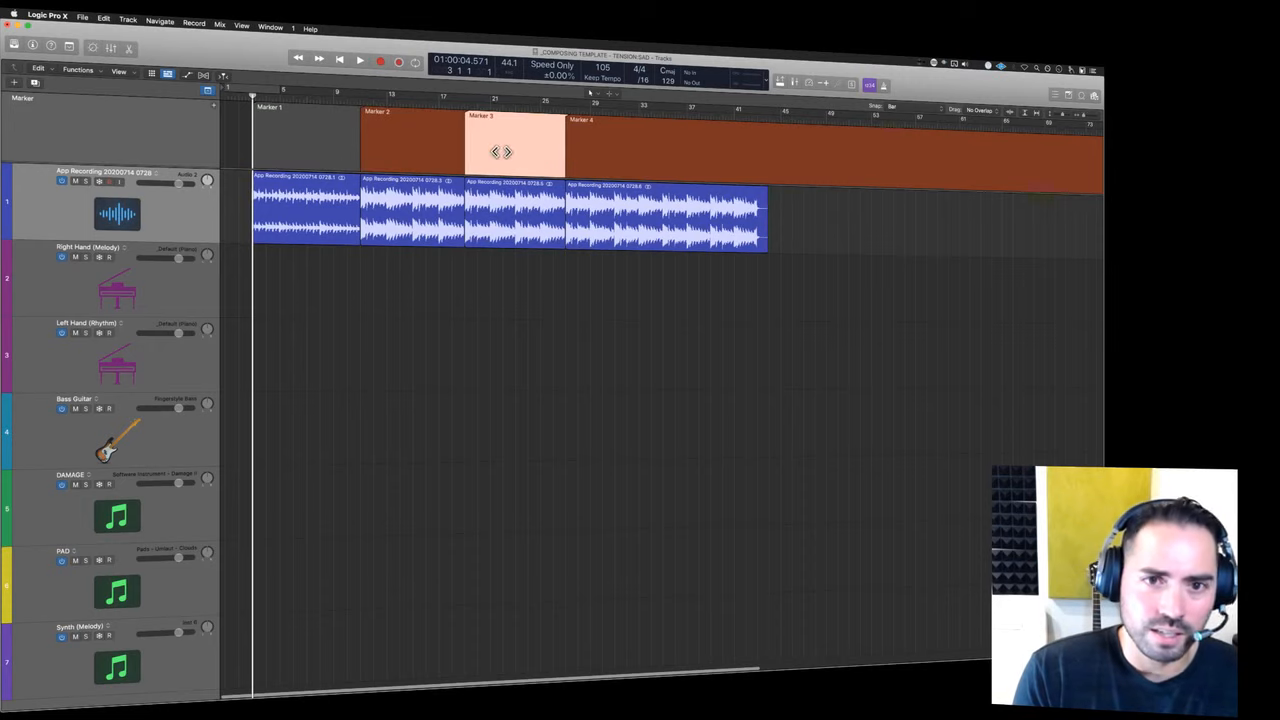
- Review the audio device preferences
key("super+comma")
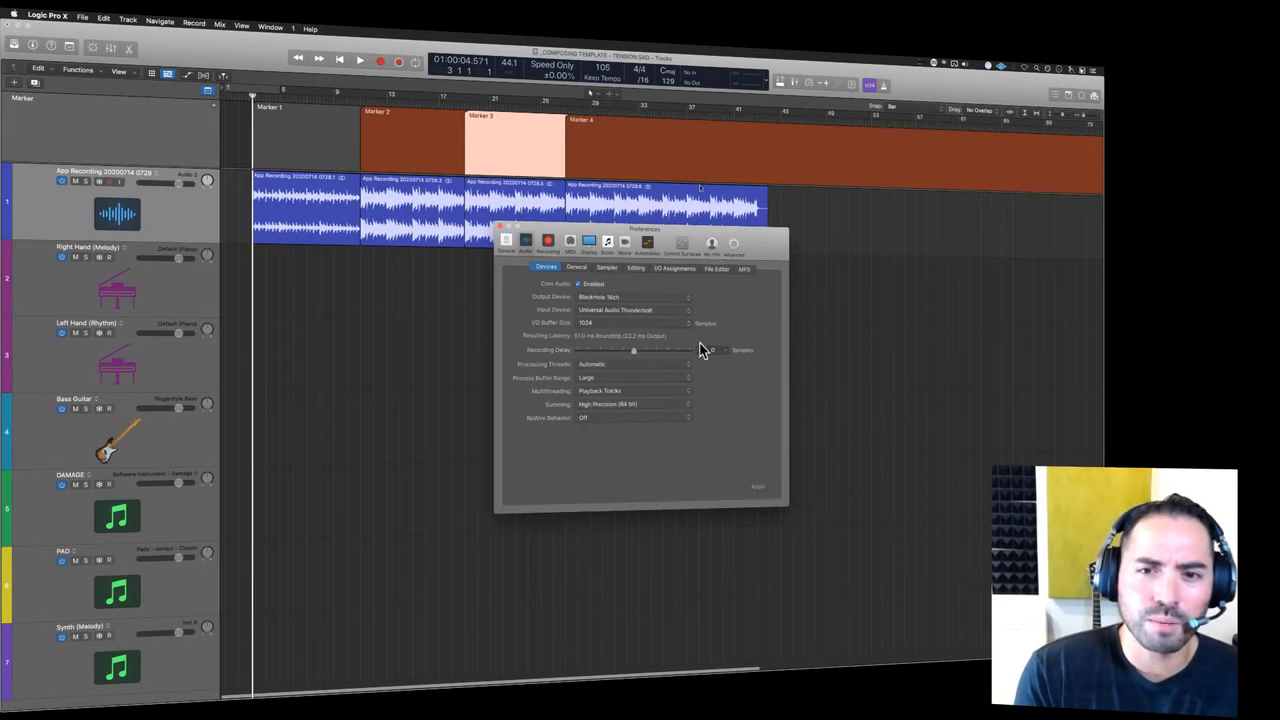
key("super+w")
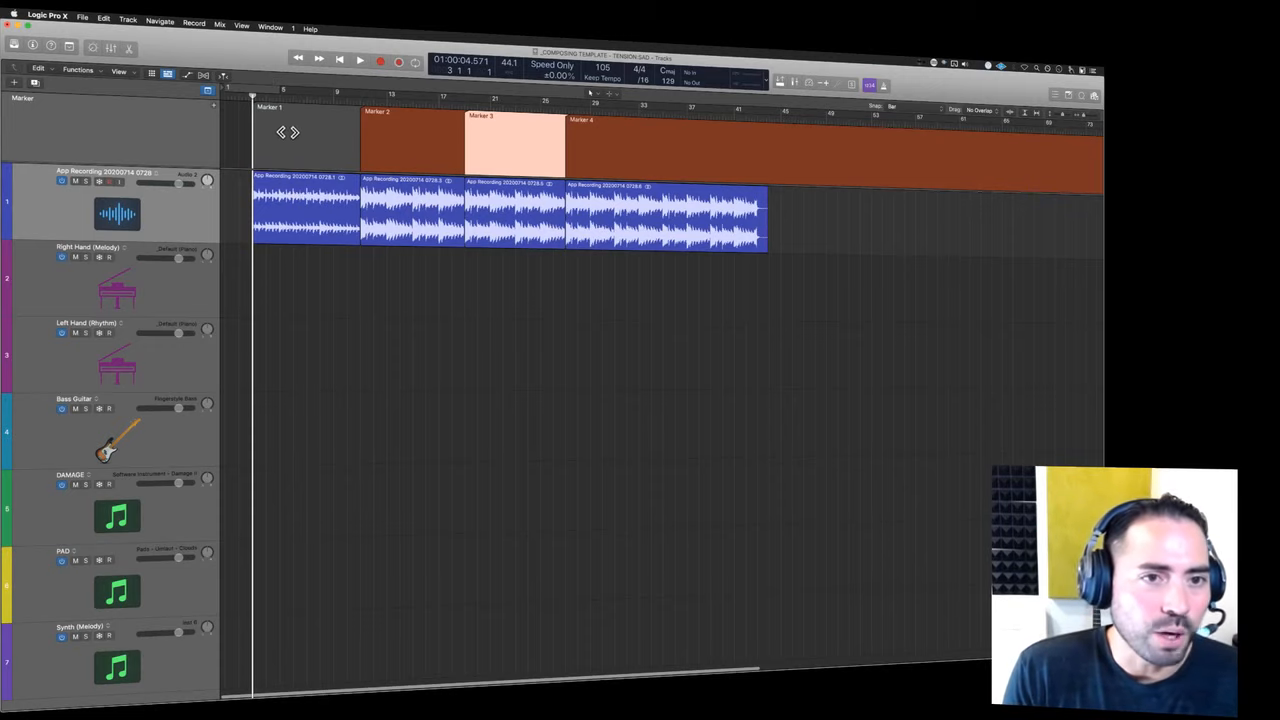
- Play the reference recording from bar 3 and rename the first marker "A Section - Piano, Pad"
key("space")
double_click(284, 118)
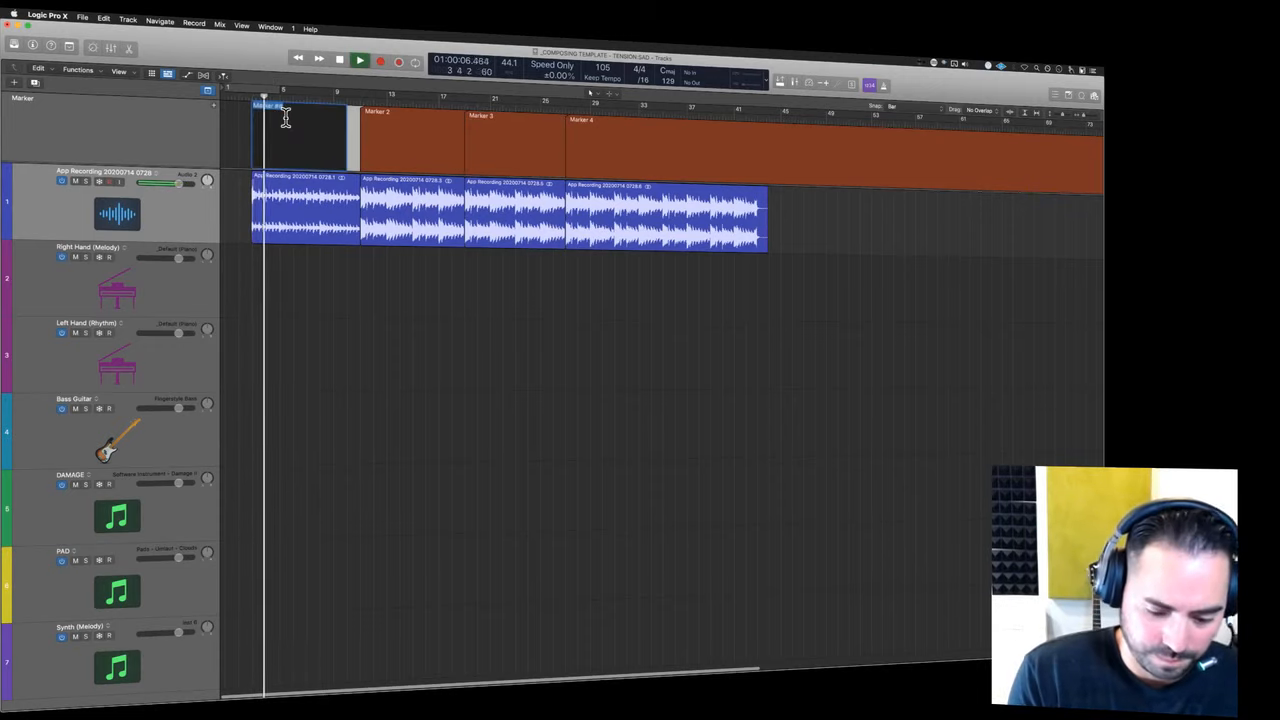
type("Piano")
key("Return")
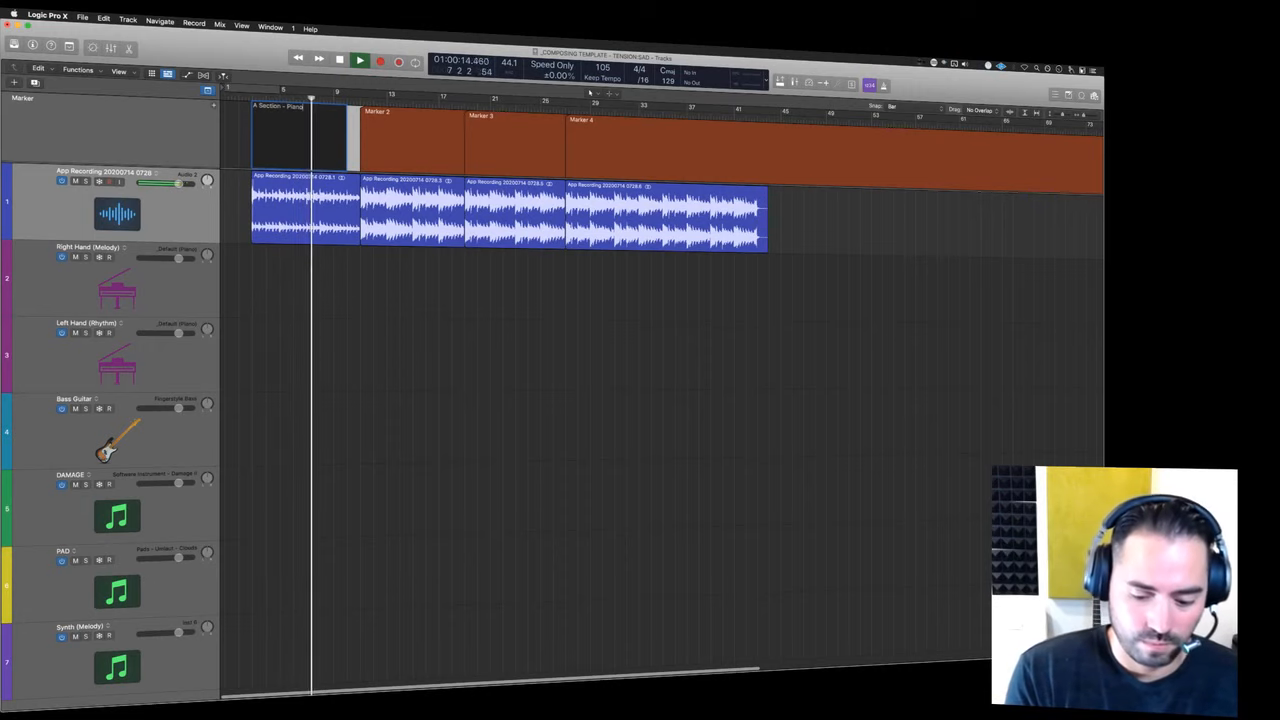
type(", Per")
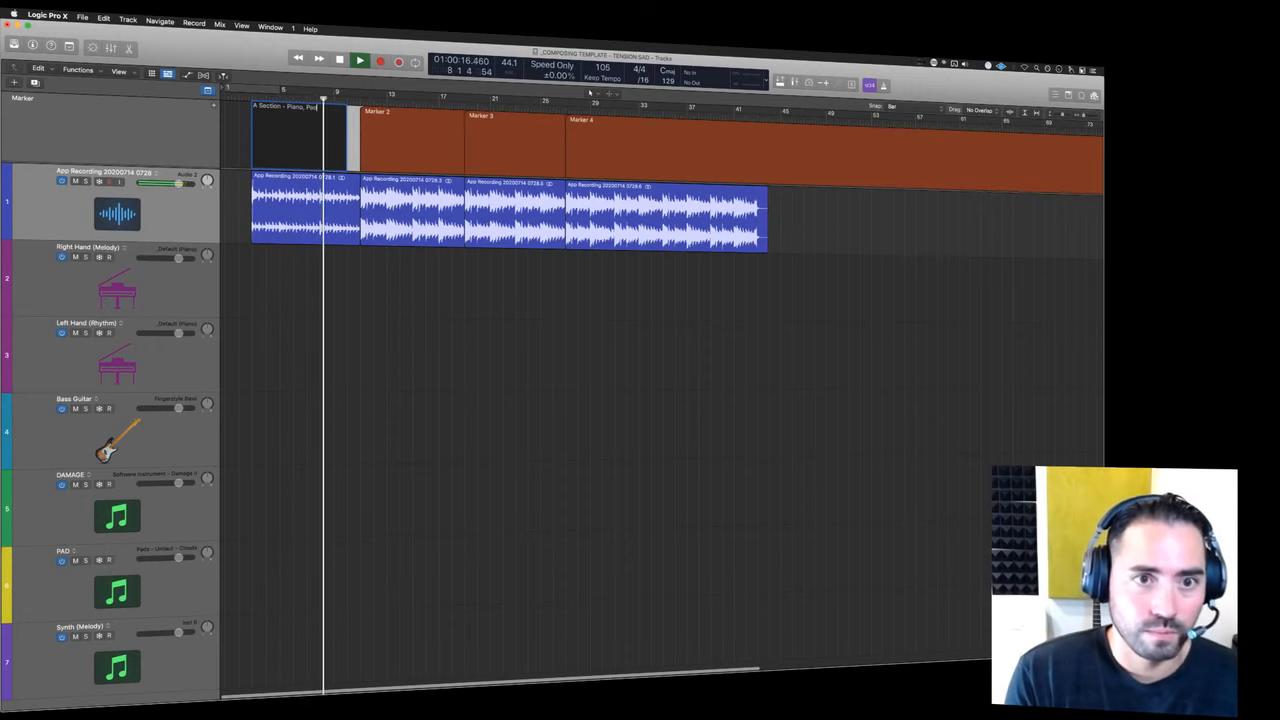
type("d")
key("Return")
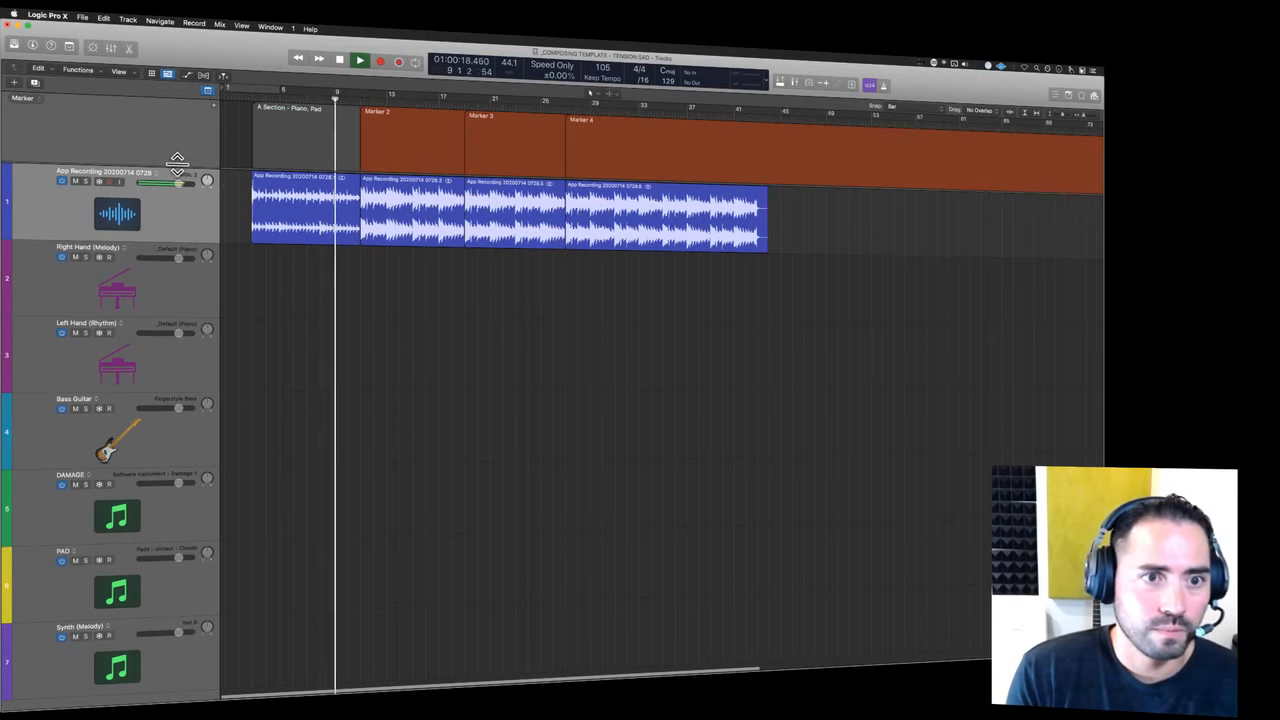
- Make the marker track taller and rename the second marker "A Section - Piano, Pad, Bass, PERC," based on the first marker's name
left_click_drag(177, 163, 174, 237)
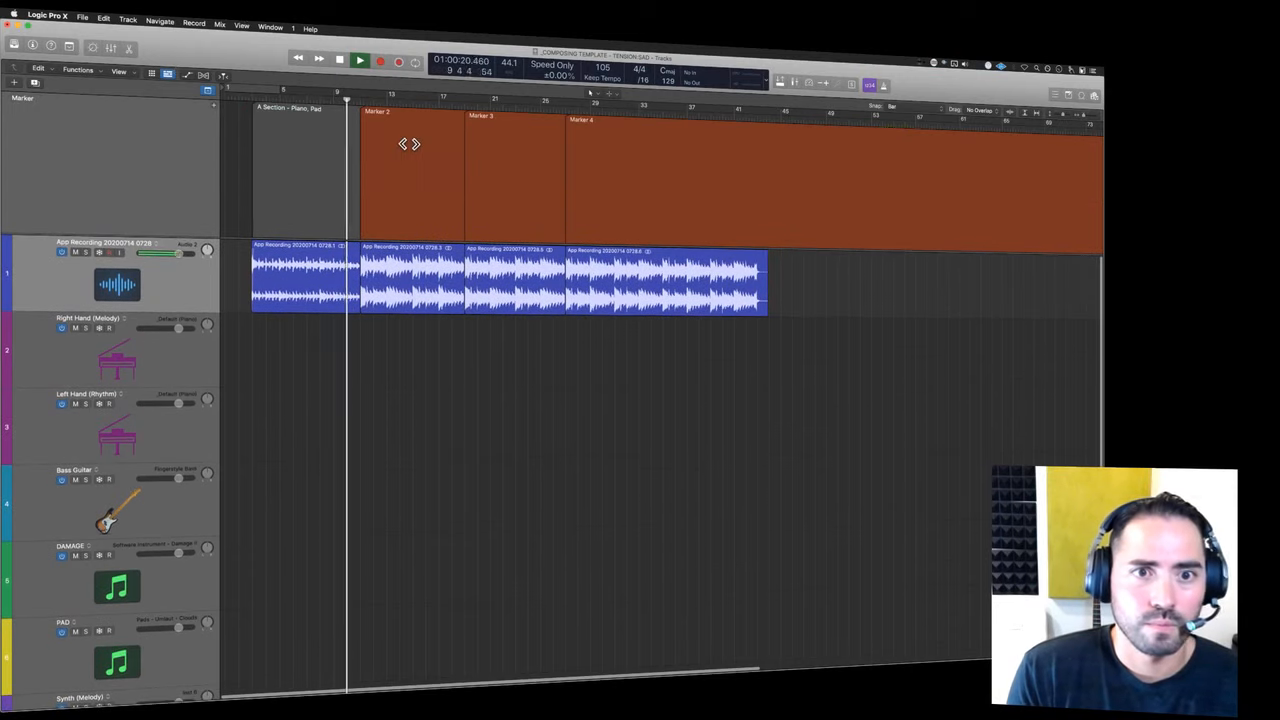
double_click(333, 126)
key("super+c")
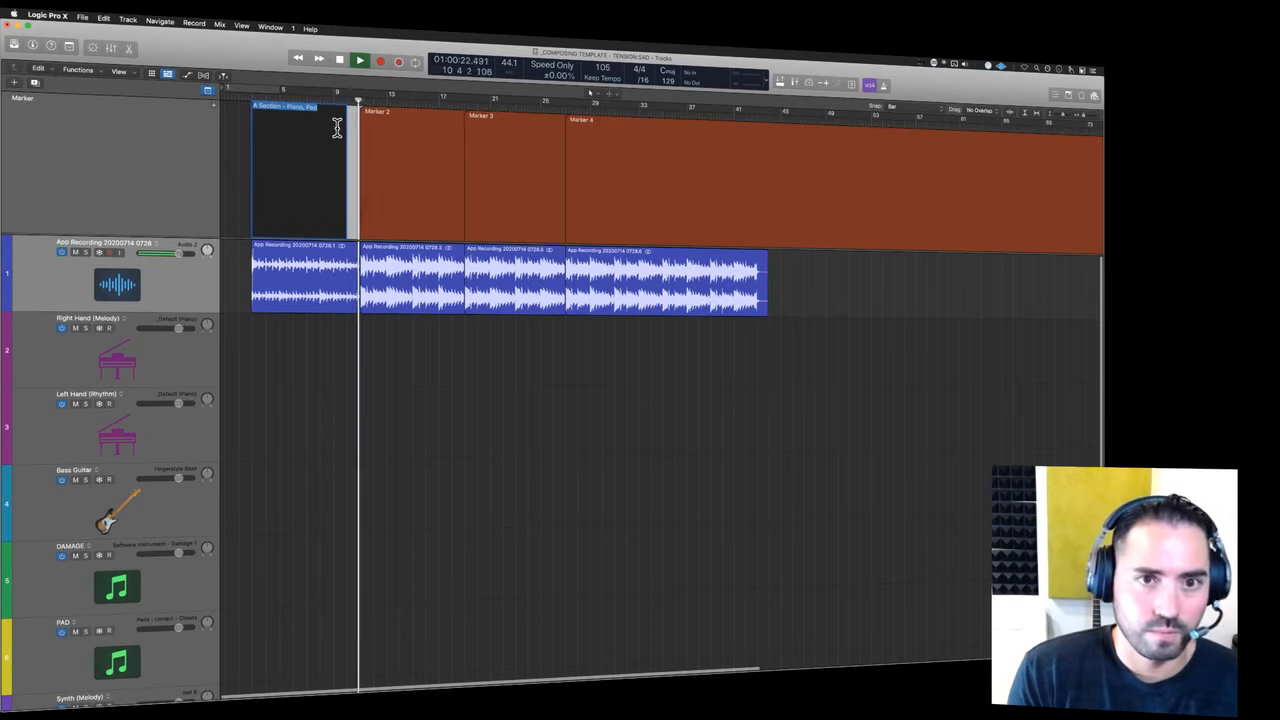
double_click(411, 130)
key("super+v")
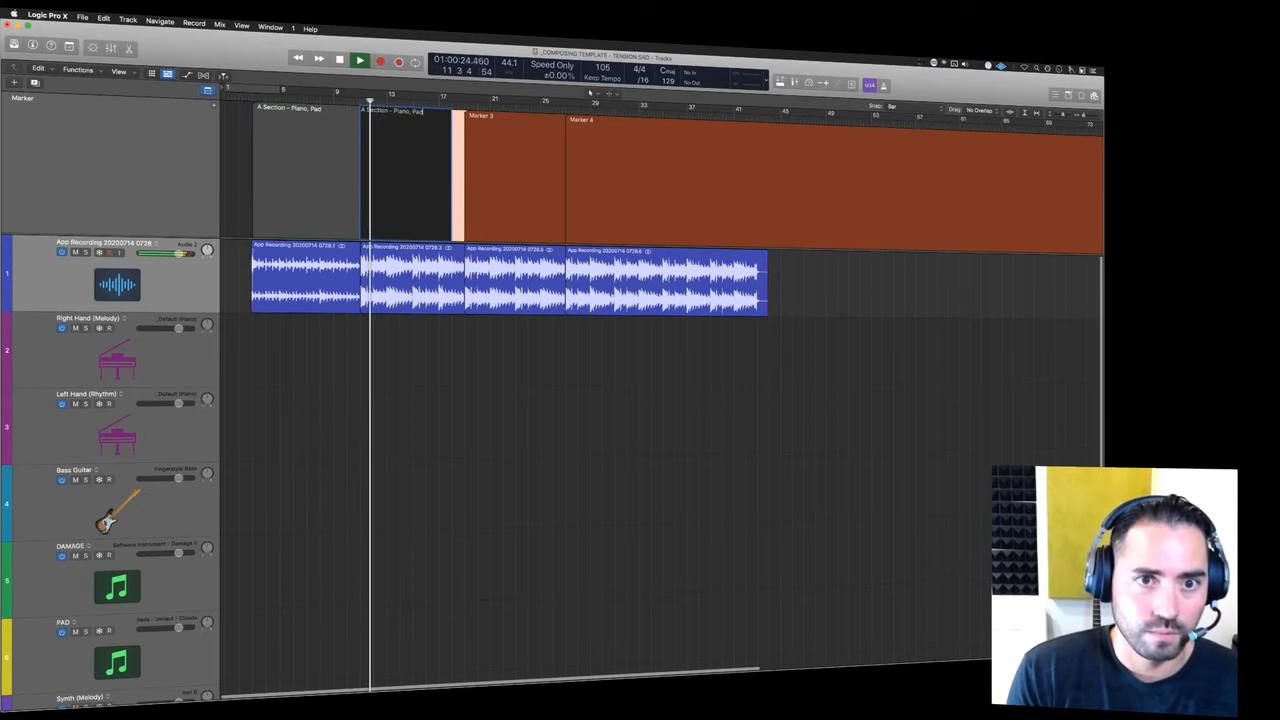
type(", Bas")
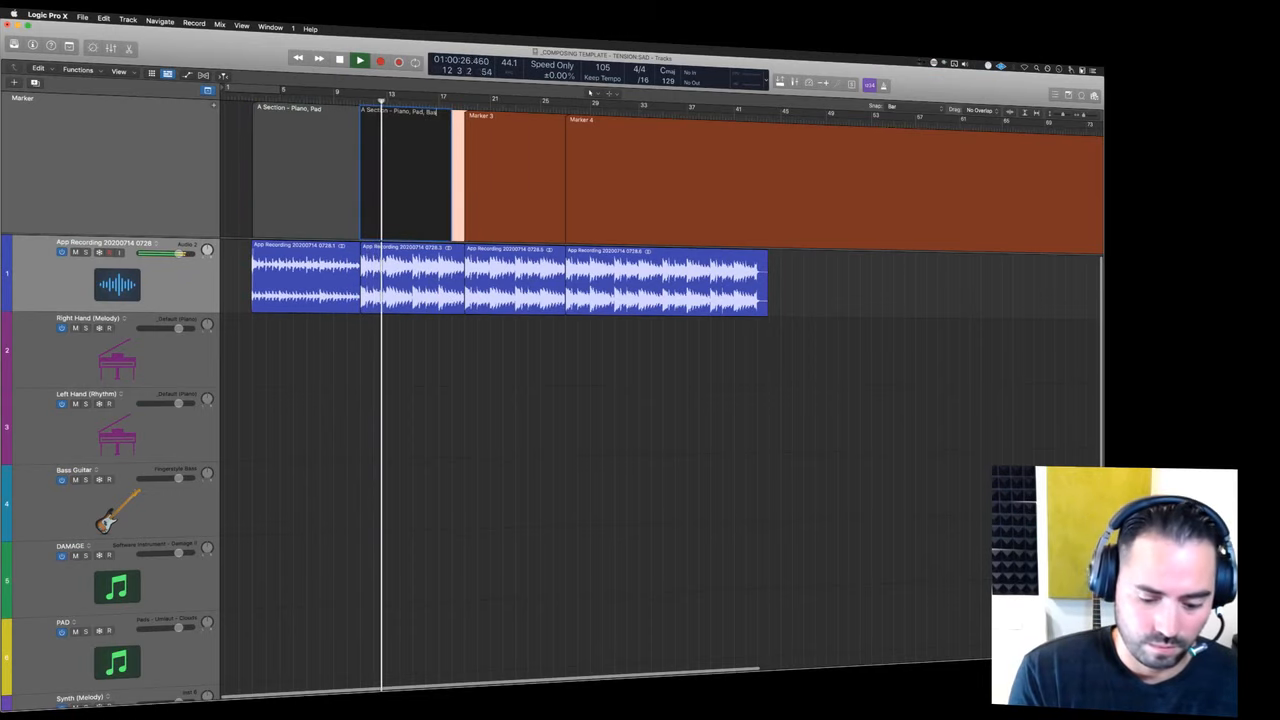
type("s, Pi")
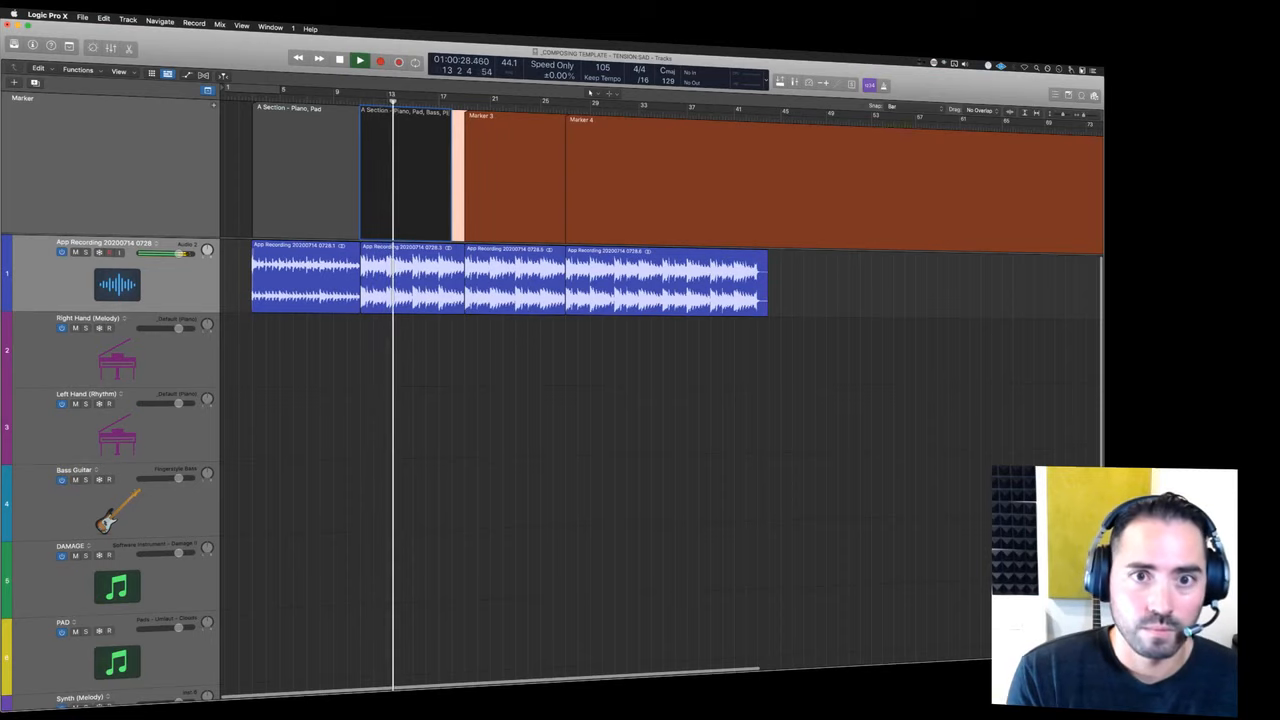
type("RC, Hi")
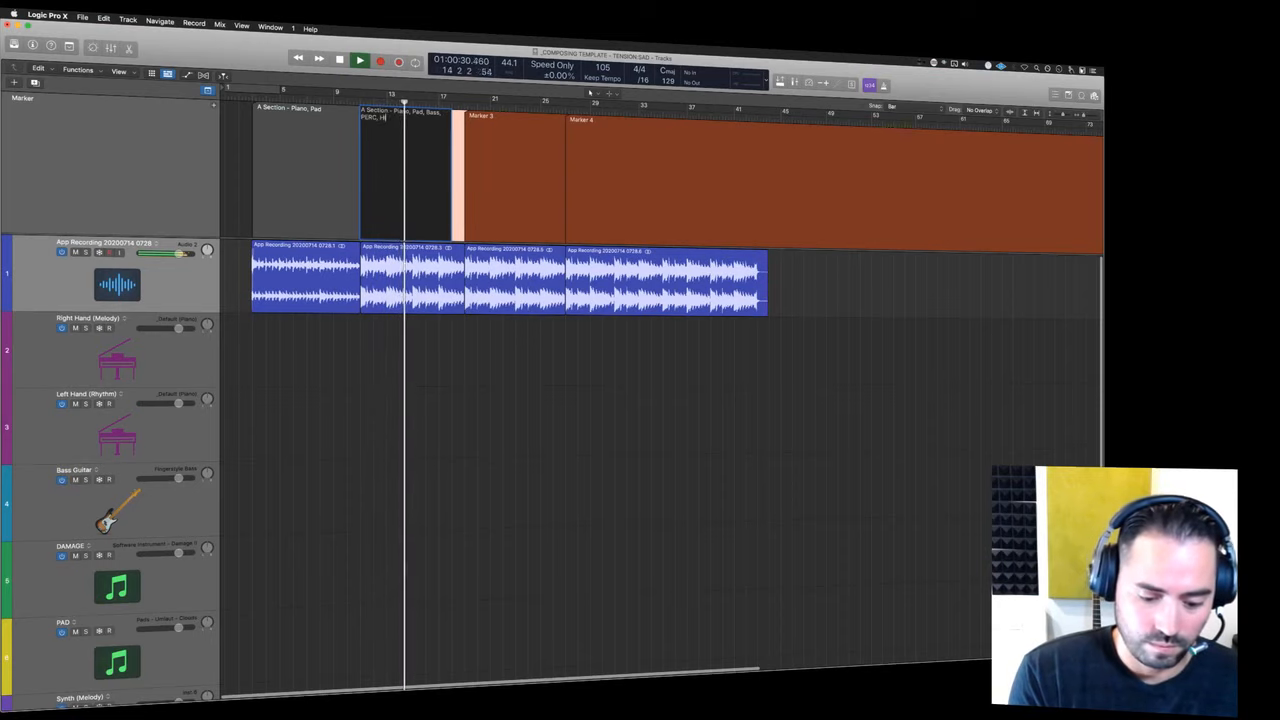
type("gher Pad")
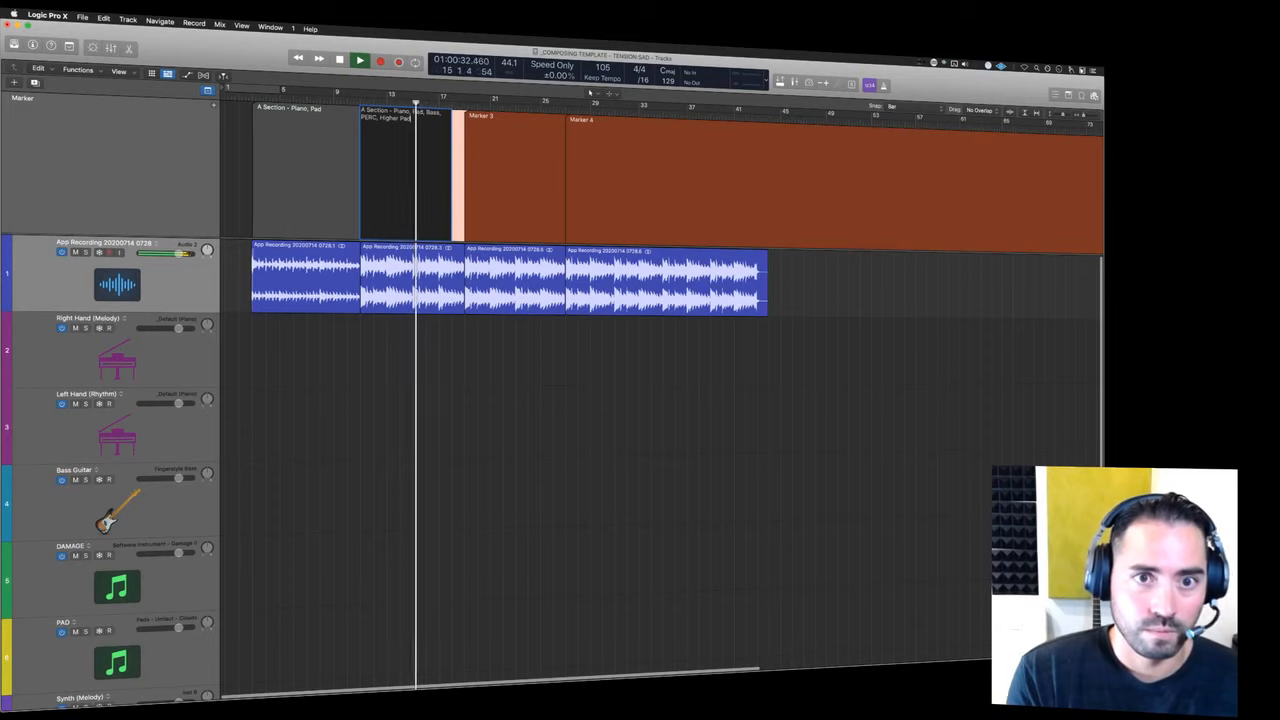
key("alt+shift+Left")
key("alt+shift+Left")
key("super+x")
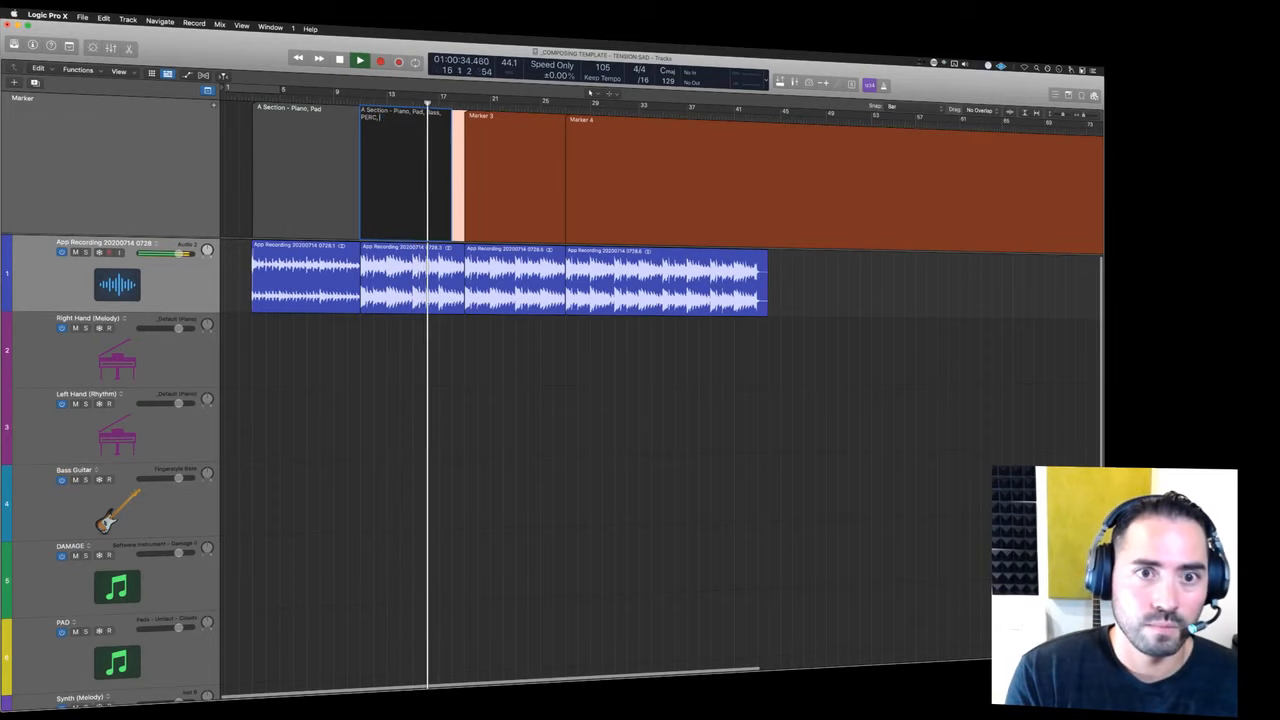
- Rename the third marker "A Section - Piano, Pad, Bass, PERC, More Perc HH, Higher Pad", reusing the second marker's name
key("Tab")
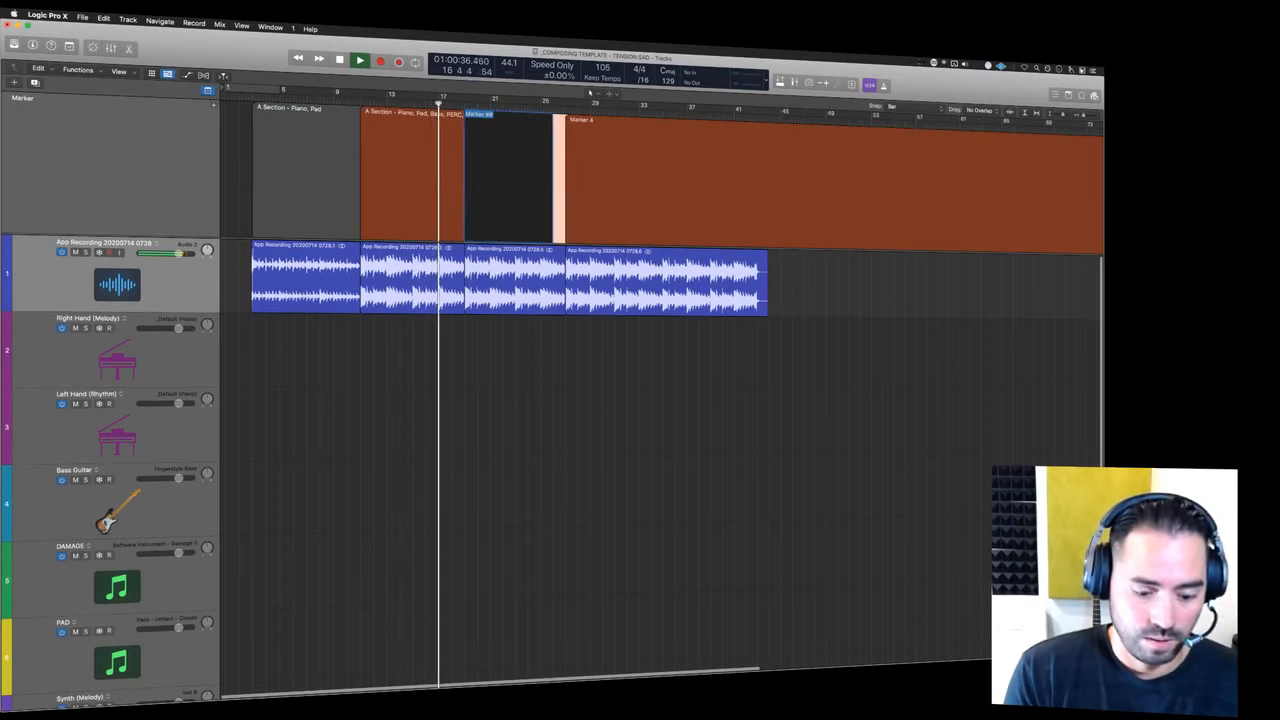
key("super+v")
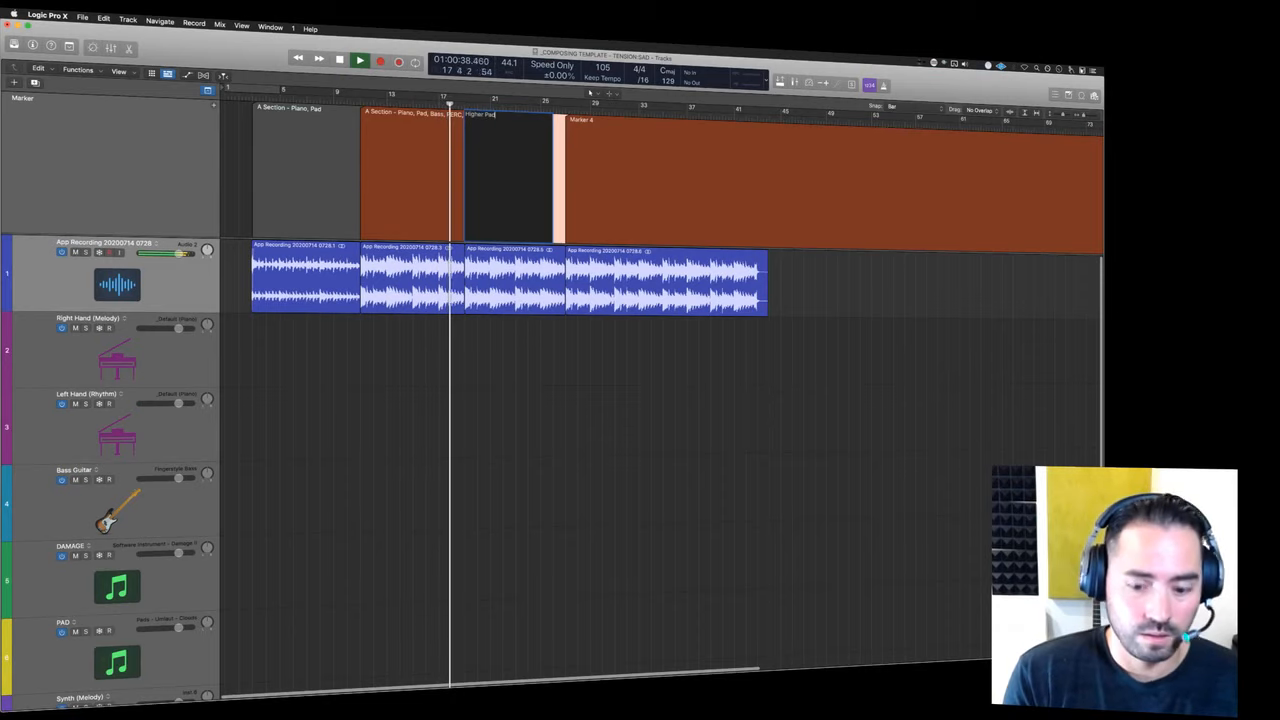
key("shift+Tab")
key("super+c")
key("Tab")
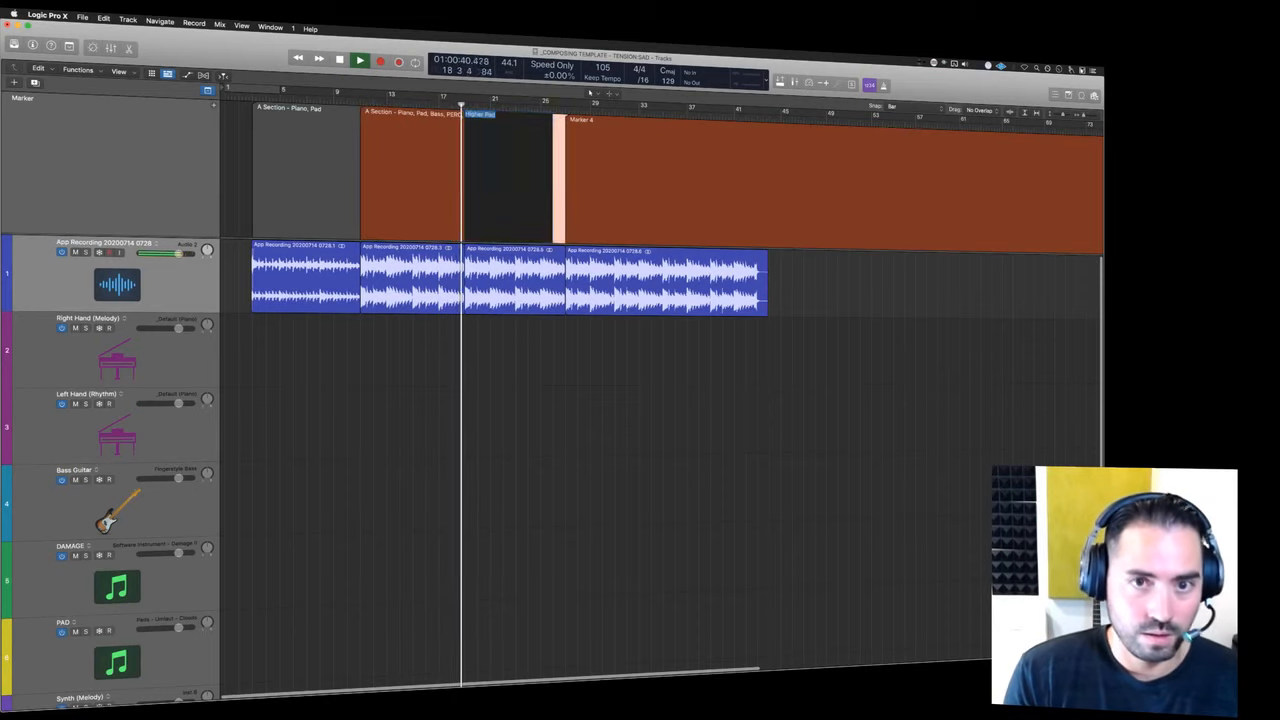
key("super+v")
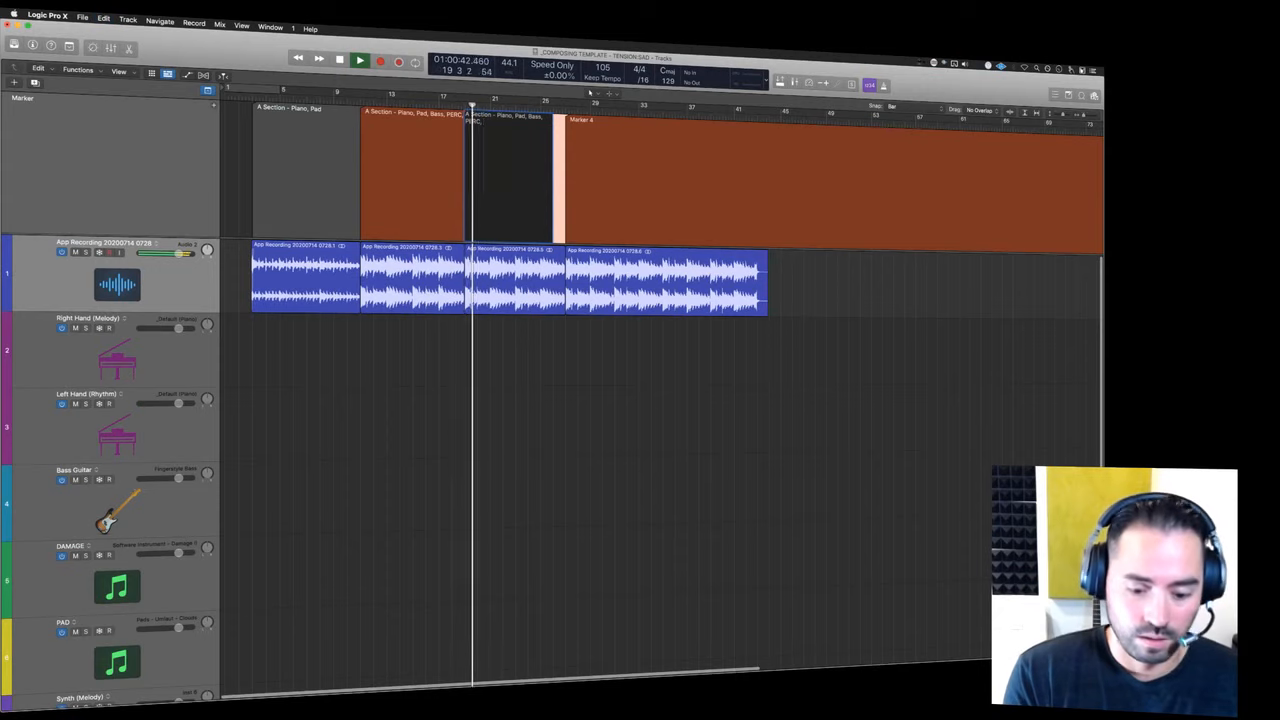
type("More")
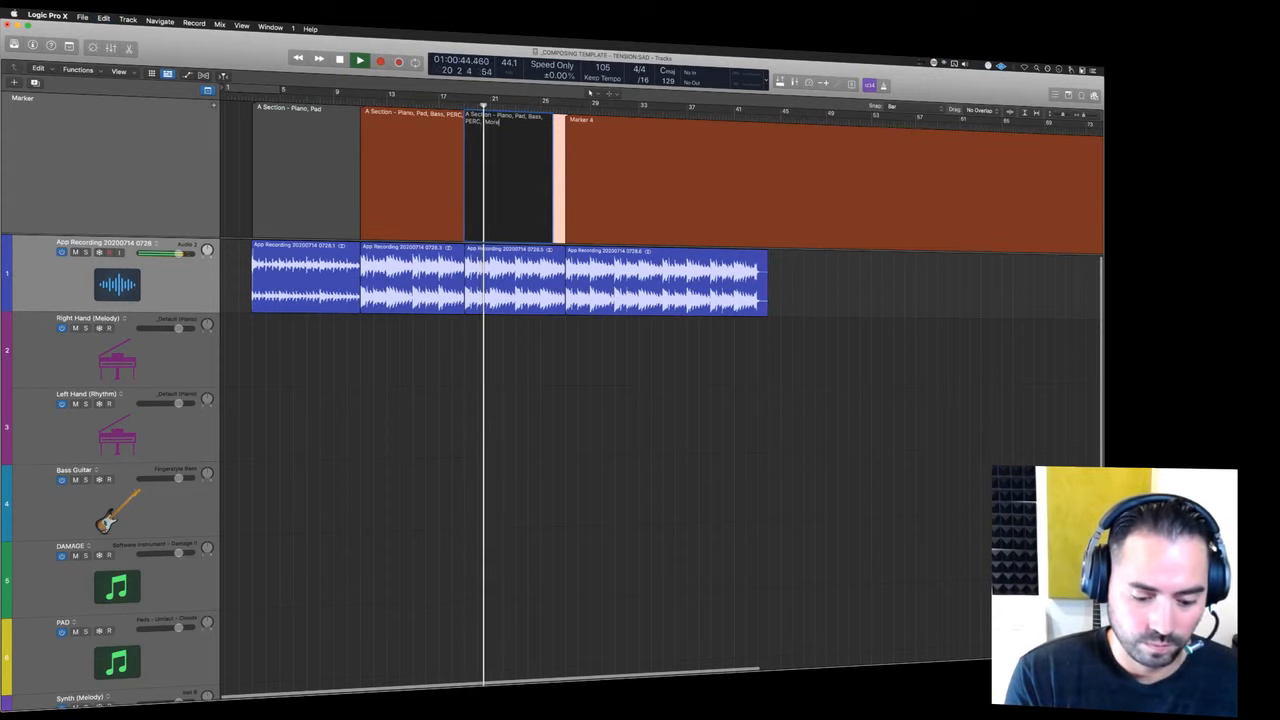
type(" Perc")
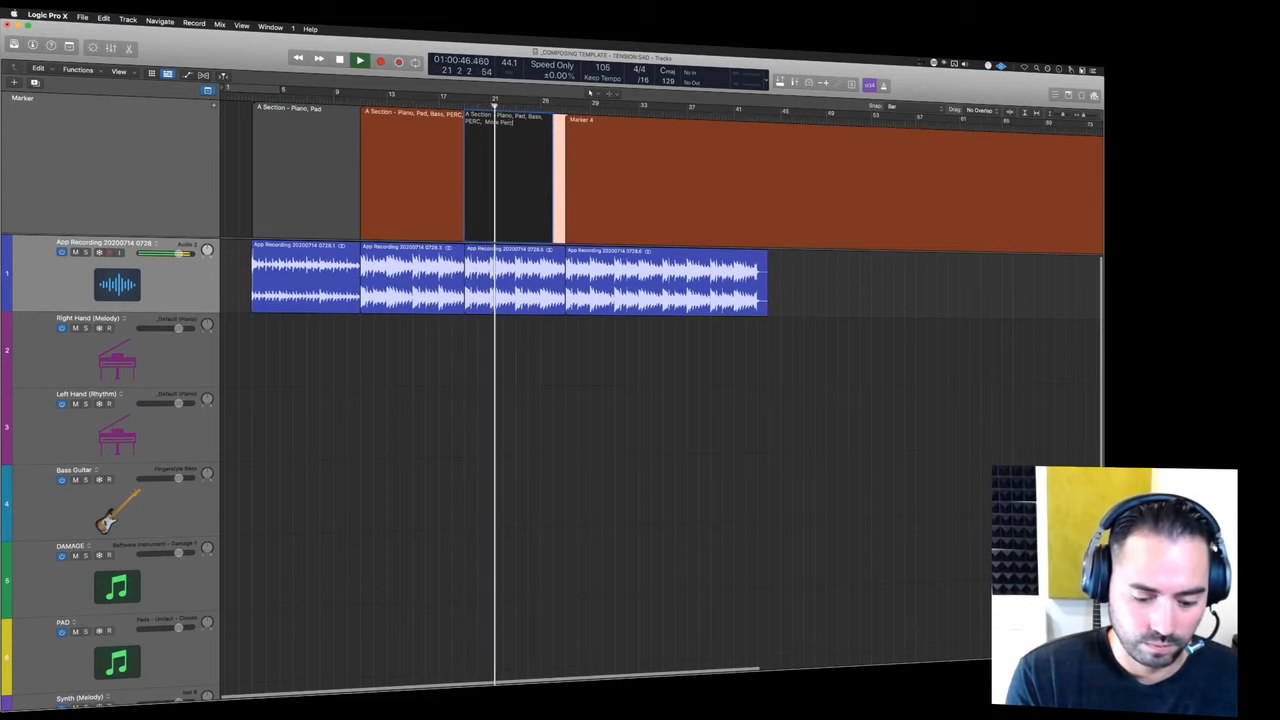
type(" HH,")
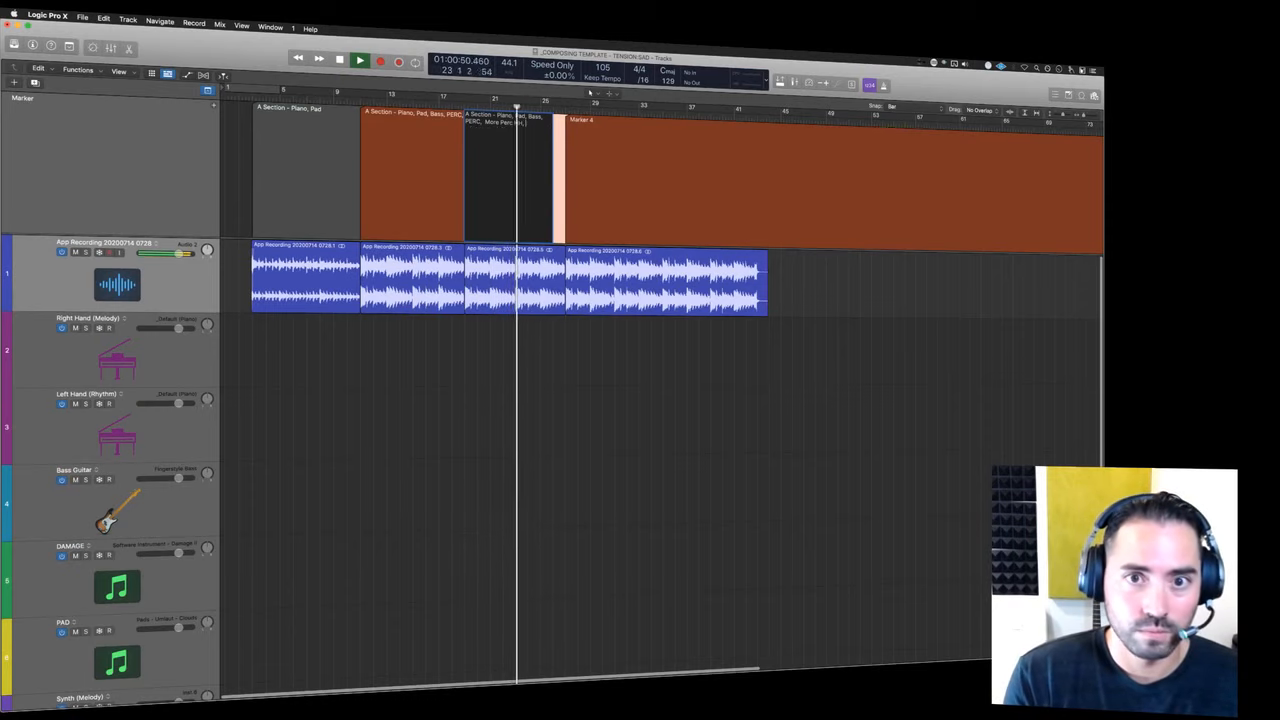
type(" Higher P")
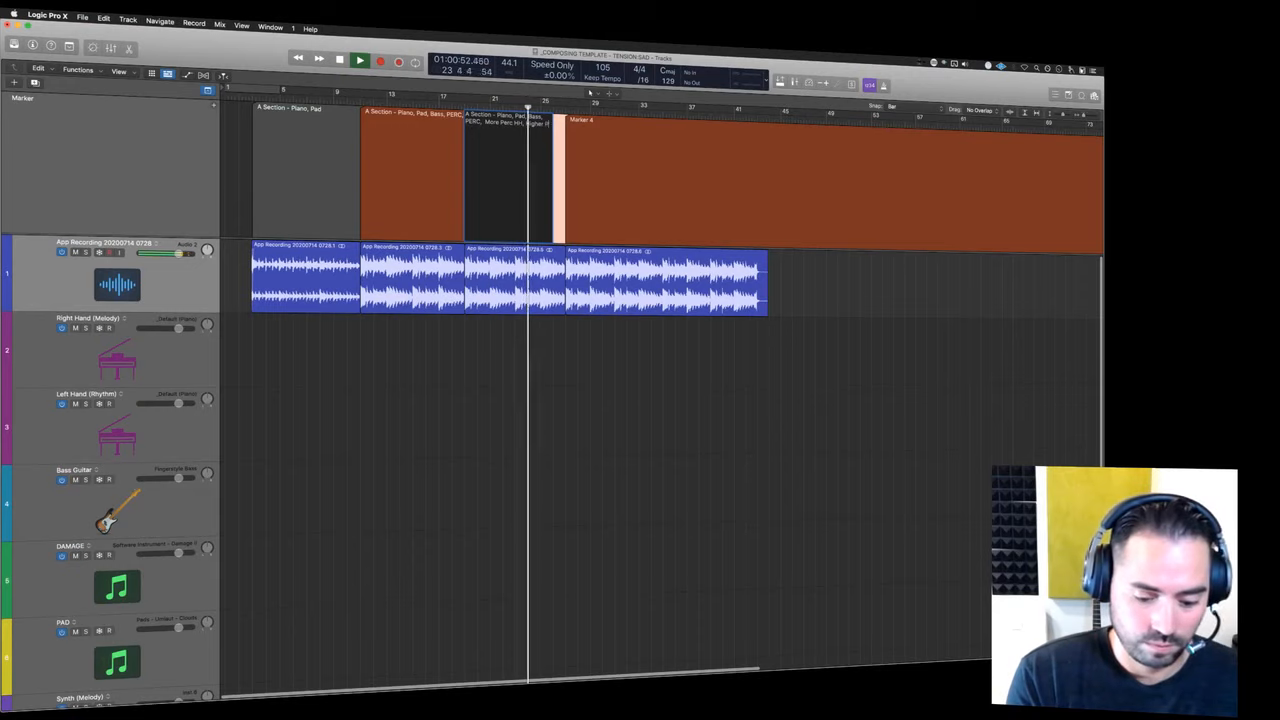
type("ad")
key("Return")
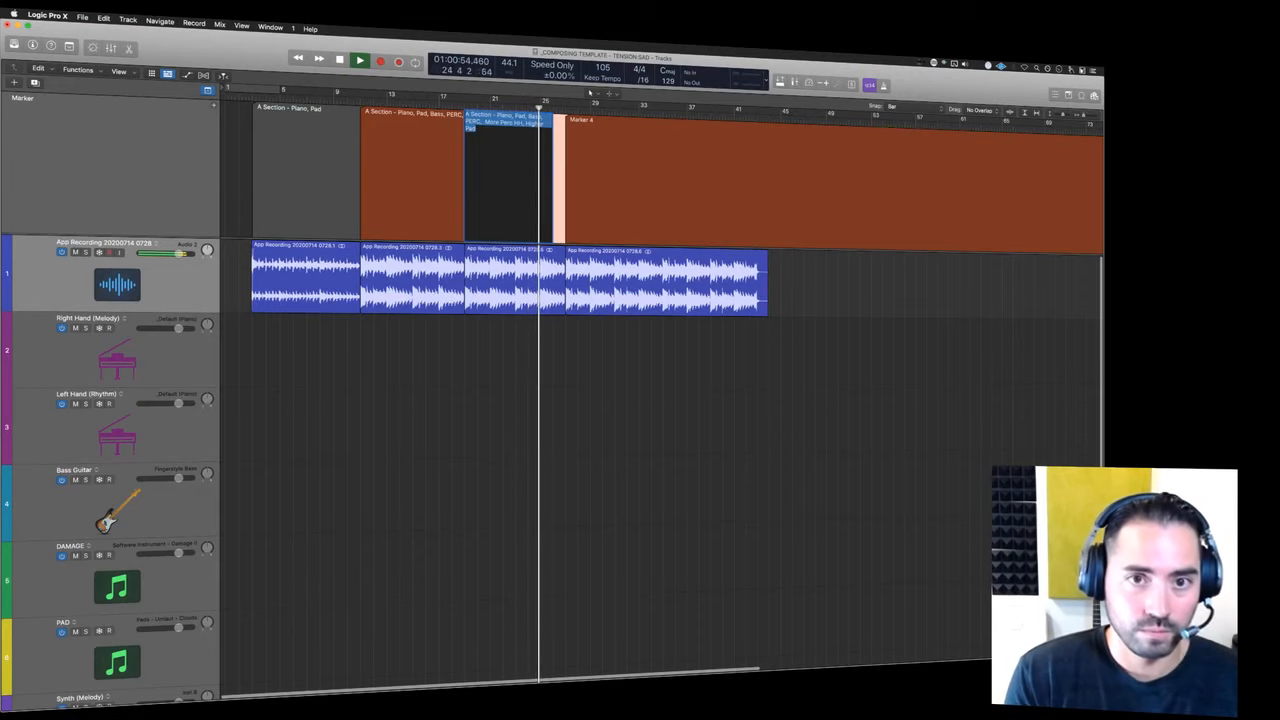
- Rename the fourth marker "A Section - Piano, Pad, Bass, PERC, More Perc HH, Higher Pad, Extra Snares and MELODY"
double_click(584, 122)
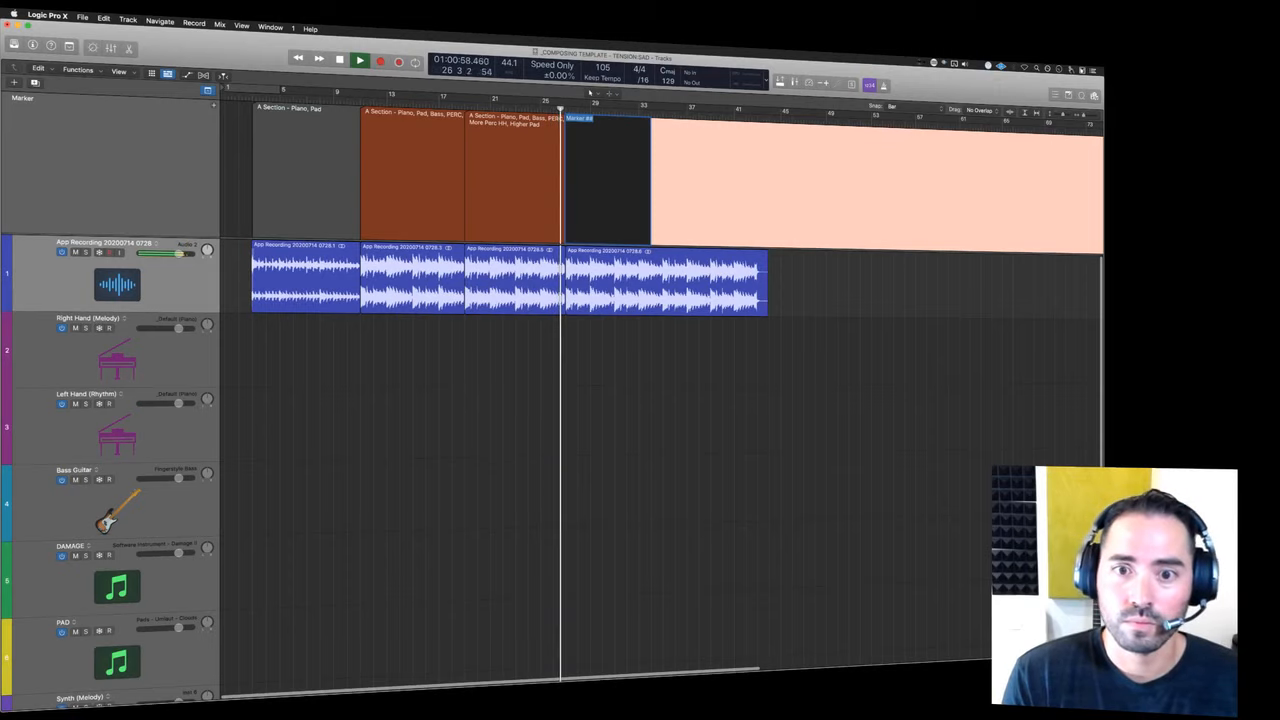
key("super+v")
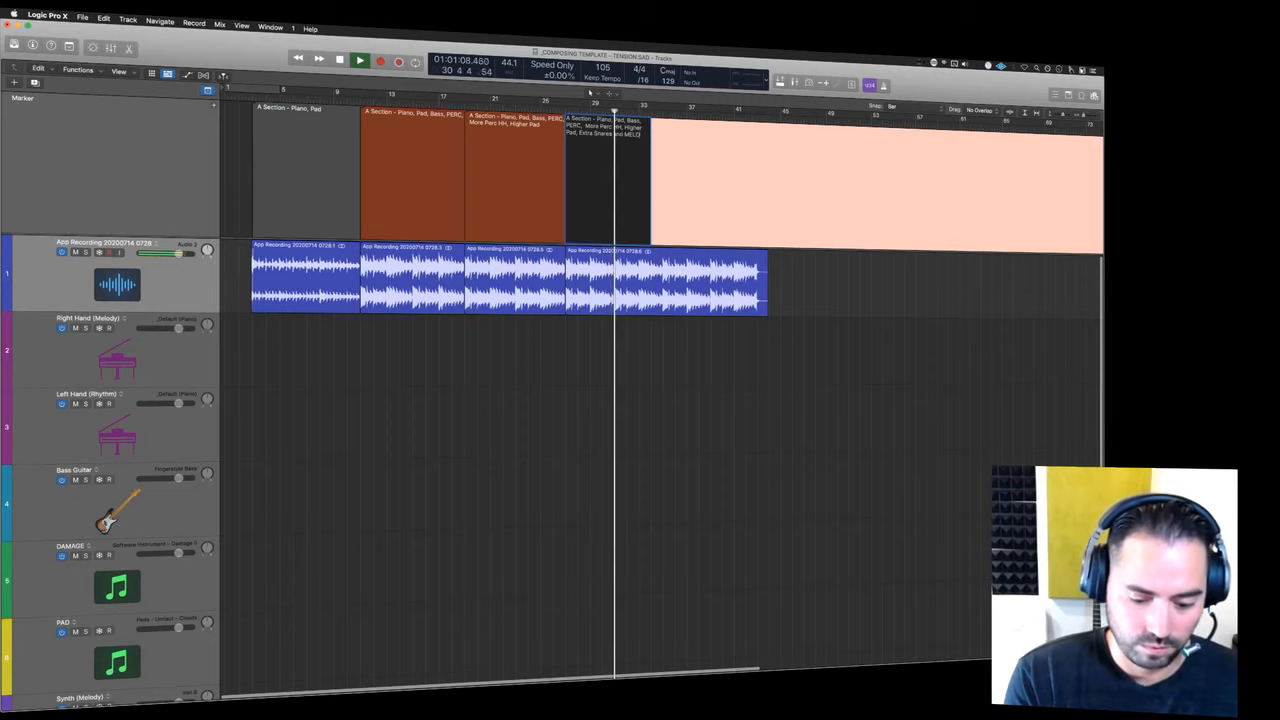
key("Return")
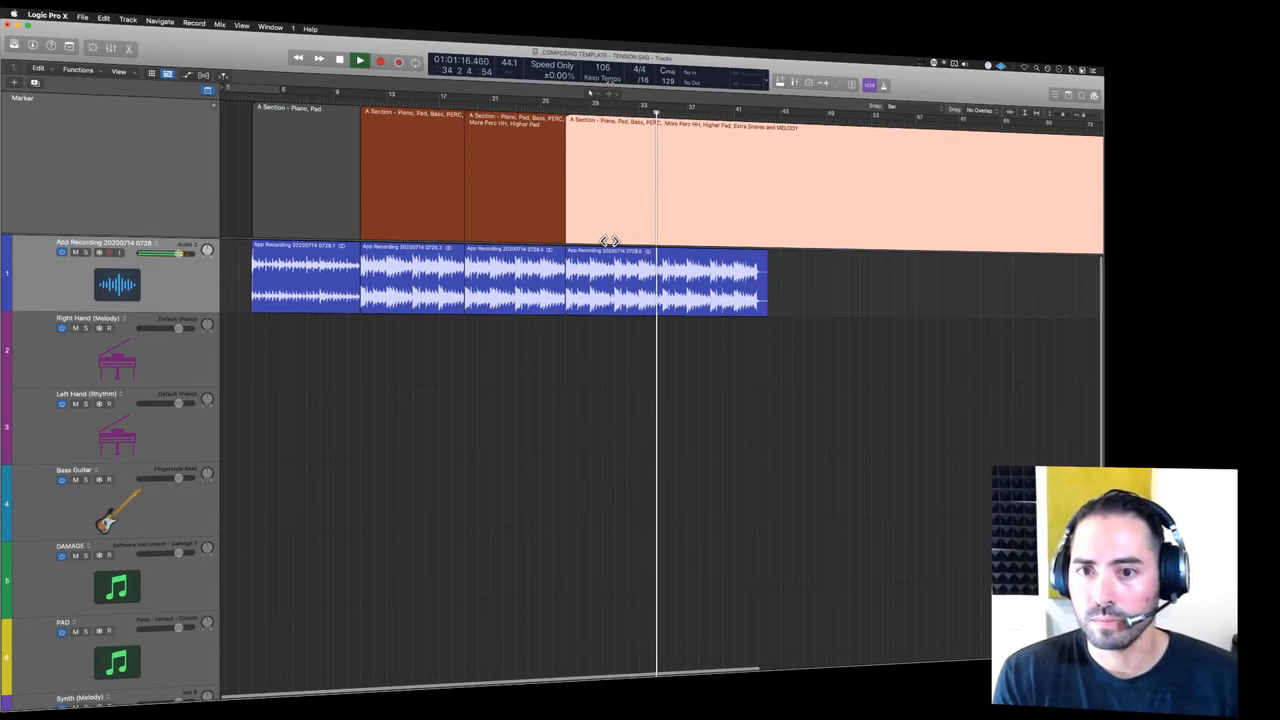
- Create a fifth marker at bar 35 during playback and name it 'Same " "'
key("alt+apostrophe")
double_click(730, 130)
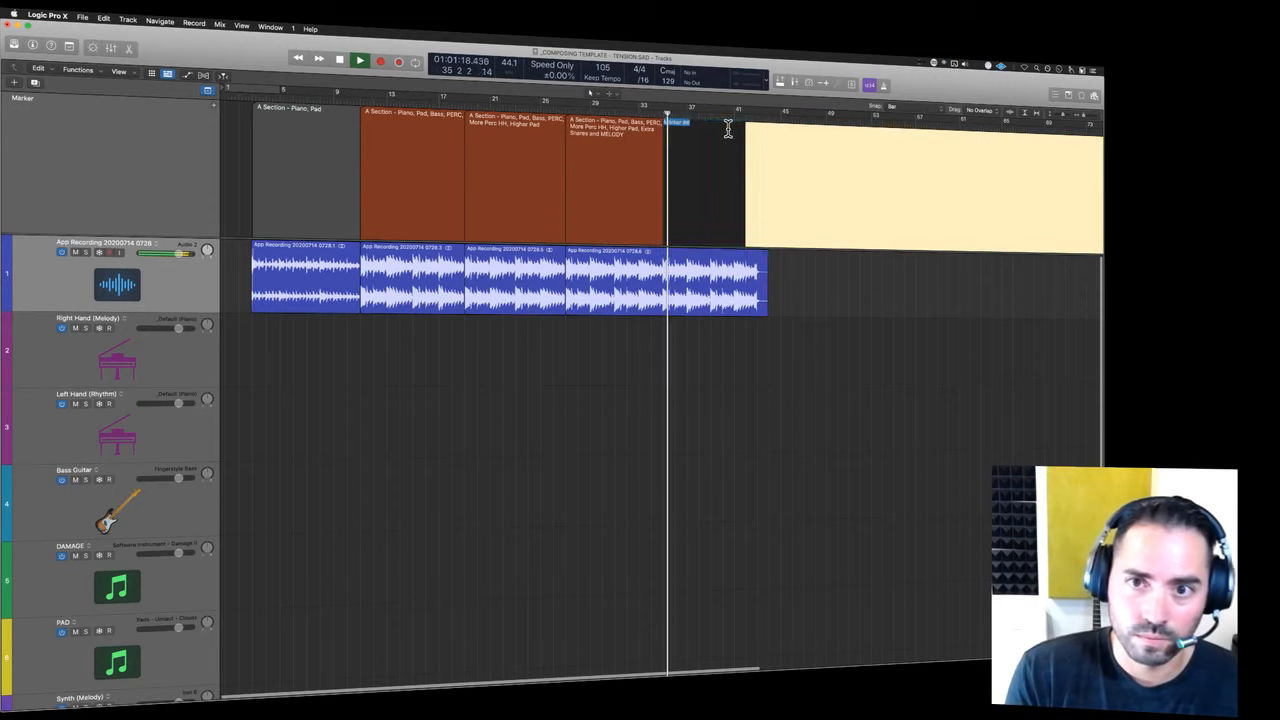
key("super+v")
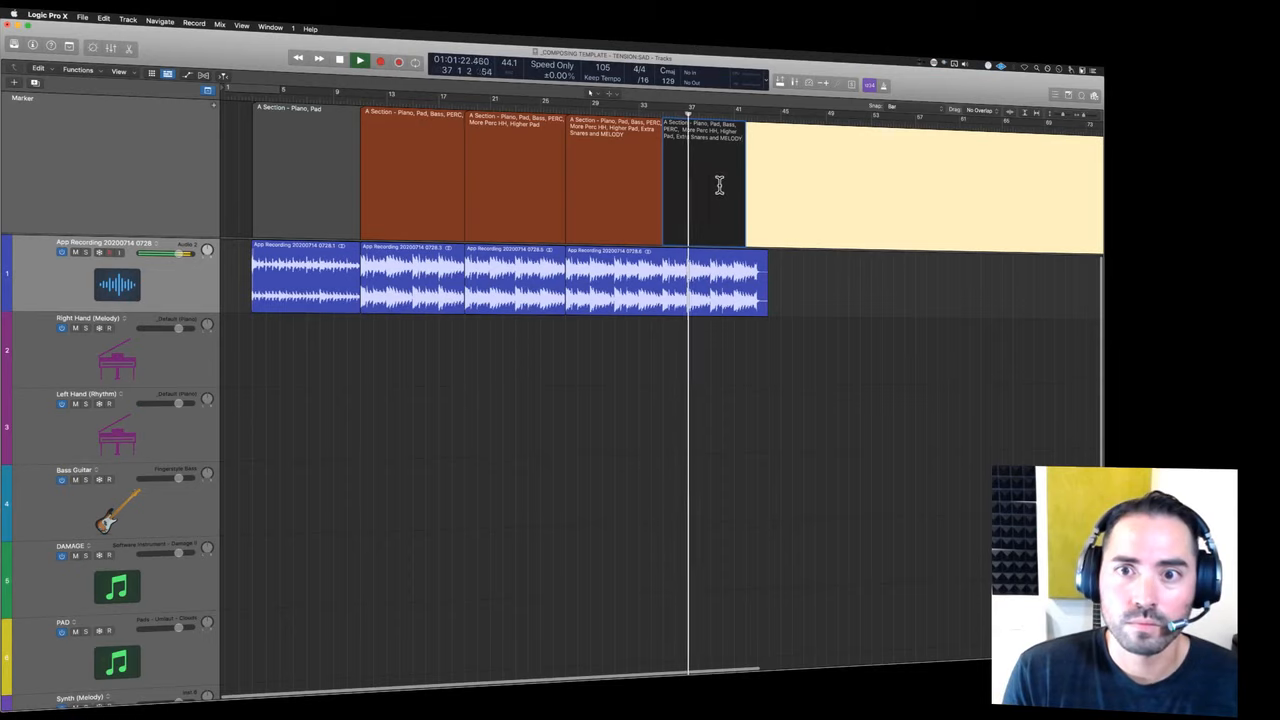
left_click_drag(720, 184, 646, 91)
type("Same")
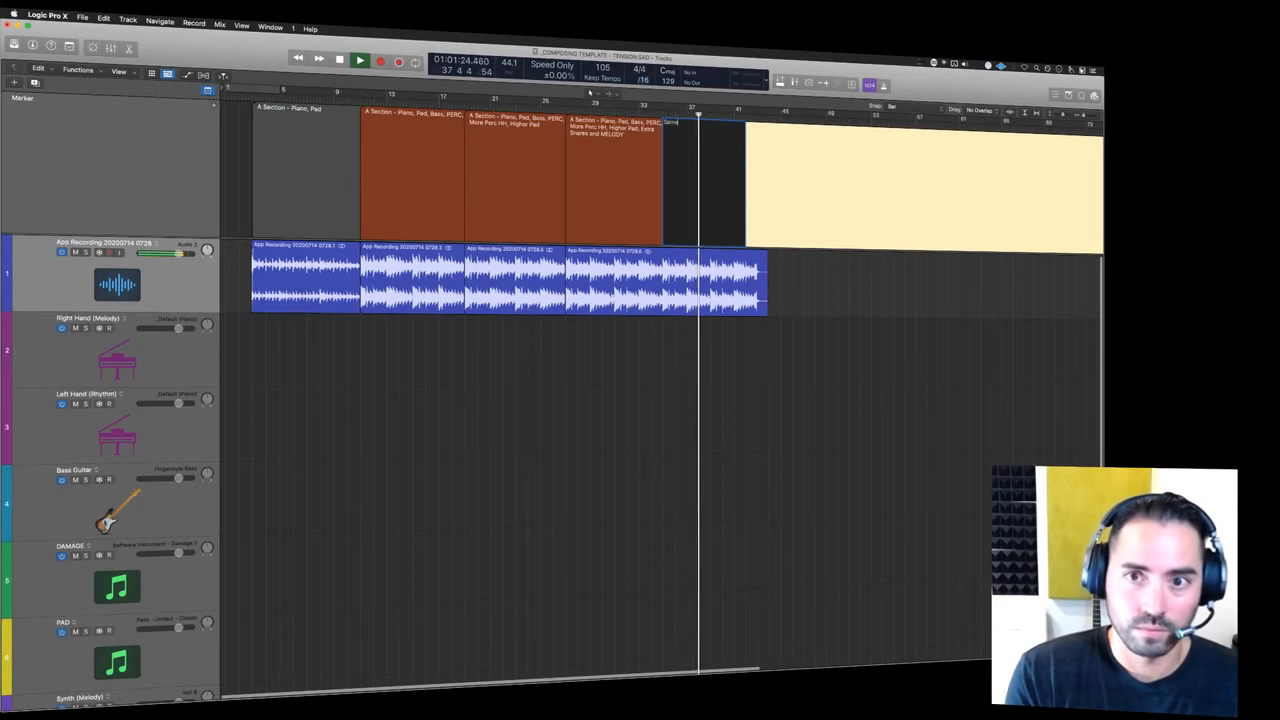
key("Return")
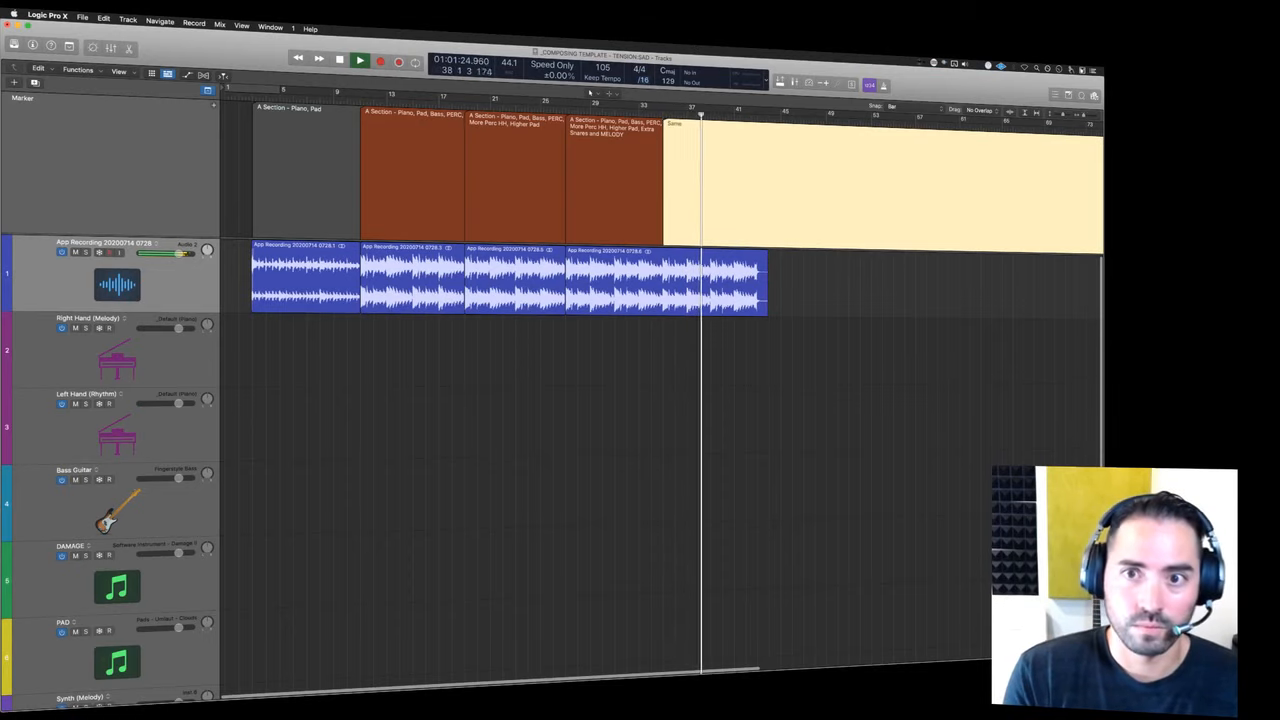
double_click(686, 138)
key("Right")
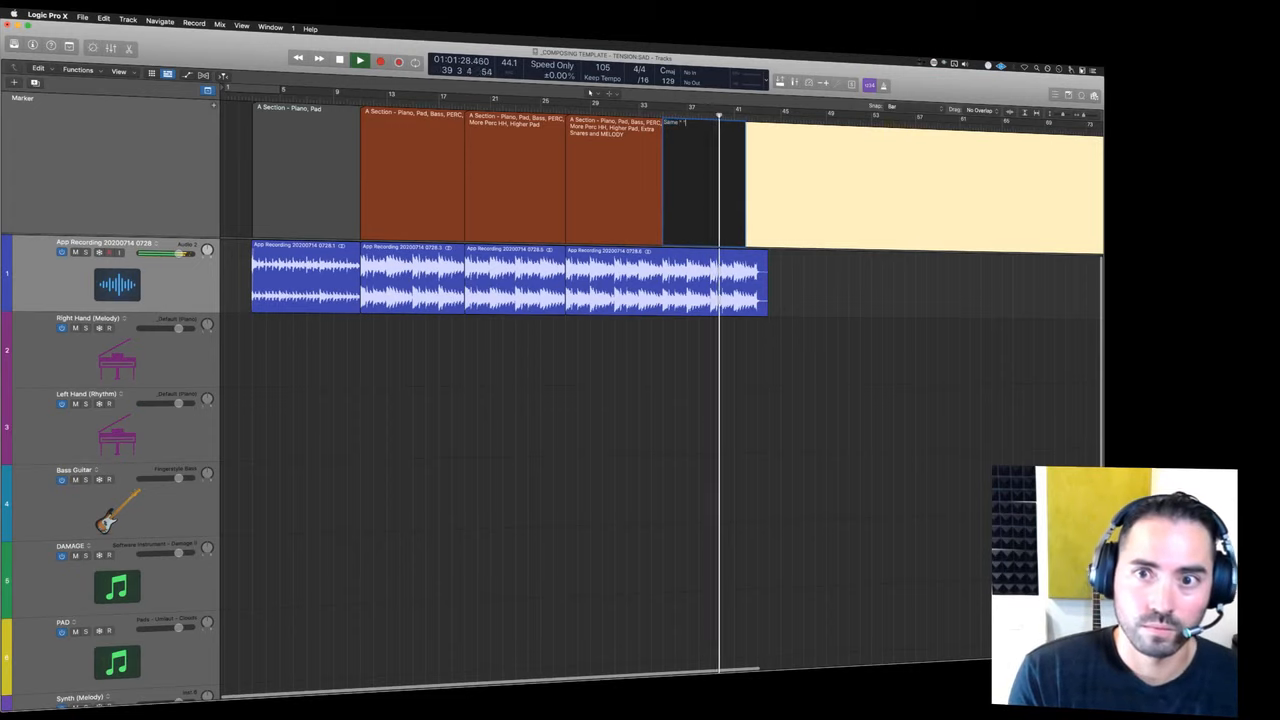
key("Return")
left_click(696, 423)
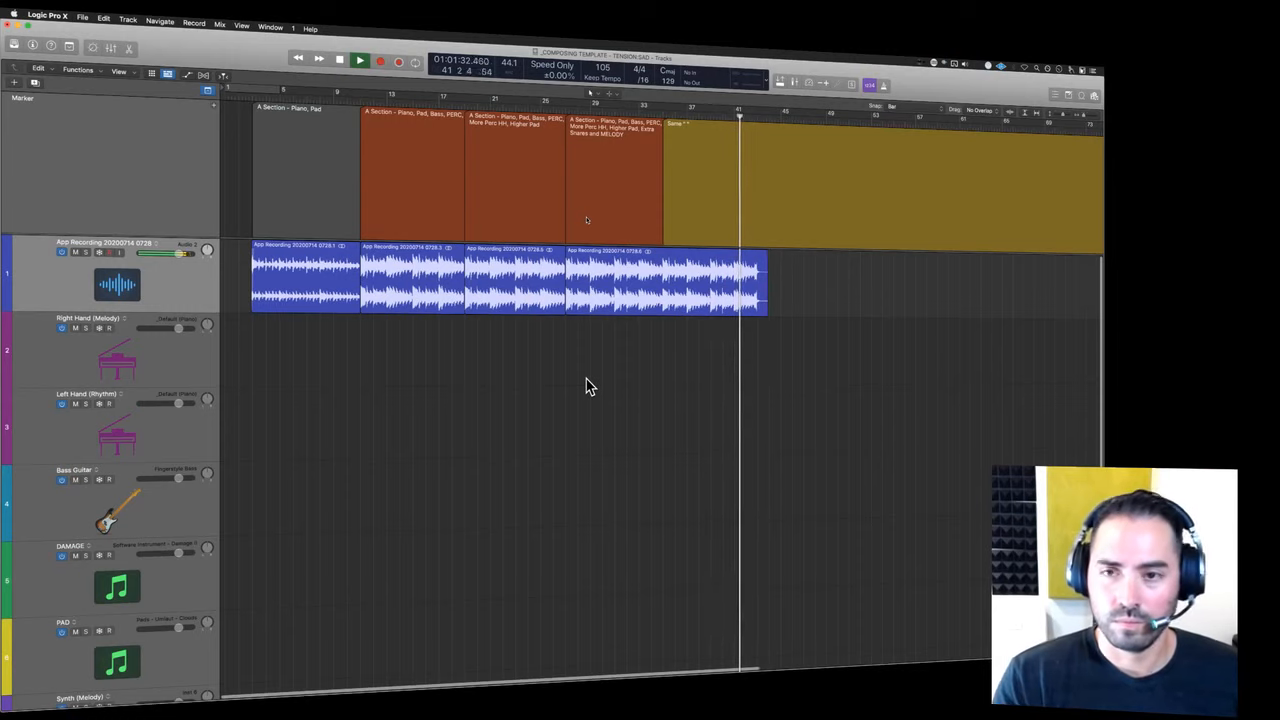
- Stop playback at the end of the recording and add "(Riser)" to the name of the marker at bar 35
key("super+Right")
key("super+Right")
key("super+Right")
key("super+Right")
key("super+Right")
key("super+Right")
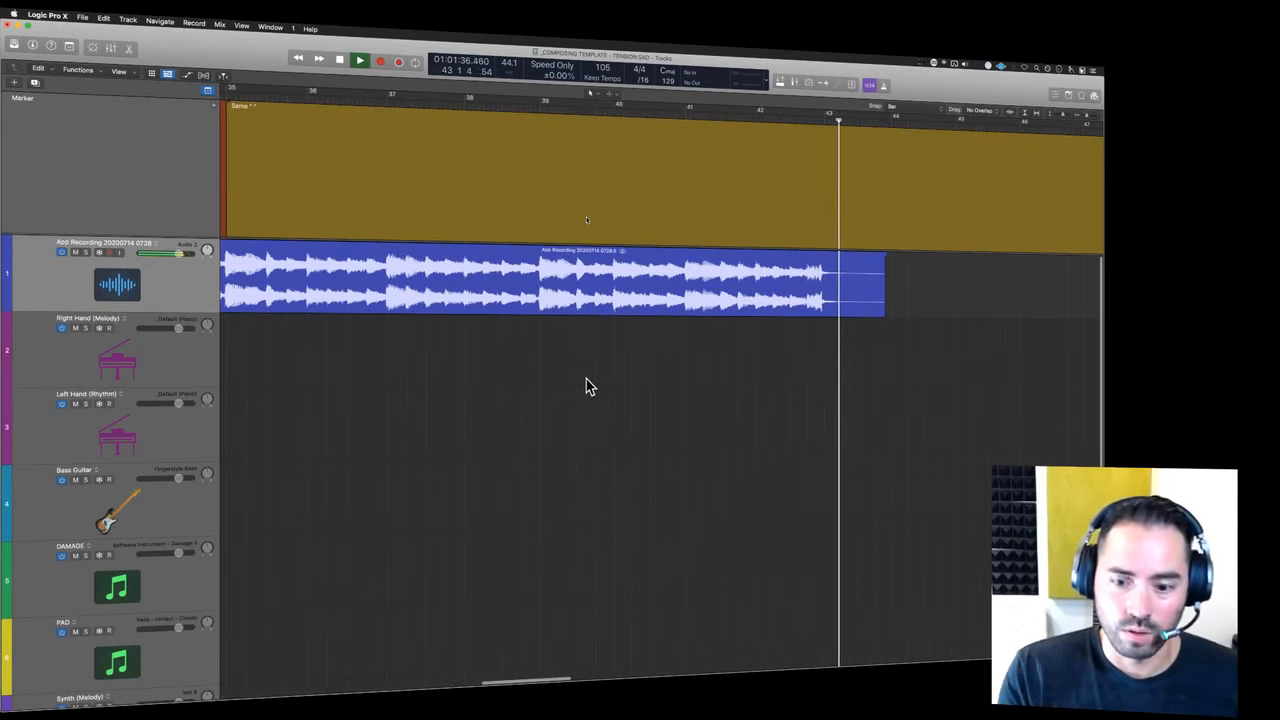
key("space")
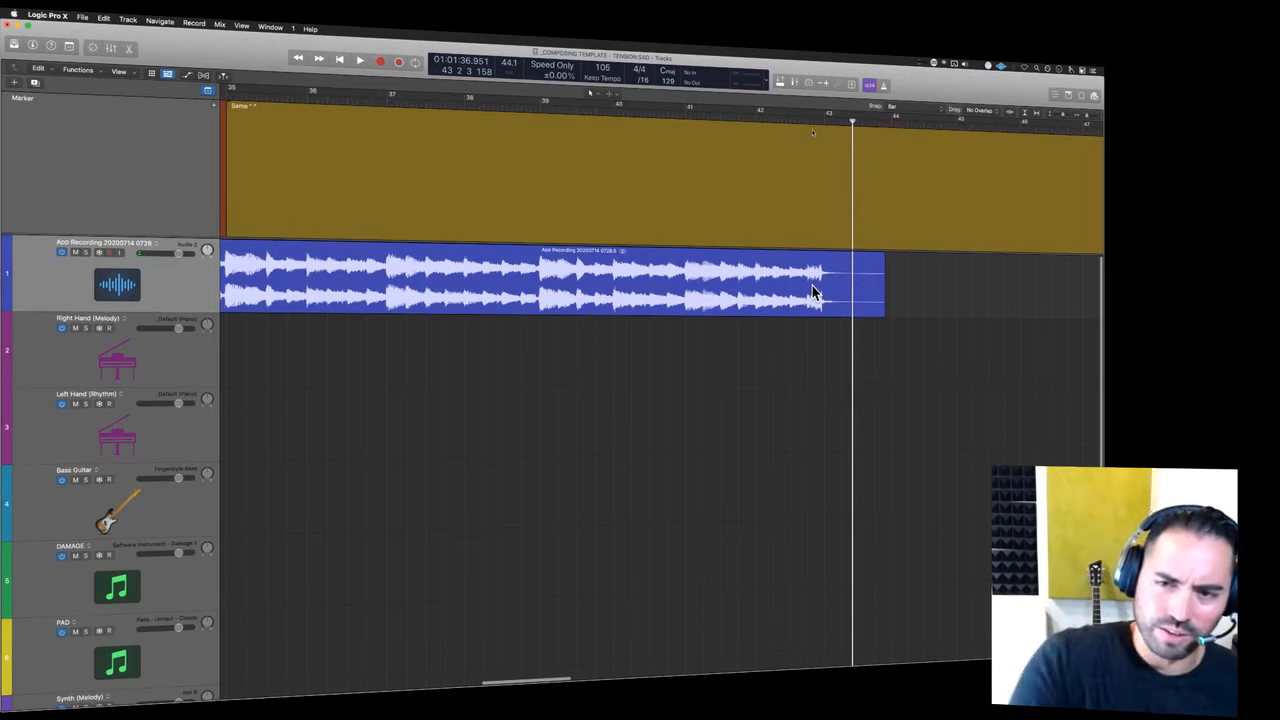
scroll(689, 391, "left", 5)
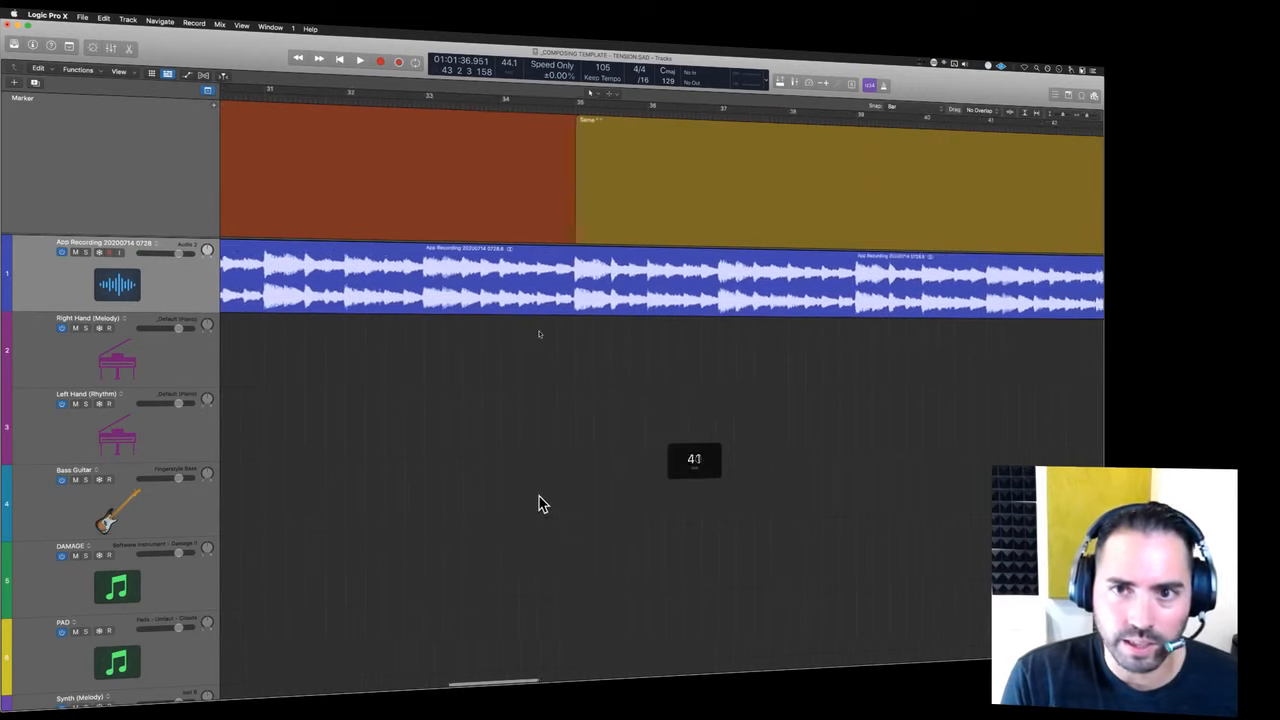
double_click(609, 200)
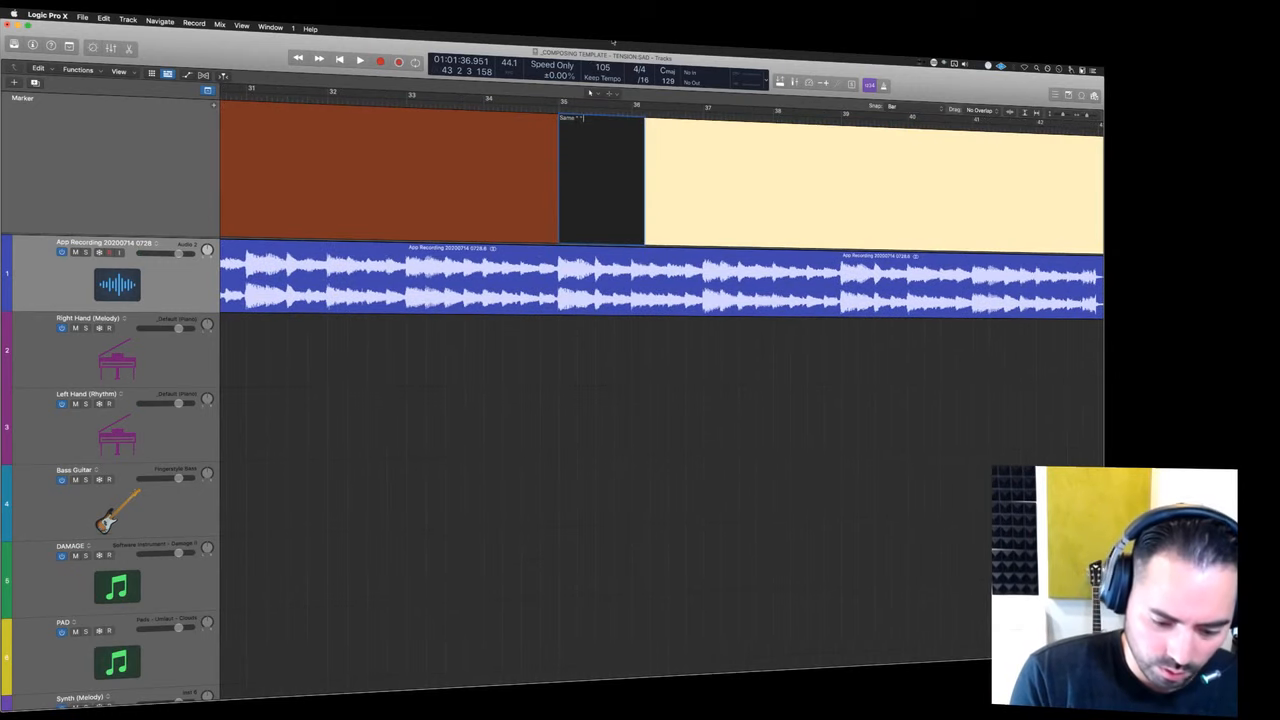
type("(Riser")
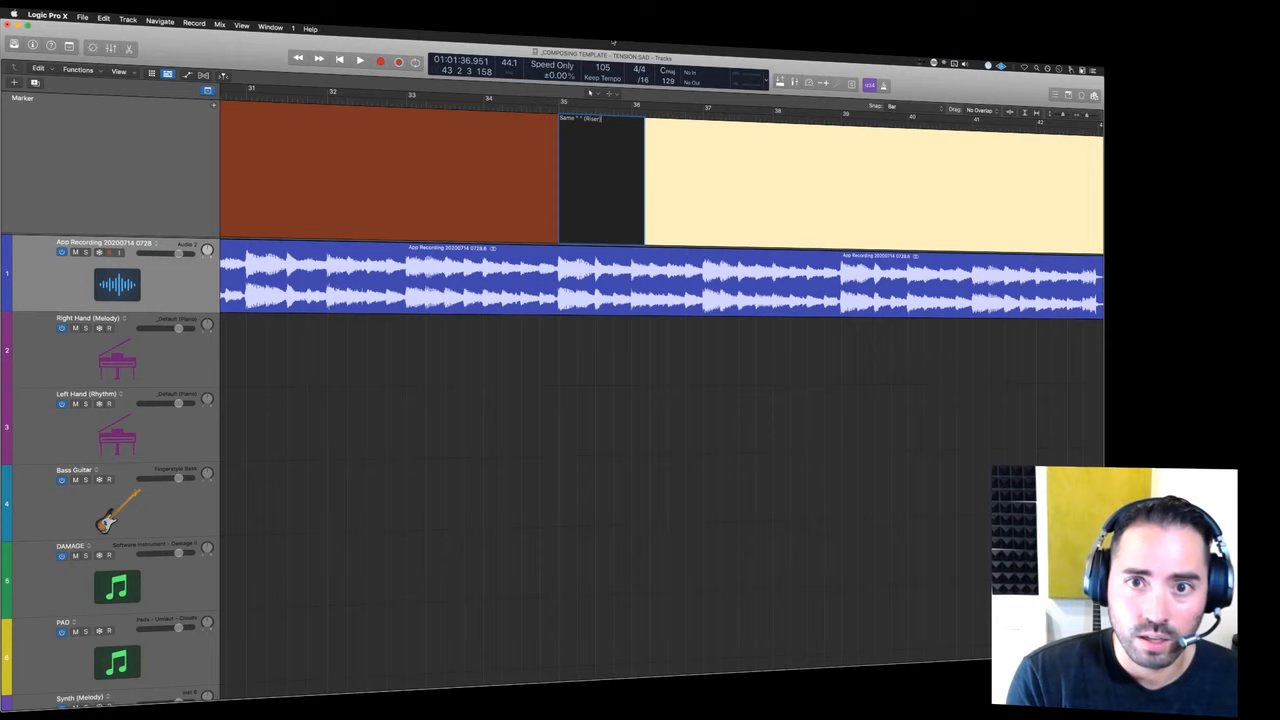
key("Return")
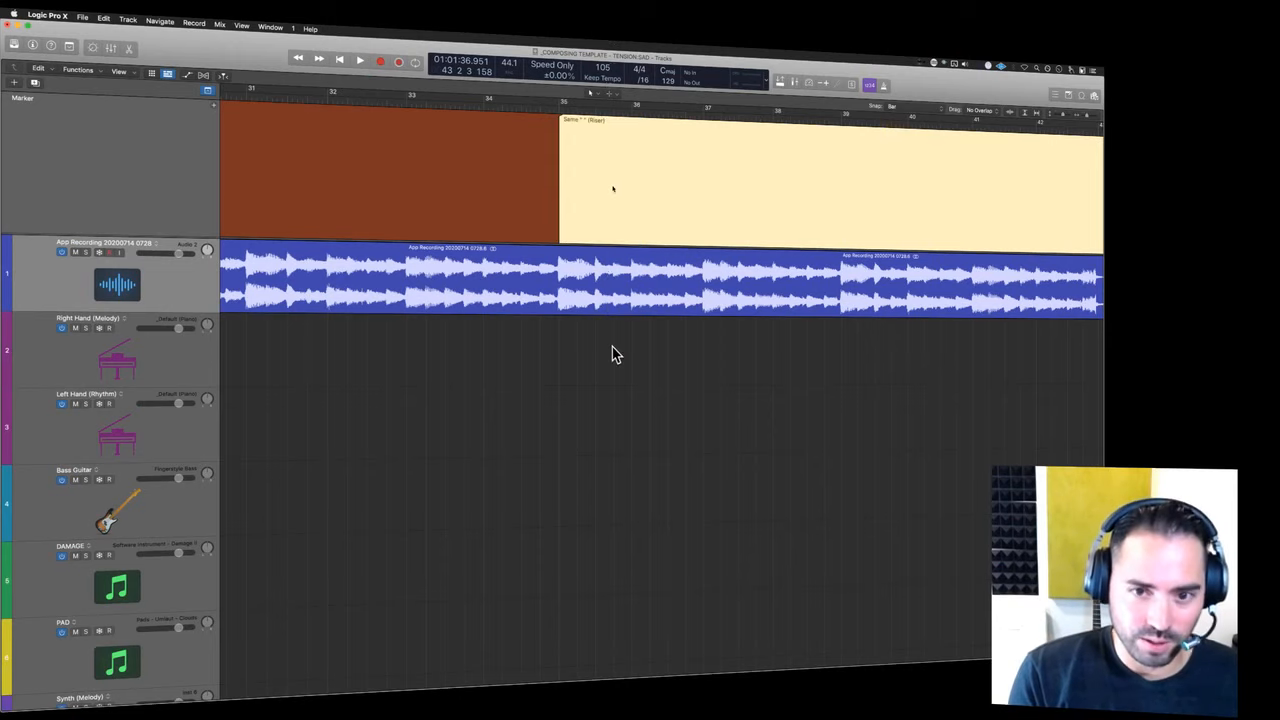
- Review the full set of section markers against the App Recording regions and the instrument tracks below
key("z")
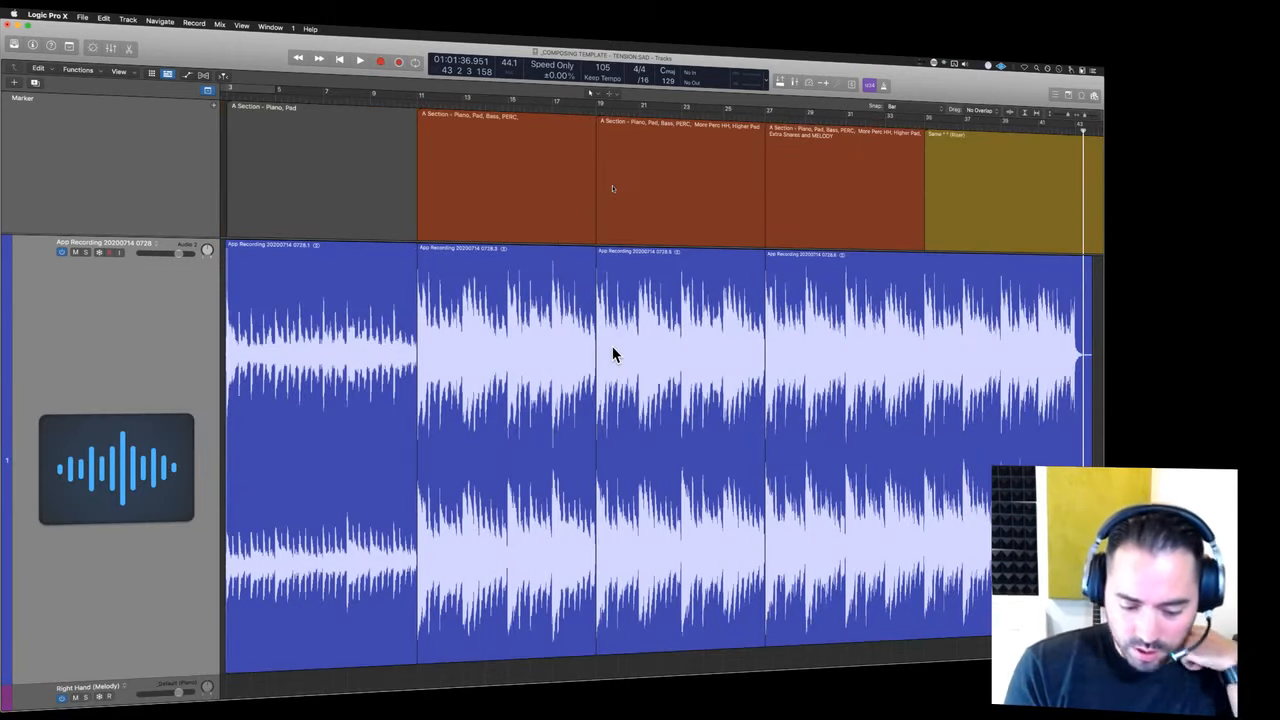
key("z")
key("super+Up")
key("super+Up")
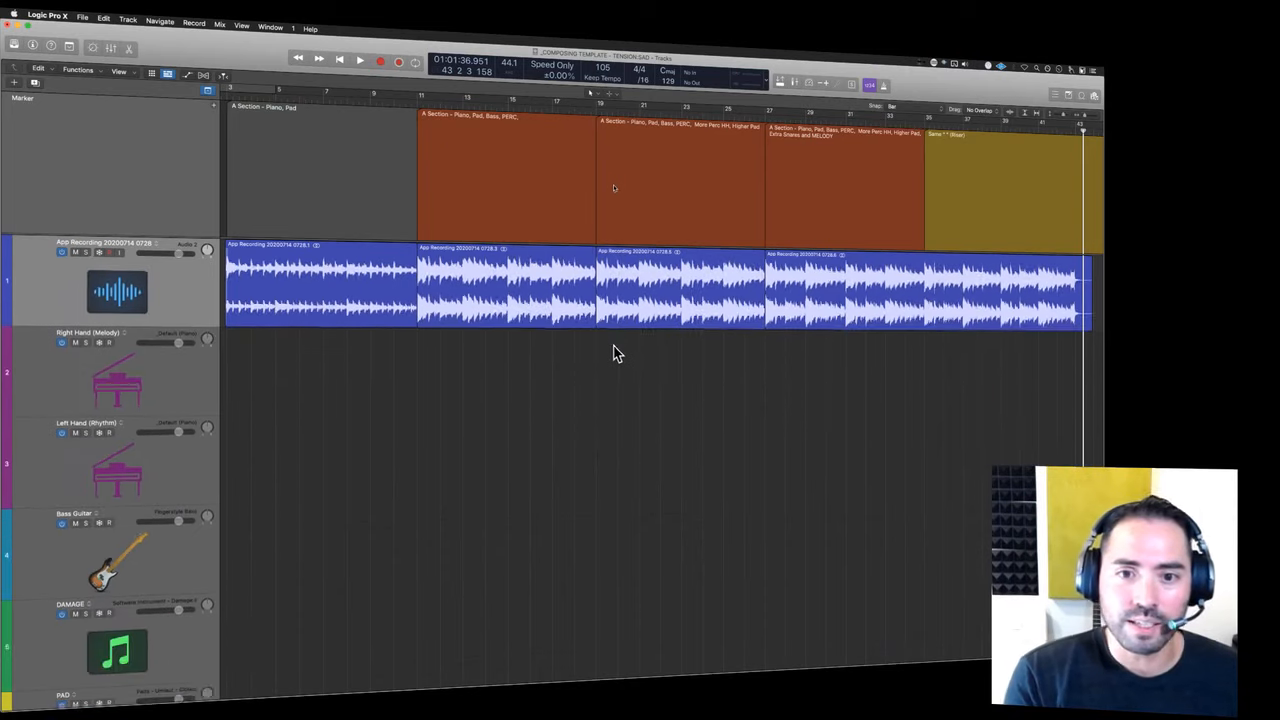
key("super+Left")
key("super+Left")
key("super+Left")
scroll(522, 411, "down", 1)
scroll(480, 414, "right", 1)
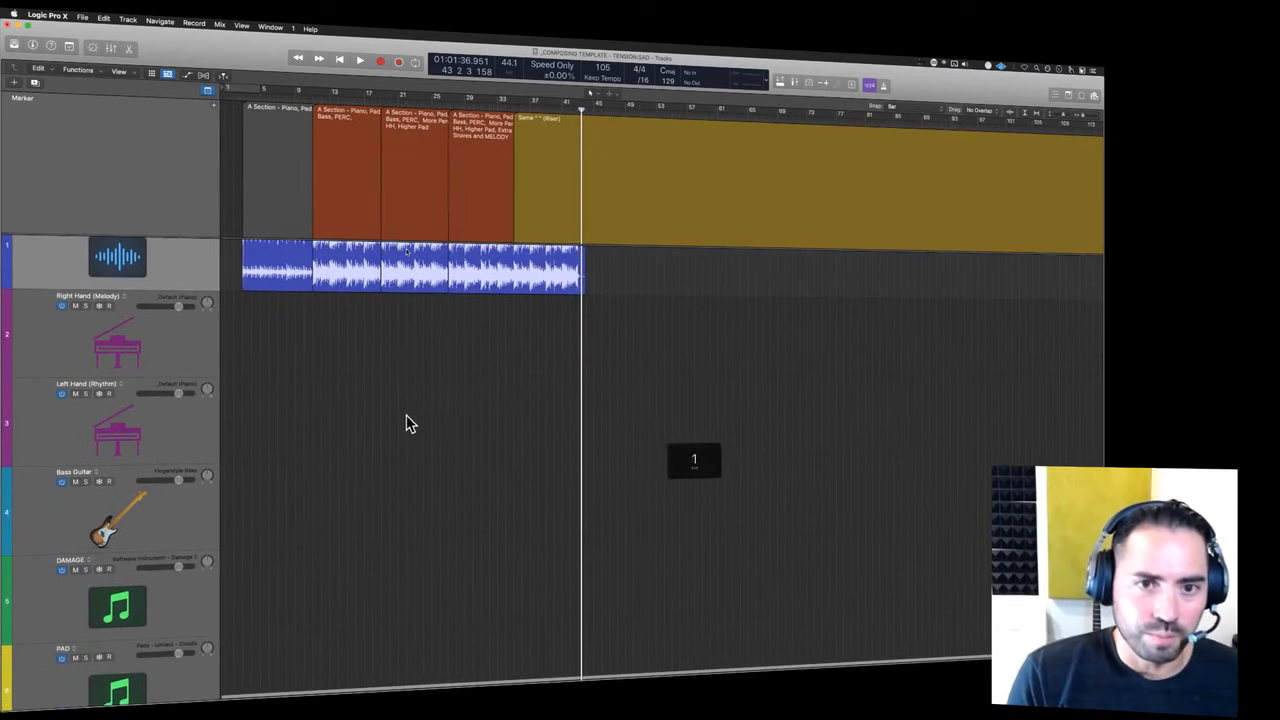
- Look over the template's instrument tracks, going from Right Hand (Melody) down through DAMAGE to PAD
scroll(323, 366, "up", 2)
scroll(323, 366, "down", 3)
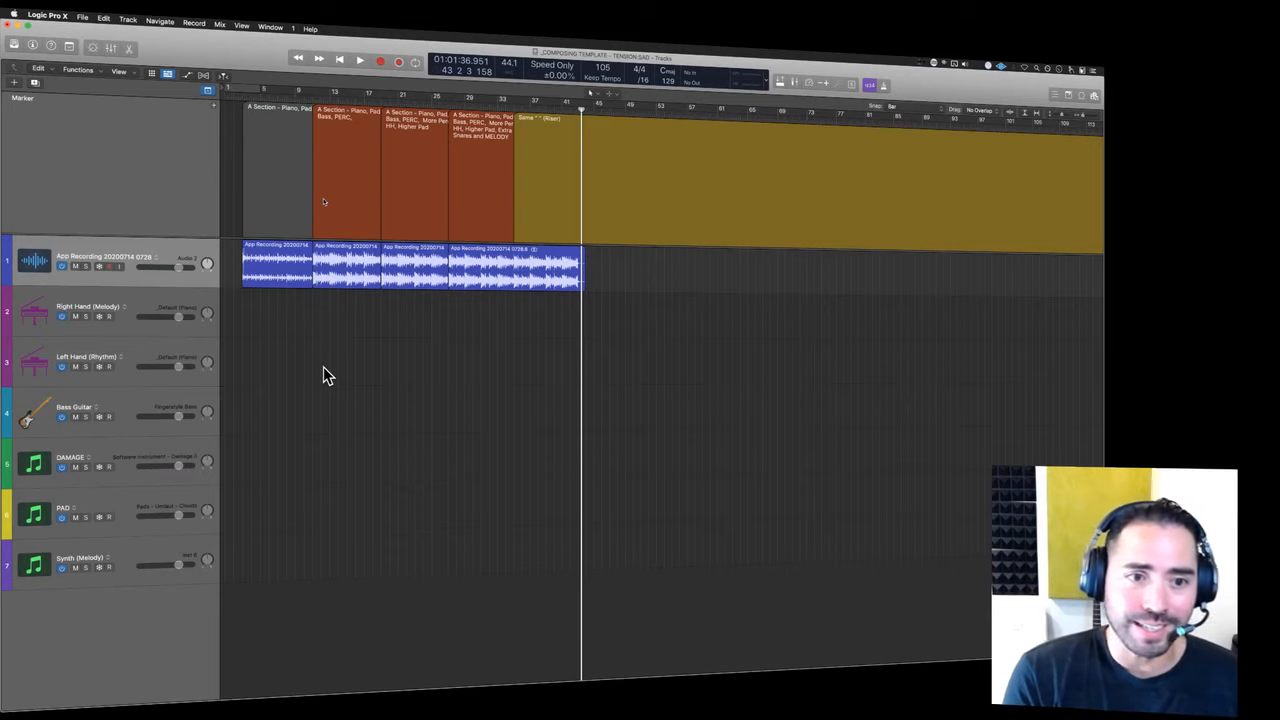
left_click(142, 300)
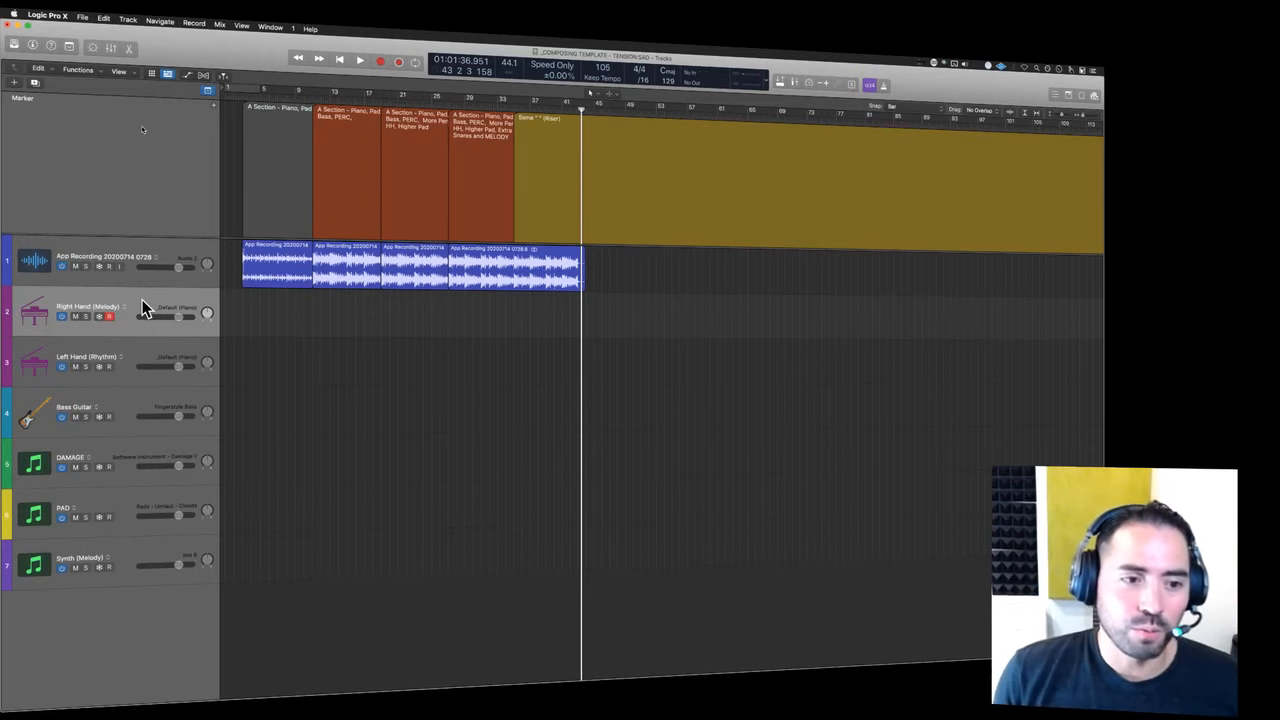
key("Down")
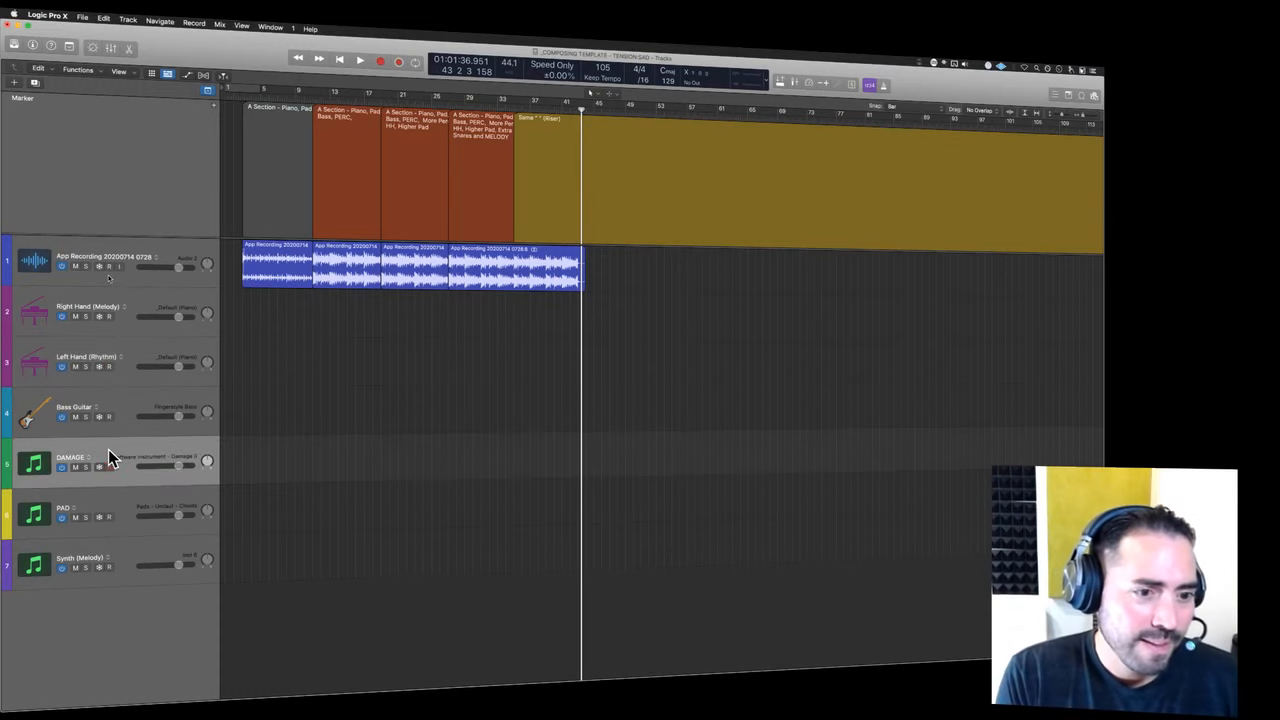
left_click(117, 493)
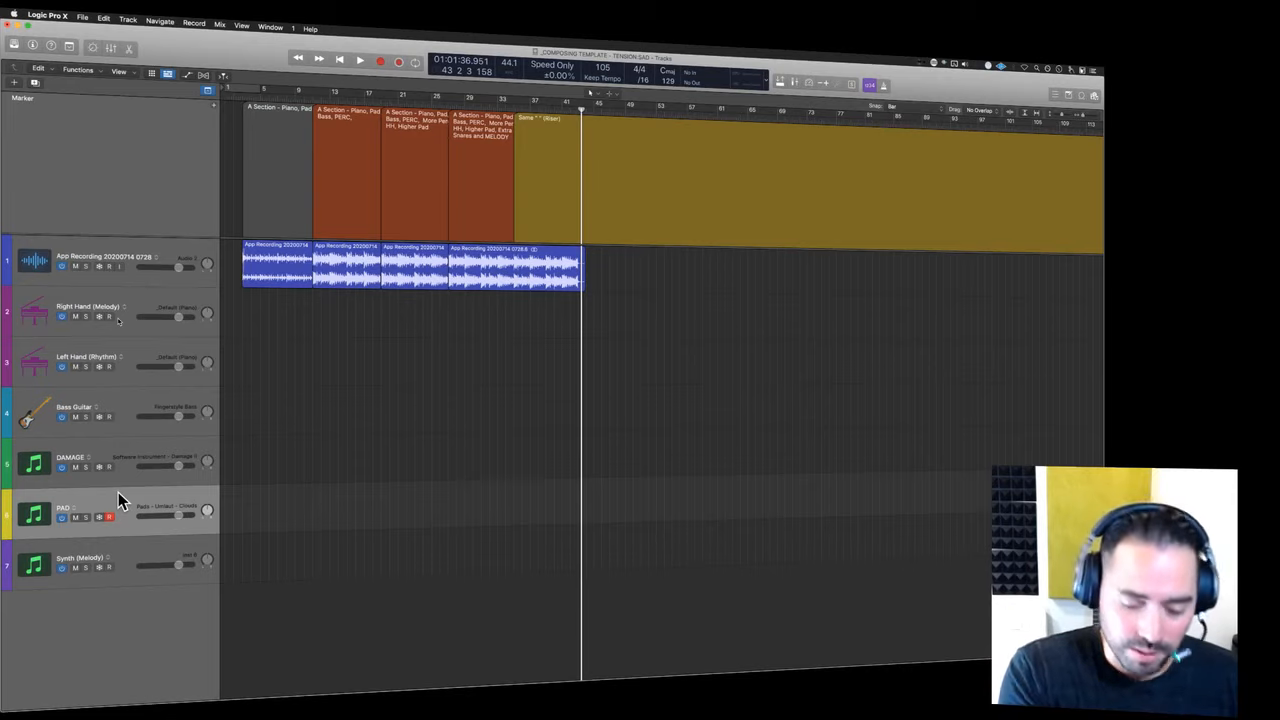
- Move the playhead to bar 3 and select the Right Hand (Melody) track for playing
key("comma")
key("comma")
key("comma")
key("comma")
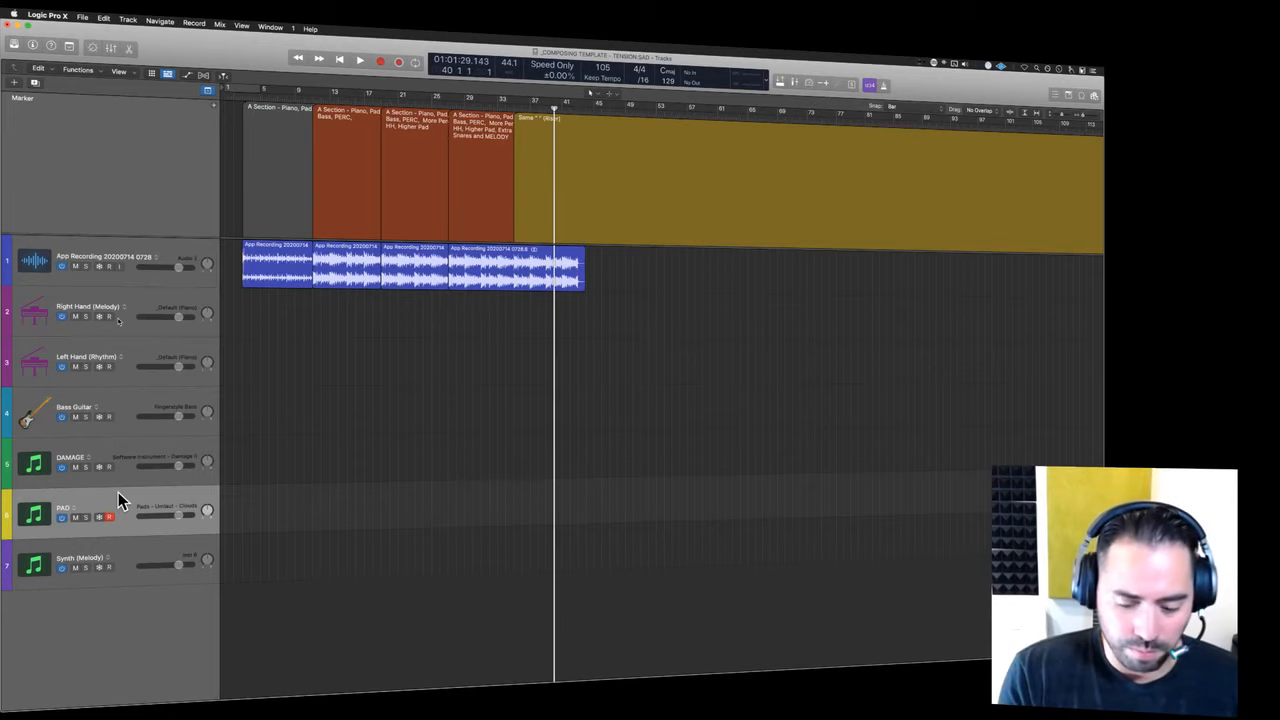
key("slash")
type("3")
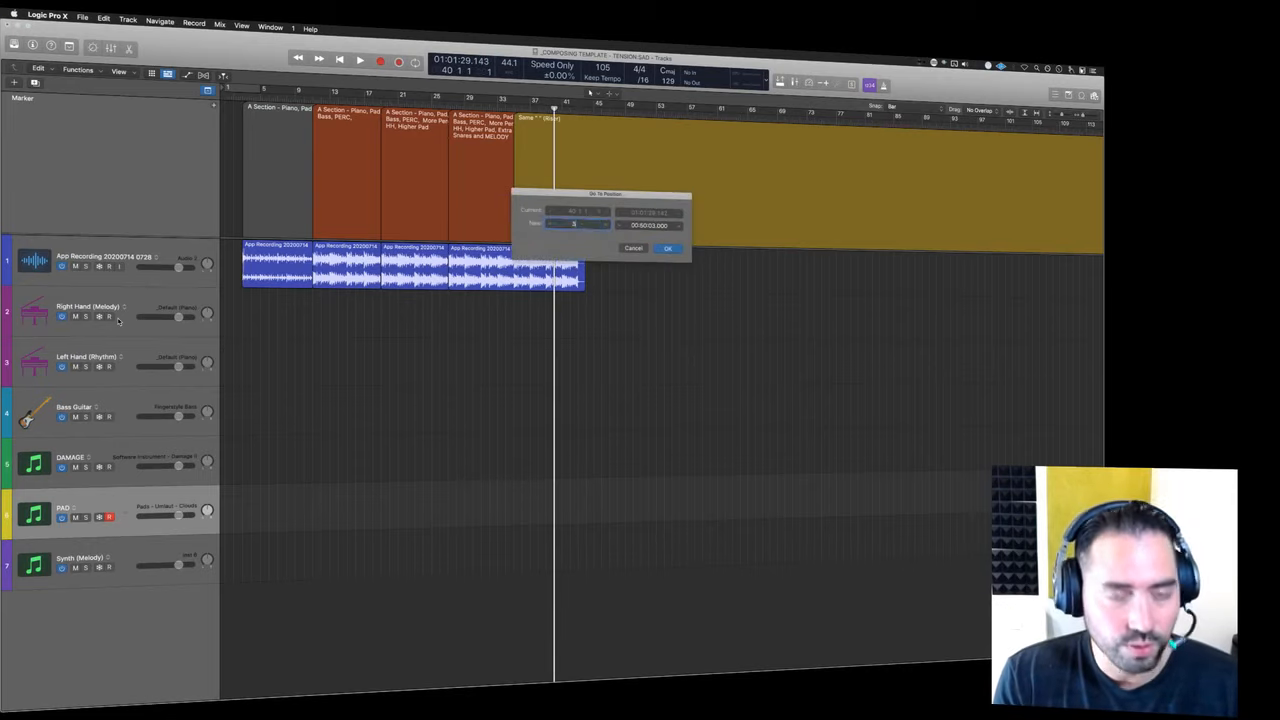
key("Return")
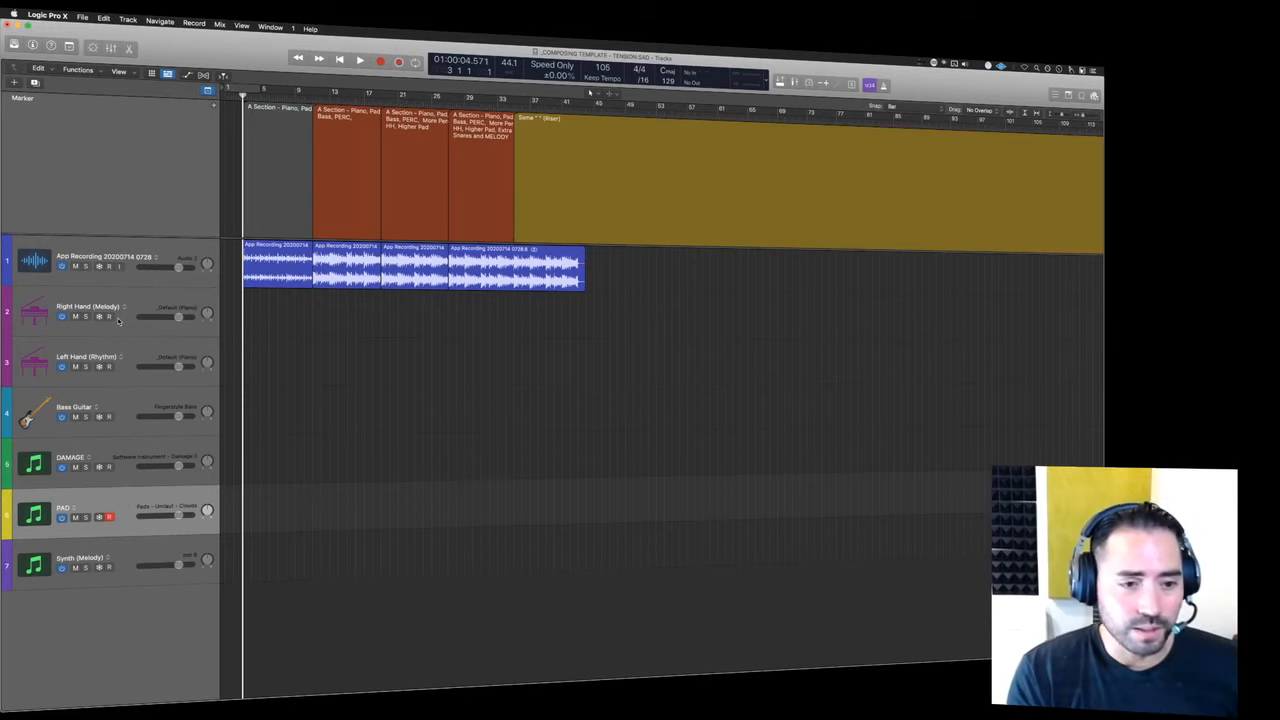
key("Up")
key("Up")
key("Up")
key("Up")
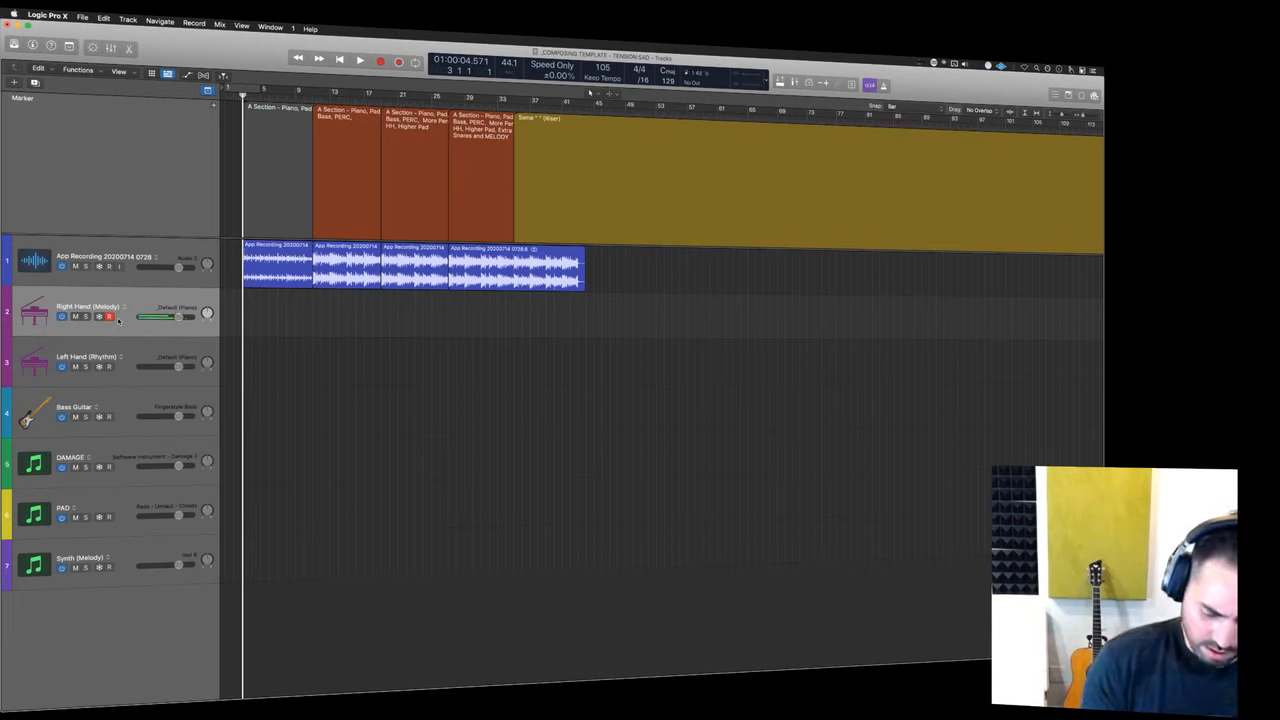
- Turn on Low Latency Mode and play short passages of the reference from bar 3 while working out the piano part
left_click(812, 86)
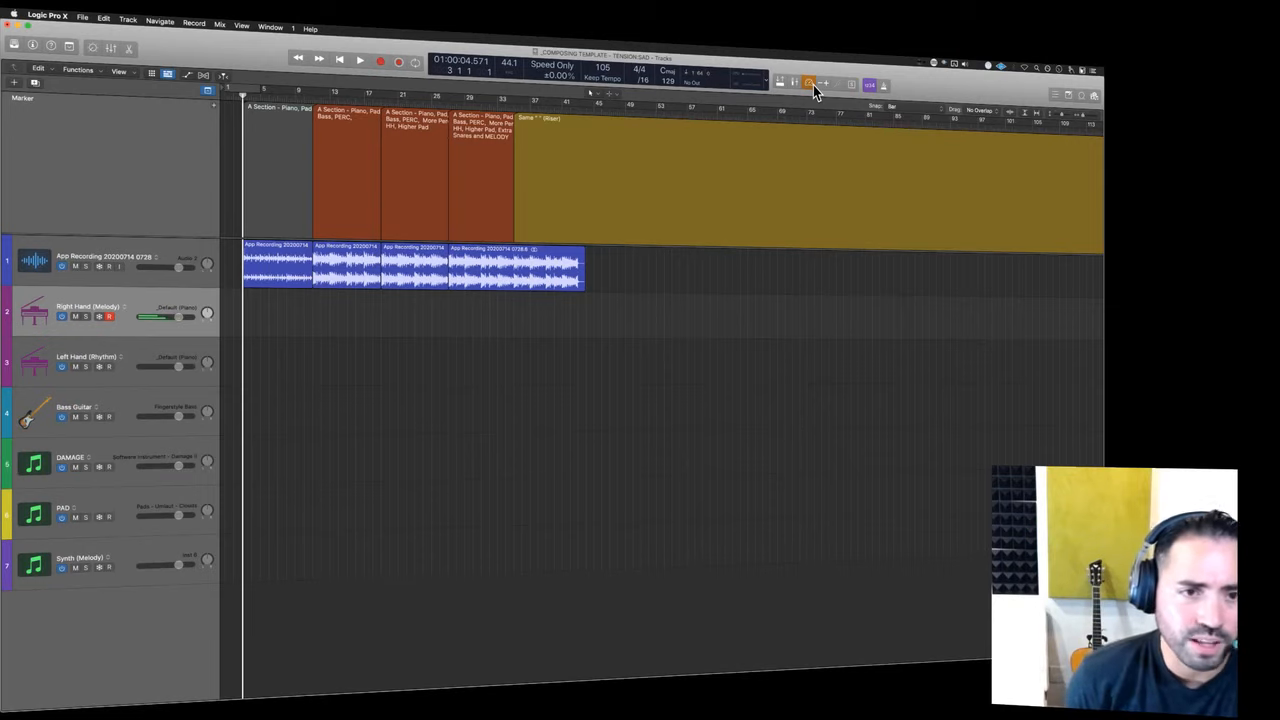
key("space")
key("space")
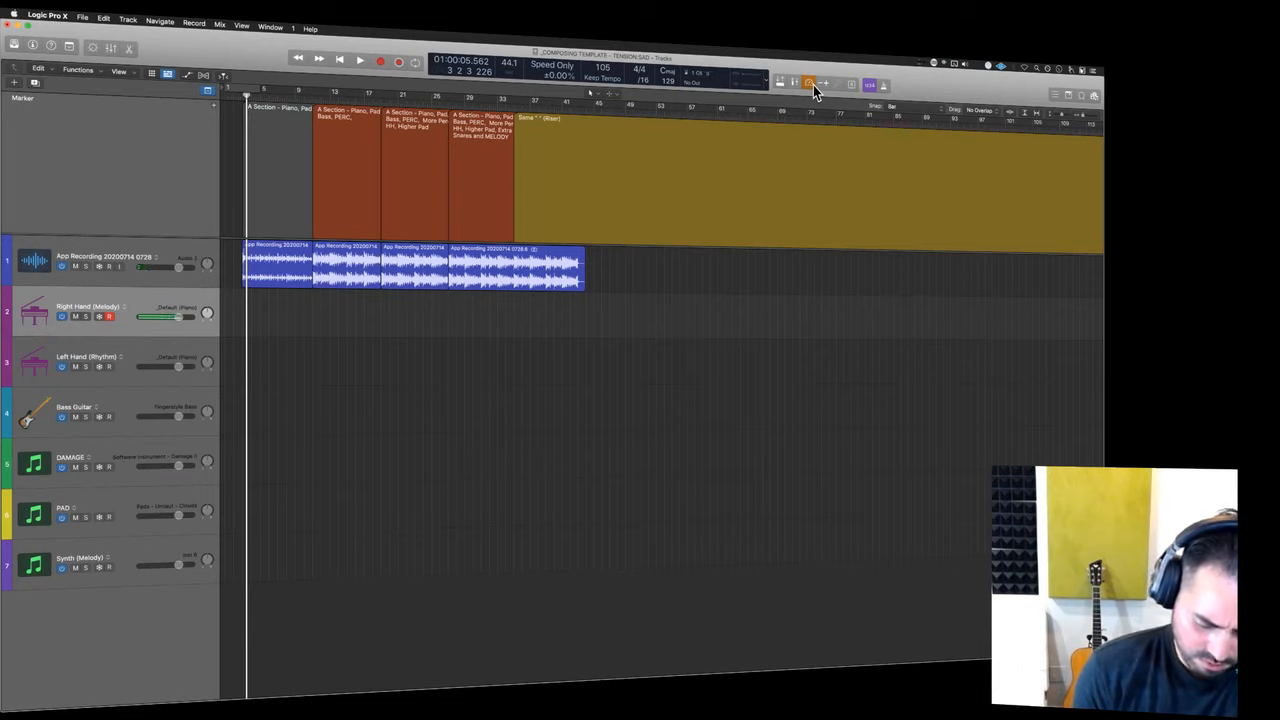
key("space")
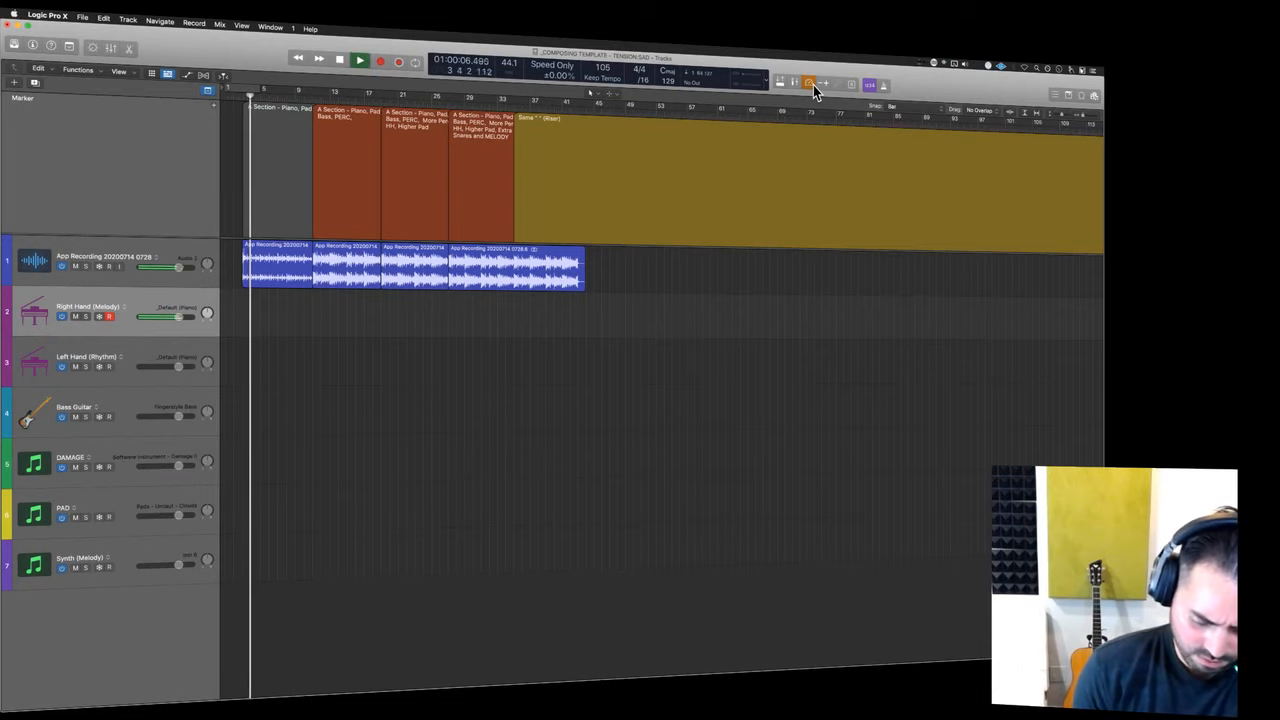
key("space")
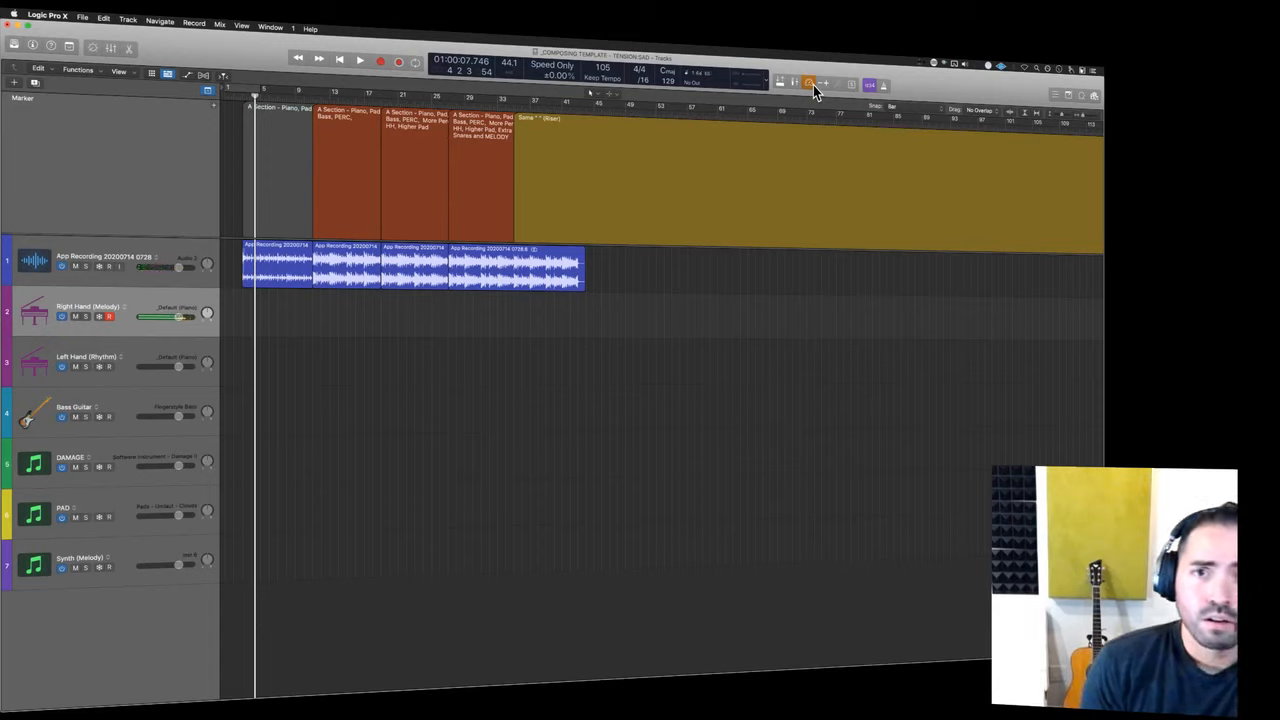
key("space")
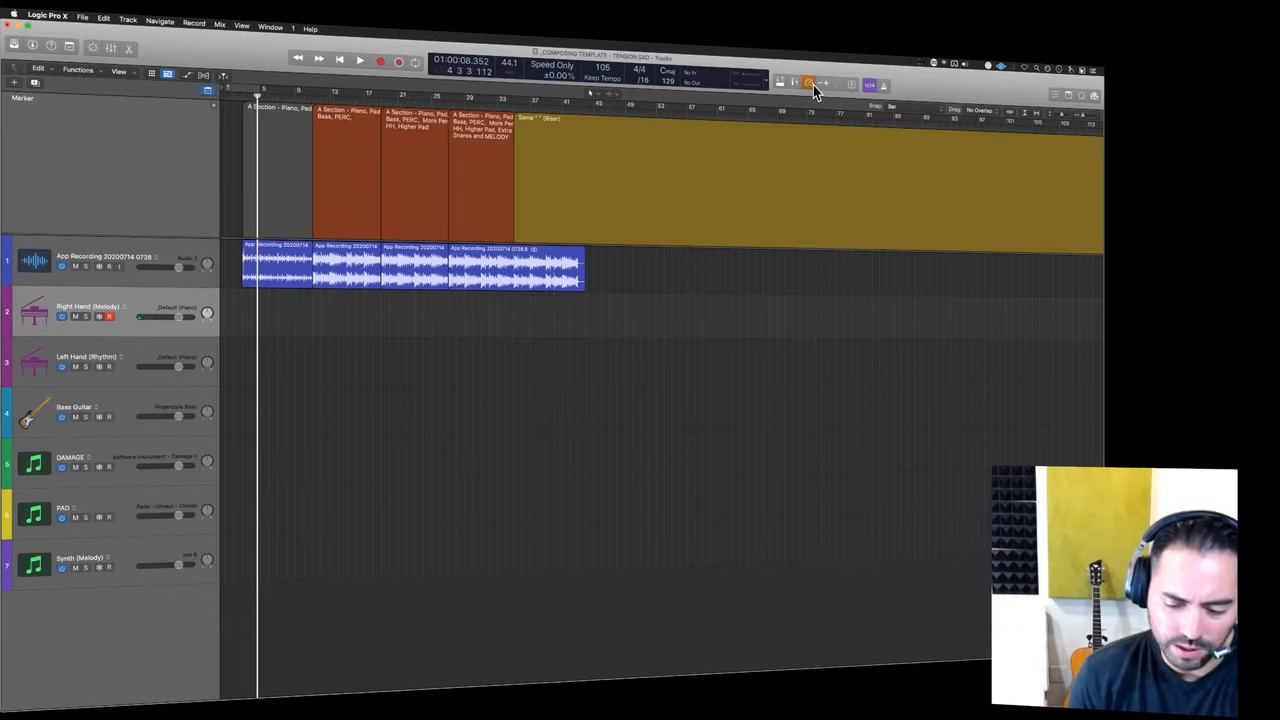
- Return the playhead to bar 3 and set the default MIDI region quantize to 1/8 Note
key("comma")
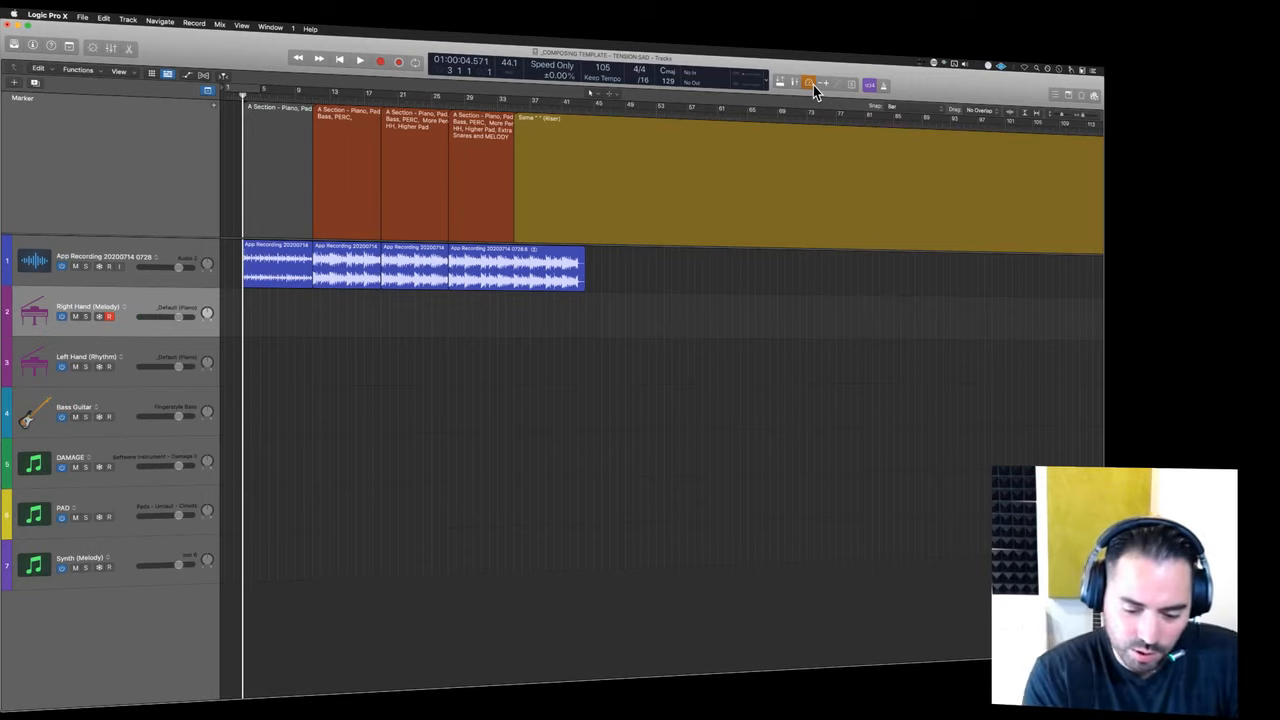
key("i")
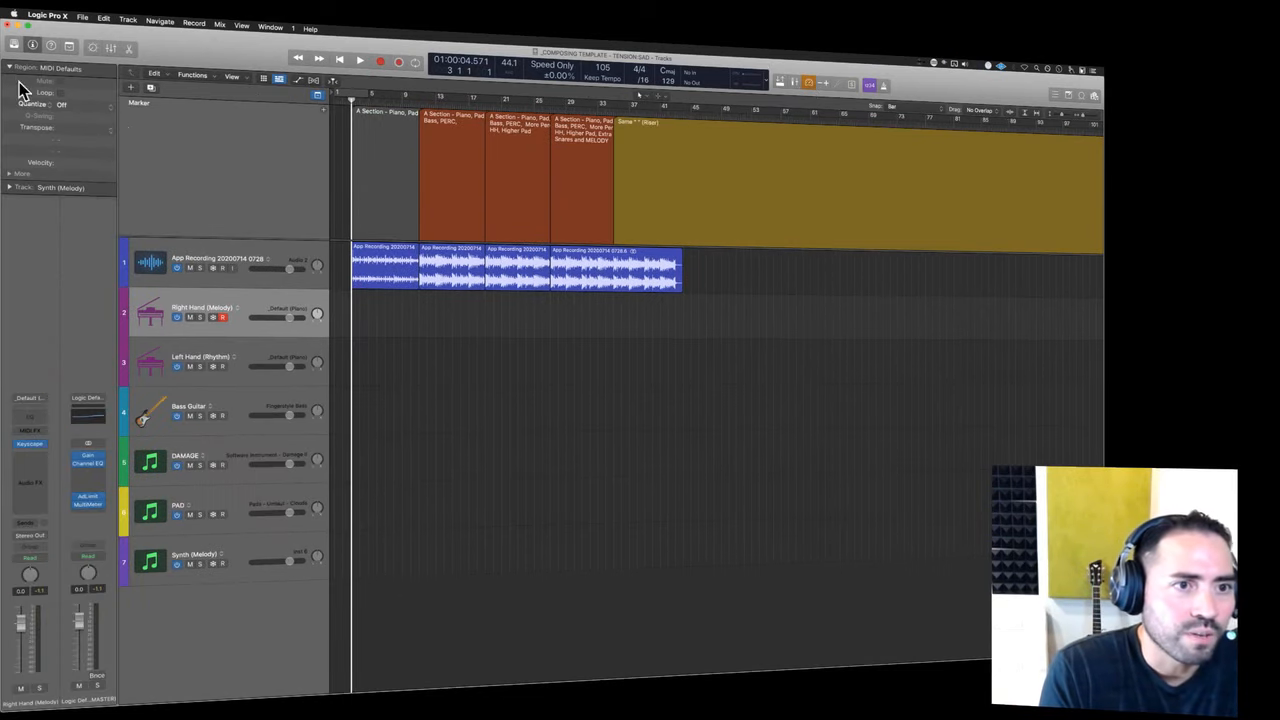
left_click(83, 107)
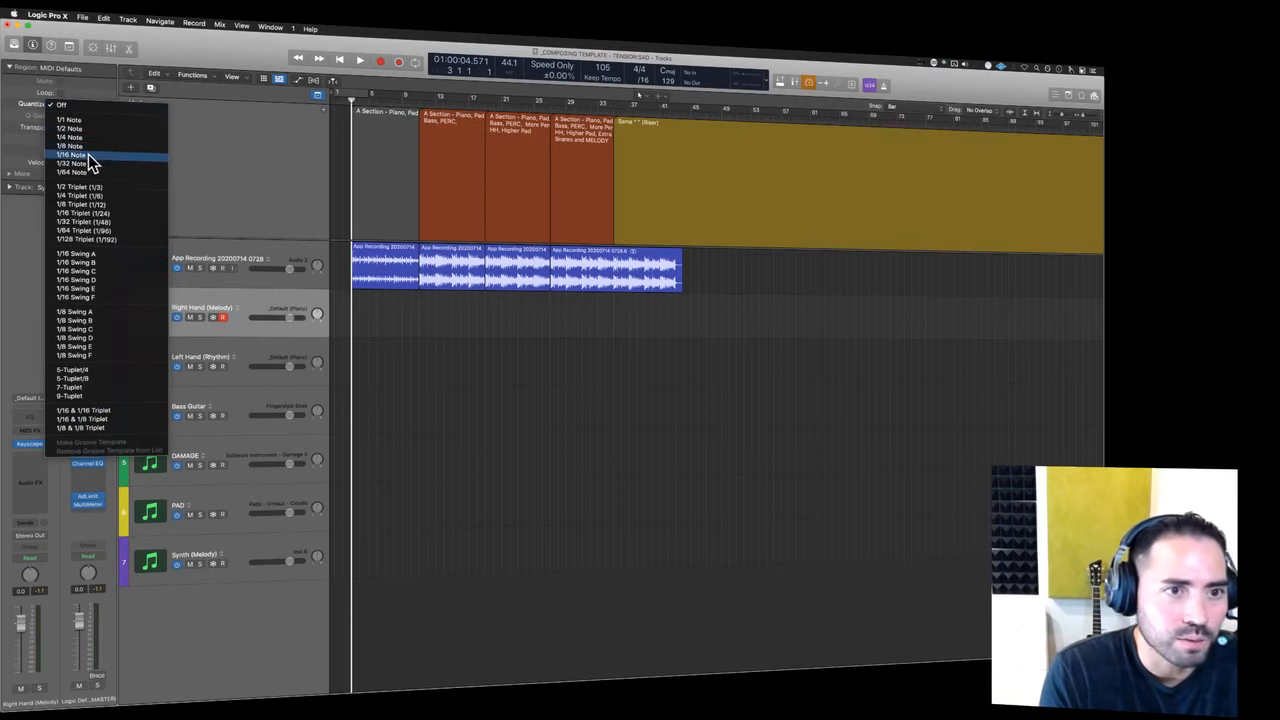
left_click(88, 154)
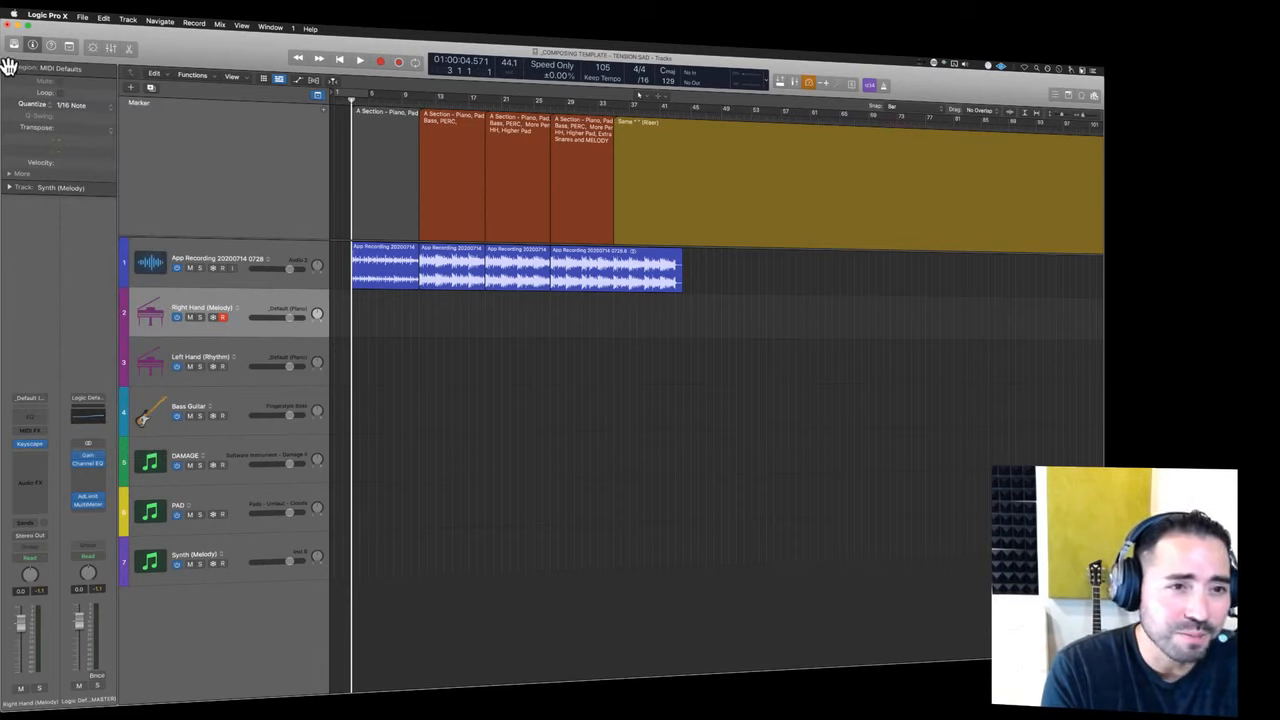
left_click(84, 105)
left_click(82, 96)
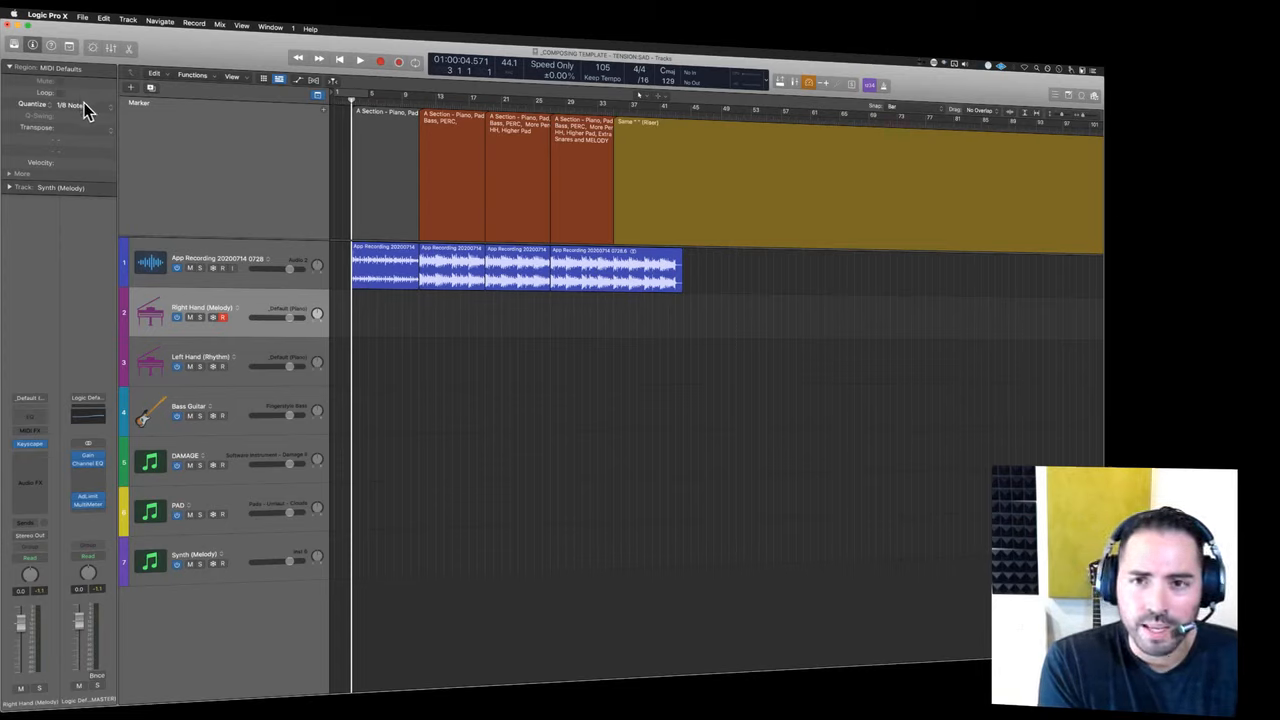
- Turn on the metronome and play the reference's opening from bar 3 against the click
key("space")
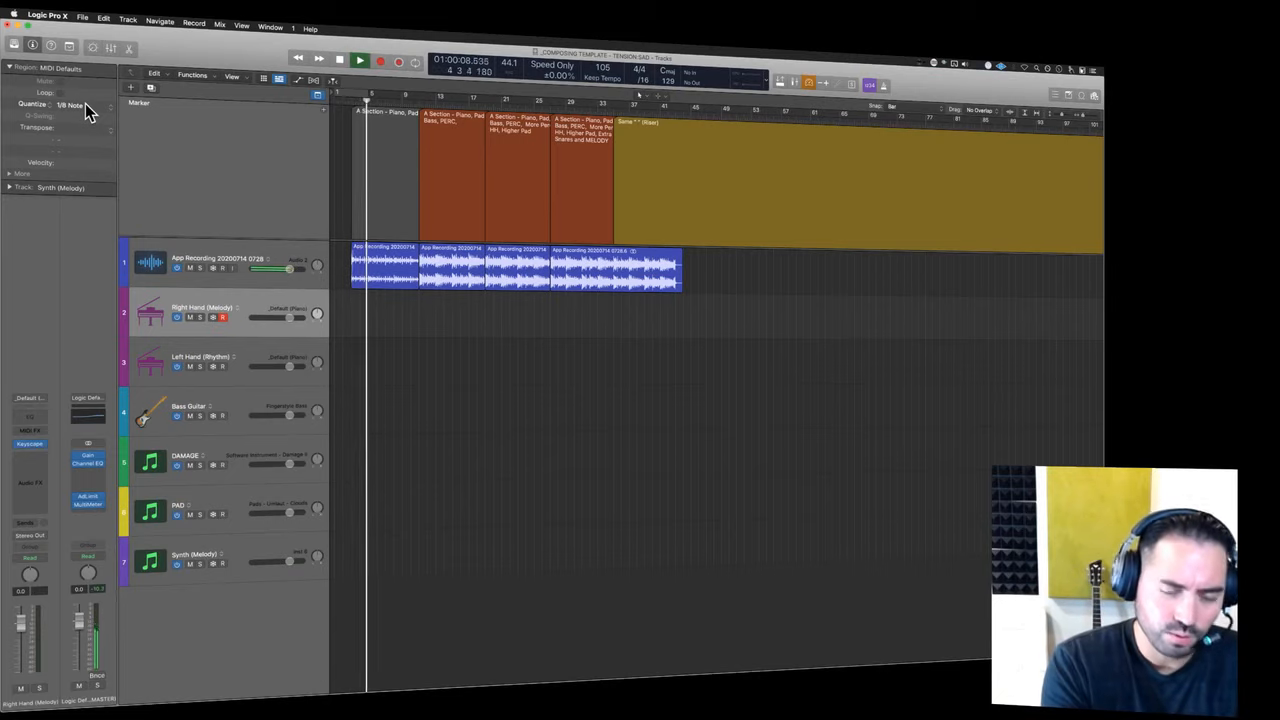
key("space")
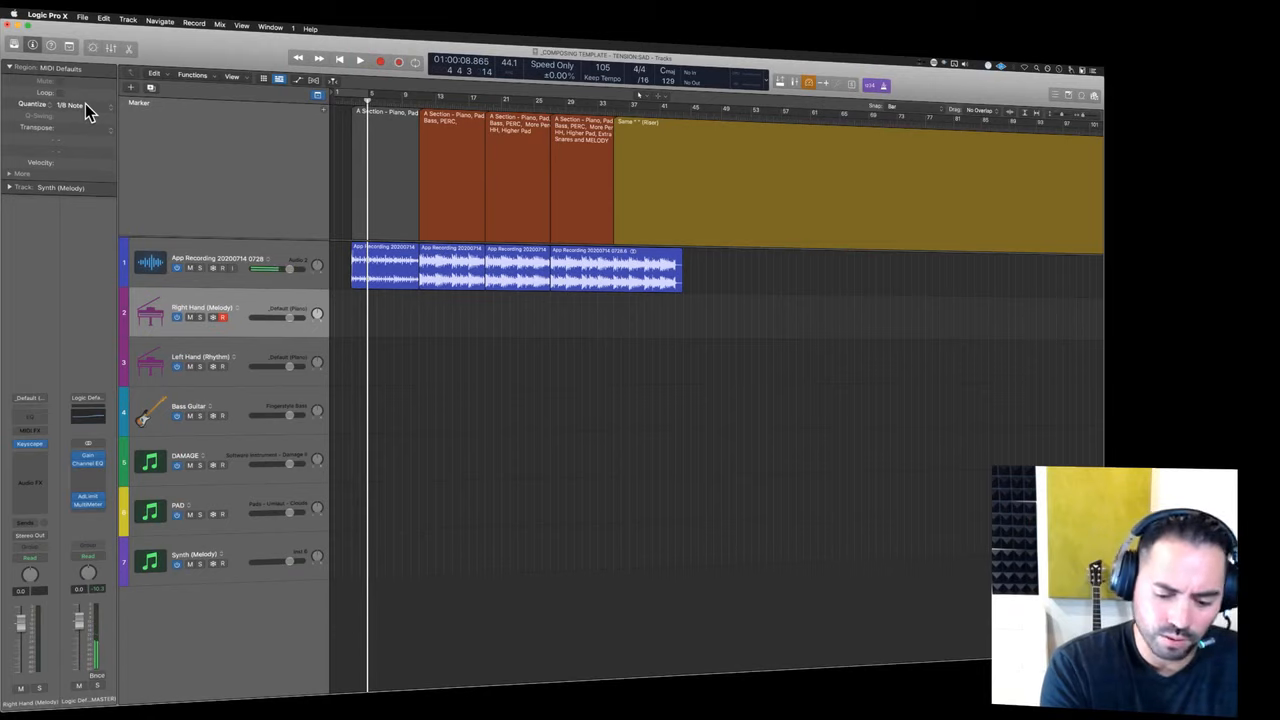
key("comma")
key("comma")
key("space")
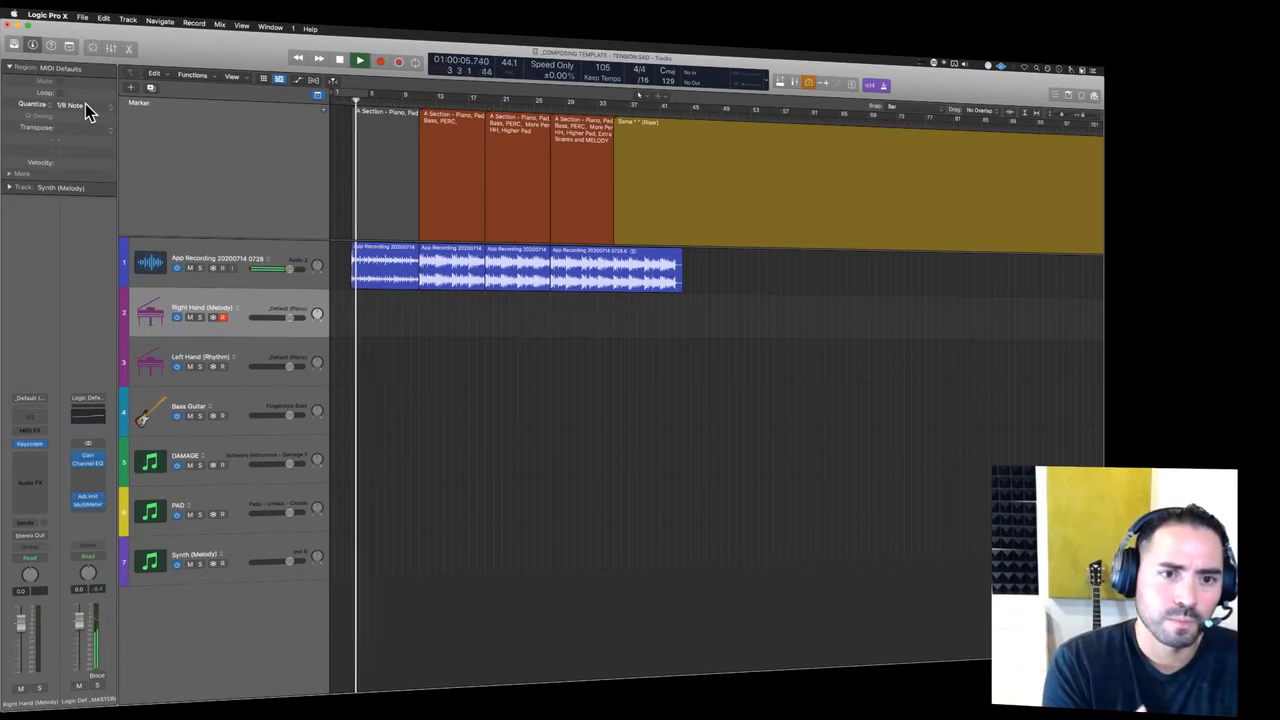
- Record the alternating piano notes on the Right Hand (Melody) track from bar 3 through the start of bar 11
key("space")
key("comma")
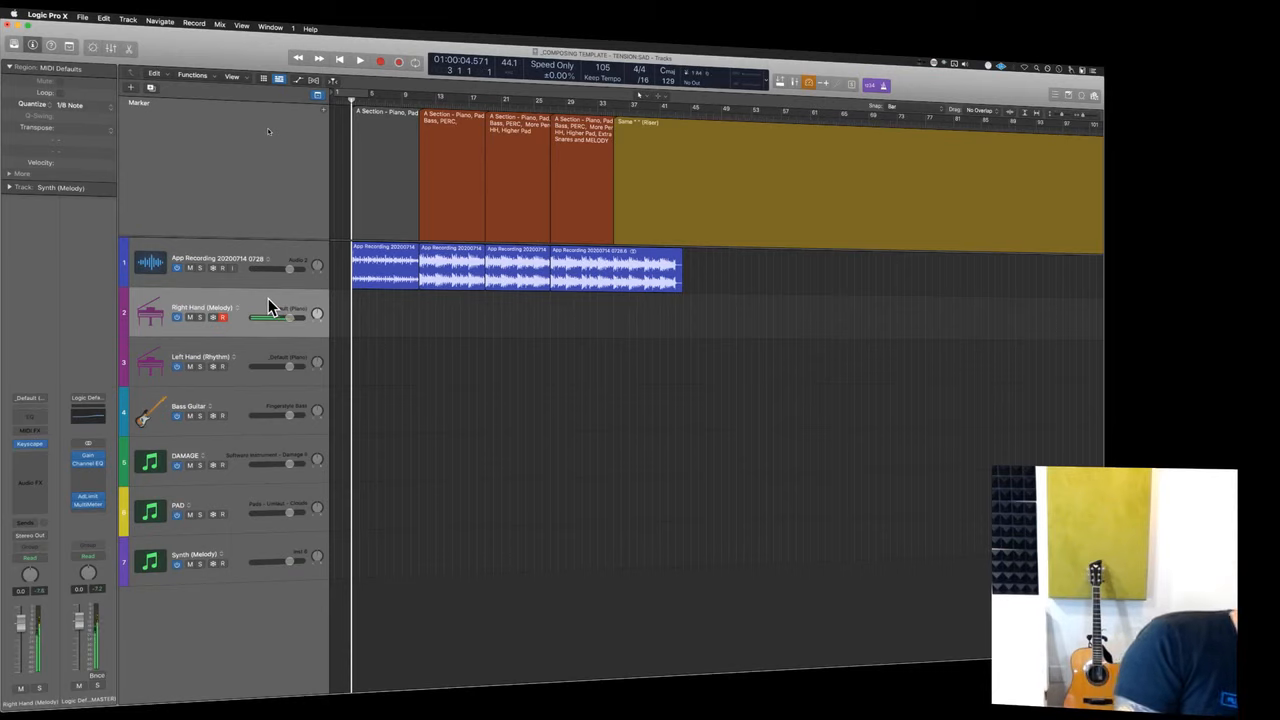
key("r")
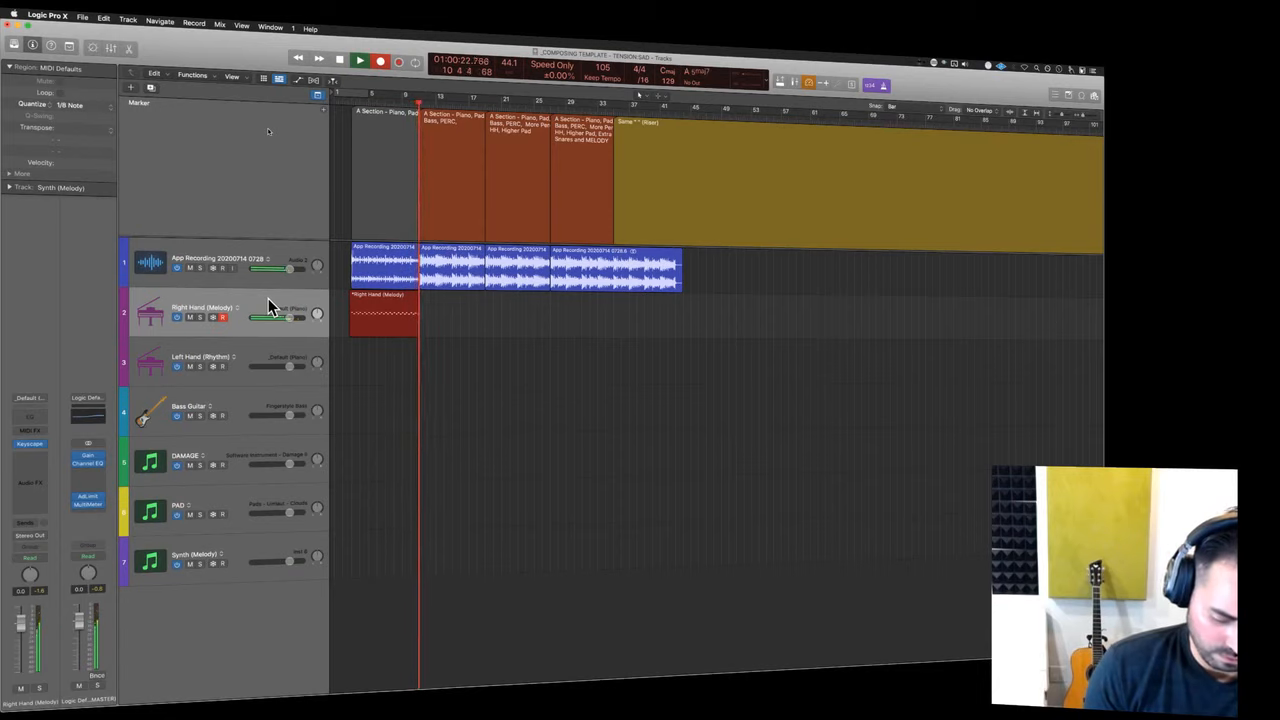
key("space")
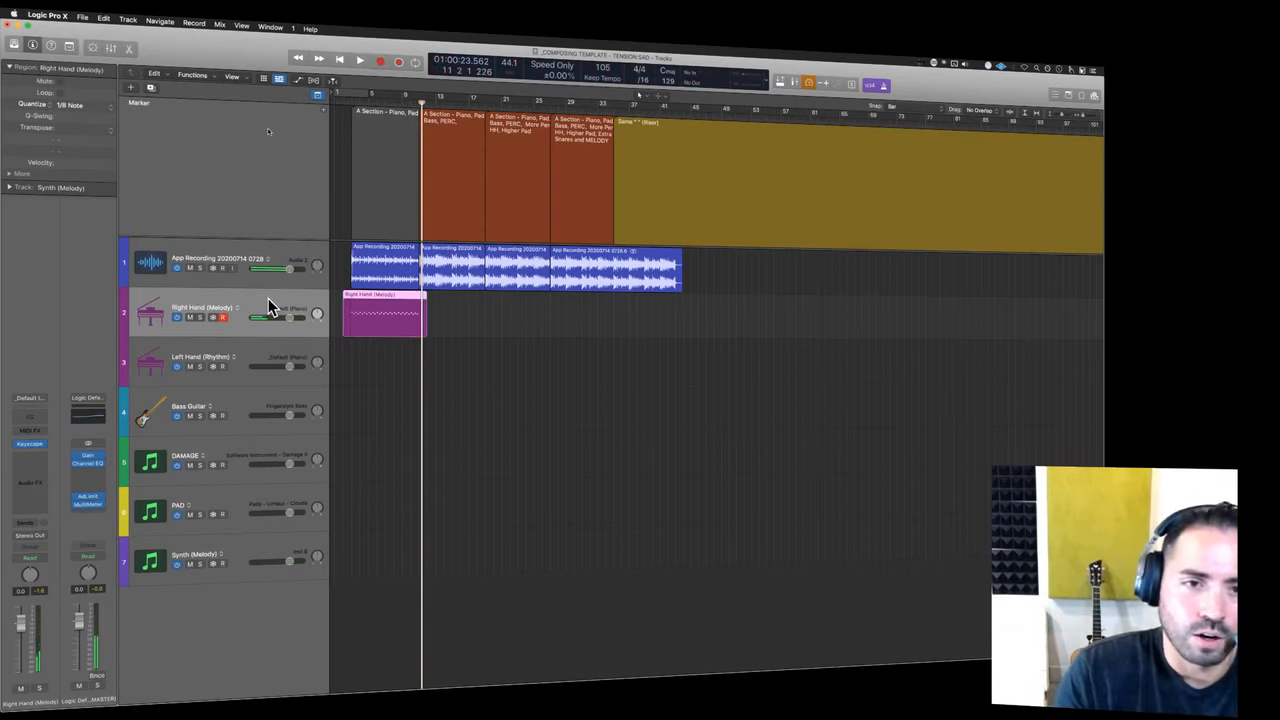
- Examine the recorded Right Hand (Melody) notes in an enlarged Piano Roll, play them through from bar 2 and close the editor
double_click(385, 316)
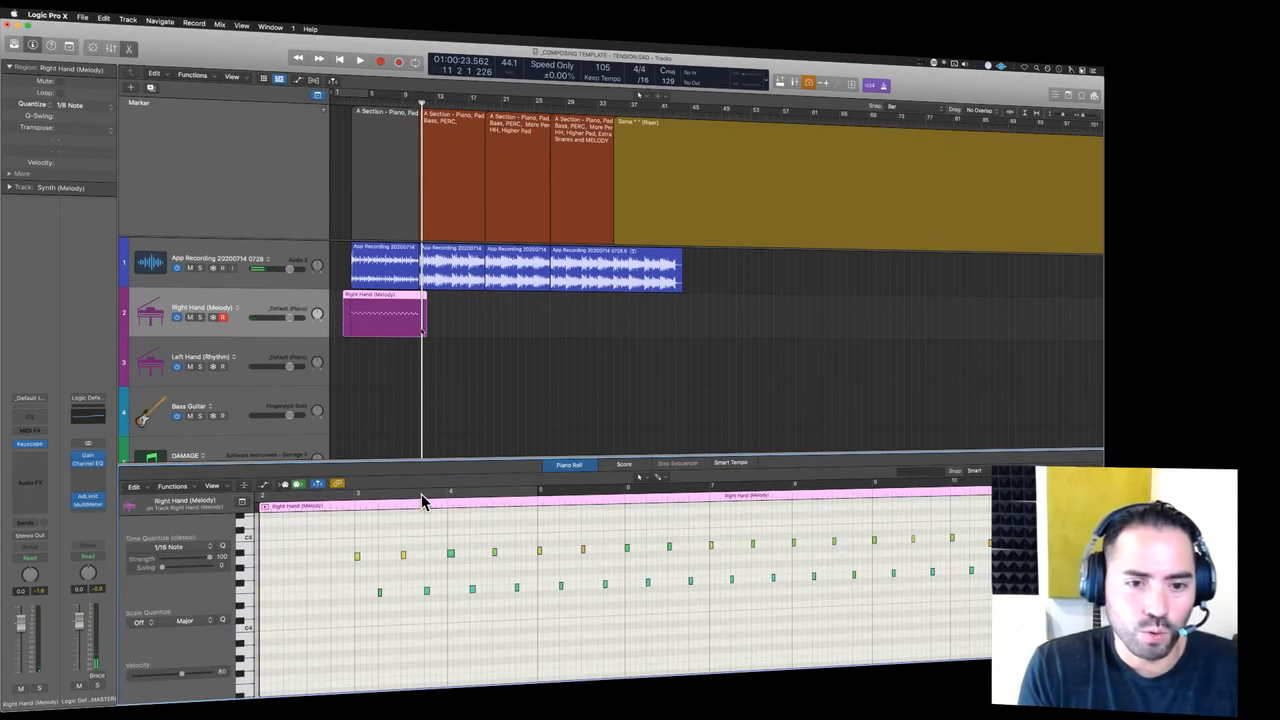
left_click_drag(455, 459, 491, 269)
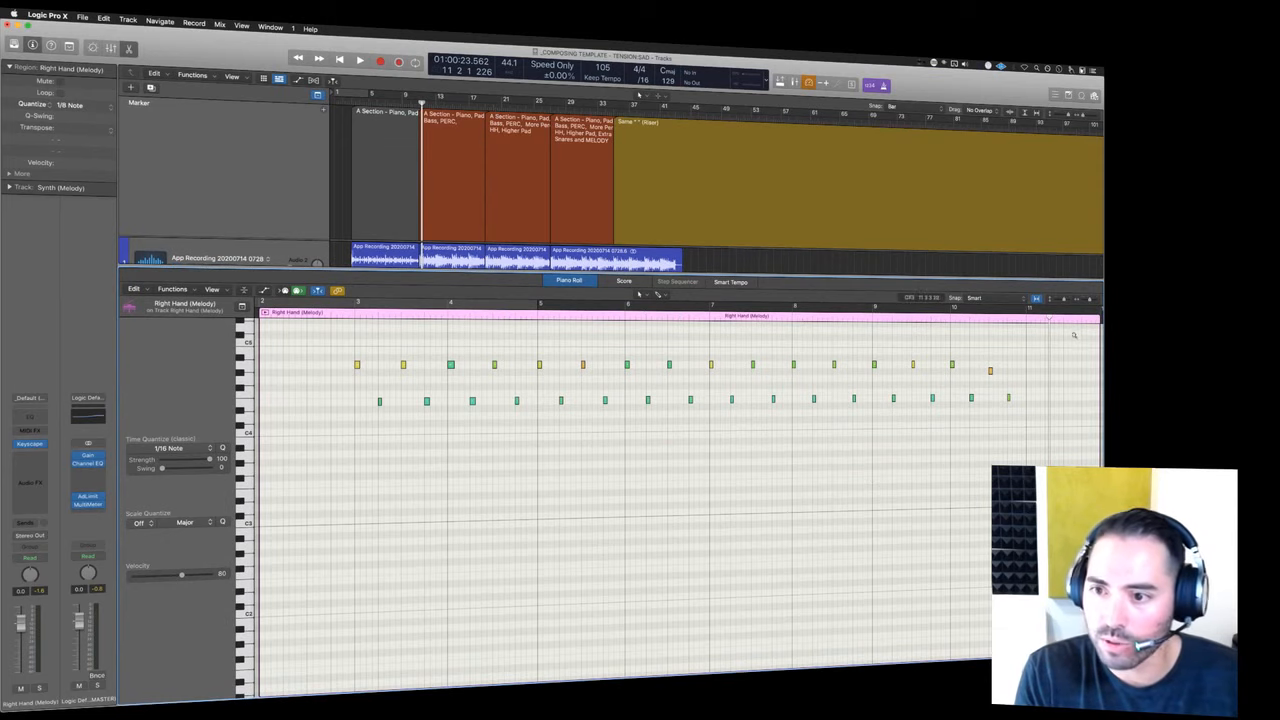
left_click_drag(1074, 502, 298, 533)
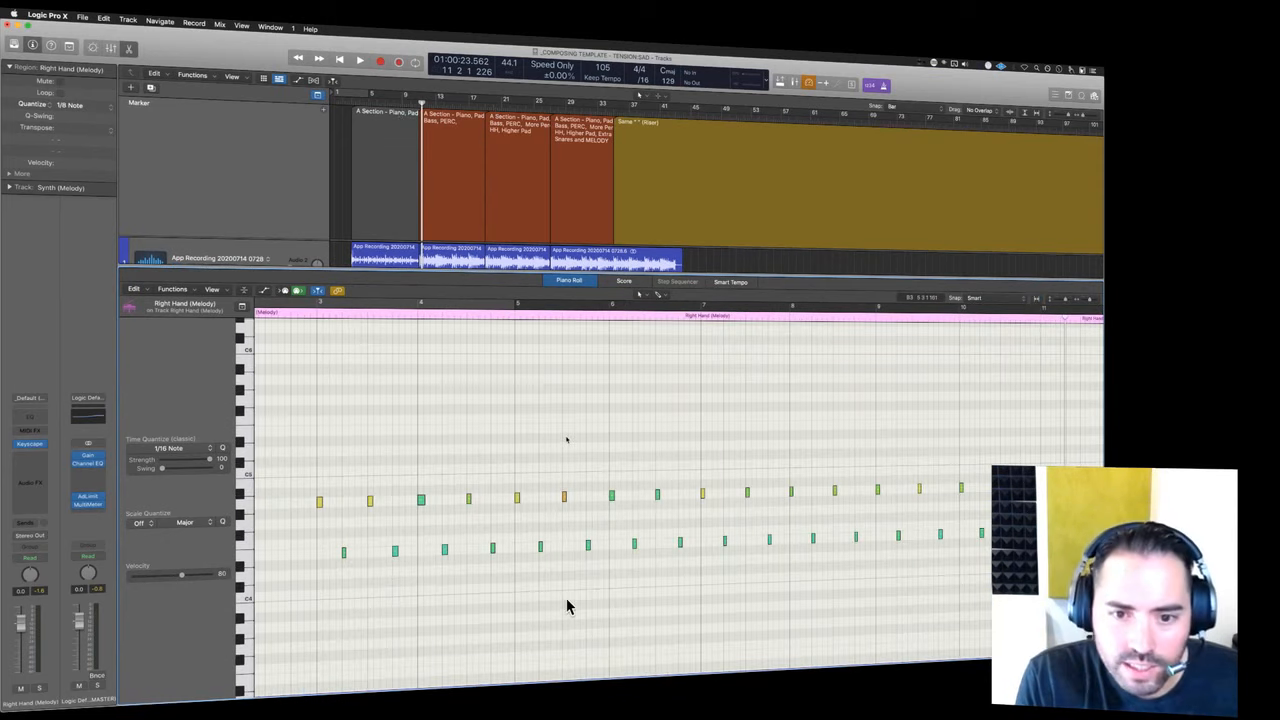
scroll(567, 599, "up", 8)
scroll(567, 599, "down", 8)
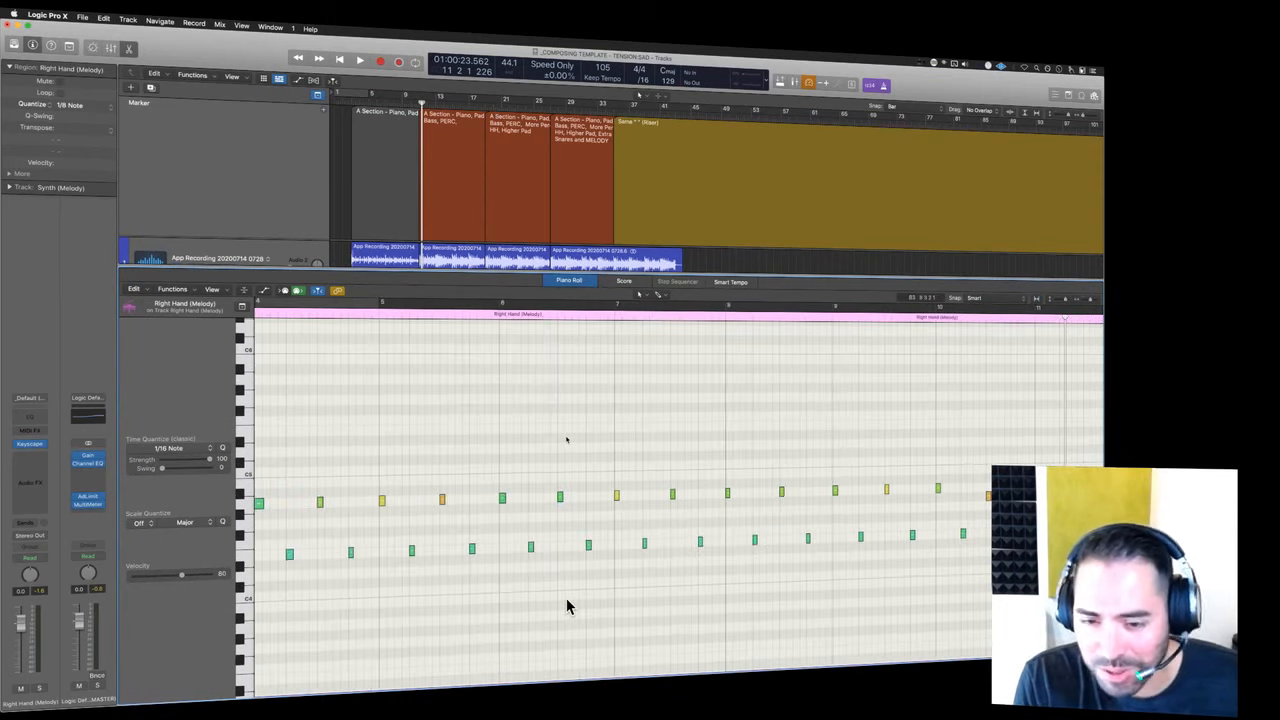
scroll(567, 606, "left", 6)
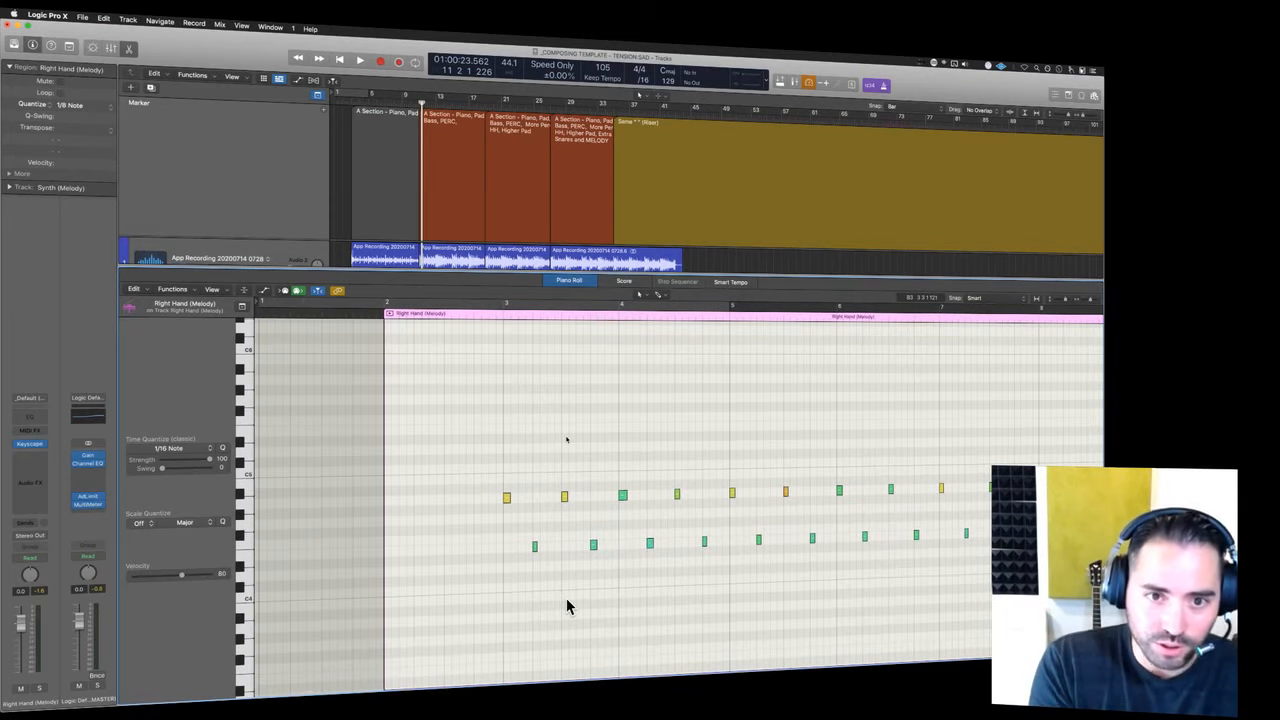
left_click(447, 310)
key("space")
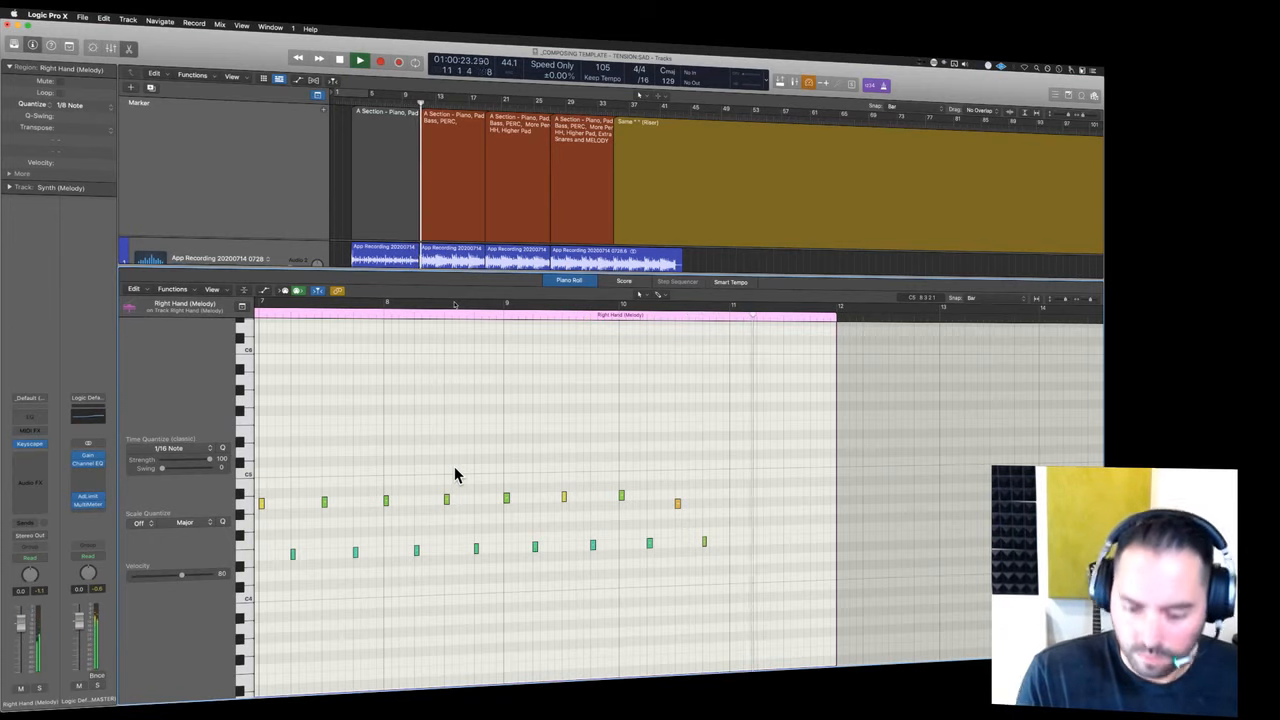
key("space")
key("e")
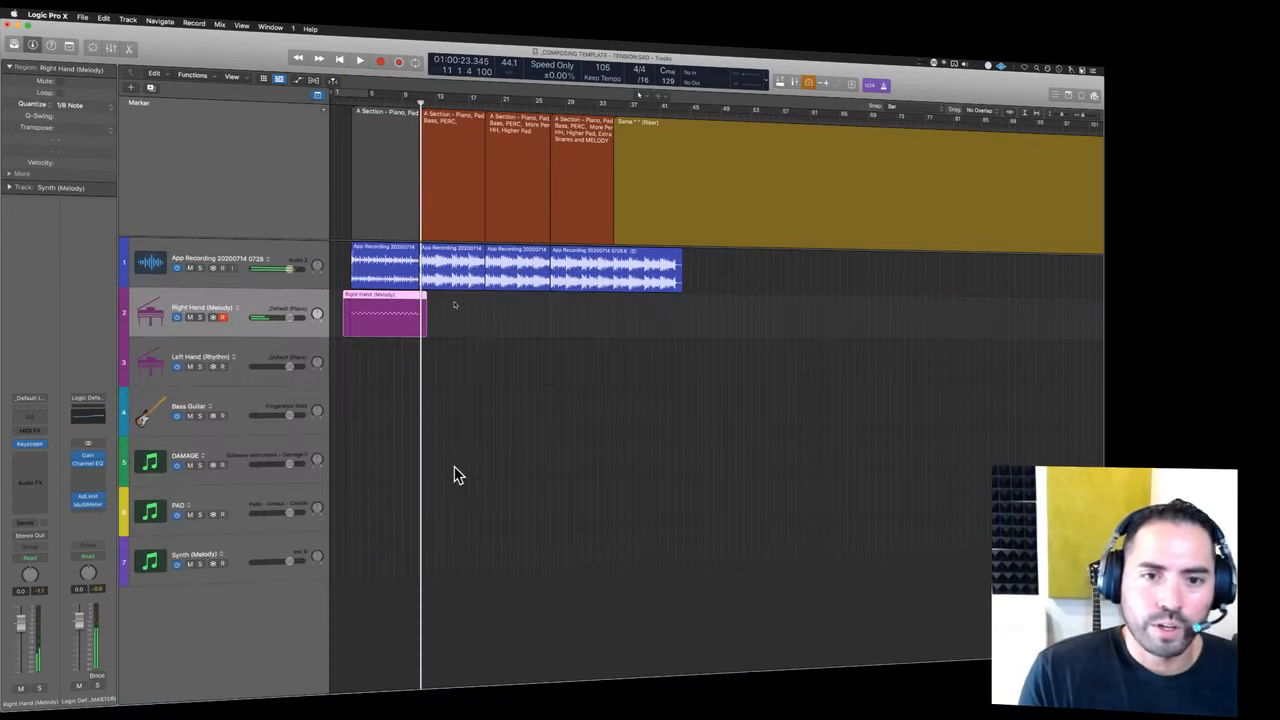
- Mute the App Recording track and play the recorded Right Hand (Melody) region on its own from late in bar 2
left_click(190, 268)
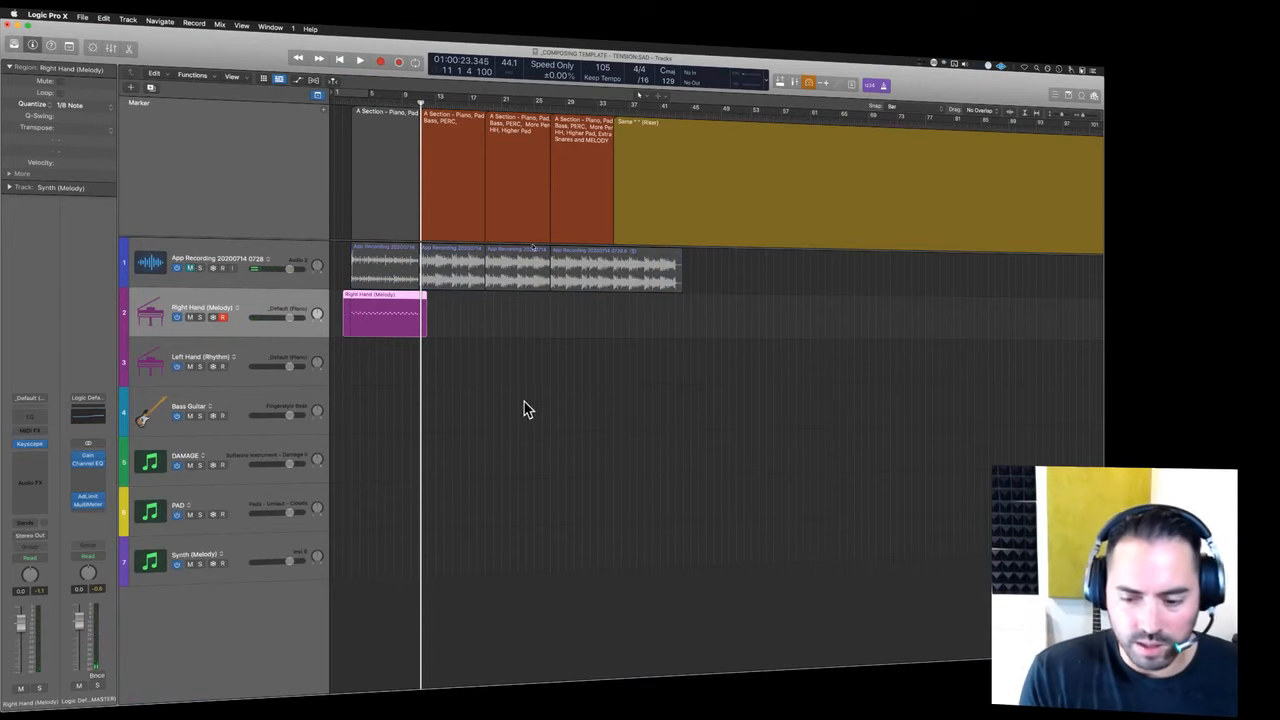
key("super+Right")
key("super+Right")
key("super+Right")
key("super+Right")
key("super+Right")
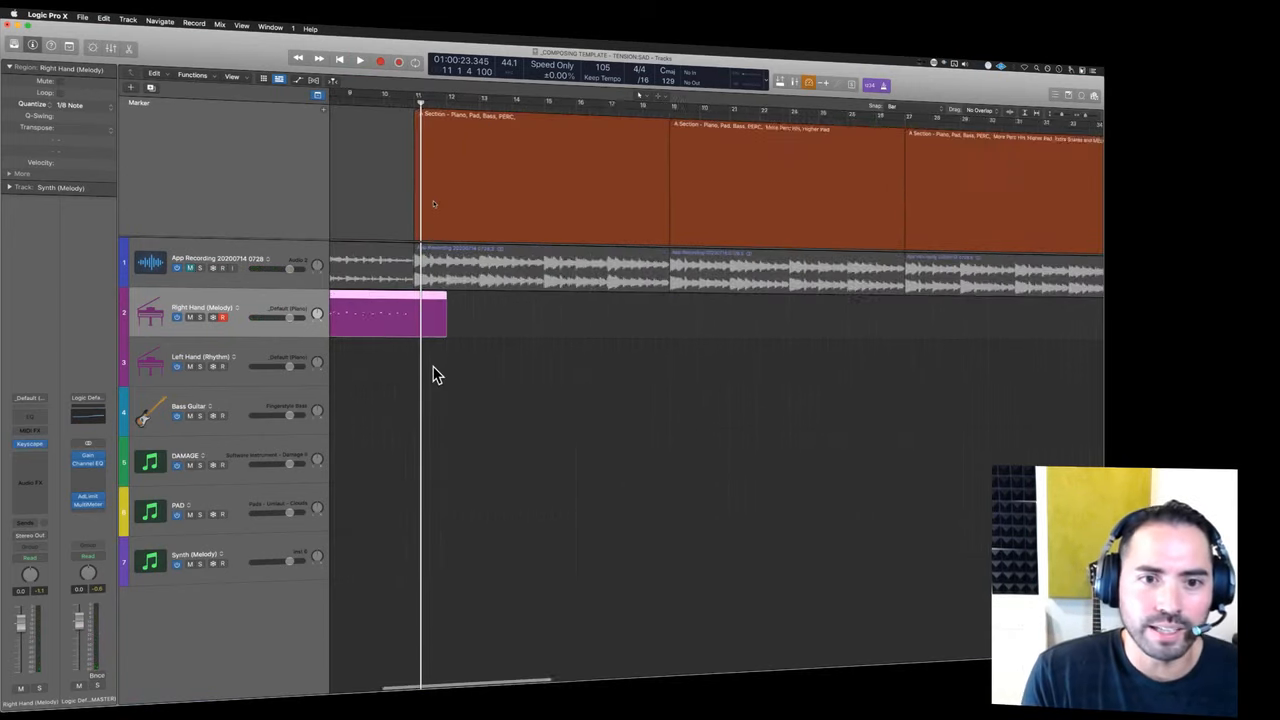
scroll(420, 286, "left", 5)
left_click(392, 102)
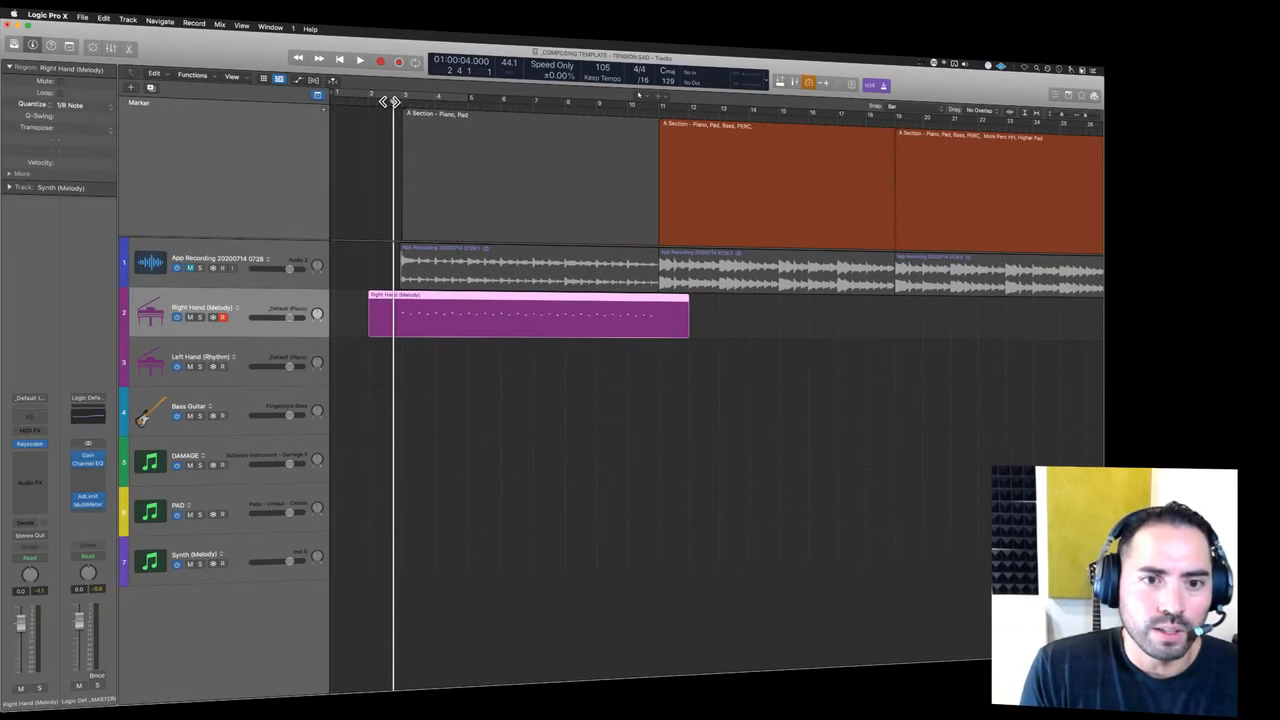
key("space")
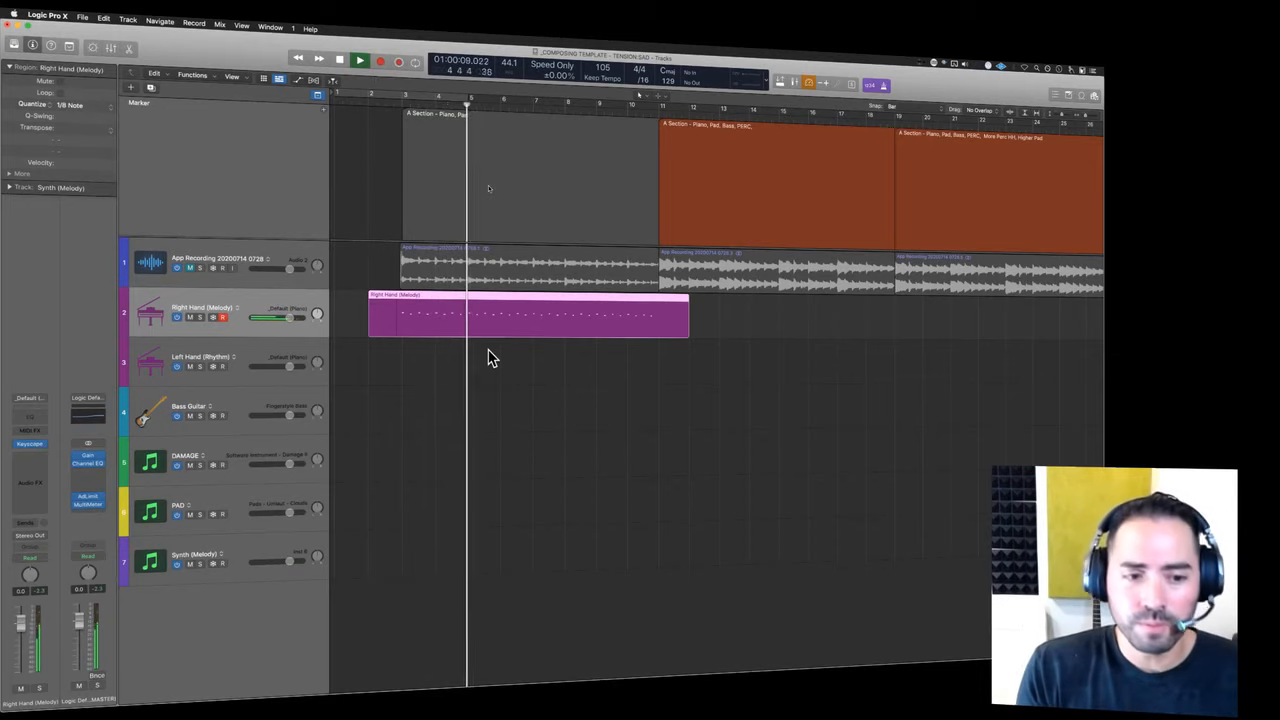
- Raise the master output fader to about 1.7 dB and reset it to its default level
mouse_move(80, 620)
left_mouse_down()
mouse_move(78, 660)
mouse_move(78, 614)
left_mouse_up()
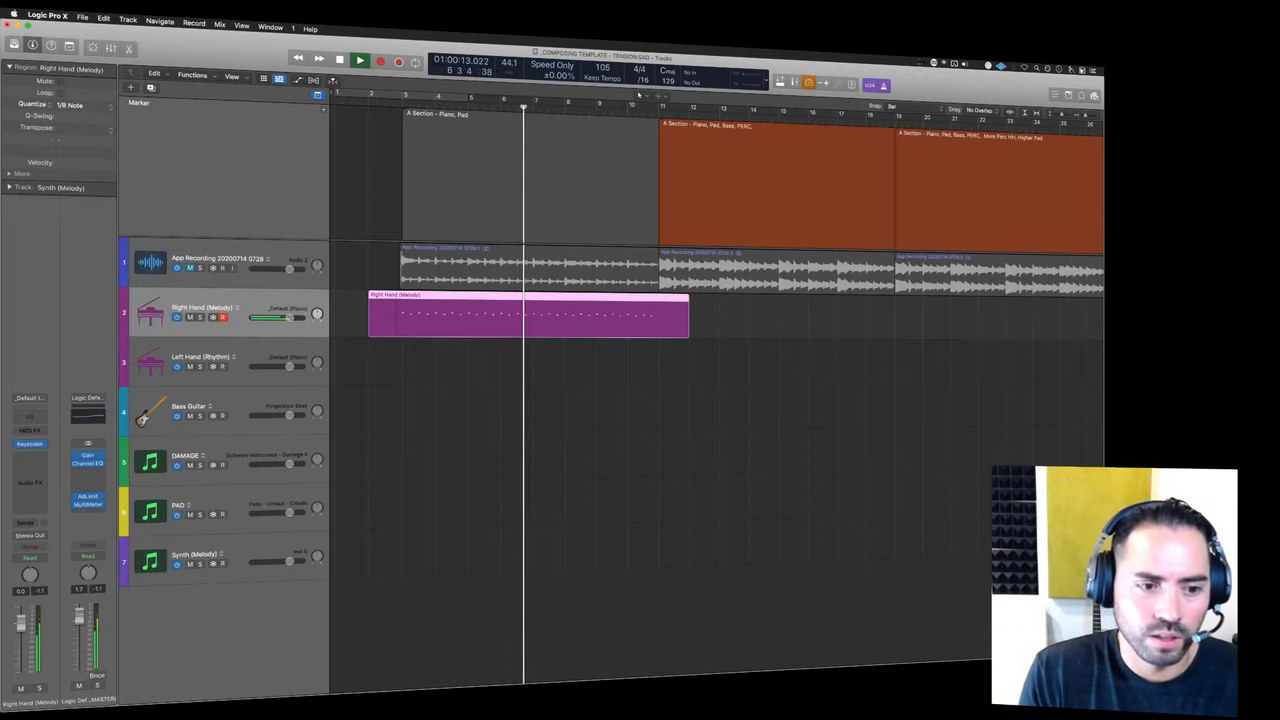
left_click(79, 620, "alt")
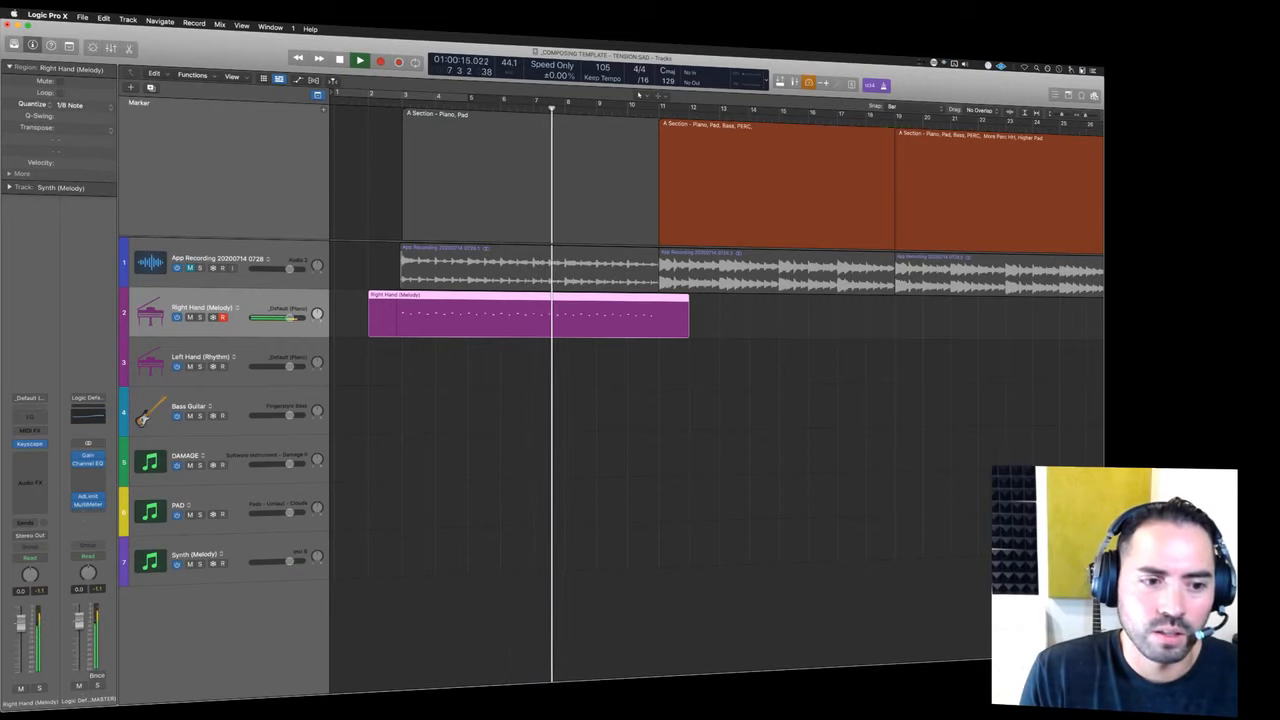
- Examine the last recorded Right Hand (Melody) notes up to bar 11 in the Piano Roll, stop playback and close the editor
double_click(677, 318)
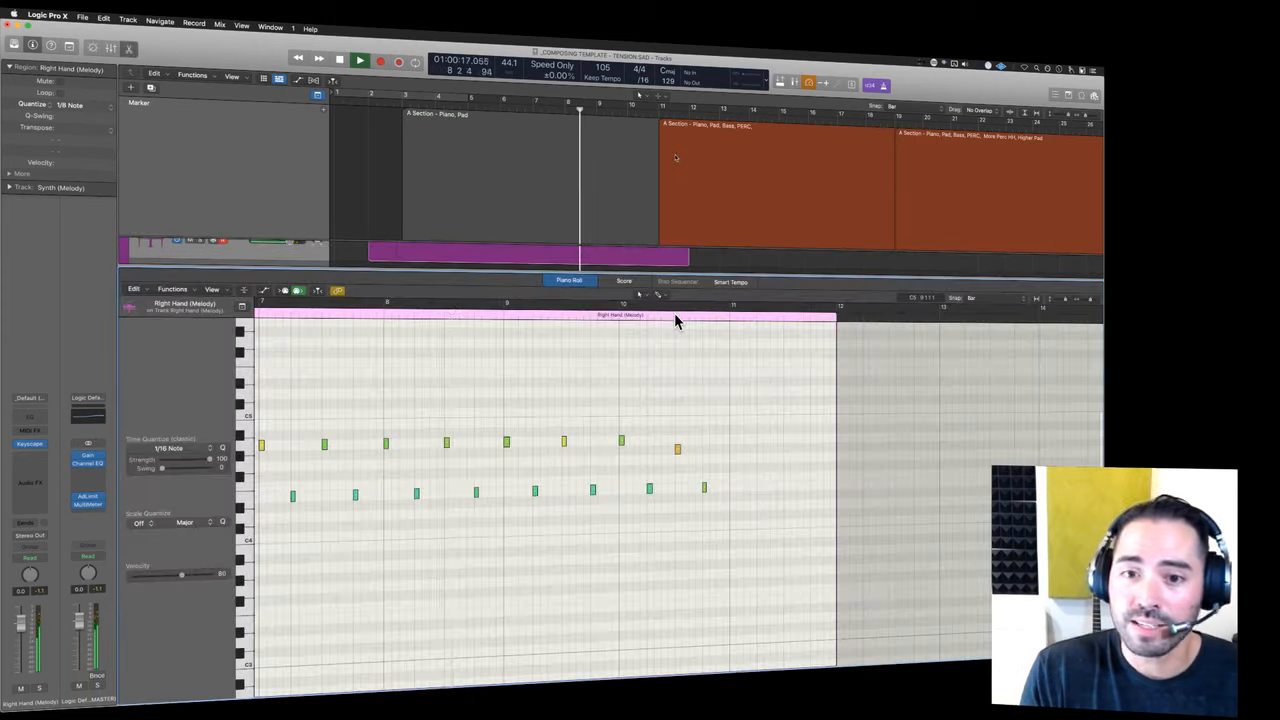
key("super+Right")
key("super+Right")
key("super+Right")
key("super+Right")
key("super+Right")
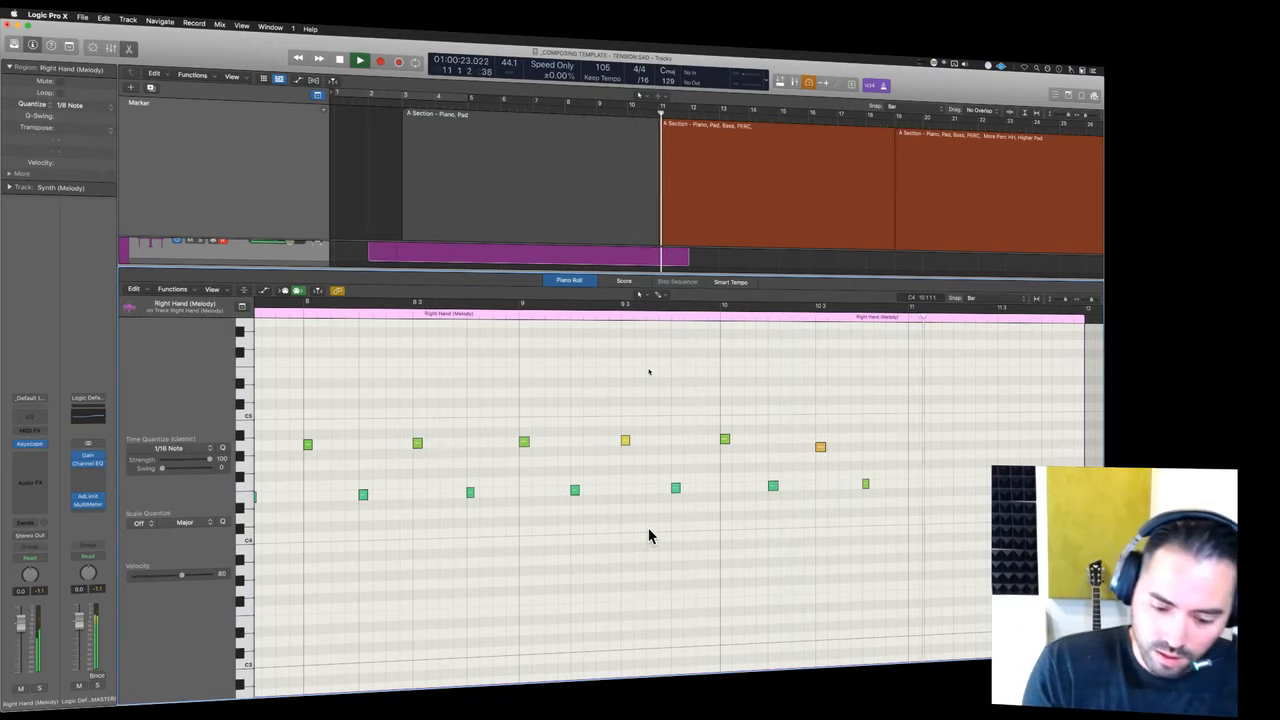
key("space")
key("p")
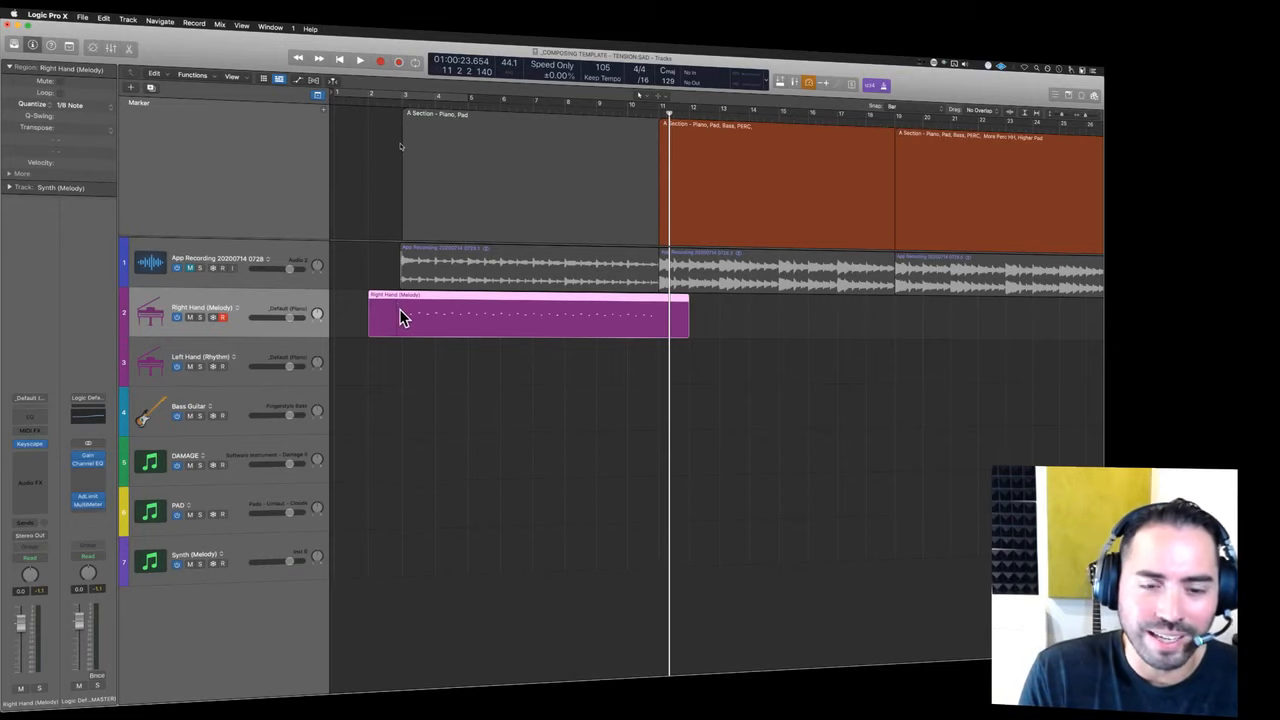
- Repeat the bar 3 to 11 portion of the Right Hand (Melody) region at bar 11 and join all the pieces into one region
left_click_drag(400, 318, 656, 322)
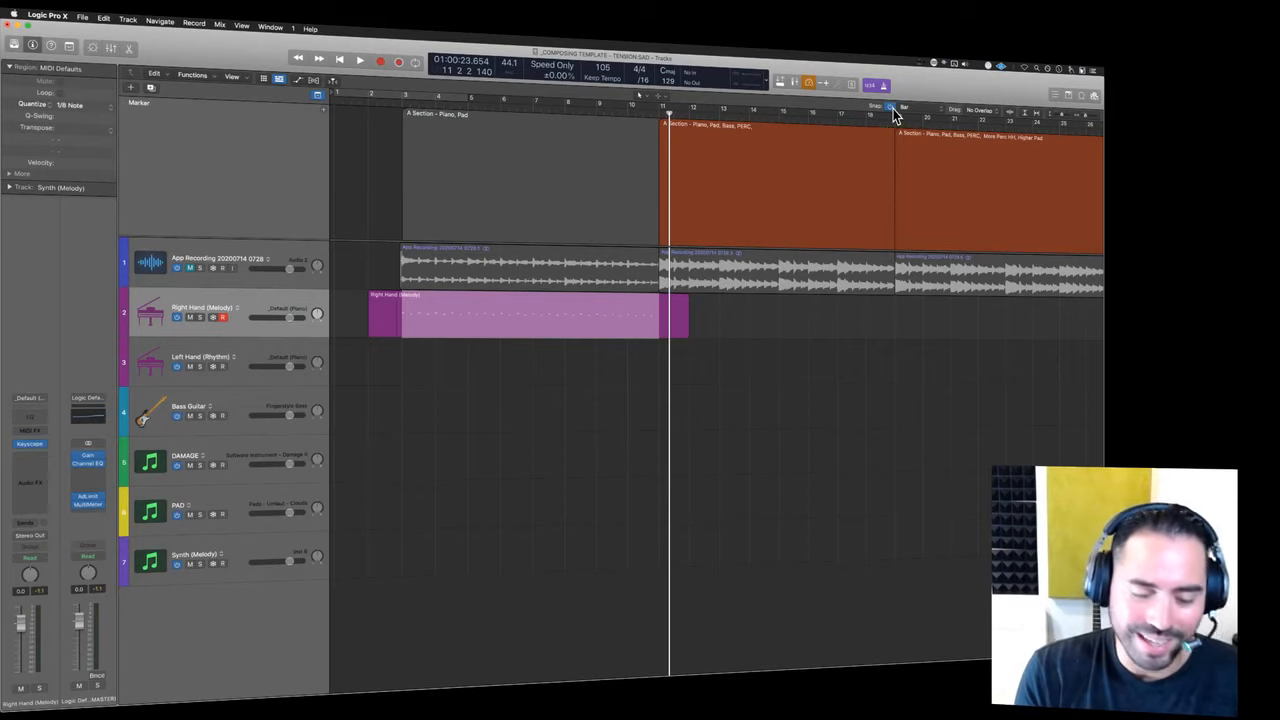
key("super+r")
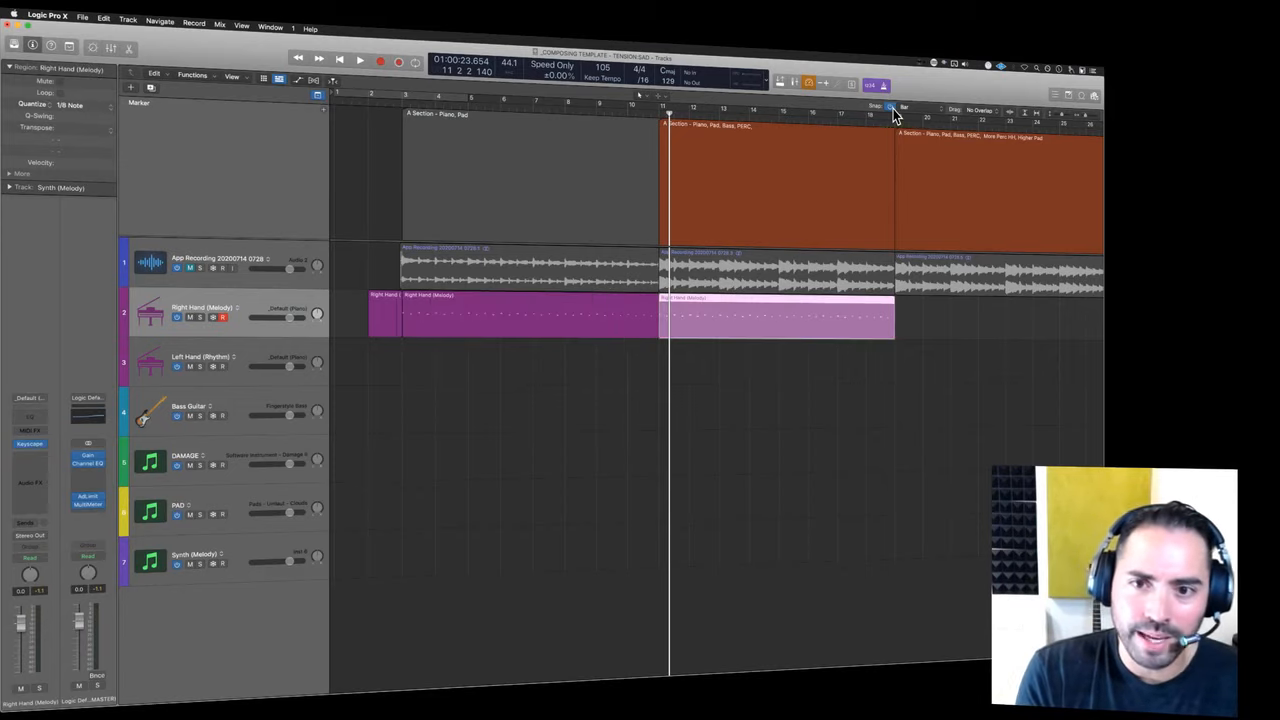
left_click(503, 392)
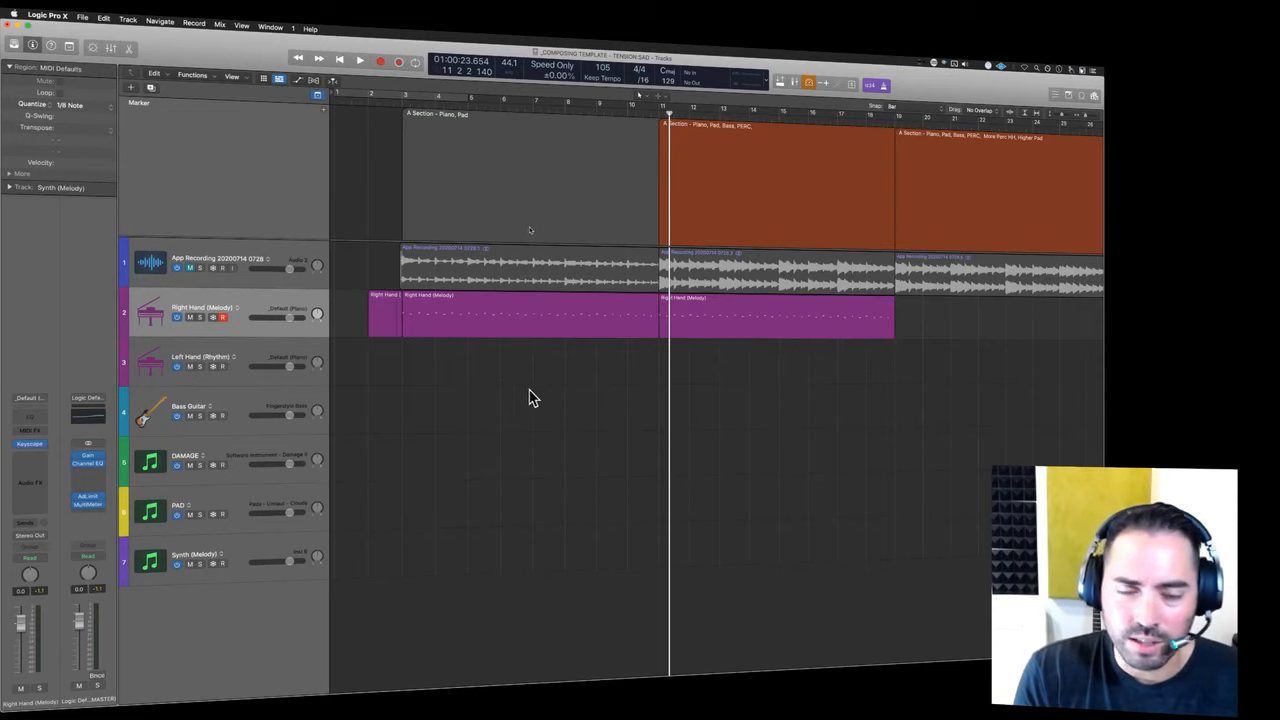
left_click_drag(838, 449, 363, 320)
key("super+j")
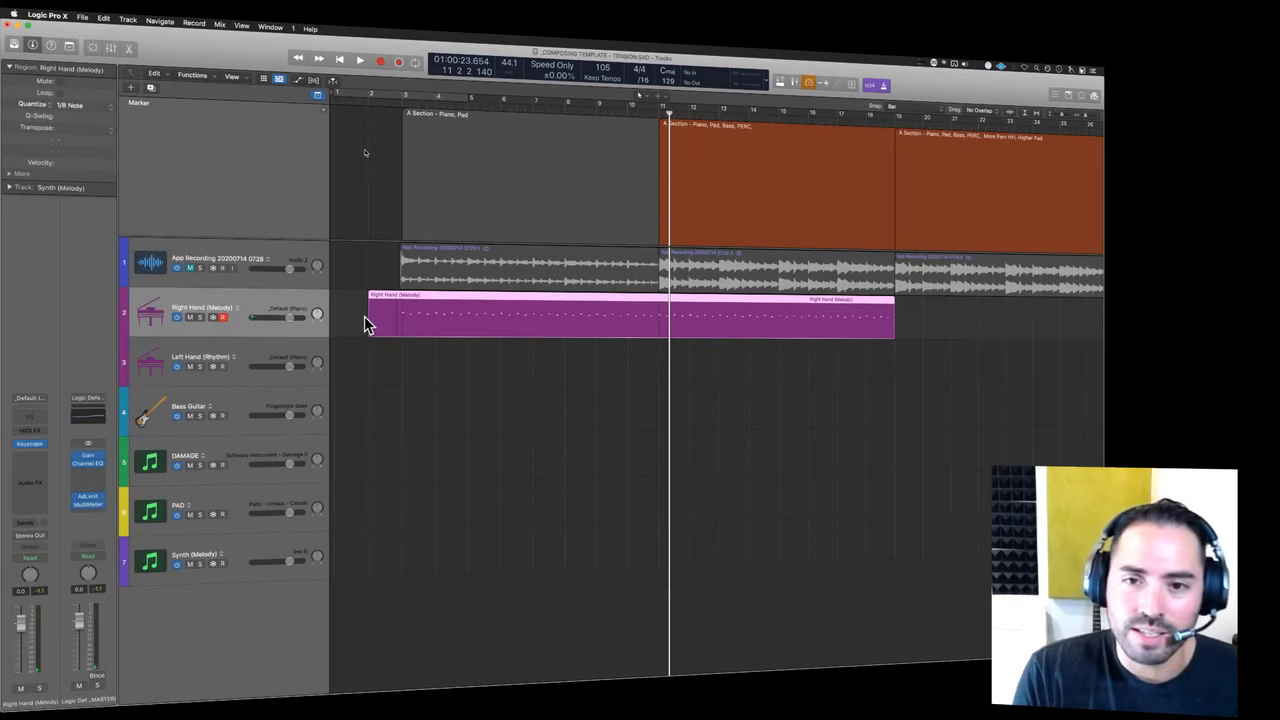
- Repeat the bar 3 to 19 portion of the Right Hand (Melody) region twice, placing copies at bars 19 and 35
key("super+Left")
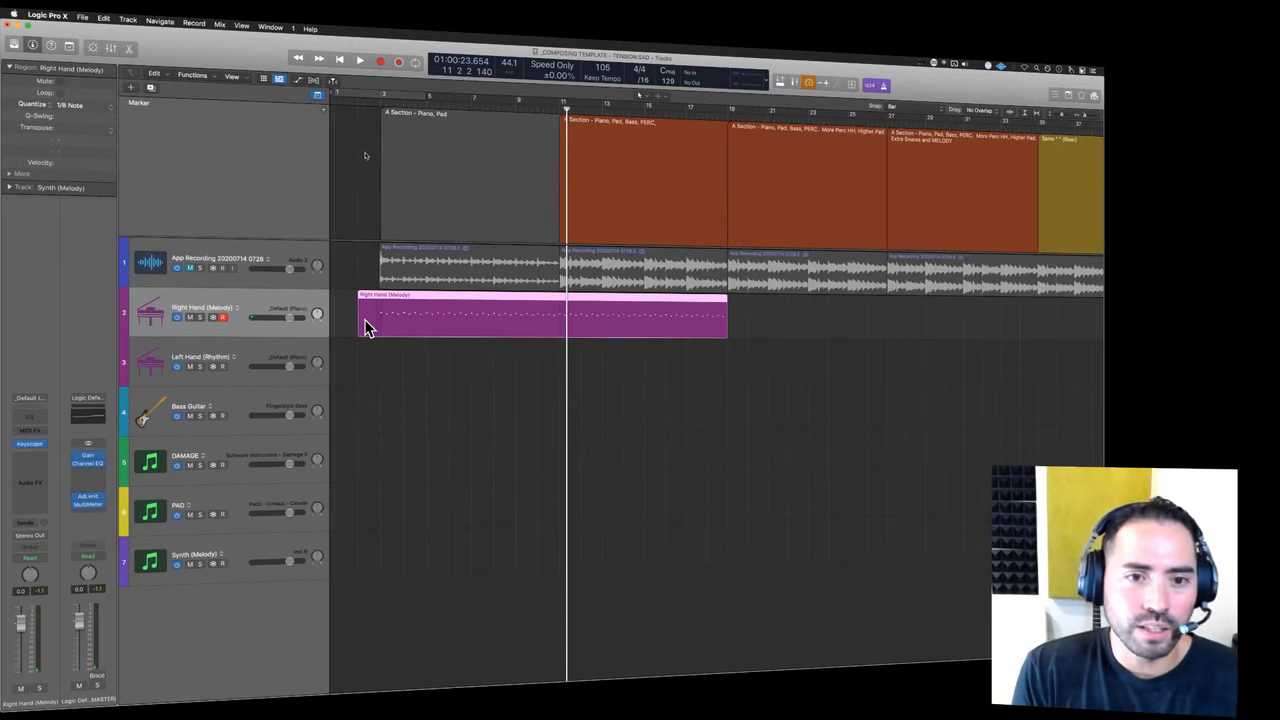
left_click_drag(380, 318, 730, 320)
key("super+r")
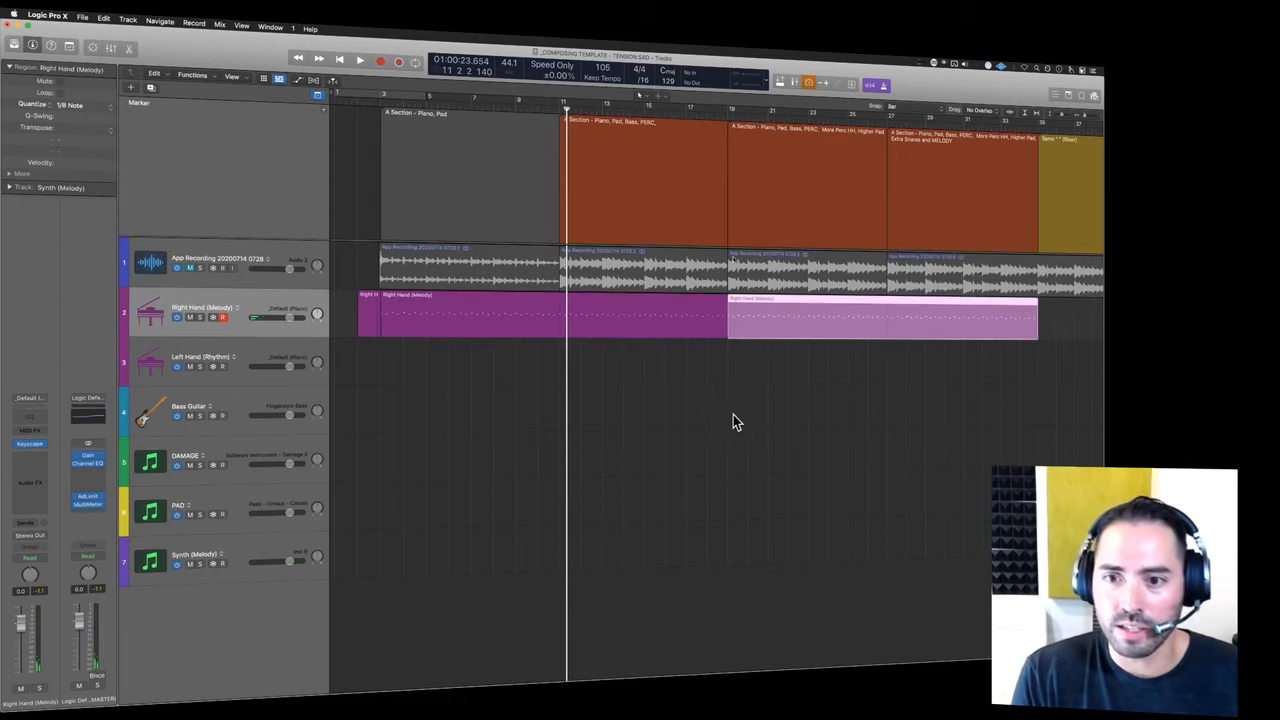
scroll(781, 424, "down", 5)
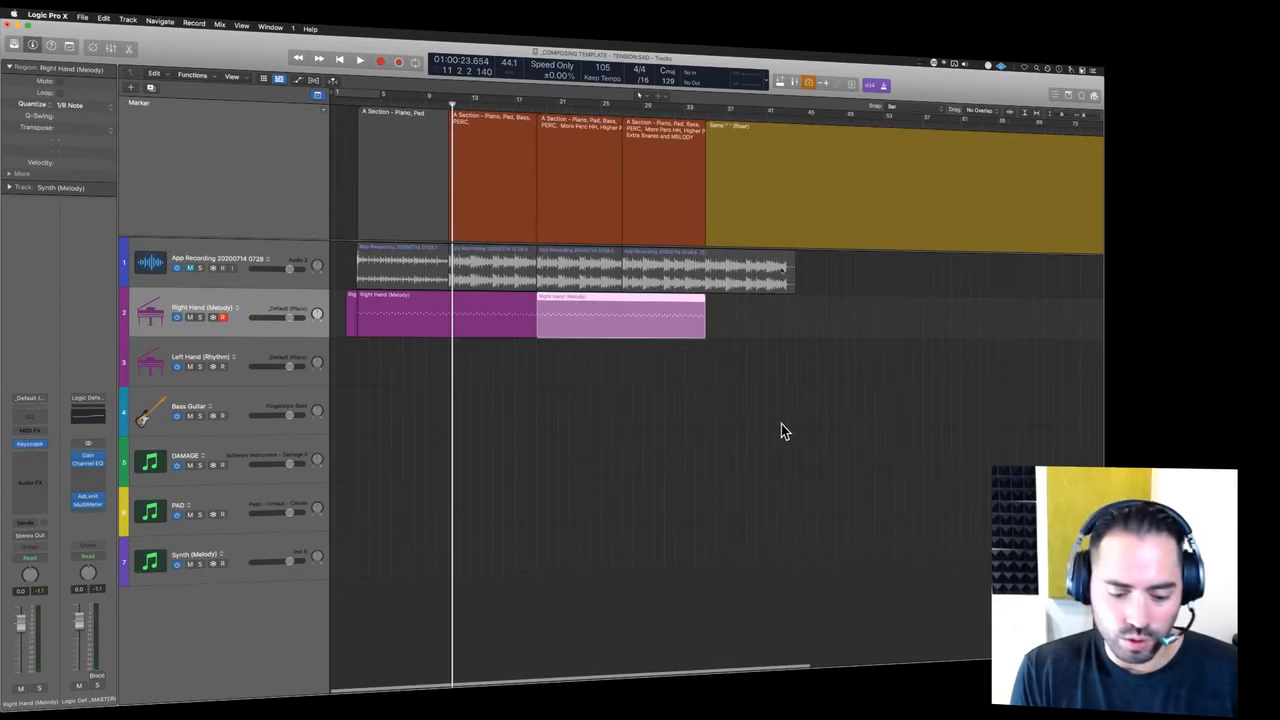
key("super+r")
left_click(837, 367)
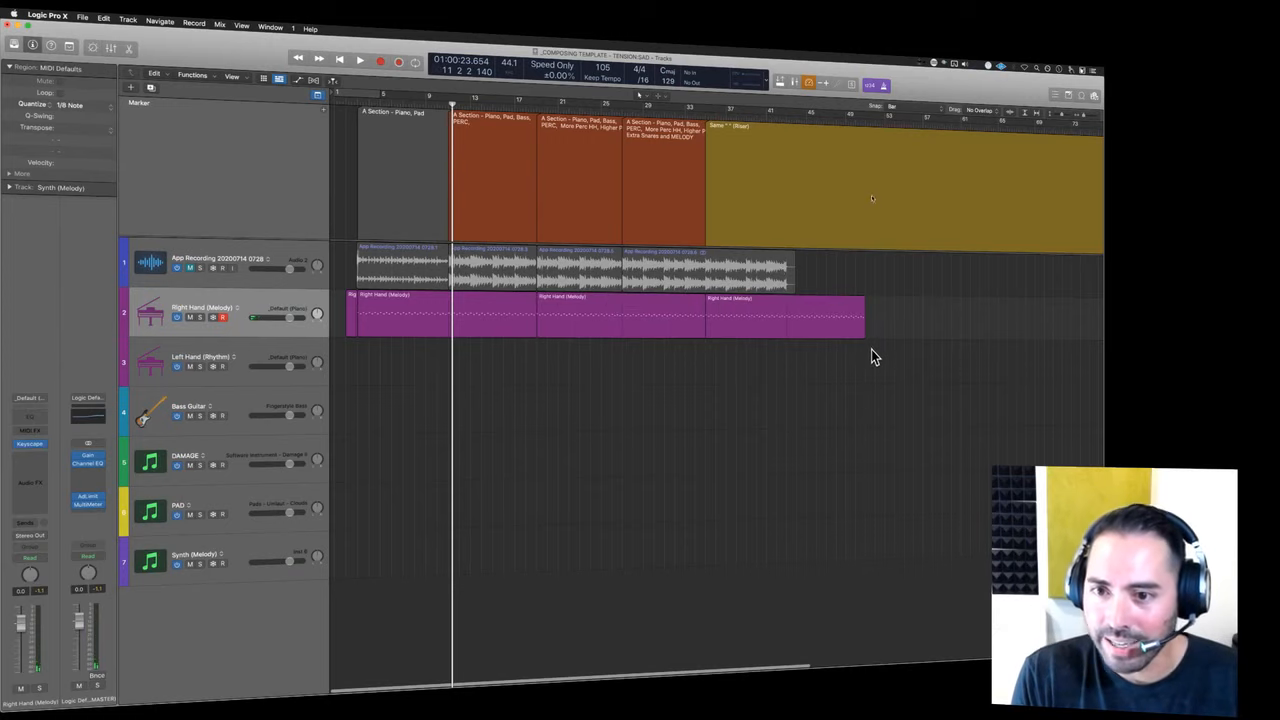
- Shorten the last Right Hand (Melody) region so it ends at bar 43, where the reference audio stops
left_click_drag(862, 333, 787, 333)
scroll(787, 333, "up", 5)
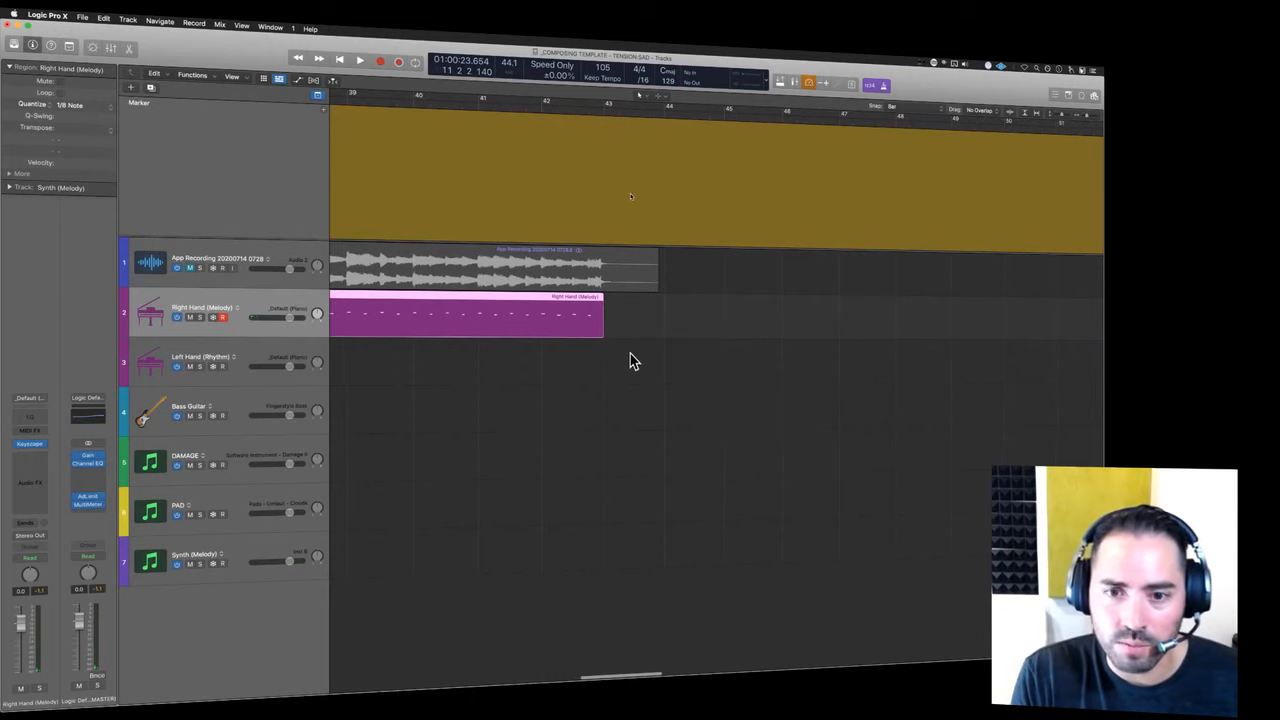
key("super+Left")
scroll(634, 361, "left", 12)
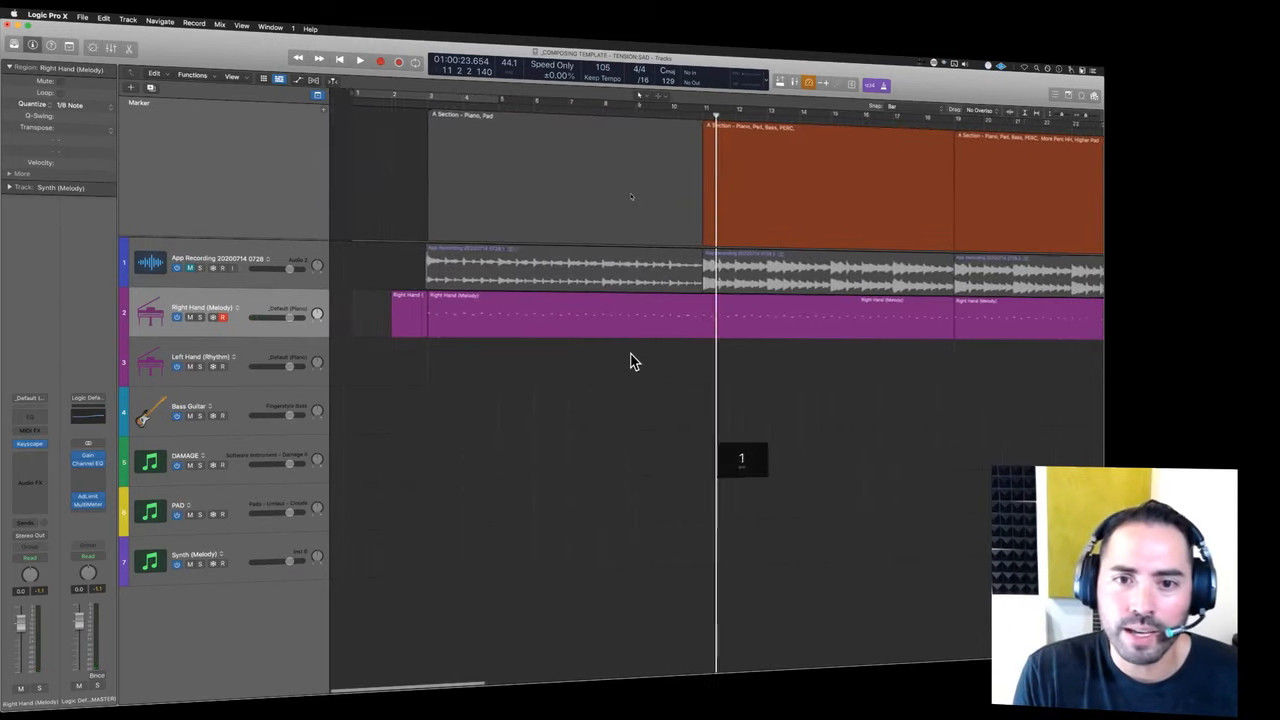
key("super+Left")
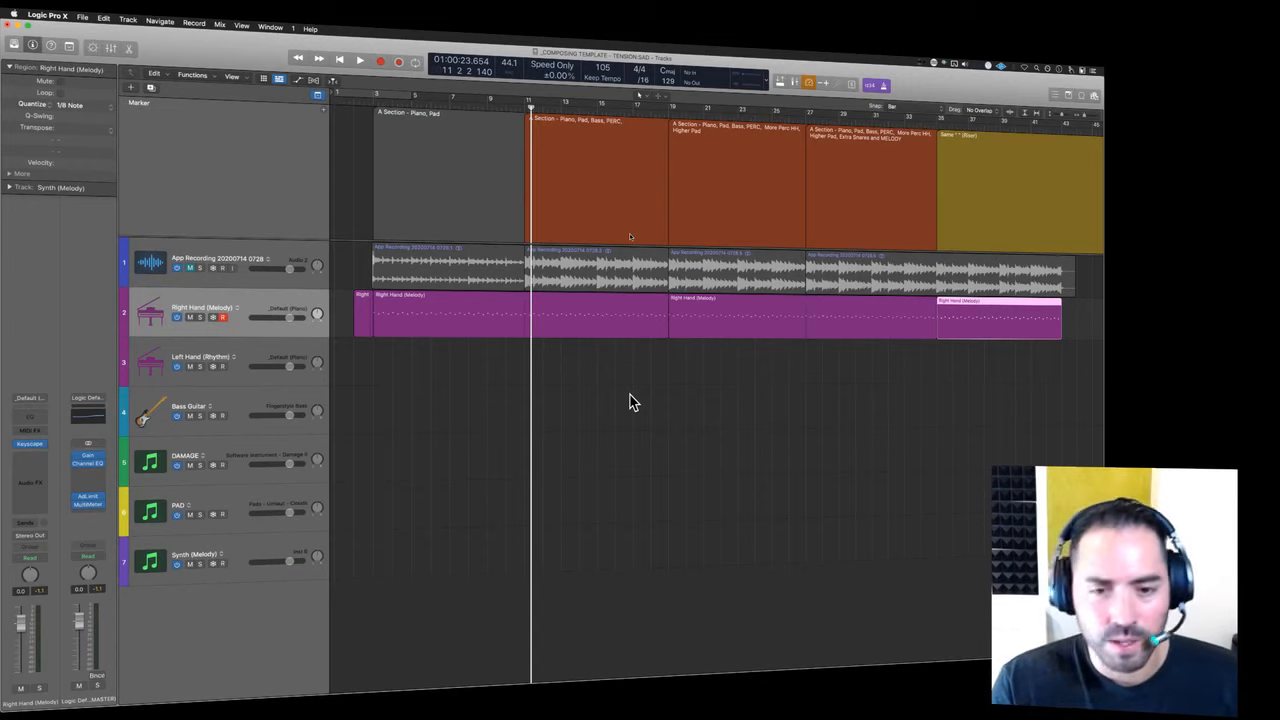
- Play the extended melody from bar 10 and select the Left Hand (Rhythm) track to try its part against it
left_click(505, 358)
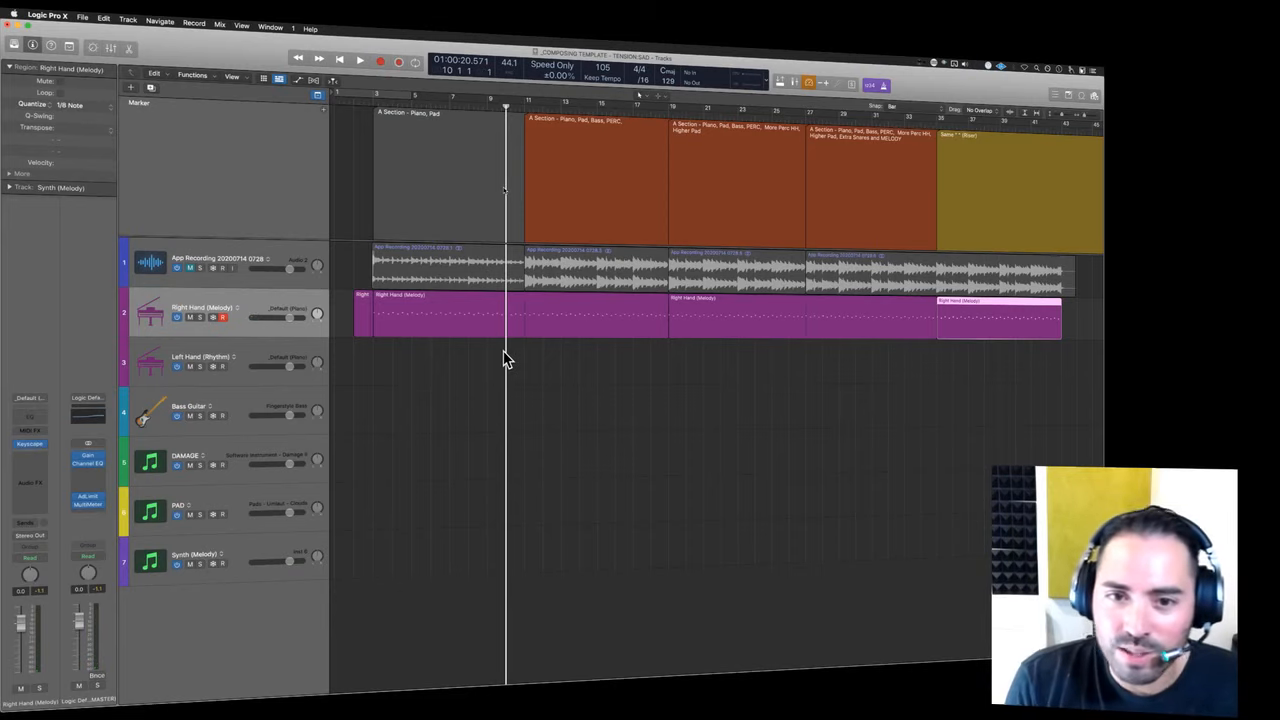
key("space")
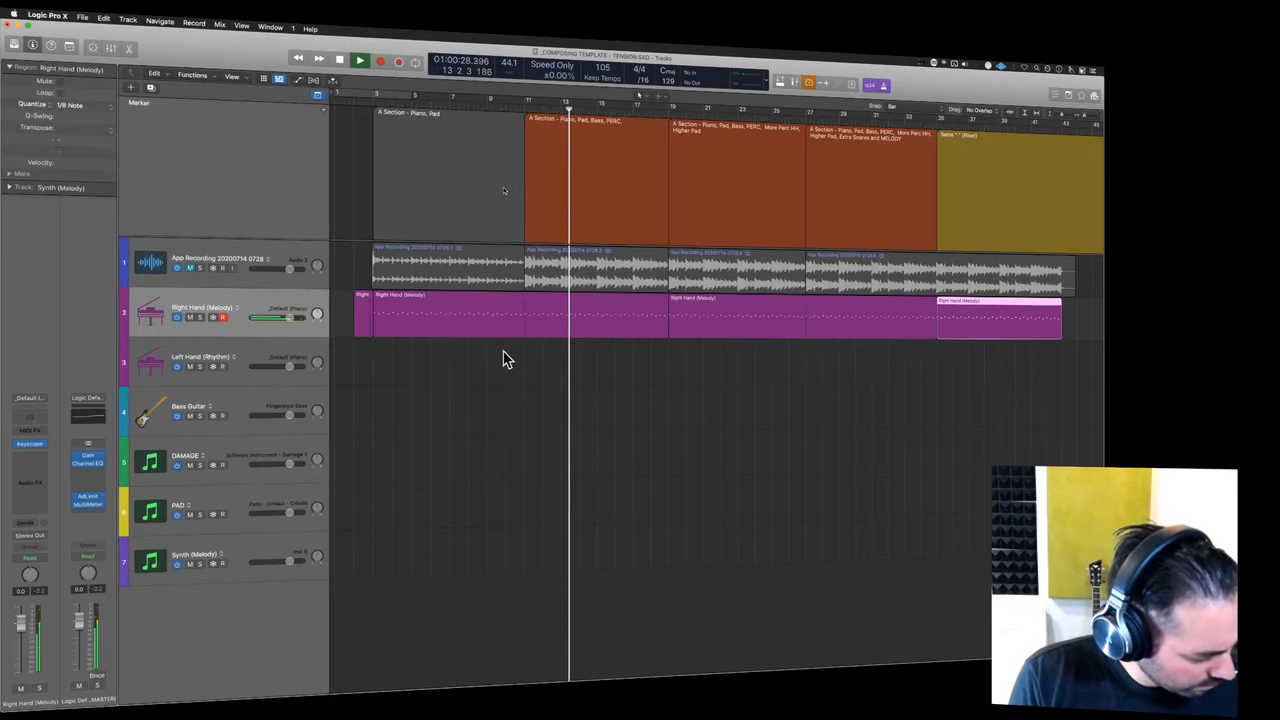
left_click(612, 412)
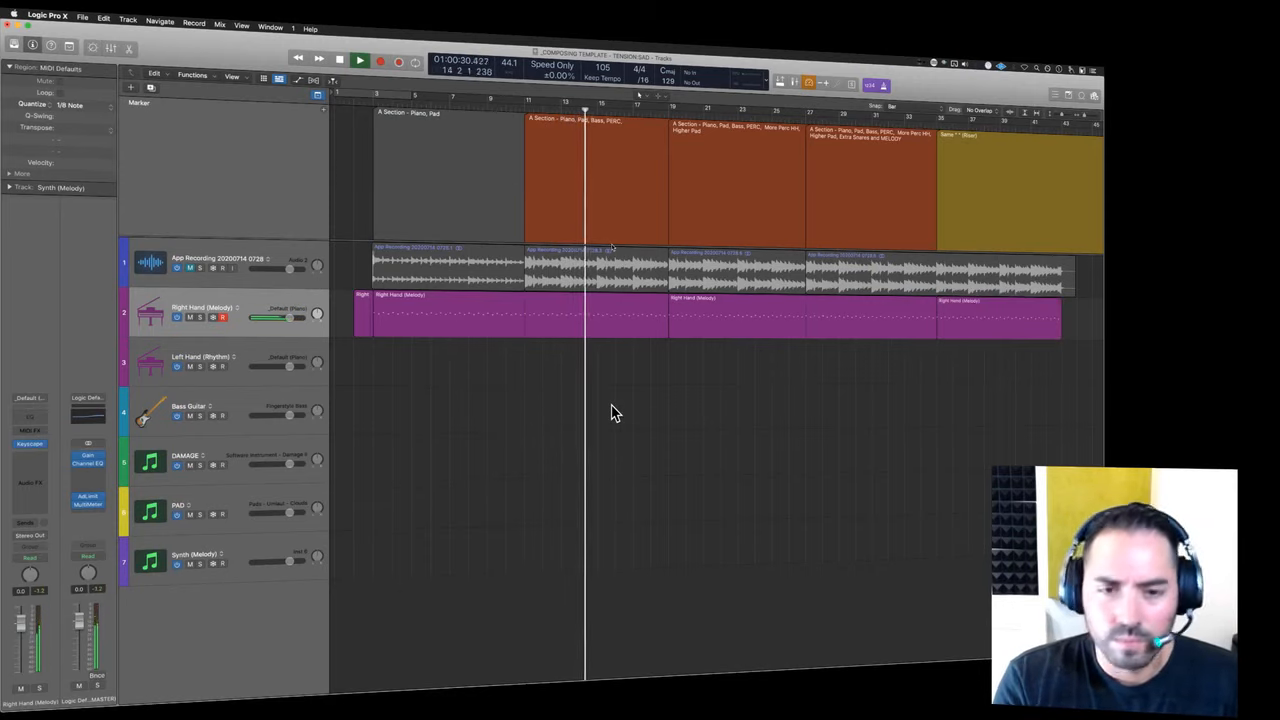
left_click(263, 357)
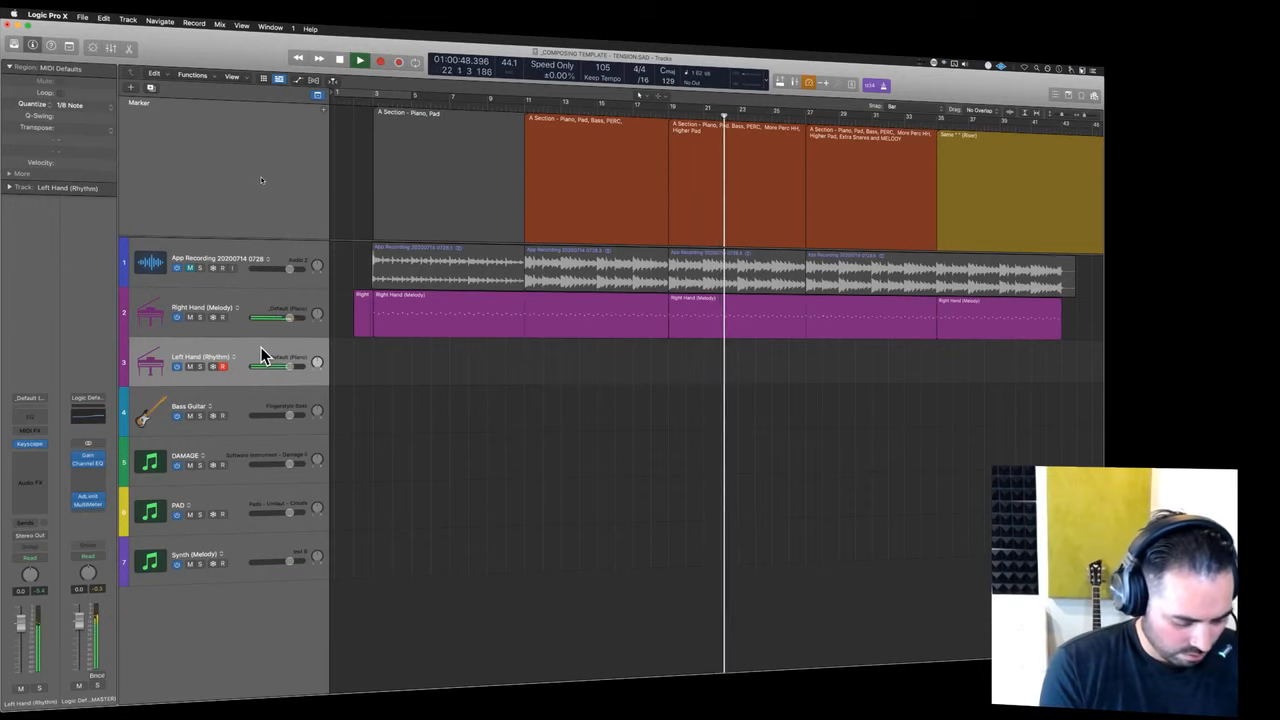
key("space")
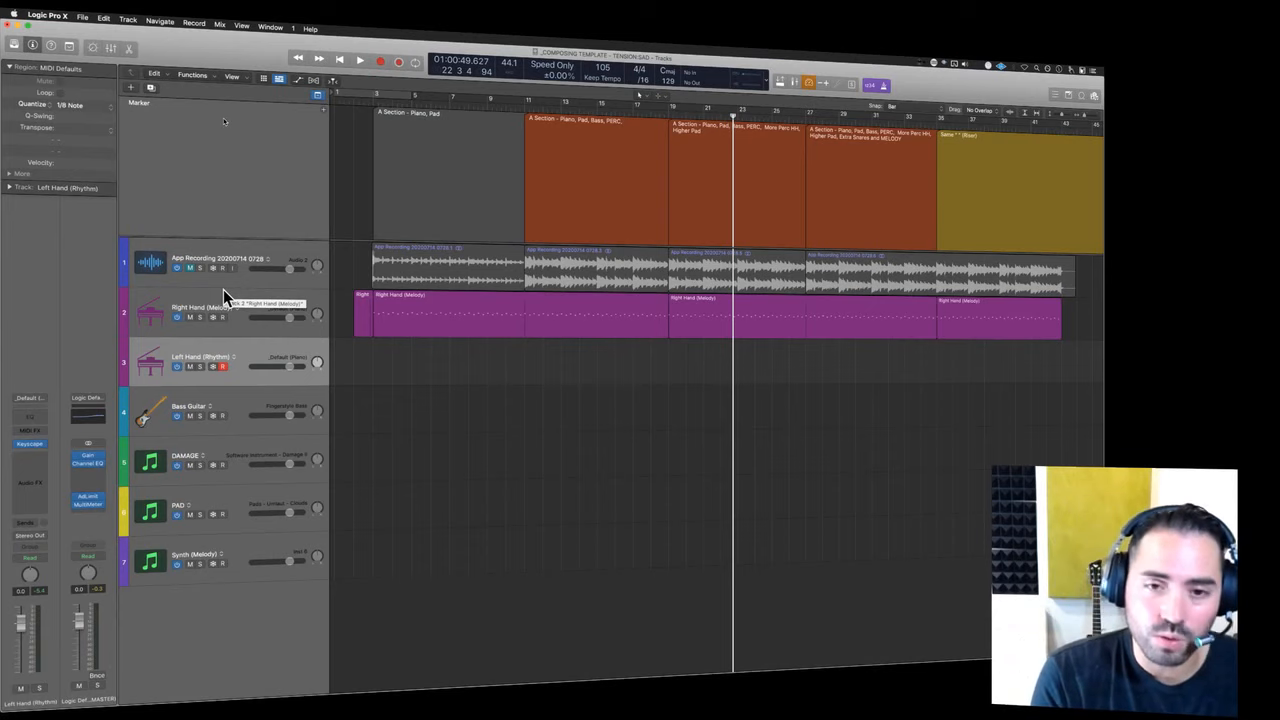
- Solo the App Recording track, play it from bar 3, add the Left Hand (Rhythm) track to the solo, and clear all solos
left_click(199, 268)
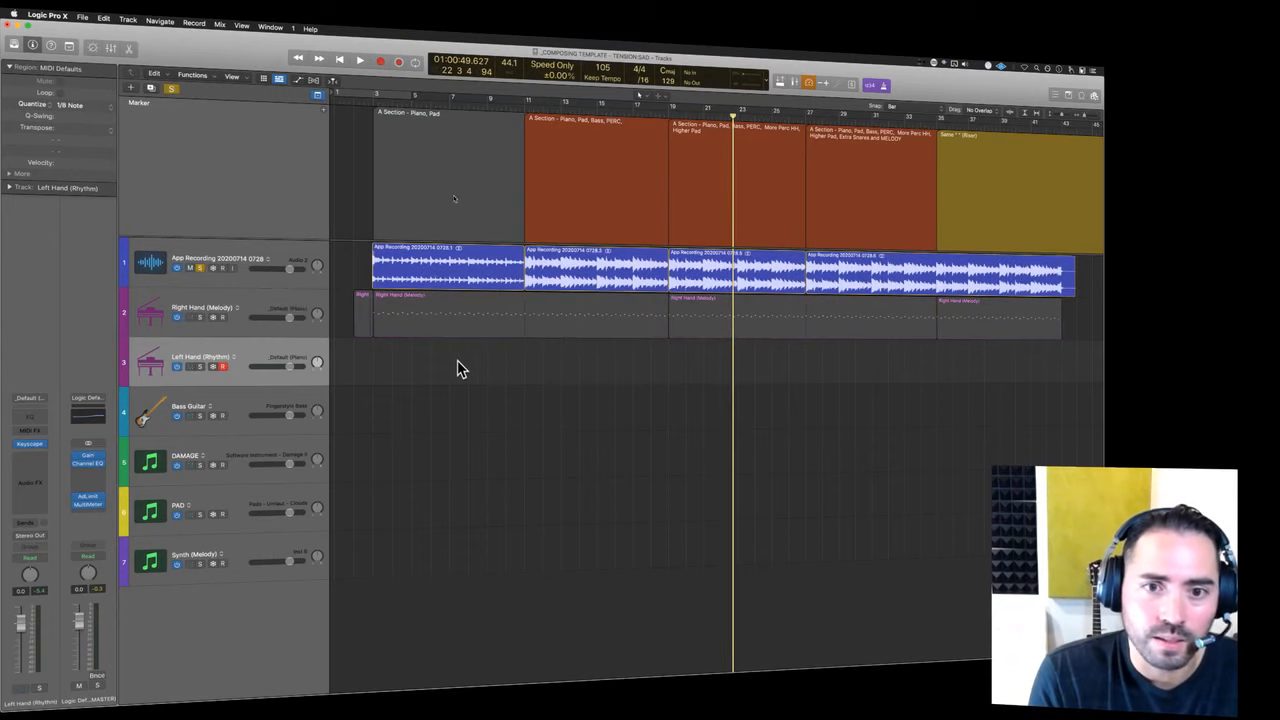
left_click(374, 346)
key("space")
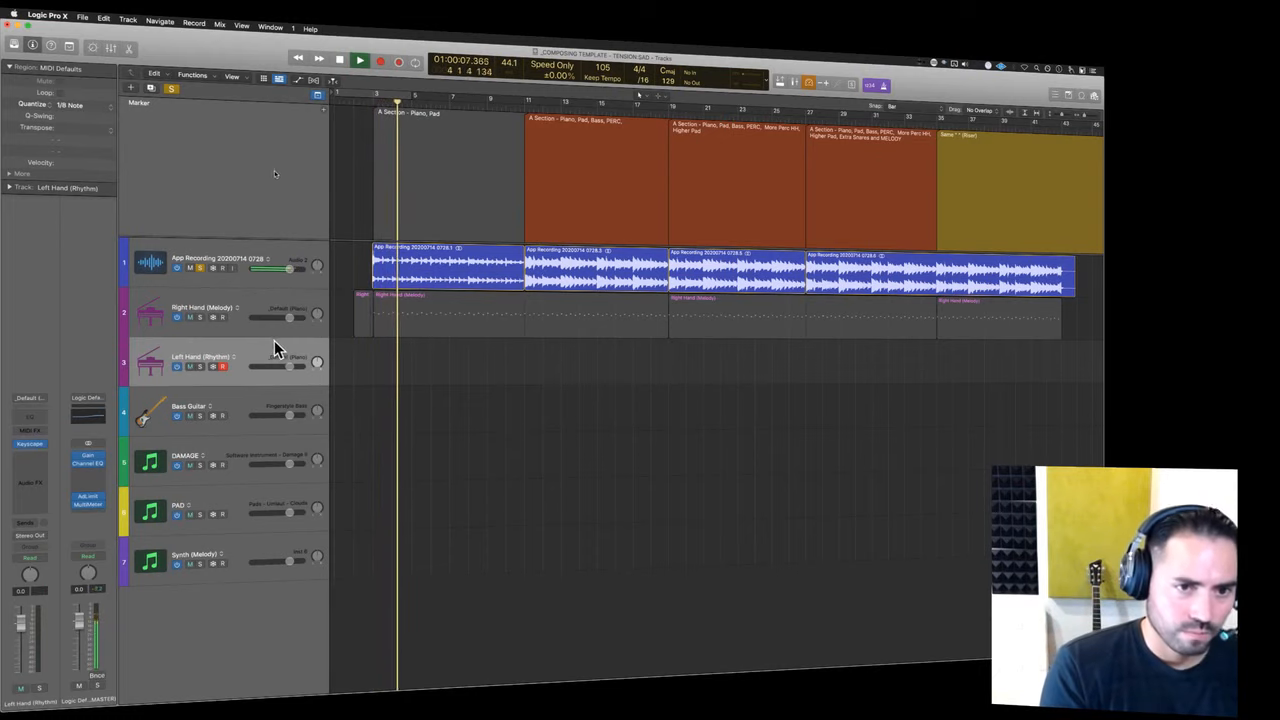
left_click(199, 366)
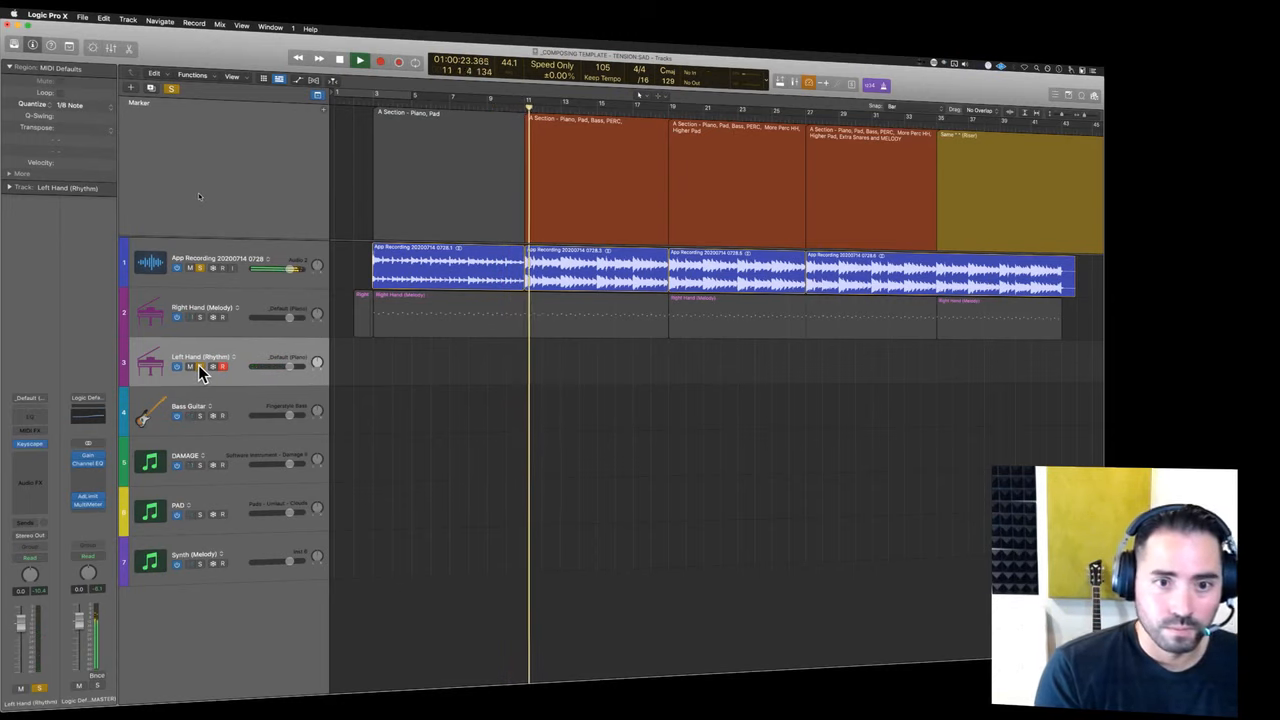
left_click(171, 89)
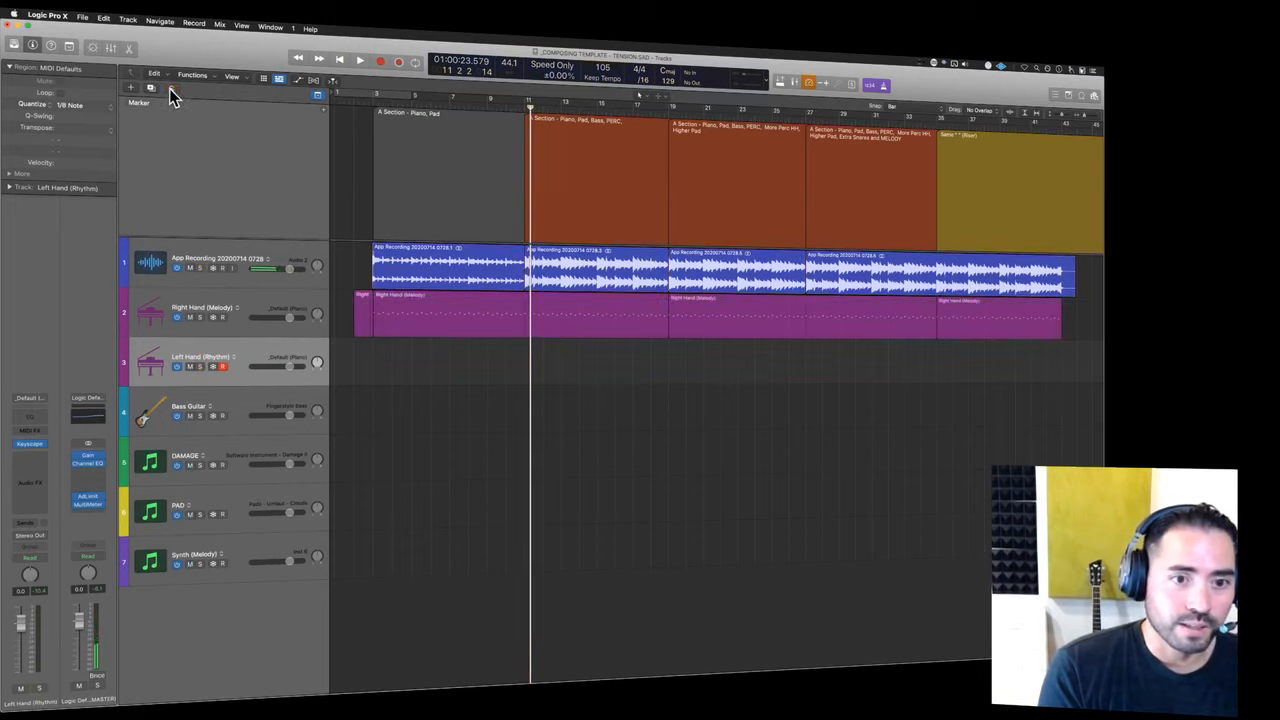
- Play the left-hand piano part from bar 3 past bar 11 and capture it as a recording on the Left Hand (Rhythm) track
key("comma")
key("comma")
key("comma")
key("comma")
key("comma")
key("comma")
key("comma")
key("comma")
key("comma")
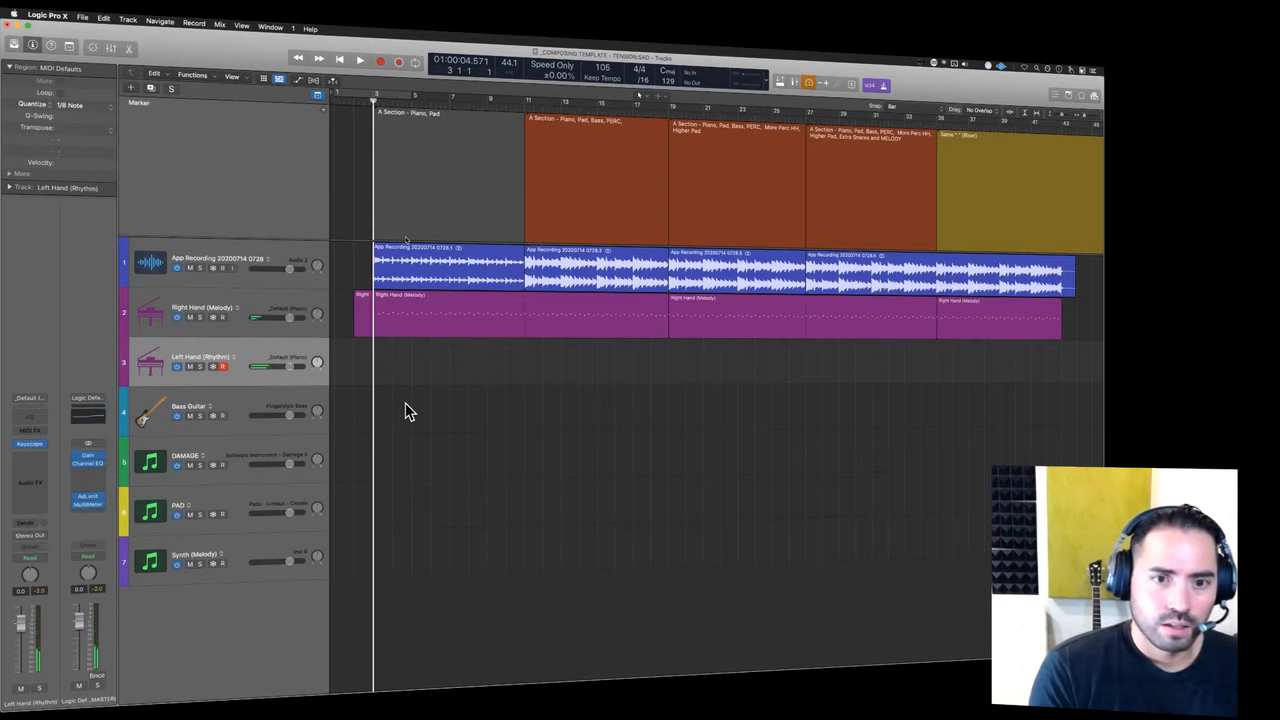
key("space")
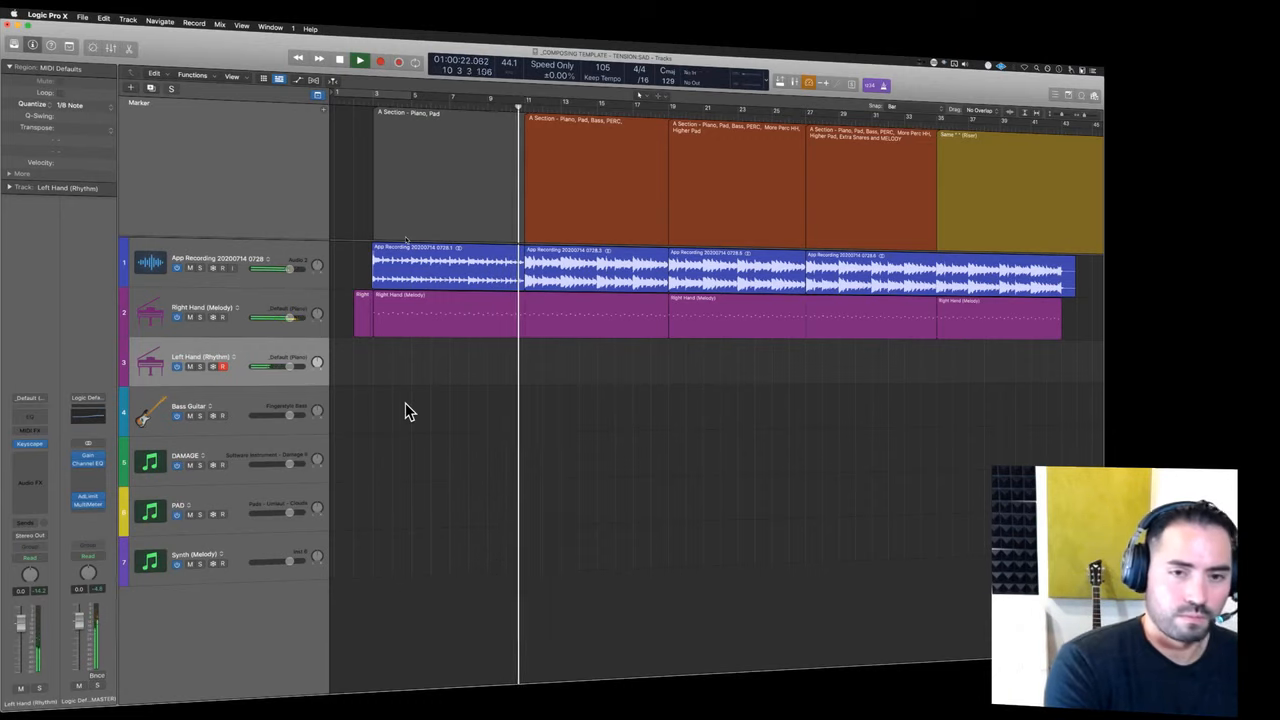
key("shift+r")
key("space")
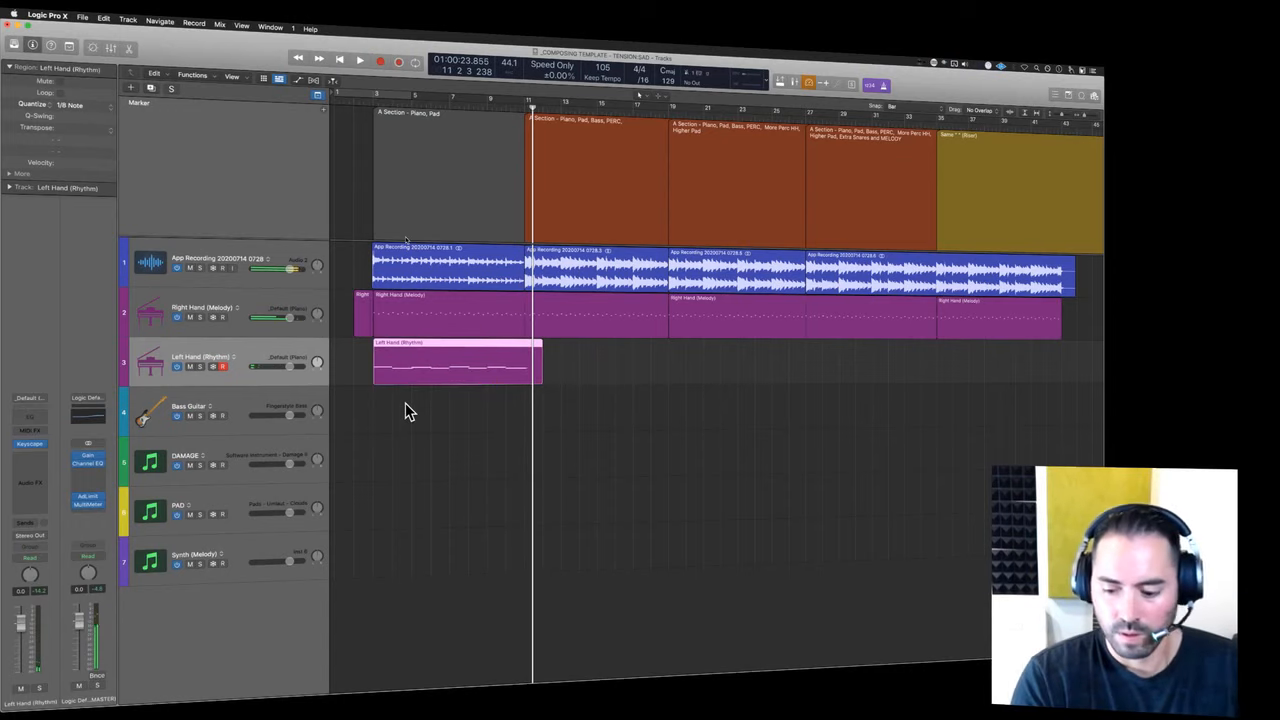
- Examine the Left Hand (Rhythm) notes from their beginning in the Piano Roll and place the playhead just before bar 3
key("super+Down")
key("super+Down")
key("super+Down")
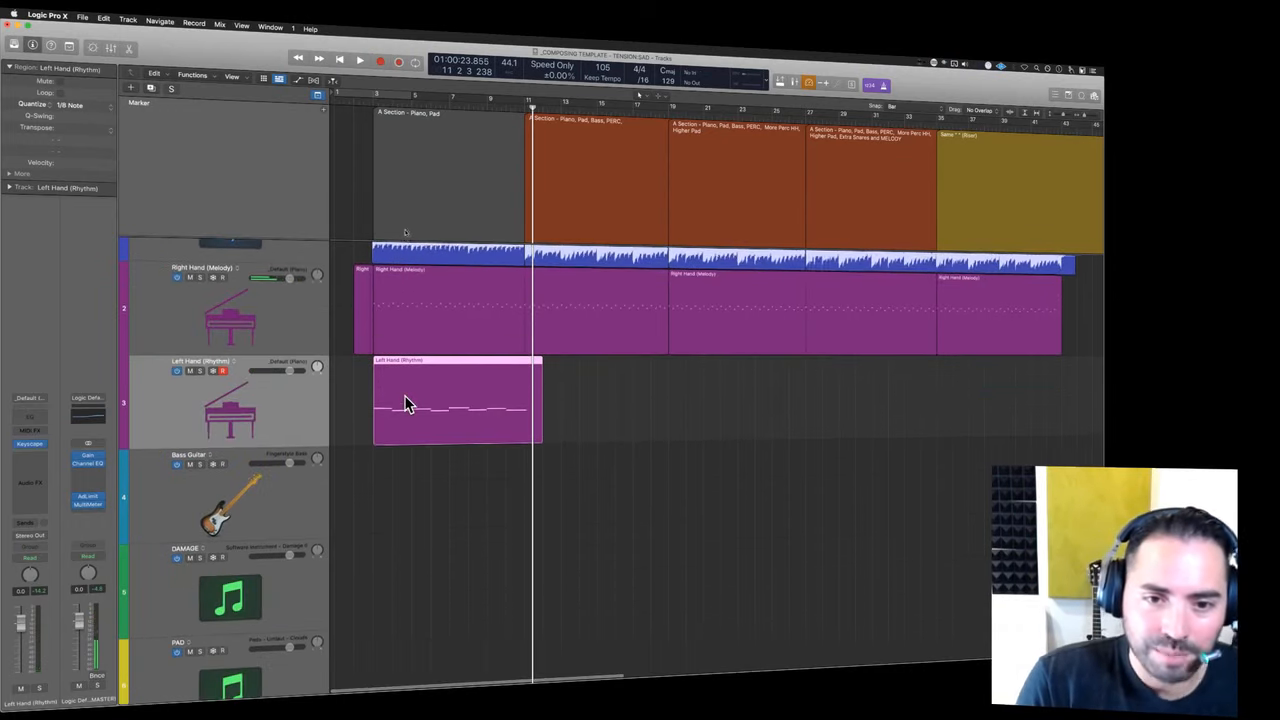
key("super+Right")
key("super+Right")
key("super+Right")
scroll(420, 442, "left", 5)
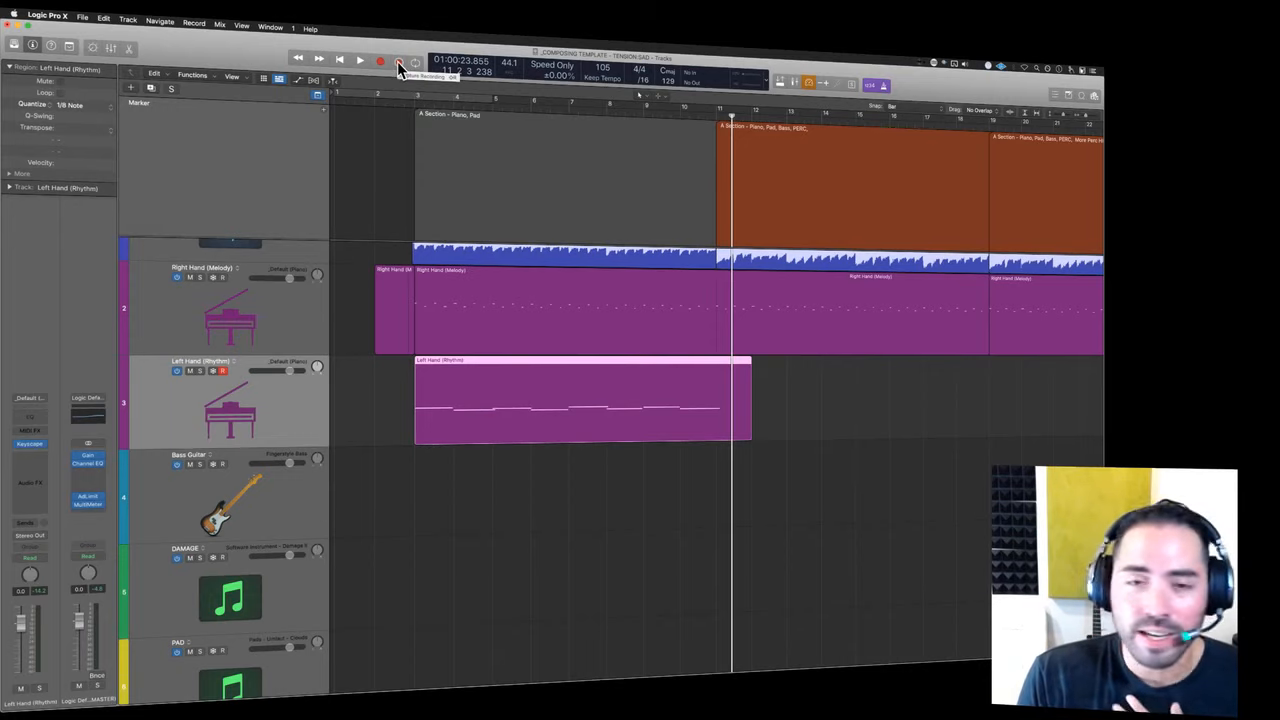
double_click(489, 421)
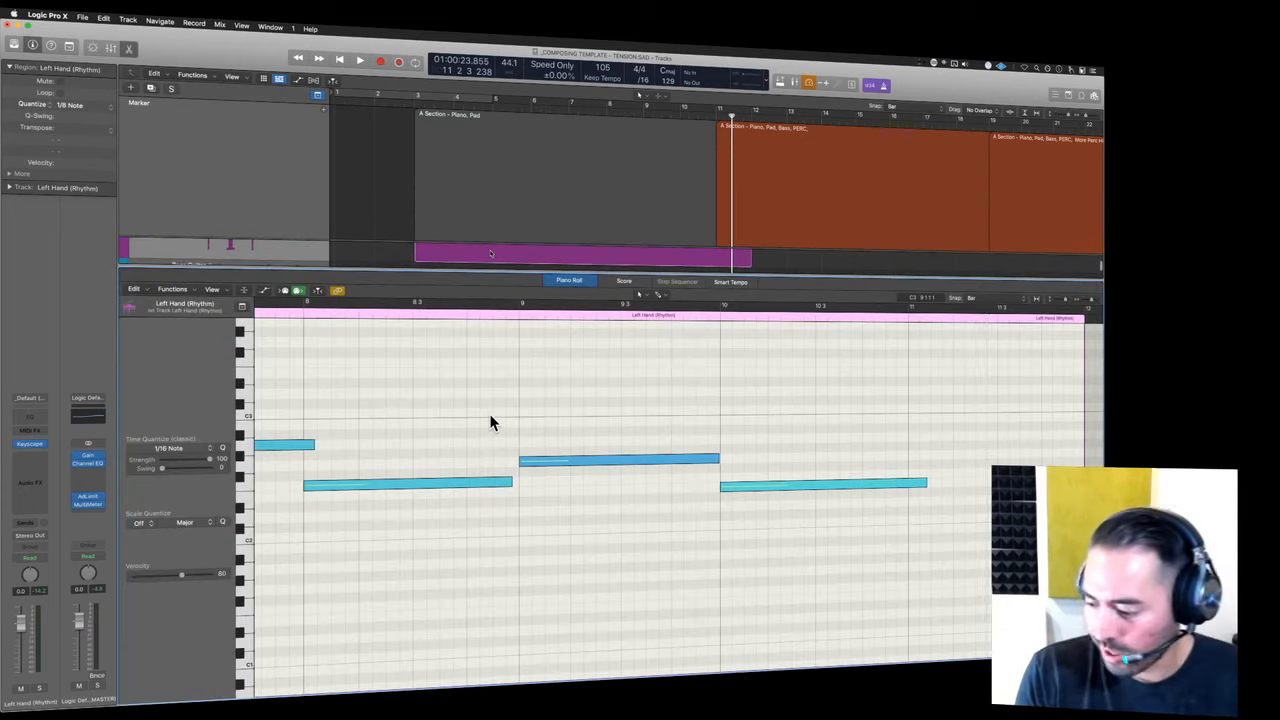
scroll(499, 418, "left", 10)
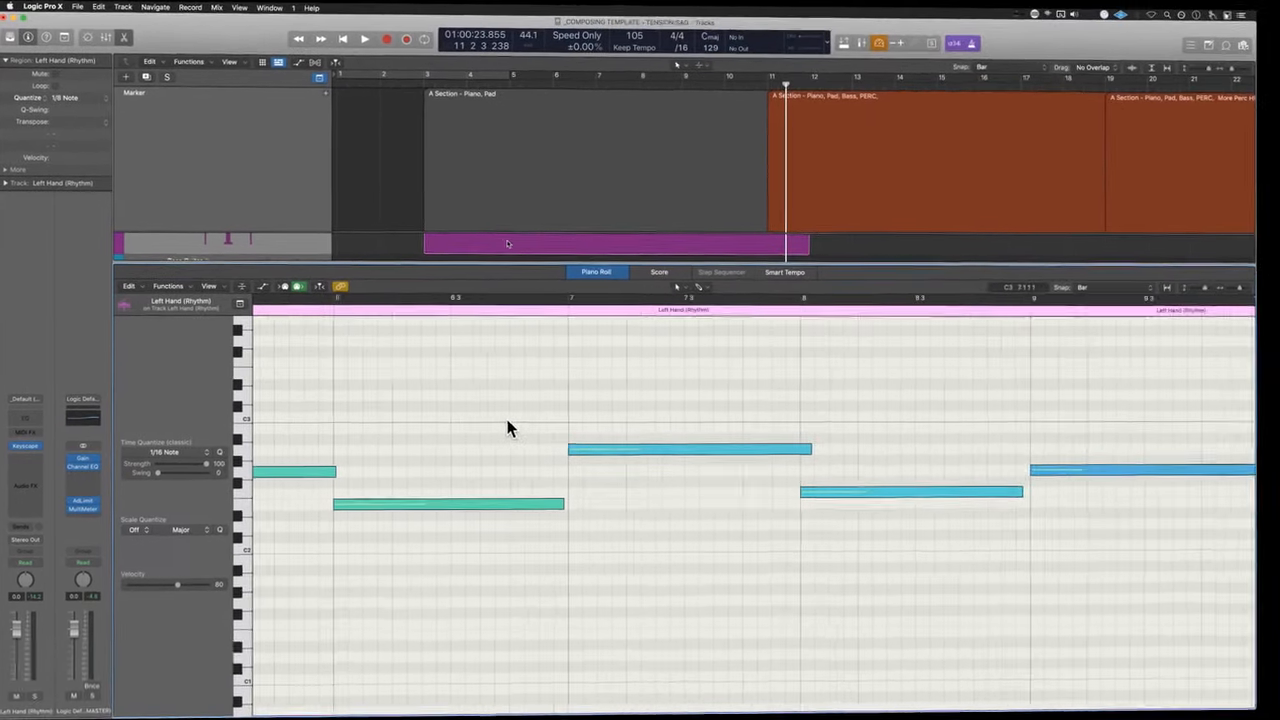
scroll(511, 568, "left", 1)
scroll(511, 569, "left", 8)
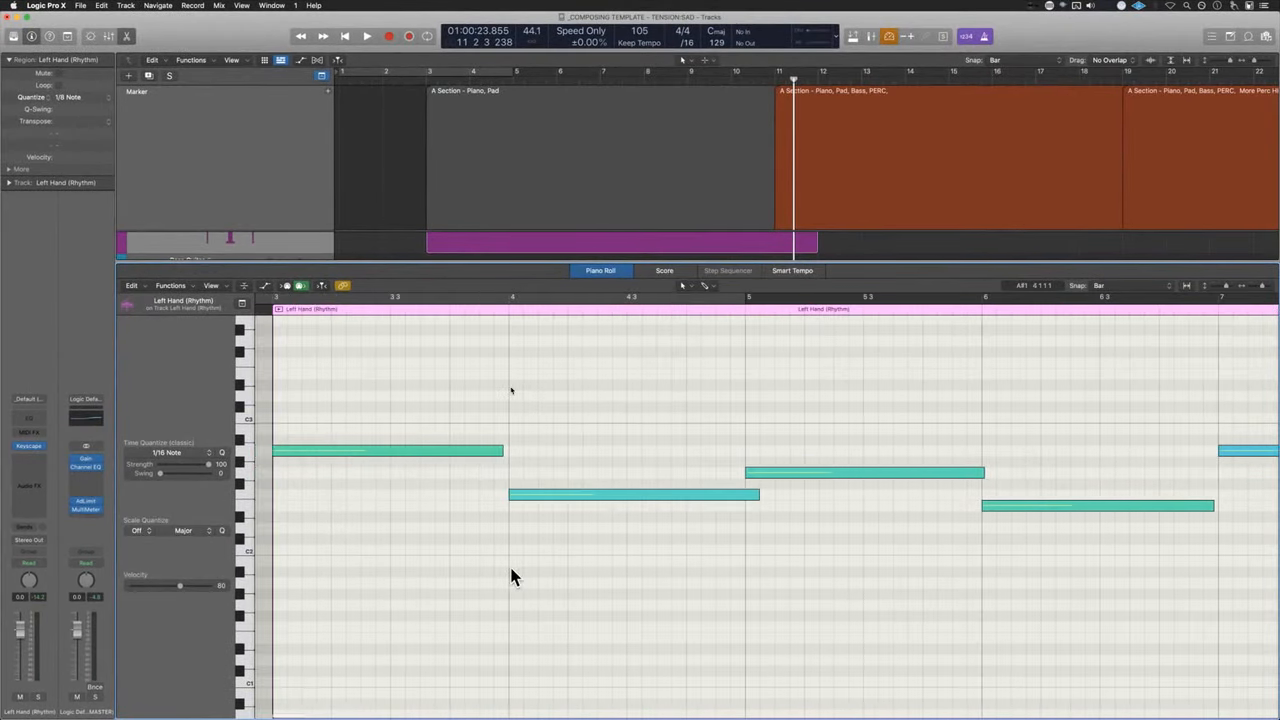
scroll(511, 577, "left", 4)
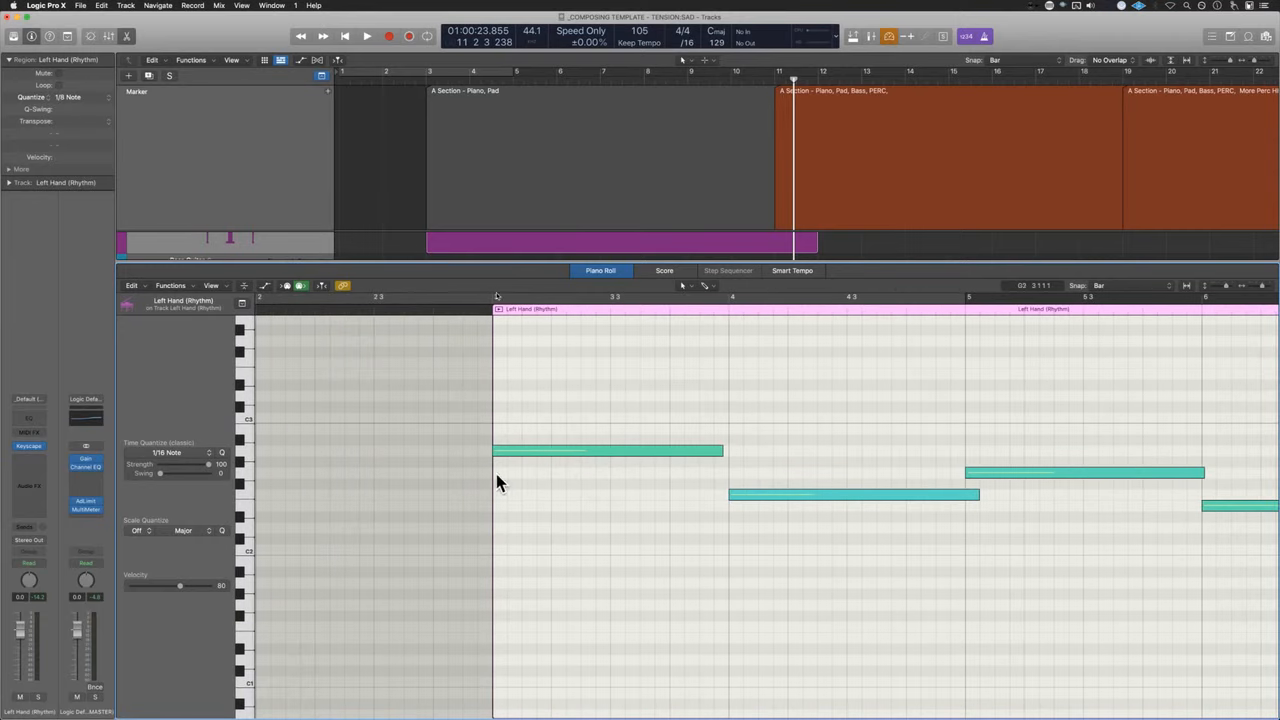
left_click(476, 308)
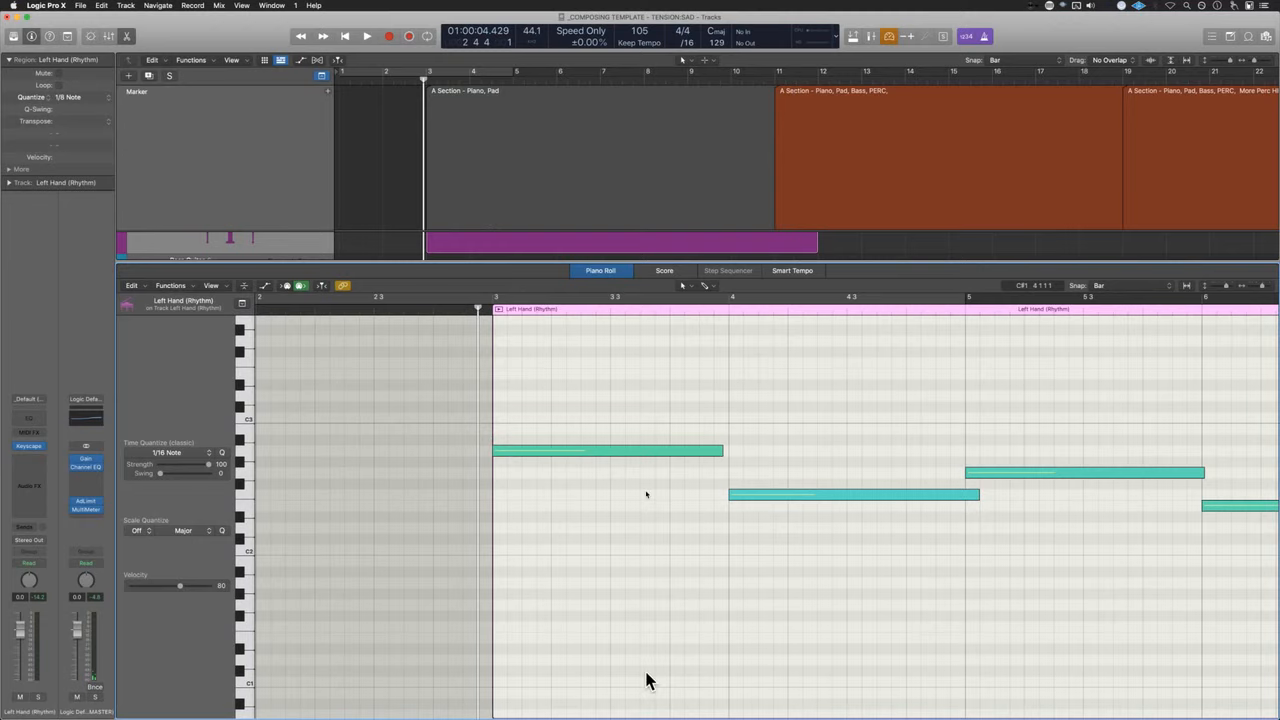
- Close the Piano Roll, play back the piano parts, and trim the Left Hand (Rhythm) region to end at bar 11
key("p")
key("space")
scroll(638, 488, "up", 5)
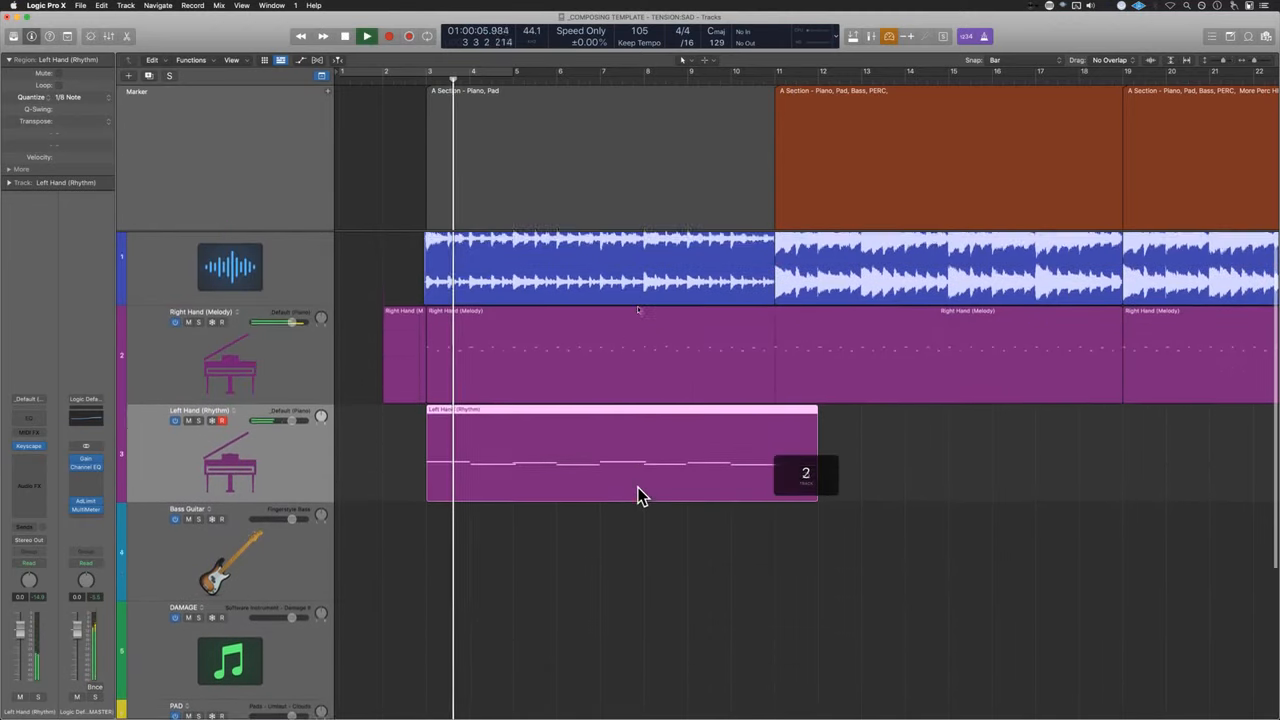
scroll(638, 488, "up", 2)
key("super+Up")
key("super+Up")
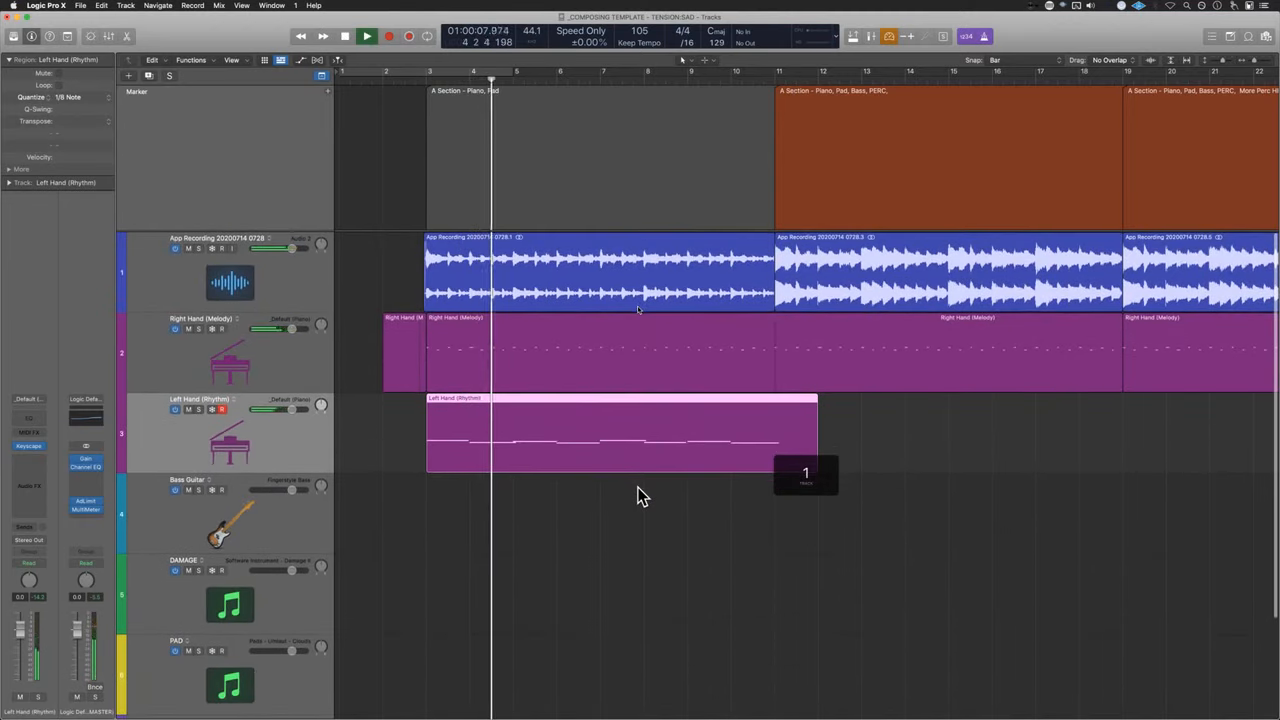
left_click_drag(429, 417, 772, 435)
- Repeat the trimmed Left Hand (Rhythm) region four times so the part runs from bar 3 to bar 43
key("super+r")
key("Return")
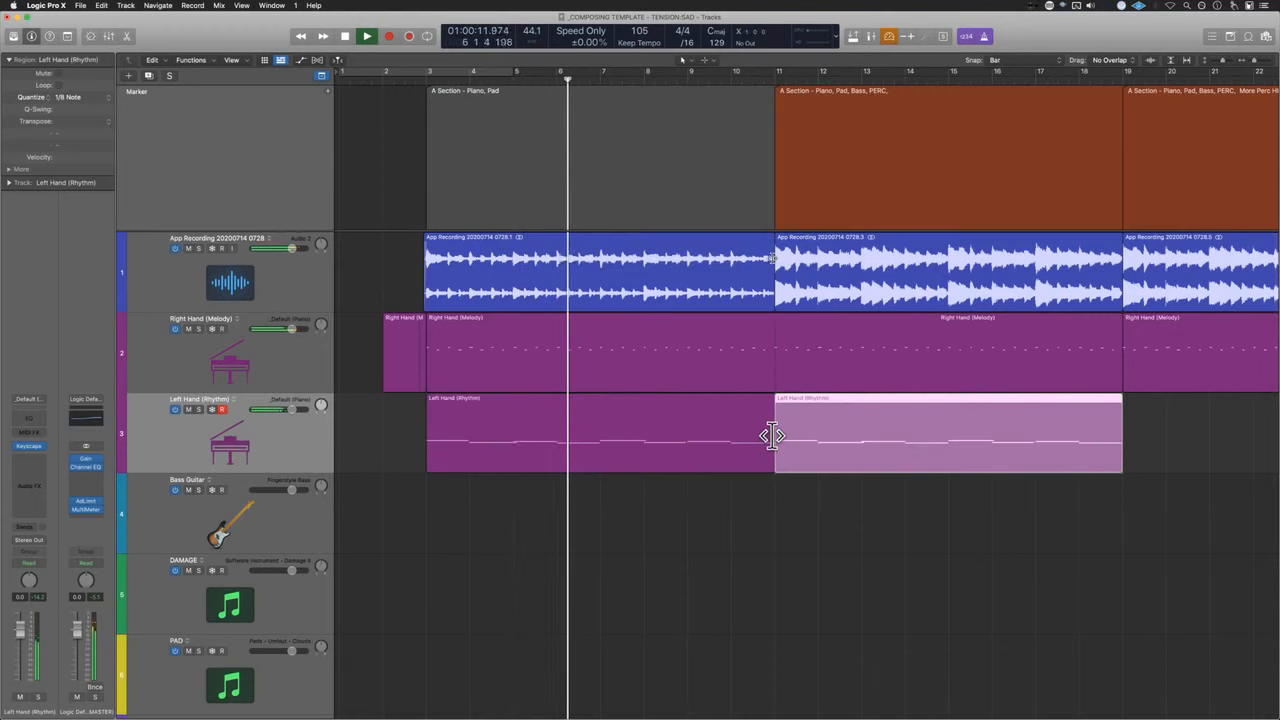
key("super+r")
key("Return")
key("super+Left")
key("super+Left")
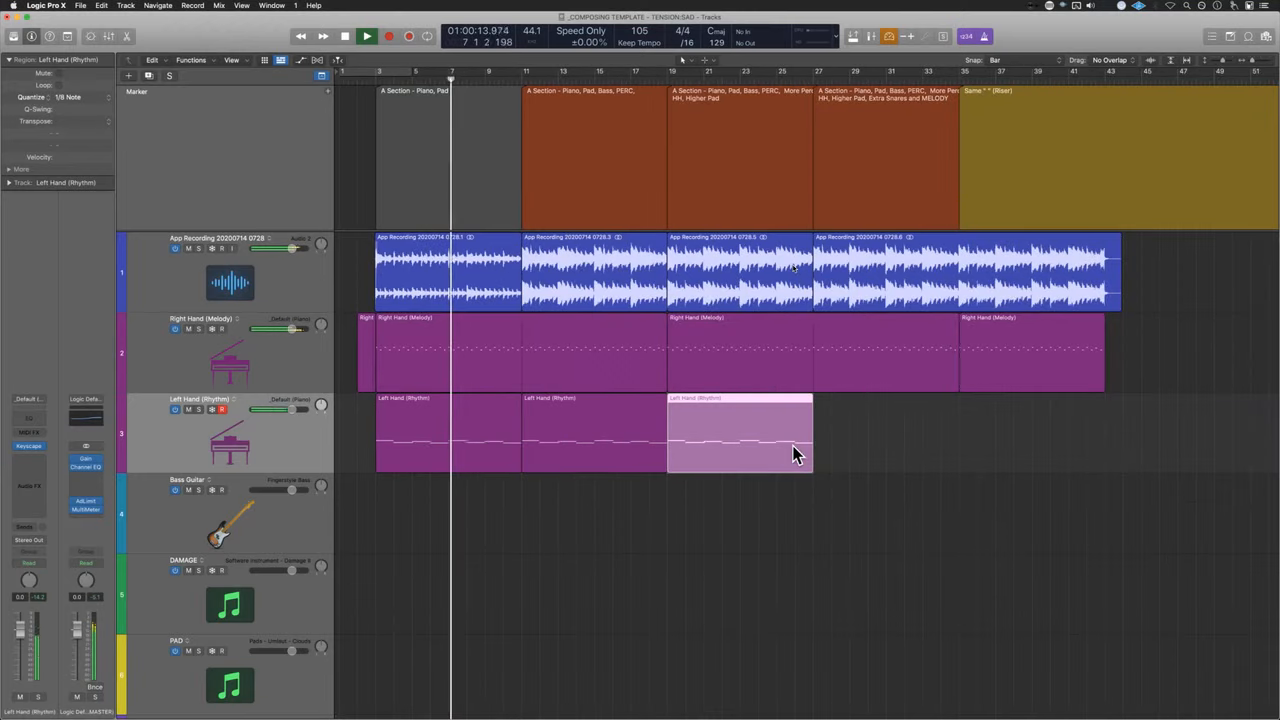
key("super+r")
key("super+r")
left_click(808, 548)
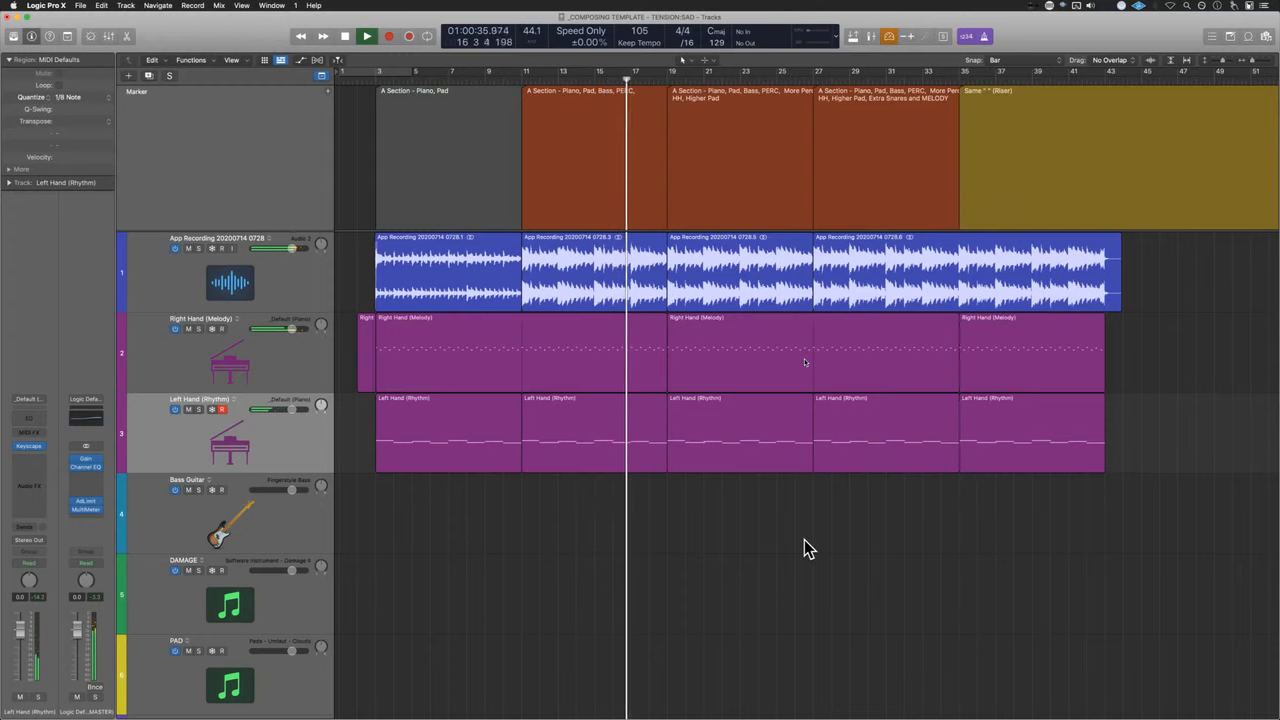
- Solo the App Recording track briefly for comparison, then mute it and listen to the piano parts alone until bar 21
scroll(688, 438, "up", 1)
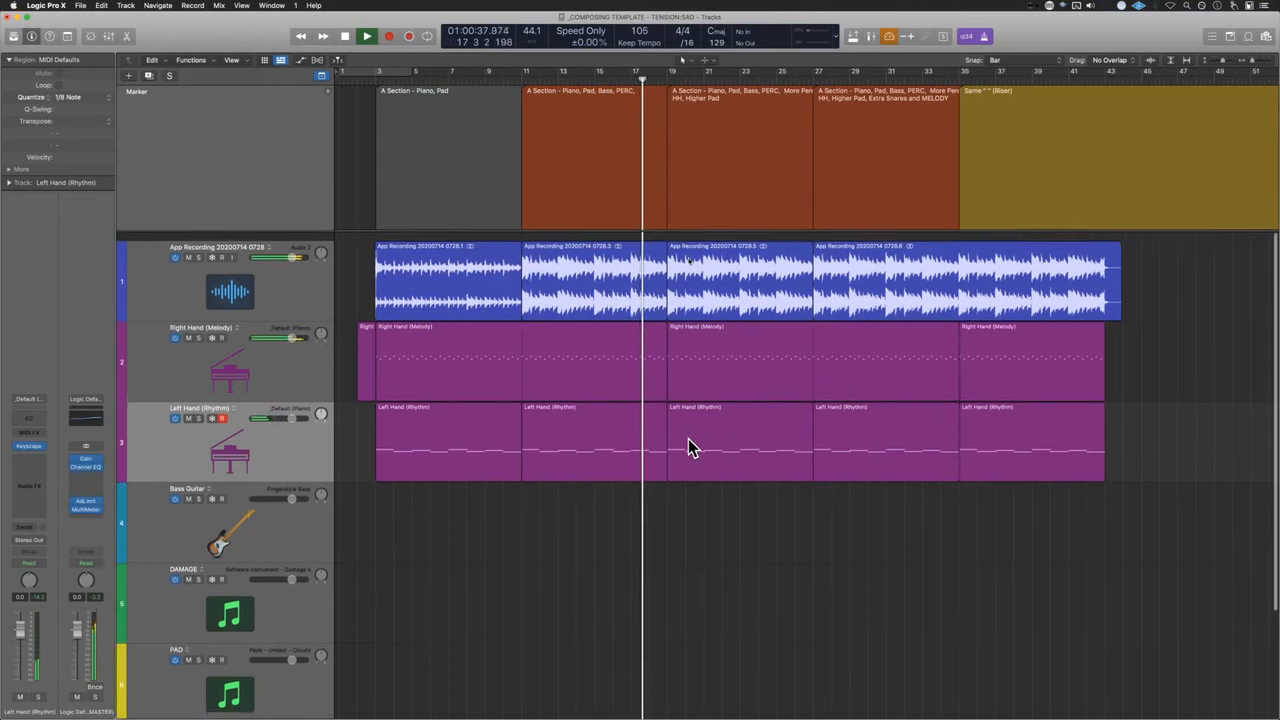
scroll(688, 438, "down", 1)
left_click(199, 249)
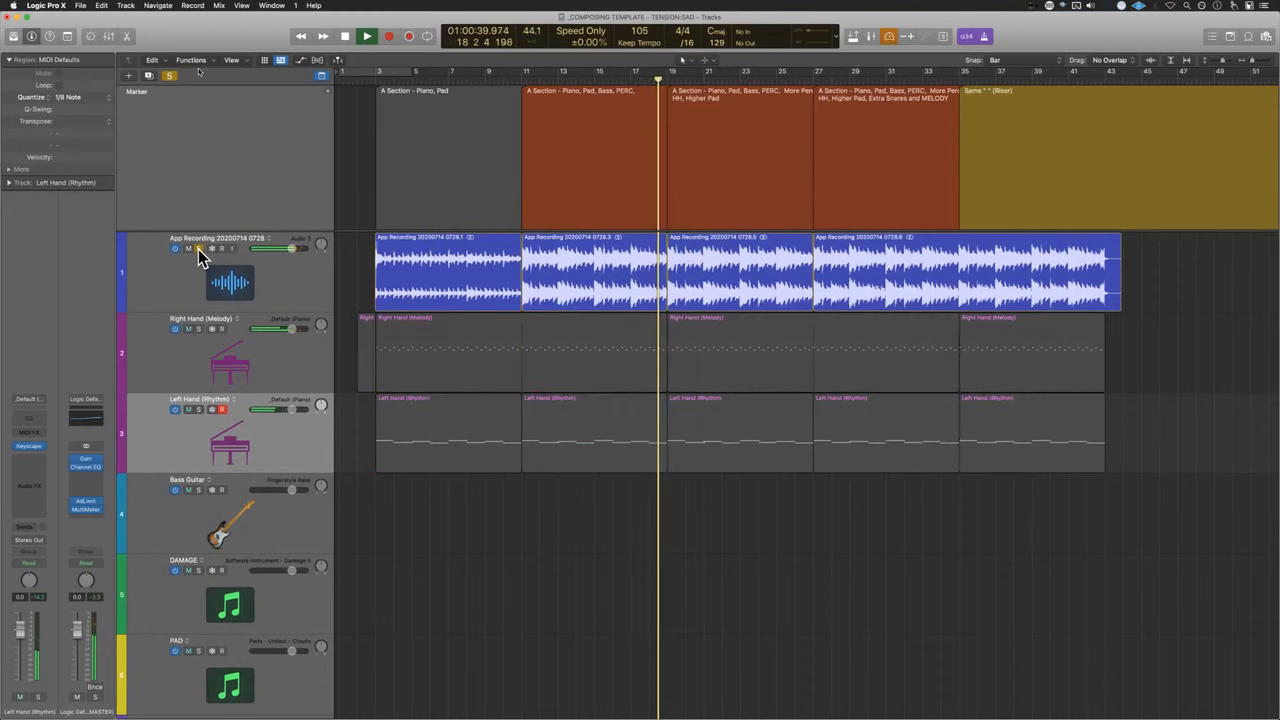
left_click(199, 249)
left_click(188, 249)
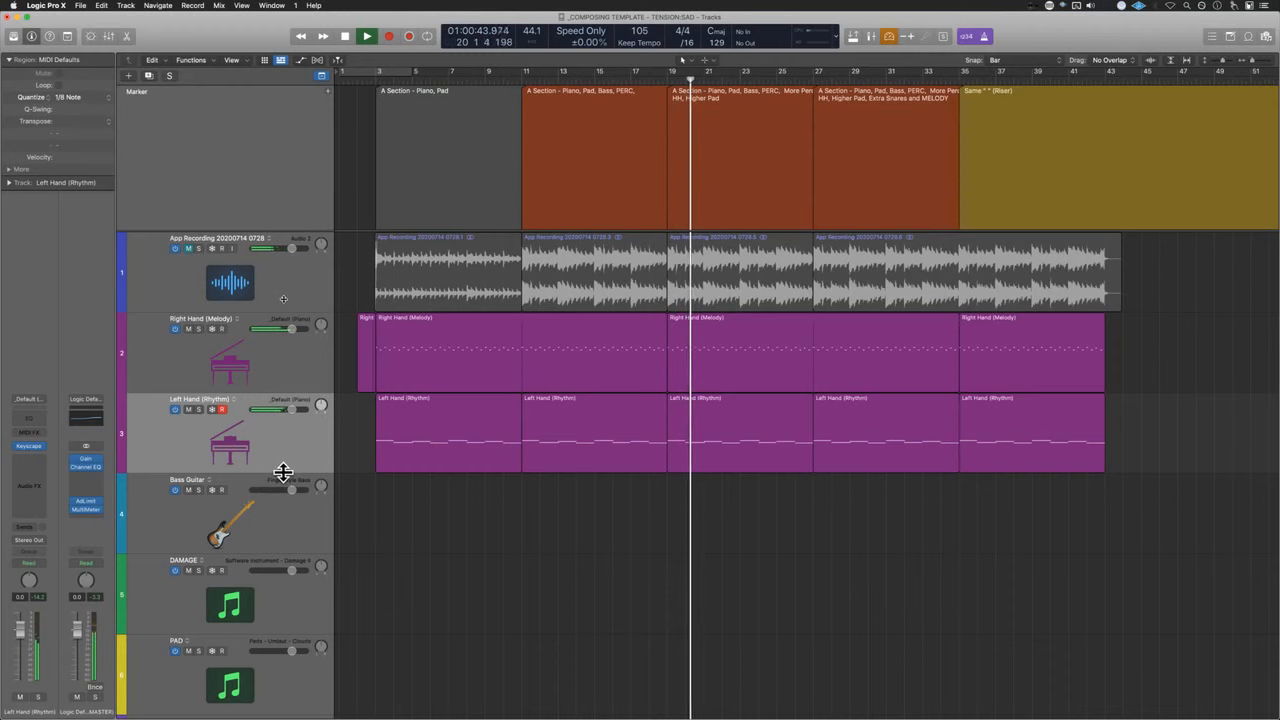
scroll(542, 526, "up", 5)
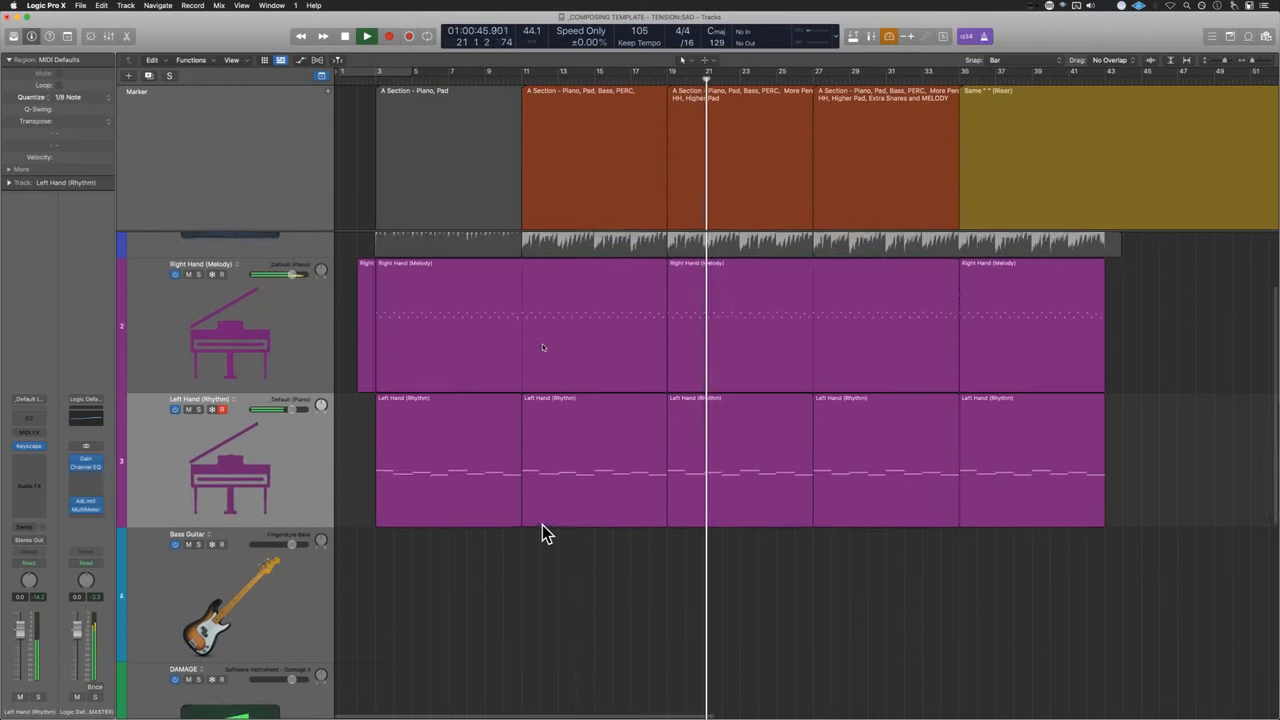
scroll(542, 530, "up", 3)
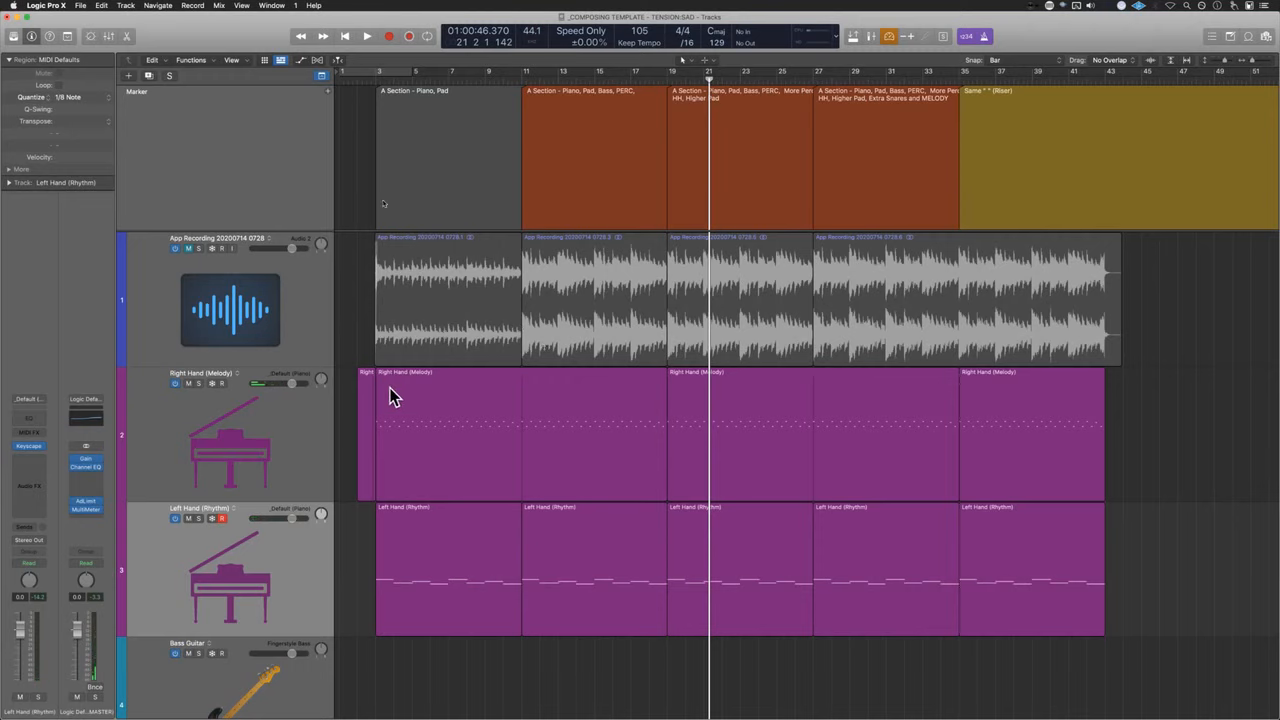
- Solo the App Recording track, listen to it from bar 21, skipping ahead to about bar 30, and clear the solo
left_click(199, 249)
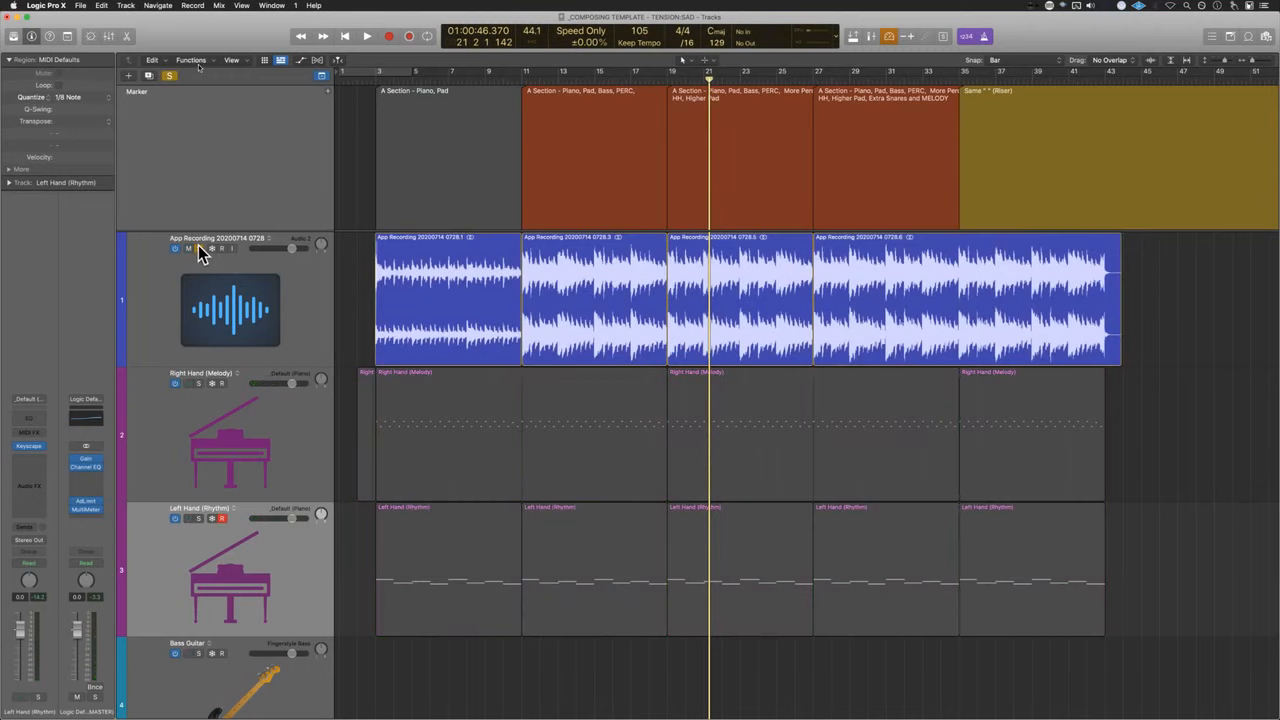
key("space")
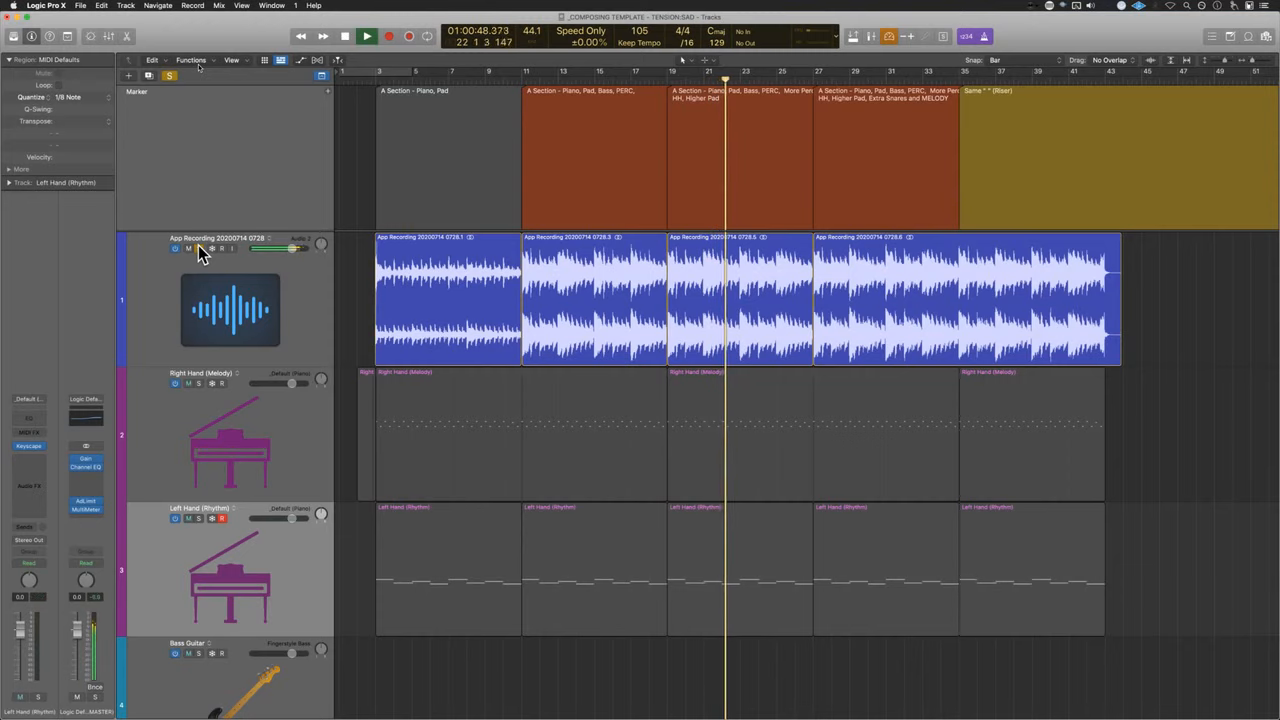
key("period")
key("period")
key("period")
key("period")
key("period")
key("period")
key("period")
key("period")
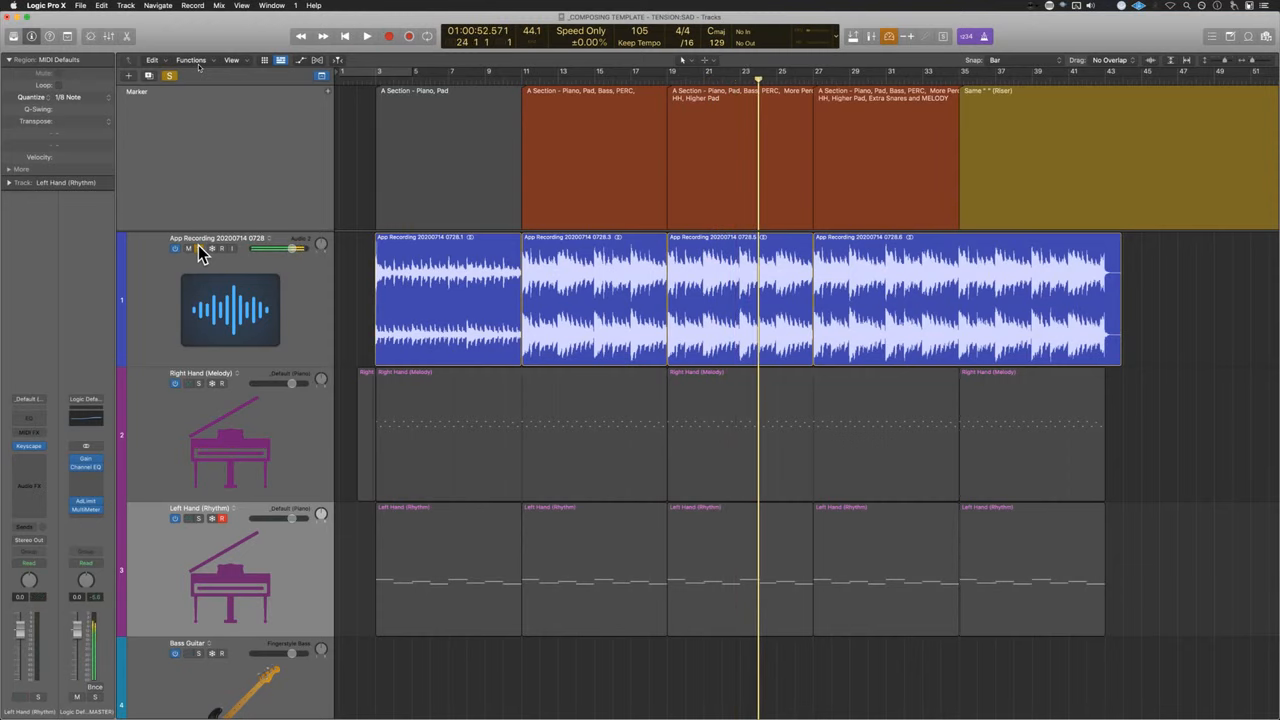
key("space")
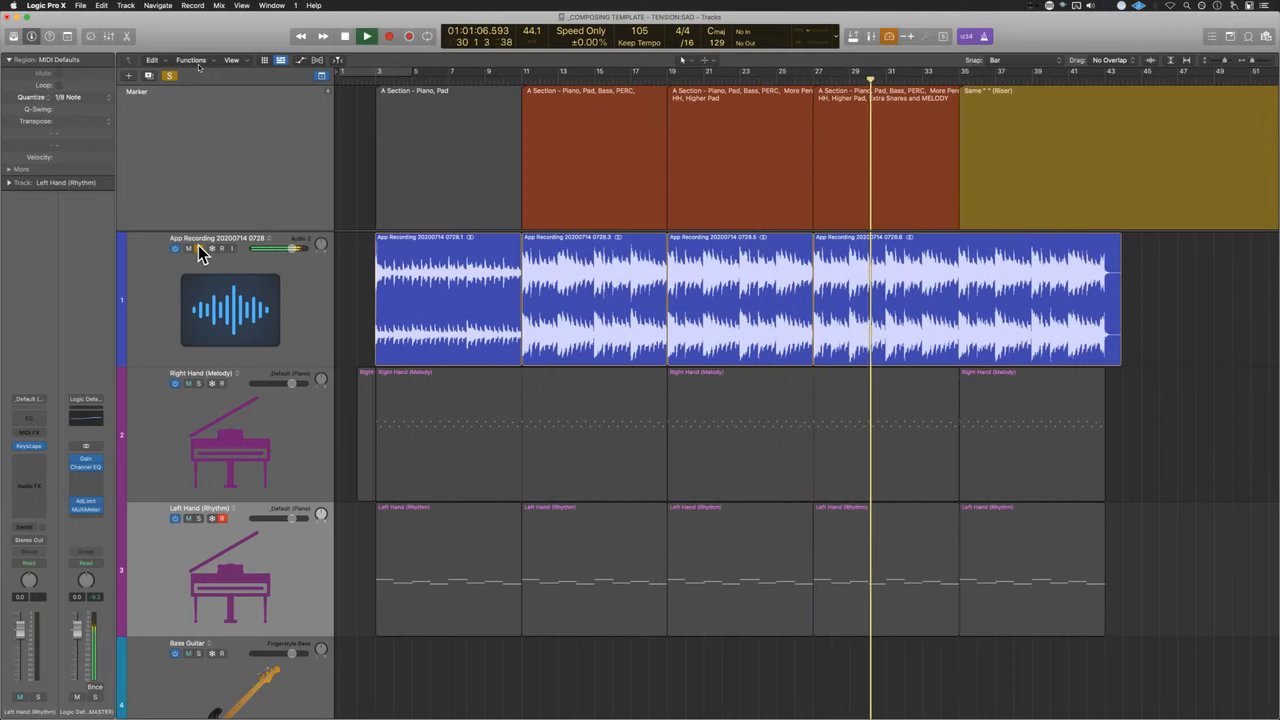
key("space")
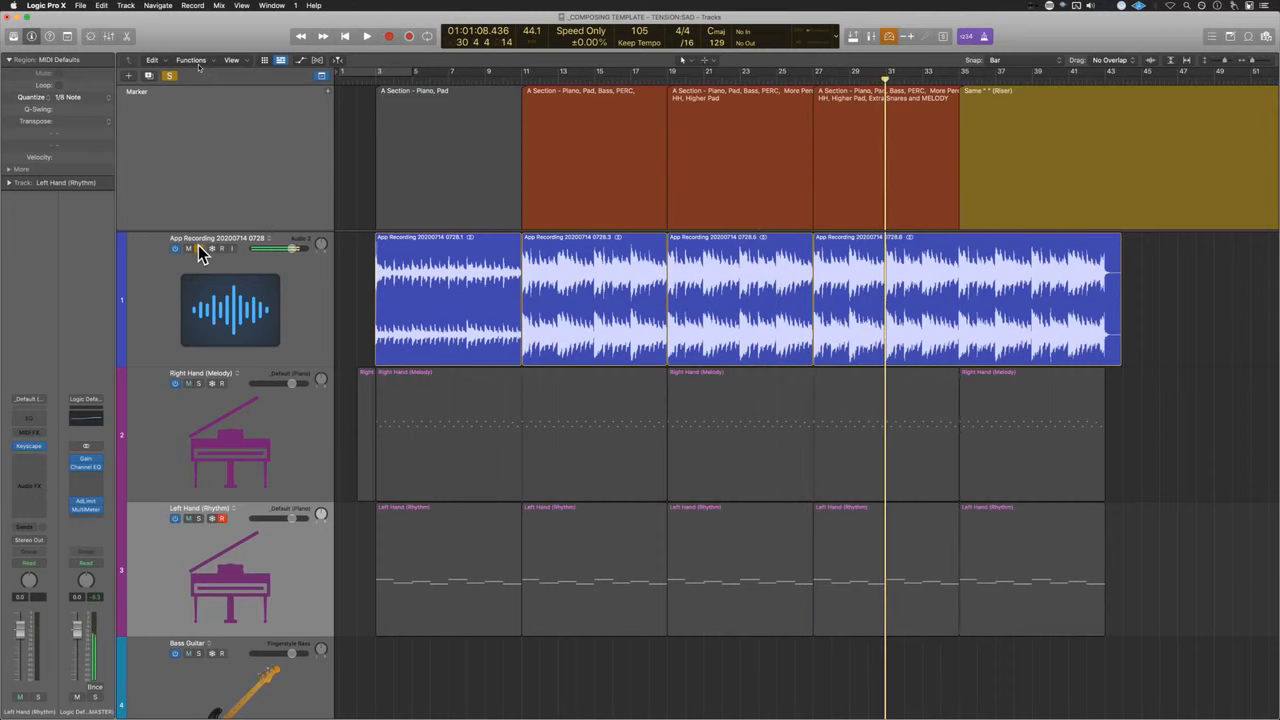
left_click(198, 248)
- Select the Bass Guitar track
key("super+Up")
key("super+Up")
key("super+Up")
key("super+Up")
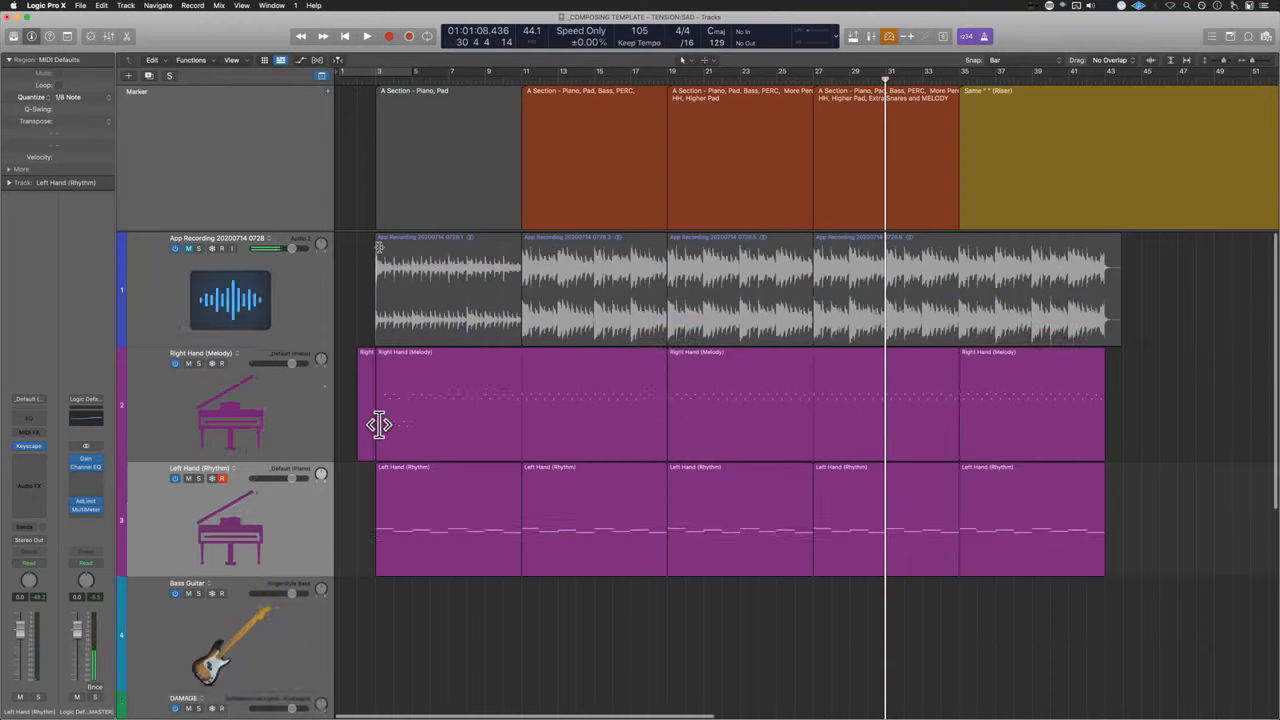
key("super+Down")
scroll(378, 425, "down", 3)
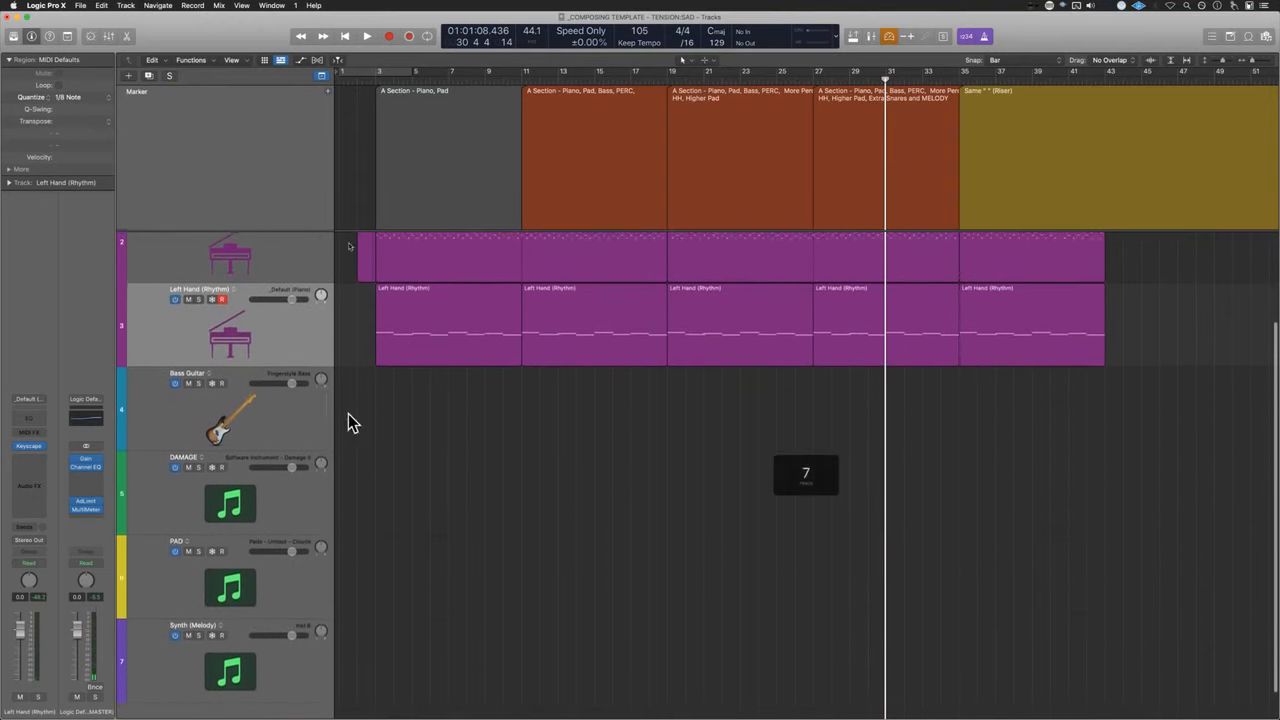
left_click(261, 396)
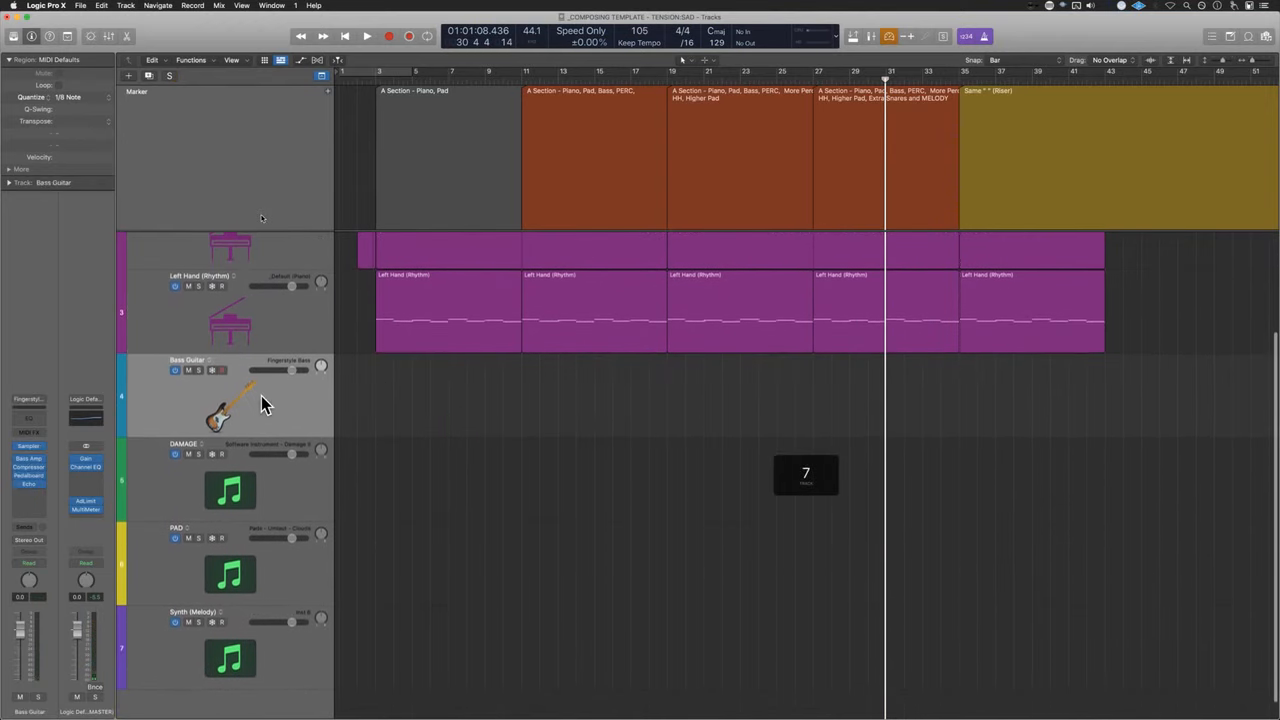
- Solo the App Recording track and play its opening from bar 3
left_click(377, 78)
scroll(396, 306, "up", 4)
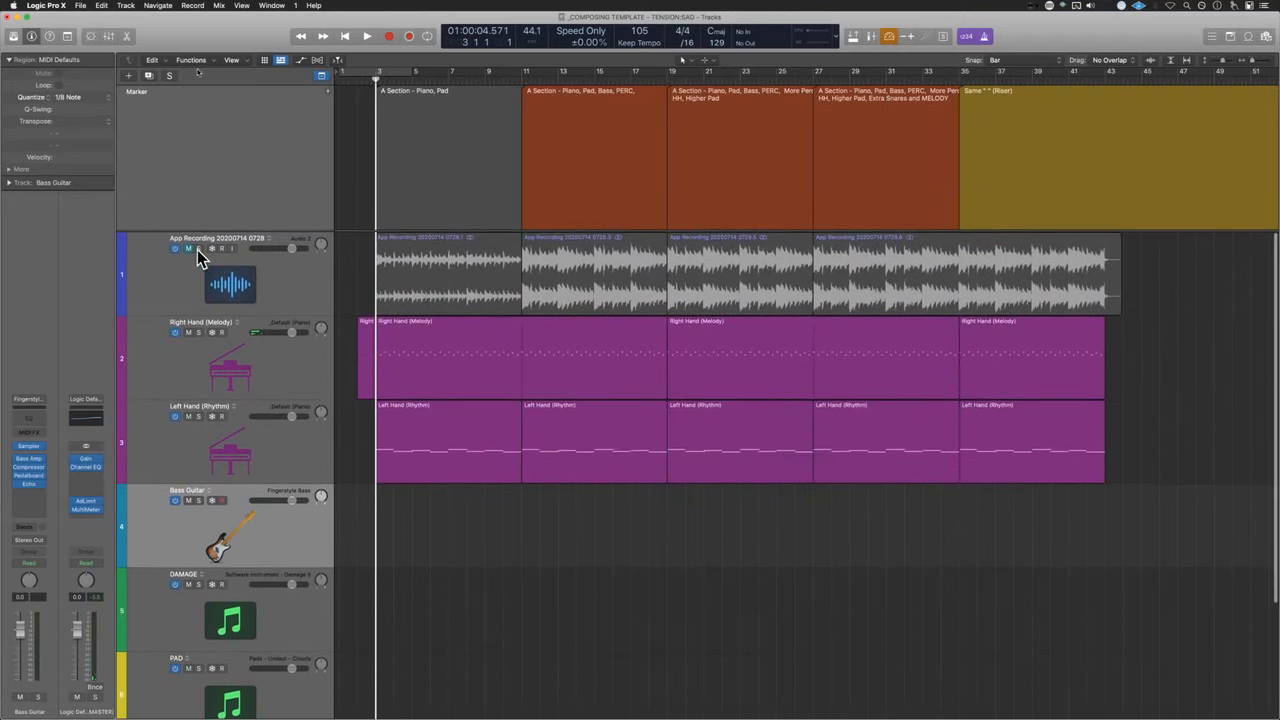
left_click(198, 249)
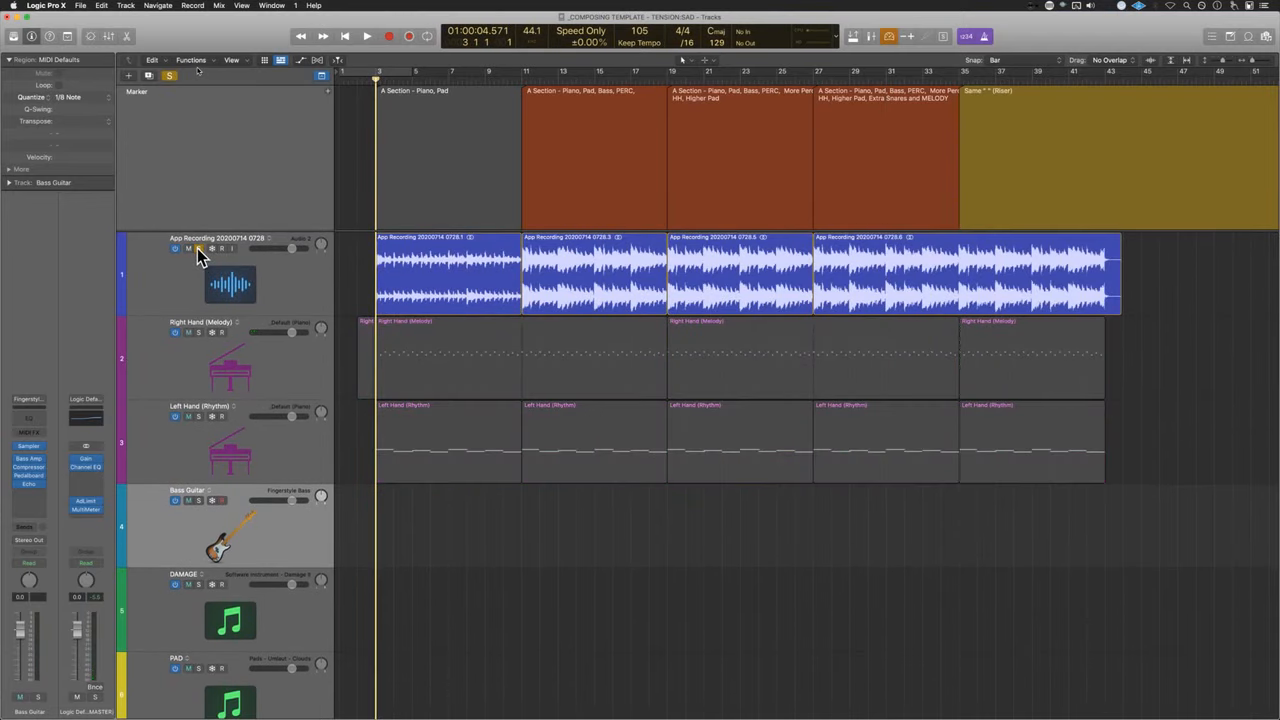
key("space")
left_click(430, 270)
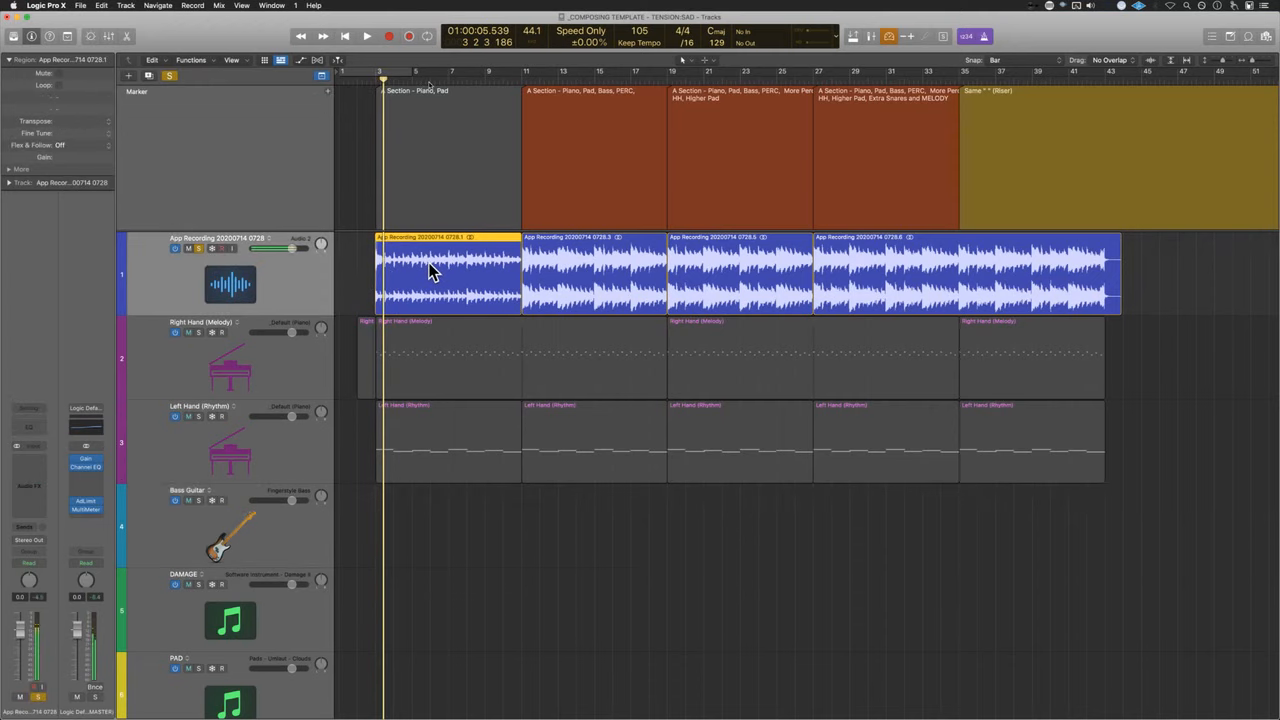
- Move the playhead to bar 11 and play the soloed App Recording where the bass section starts
left_click(563, 148)
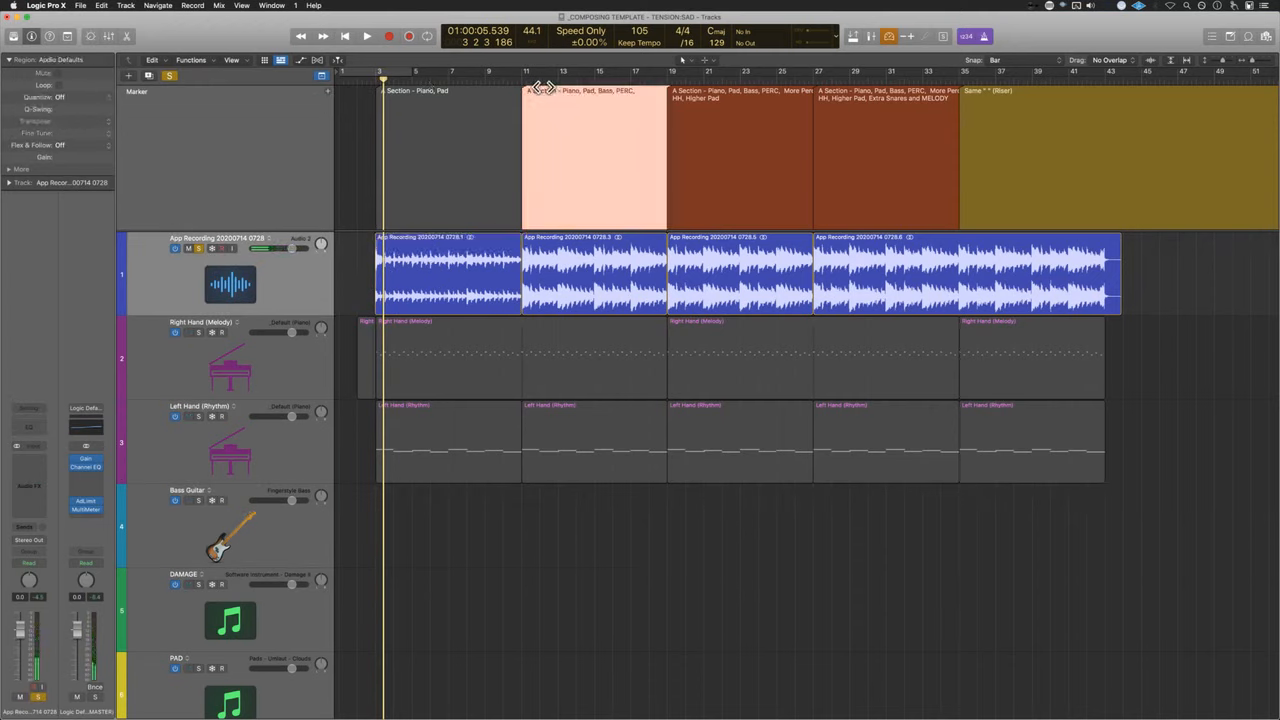
key("slash")
type("11")
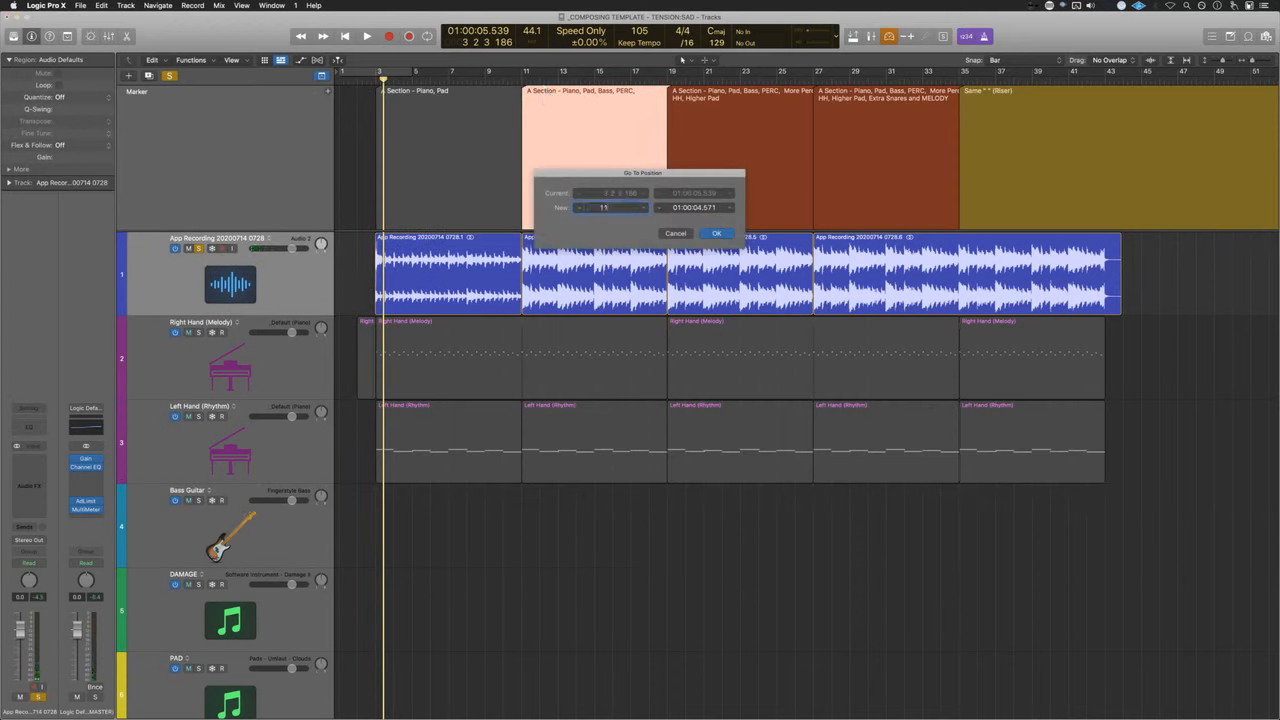
key("Return")
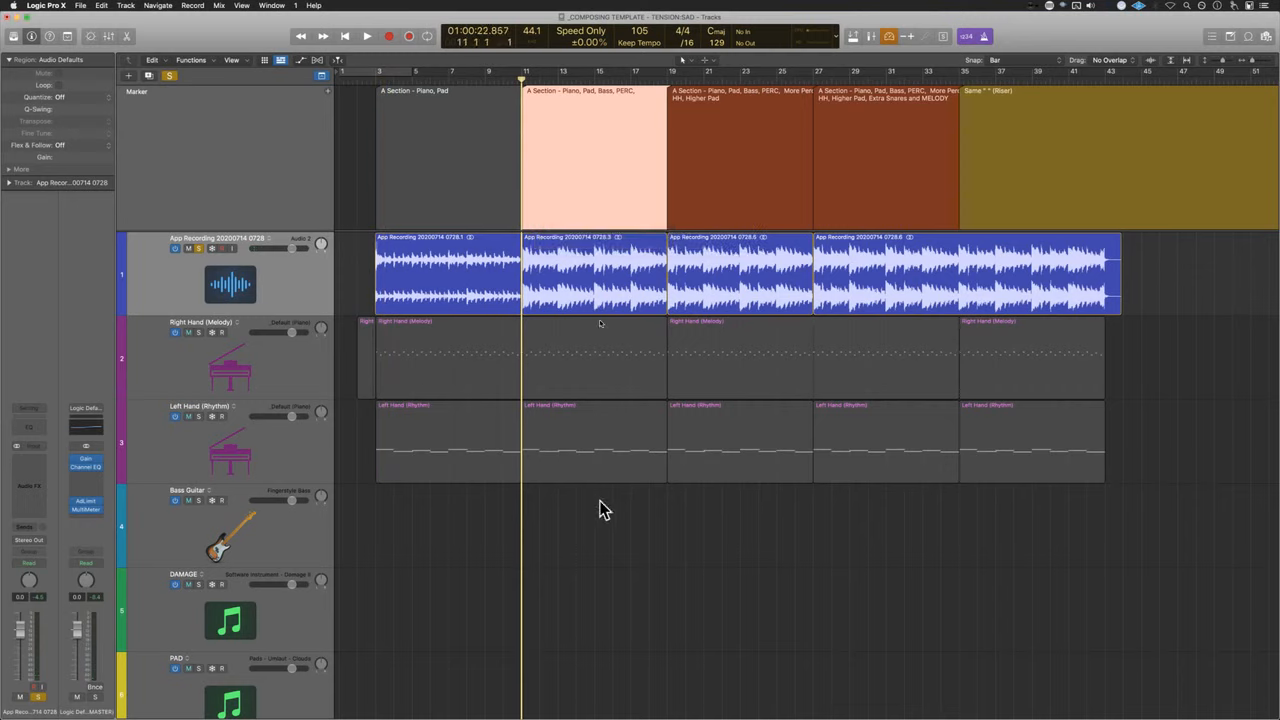
key("space")
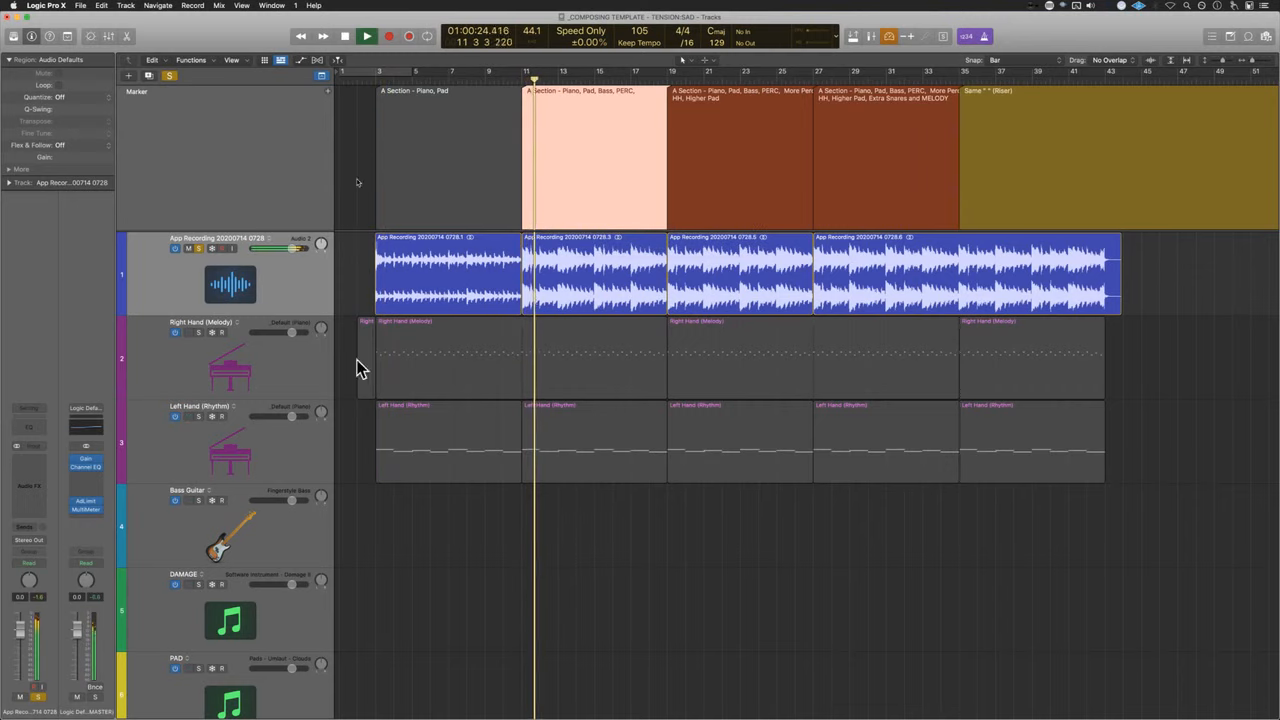
key("space")
- Clear the solo on the App Recording track, keep it muted, and select the Bass Guitar track
left_click(188, 248)
left_click(199, 248)
left_click(242, 540)
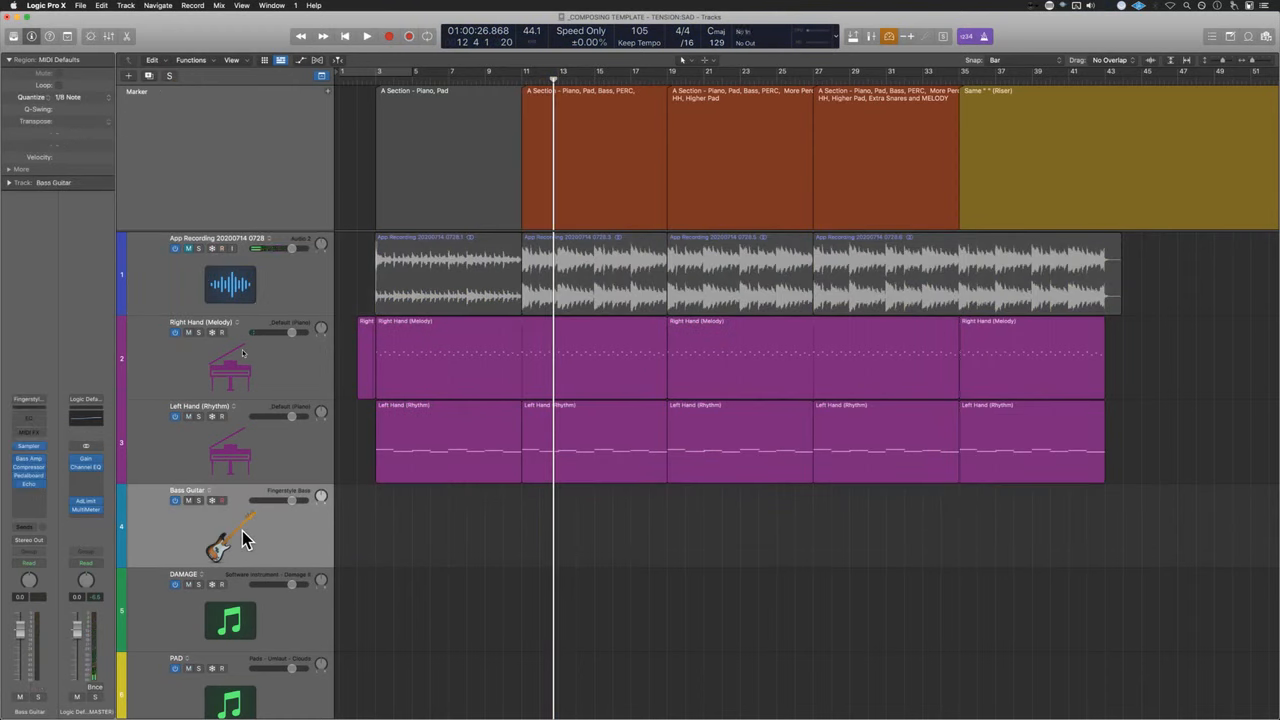
- Check the Bass Guitar track's patch in the Library and move the playhead back to bar 11
key("y")
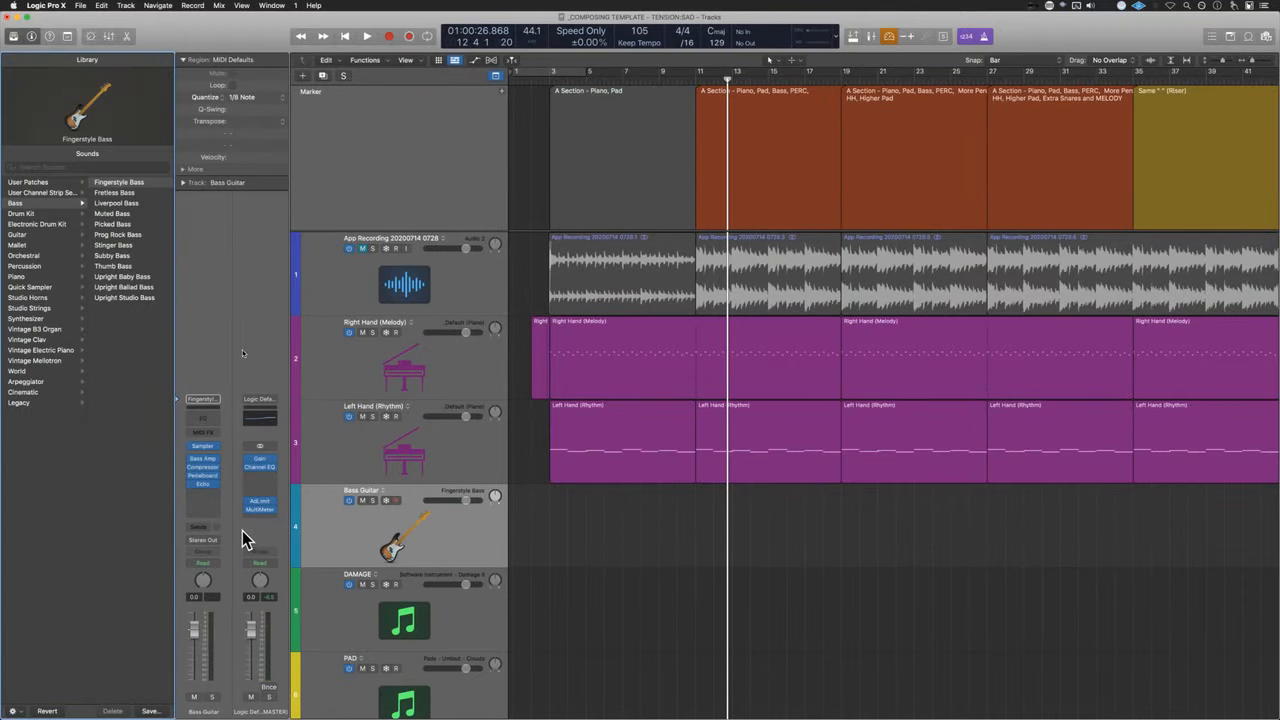
key("y")
key("comma")
key("space")
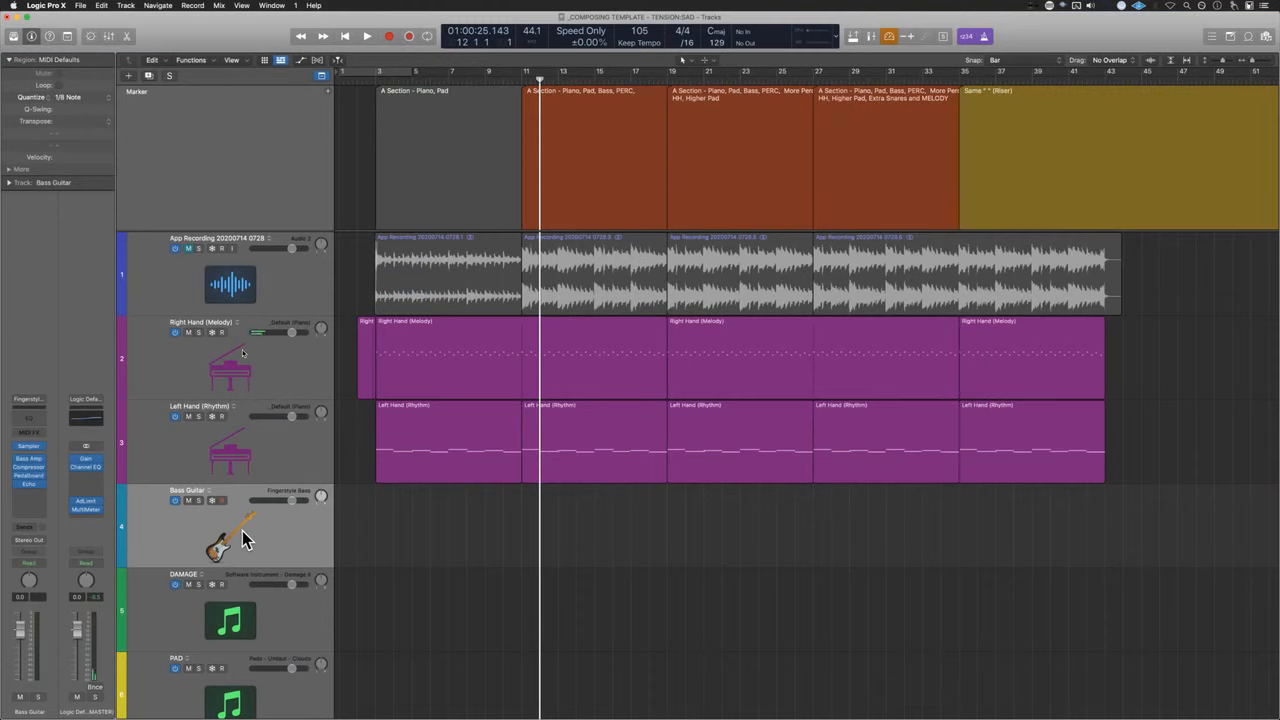
key("comma")
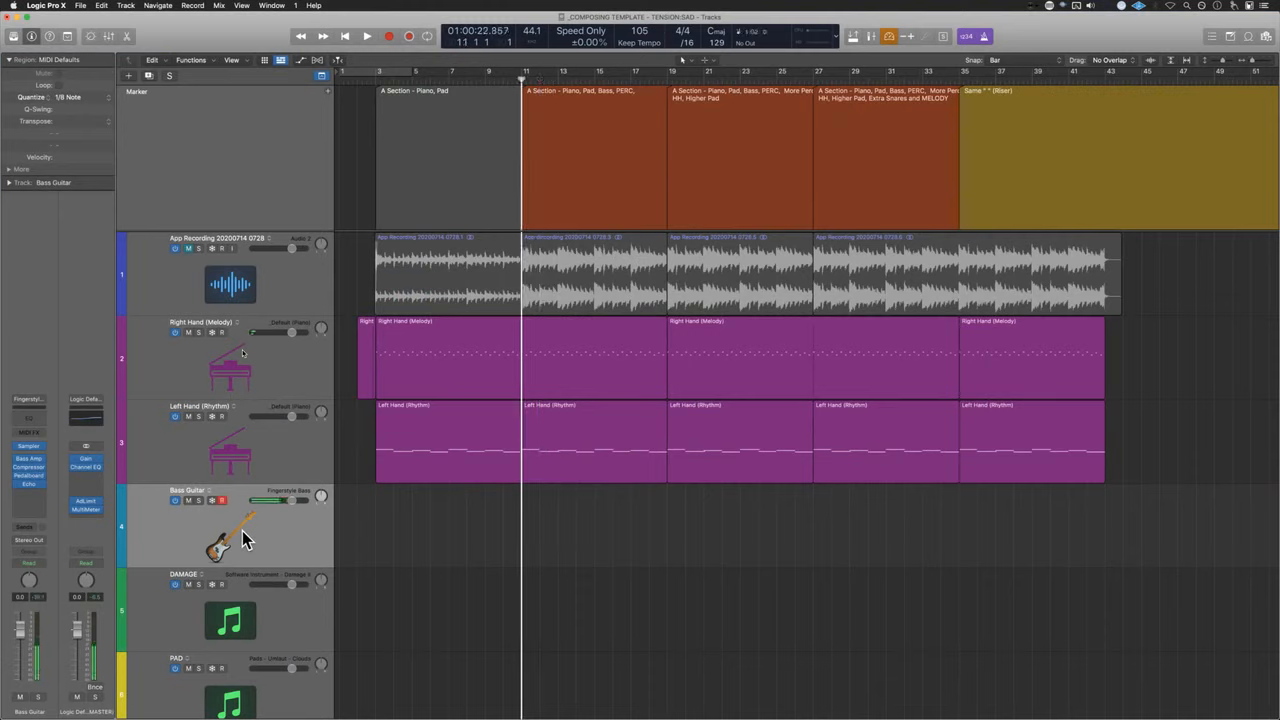
- Select the Left Hand (Rhythm) regions at bars 3 and 11 for reference, and raise the Bass Guitar track's volume to 6.0 dB
left_click(437, 478)
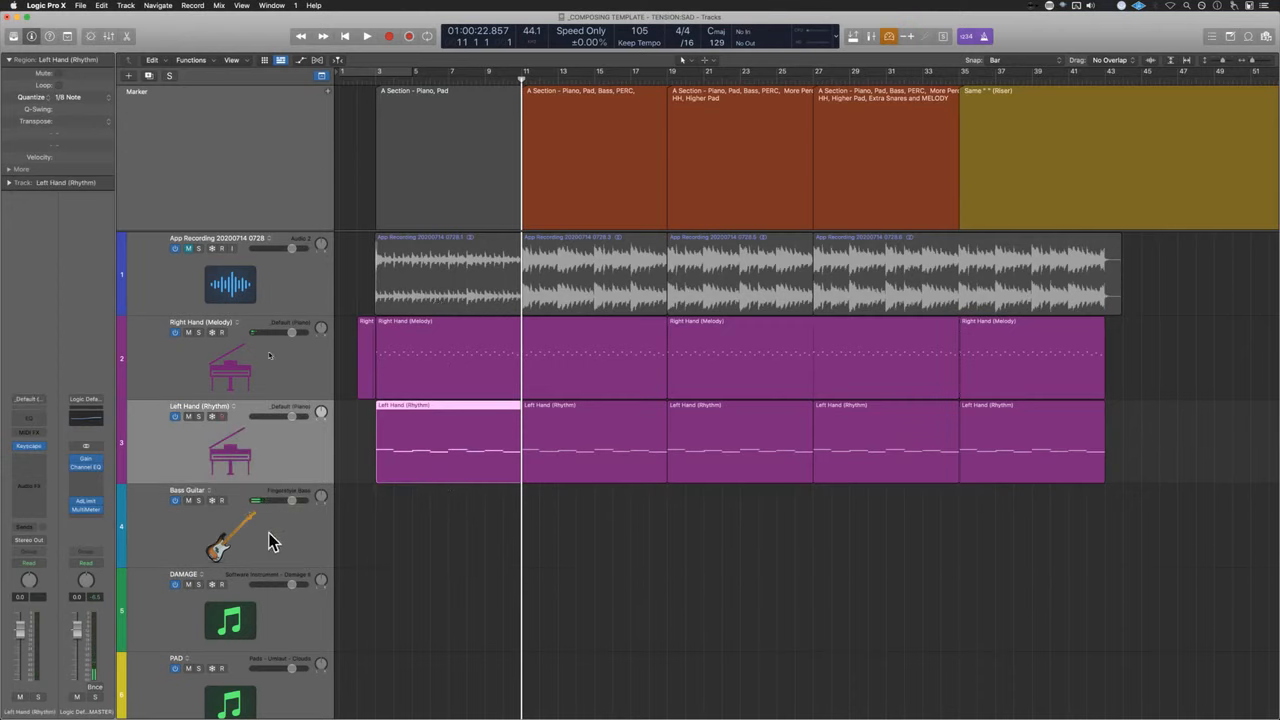
left_click(597, 450)
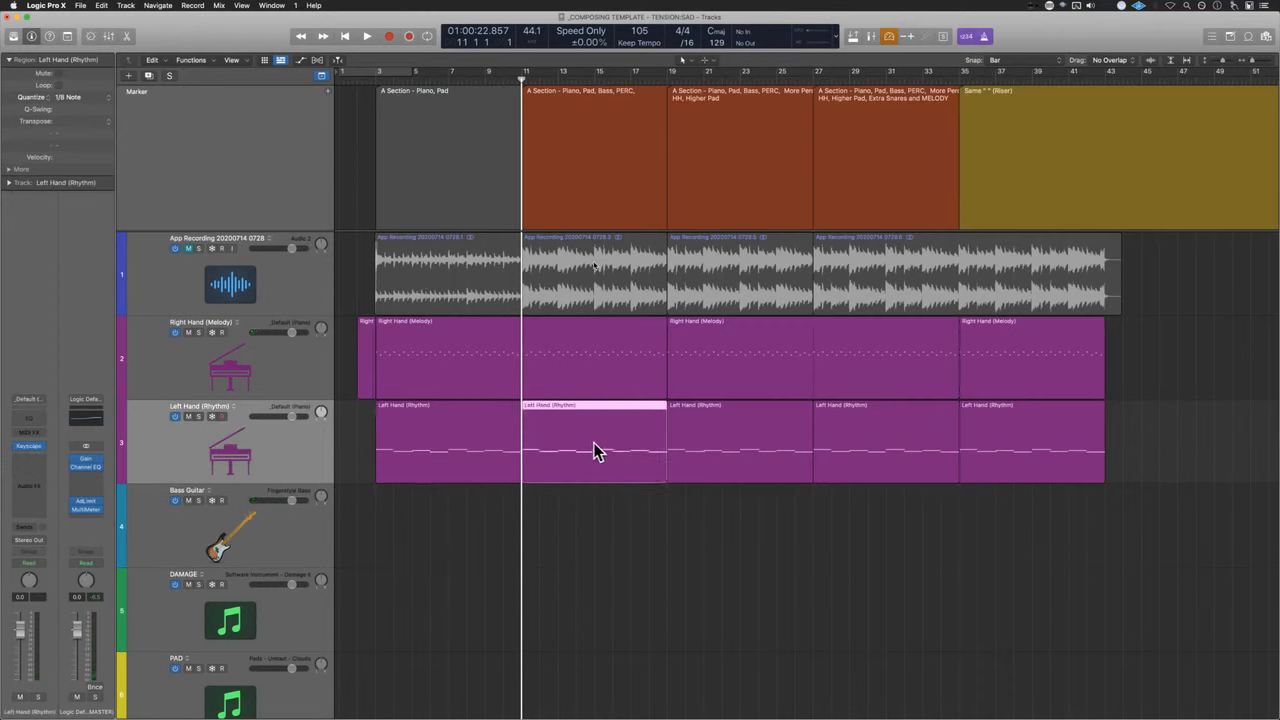
left_click(280, 547)
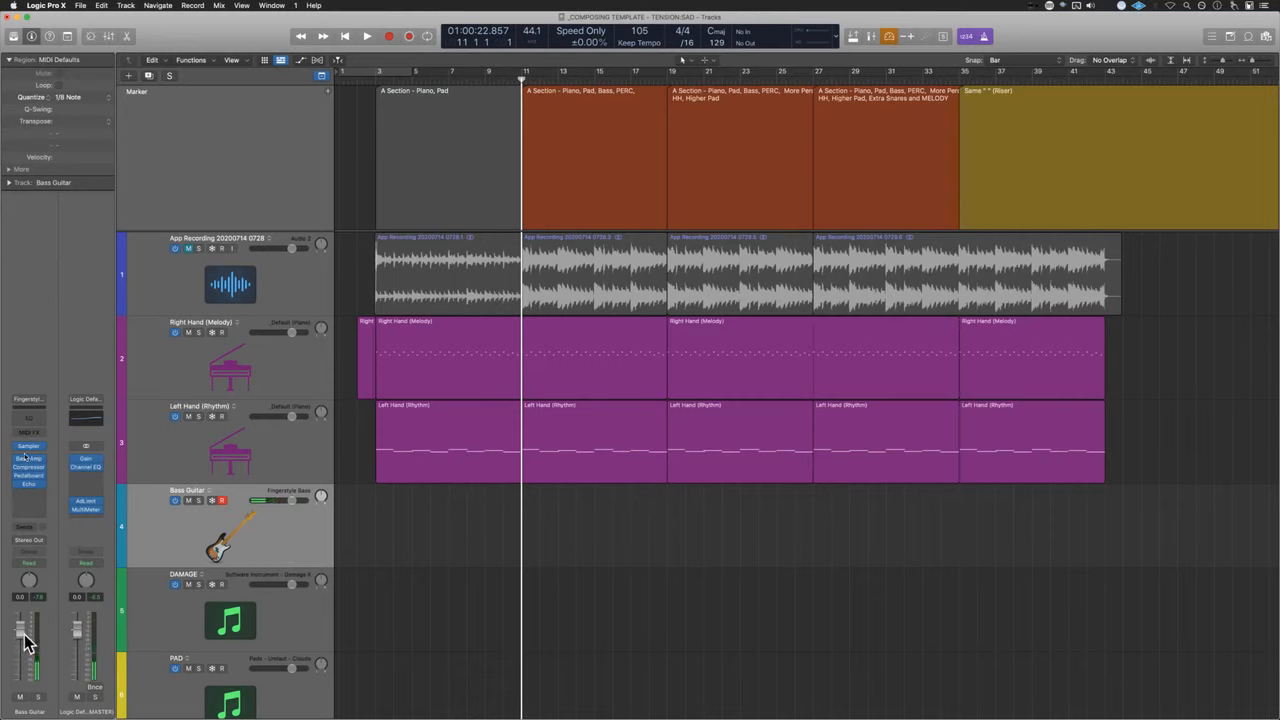
left_click_drag(26, 642, 40, 500)
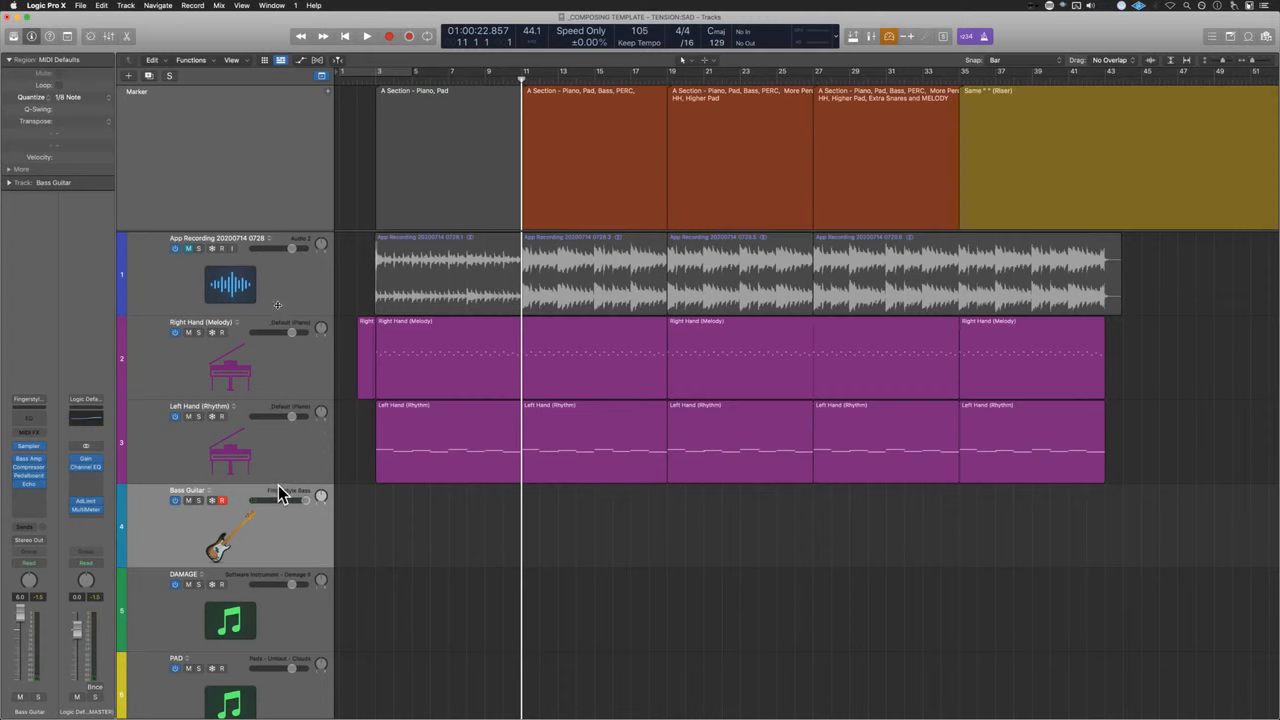
- Solo the App Recording track and play it from bar 11 to hear the bass line
left_click(199, 248)
key("space")
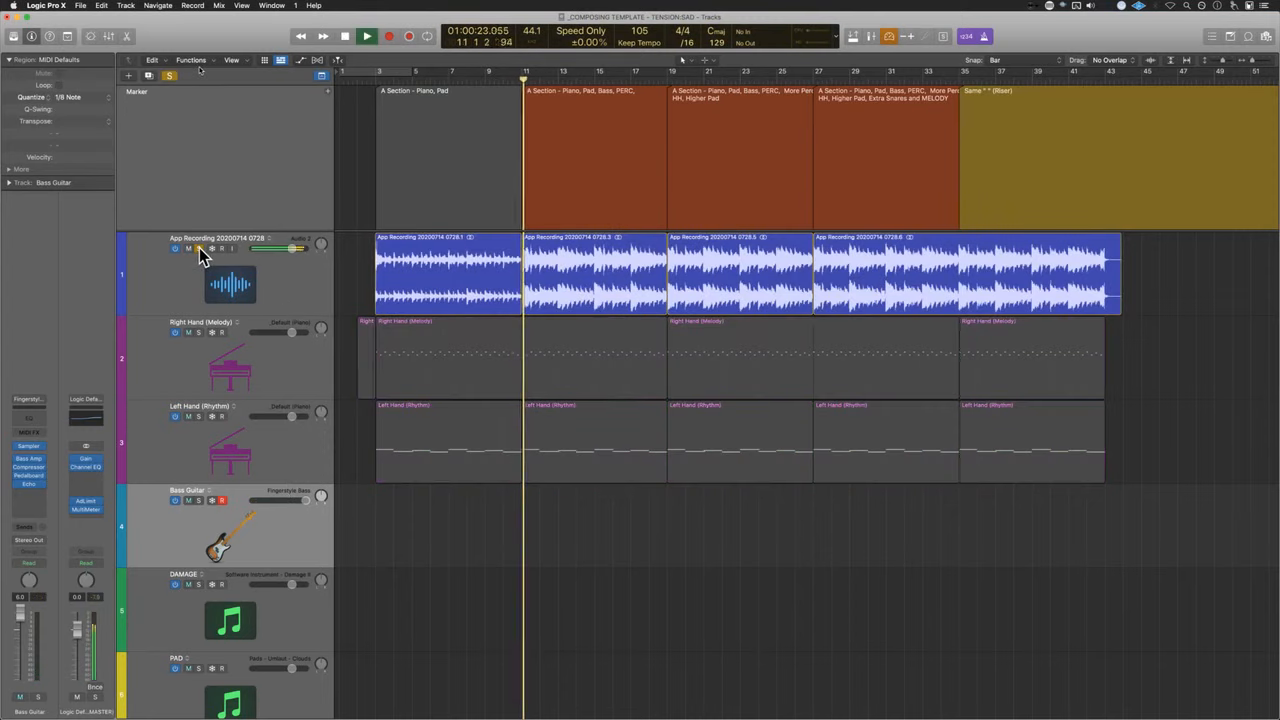
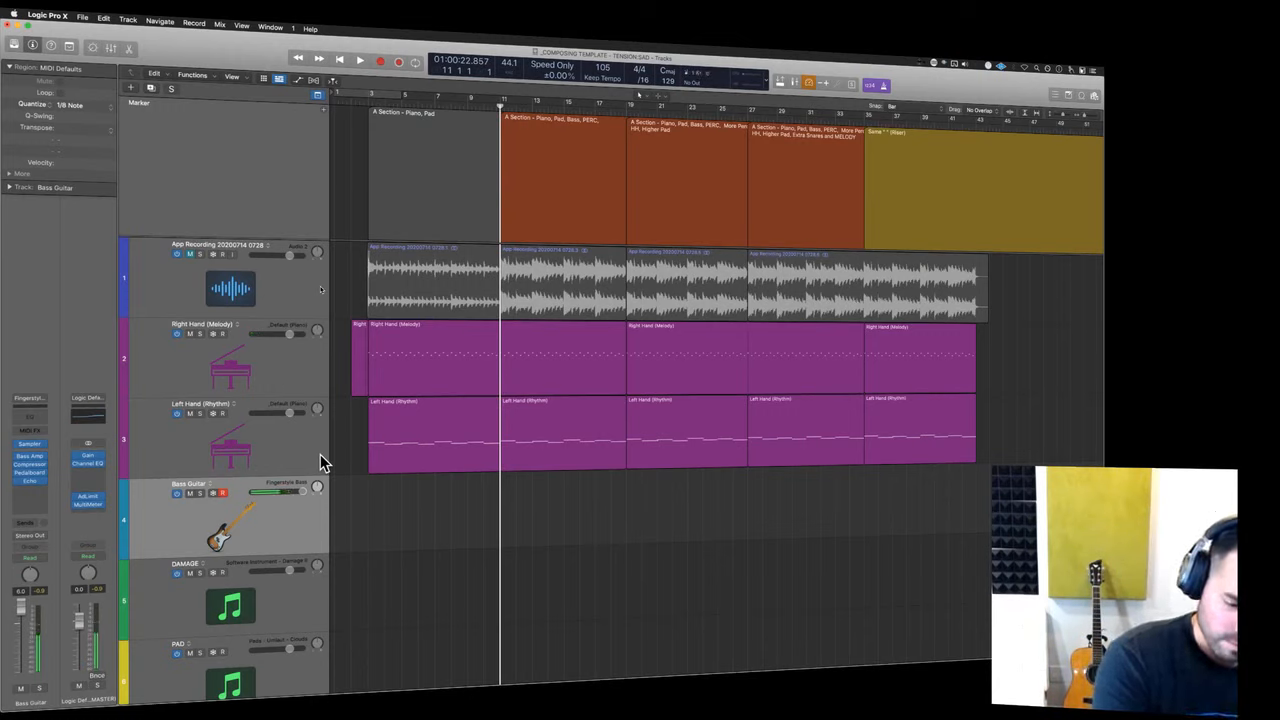
key("r")
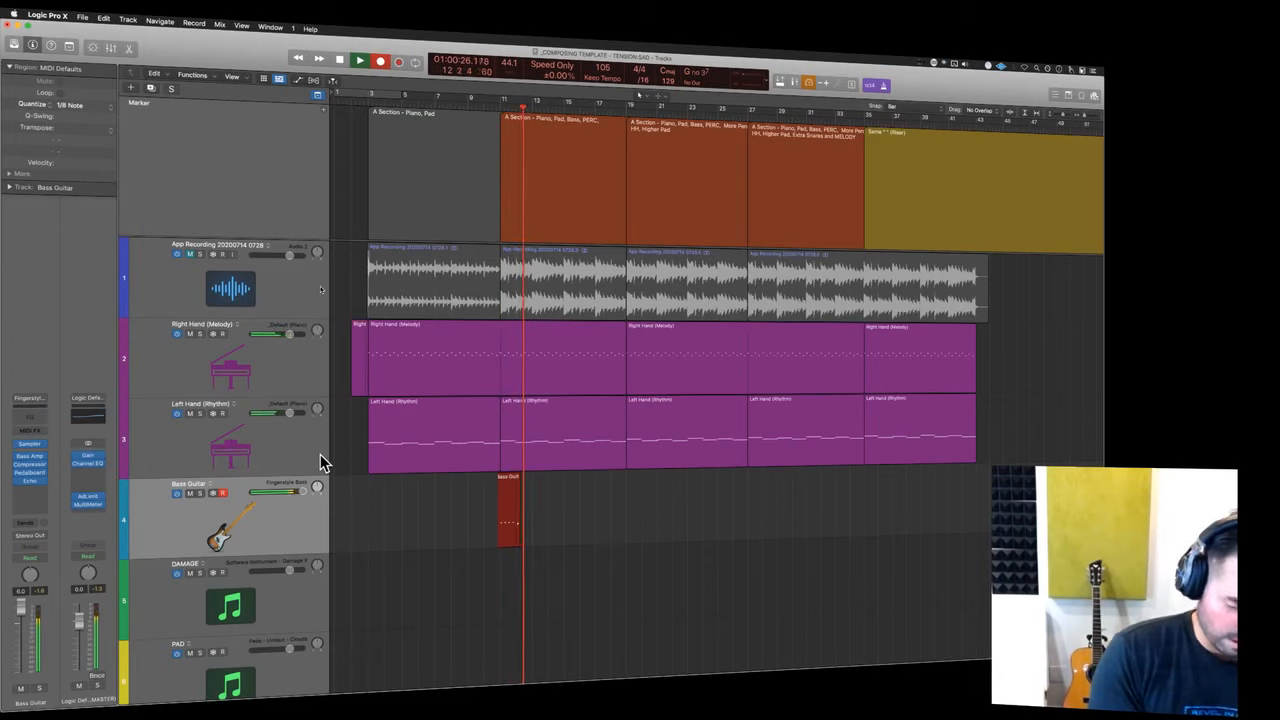
key("space")
key("super+period")
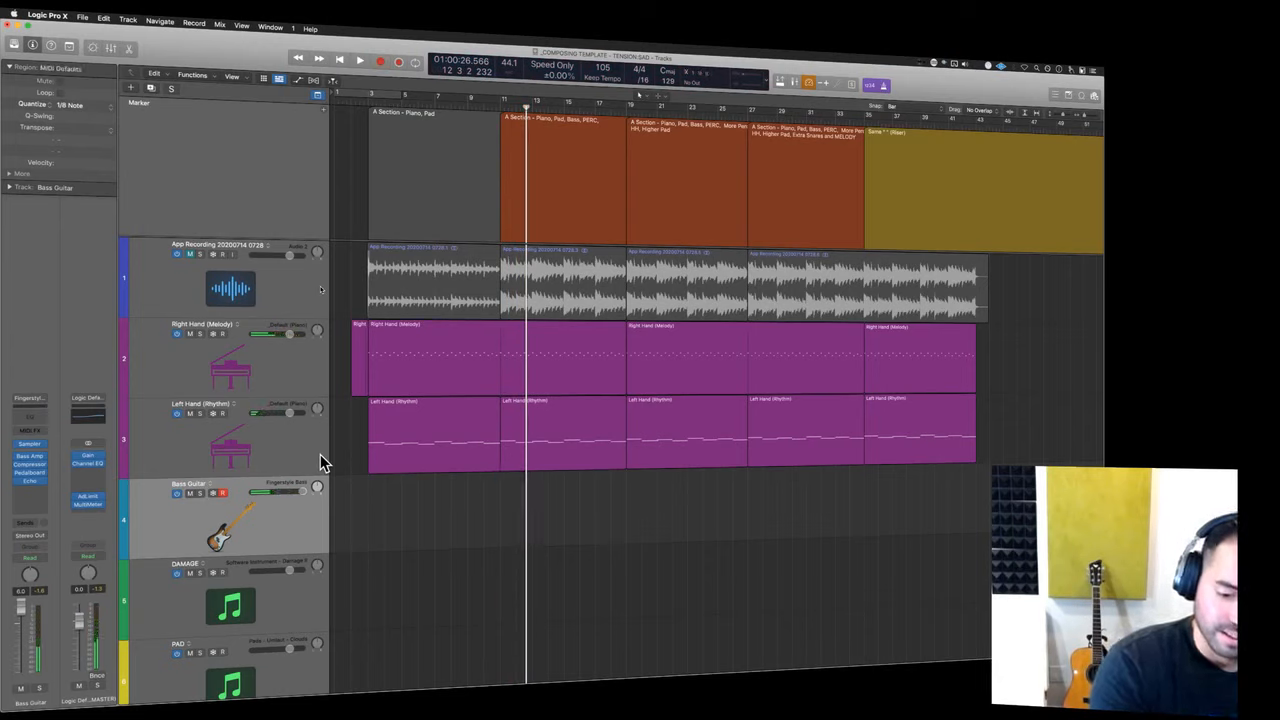
- Record a Bass Guitar take from bar 11 through bar 26
key("r")
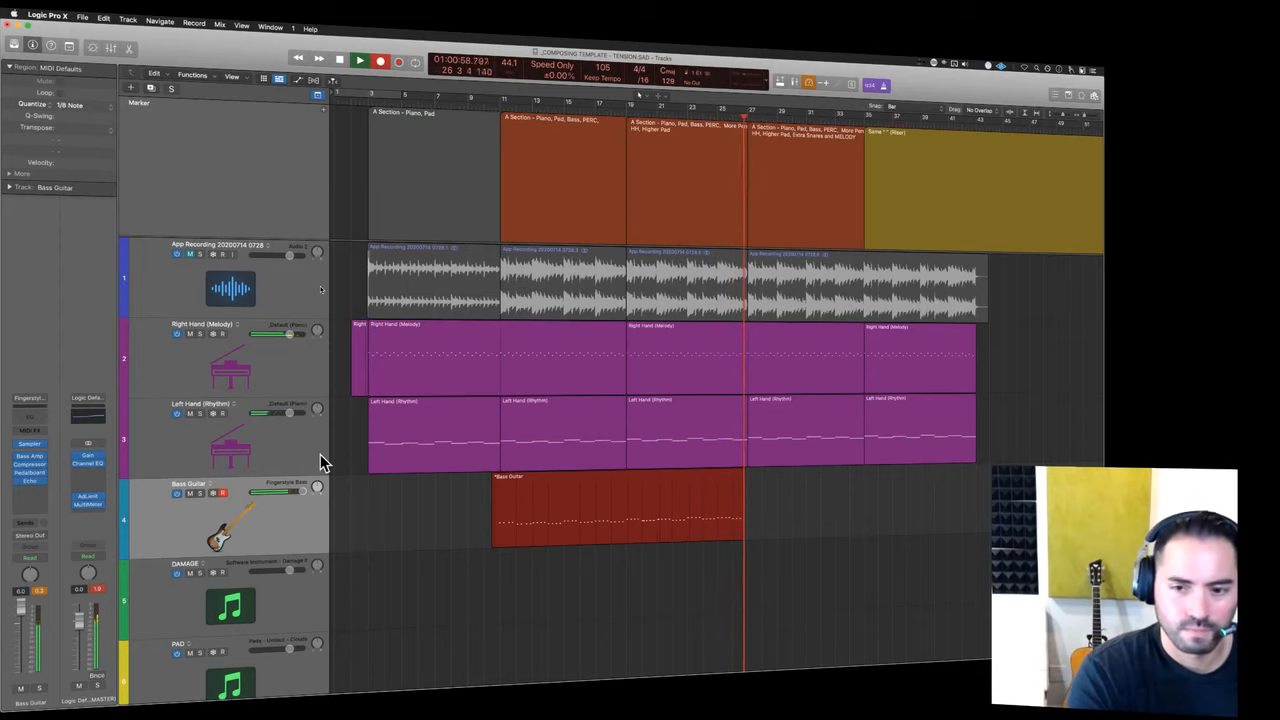
key("space")
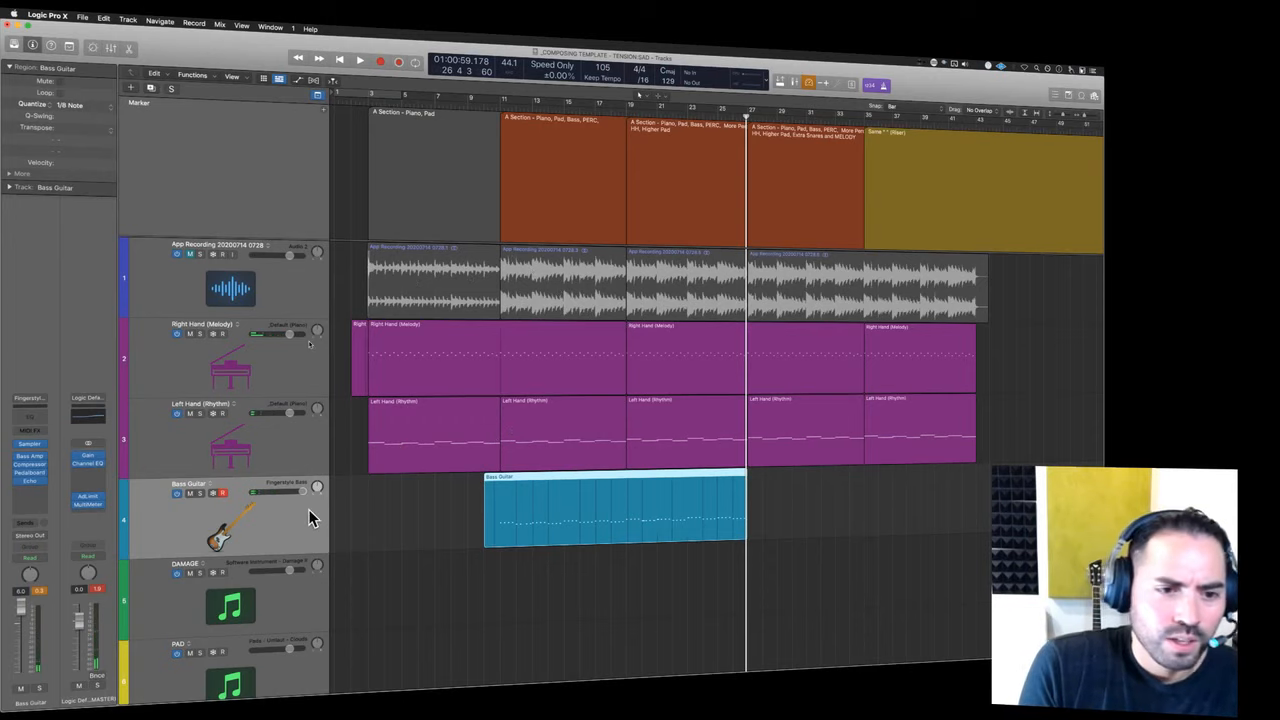
- Check the track header configuration for the Track Alternatives option, leaving it enabled
right_click(222, 489)
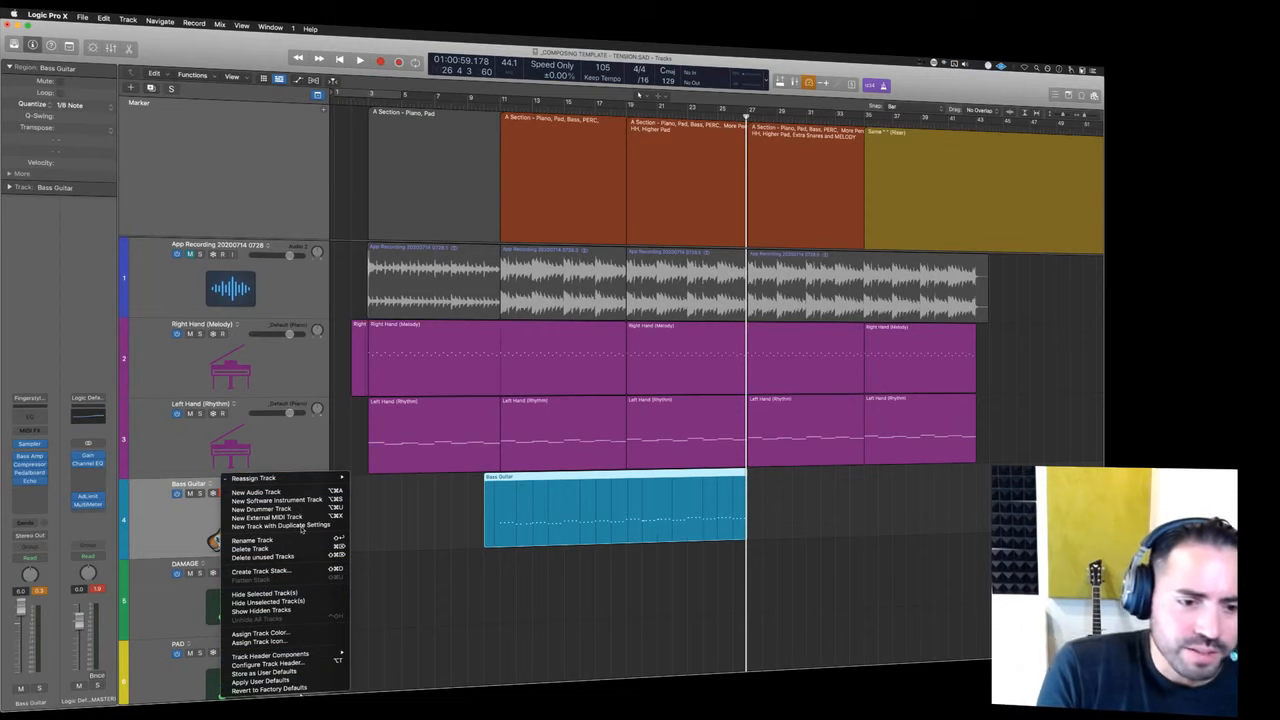
left_click(305, 663)
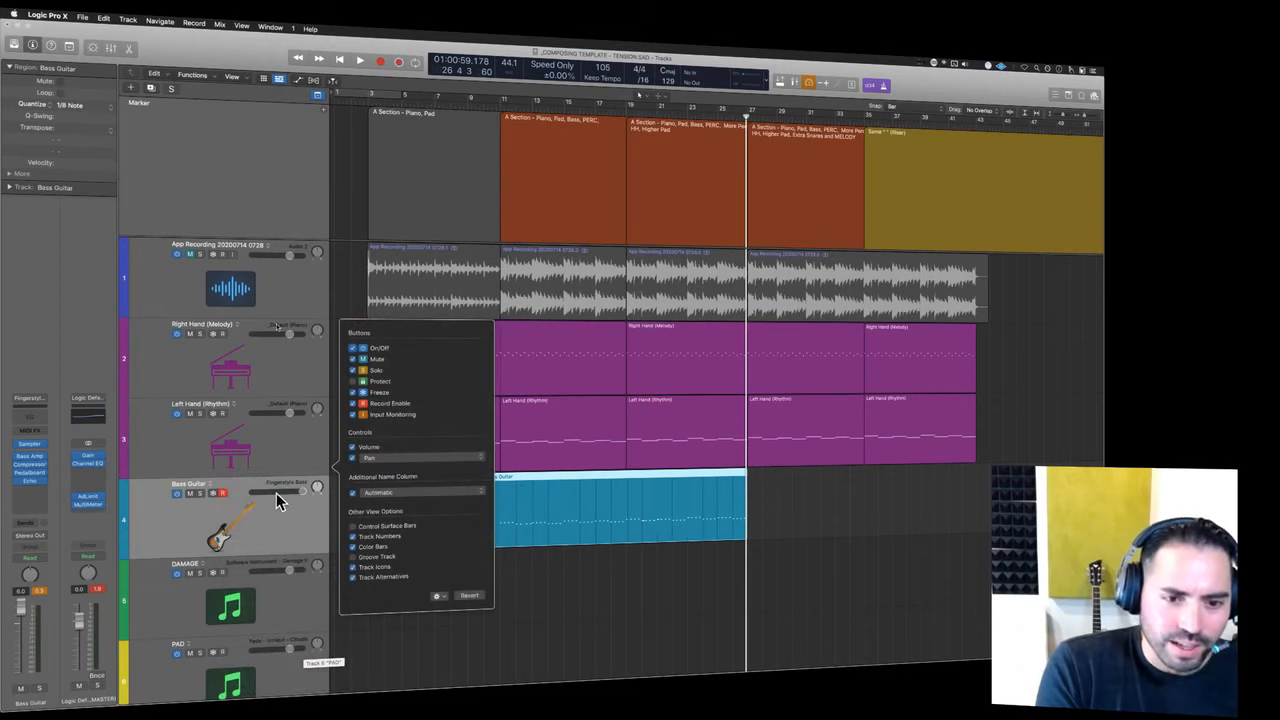
left_click(372, 578)
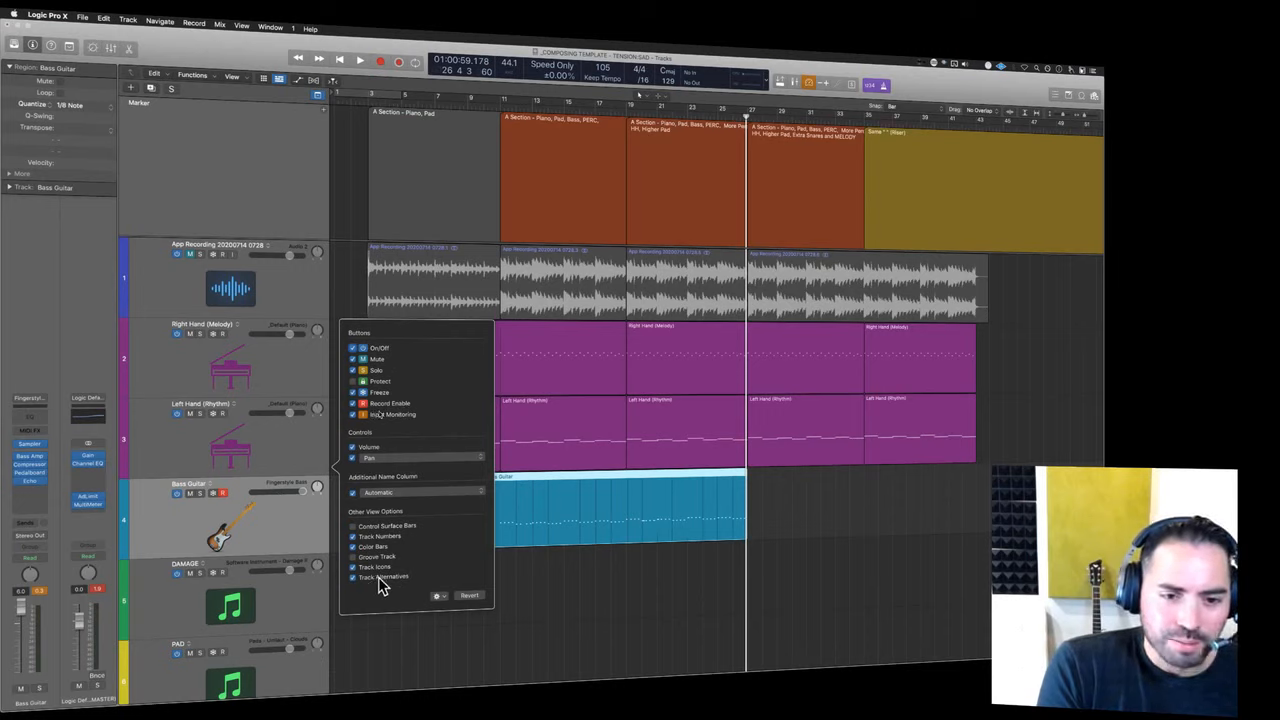
left_click(262, 524)
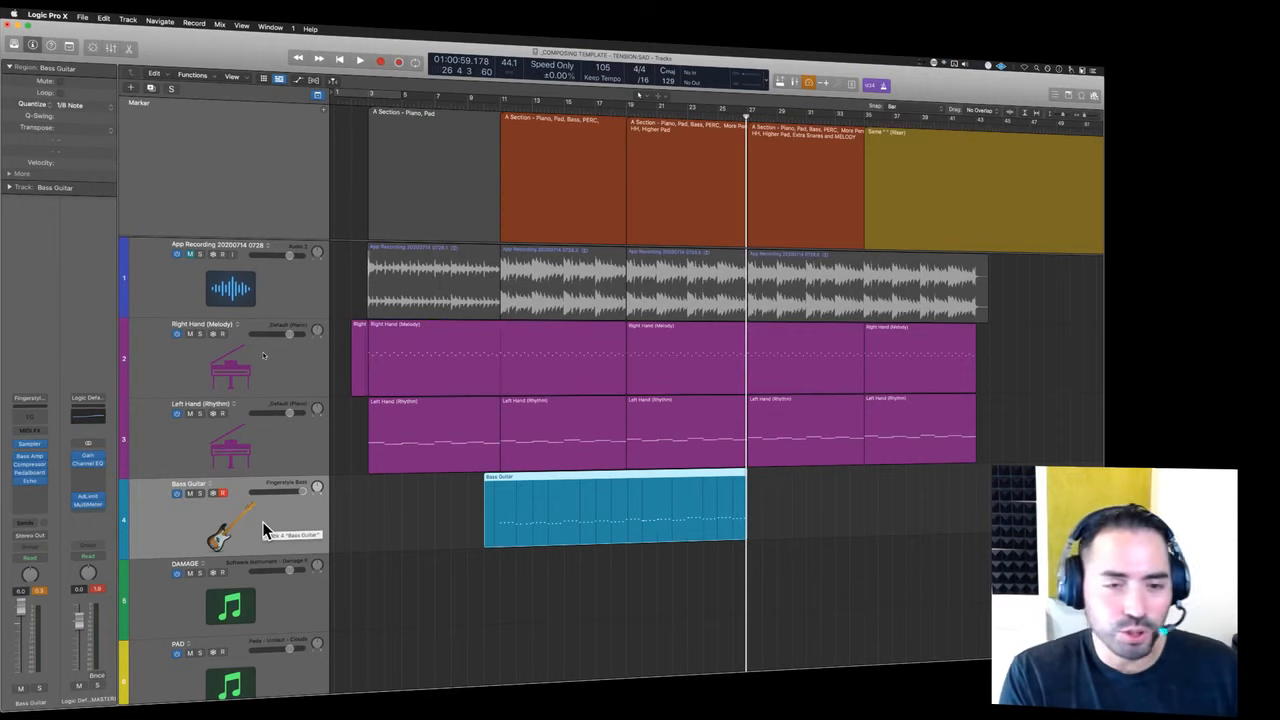
- Duplicate the Bass Guitar track's current alternative and check the list of alternatives
right_click(211, 487)
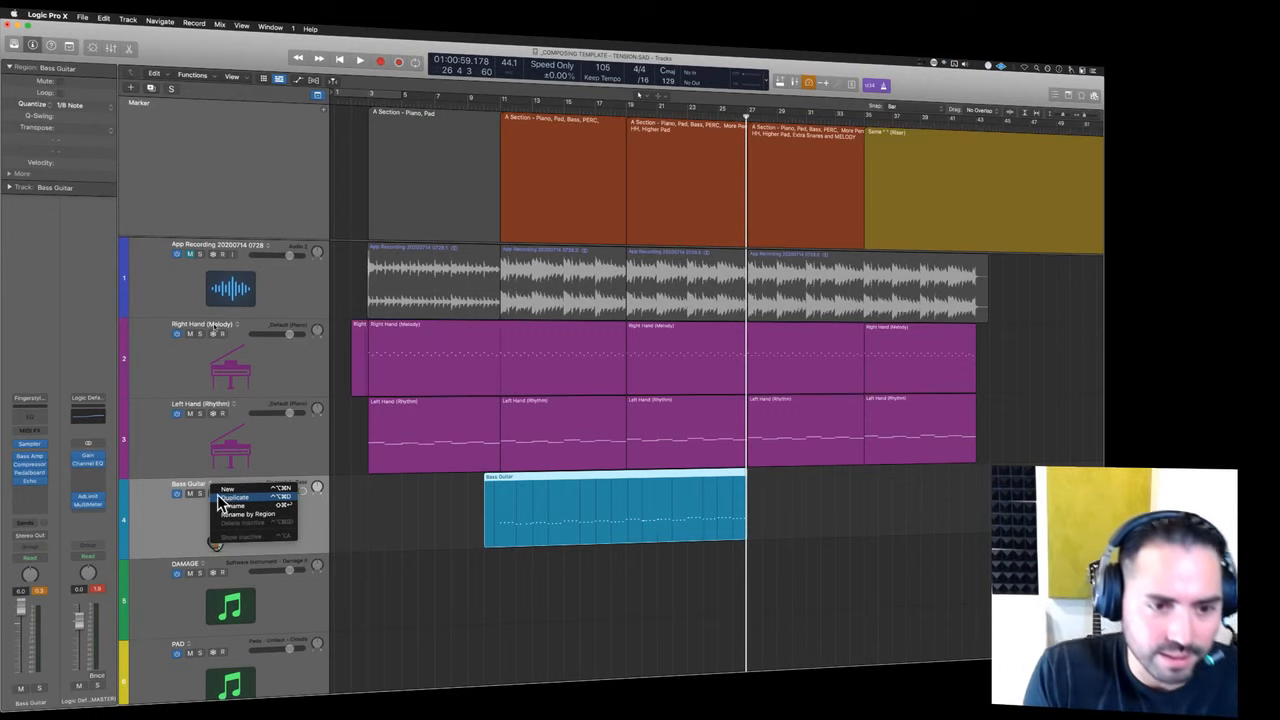
left_click(182, 487)
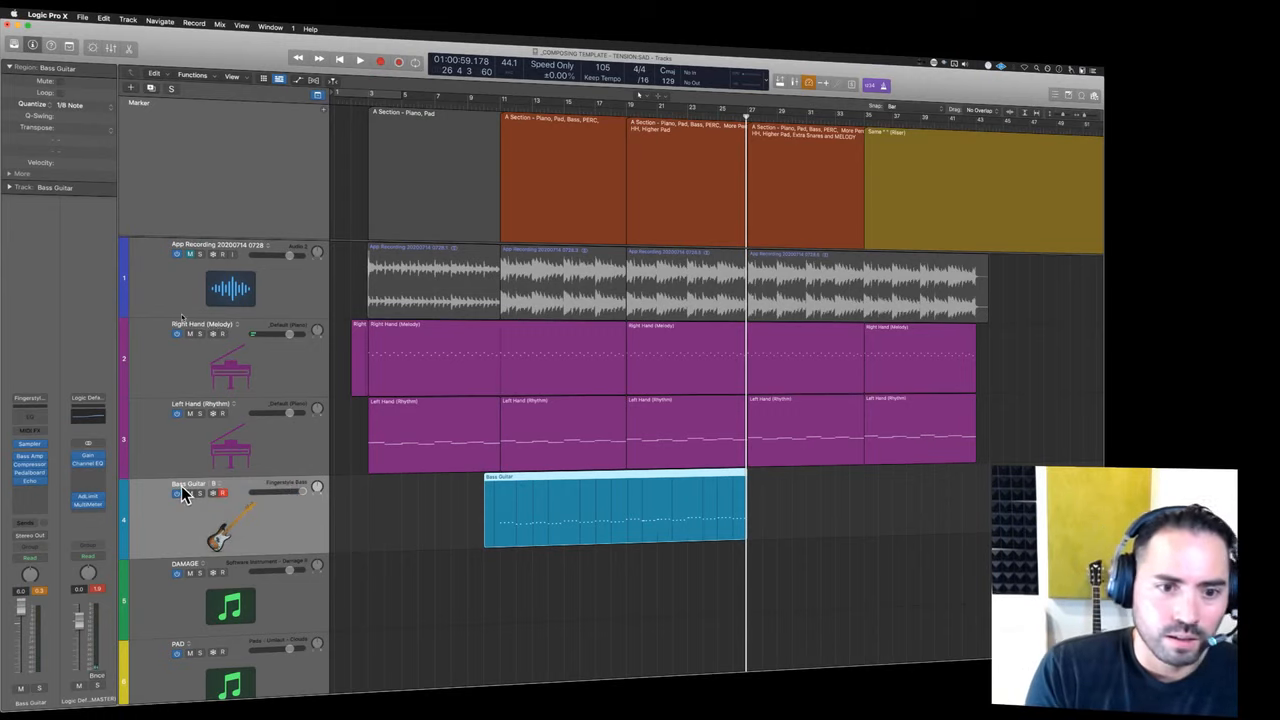
right_click(218, 488)
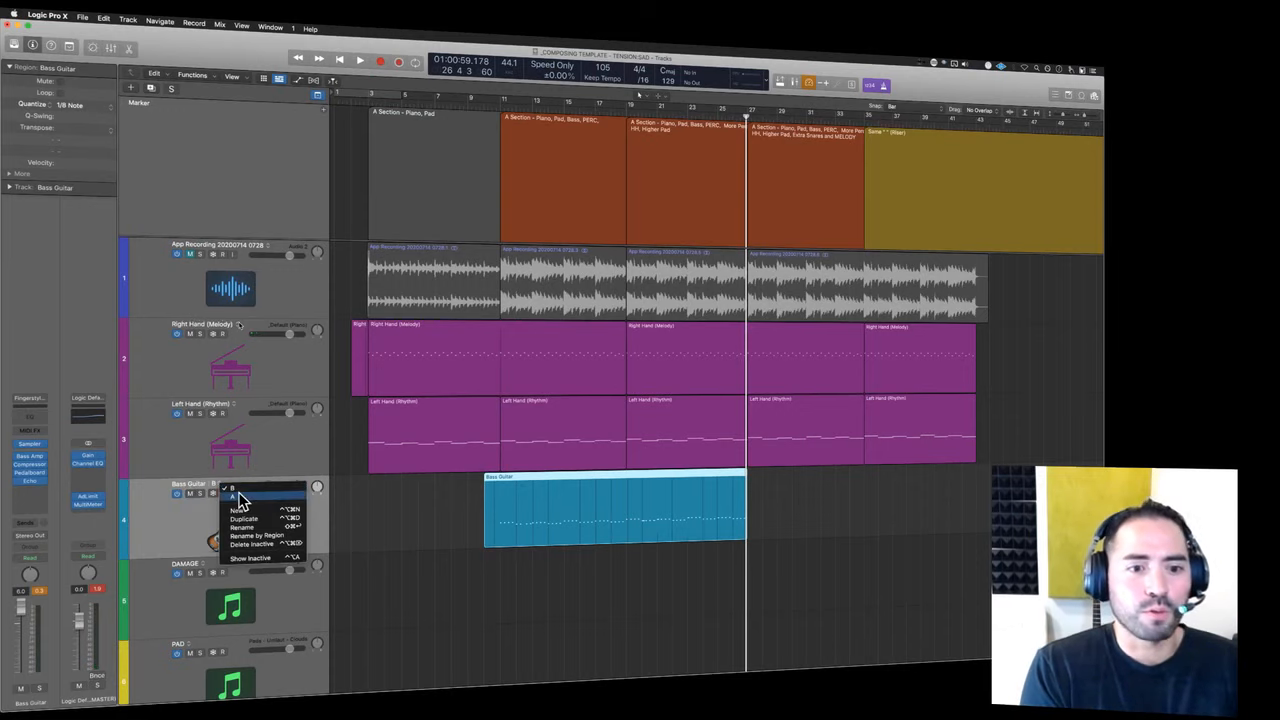
left_click(387, 486)
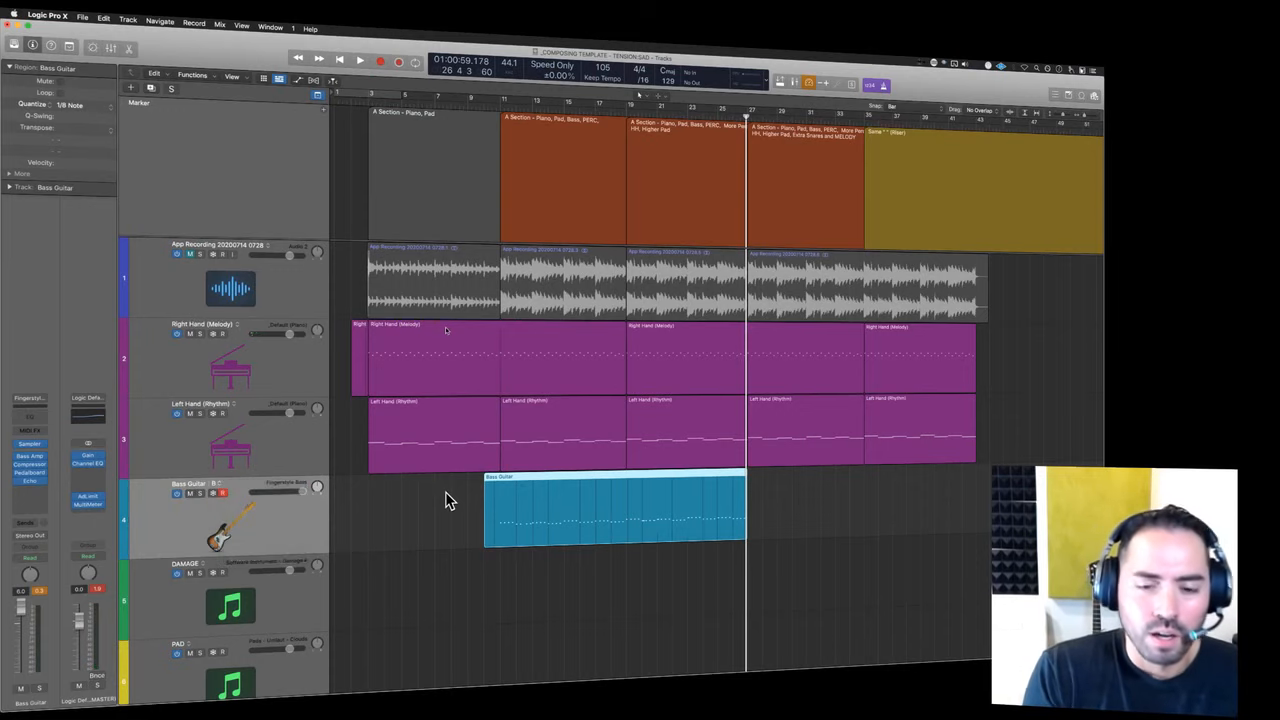
- Divide the recorded Bass Guitar region at bars 11 and 19, and delete the part before bar 11
left_click_drag(620, 486, 563, 518)
left_click(718, 496)
left_click(556, 522)
key("Delete")
left_click(551, 583, "ctrl+alt")
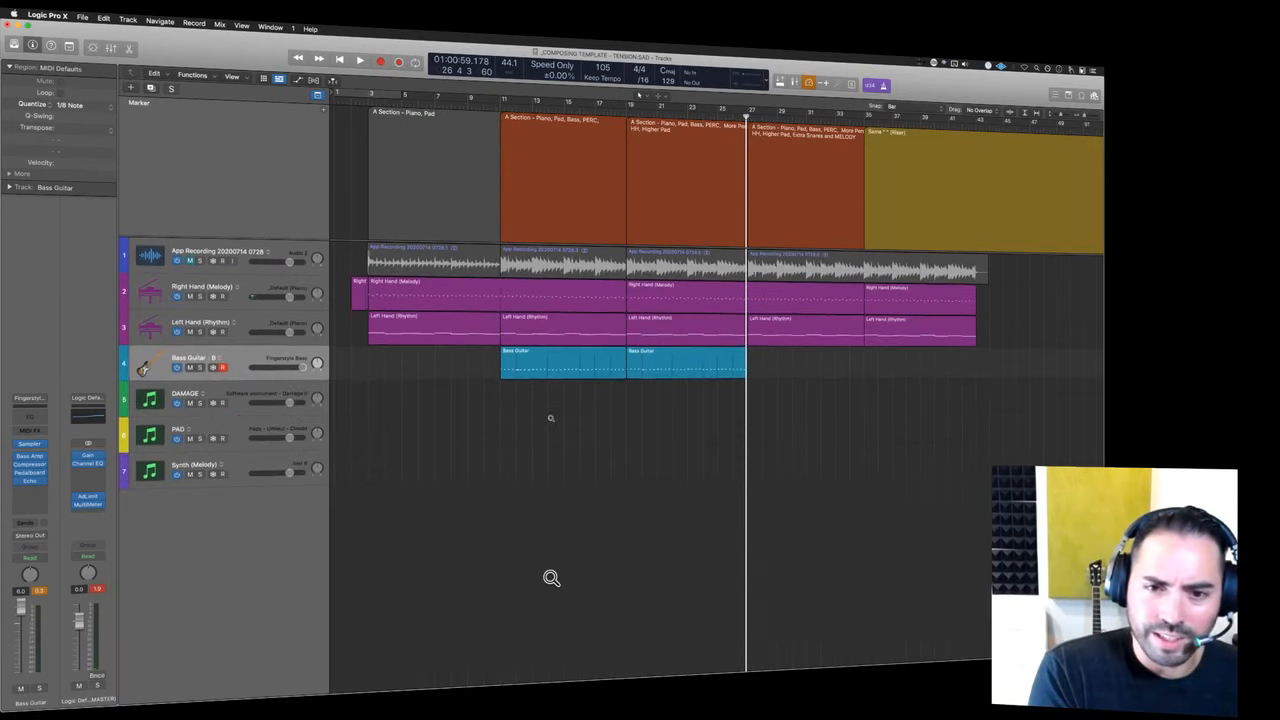
- Play the arrangement from bar 11 and examine the two Bass Guitar regions up close
left_click(551, 578, "ctrl+alt")
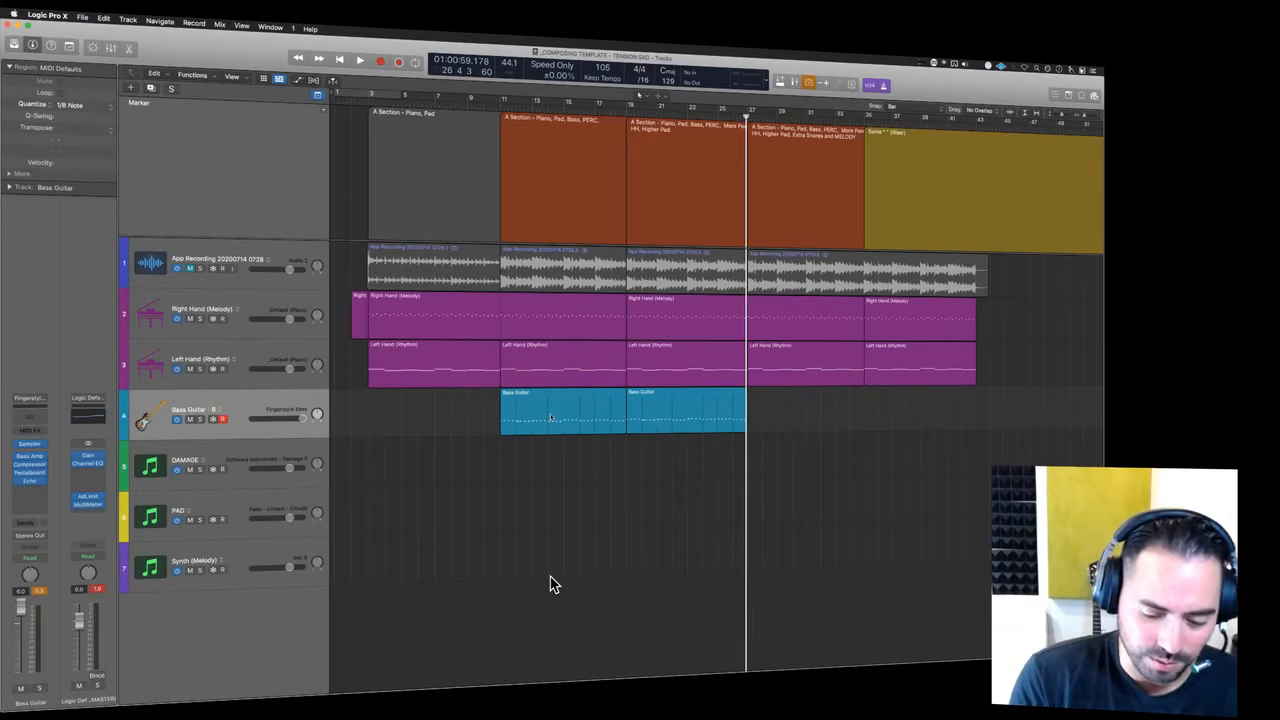
key("shift+comma")
key("shift+comma")
key("period")
key("space")
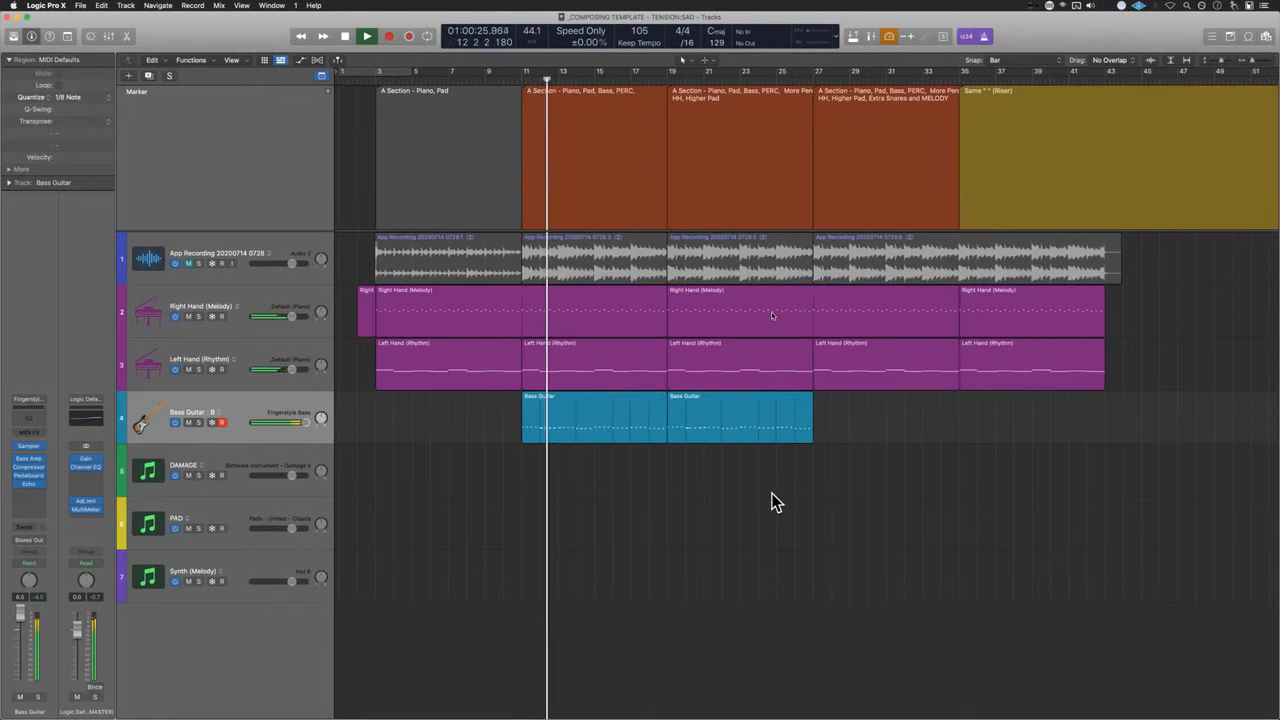
left_click_drag(754, 481, 608, 425)
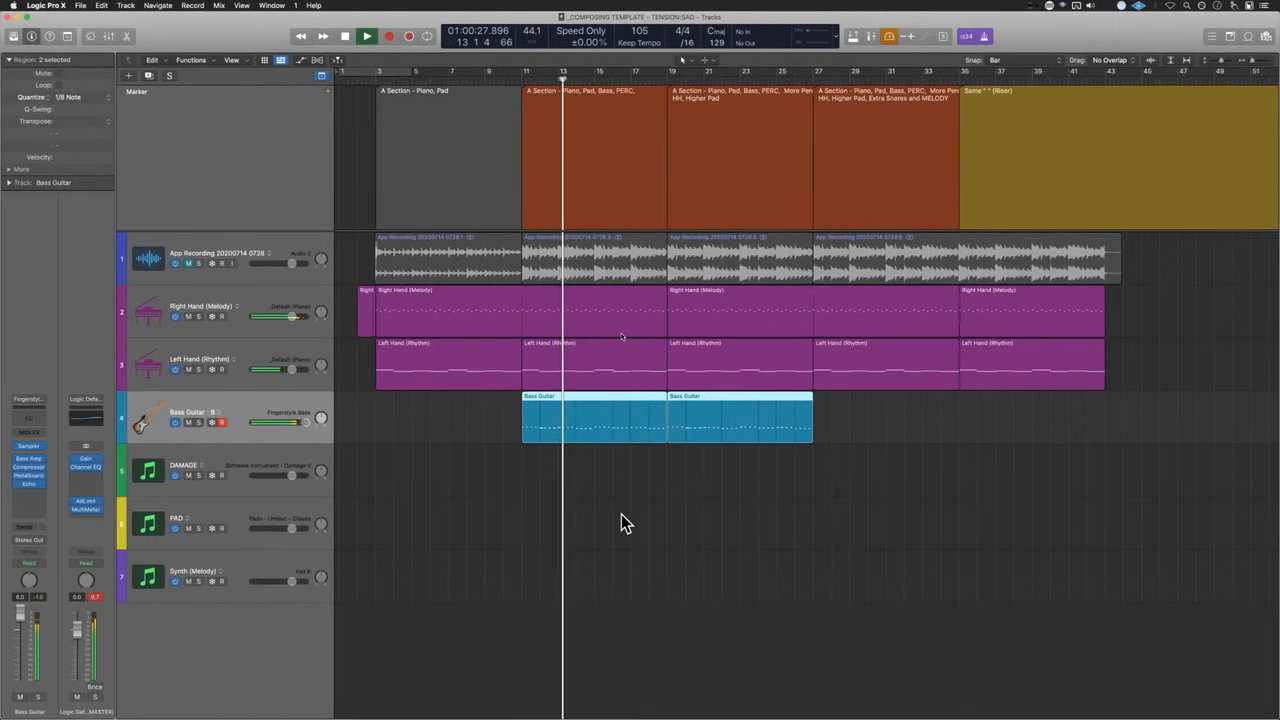
key("super+Right")
key("super+Right")
key("super+Right")
key("super+Right")
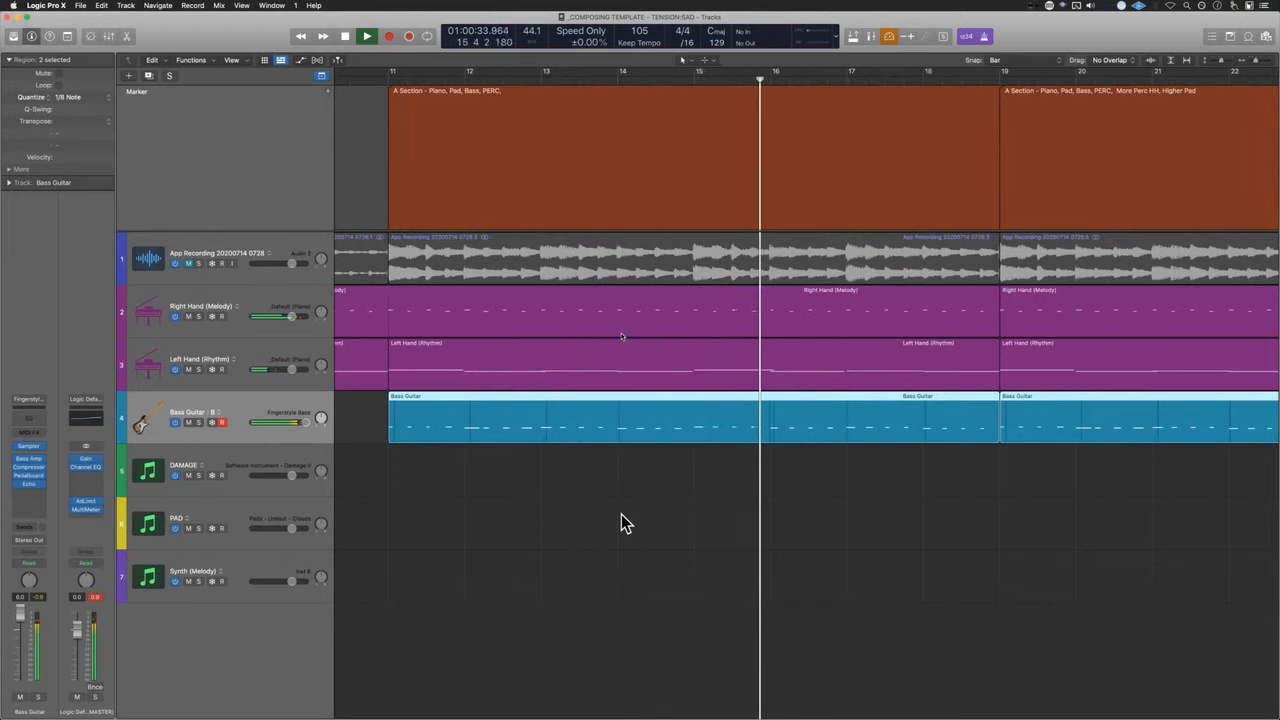
- Split the first Bass Guitar region at bar 15 and delete its pieces between bars 11 and 19
left_click_drag(704, 418, 966, 423)
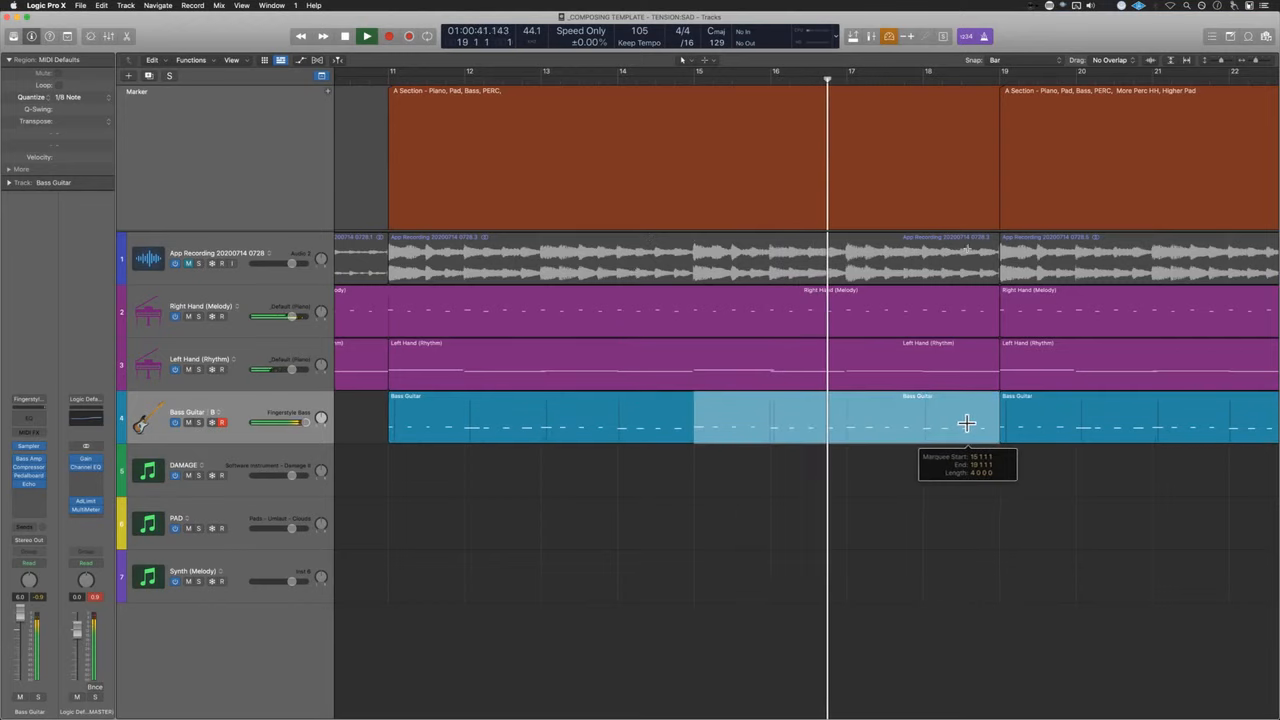
left_click_drag(871, 437, 558, 437)
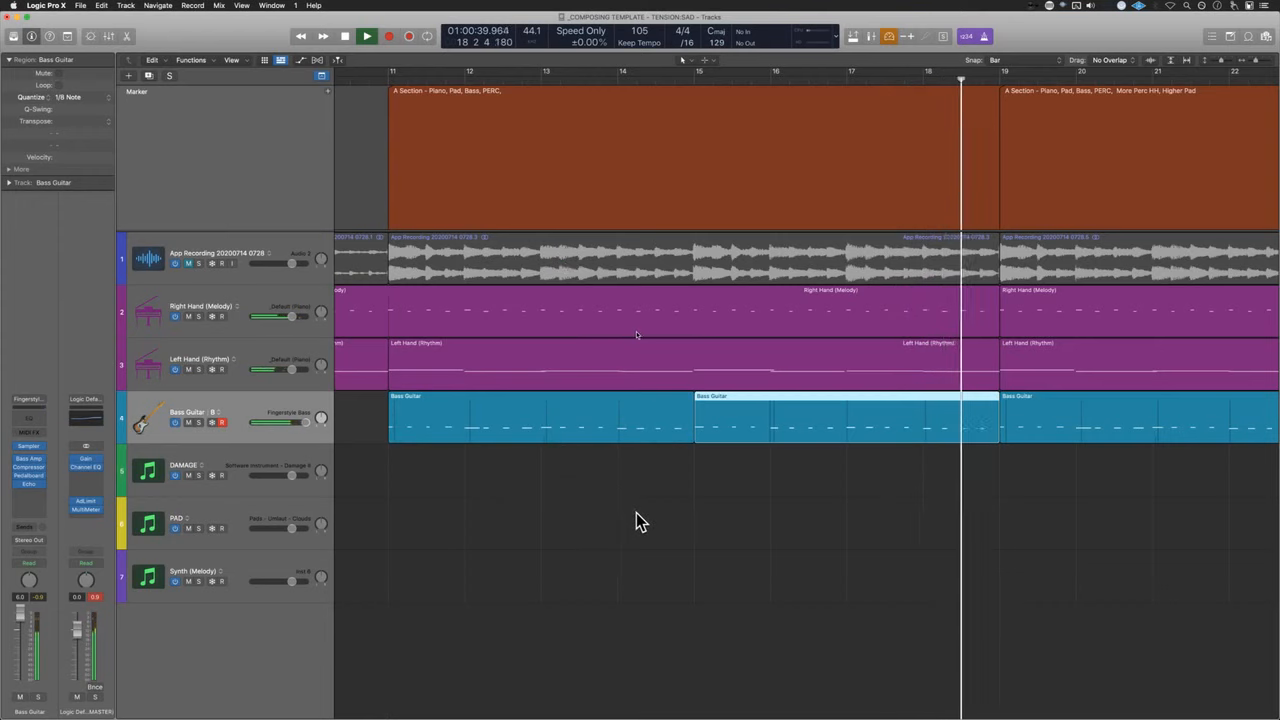
scroll(636, 512, "down", 10)
scroll(607, 490, "up", 5)
left_click_drag(570, 482, 429, 423)
key("Delete")
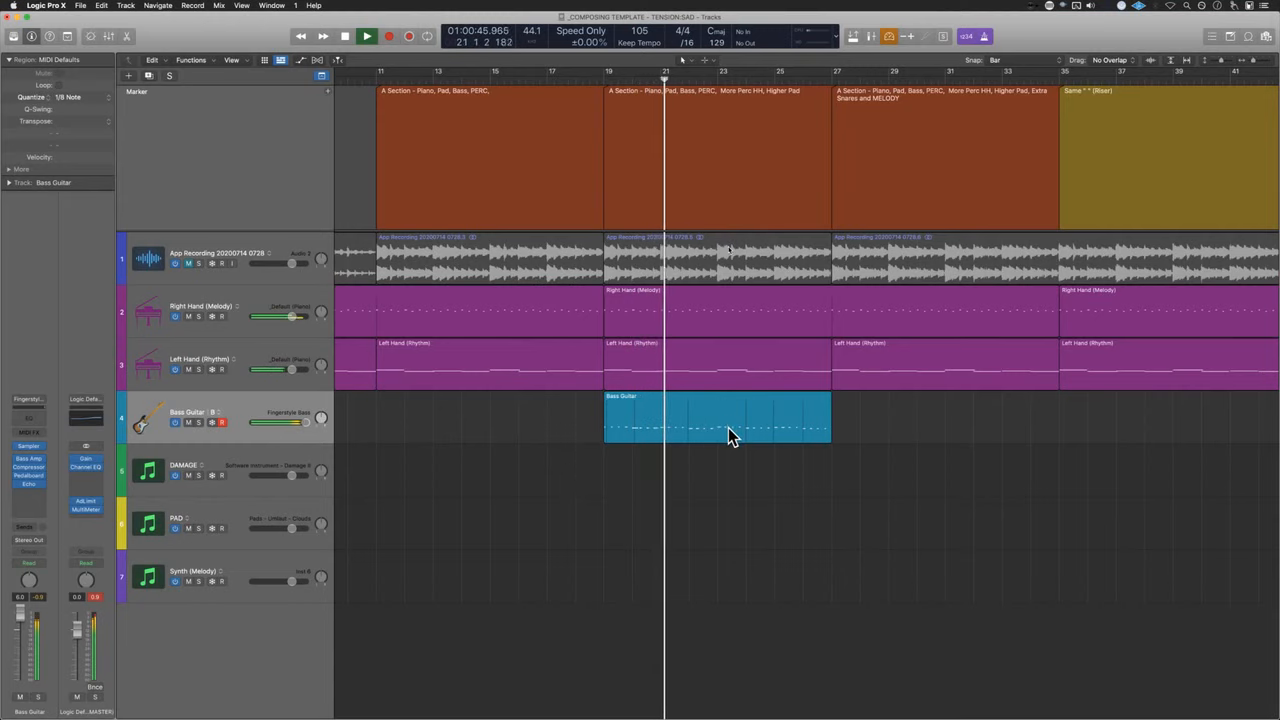
left_click_drag(728, 427, 504, 427)
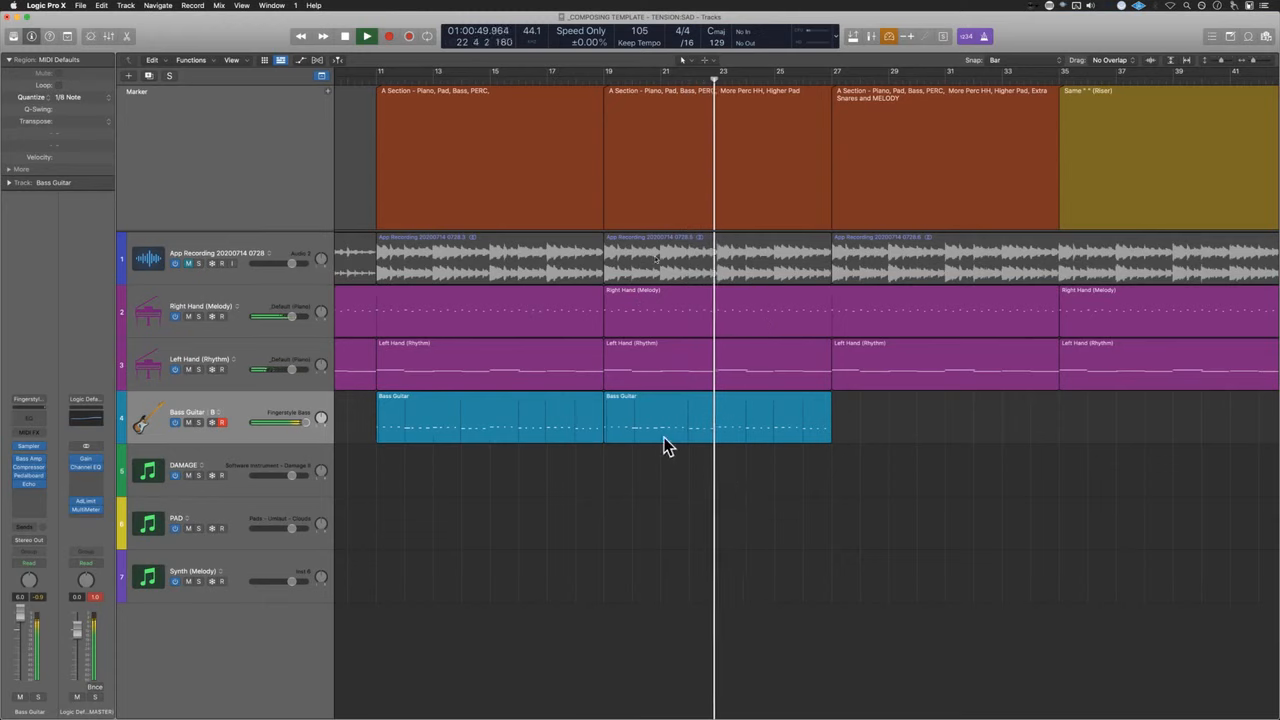
left_click(556, 435)
key("space")
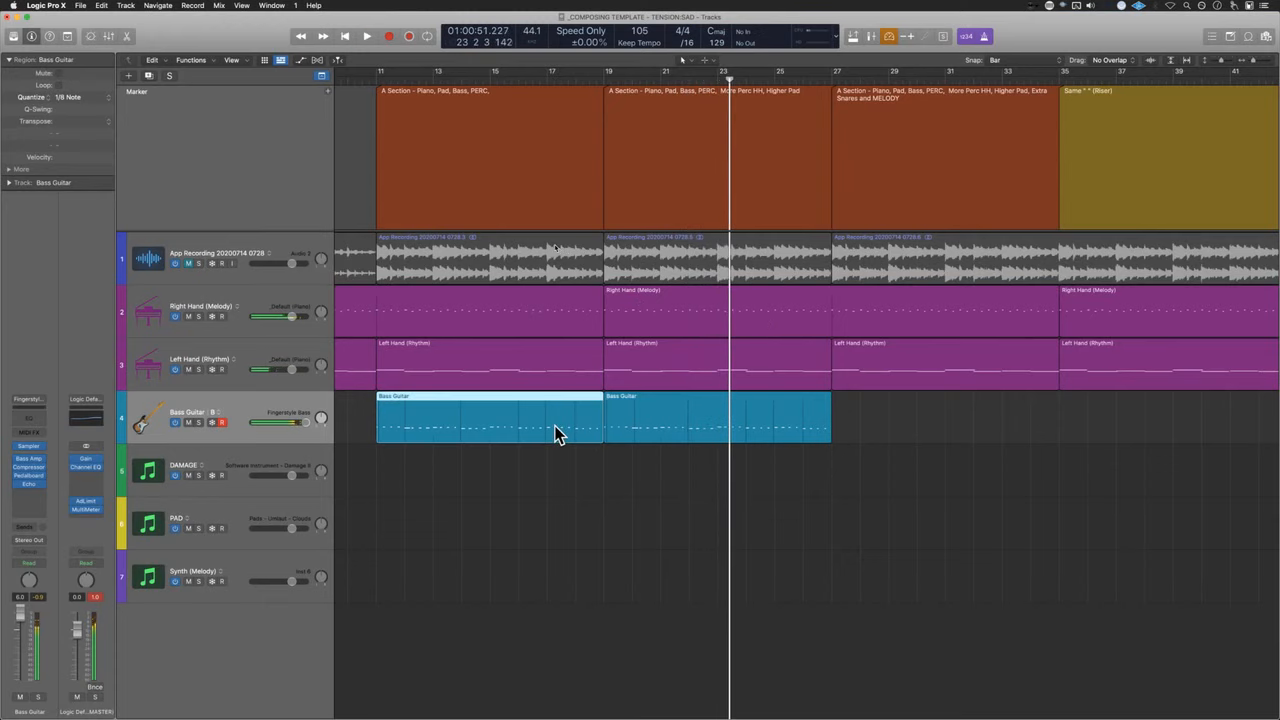
key("Delete")
- Give all notes of the Bass Guitar region at bar 19 one equal velocity of about 82 in the Piano Roll
double_click(678, 431)
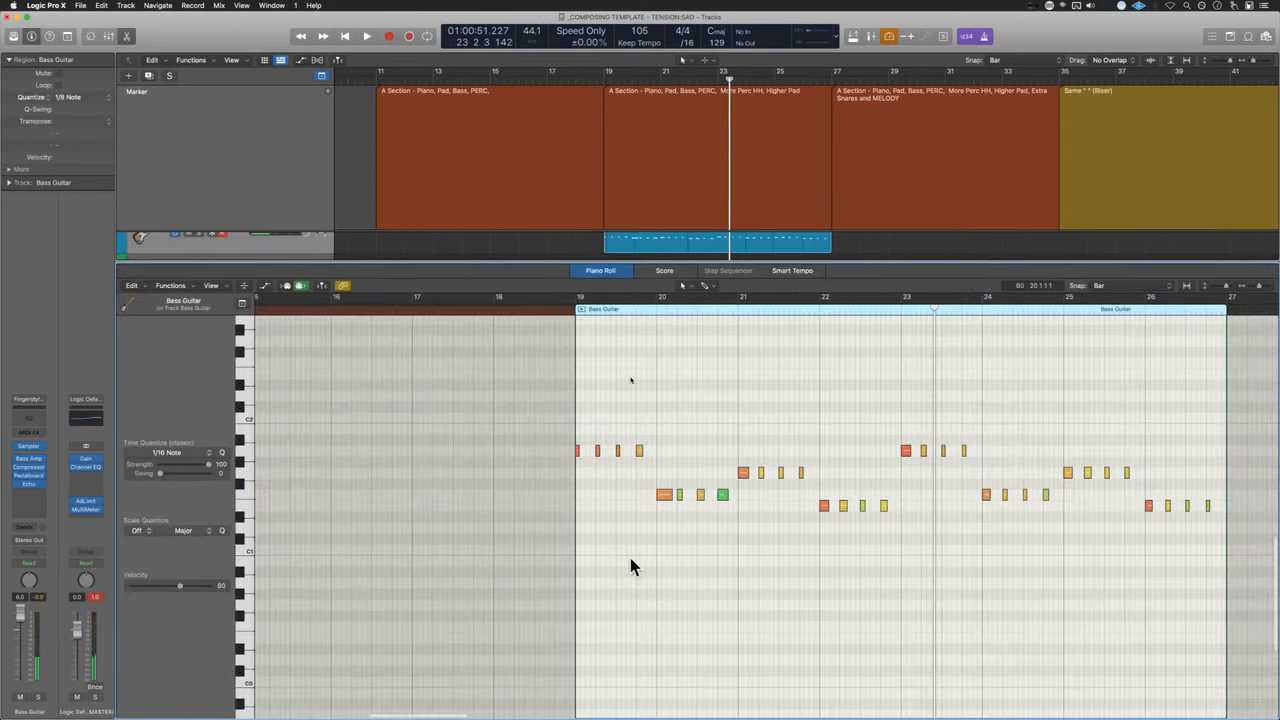
key("e")
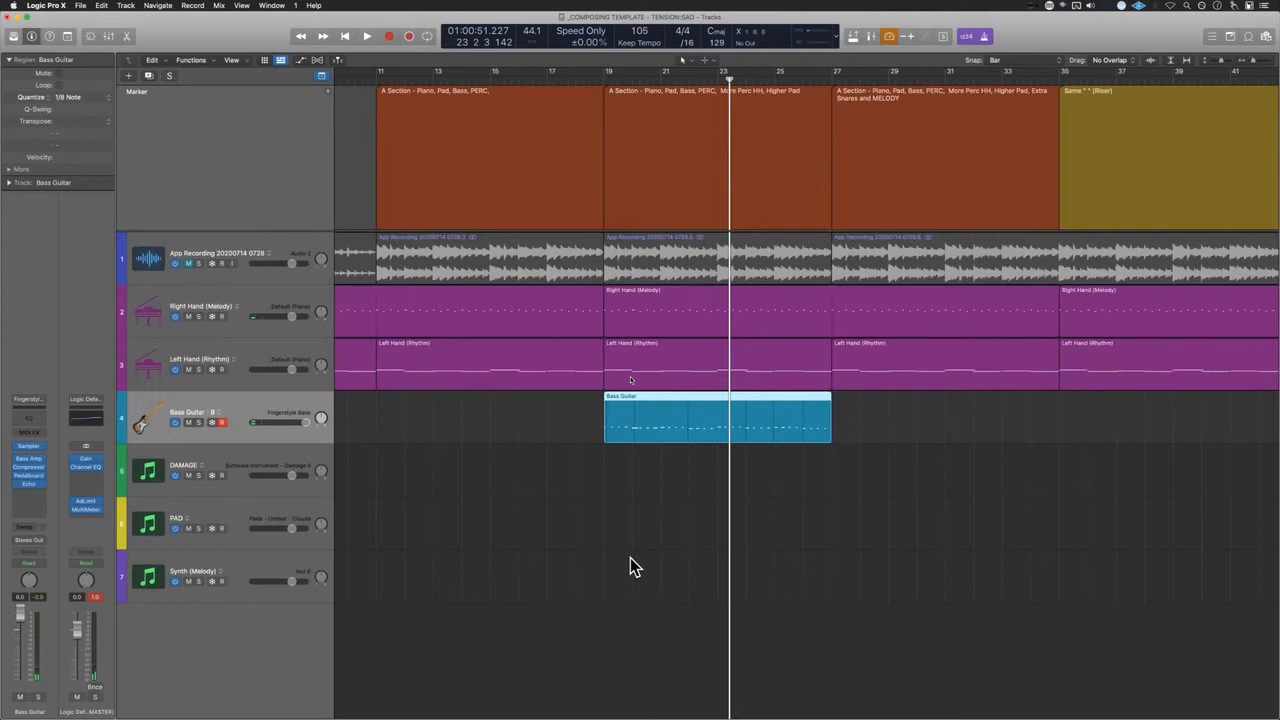
double_click(744, 419)
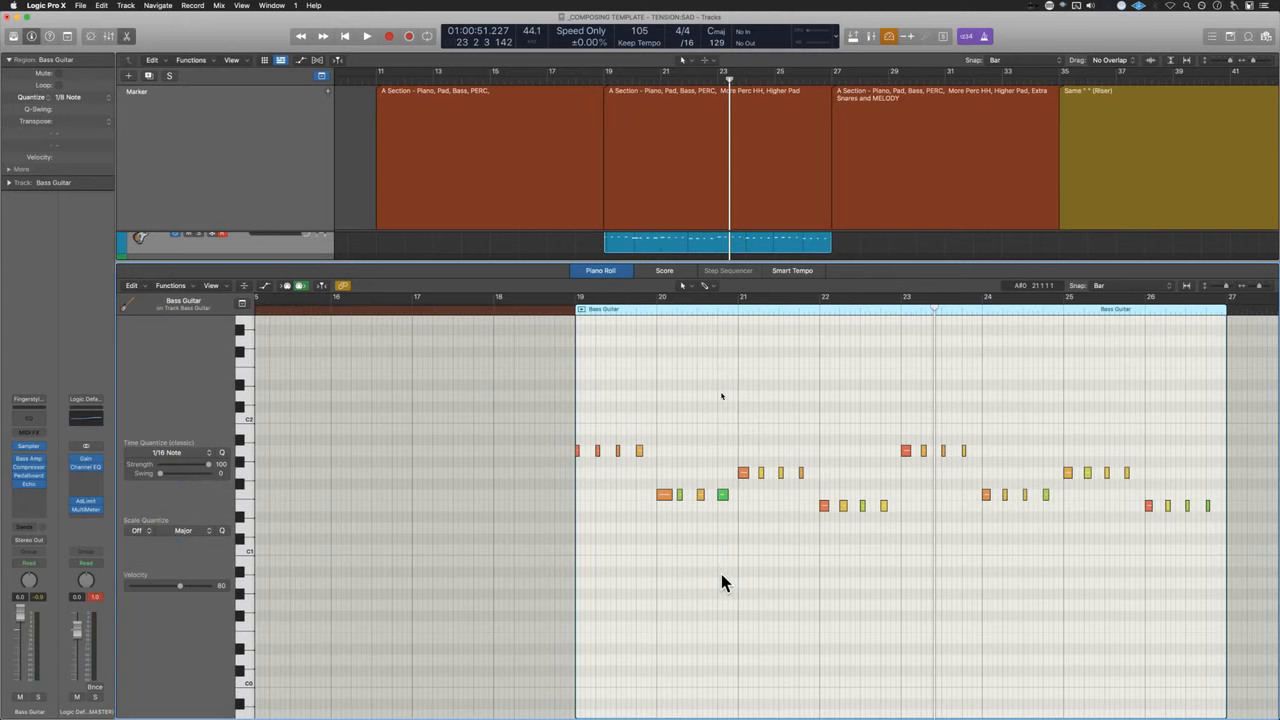
scroll(721, 574, "right", 3)
scroll(721, 574, "up", 4)
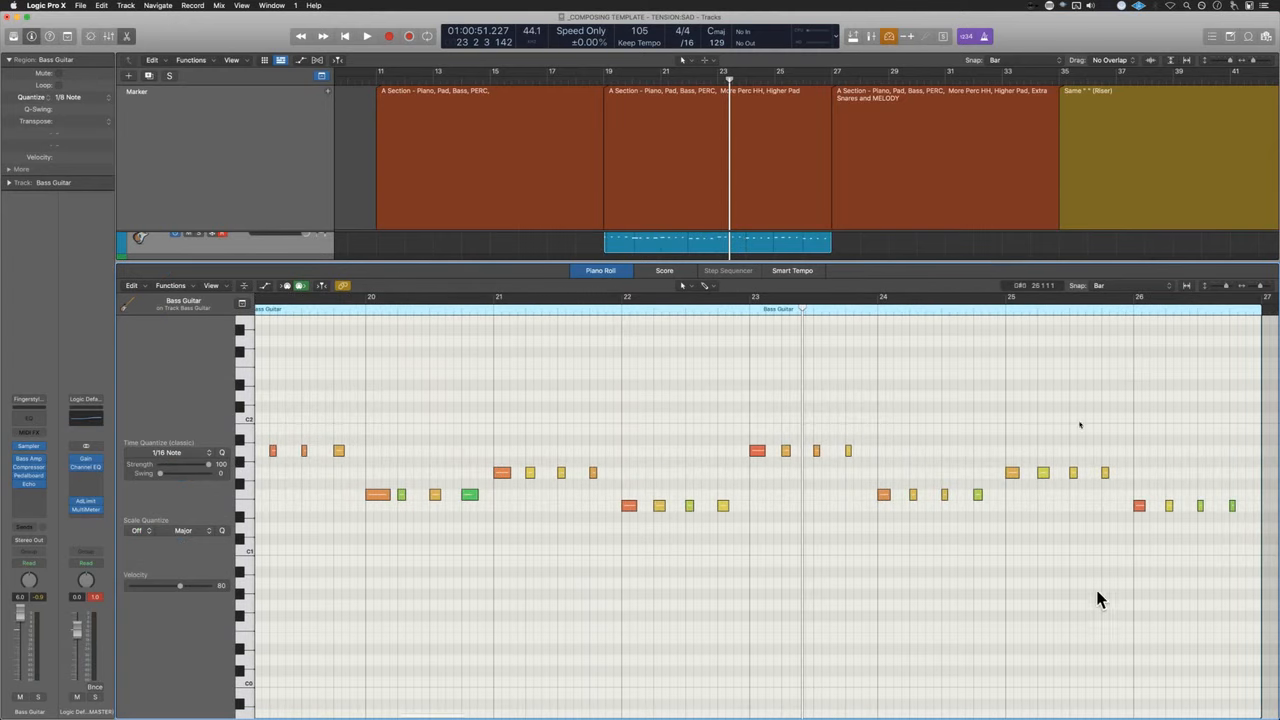
scroll(963, 627, "down", 1)
scroll(573, 559, "down", 2)
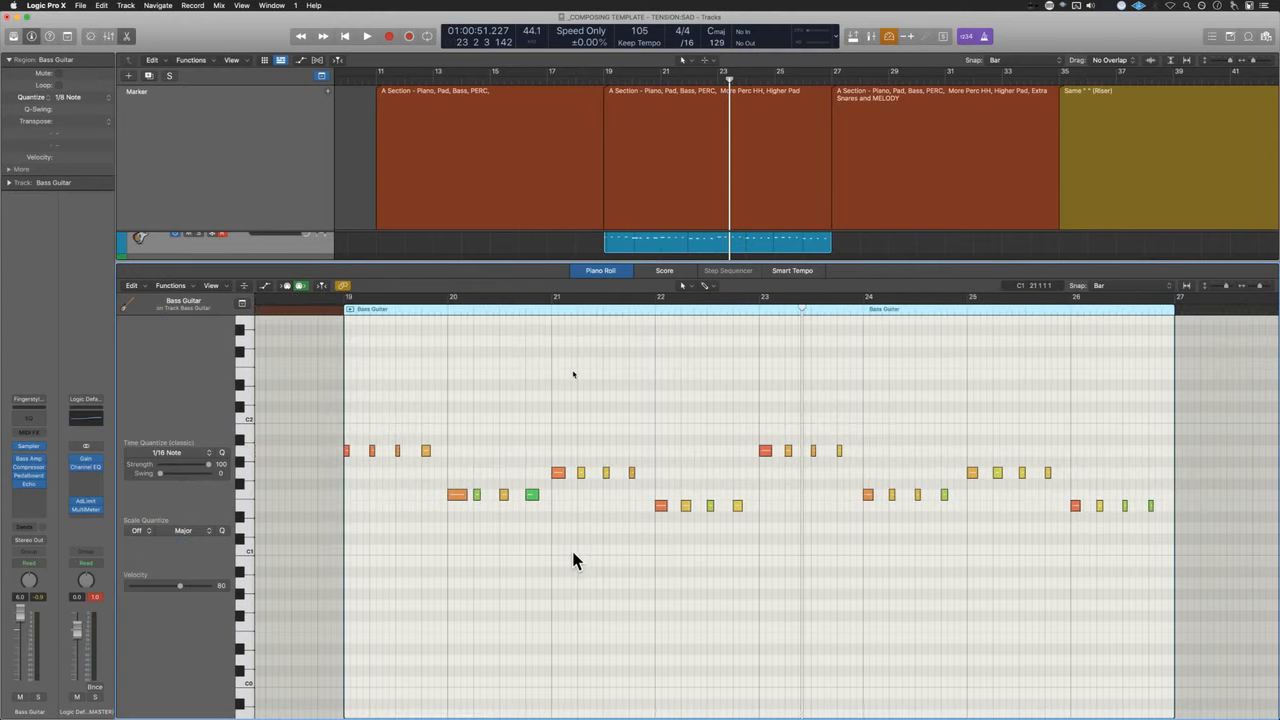
key("super+a")
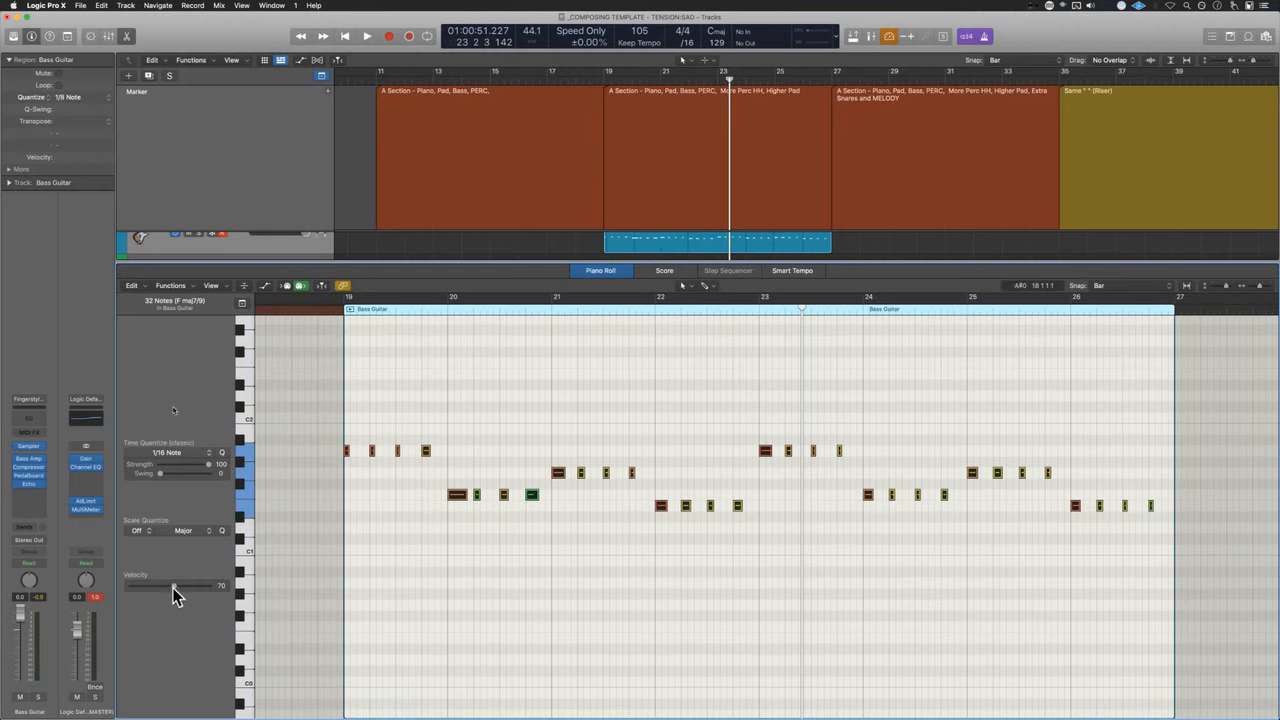
mouse_move(176, 595)
left_mouse_down()
mouse_move(228, 598)
mouse_move(190, 601)
left_mouse_up()
left_click(433, 597)
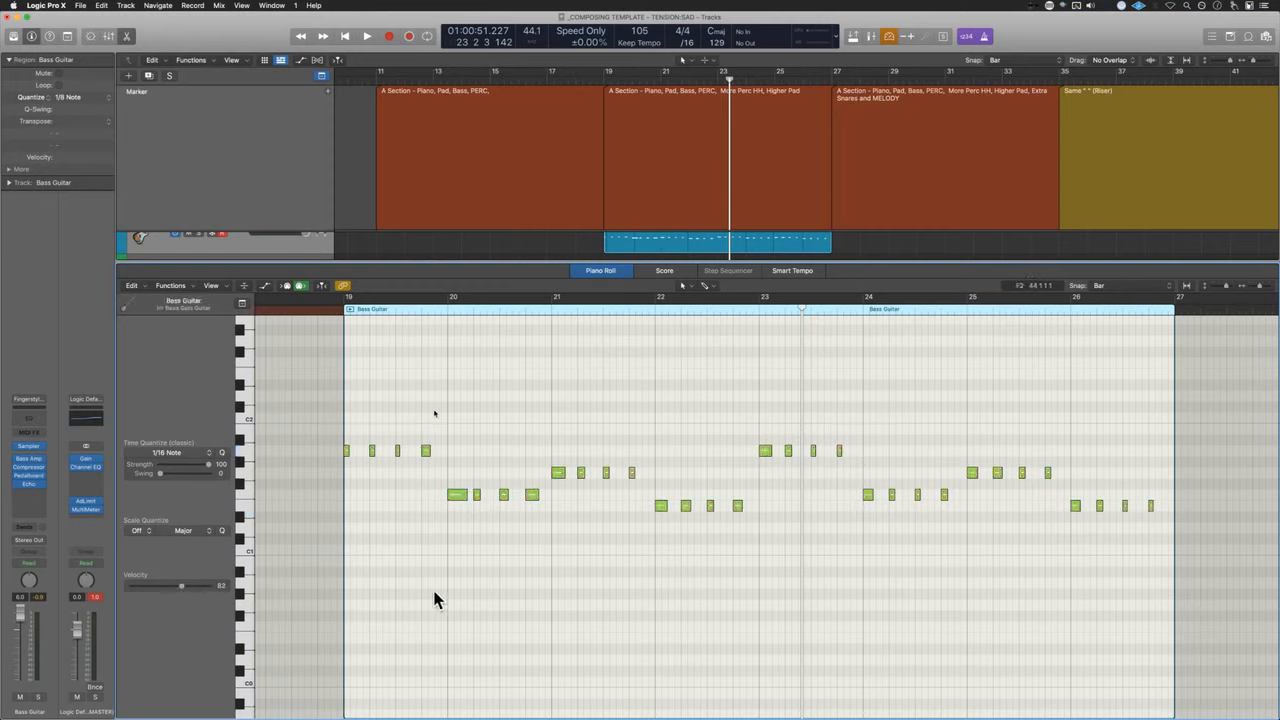
- Play the bass region from bar 19, raise all its notes' velocity to 89, and show the note velocity automation
key("shift+space")
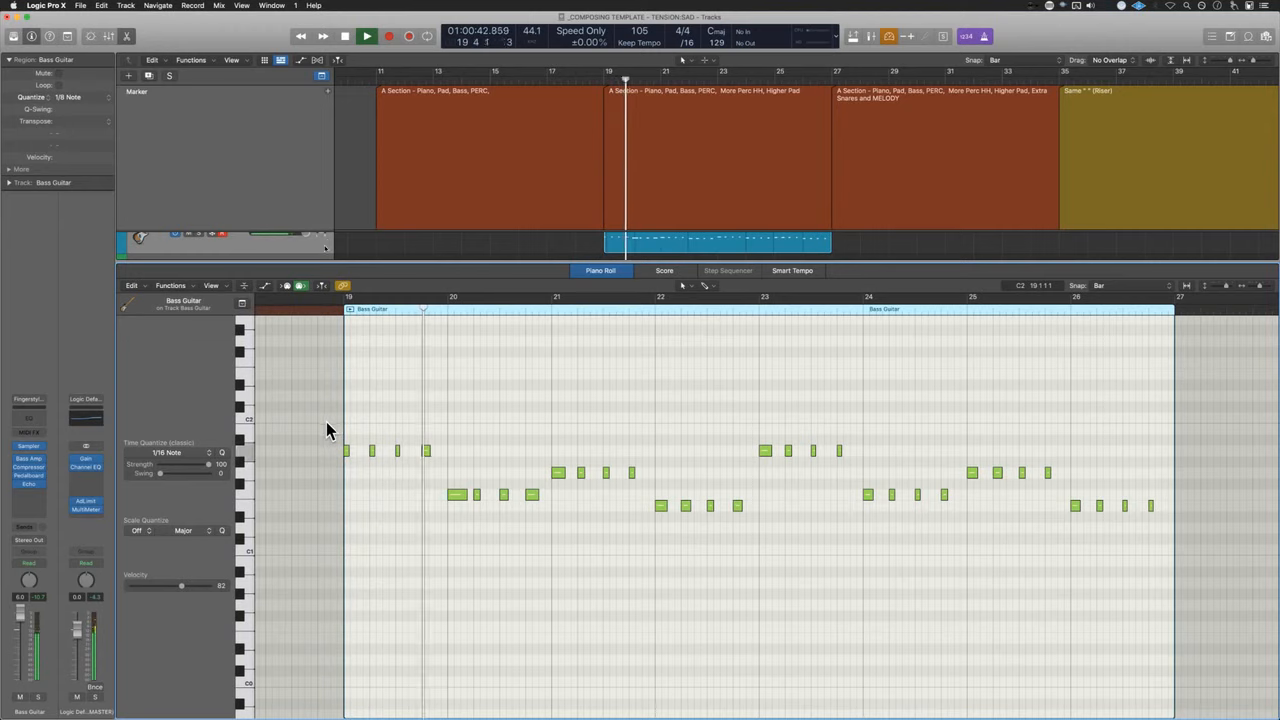
key("super+a")
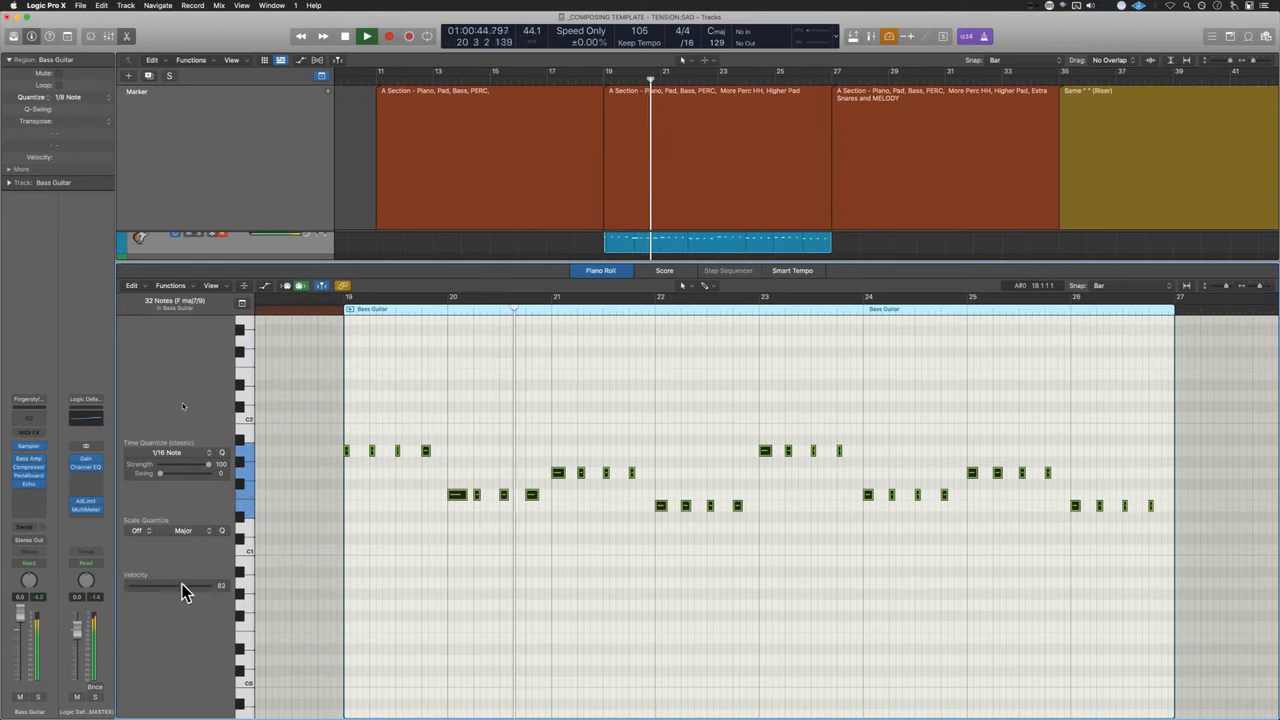
key("space")
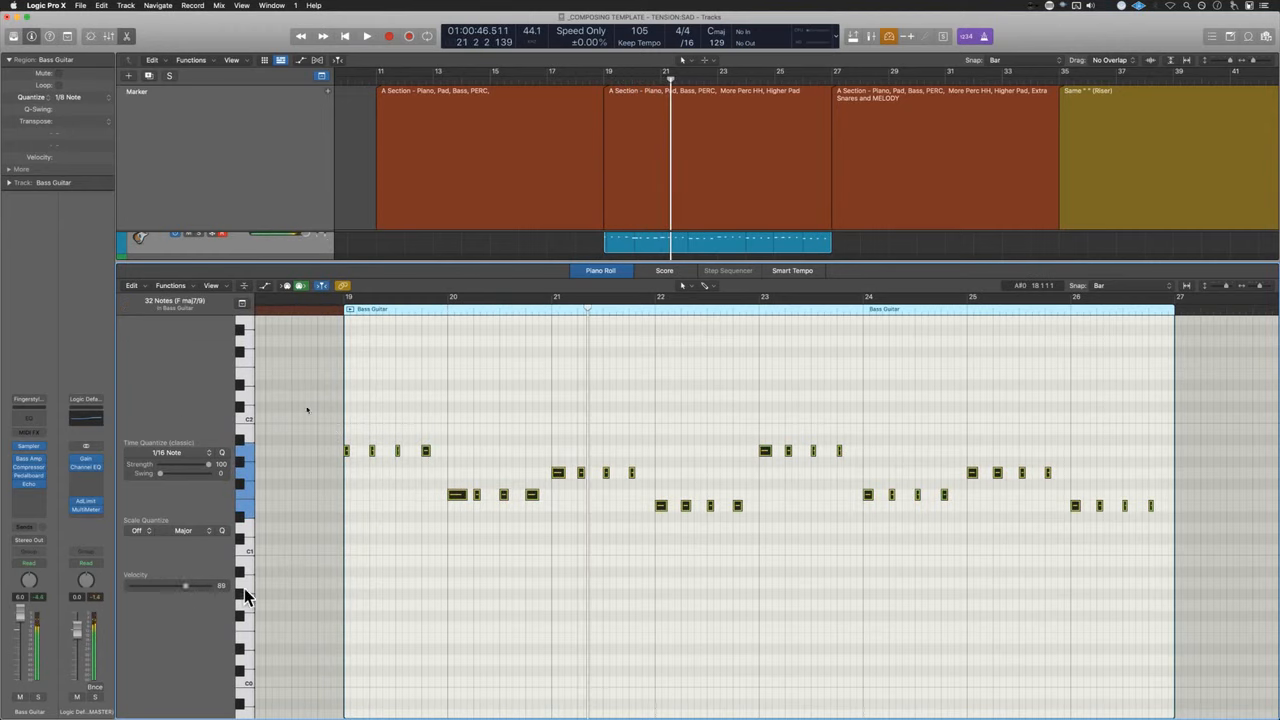
key("a")
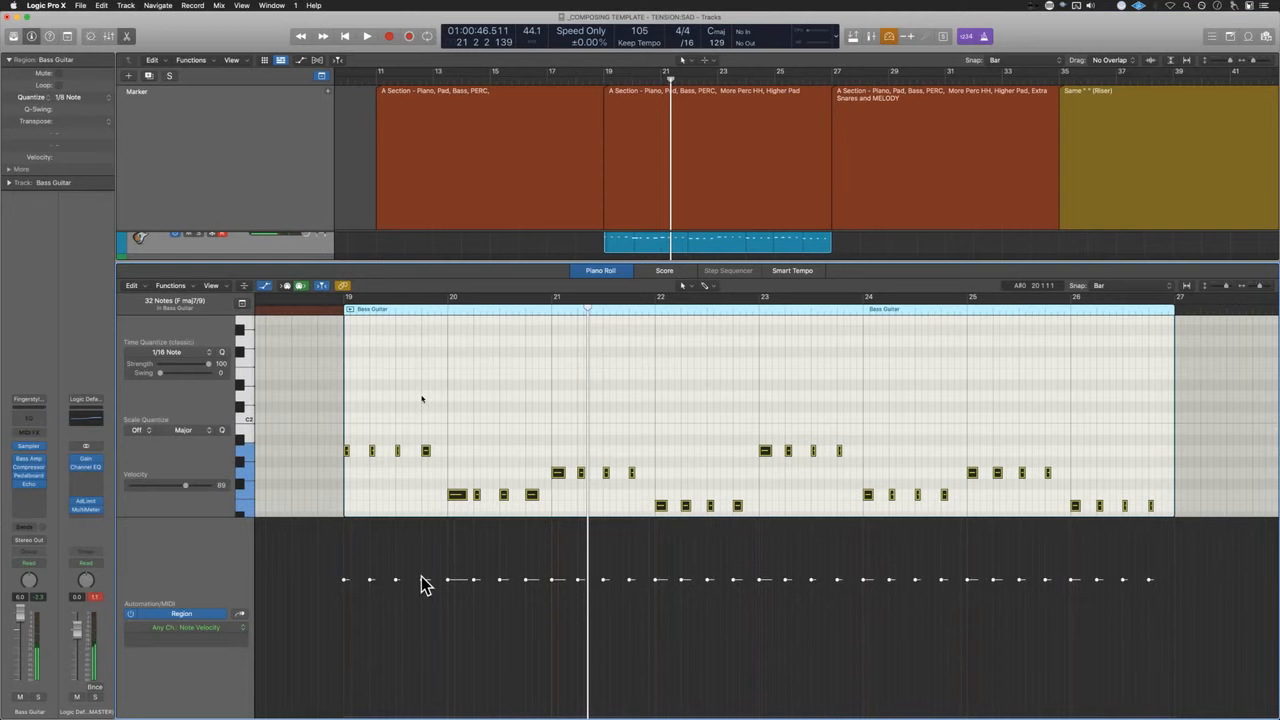
- Set the master channel's Adaptive Limiter out ceiling to -0.4 dB, close the plug-in, and deselect the bass notes
left_click(88, 502)
left_click_drag(857, 292, 862, 304)
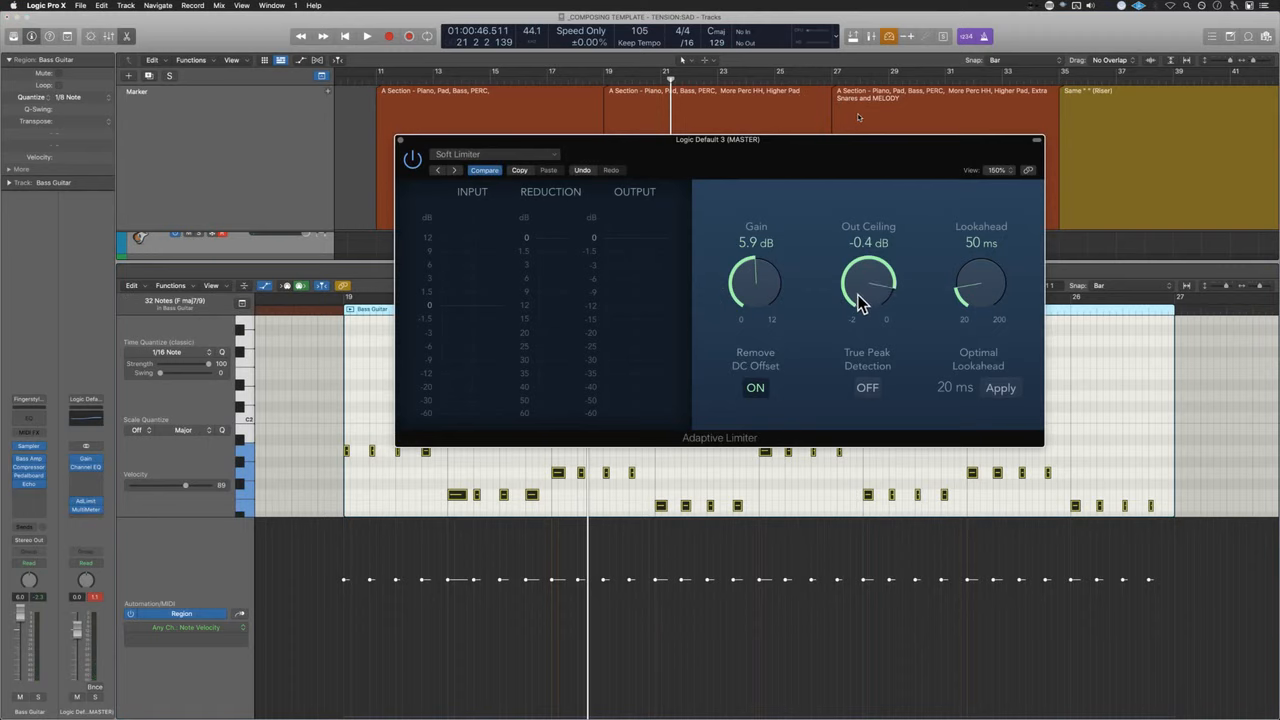
left_click(400, 141)
left_click(534, 393)
scroll(534, 393, "down", 3)
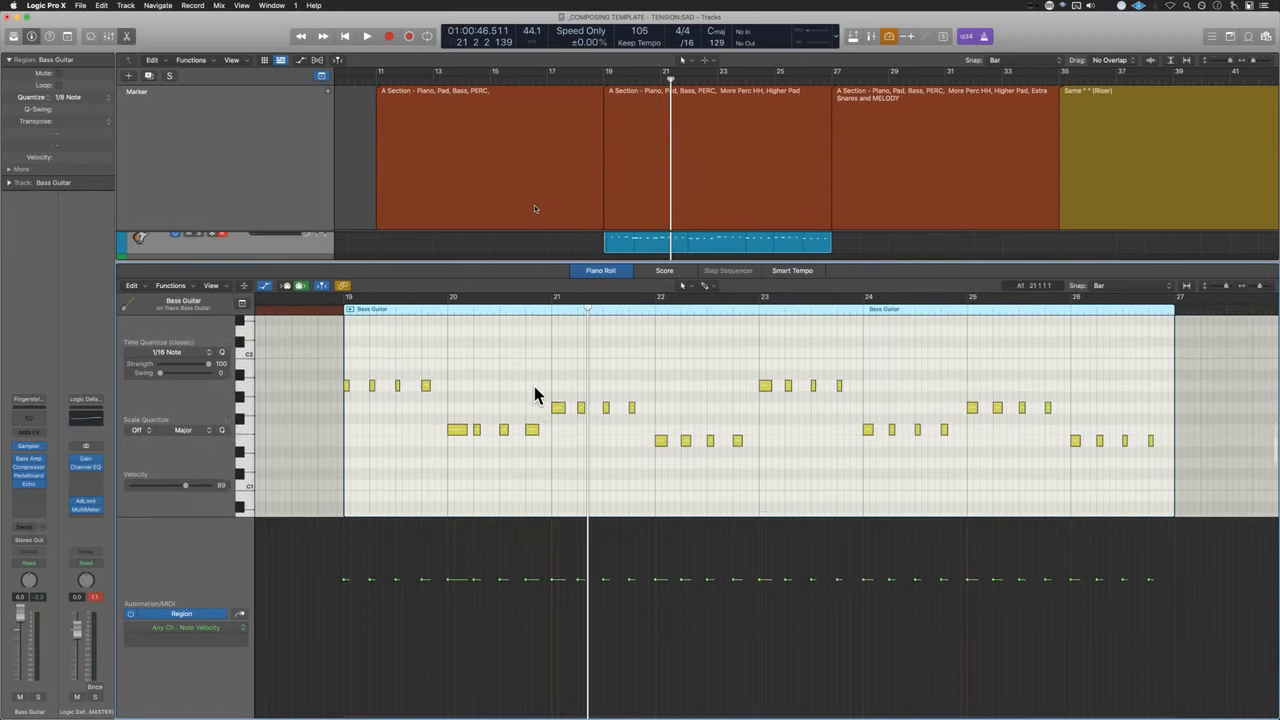
- Display the Ch. 1: Sustain automation of the Bass Guitar region in the Piano Roll
key("e")
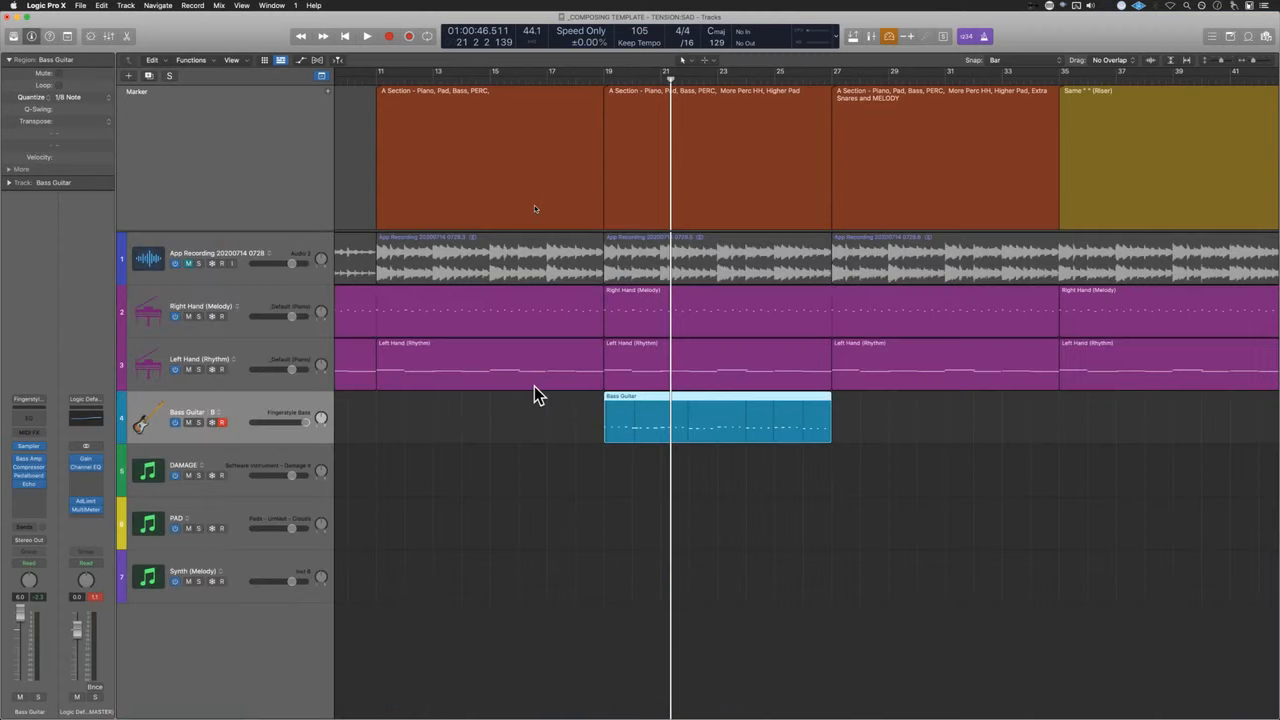
key("e")
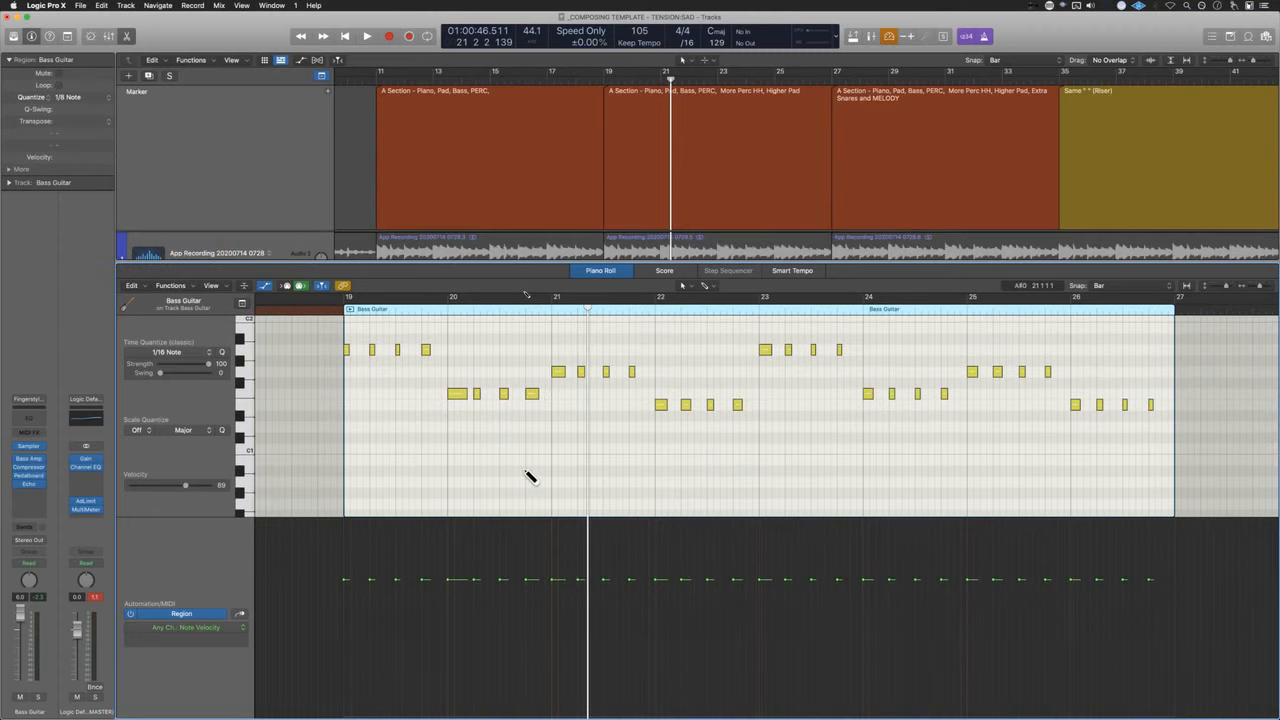
key("super+z")
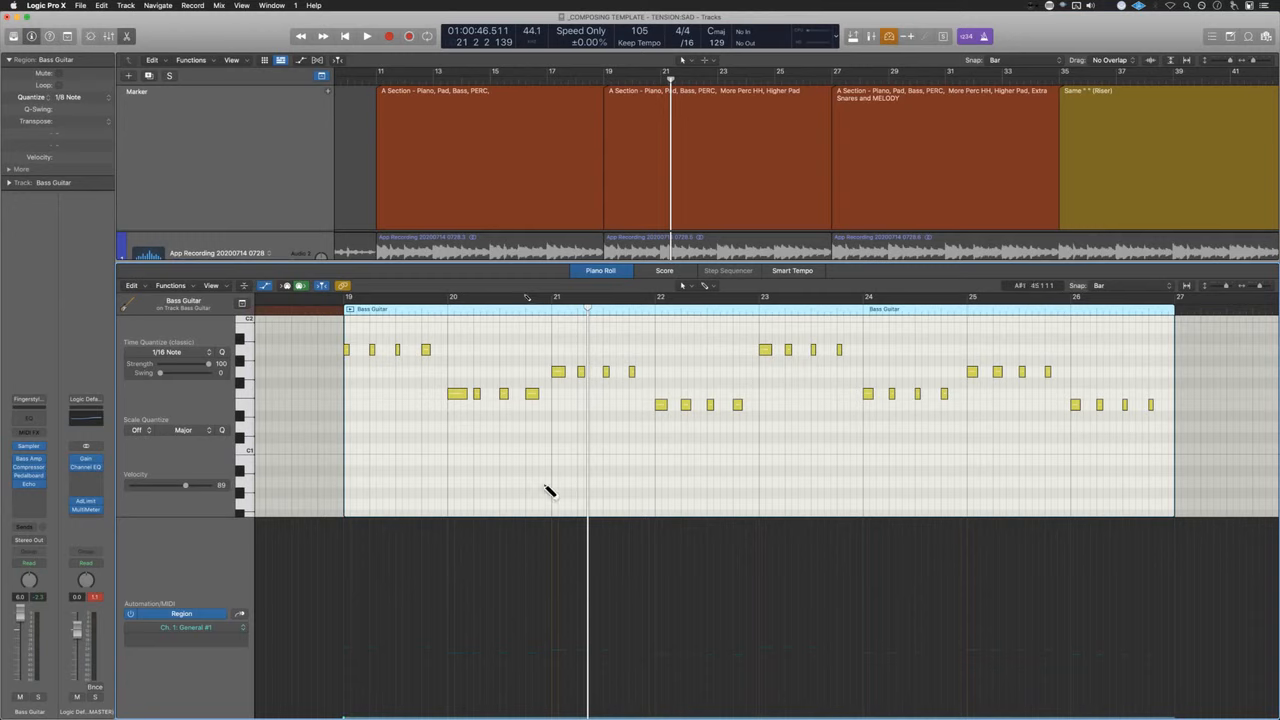
left_click(203, 632)
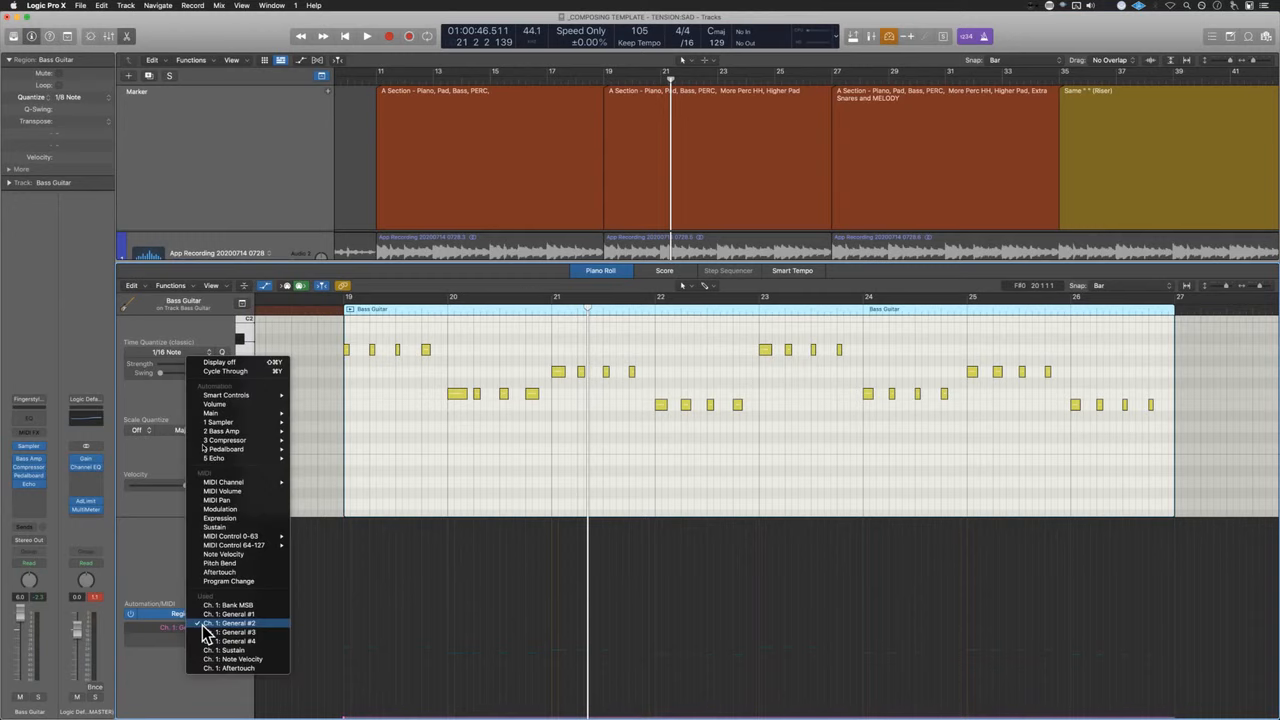
left_click(222, 652)
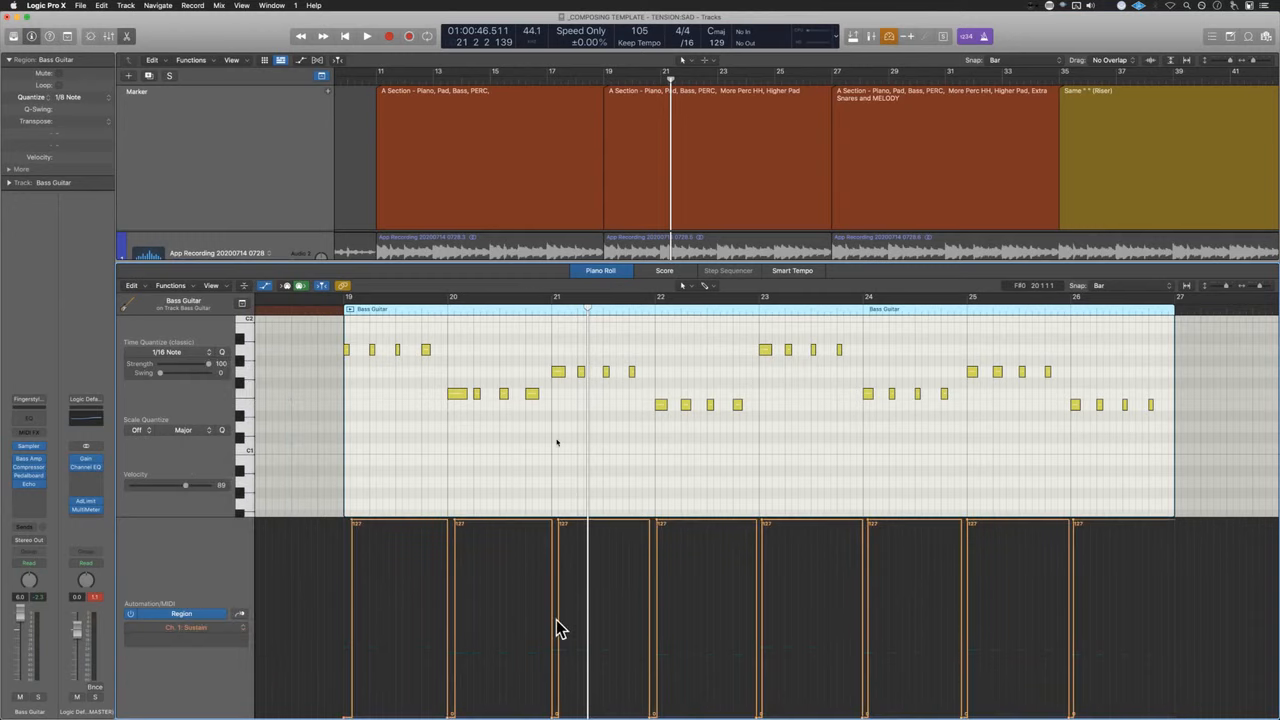
- Move the region's first sustain pedal-down point slightly earlier, closer to the start of bar 19
scroll(447, 597, "up", 5)
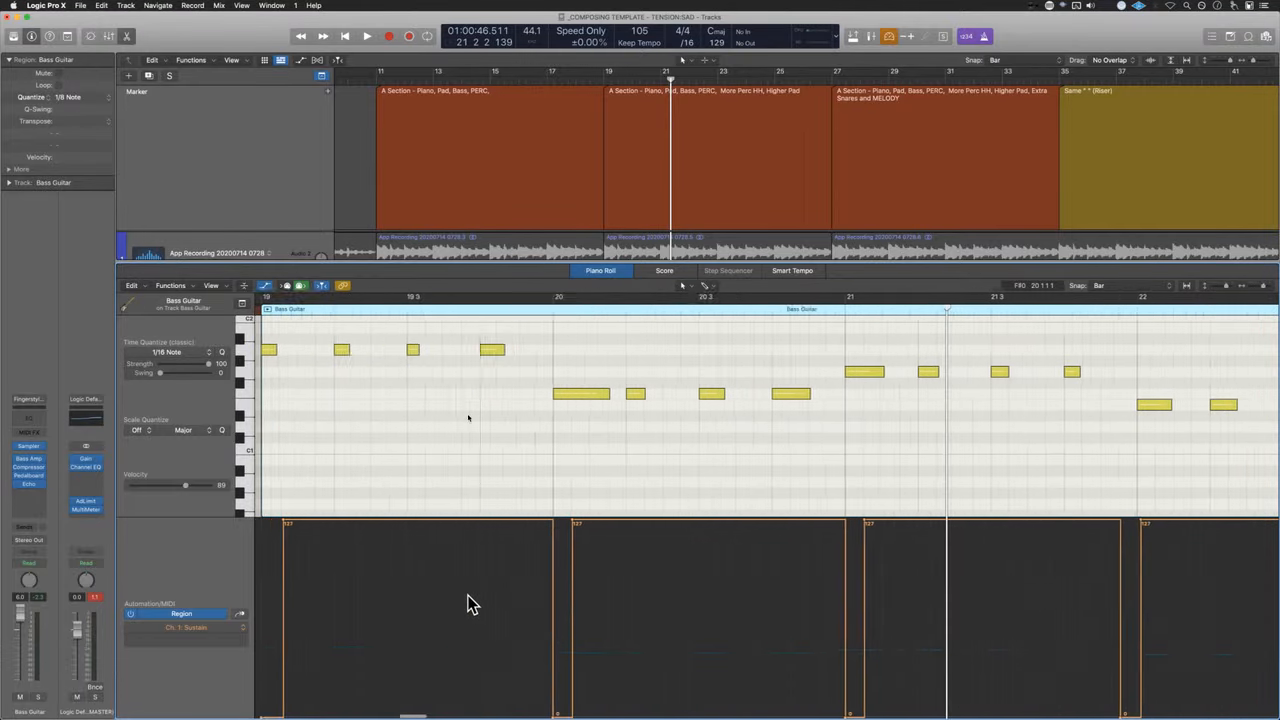
scroll(485, 570, "left", 3)
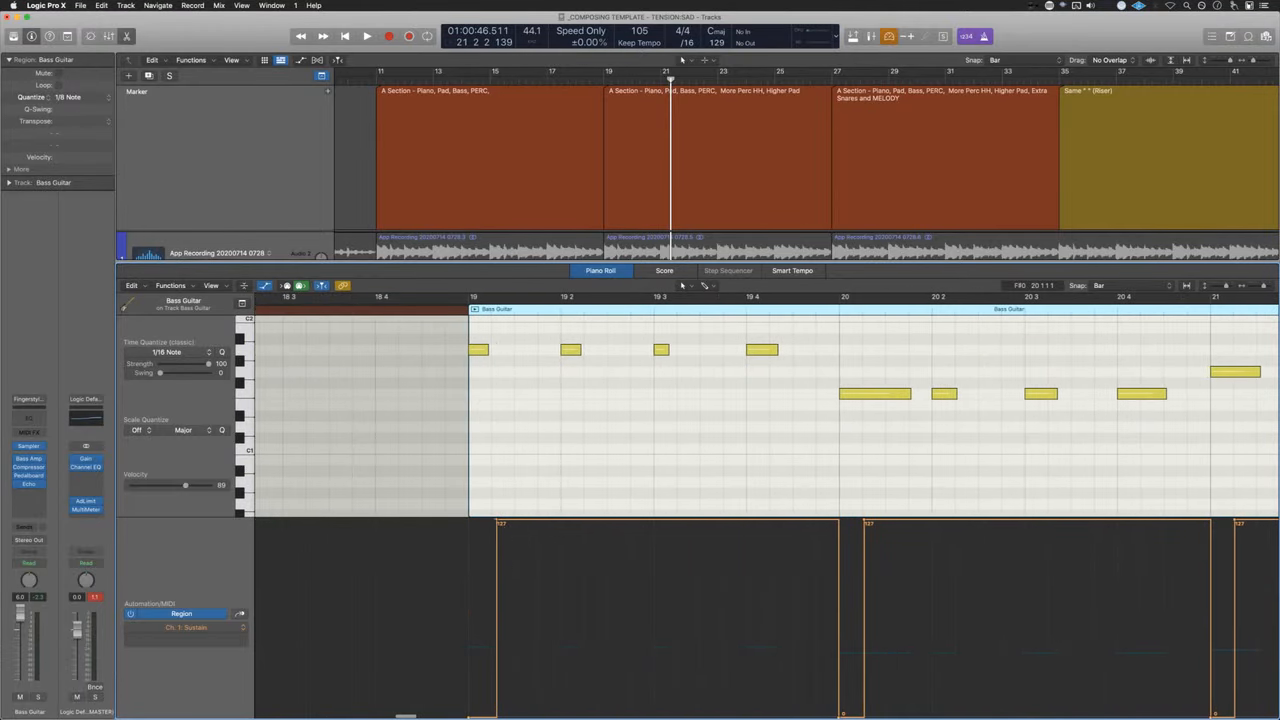
left_click_drag(497, 520, 484, 520)
- Play the bass part from just before bar 19 to bar 27 while examining its notes and sustain data
left_click(432, 311)
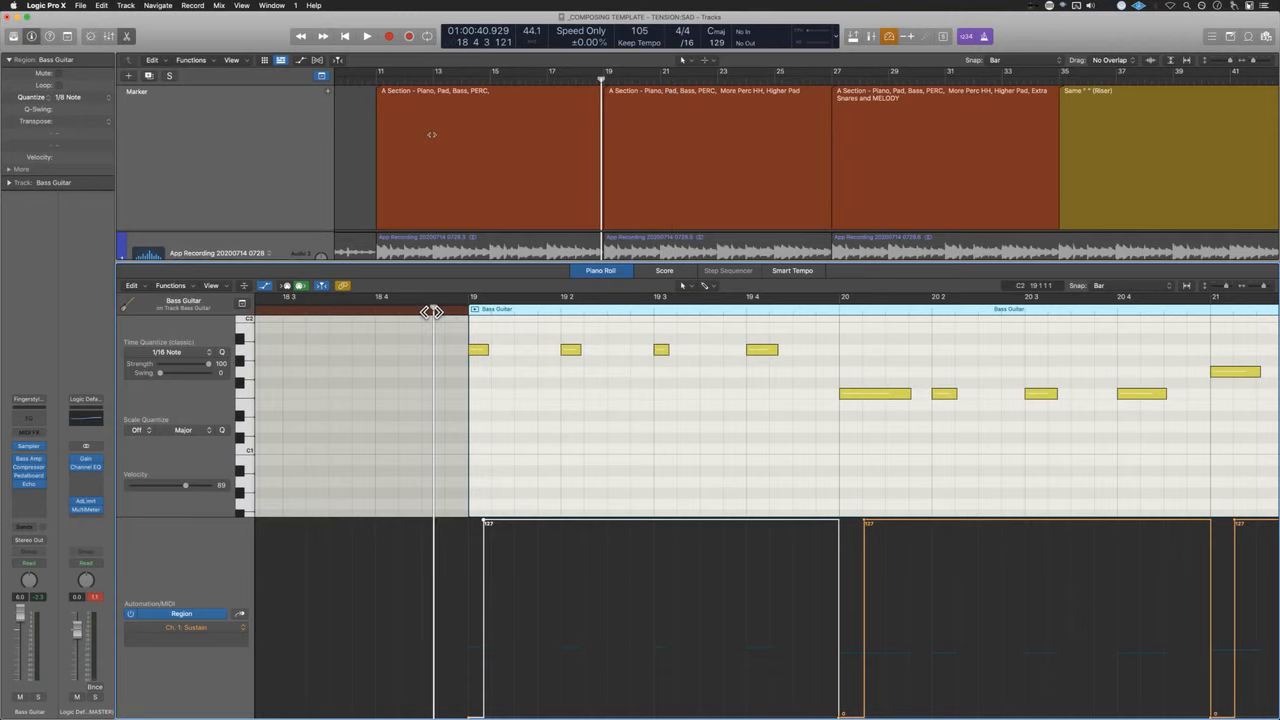
key("space")
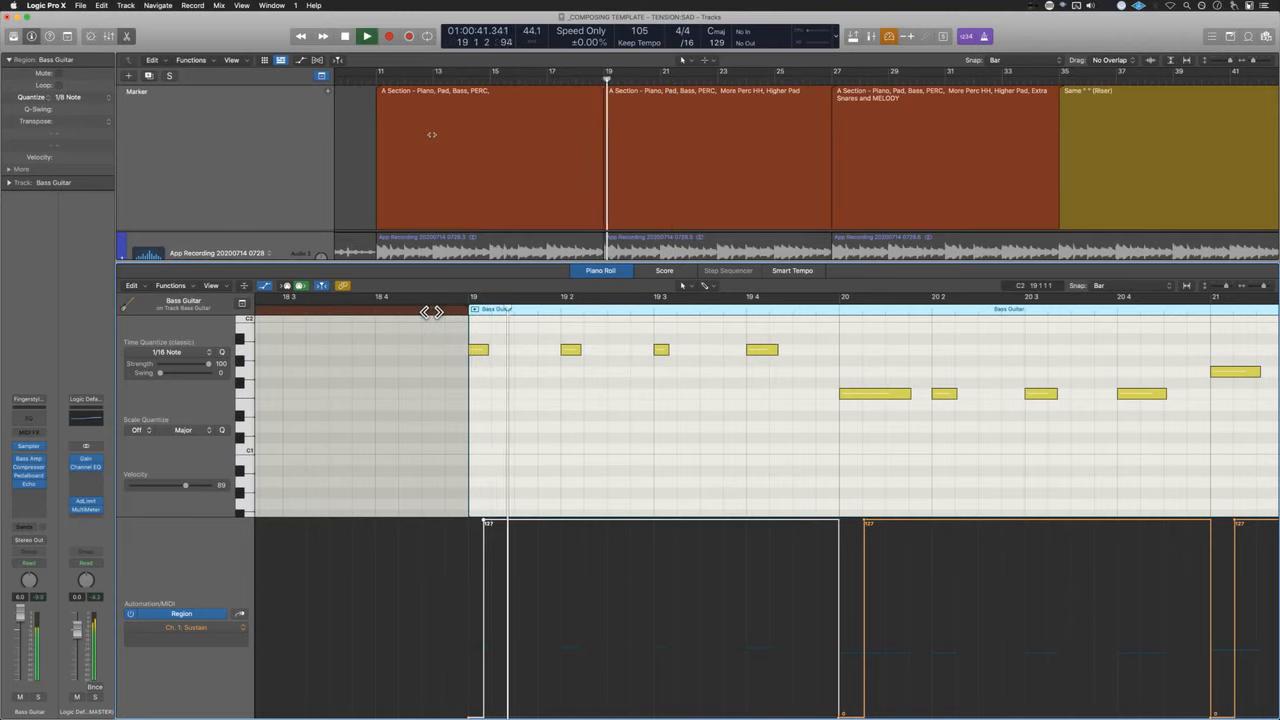
scroll(711, 478, "right", 15)
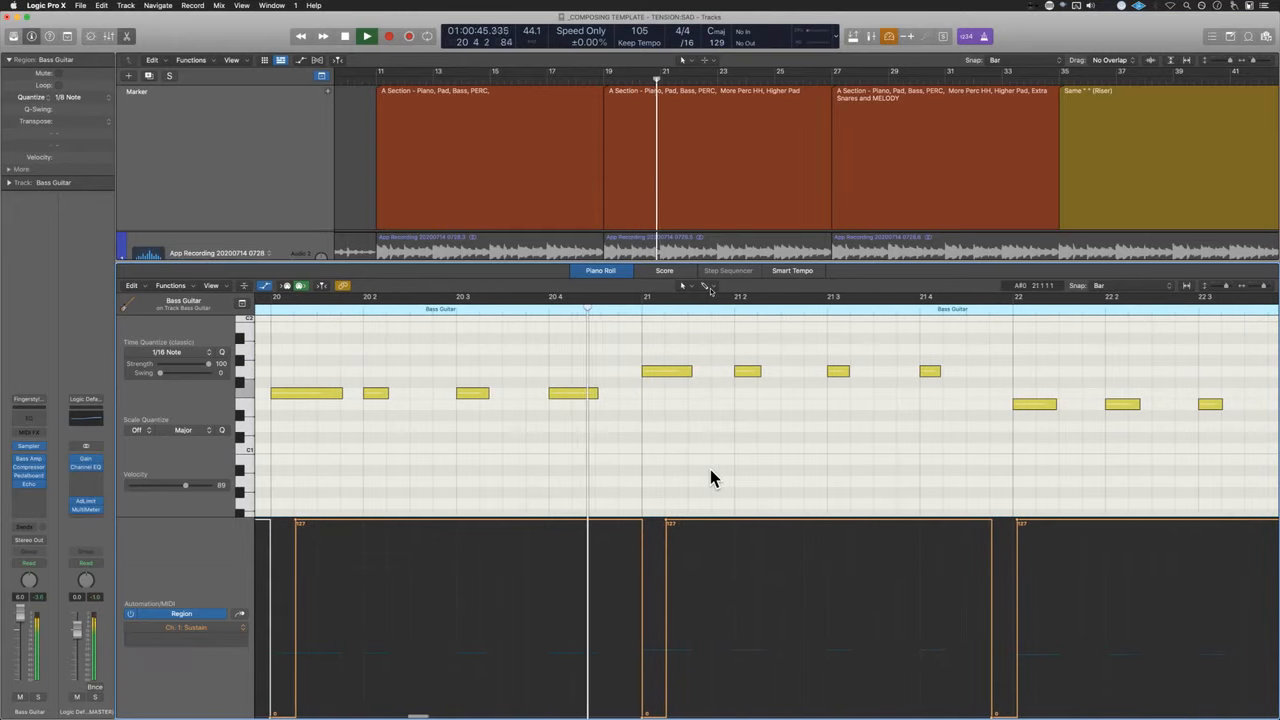
scroll(711, 478, "right", 7)
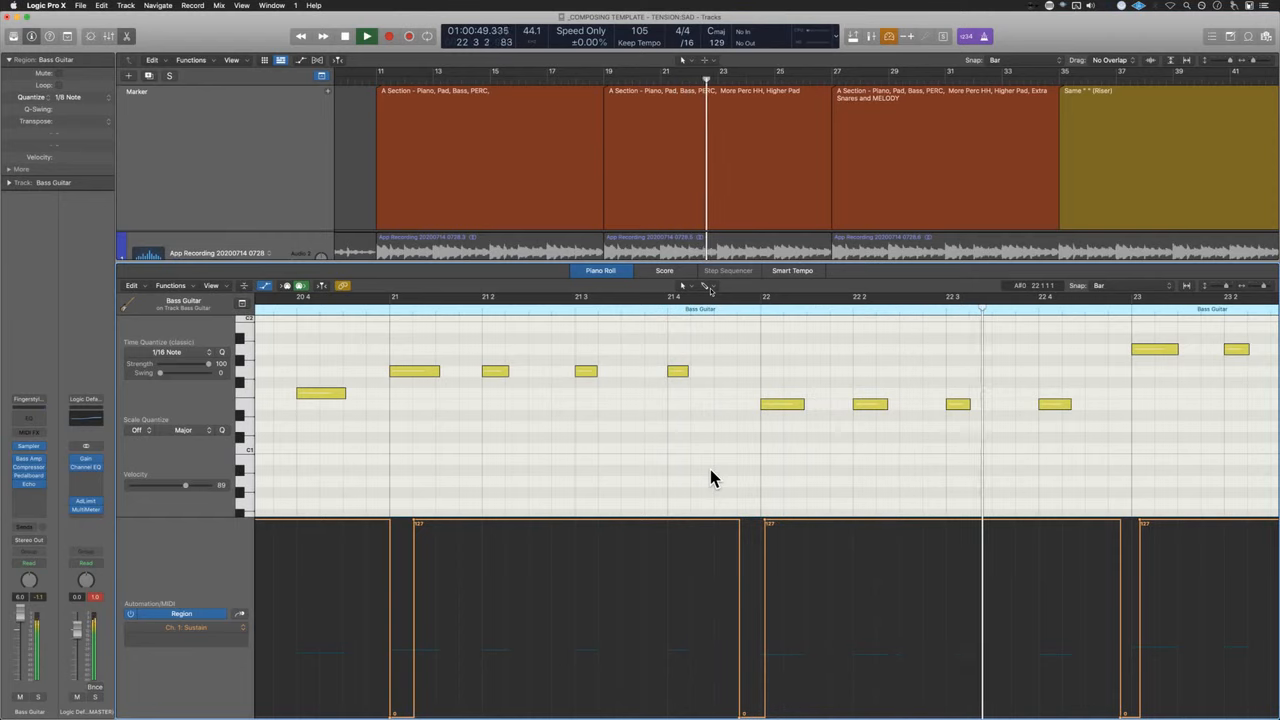
scroll(745, 475, "right", 5)
scroll(747, 486, "right", 14)
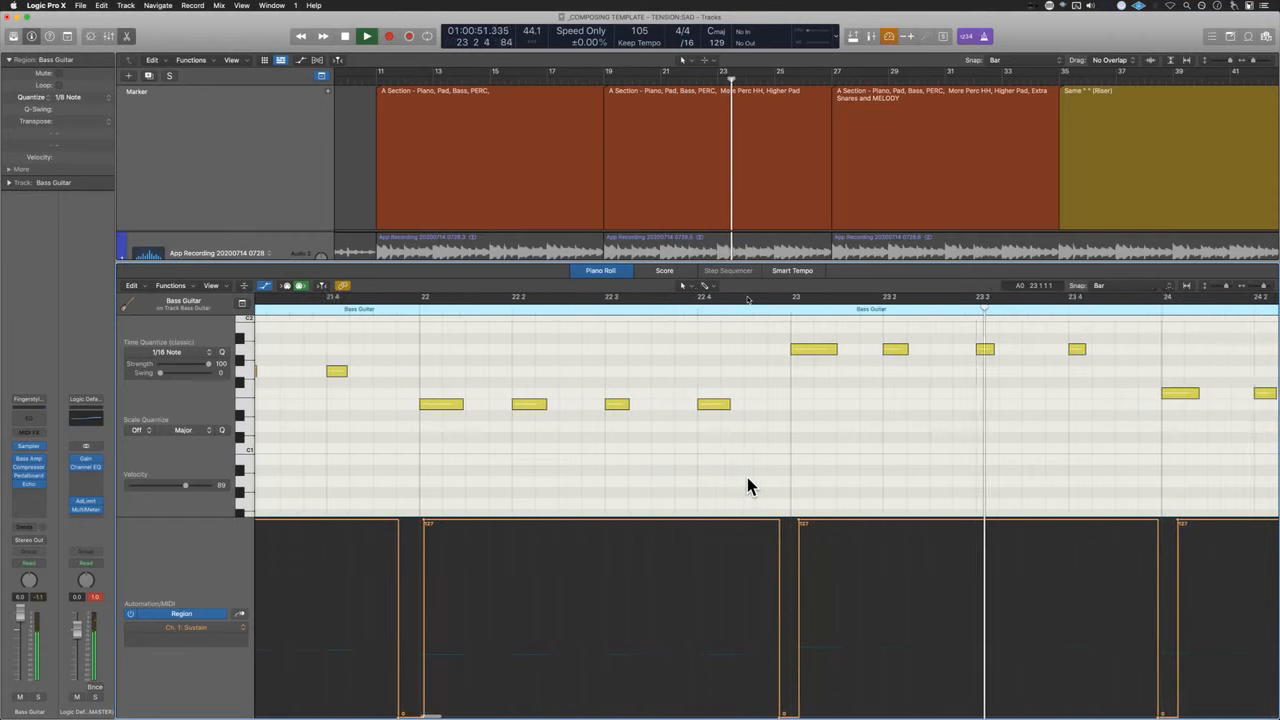
scroll(747, 486, "right", 10)
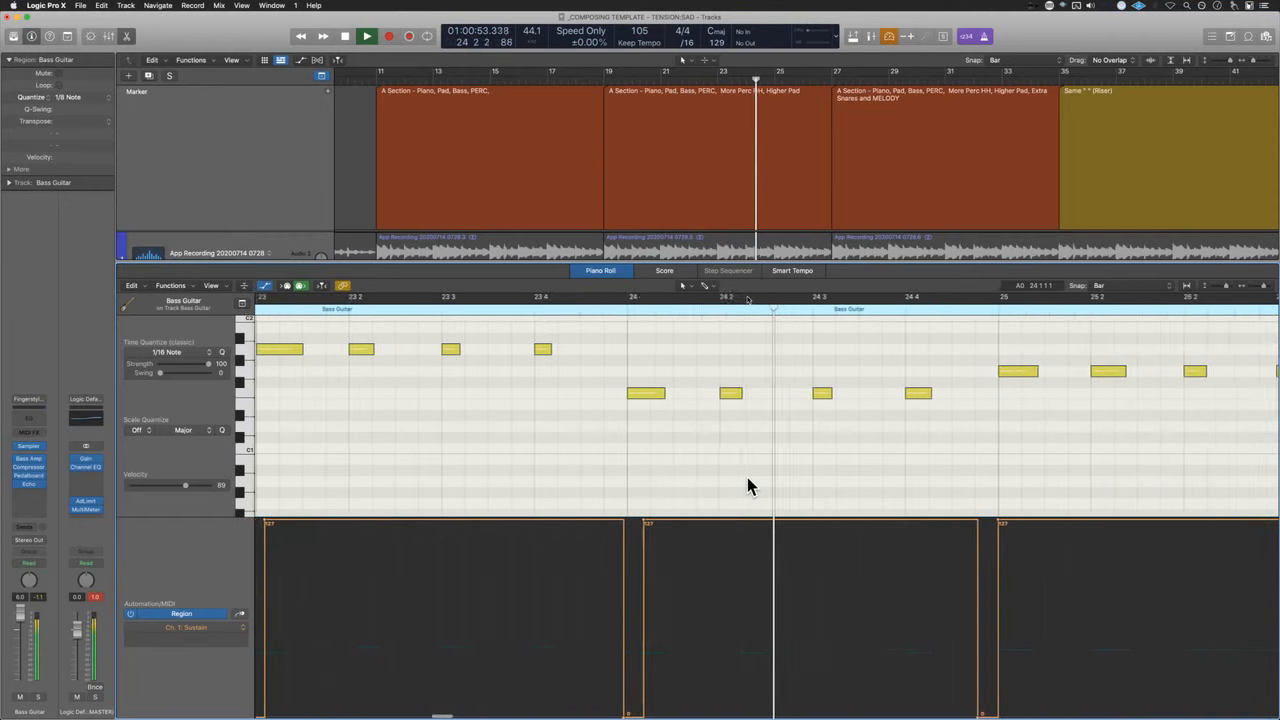
key("e")
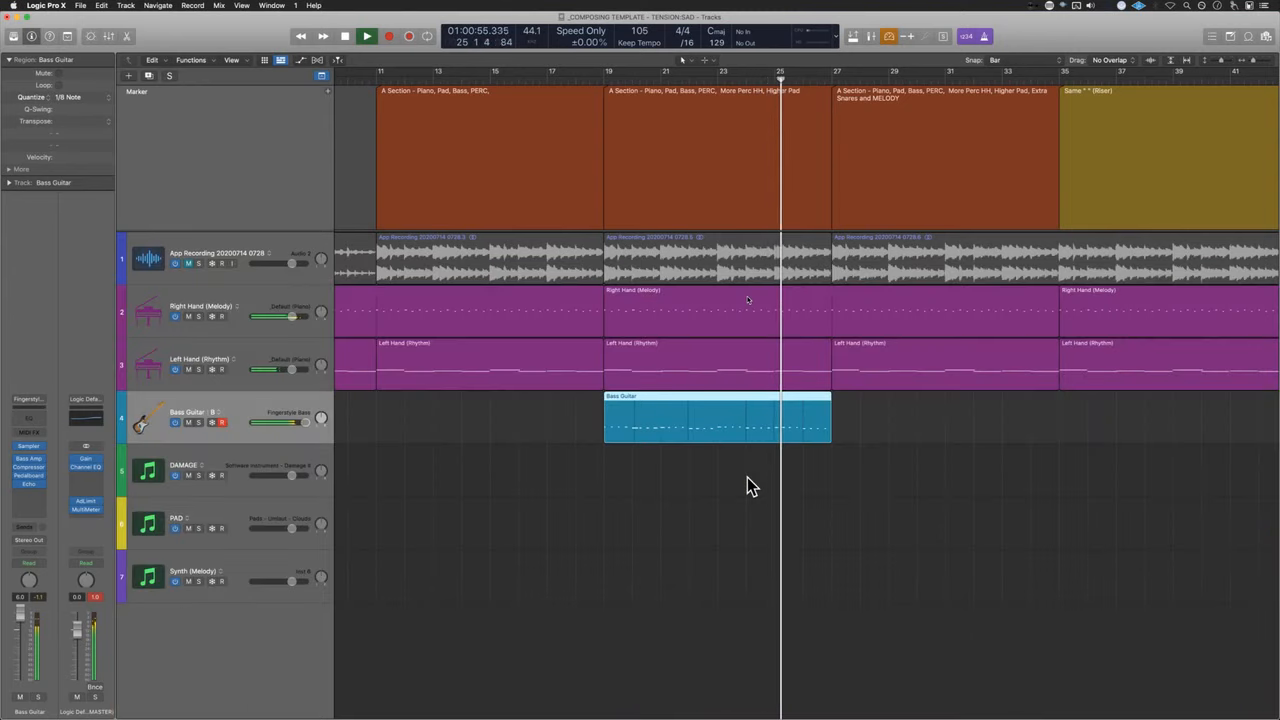
double_click(737, 434)
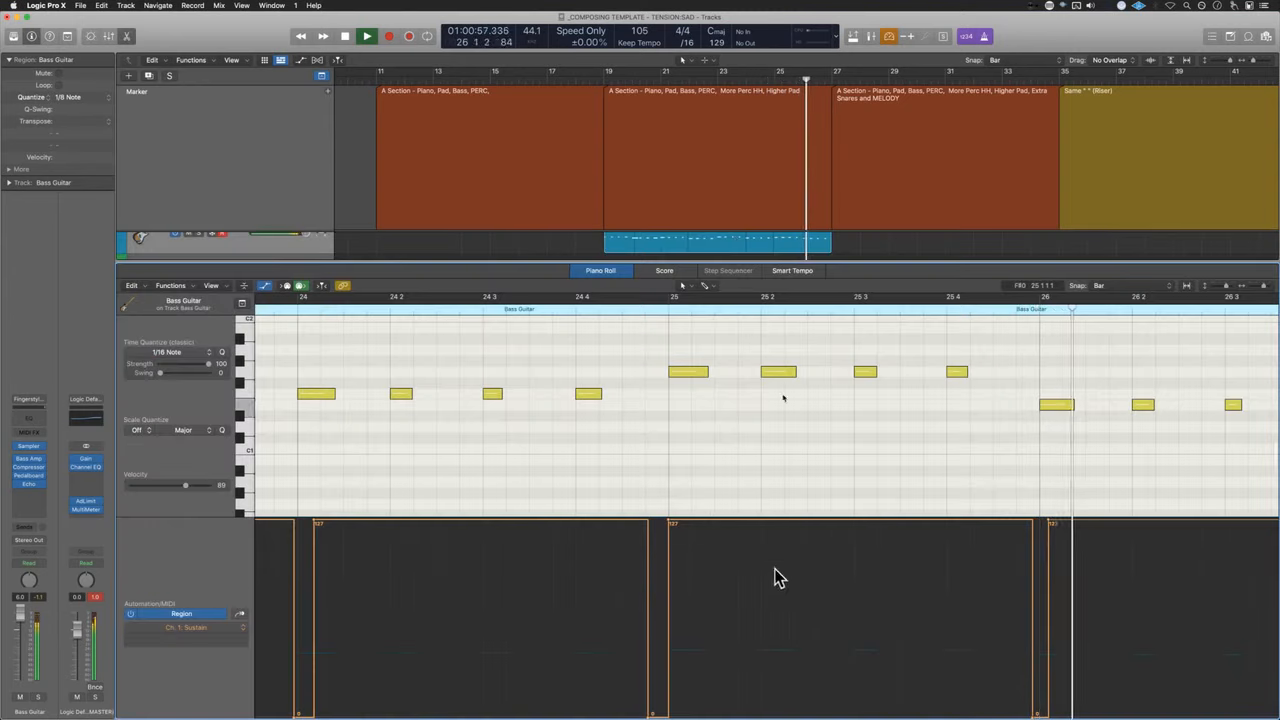
scroll(951, 530, "right", 10)
key("e")
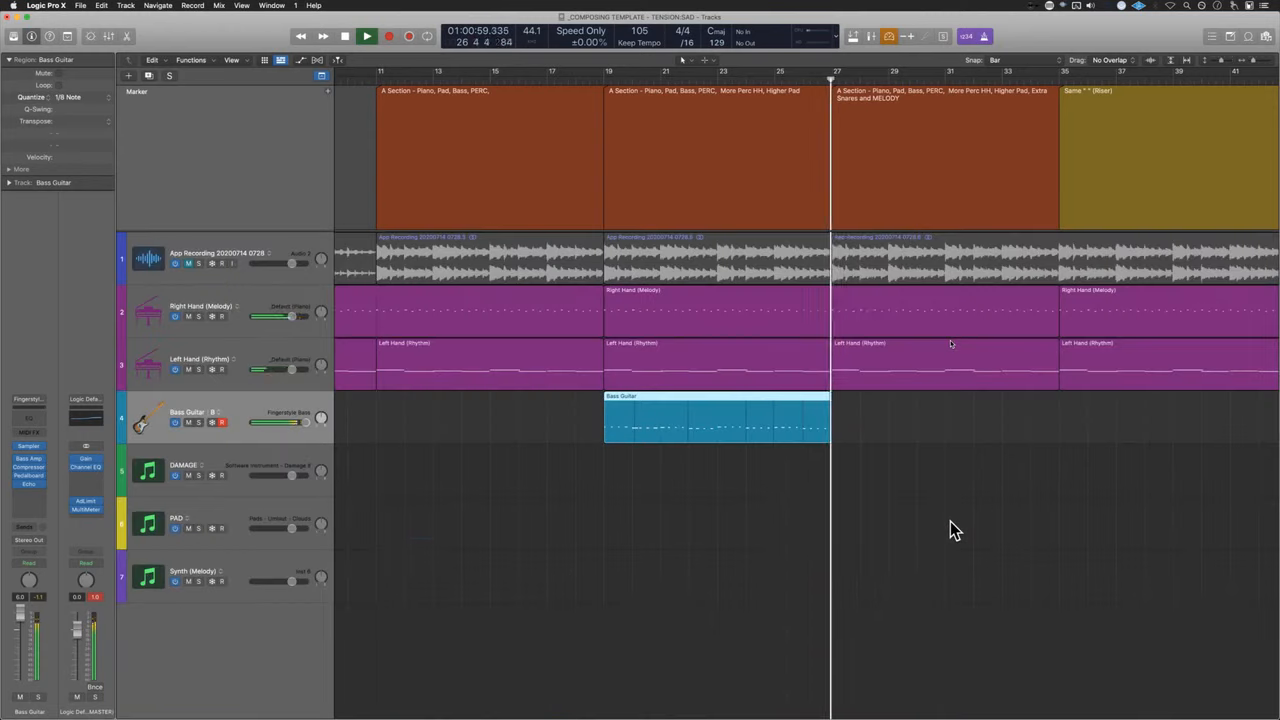
key("space")
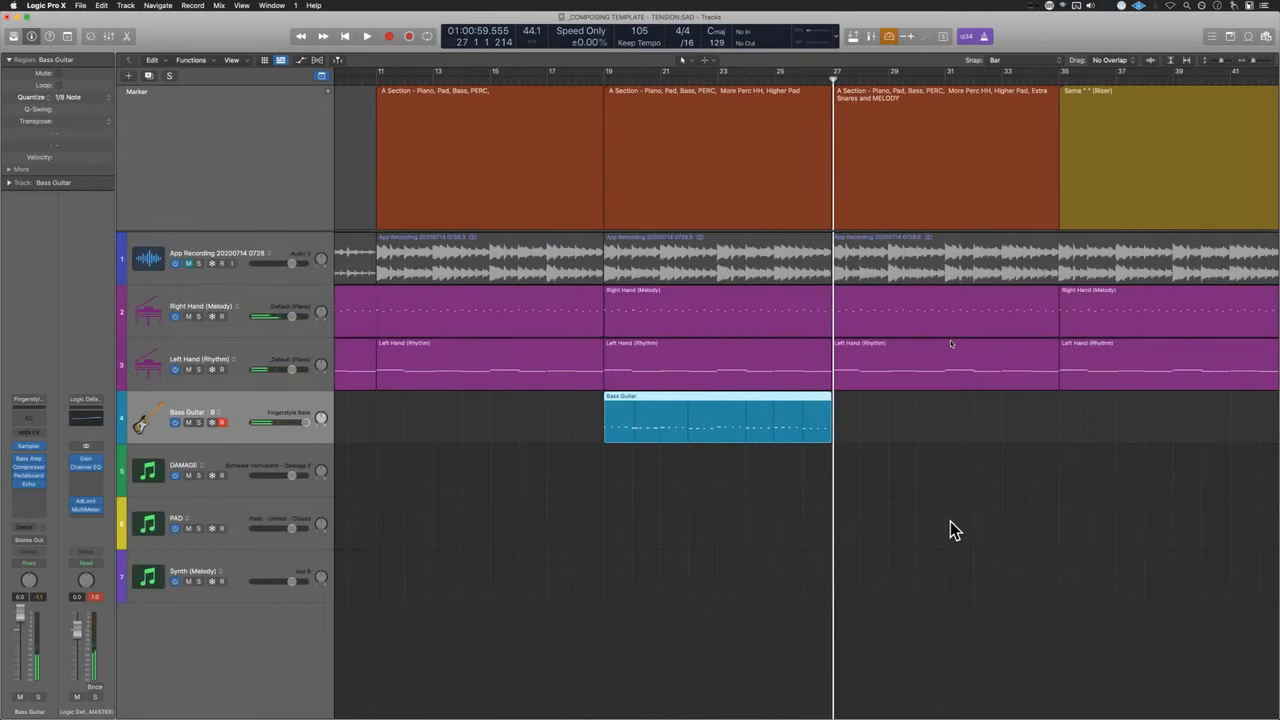
- Copy the Bass Guitar region from bar 19 to bar 11 and delete the original at bar 19
scroll(766, 457, "left", 3)
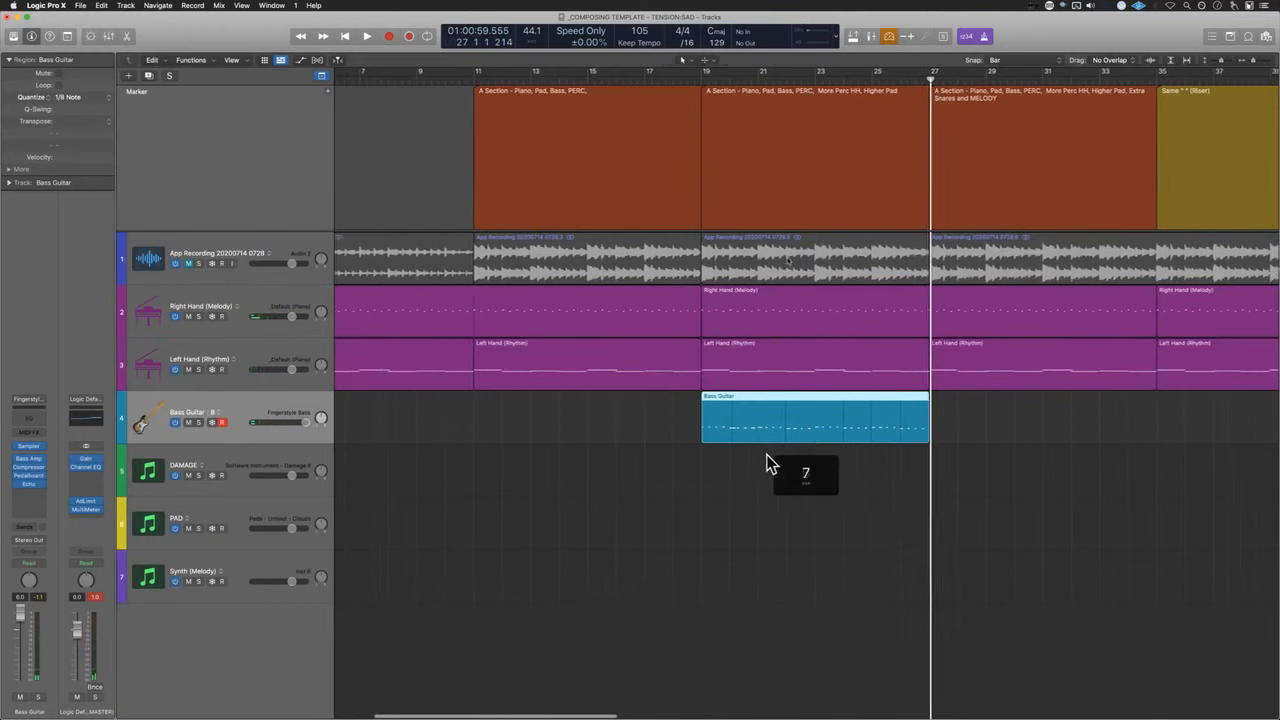
left_click_drag(808, 434, 572, 428)
left_click(780, 434)
key("Delete")
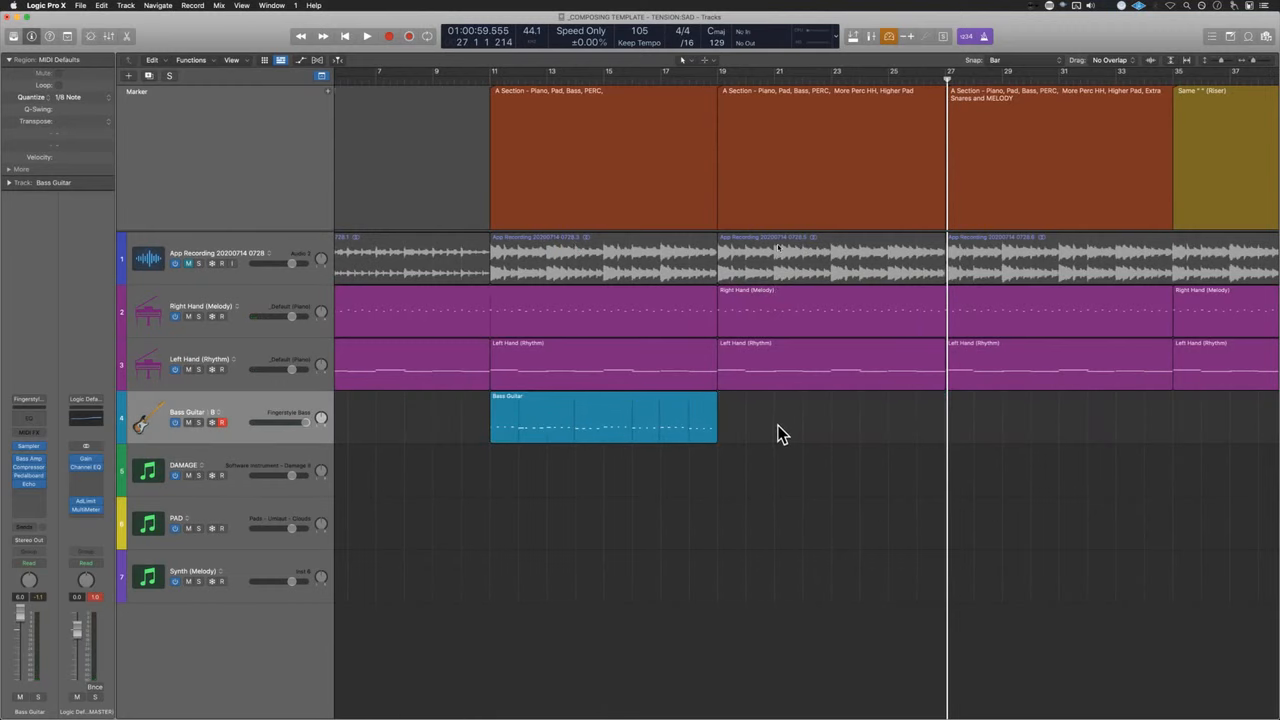
- Create an alias of the bar 11 Bass Guitar region at bar 19 and repeat it at bars 27 and 35
key("super+Left")
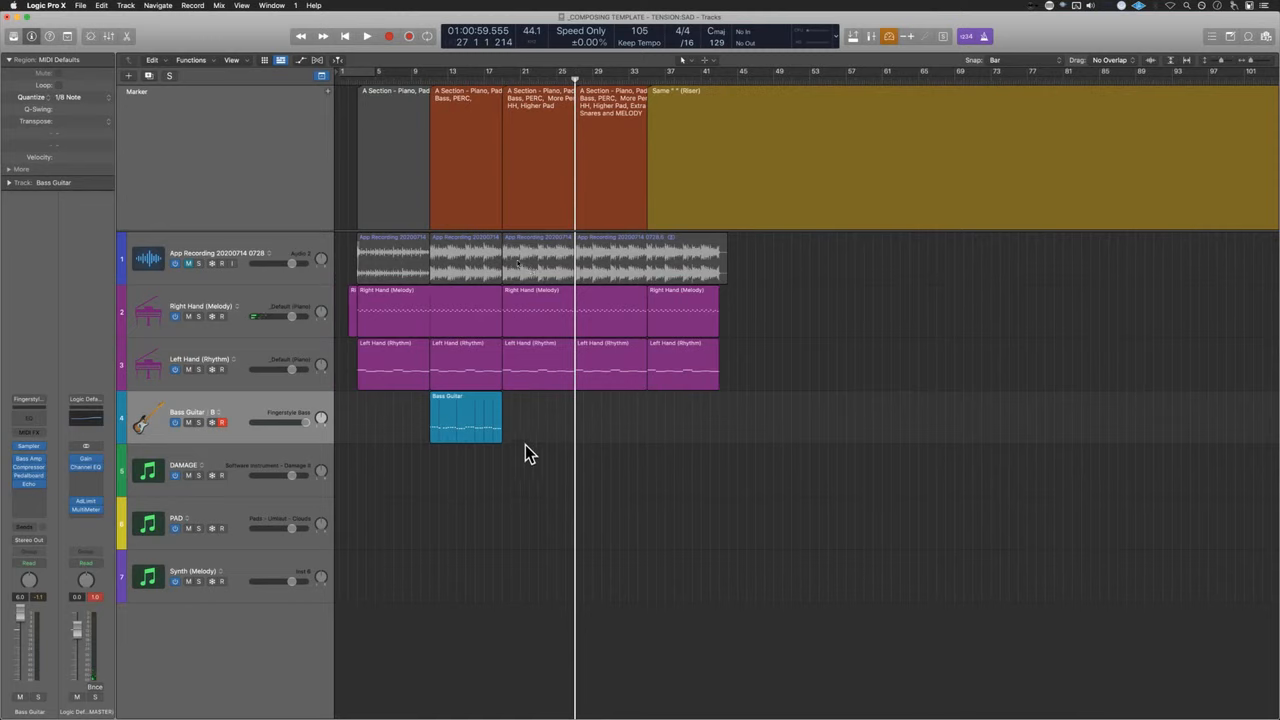
left_click_drag(486, 423, 552, 436)
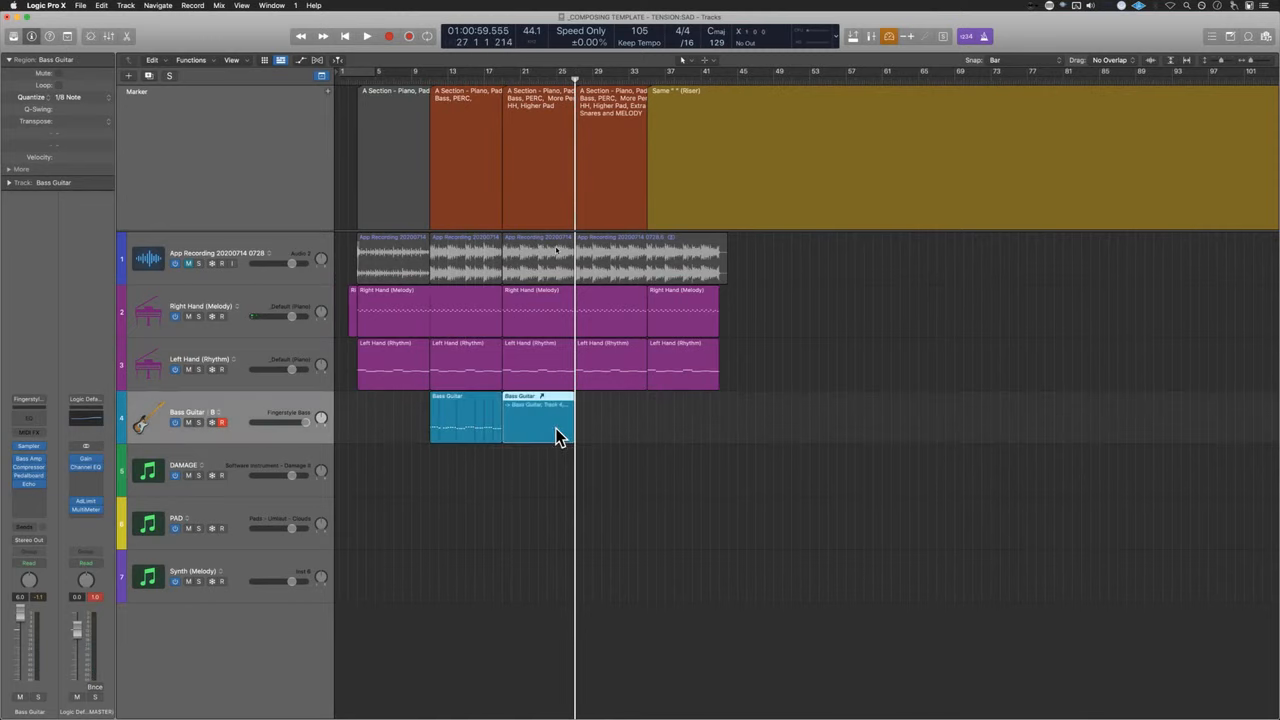
key("super+r")
key("super+r")
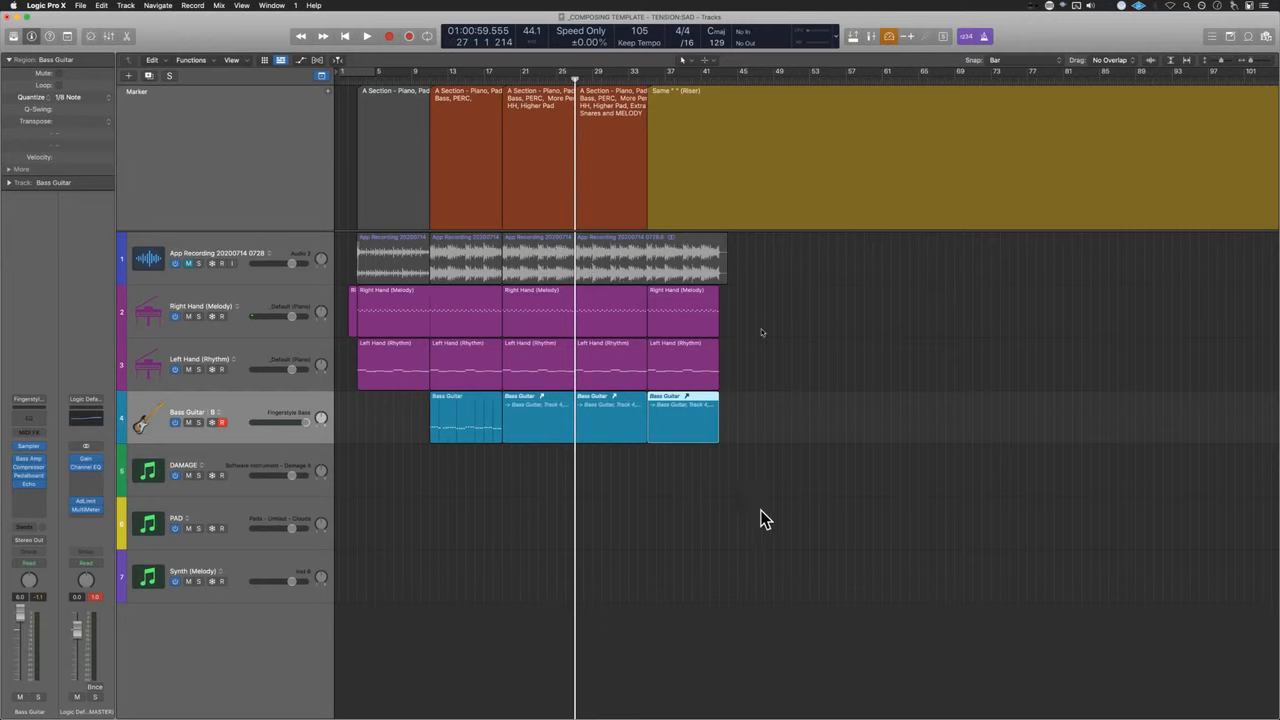
- Examine the three Bass Guitar aliases at bars 19, 27 and 35 against their source region at bar 11
left_click_drag(759, 510, 527, 409)
key("z")
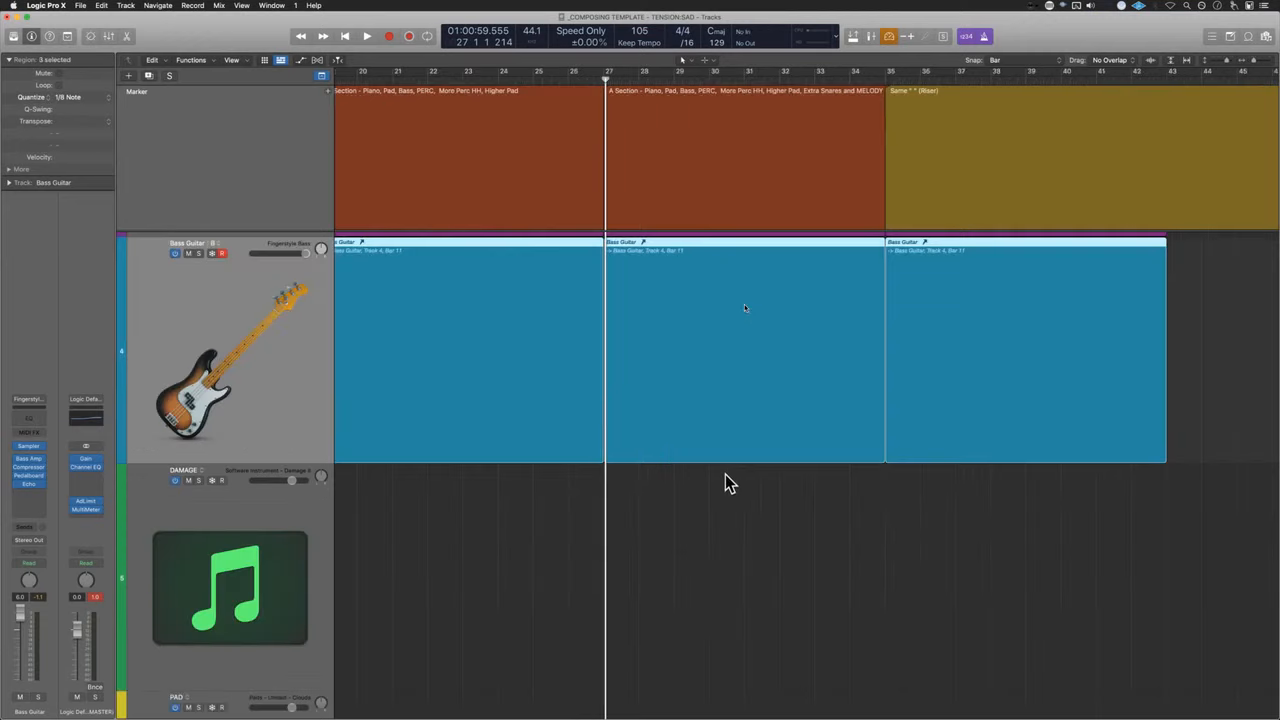
left_click(745, 538, "ctrl+alt")
left_click(465, 431)
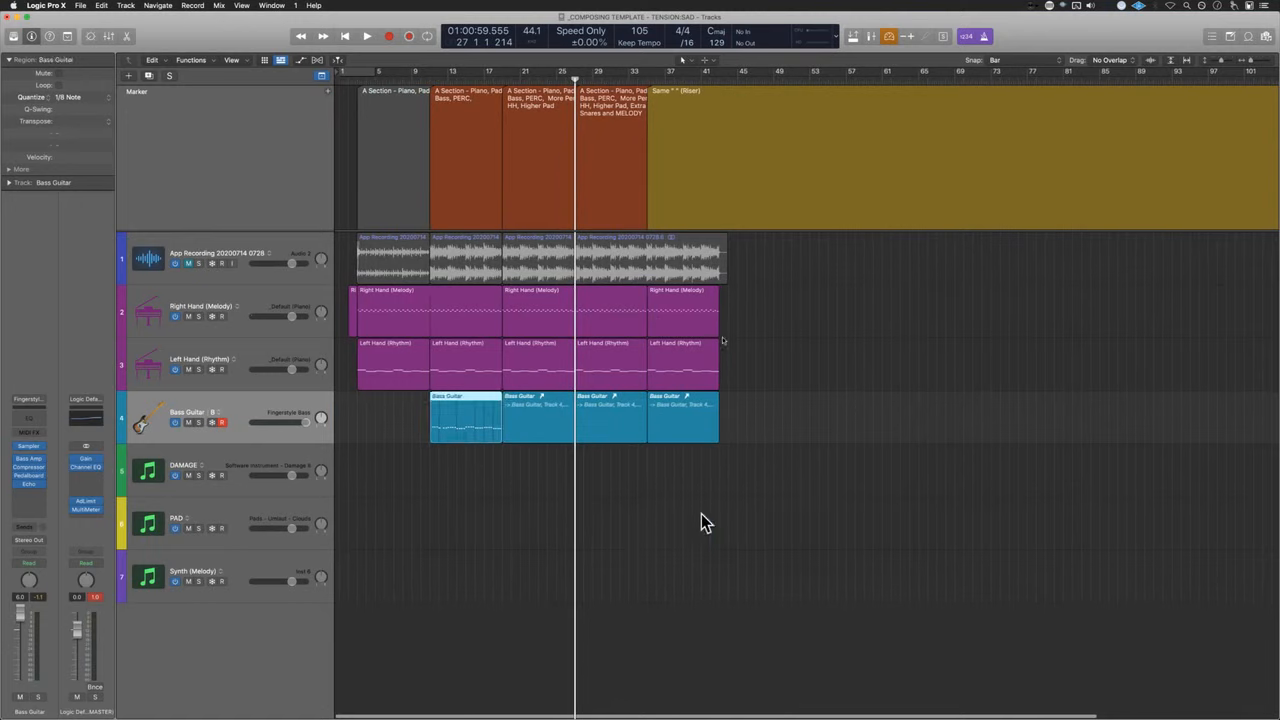
left_click_drag(743, 516, 529, 423)
left_click_drag(720, 496, 557, 427)
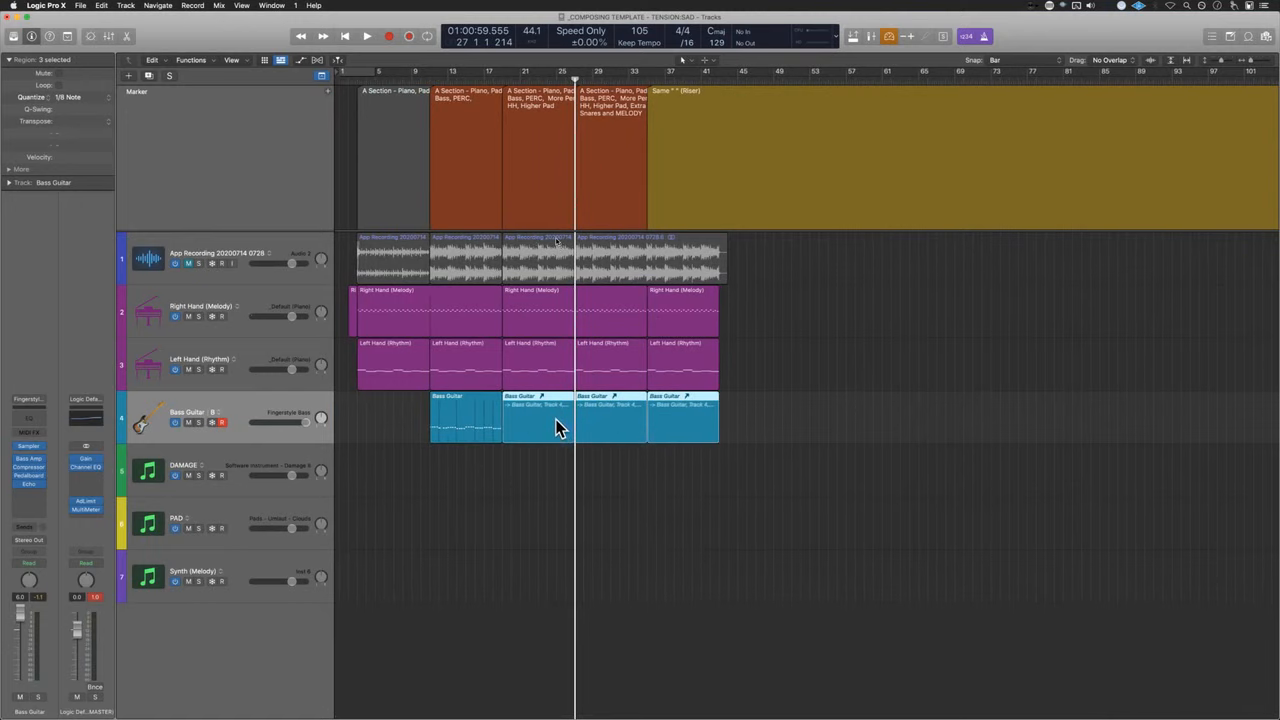
left_click(445, 417)
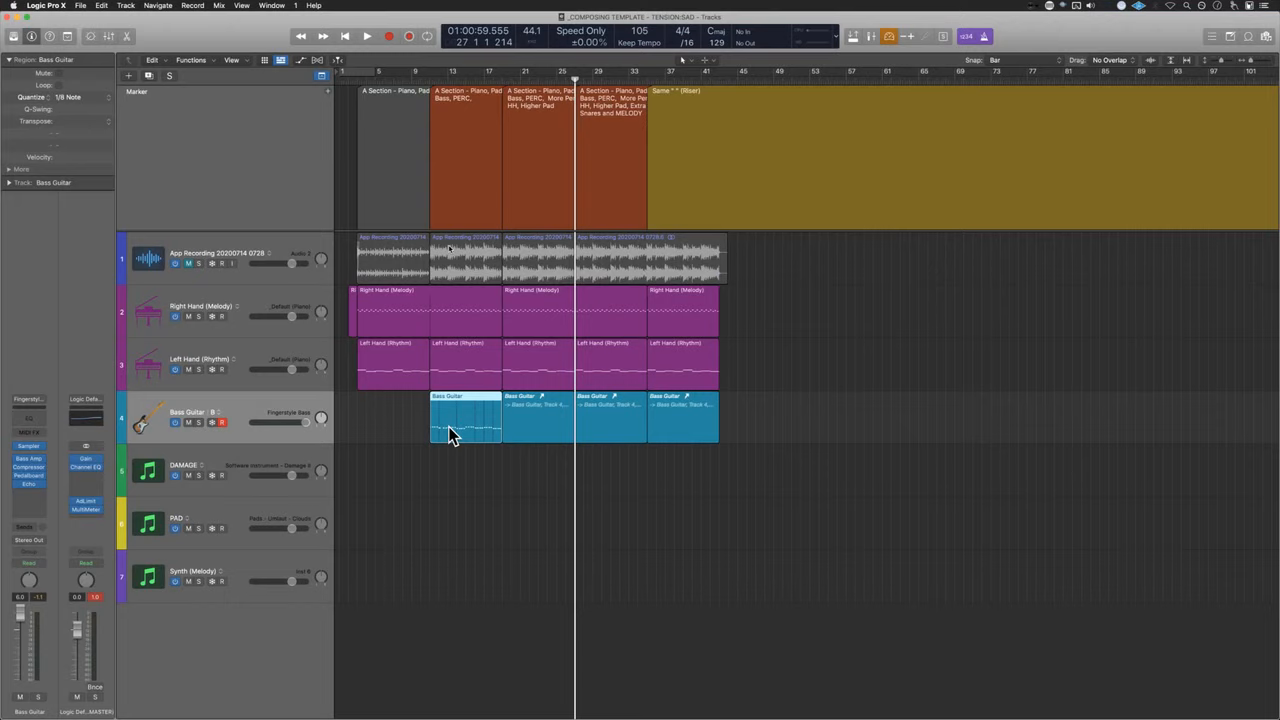
left_click(555, 437)
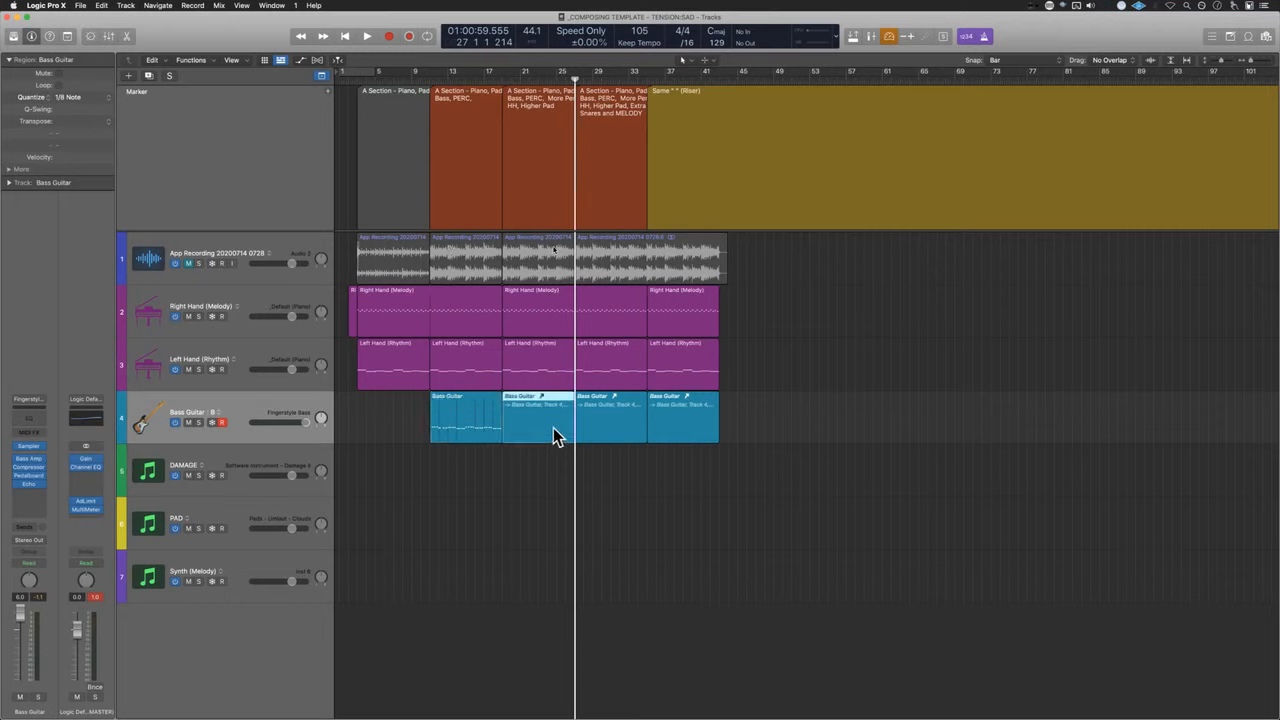
- Play from bar 11 while alternately soloing the App Recording and Bass Guitar tracks, and clear the solo to compare with the full arrangement
left_click(427, 460, "shift")
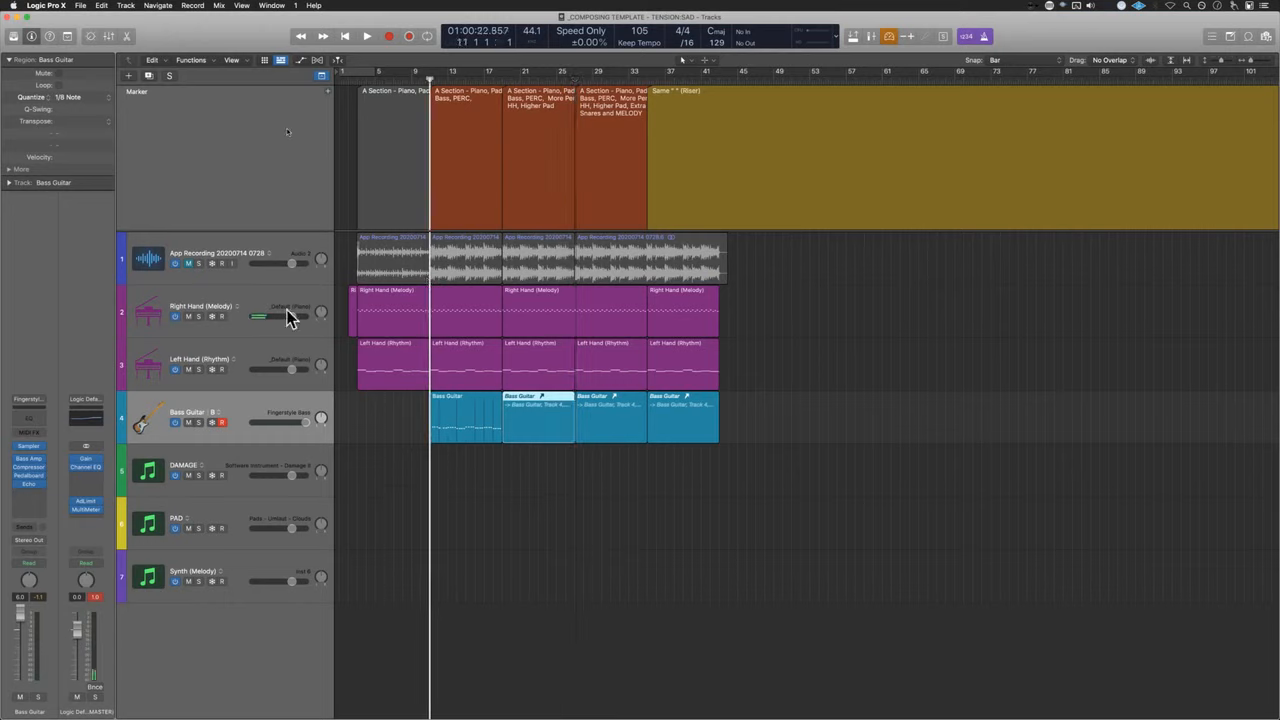
left_click(199, 264)
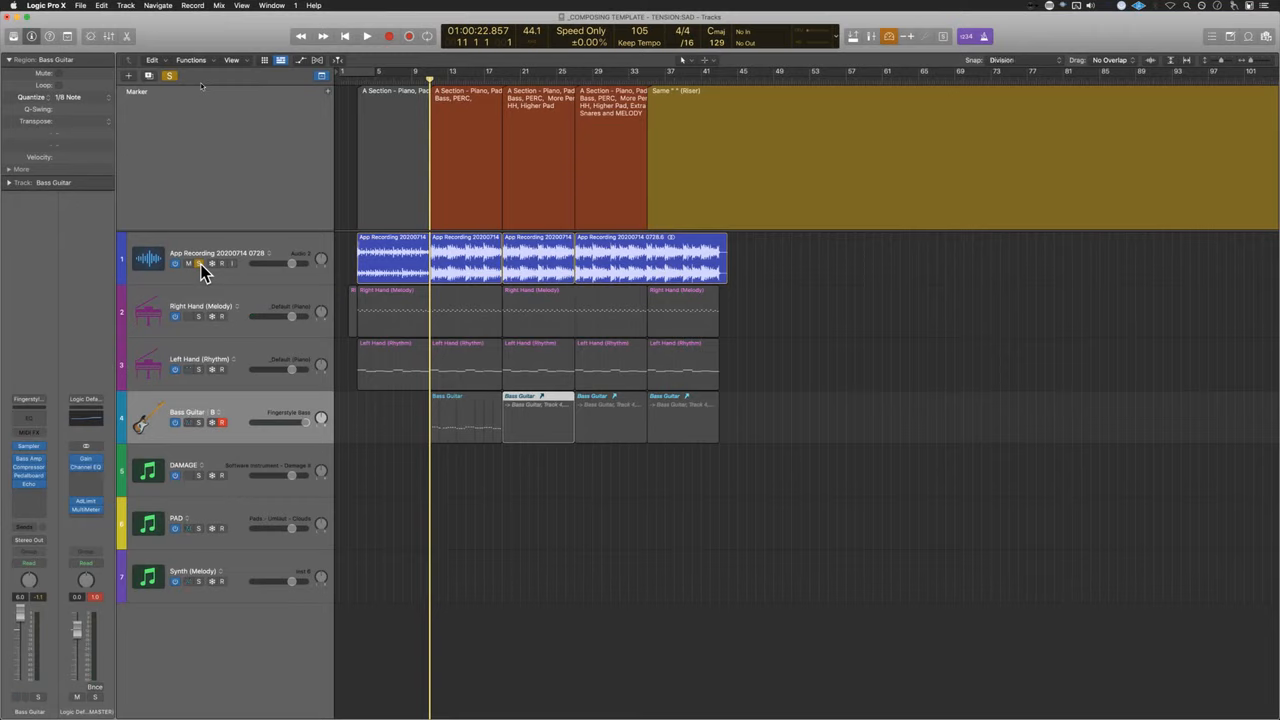
key("space")
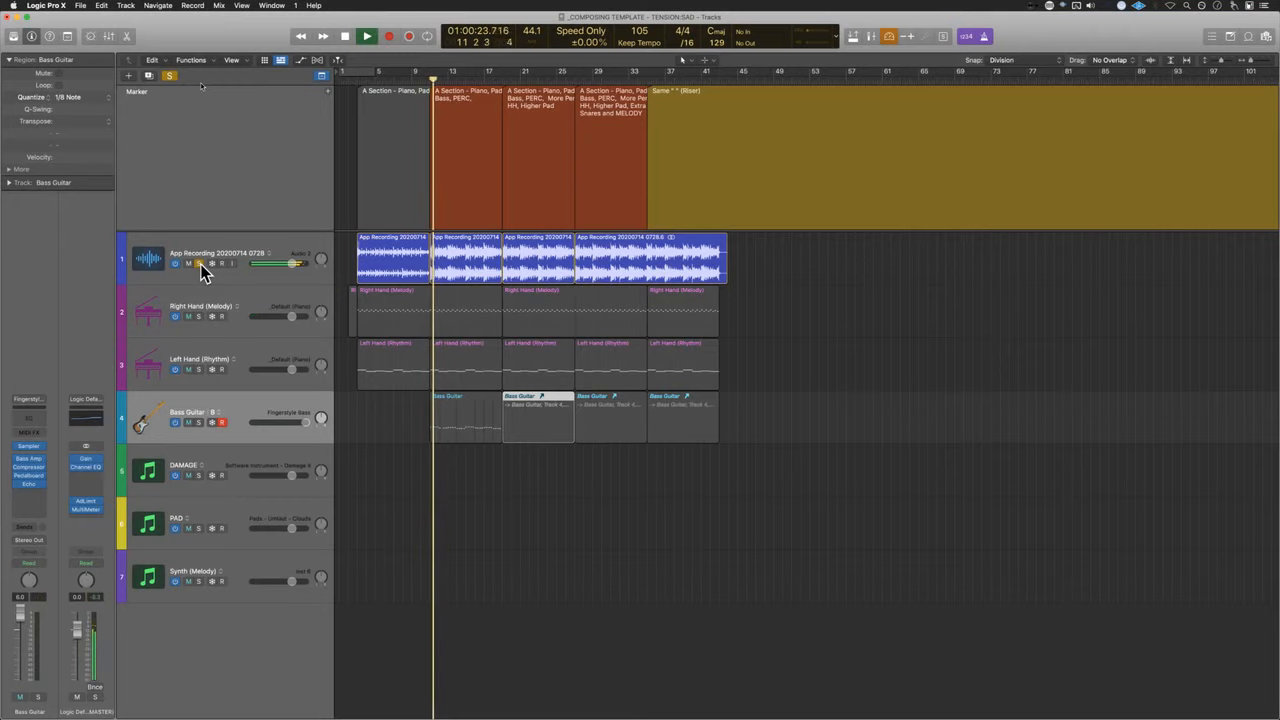
left_click(198, 423, "alt")
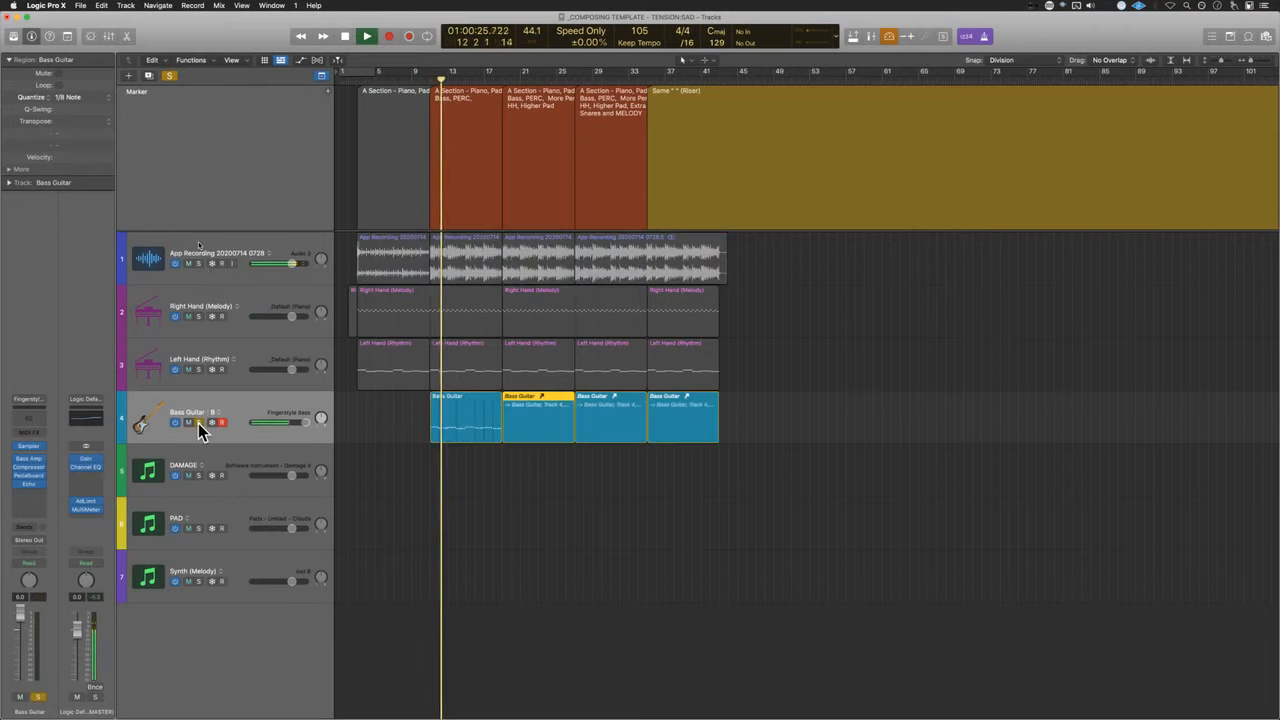
left_click(199, 264, "alt")
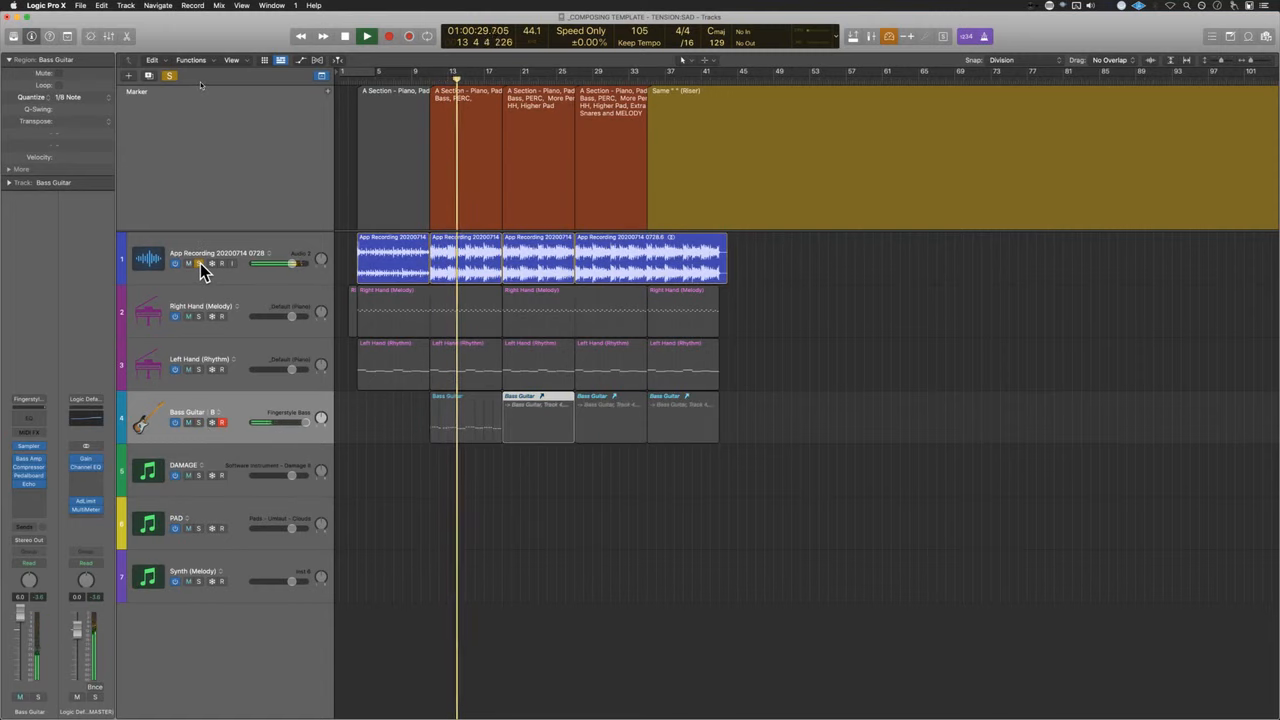
left_click(199, 264)
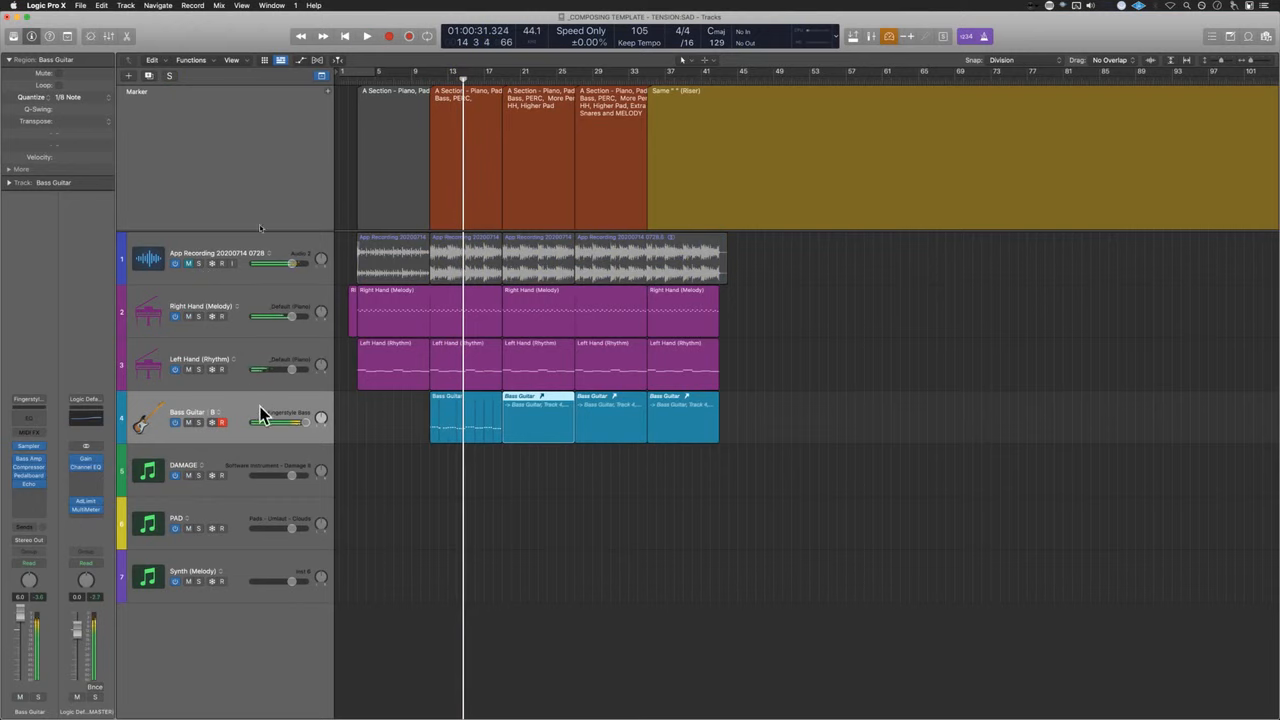
- Set the master Adaptive Limiter's gain to 5.2 dB and its out ceiling to -0.5 dB
left_click(89, 505)
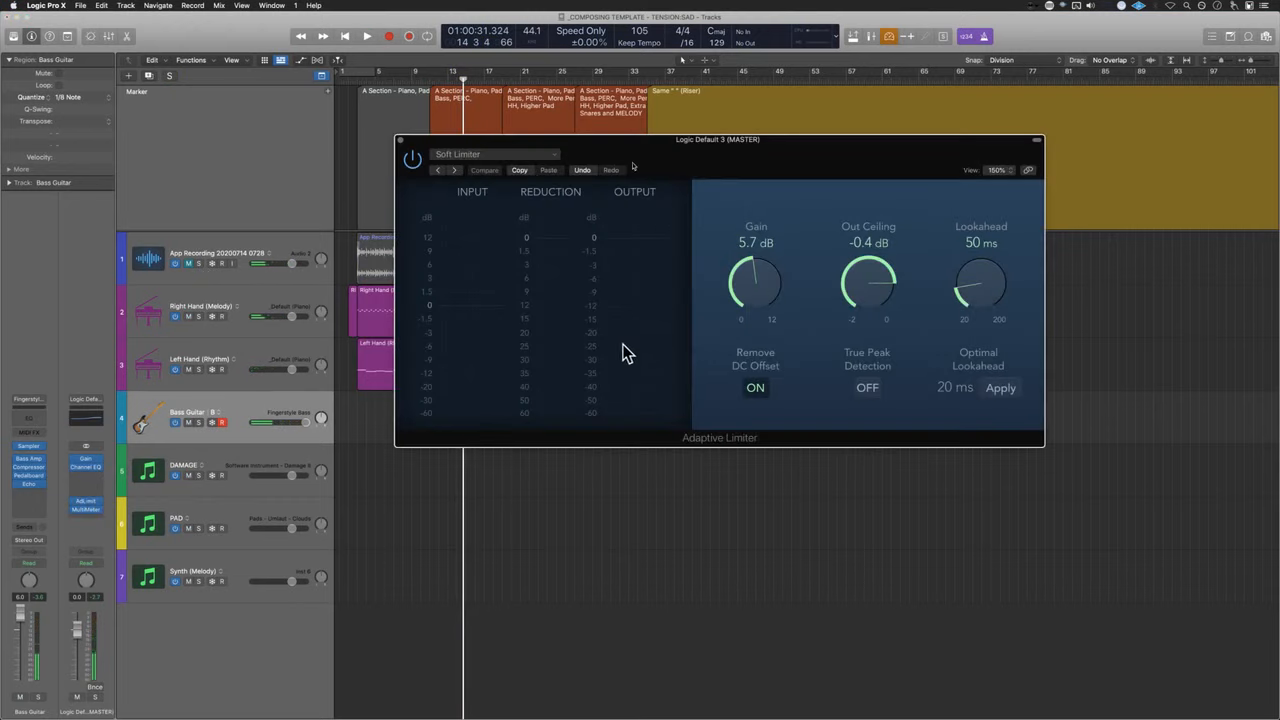
left_click_drag(748, 276, 755, 287)
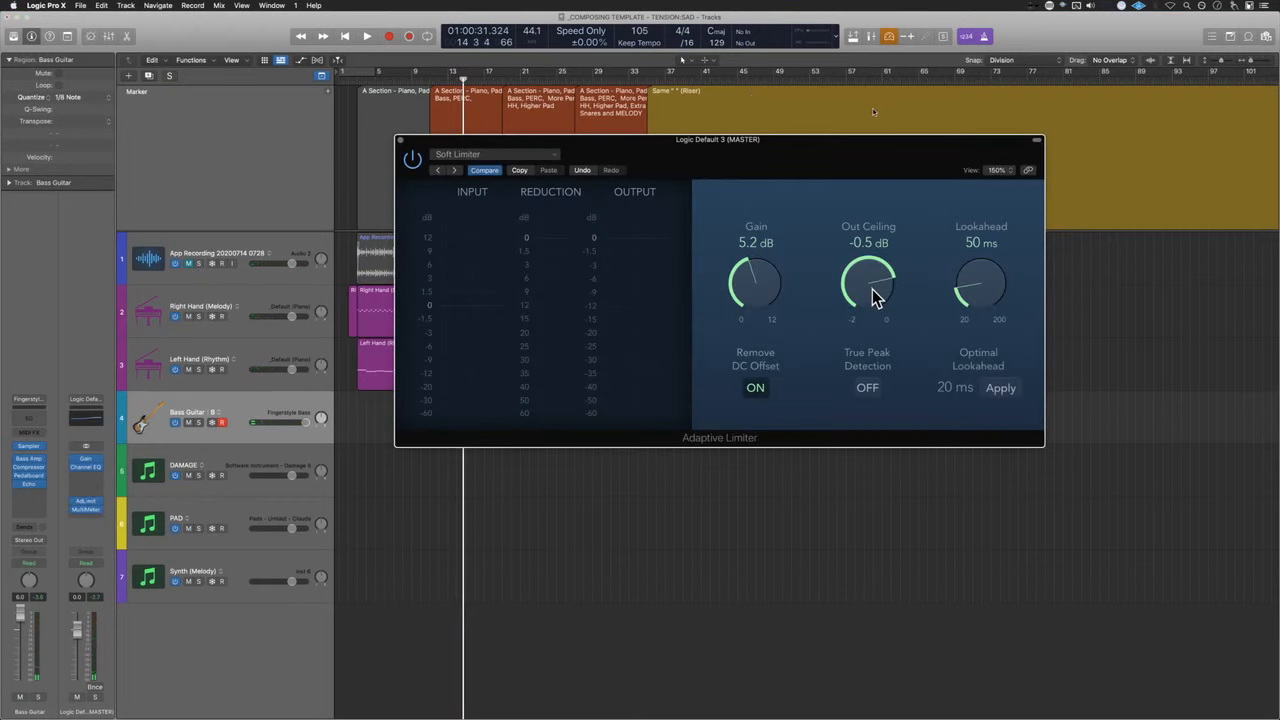
left_click(401, 141)
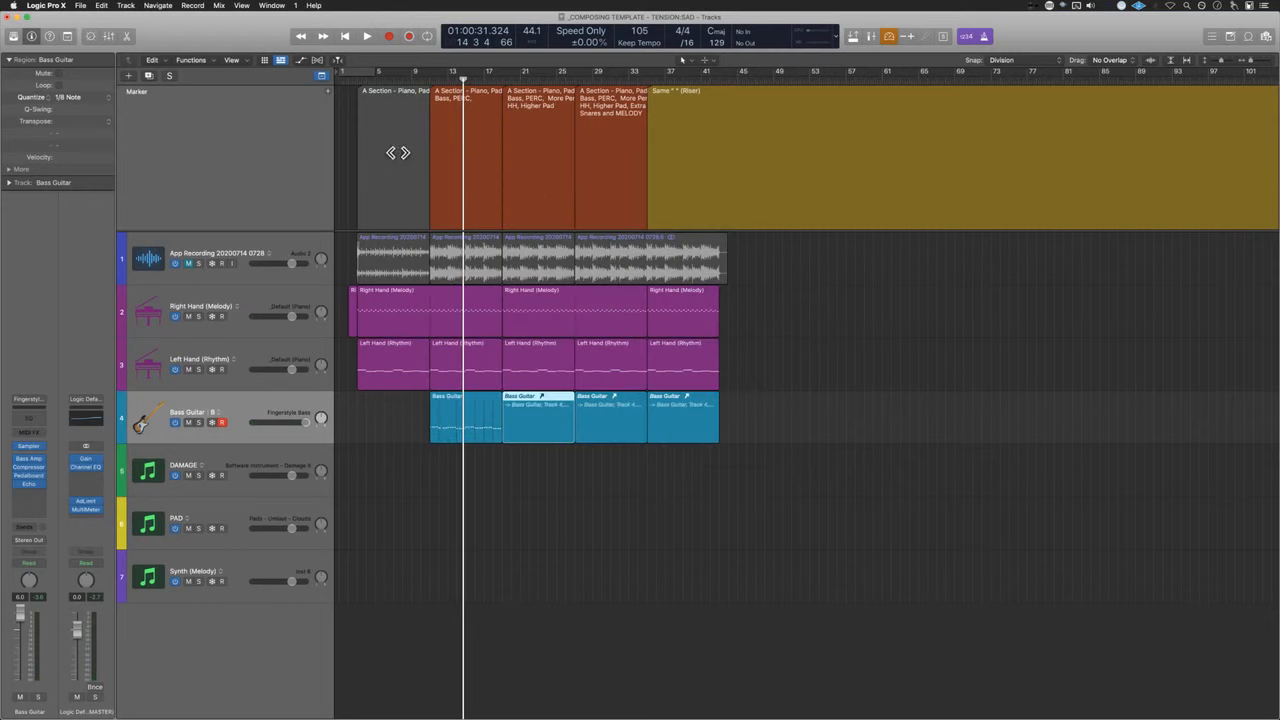
- Solo the Bass Guitar track, play it on from bar 14 and open its Pedalboard effect
left_click(269, 402)
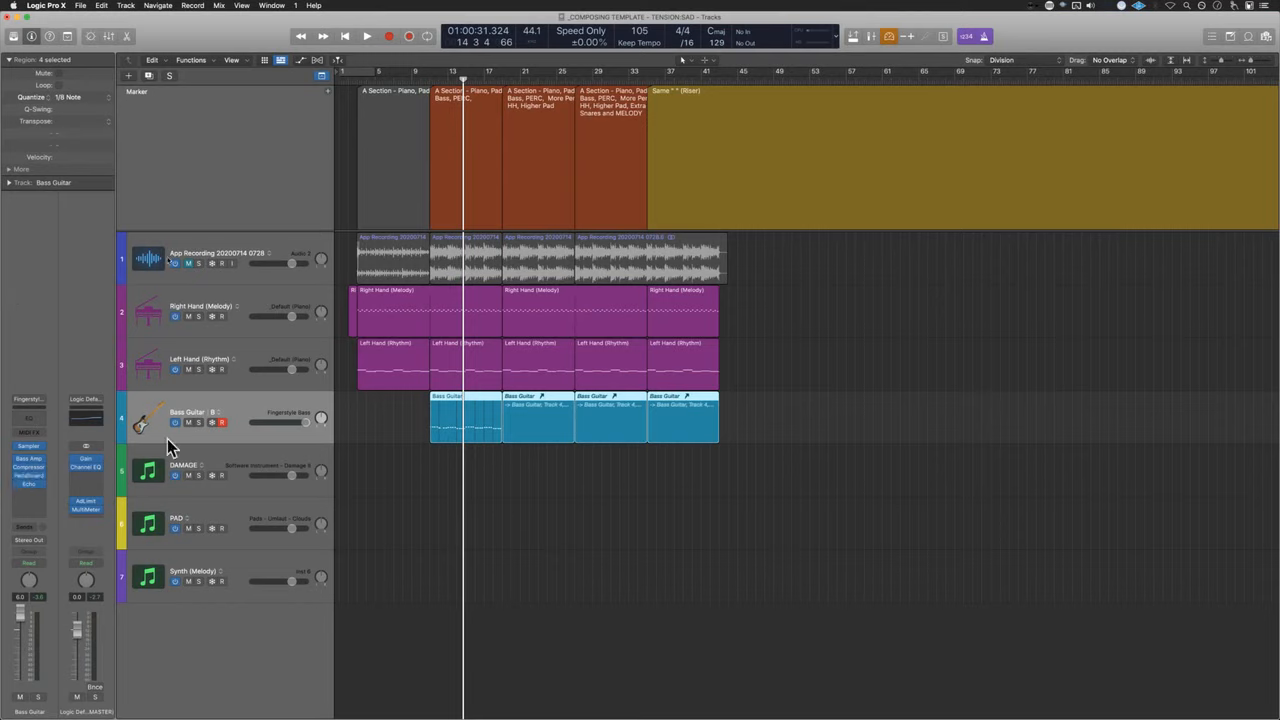
left_click(198, 422)
key("space")
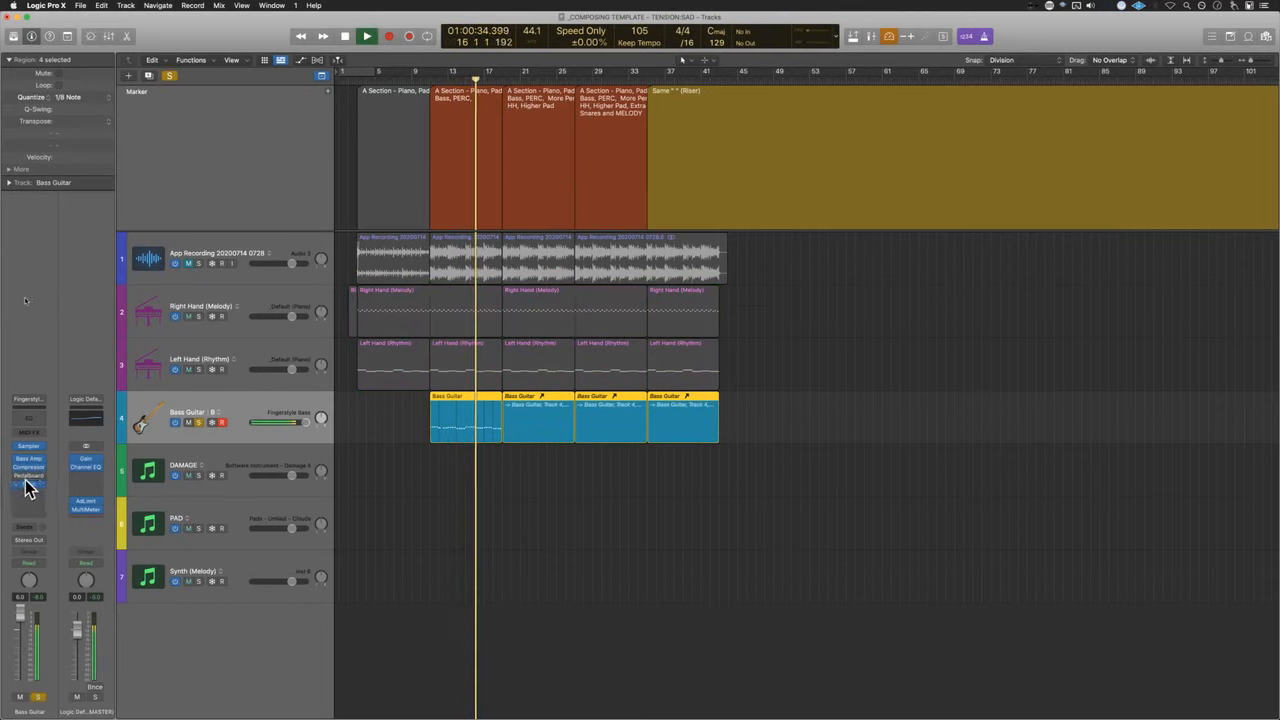
left_click(28, 480)
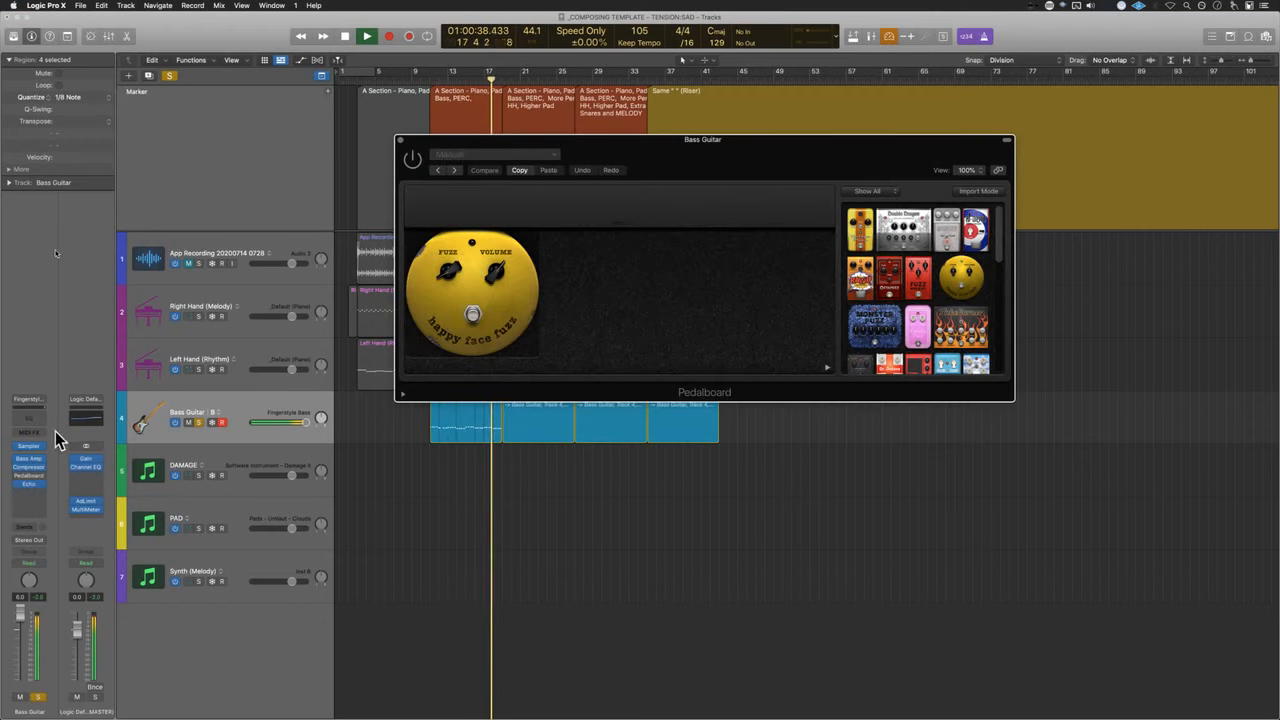
key("space")
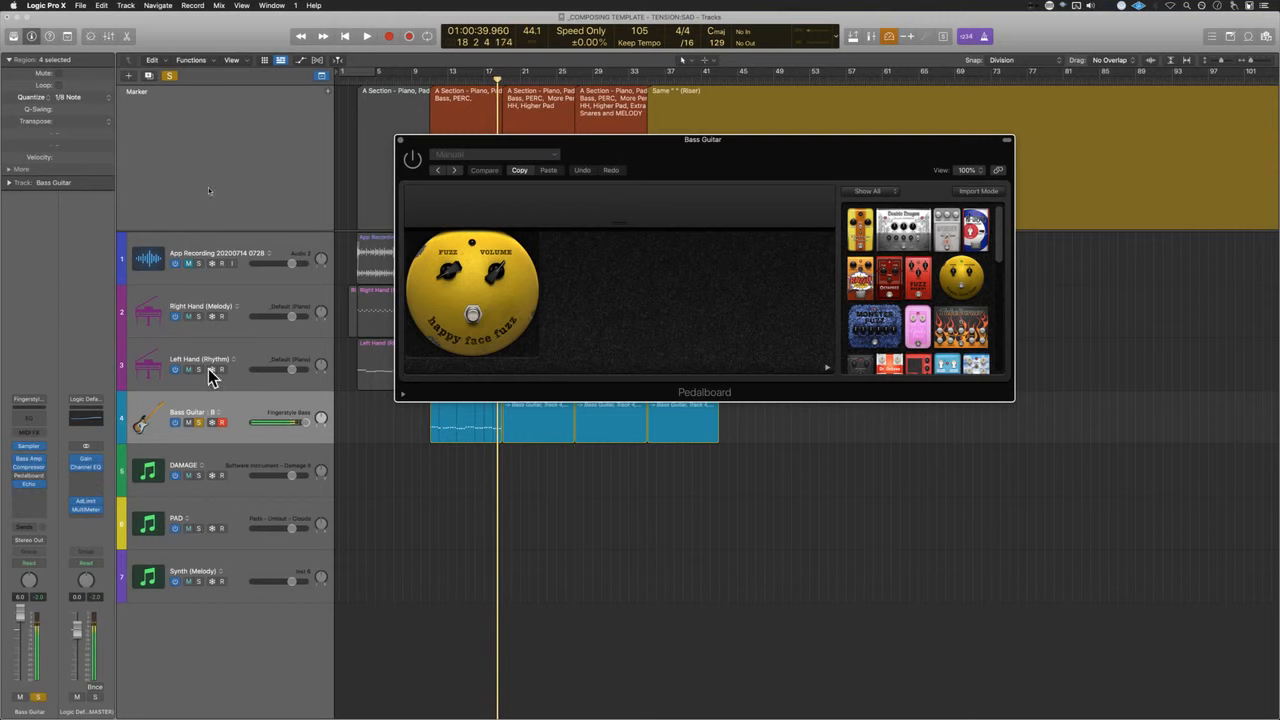
- Add a Squash Compressor pedal after the Happy Face Fuzz and set its Sustain to -37.0 dB
left_click_drag(712, 150, 592, 228)
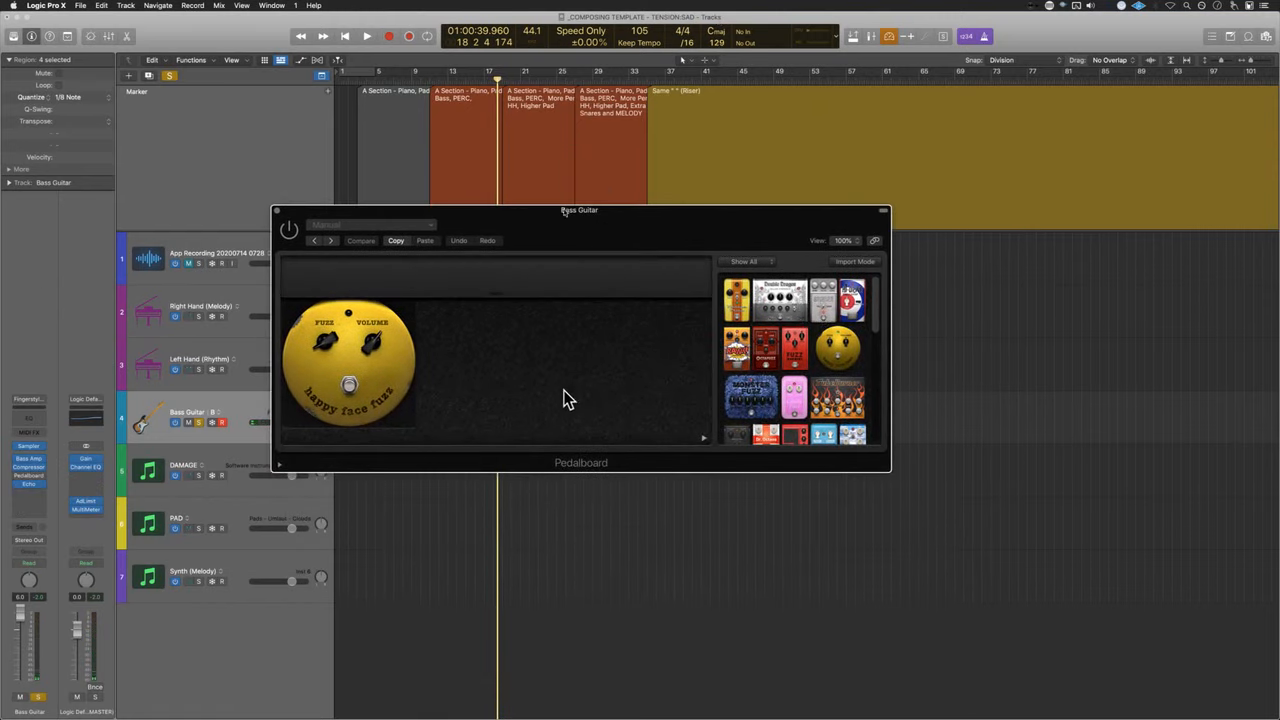
scroll(808, 412, "down", 10)
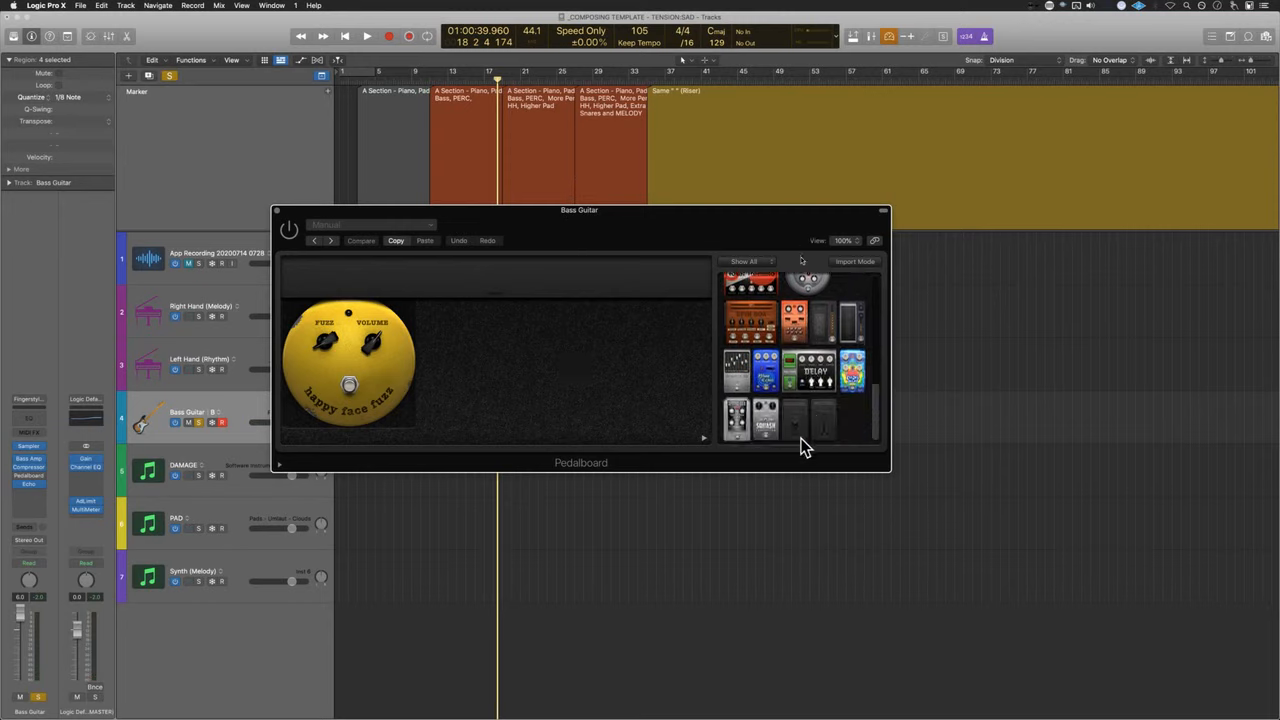
left_click_drag(765, 418, 491, 365)
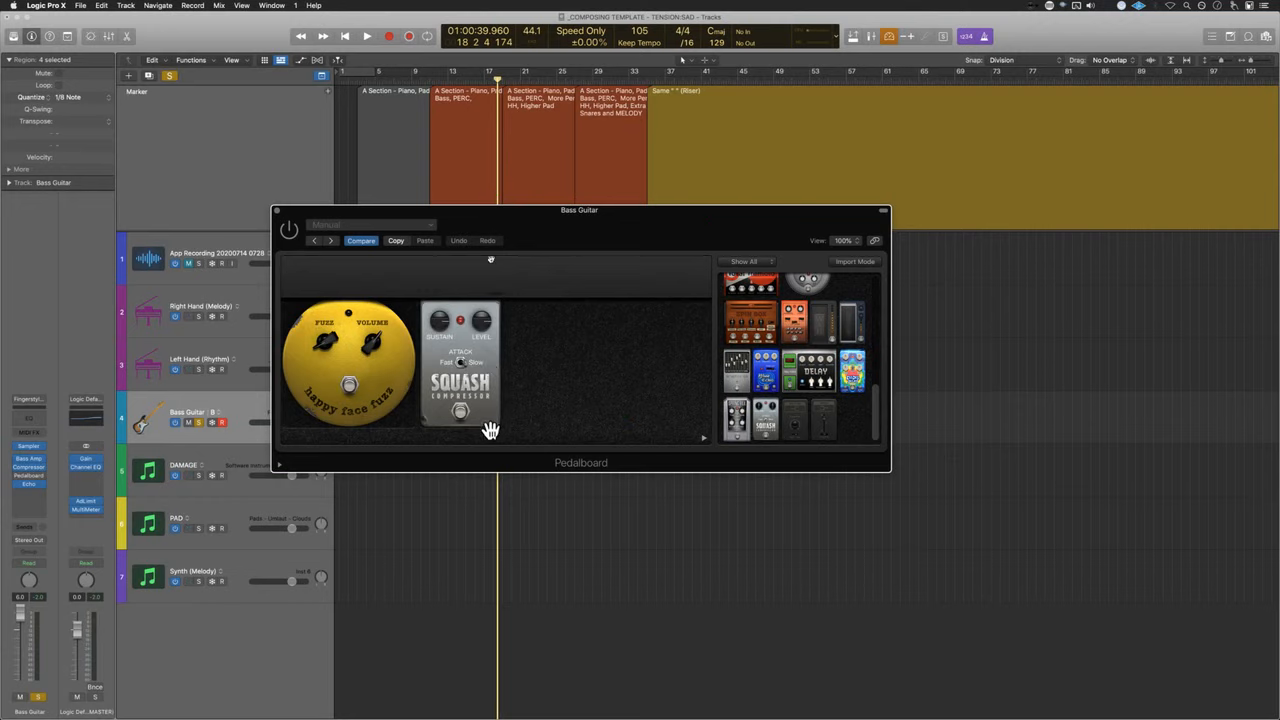
left_click_drag(440, 328, 438, 318)
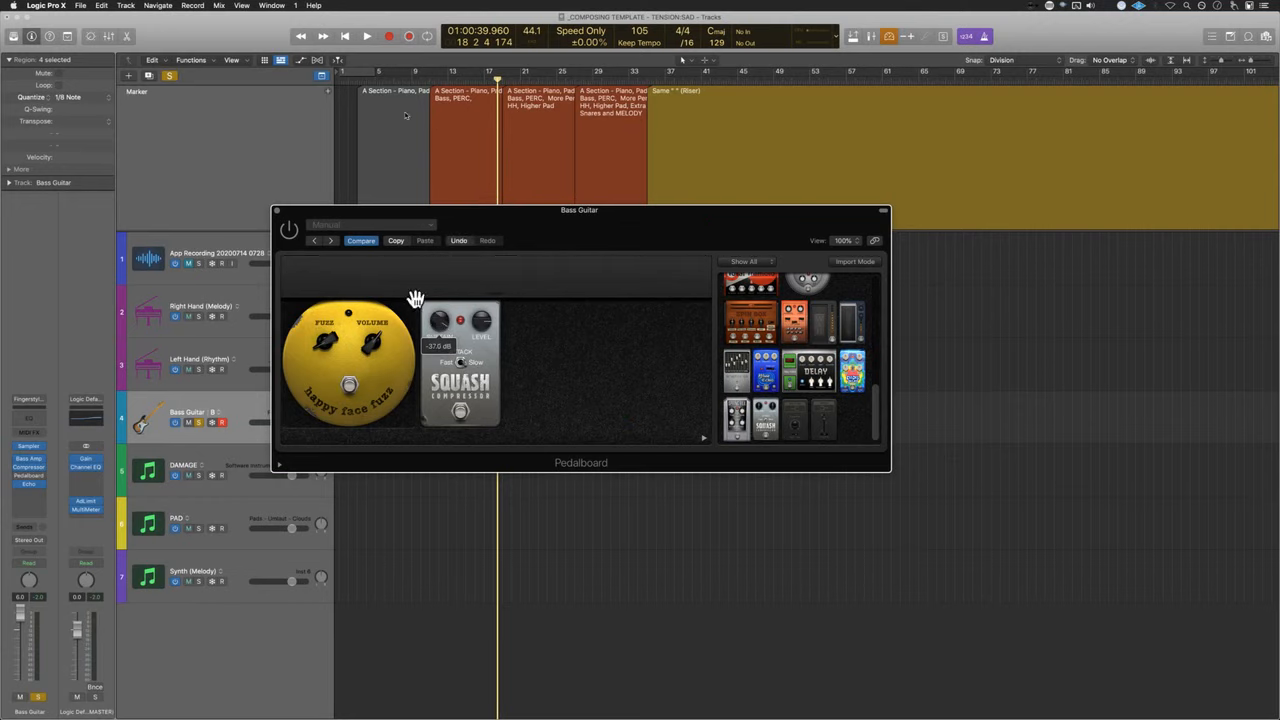
- Play the soloed Bass Guitar from about bar 11 while toggling the Pedalboard and the Squash Compressor pedal to compare the sound
left_click_drag(615, 232, 851, 451)
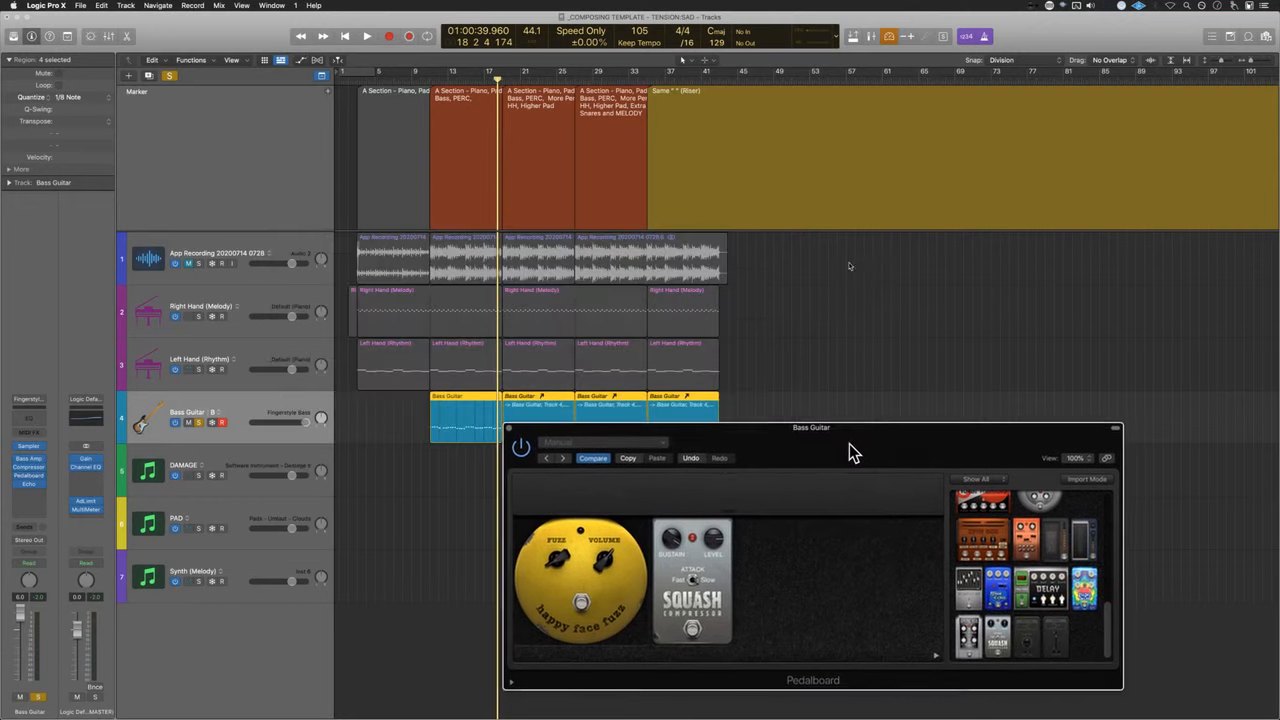
left_click(427, 445)
key("space")
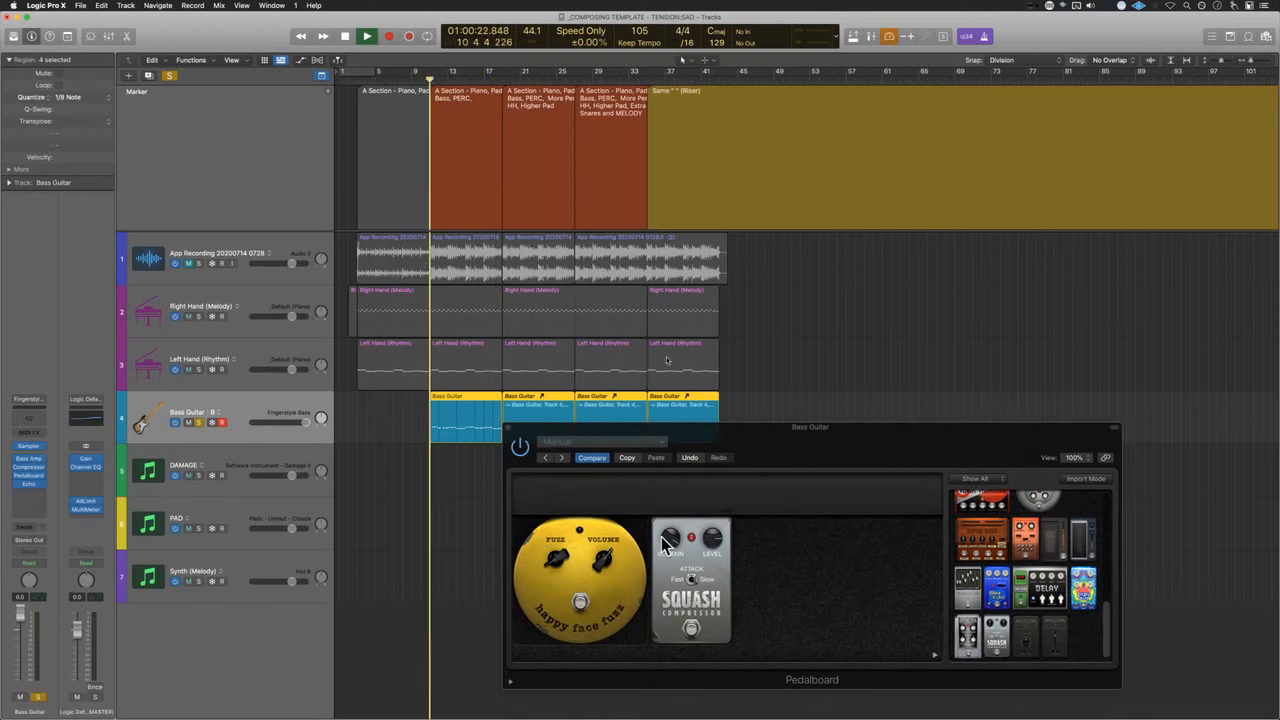
left_click(715, 538)
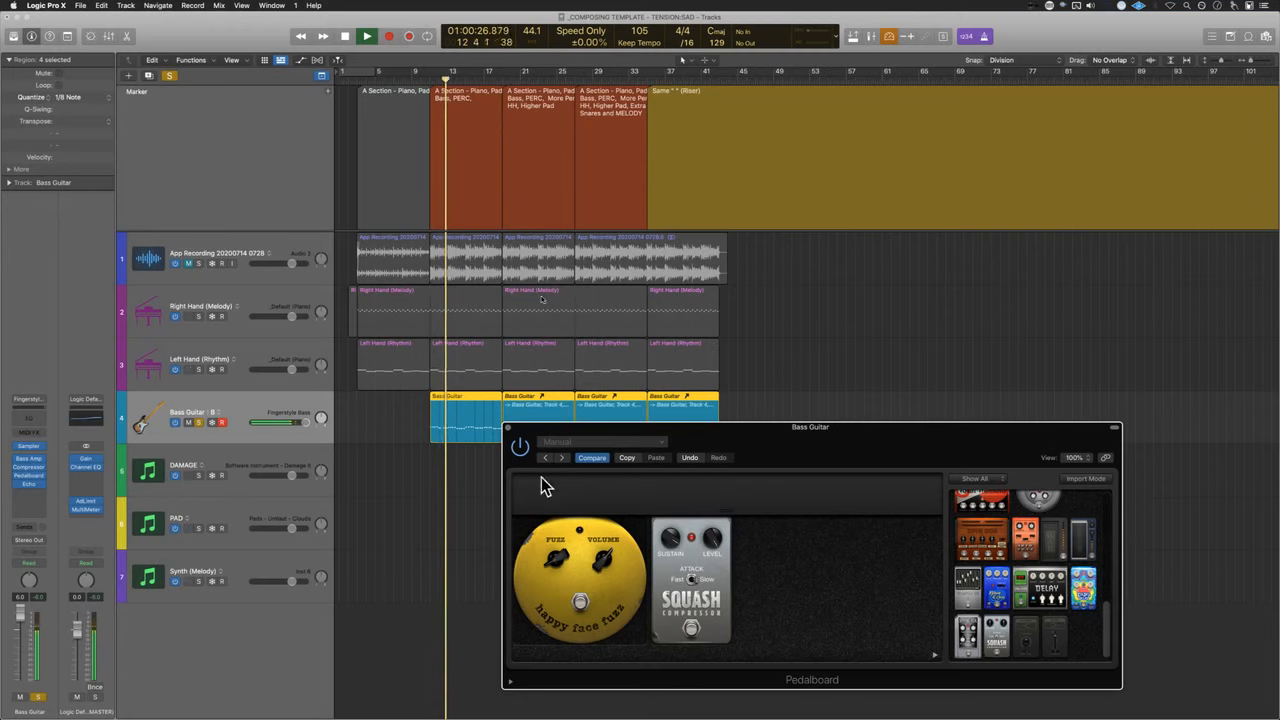
left_click(521, 447)
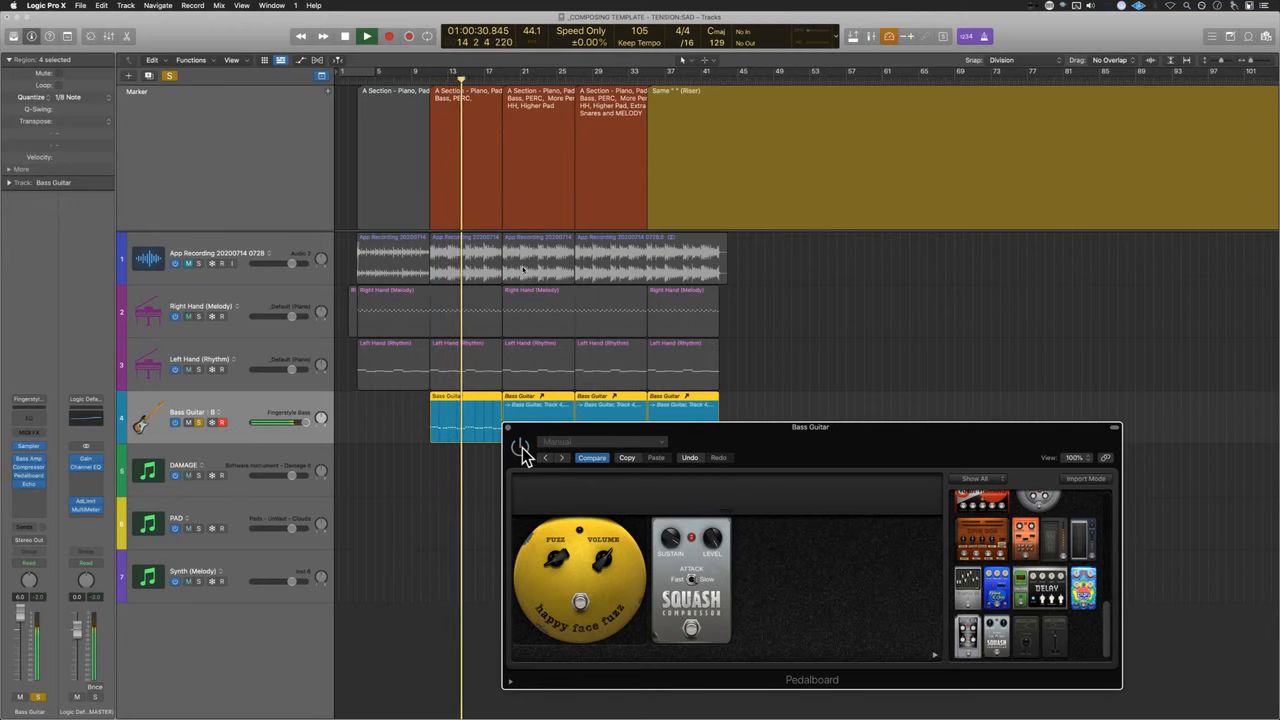
left_click(521, 447)
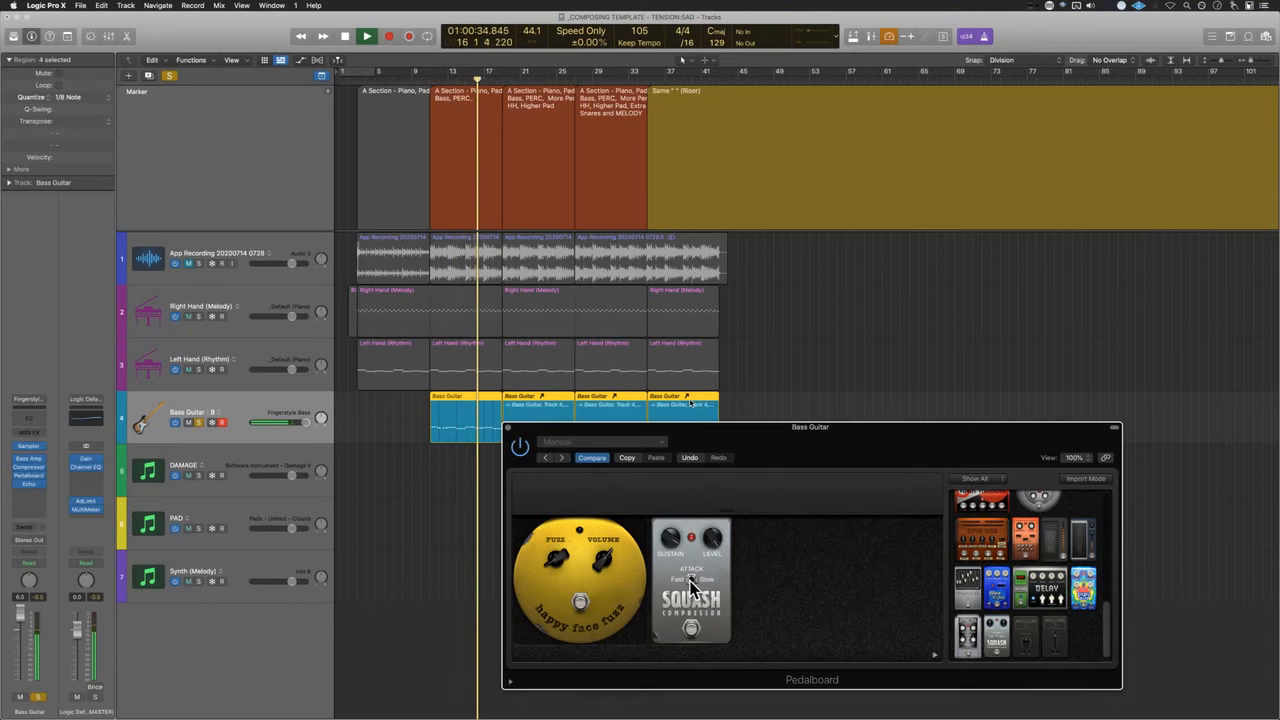
left_click(691, 630)
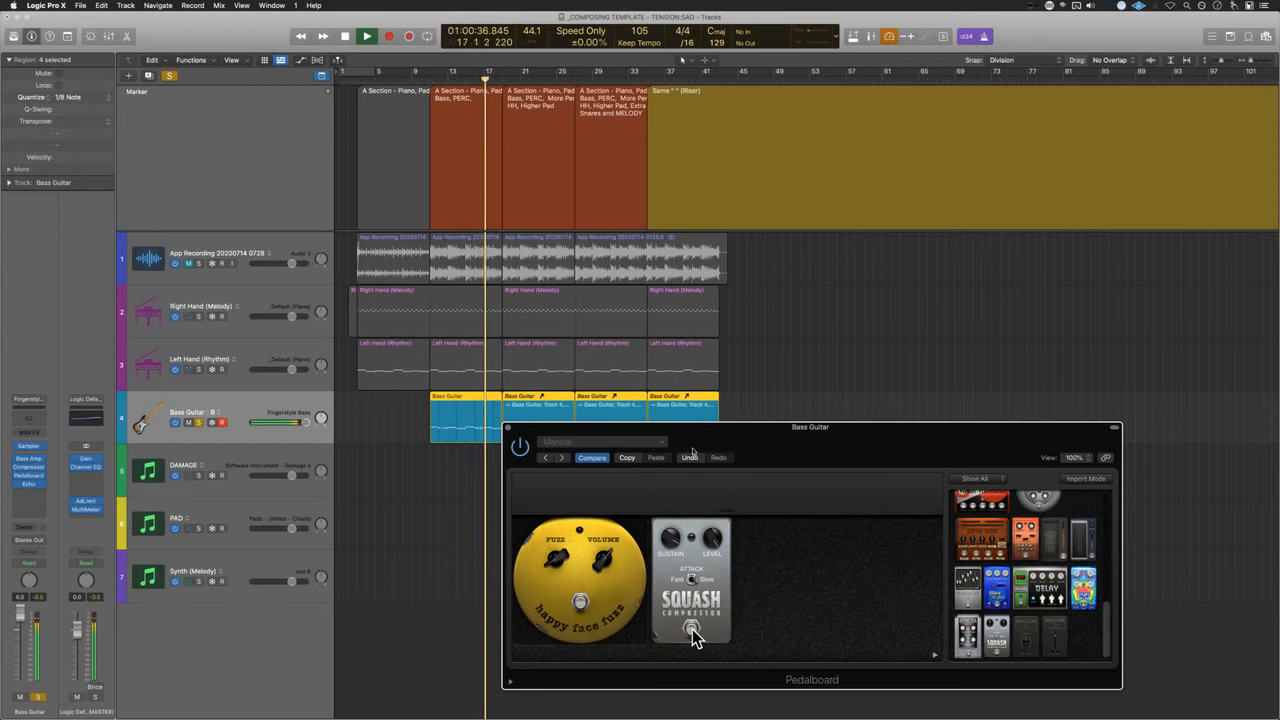
left_click(691, 630)
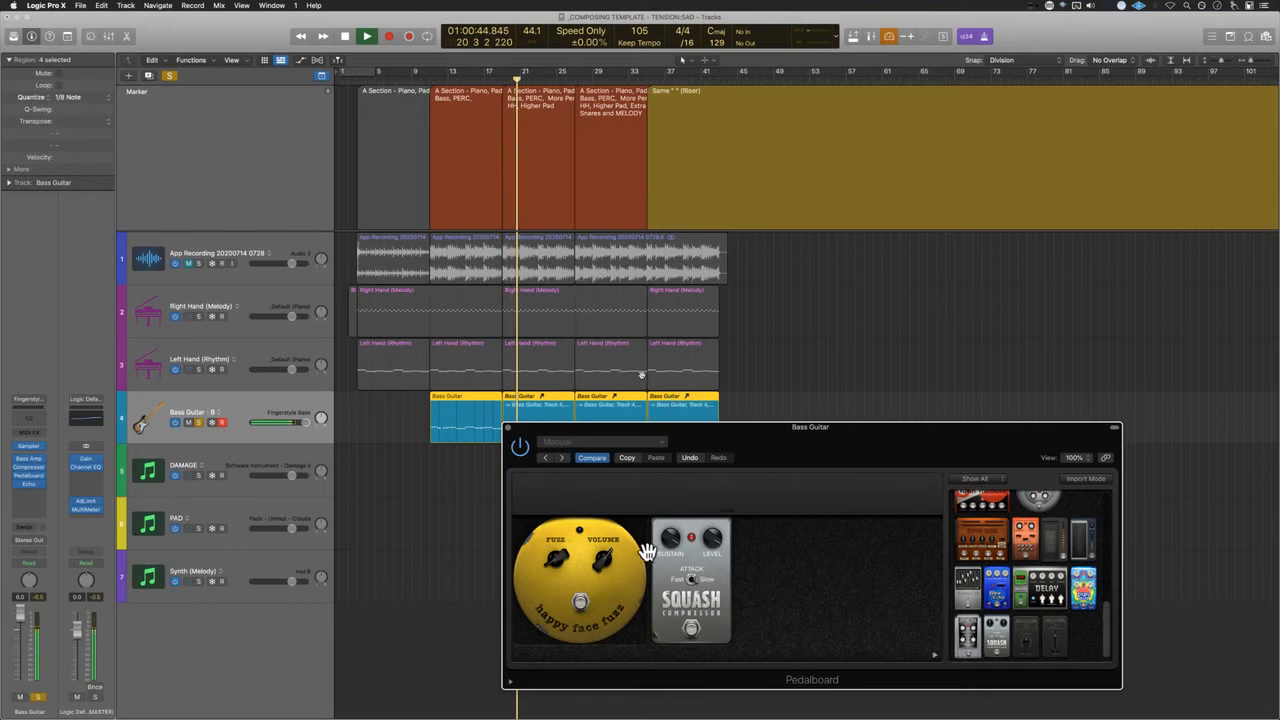
key("space")
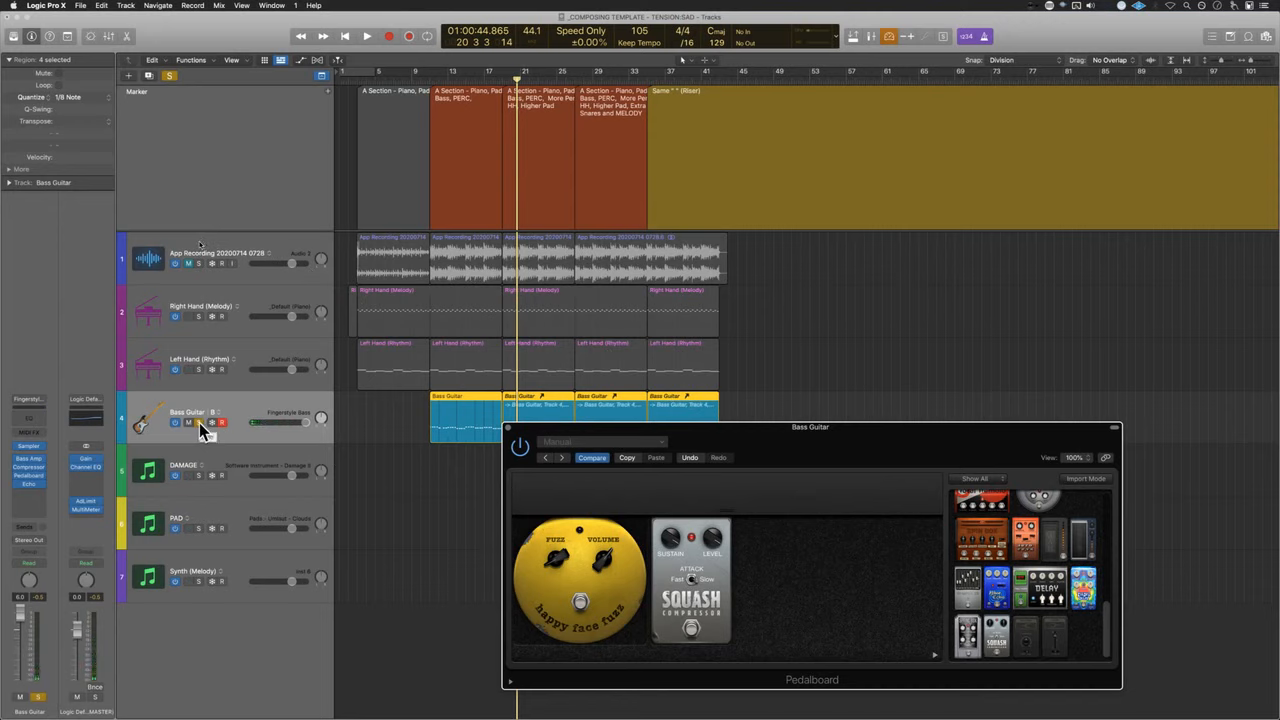
- Clear the Bass Guitar solo, close its Pedalboard window and save the project
left_click(199, 422)
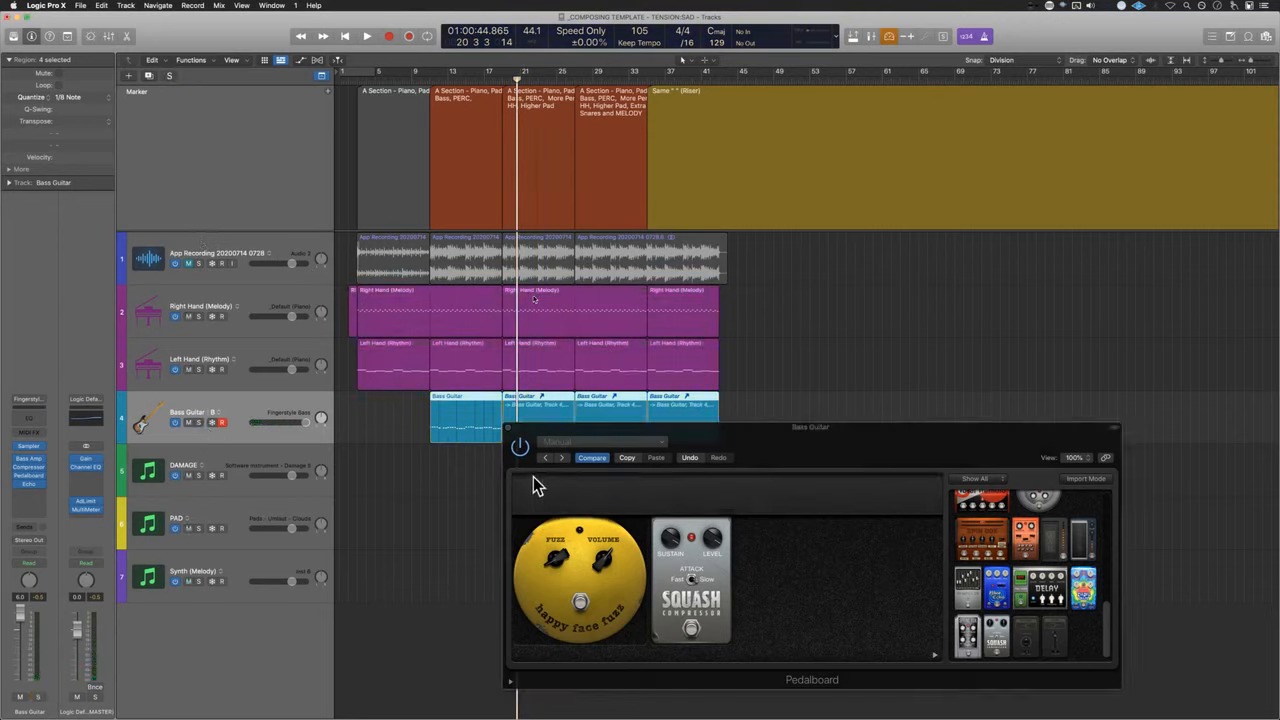
left_click(507, 428)
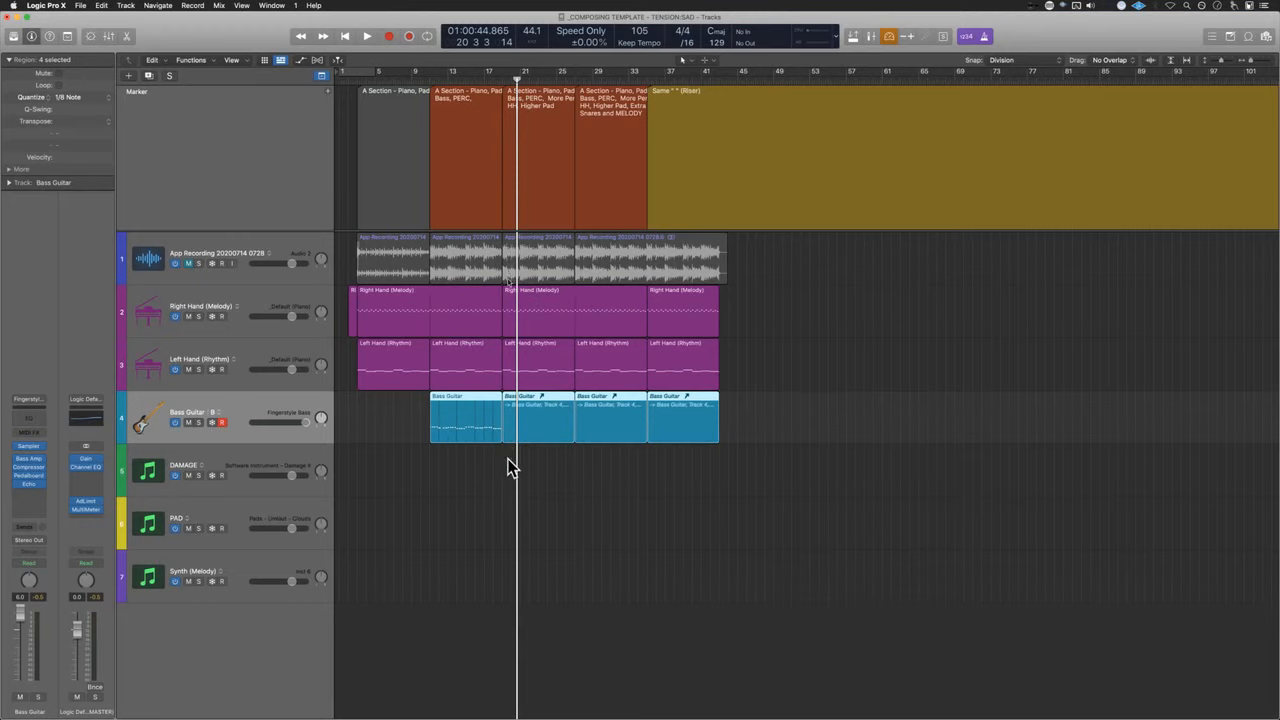
scroll(517, 498, "up", 5)
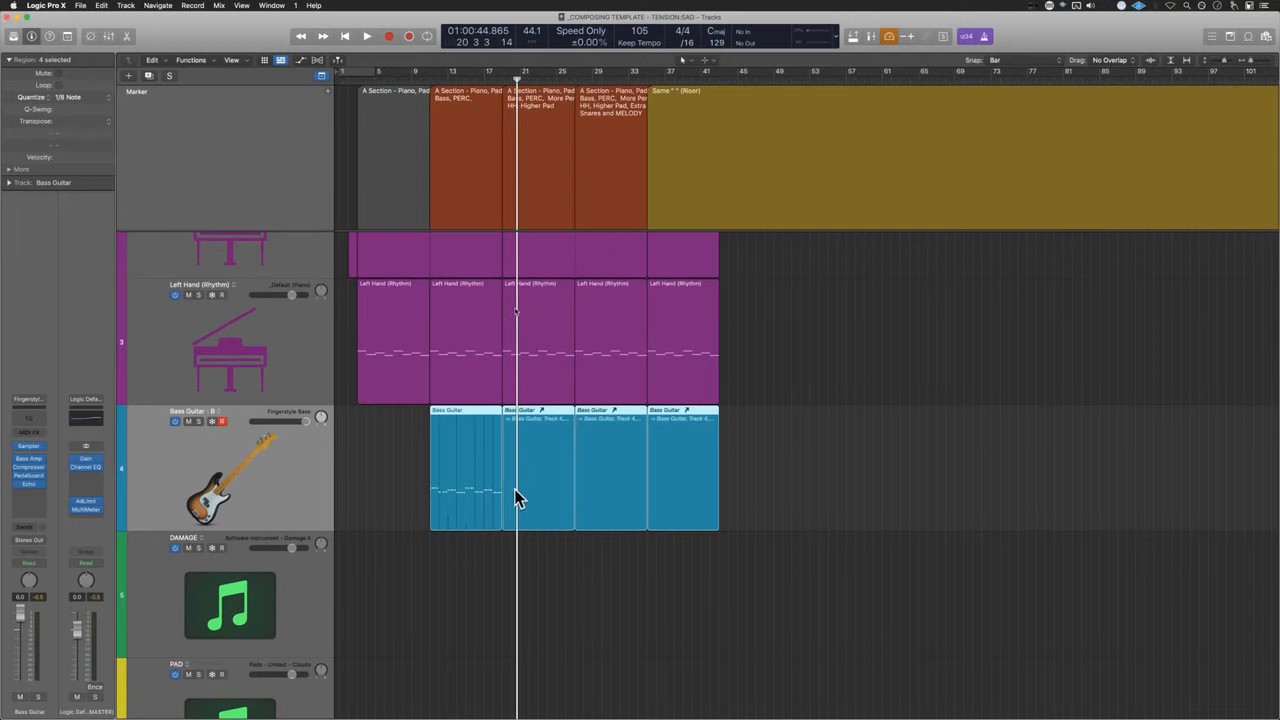
scroll(509, 546, "up", 5)
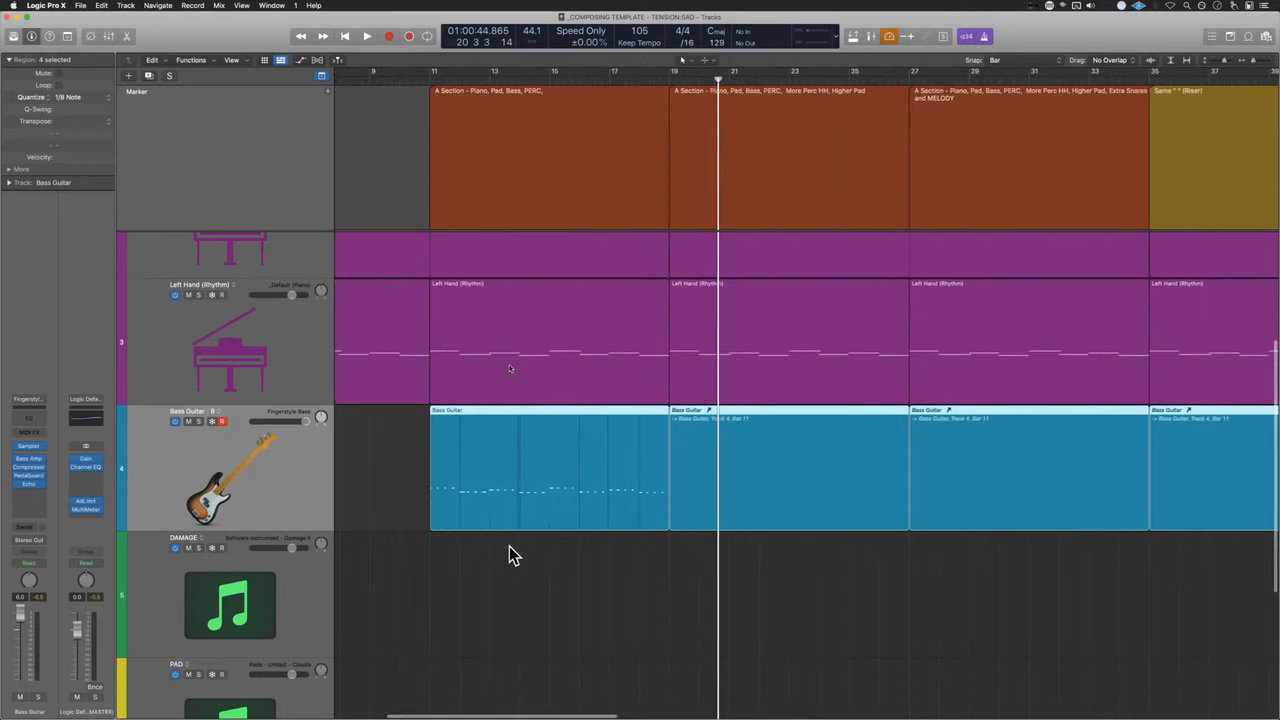
left_click(400, 545)
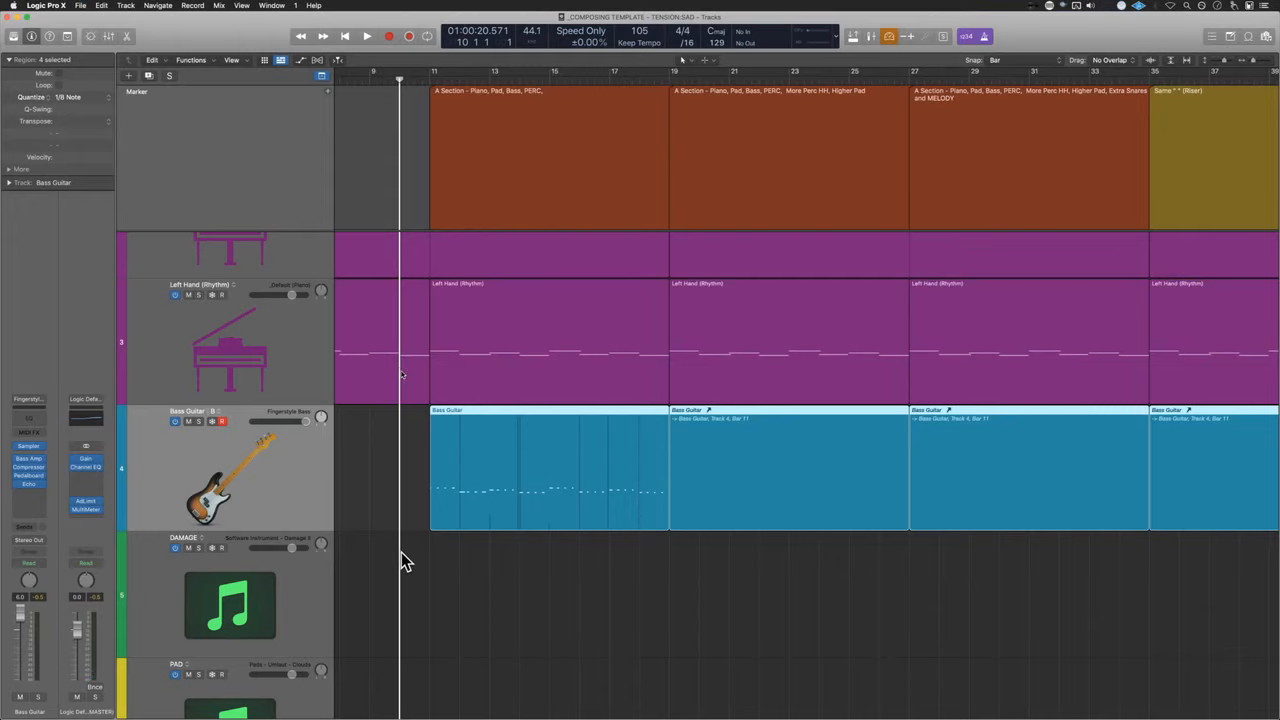
scroll(401, 552, "left", 4)
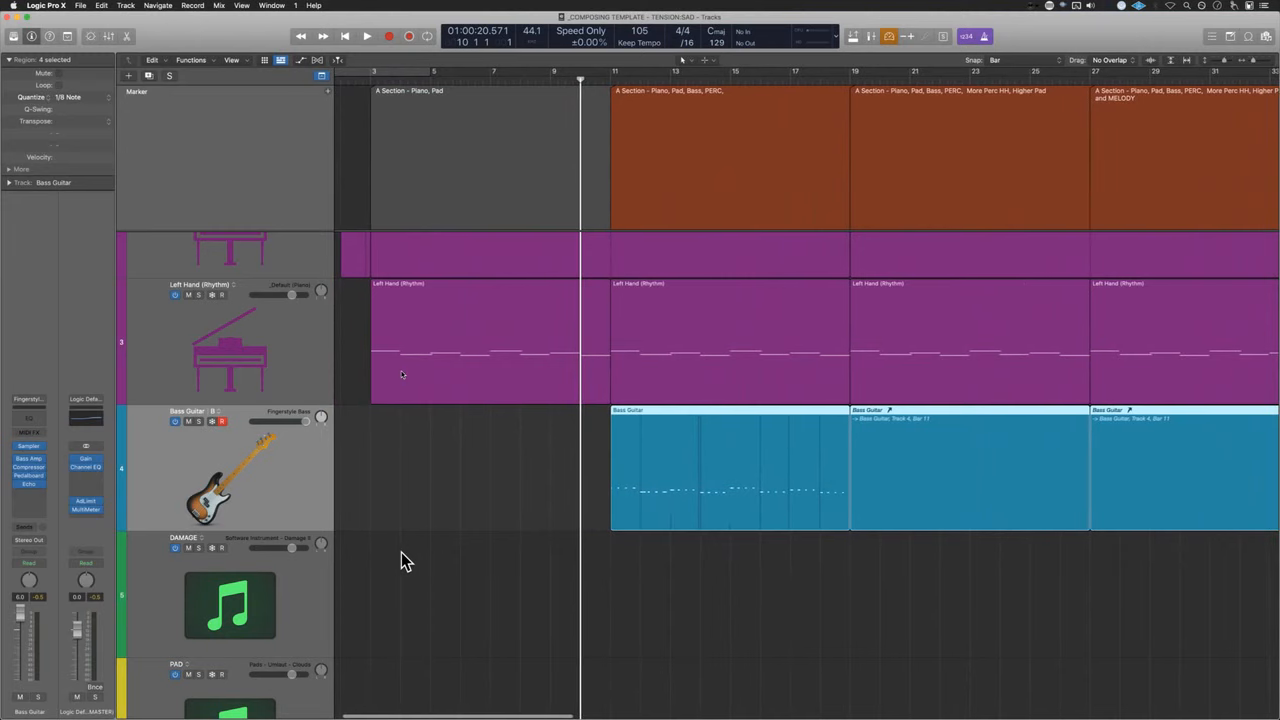
key("super+s")
scroll(401, 553, "down", 4)
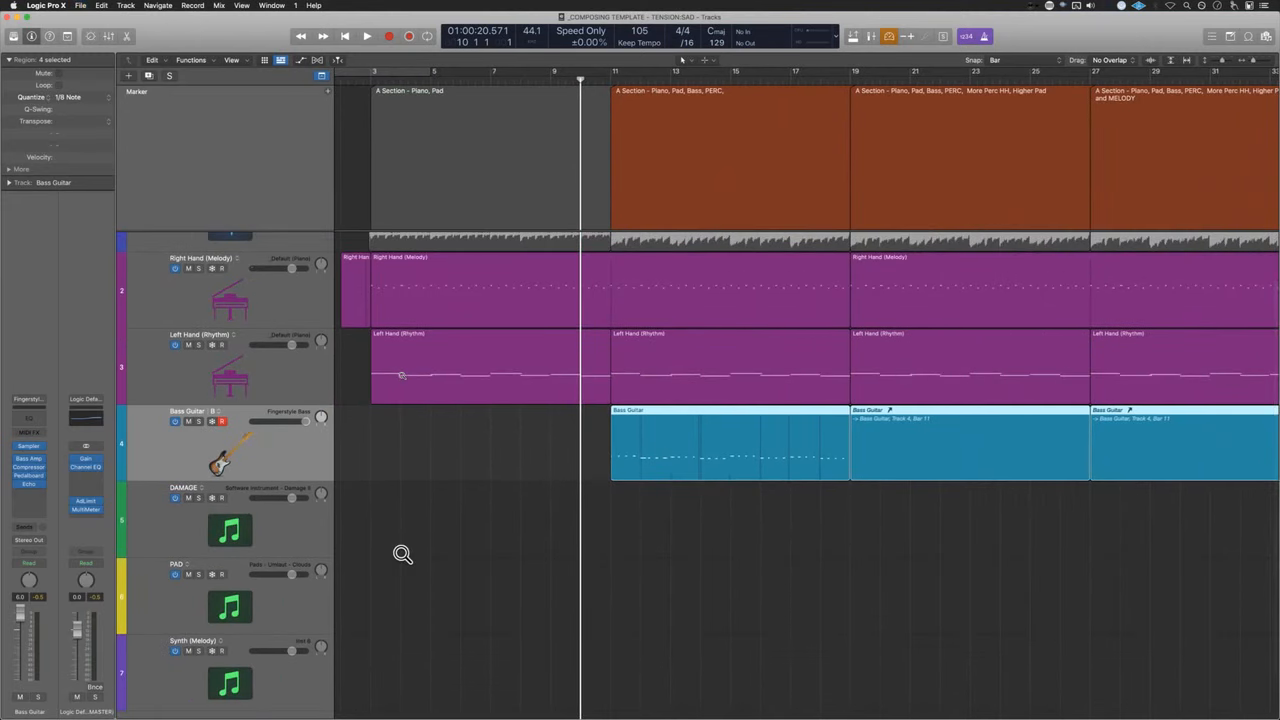
key("super+s")
key("period")
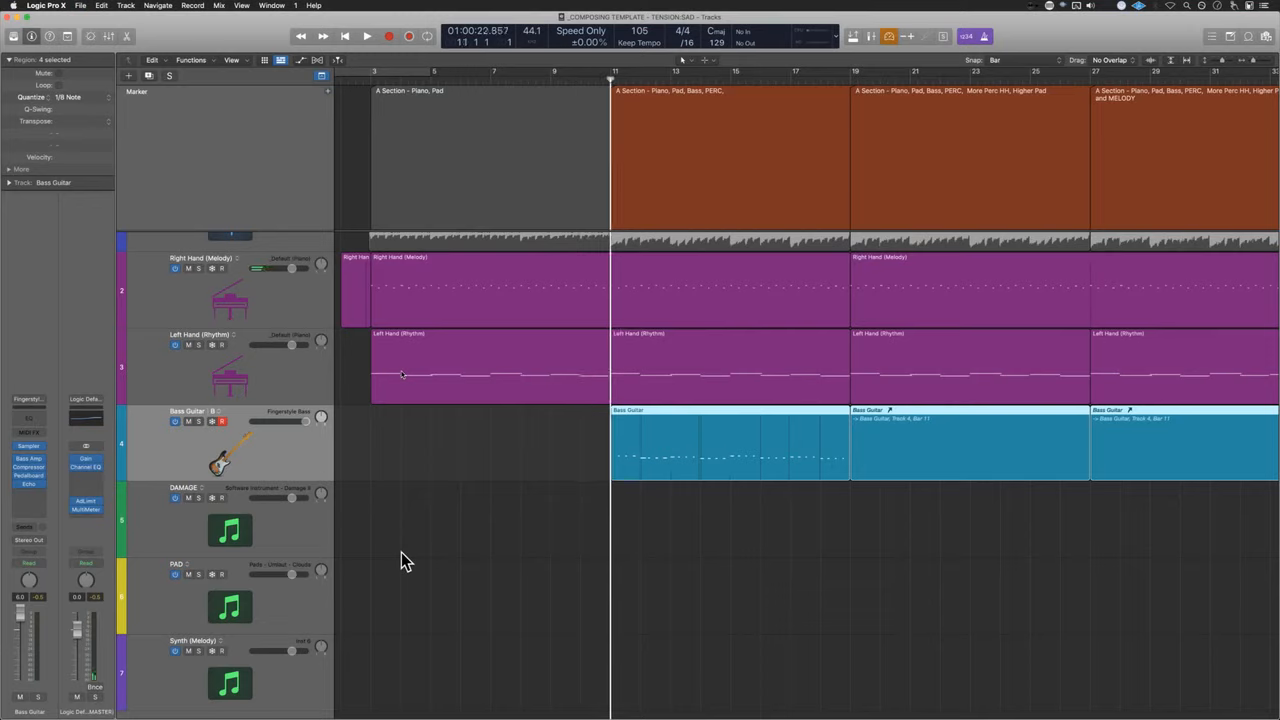
key("super+s")
- Play from bar 11 and enable the low cut filter in the master Channel EQ at about 29 Hz
key("space")
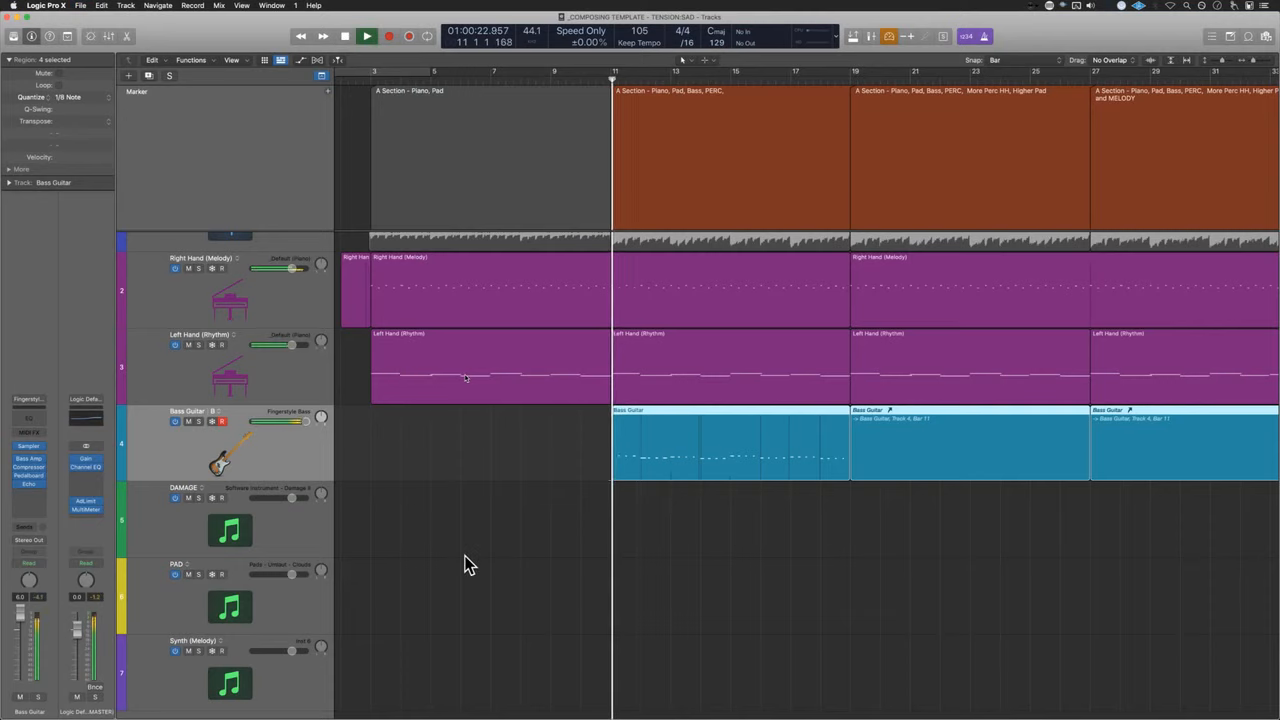
left_click(88, 462)
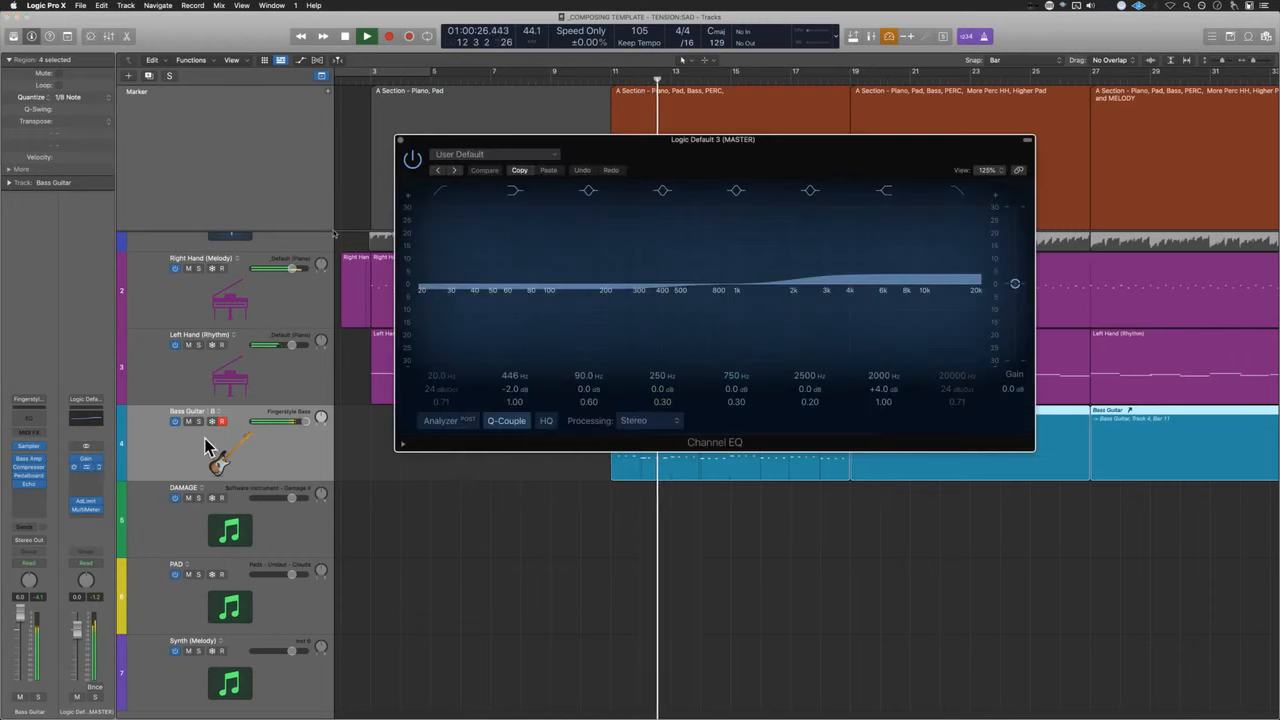
left_click(441, 190)
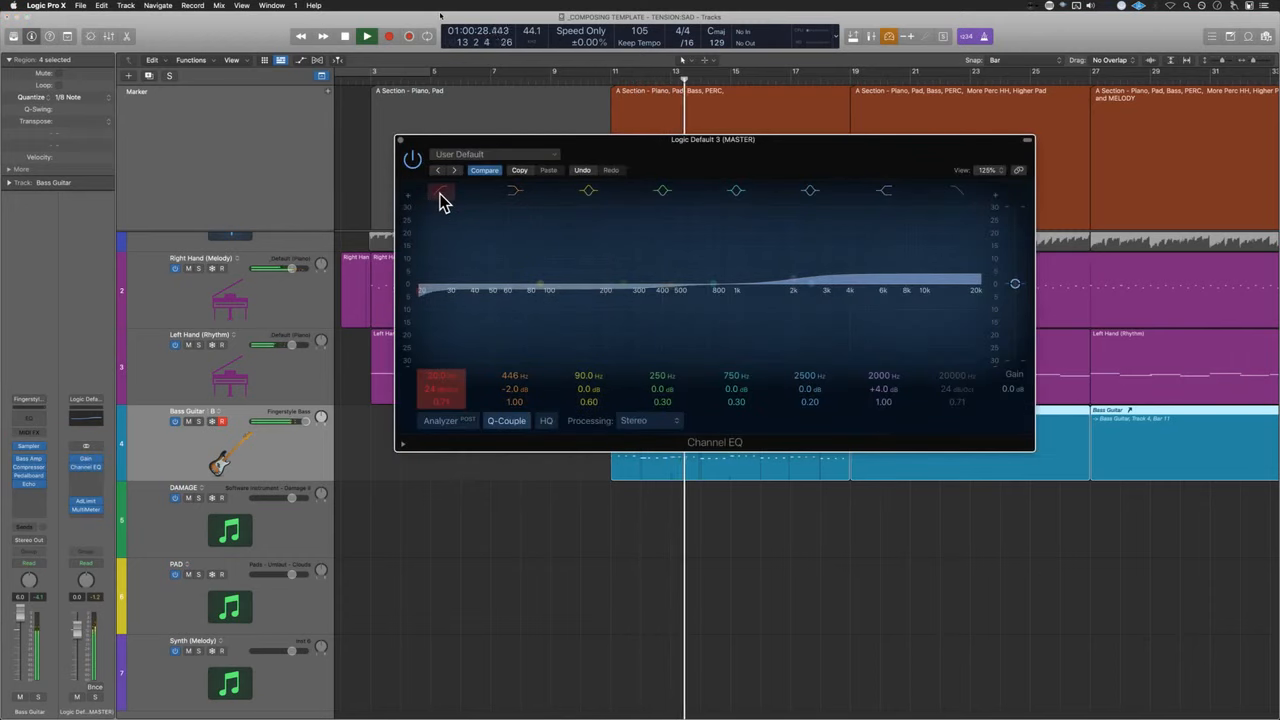
mouse_move(441, 376)
left_mouse_down()
mouse_move(441, 338)
mouse_move(441, 361)
left_mouse_up()
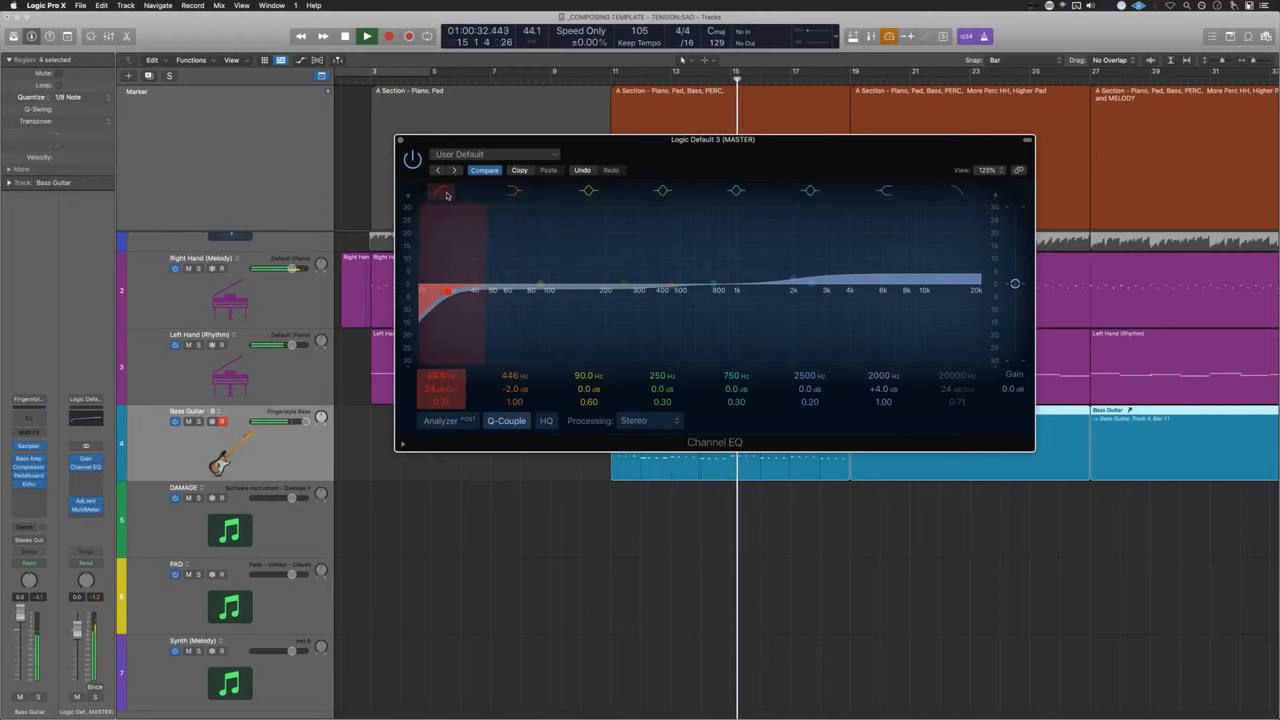
left_click(400, 140)
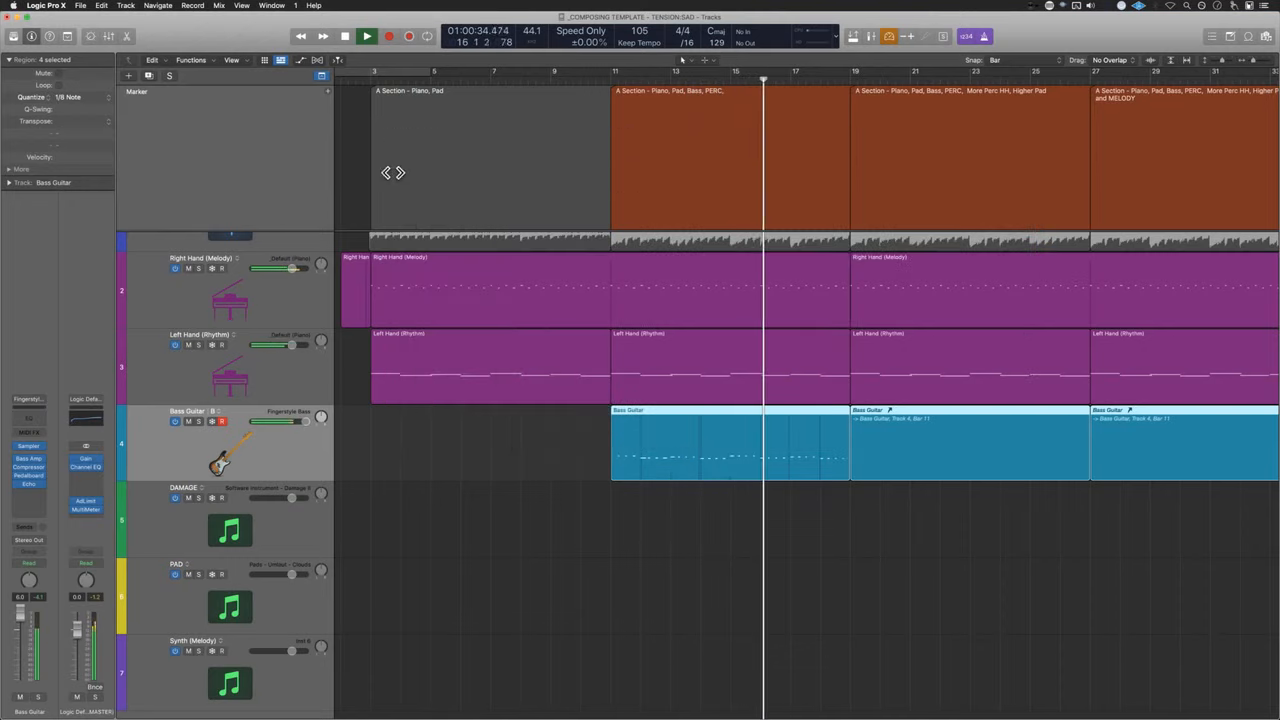
- Set the master Adaptive Limiter's gain to 5.6 dB and out ceiling to -0.6 dB, and deselect the Bass Guitar regions
left_click(87, 506)
left_click_drag(789, 286, 766, 286)
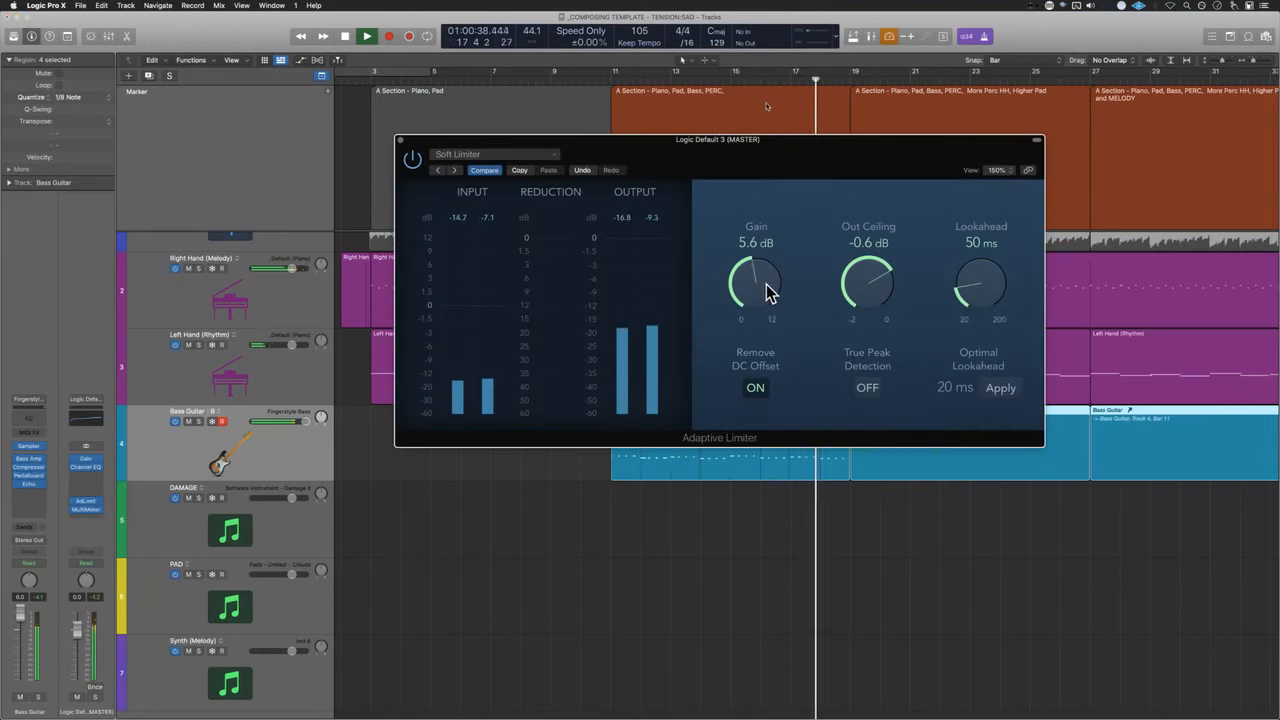
left_click(400, 140)
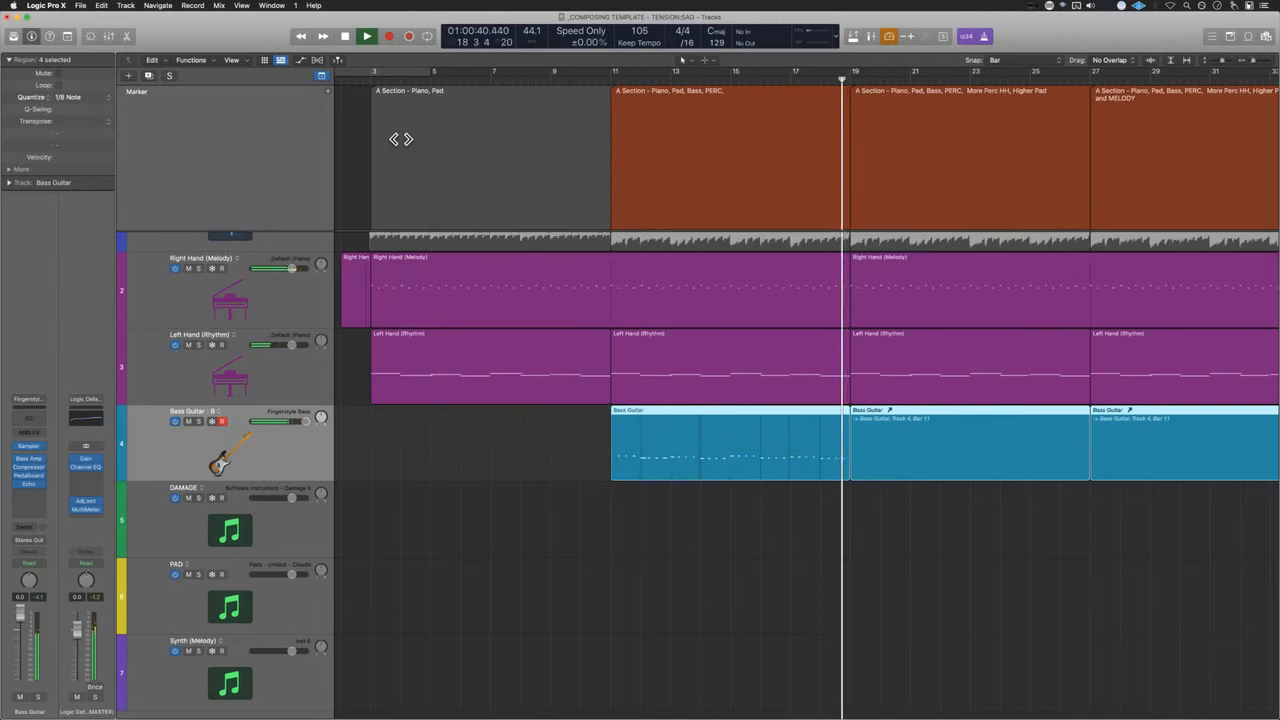
left_click(810, 596)
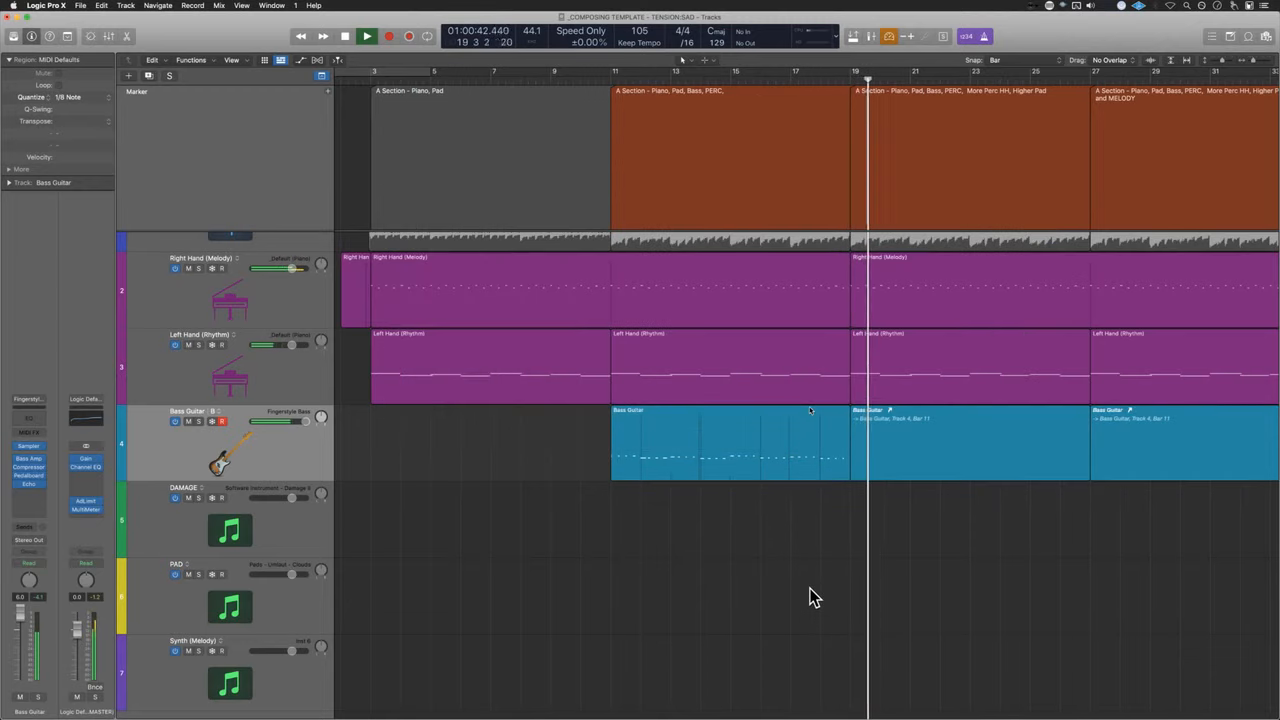
- Solo the App Recording reference track during playback to compare it with the mix, and clear the solo
key("super+Left")
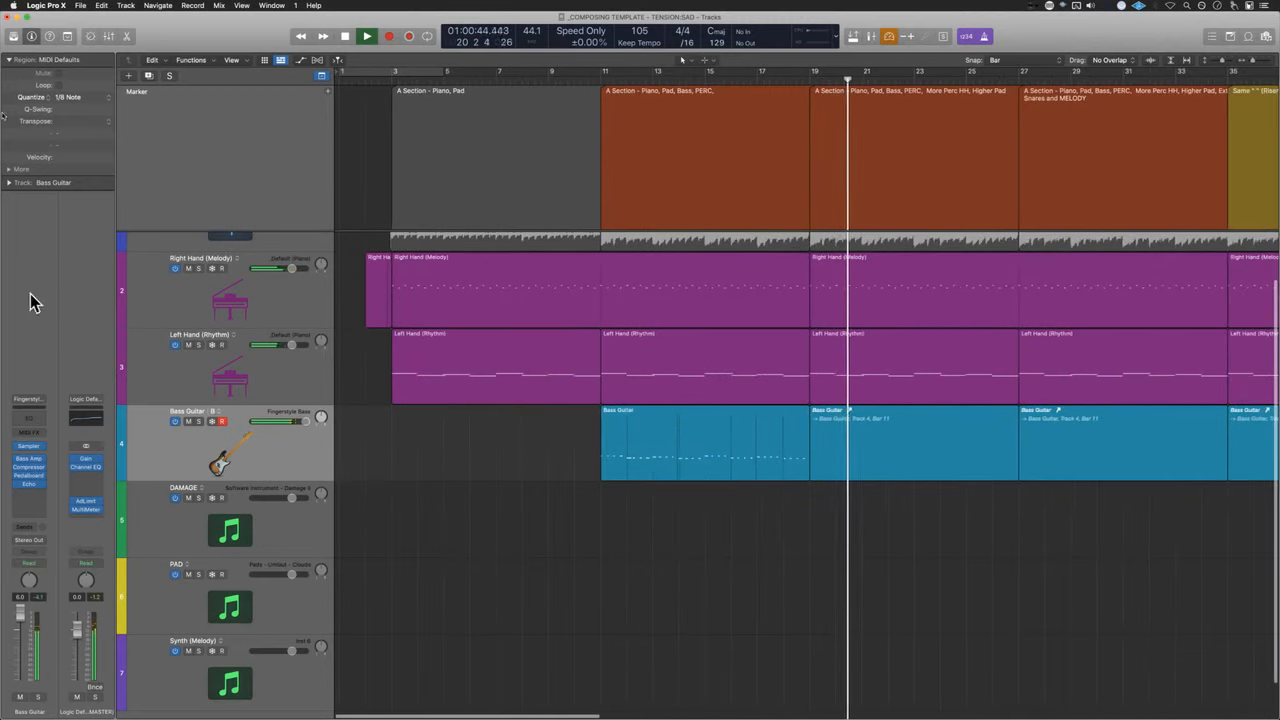
scroll(260, 280, "up", 3)
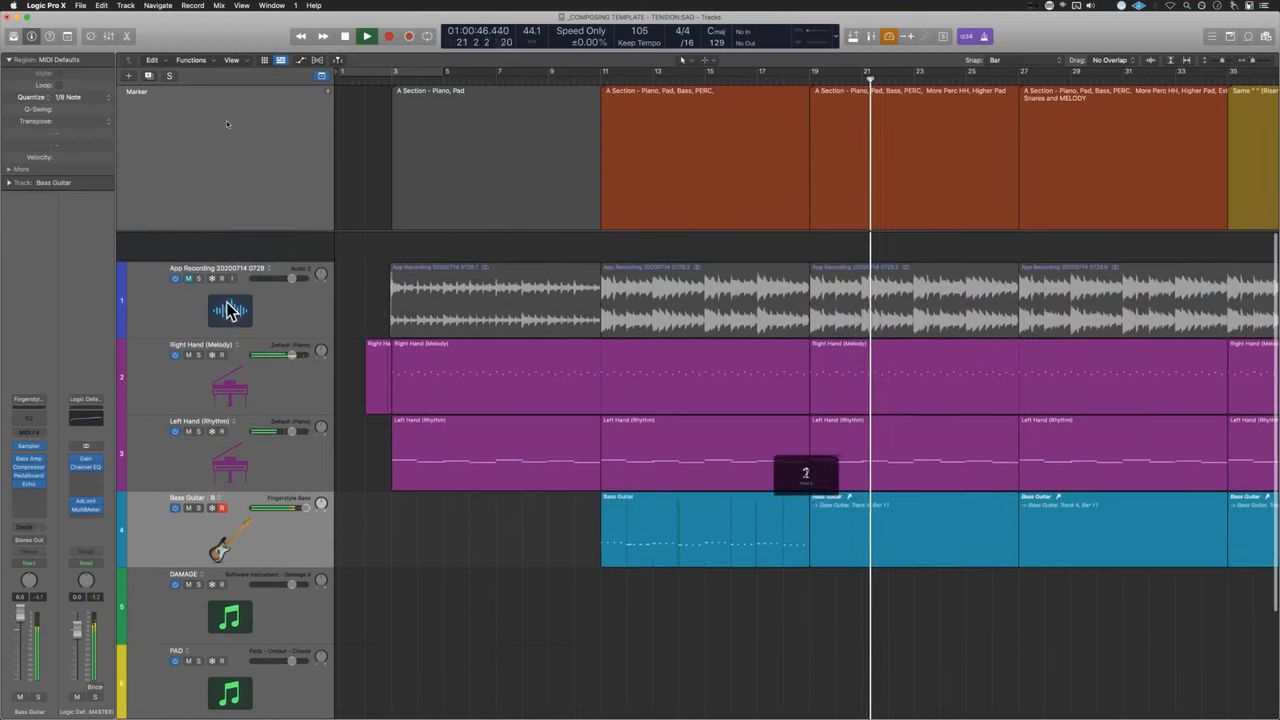
left_click(198, 249)
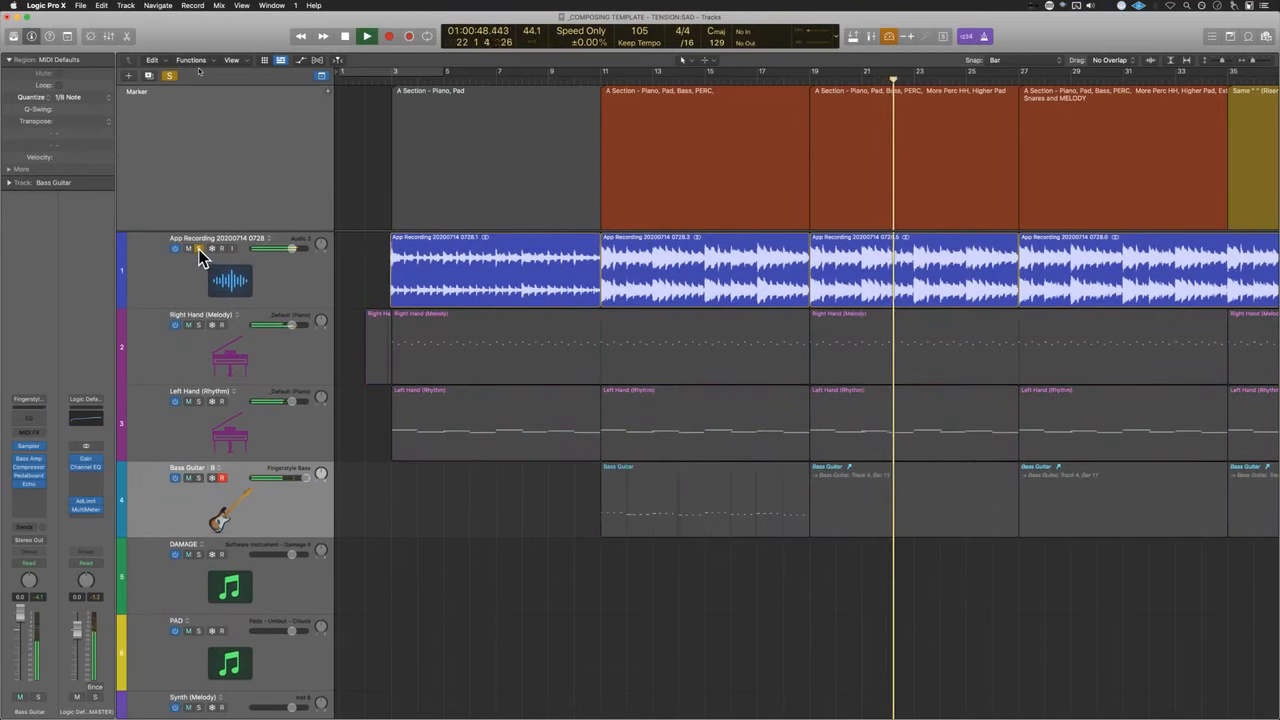
left_click(198, 249)
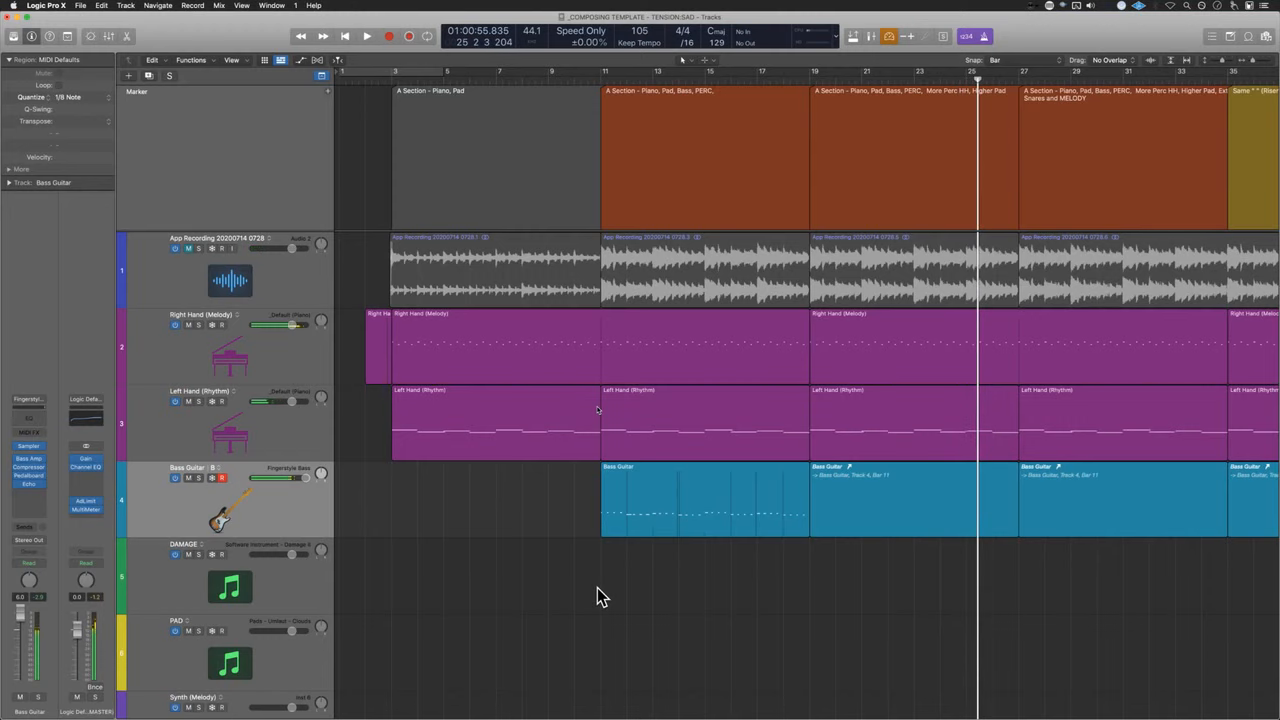
- Reduce the track height until all seven tracks fit in the arrangement
left_click(690, 144)
key("super+Up")
key("super+Up")
key("super+Up")
key("super+Up")
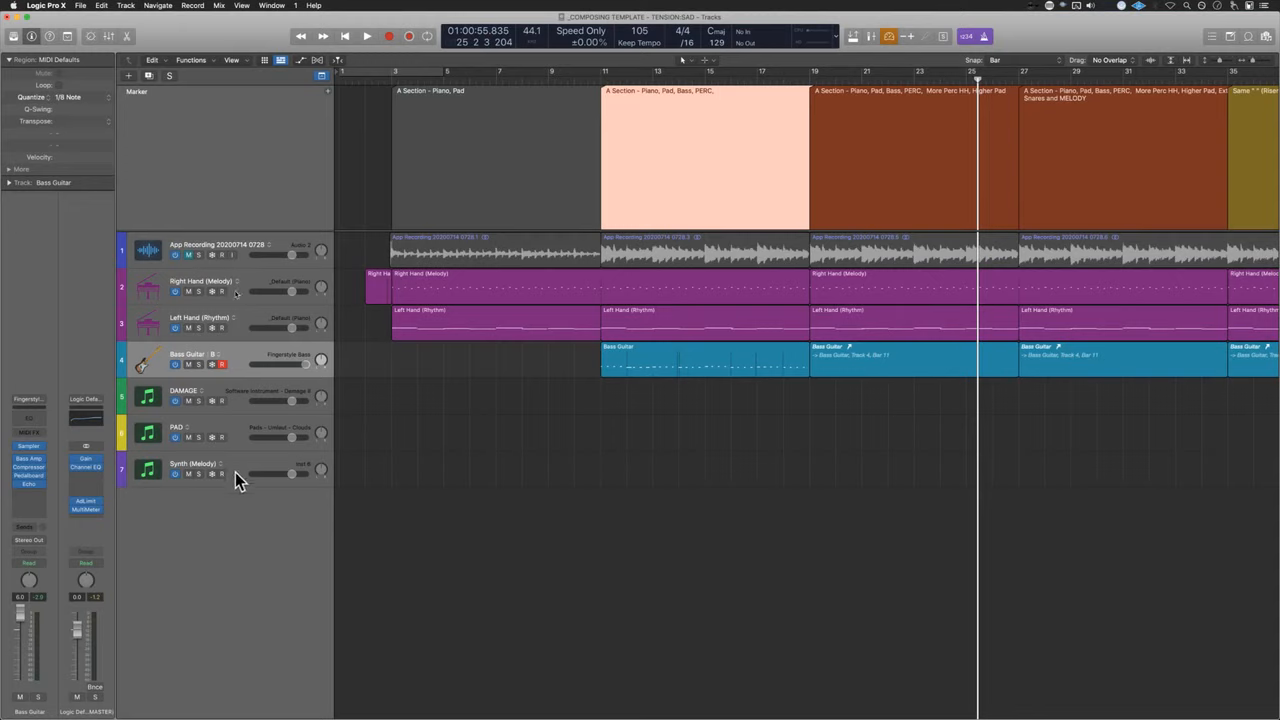
- Listen to the soloed App Recording reference from bar 11, and return the track to its muted state
left_click(610, 80)
left_click(199, 255)
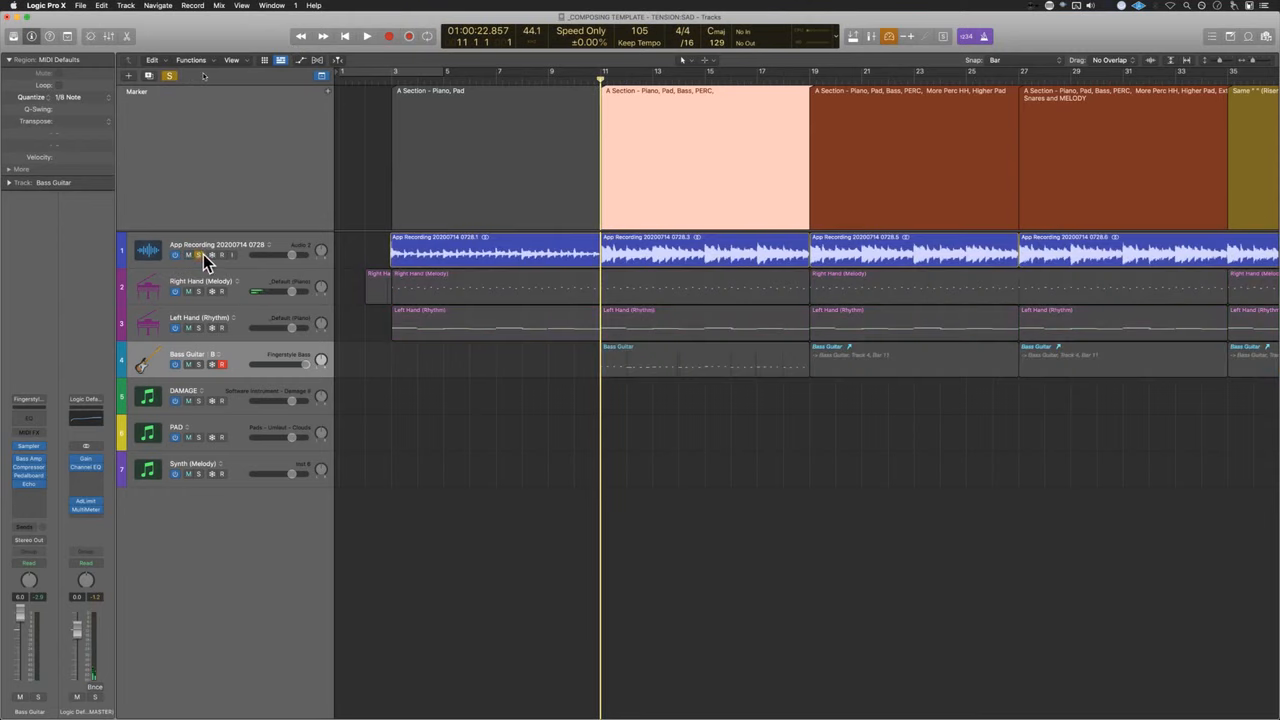
key("space")
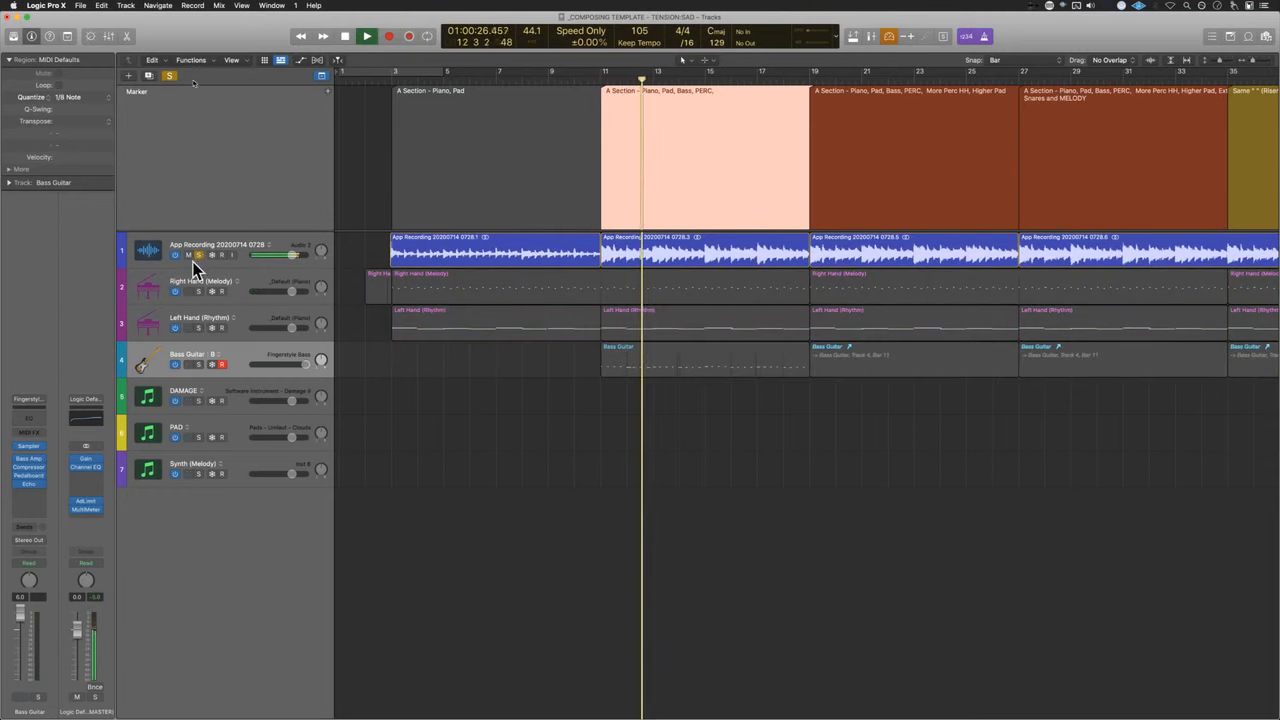
key("space")
left_click(199, 255)
left_click(188, 255)
- Open the DAMAGE track's Kontakt instrument and place its window below the tracks
left_click(245, 392)
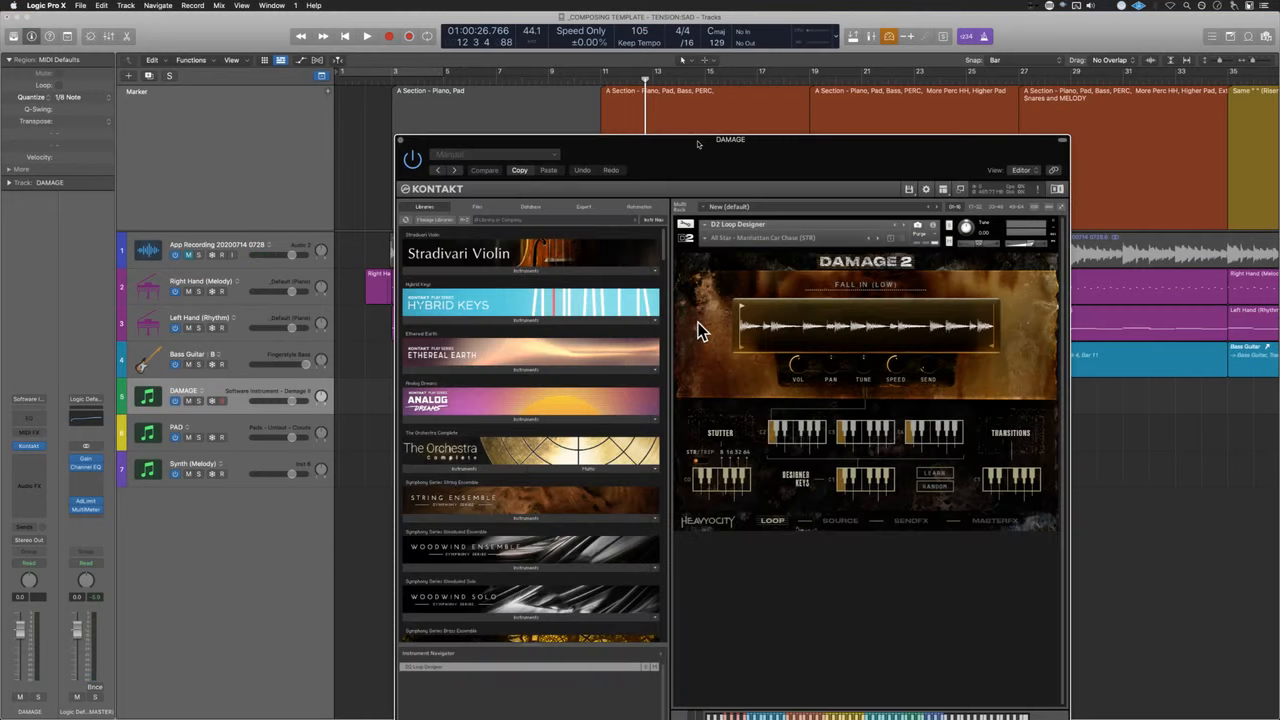
left_click_drag(814, 197, 566, 500)
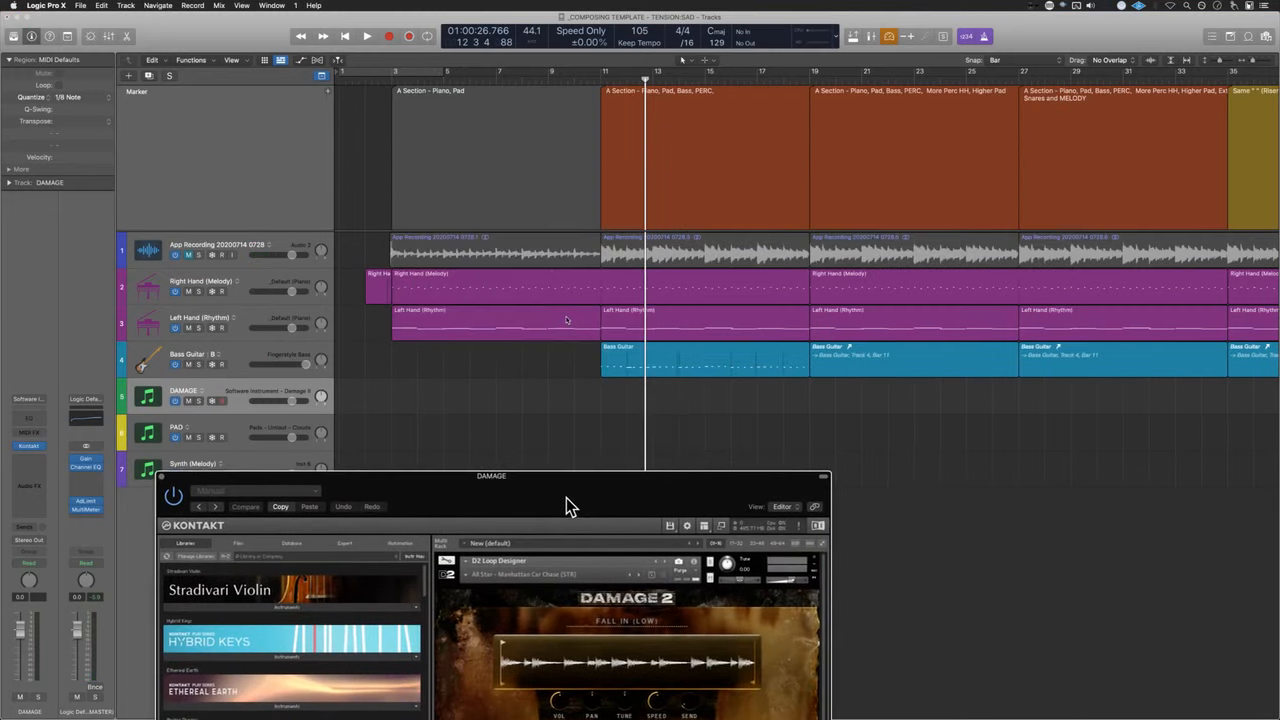
- Listen to the soloed reference section from about bar 12 for its percussion, and clear the solo
left_click(678, 250)
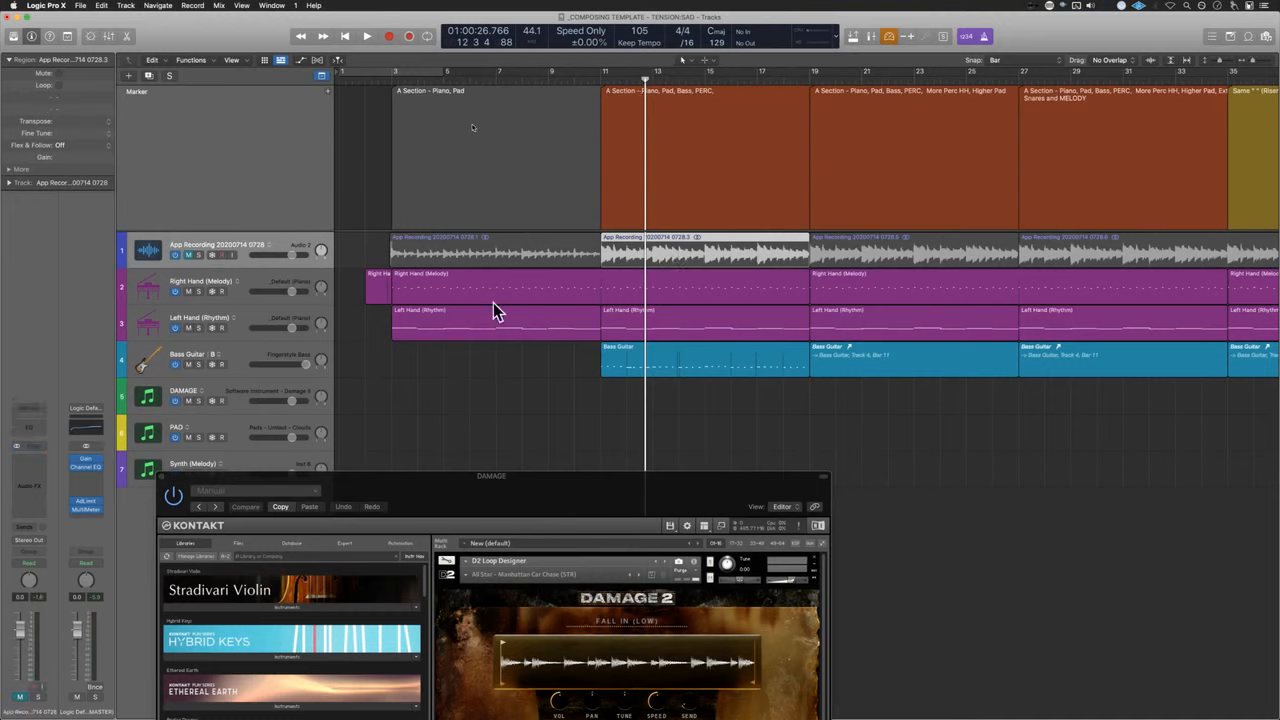
left_click(201, 256)
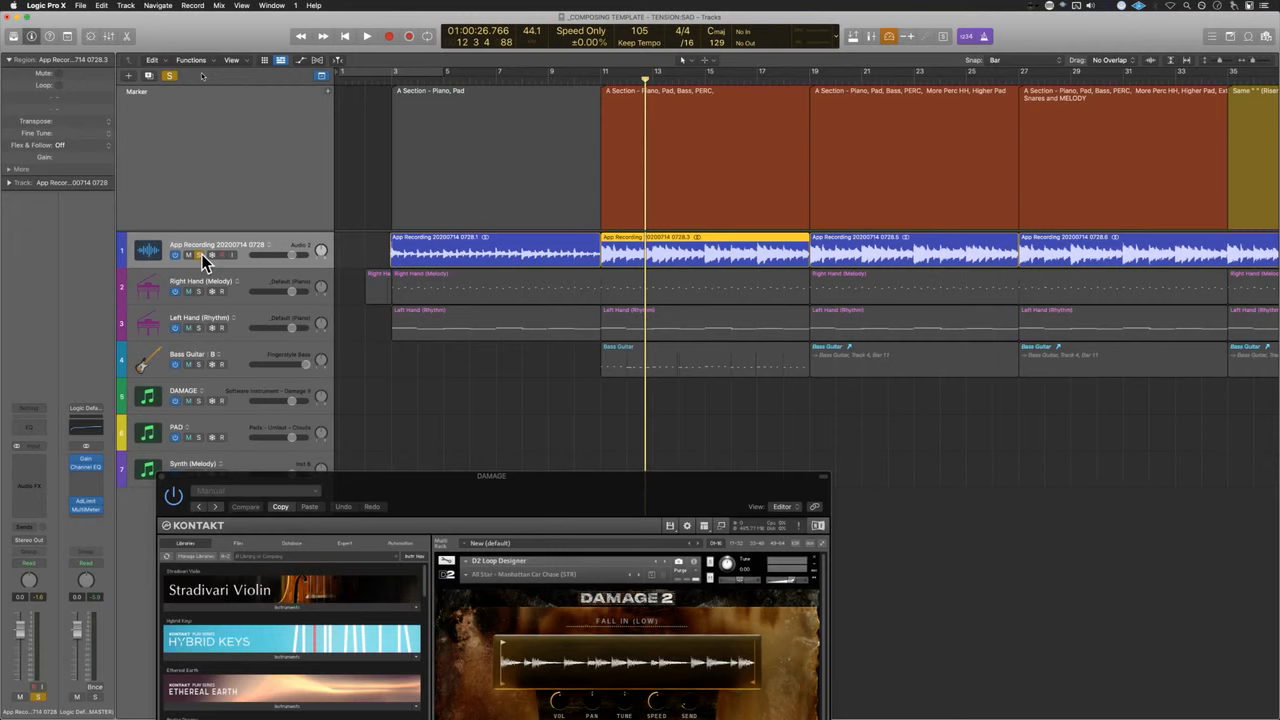
key("space")
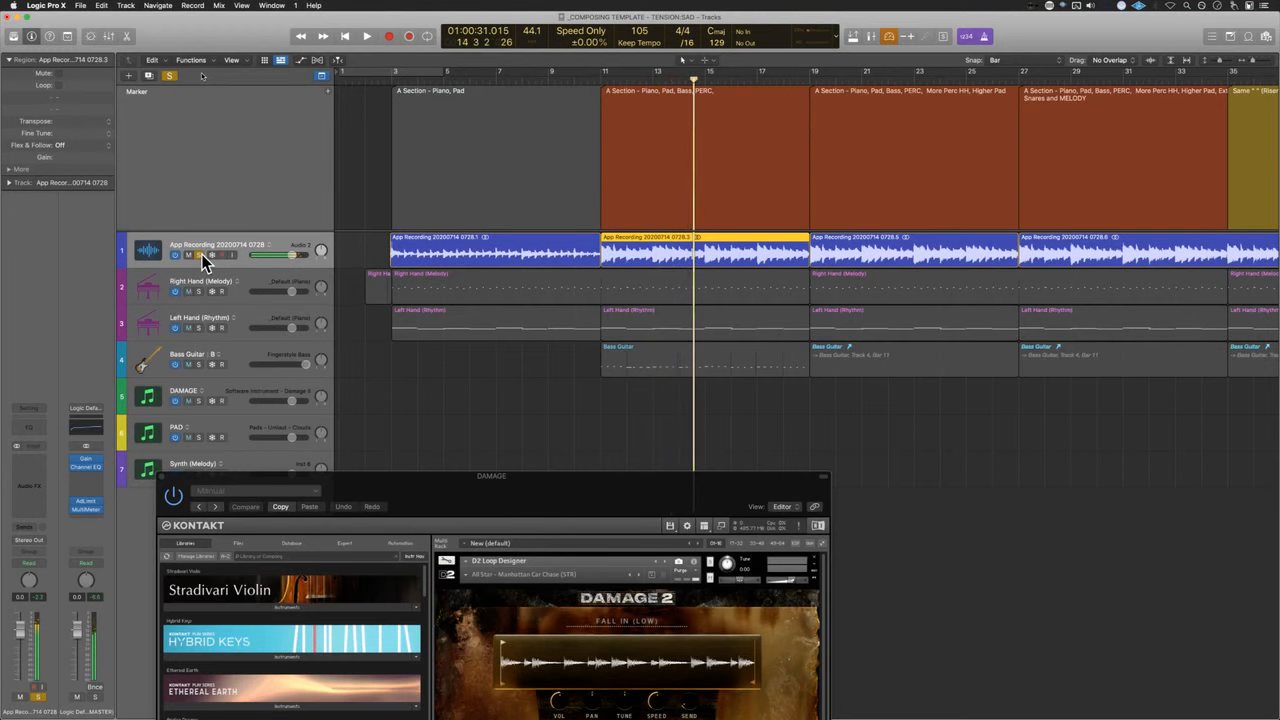
key("space")
left_click(202, 254)
- Return the playhead to bar 11 and select the DAMAGE track, with the Kontakt window moved clear of the tracks
left_click_drag(473, 502, 1018, 83)
scroll(503, 465, "right", 3)
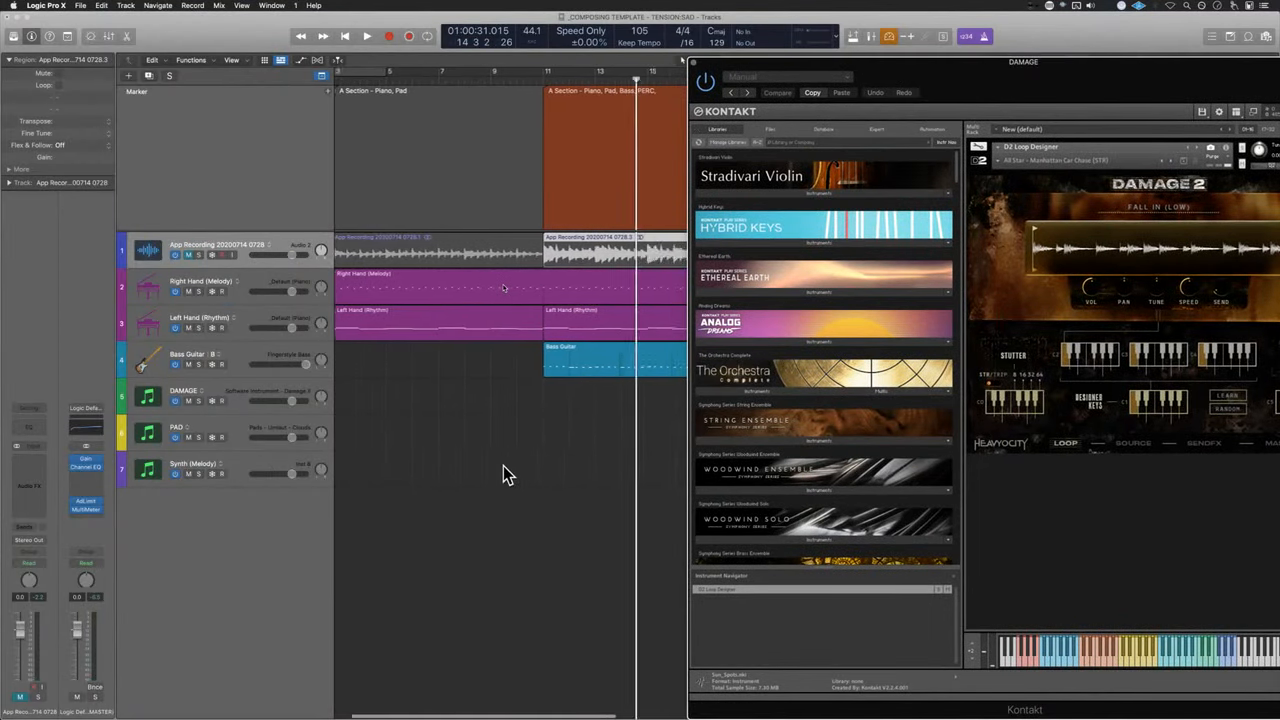
key("comma")
key("comma")
key("comma")
key("comma")
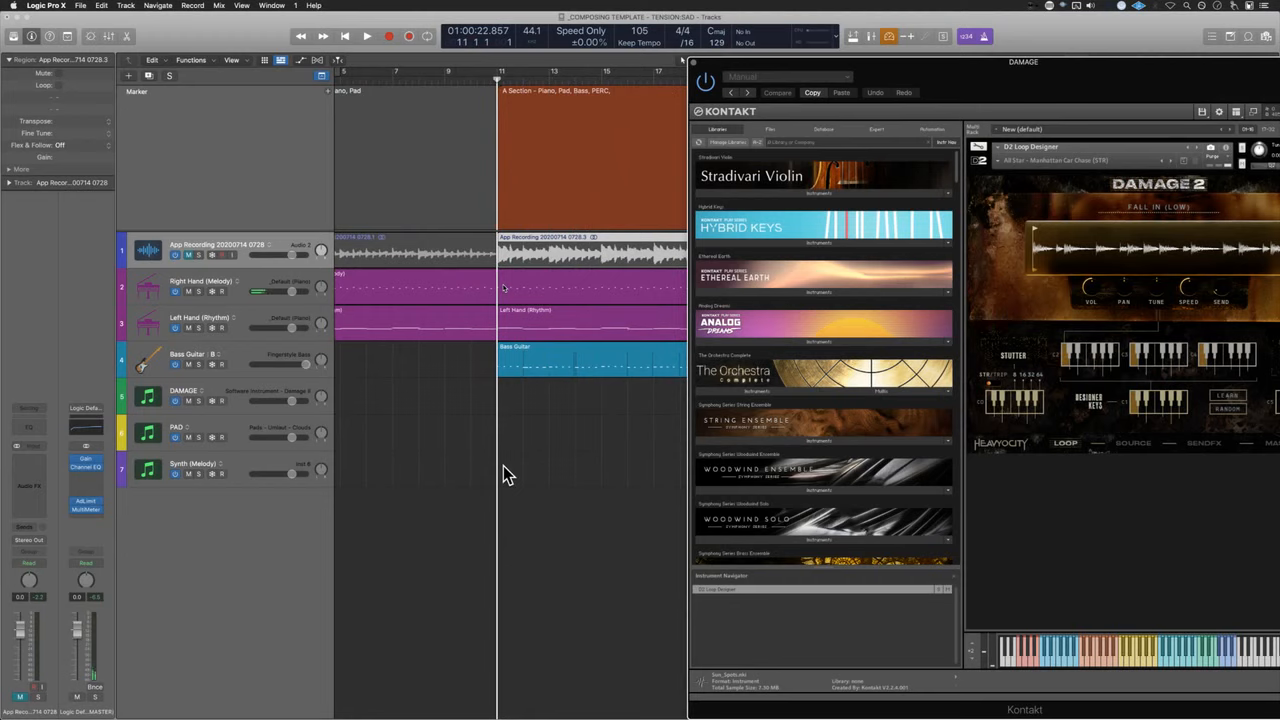
key("Down")
key("Down")
key("Down")
key("Down")
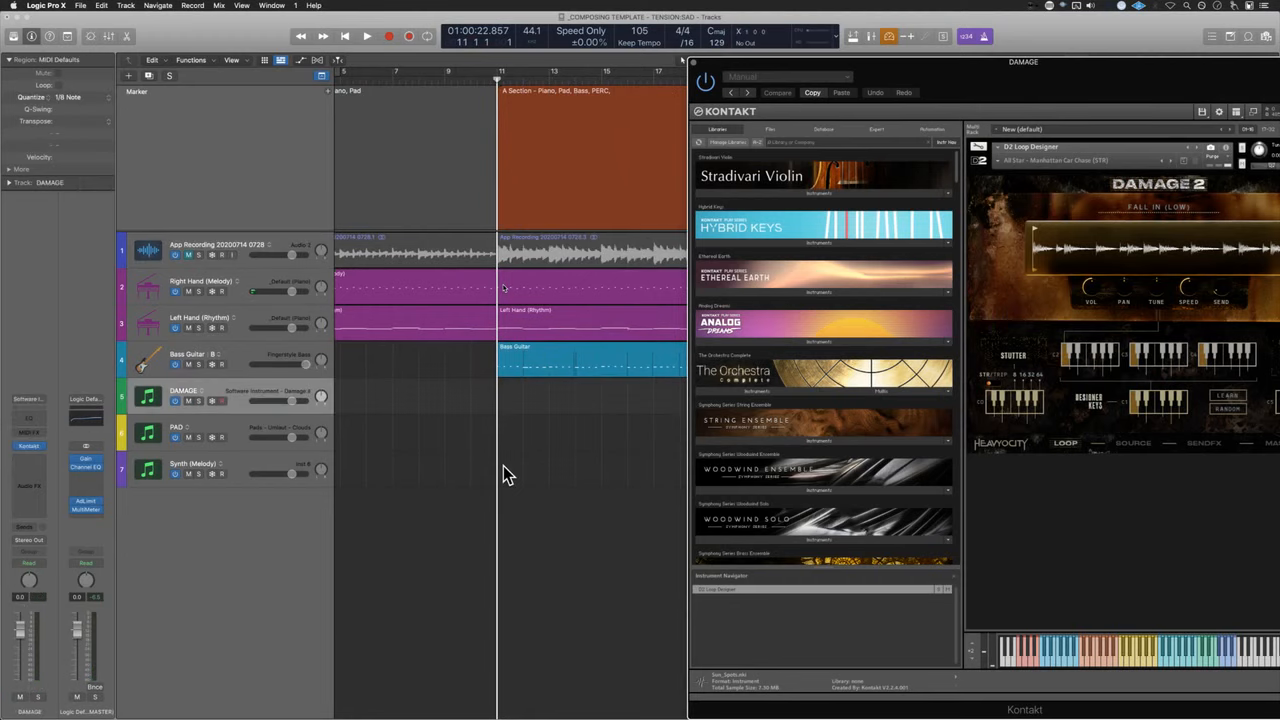
- Hide the Kontakt browser and place the narrowed DAMAGE window beside the start of the bar 11 section
mouse_move(1170, 86)
left_mouse_down()
mouse_move(1022, 113)
mouse_move(923, 100)
mouse_move(1153, 86)
left_mouse_up()
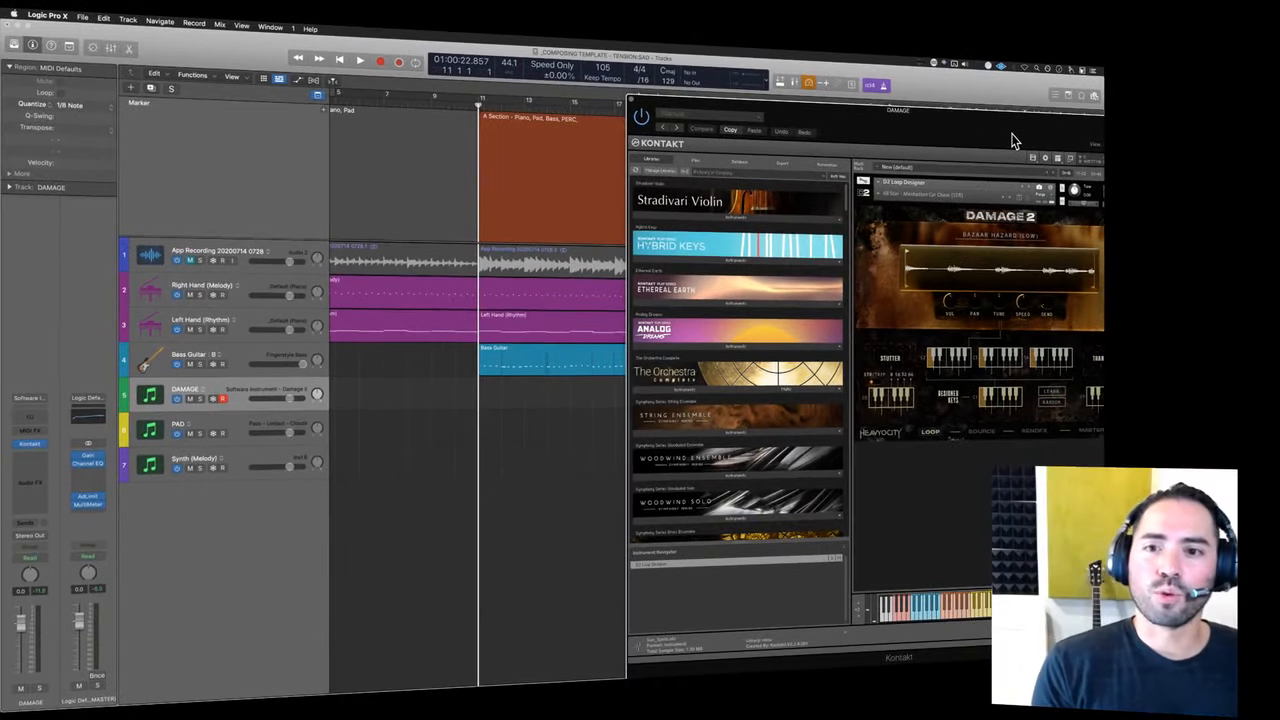
left_click_drag(1013, 140, 688, 131)
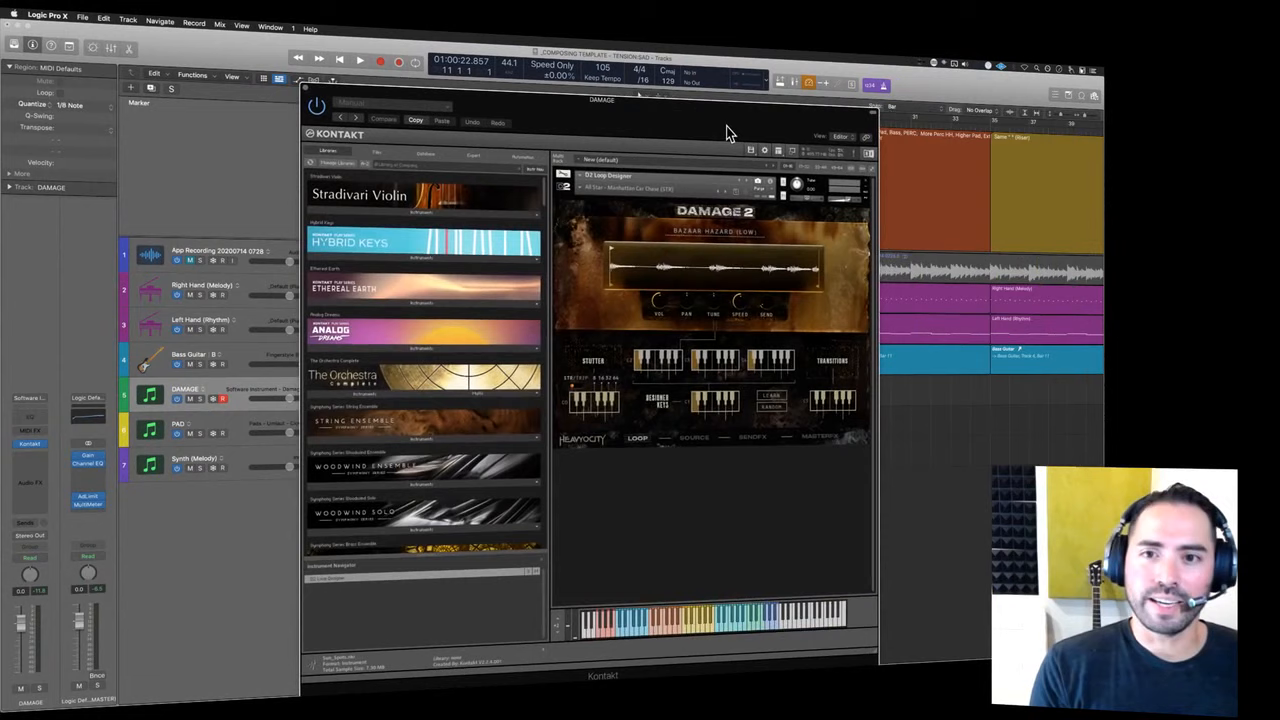
left_click(781, 152)
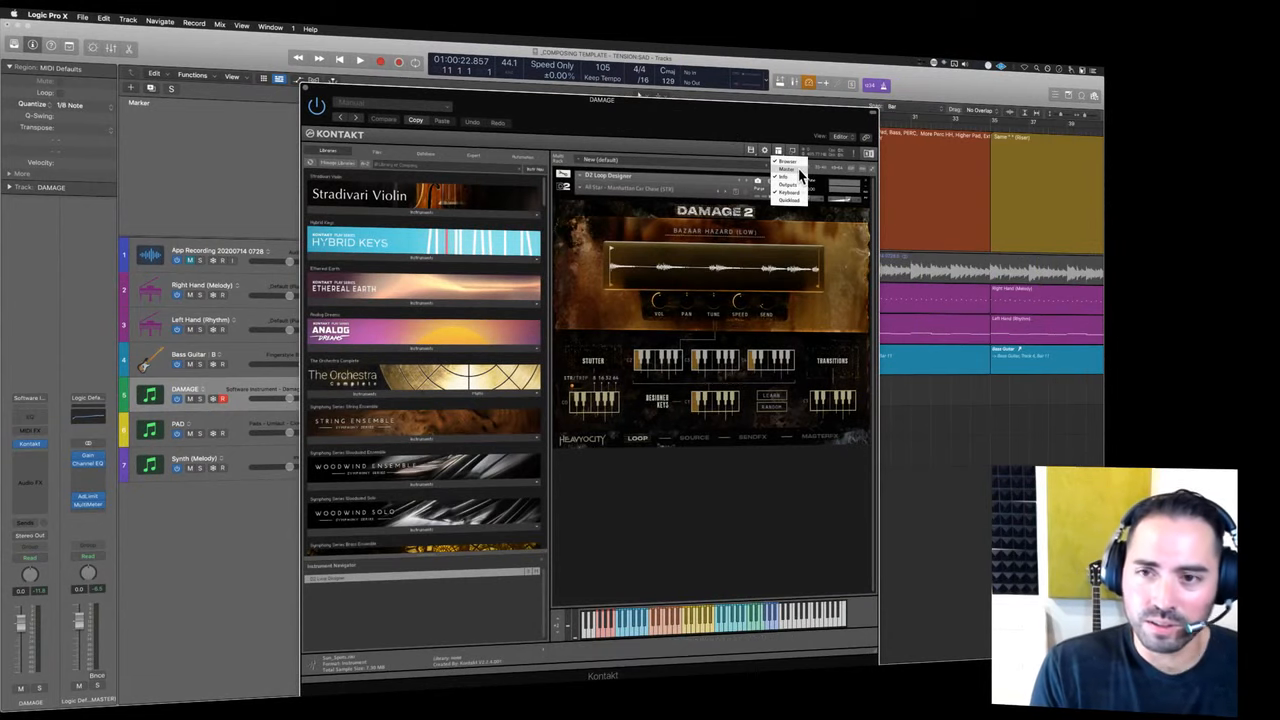
left_click(787, 161)
left_click_drag(576, 112, 945, 114)
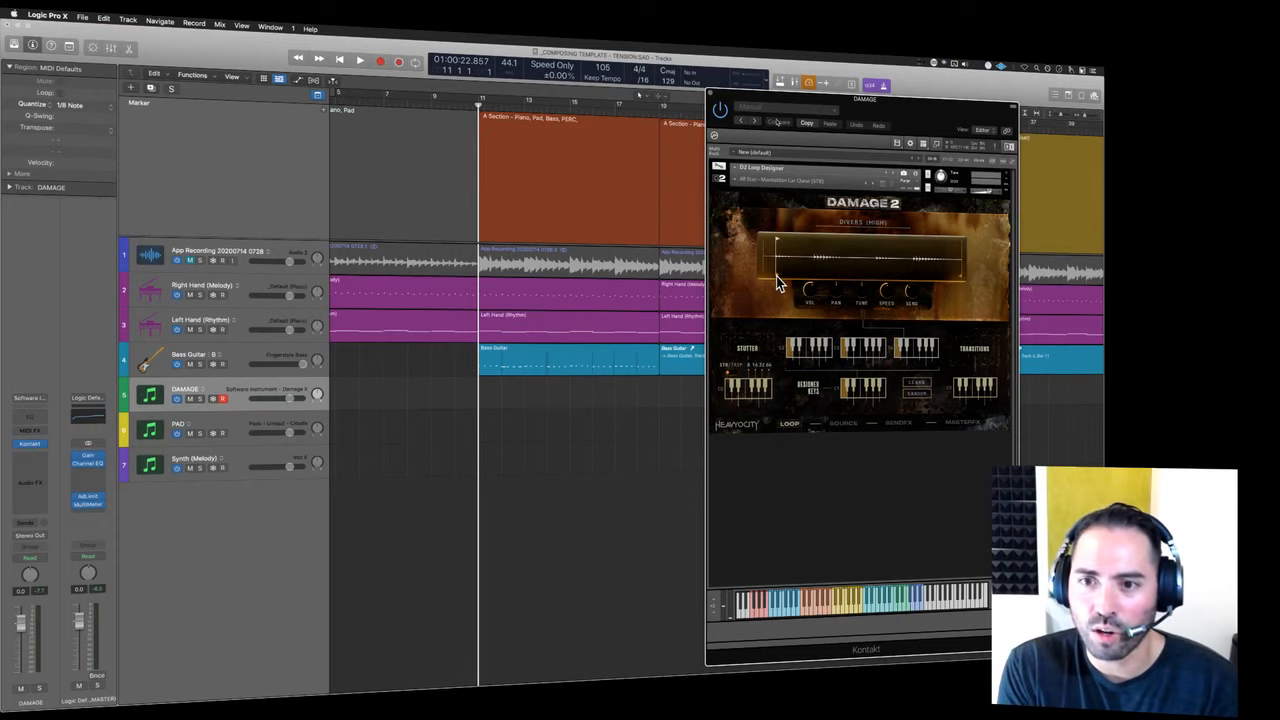
left_click_drag(895, 113, 820, 117)
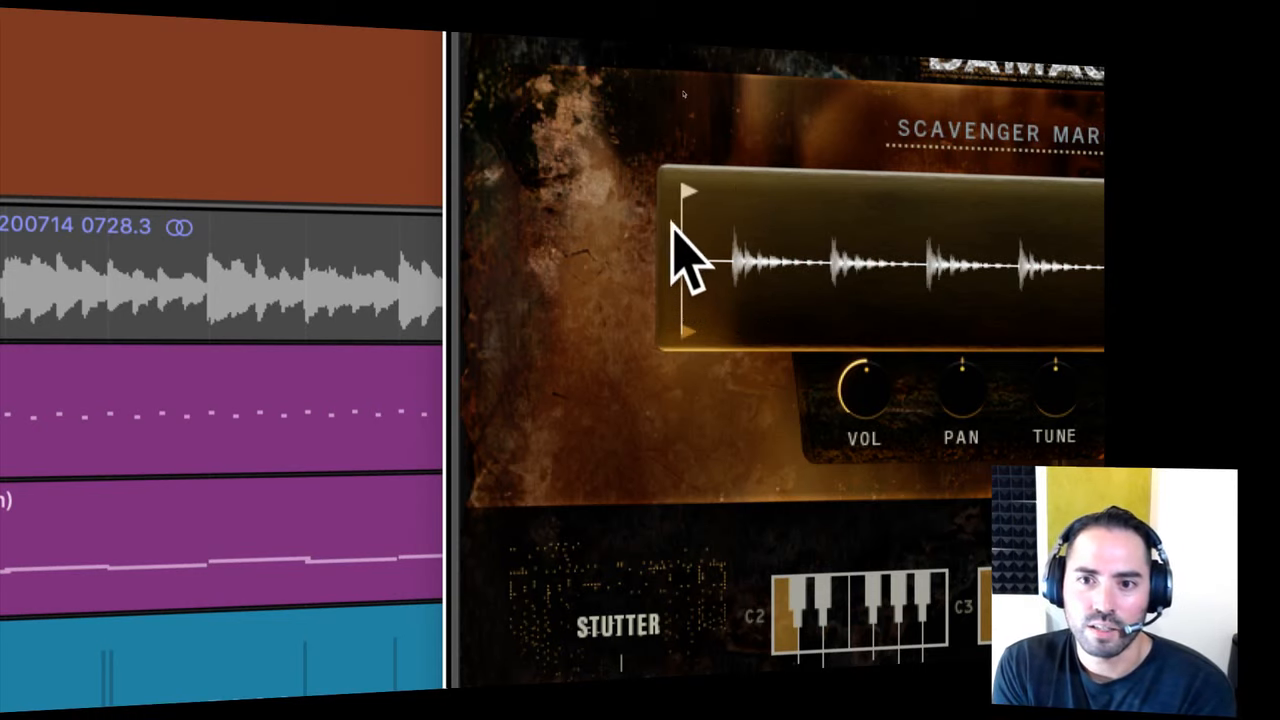
- Move both start markers of the Scavenger loop in Damage 2 to the first hit in its waveform
left_click_drag(687, 192, 719, 200)
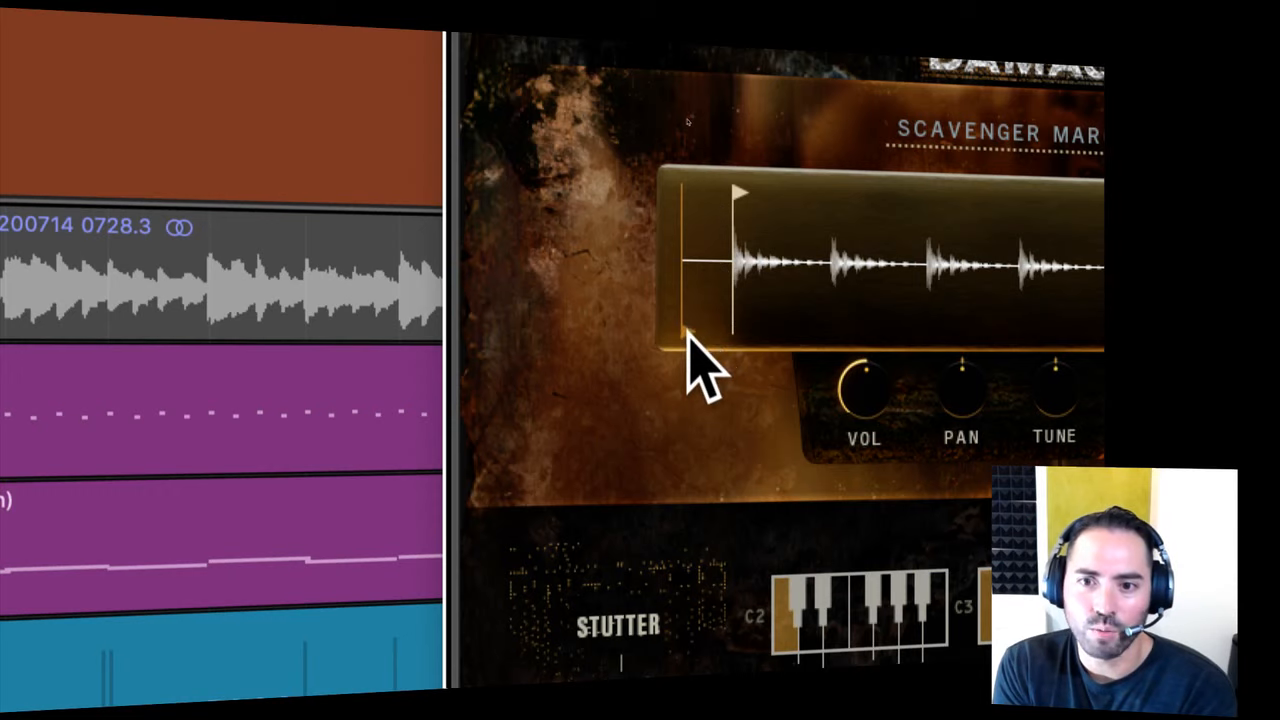
left_click_drag(689, 334, 740, 332)
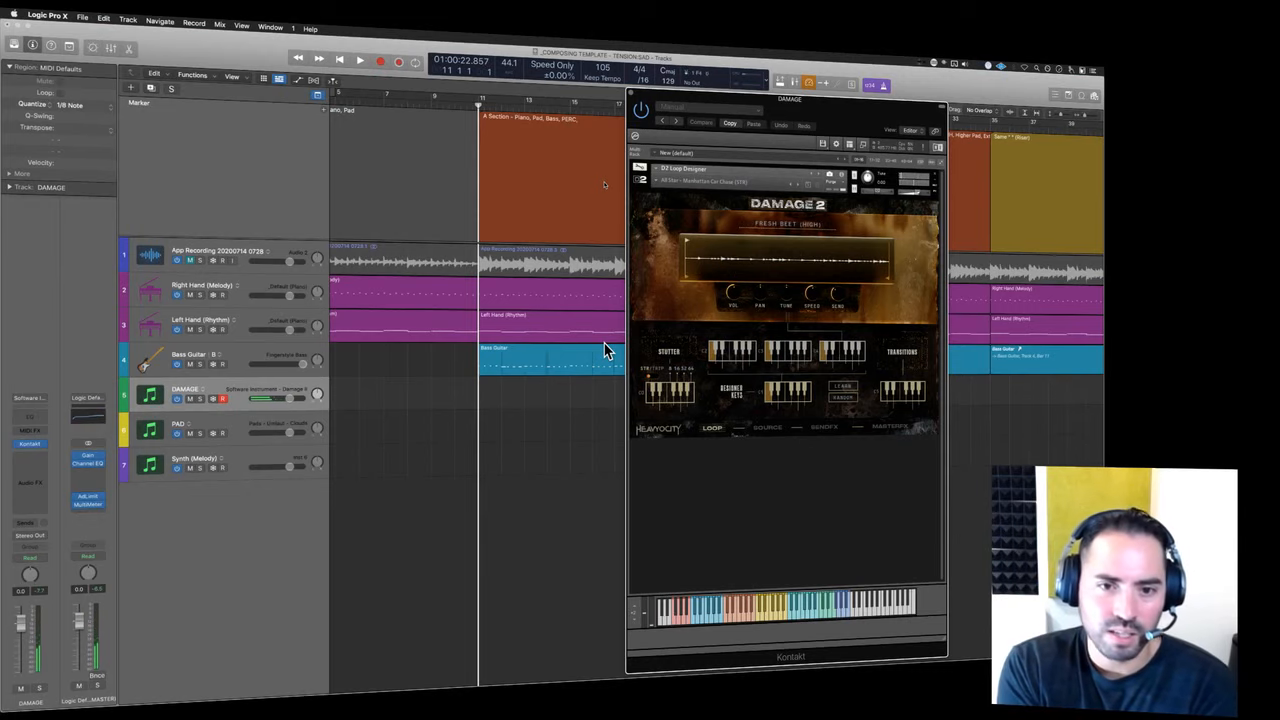
- Record the Fresh Beet (High) loop on the DAMAGE track from bar 11 to about bar 15, and hide the Kontakt window
key("r")
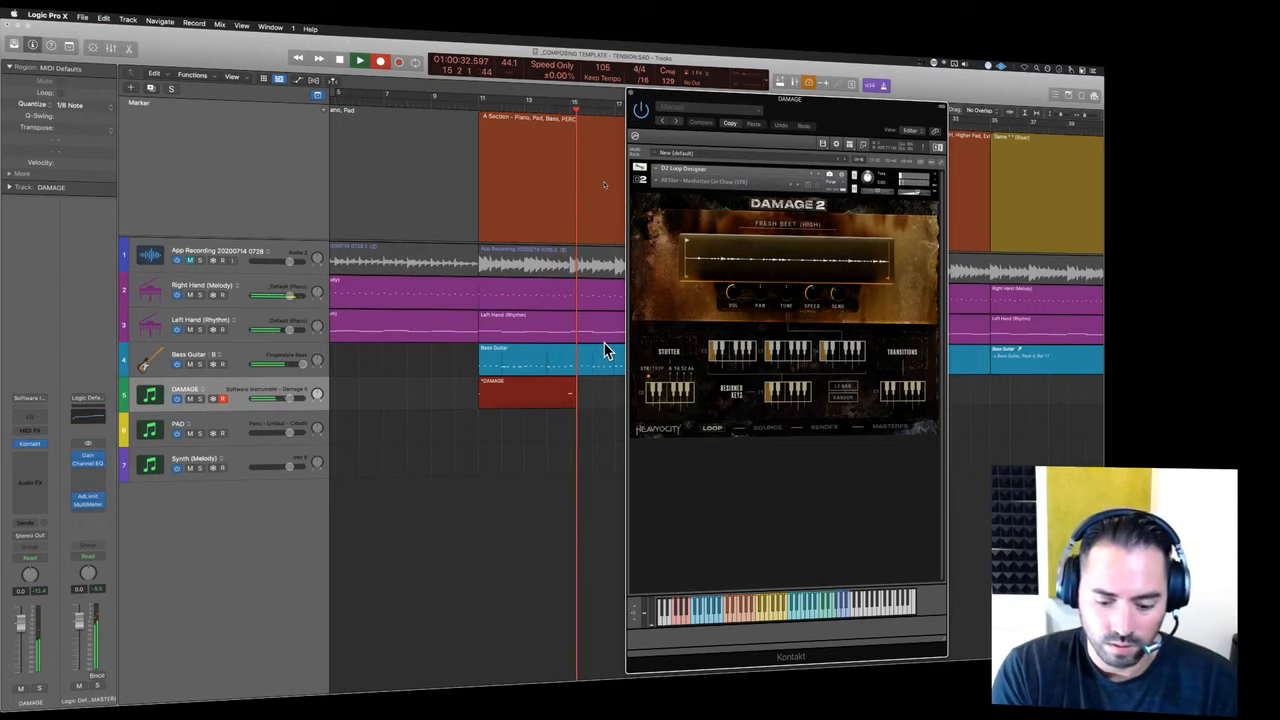
key("space")
key("v")
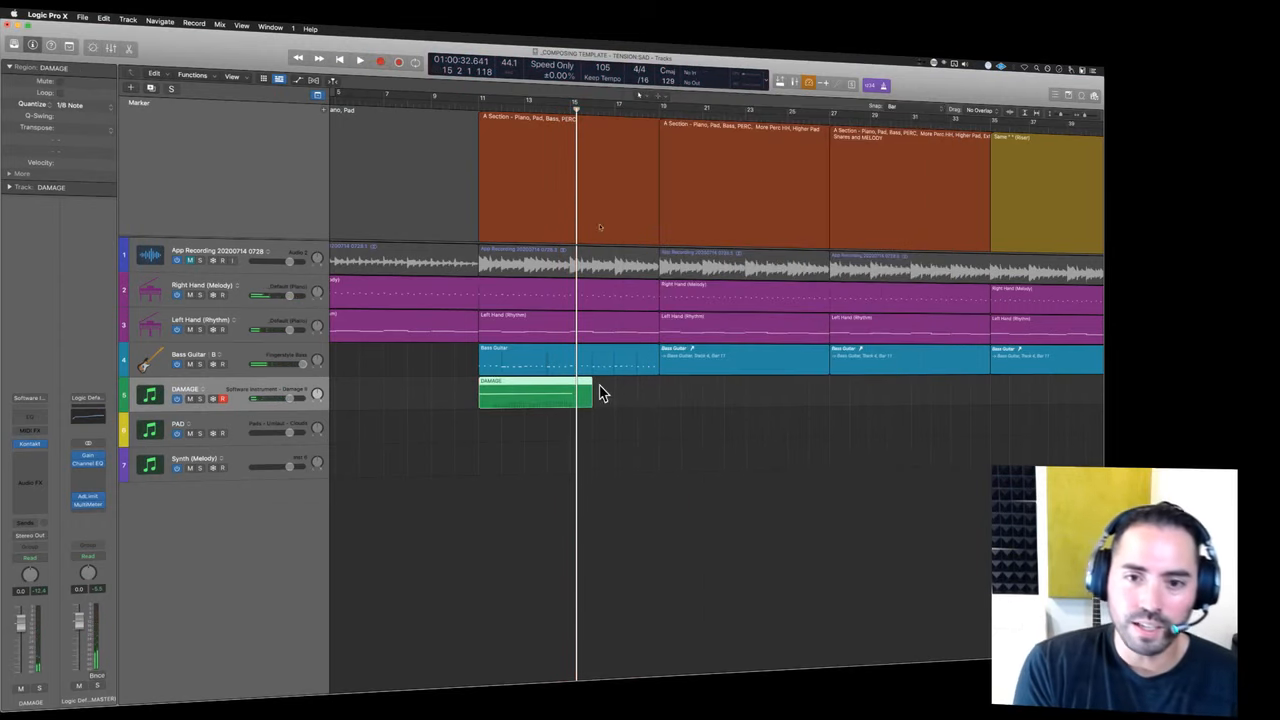
- Open the recorded DAMAGE region in the Piano Roll with the automation area hidden and its whole note in view
double_click(583, 405)
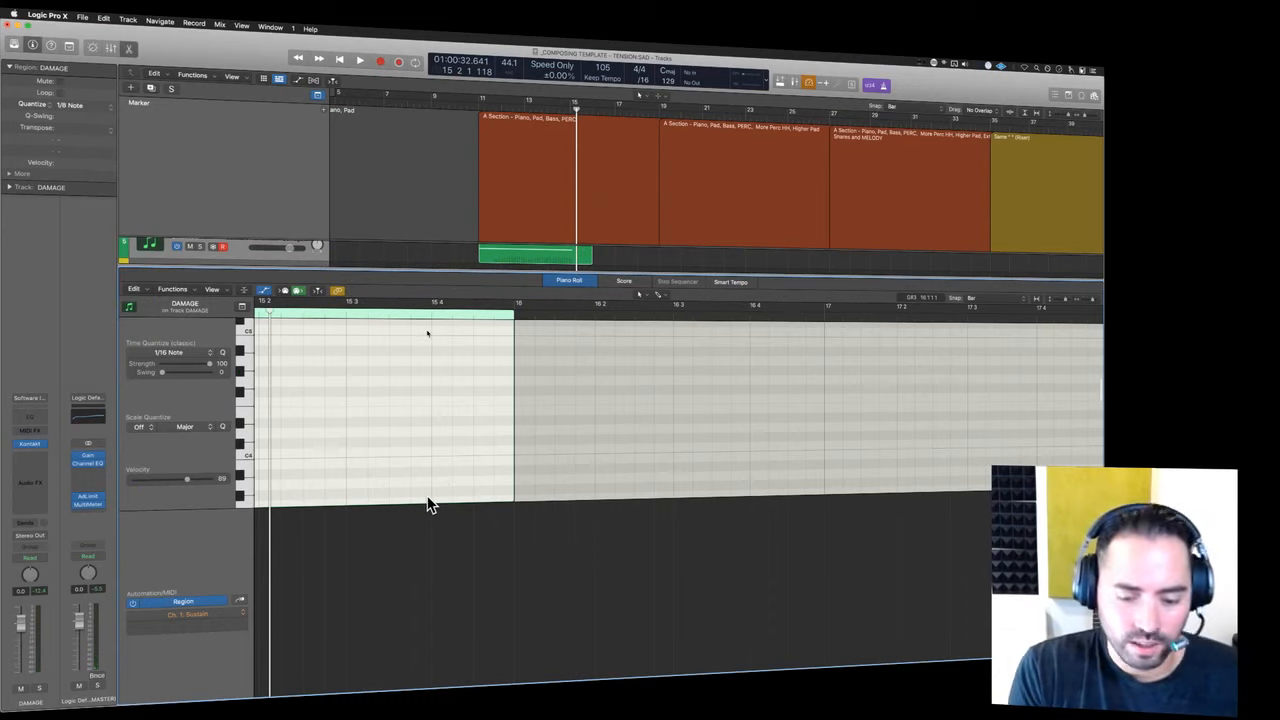
key("a")
scroll(428, 504, "right", 9)
scroll(428, 504, "left", 5)
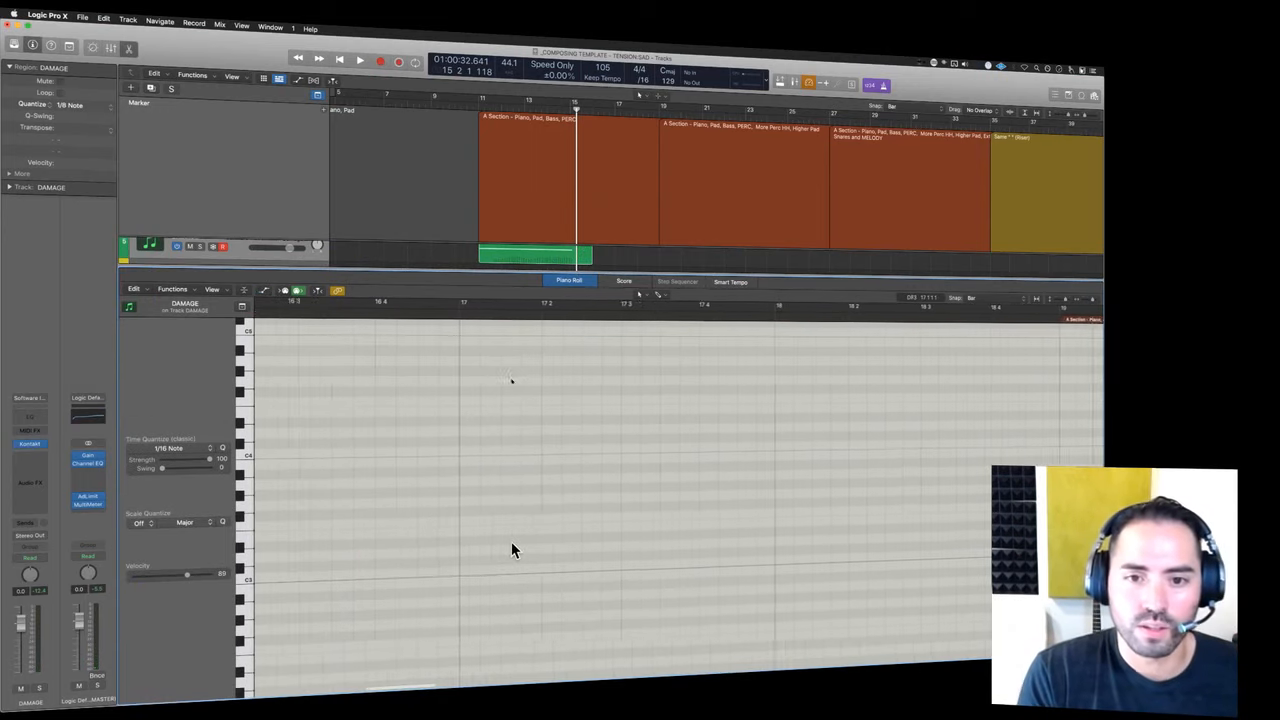
left_click(525, 250)
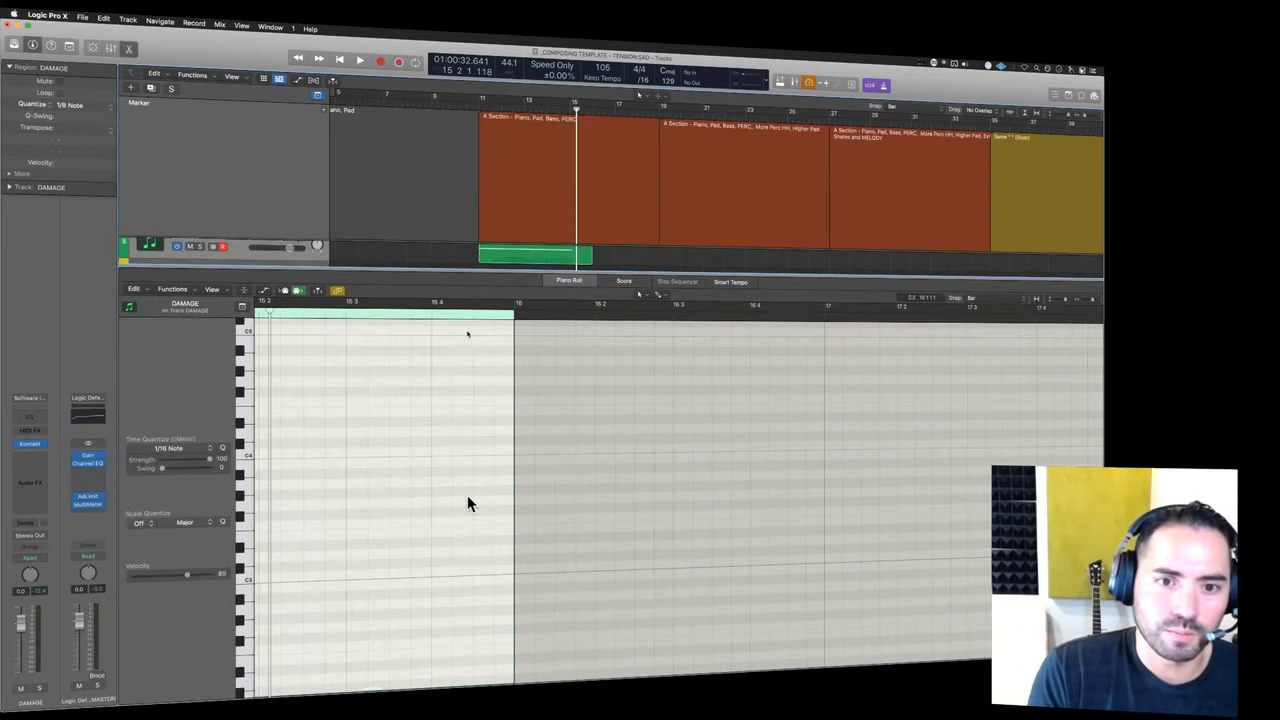
scroll(471, 526, "down", 3)
scroll(471, 526, "left", 4)
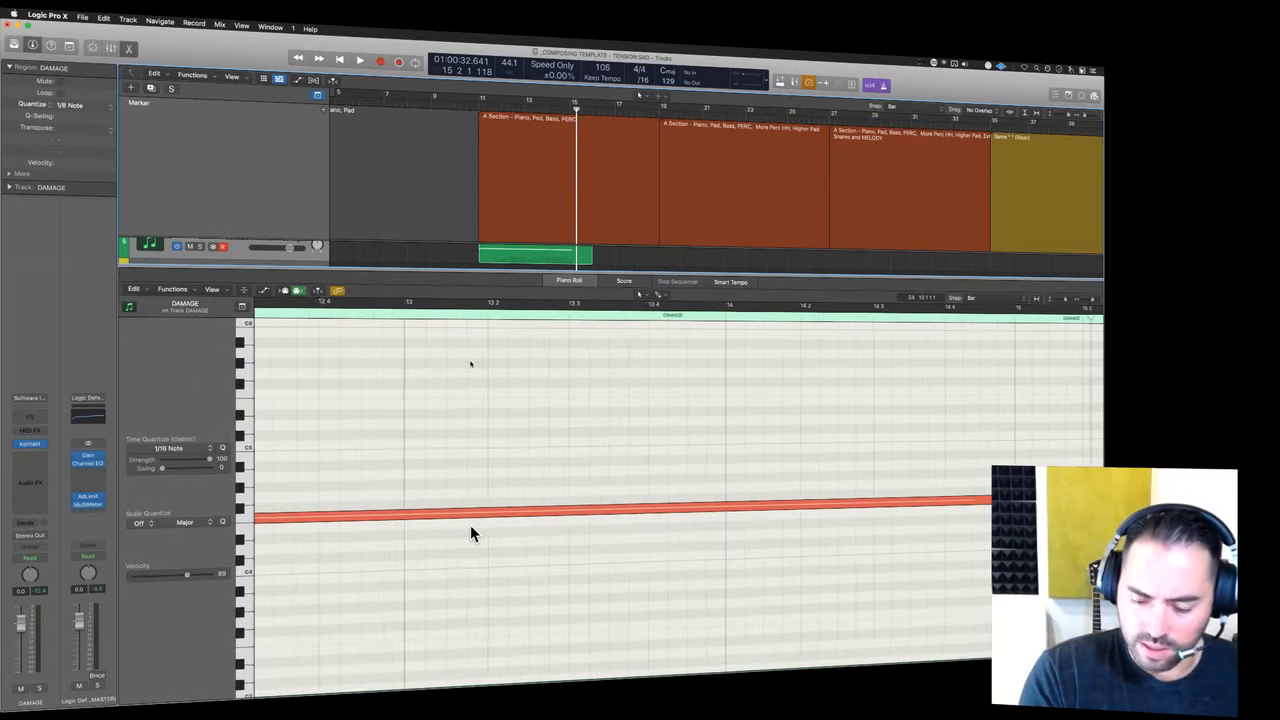
key("super+Left")
key("super+Left")
key("super+Left")
scroll(808, 560, "right", 5)
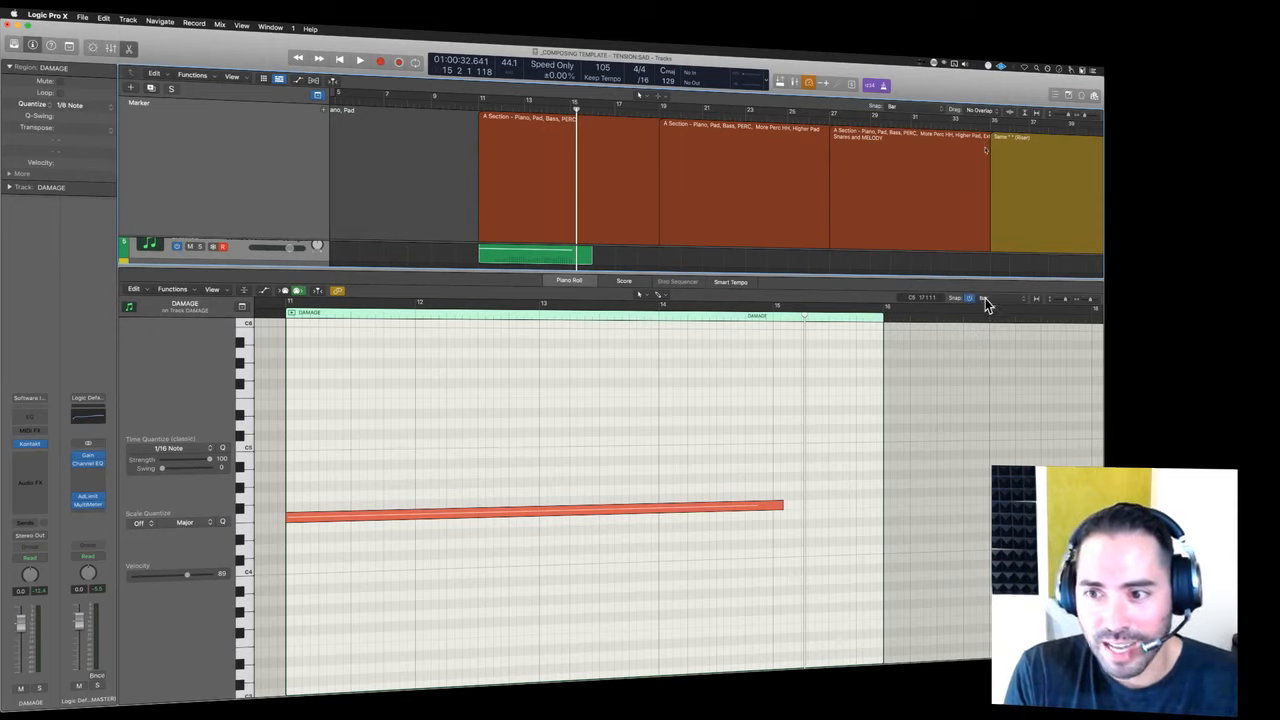
- Trim the DAMAGE region's F4 note to end exactly at bar 15 and close the Piano Roll
left_click(785, 504)
left_click(784, 508)
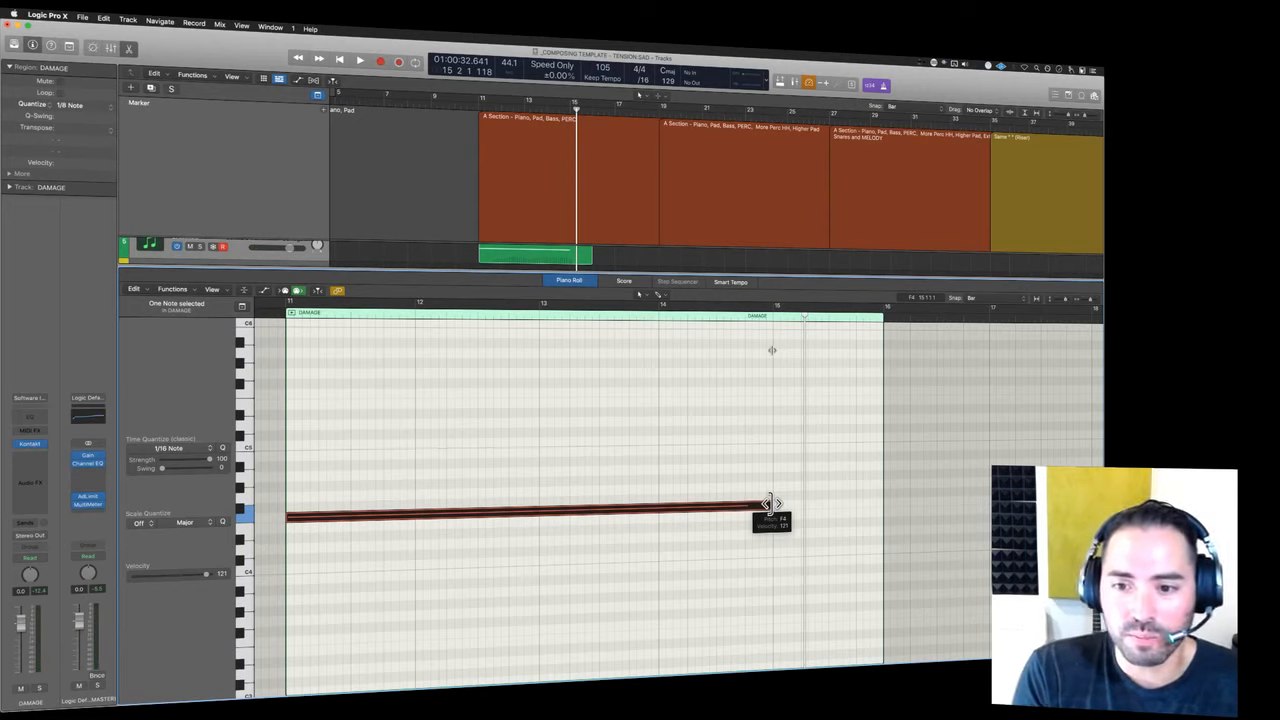
left_click_drag(770, 504, 784, 516)
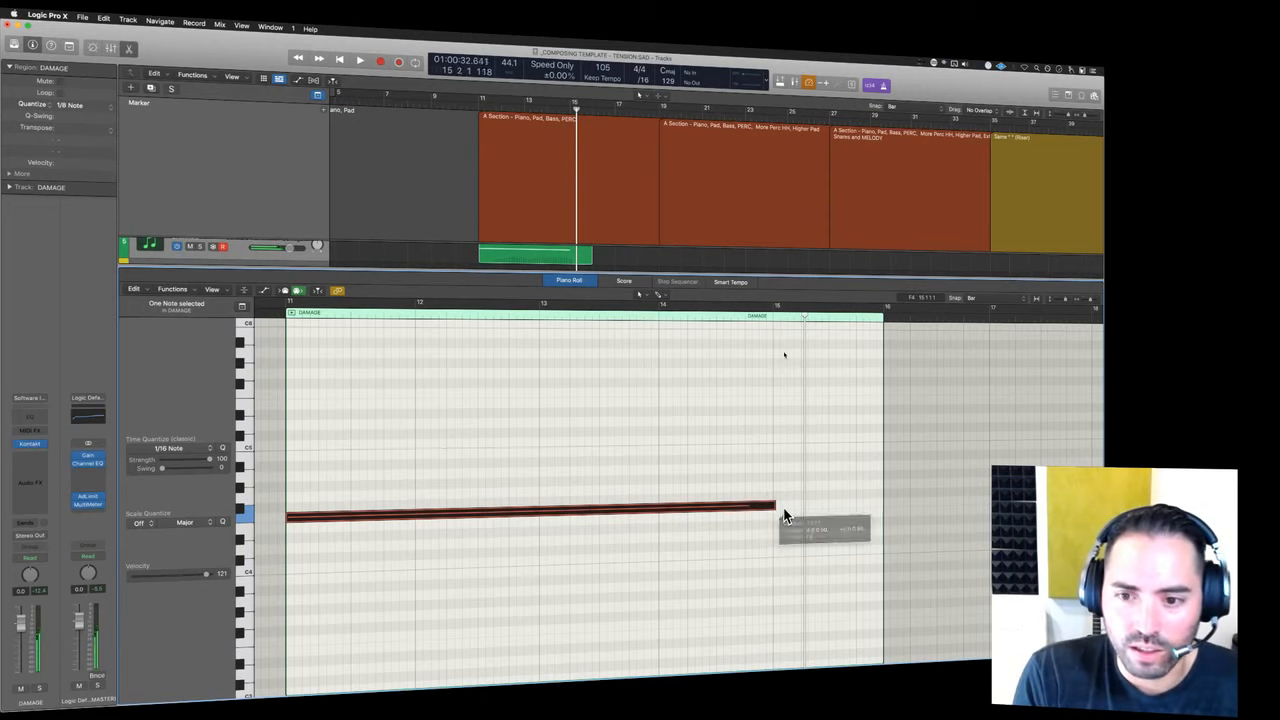
left_click_drag(729, 466, 834, 614)
left_click_drag(586, 374, 750, 506)
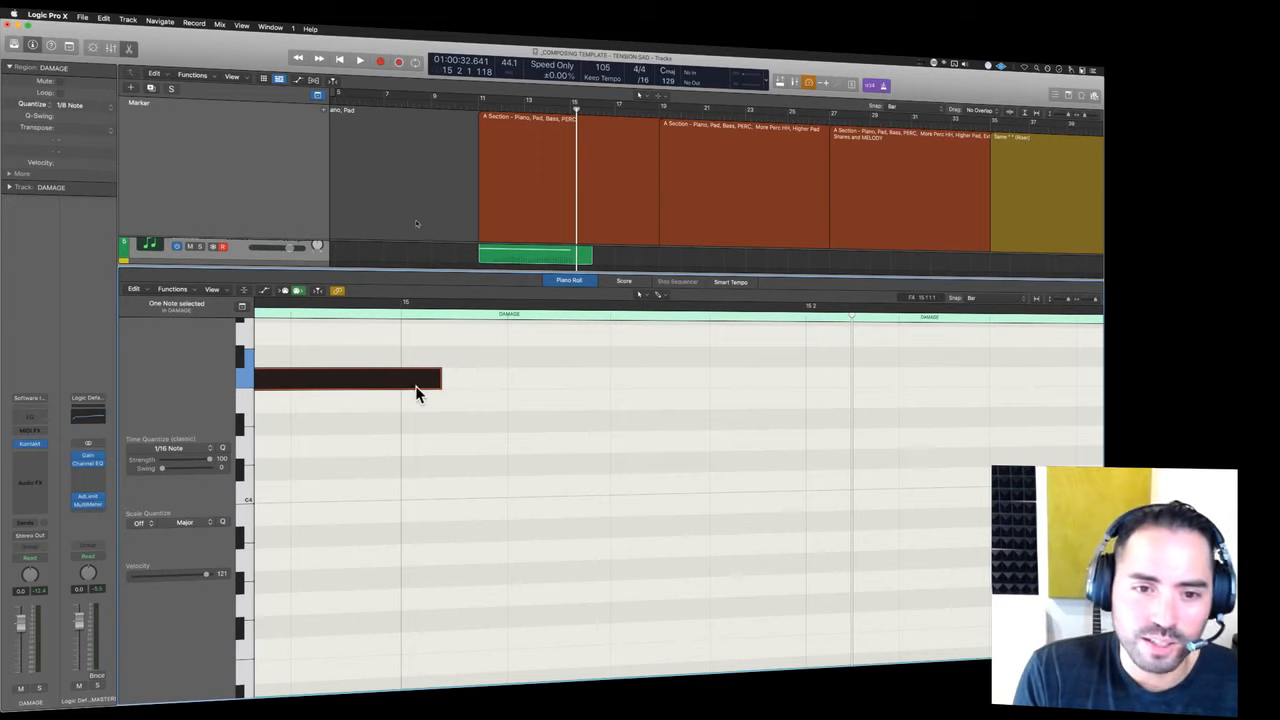
left_click_drag(437, 385, 401, 396)
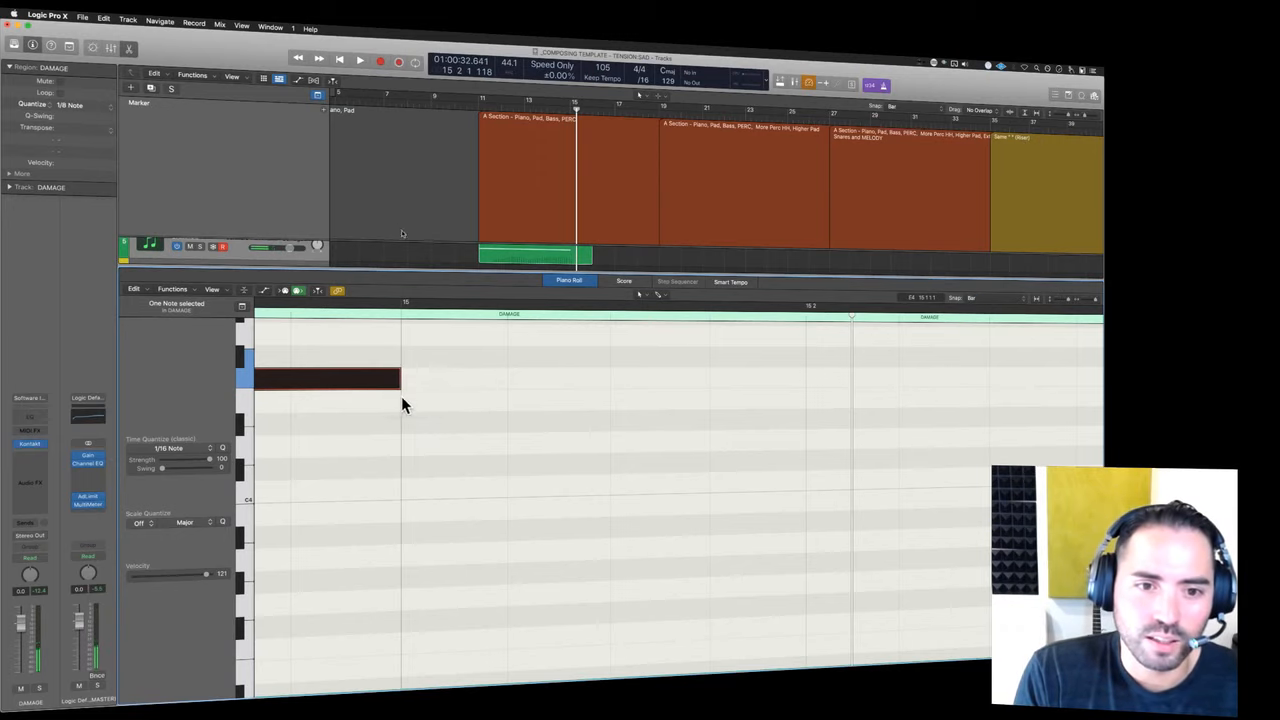
left_click(448, 427)
key("z")
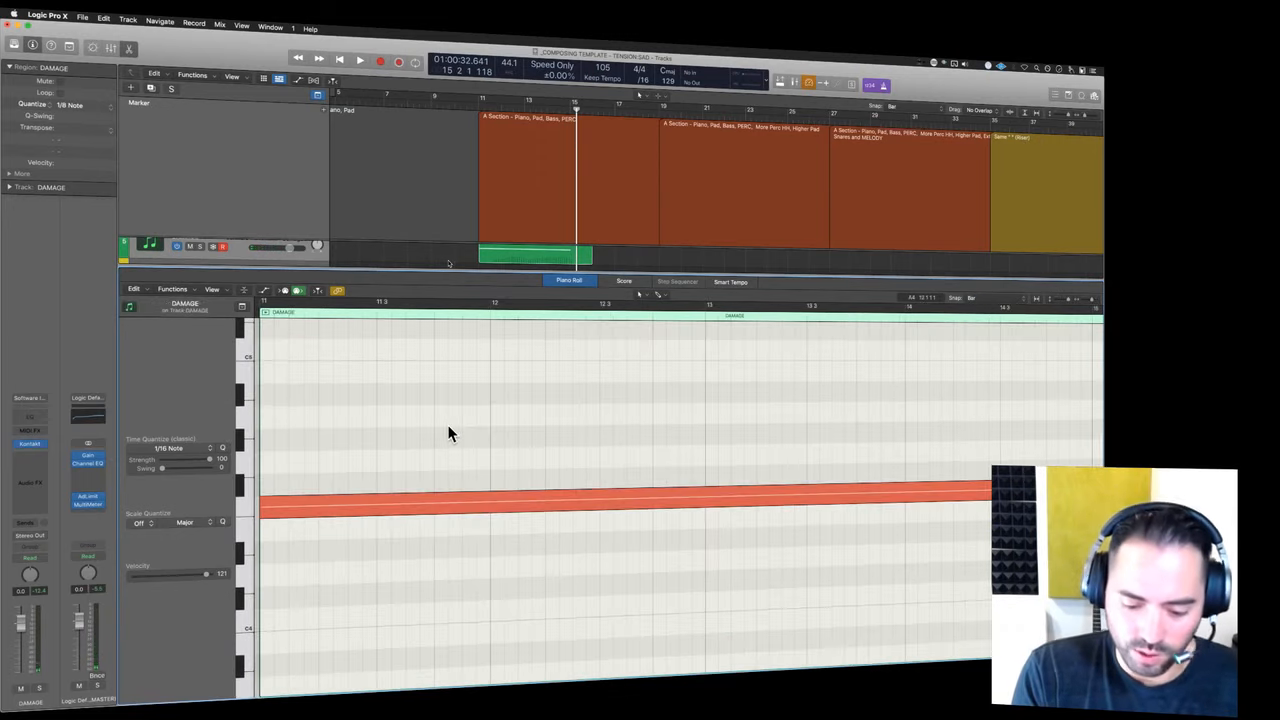
key("z")
key("p")
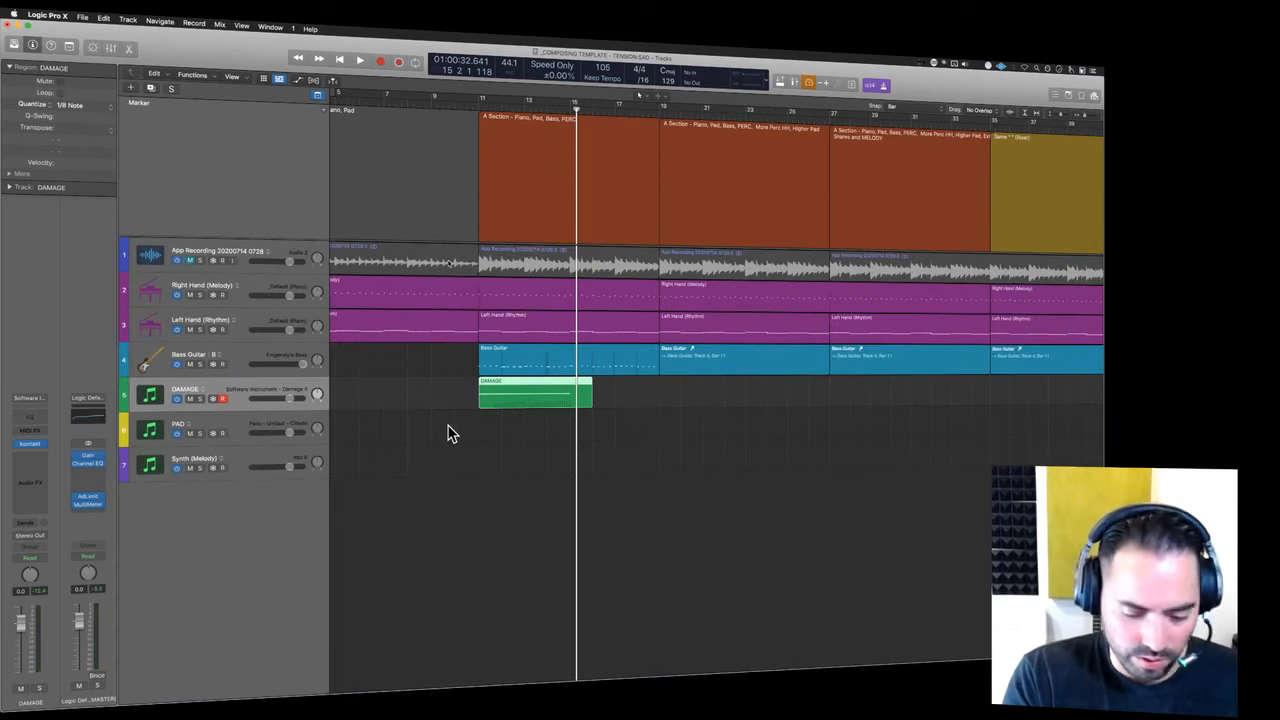
- Cut the excess off the end of the DAMAGE region so it runs from bar 11 to bar 15
left_click_drag(475, 396, 574, 401)
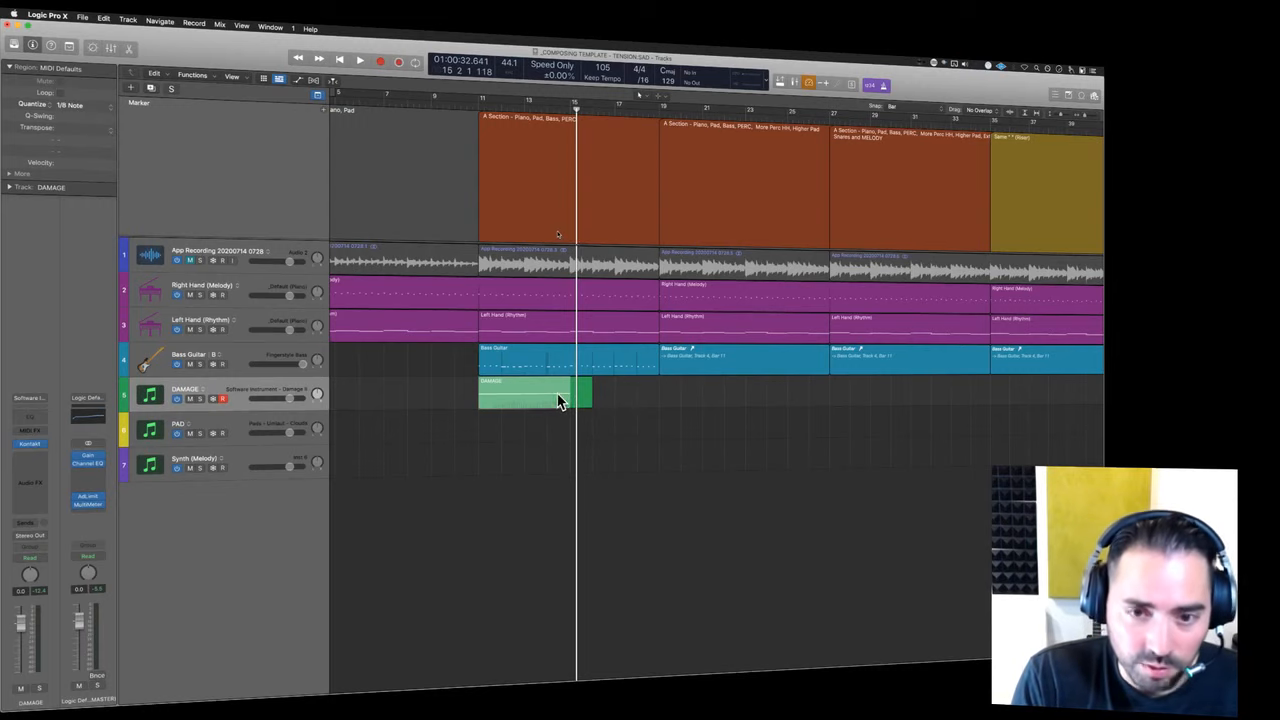
left_click(560, 397)
key("Delete")
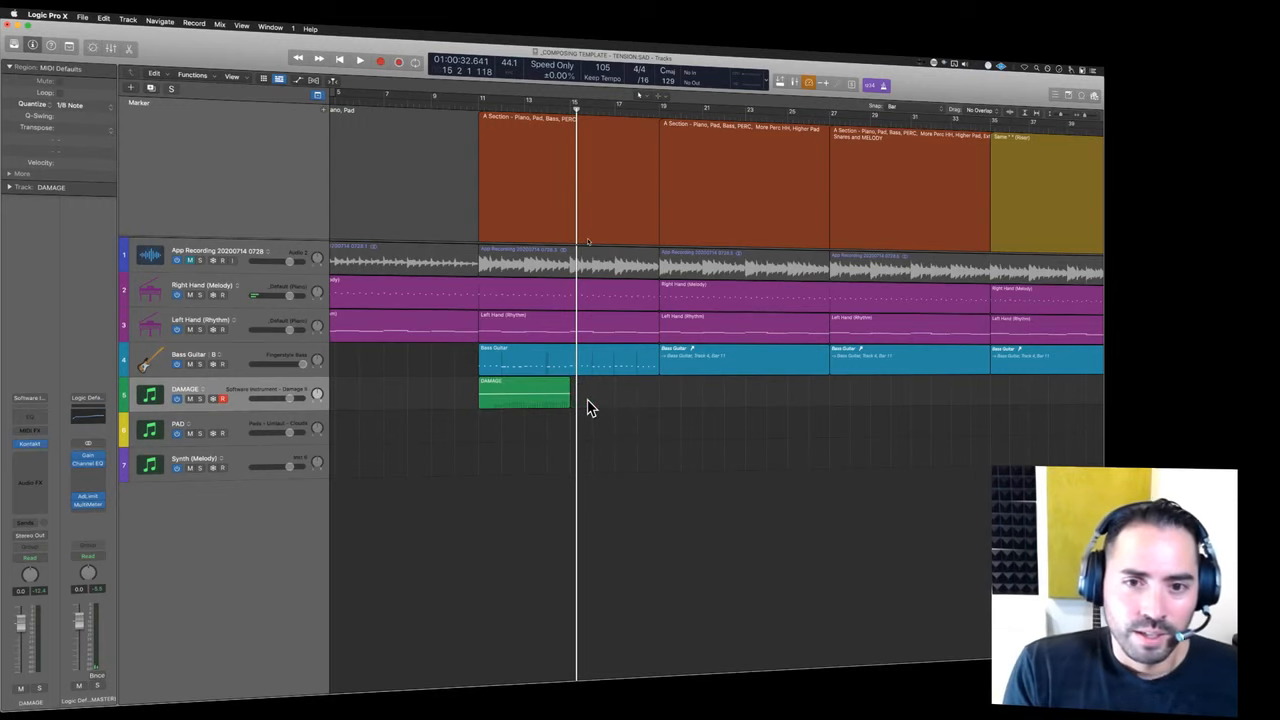
- Repeat the trimmed DAMAGE region once to fill bars 15 to 19, and move the playhead to bar 10
left_click(531, 400)
key("super+r")
left_click(466, 431)
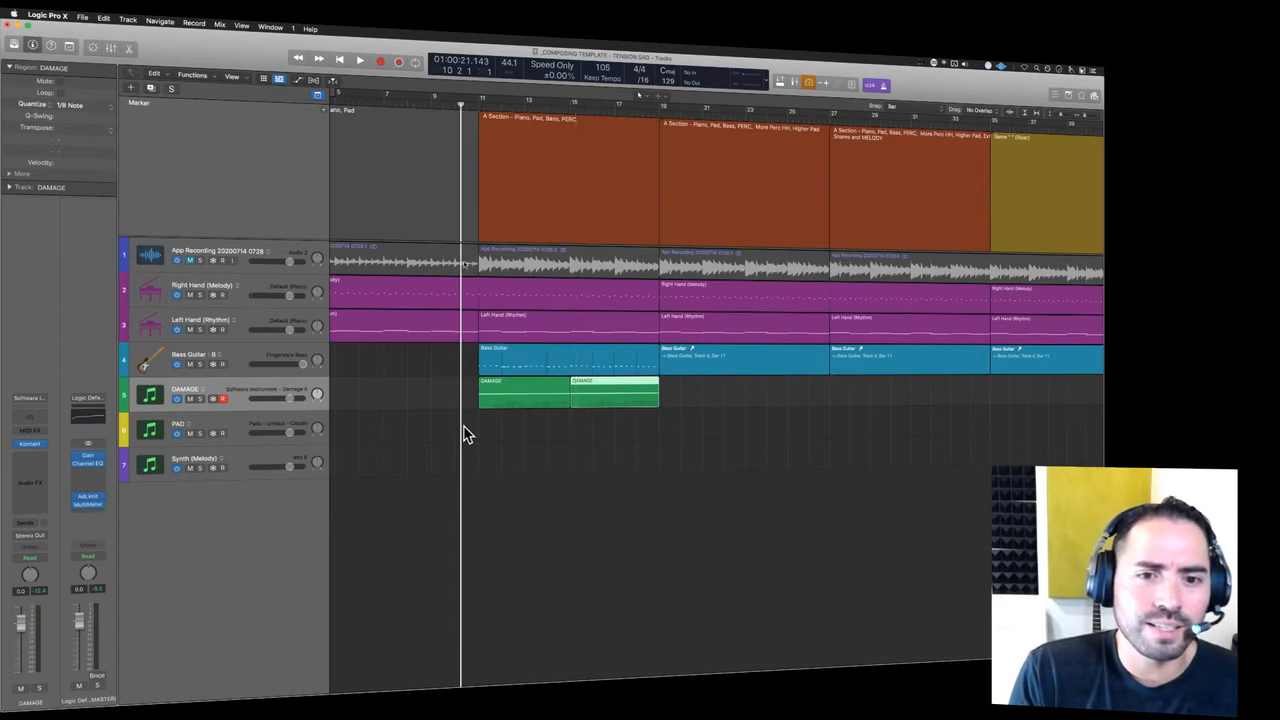
- Select both DAMAGE regions, save the project, and clear the region selection
left_click(511, 277)
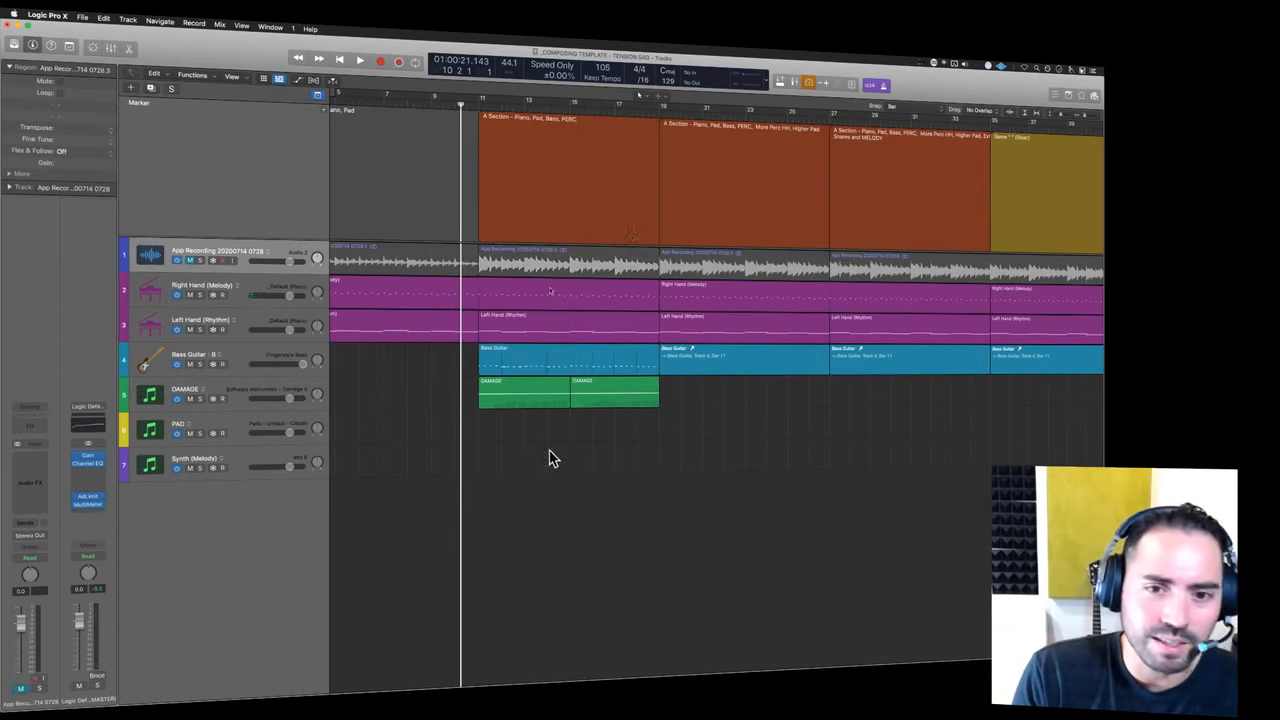
left_click_drag(551, 455, 636, 388)
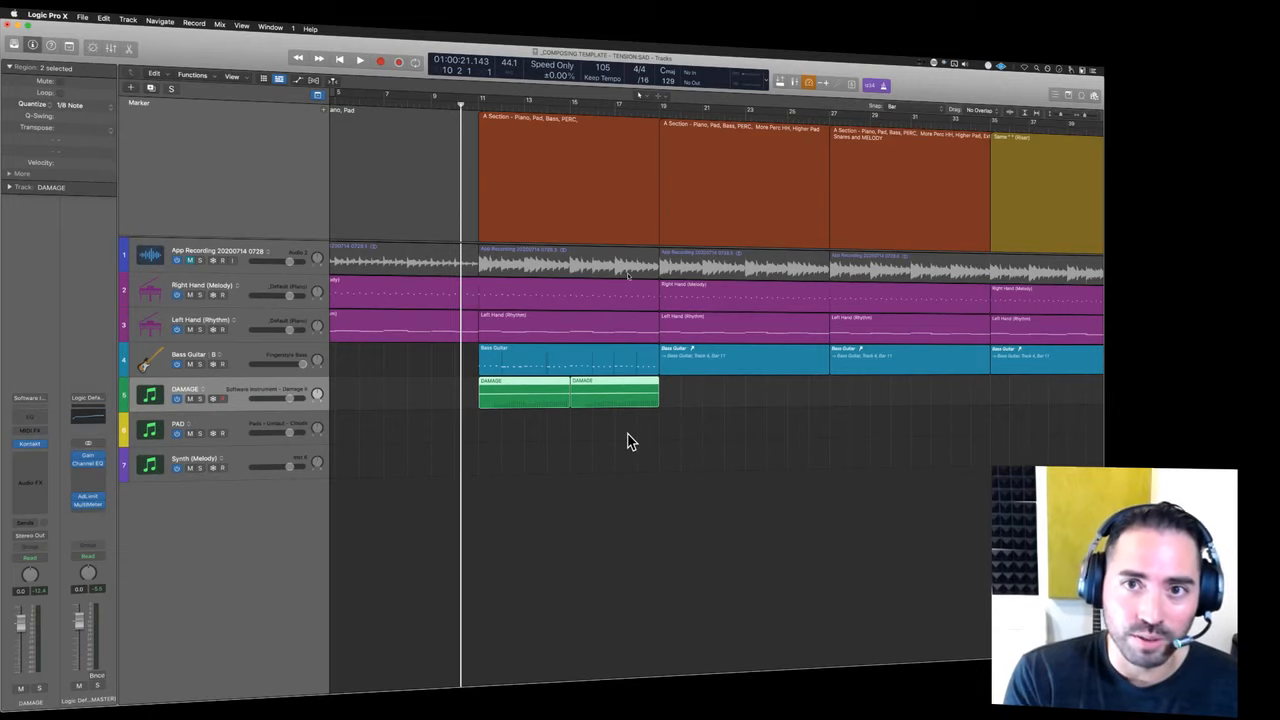
key("super+s")
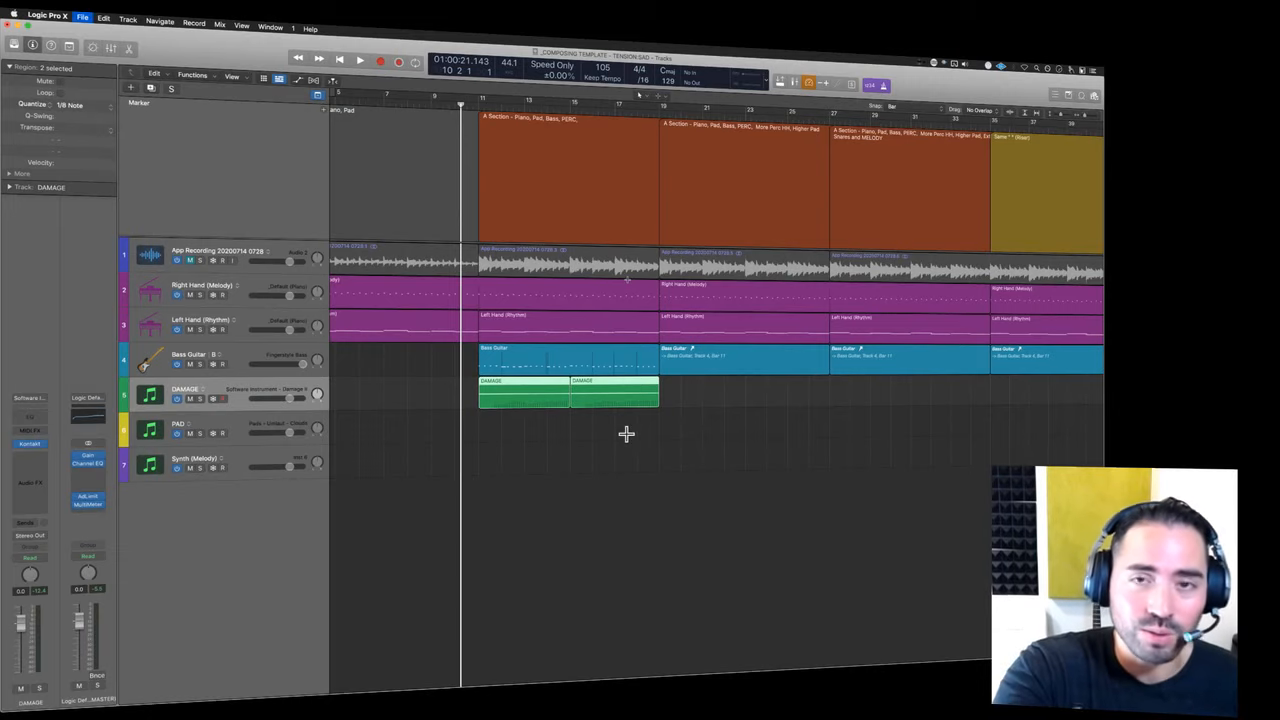
key("super+s")
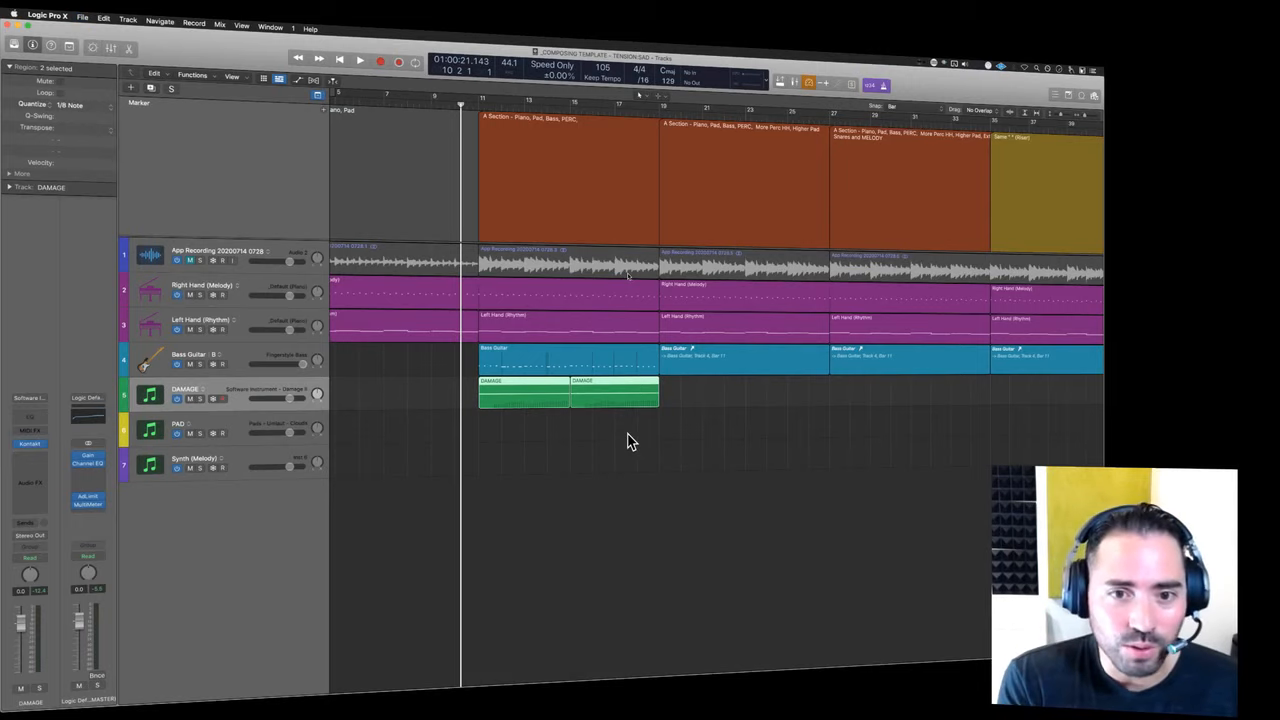
key("super+s")
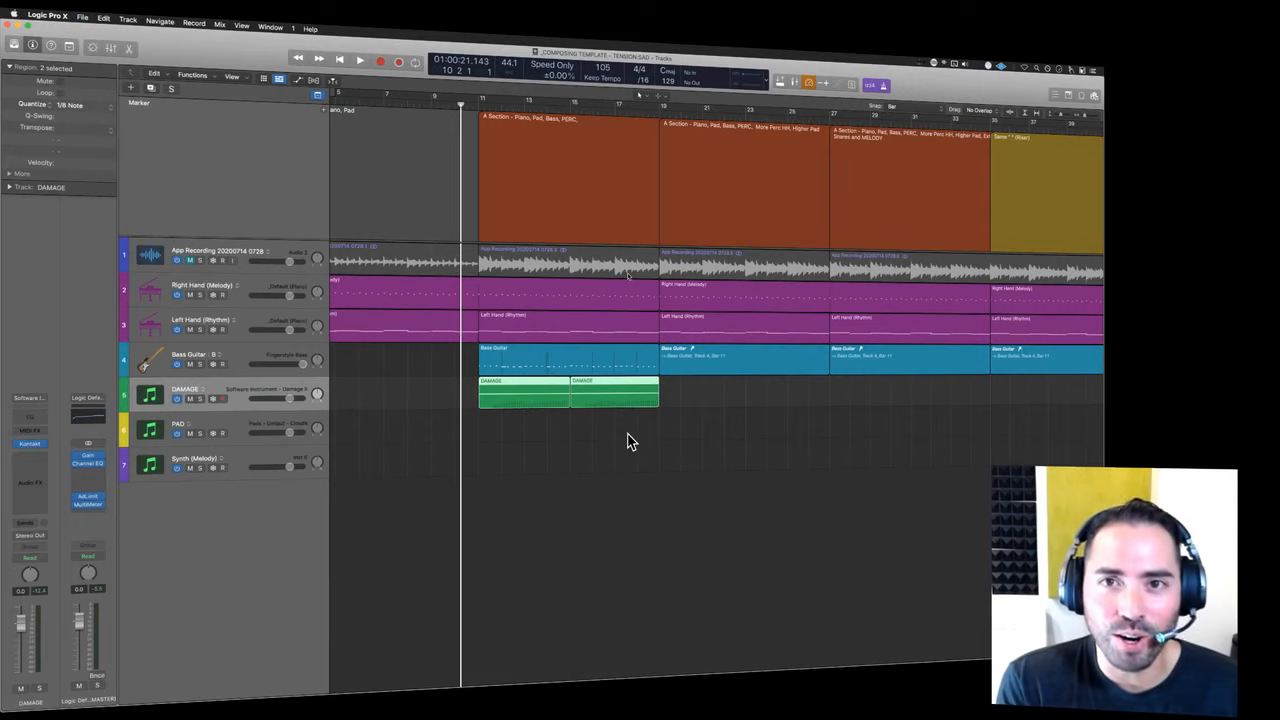
key("super+s")
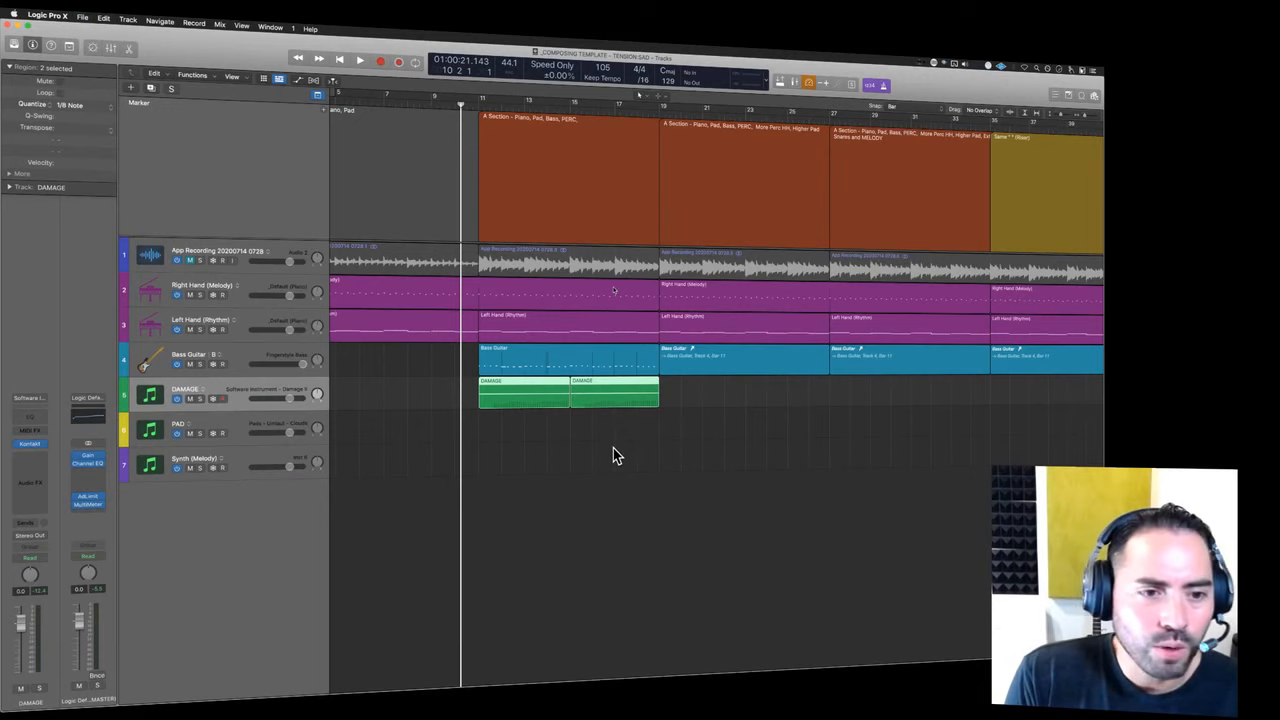
left_click(505, 445)
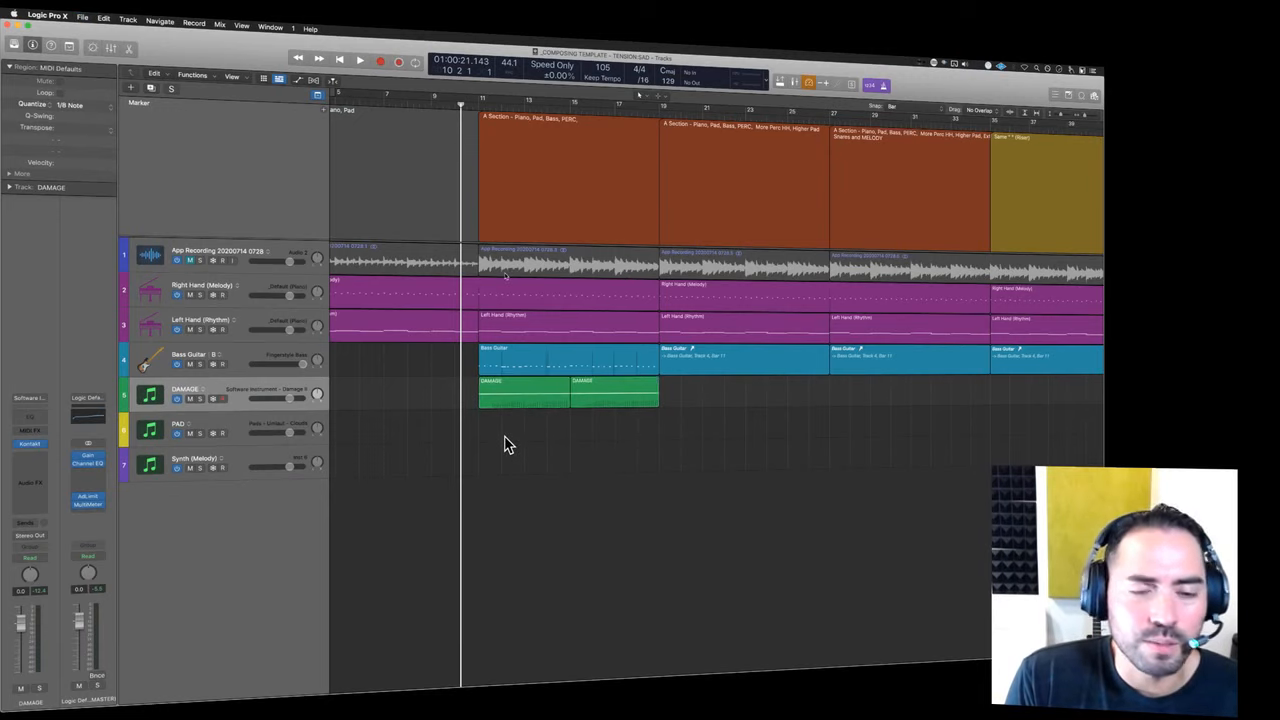
- Play the arrangement from bar 10 and lower the DAMAGE track's volume to -1.2 dB
key("space")
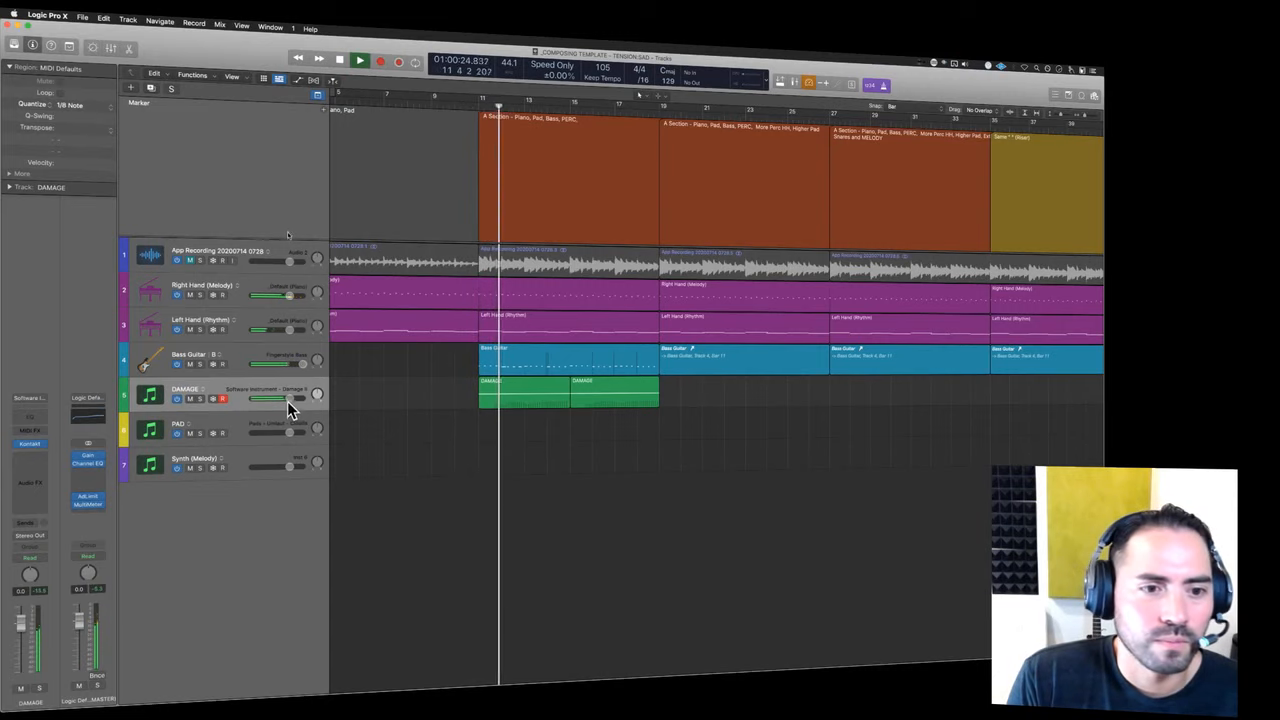
left_click_drag(287, 401, 282, 405)
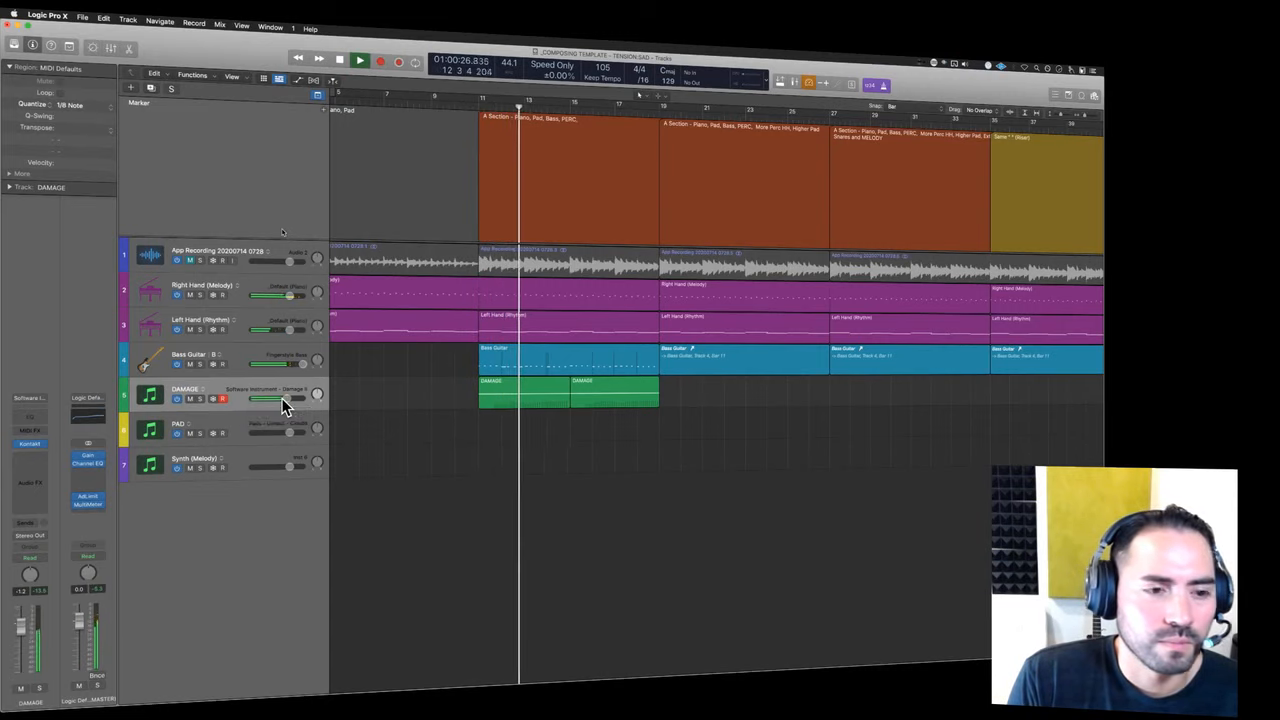
- Transpose all notes in both DAMAGE regions up three semitones in the Piano Roll, auditioning the pitches, and close the editor
left_click_drag(644, 442, 532, 386)
double_click(532, 386)
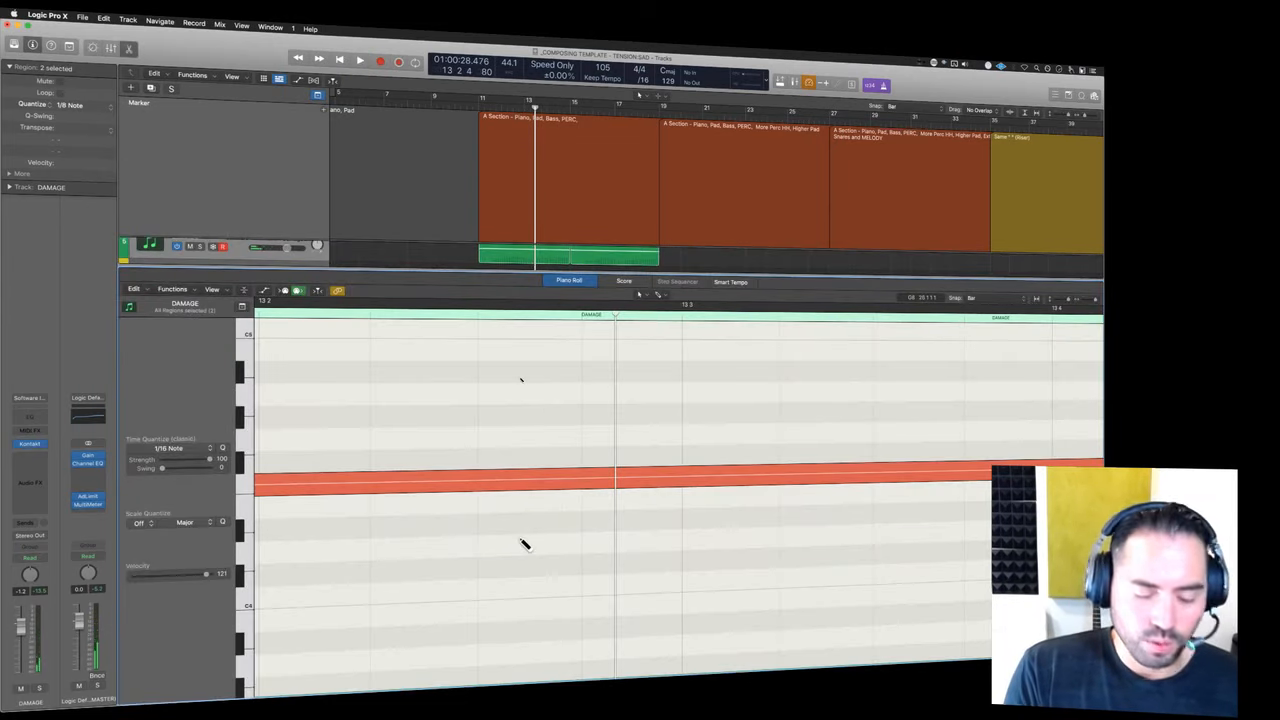
key("super+a")
key("alt+Up")
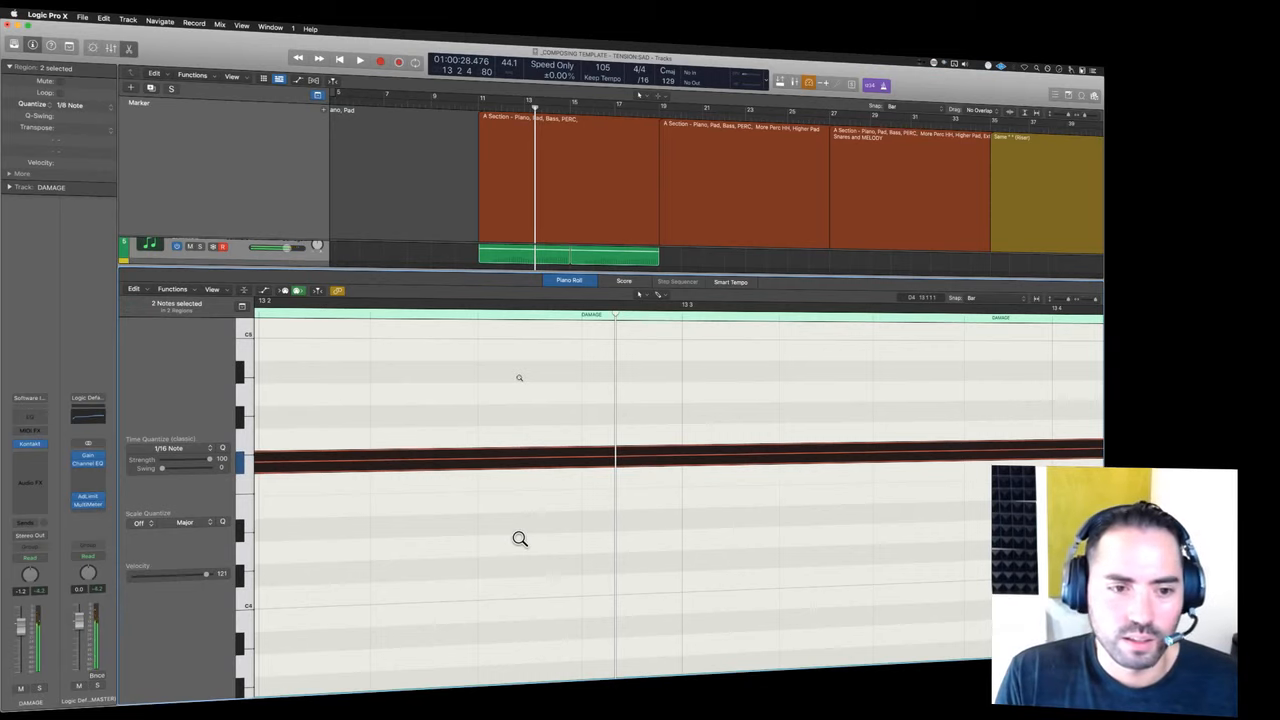
key("space")
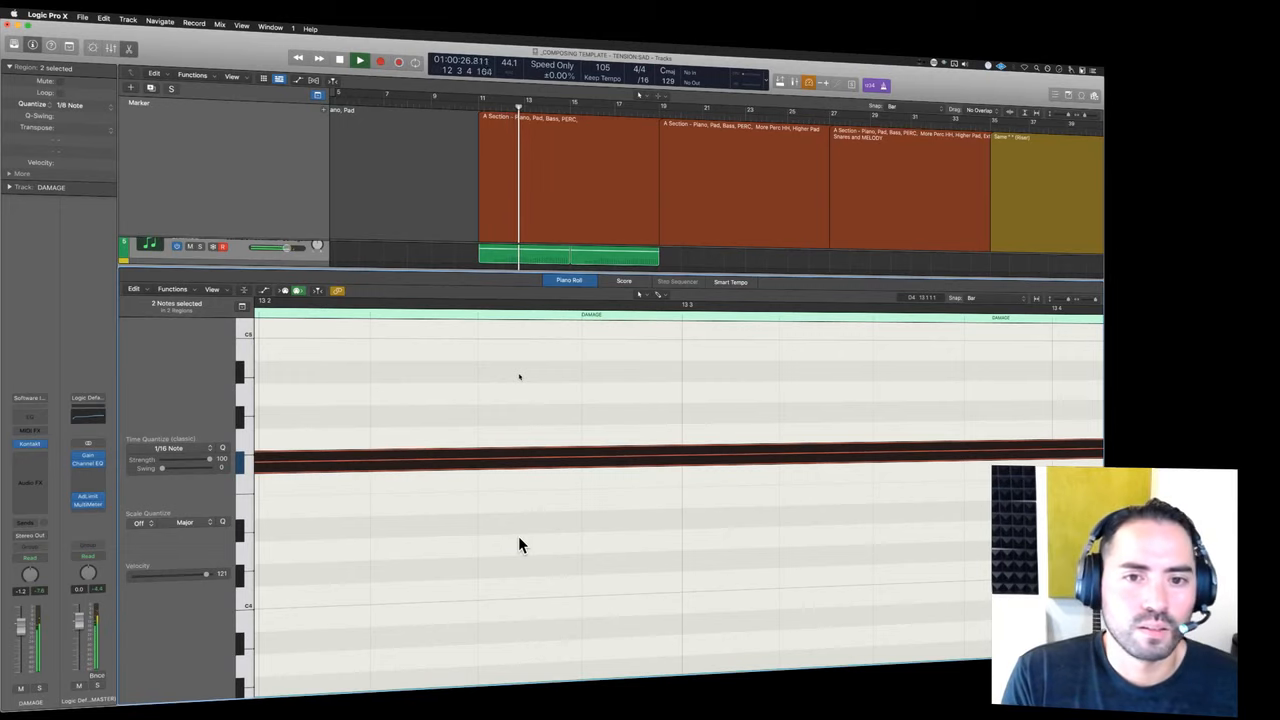
key("alt+Up")
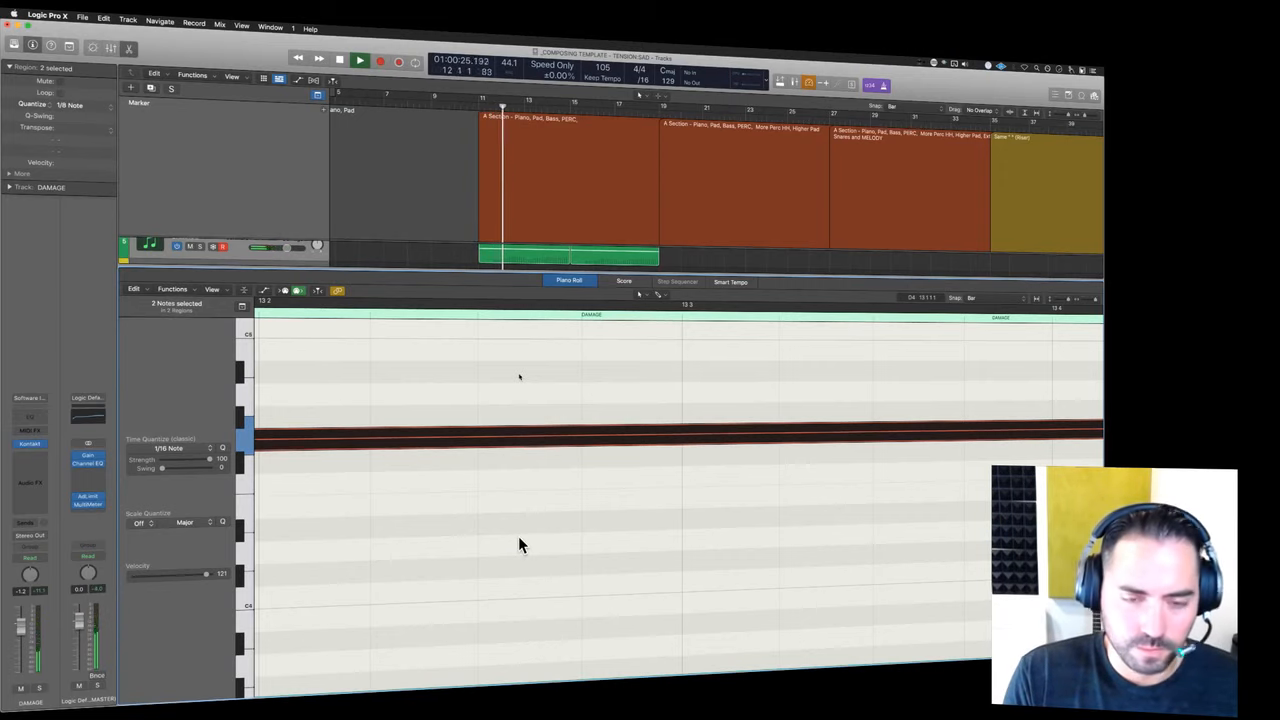
key("space")
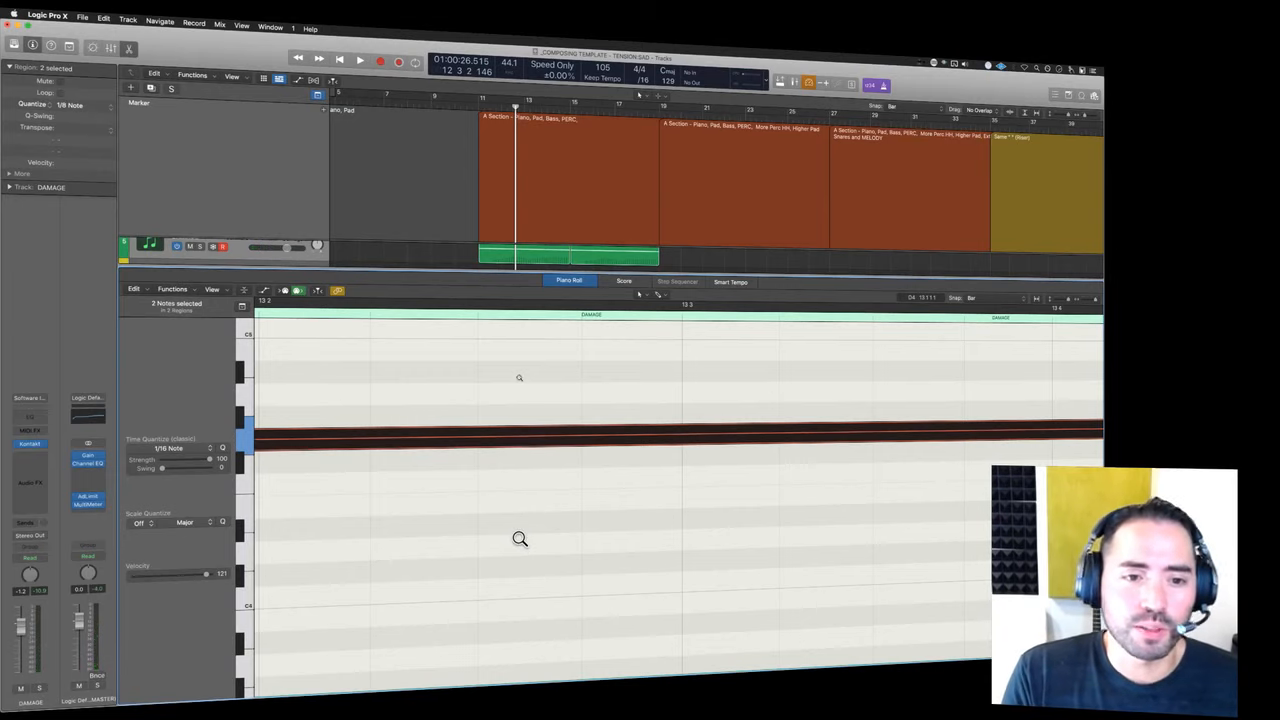
key("alt+Up")
key("space")
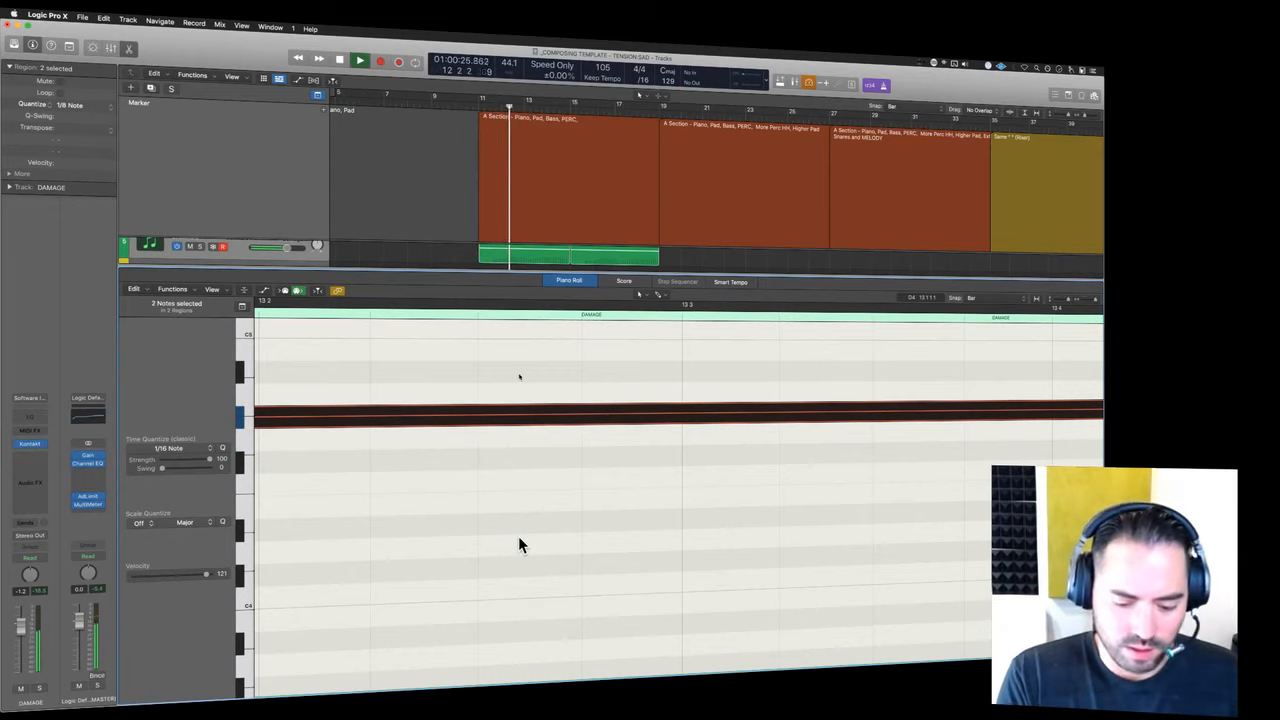
key("p")
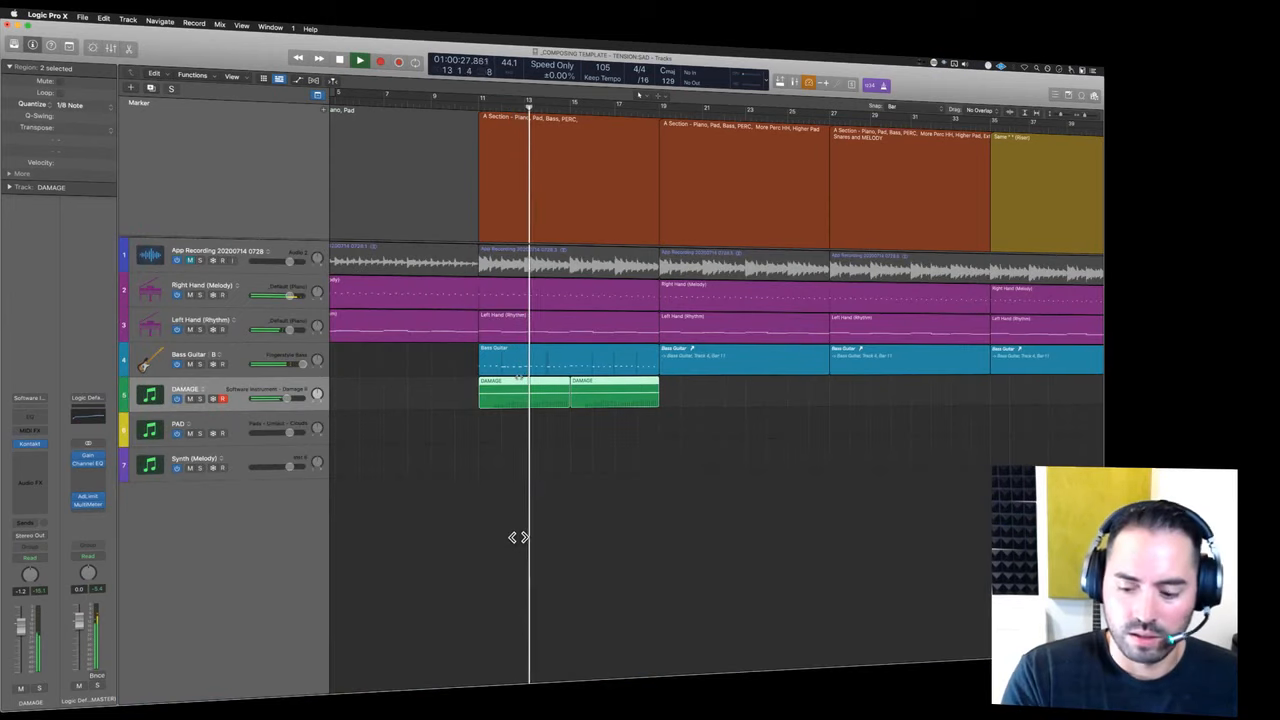
- Repeat the two DAMAGE regions three times so they extend to the end of the Bass Guitar regions
left_click_drag(635, 478, 541, 394)
key("super+Left")
key("super+Left")
key("super+Left")
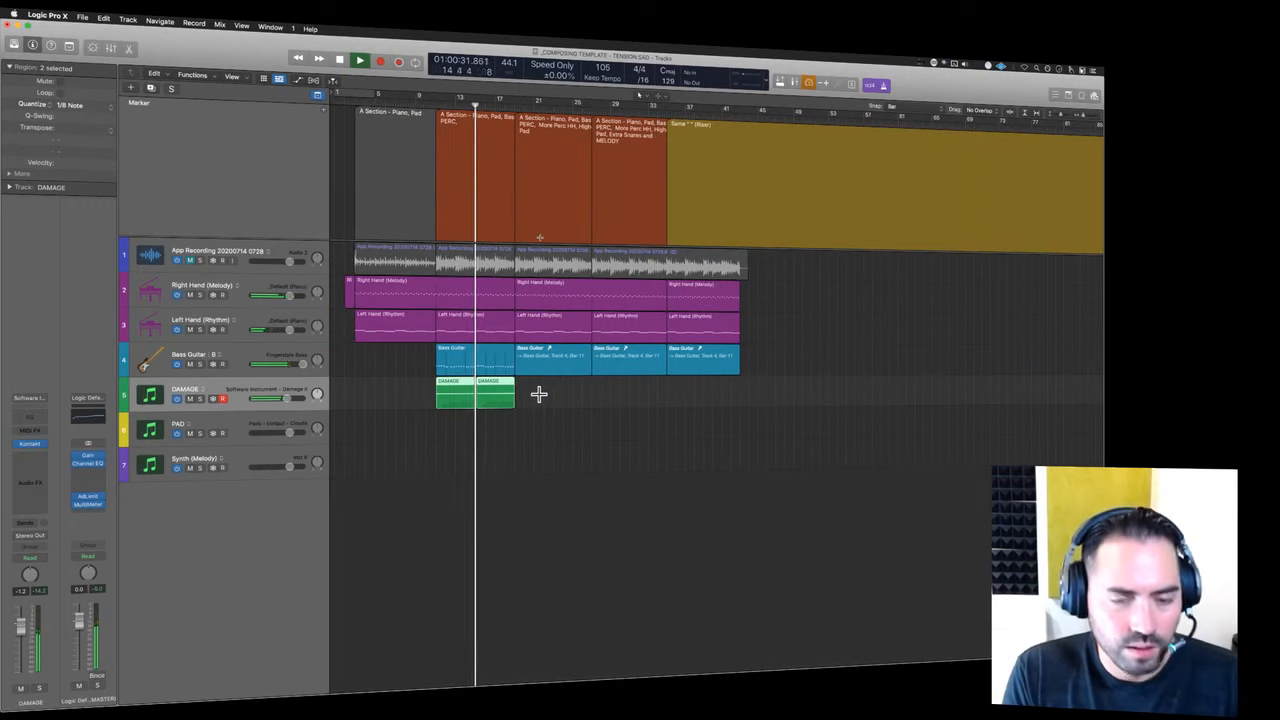
key("super+r")
key("super+r")
key("super+r")
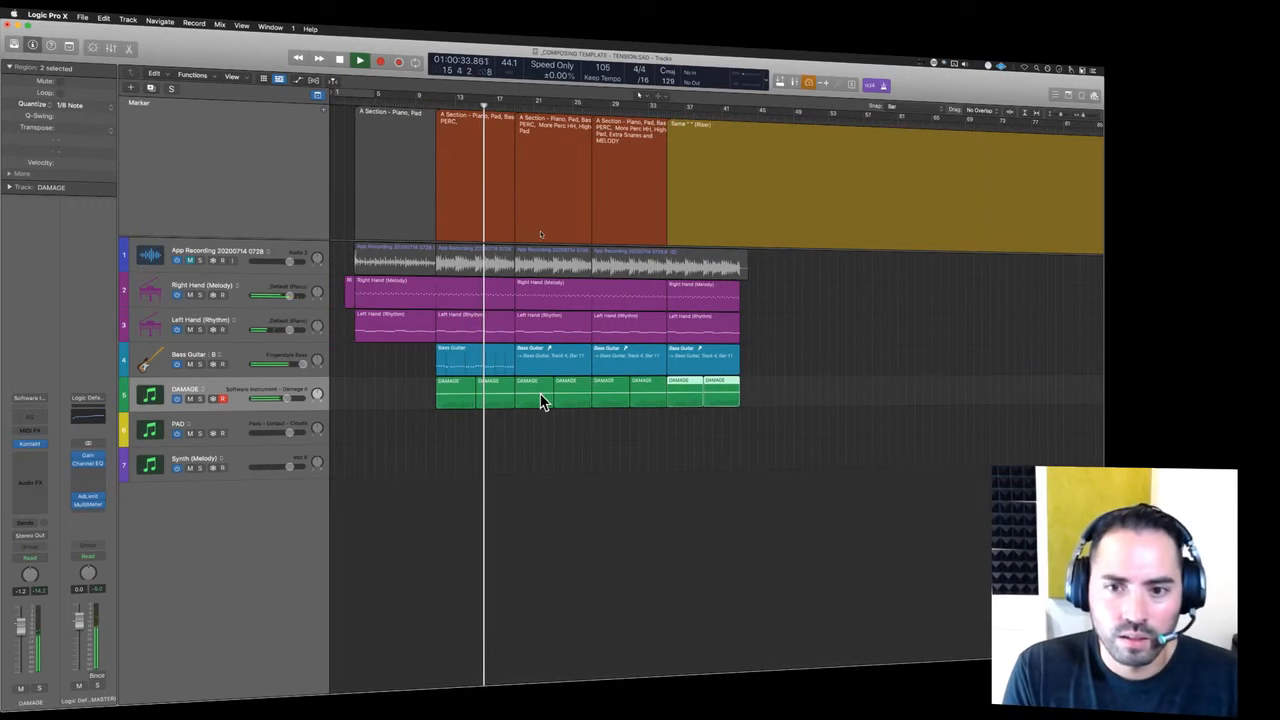
- Inspect the Loop, Source and Master FX pages of the DAMAGE track's Damage 2 instrument and close it
left_click(33, 444)
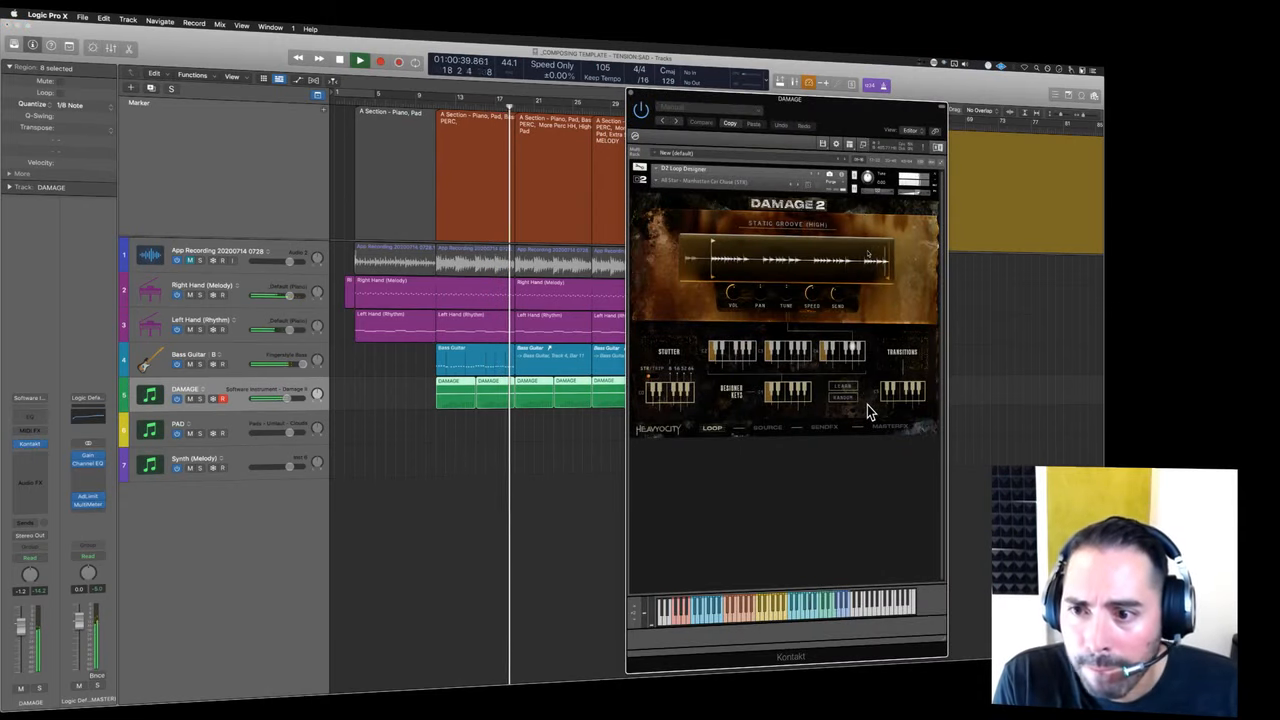
left_click(766, 428)
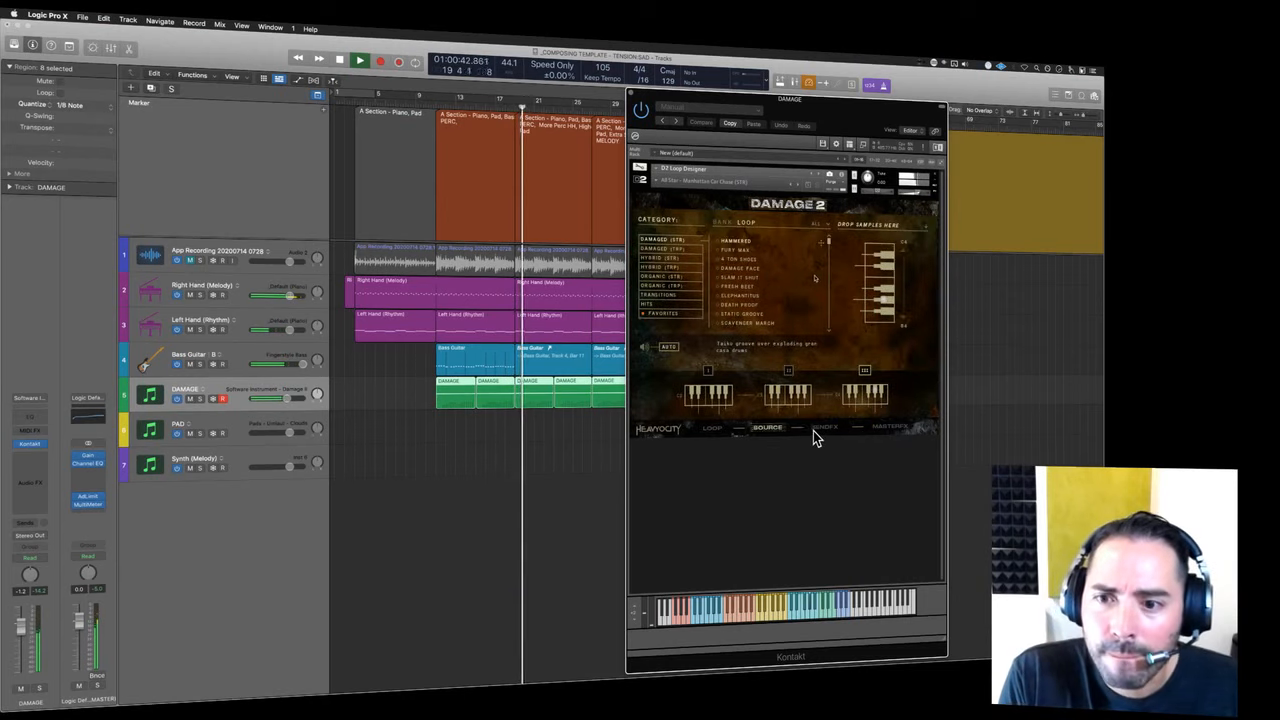
left_click(889, 427)
left_click(714, 429)
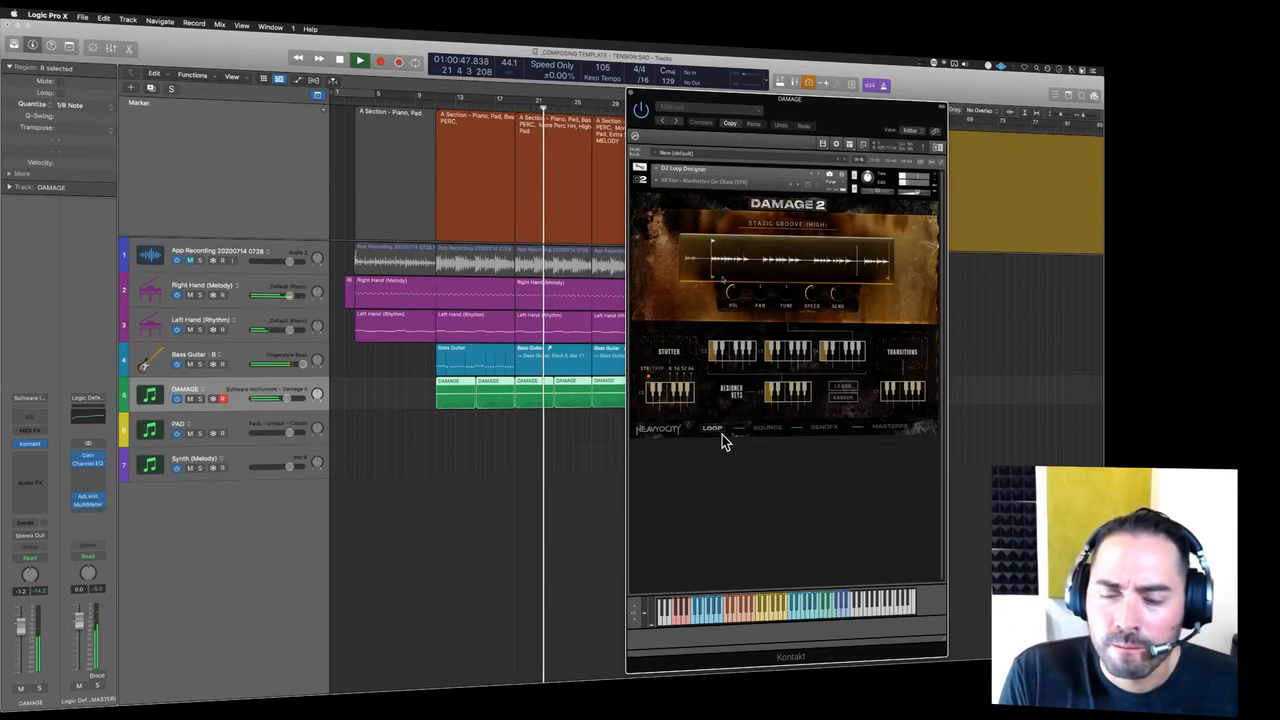
left_click(631, 94)
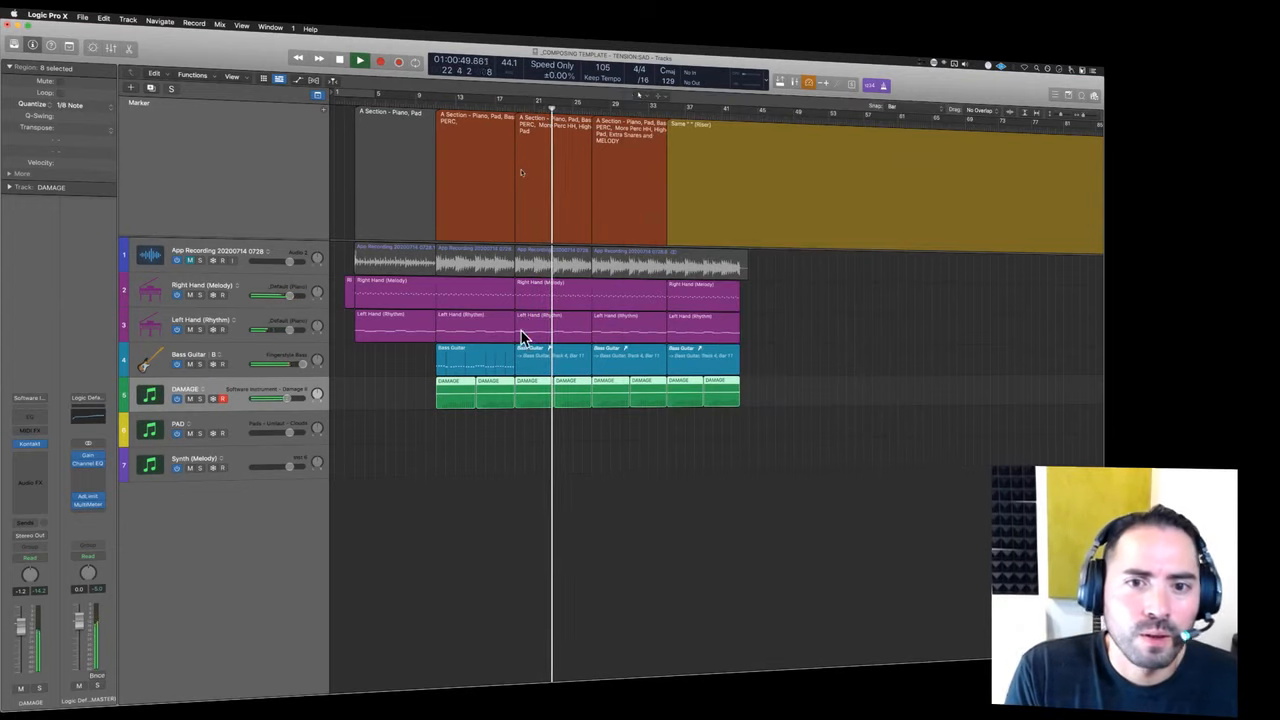
- Stop playback and examine the piano, bass and percussion tracks against the A Section marker at bar 11
key("space")
key("super+Down")
key("super+Down")
key("super+Down")
key("super+Down")
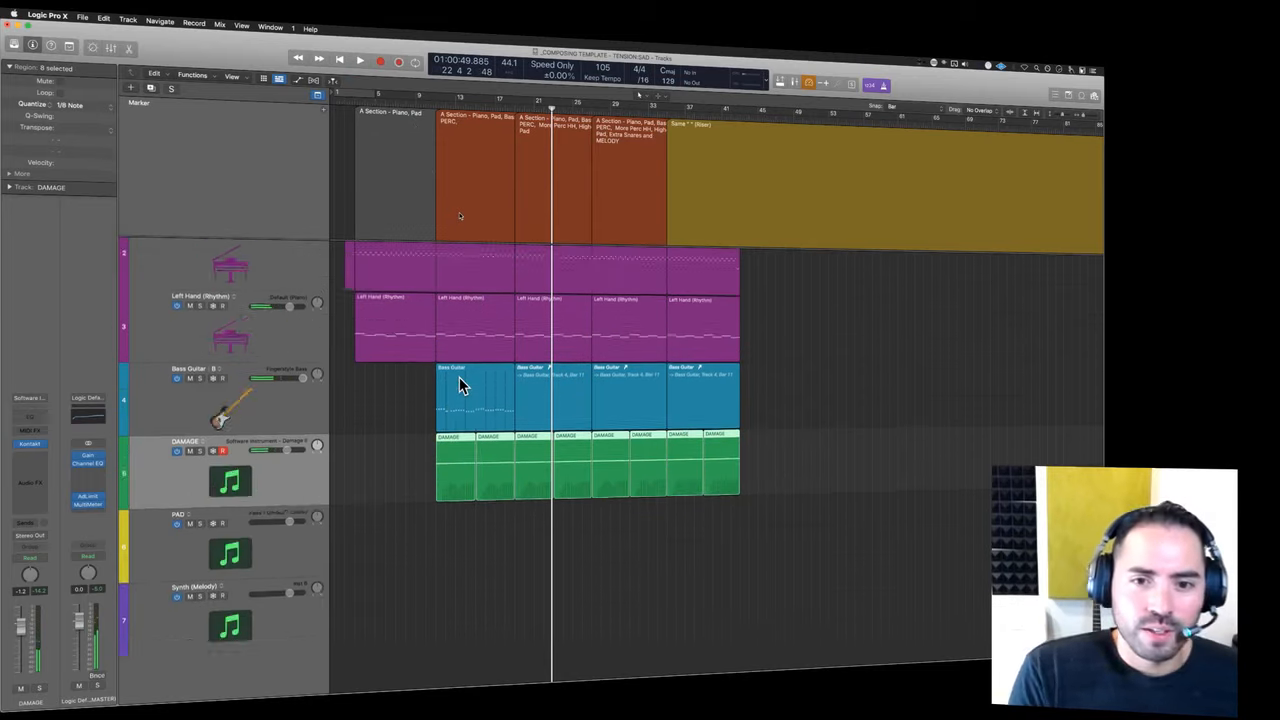
scroll(460, 380, "up", 3)
left_click(484, 135)
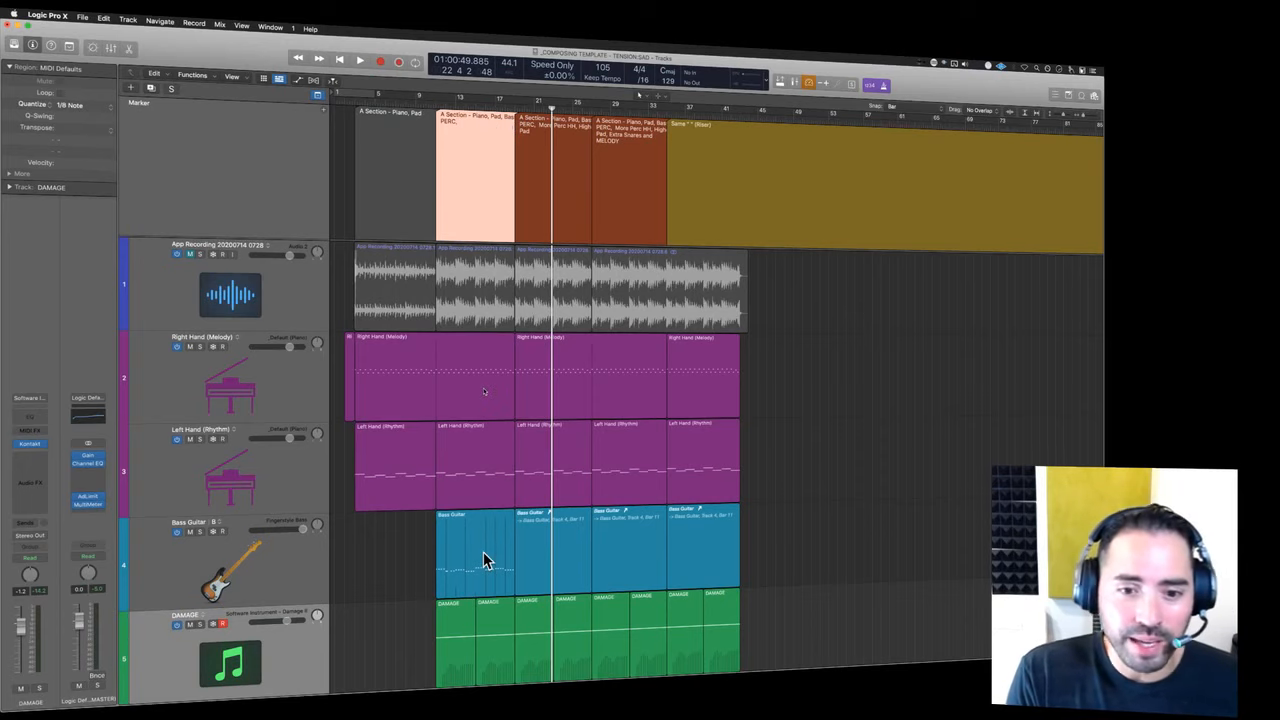
key("super+Up")
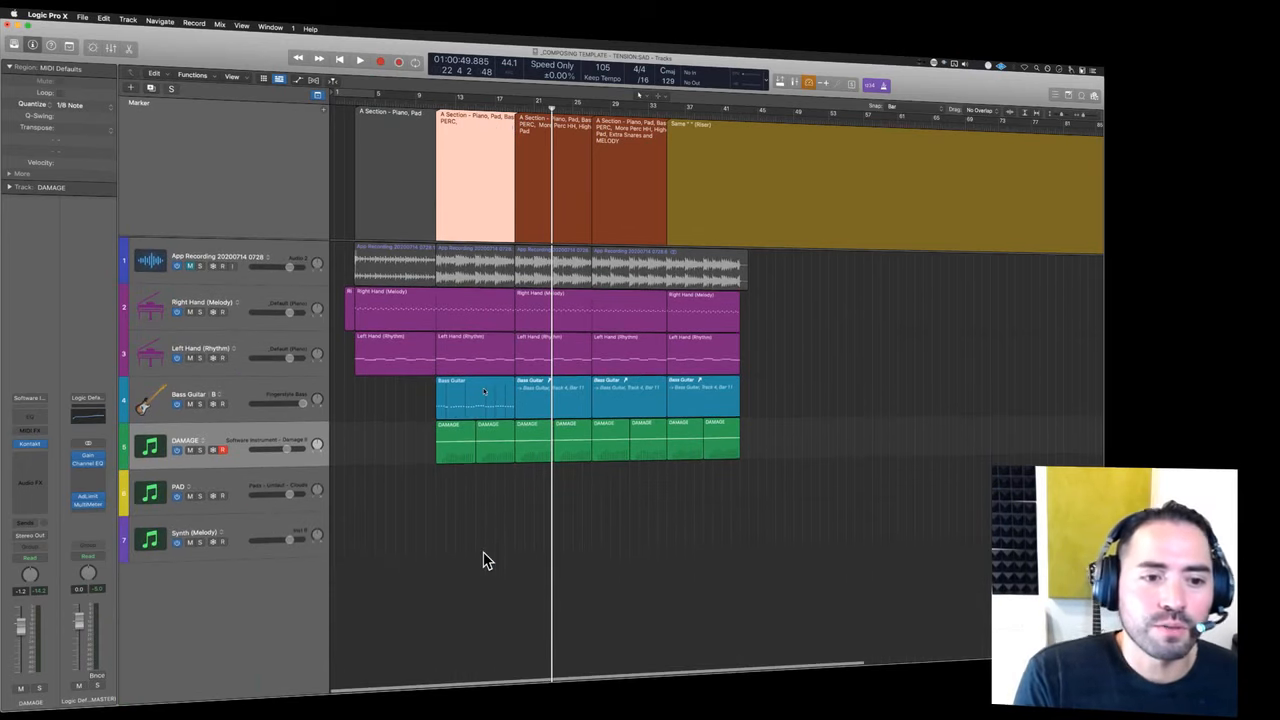
- Select the PAD track, solo the App Recording reference track and listen to it from bar 11
left_click(258, 481)
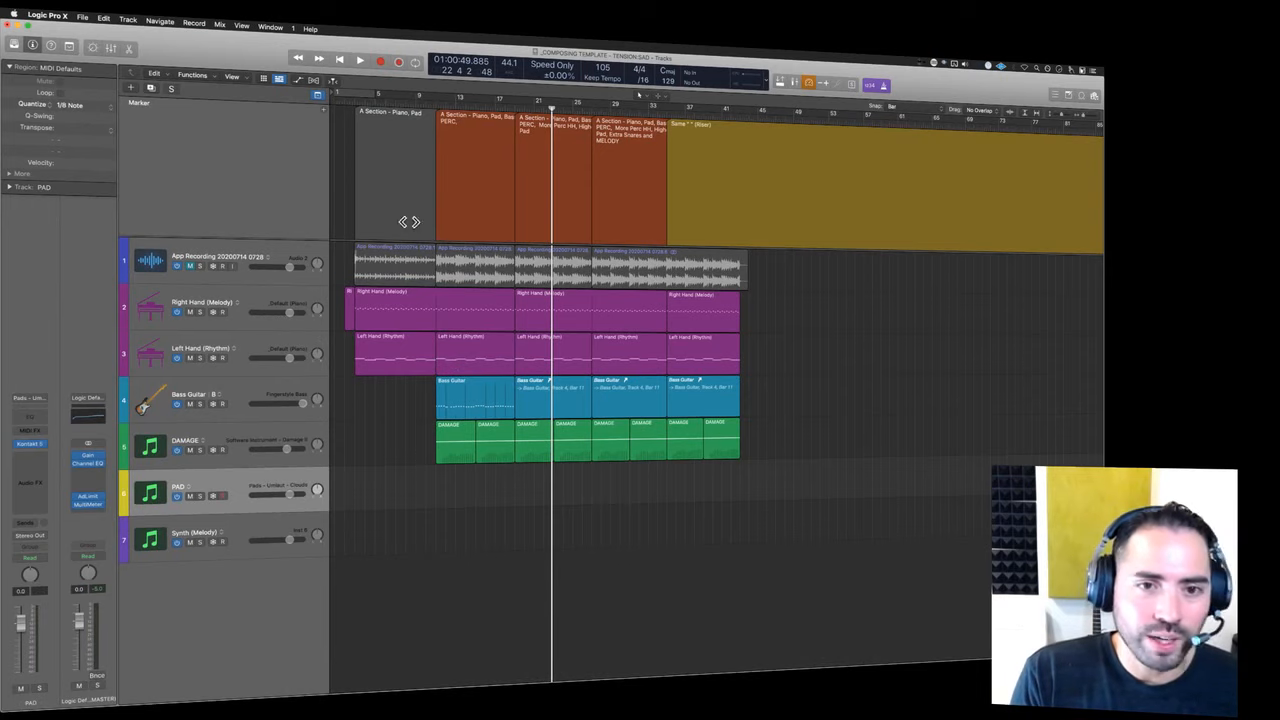
left_click(203, 267)
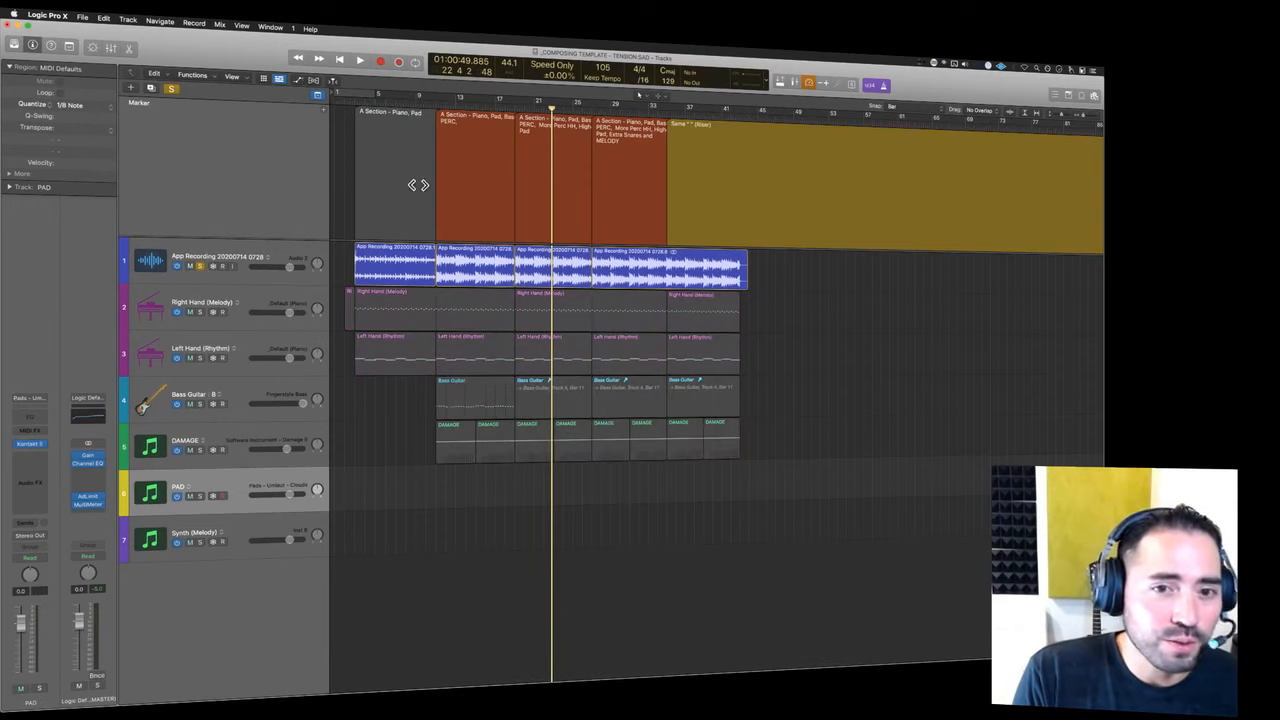
left_click(440, 104)
left_click(440, 104)
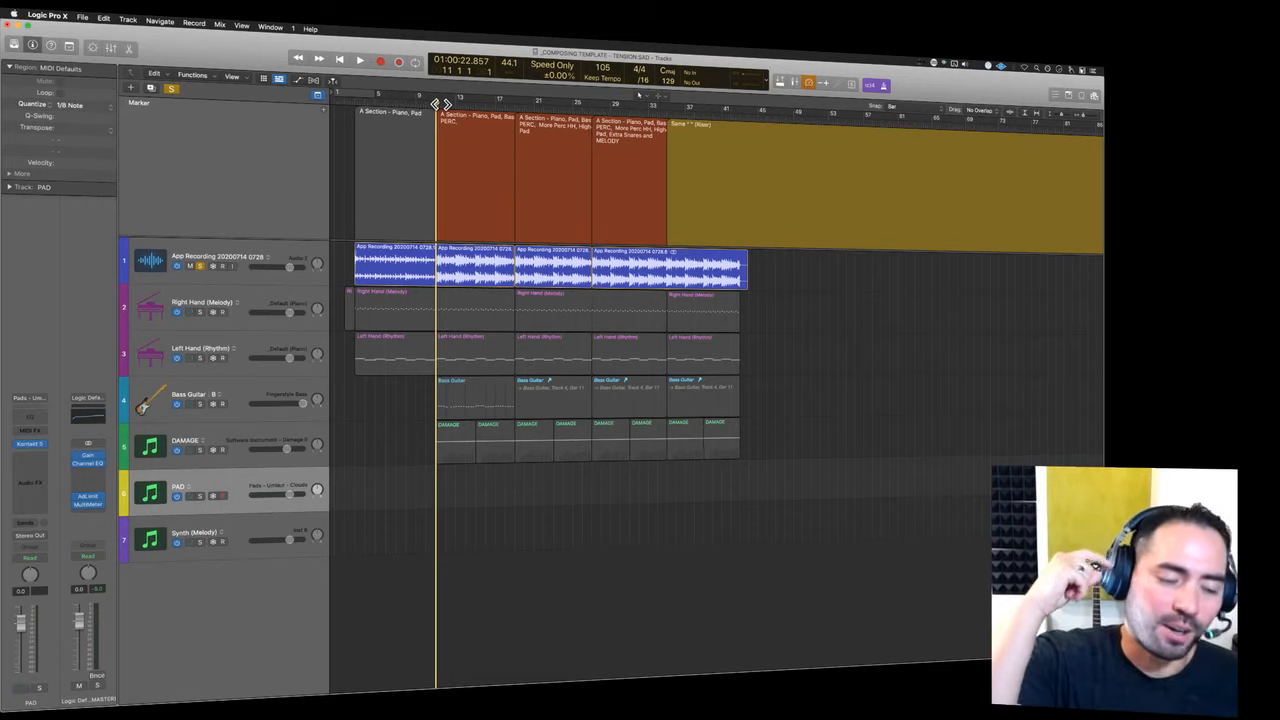
key("space")
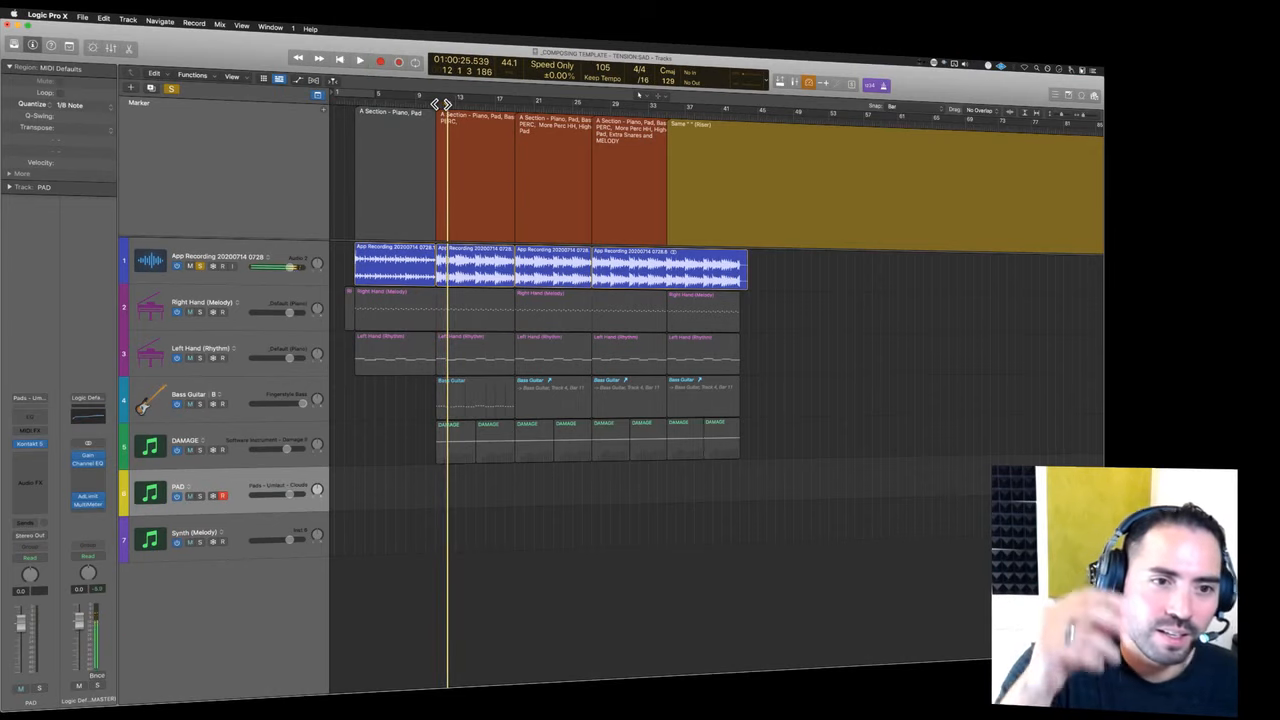
- Turn off solo on the App Recording track while leaving it muted, and return the playhead to bar 11
left_click(191, 267)
left_click(200, 267)
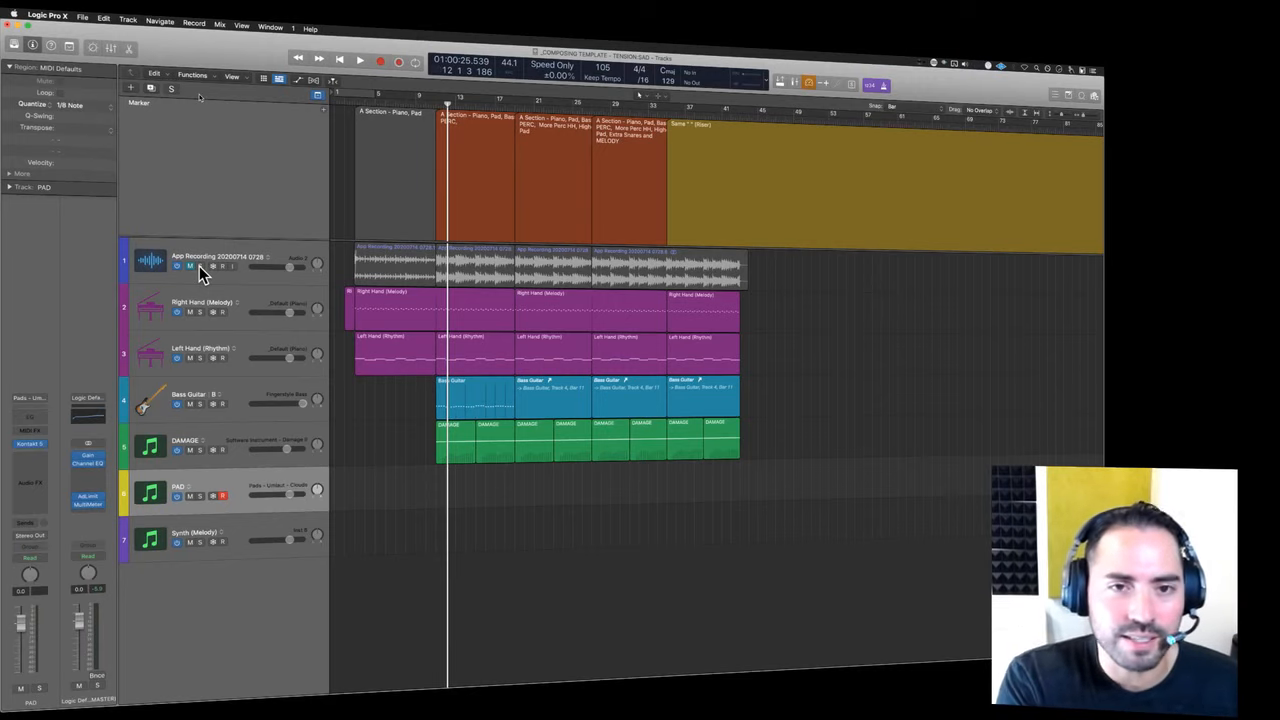
key("comma")
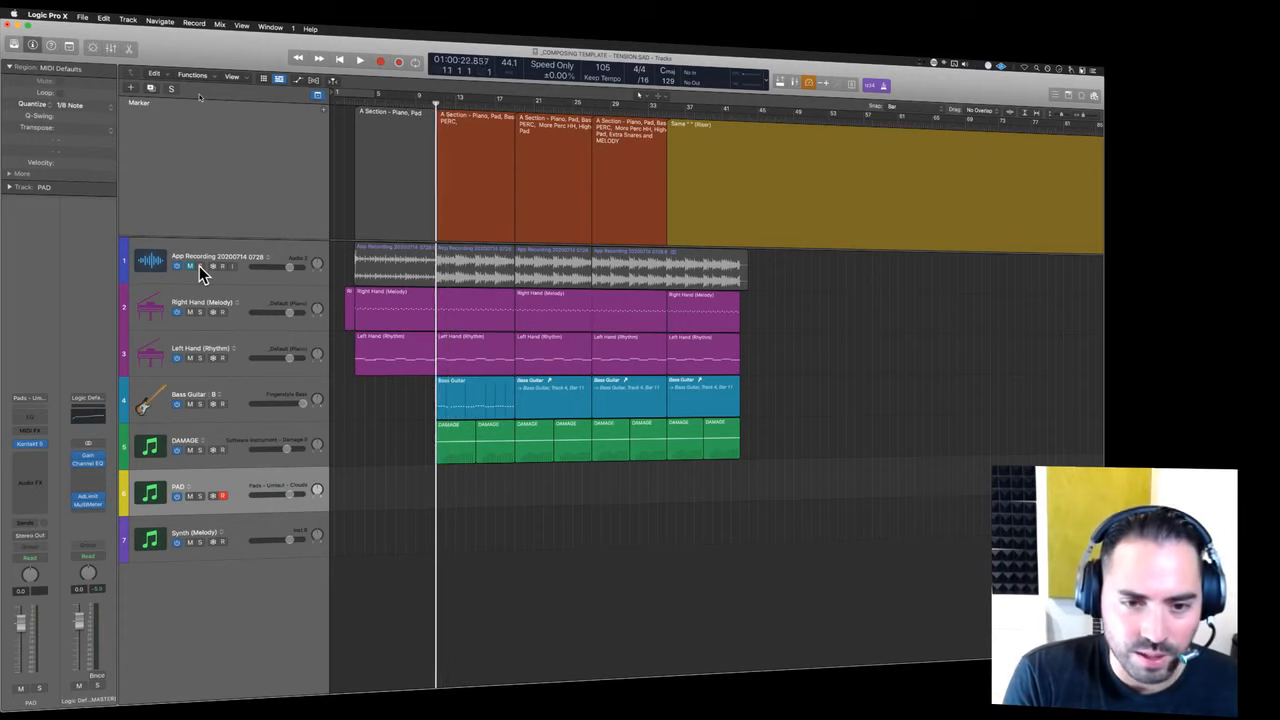
key("comma")
key("period")
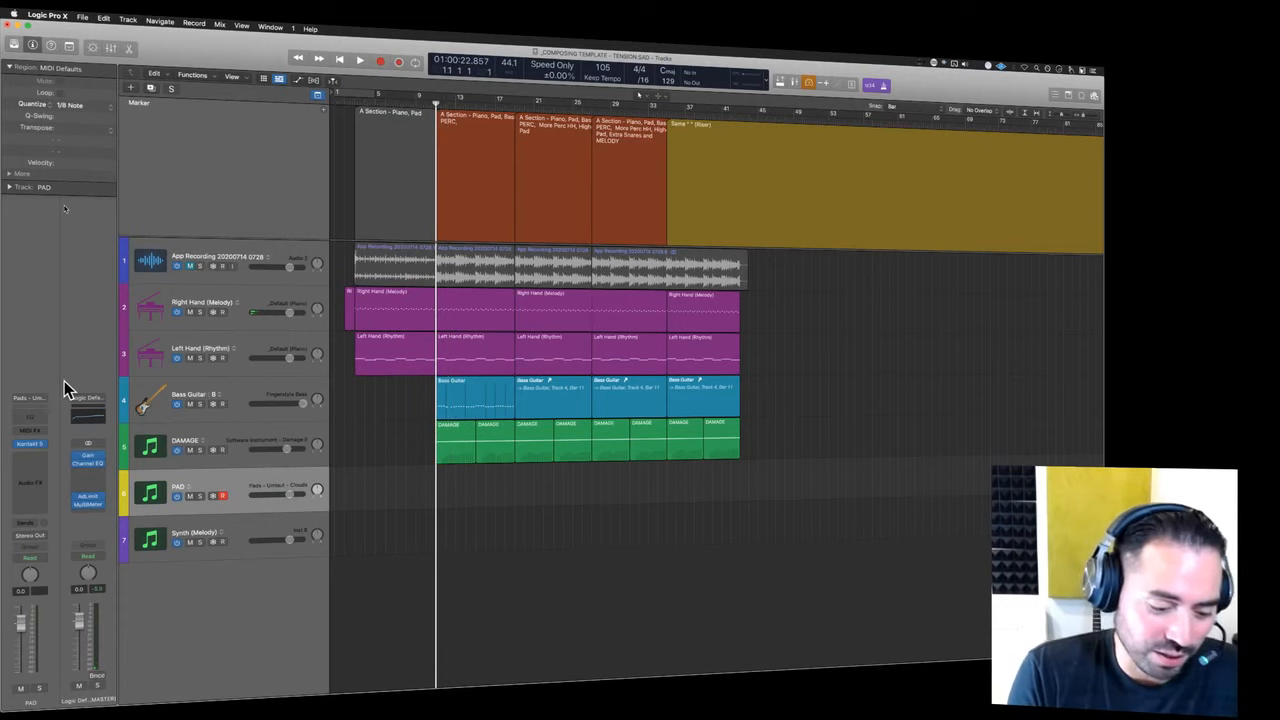
- Open the PAD track's Kontakt 5 instrument clear of the track headers and raise the track's volume to 6.0 dB
left_click(29, 443)
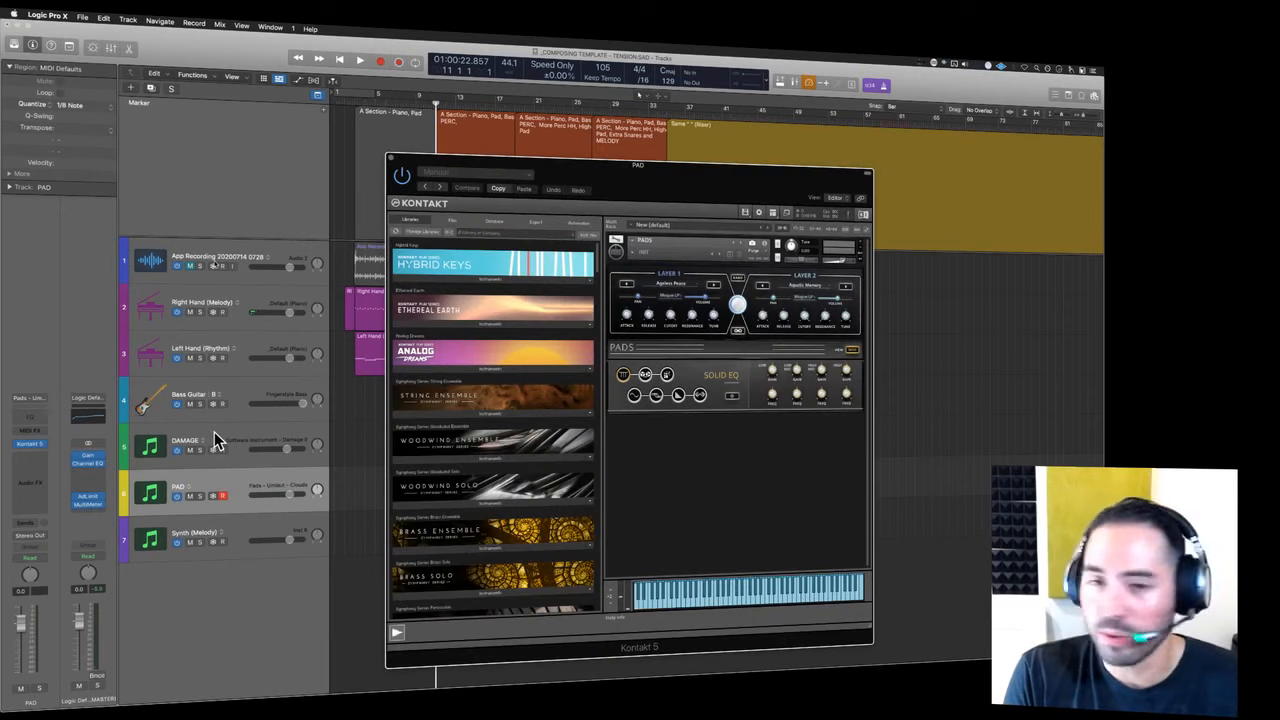
left_click_drag(723, 194, 655, 125)
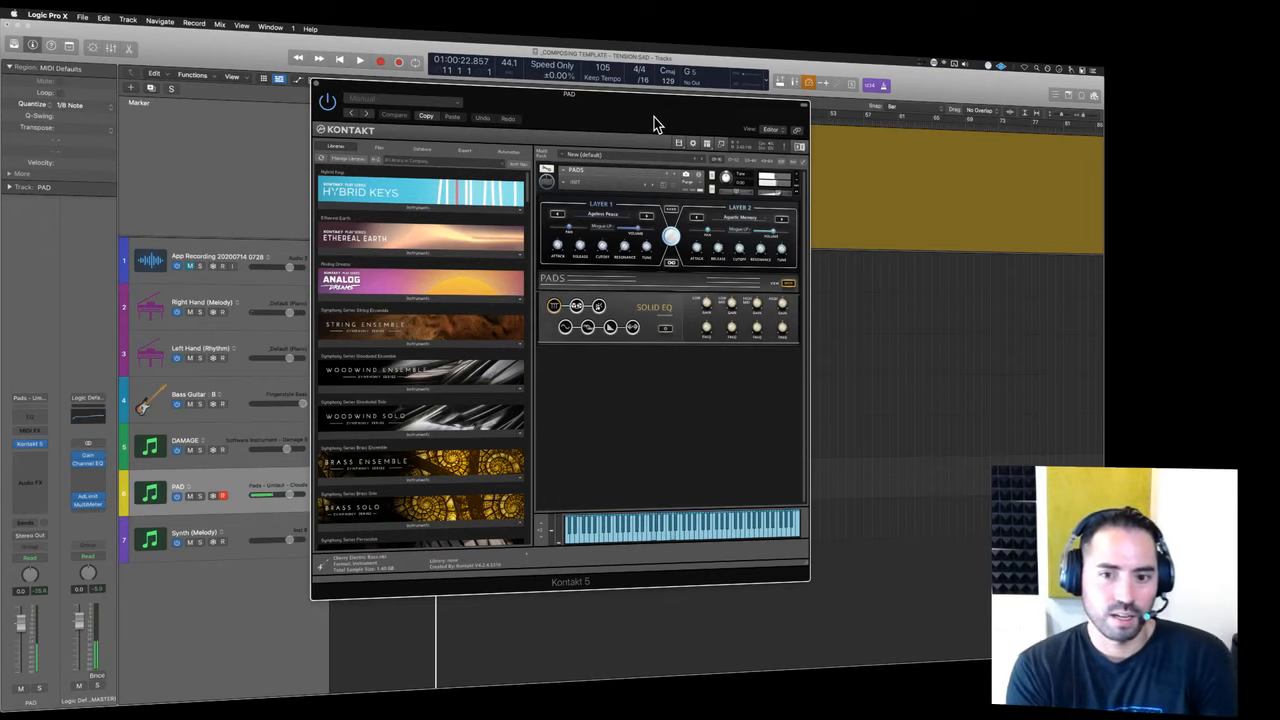
left_click_drag(640, 108, 835, 128)
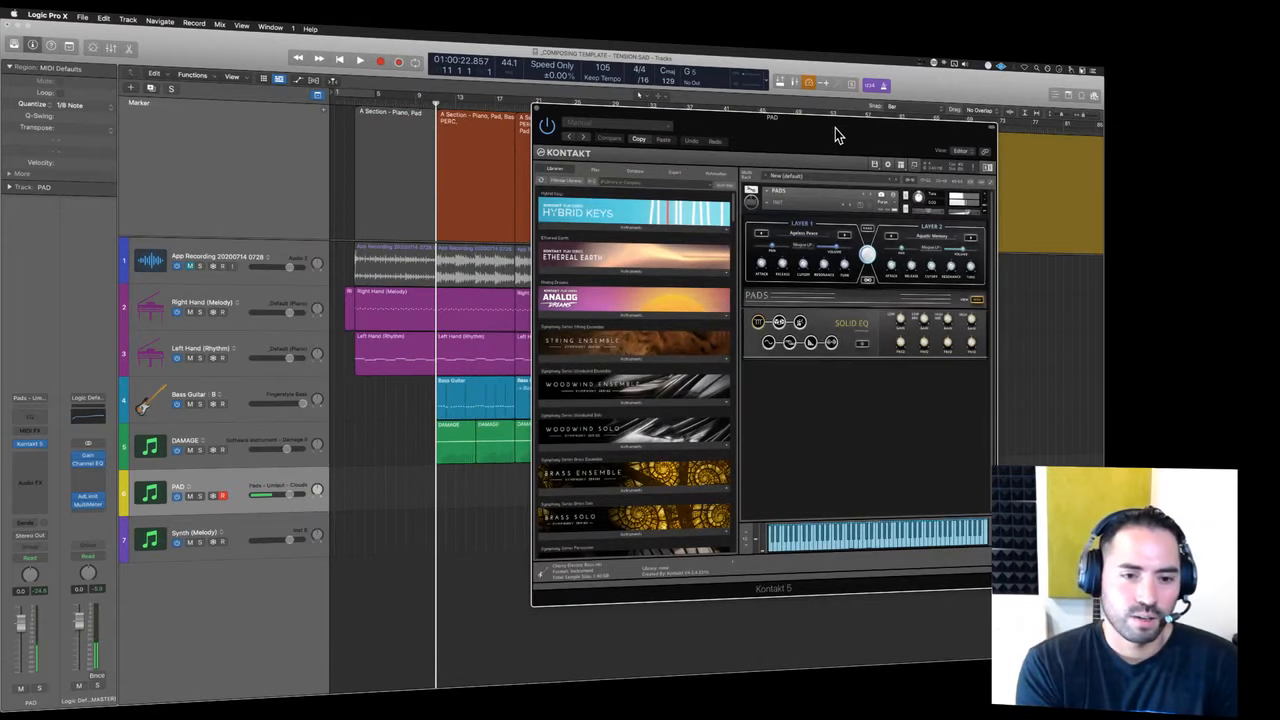
left_click_drag(24, 622, 24, 590)
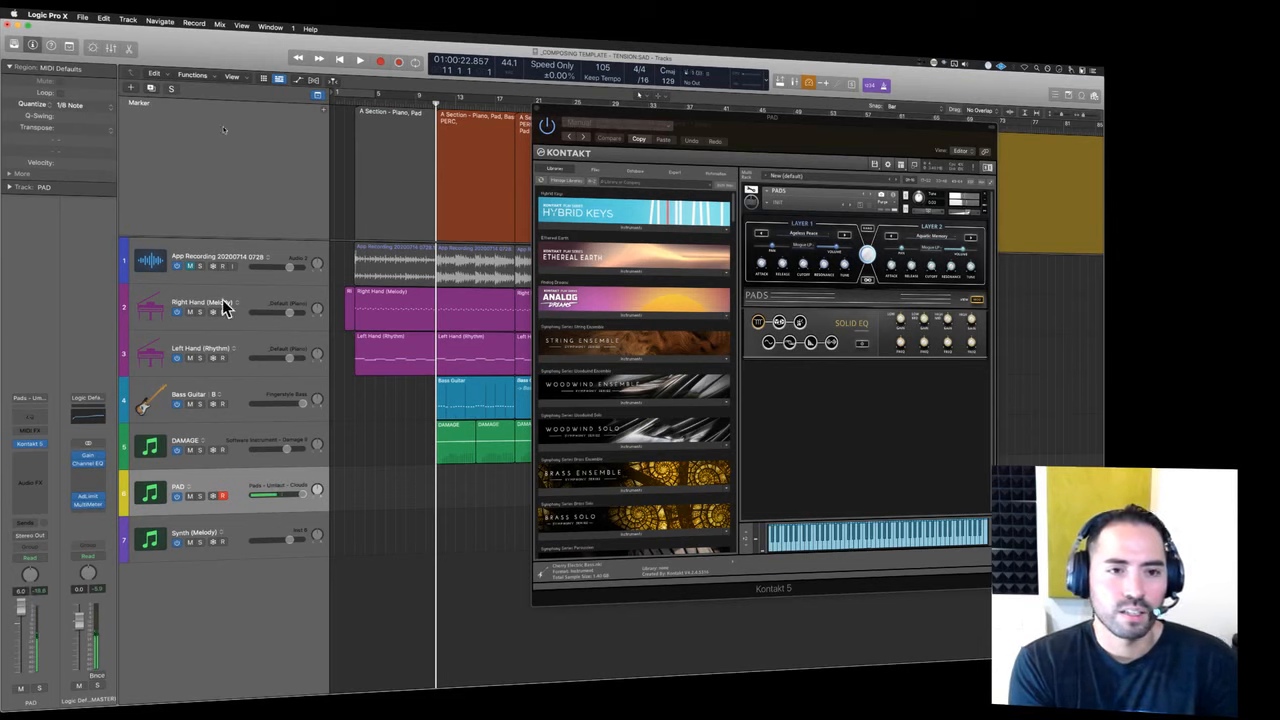
- Solo the App Recording track, play a short passage from bar 11, and solo the PAD track as well
left_click(200, 265)
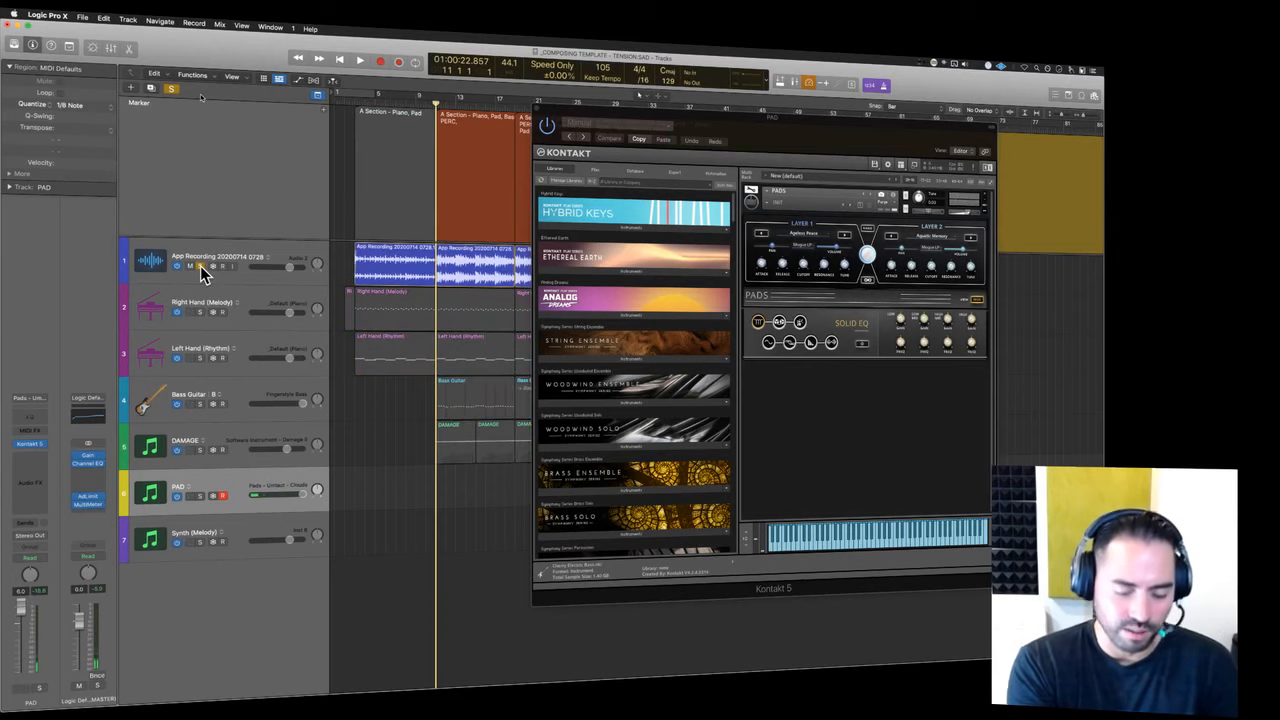
key("space")
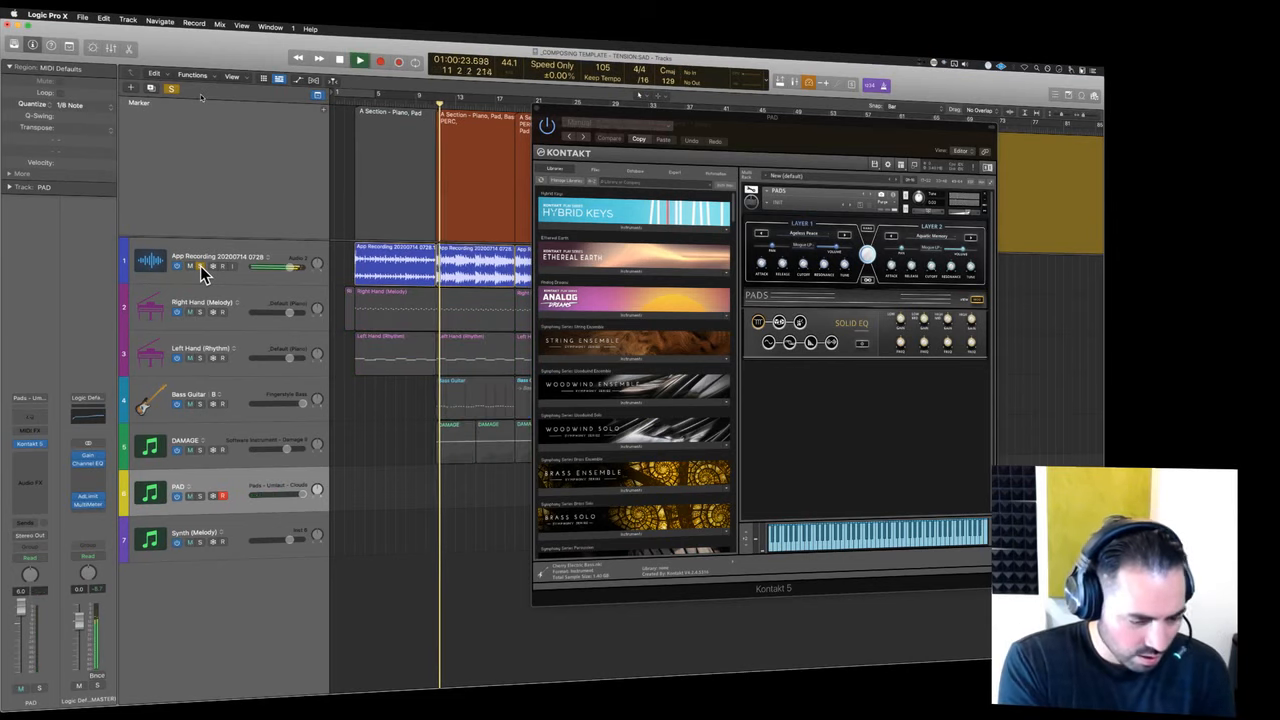
key("space")
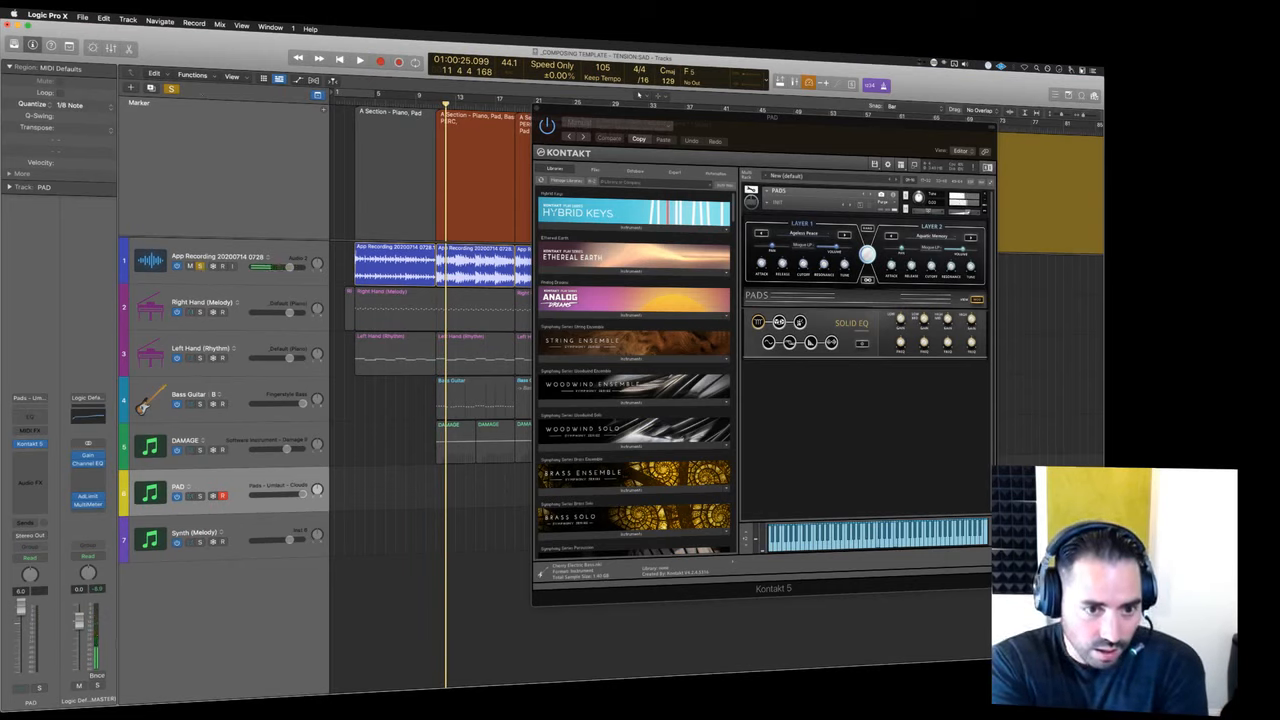
left_click(198, 497)
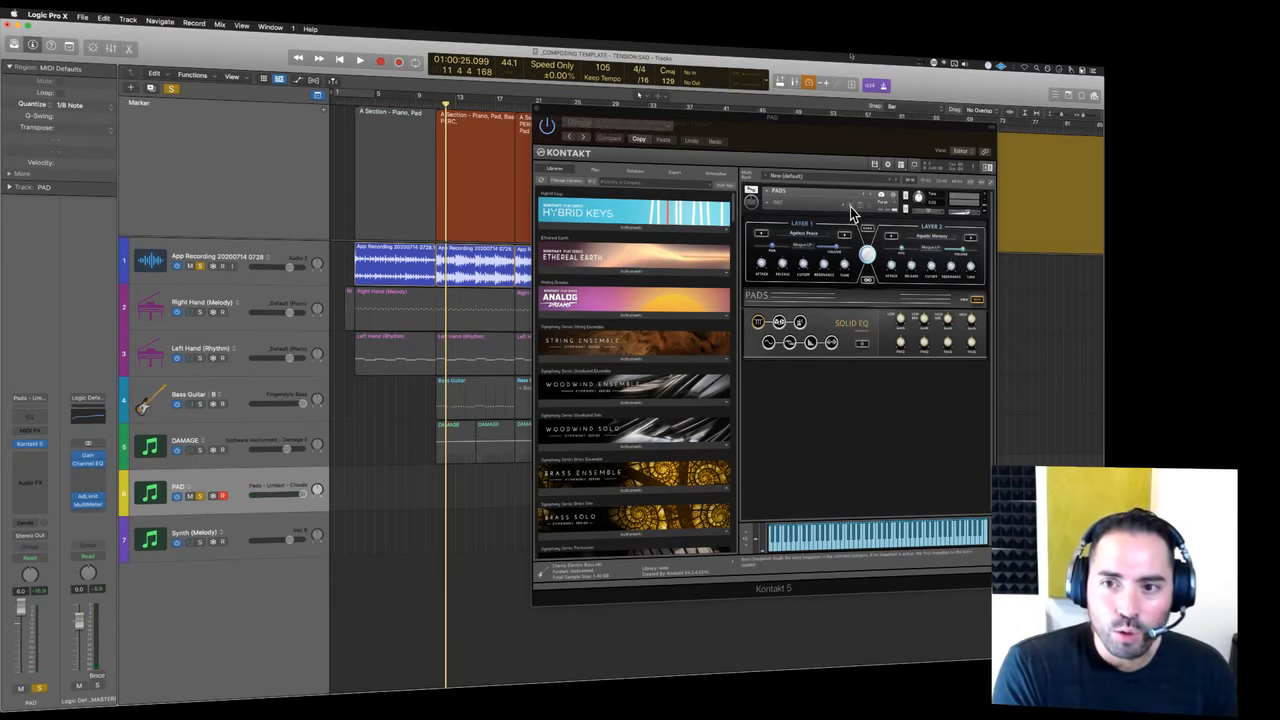
- Look through the available Layer 1 sounds in the Kontakt pad instrument
left_click(808, 236)
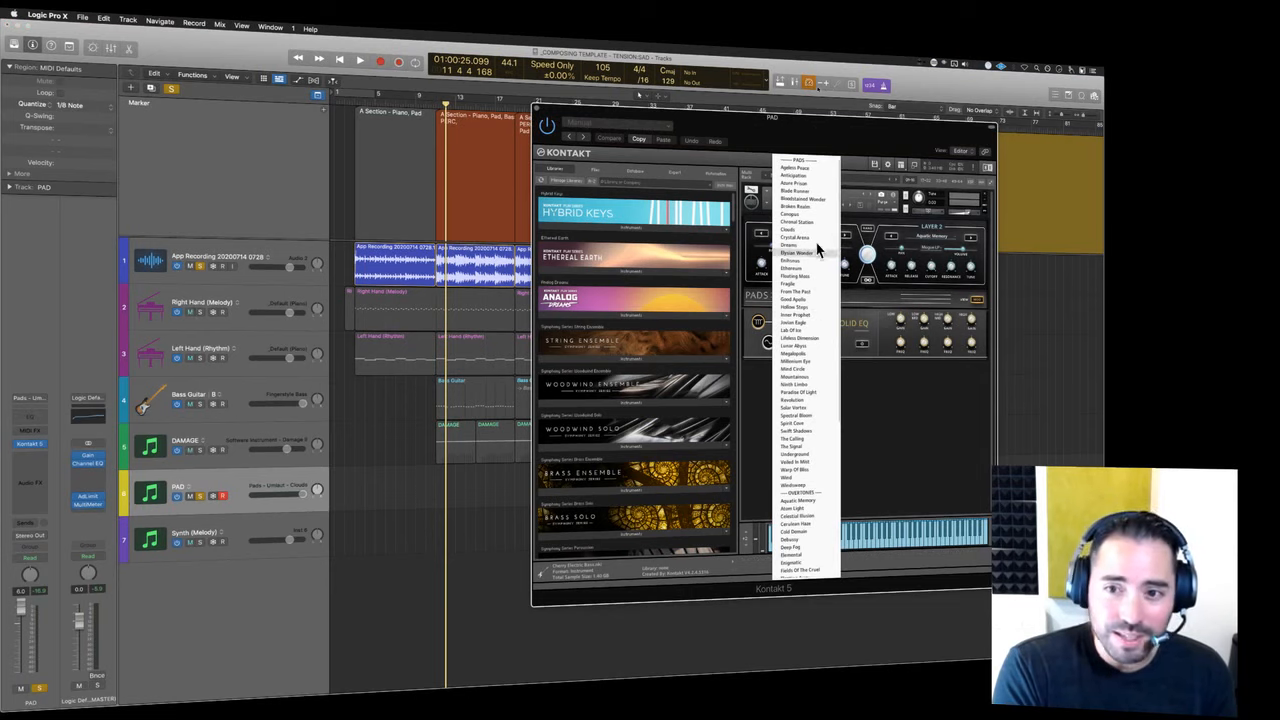
left_click(884, 285)
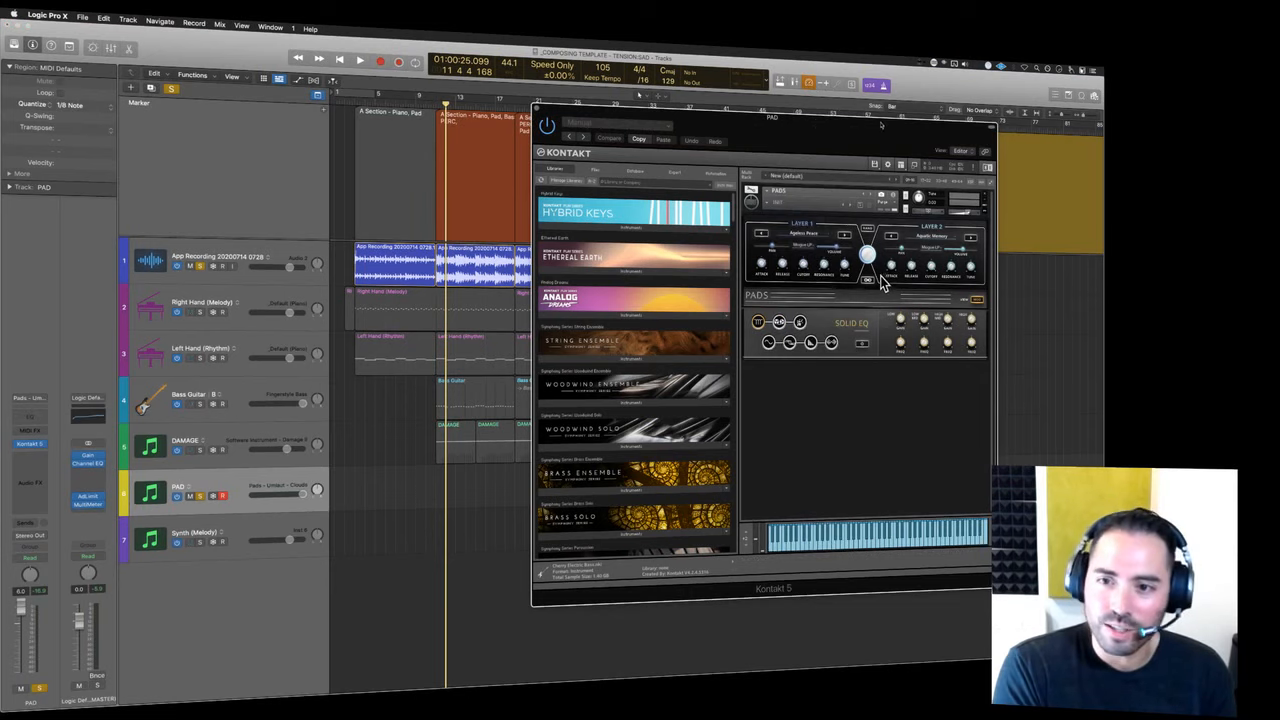
- Browse the PADS instrument's factory snapshots, including the Clean category, and load the snapshot following Albuquerque Long Tail
left_click(850, 205)
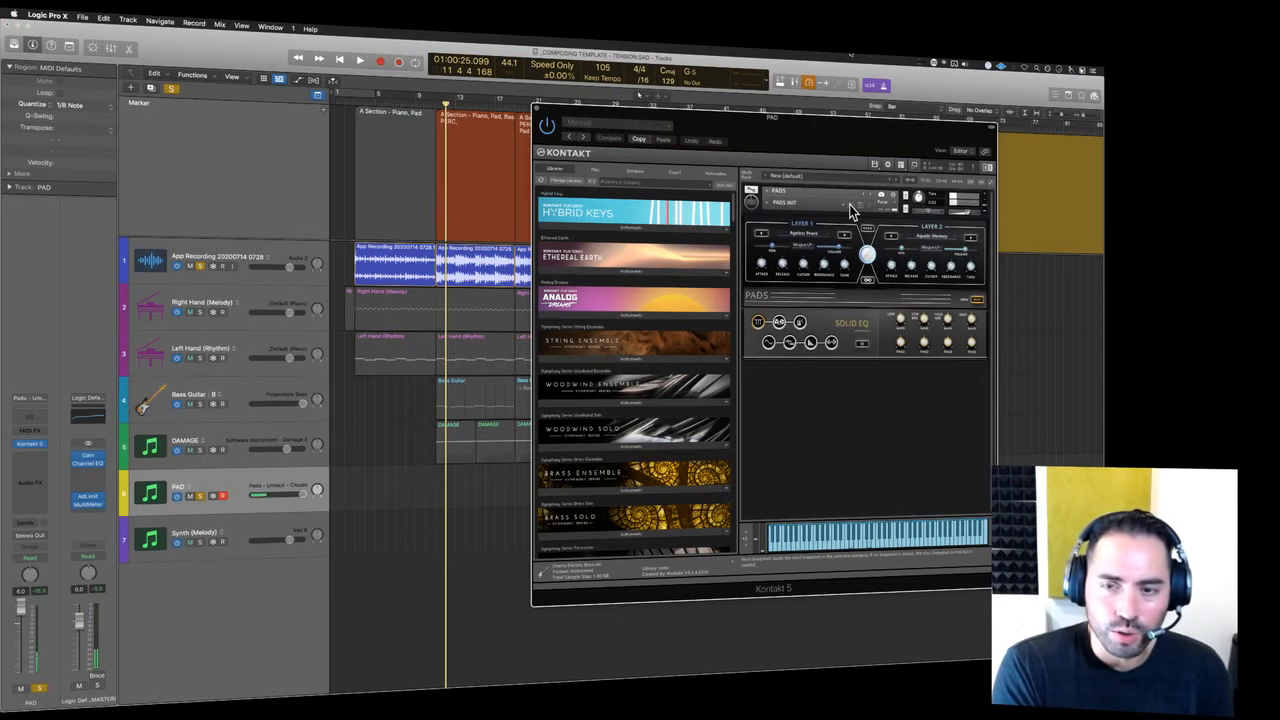
left_click(850, 205)
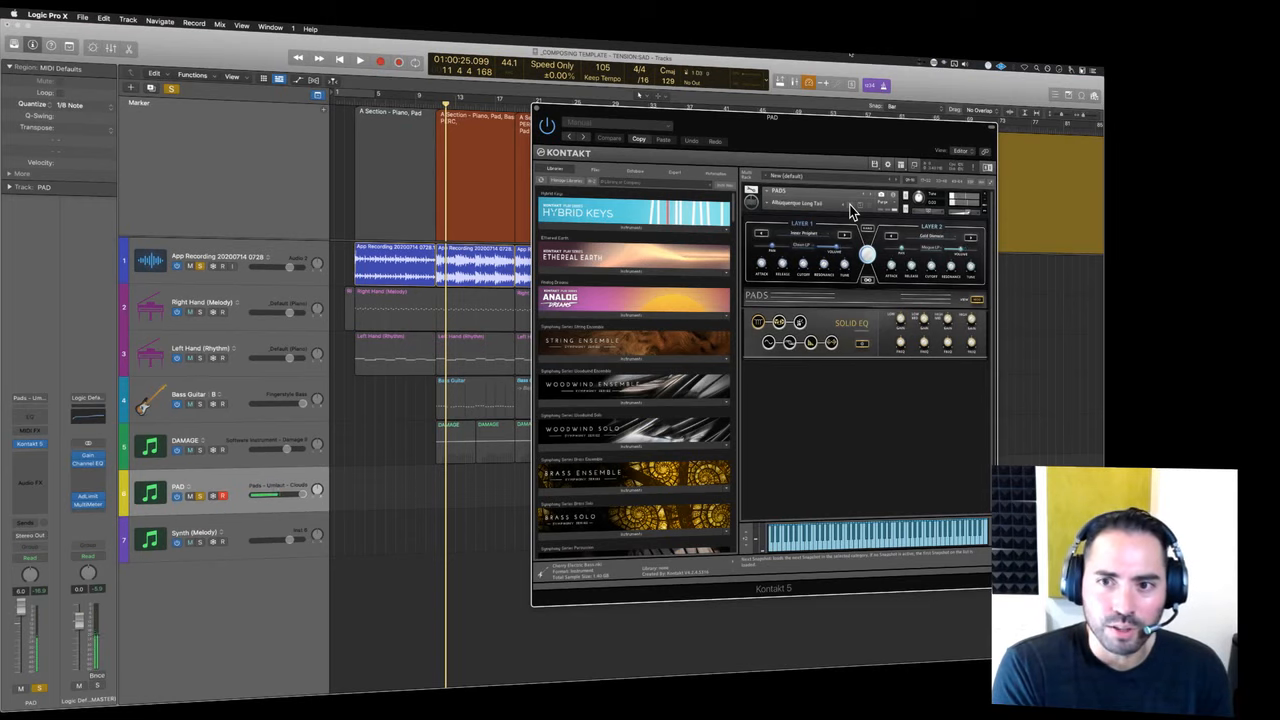
left_click_drag(849, 146, 789, 132)
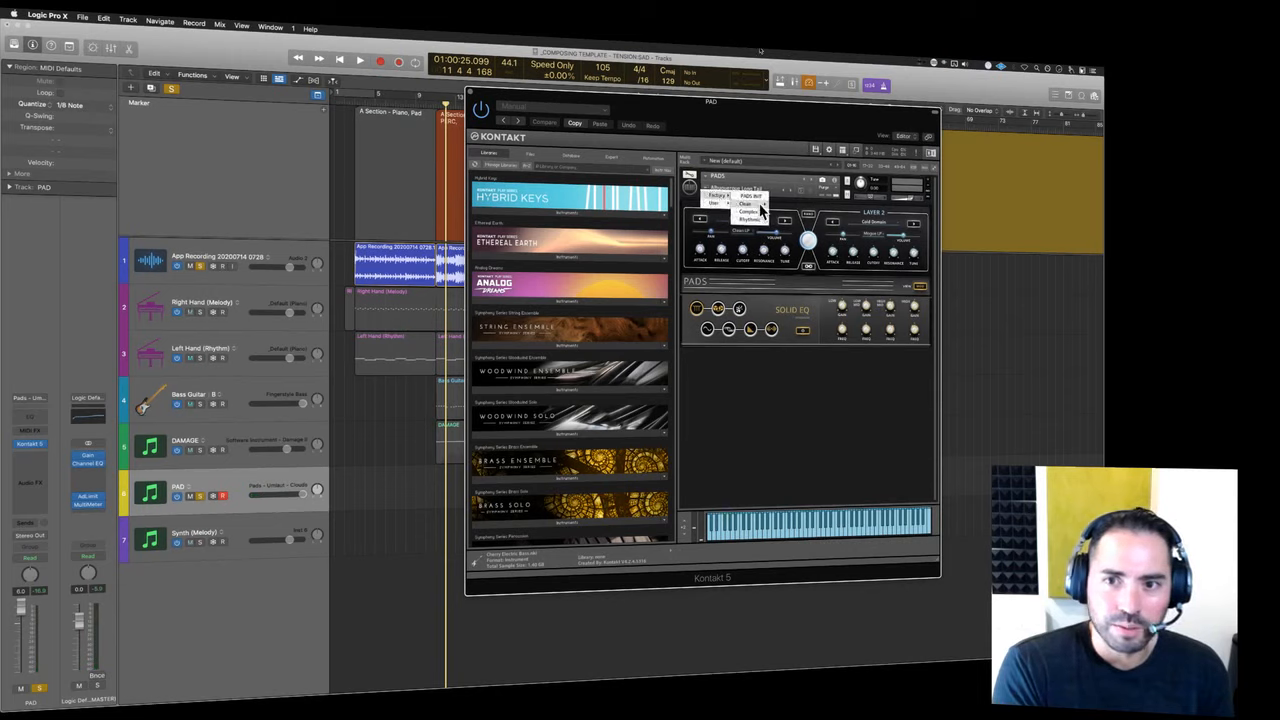
mouse_move(725, 205)
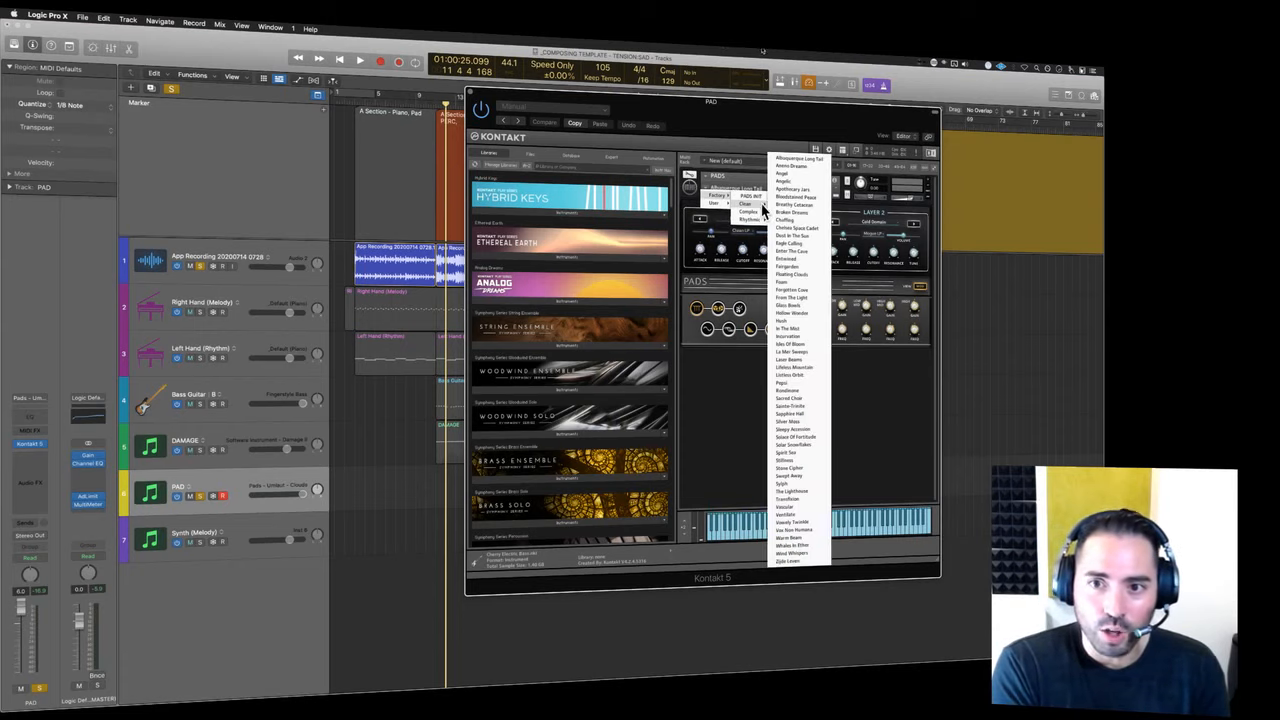
left_click(791, 214)
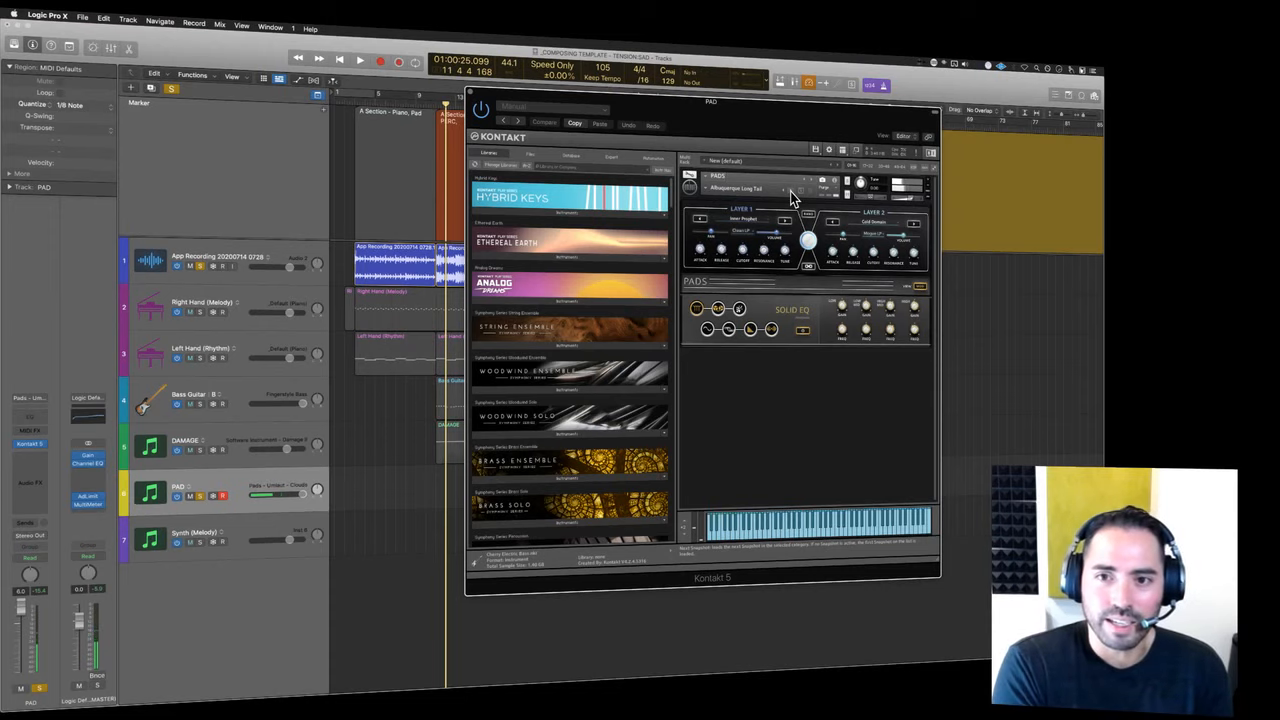
left_click(791, 195)
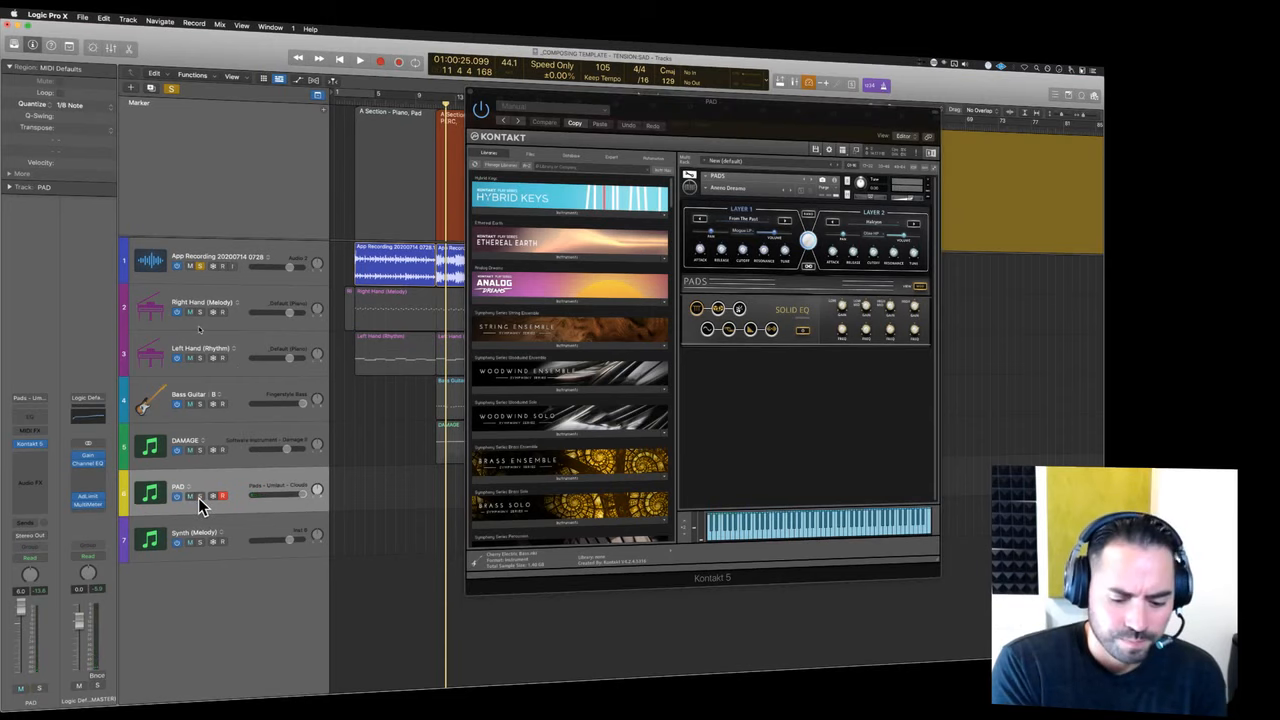
- Play a short passage of the App Recording alone, and re-solo the PAD track with its Kontakt window closed
key("space")
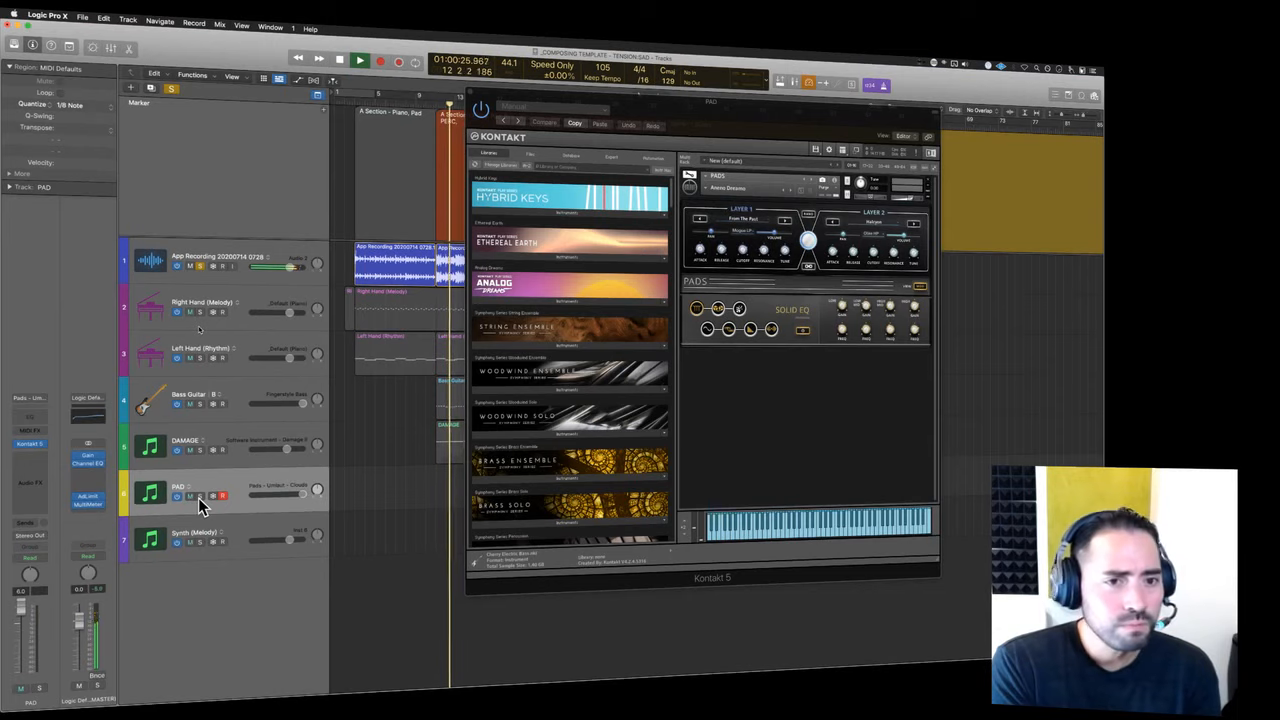
key("space")
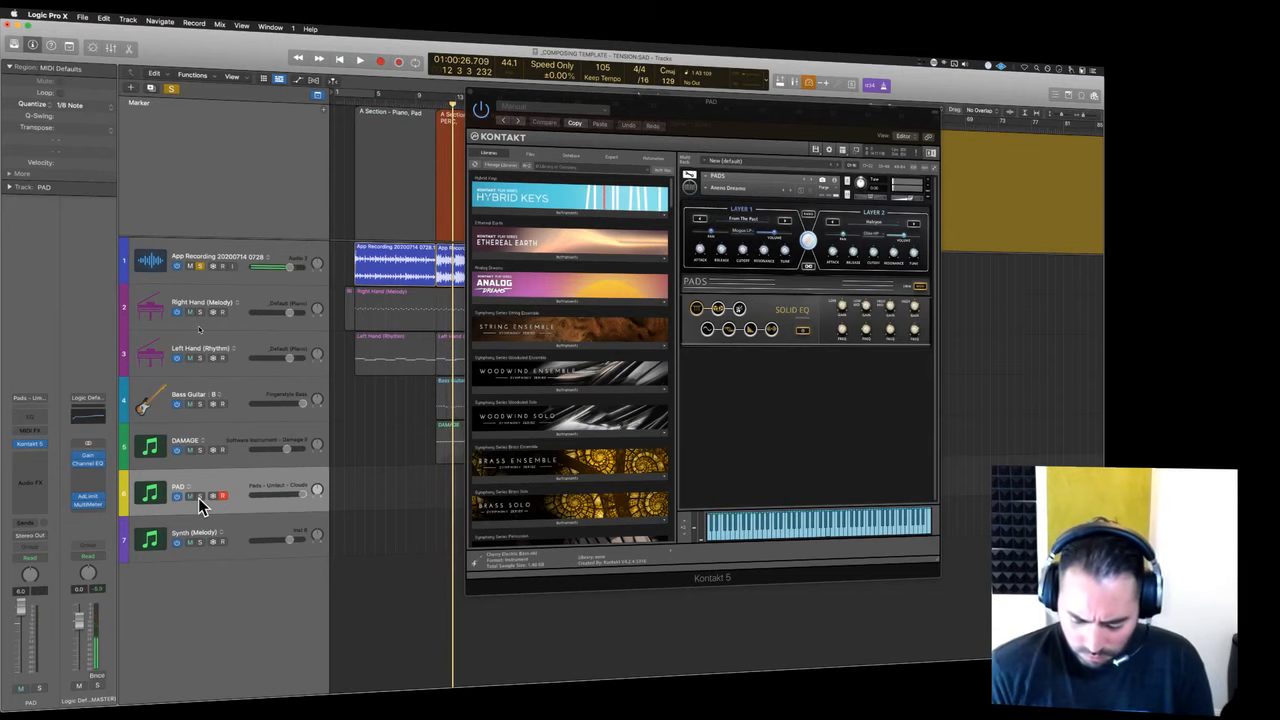
left_click(199, 496)
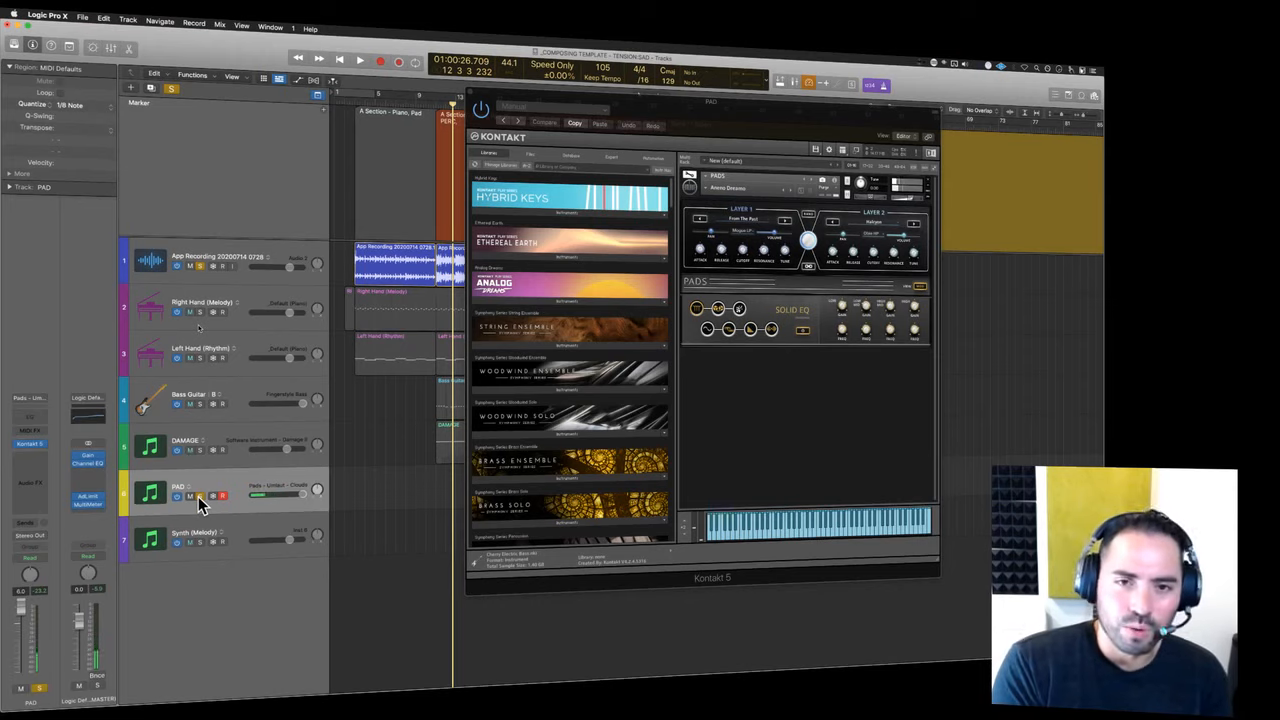
left_click(471, 103)
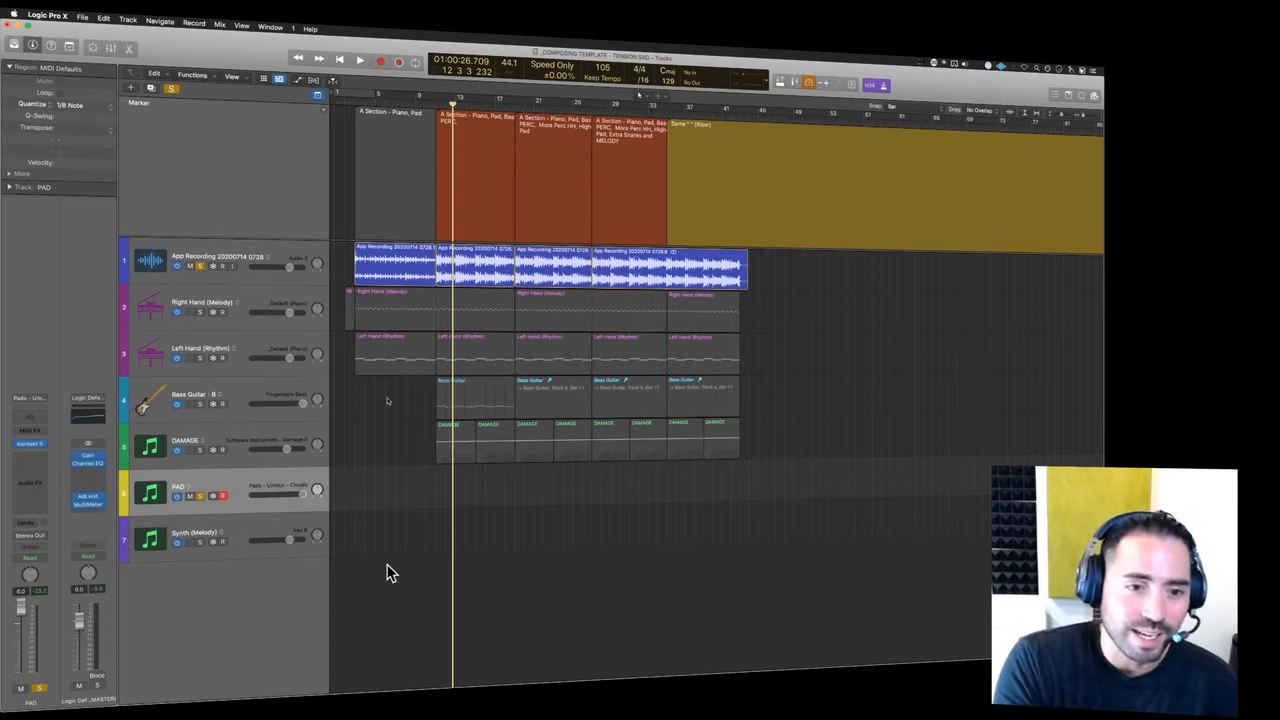
- Save the project with the playhead at bar 11, and turn off solo on the App Recording and PAD tracks
key("comma")
key("comma")
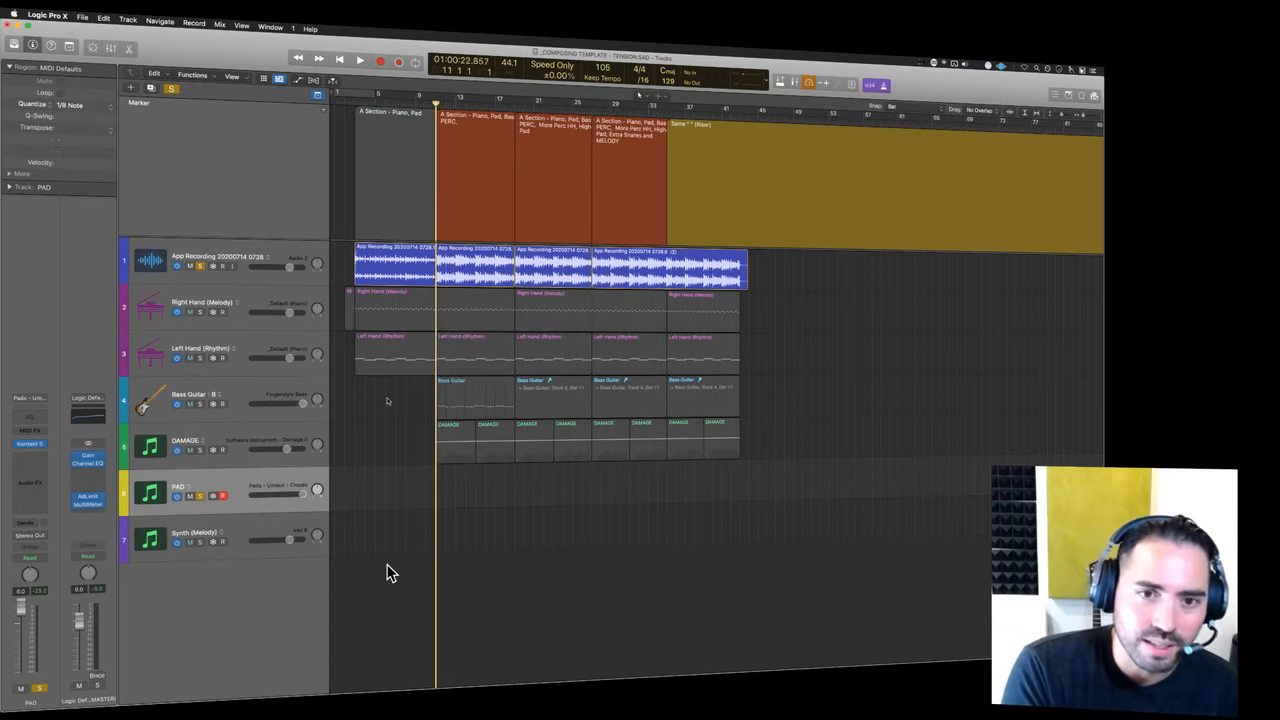
key("super+s")
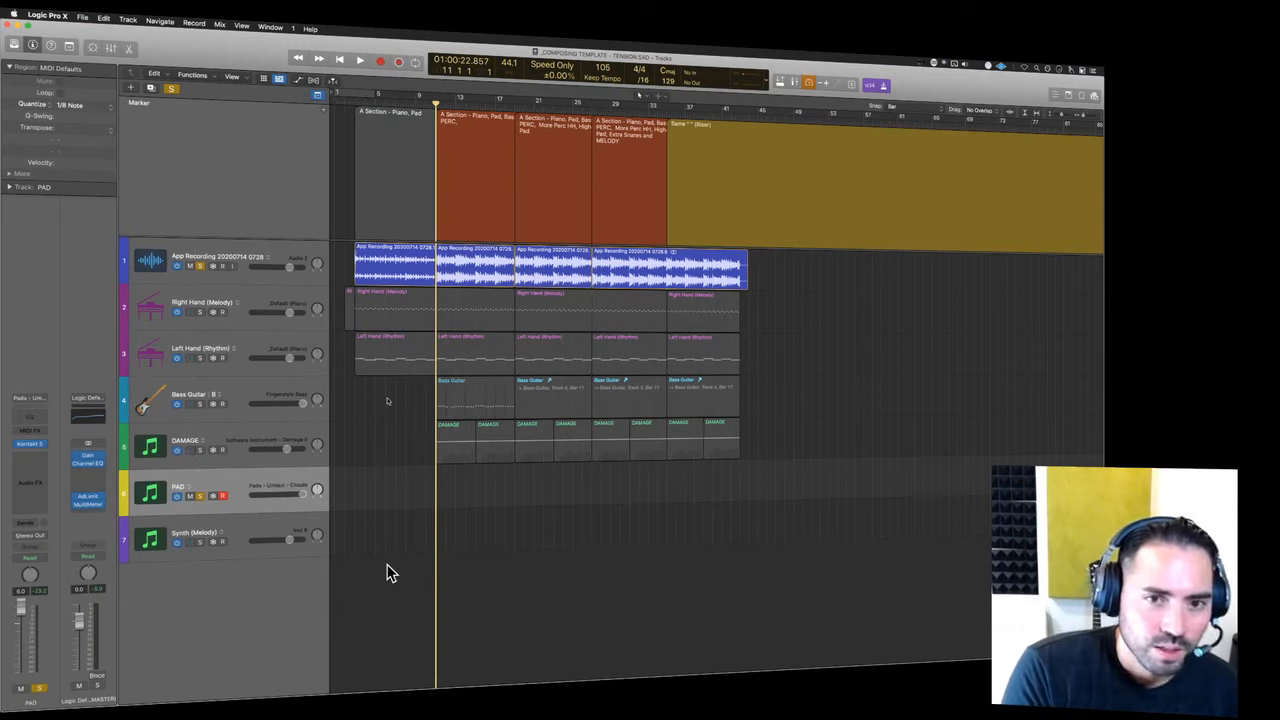
left_click(200, 266)
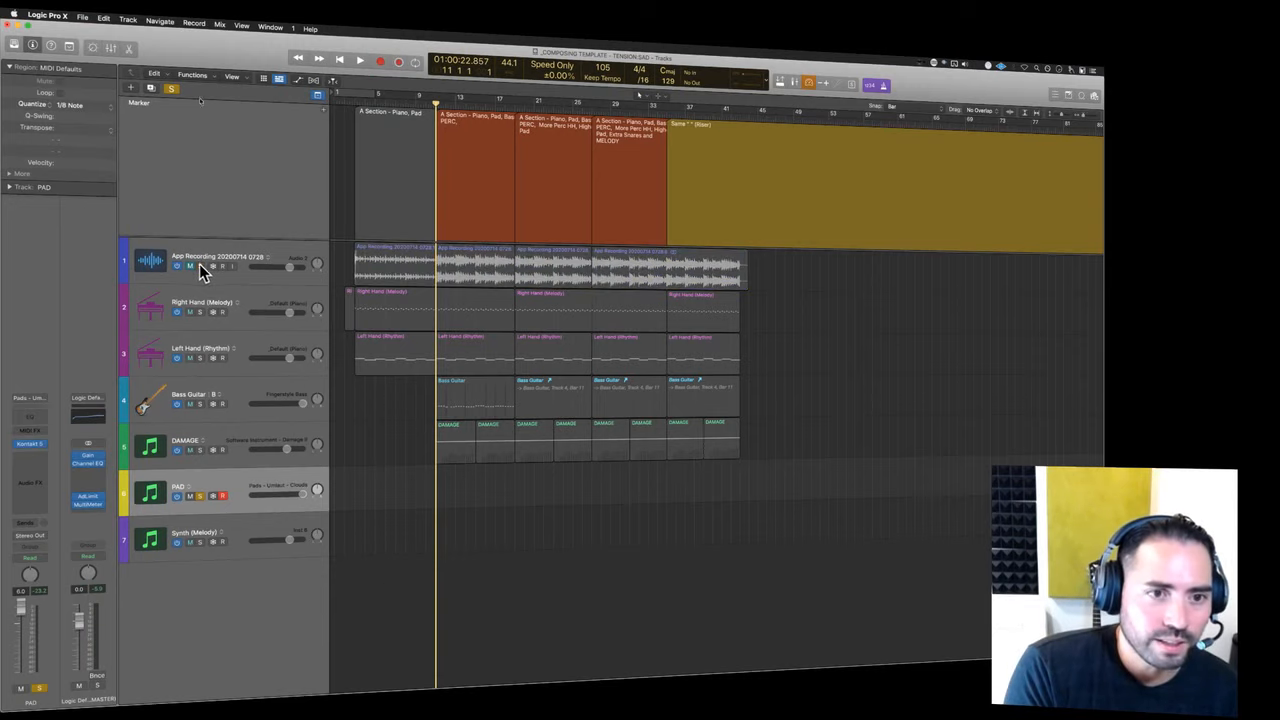
left_click(200, 496)
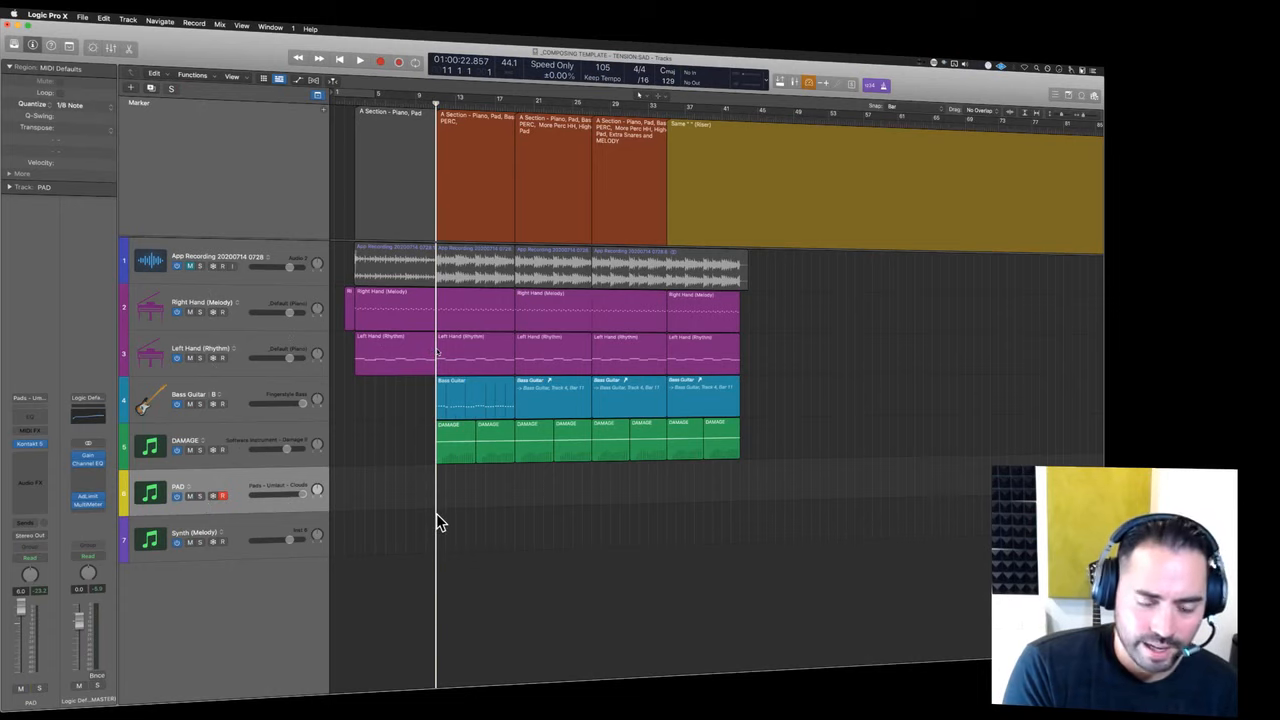
- Solo the App Recording to hear it from bars 10 and 3, and leave the track unsoloed and muted
left_click(432, 96)
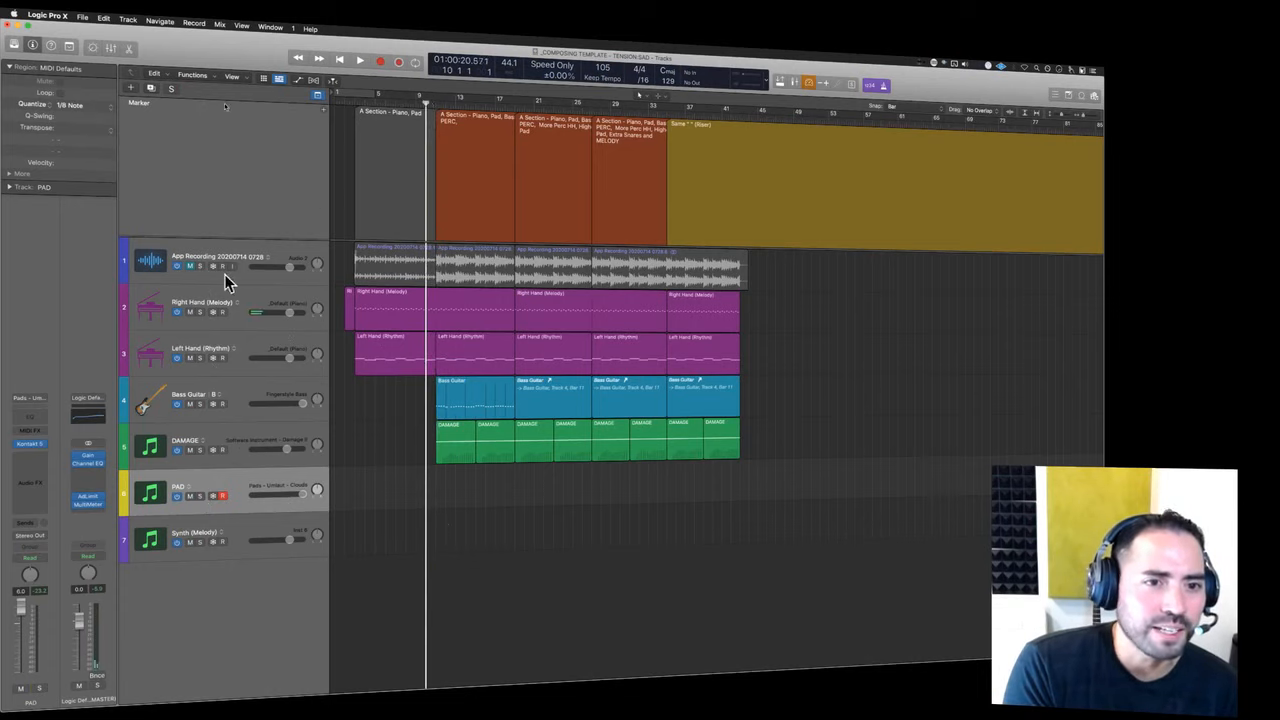
left_click(200, 266)
key("space")
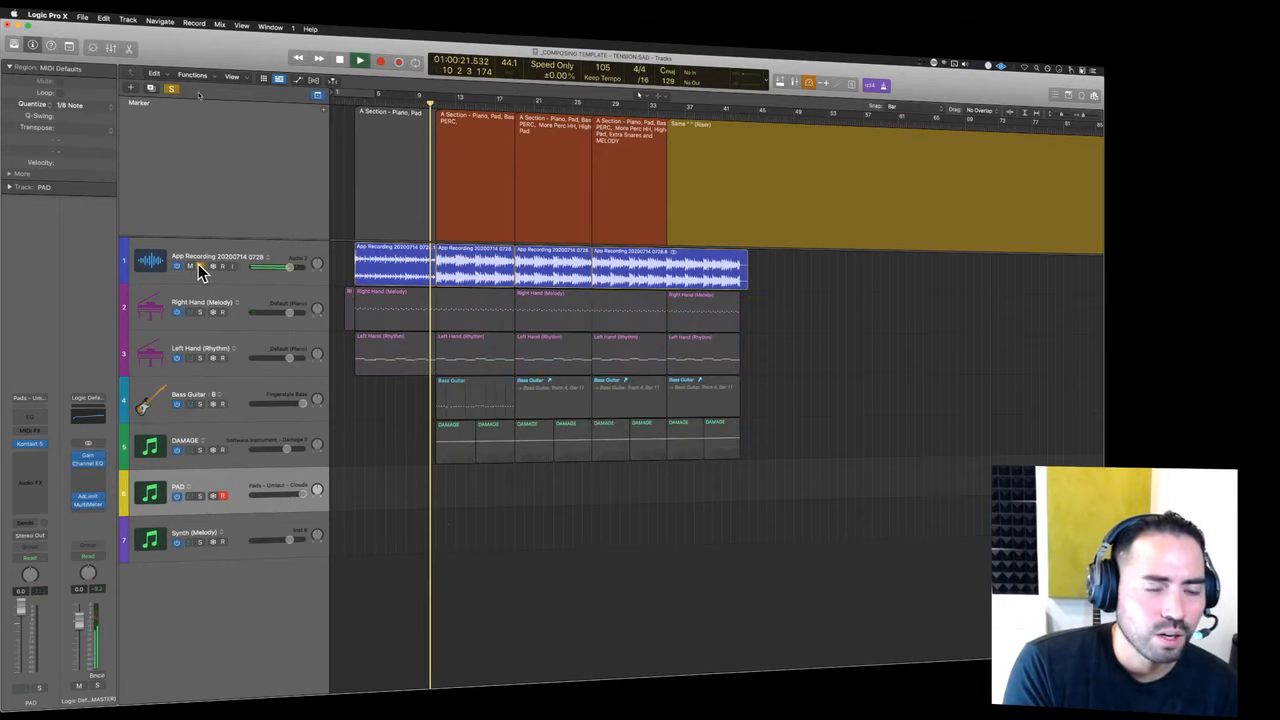
left_click(354, 97)
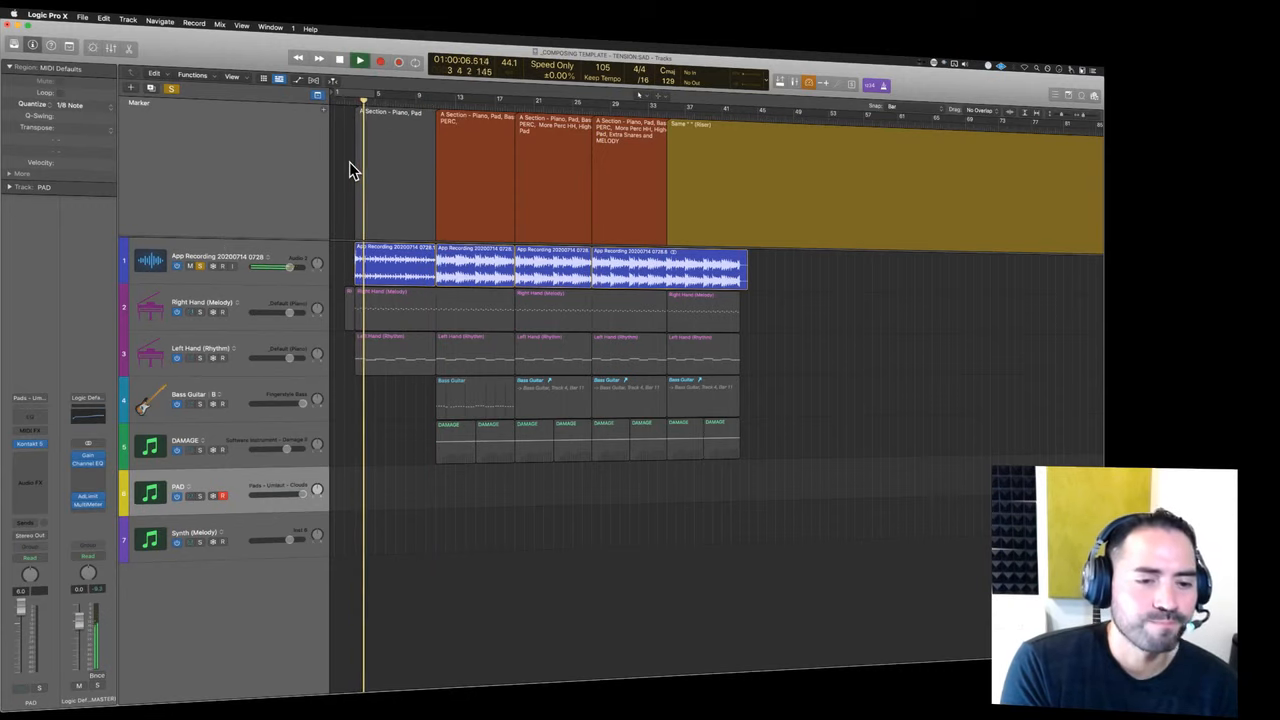
key("space")
left_click(200, 266)
left_click(191, 267)
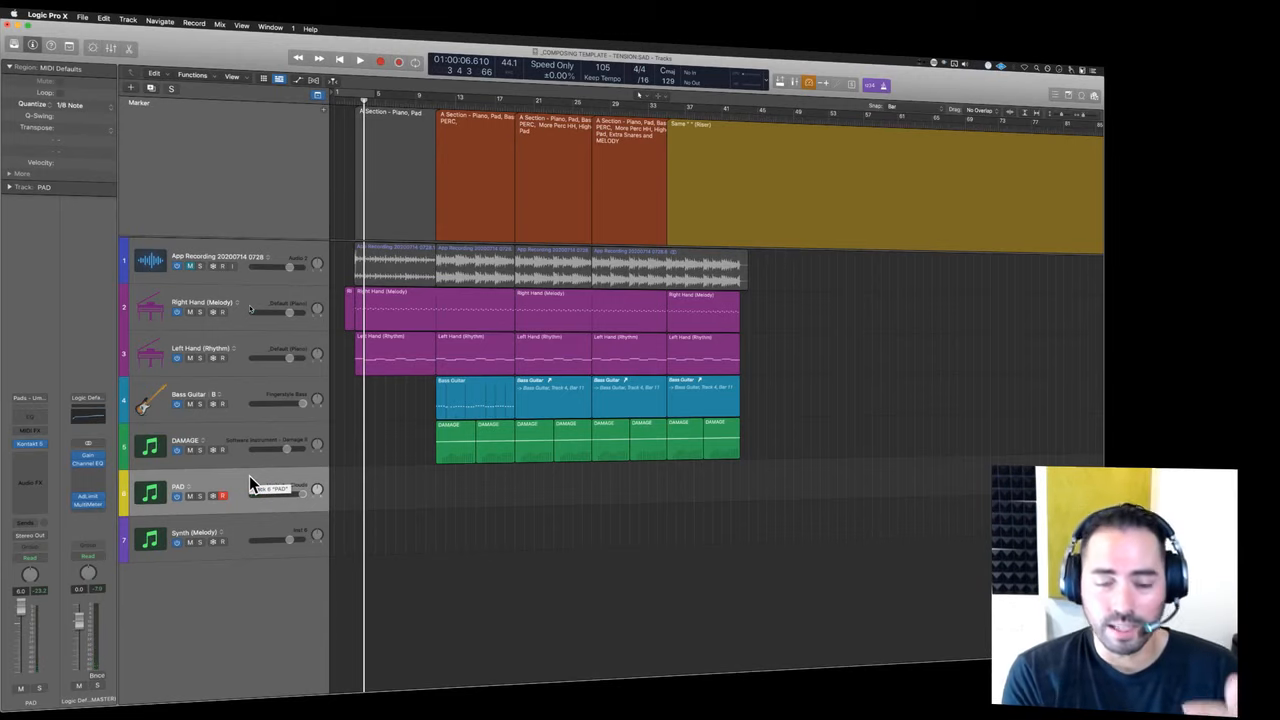
- Add a new software instrument track below Synth (Melody) and replace its Keyscape instrument with a stereo Kontakt
double_click(240, 612)
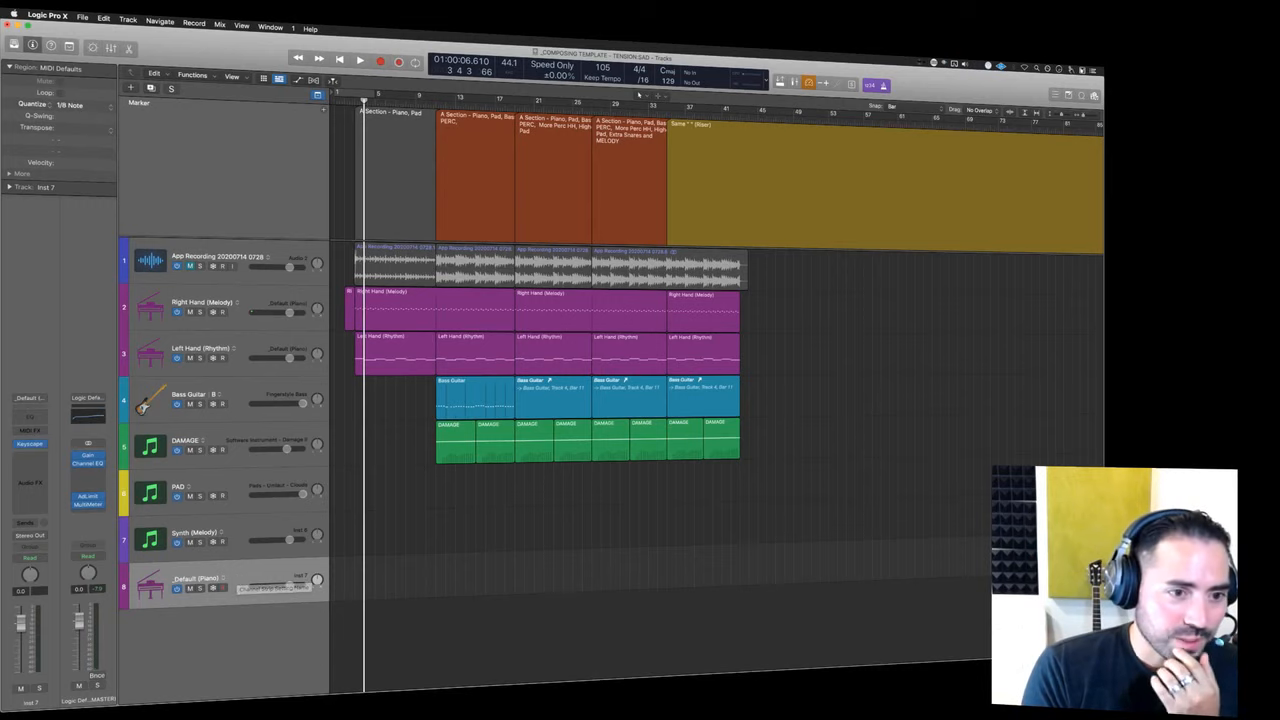
left_click(40, 445)
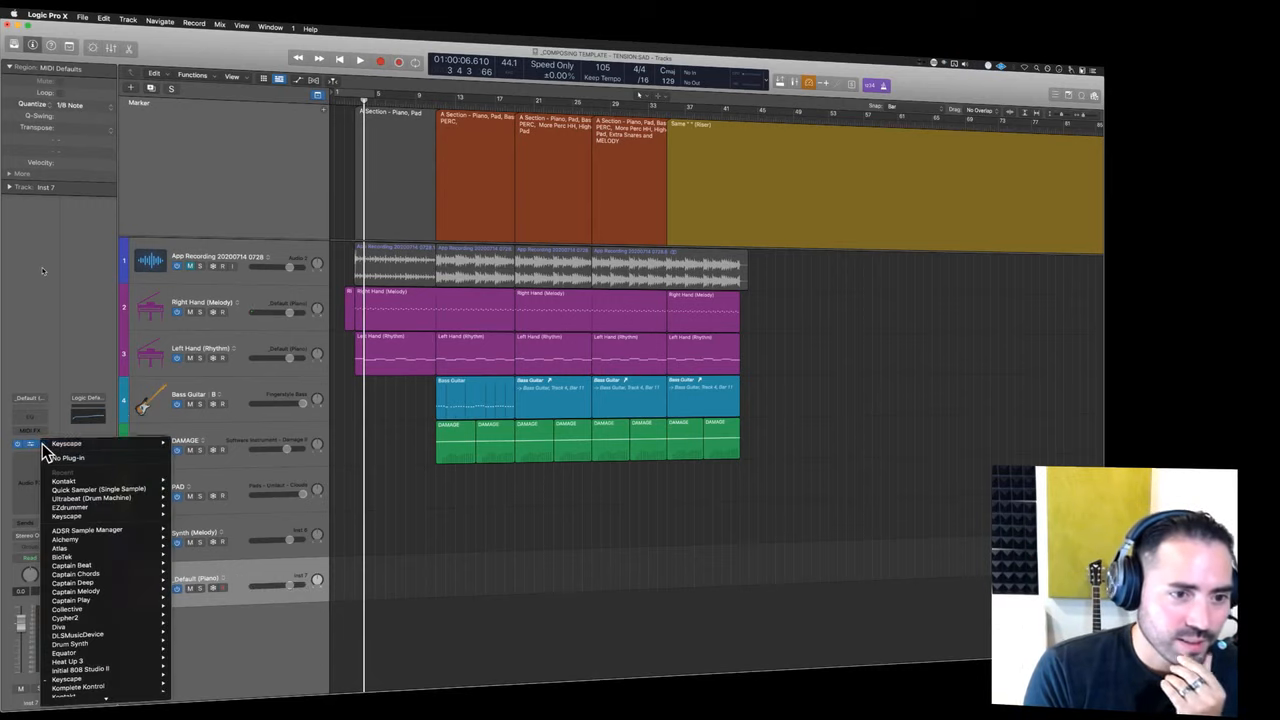
mouse_move(130, 496)
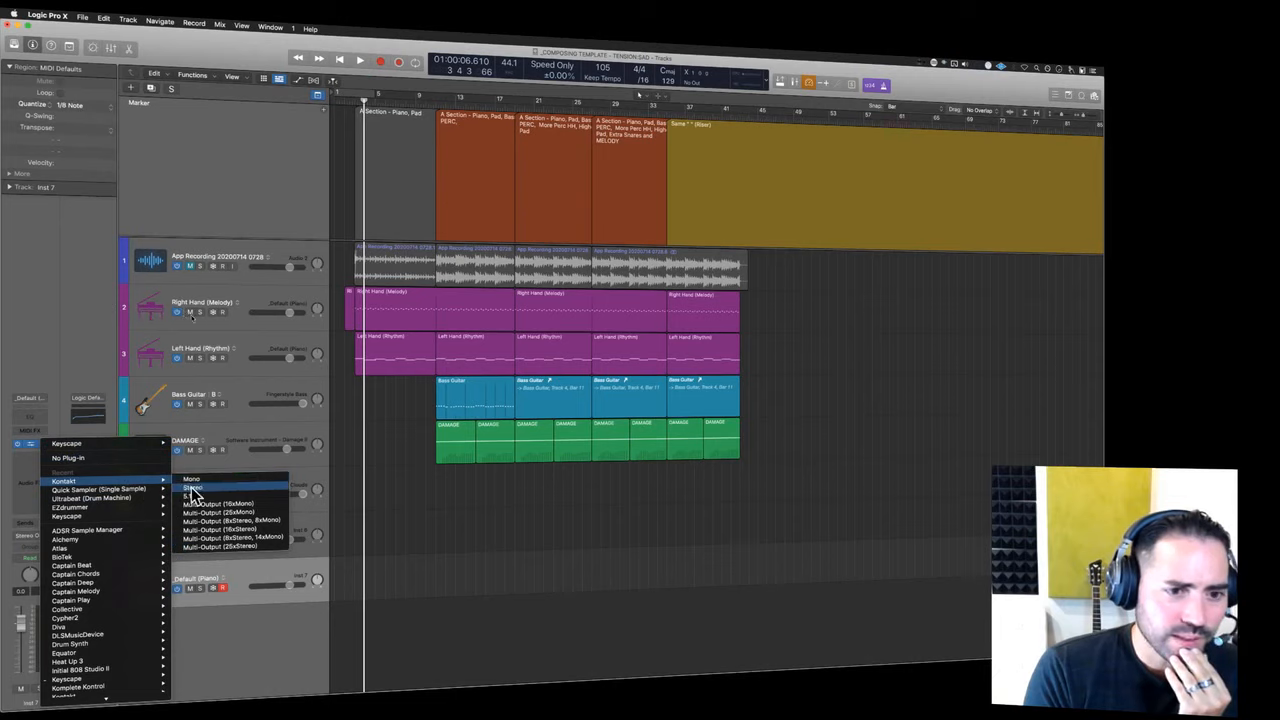
left_click(191, 487)
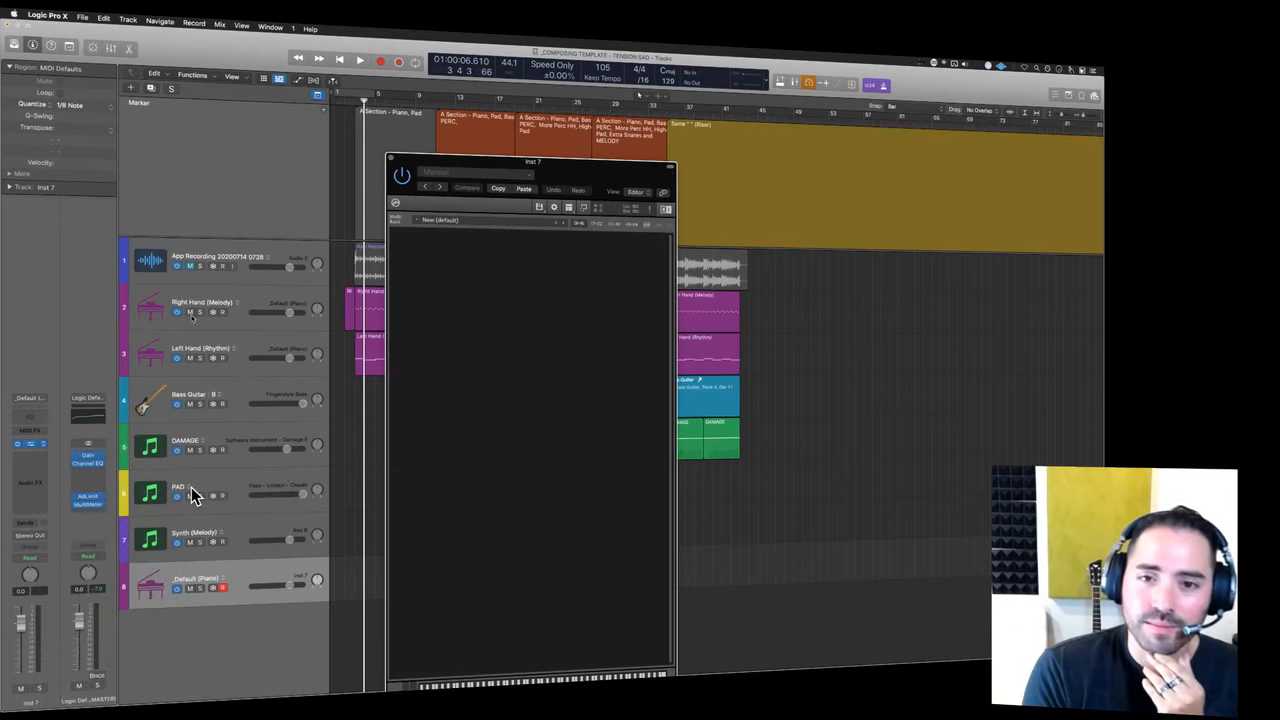
- Show Kontakt's library browser, search for the PADS library, and load PADS.nki before closing the instrument window
left_click(568, 209)
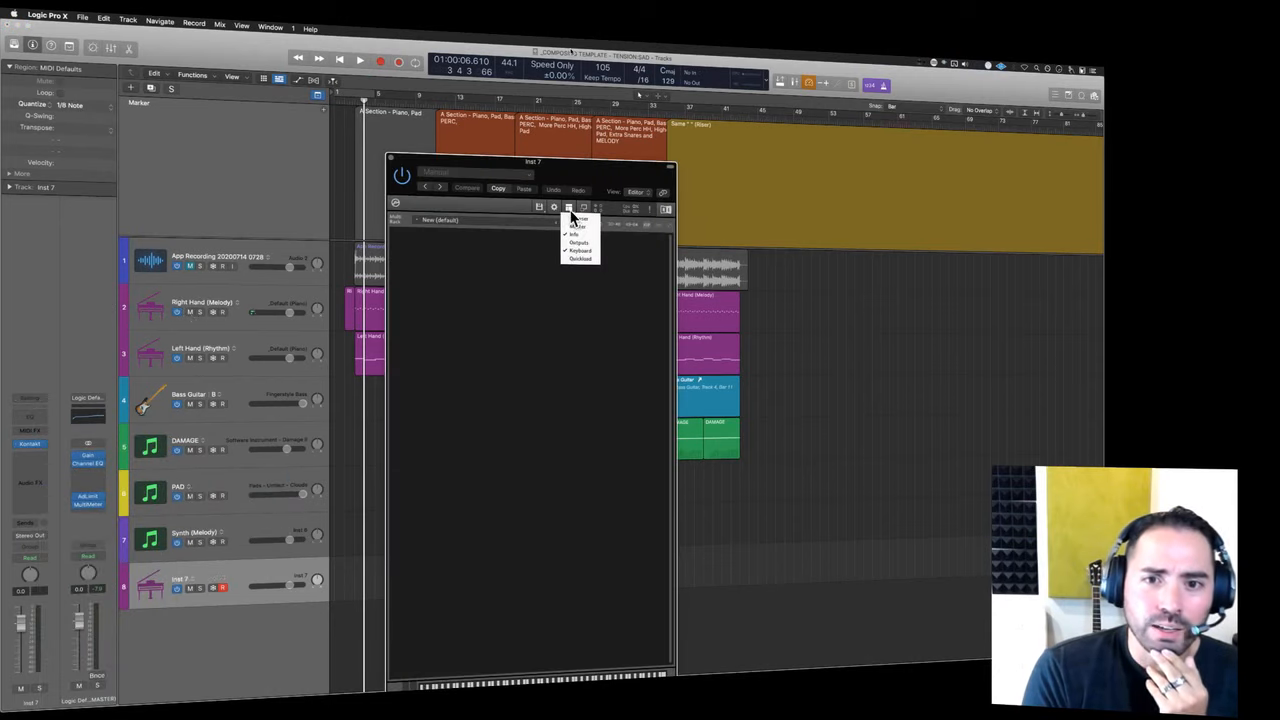
left_click(580, 219)
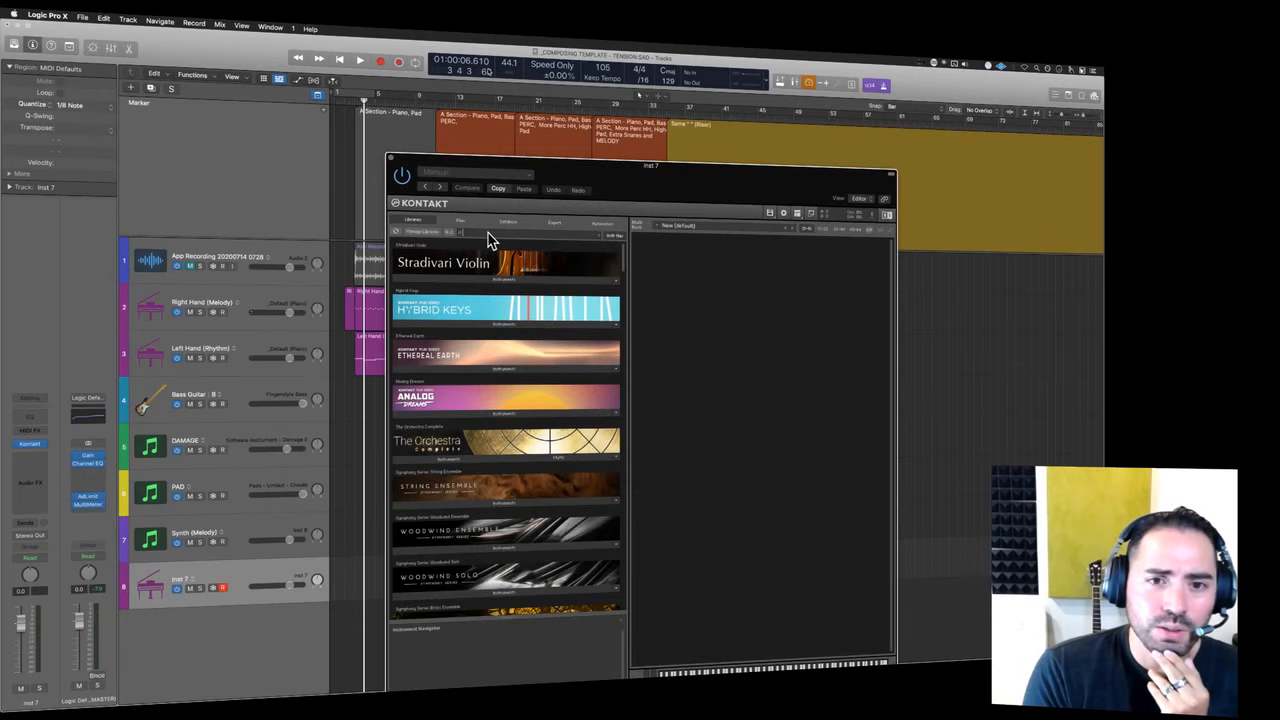
type("pads")
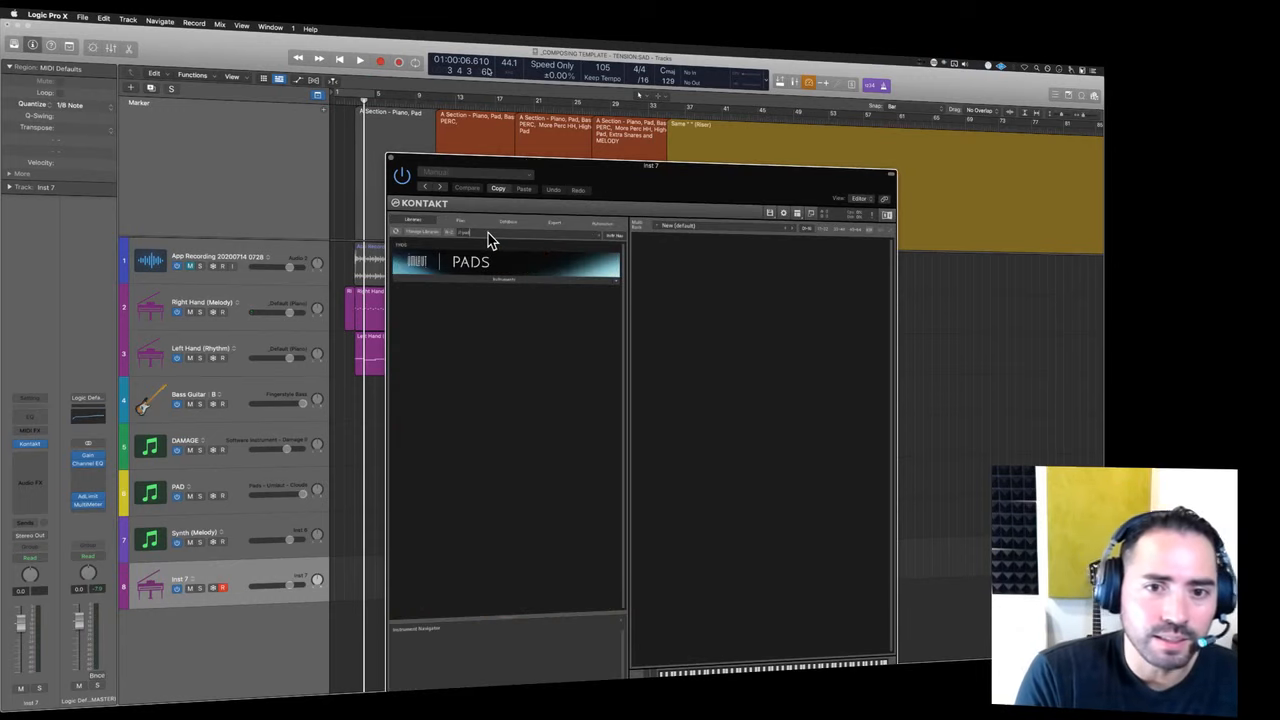
left_click(500, 284)
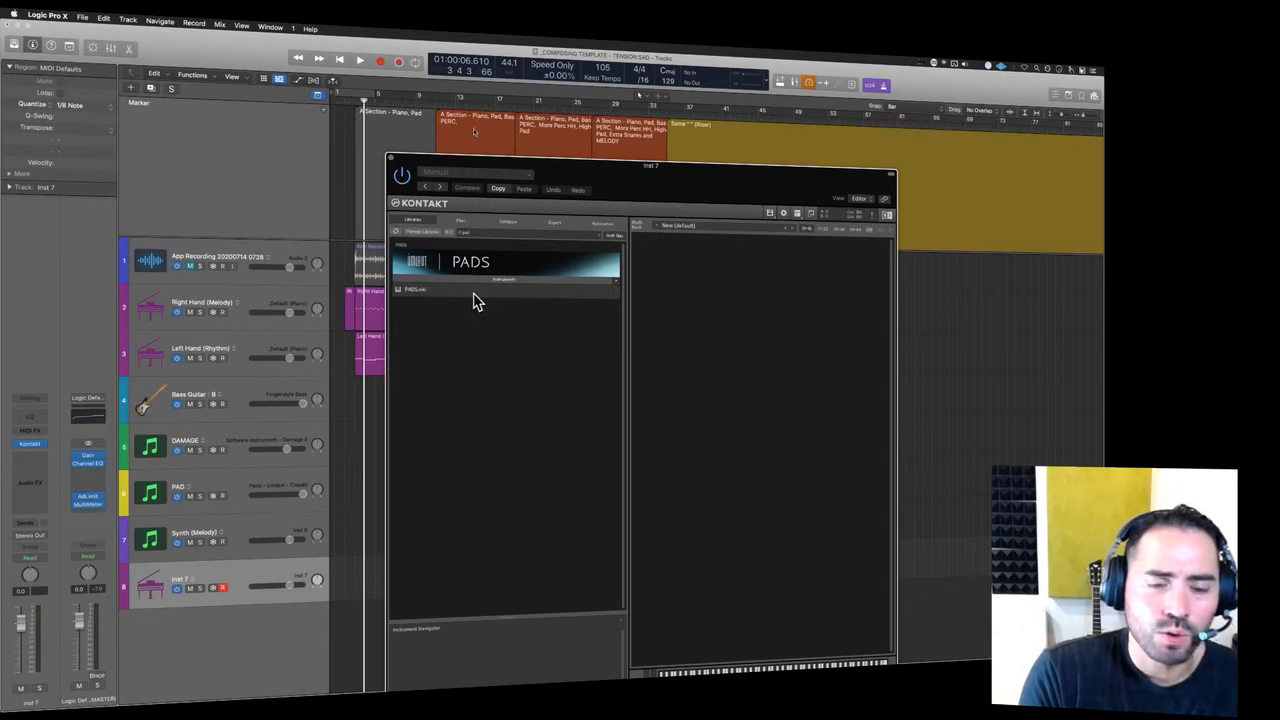
double_click(471, 291)
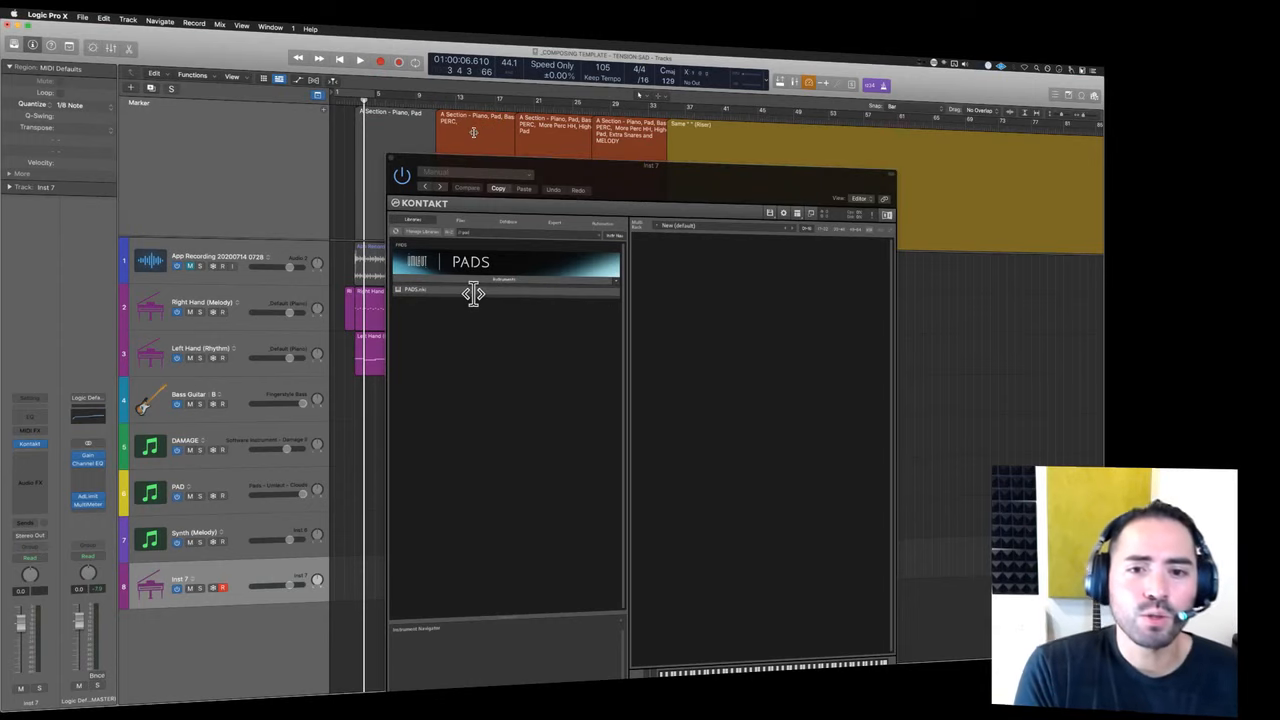
left_click(394, 165)
- Rename the new Kontakt track "PADS (Intro)" and move it between the DAMAGE and PAD tracks
double_click(179, 579)
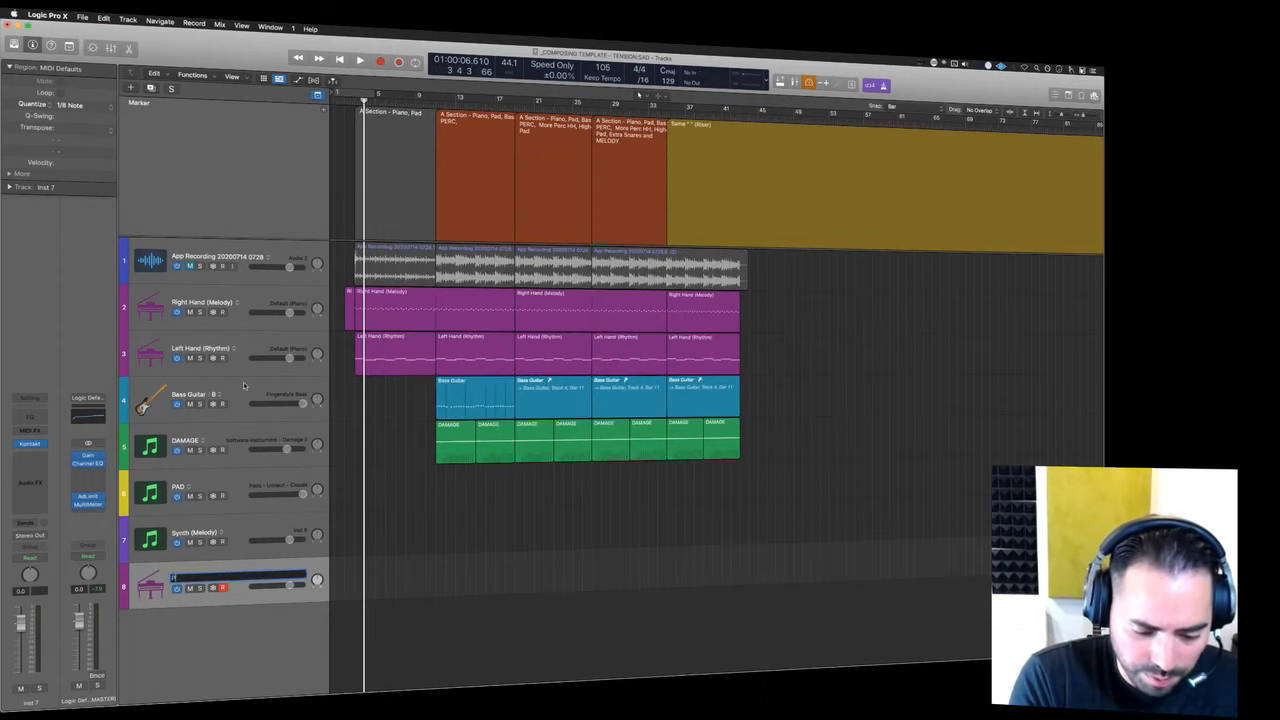
type("PADS (Intro")
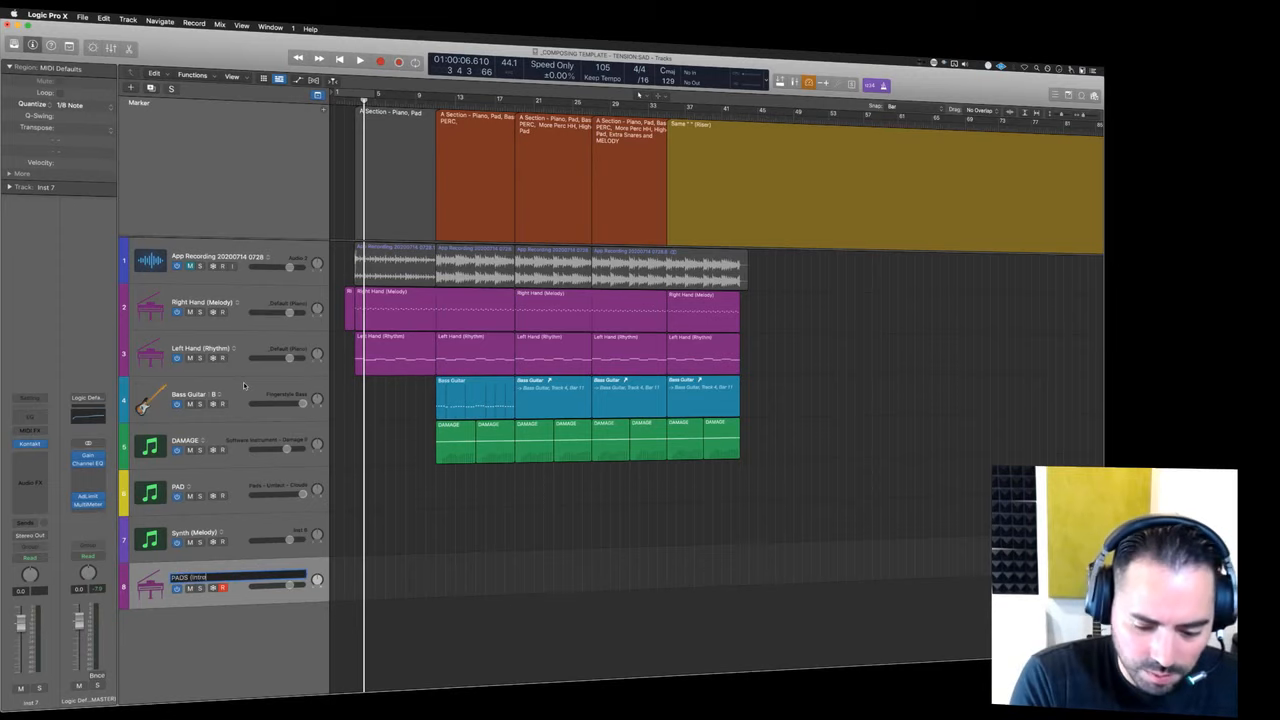
key("Return")
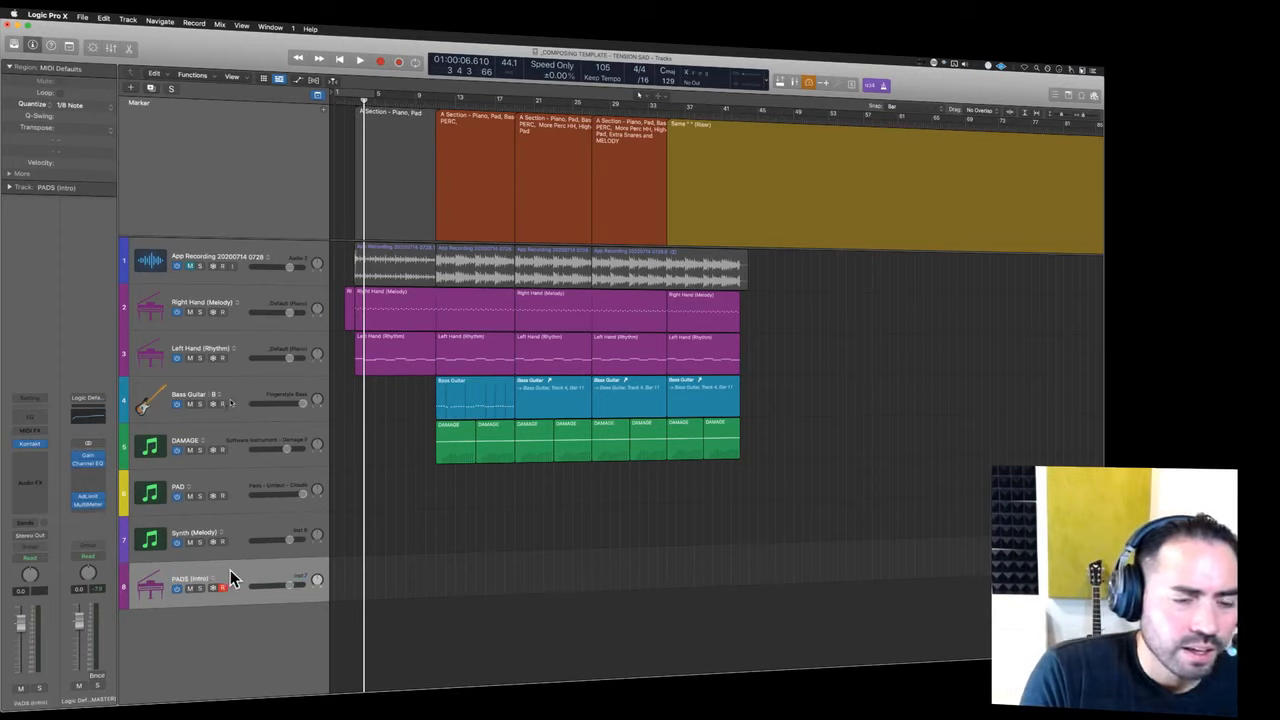
left_click_drag(230, 572, 236, 466)
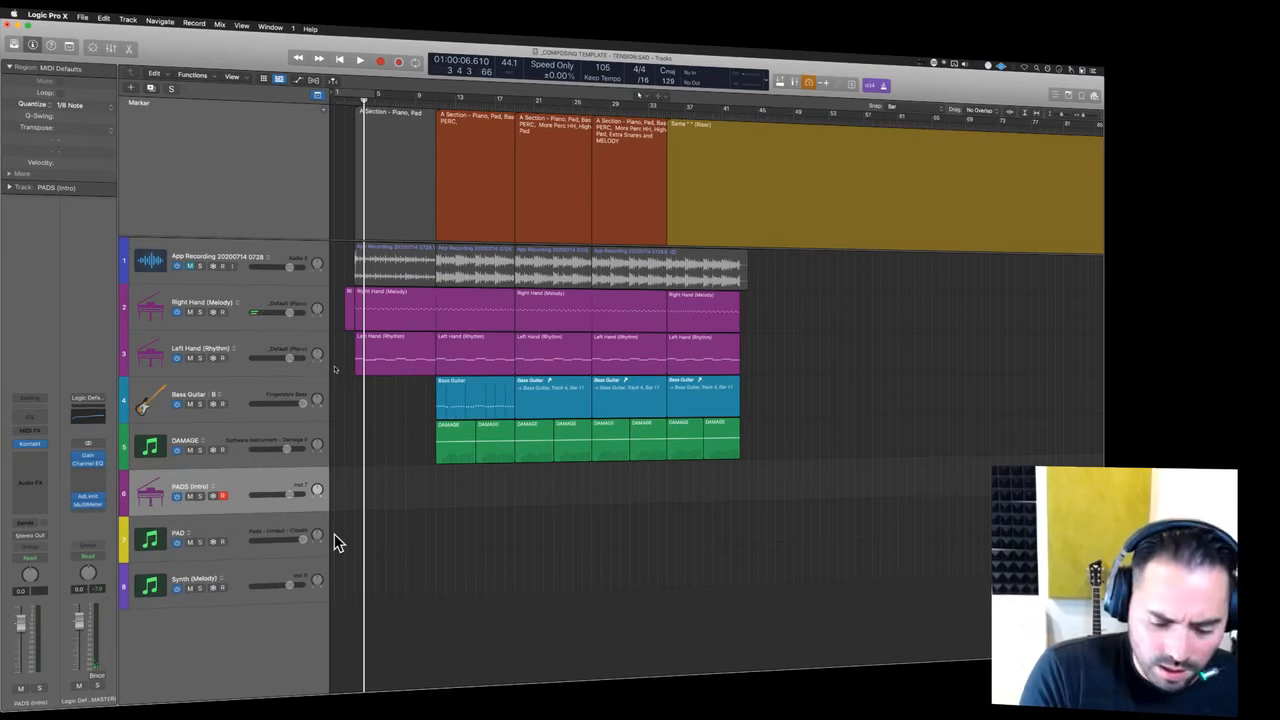
- Save the project, and select the PADS (Intro) track for recording with the playhead at bar 11
key("space")
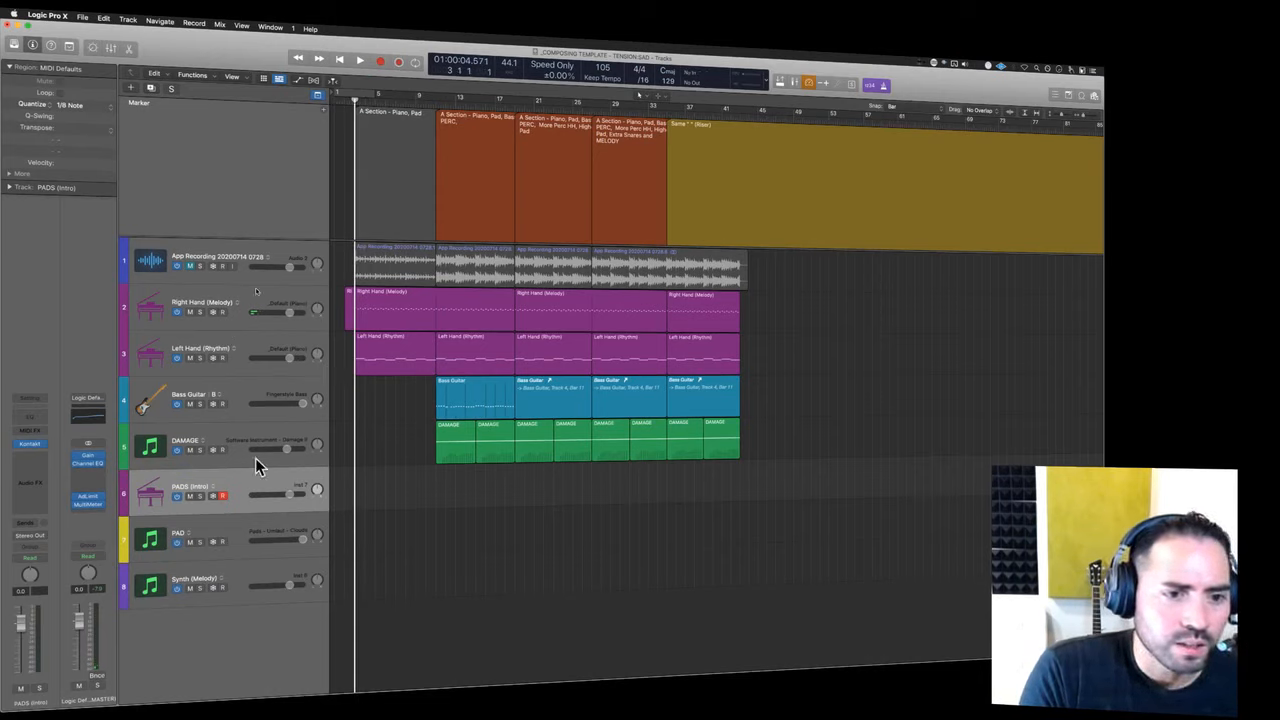
left_click(253, 430)
key("super+s")
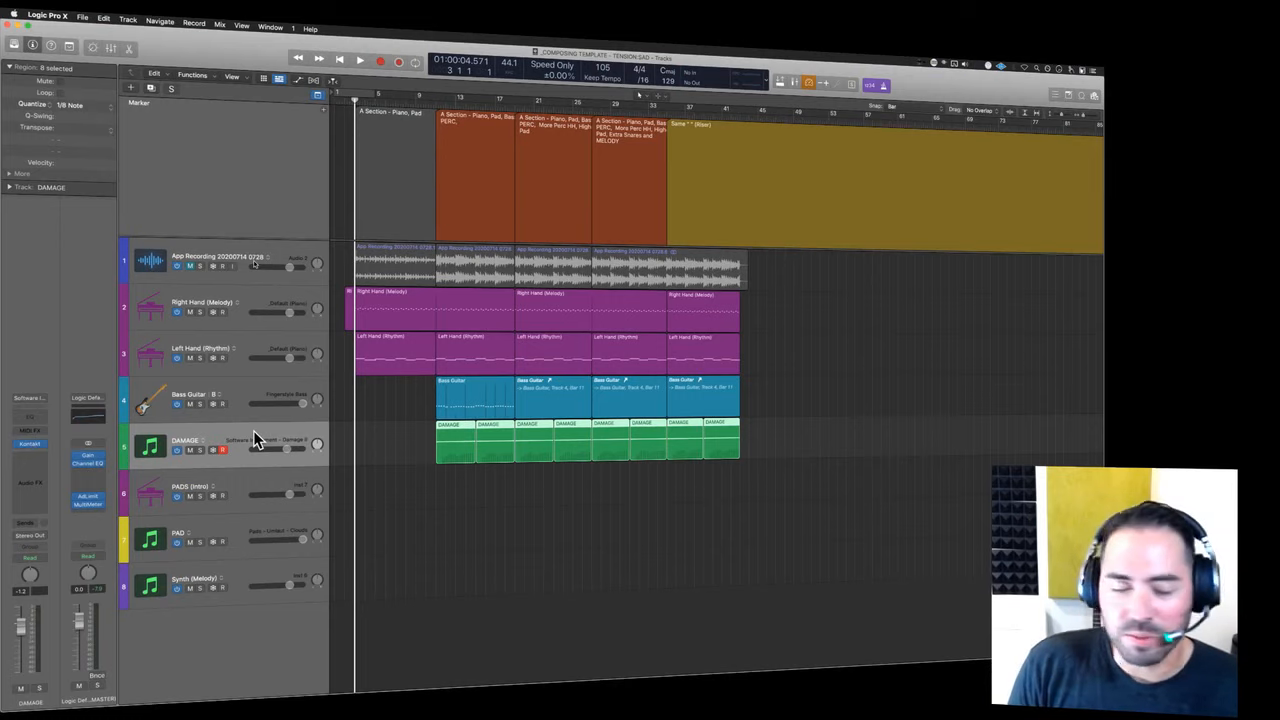
left_click(276, 485)
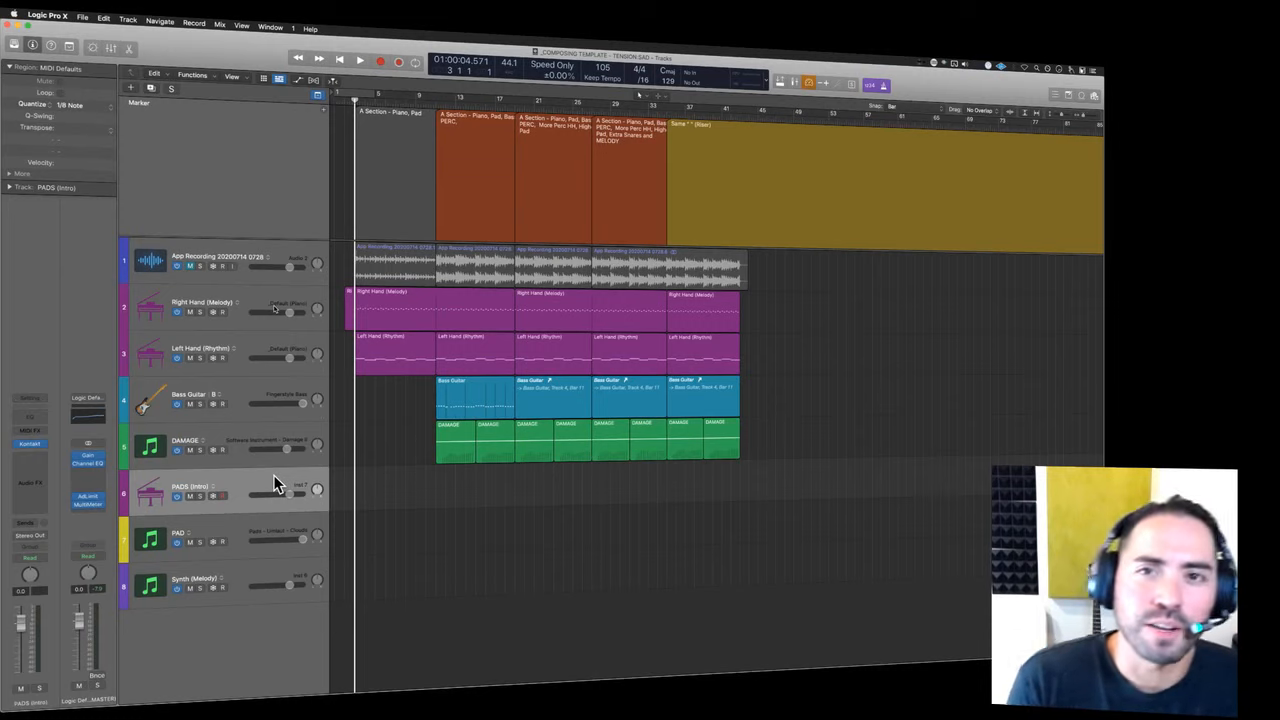
key("space")
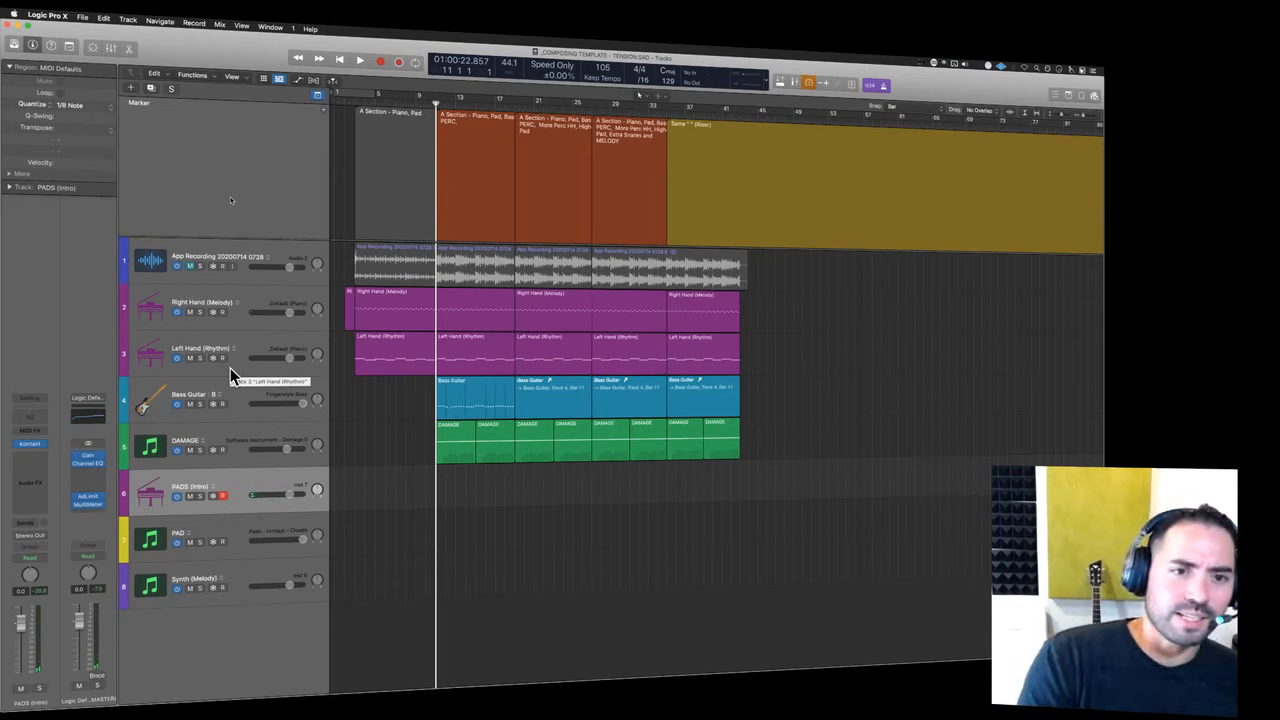
- Solo the App Recording reference for a short listen from bar 11, then unsolo it and return the playhead to bar 11
left_click(200, 265)
key("space")
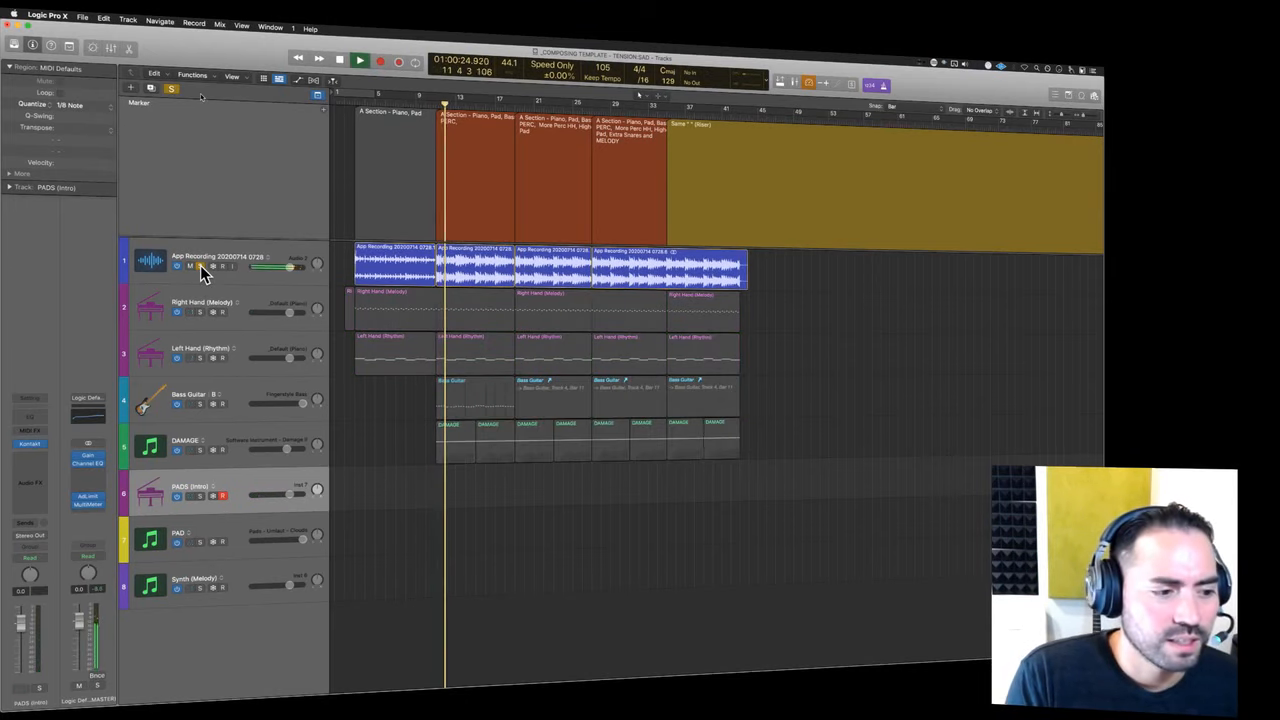
key("space")
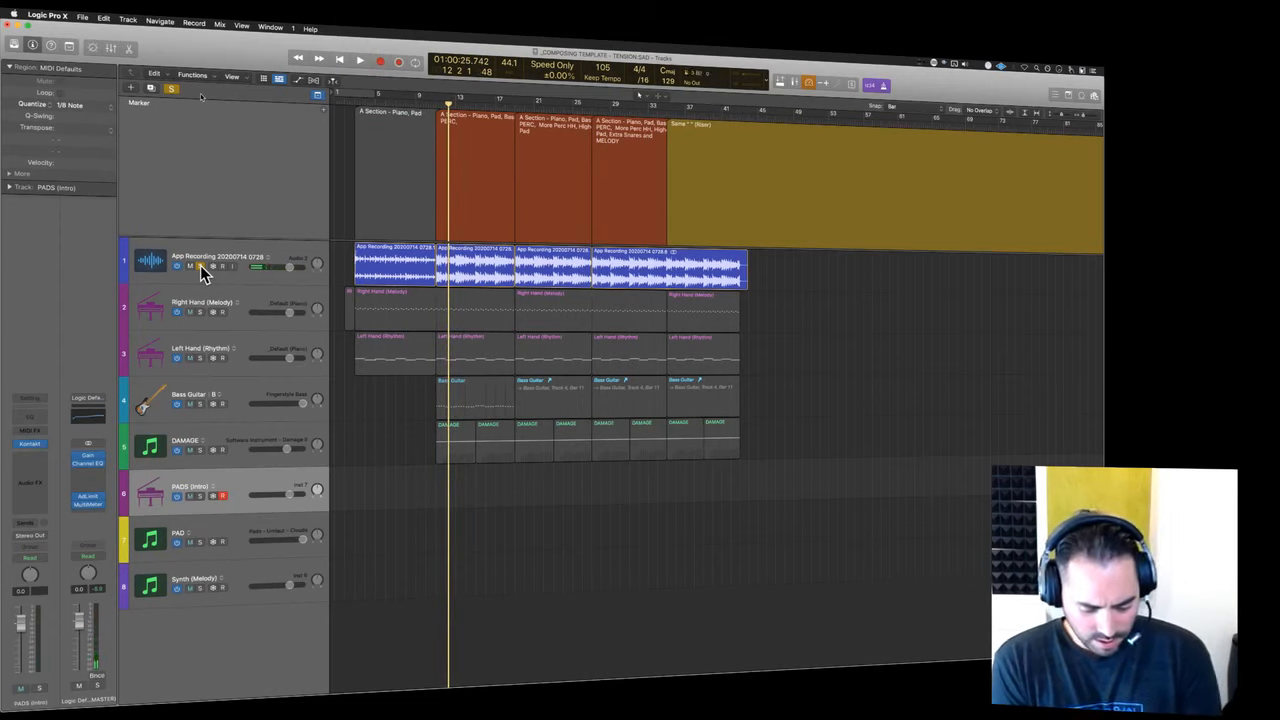
left_click(200, 265)
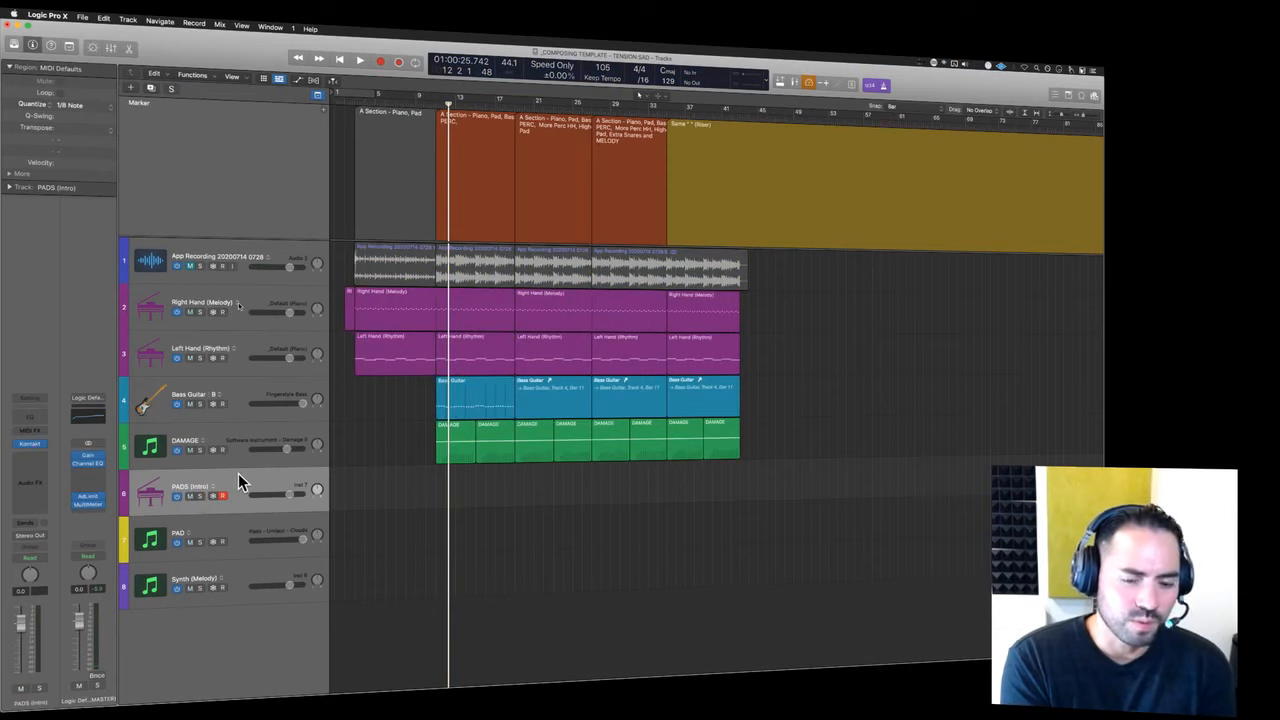
key("space")
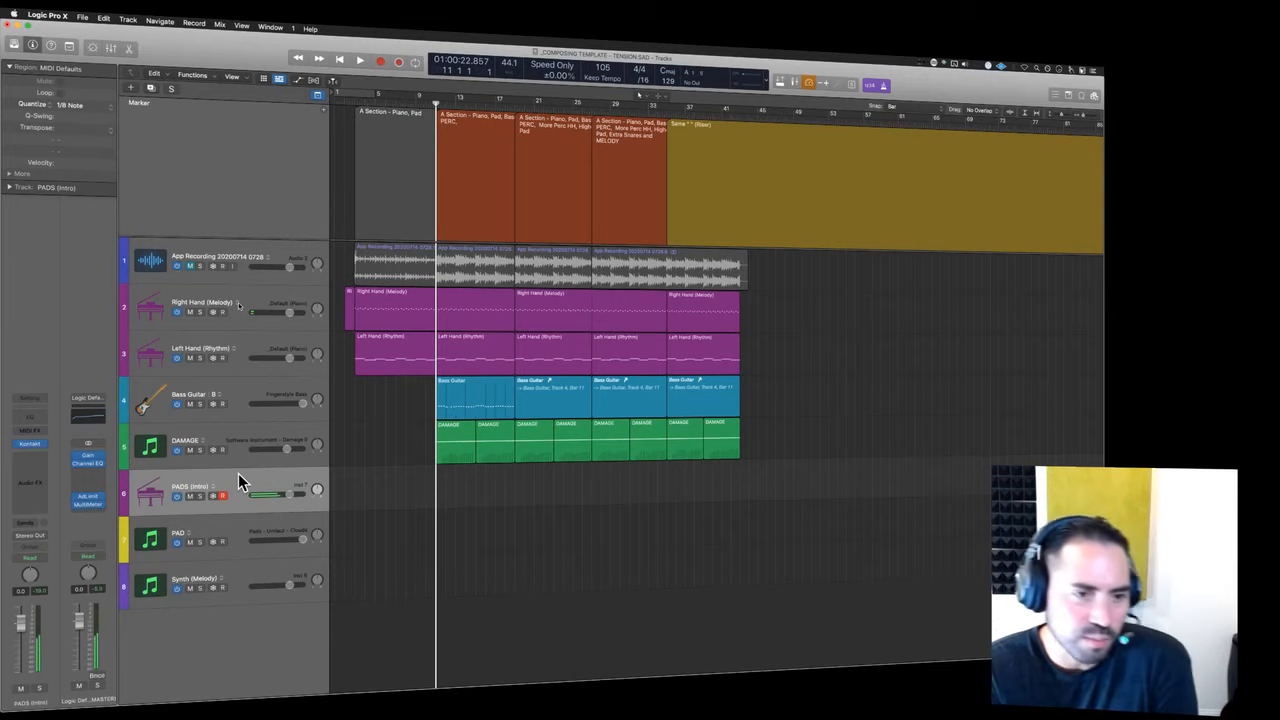
- Open the Kontakt instrument on PADS (Intro), switch on its Solid EQ, and close the instrument window
left_click(29, 443)
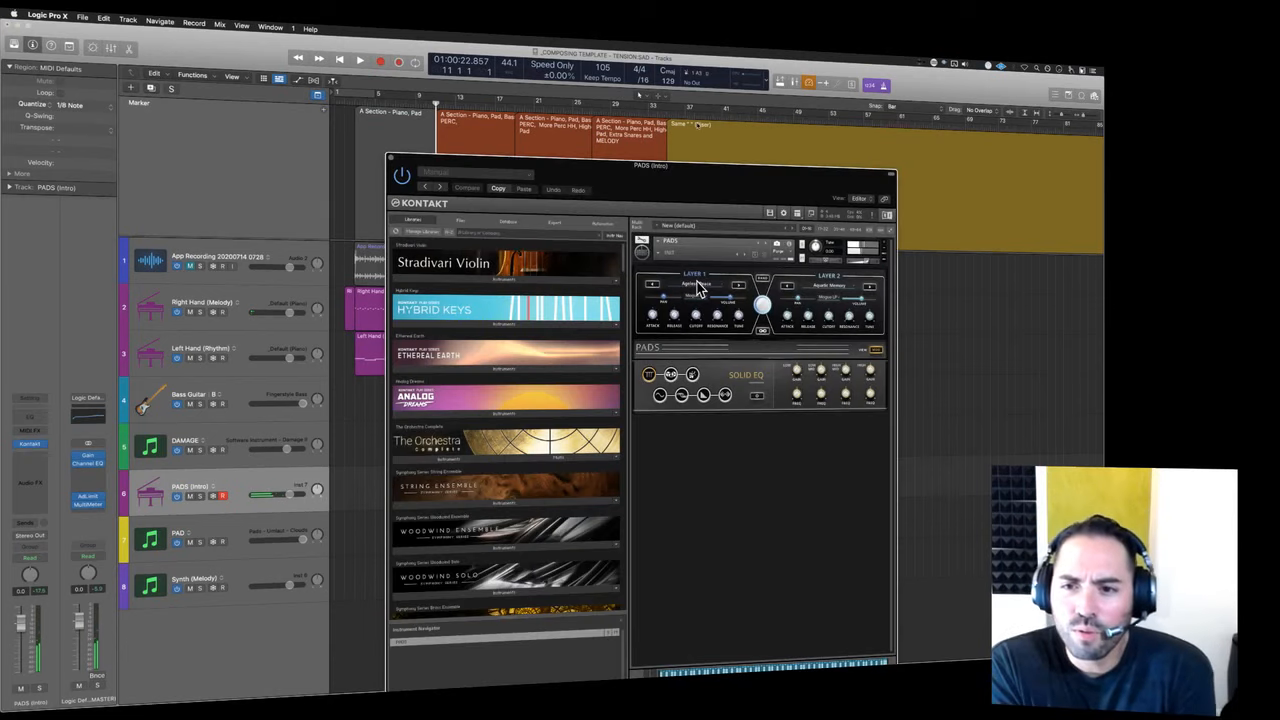
left_click_drag(775, 198, 726, 192)
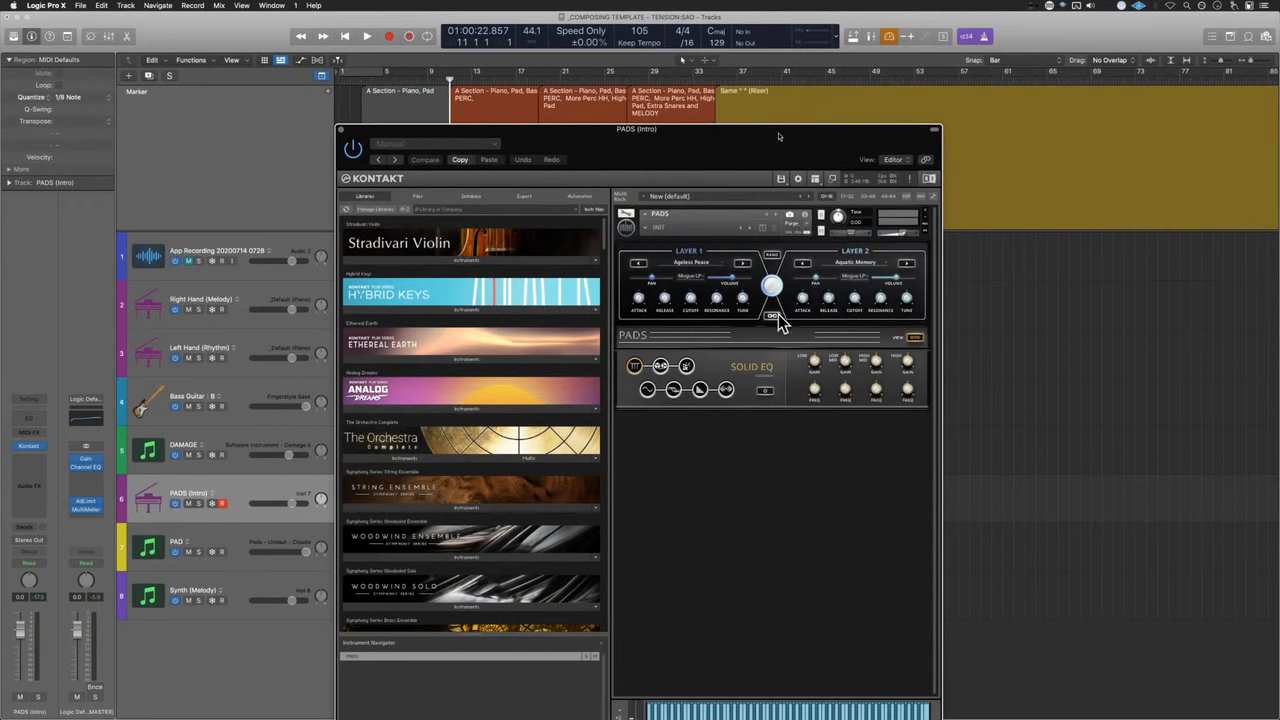
left_click(764, 392)
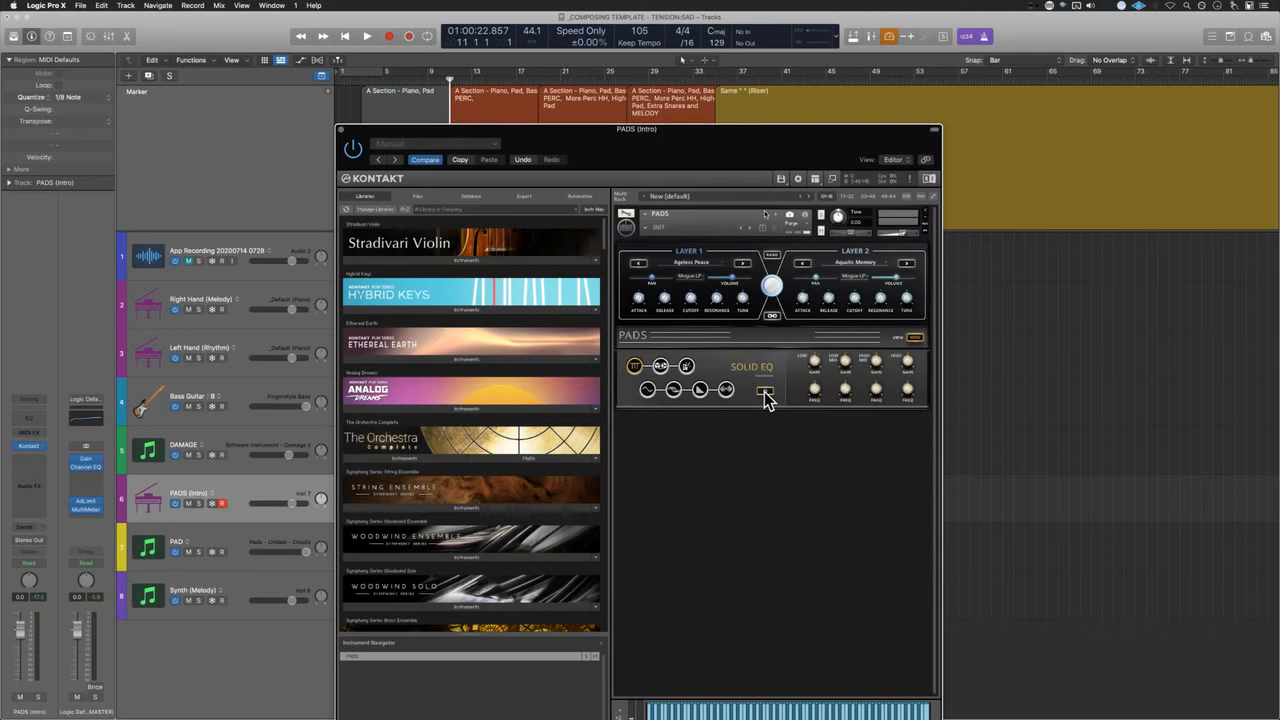
left_click_drag(814, 177, 742, 126)
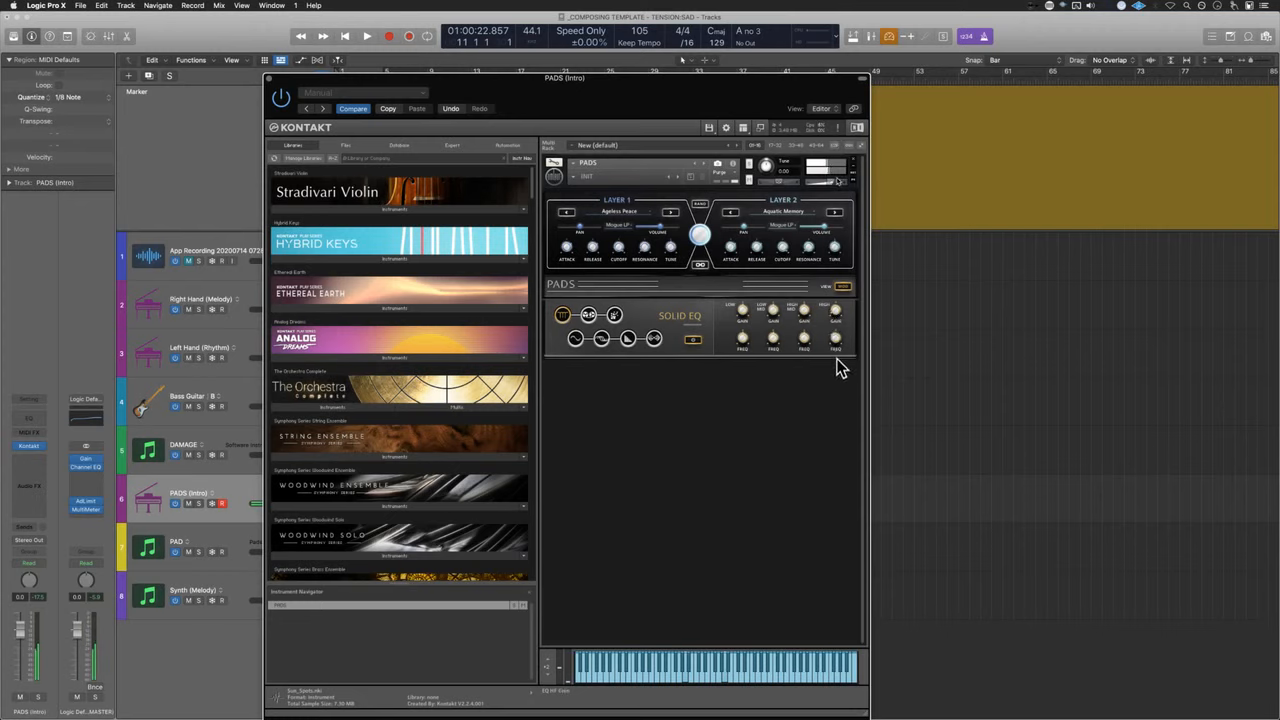
left_click(271, 80)
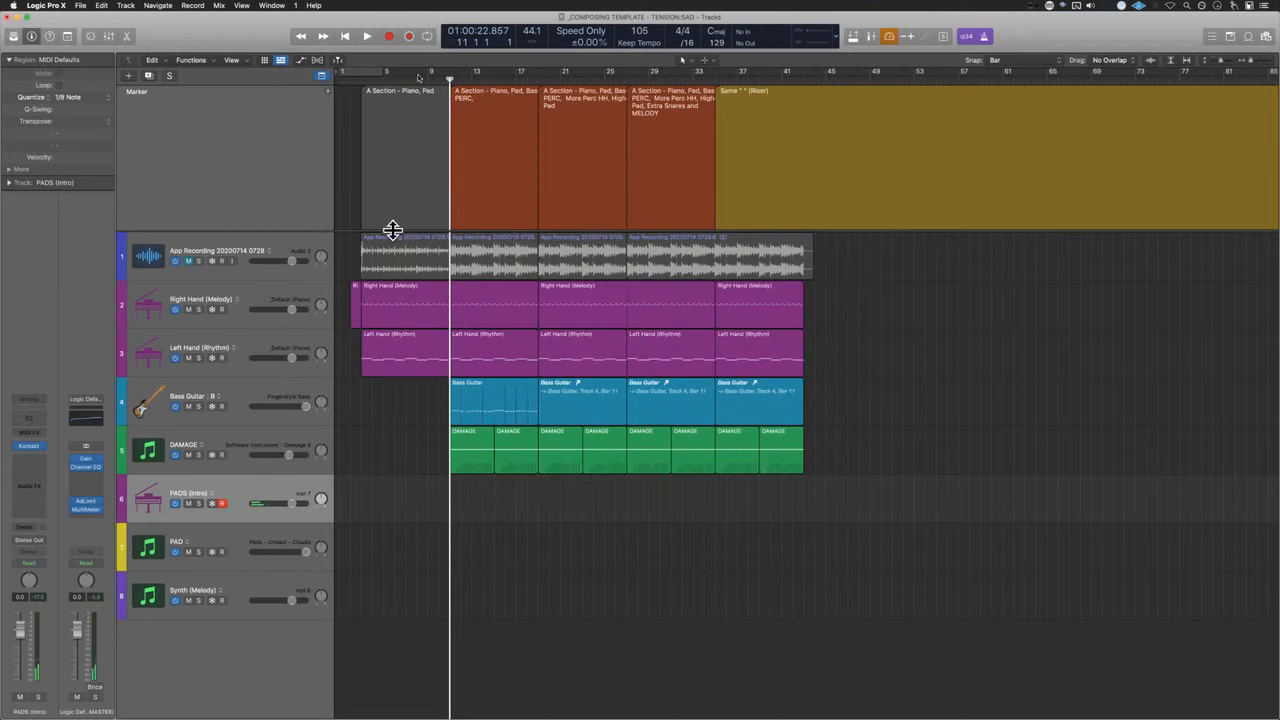
- Play the cue from bar 3, compare it with the soloed App Recording reference, and unsolo the reference
key("comma")
key("comma")
key("comma")
key("comma")
key("comma")
key("comma")
key("comma")
key("comma")
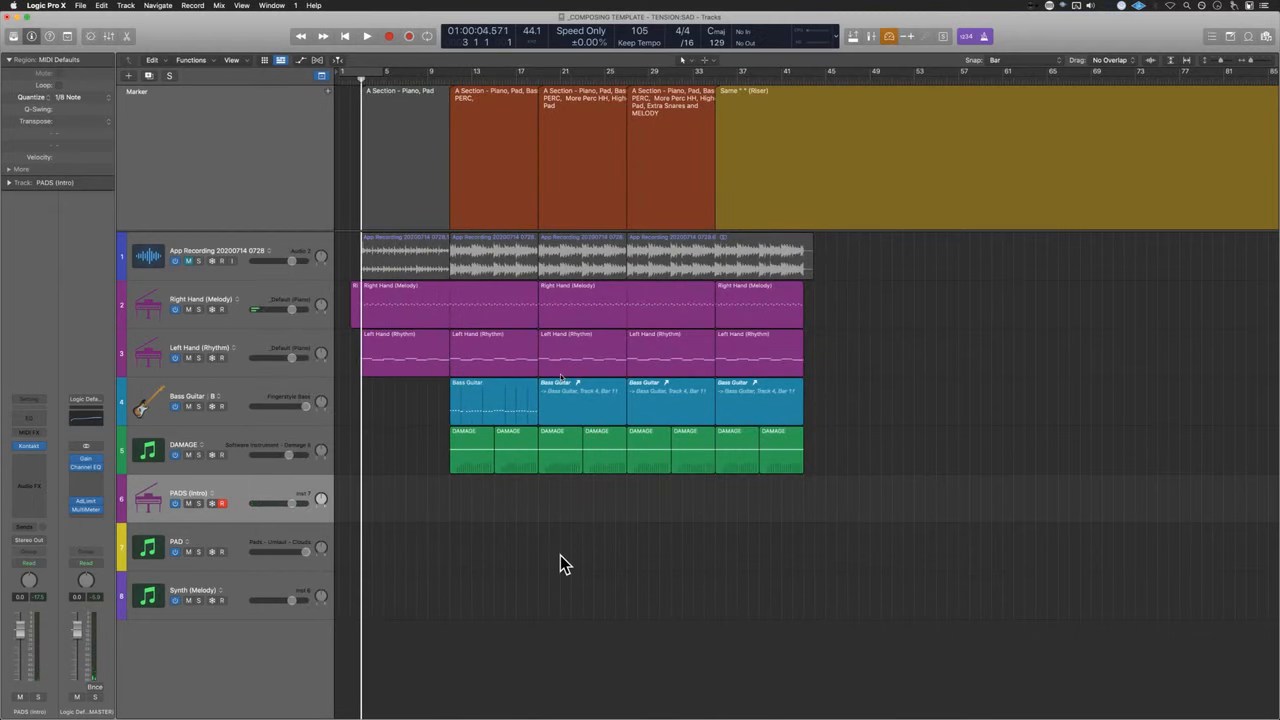
key("space")
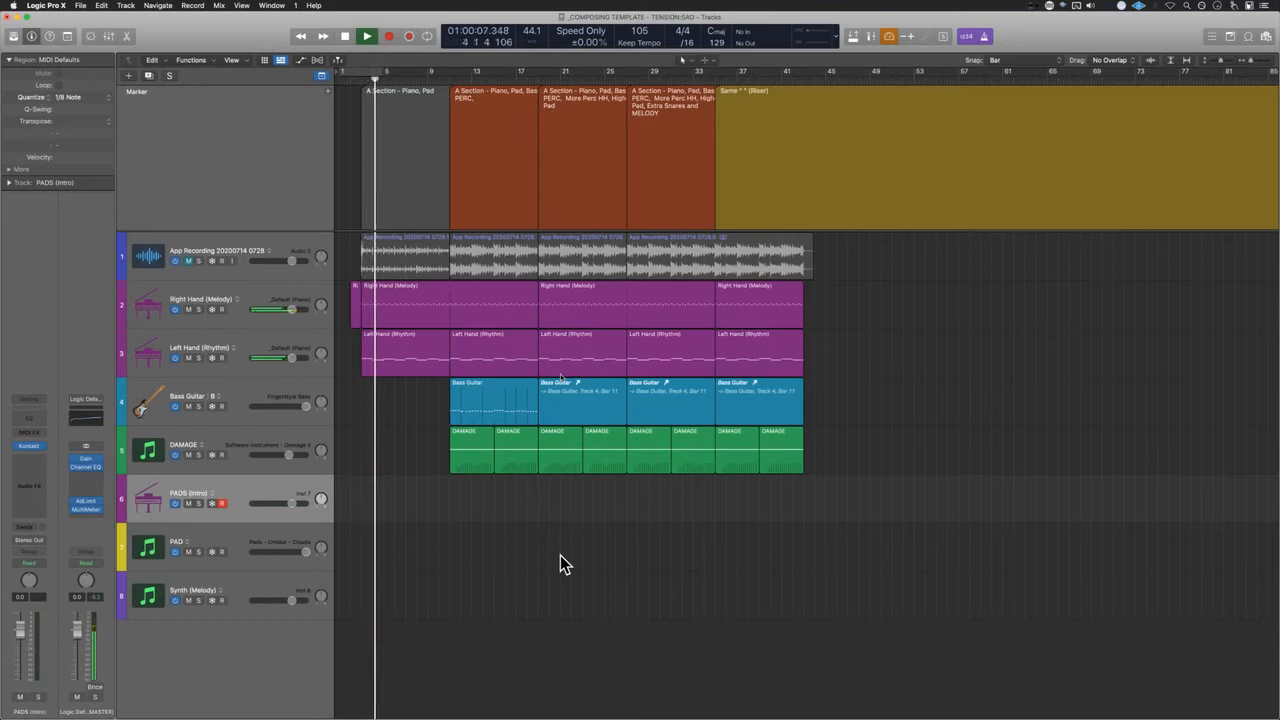
left_click(198, 261)
key("space")
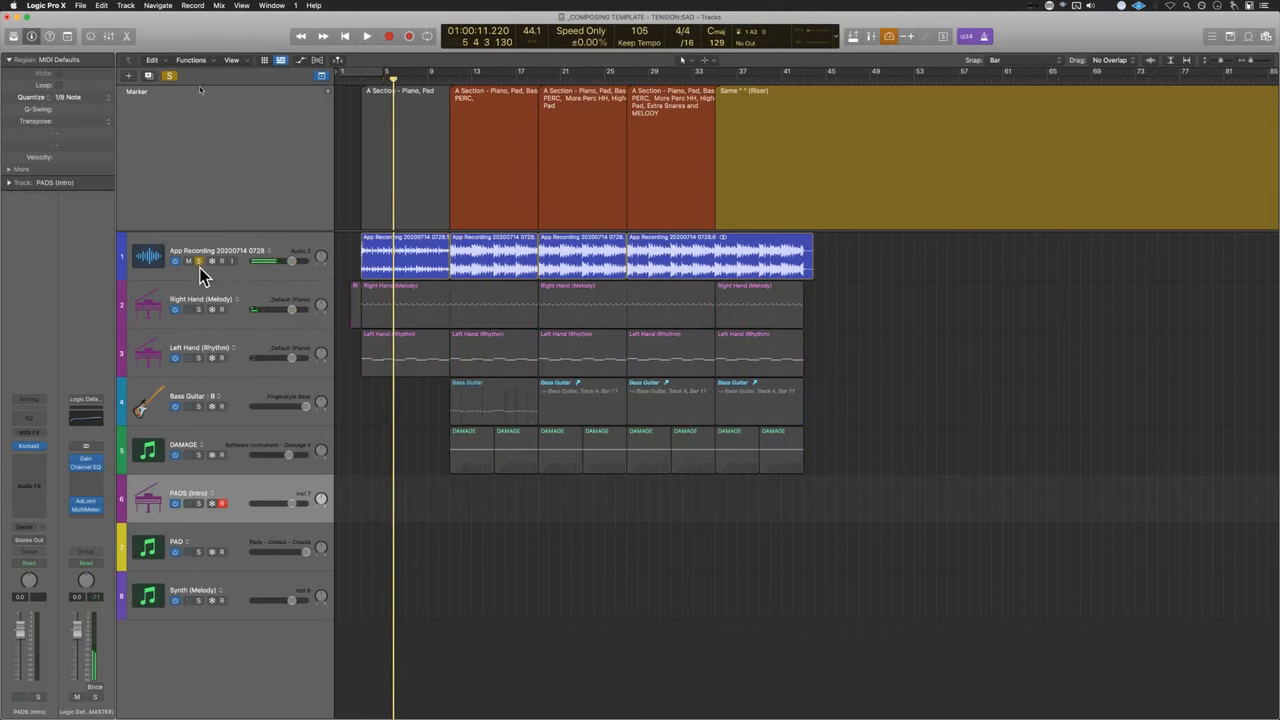
left_click(199, 262)
- Pan the PADS (Intro) track to the left and record a sustained two-note pad part from bar 3 to about bar 17
left_click(226, 484)
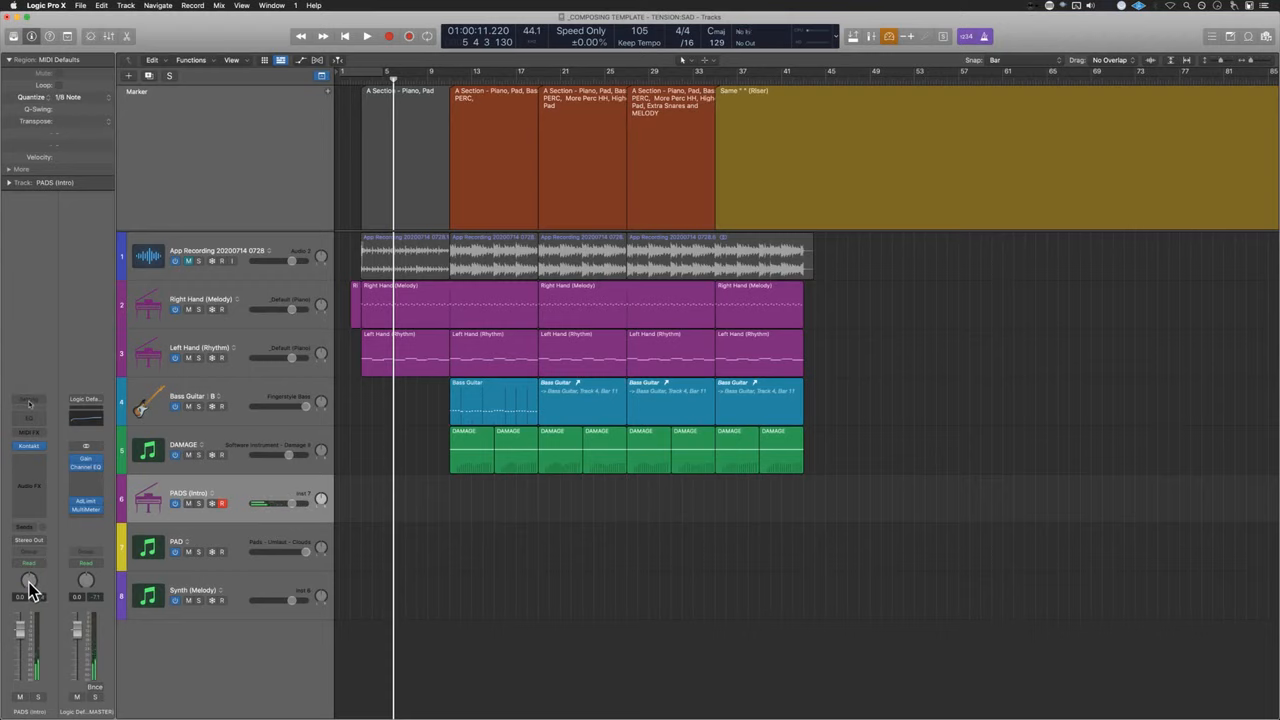
left_click_drag(29, 582, 32, 608)
key("comma")
key("comma")
key("comma")
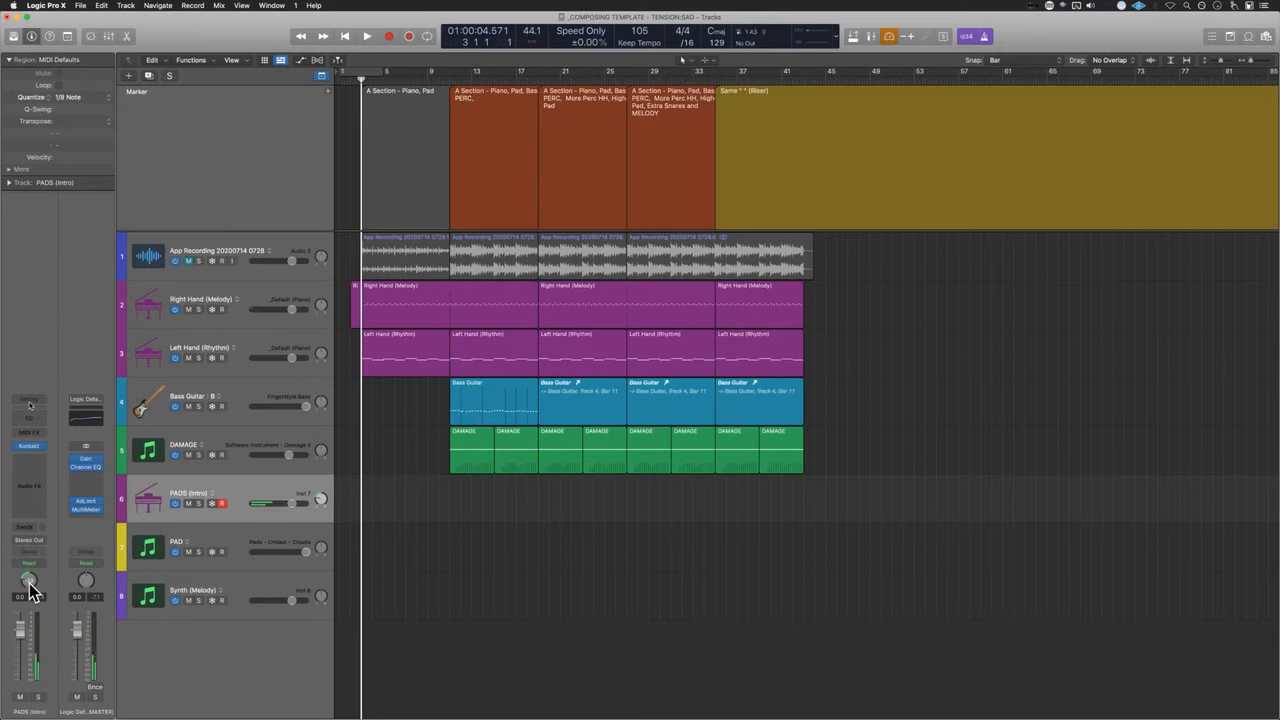
key("r")
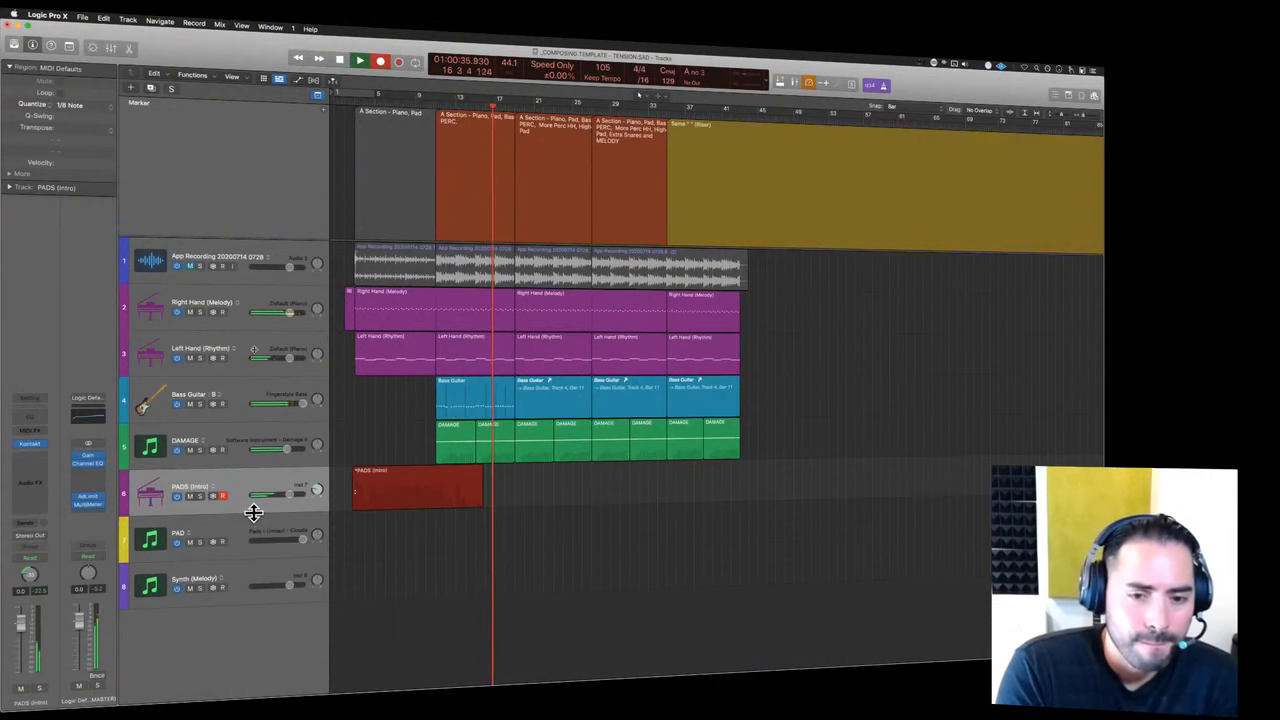
left_click(270, 440)
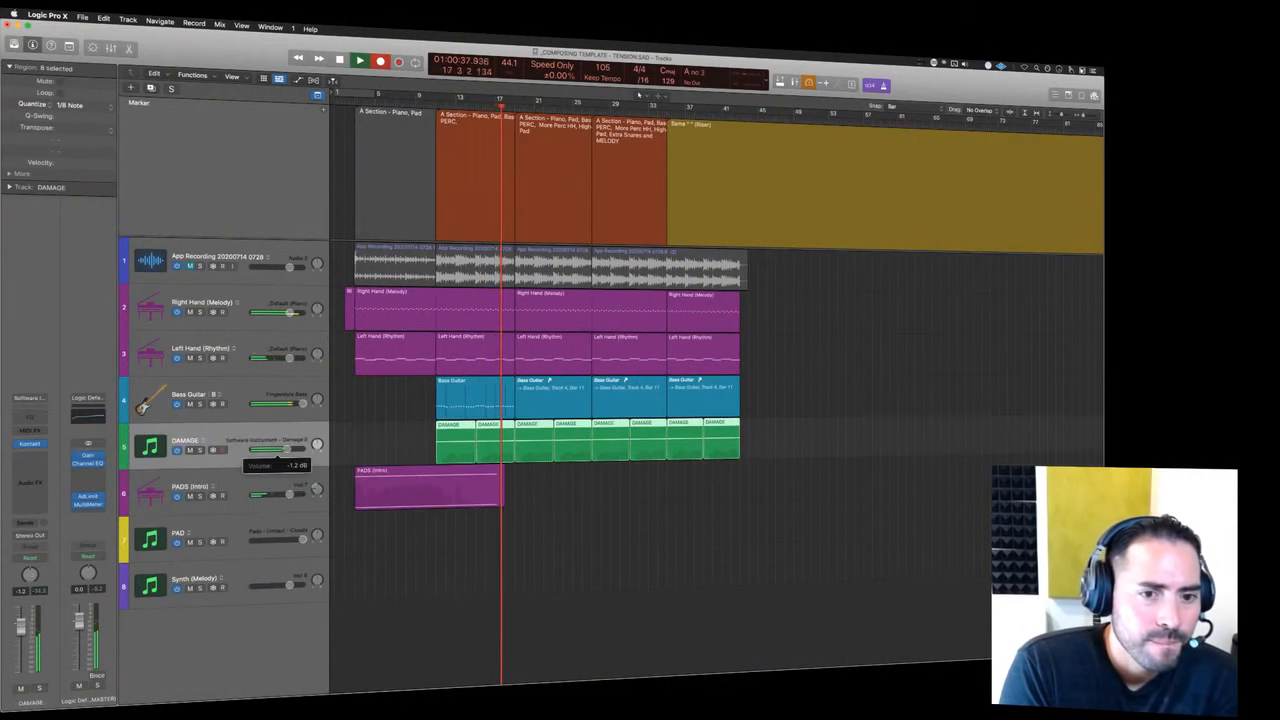
key("space")
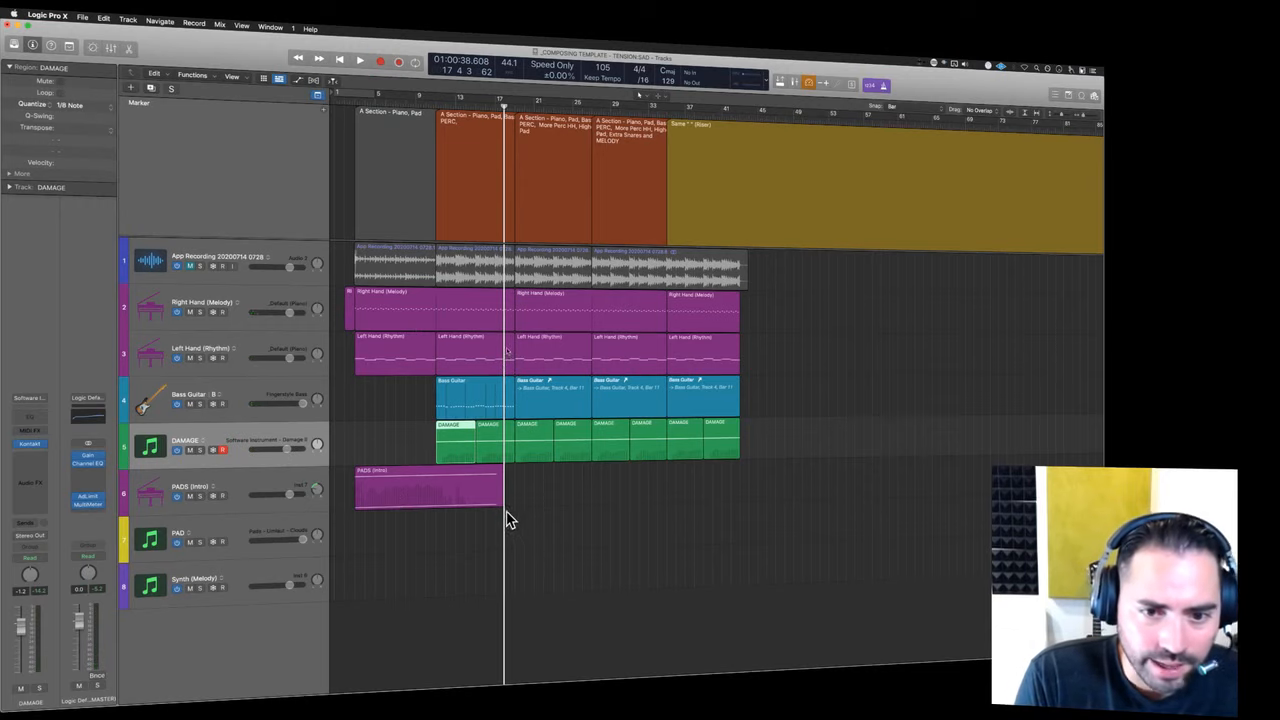
- Extend the PADS (Intro) region to the end of the DAMAGE regions and show its full length in the Piano Roll
left_click_drag(500, 503, 737, 496)
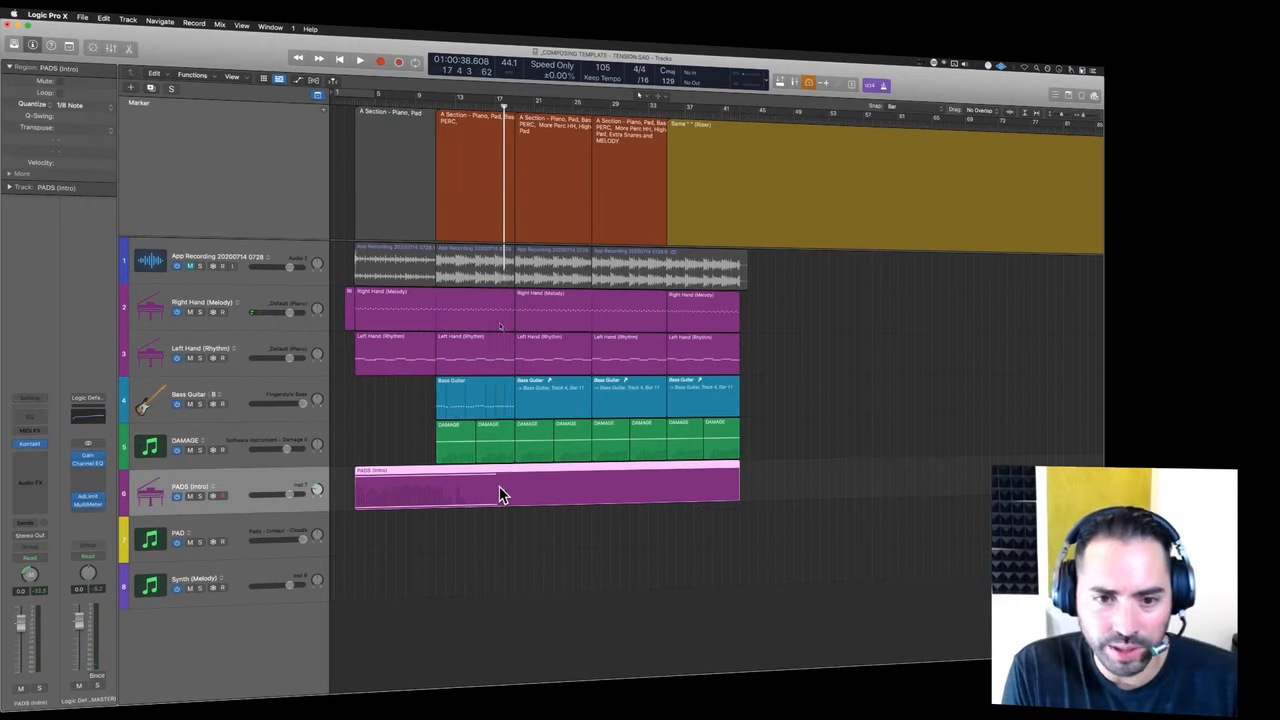
double_click(499, 486)
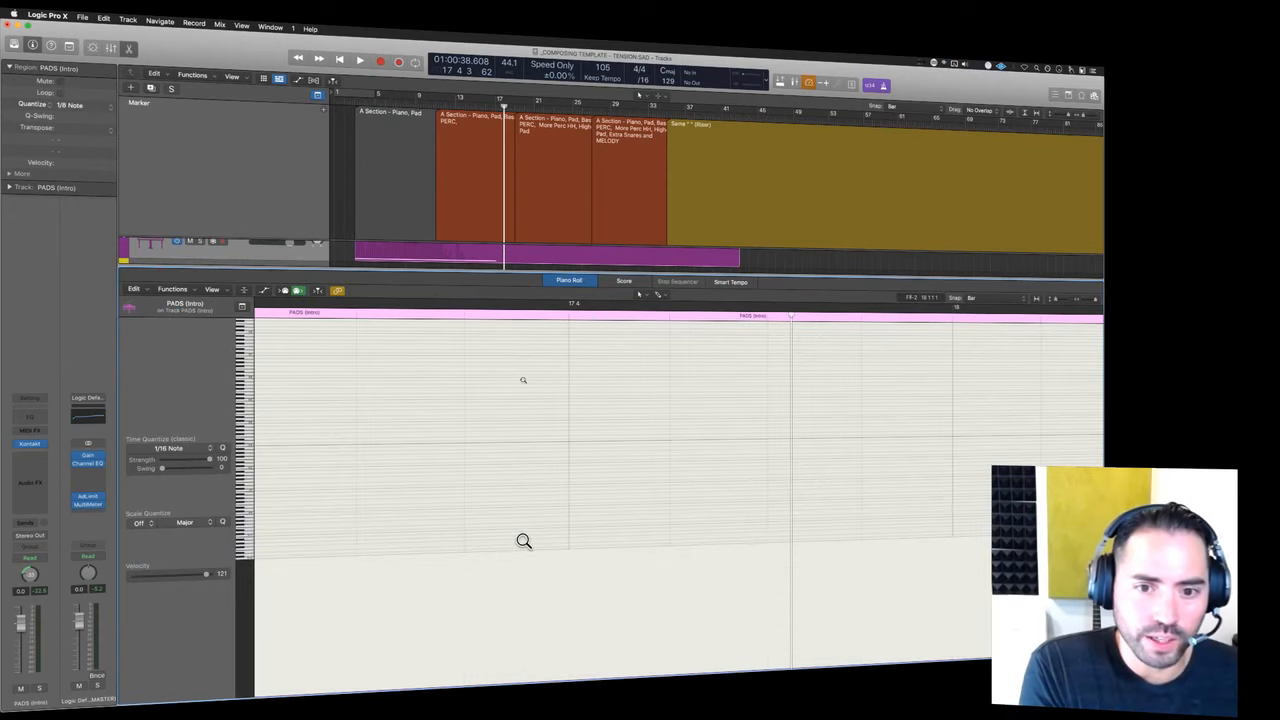
left_click_drag(697, 539, 691, 446)
key("super+Left")
key("super+Left")
key("super+Left")
key("super+Left")
key("super+Left")
key("super+Left")
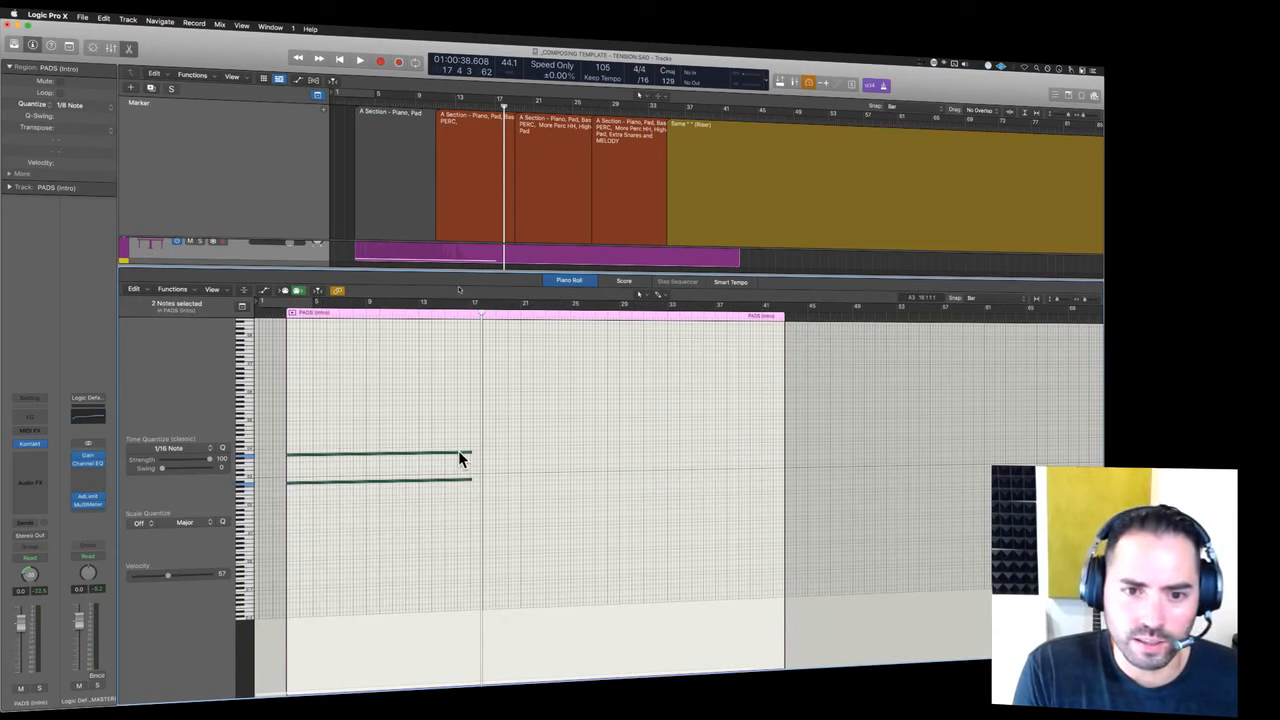
- Lengthen both sustained pad notes to the end of the PADS (Intro) region and close the Piano Roll
right_click(458, 452)
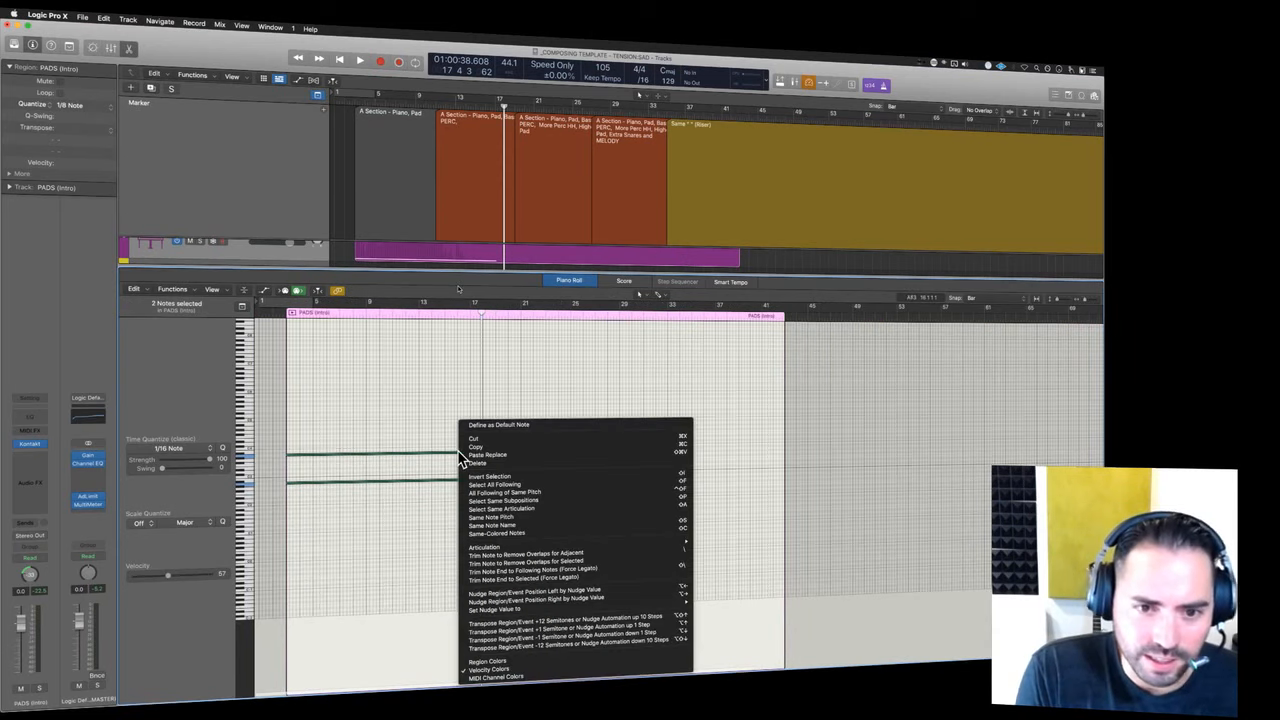
left_click(527, 579)
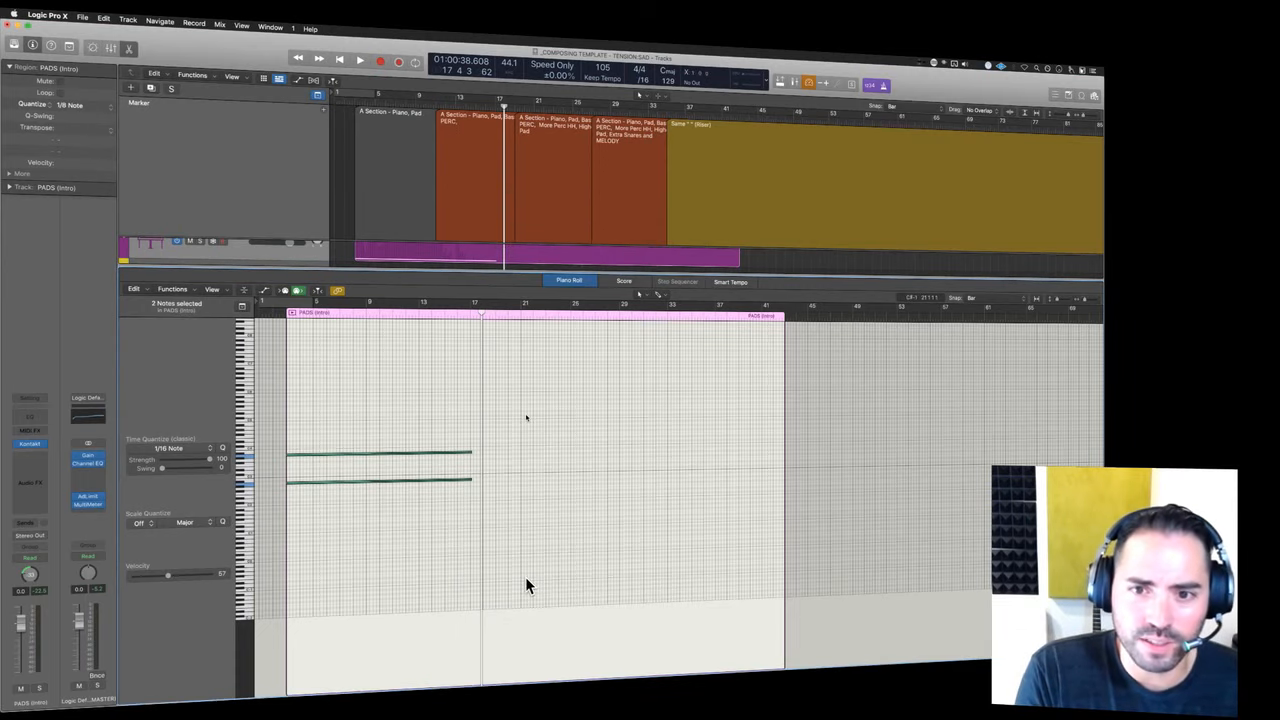
left_click_drag(470, 453, 780, 466)
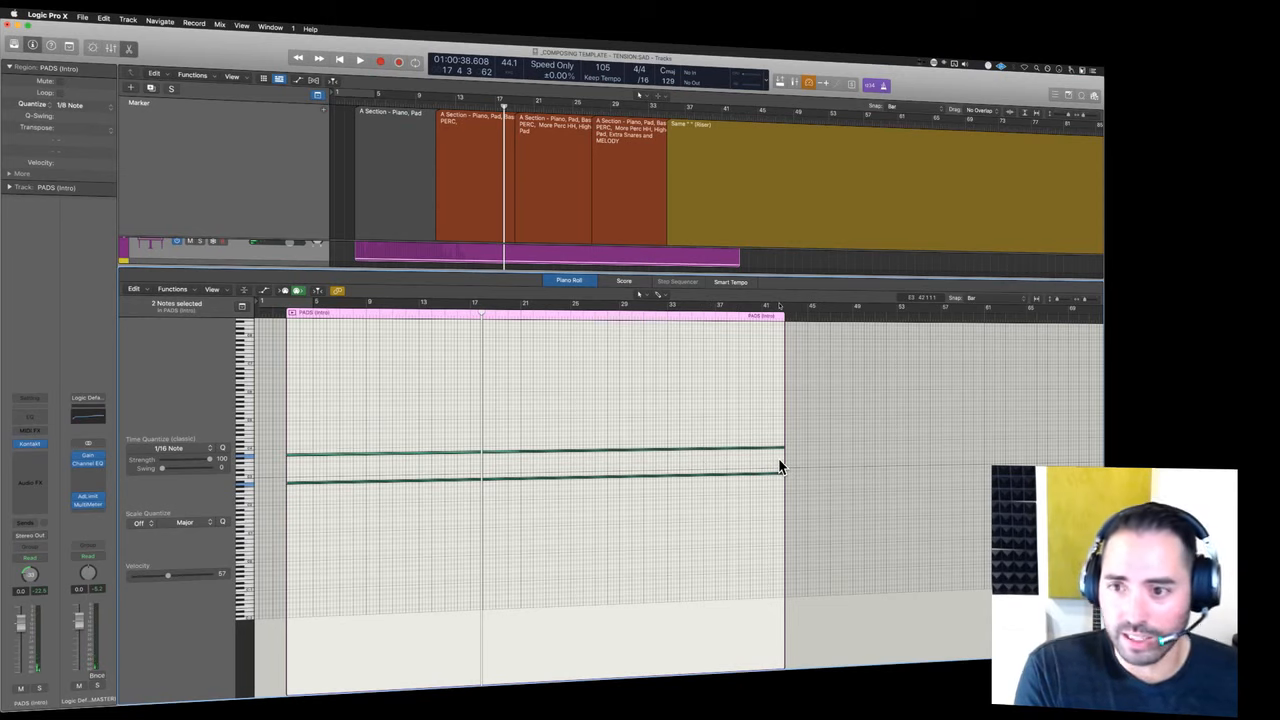
key("e")
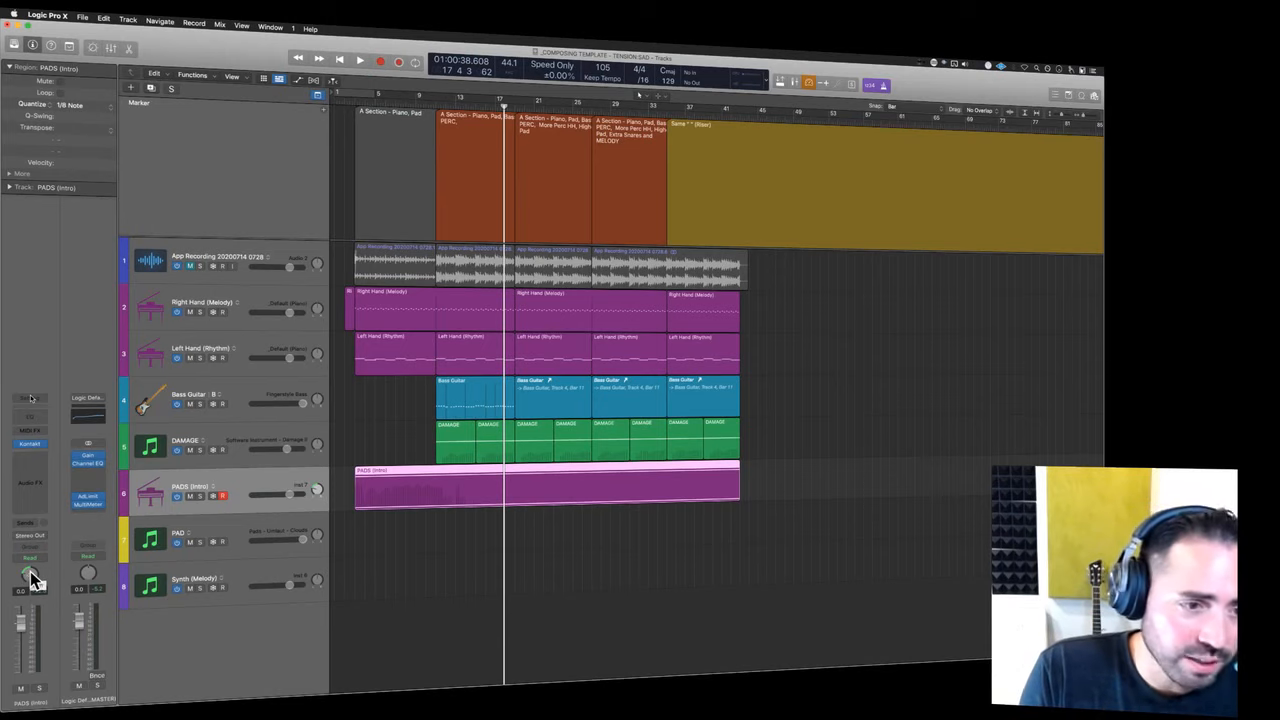
- Search the effects for "pan", insert Pan Knob on the PADS (Intro) track, and move its window clear of the regions
left_click(40, 462)
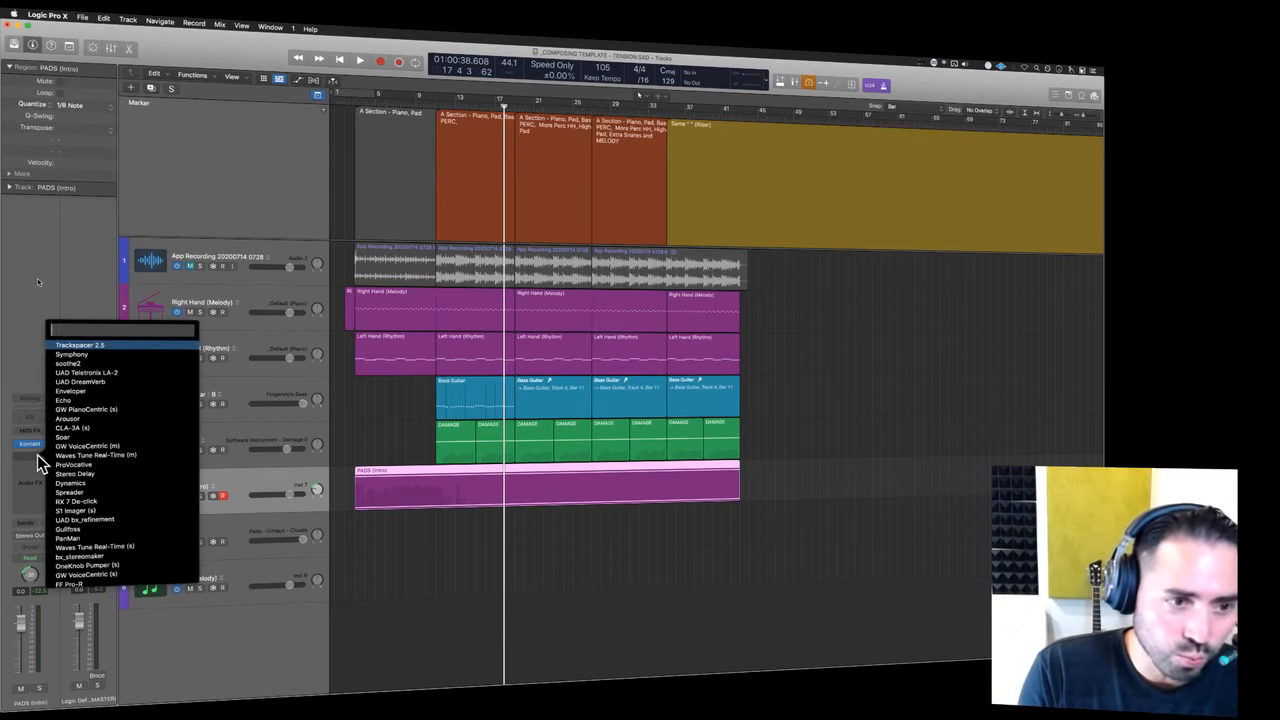
type("pan")
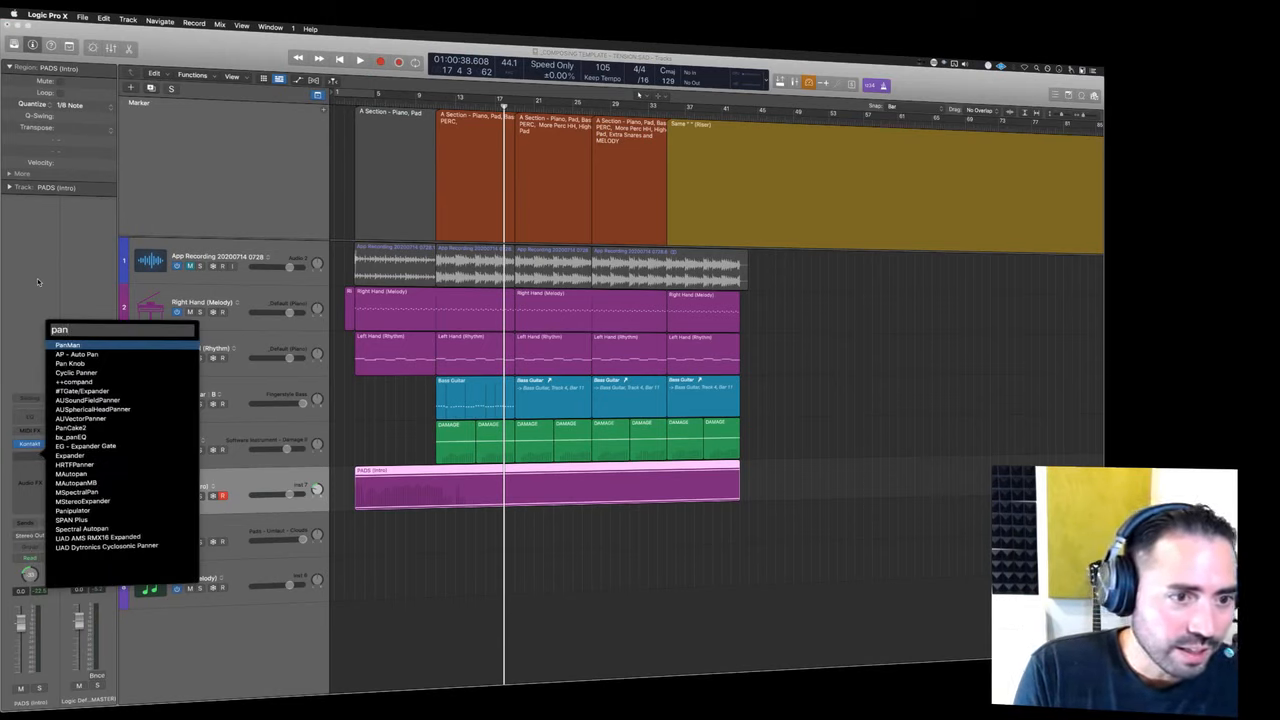
key("Down")
key("Down")
key("Return")
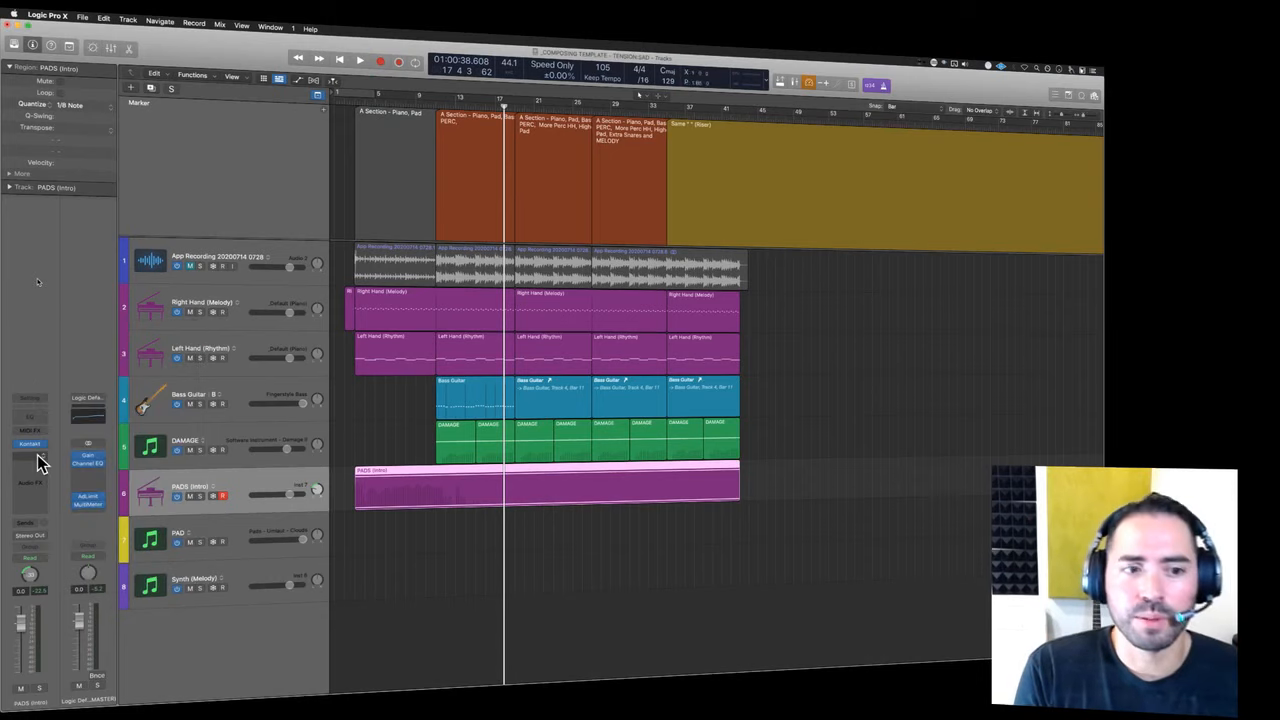
left_click(40, 462)
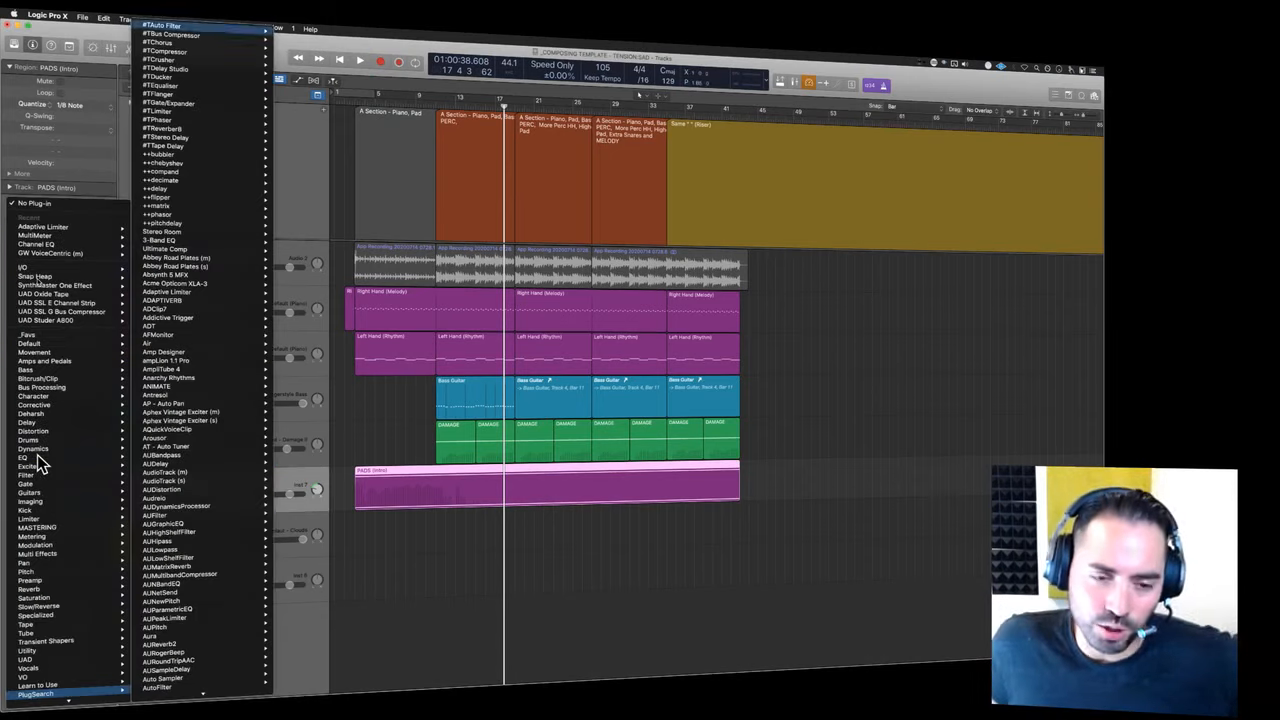
key("Return")
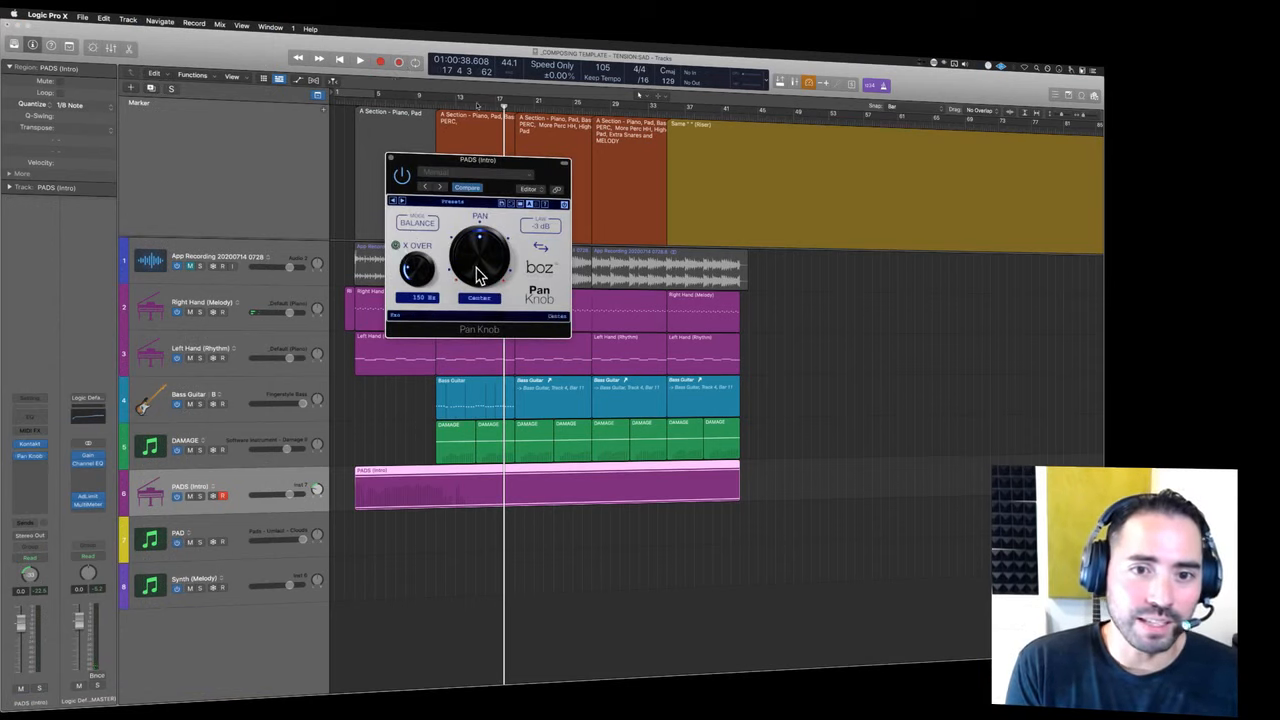
left_click_drag(532, 172, 892, 178)
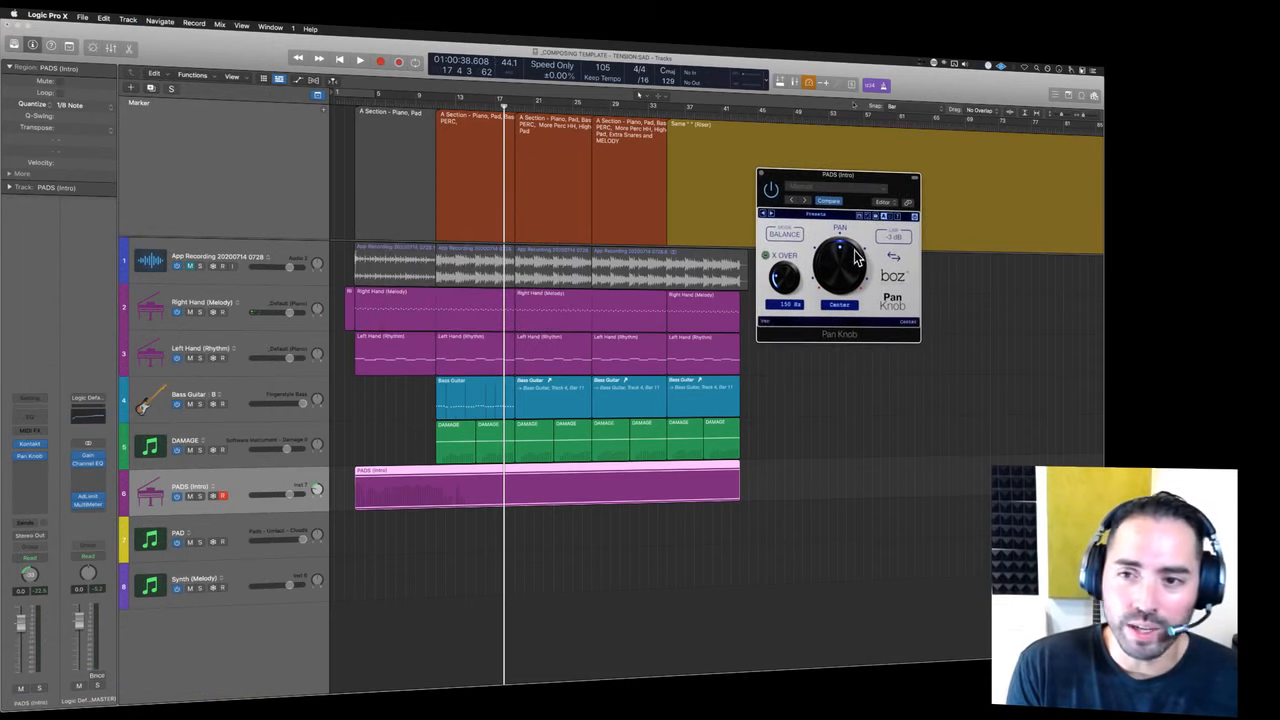
- Solo the PADS (Intro) track and audition it from bar 2 with Pan Knob bypassed
left_click(342, 493)
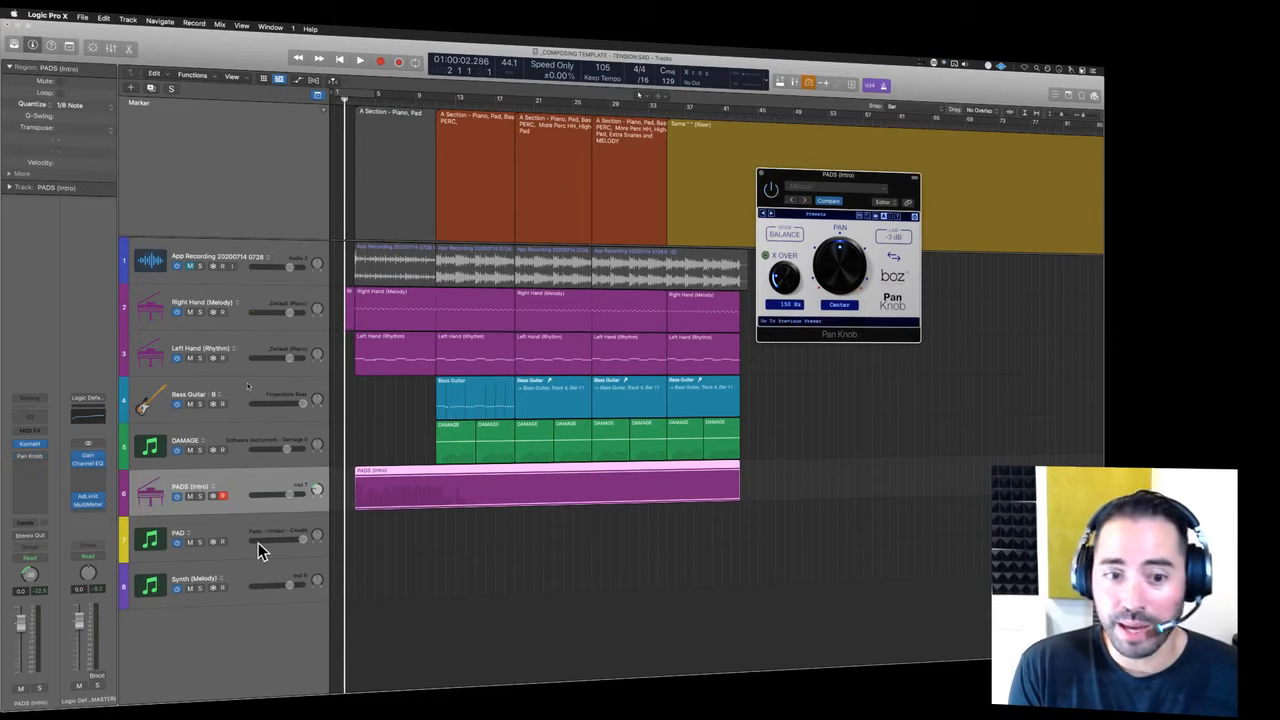
left_click(199, 495)
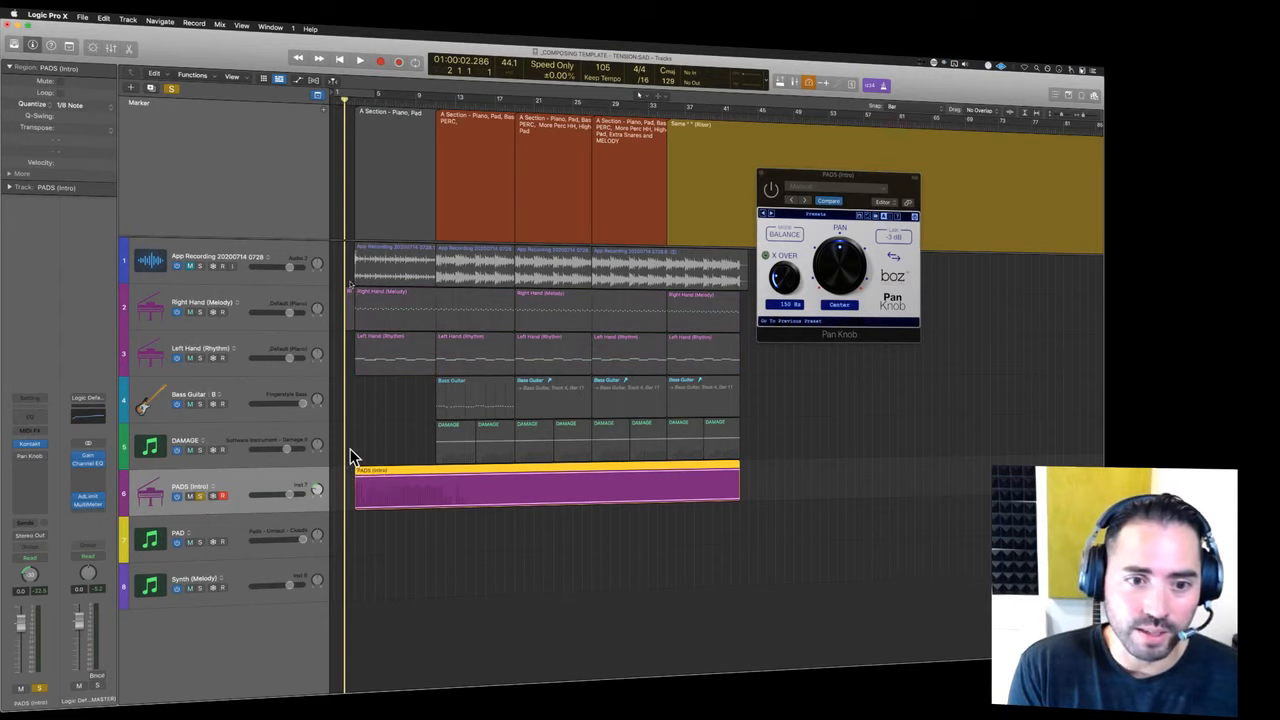
key("space")
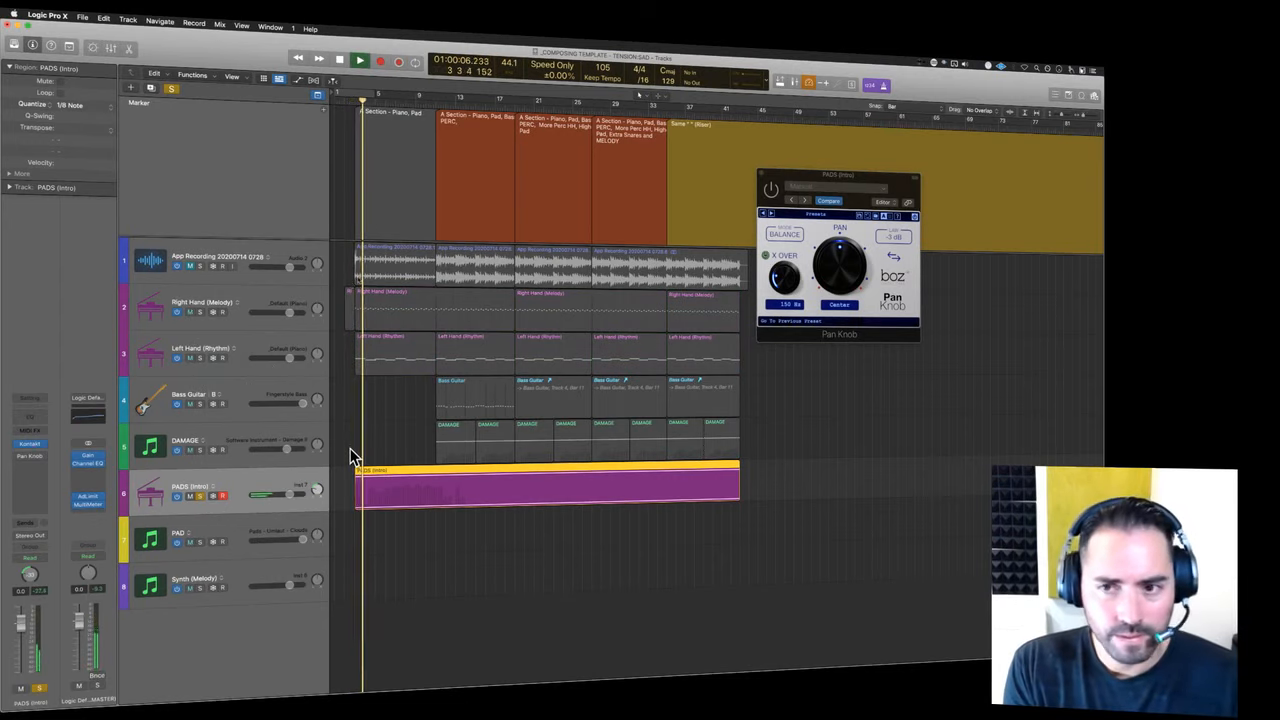
key("space")
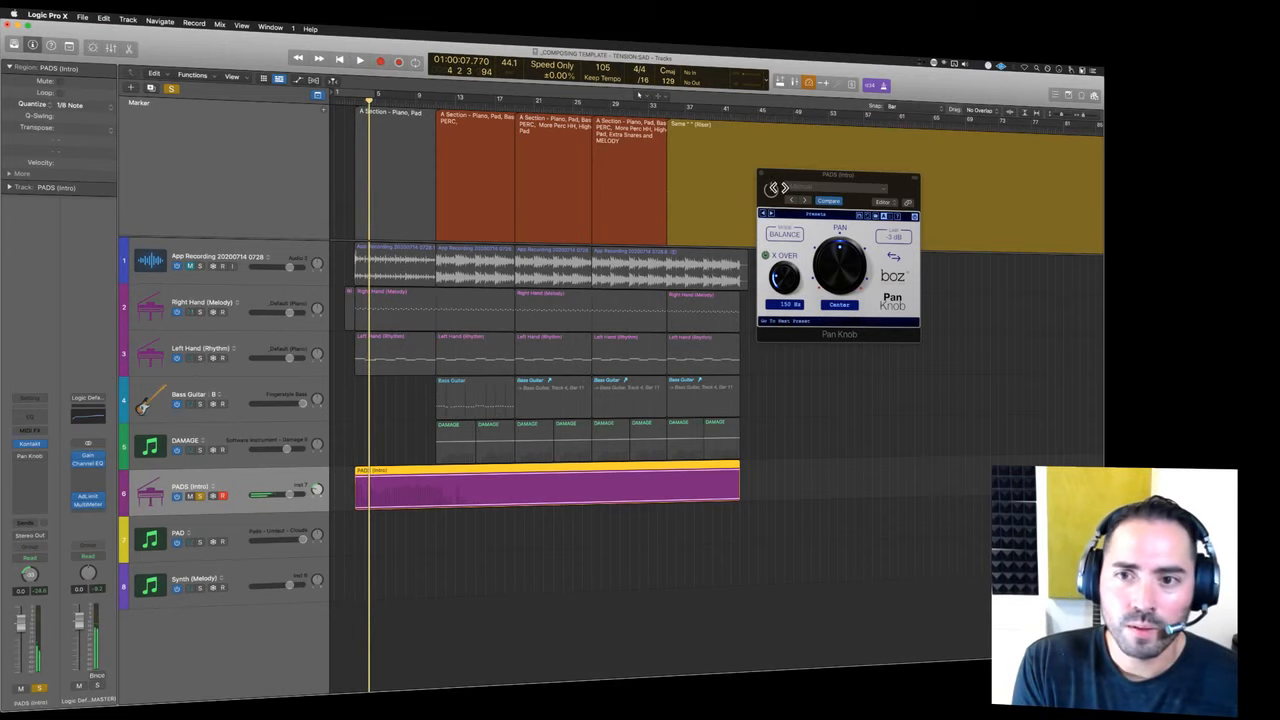
- Enable Pan Knob and, during playback, set its pan to L 73 % and its crossover to 5230 Hz
left_click(771, 190)
key("space")
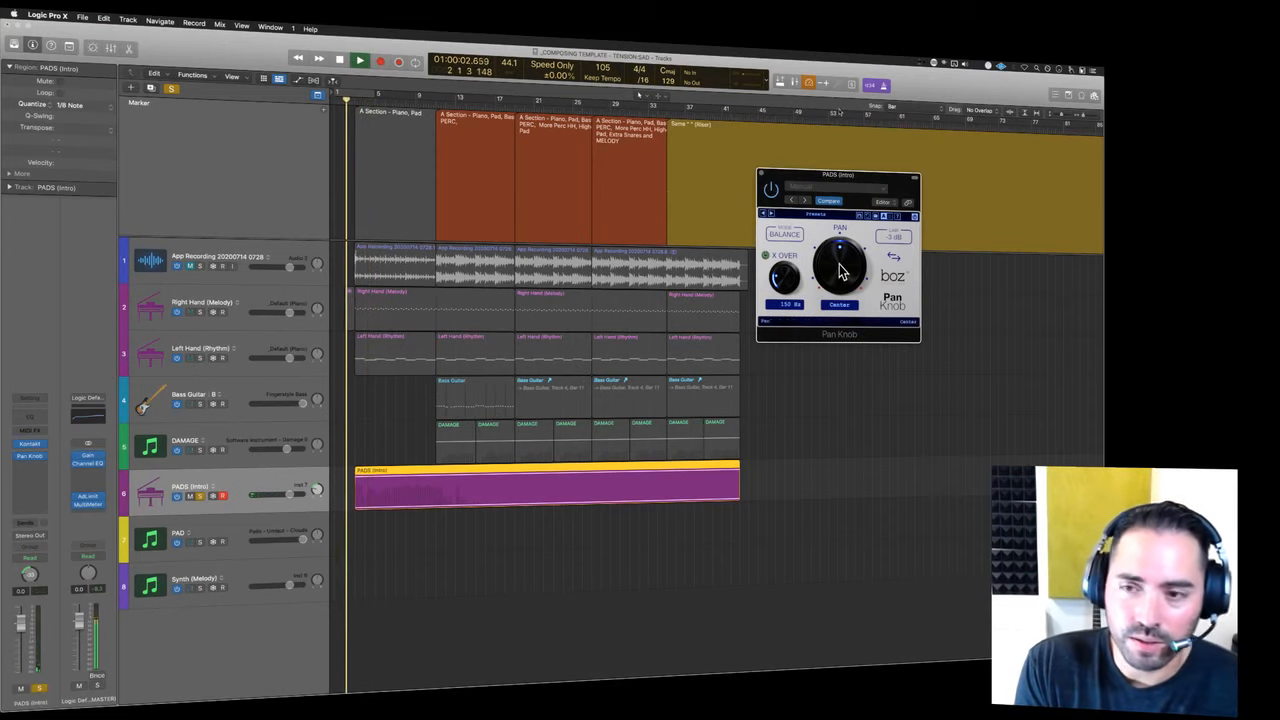
left_click_drag(840, 272, 851, 322)
left_click_drag(785, 270, 793, 177)
left_click_drag(848, 268, 845, 283)
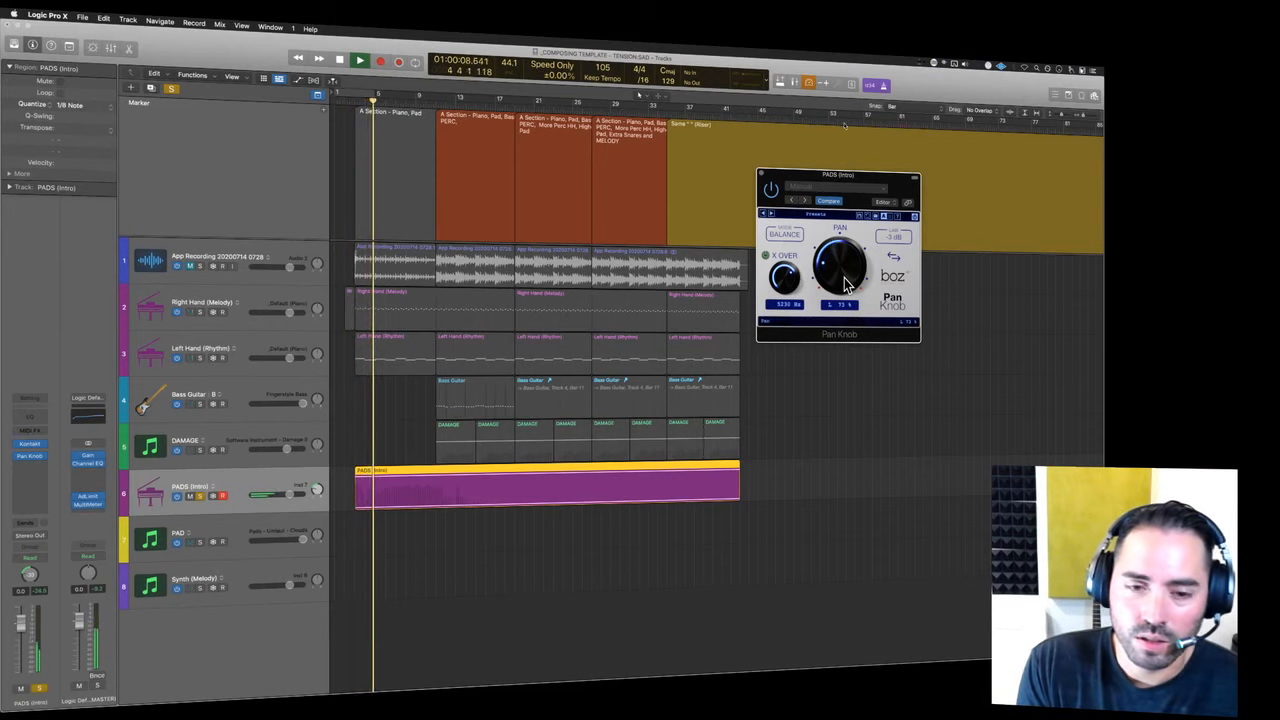
- Centre the PADS (Intro) channel pan and adjust Pan Knob to L 77 % with a 1333 Hz crossover, closing the plug-in
left_click(30, 575, "alt")
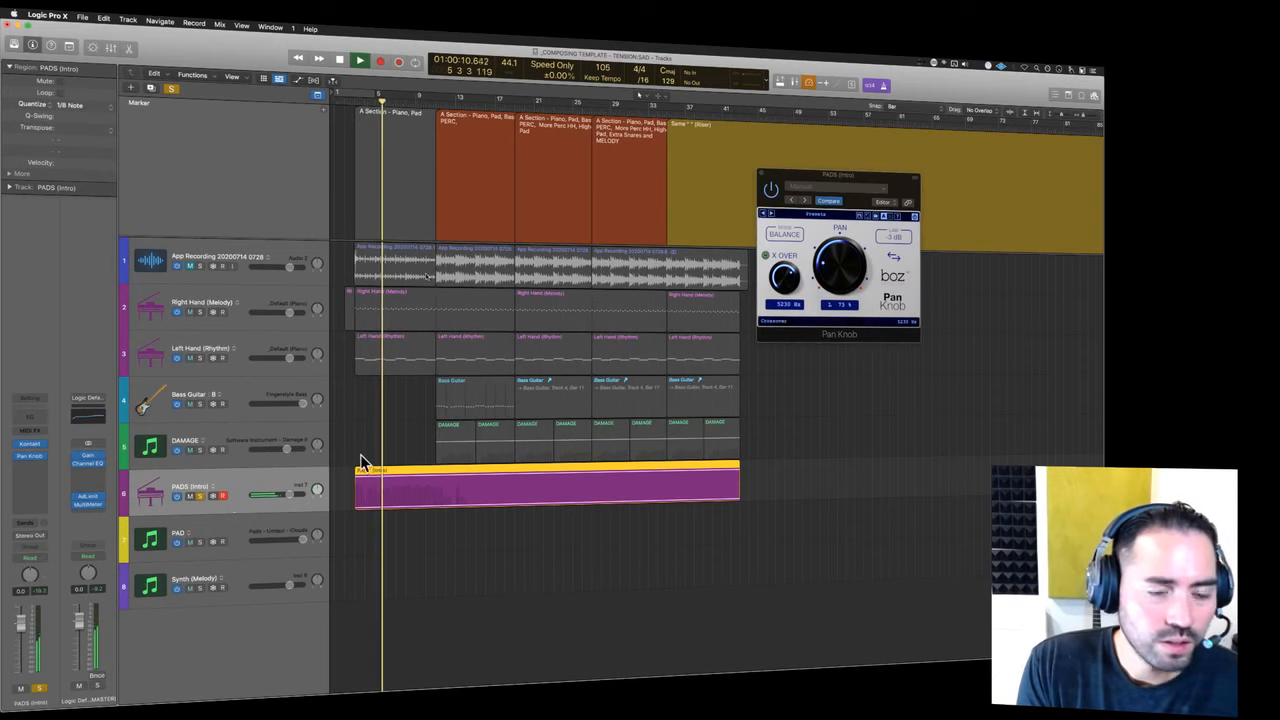
left_click_drag(838, 276, 802, 335)
key("space")
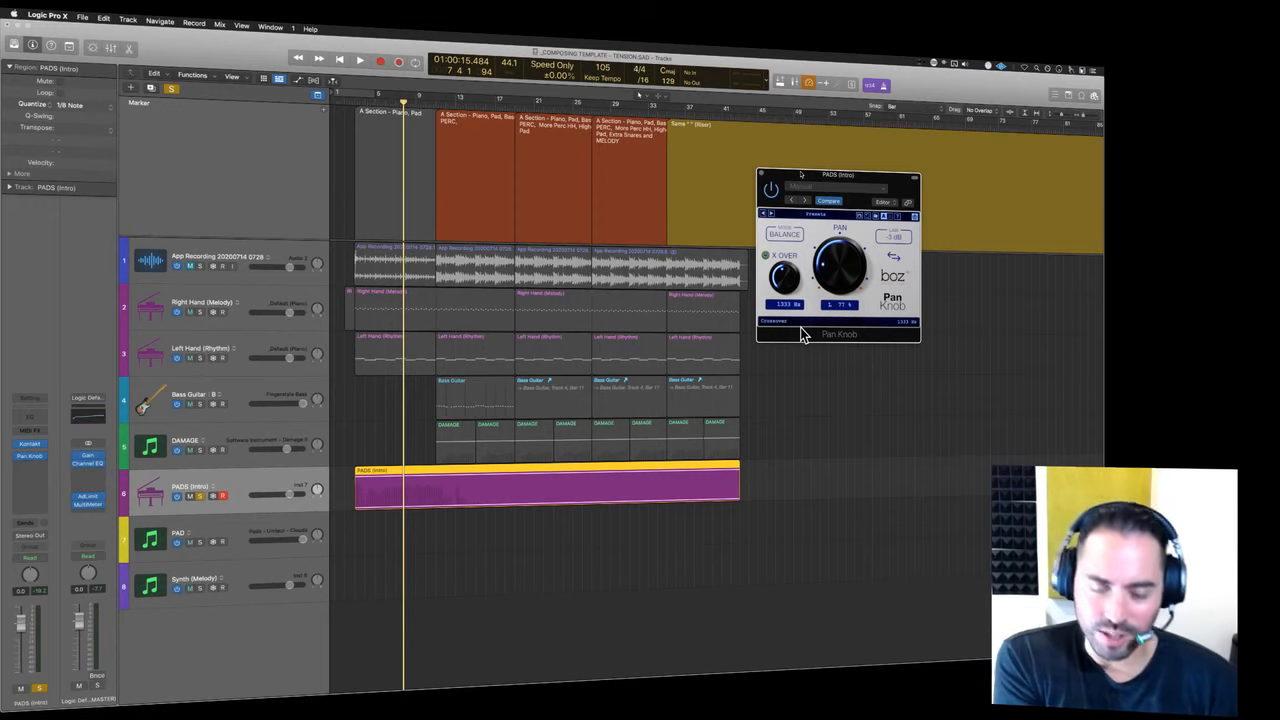
left_click(762, 175)
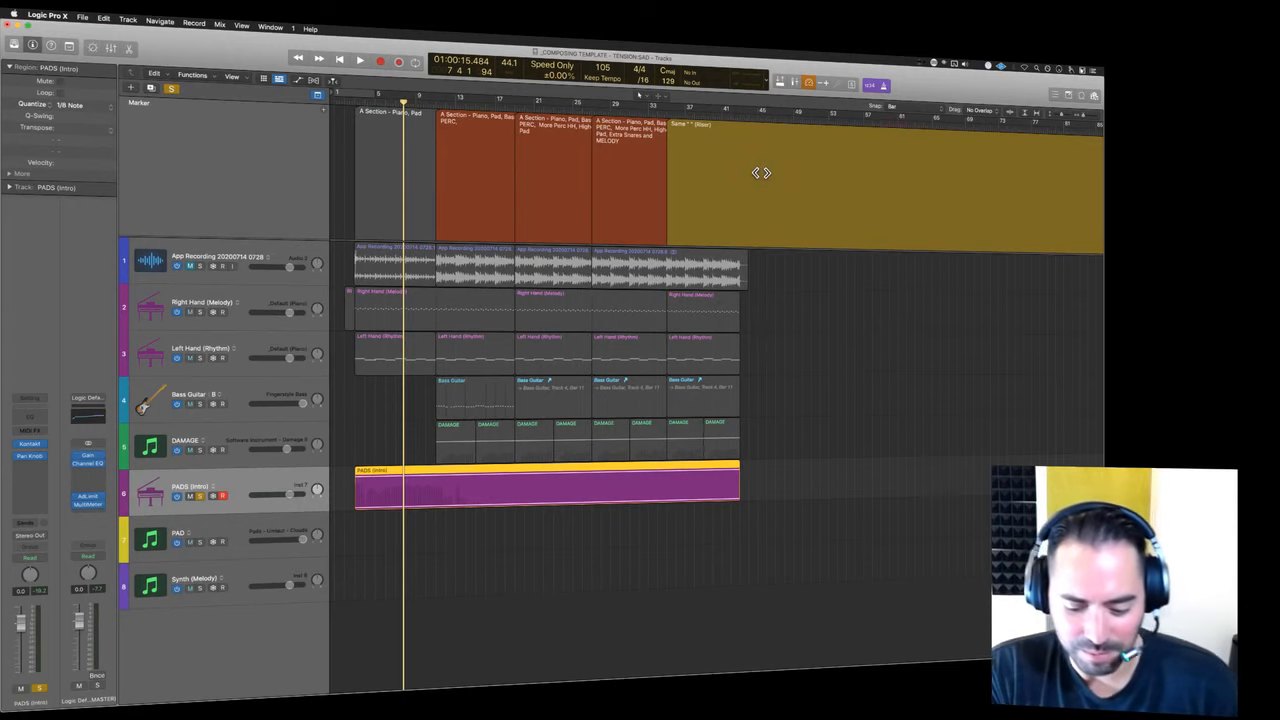
- Return the playhead to bar 3, unsolo the PADS (Intro) track and save the project
key("comma")
key("comma")
key("comma")
key("comma")
key("comma")
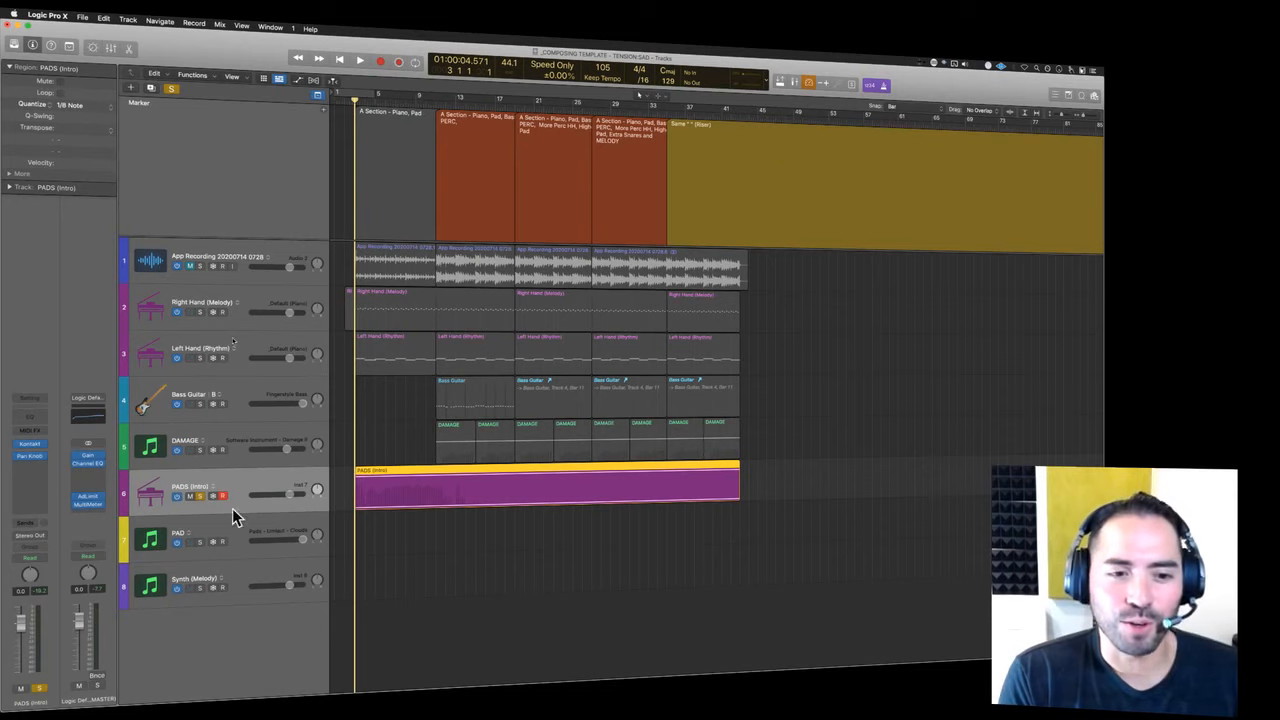
left_click(199, 496)
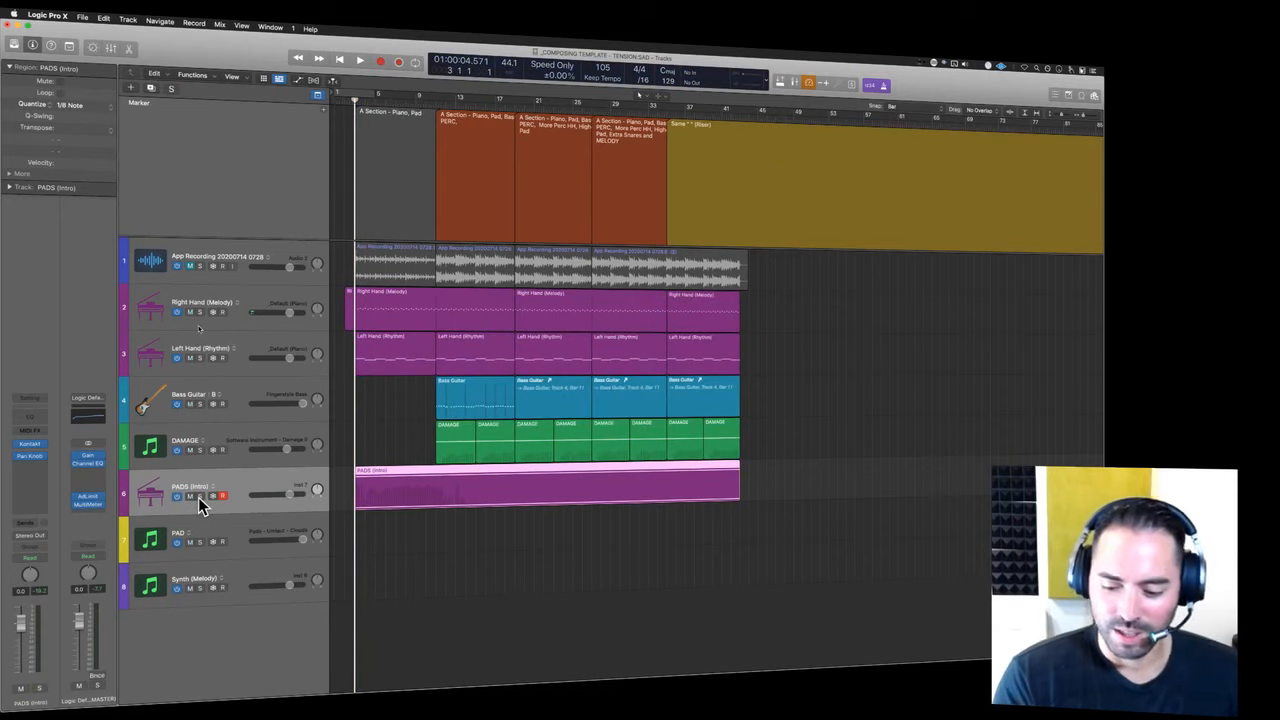
key("super+s")
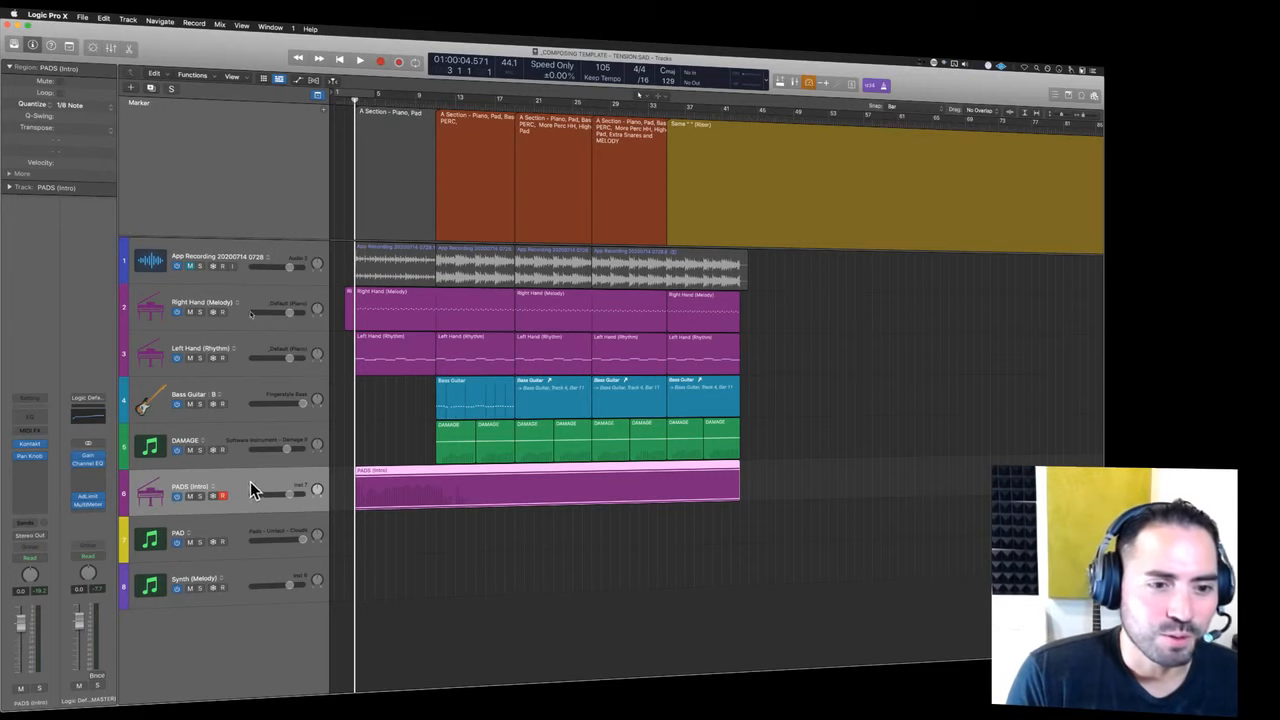
- Play from bar 19, at the marker adding more HH percussion and high pad, and solo the App Recording reference track
left_click(480, 176)
left_click(549, 161)
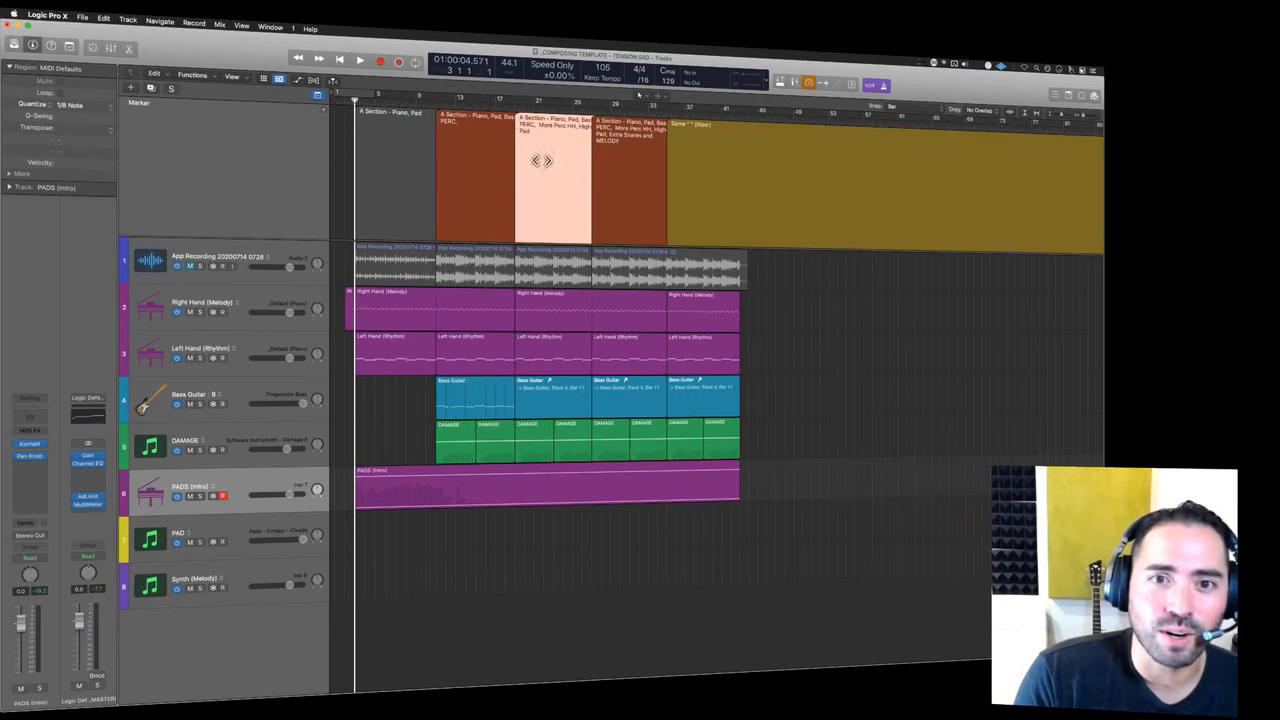
left_click(515, 105)
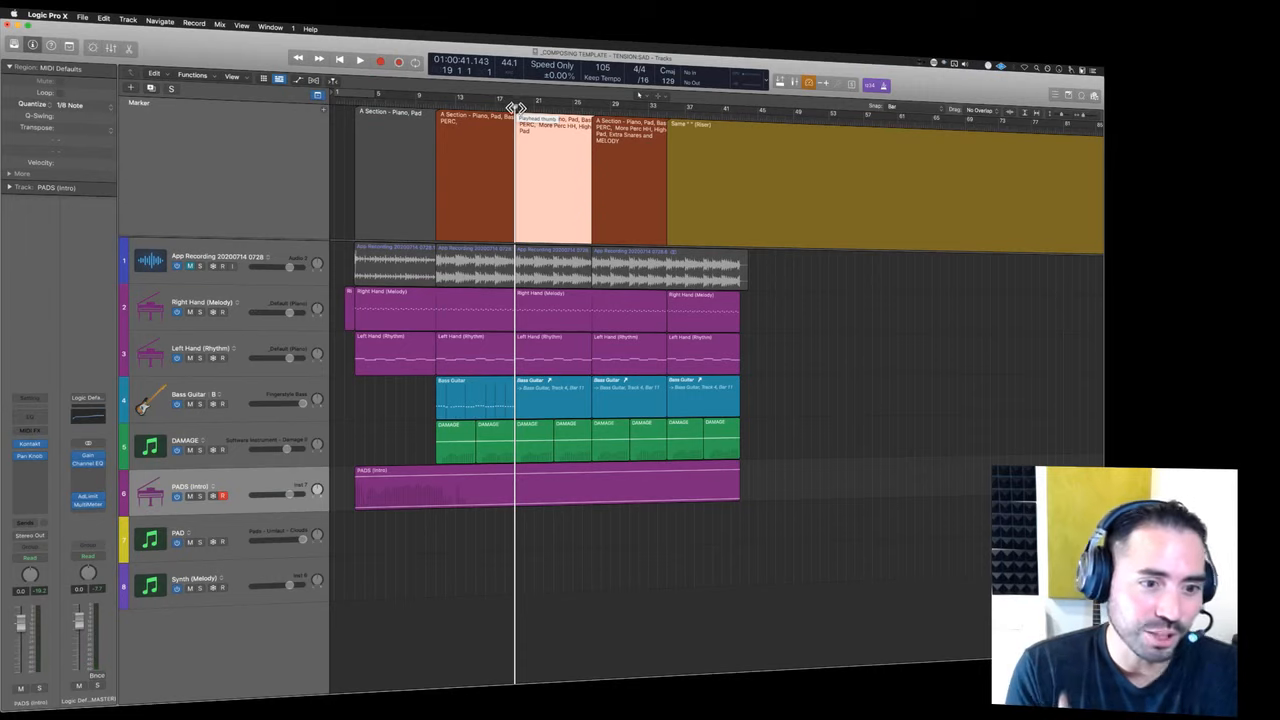
key("space")
key("shift+Return")
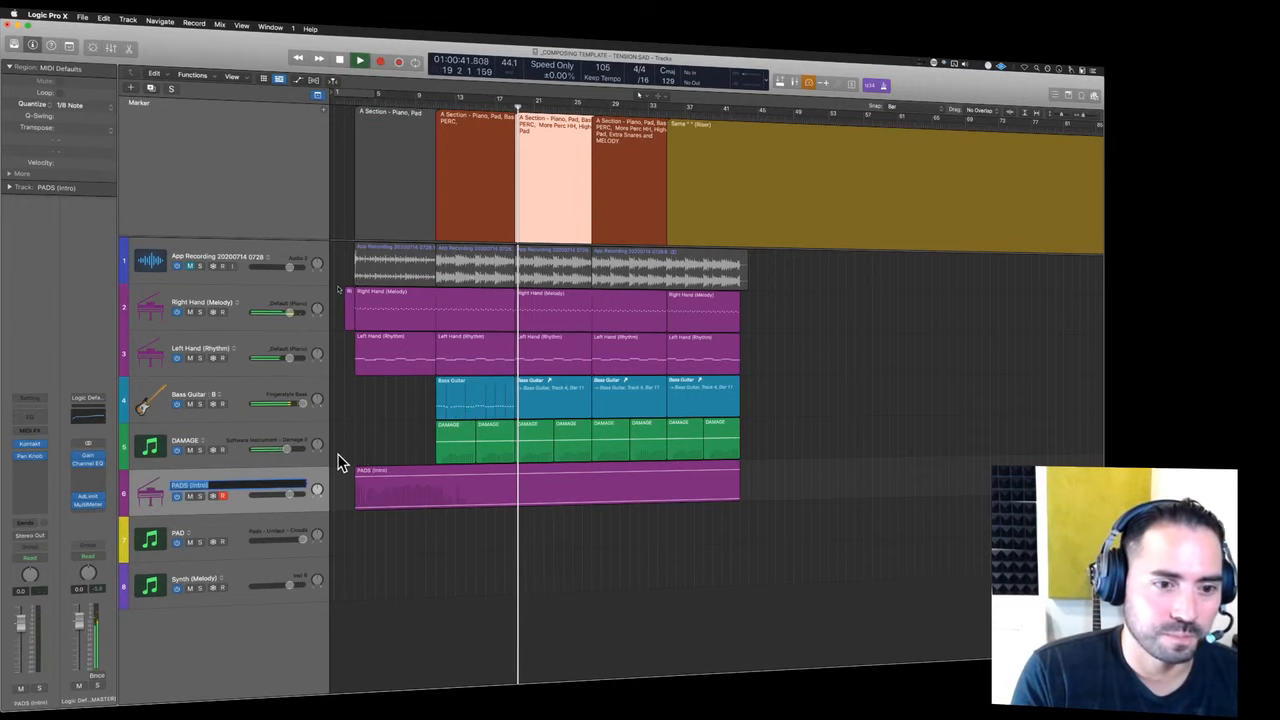
left_click(200, 266)
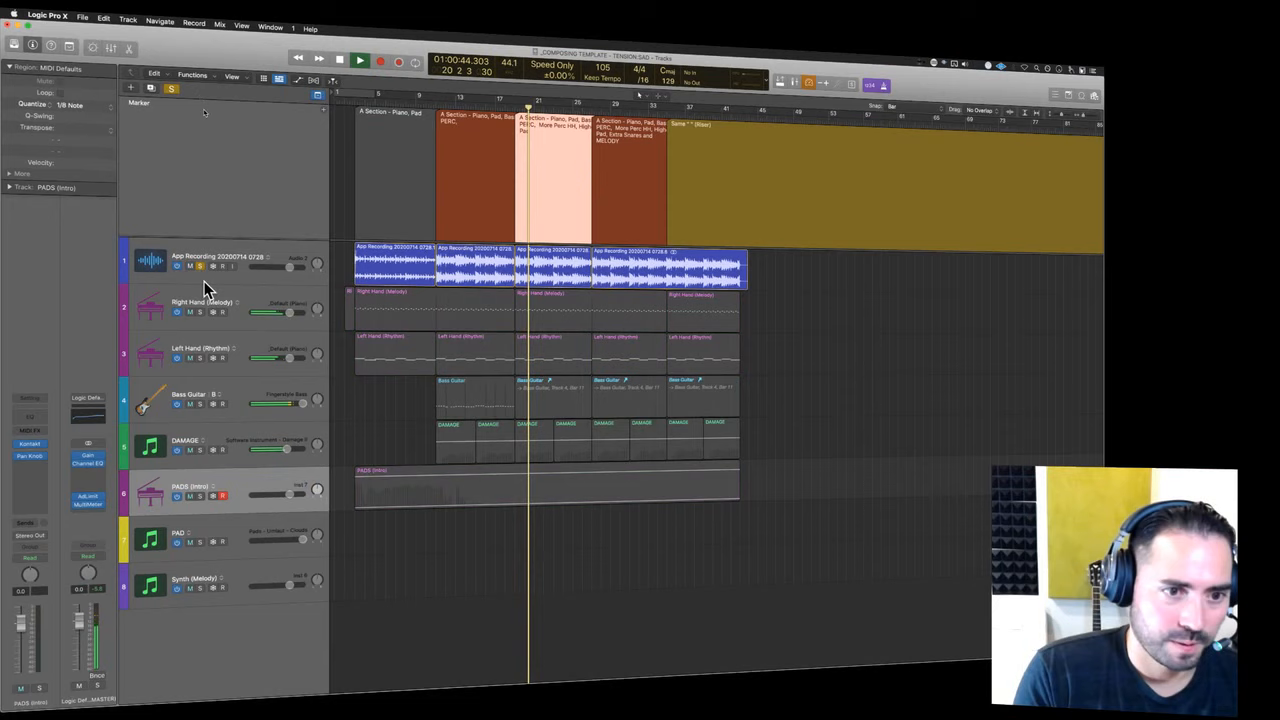
- Rename the PADS (Intro) track as "PADS (Intro) Left Side"
double_click(239, 485)
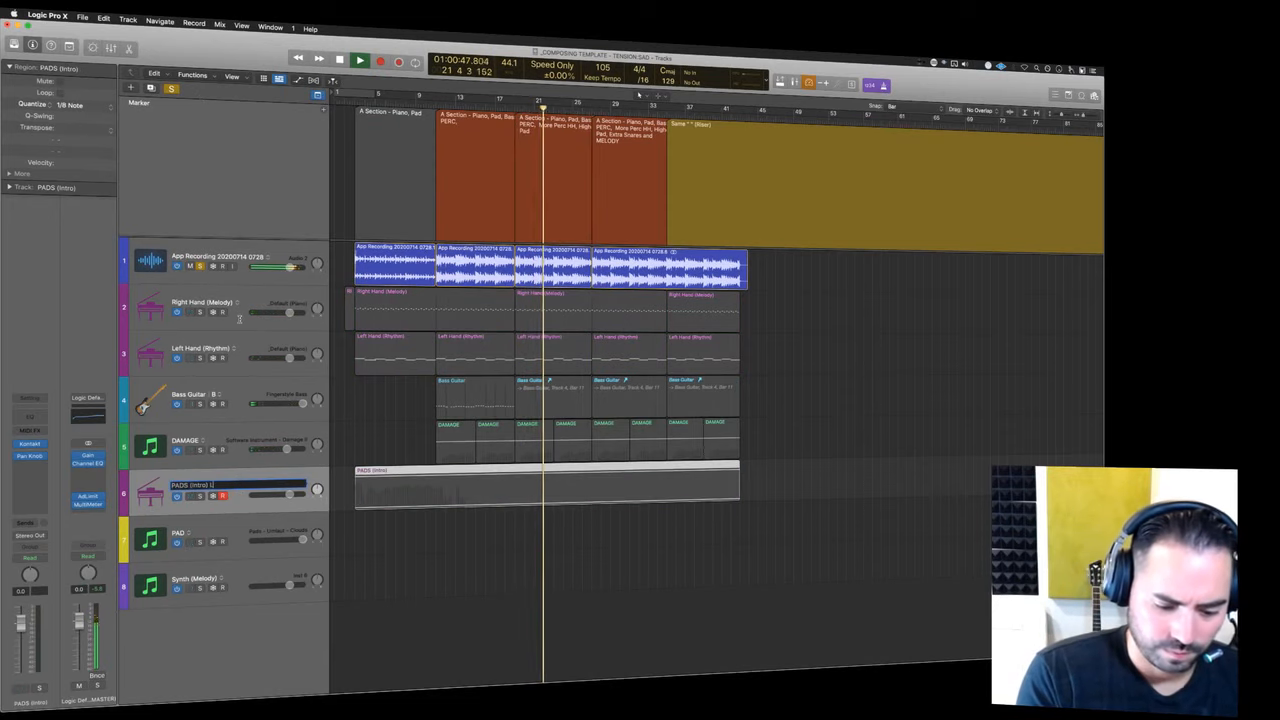
type("Left")
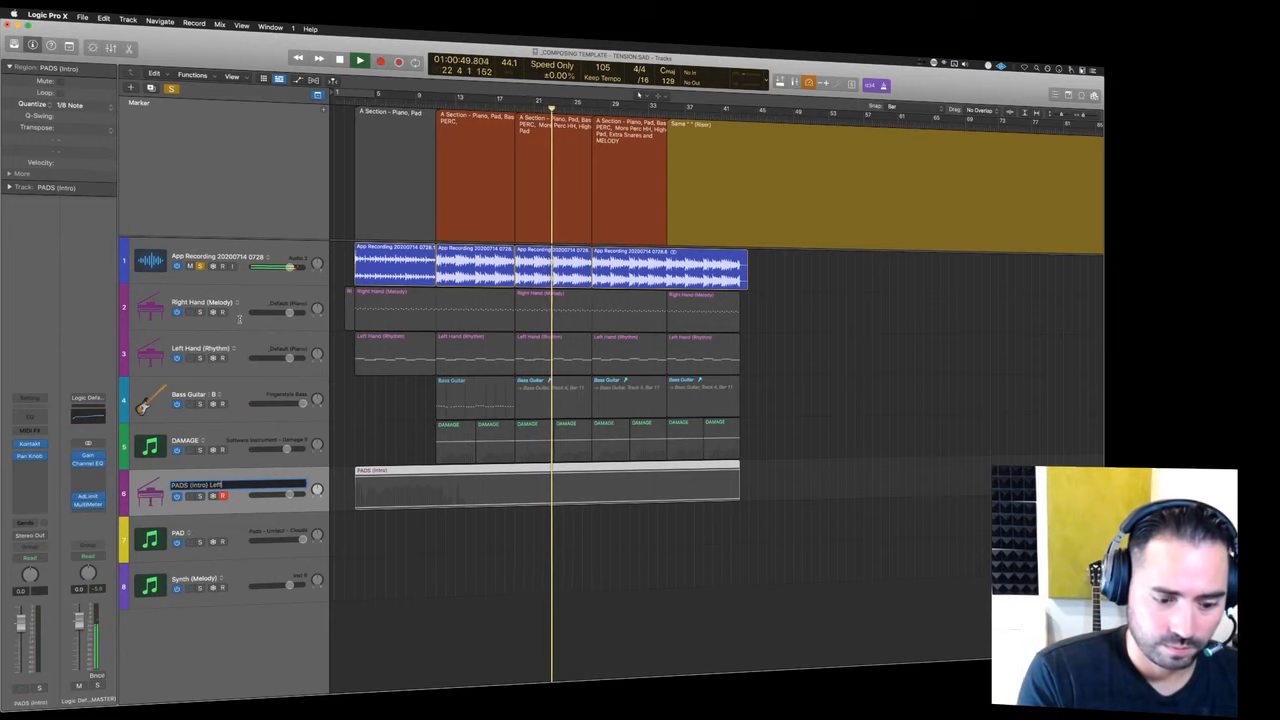
type(" Side")
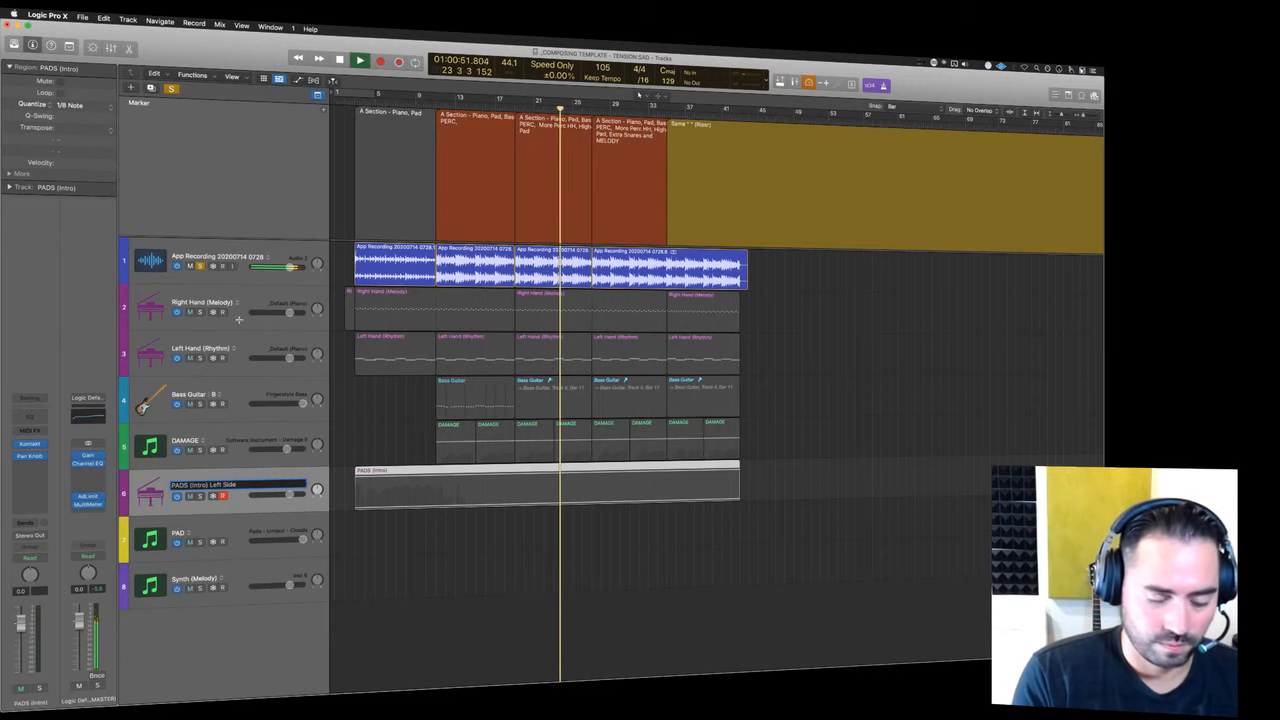
key("alt+shift+Left")
key("alt+shift+Left")
key("Return")
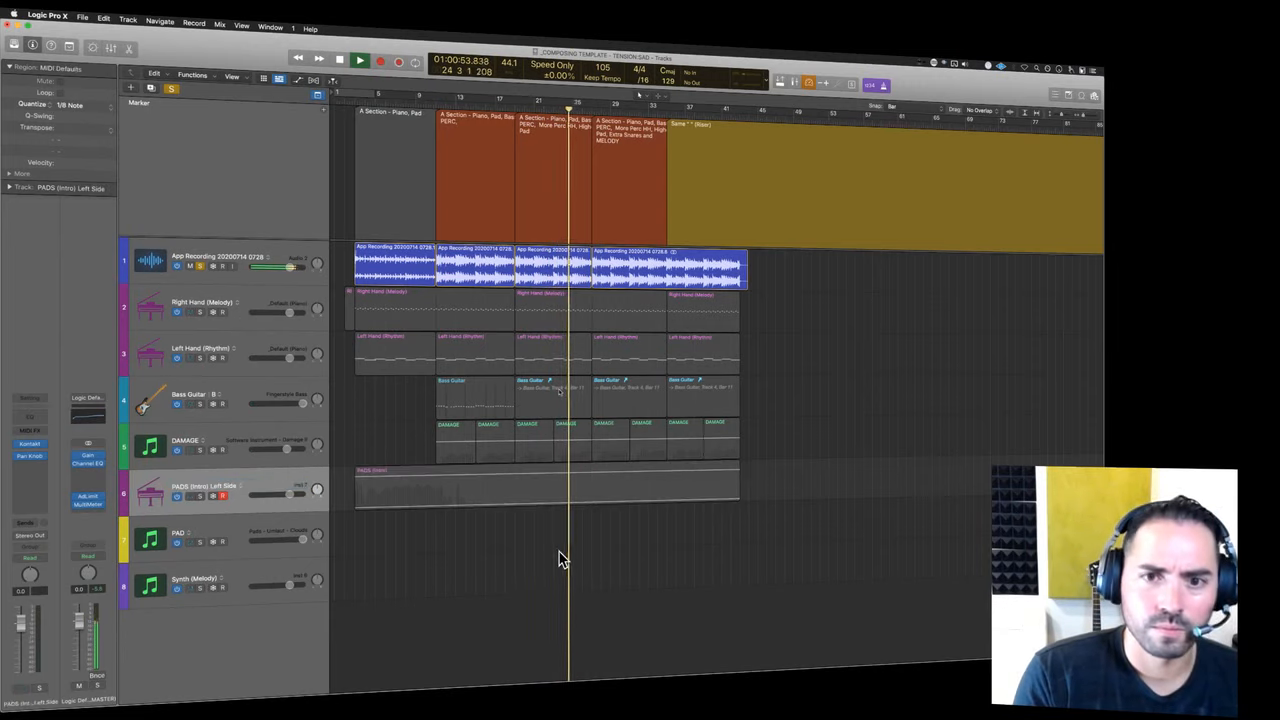
- Replay the reference recording from about bar 17, then unsolo its track
left_click(492, 106)
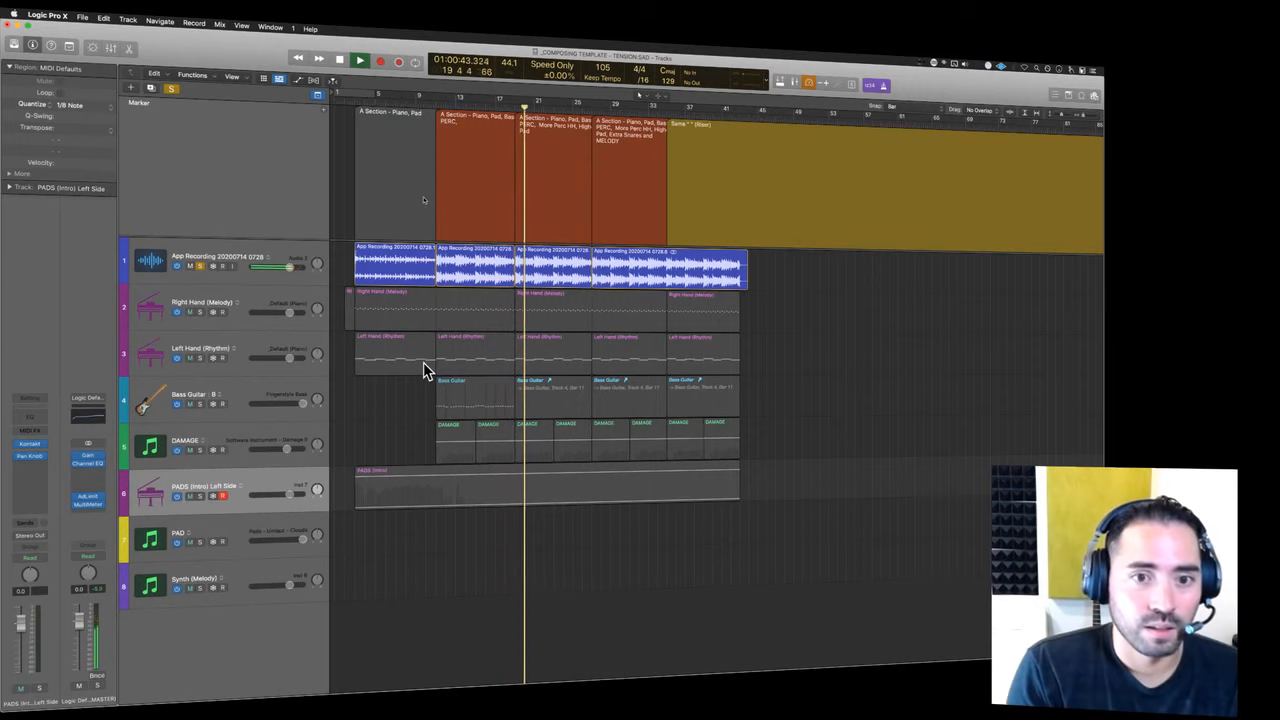
left_click(200, 265)
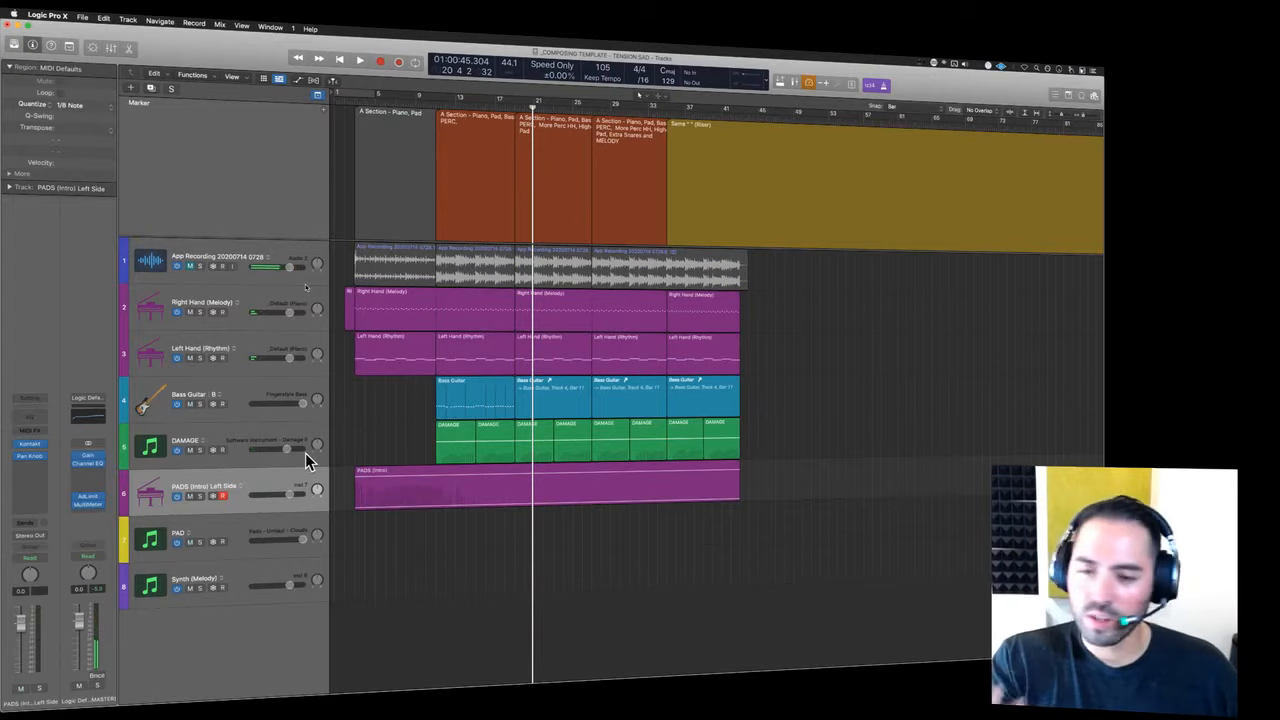
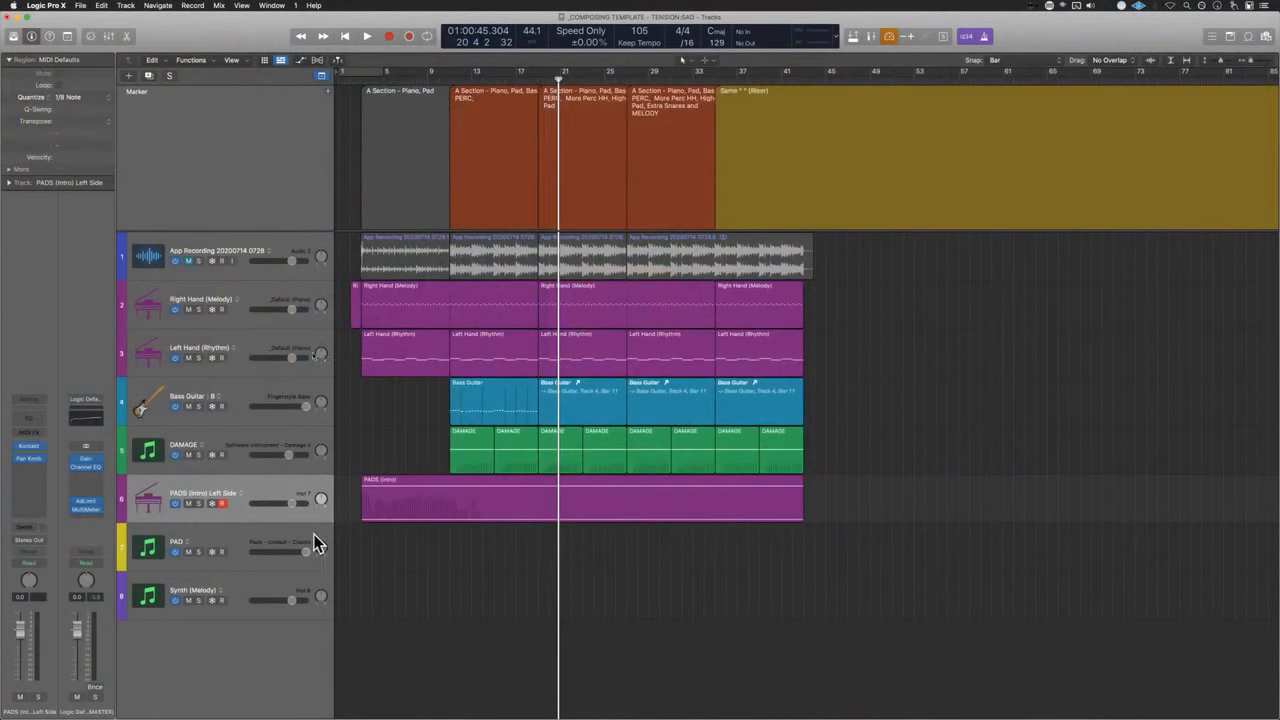
- Create a MIDI region on the PAD track at bar 19 and extend it to the end of the other MIDI regions
left_click(298, 533)
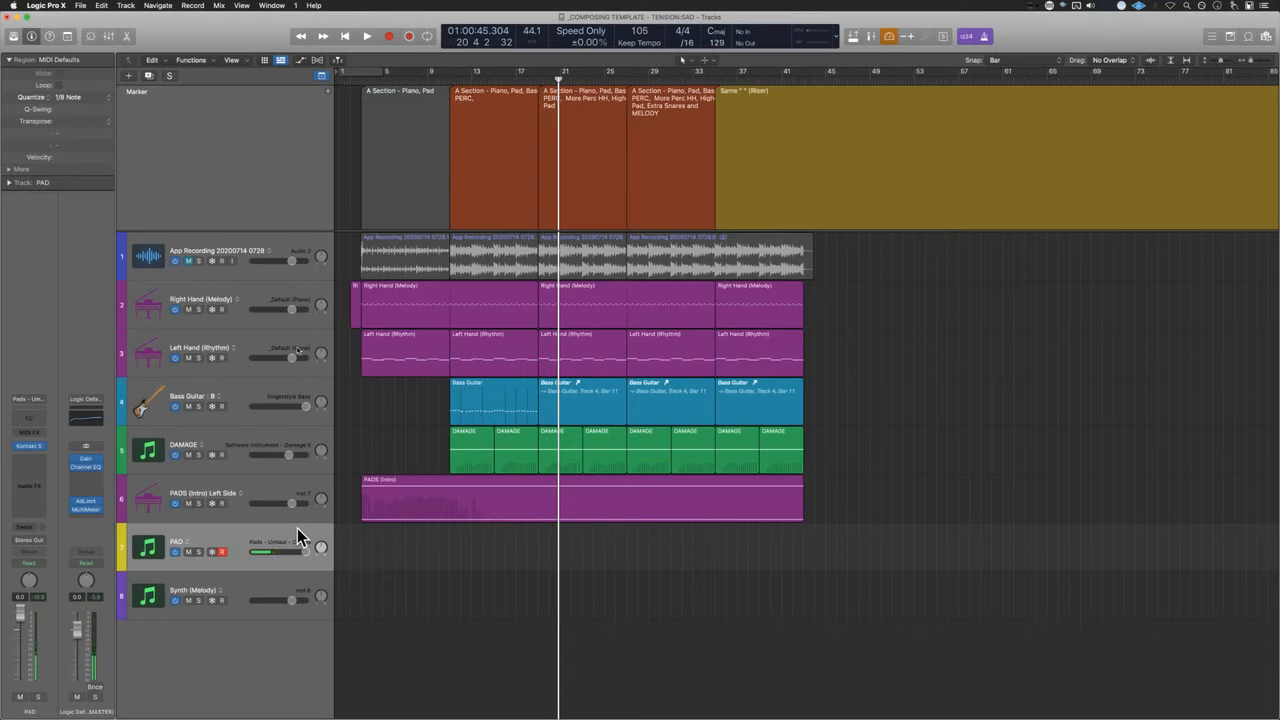
key("comma")
key("comma")
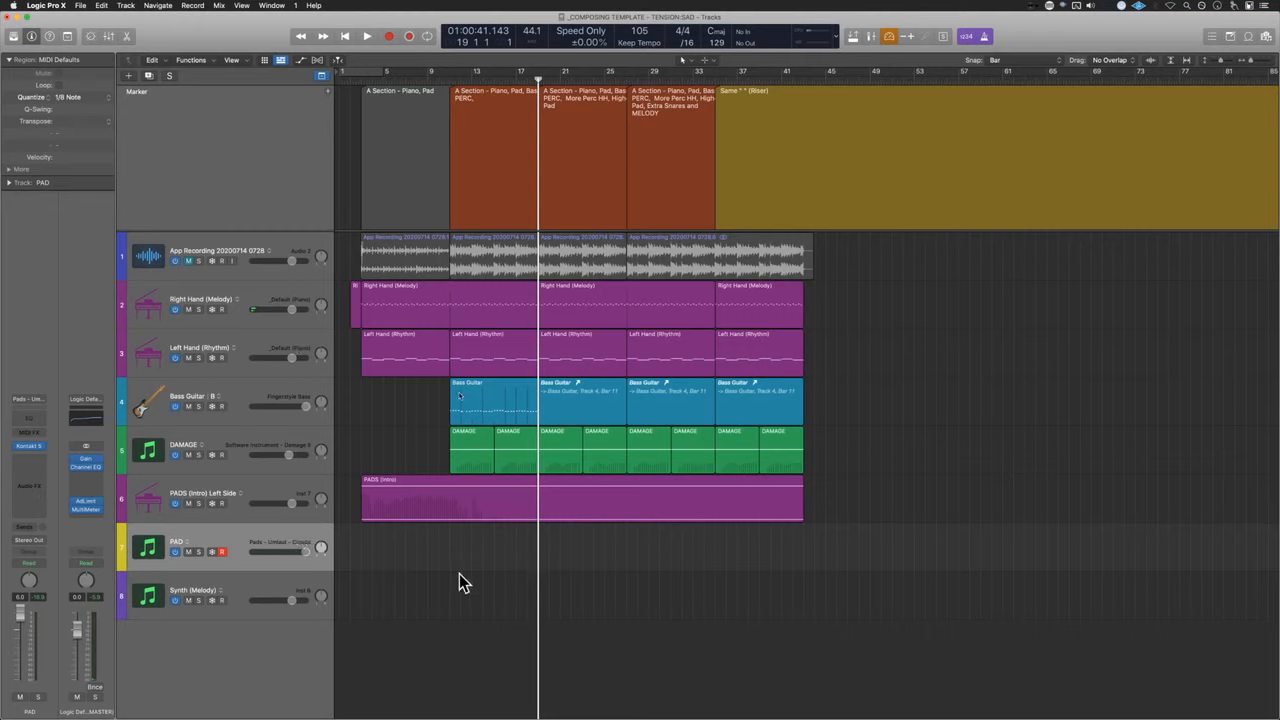
right_click(543, 546)
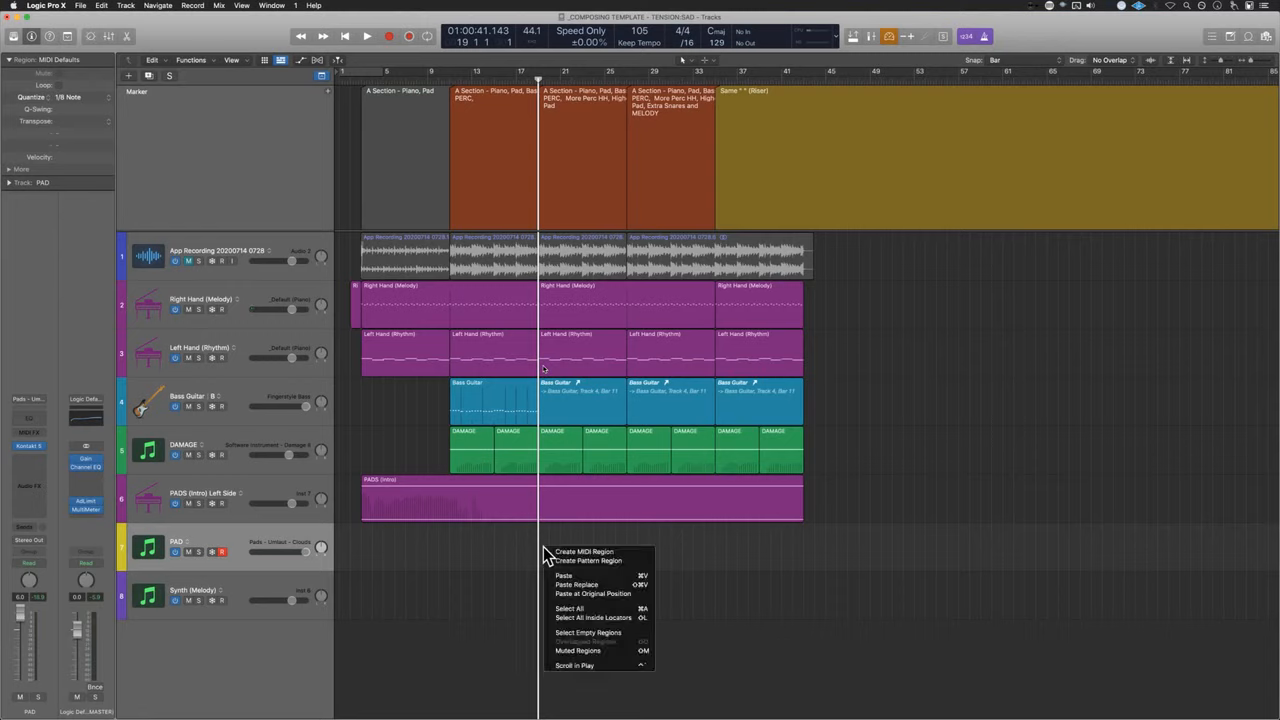
left_click(570, 553)
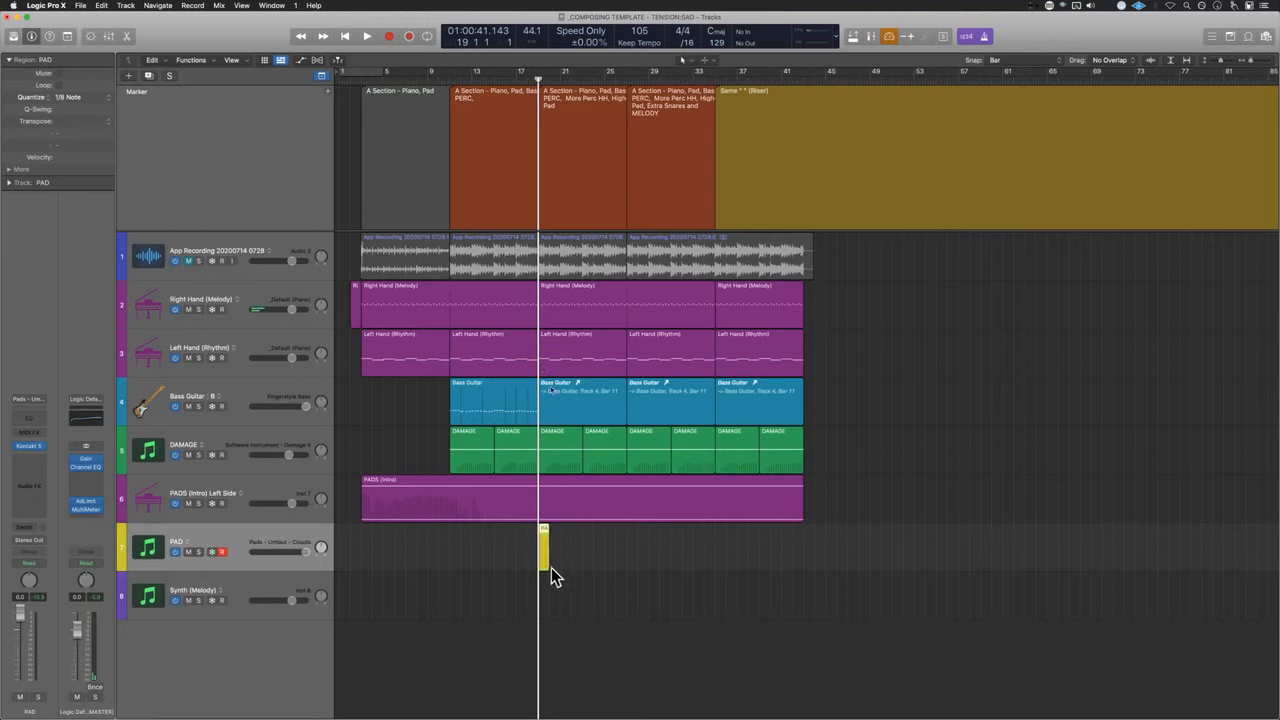
left_click_drag(545, 558, 780, 571)
- Open the new PAD region in the Piano Roll and choose the Brush Tool with time quantize at 1/1 Note
double_click(677, 569)
key("super+Right")
key("super+Right")
key("super+Right")
key("super+Right")
key("super+Right")
key("super+Right")
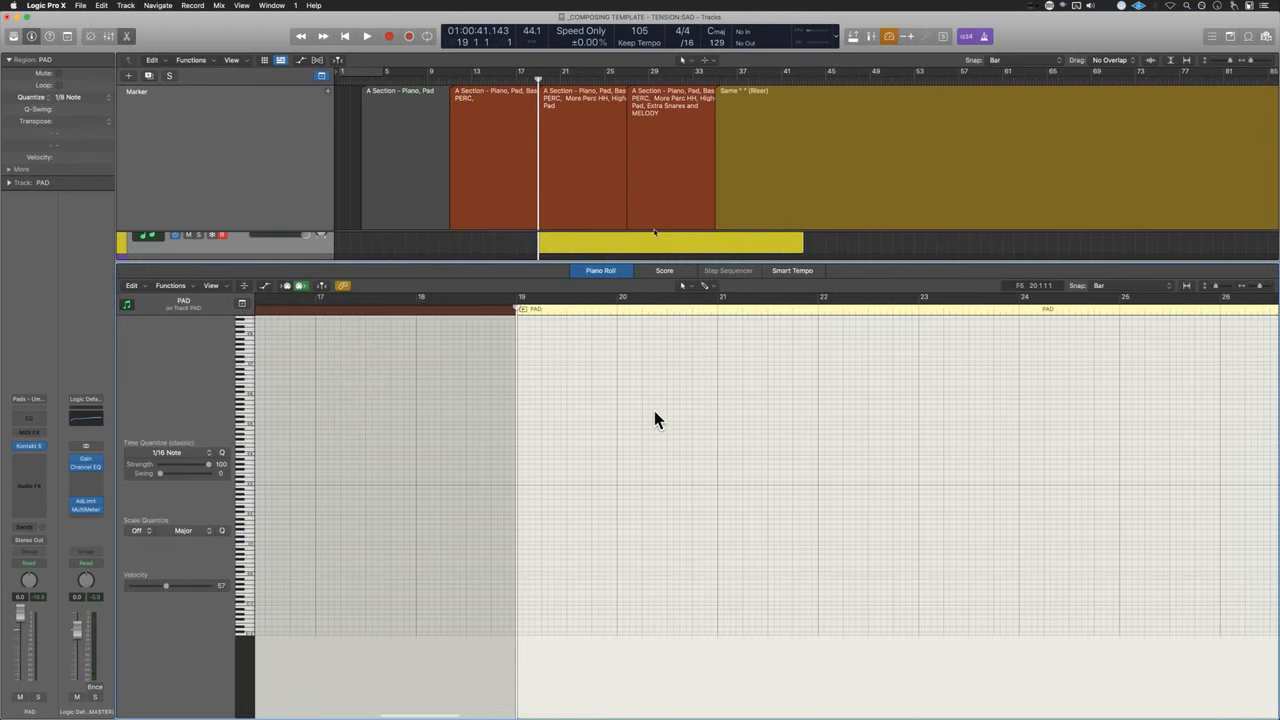
key("t")
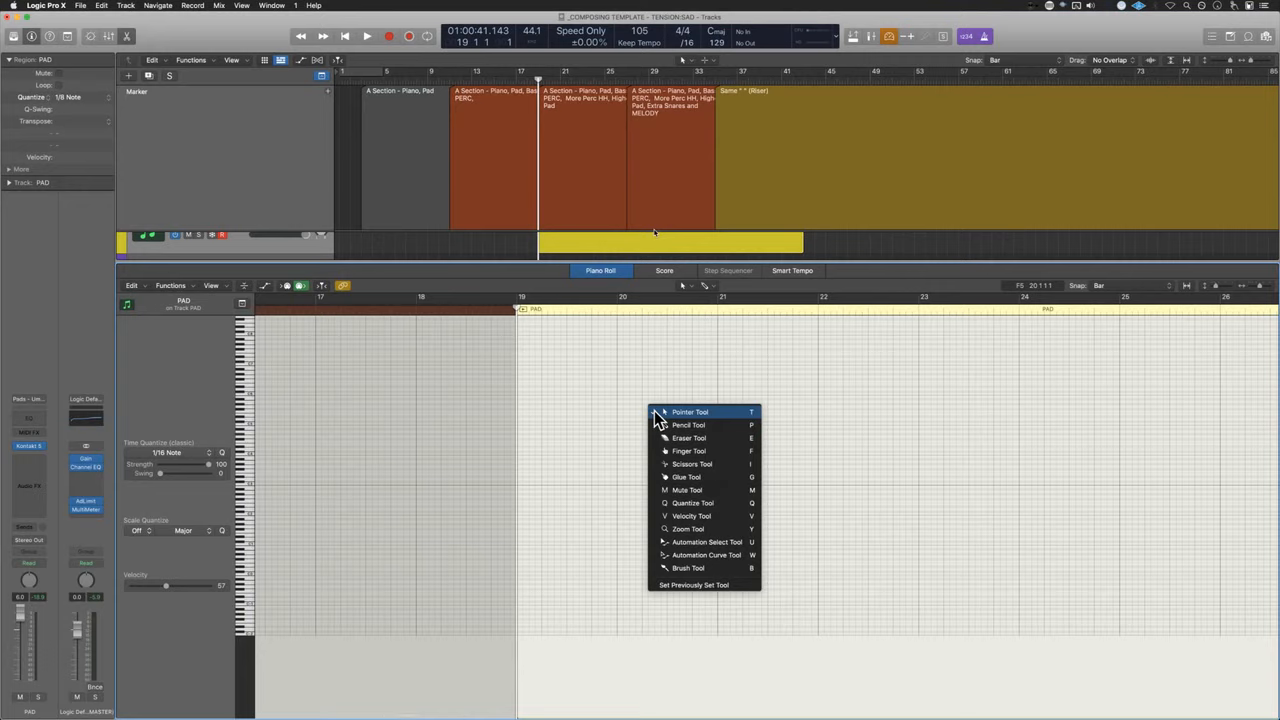
key("b")
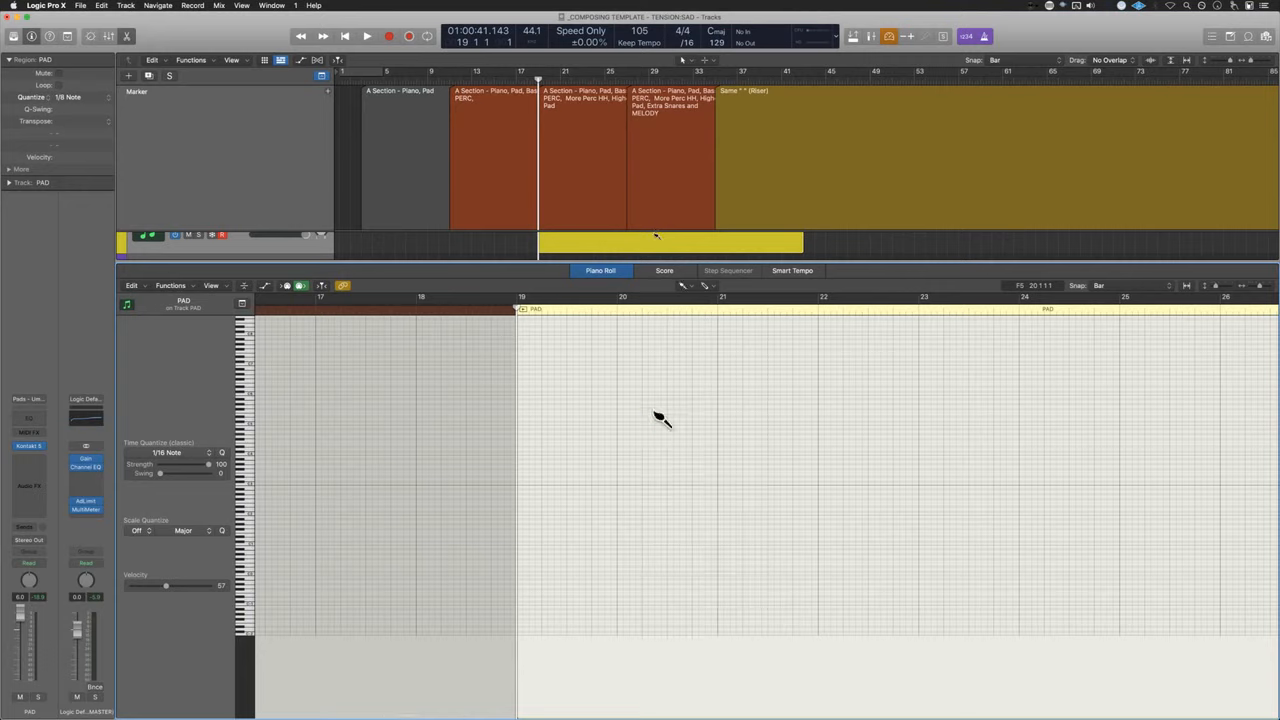
left_click(175, 452)
left_click(150, 479)
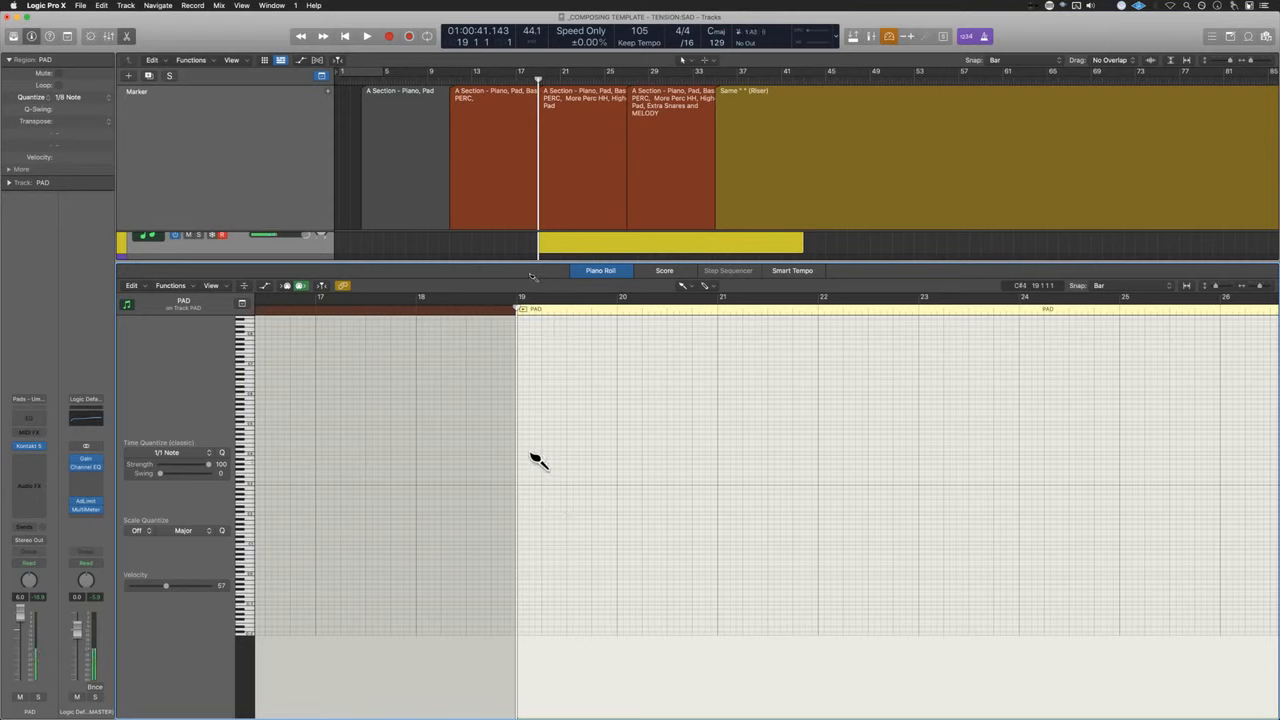
- Paint a one-bar note at bar 19 of the PAD region and transpose it down five semitones
left_click(527, 451)
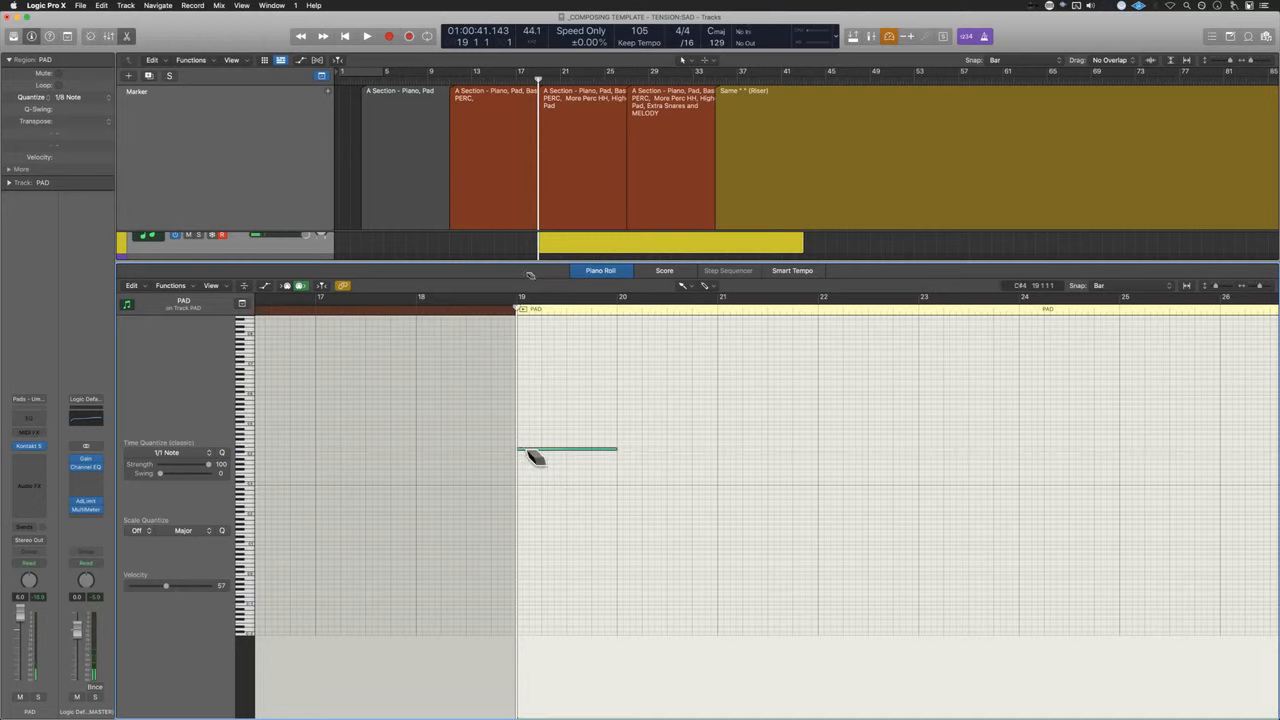
left_click(530, 451)
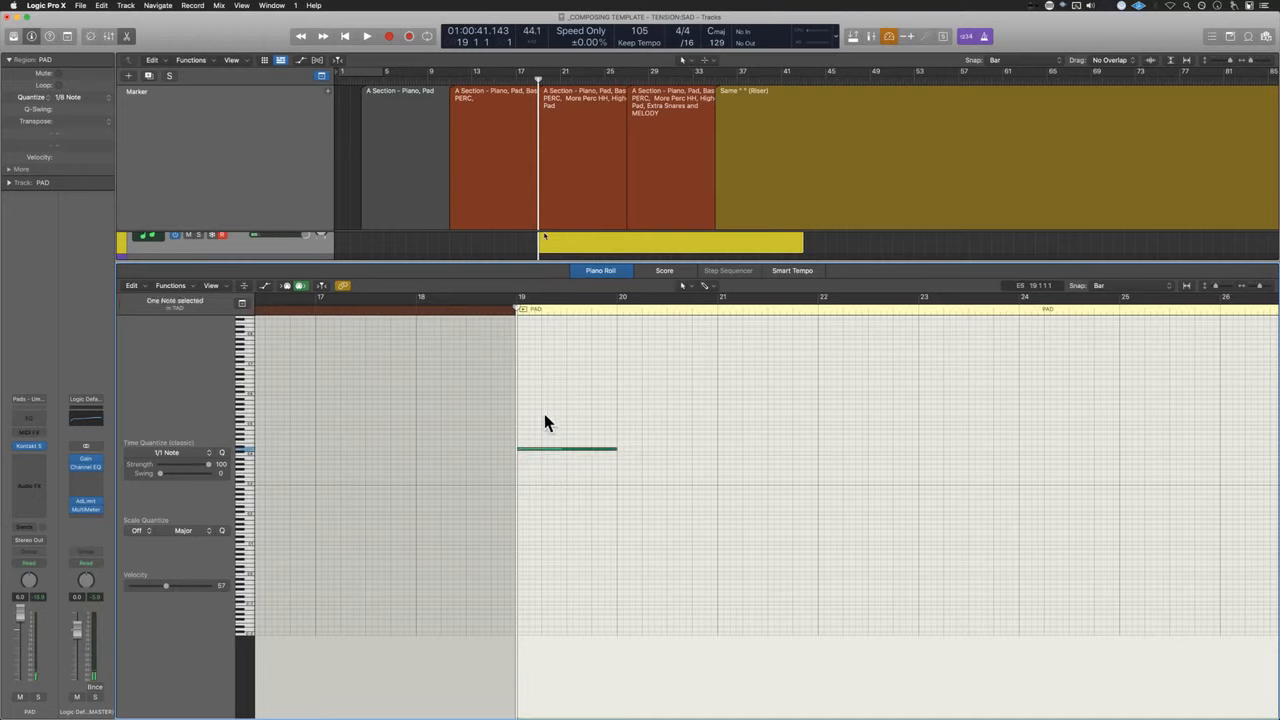
key("alt+Down")
key("alt+Down")
key("alt+Down")
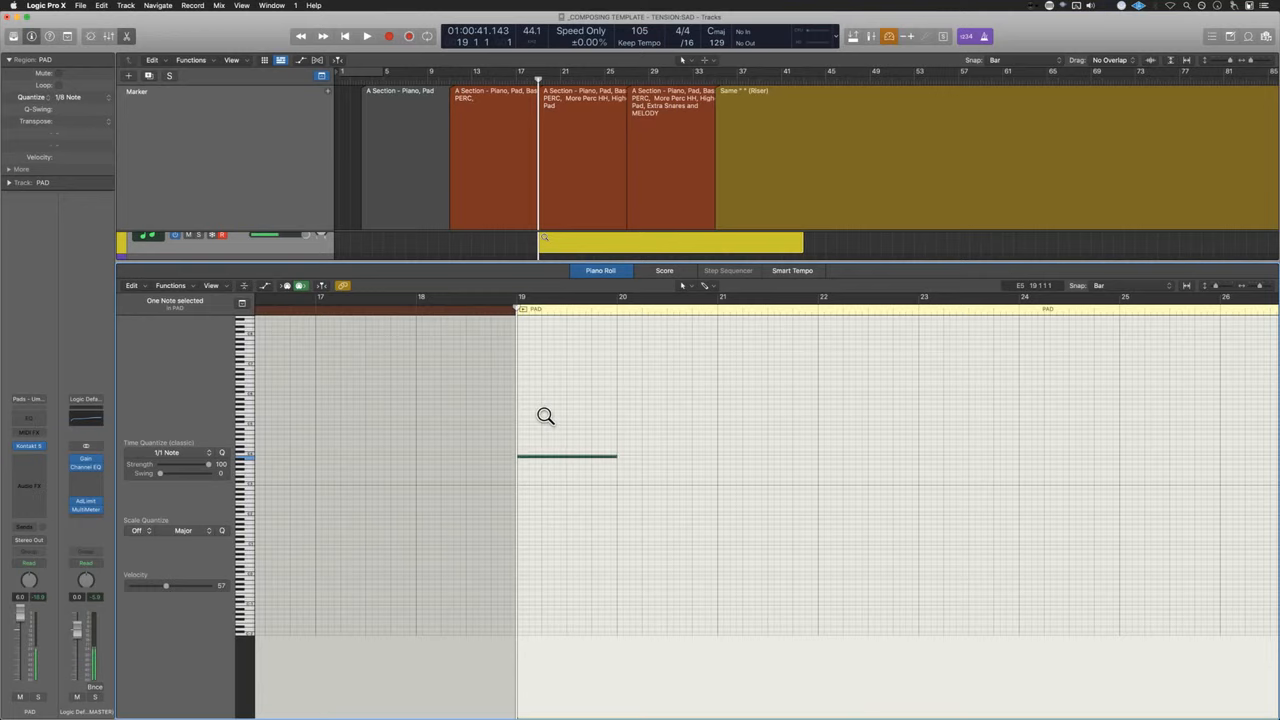
key("alt+Down")
key("alt+Down")
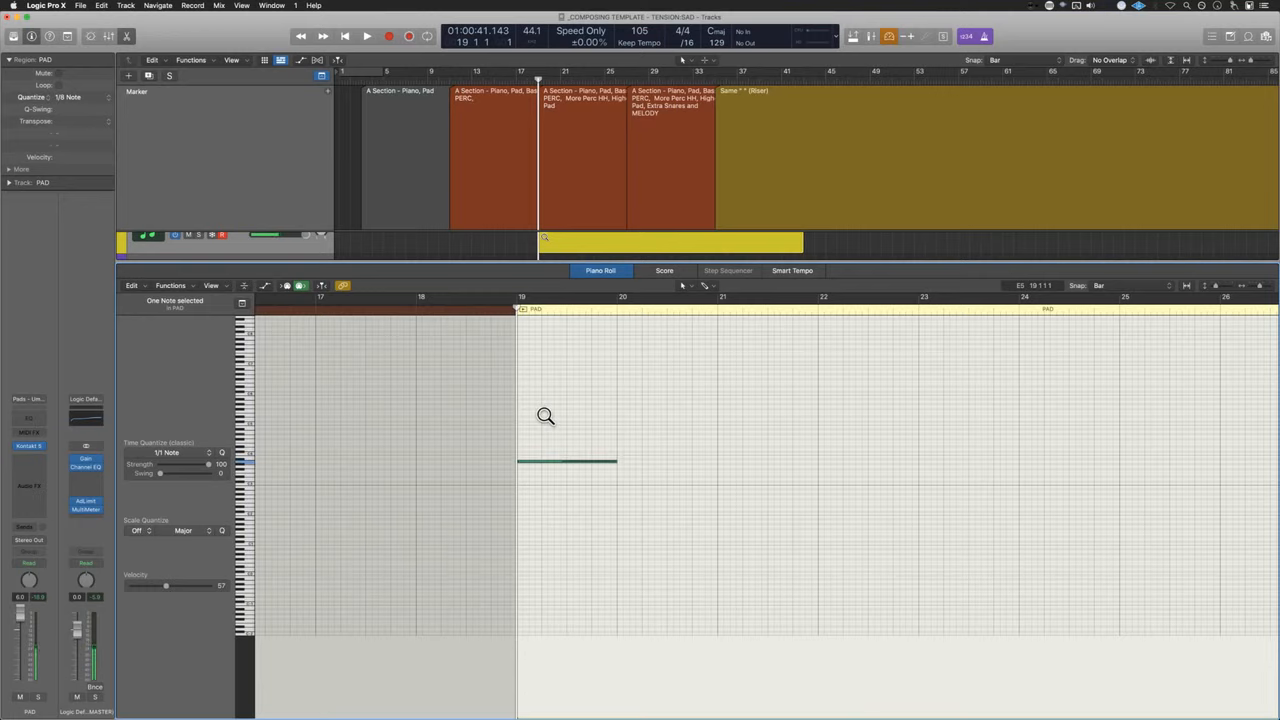
- Extend the painted PAD note from bar 19 to the end of the region, then close the Piano Roll
key("super+Left")
key("super+Left")
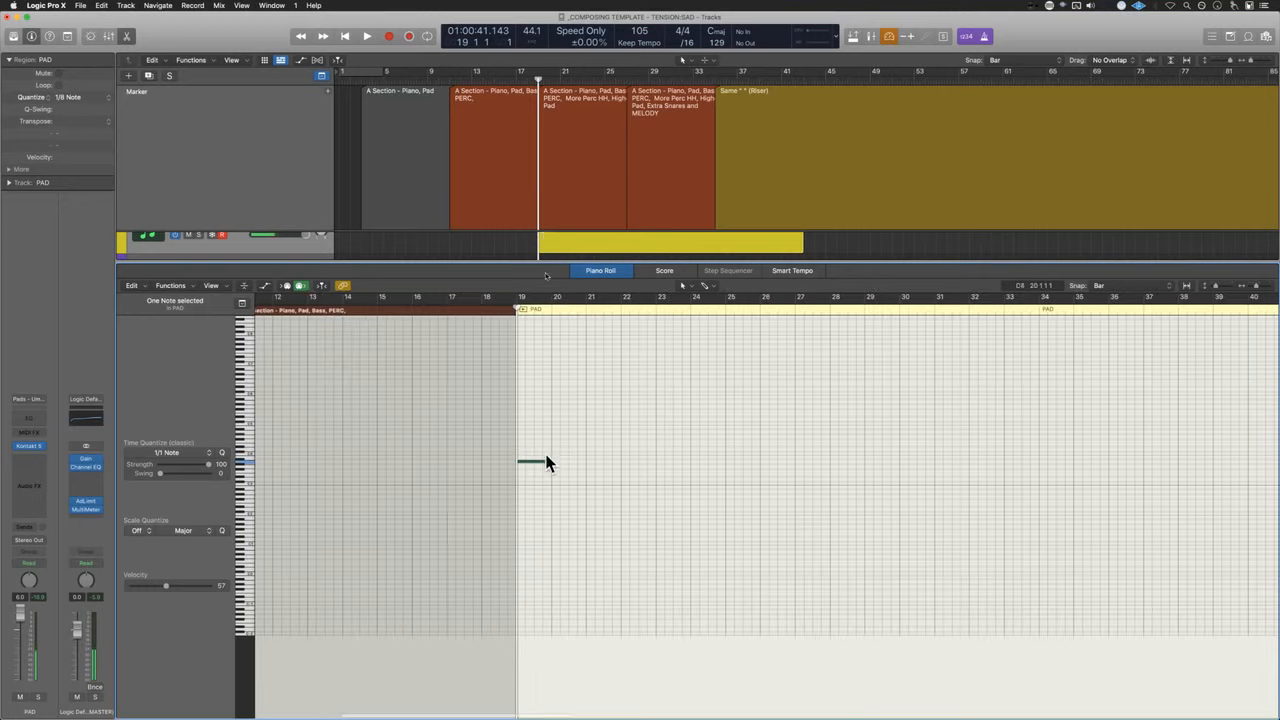
left_click_drag(547, 460, 1063, 453)
key("super+Left")
key("super+Left")
key("super+Left")
key("super+Left")
key("super+Left")
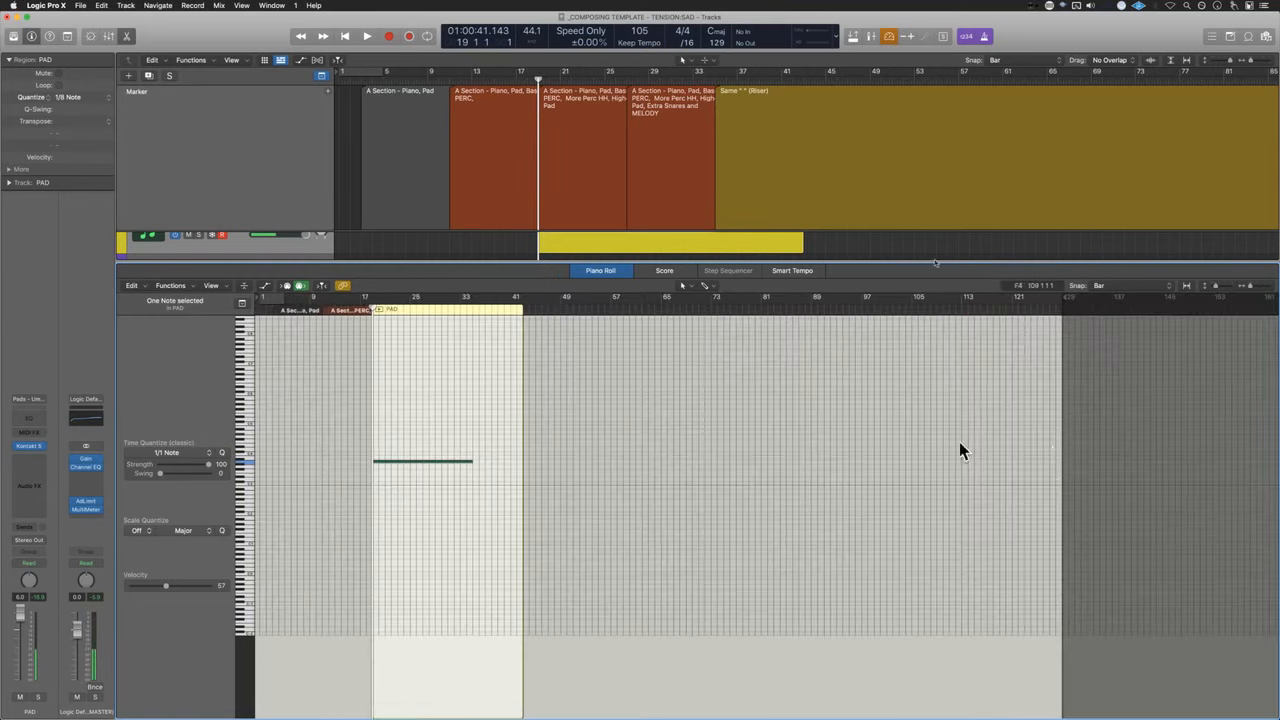
key("super+Right")
key("super+Right")
left_click_drag(578, 460, 672, 460)
key("p")
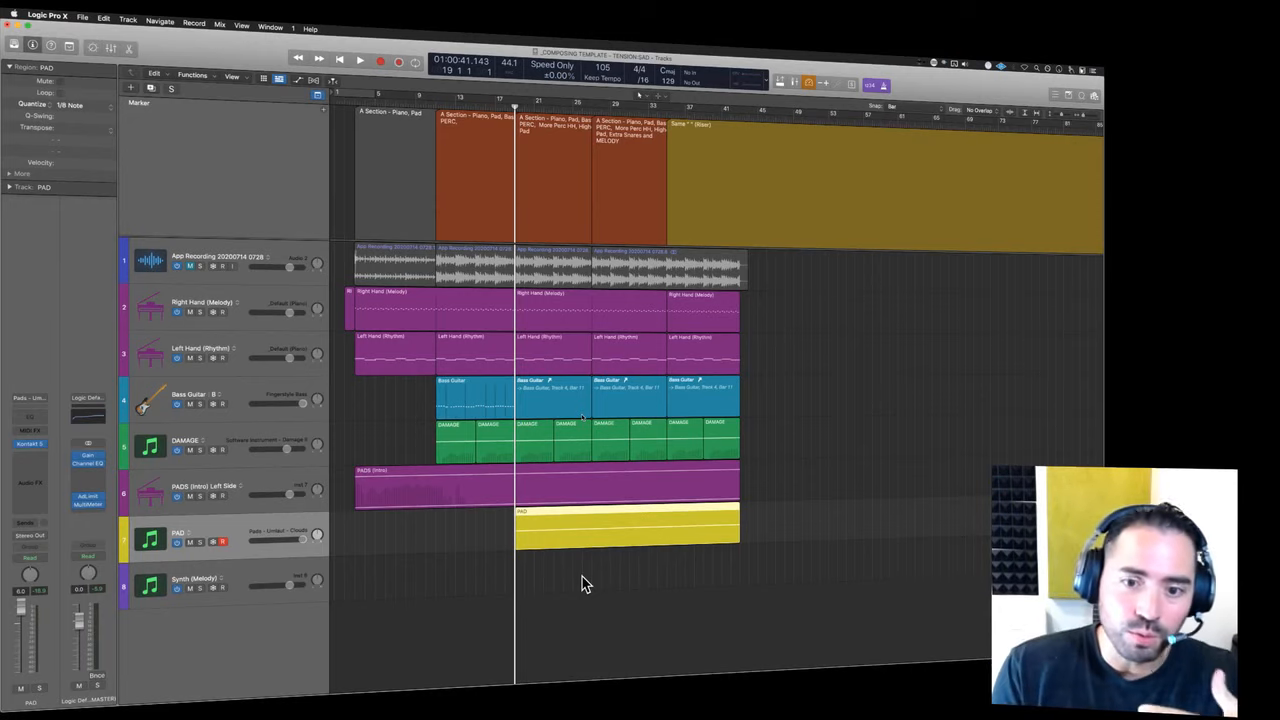
- Draw a curved volume automation fade-in at the start of the PADS (Intro) Left Side track, rising to -0.7 dB
left_click(348, 508)
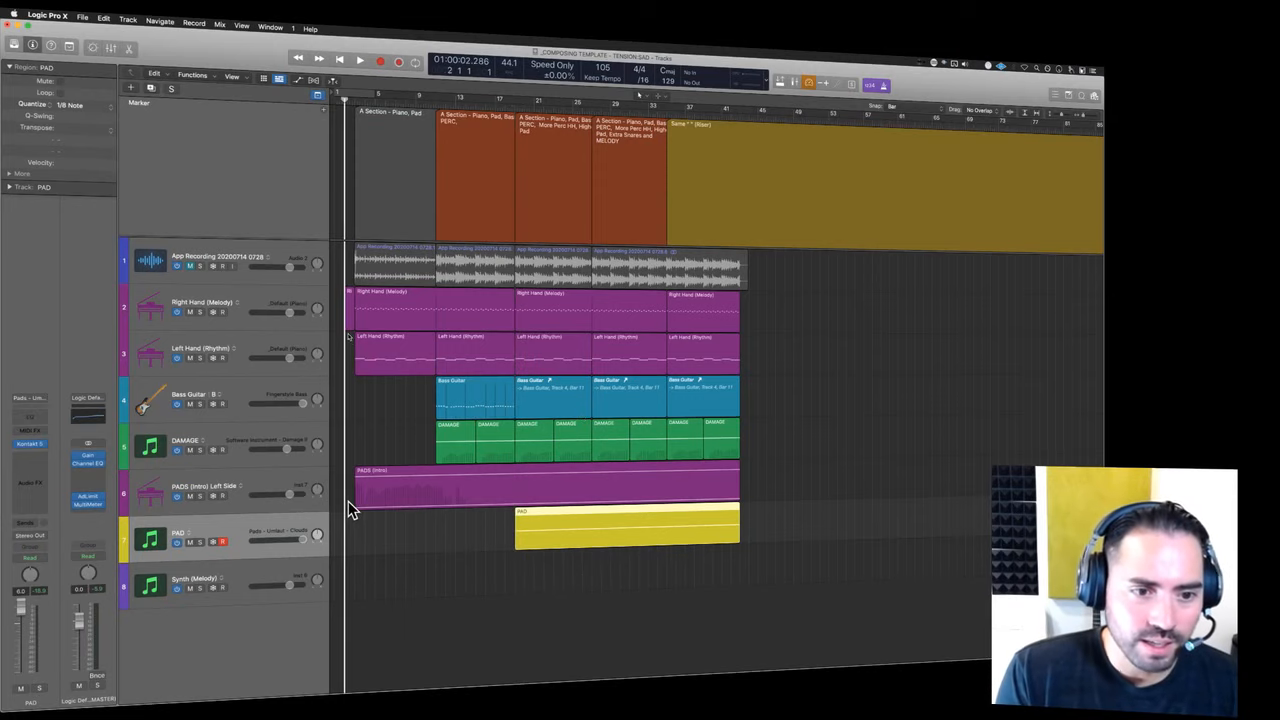
left_click(275, 480)
key("a")
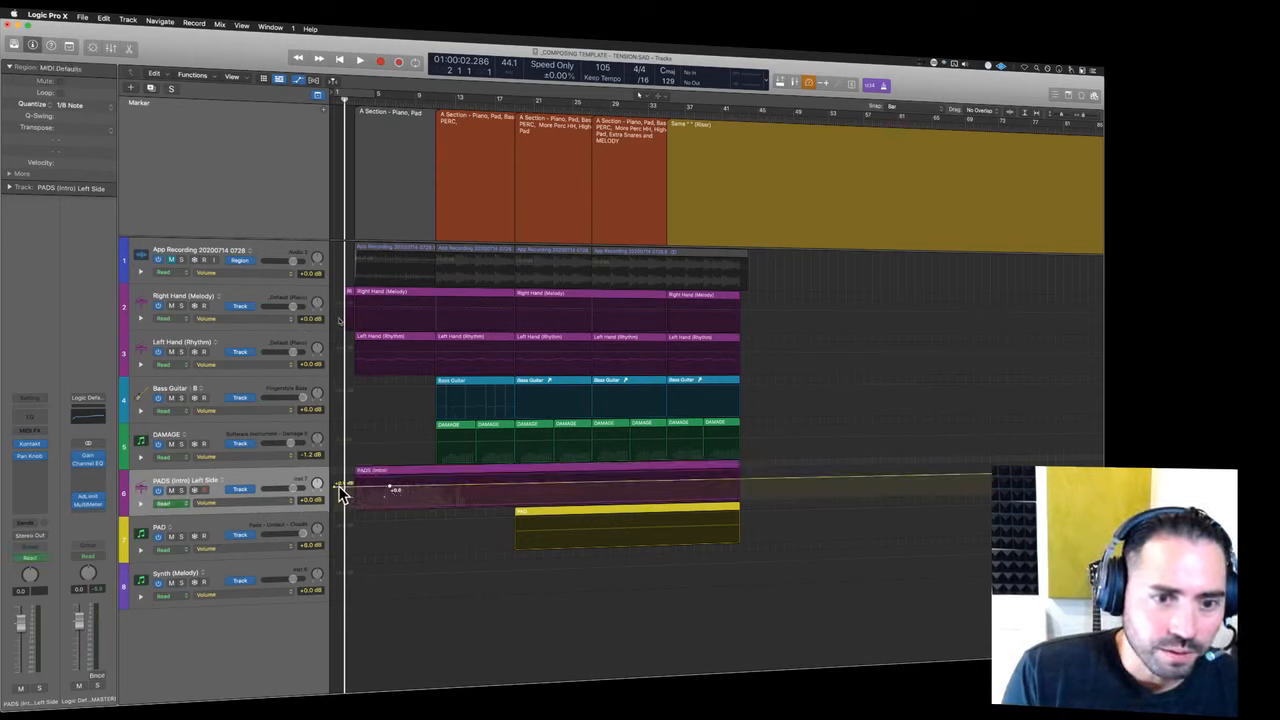
left_click_drag(336, 487, 420, 484)
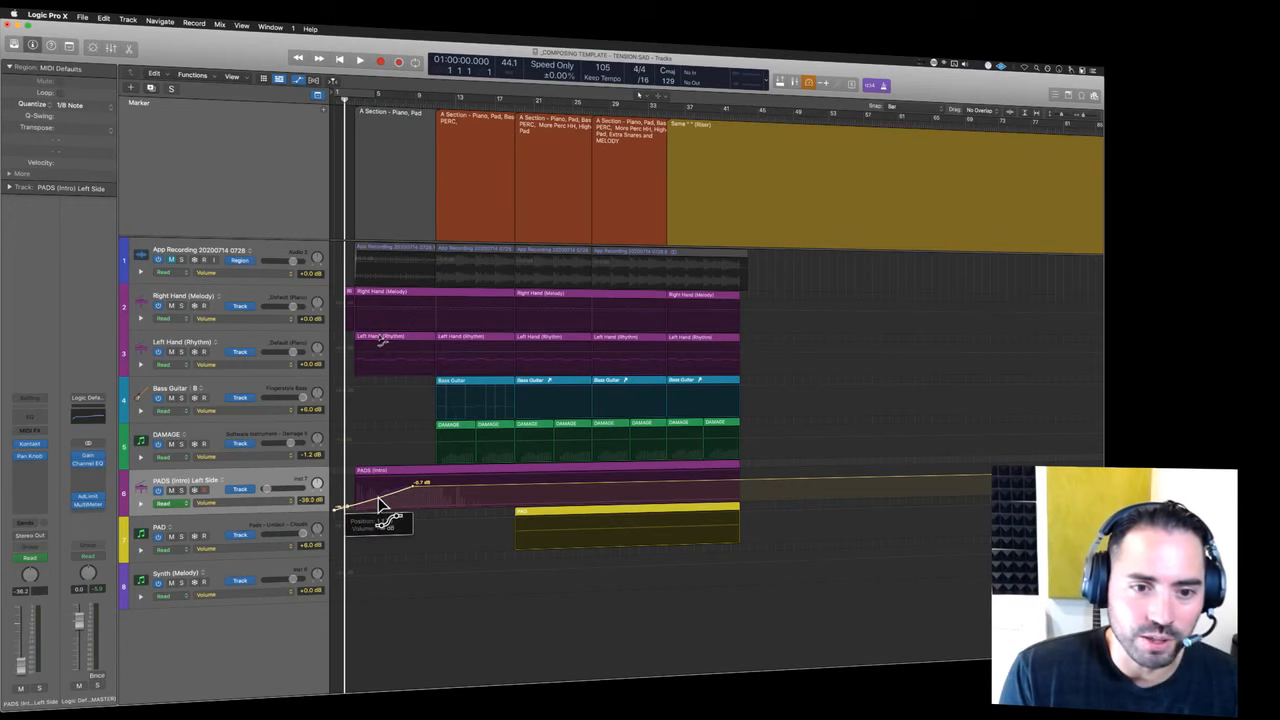
key("a")
- Play the soloed App Recording reference track from bar 18 into bar 19, then stop and unsolo it
left_click(506, 547)
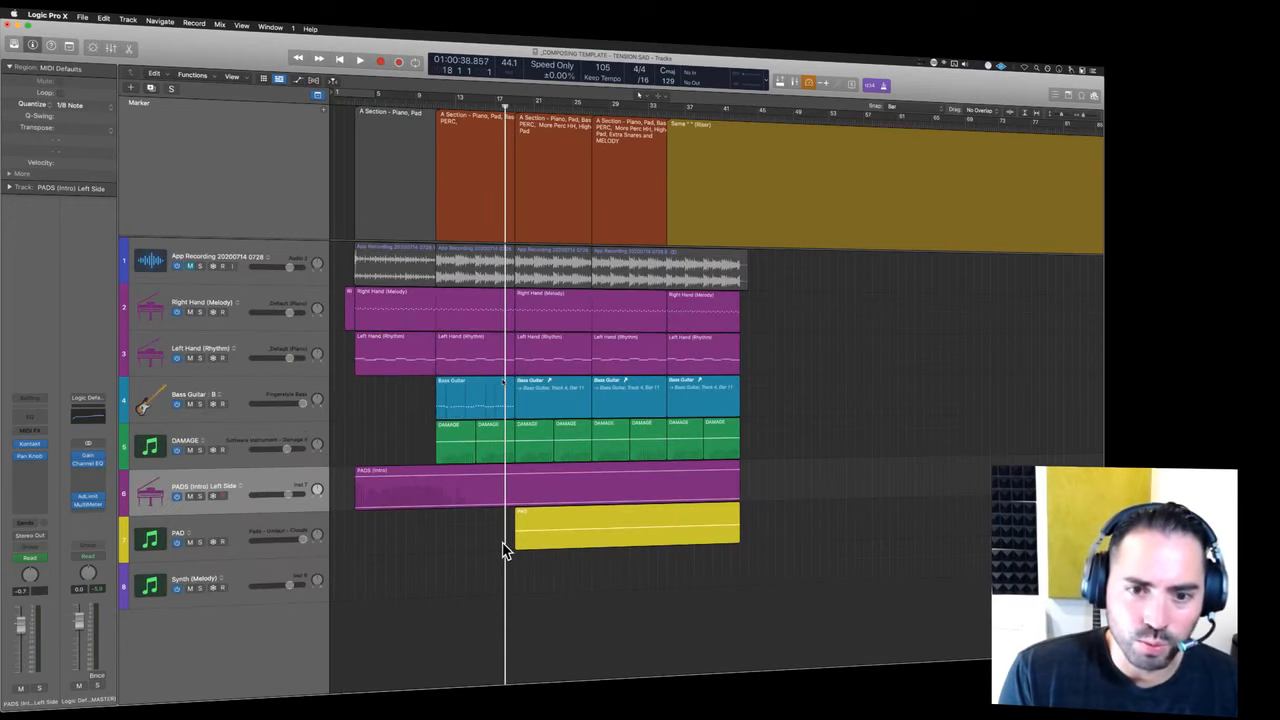
left_click(200, 266)
key("space")
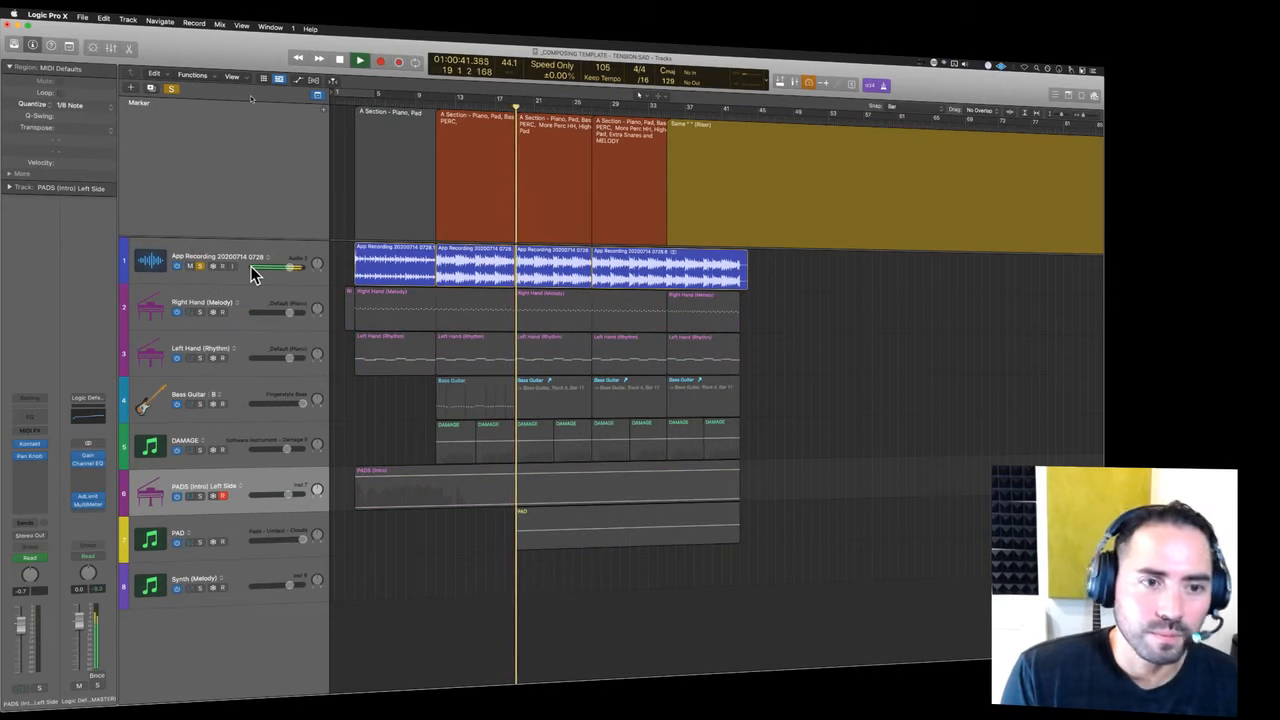
key("space")
left_click(200, 266)
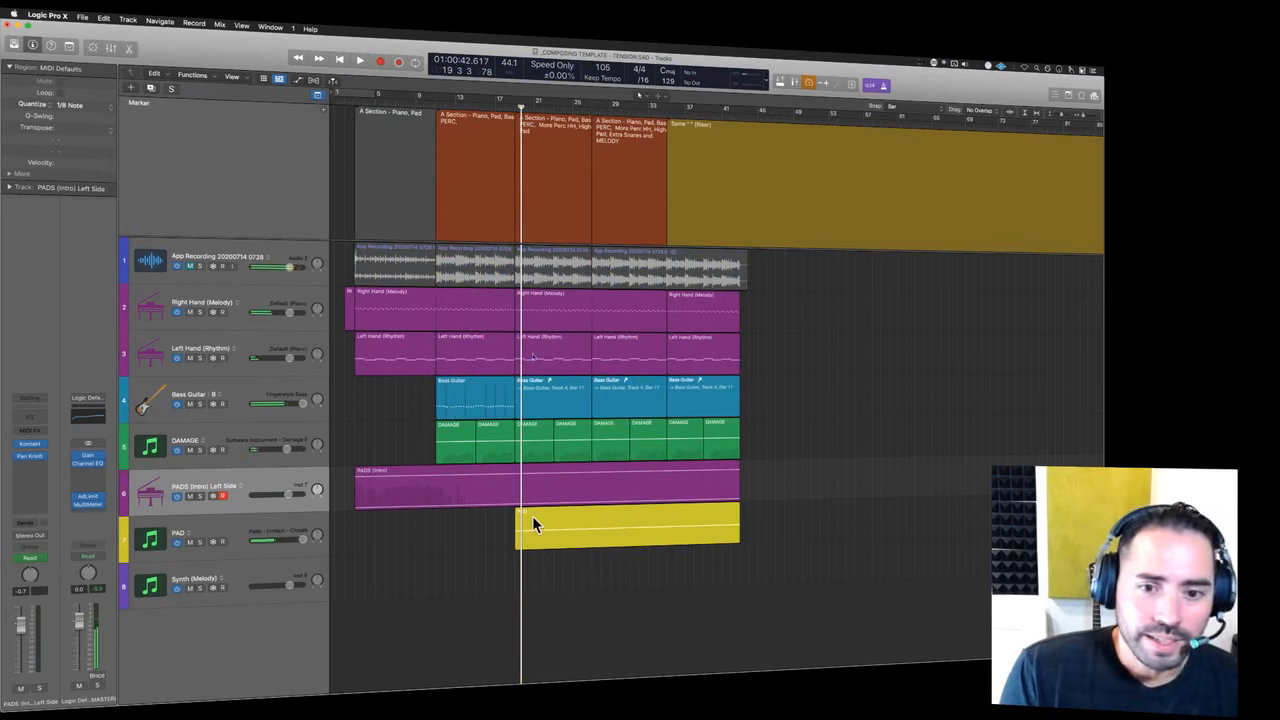
- Create volume automation on the PAD track ramping from silence just before bar 19 up to +6.0 dB just after bar 20
key("a")
left_click_drag(476, 489, 676, 616, "ctrl+alt")
key("super+Right")
key("super+Right")
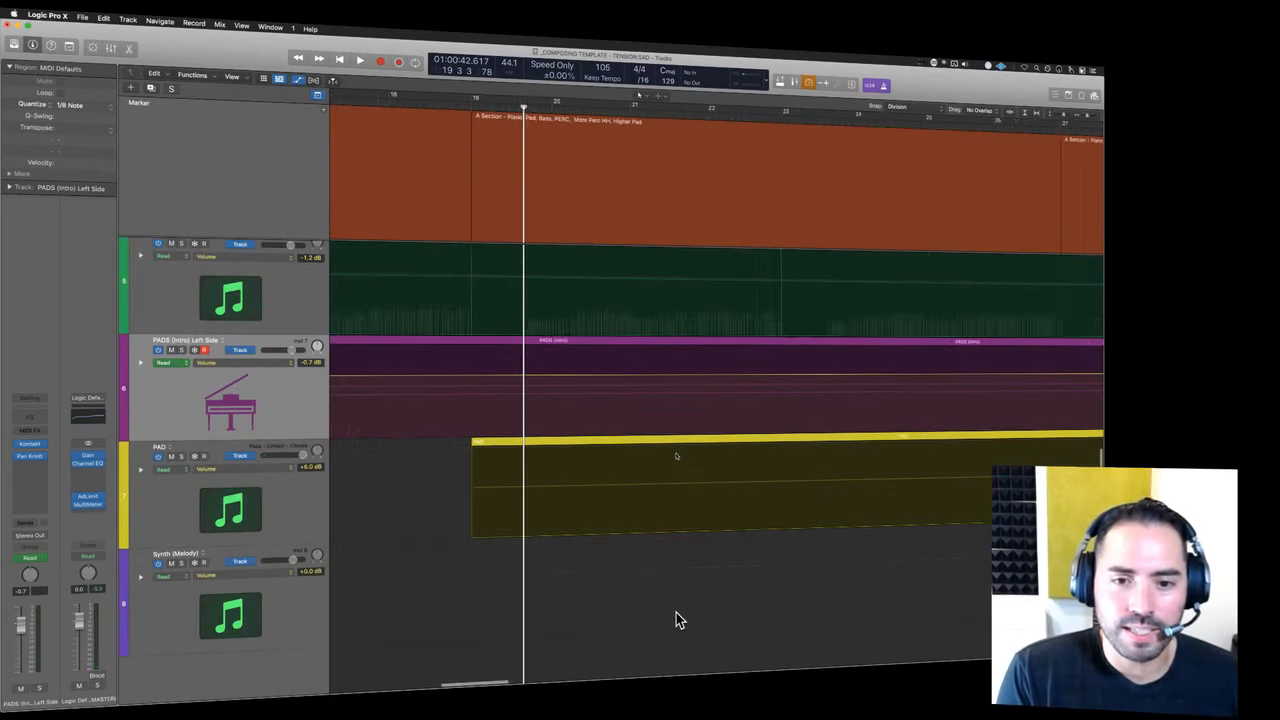
scroll(580, 525, "left", 3)
left_click(612, 488)
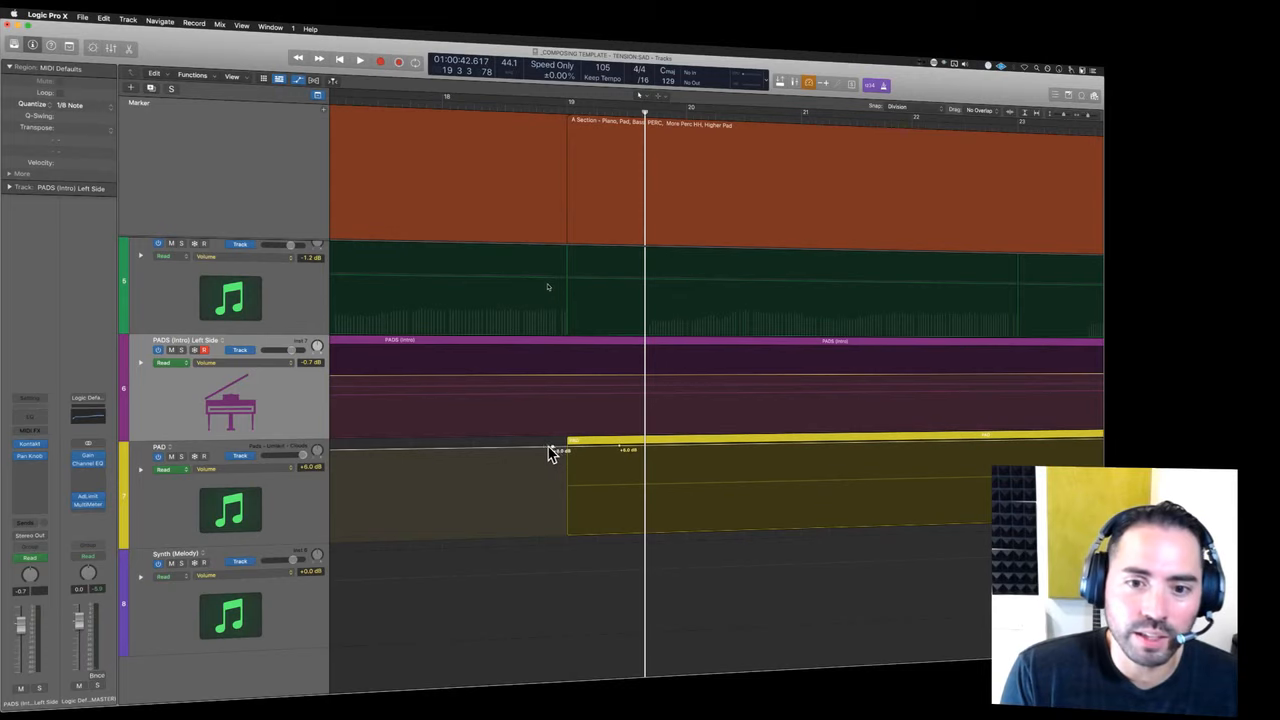
left_click_drag(545, 448, 546, 566)
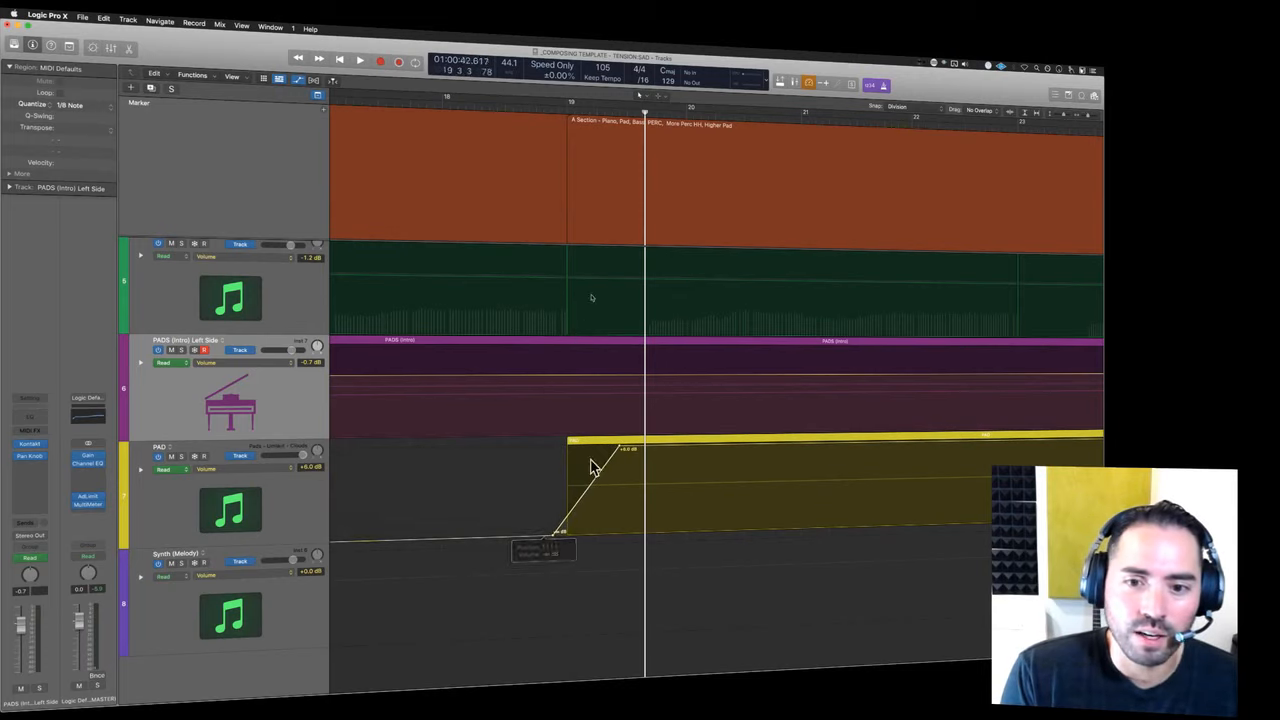
left_click_drag(619, 450, 712, 447)
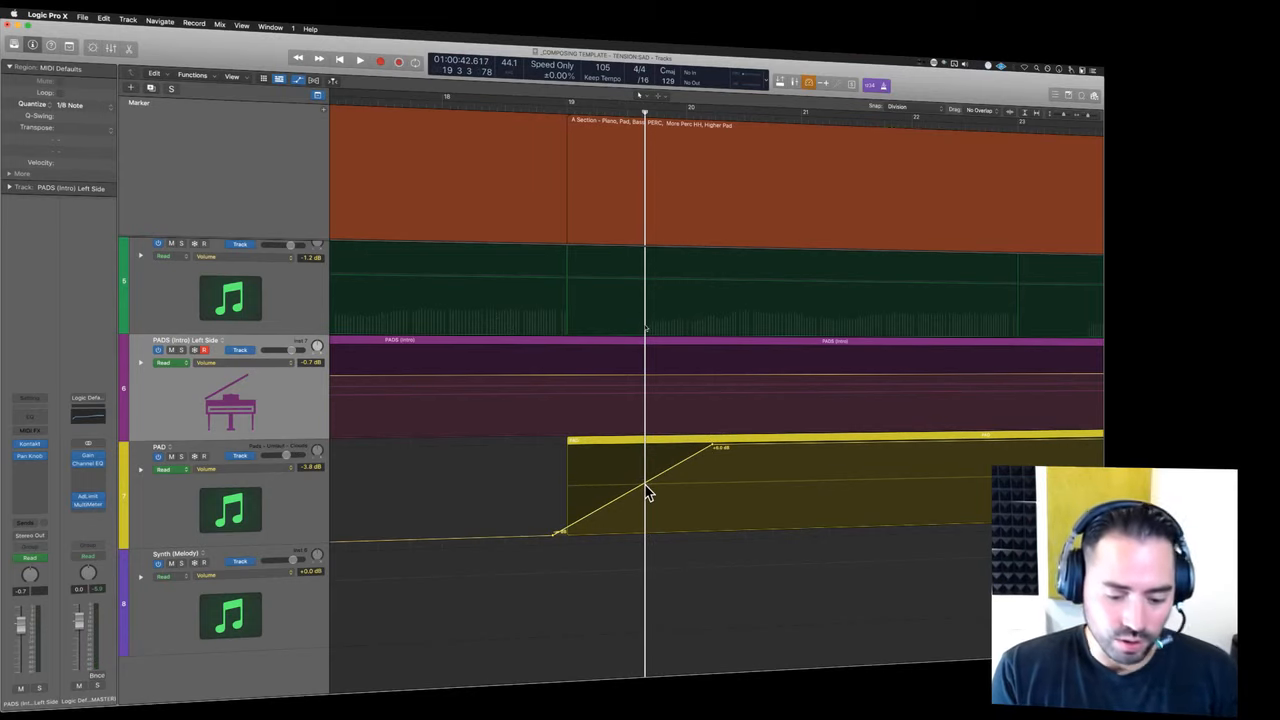
- Bend the PAD track's volume ramp upward with the Automation Curve Tool, then return to the Pointer Tool and hide automation
key("t")
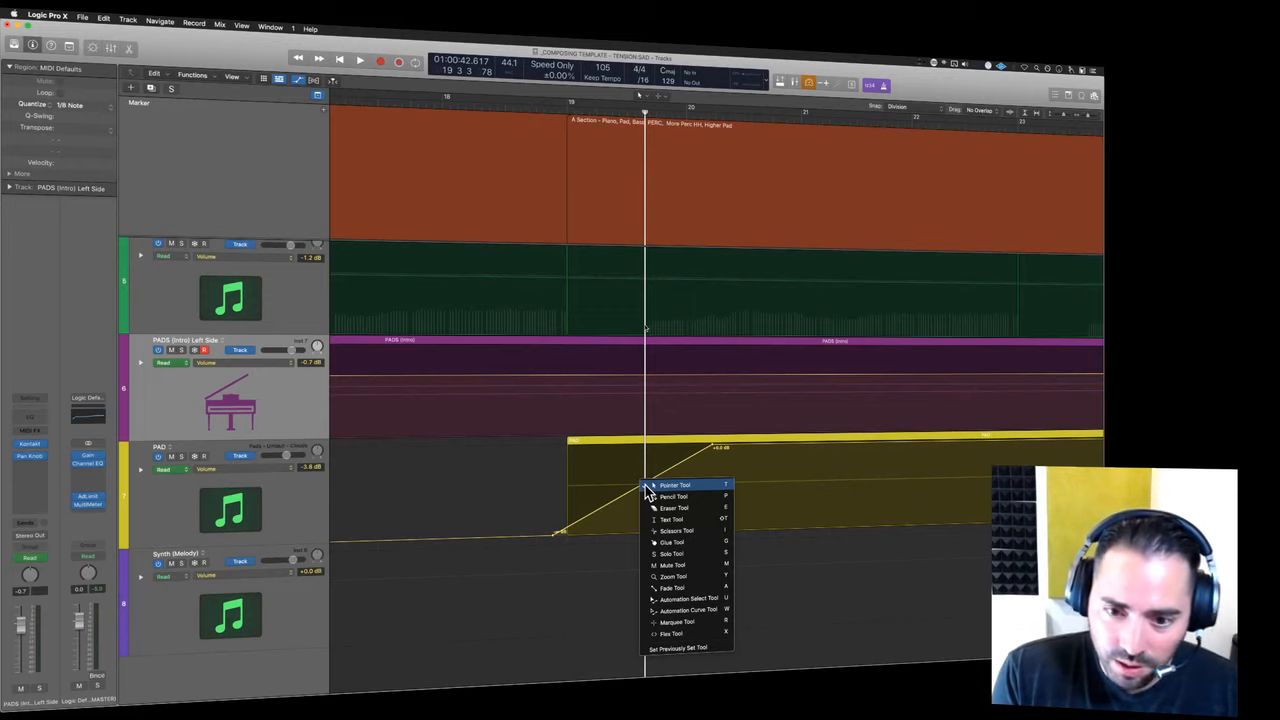
left_click(693, 618)
left_click_drag(641, 503, 636, 485)
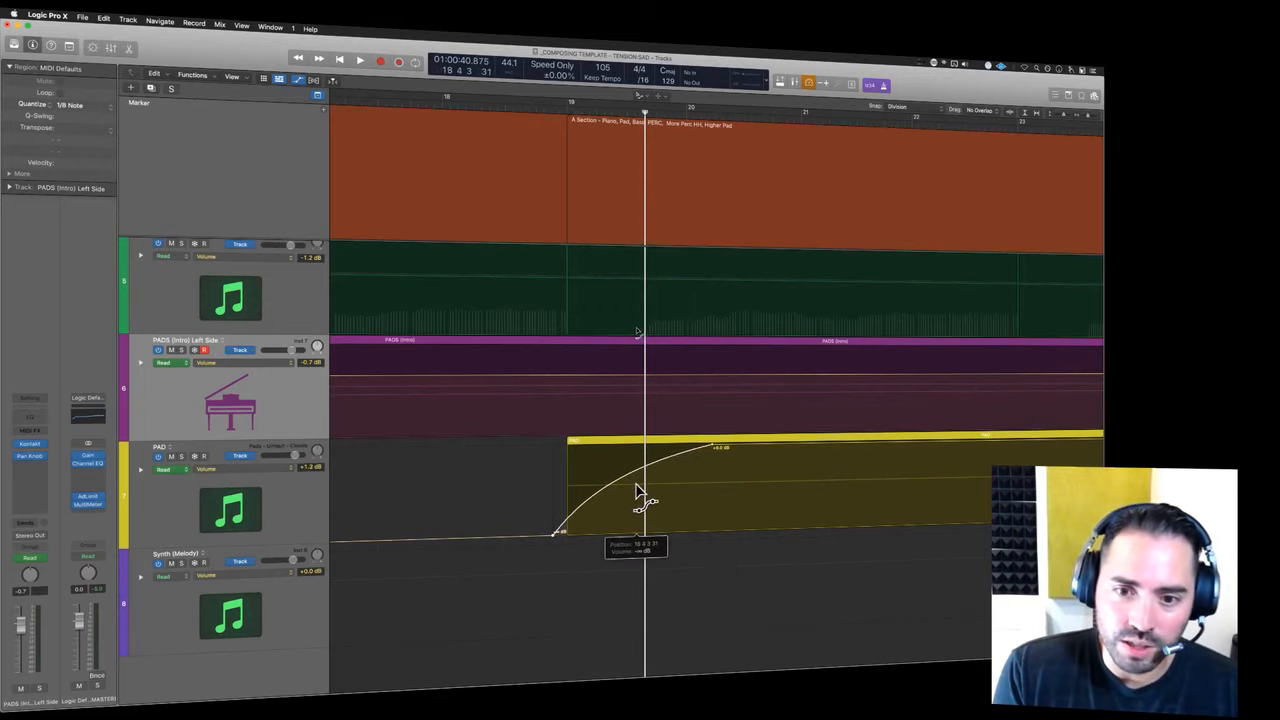
key("t")
key("t")
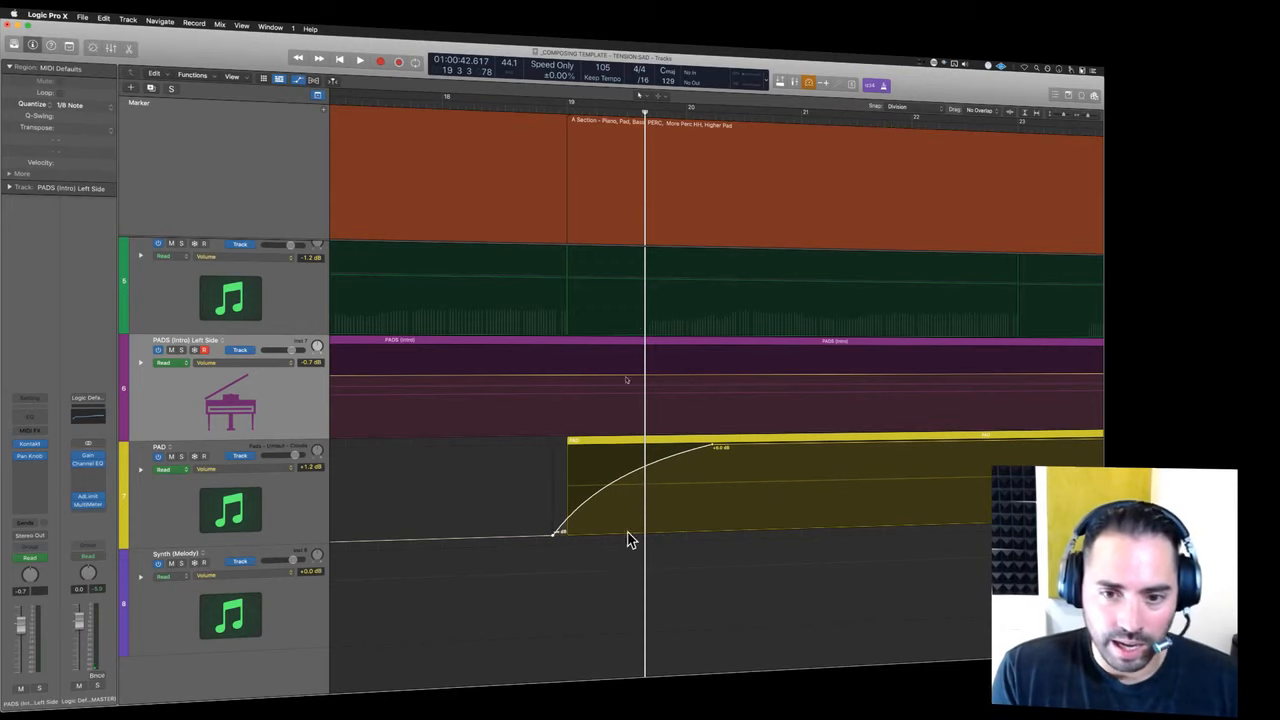
key("super+Left")
key("super+Left")
key("super+Left")
key("super+Left")
key("super+Left")
key("super+Left")
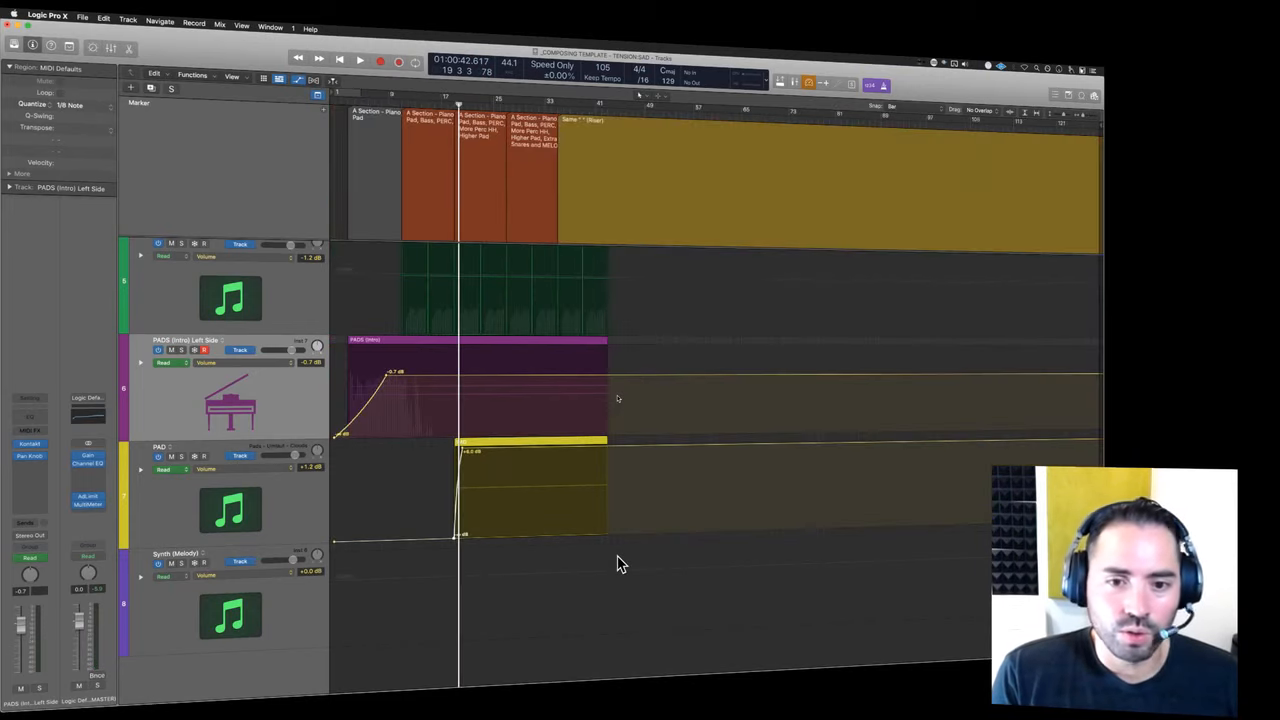
key("a")
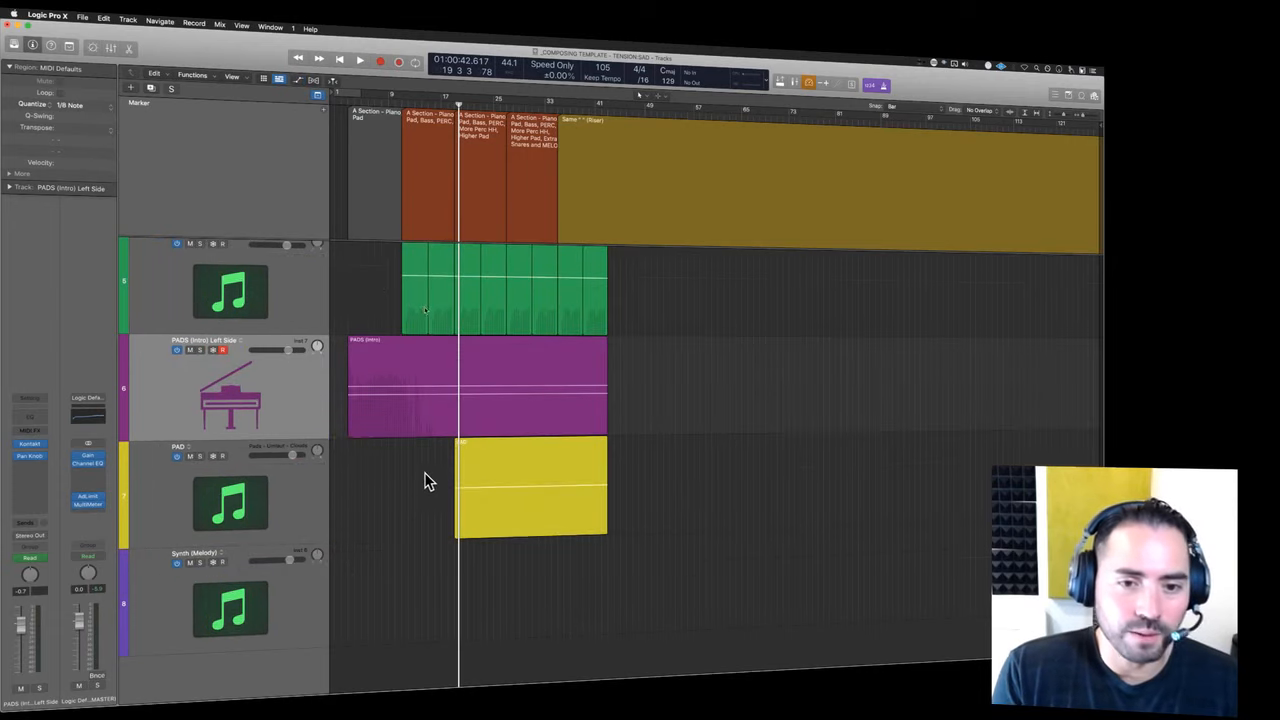
- Play the full arrangement from bar 13 to about bar 15, then stop playback
left_click(417, 474)
key("space")
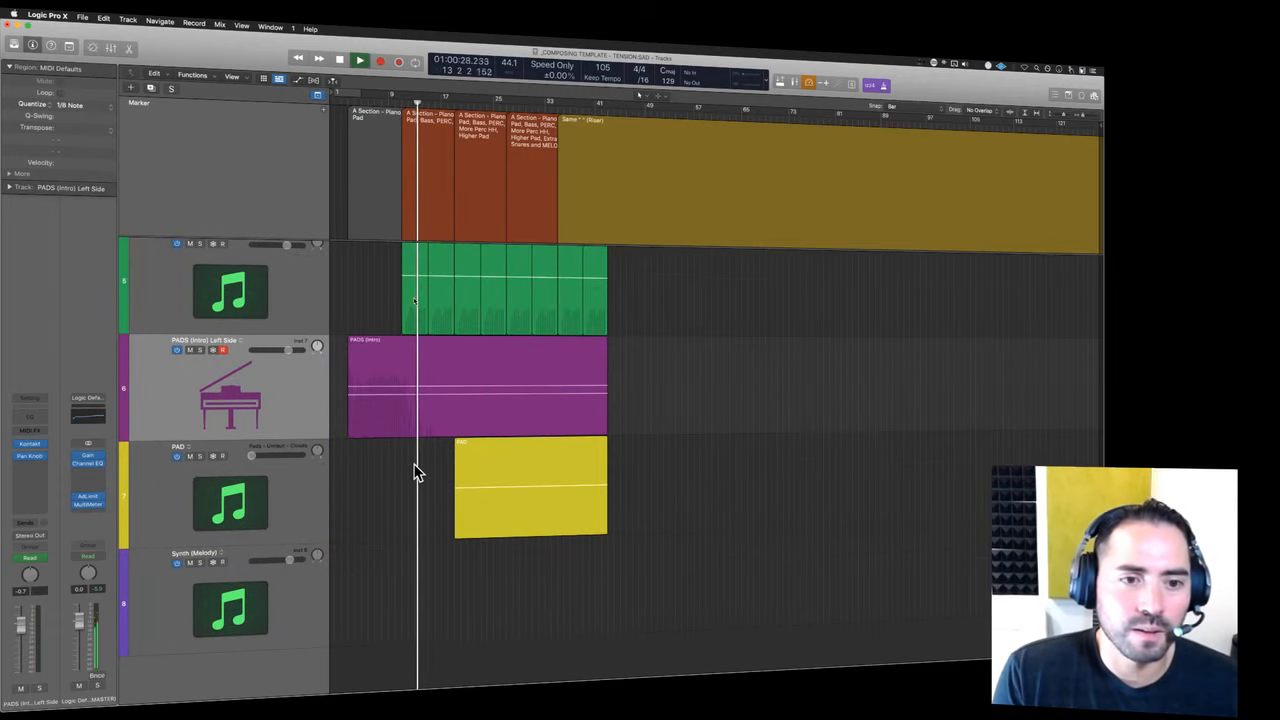
key("super+Right")
key("super+Right")
key("super+Right")
key("super+Left")
key("super+Left")
key("super+Left")
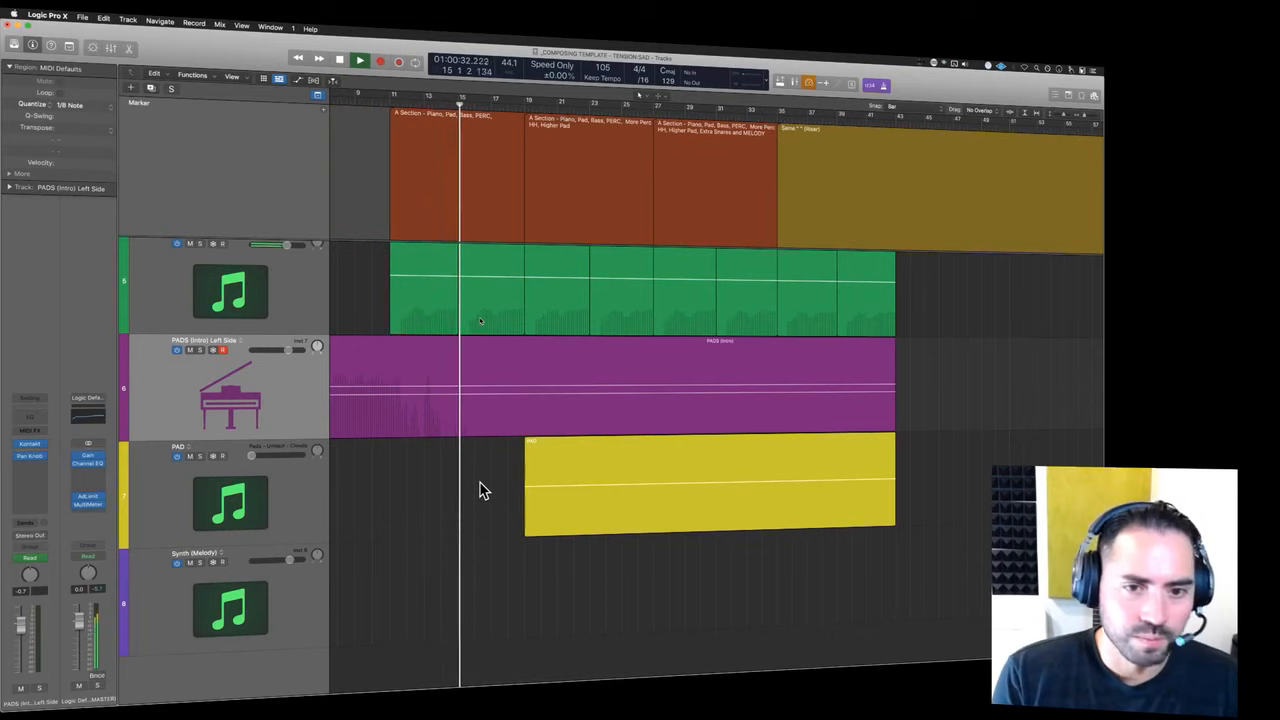
key("space")
- Select the PADS (Intro) region, save the project, and solo the PADS (Intro) Left Side track
left_click(485, 390)
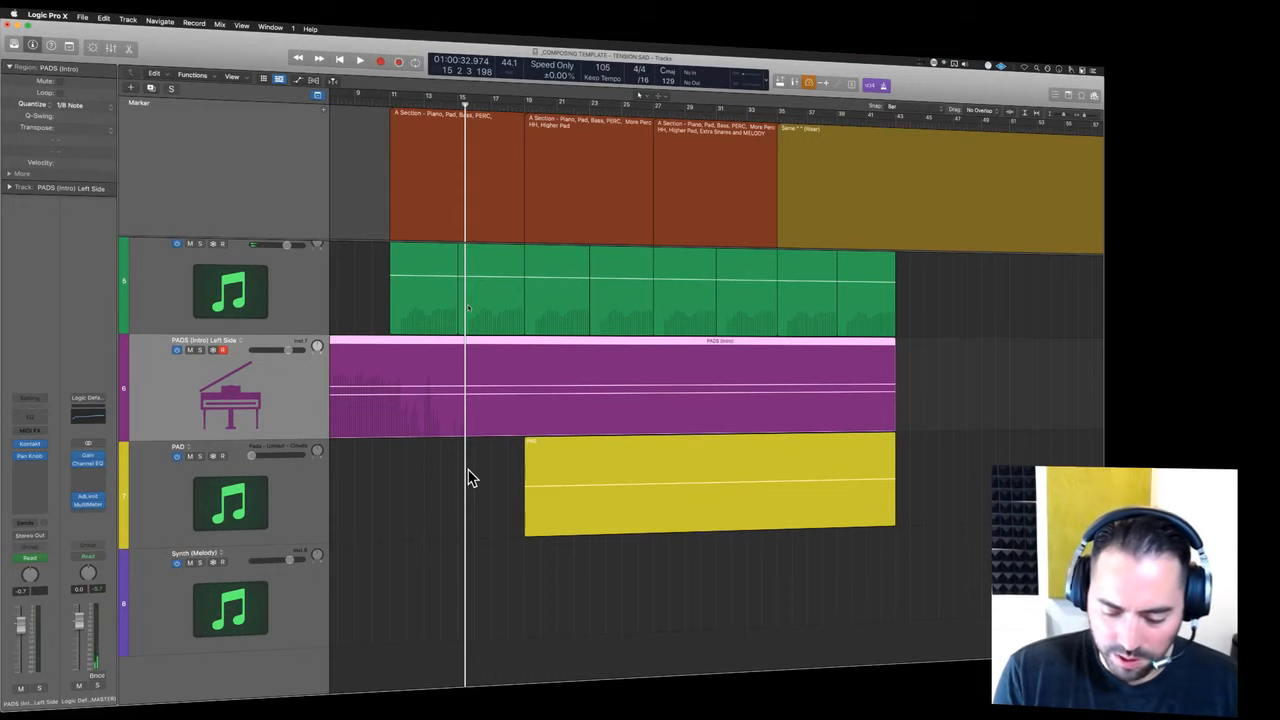
left_click(472, 444)
left_click(472, 405)
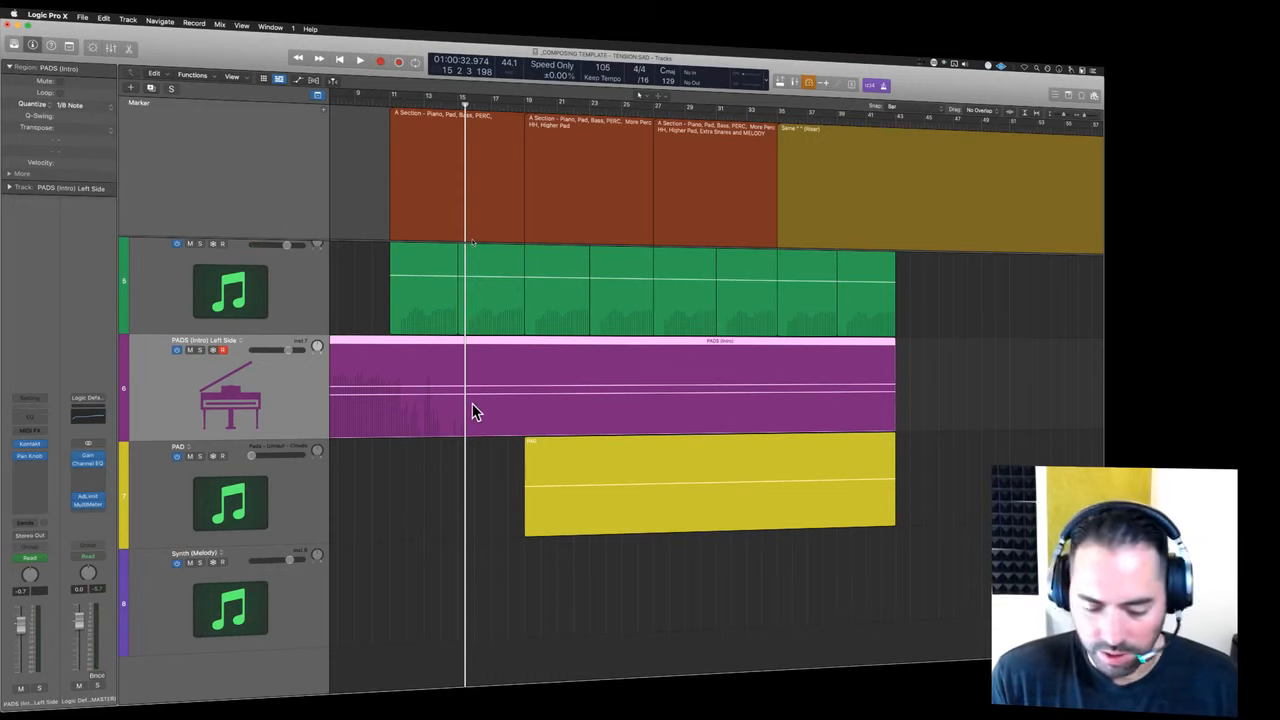
key("super+s")
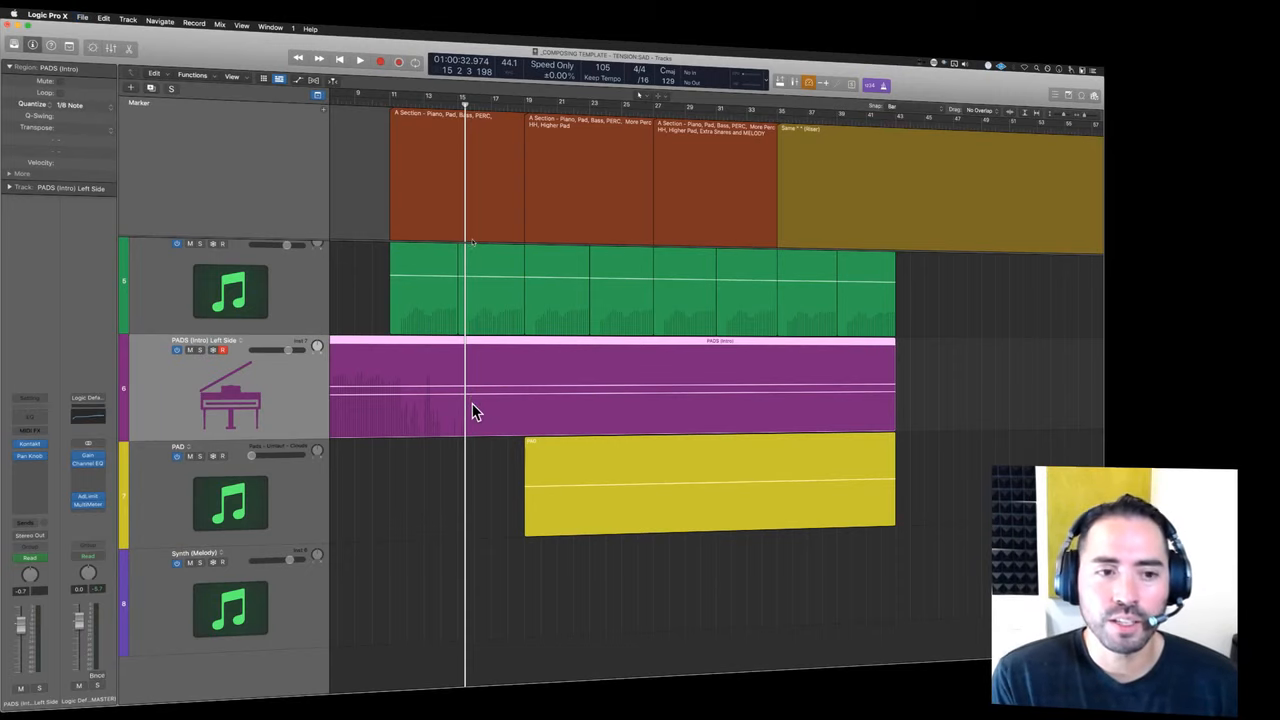
left_click(200, 350)
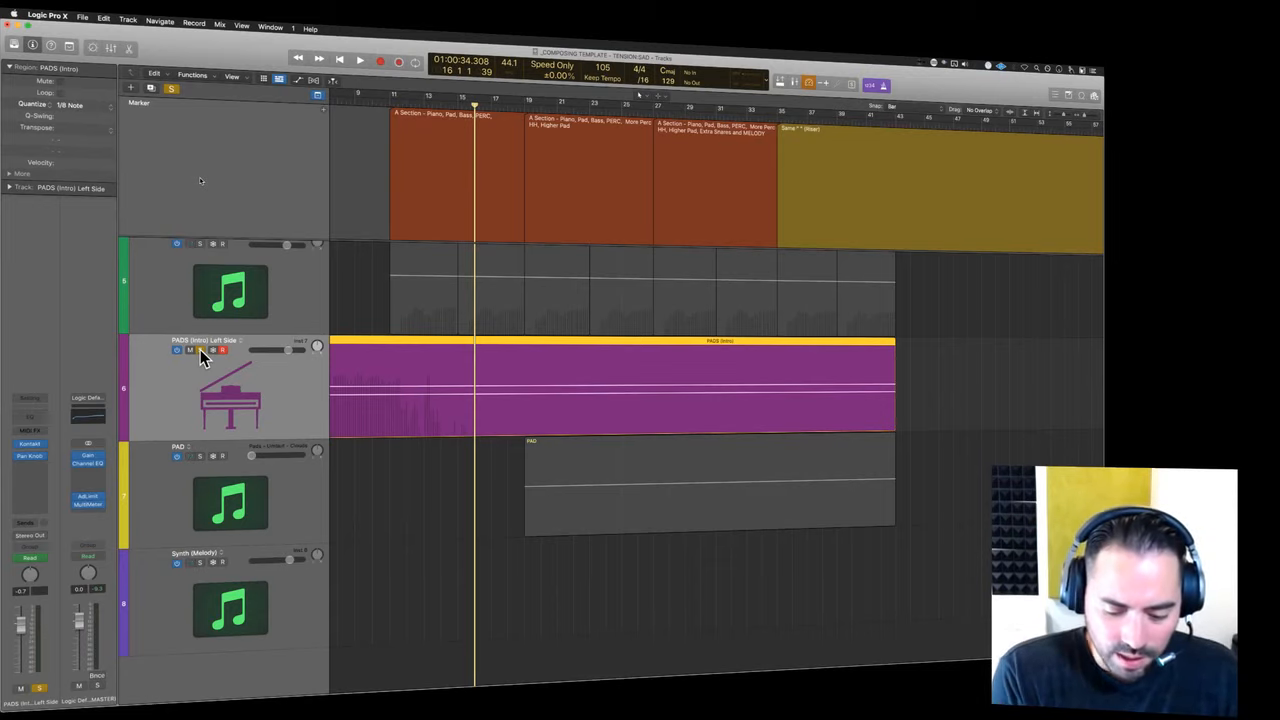
key("super+comma")
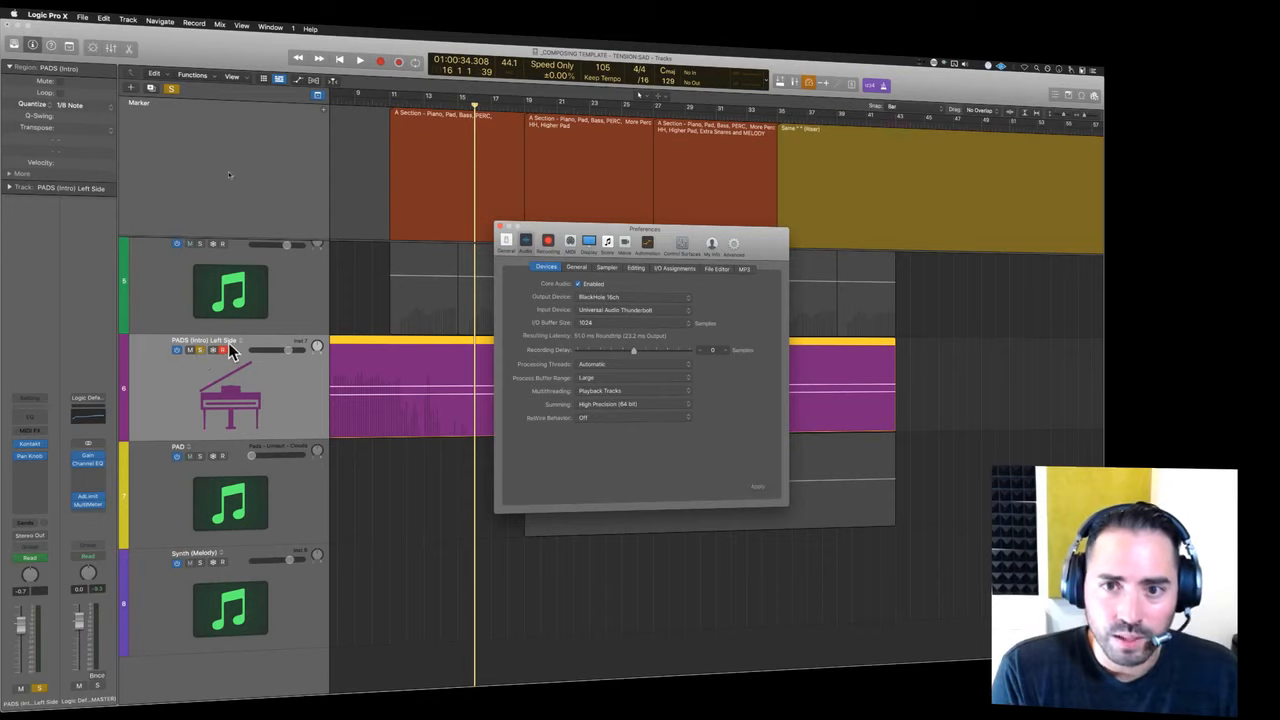
left_click_drag(731, 224, 522, 222)
left_click(570, 242)
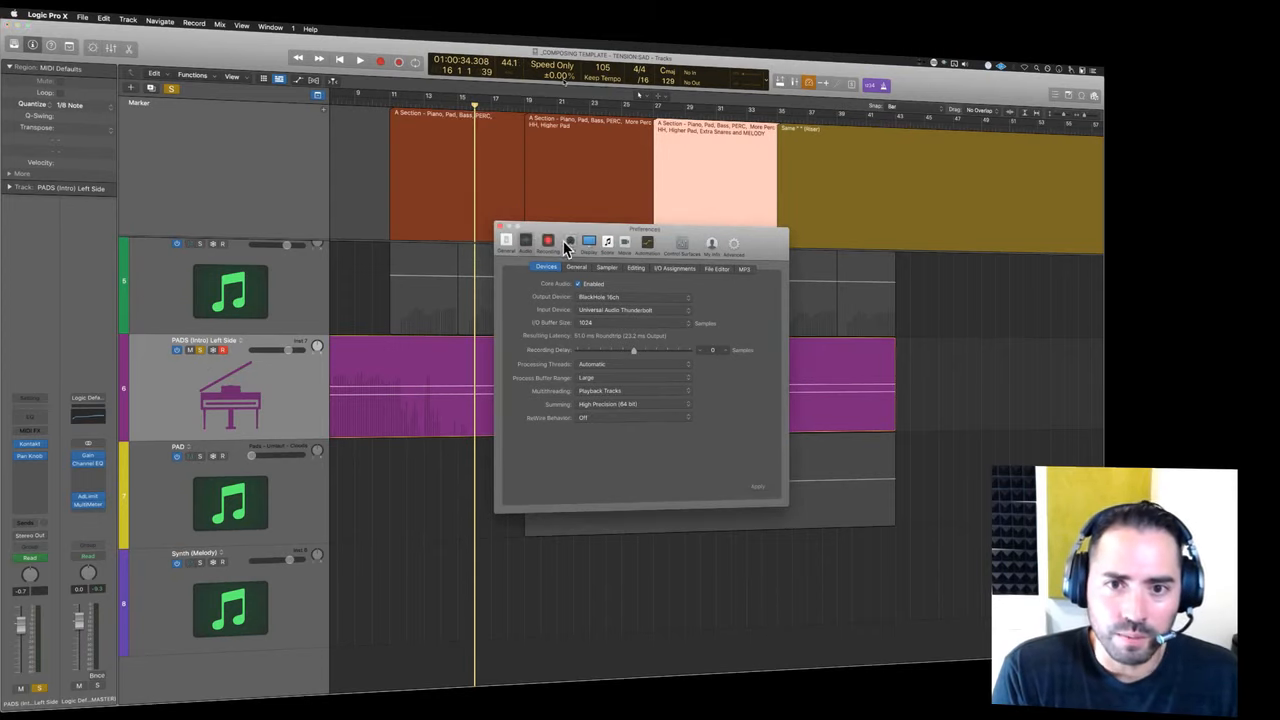
left_click_drag(613, 219, 555, 221)
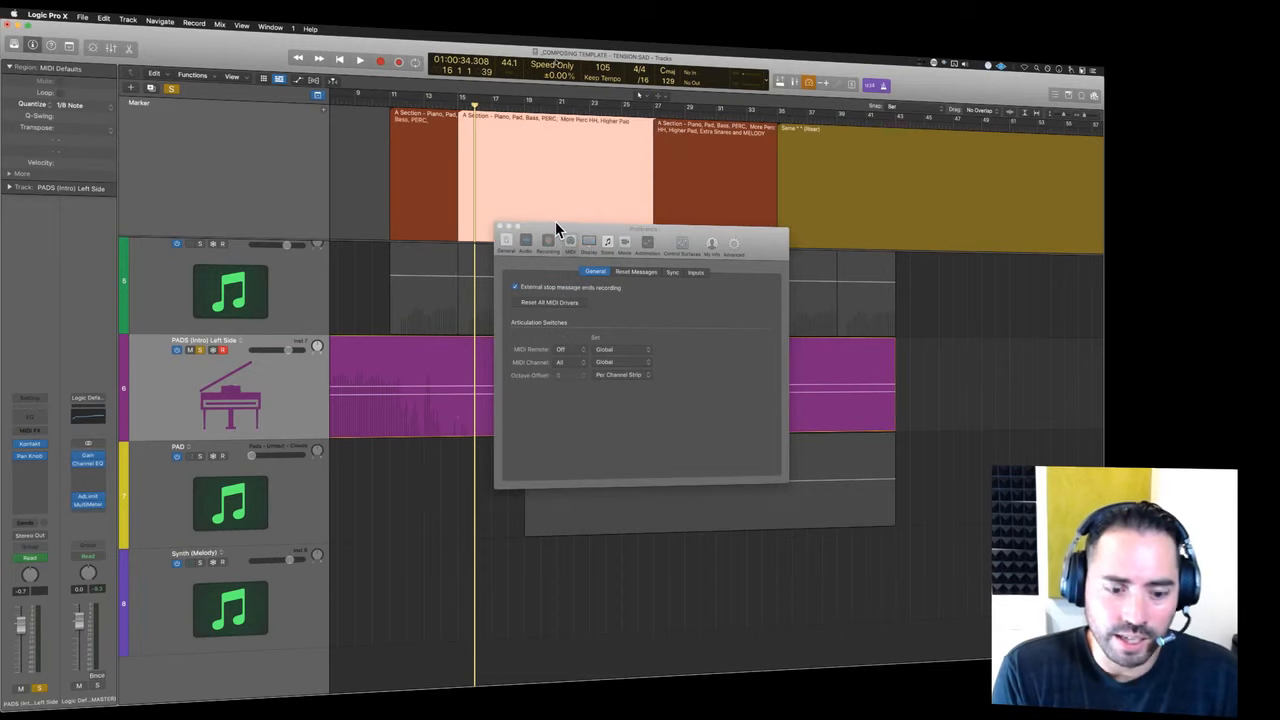
key("super+z")
left_click(556, 227)
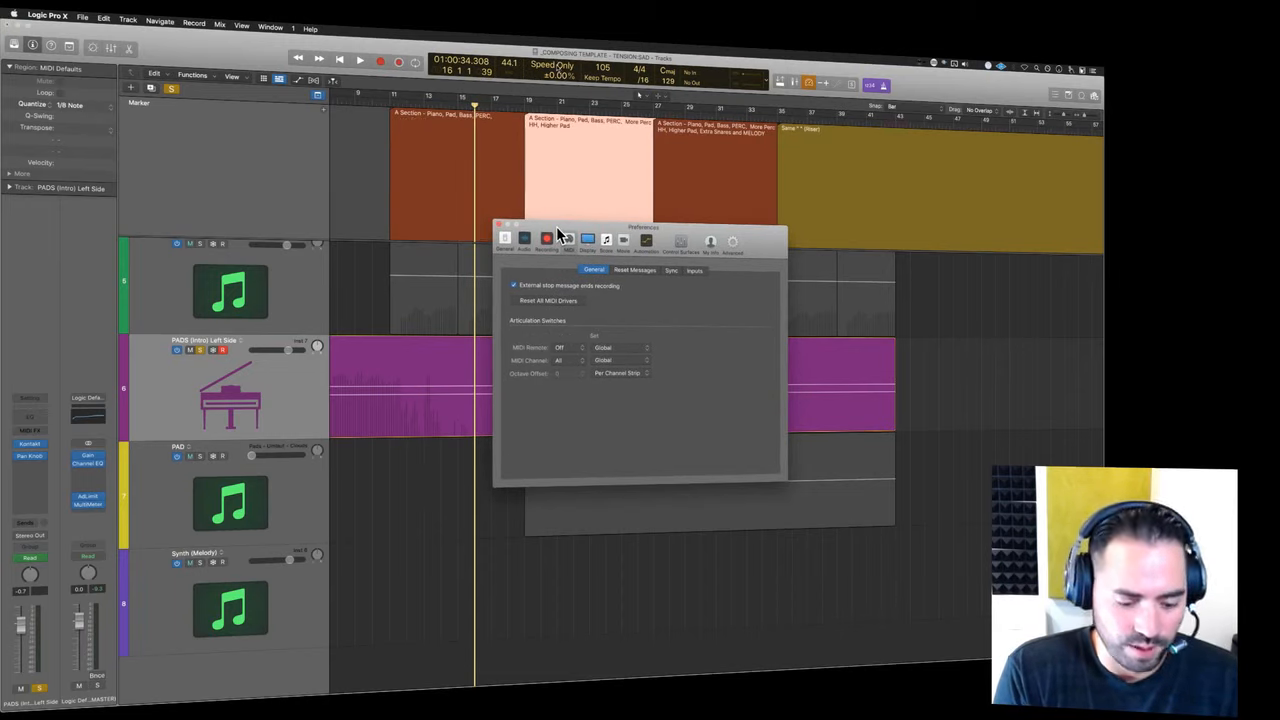
key("super+w")
- Enable Notes in the project's MIDI Chase settings, then close the Project Settings window
key("alt+p")
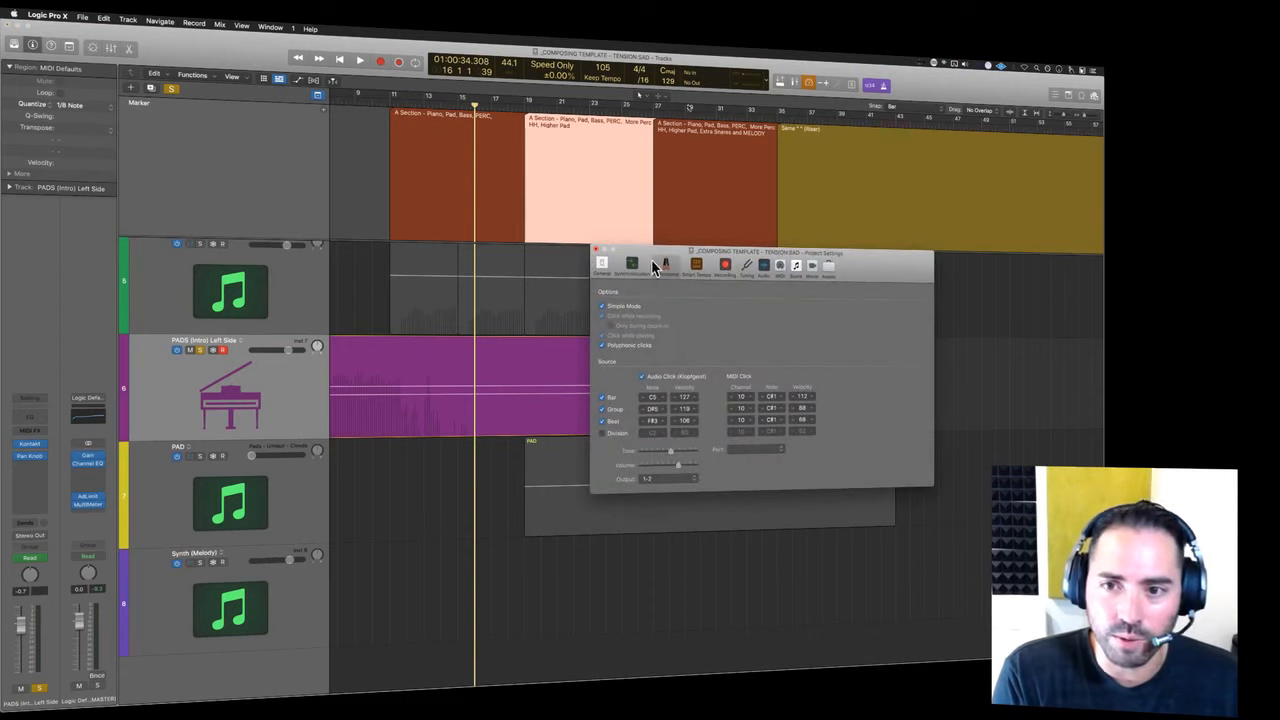
left_click_drag(779, 254, 577, 256)
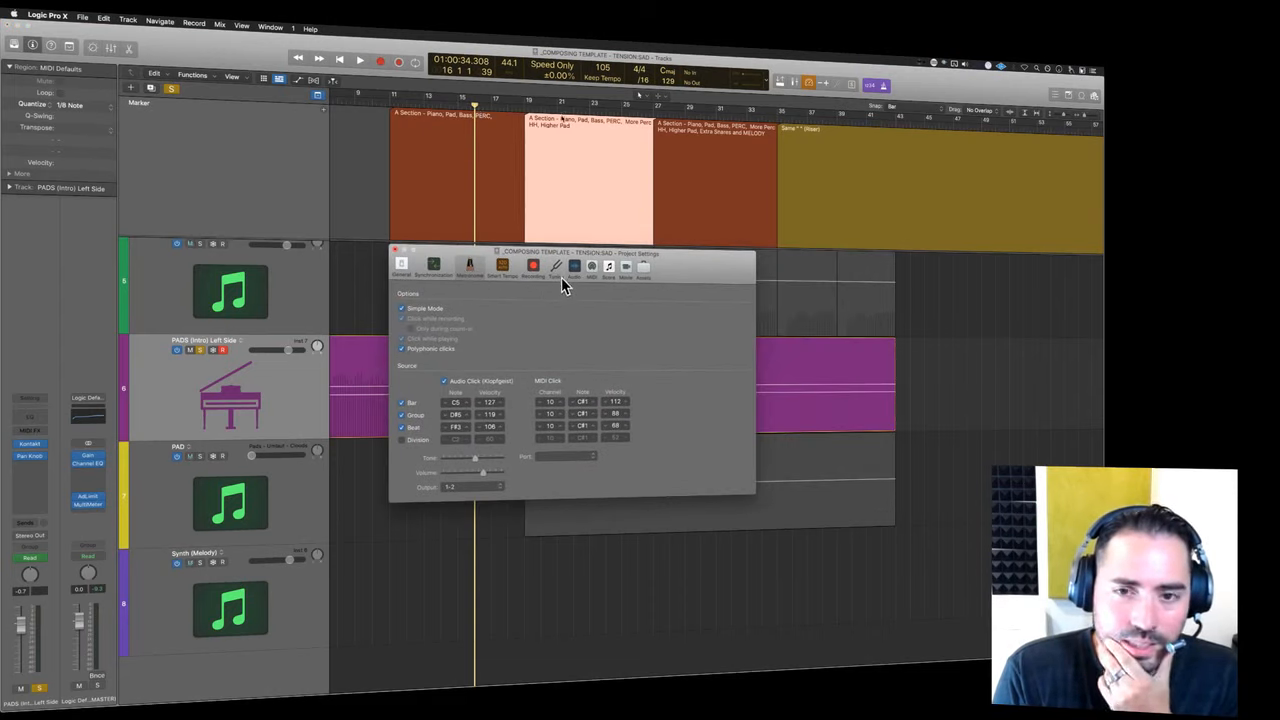
left_click(587, 264)
left_click(591, 296)
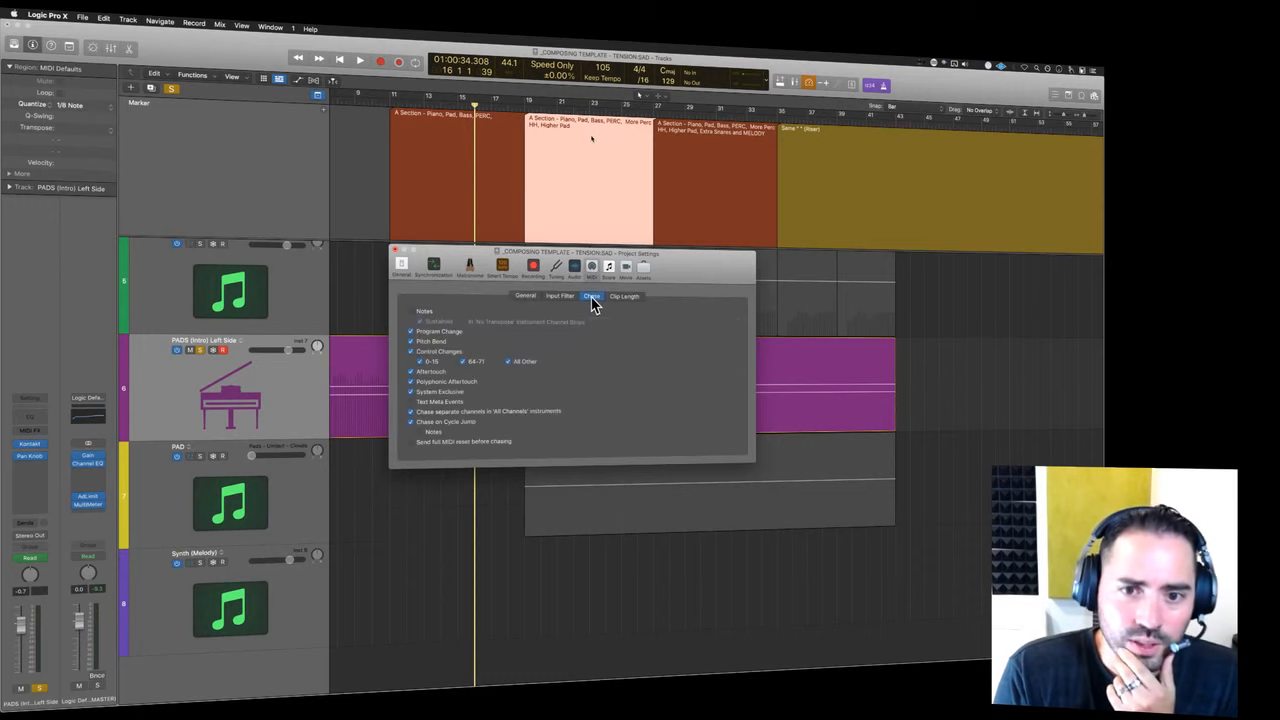
left_click(424, 315)
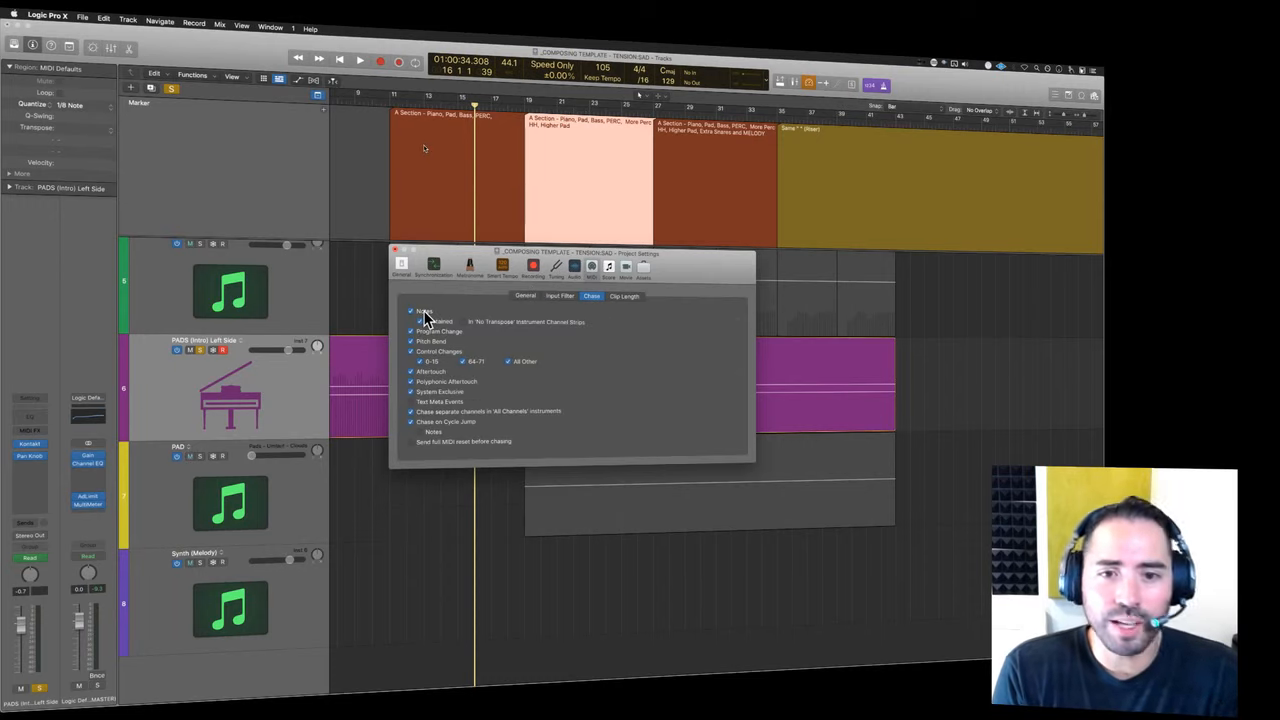
left_click(396, 253)
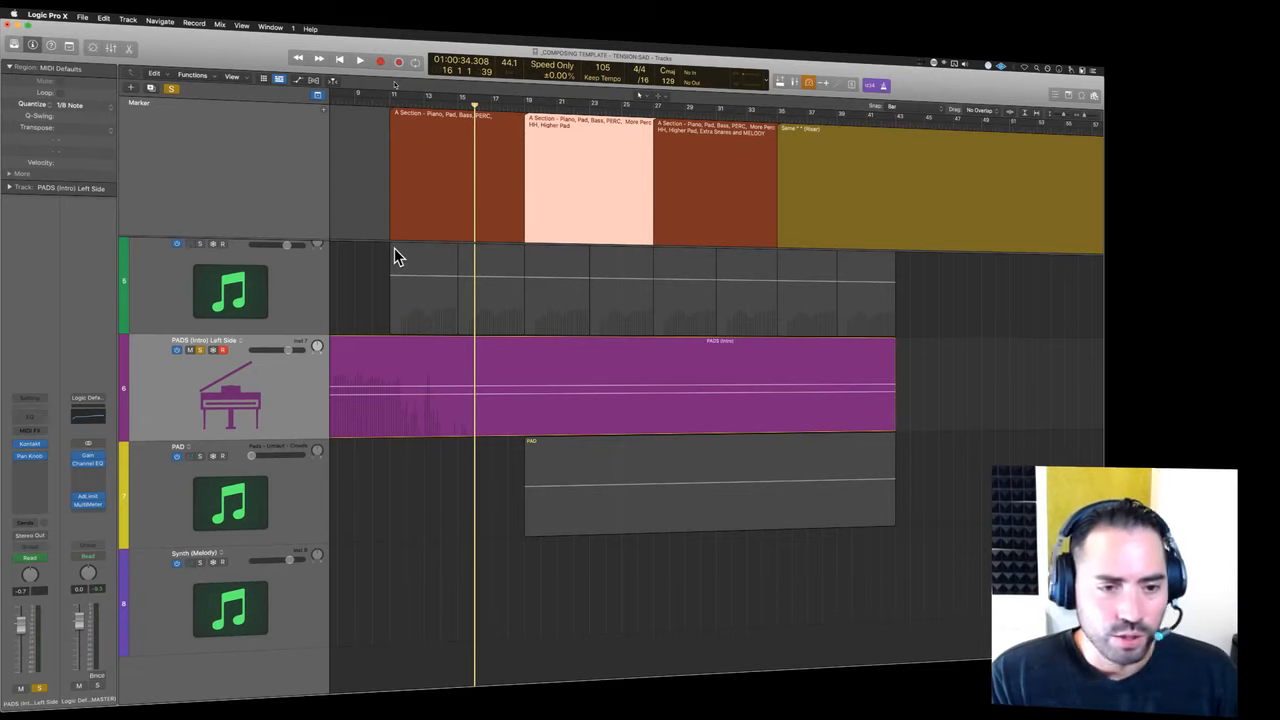
- Play the soloed PADS (Intro) Left Side track from bar 16, then unsolo it during playback
left_click(200, 350)
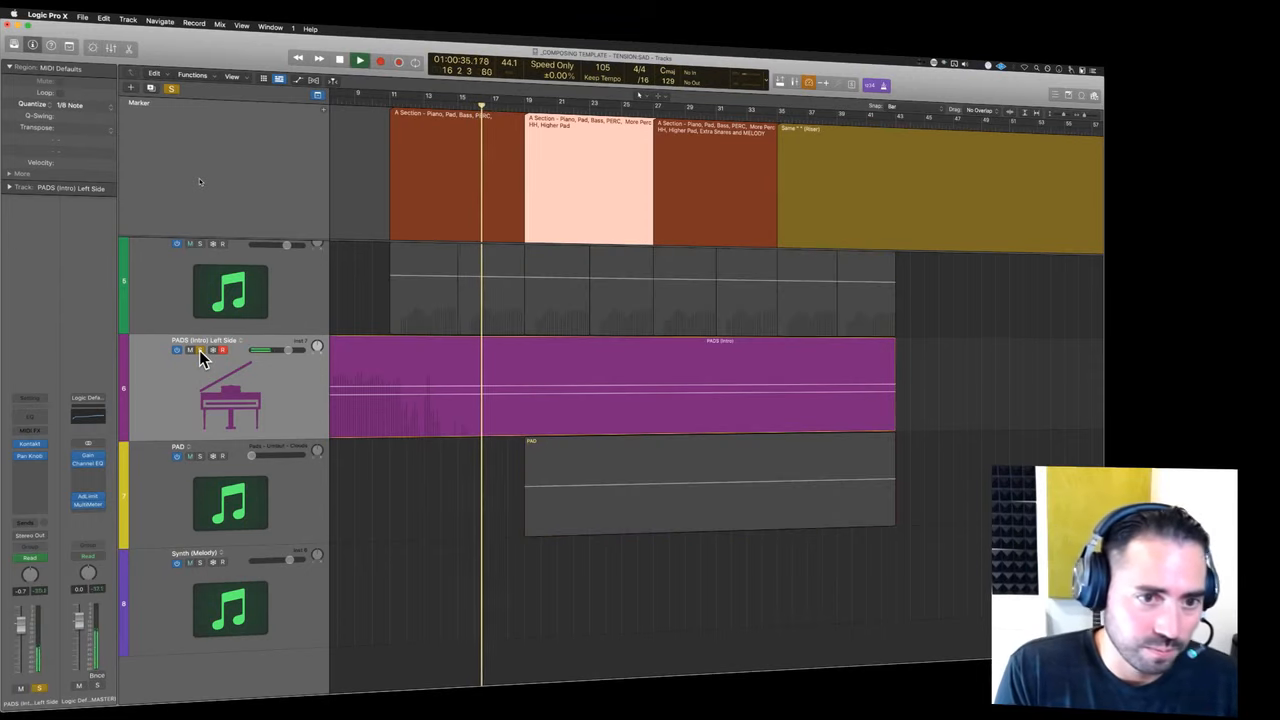
left_click(200, 350)
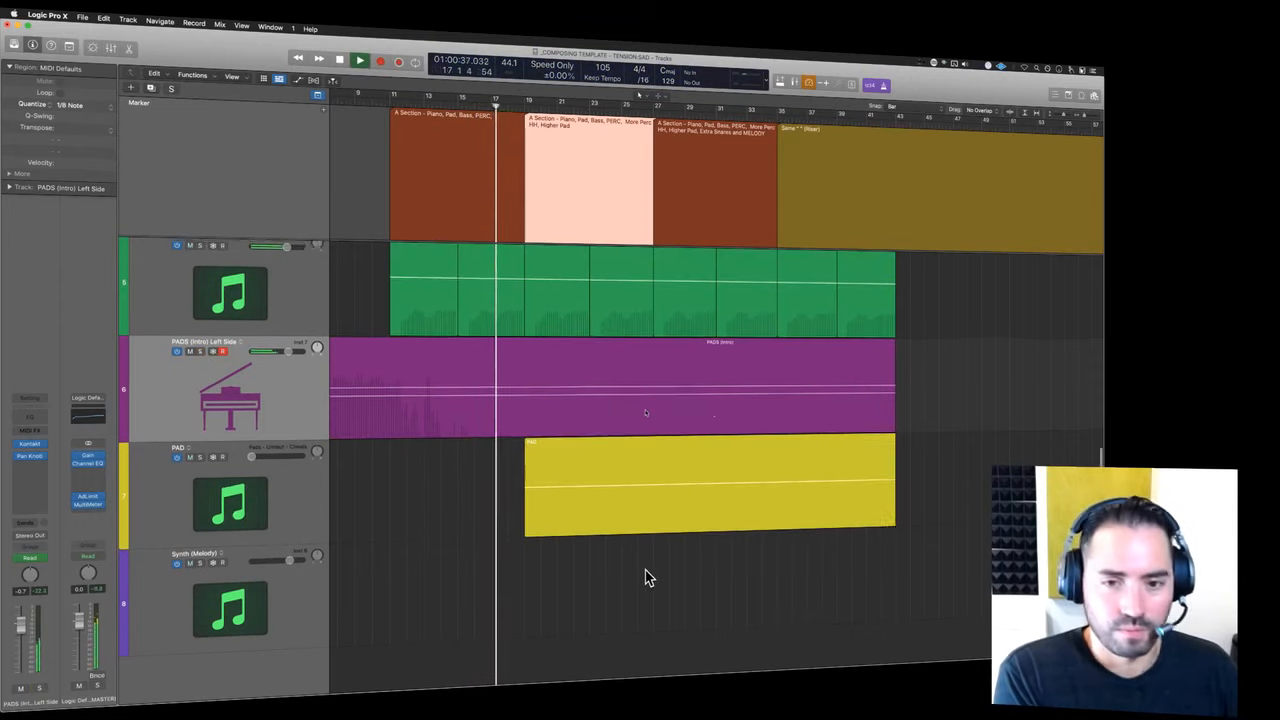
- Listen on through the PAD part's entry at bar 19 with all tracks in view, and select the DAMAGE track
key("super+Up")
key("super+Up")
key("super+Up")
key("super+Up")
key("super+Up")
key("super+Down")
key("super+Down")
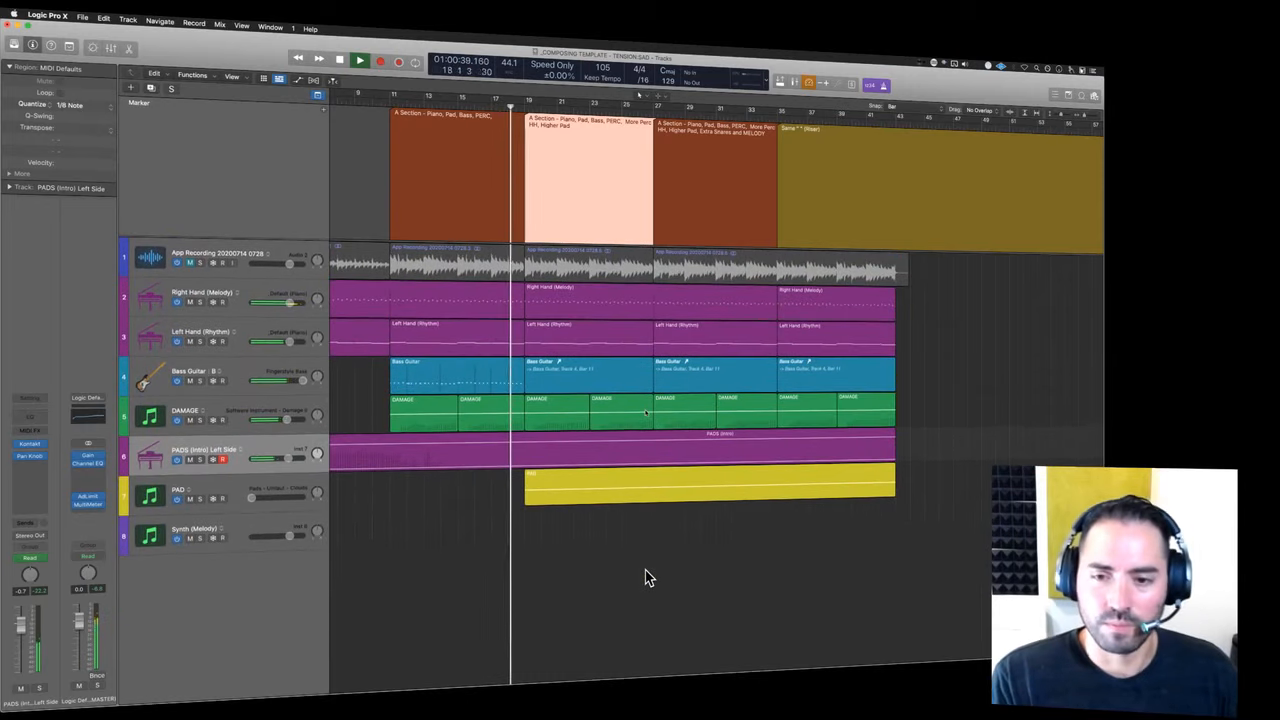
key("super+Left")
key("super+Left")
key("super+Right")
key("super+Right")
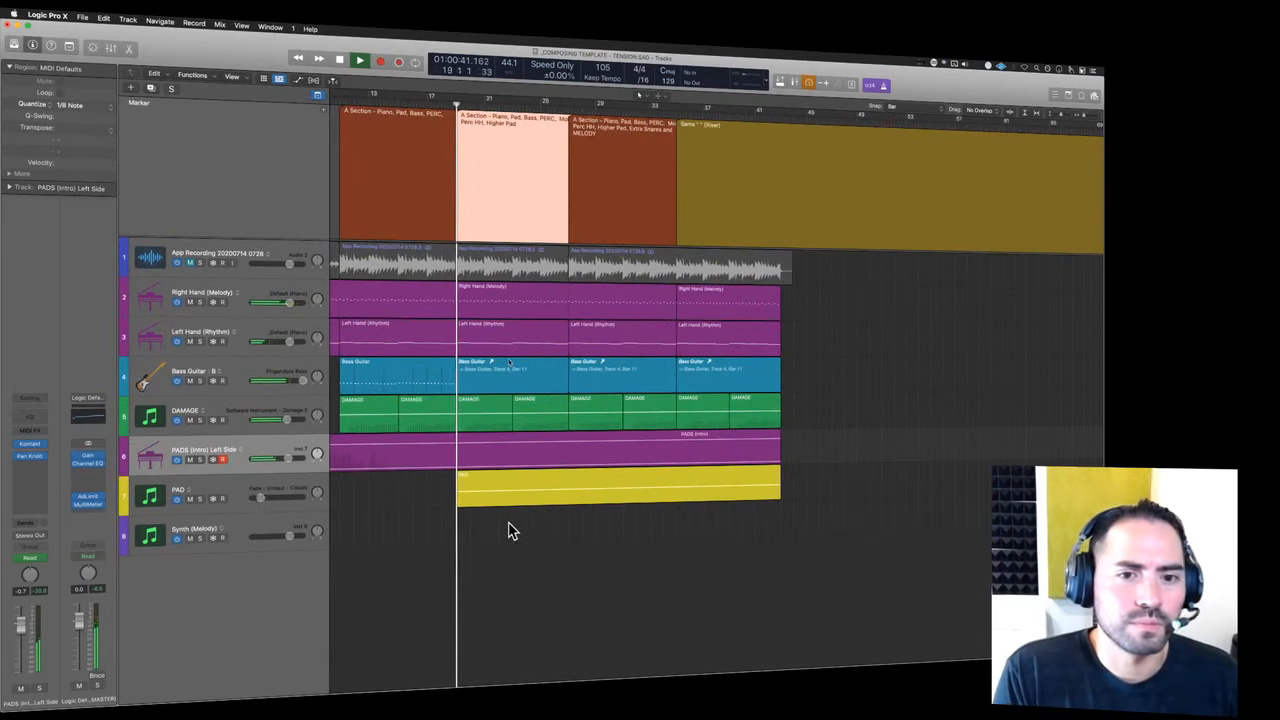
left_click(258, 402)
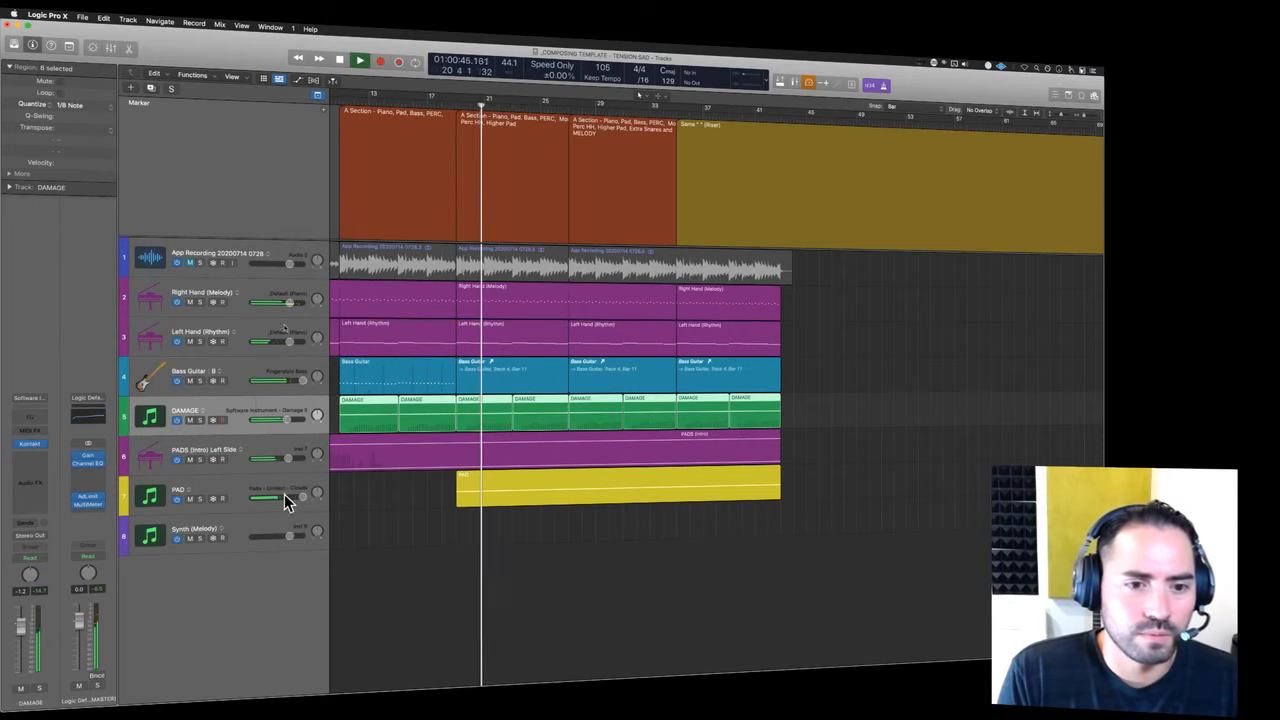
- Select the PAD track and switch its pan mode to Stereo Pan
left_click(229, 484)
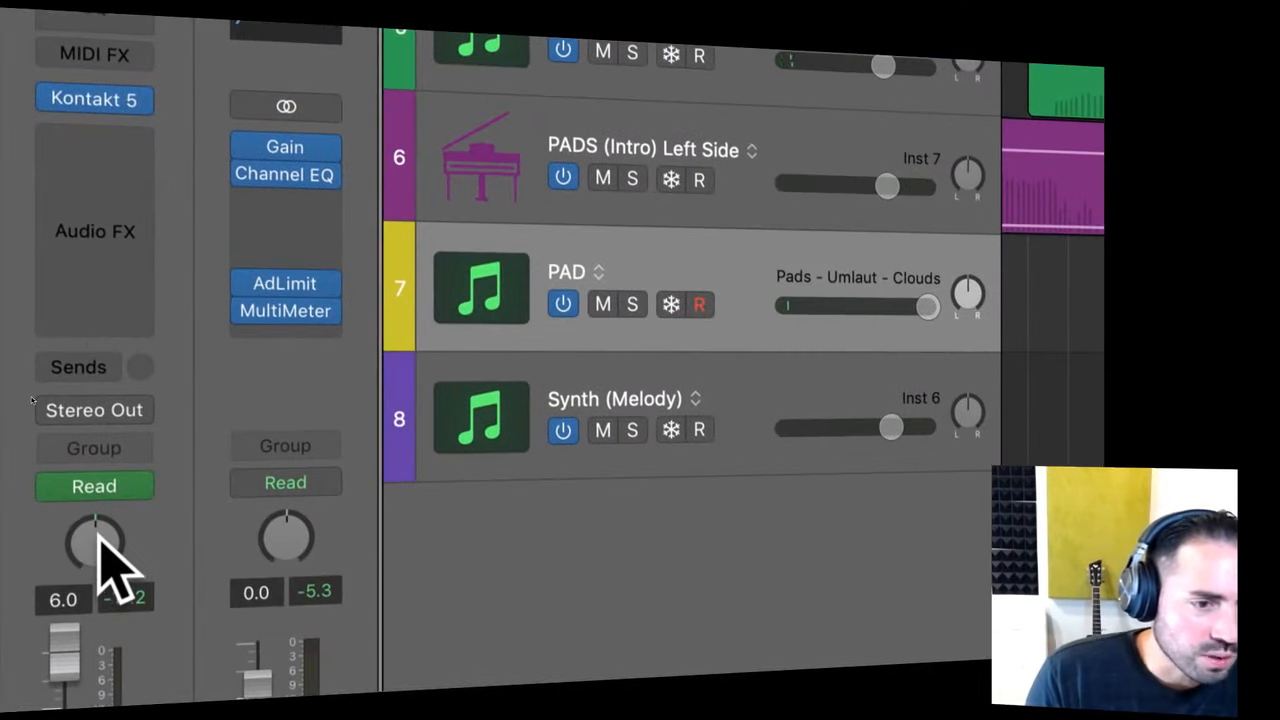
right_click(31, 575)
left_click(158, 483)
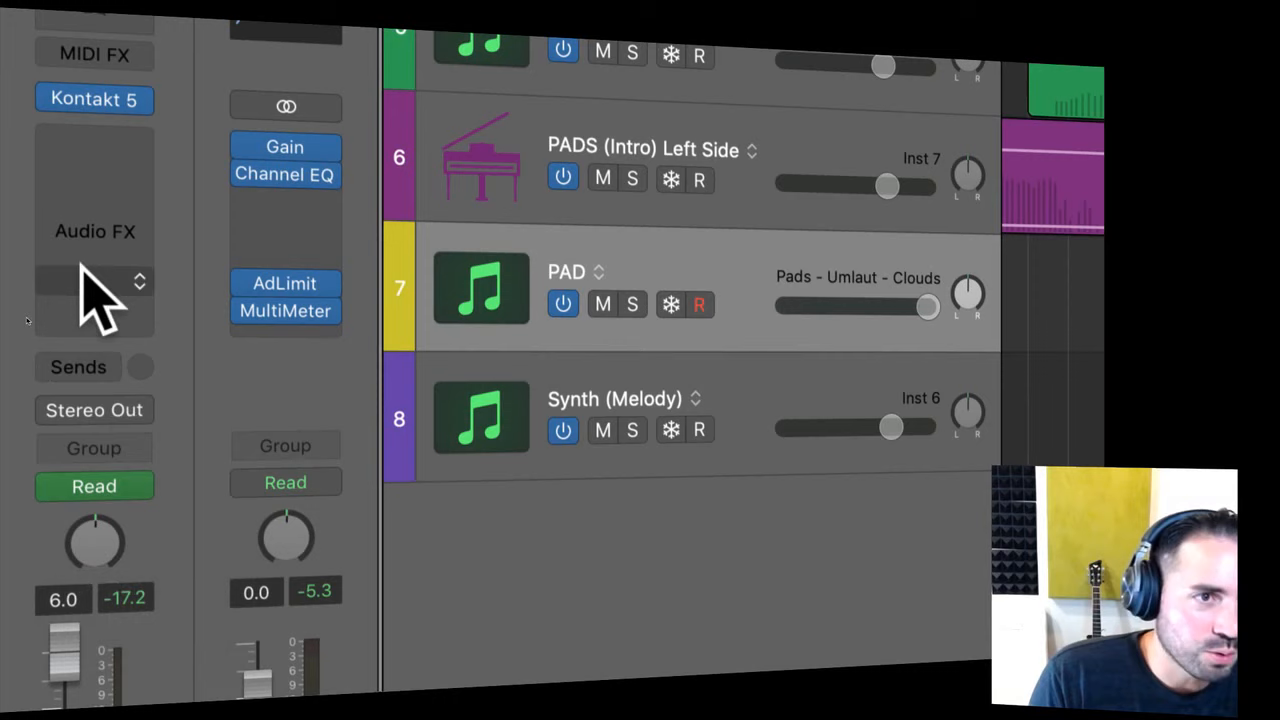
left_click(142, 100)
left_click(640, 147)
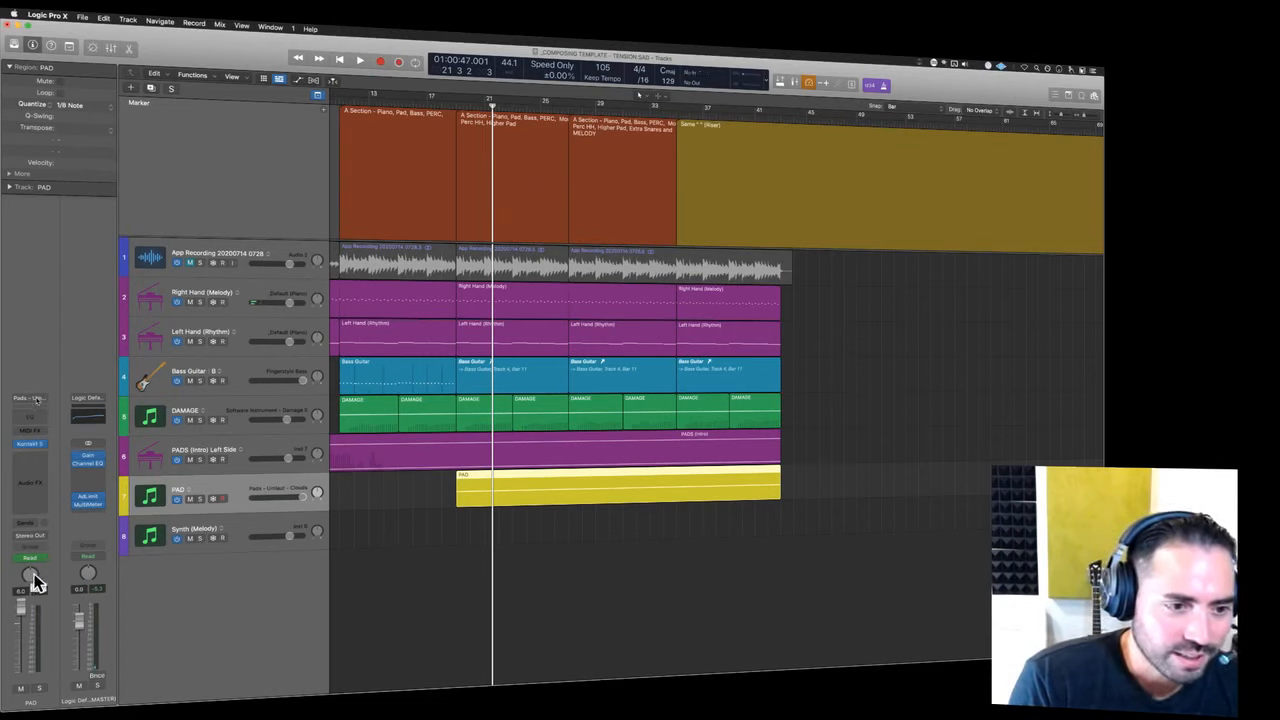
right_click(31, 580)
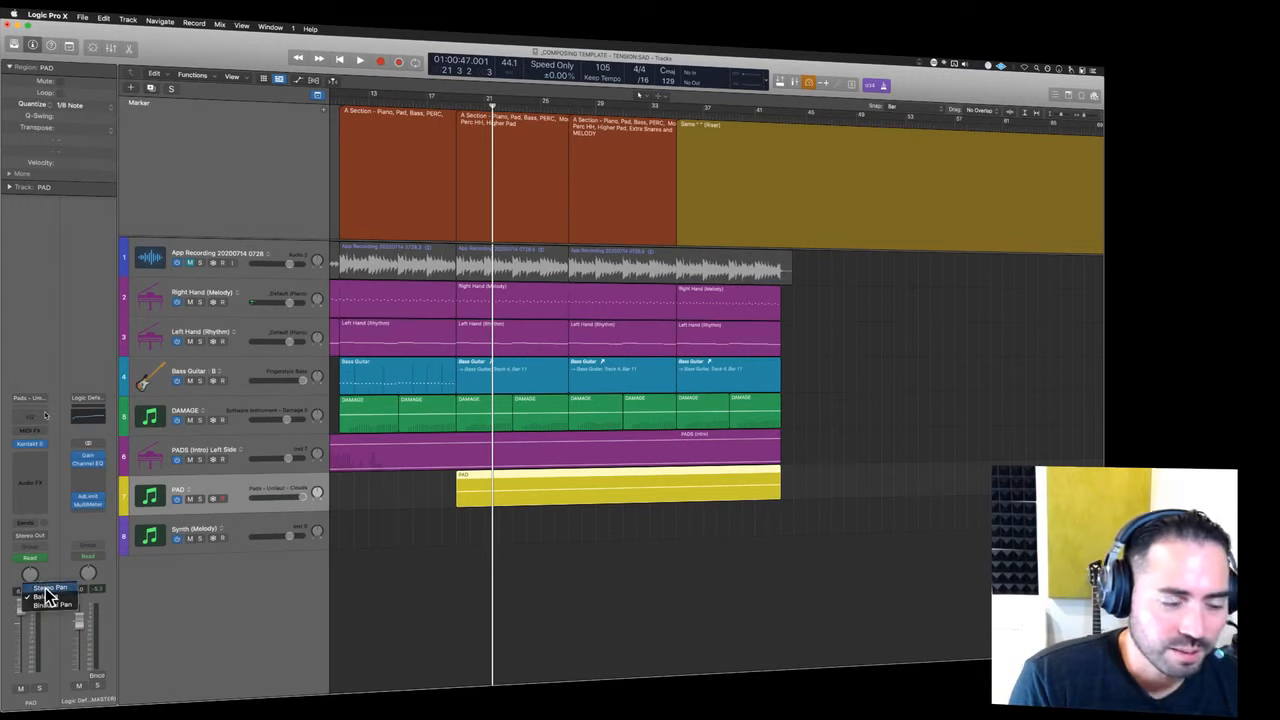
left_click(45, 596)
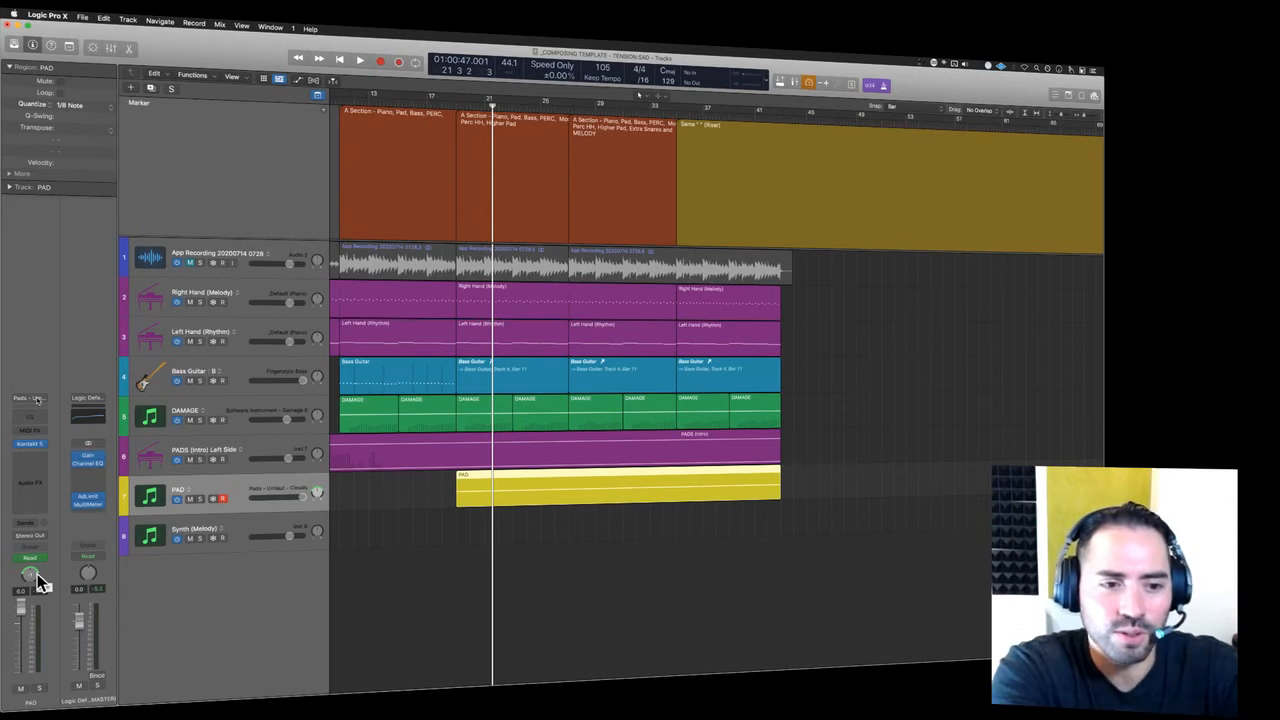
- Check the Pan Knob plug-in on the PADS (Intro) Left Side track, then close its window
left_click(244, 440)
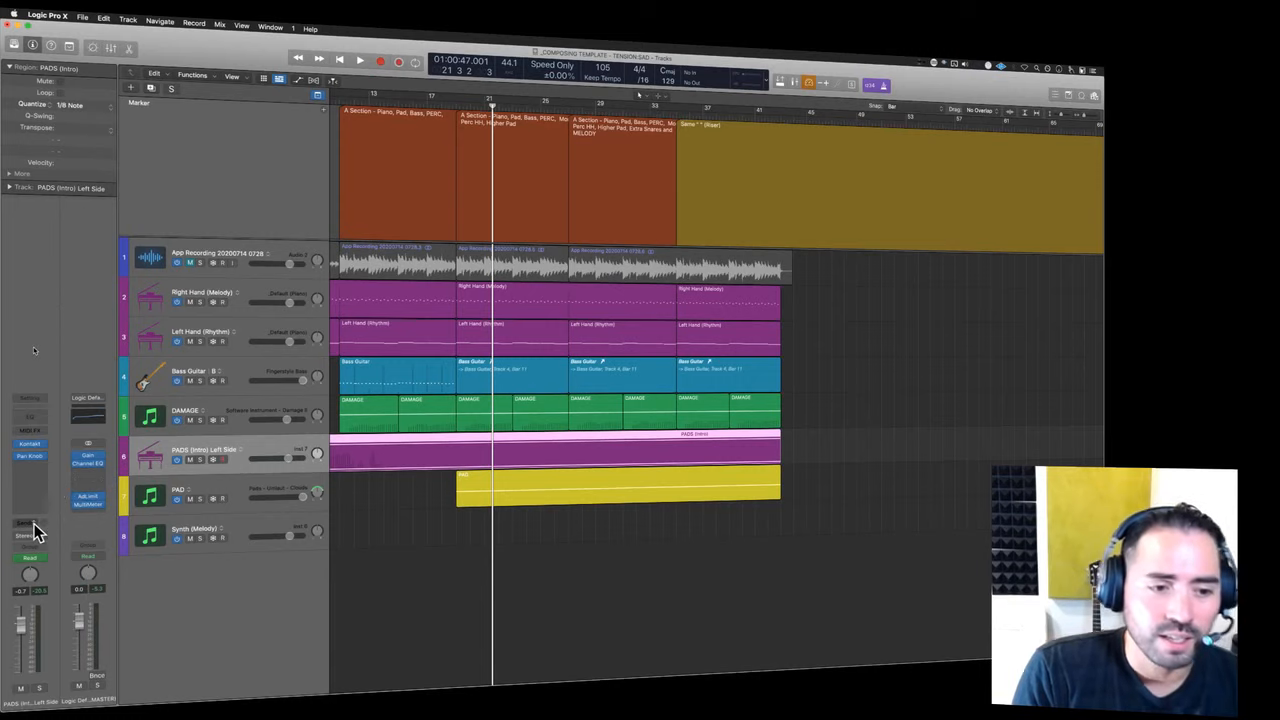
left_click(30, 457)
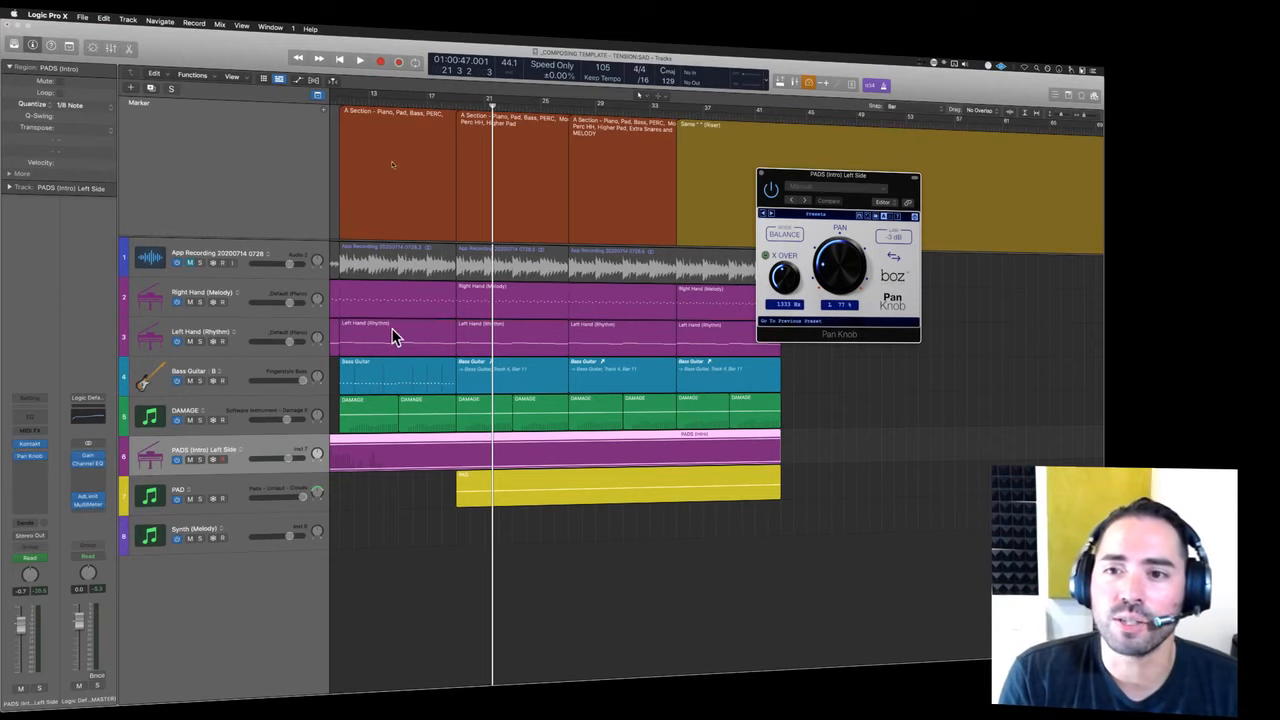
left_click(762, 174)
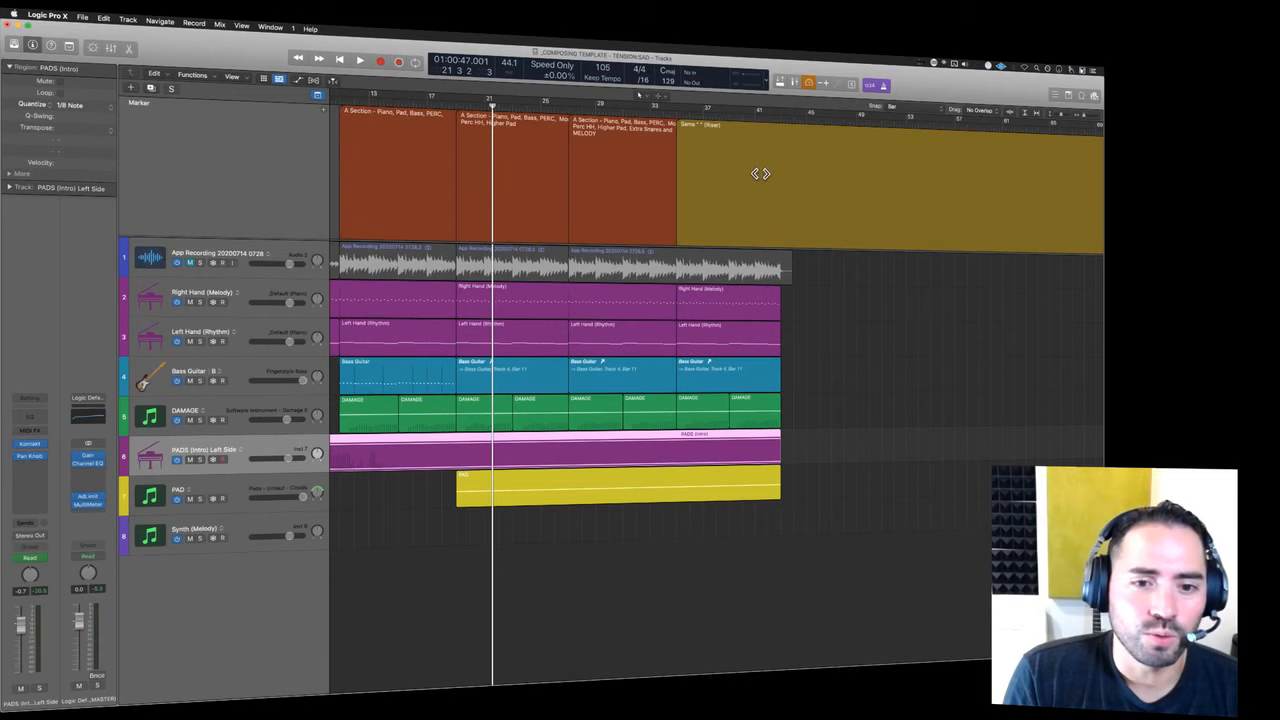
- Place the playhead at bar 18 and rename the PAD track as PAD (Higher) Mid
left_click(441, 505)
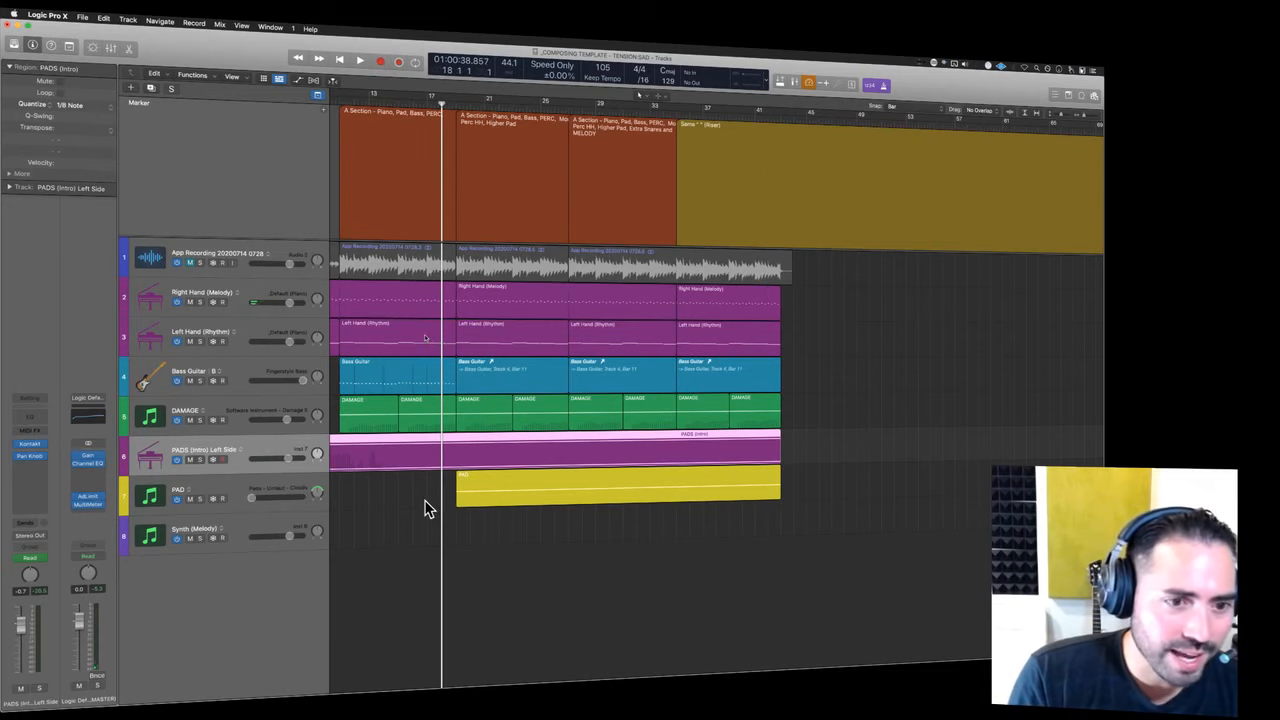
left_click(424, 508)
key("shift+Return")
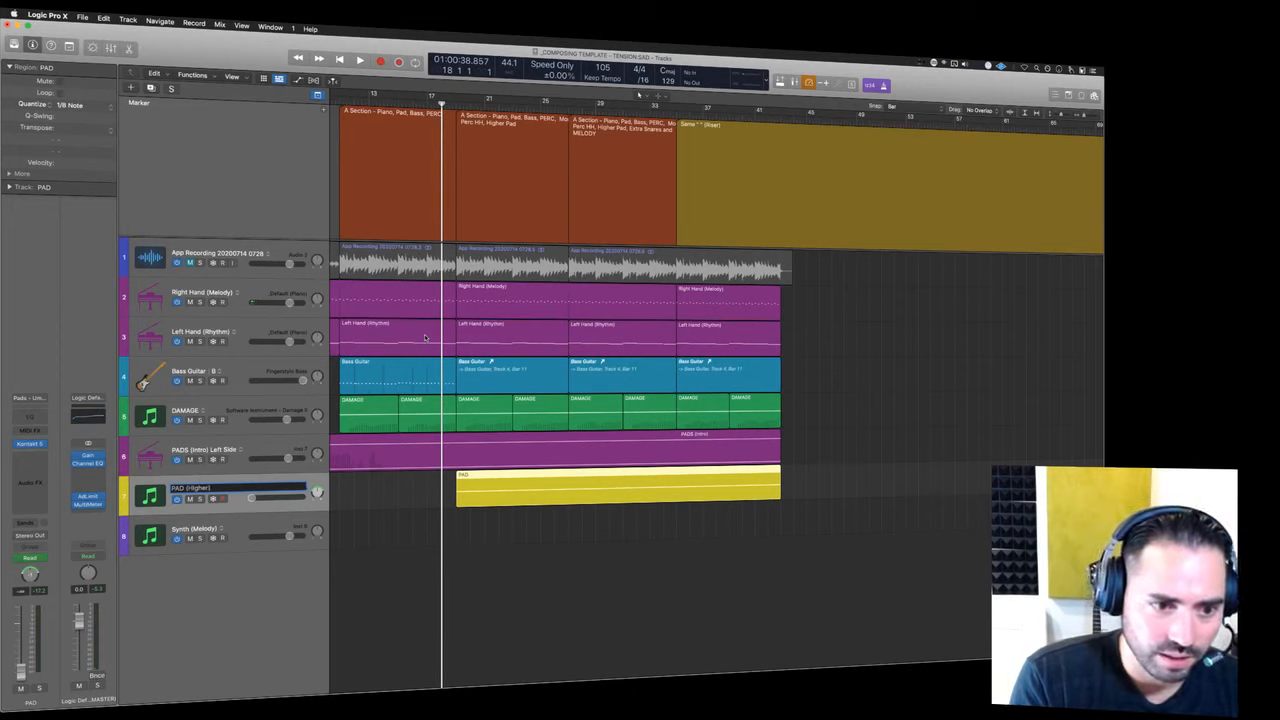
key("Return")
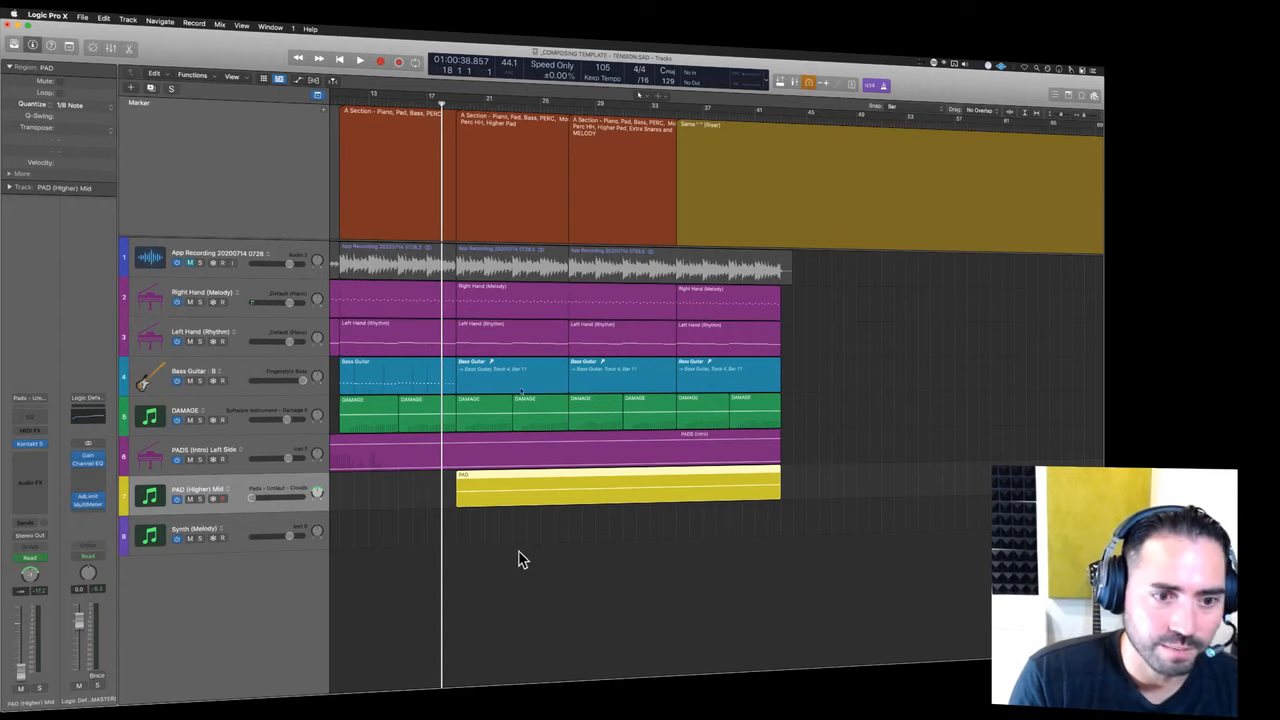
- Play the arrangement from bar 18 and check the Adaptive Limiter on the master channel during playback
left_click(442, 554)
key("space")
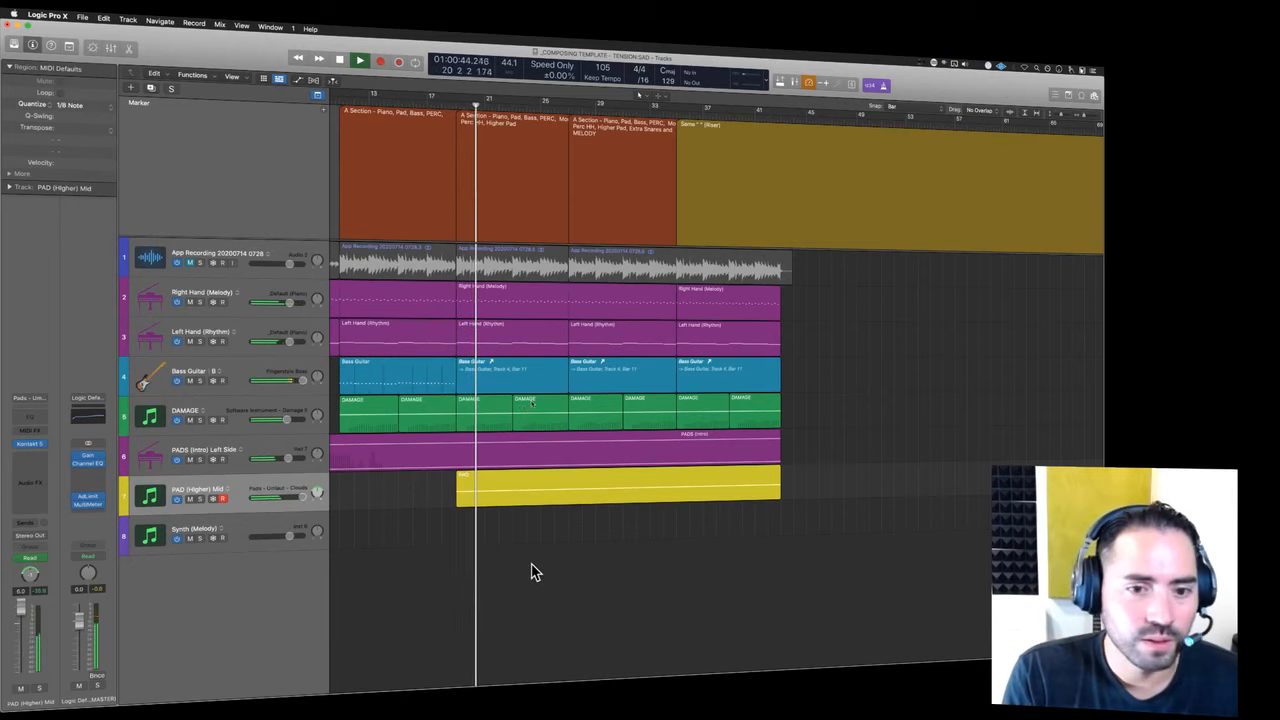
scroll(533, 570, "left", 1)
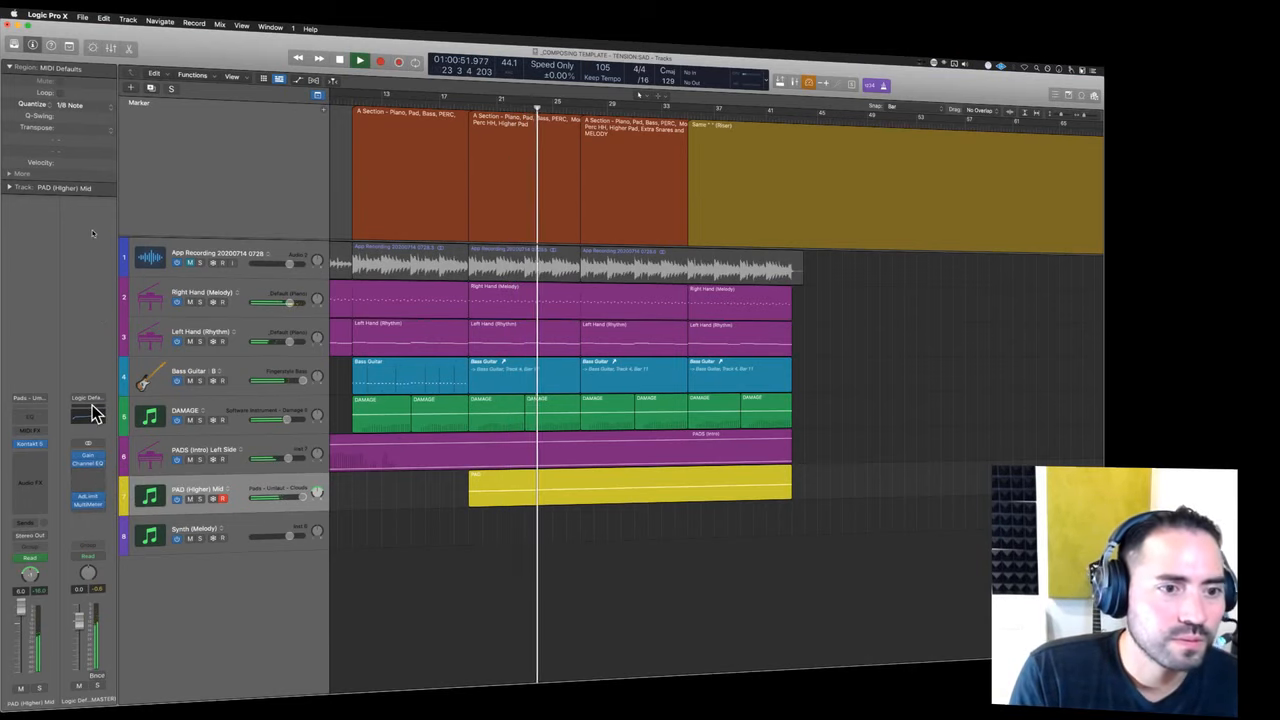
left_click(88, 497)
left_click(392, 163)
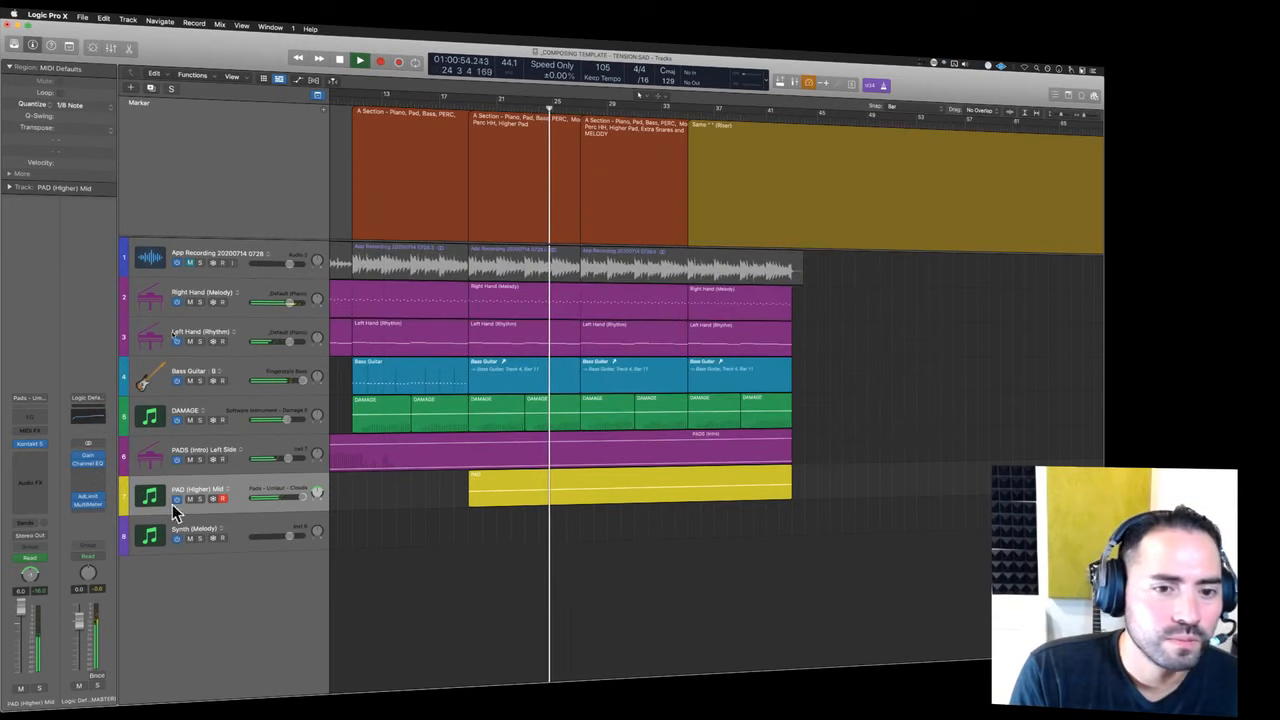
- Insert a stereo Compressor from the Dynamics plug-ins on the master channel, after the Channel EQ
left_click(94, 471)
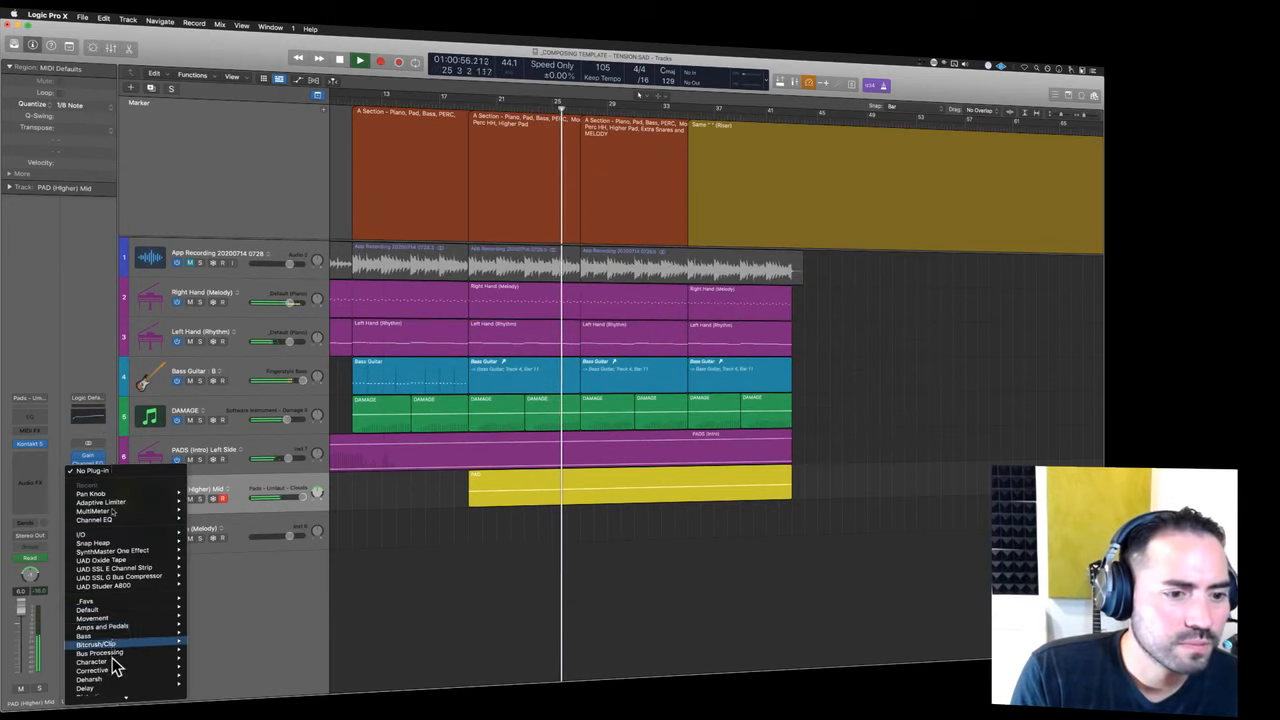
scroll(114, 665, "down", 5)
mouse_move(95, 663)
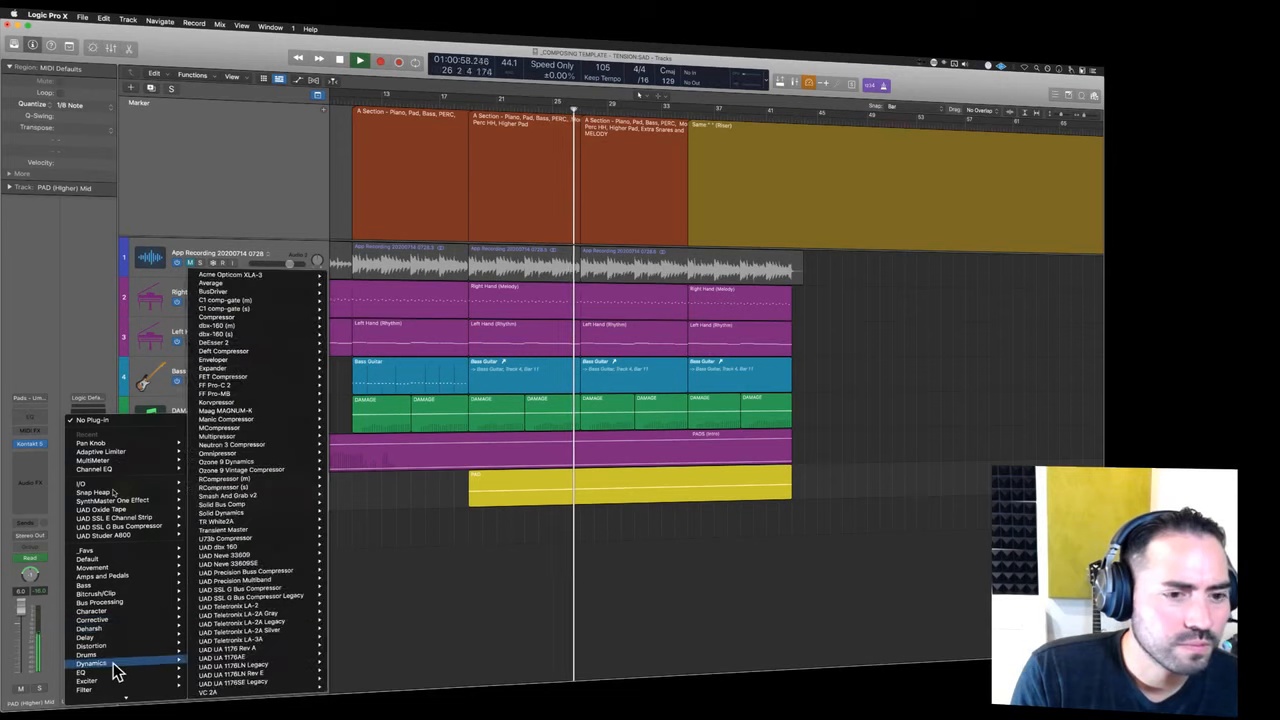
mouse_move(280, 376)
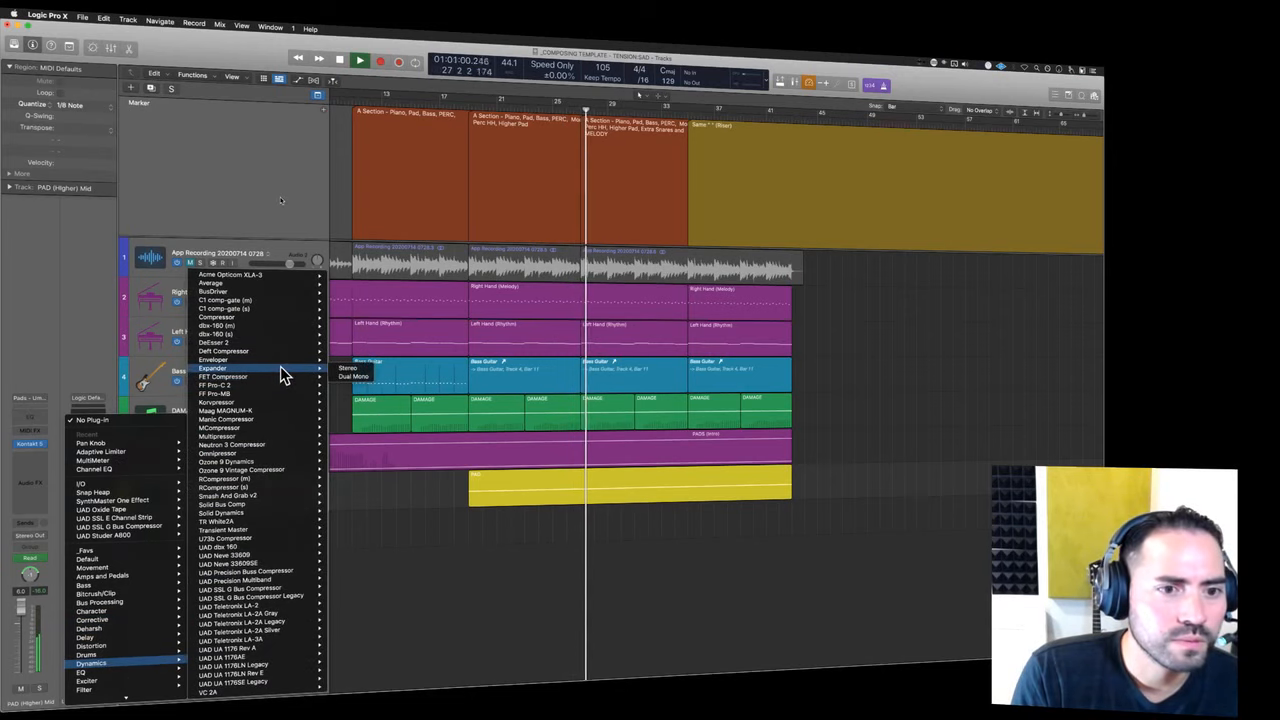
mouse_move(287, 316)
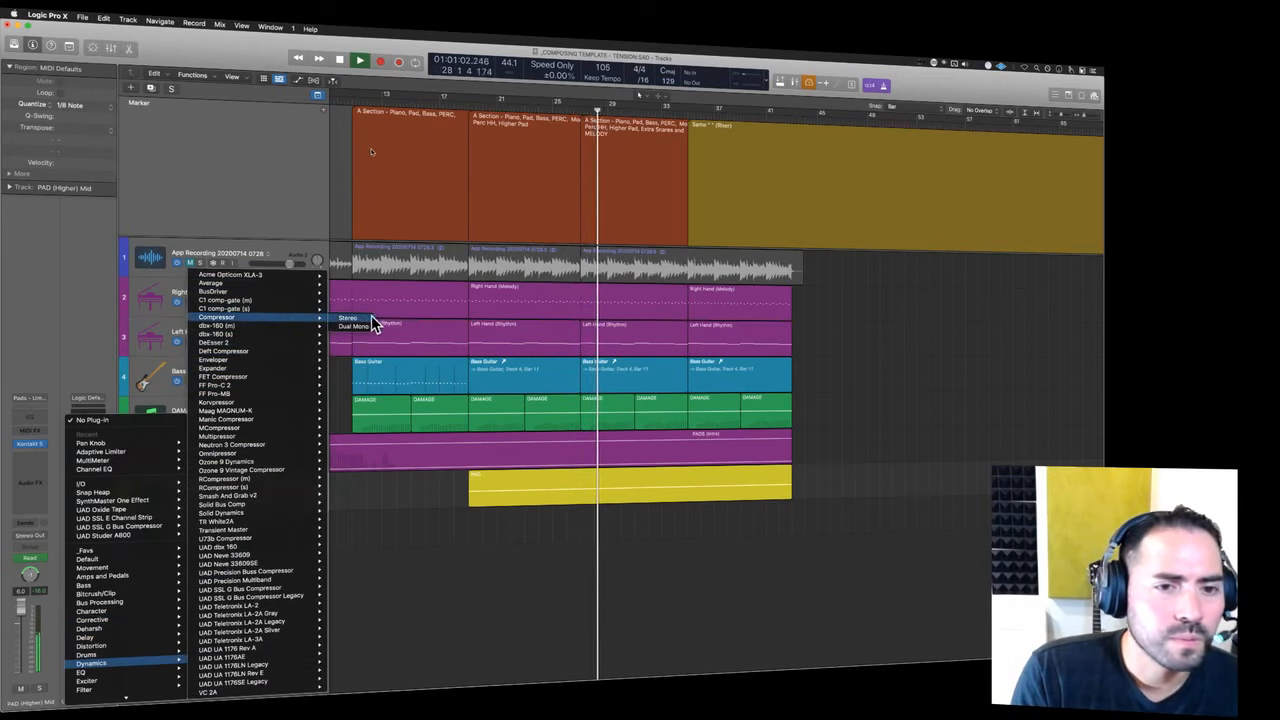
left_click(372, 323)
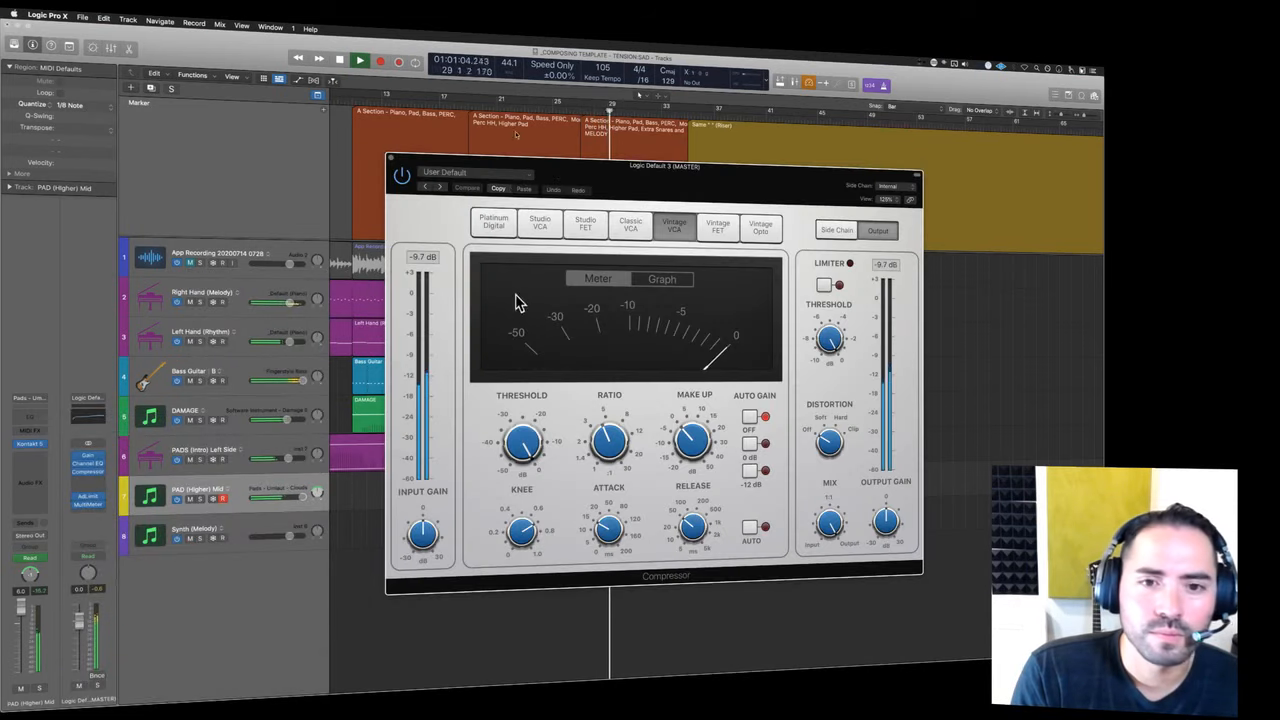
- Lower the master Compressor's threshold to about -25 dB, set the ratio to 3.3:1, enable auto release, and close the plug-in
left_click_drag(532, 487, 534, 501)
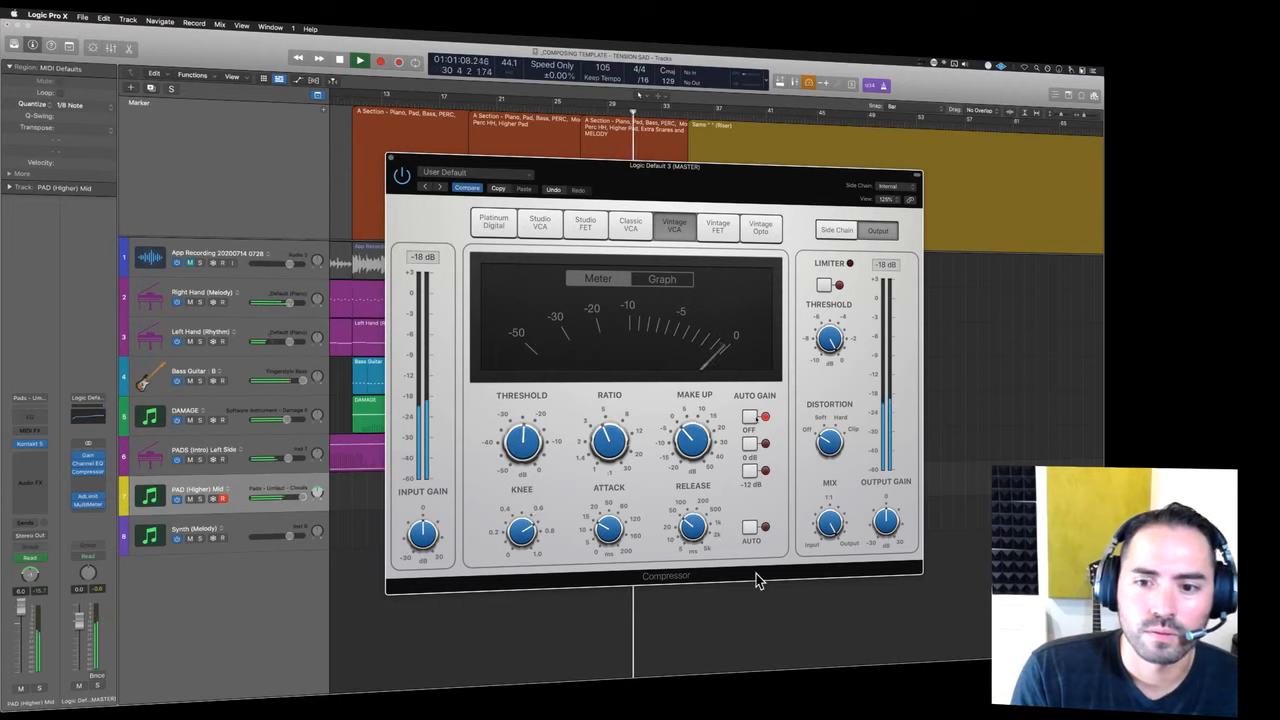
left_click_drag(690, 438, 689, 433)
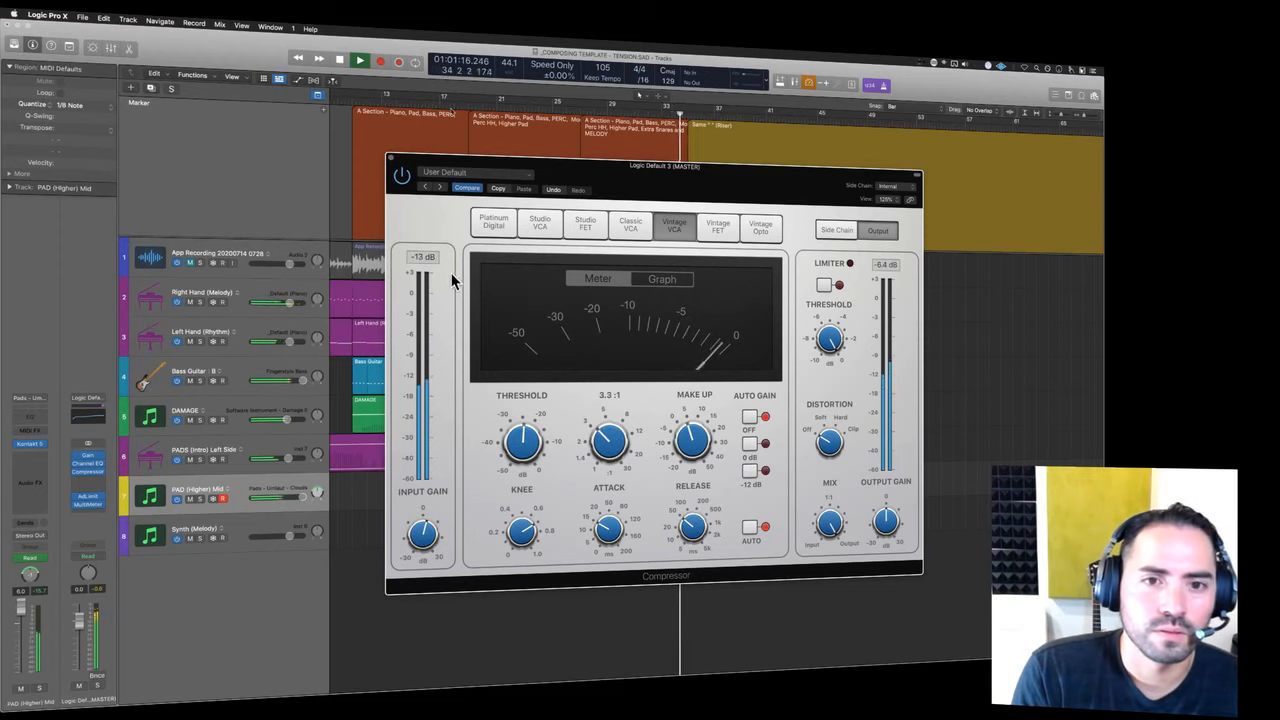
left_click(393, 158)
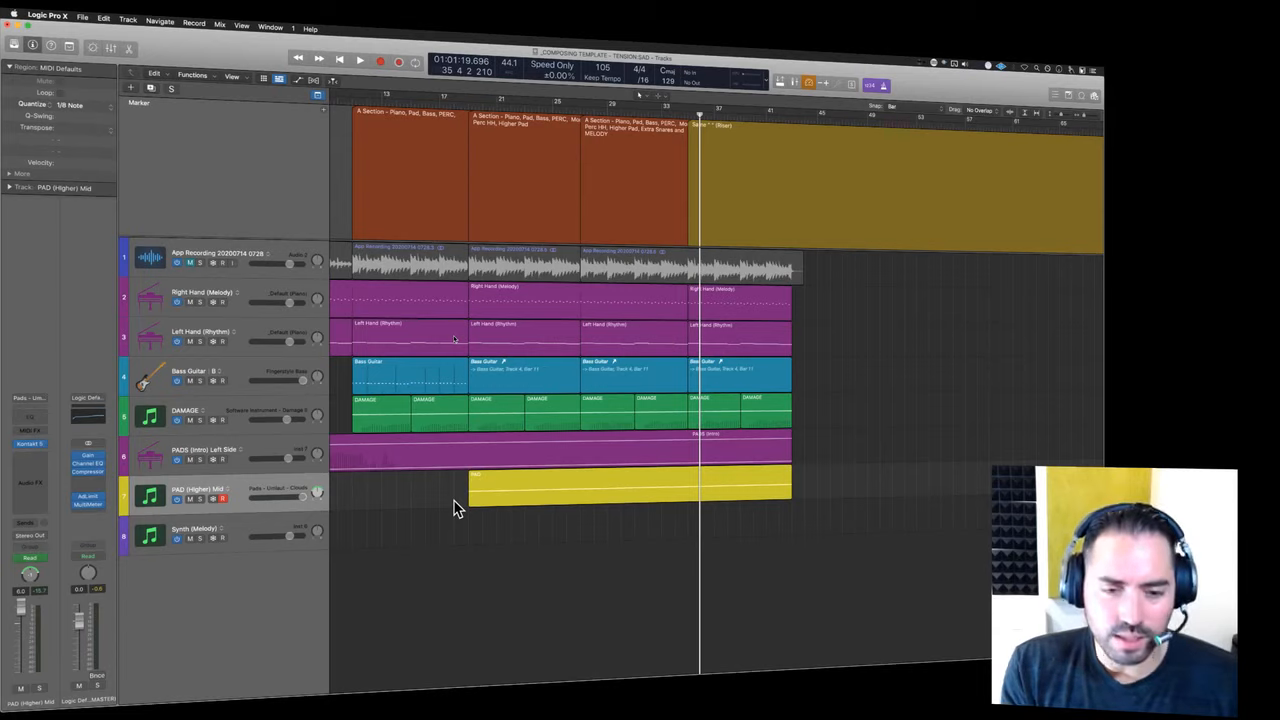
- Select the PAD region and insert the Tremolo plug-in on the PAD (Higher) Mid track, searching for "tremolo"
left_click(446, 448)
left_click(545, 486)
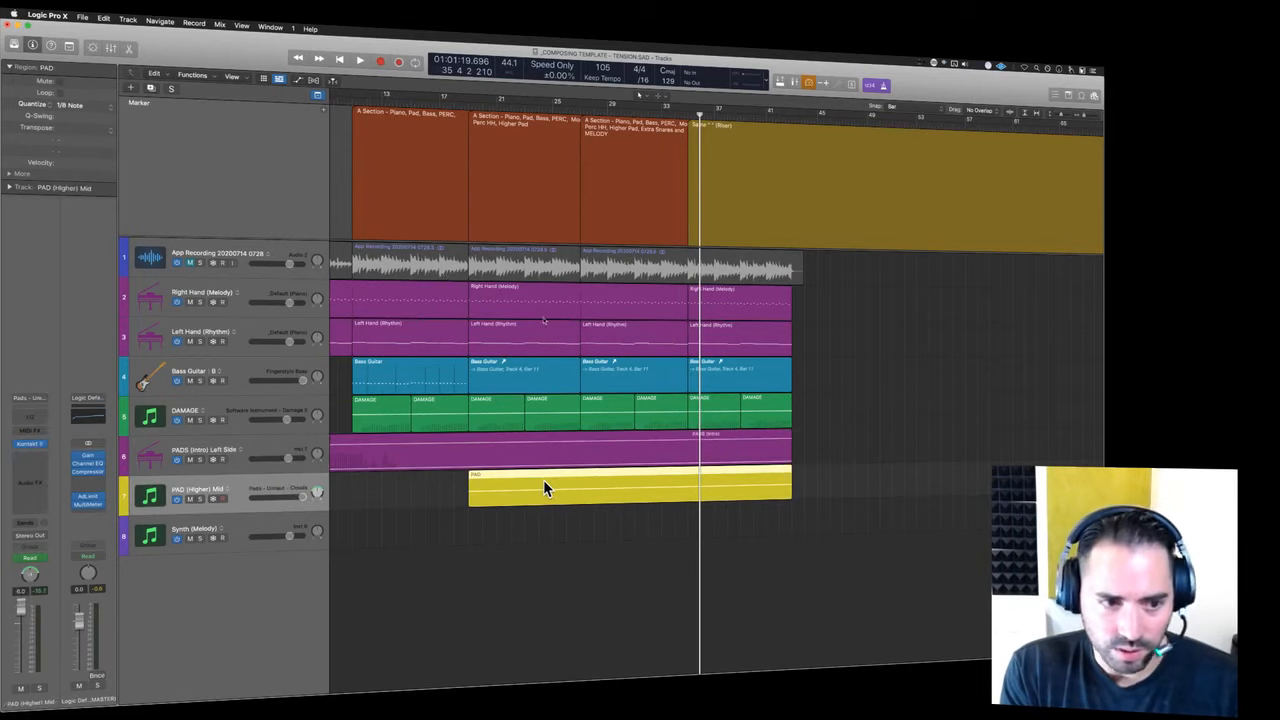
left_click(38, 456)
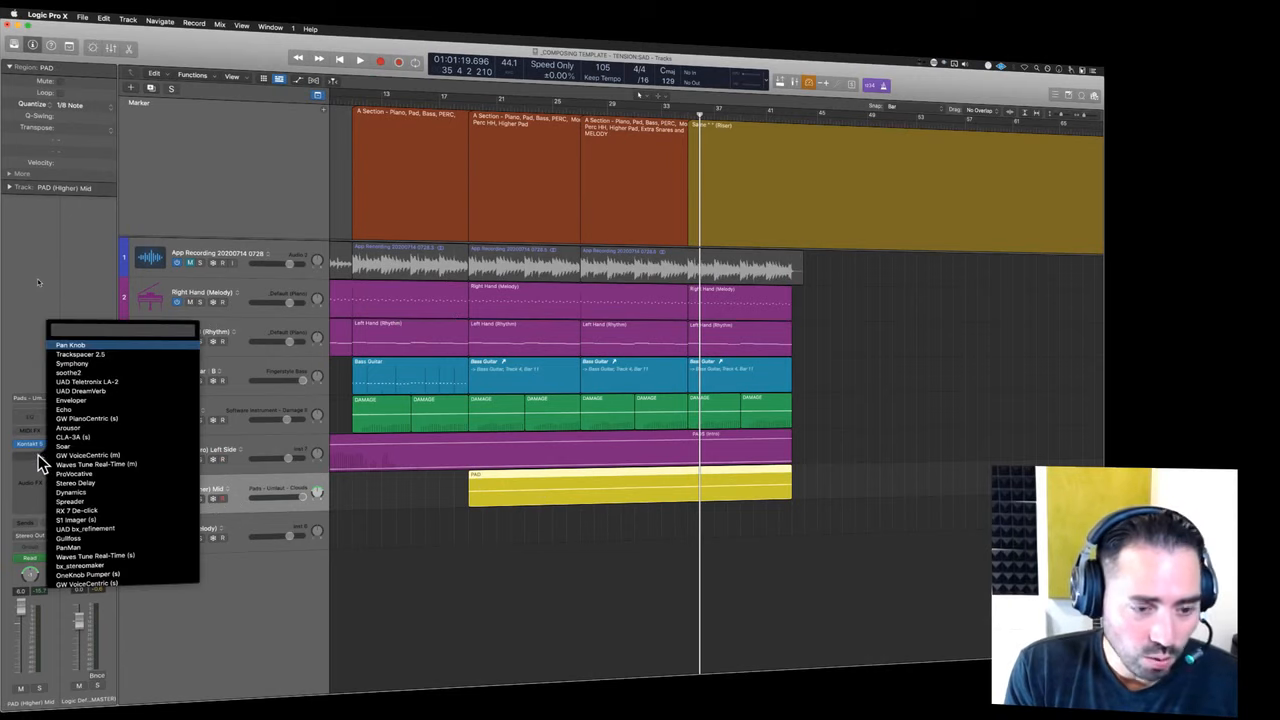
type("tremol")
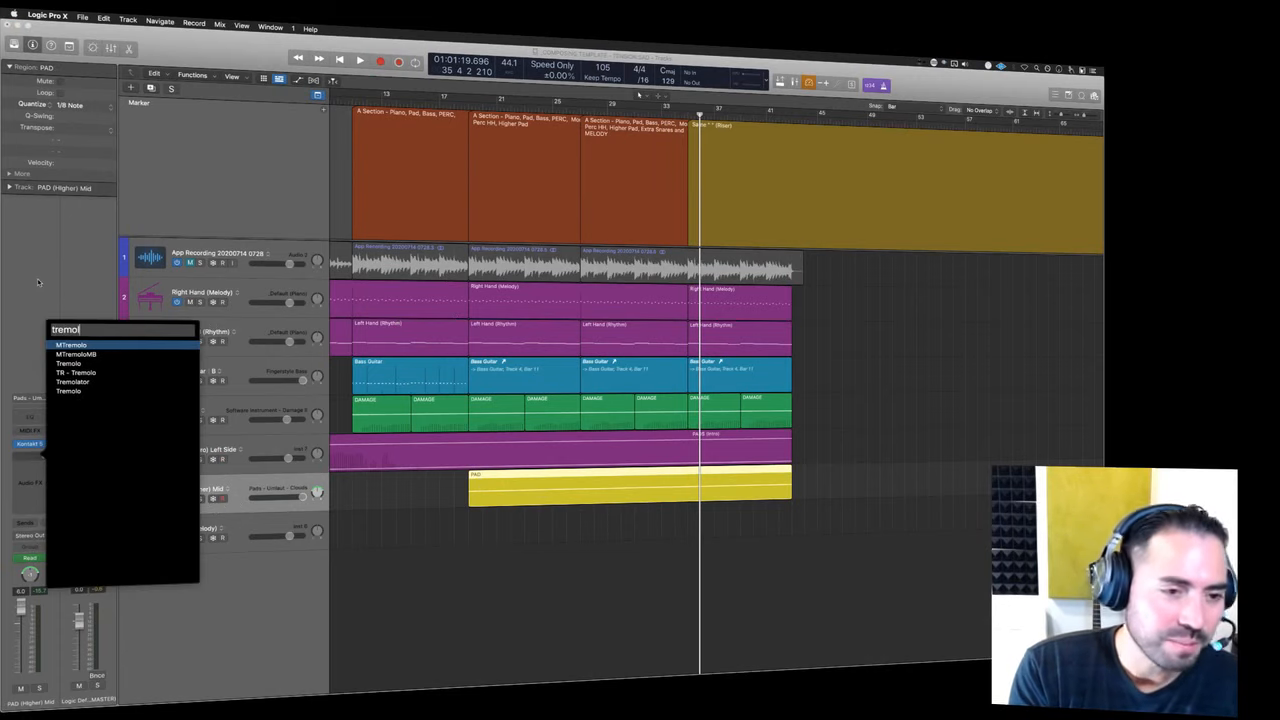
type("o")
key("Down")
key("Down")
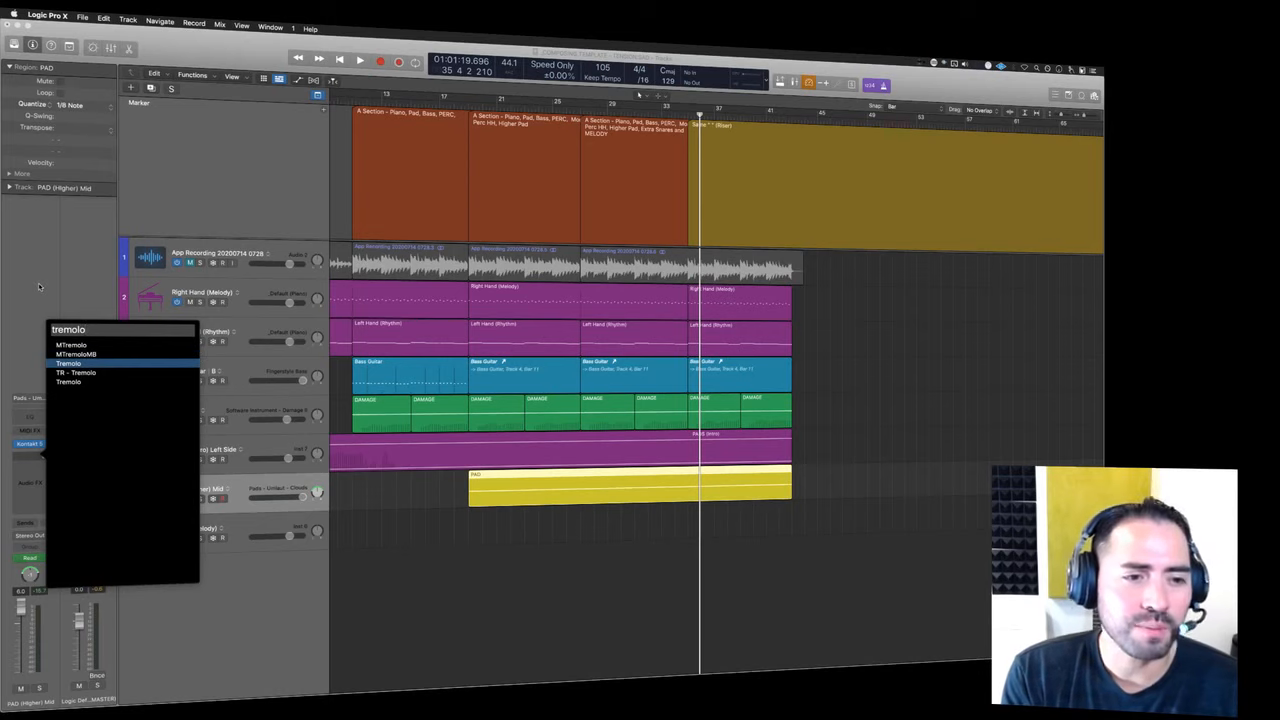
key("Return")
left_click(39, 459)
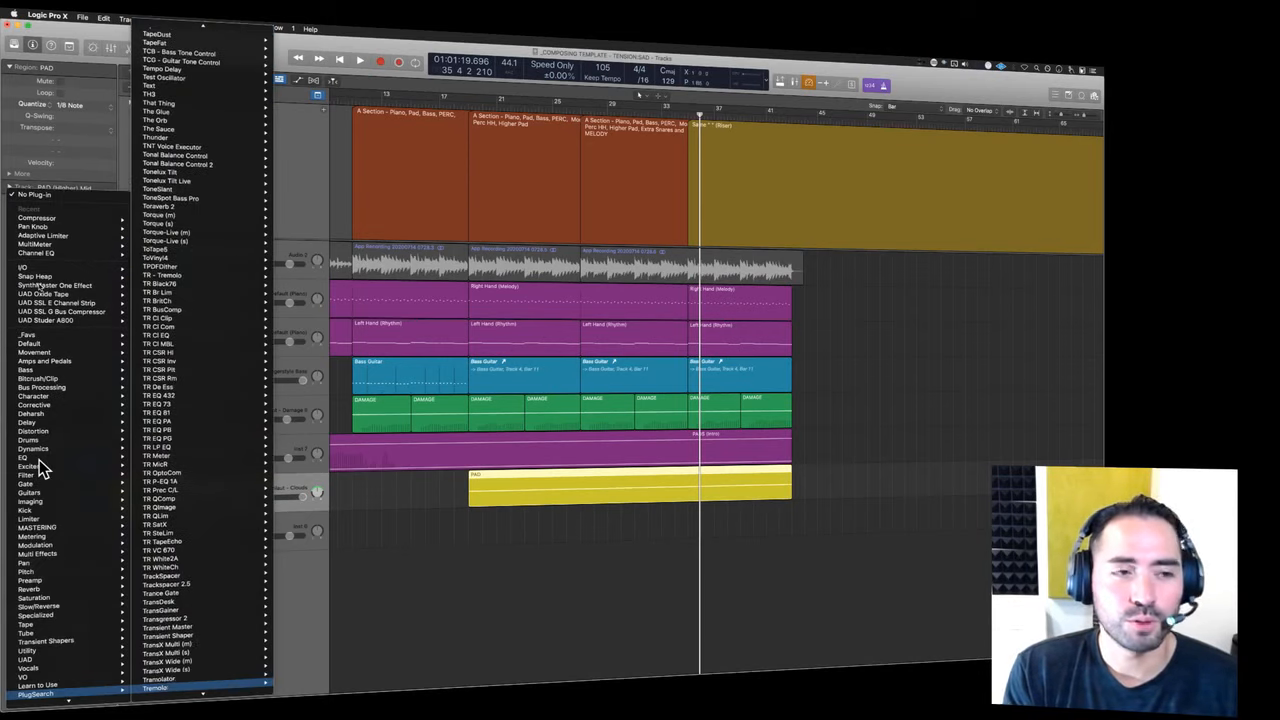
key("Return")
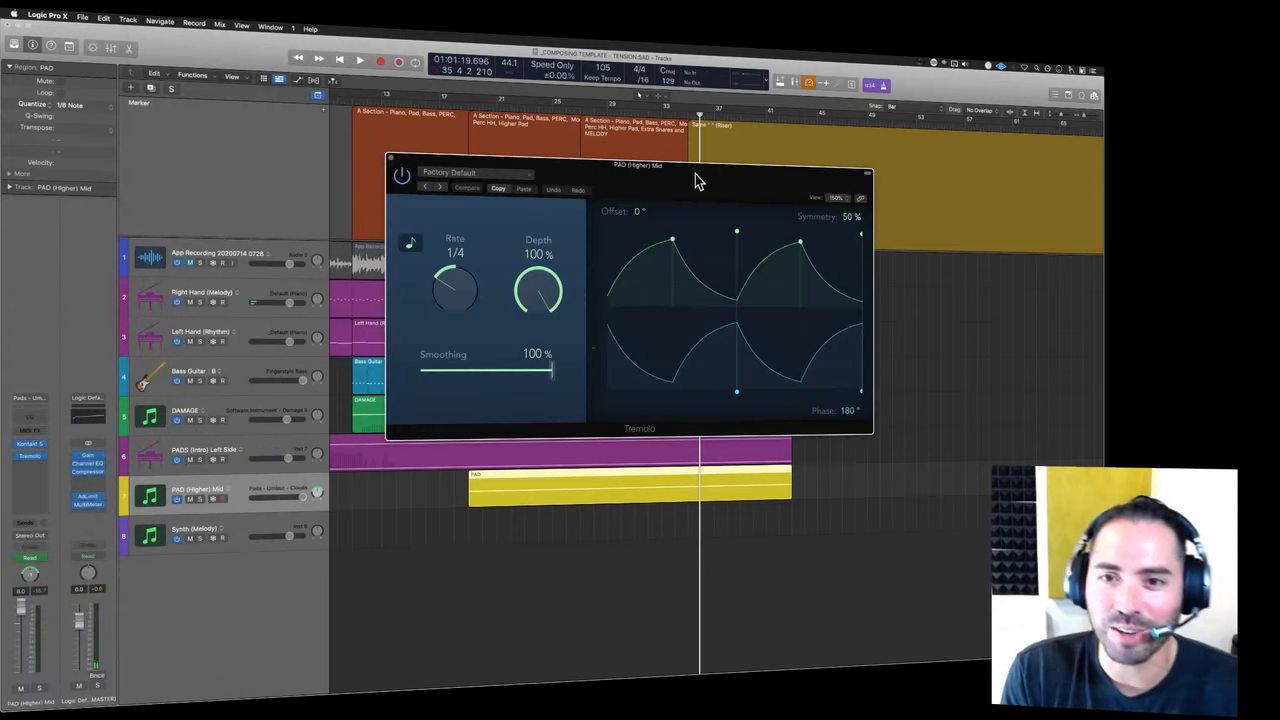
- Load the Auto-Pan preset in the PAD (Higher) Mid track's Tremolo and place the playhead at bar 19
left_click_drag(697, 181, 707, 199)
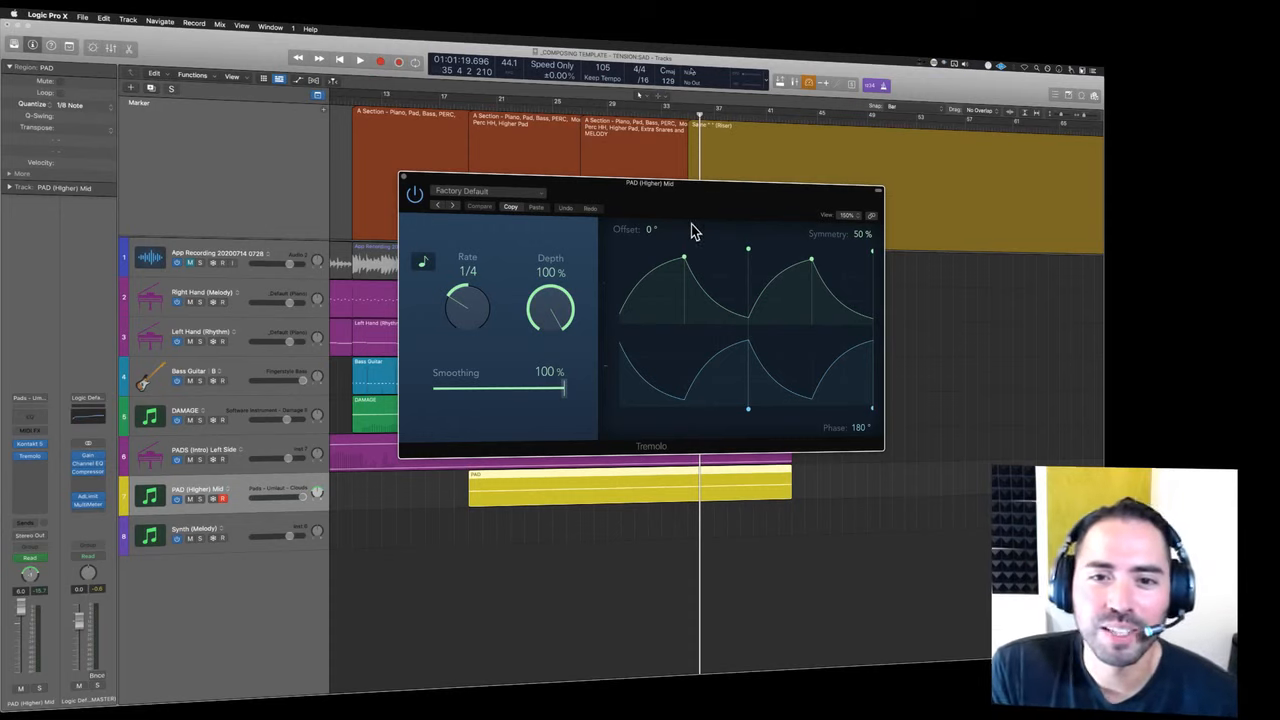
left_click(496, 196)
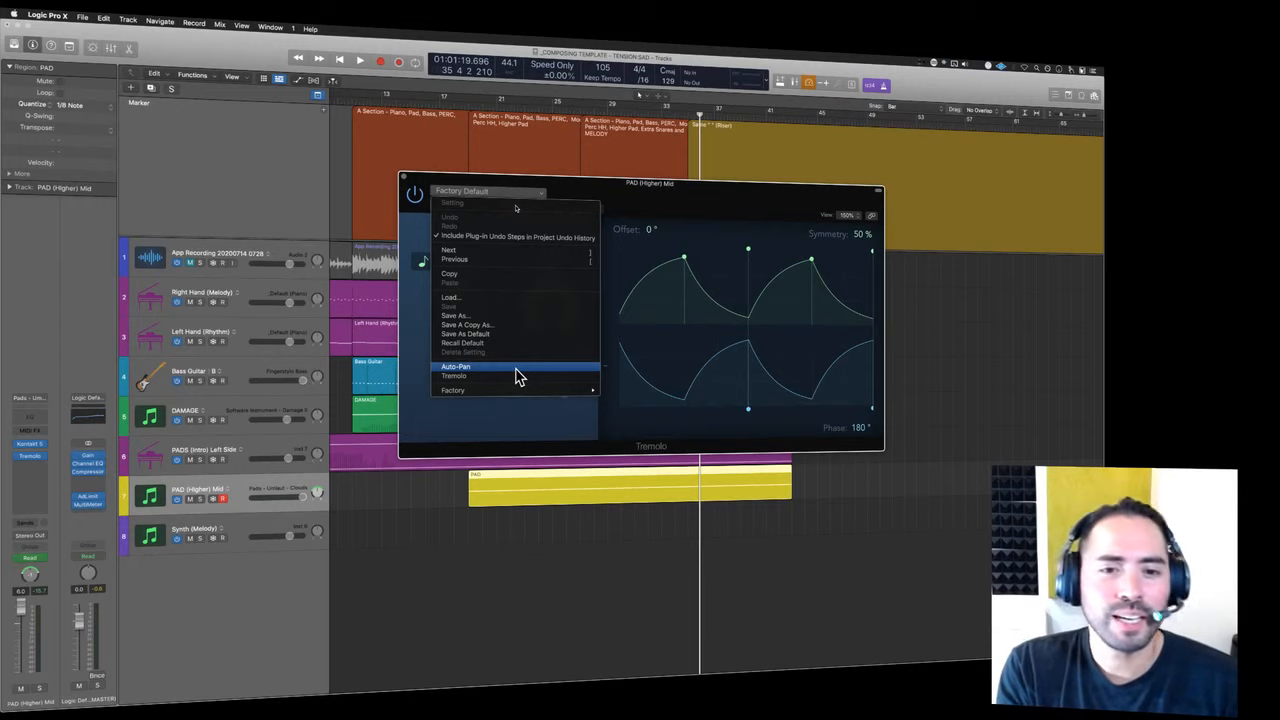
left_click(516, 367)
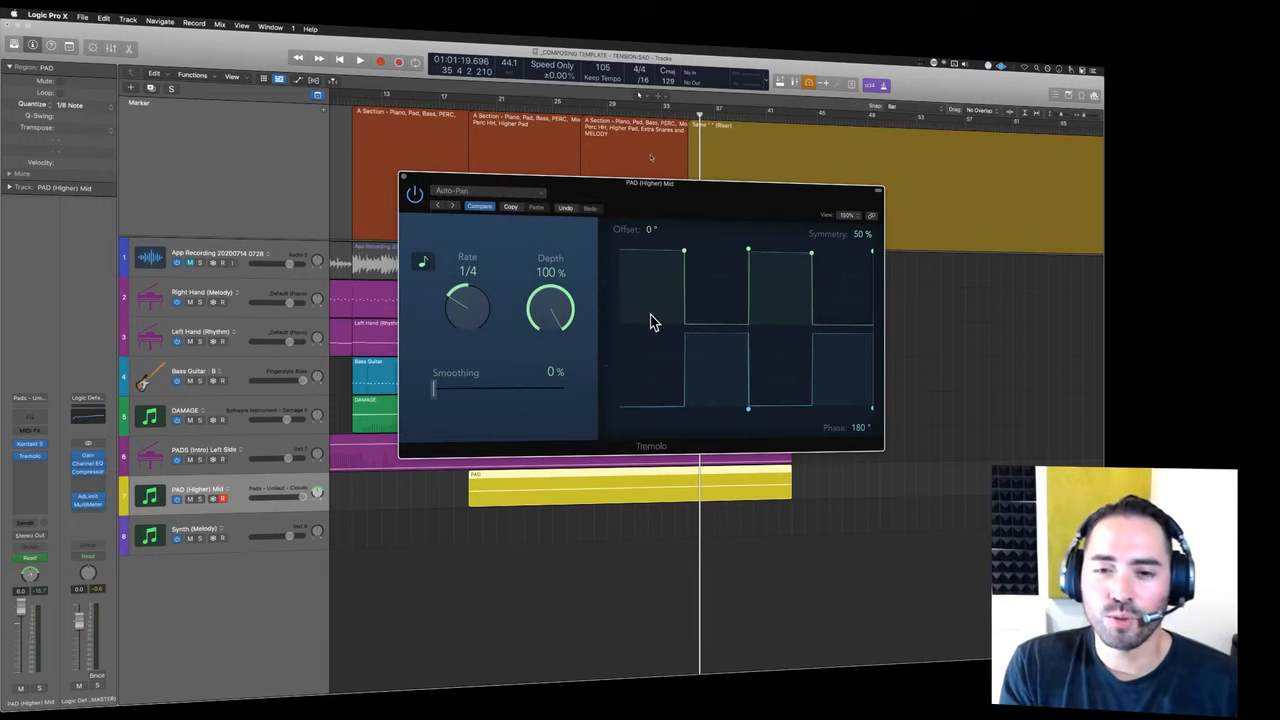
left_click(466, 514)
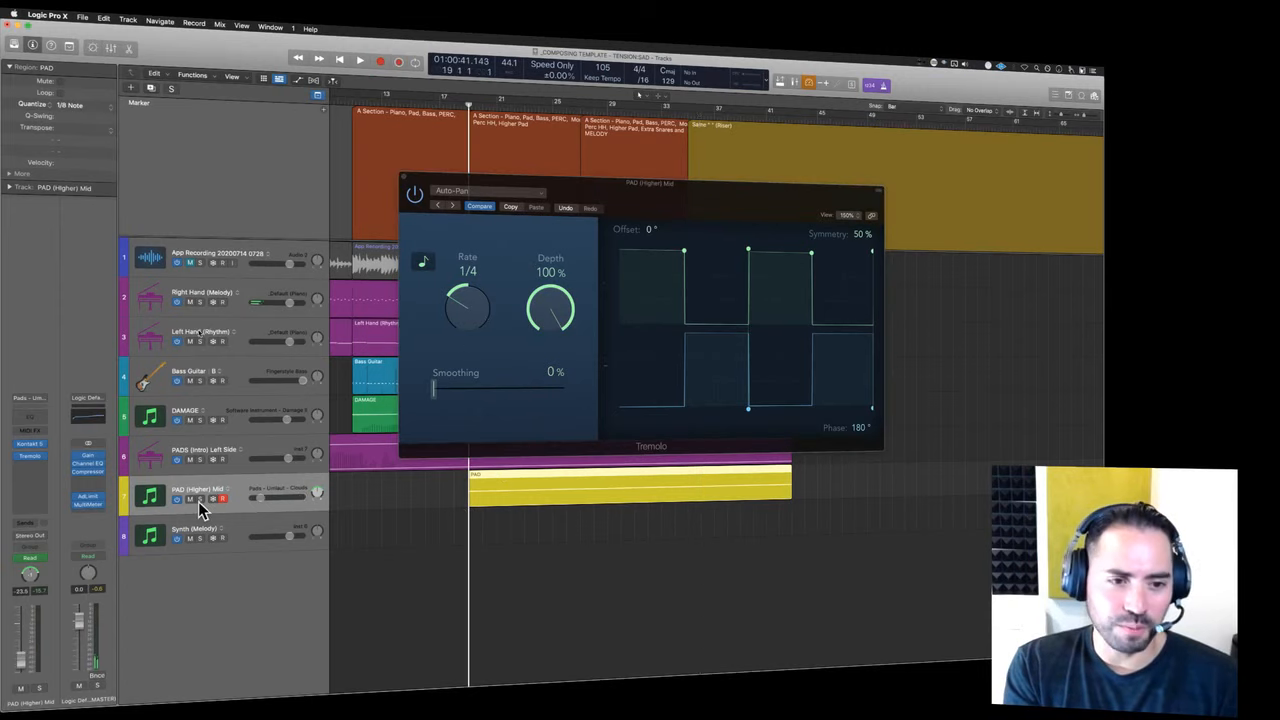
- Solo the PAD (Higher) Mid track and audition its Auto-Pan Tremolo from bar 19
left_click(199, 499)
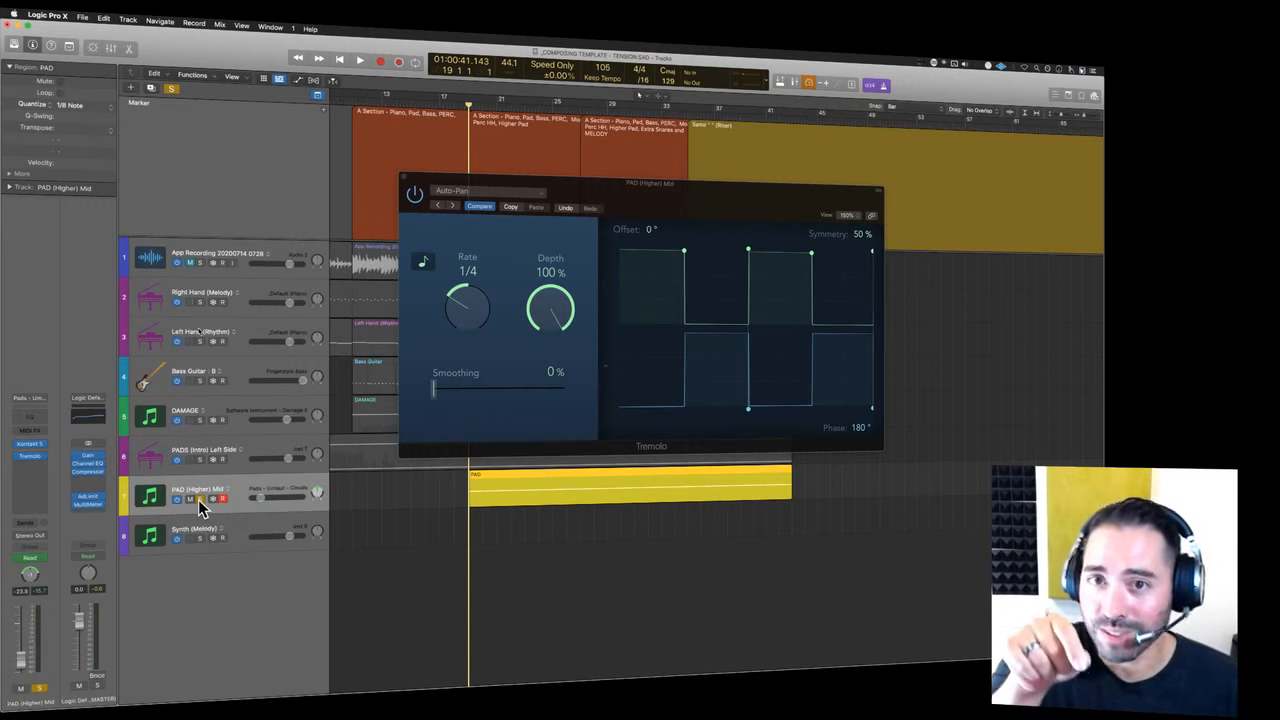
key("space")
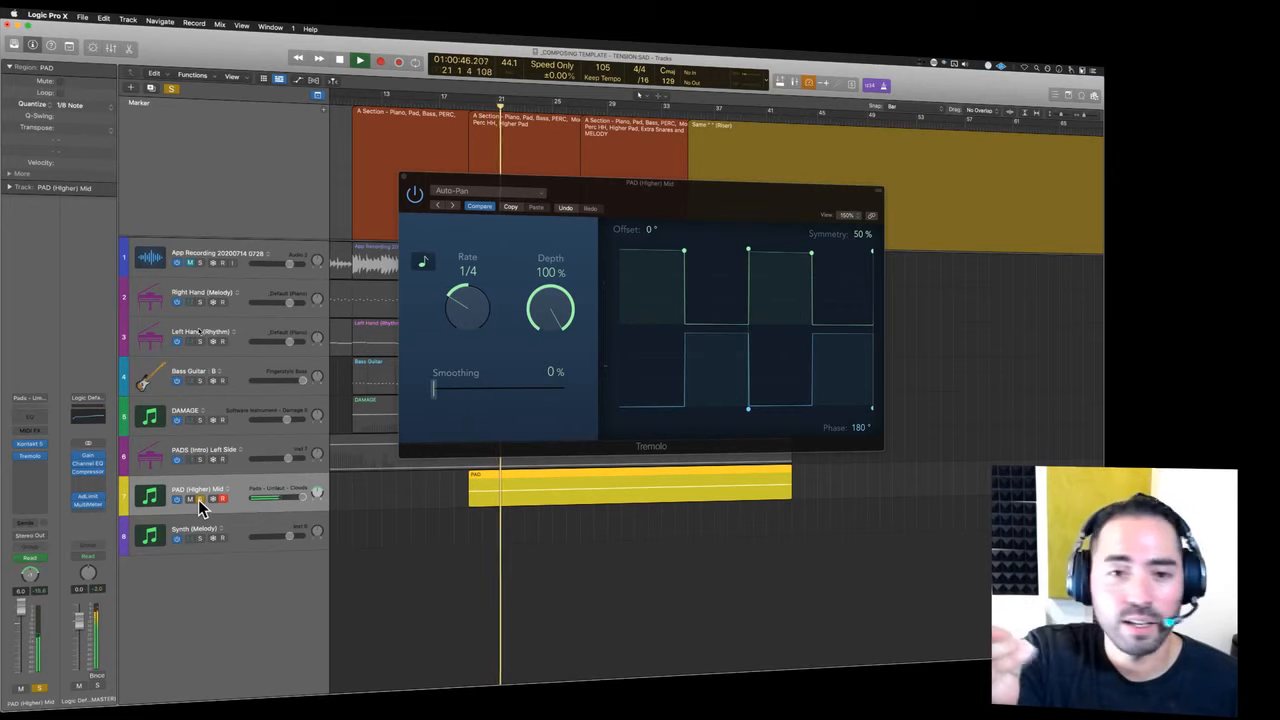
key("space")
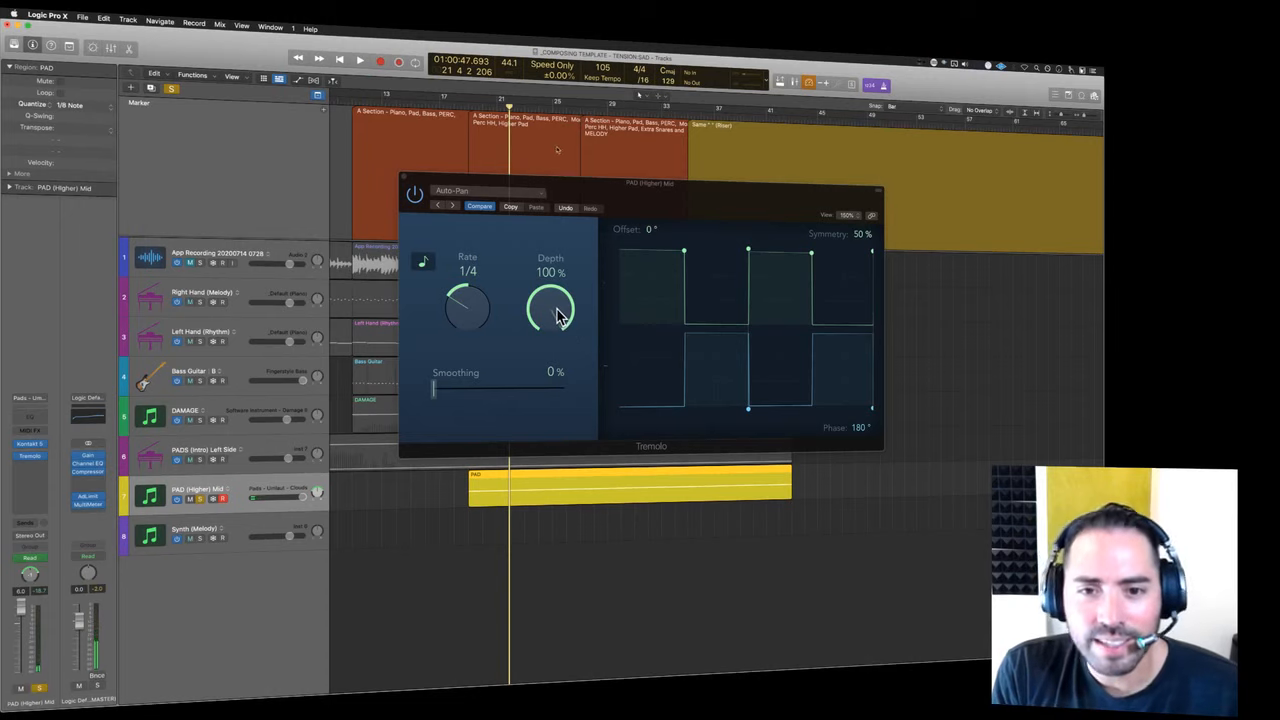
- Set the PAD (Higher) Mid Tremolo's smoothing to 45% and its depth to 81% while auditioning the pad
left_click_drag(560, 316, 560, 352)
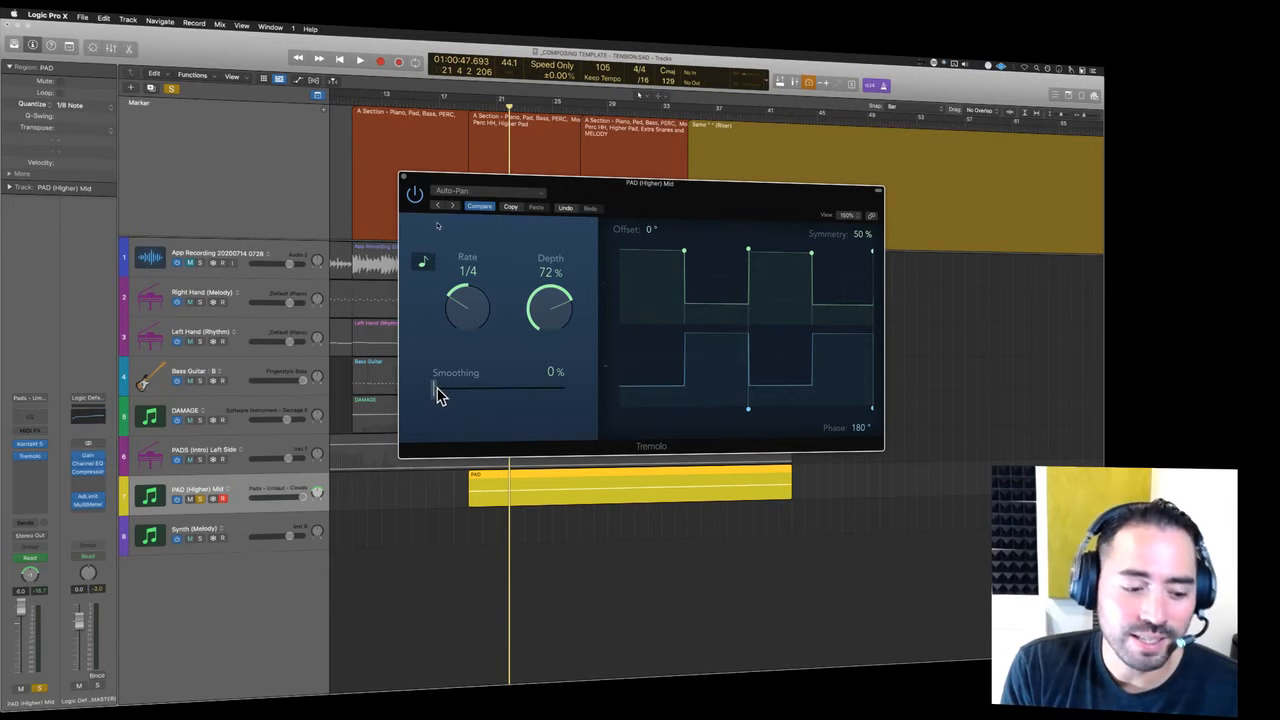
left_click_drag(440, 395, 500, 396)
key("space")
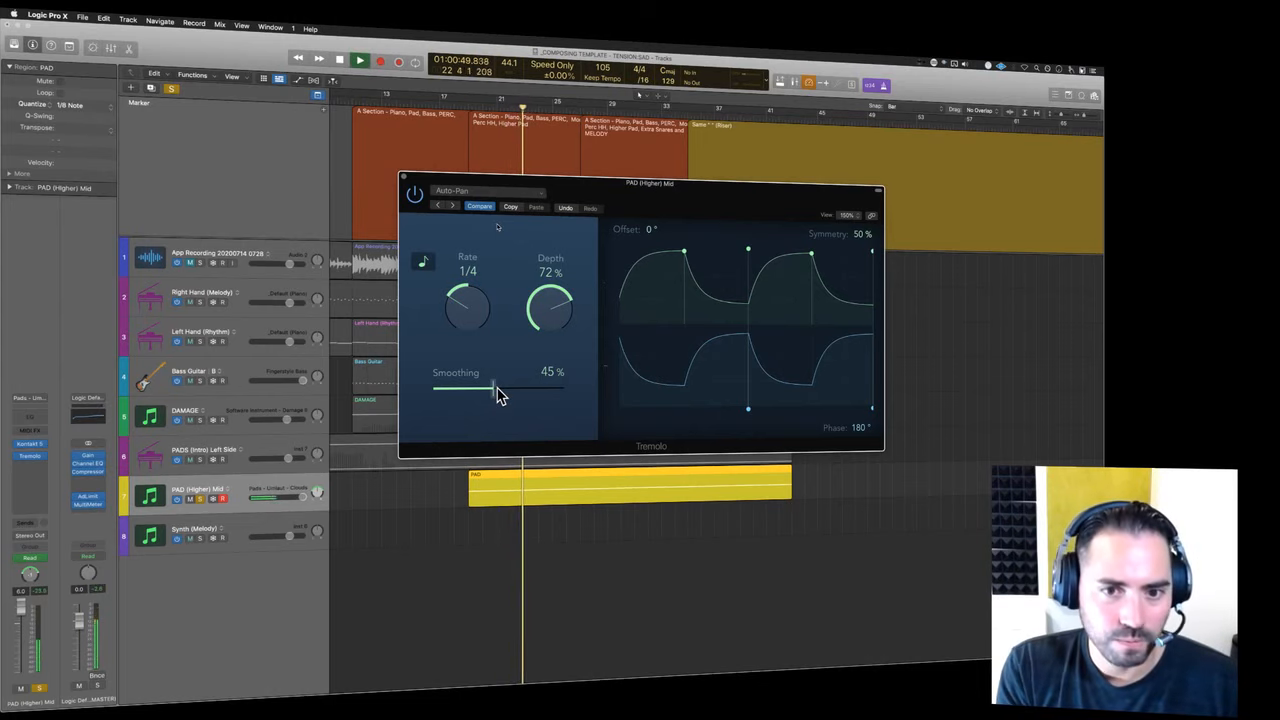
left_click_drag(540, 309, 540, 312)
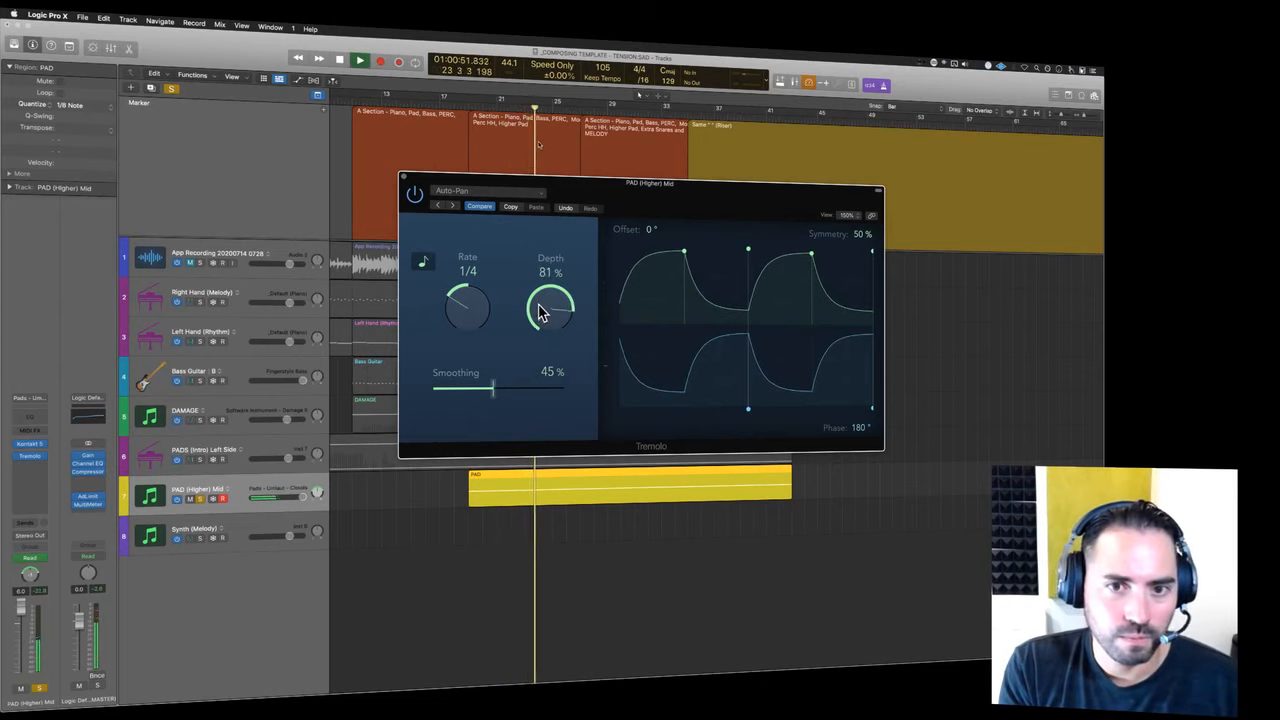
key("space")
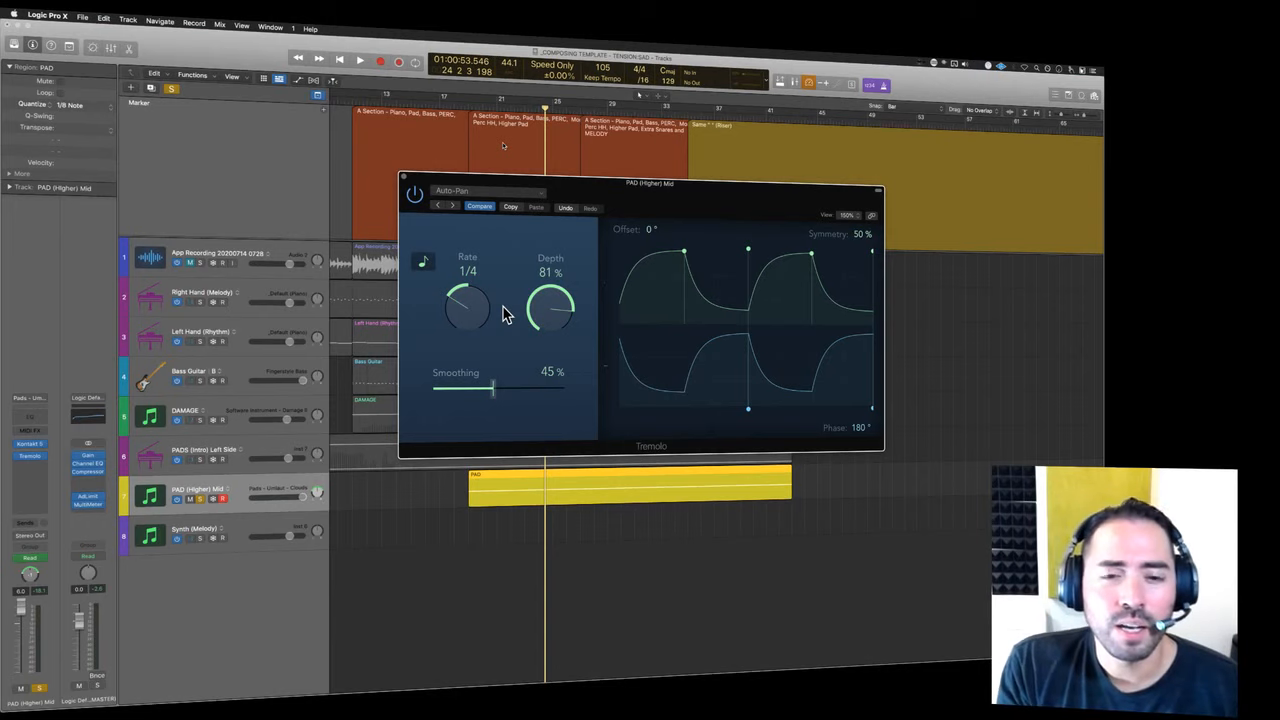
- Slow the PAD (Higher) Mid Tremolo's rate to 1/1 while playing the soloed pad
left_click_drag(469, 320, 468, 322)
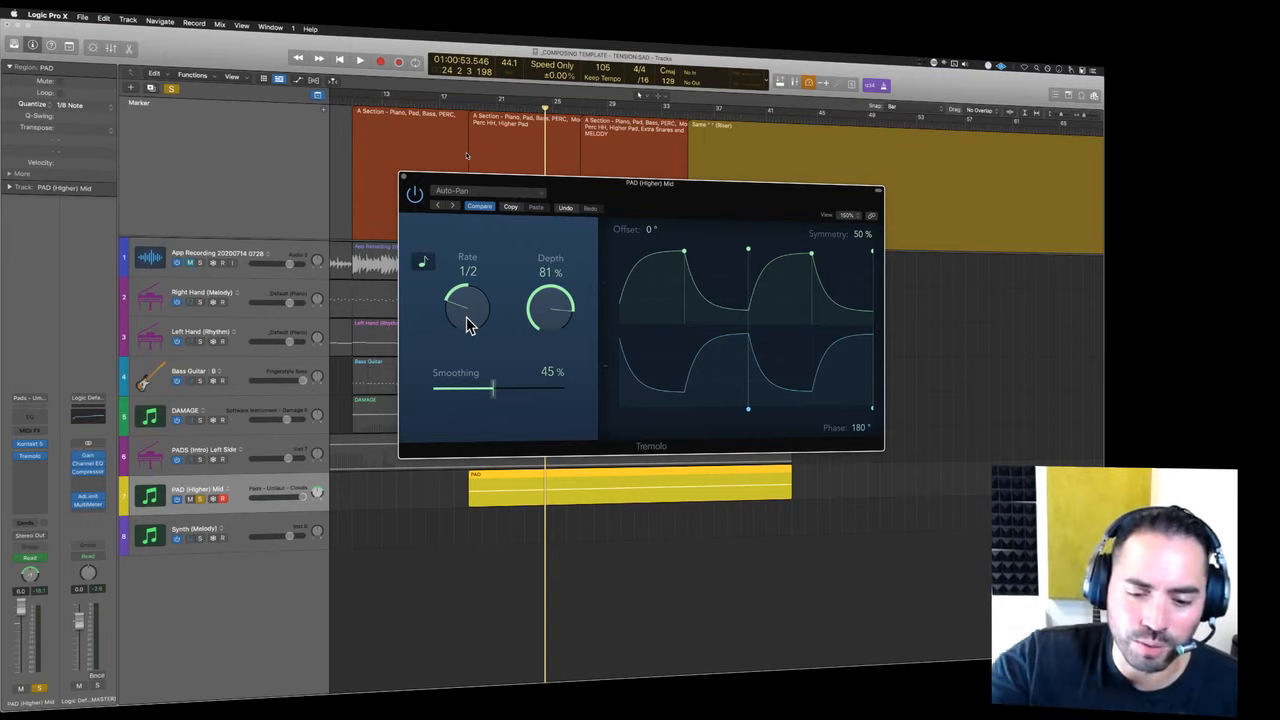
key("space")
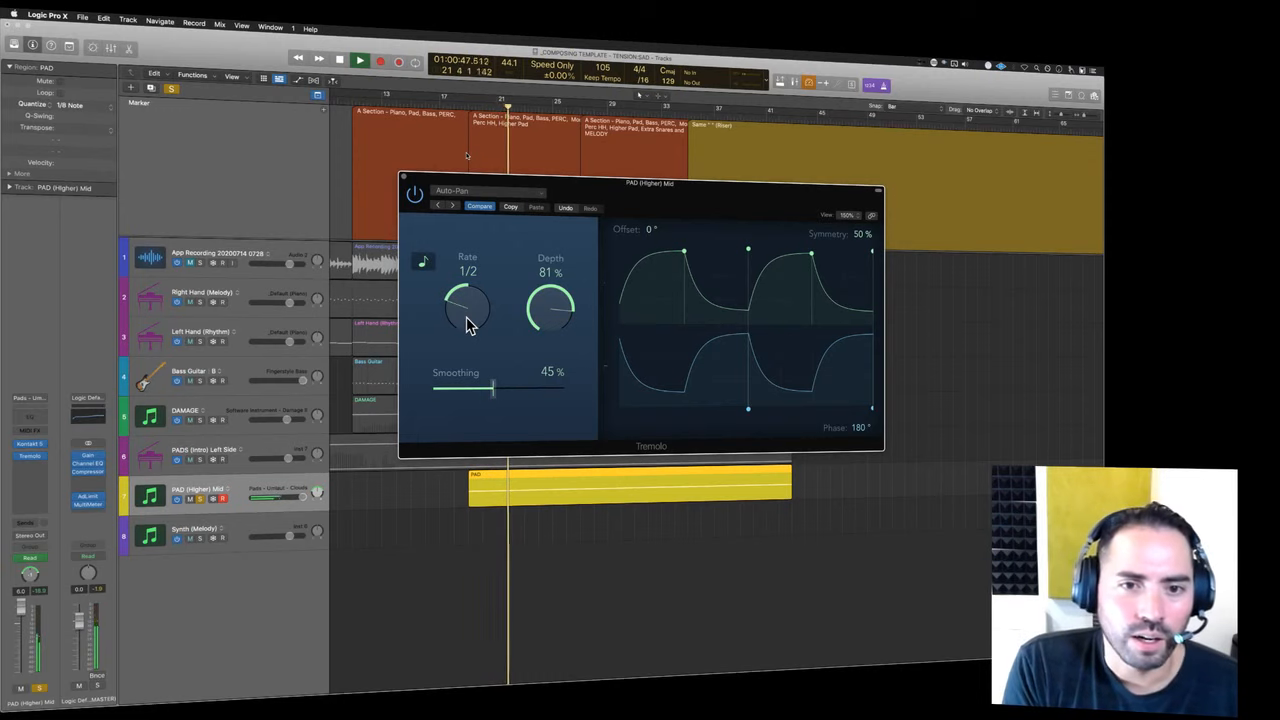
left_click_drag(466, 323, 472, 332)
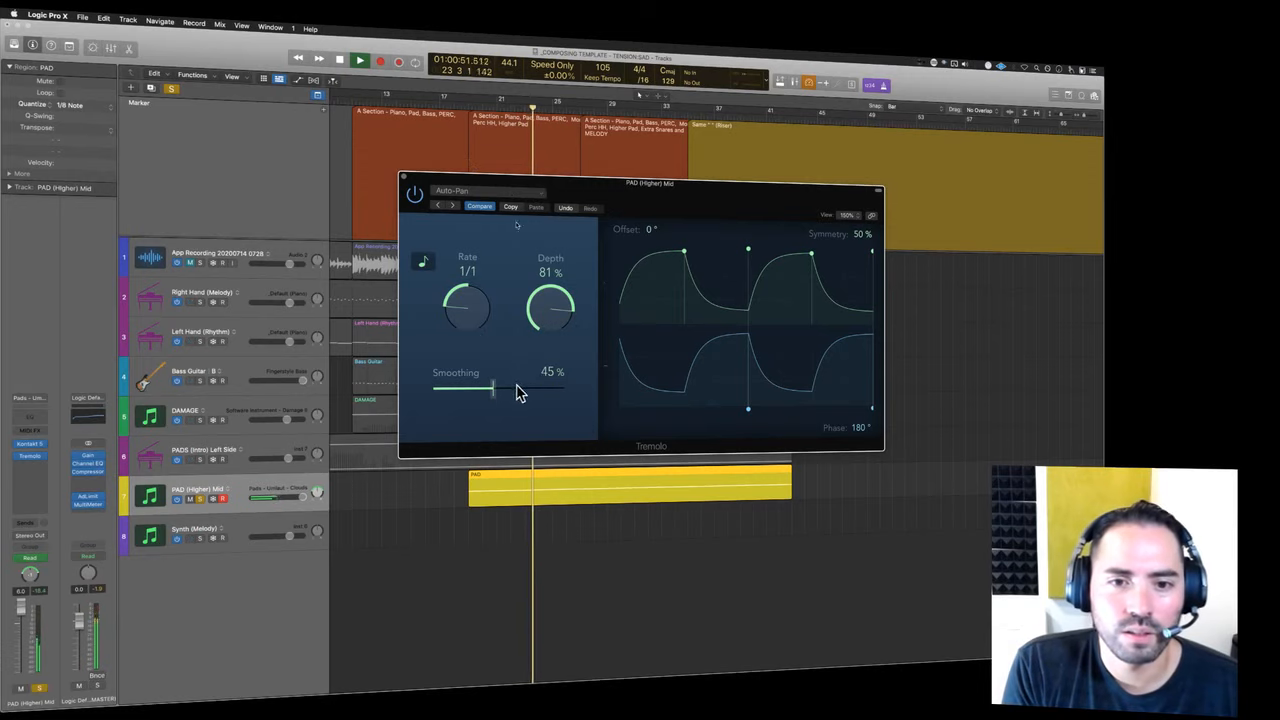
- Set the Tremolo's smoothing to 23% and depth to 86%, then close the plug-in and unsolo the PAD (Higher) Mid track
left_click_drag(492, 389, 429, 391)
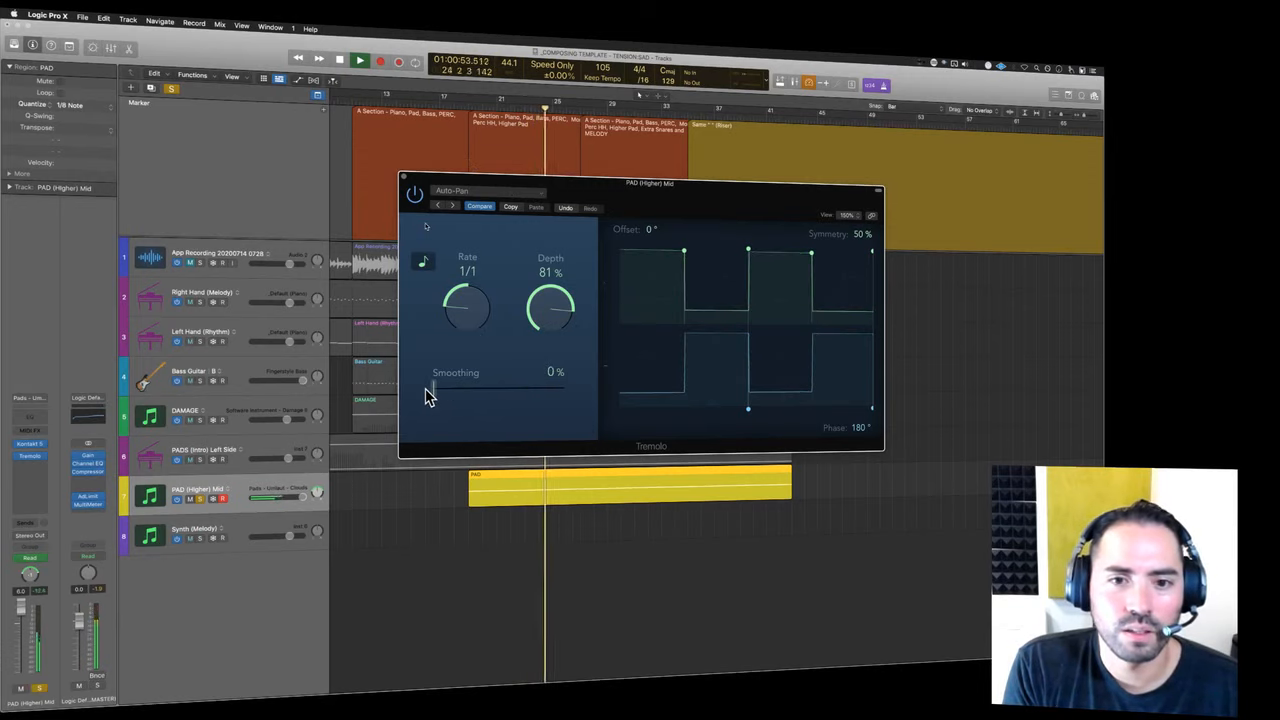
left_click_drag(443, 394, 472, 399)
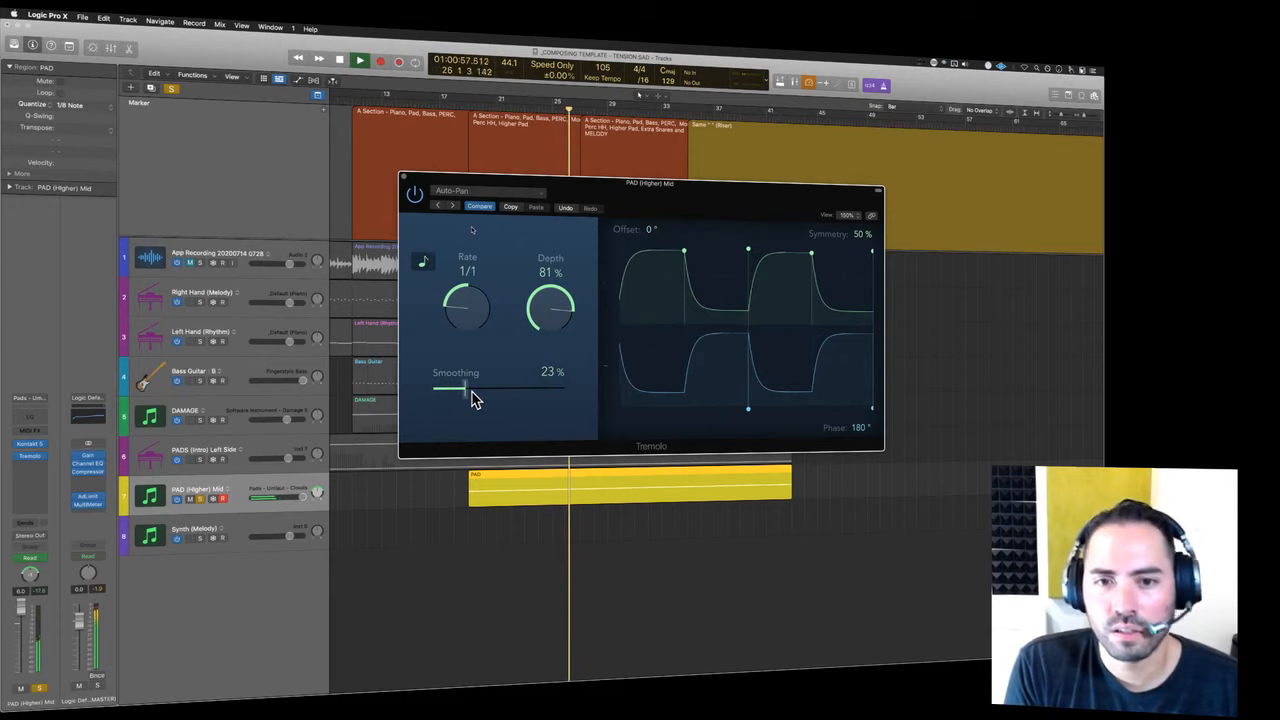
mouse_move(560, 322)
left_mouse_down()
mouse_move(559, 295)
mouse_move(563, 316)
left_mouse_up()
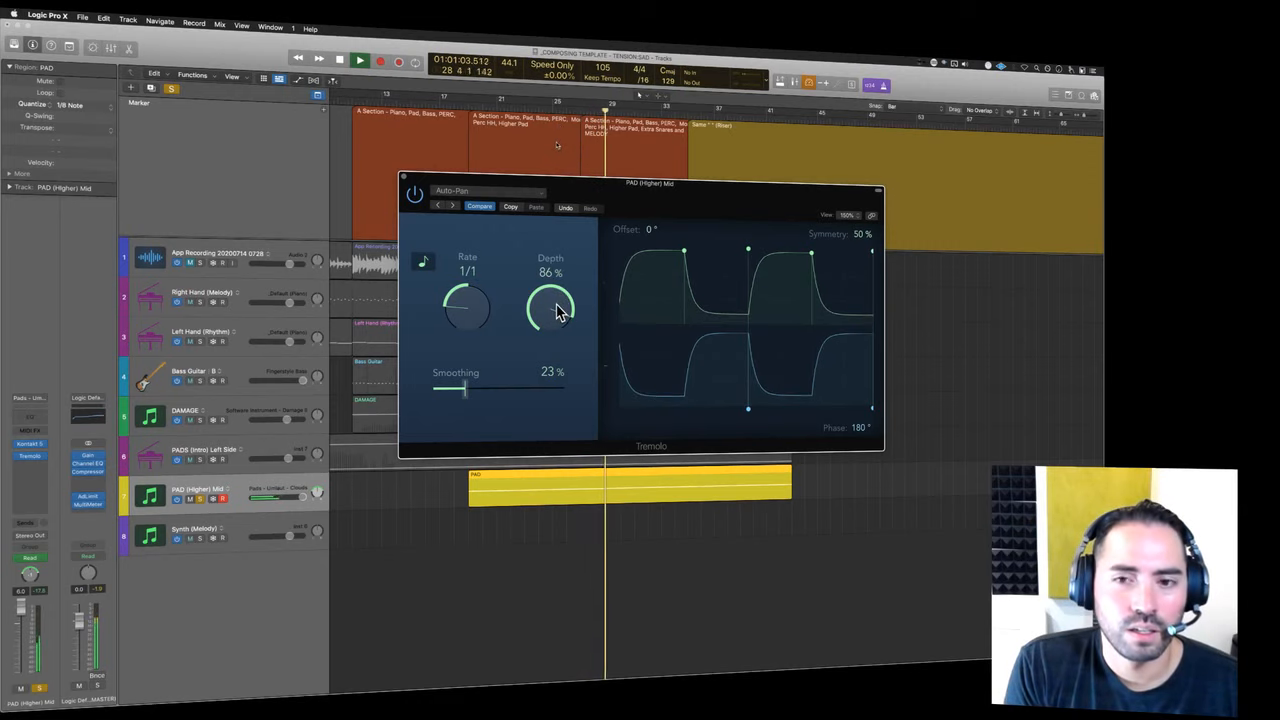
key("space")
left_click(405, 186)
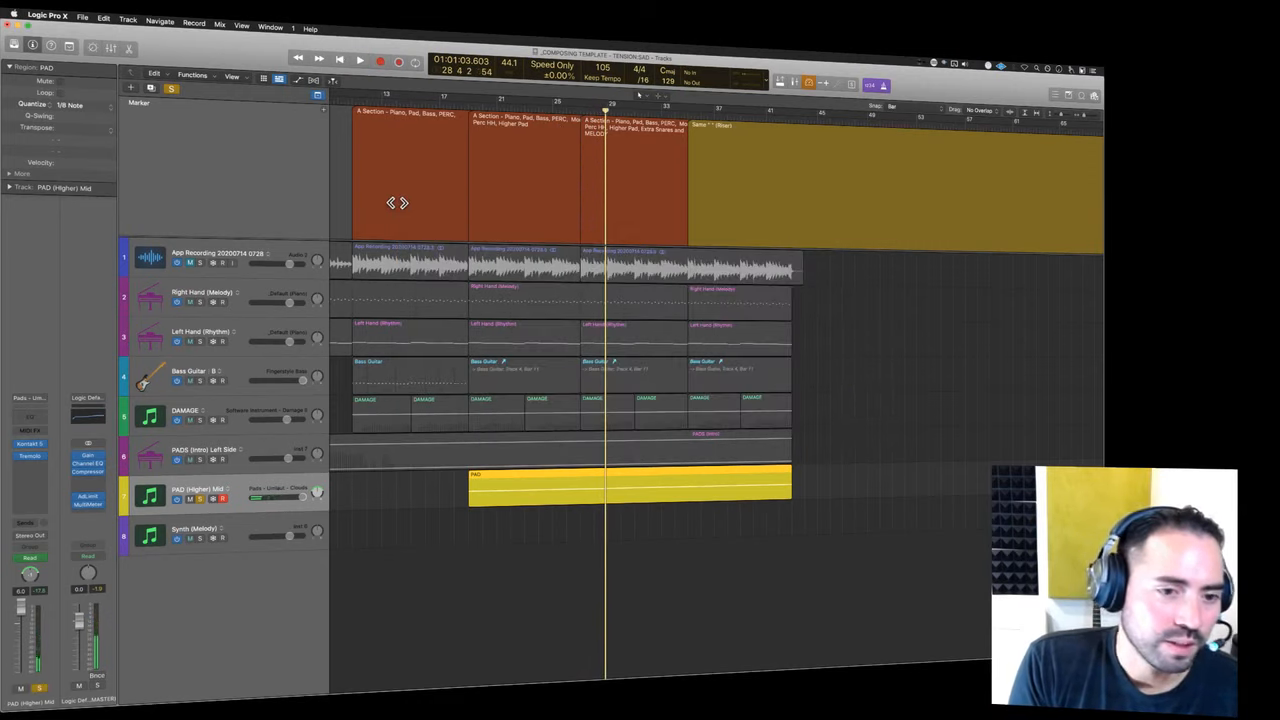
left_click(200, 499)
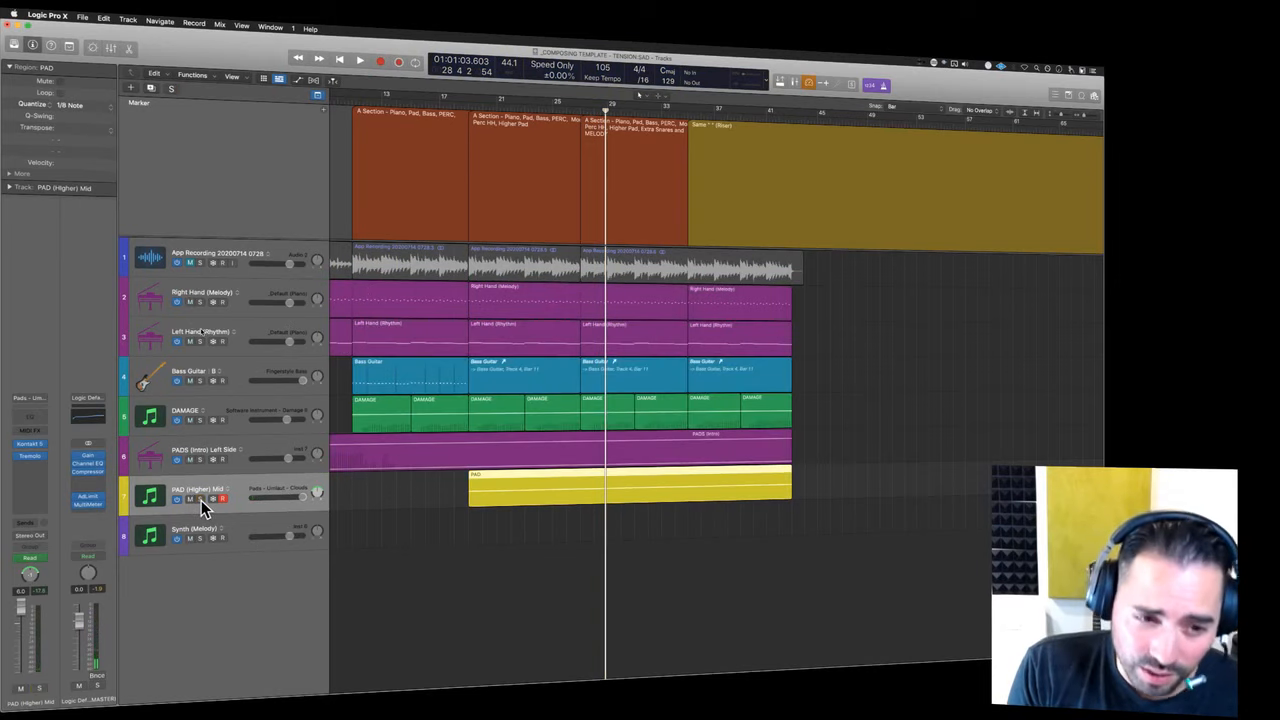
- Play the full mix from bar 17 with cycle off and the Synth (Melody) track selected, and save the project
left_click(441, 513)
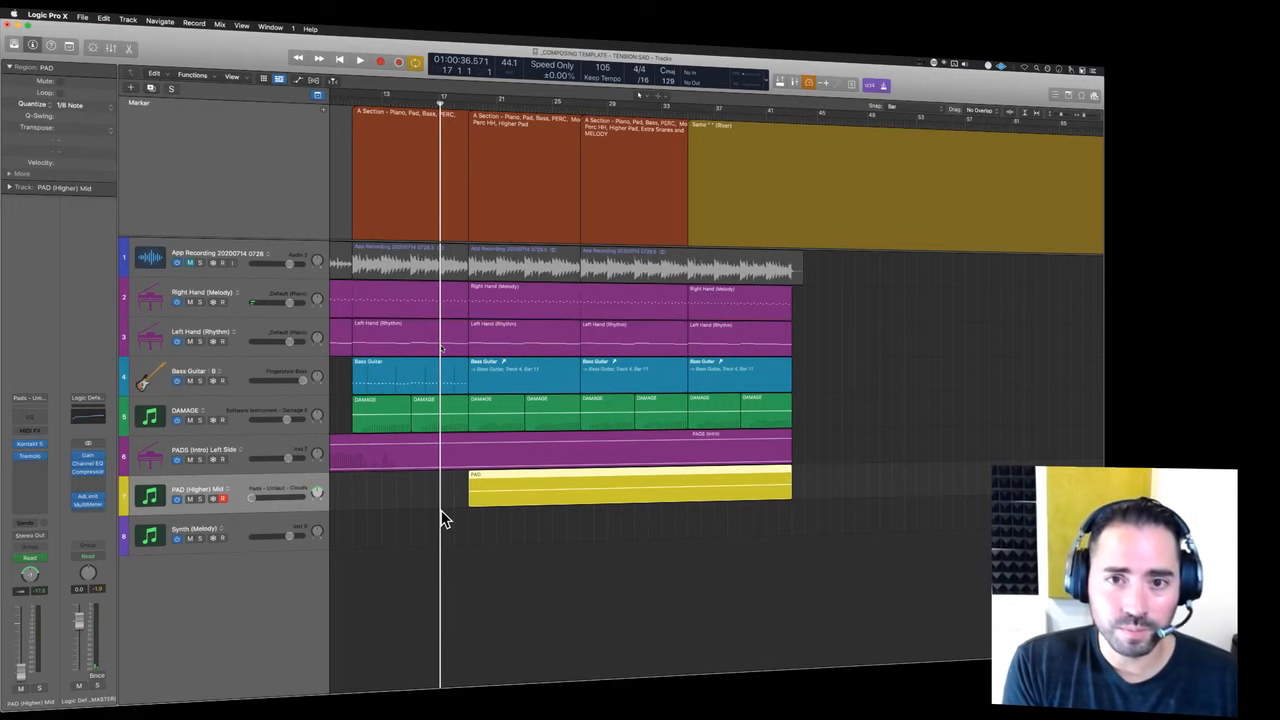
key("u")
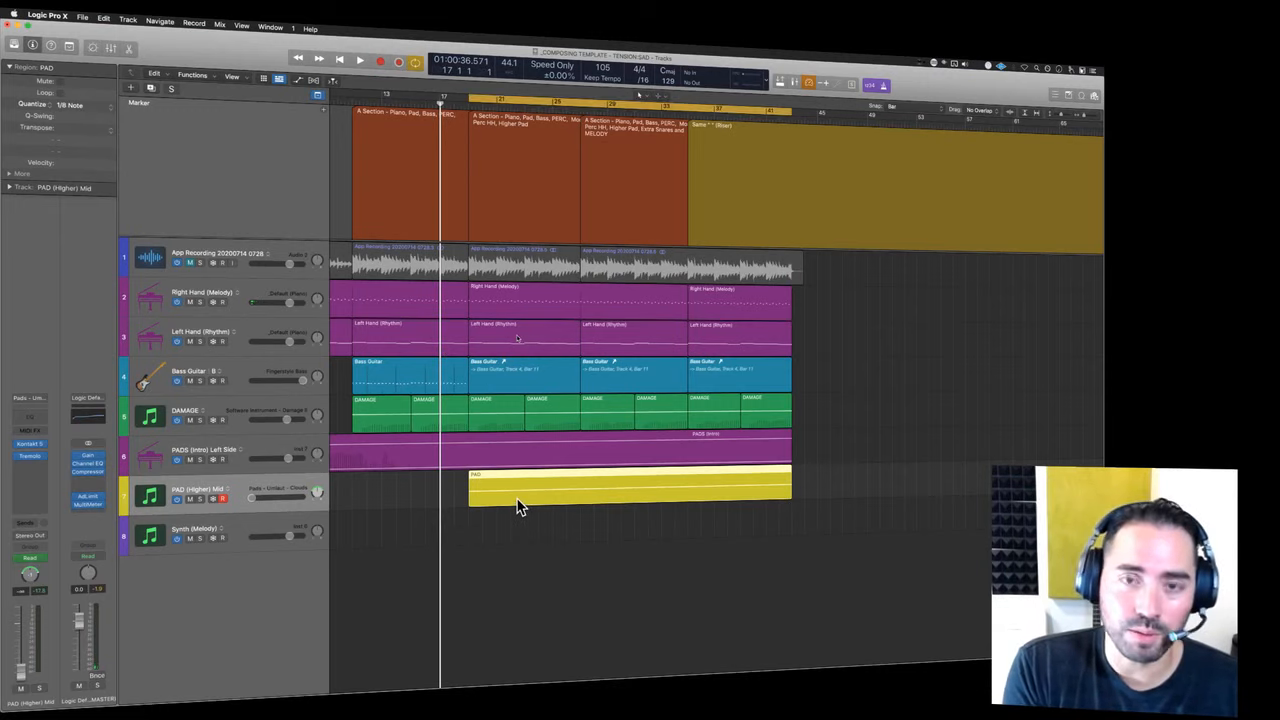
key("c")
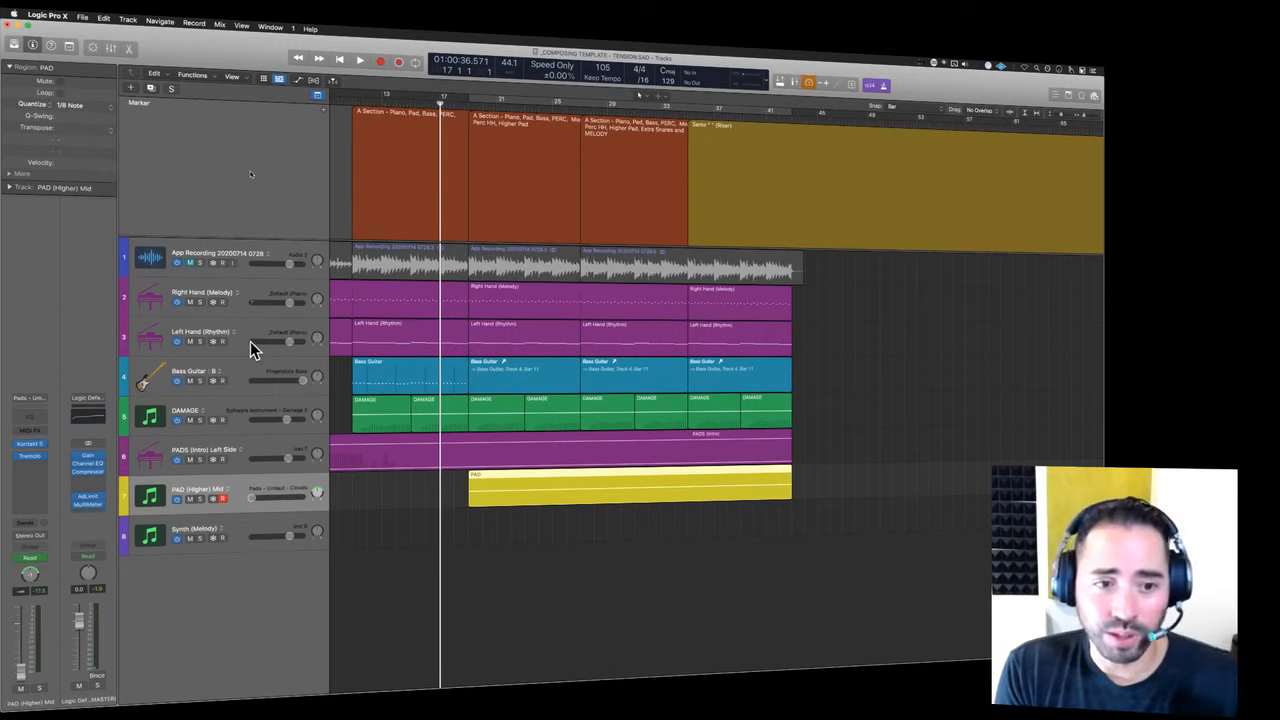
left_click(251, 527)
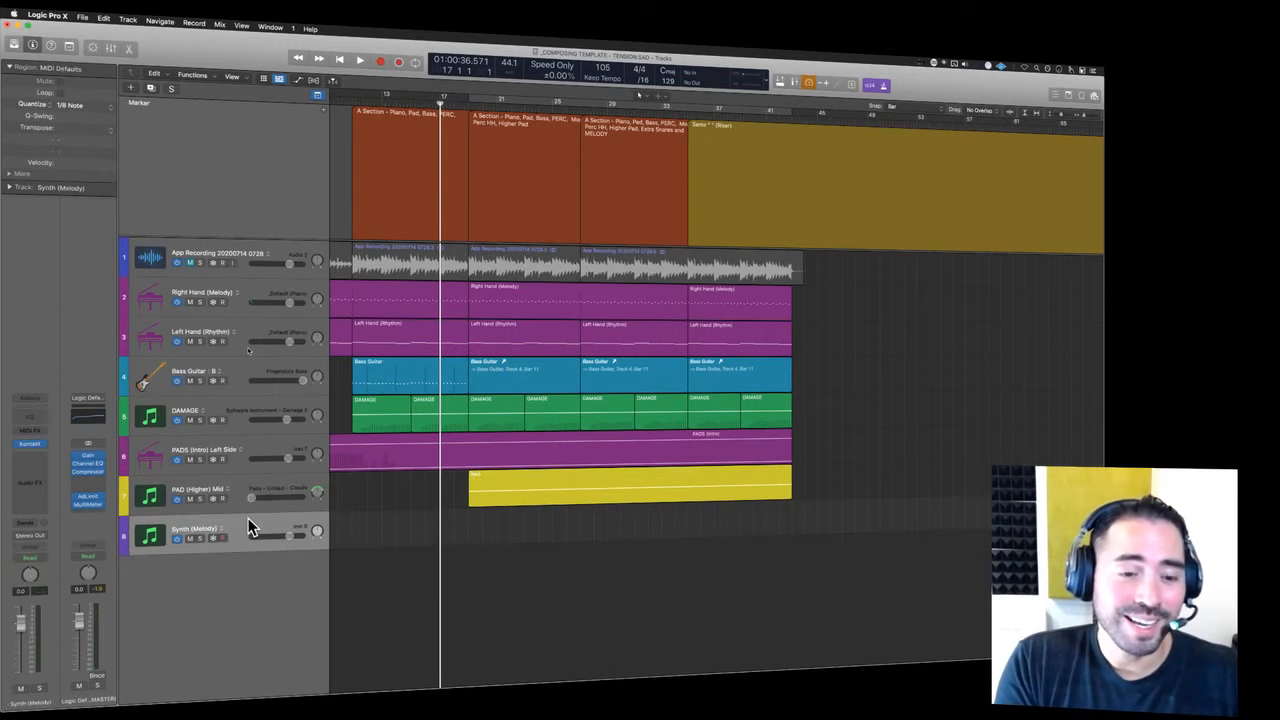
key("space")
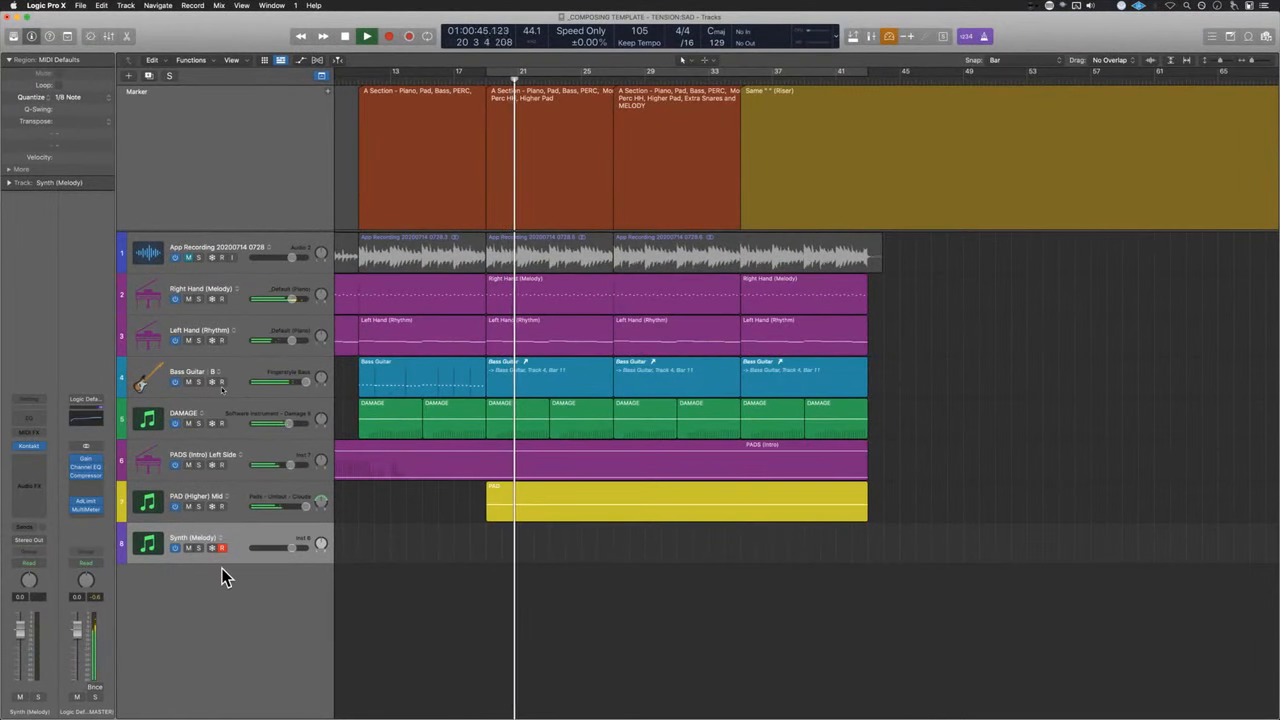
key("super+s")
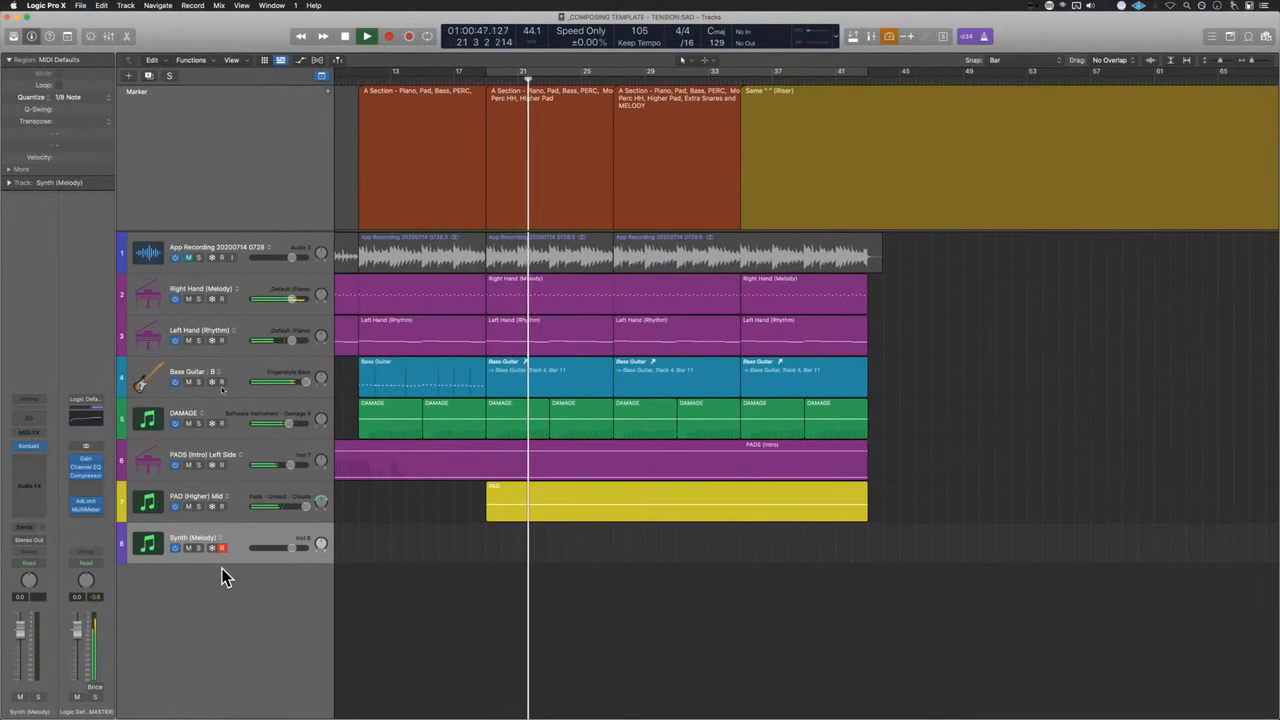
- Open the DAMAGE track's Kontakt instrument and bring up Damage 2's Master FX page
left_click(237, 412)
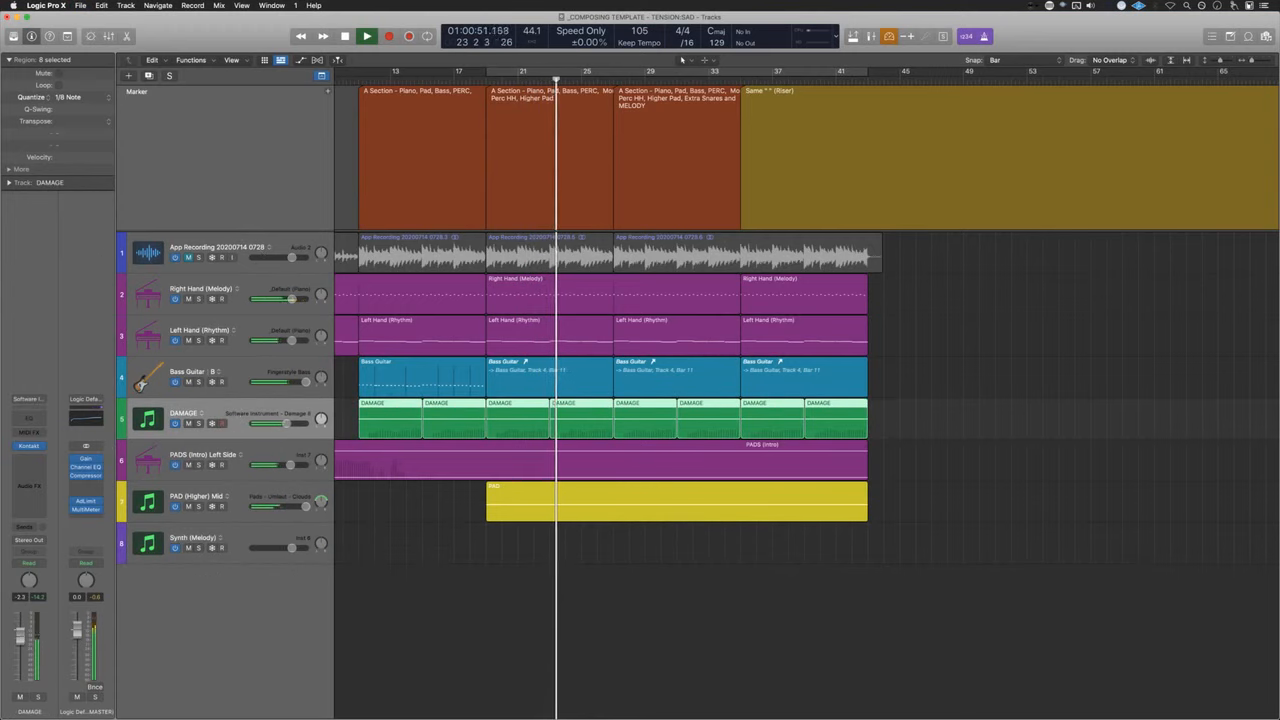
left_click(30, 446)
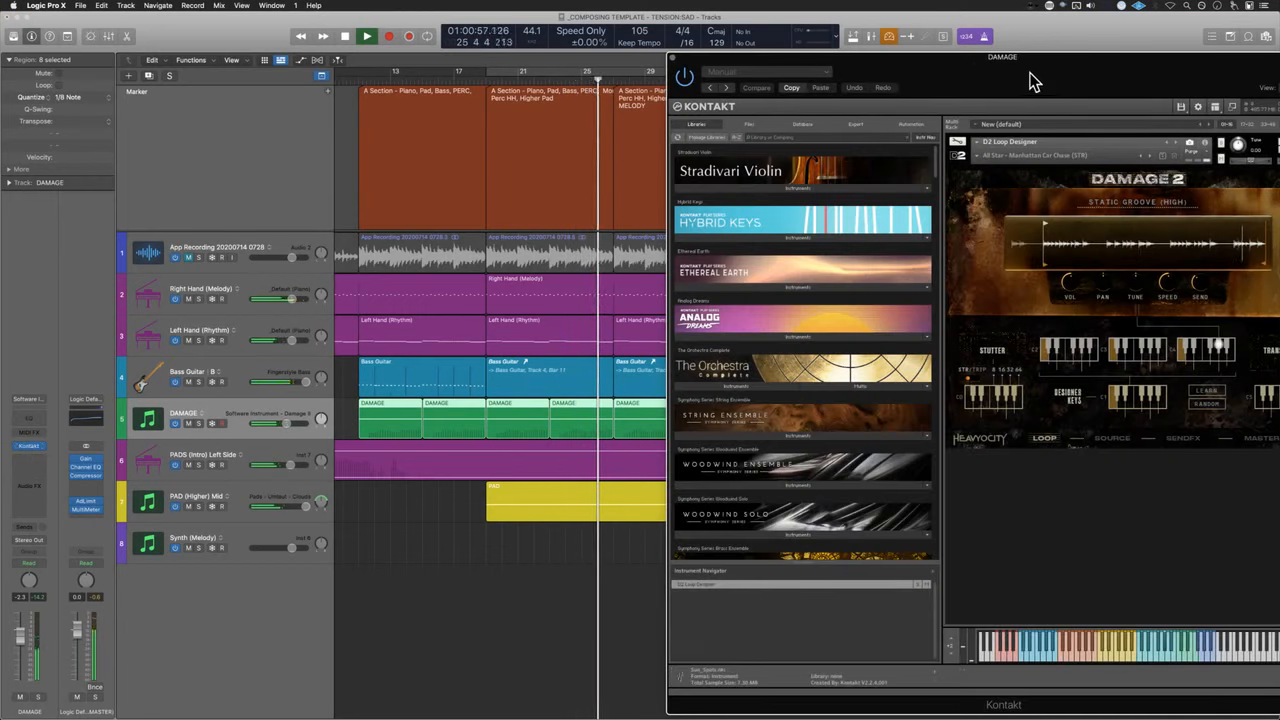
left_click_drag(1034, 80, 789, 80)
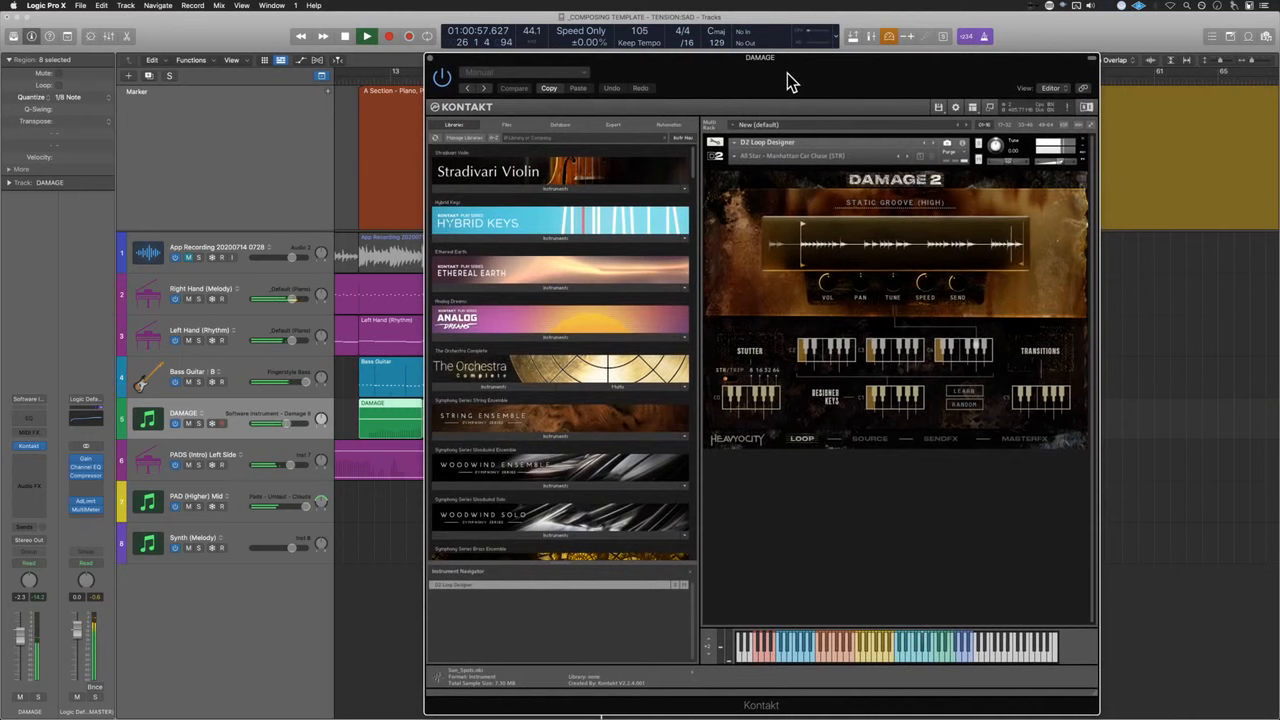
left_click(884, 440)
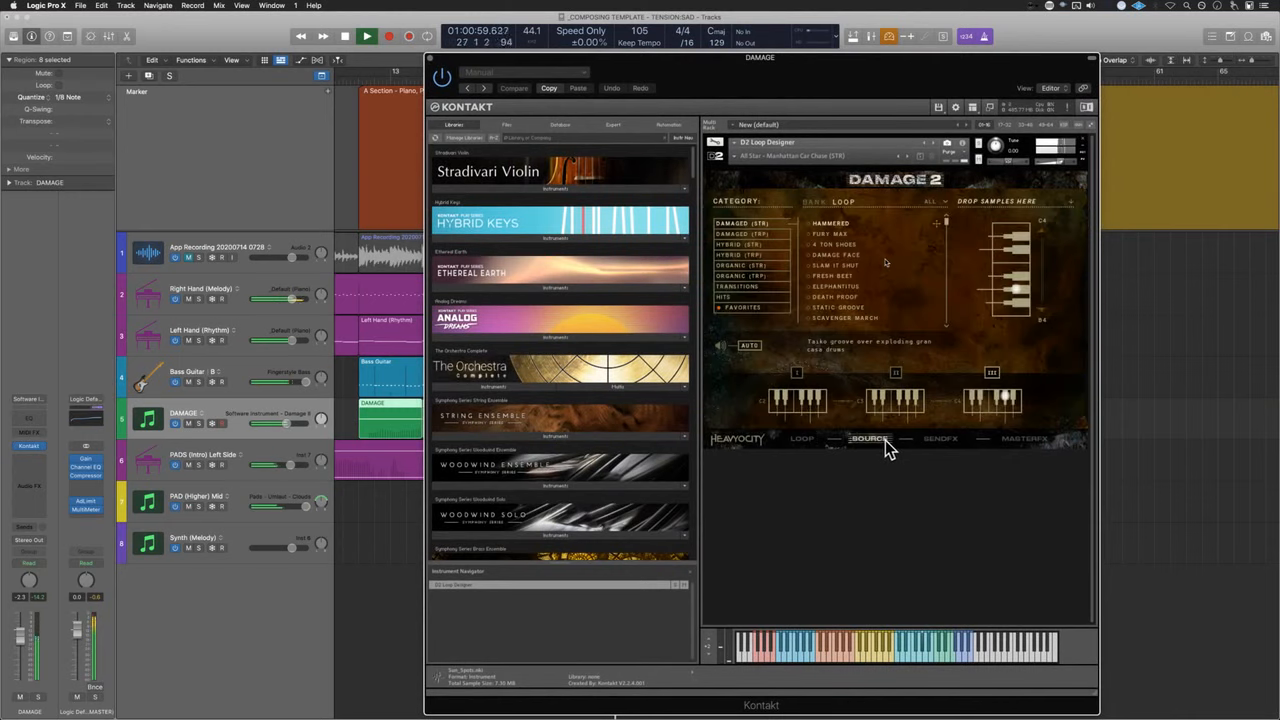
left_click(1002, 439)
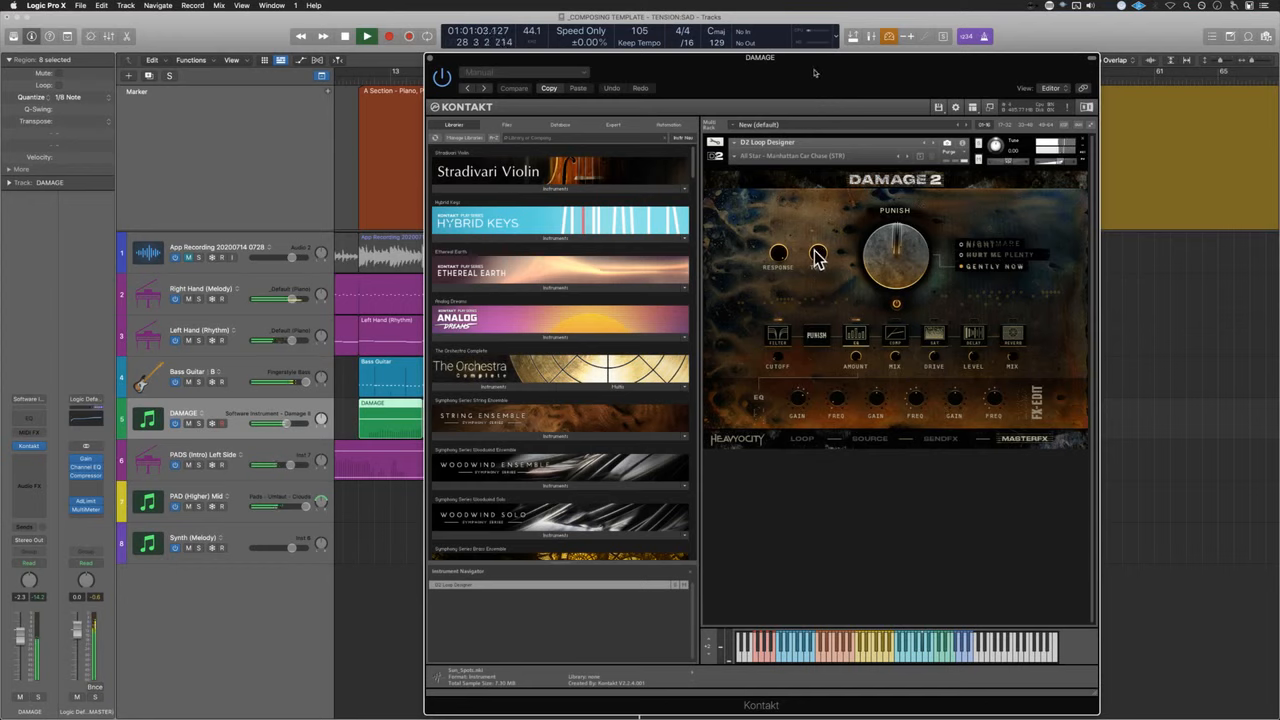
- Set Damage 2's Punish amount to 36 and adjust the filter's cutoff in the Master FX
left_click_drag(820, 251, 902, 325)
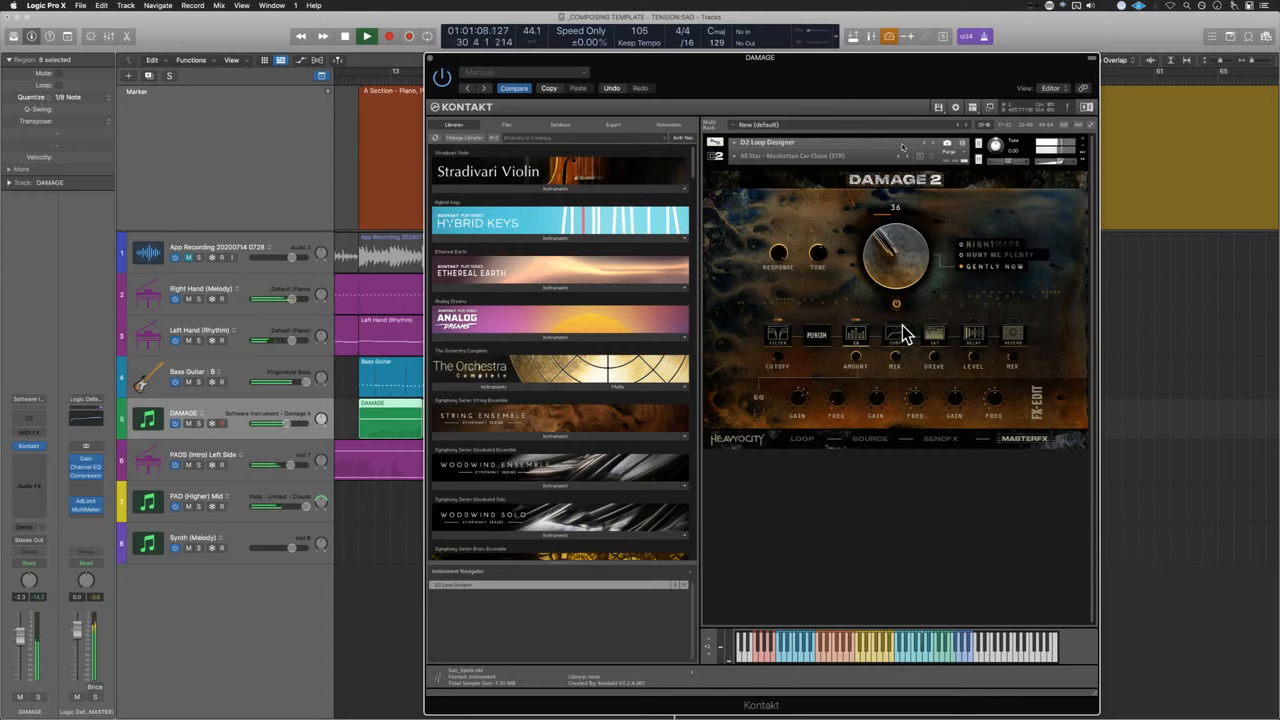
left_click(779, 346)
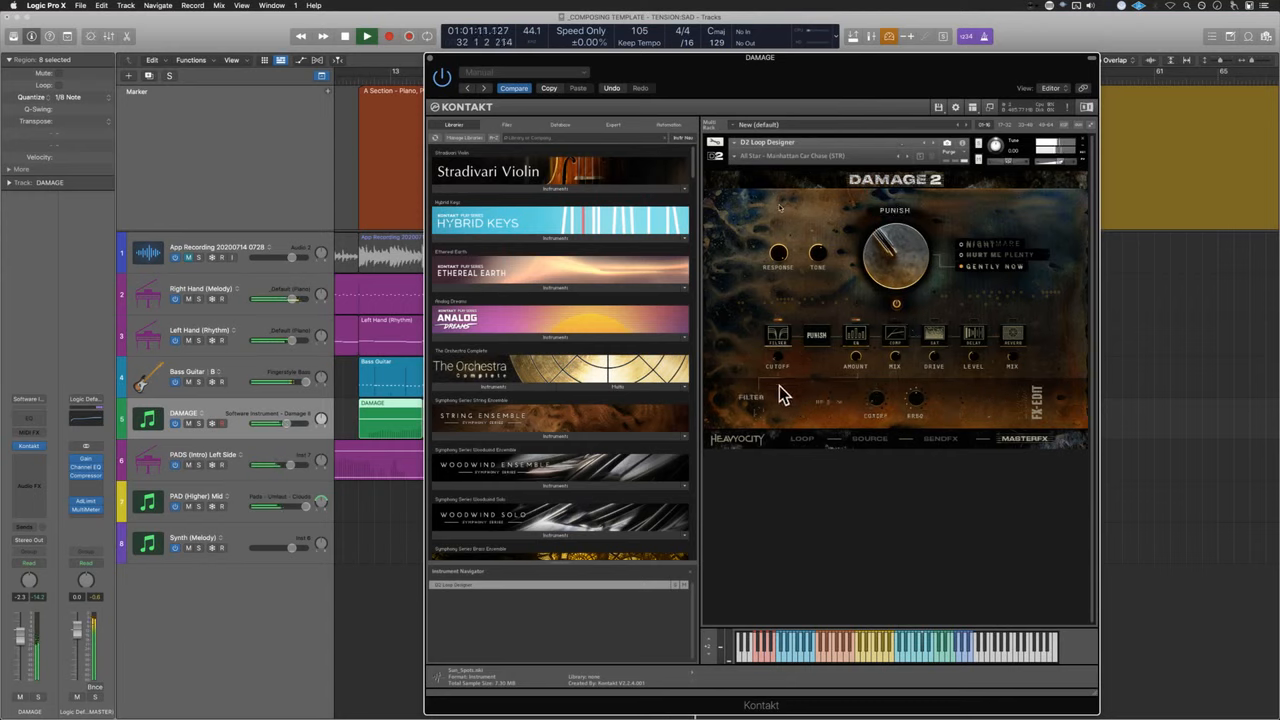
mouse_move(778, 357)
left_mouse_down()
mouse_move(778, 320)
mouse_move(790, 342)
left_mouse_up()
- Adjust the third band's gain in Damage 2's Master FX EQ, then close the instrument and stop playback
left_click(857, 336)
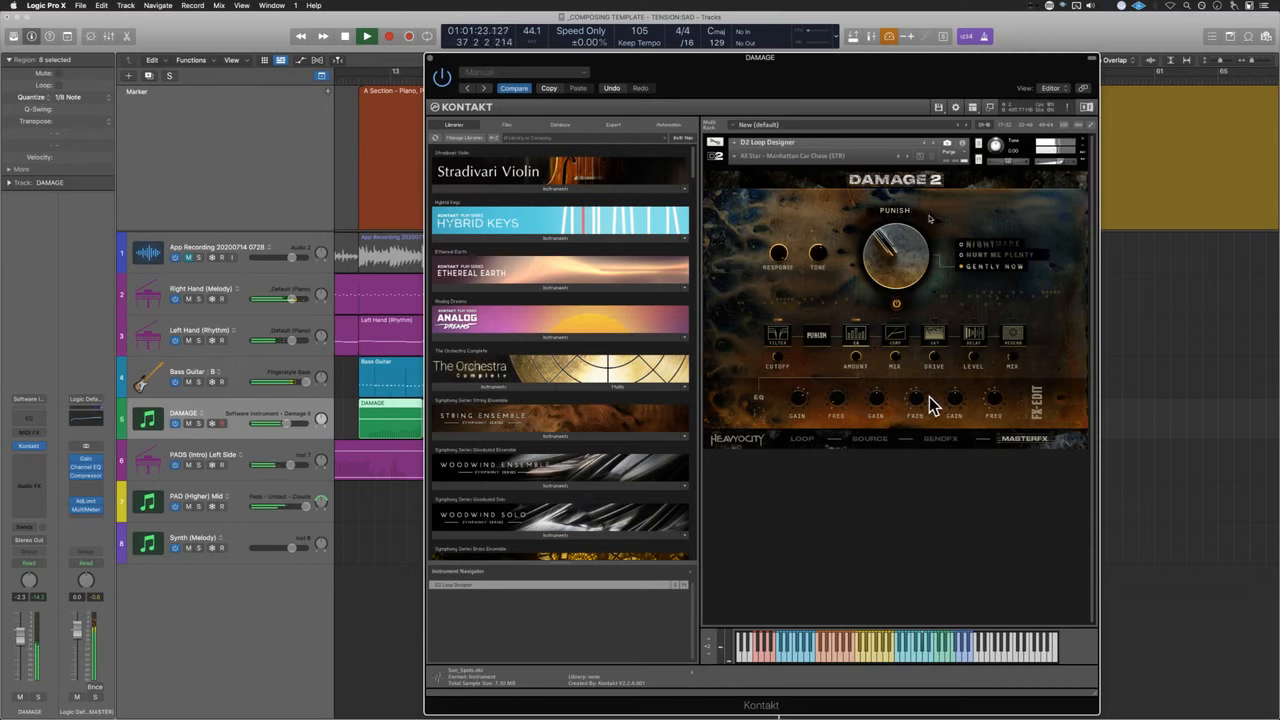
left_click_drag(957, 412, 963, 425)
left_click_drag(964, 416, 964, 409)
left_click(432, 58)
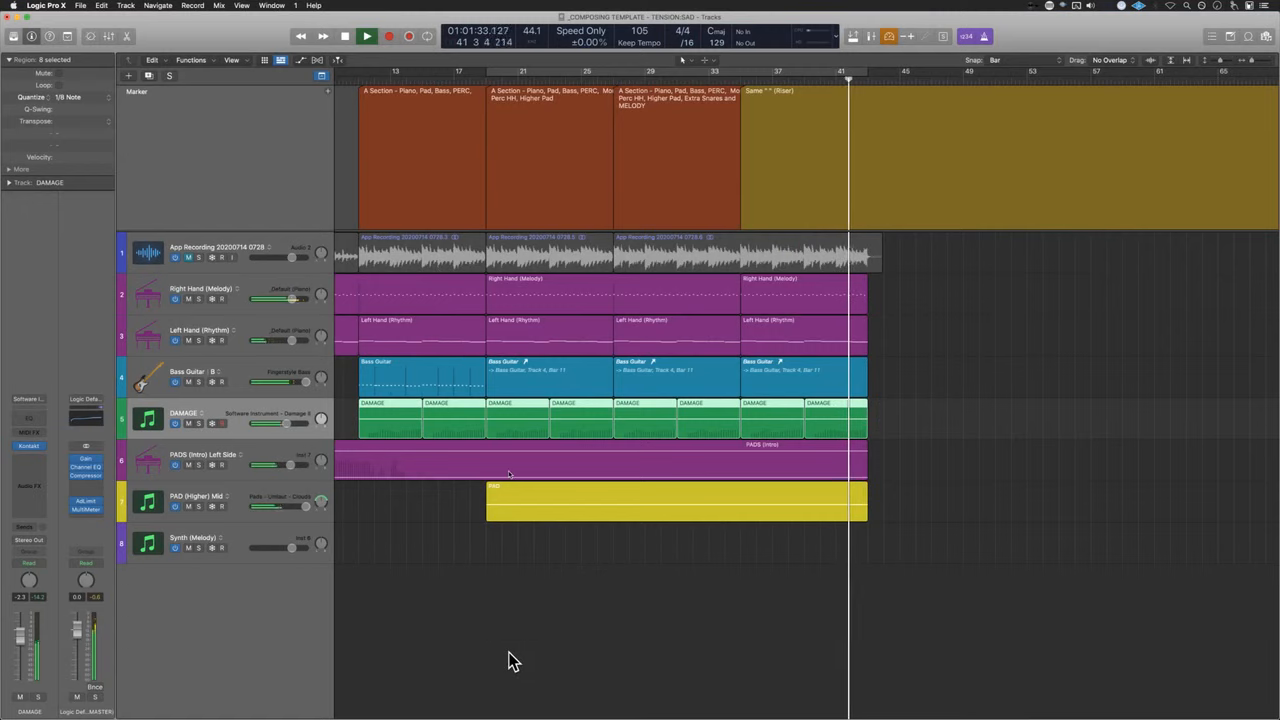
key("space")
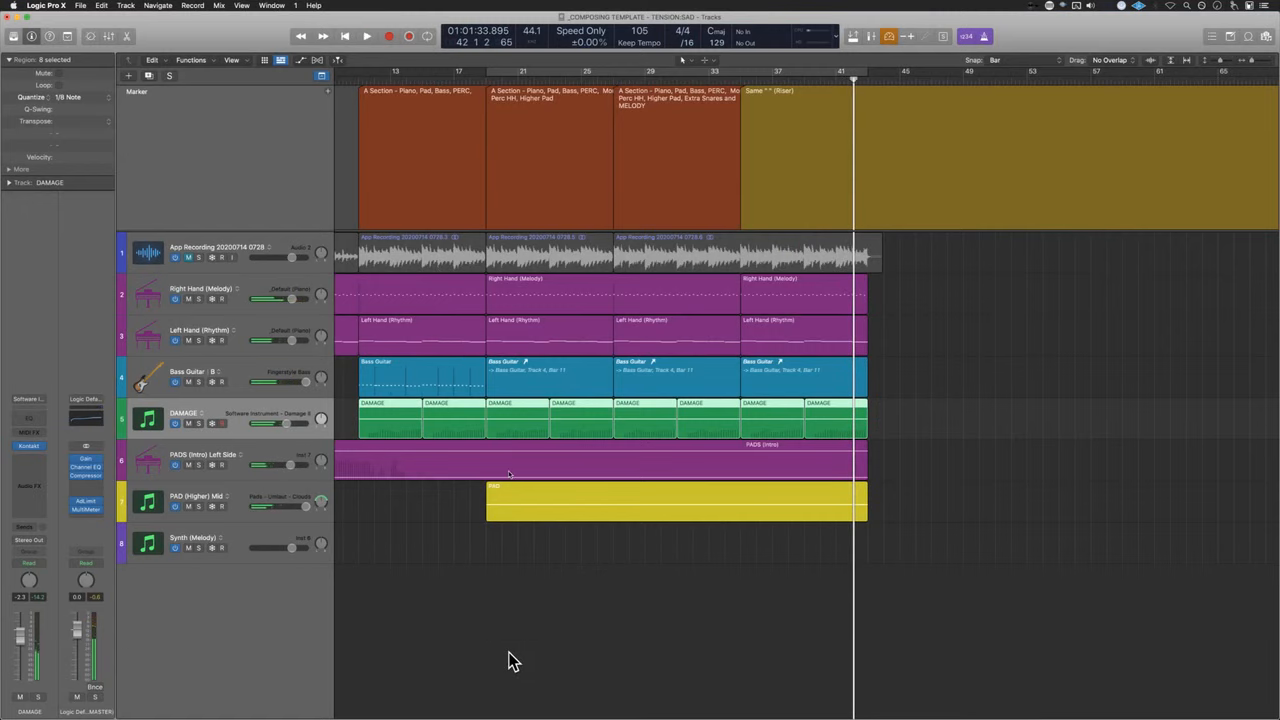
- Place the playhead in bar 10, just before the second A Section, and solo the App Recording reference track with the DAMAGE regions deselected
scroll(466, 550, "left", 5)
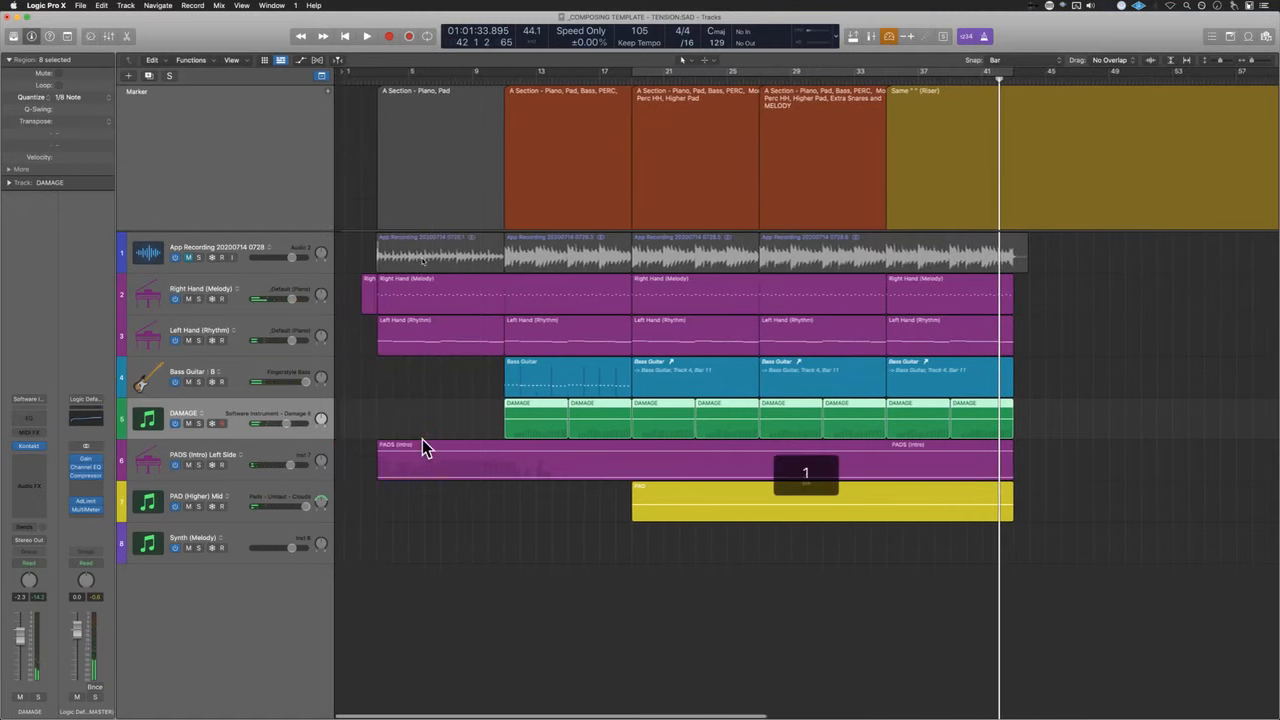
left_click(493, 78)
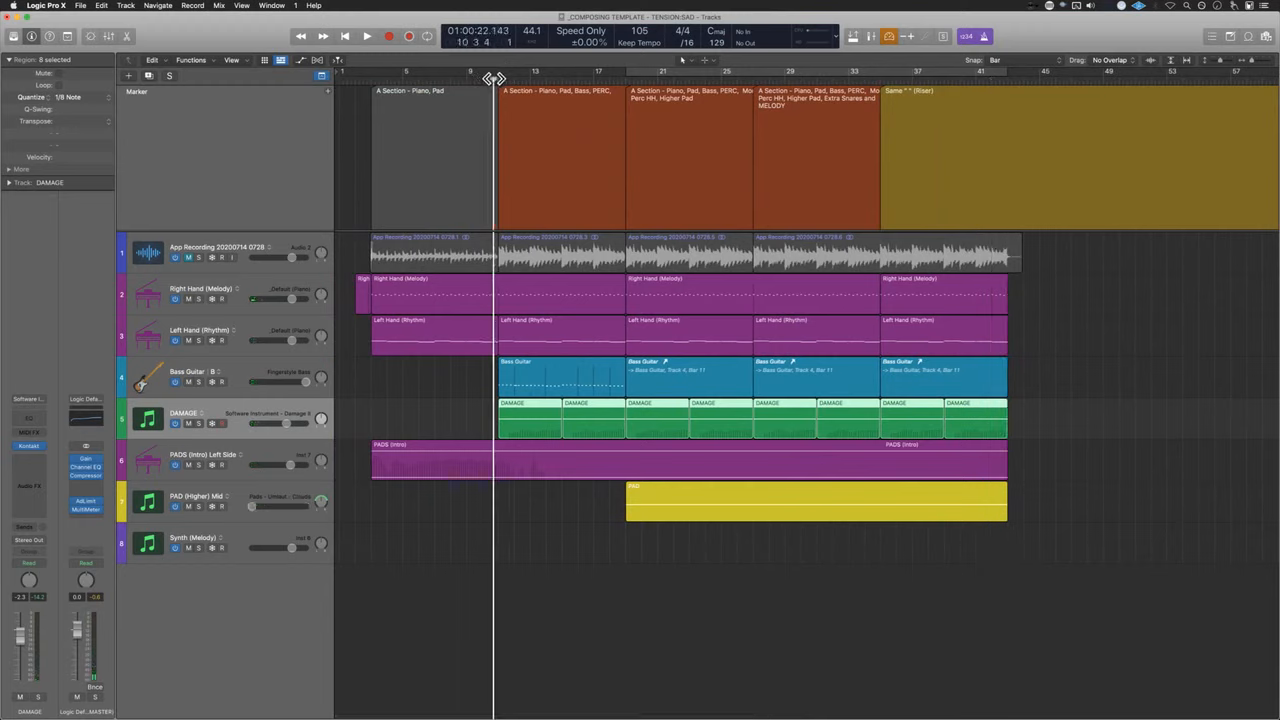
left_click(199, 258)
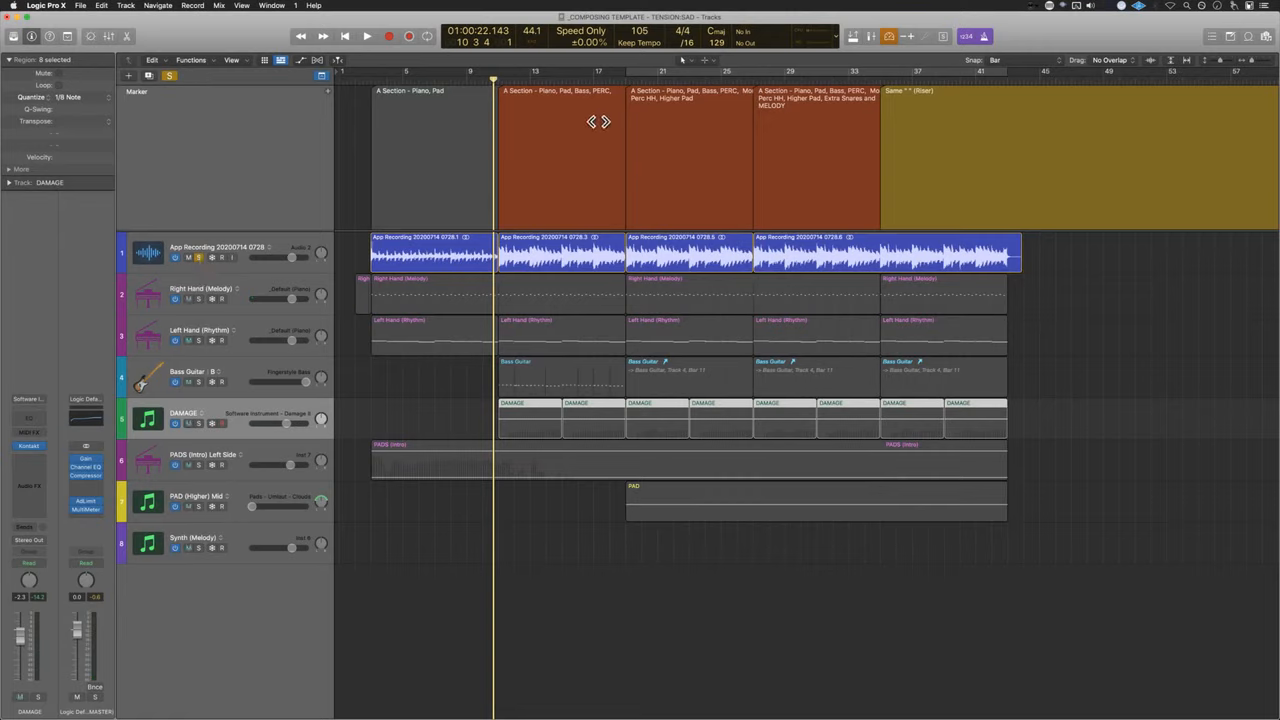
left_click(576, 153)
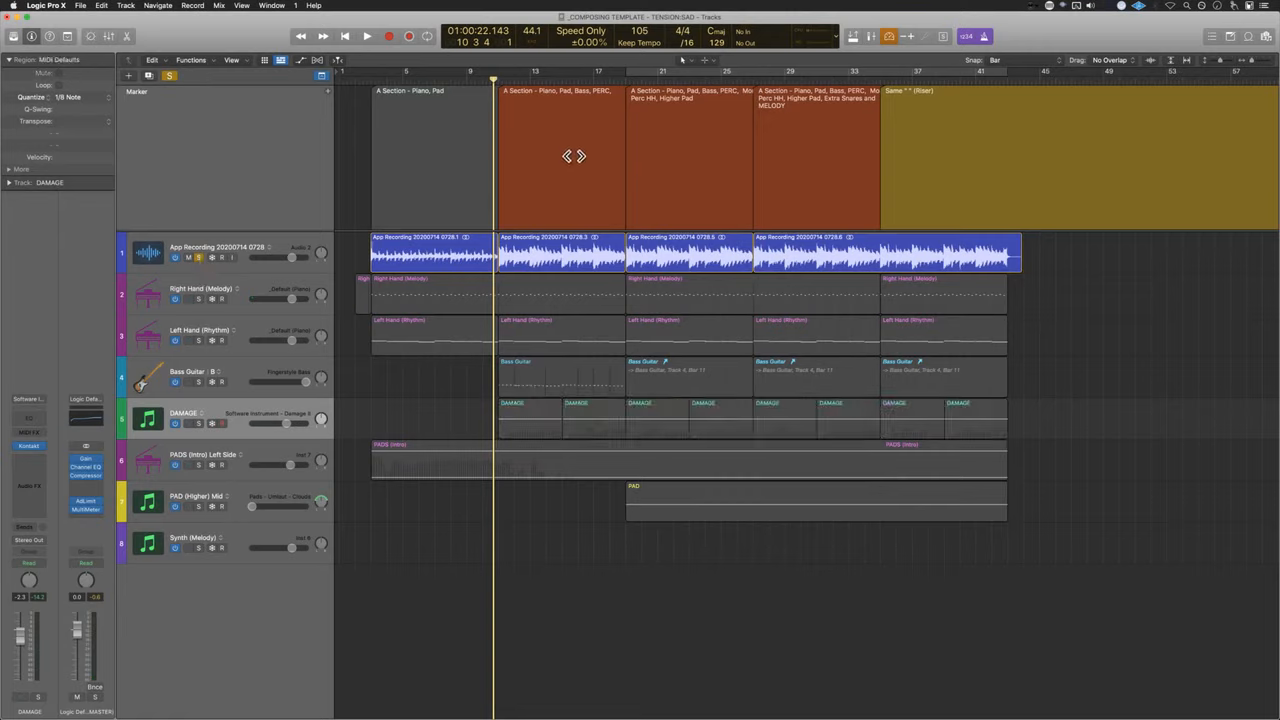
- Play the reference from bar 19, unsolo the App Recording track to compare it with the full arrangement, and stop playback
left_click(628, 78)
key("space")
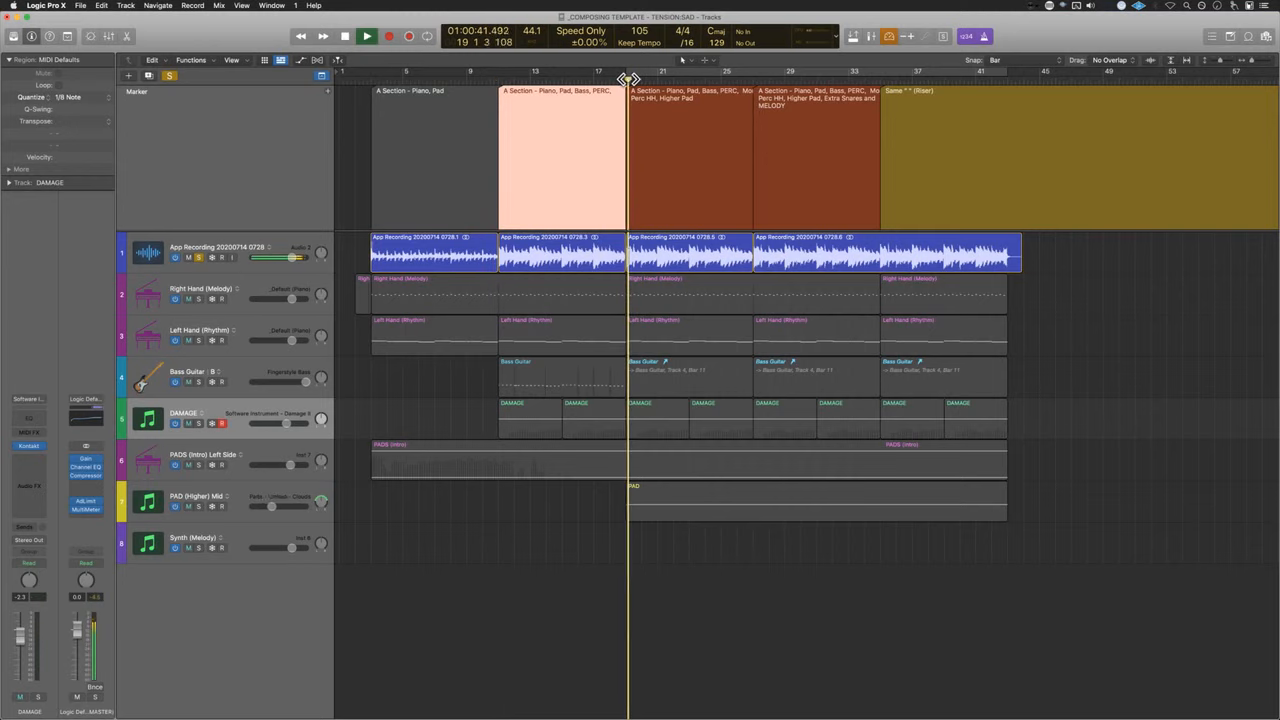
left_click(200, 257)
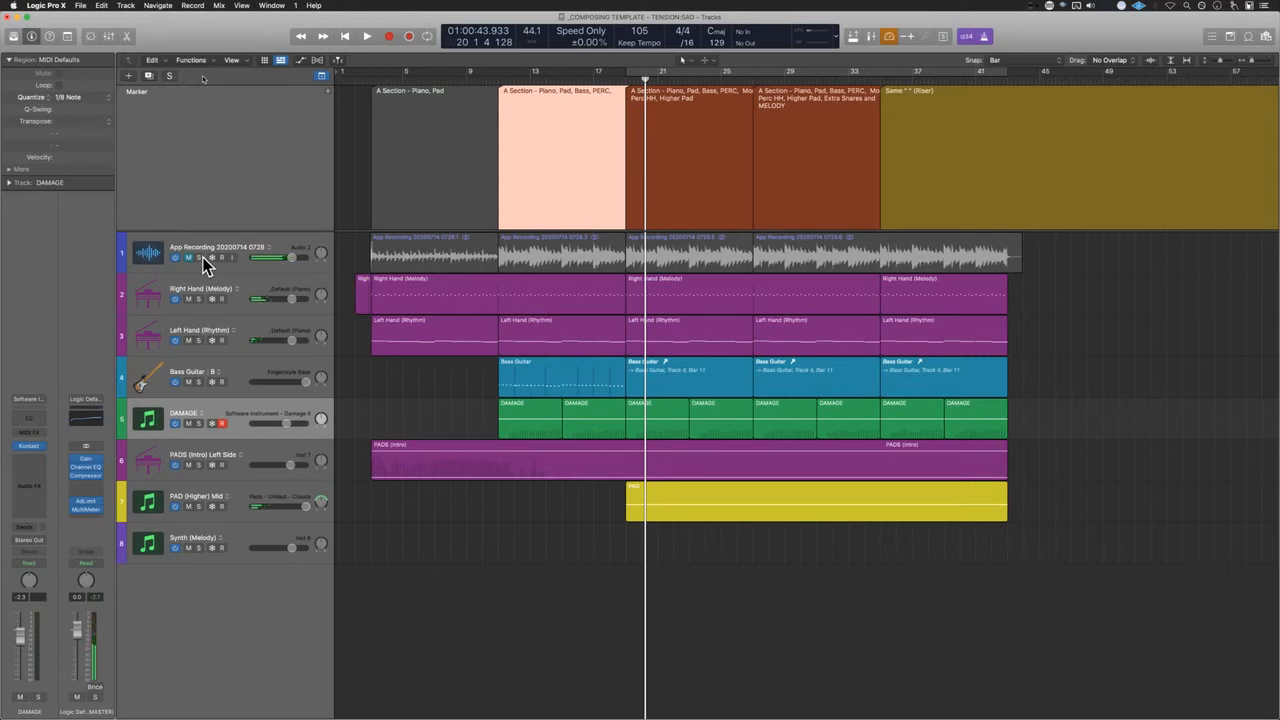
key("space")
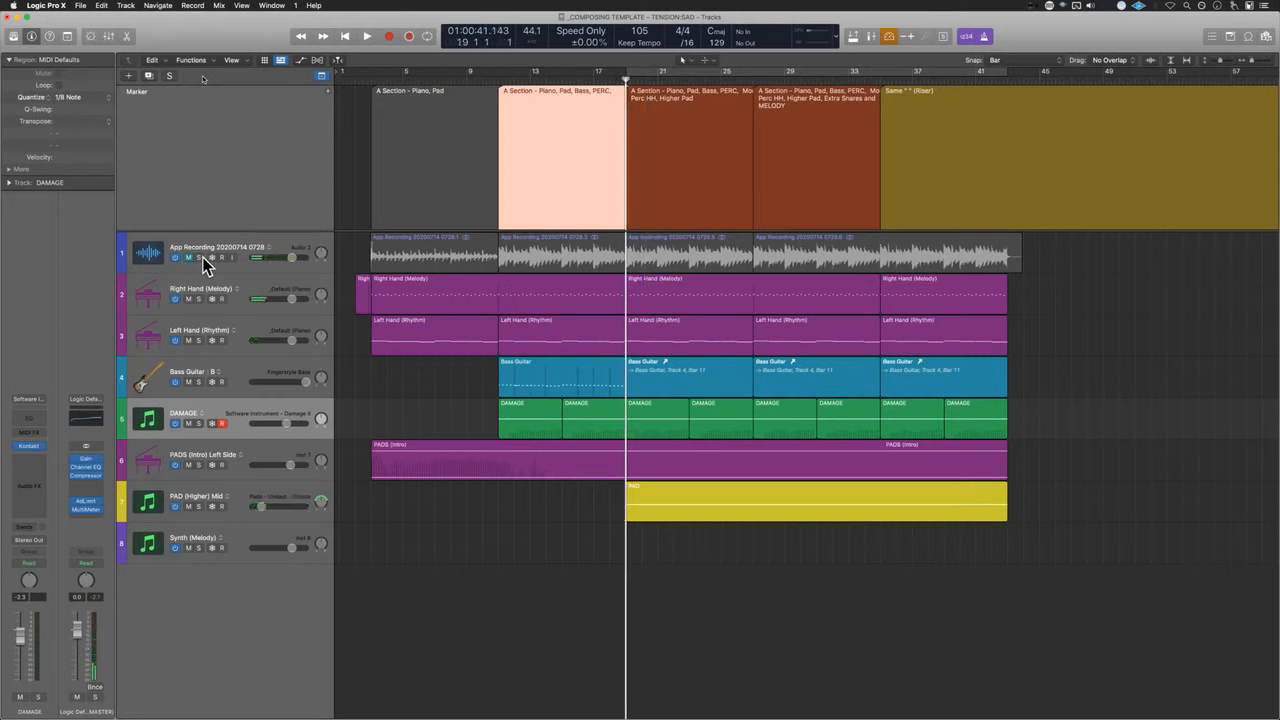
- Open the DAMAGE track's Kontakt instrument to review Damage 2's Master FX page, then close it
left_click(280, 416)
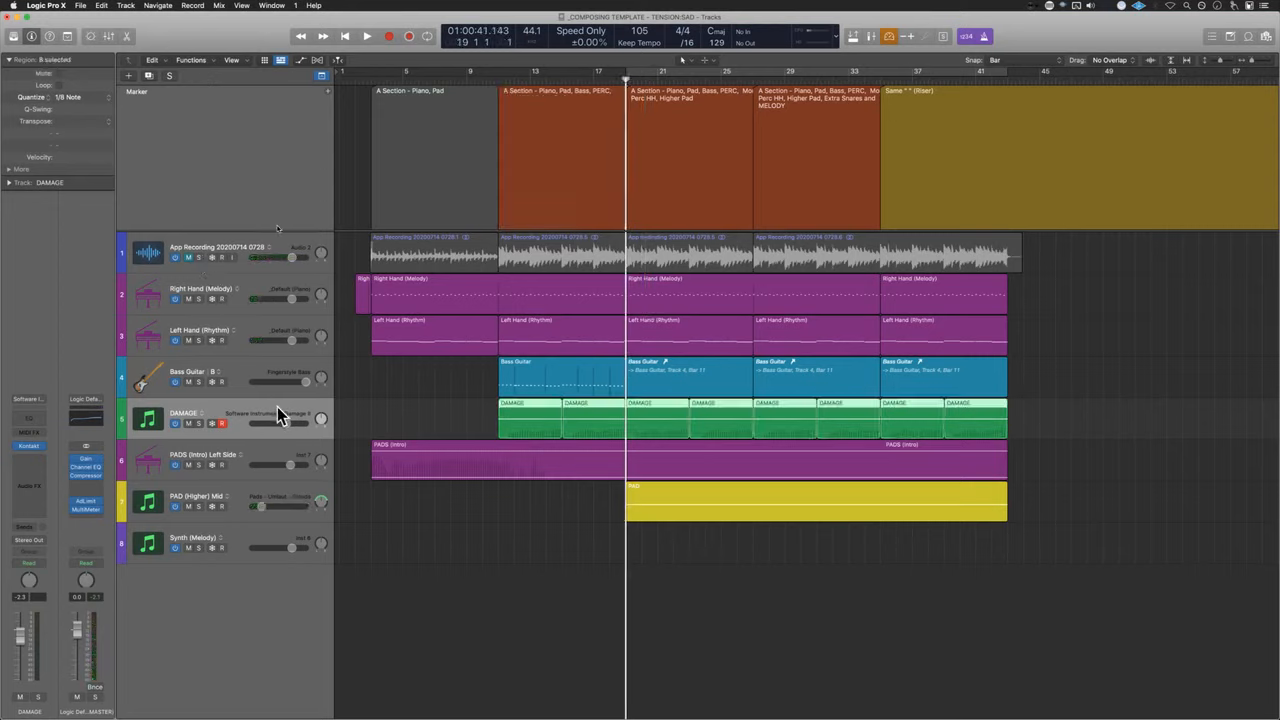
double_click(278, 408)
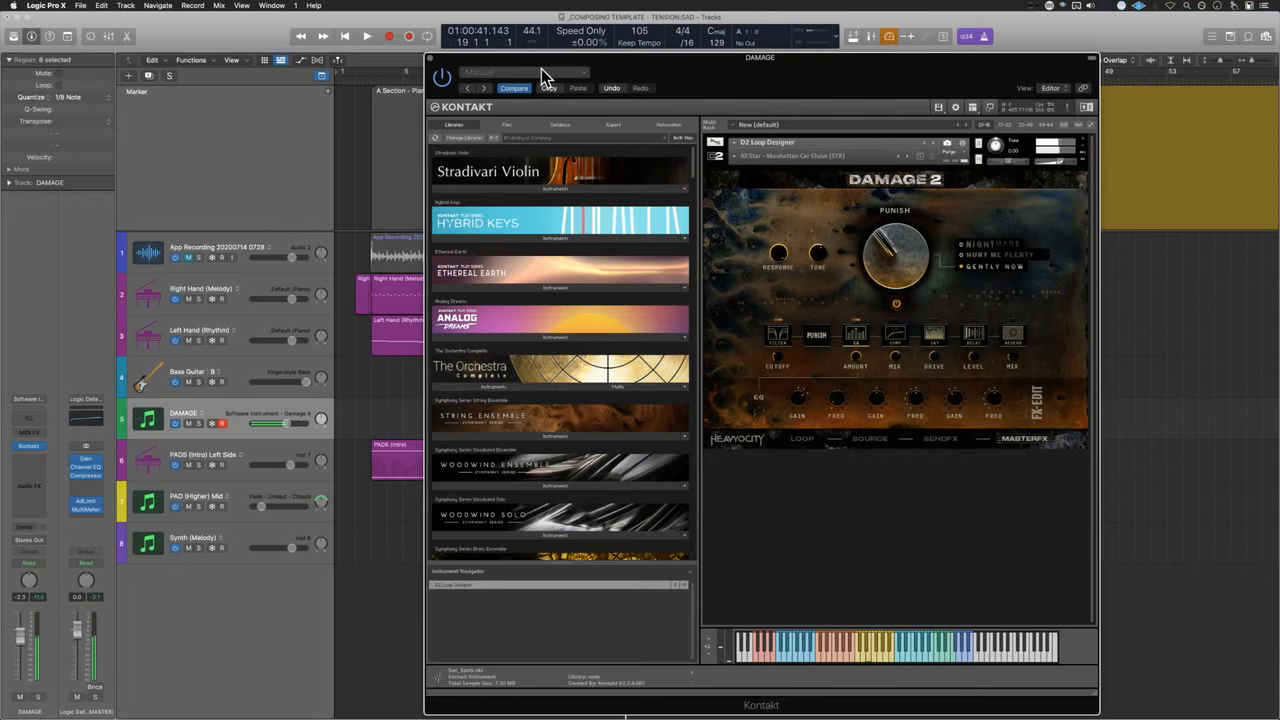
left_click(432, 58)
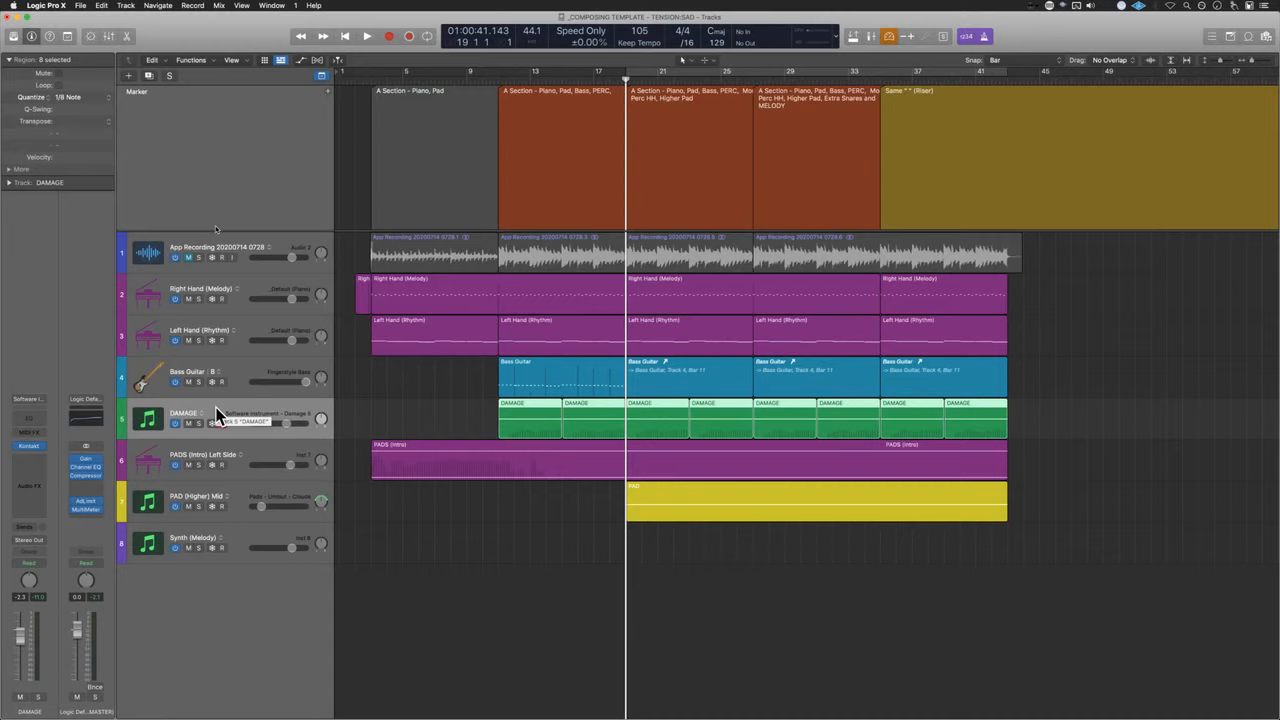
- Duplicate the DAMAGE track with its instrument and copy all eight DAMAGE regions onto the new track
left_click(149, 76)
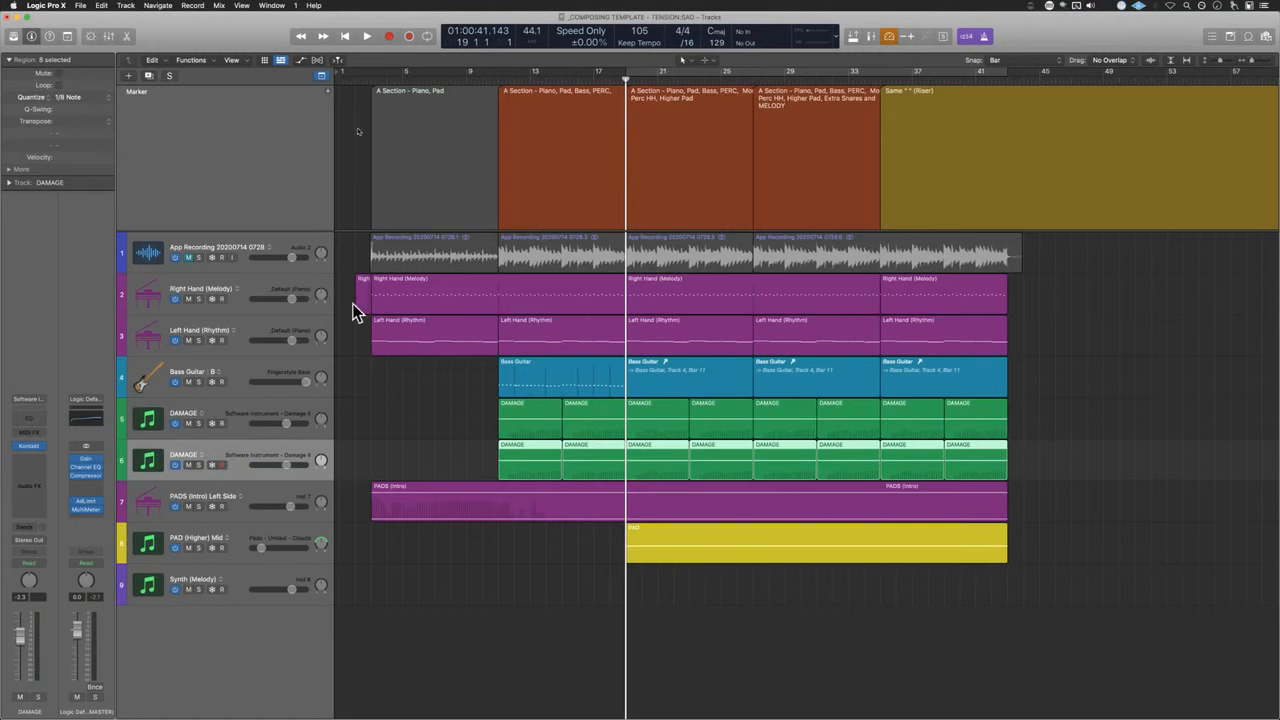
left_click(458, 464)
left_click_drag(458, 464, 960, 463)
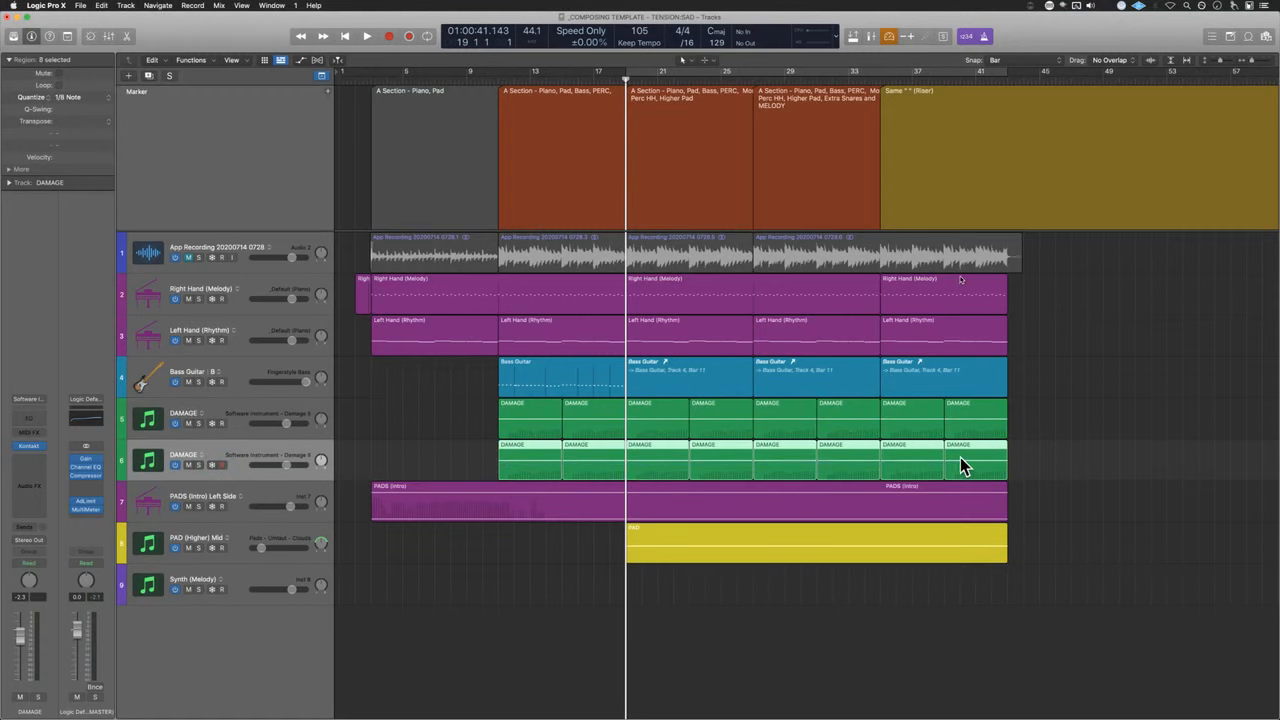
- Open the duplicated DAMAGE regions in the Piano Roll, select all eight notes and transpose them down by semitones to C#4
double_click(529, 471)
left_click_drag(790, 489, 186, 386)
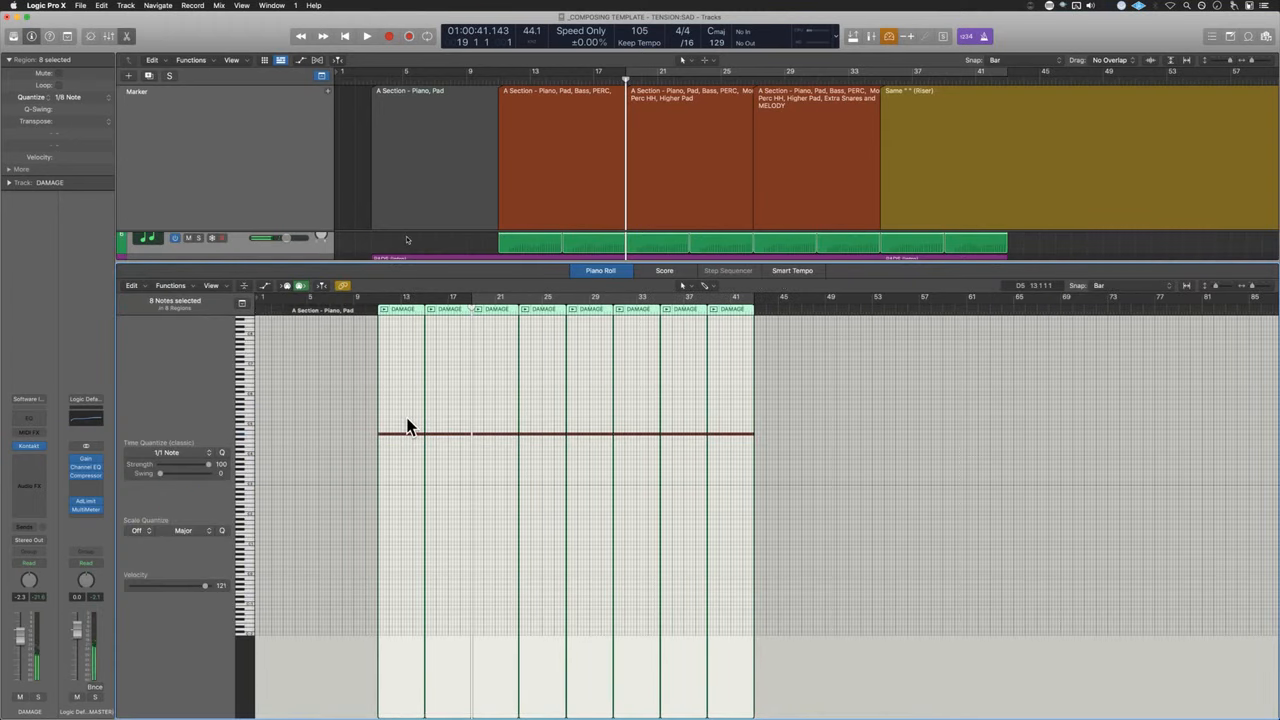
scroll(408, 422, "up", 8)
scroll(410, 430, "down", 5)
scroll(420, 510, "up", 5)
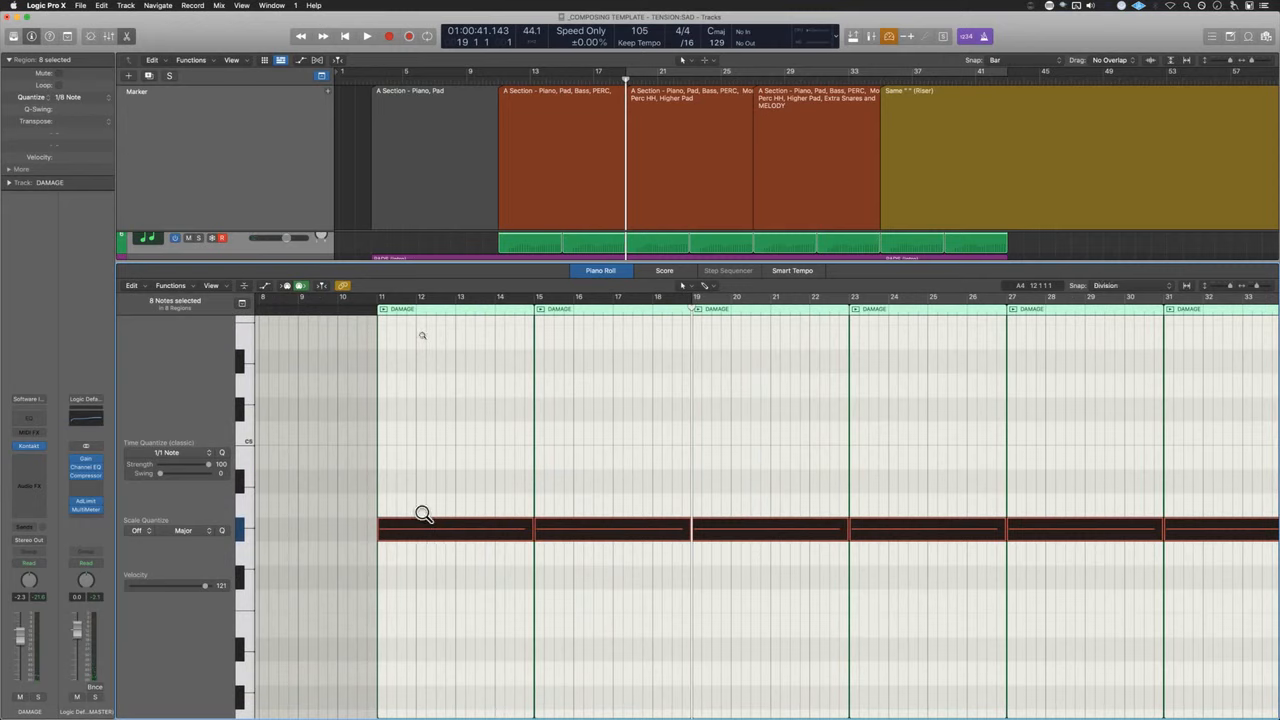
key("alt+Down")
key("alt+Down")
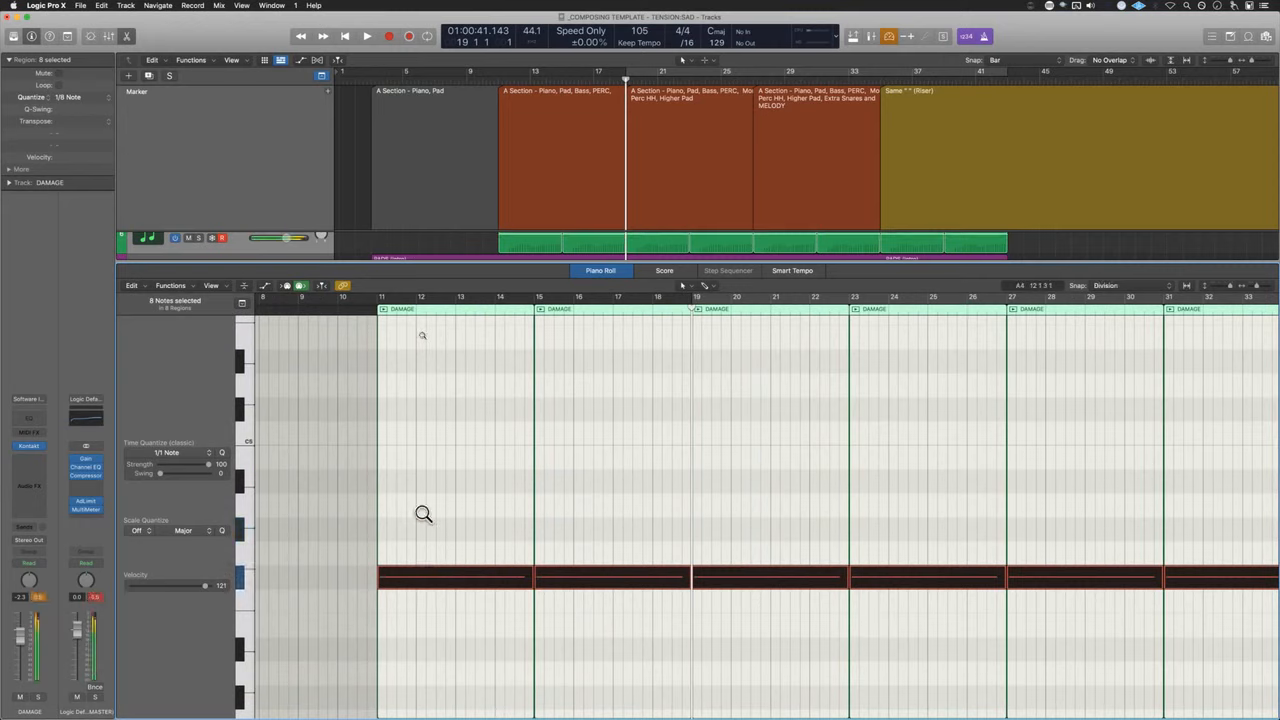
key("alt+Down")
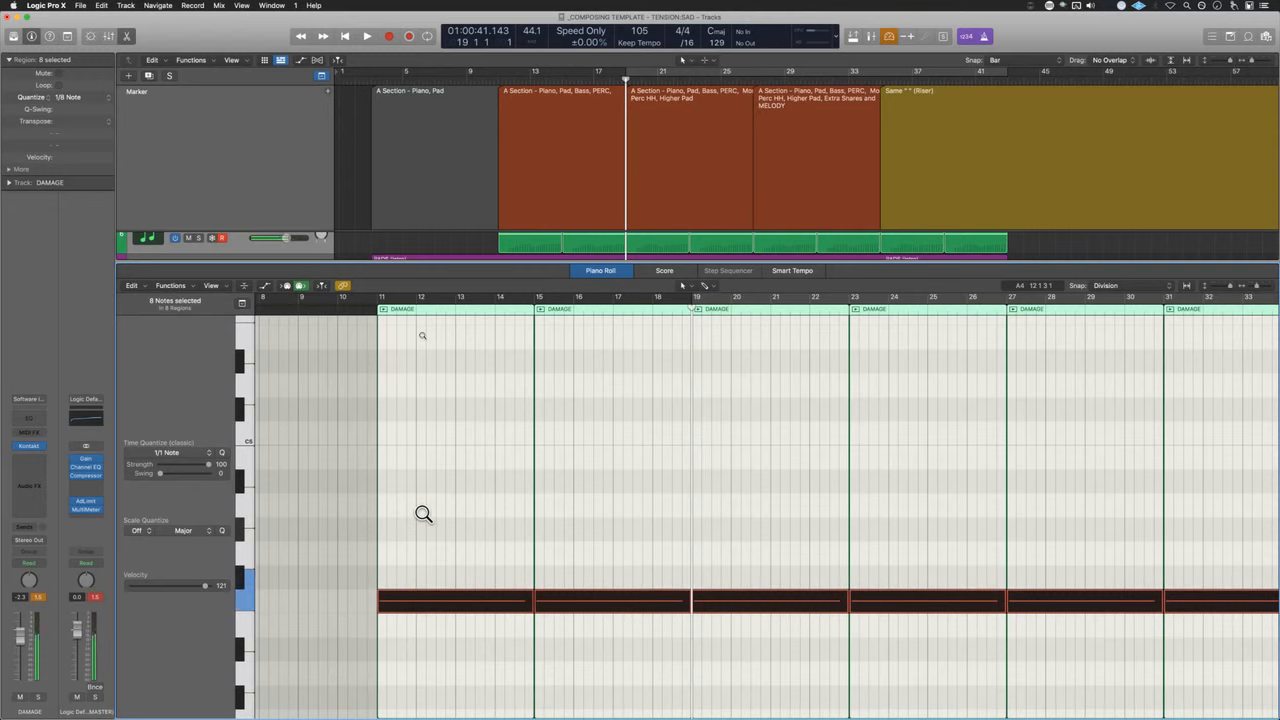
key("alt+Down")
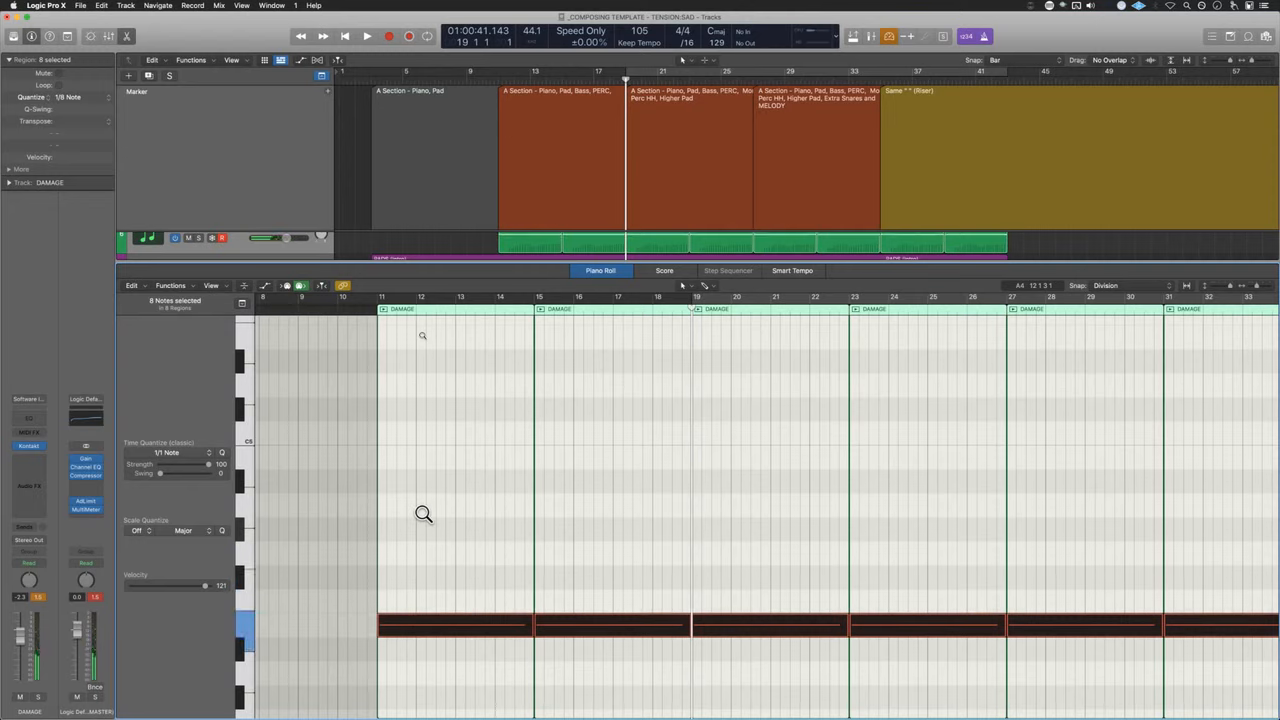
key("alt+Down")
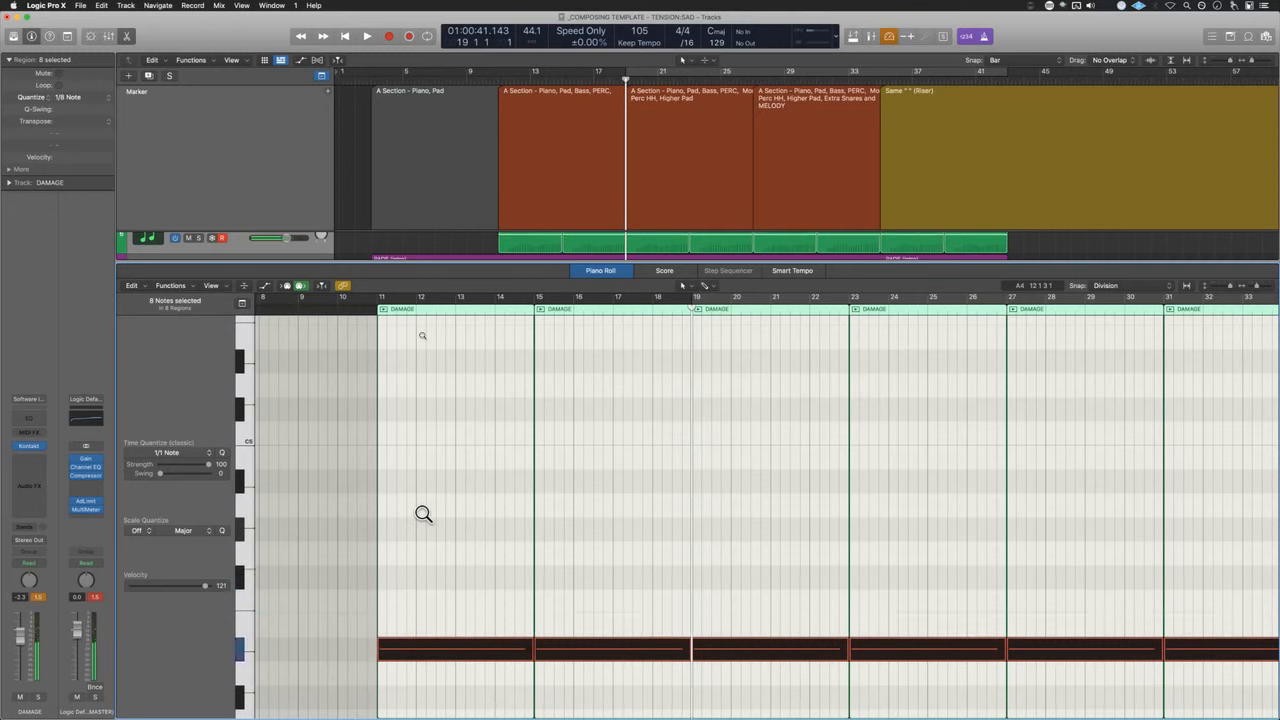
key("alt+Down")
key("alt+Down")
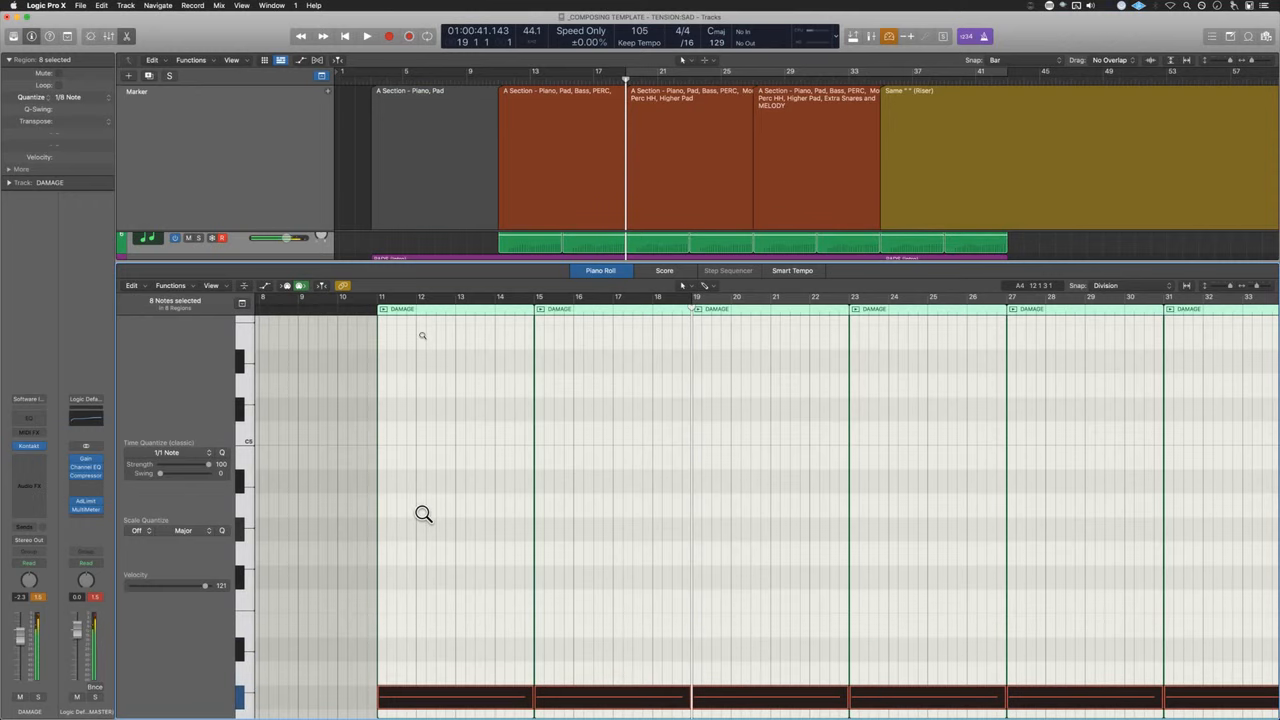
scroll(421, 512, "down", 5)
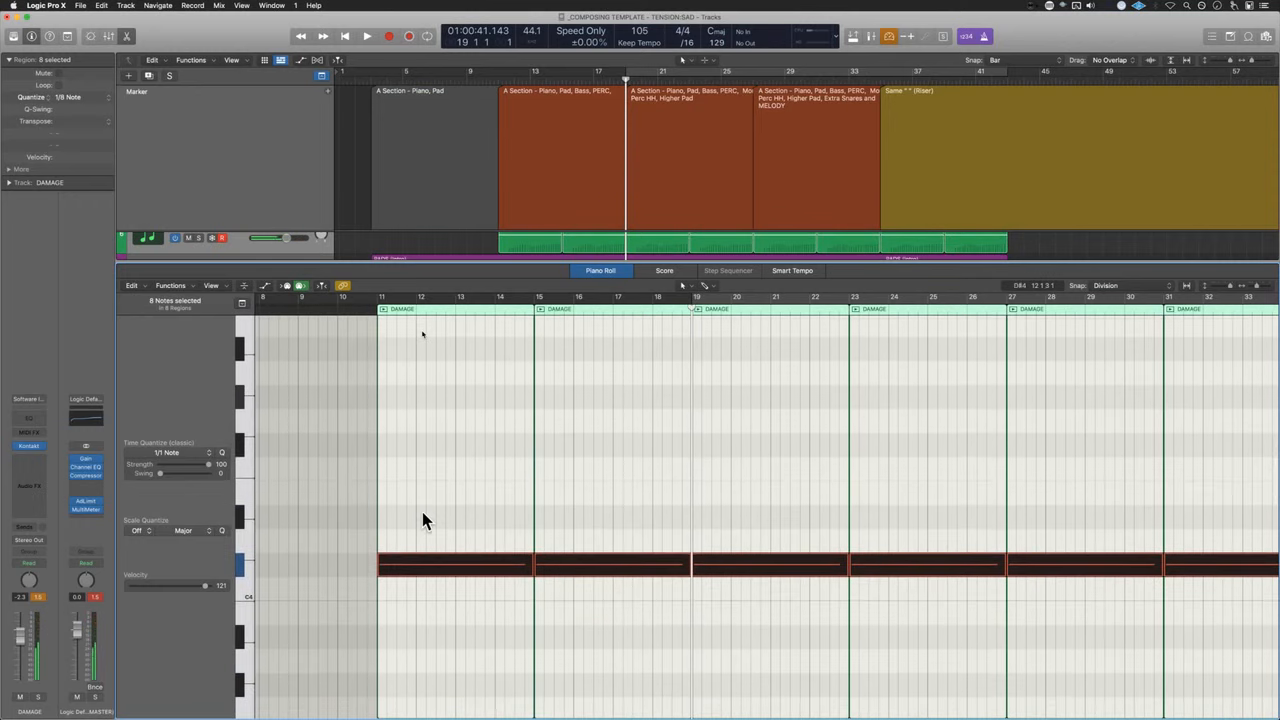
- Audition the transposed percussion in the arrangement from bar 19 and again from bar 10, then stop playback
key("space")
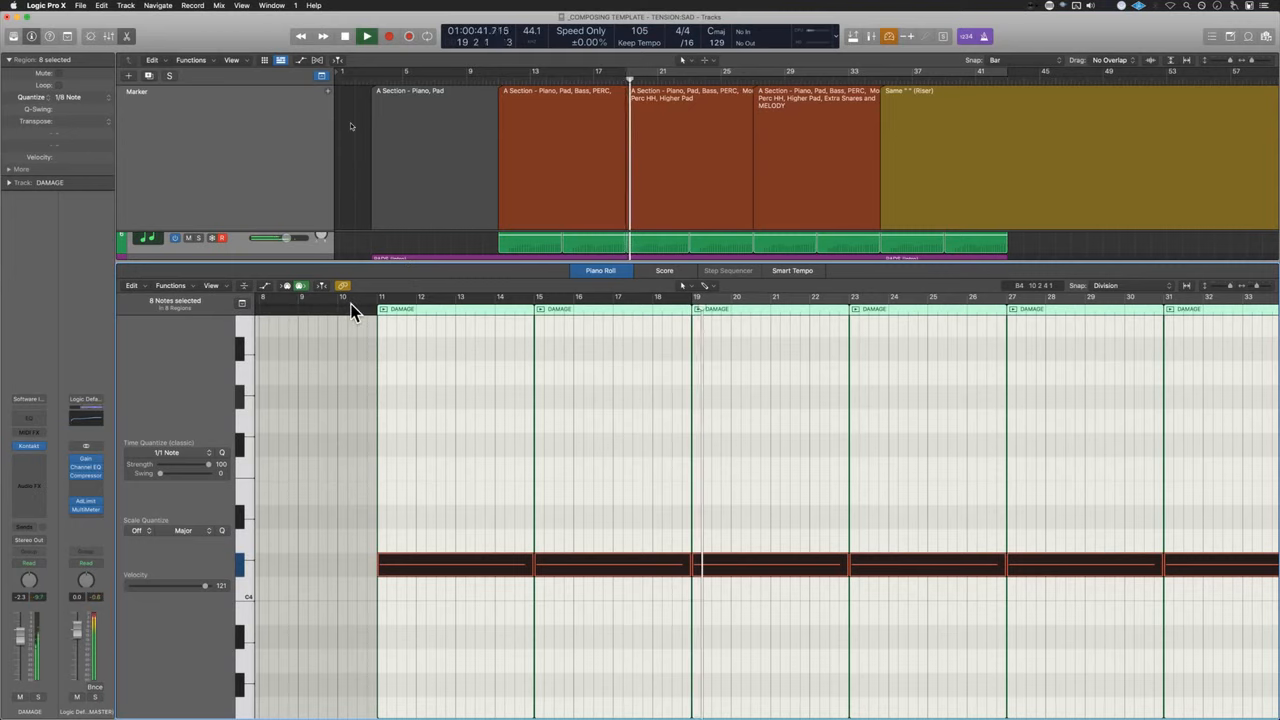
left_click(351, 305)
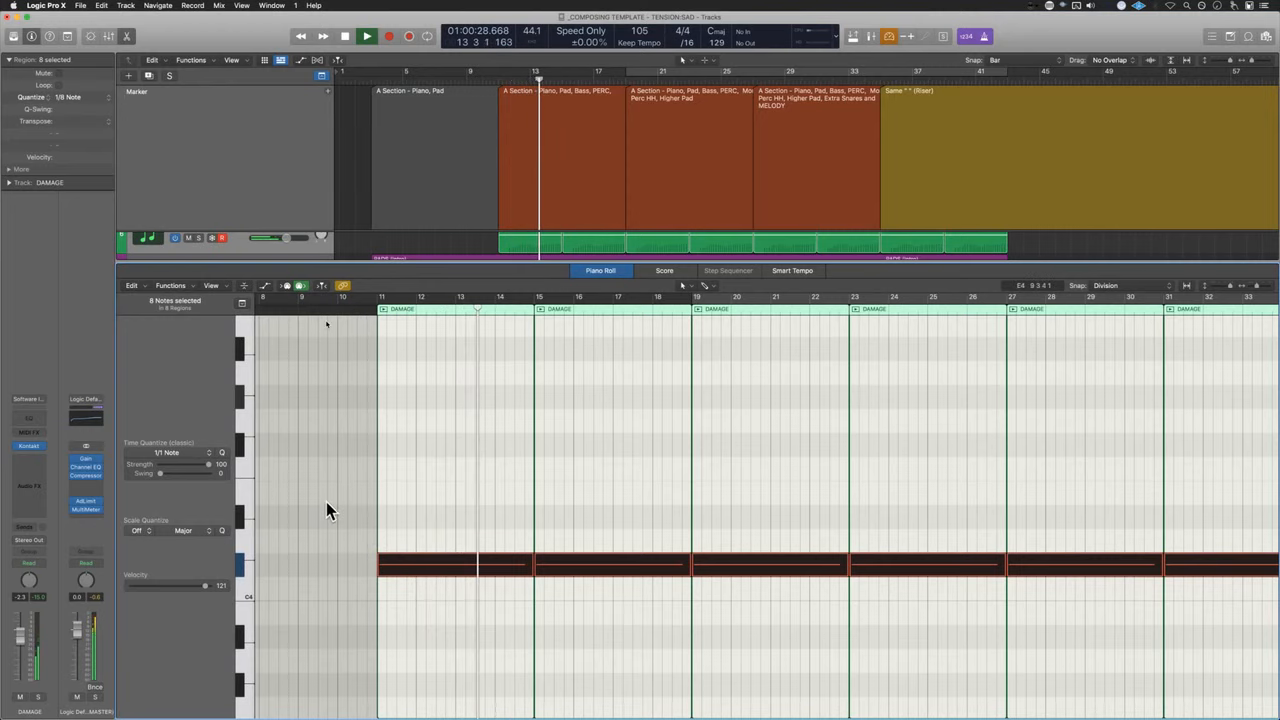
key("o")
key("o")
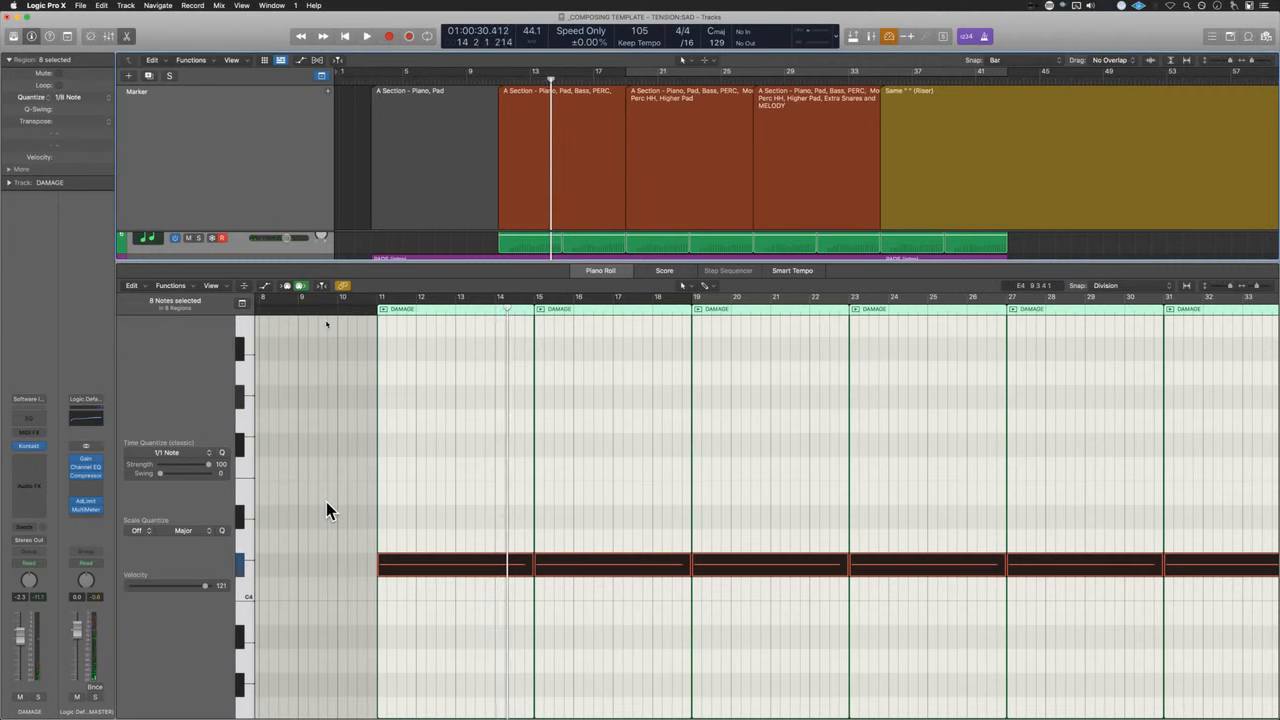
- Transpose the duplicated DAMAGE track's eight notes further down by semitones to F3 and play them back briefly
left_click(249, 540)
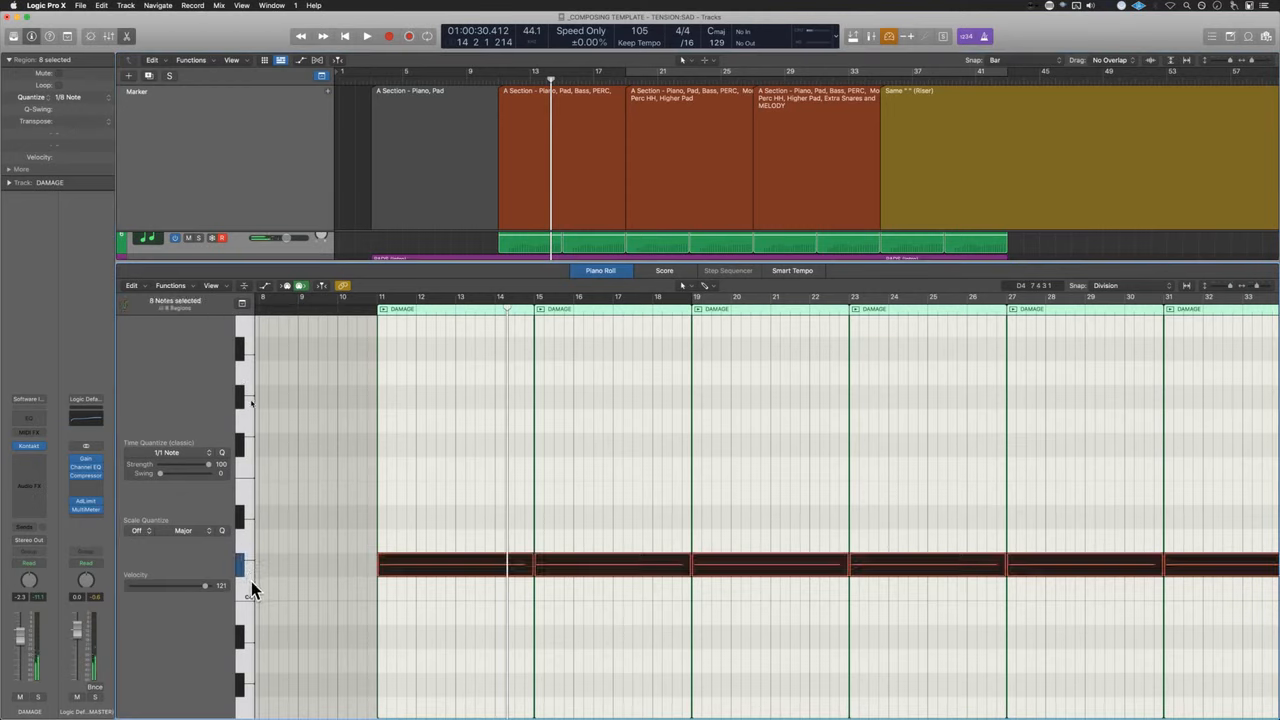
key("alt+Down")
key("alt+Down")
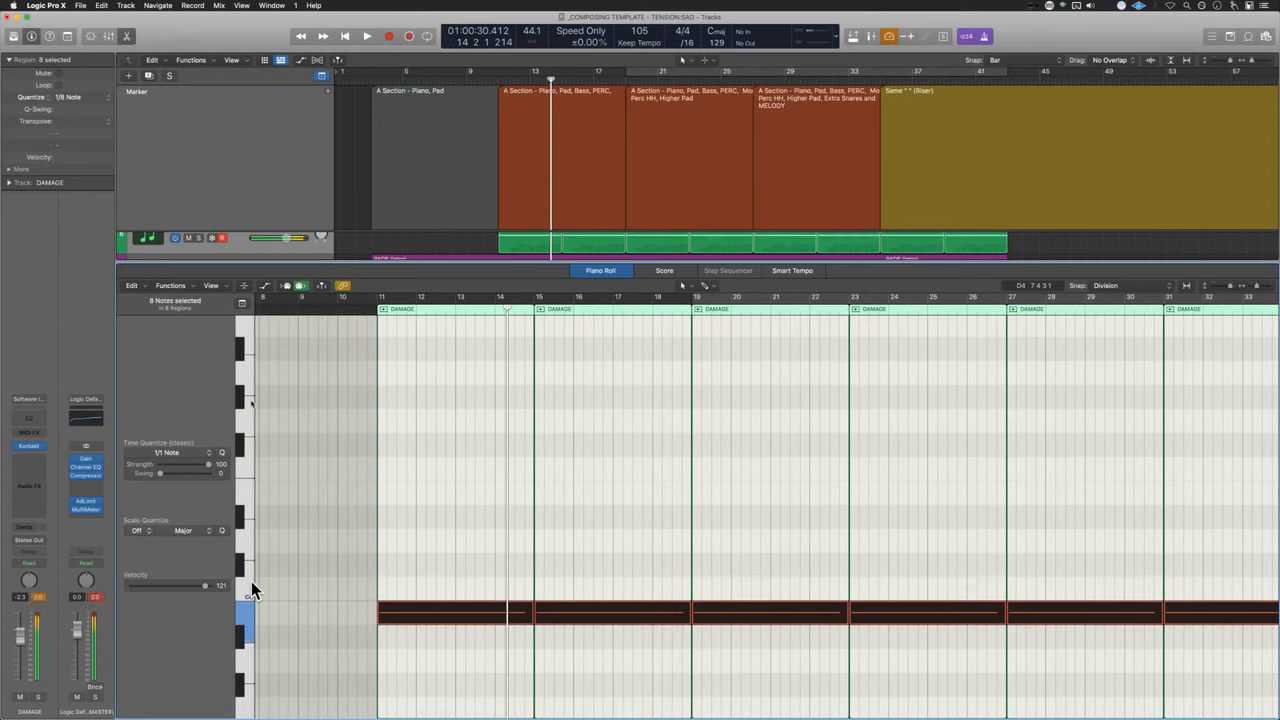
key("alt+Down")
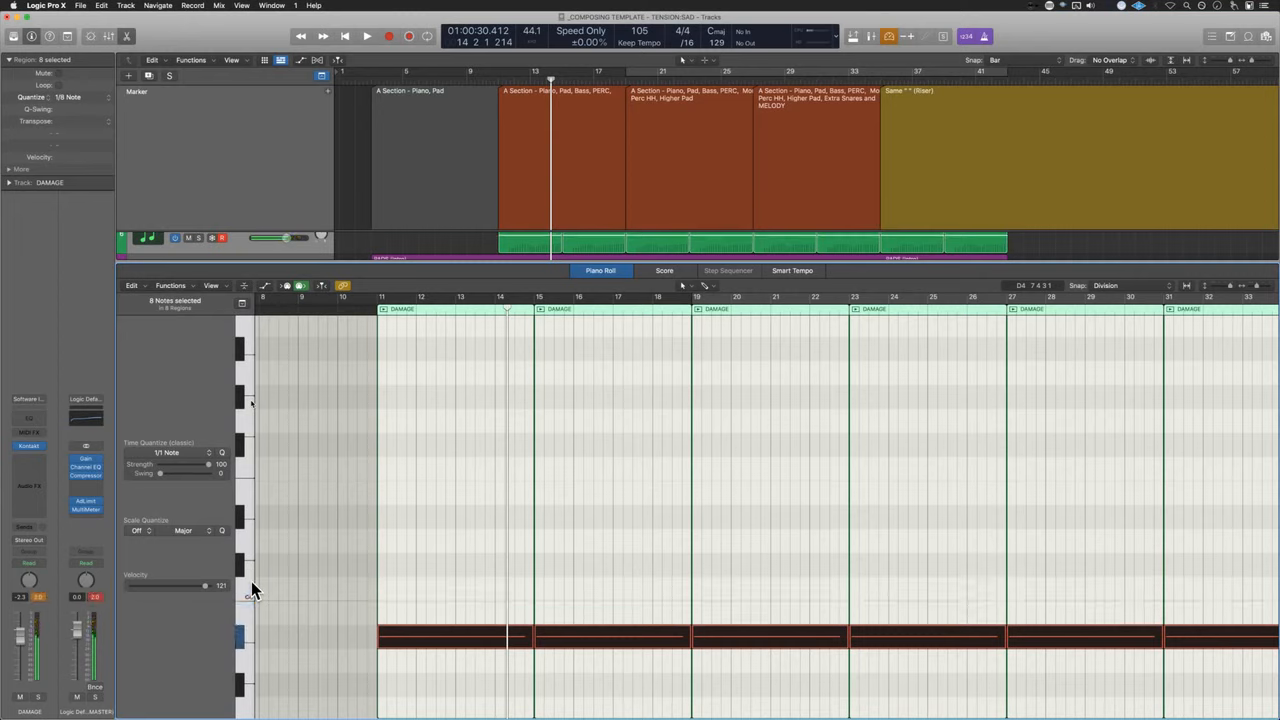
key("alt+Down")
key("alt+Down")
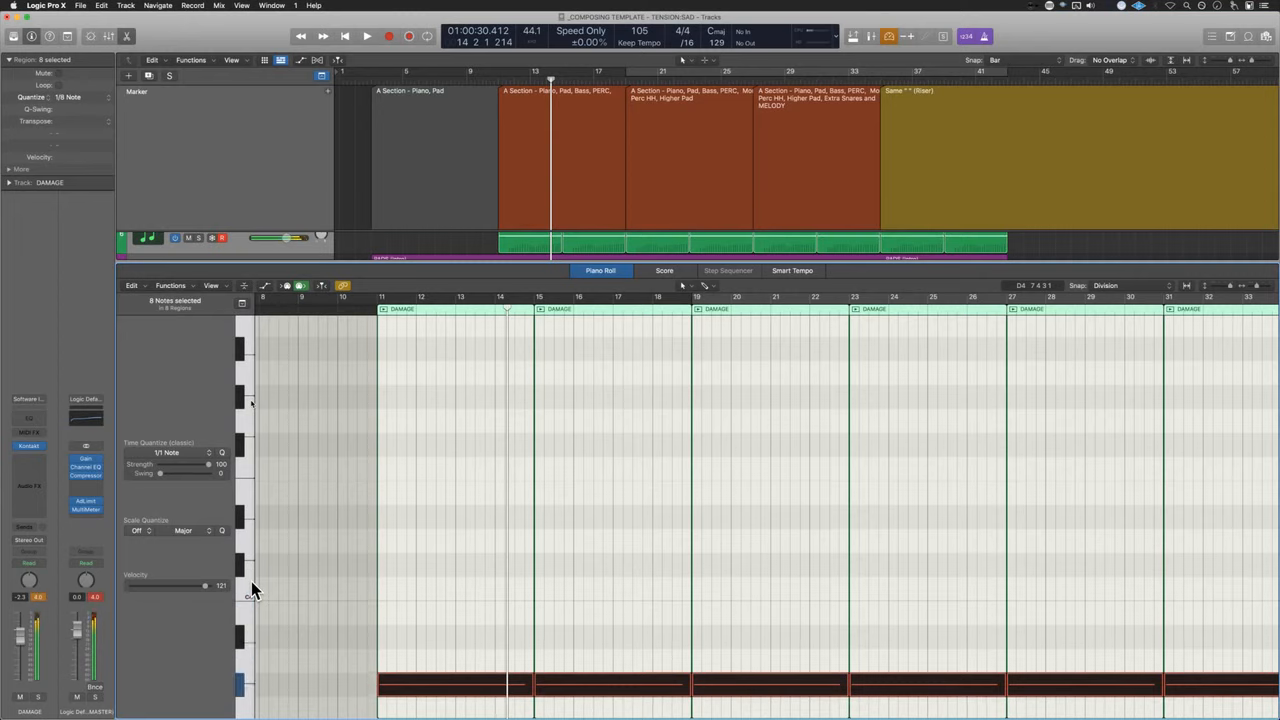
scroll(512, 584, "down", 4)
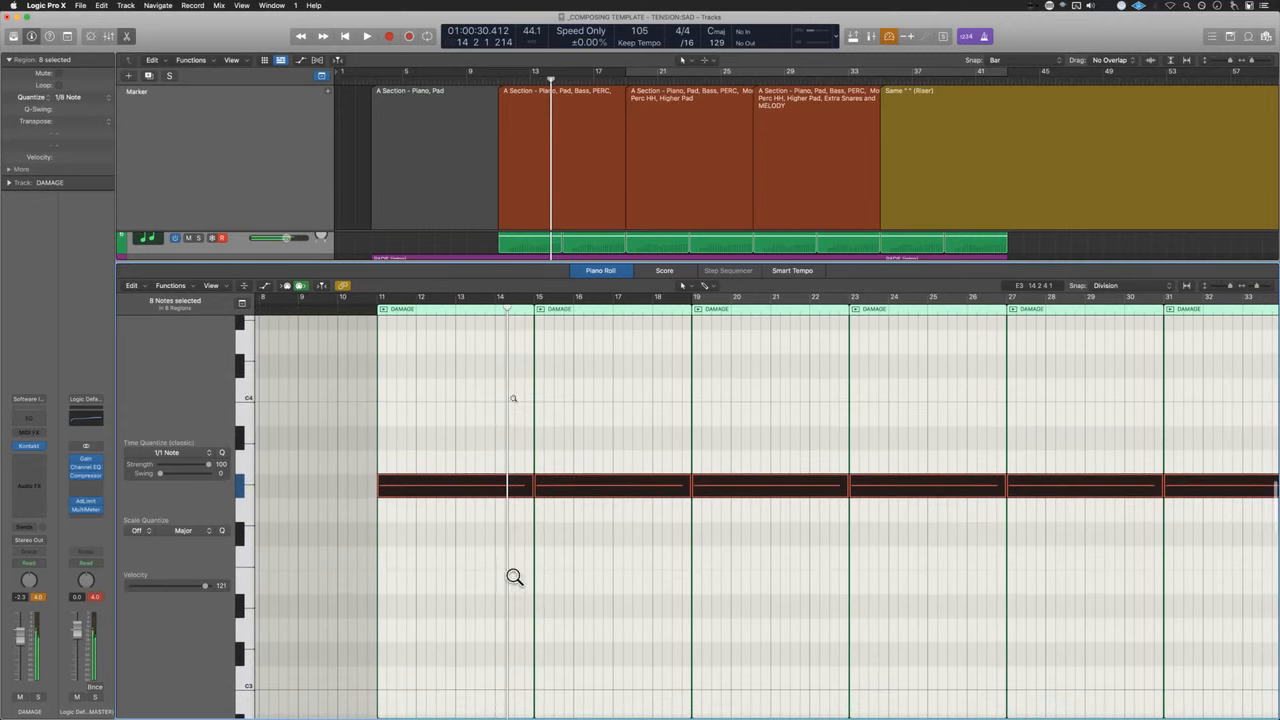
key("alt+Down")
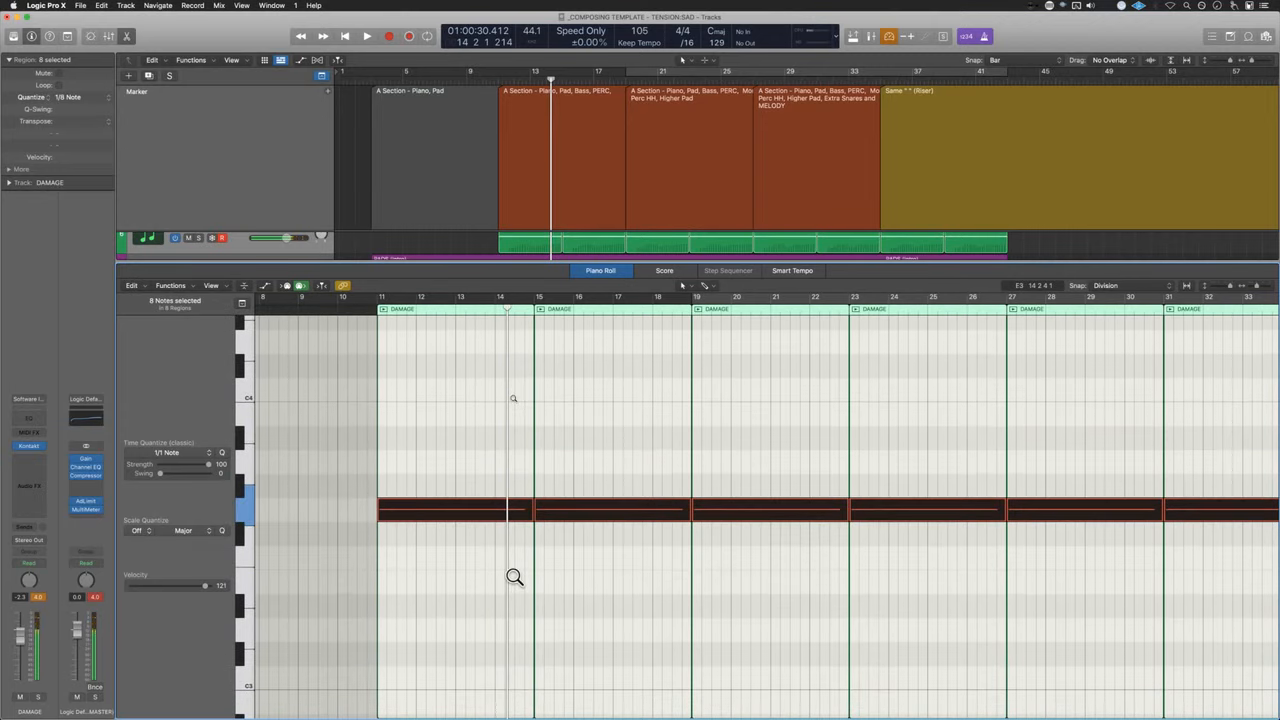
key("alt+Down")
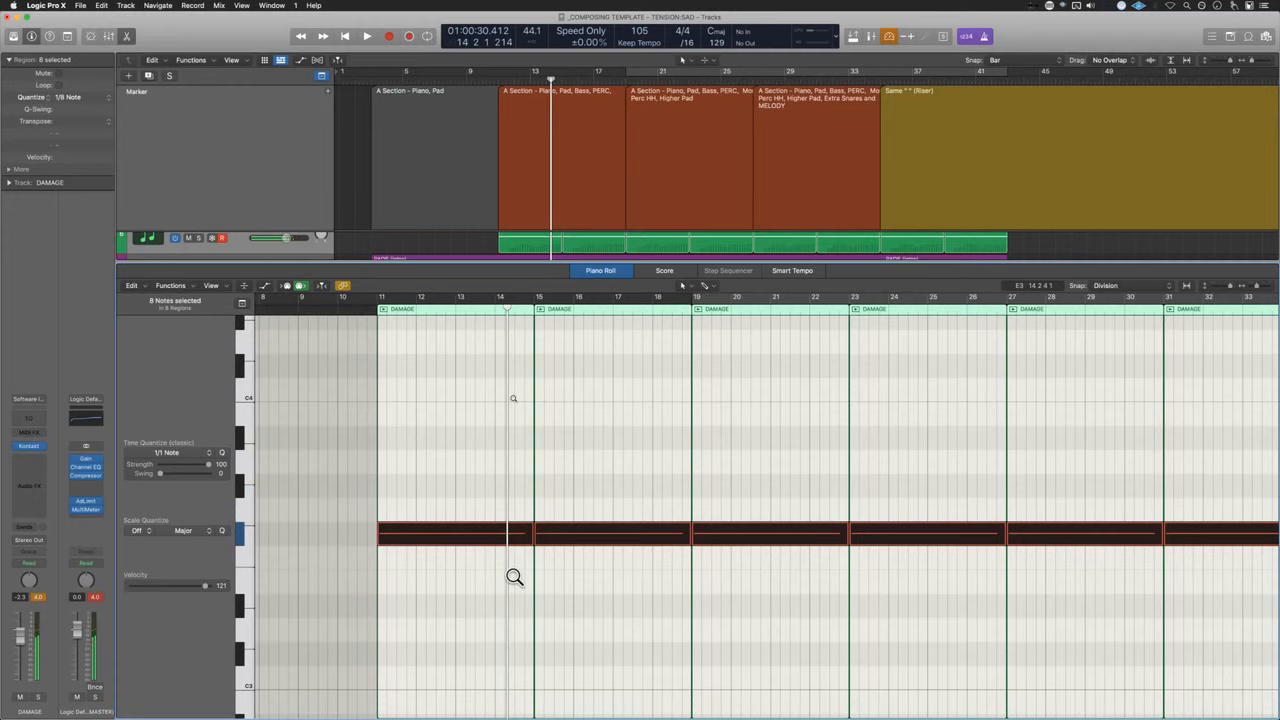
key("alt+Down")
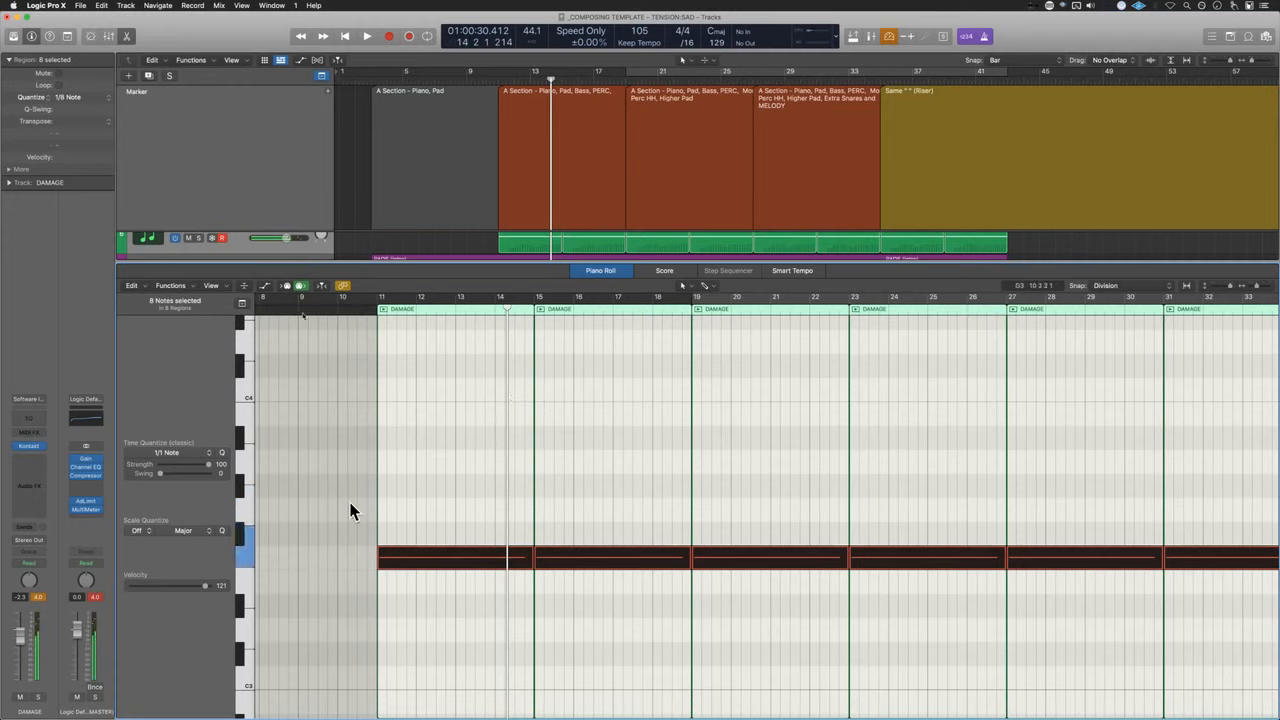
key("space")
key("space")
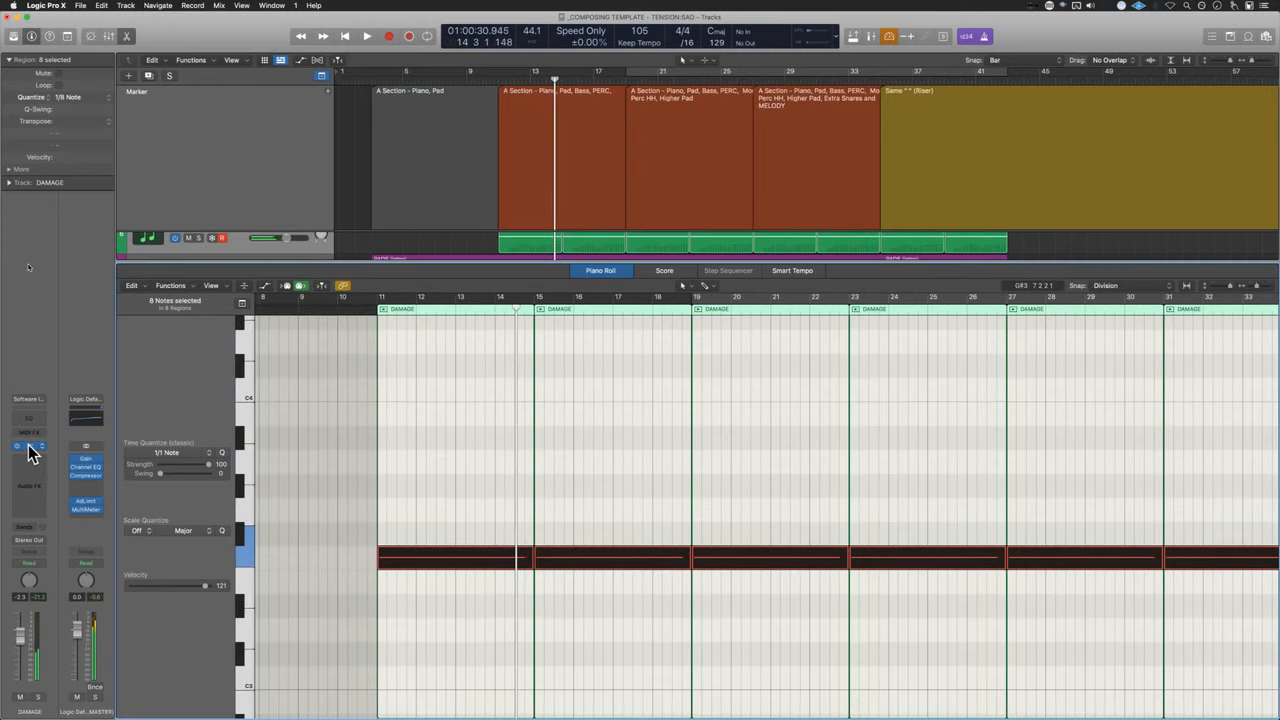
- Toggle the filter in the duplicated DAMAGE track's Damage 2 Master FX, then close the instrument
left_click(29, 447)
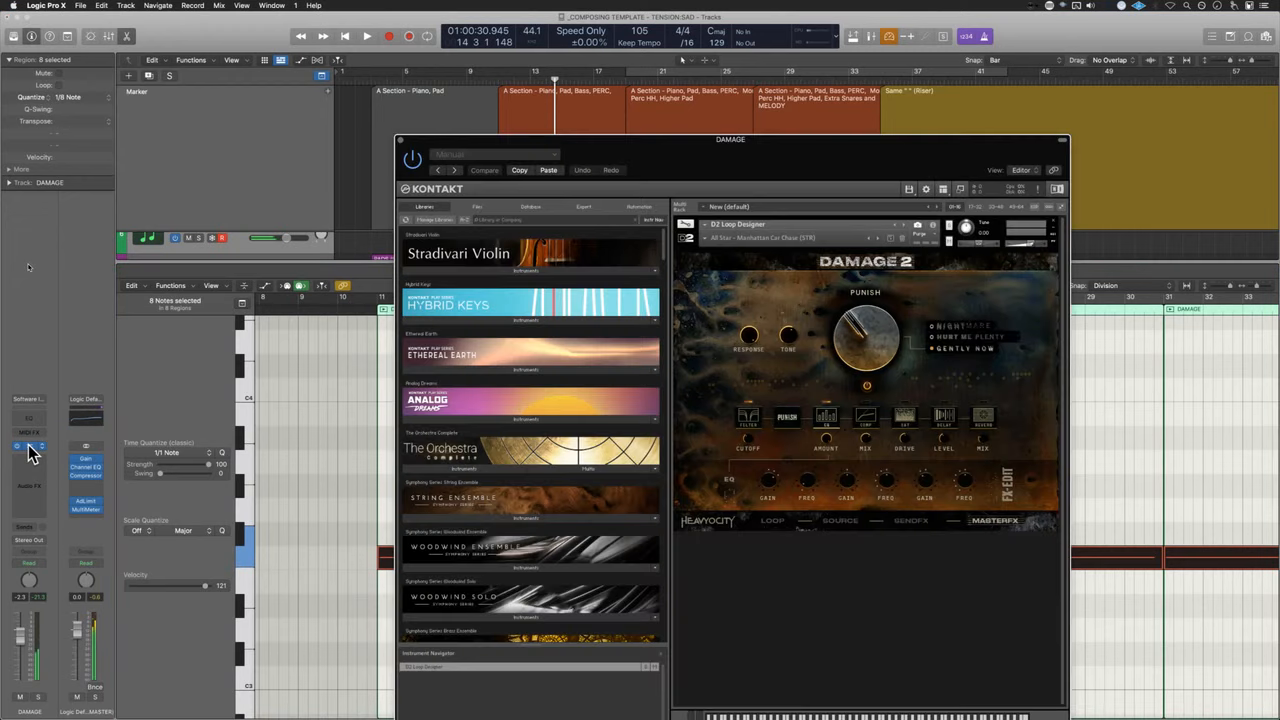
left_click(752, 414)
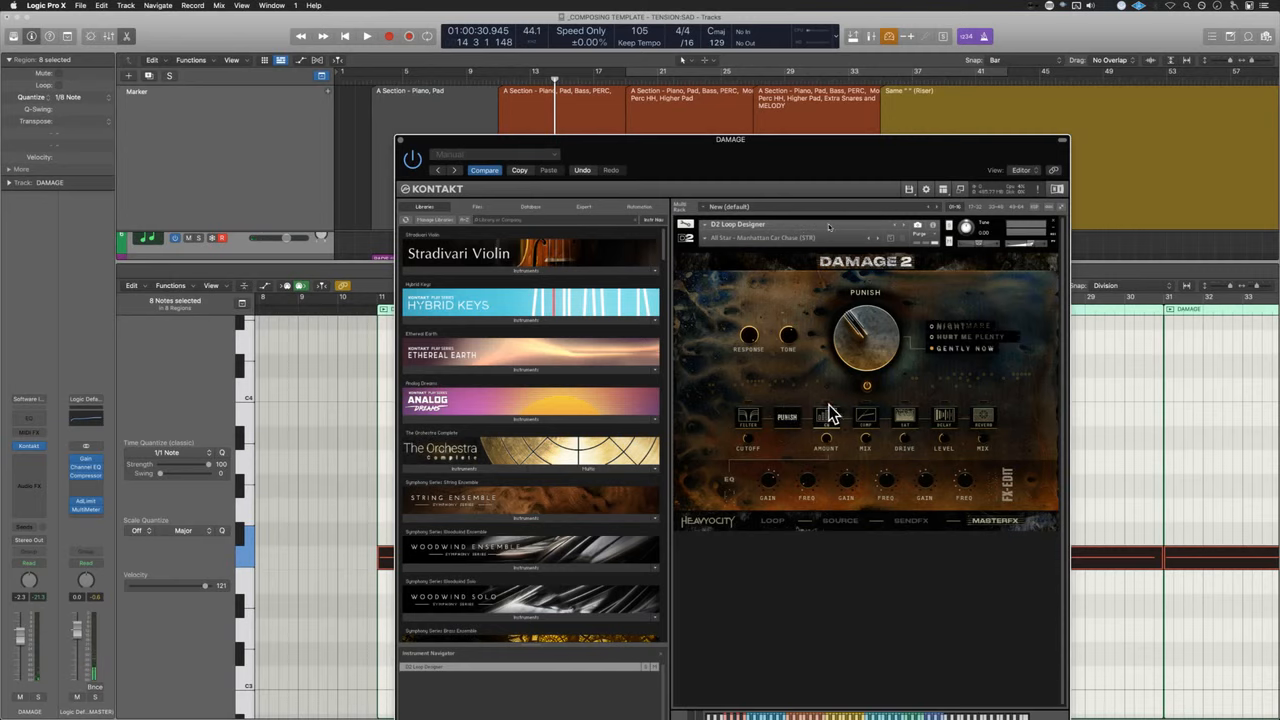
left_click(400, 140)
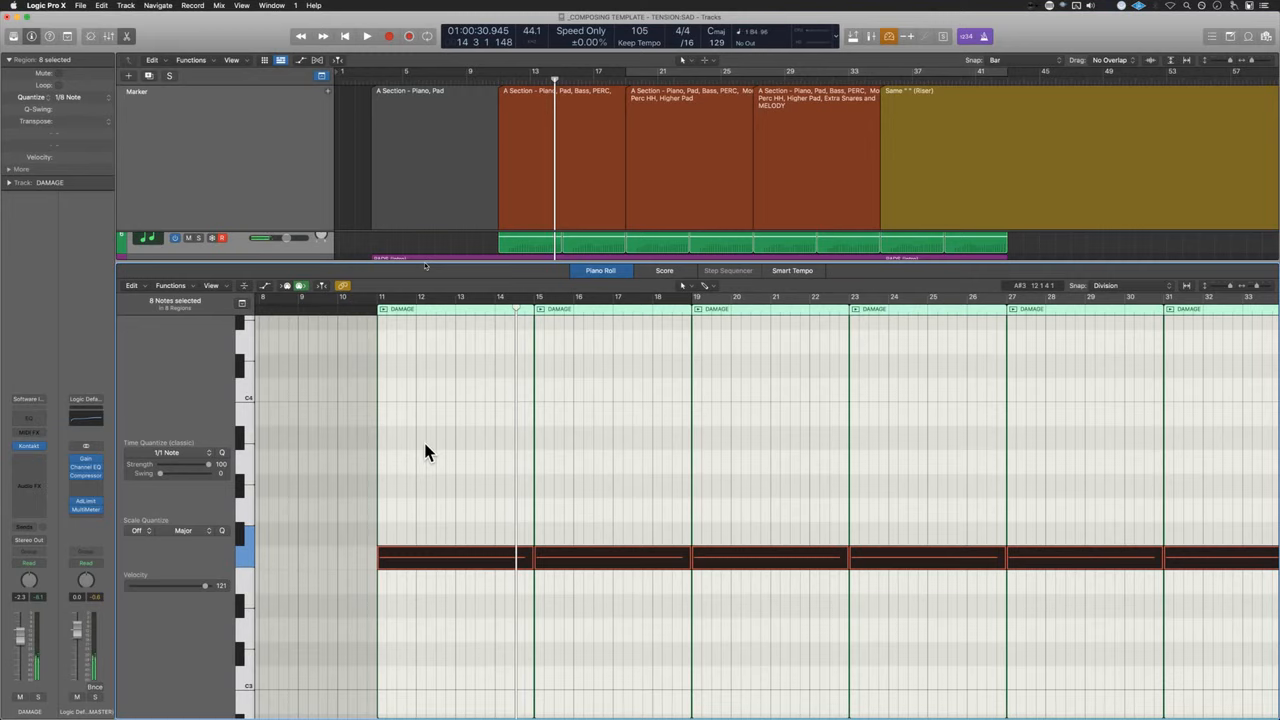
- Transpose the duplicated DAMAGE track's eight notes up one octave to F4
scroll(377, 557, "up", 3)
scroll(377, 557, "up", 10)
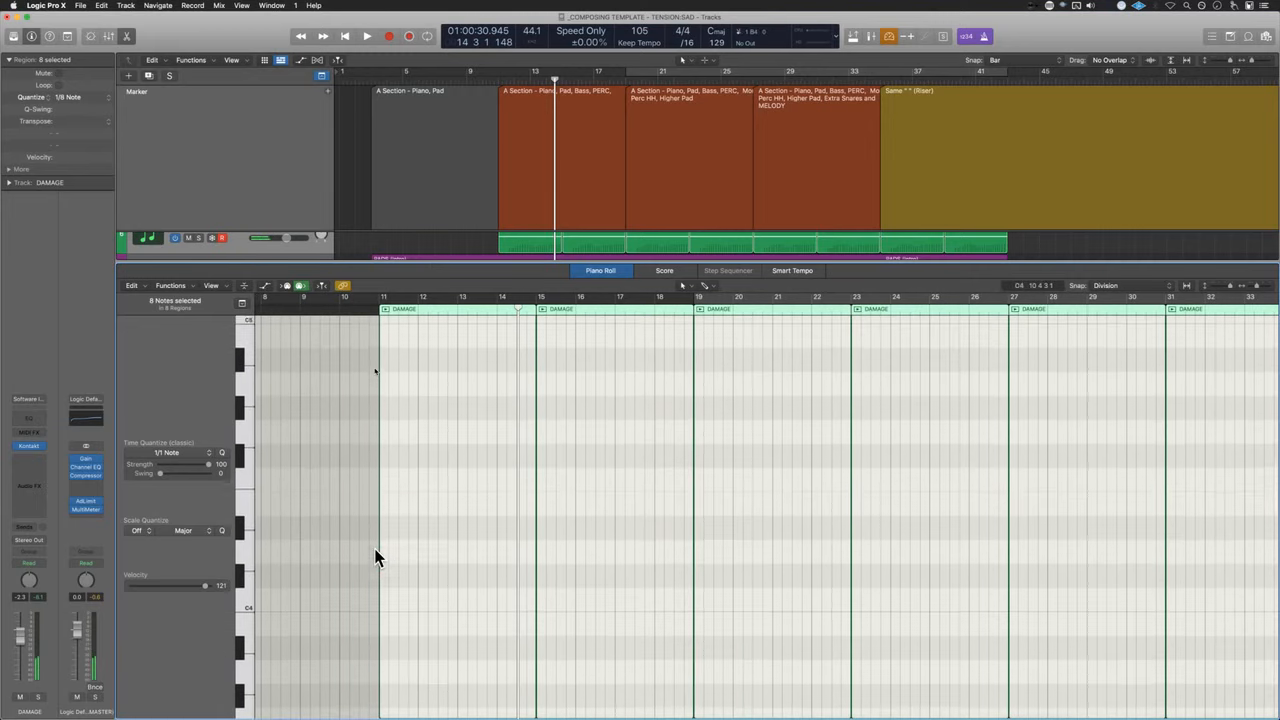
scroll(377, 557, "down", 12)
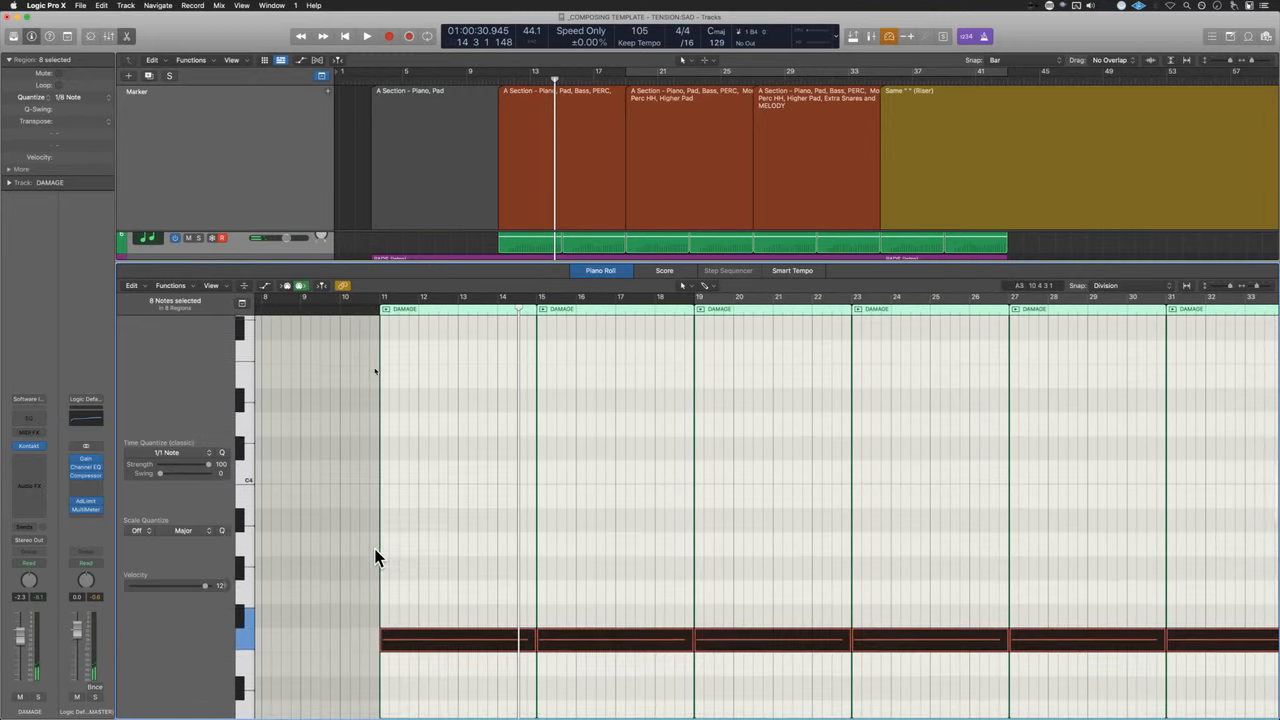
key("alt+shift+Up")
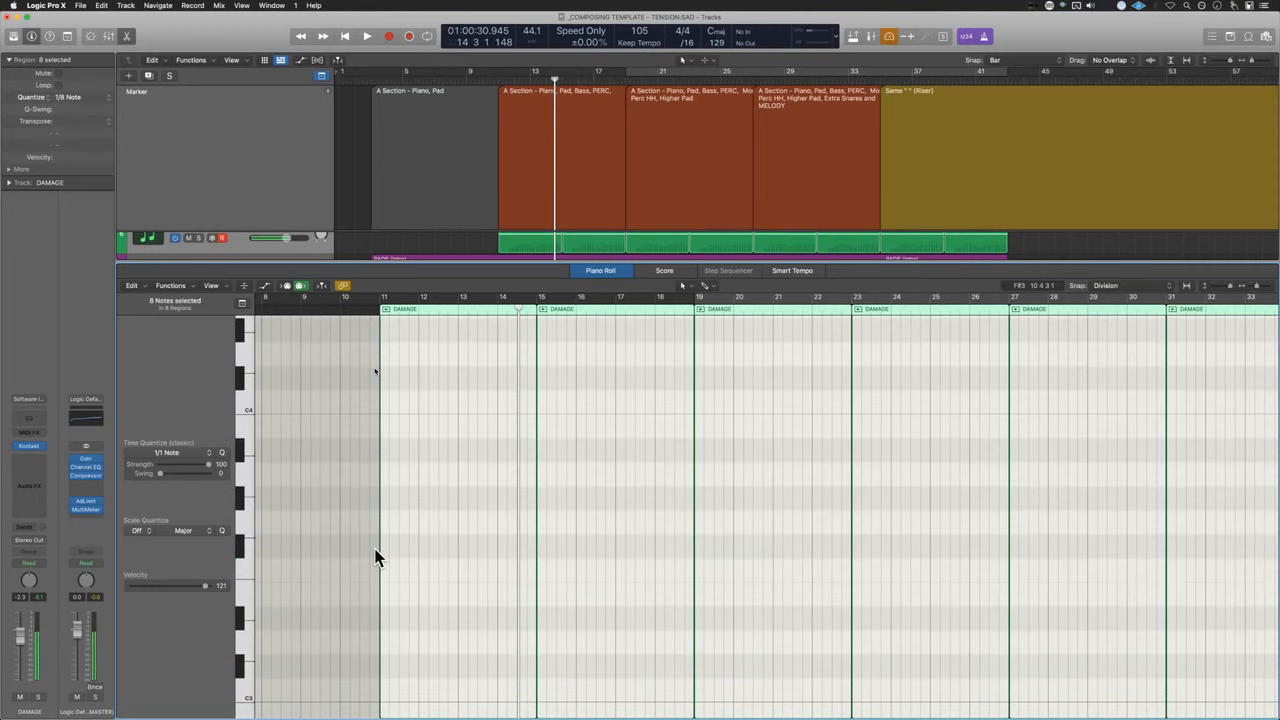
scroll(377, 557, "up", 8)
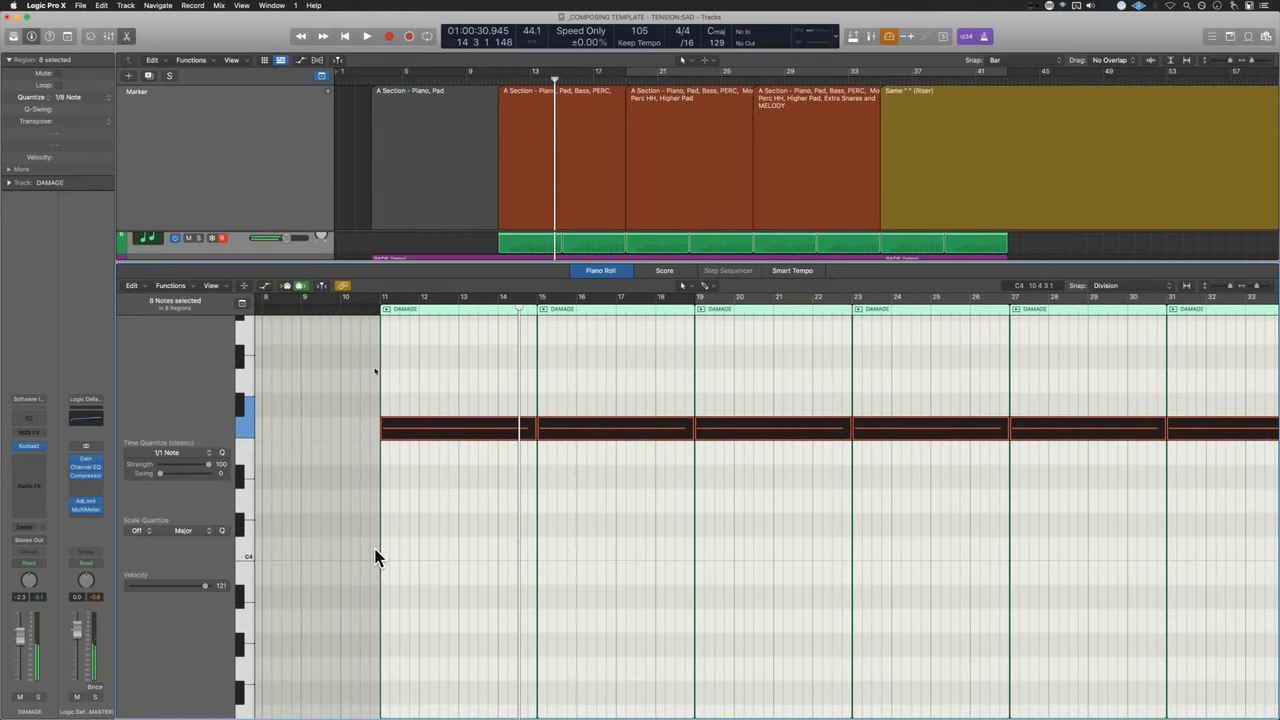
- Transpose the duplicated DAMAGE track's eight notes down six semitones and one further octave, then close the Piano Roll
key("alt+Down")
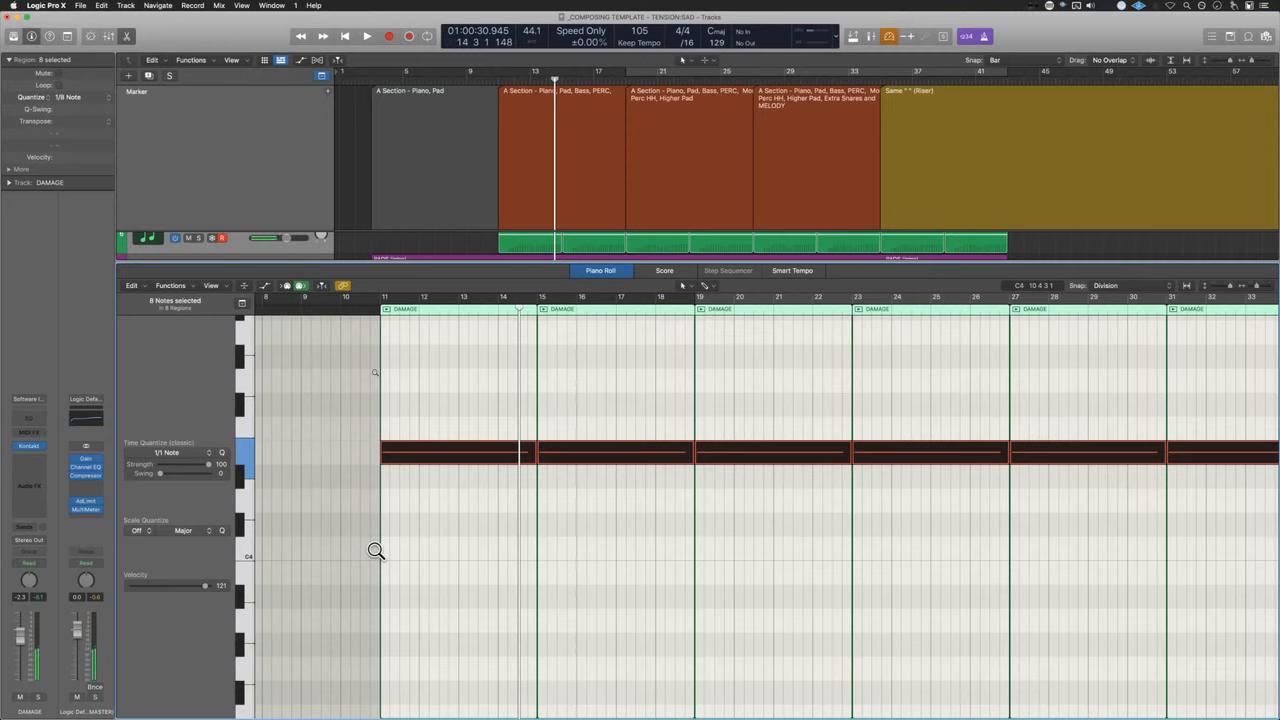
key("alt+Down")
key("alt+Down")
key("alt+Down")
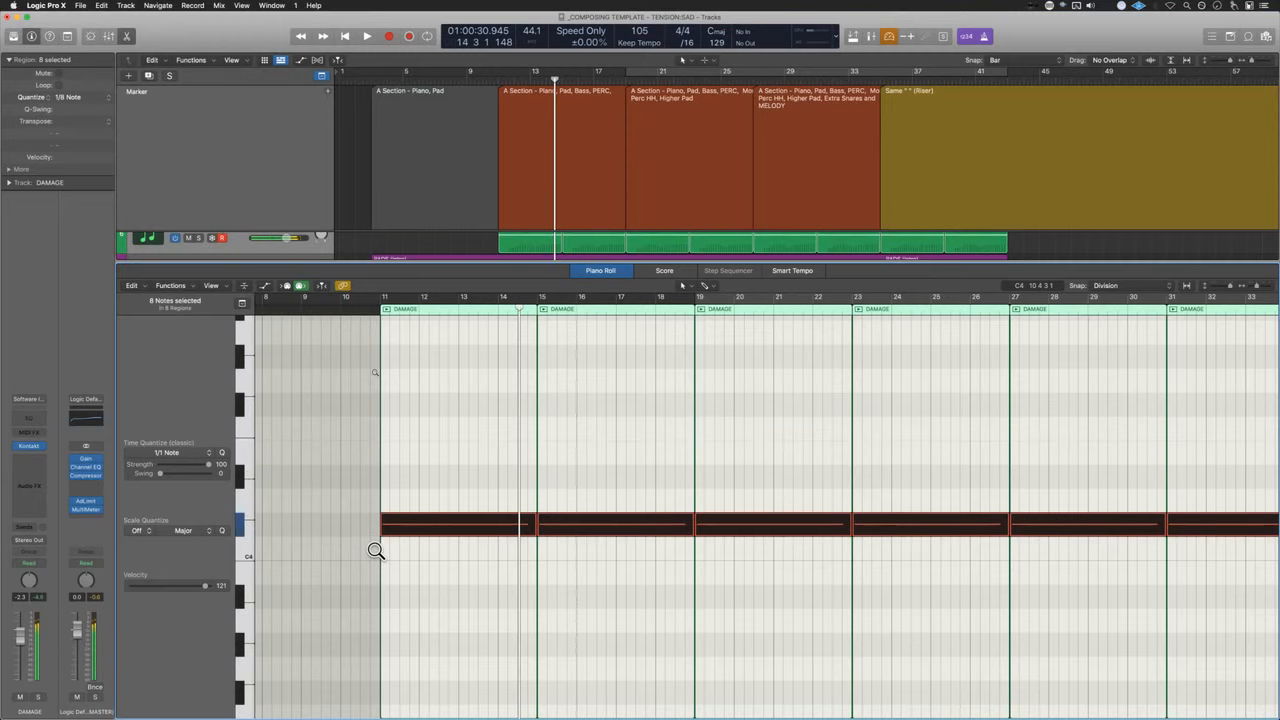
key("alt+Down")
key("alt+Down")
key("alt+shift+Down")
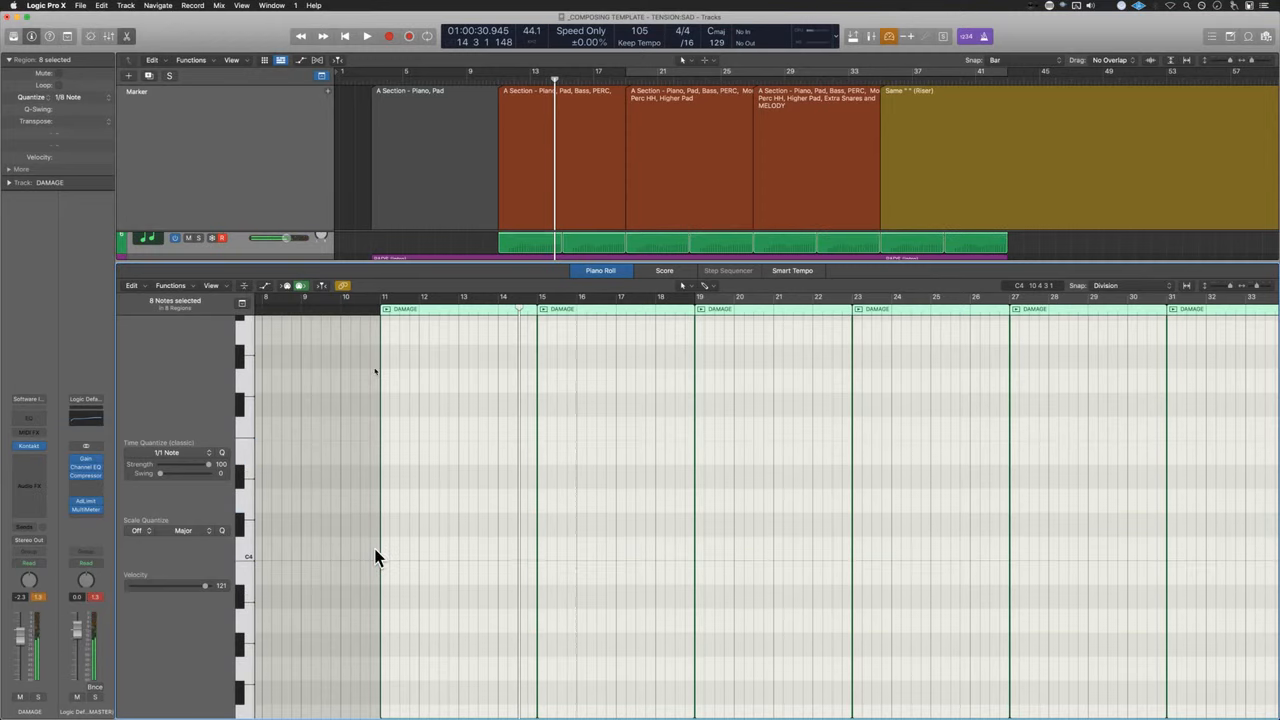
scroll(376, 549, "up", 10)
key("p")
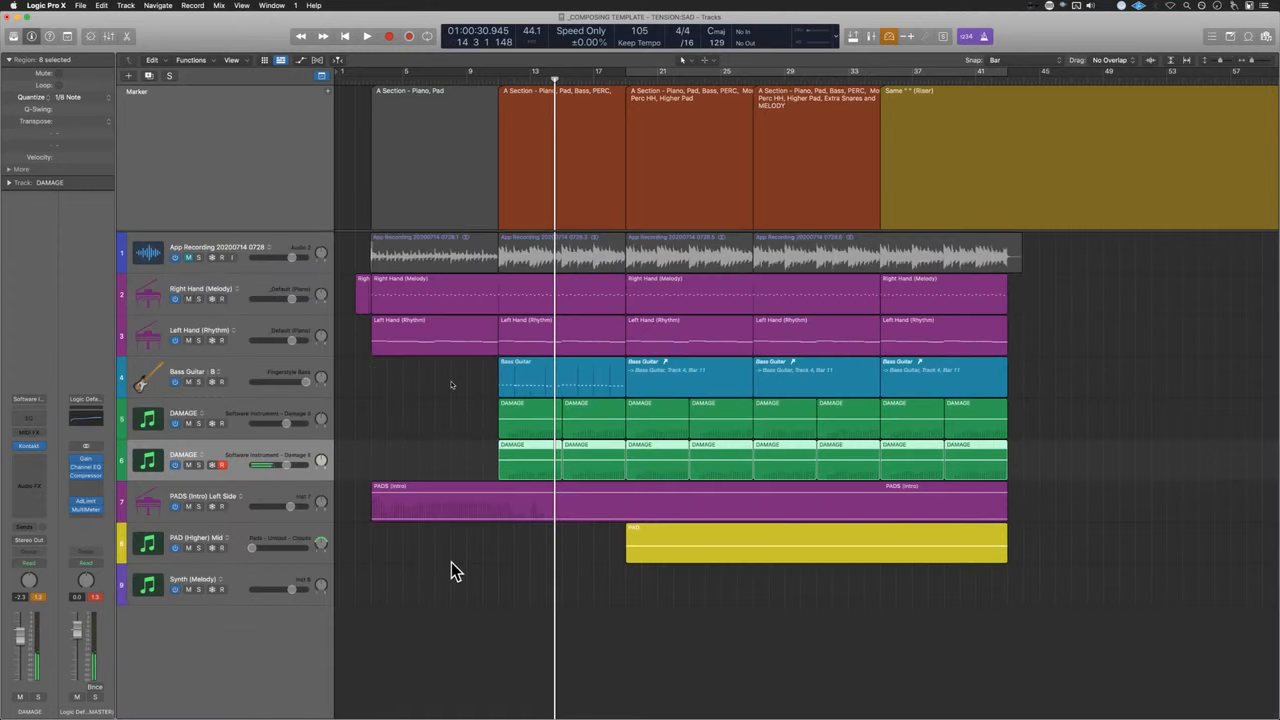
- During playback from bar 10, raise the duplicated DAMAGE track's volume to about 4.8 dB and pan it right to about +27
left_click(488, 452)
key("space")
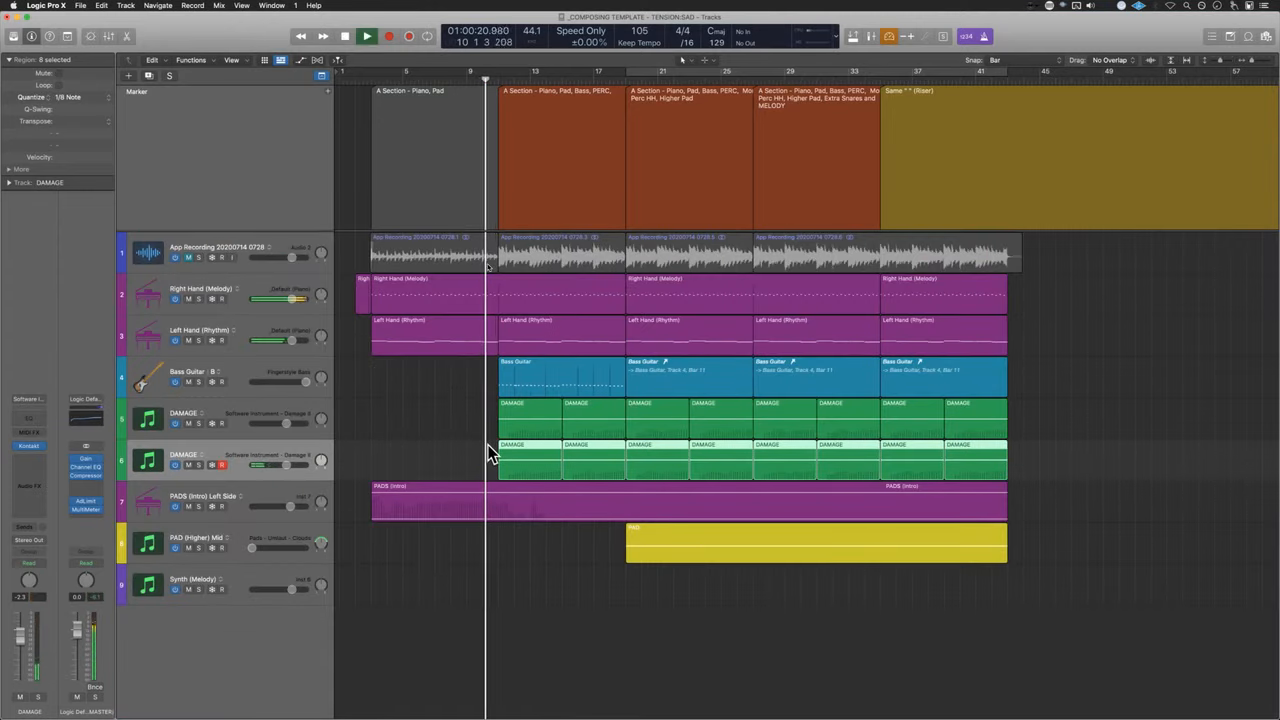
left_click(395, 465)
left_click(286, 458)
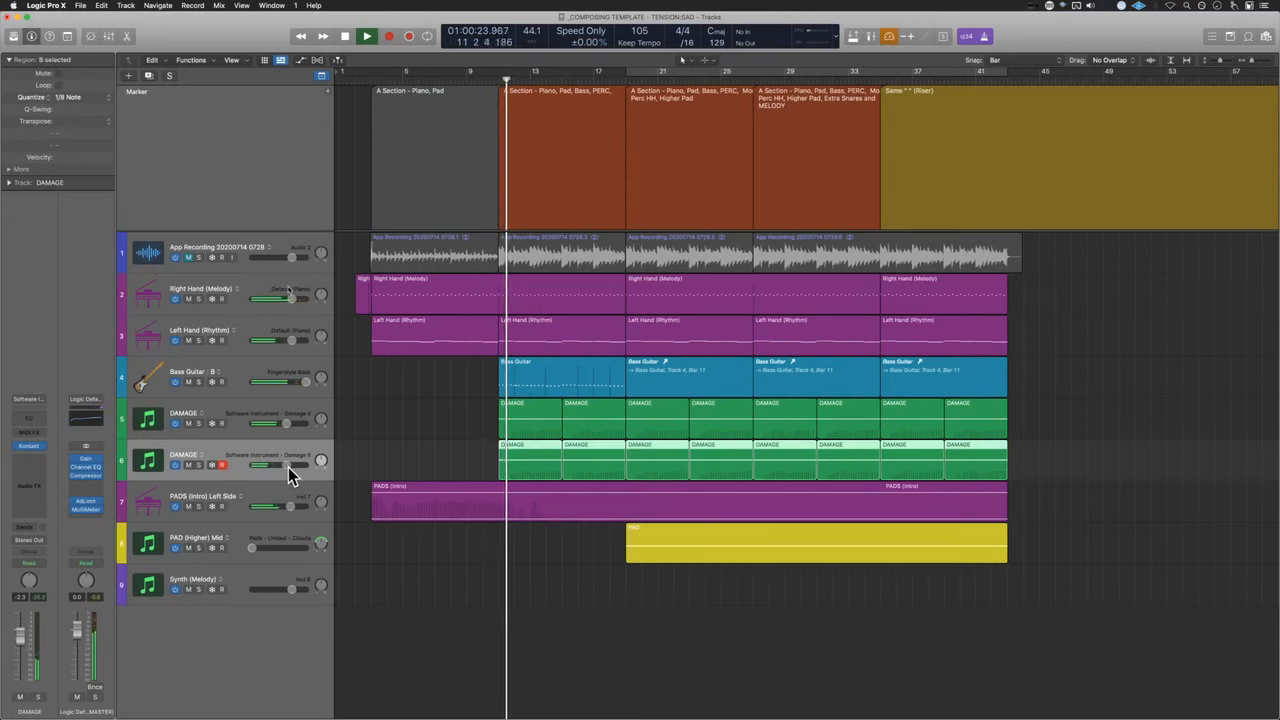
left_click_drag(305, 465, 302, 466)
left_click_drag(30, 581, 30, 558)
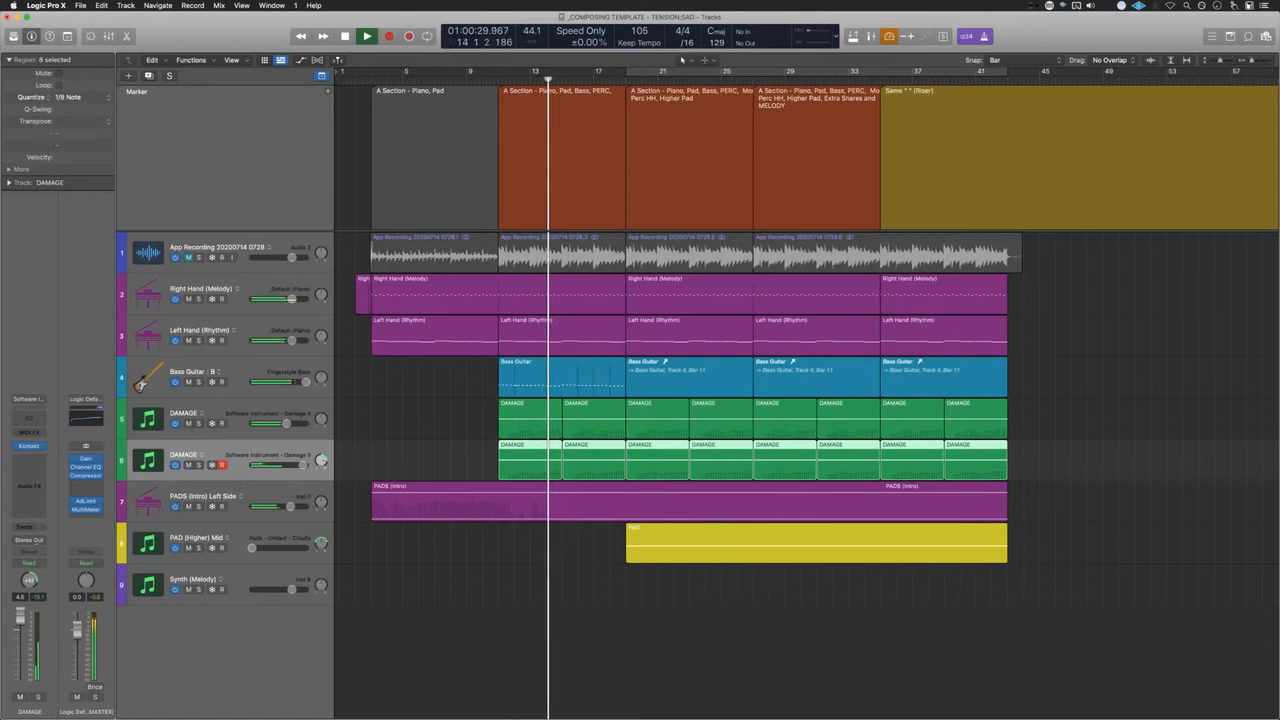
left_click_drag(36, 580, 36, 585)
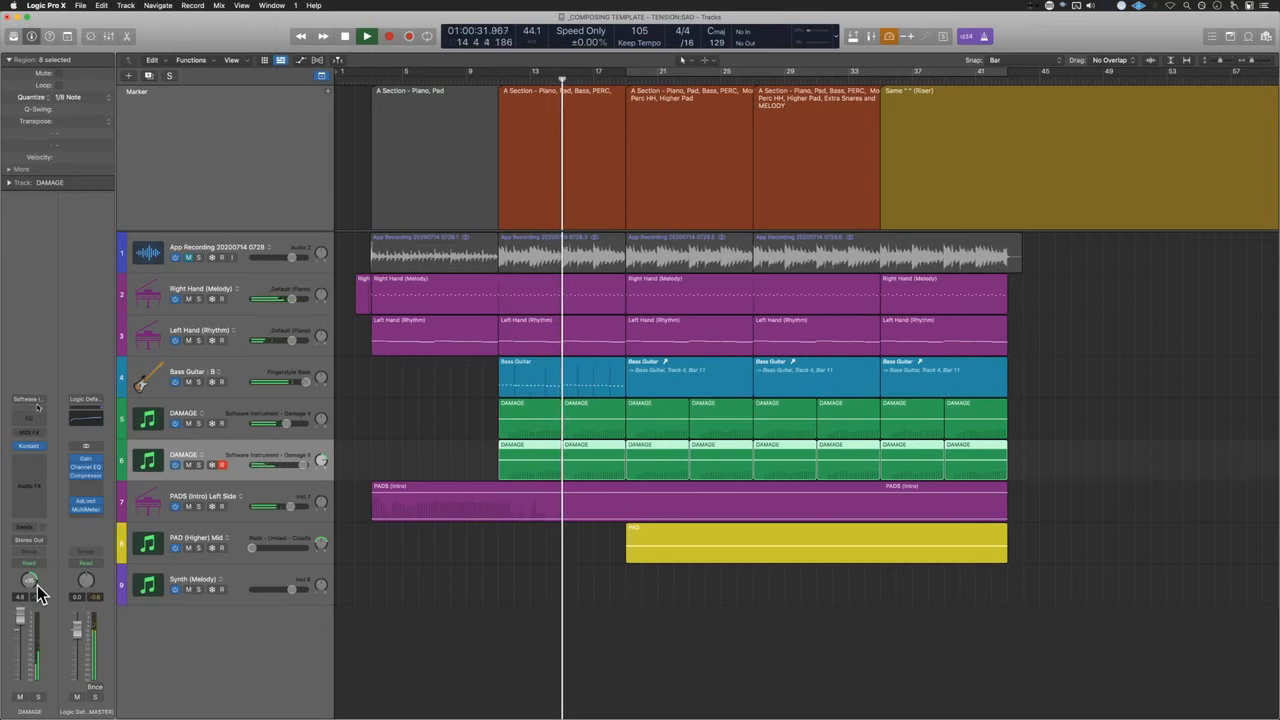
key("space")
- Solo the duplicated DAMAGE track, choose Balance as its pan mode, start playback from bar 10 and turn the solo off
left_click(199, 465)
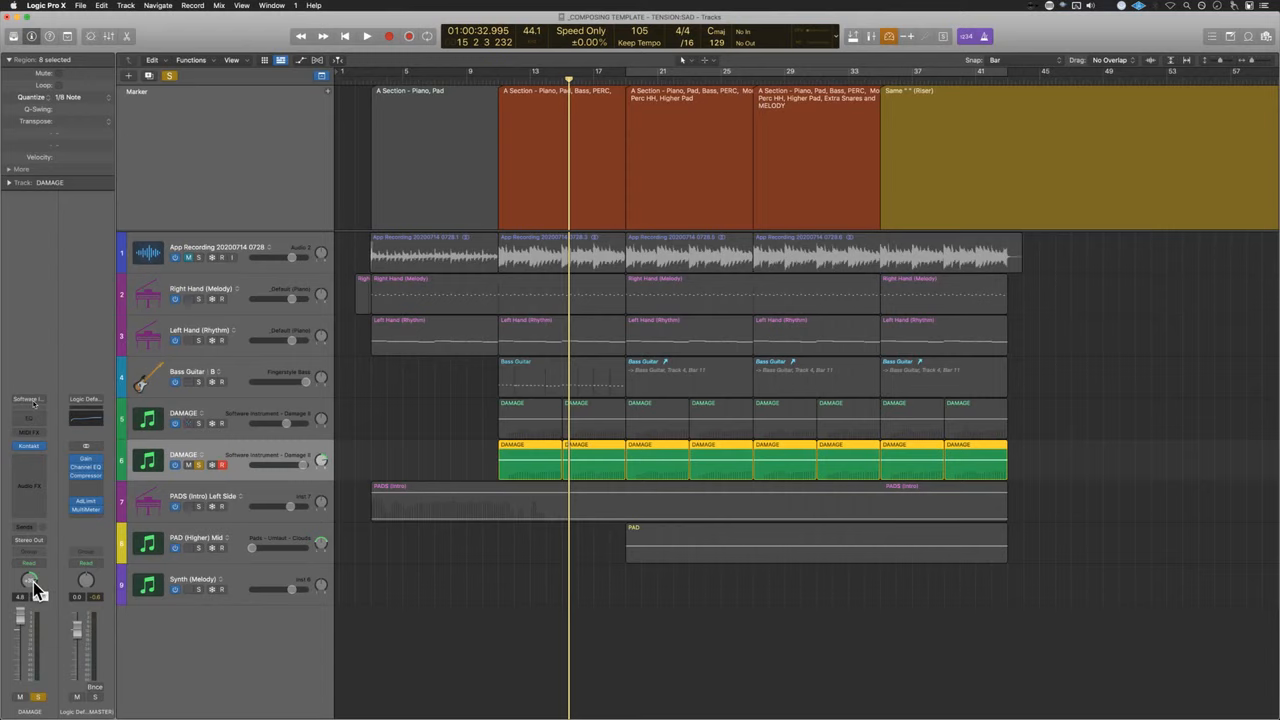
right_click(34, 583)
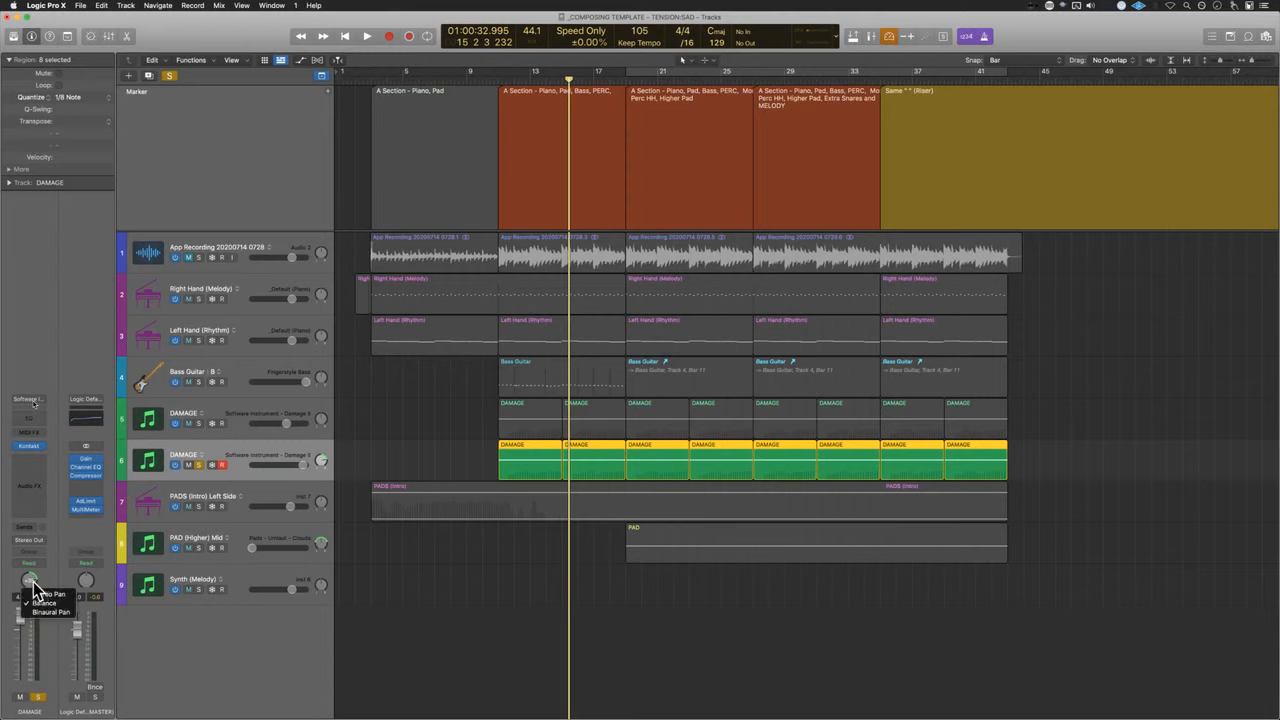
left_click(45, 602)
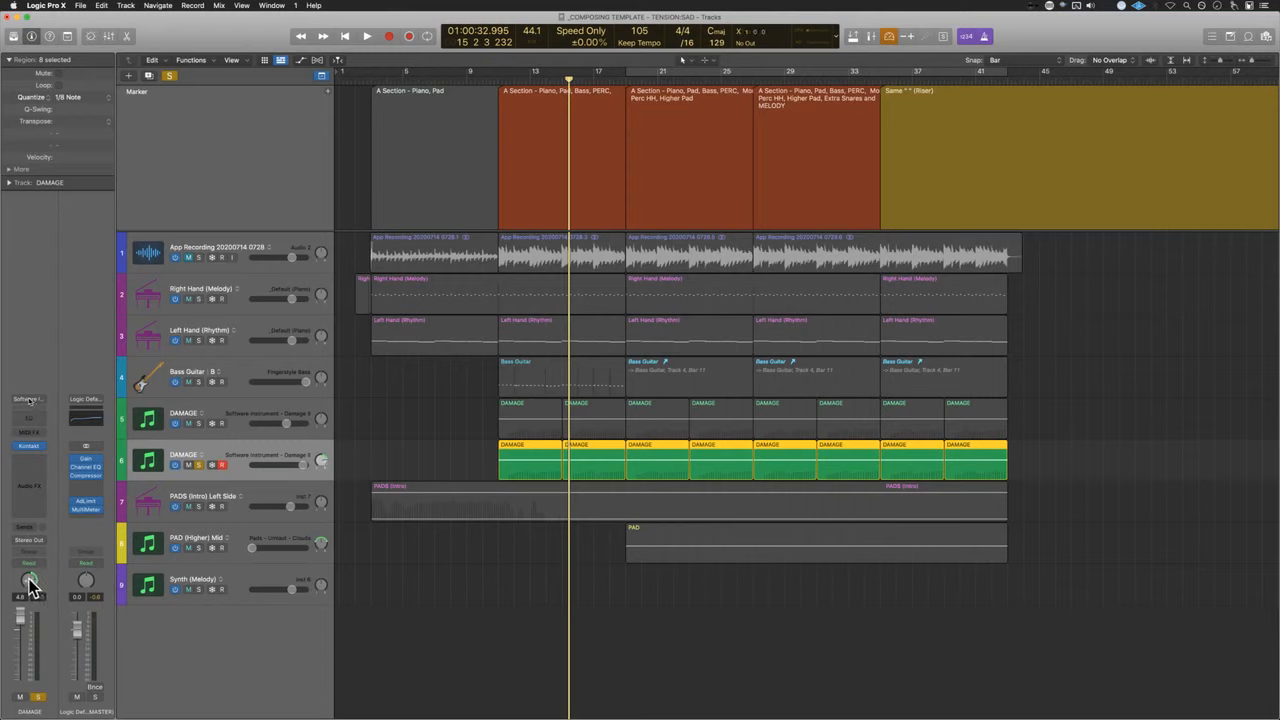
left_click(486, 440)
key("space")
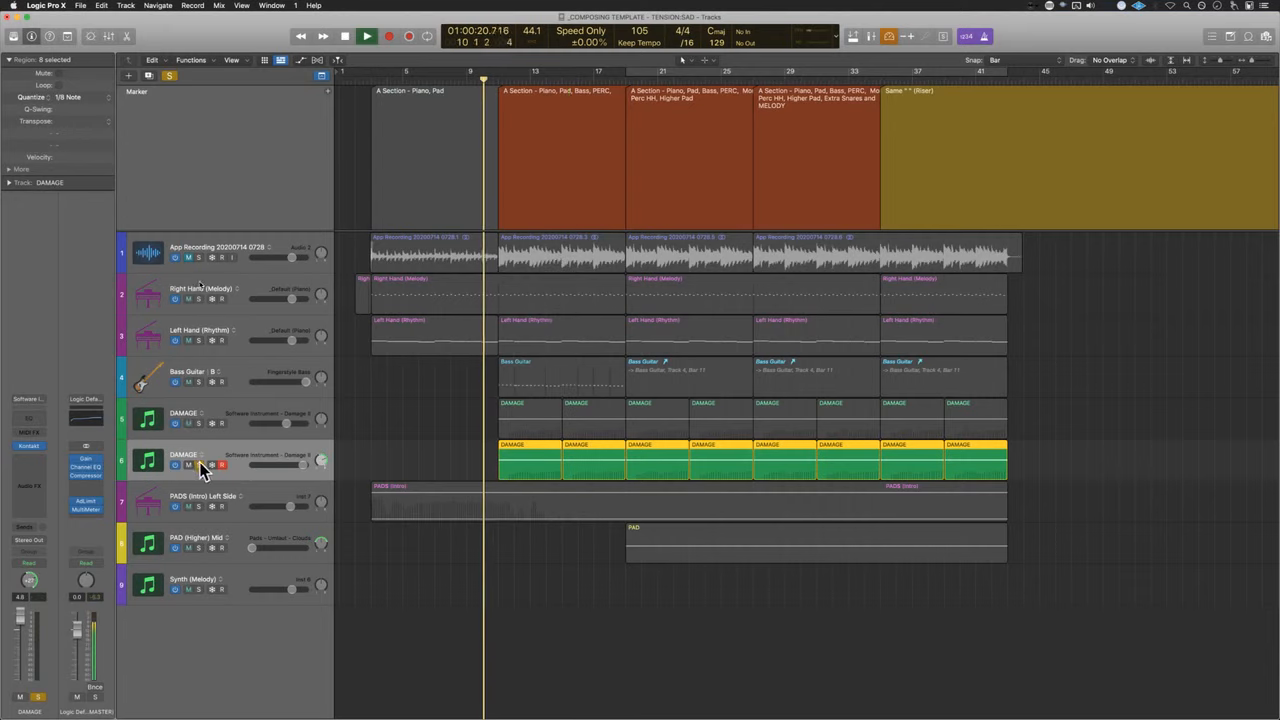
left_click(198, 465)
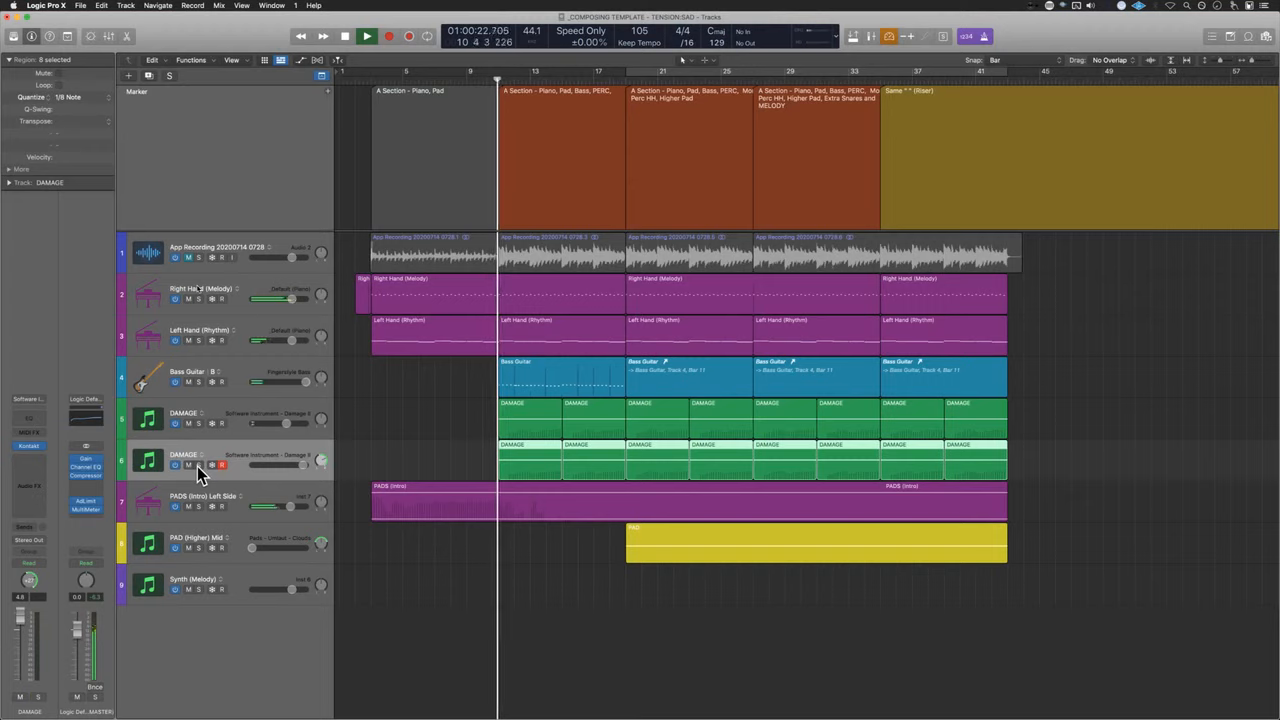
- Rename the duplicated DAMAGE track as DAMAGE (HH) and stop playback
key("shift+Return")
key("Right")
type("(HH")
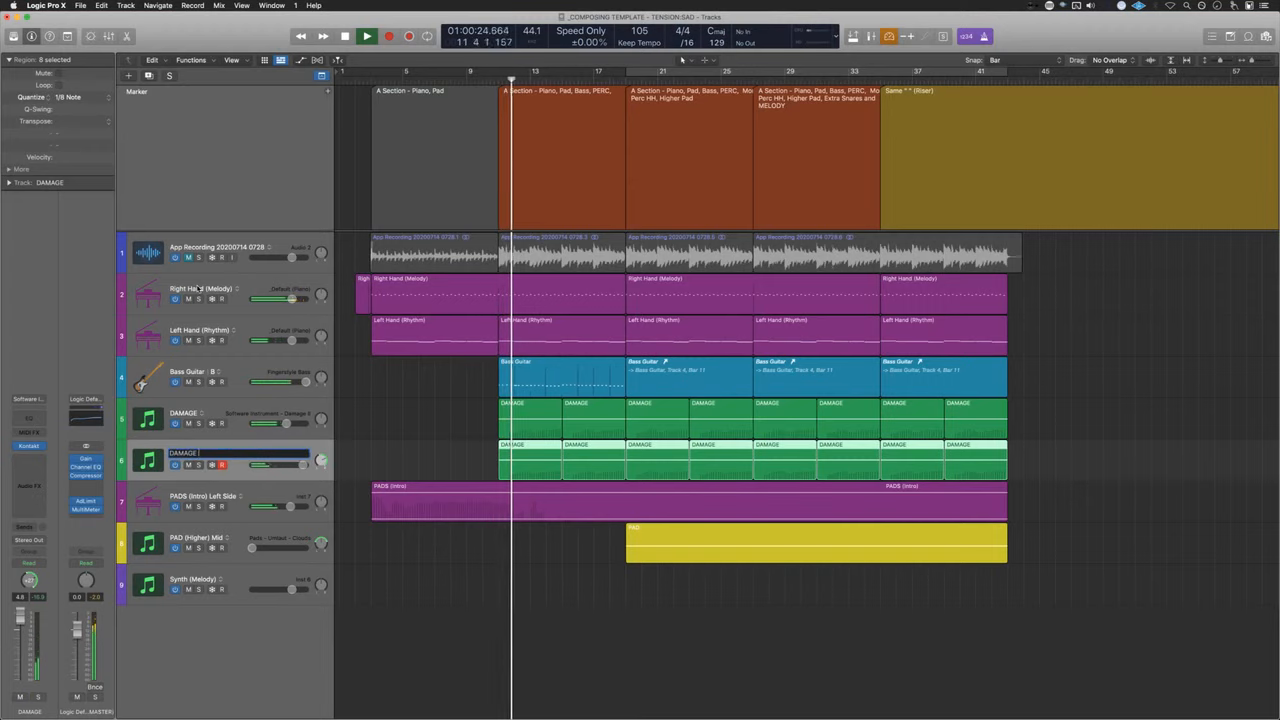
type(")")
key("Return")
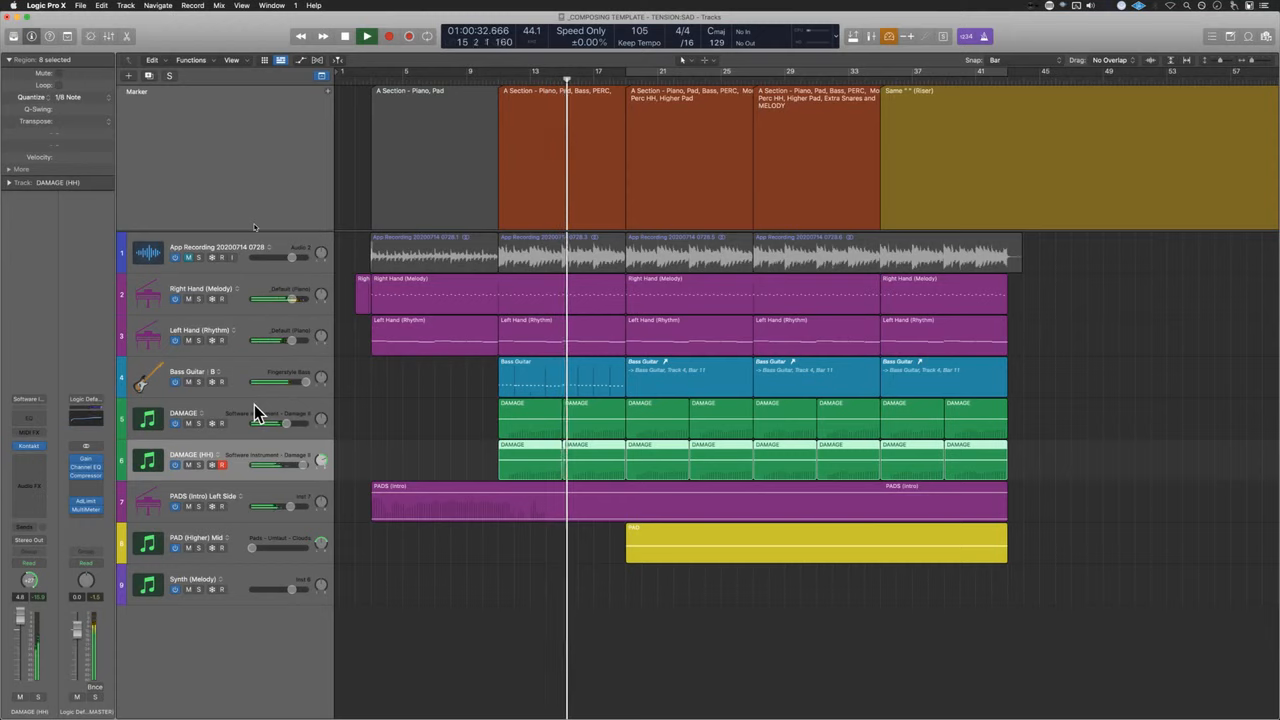
key("space")
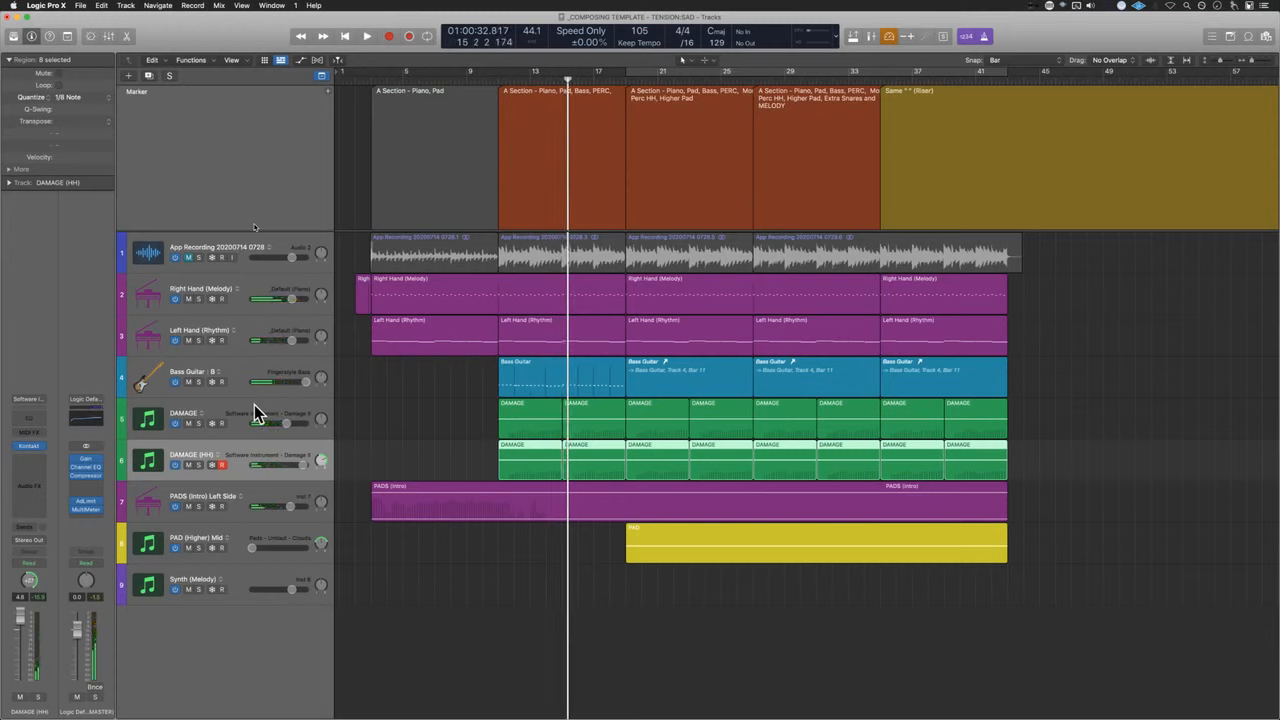
- Audition the soloed reference recording from bar 19, then turn its solo off and stop playback
left_click(678, 147)
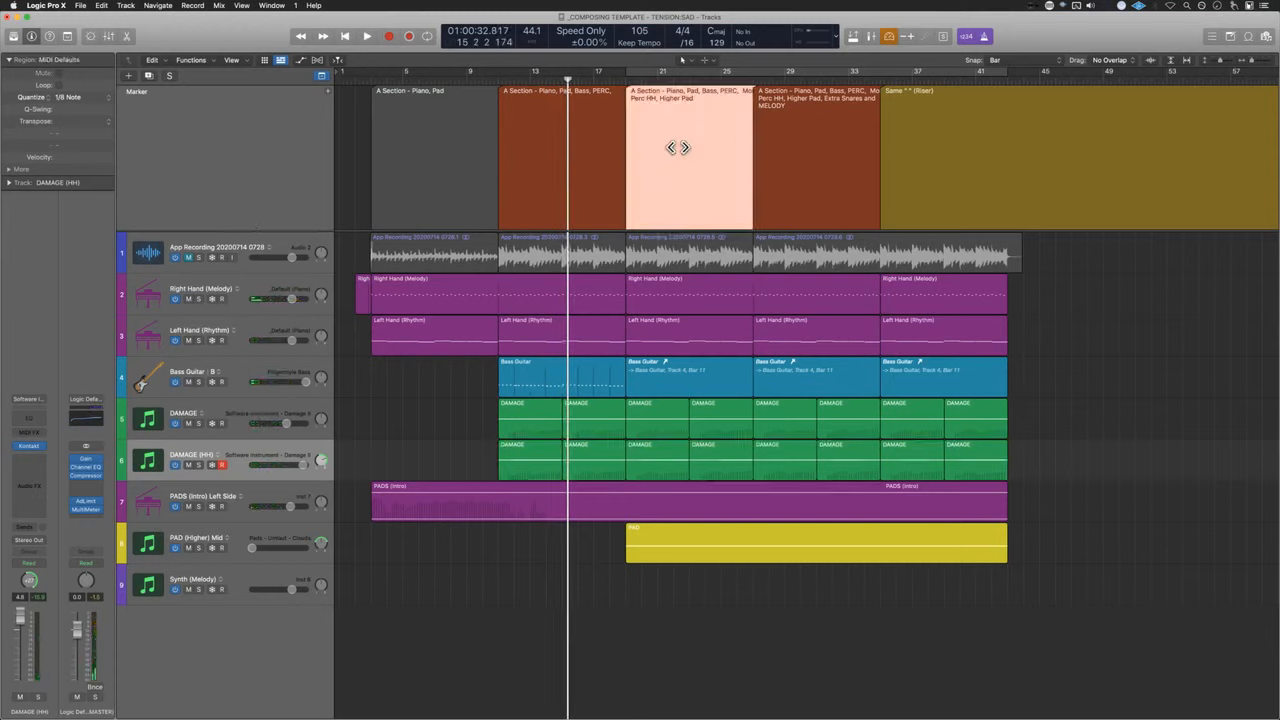
left_click(628, 78)
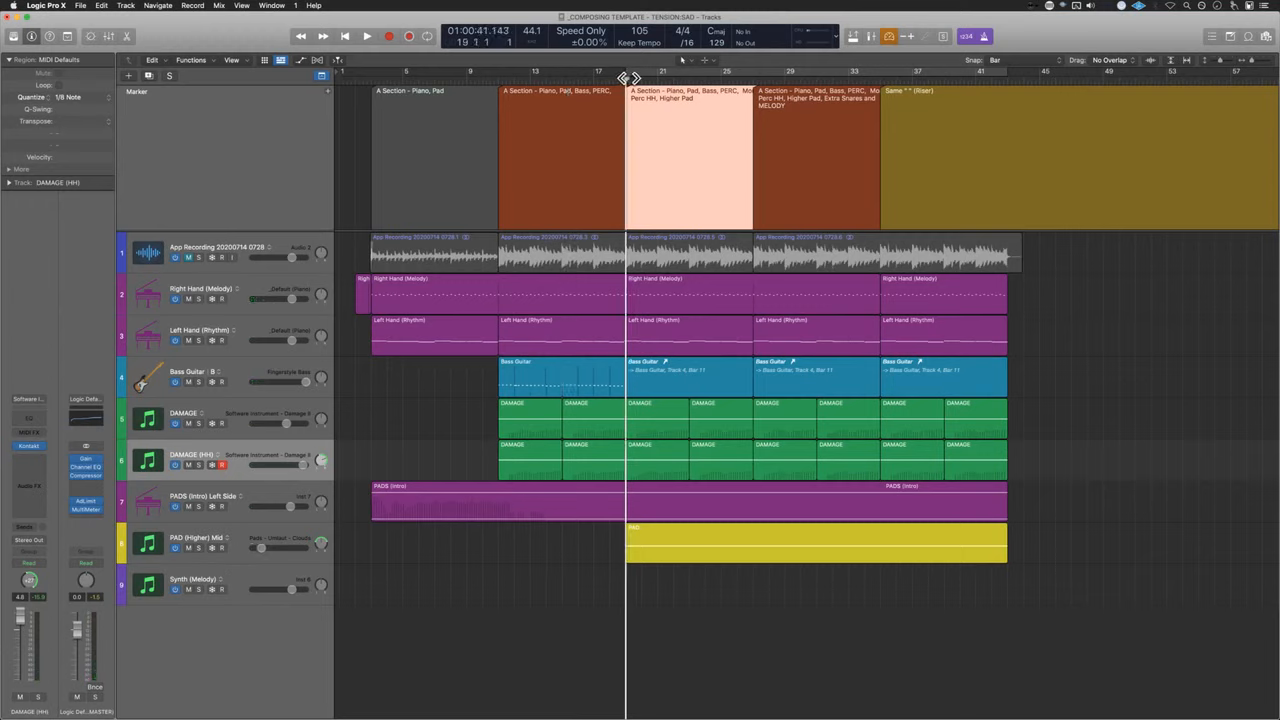
left_click(199, 257)
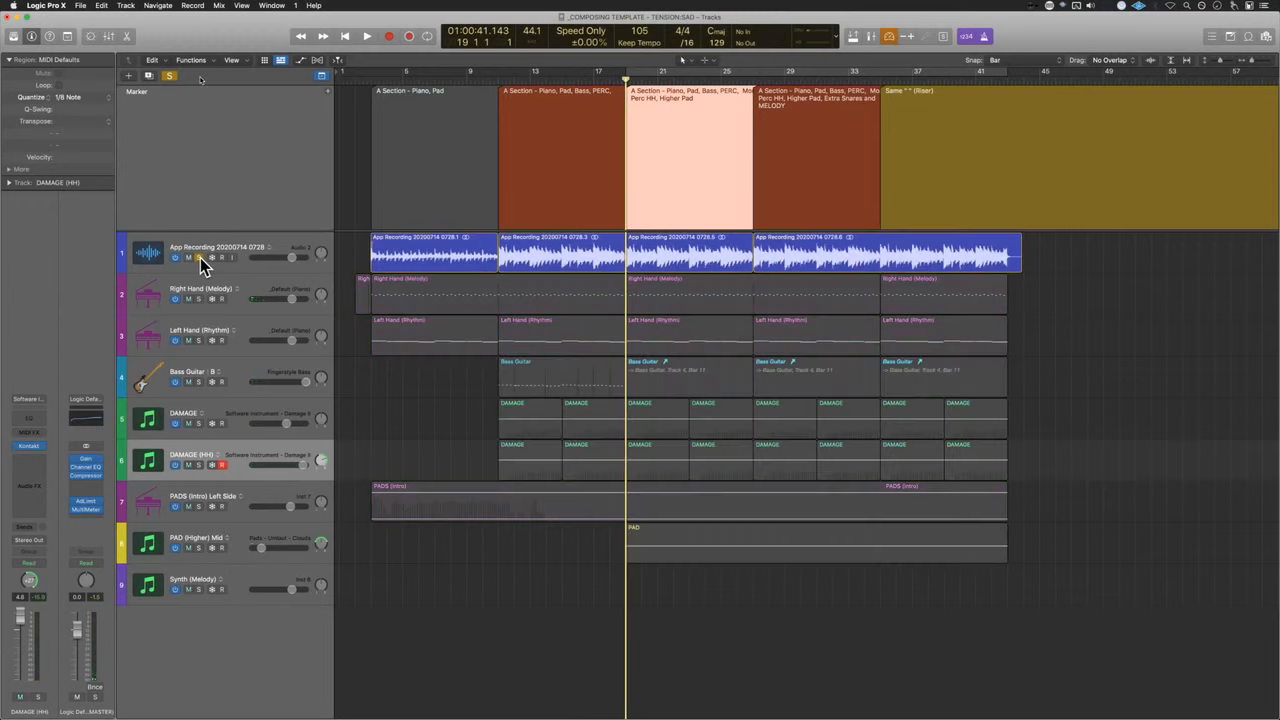
key("space")
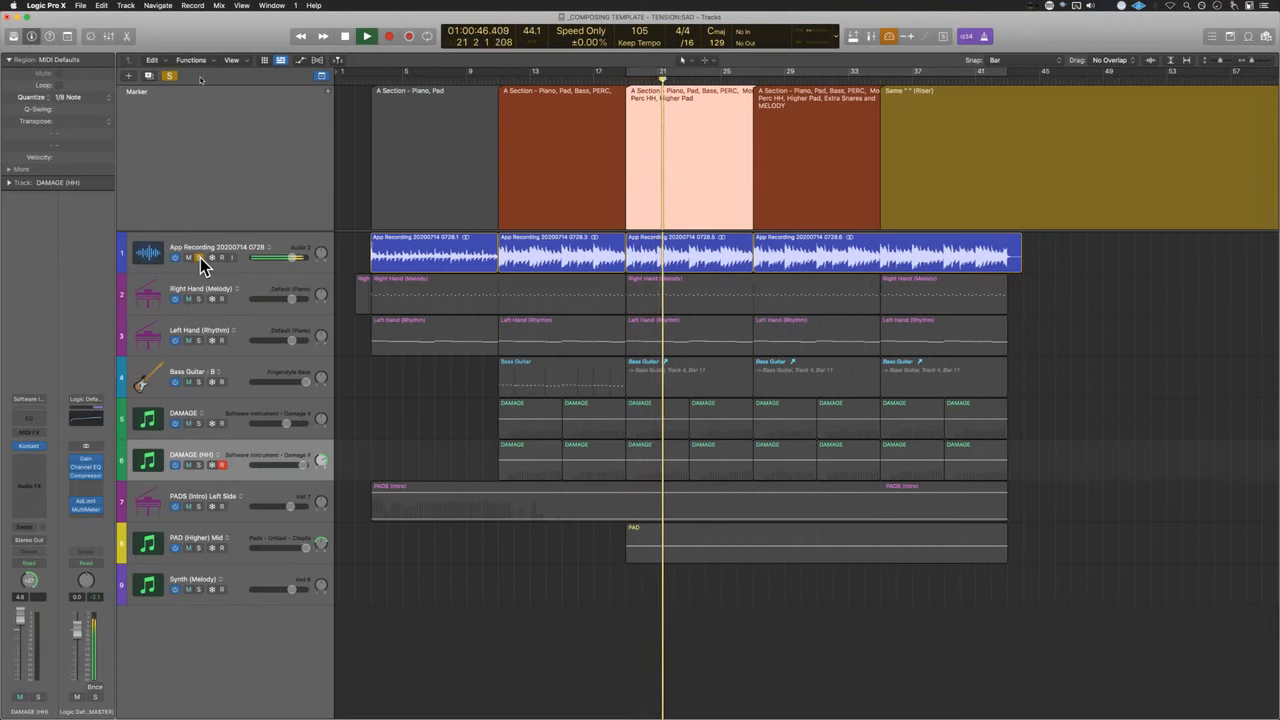
left_click(200, 257)
key("space")
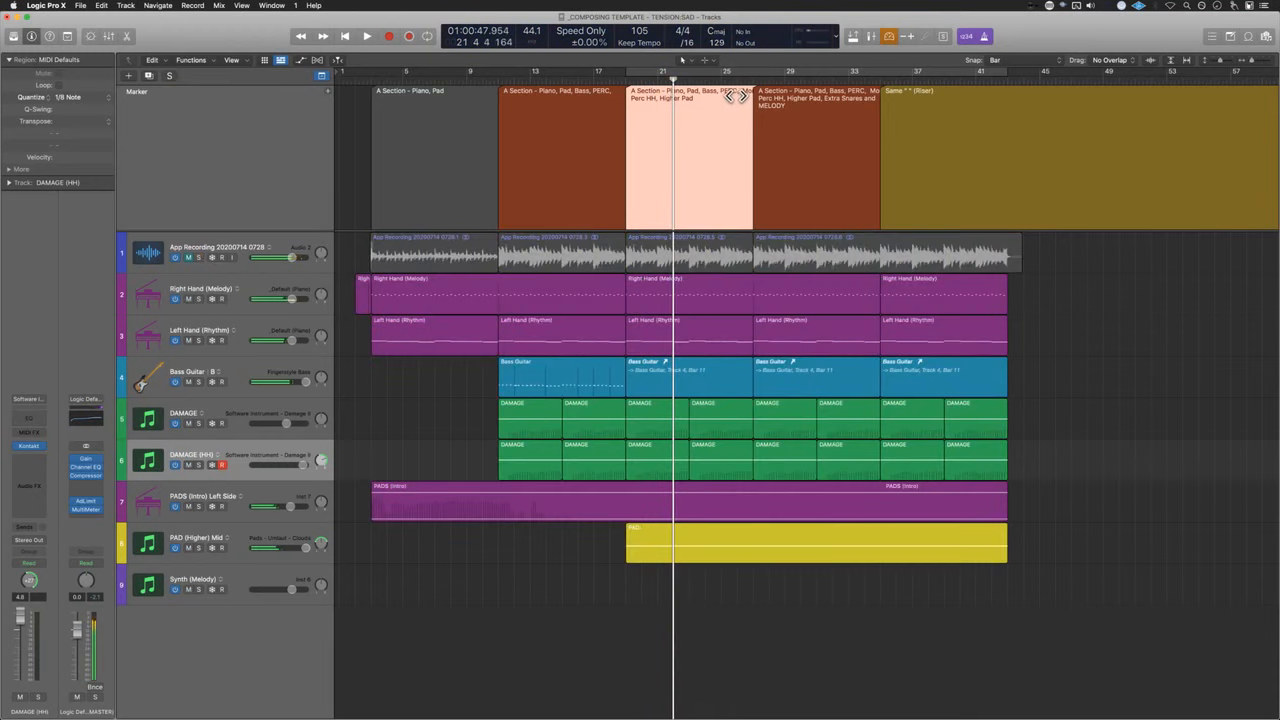
- Listen to the soloed reference recording from bar 27 briefly, then stop and turn its solo off
left_click(759, 80)
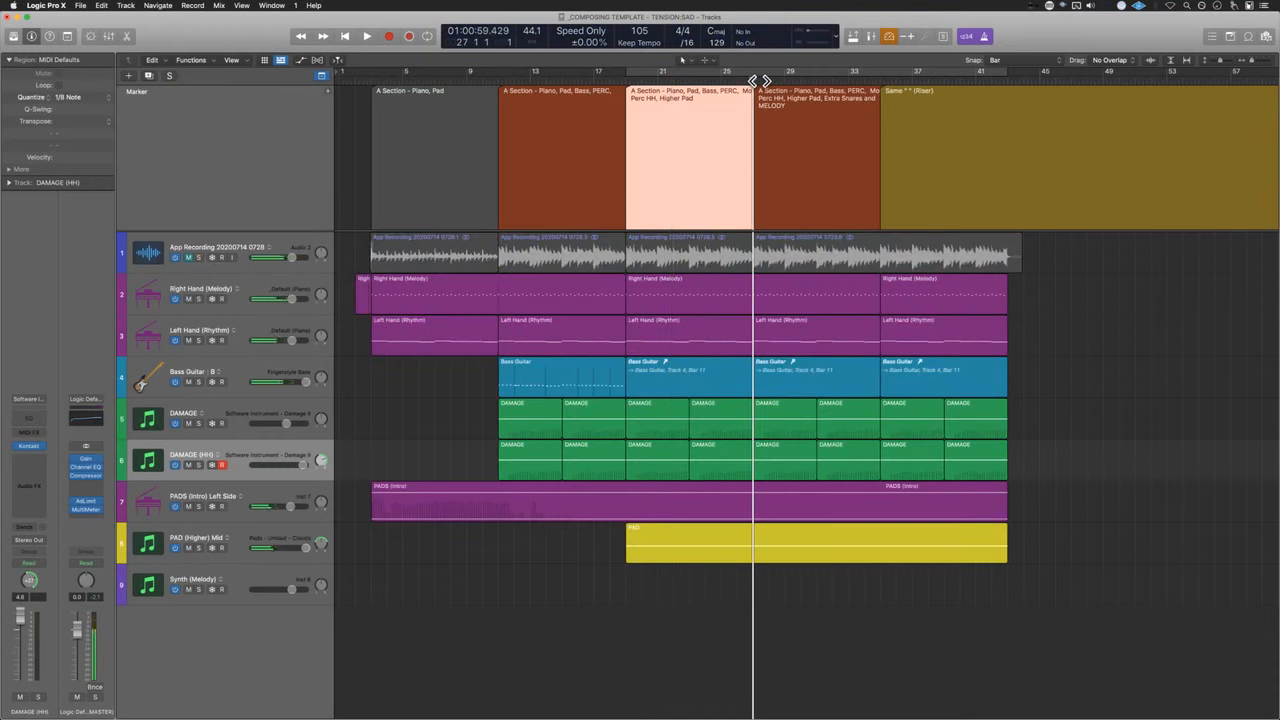
left_click(199, 257)
key("space")
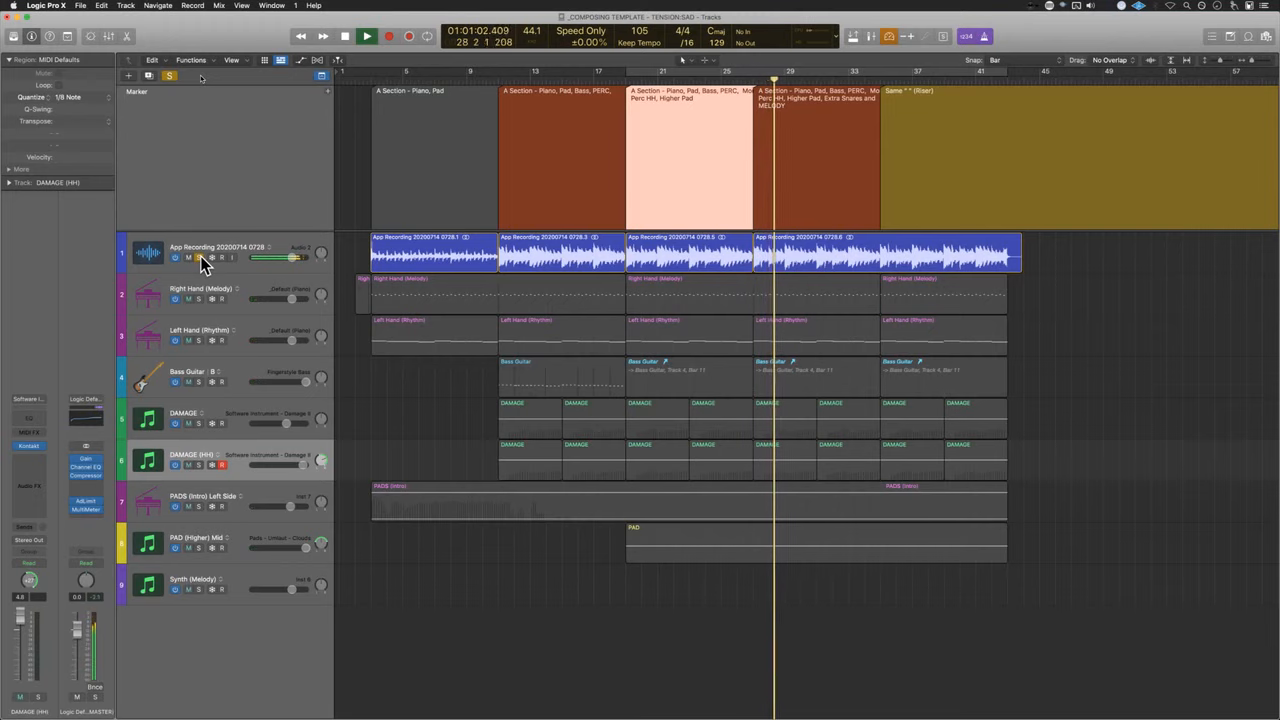
key("space")
left_click(199, 257)
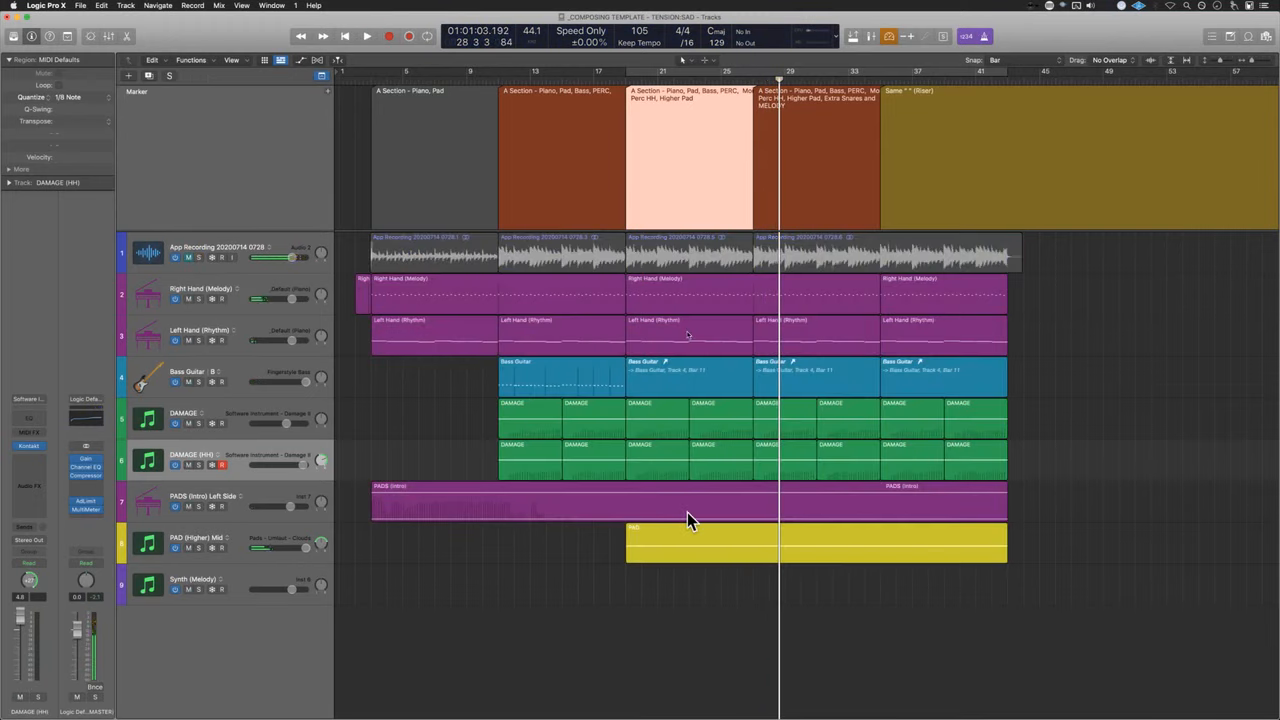
- Move the playhead back bar by bar to the start of bar 19
key("comma")
key("comma")
key("comma")
key("comma")
key("comma")
key("comma")
key("comma")
key("comma")
key("comma")
key("comma")
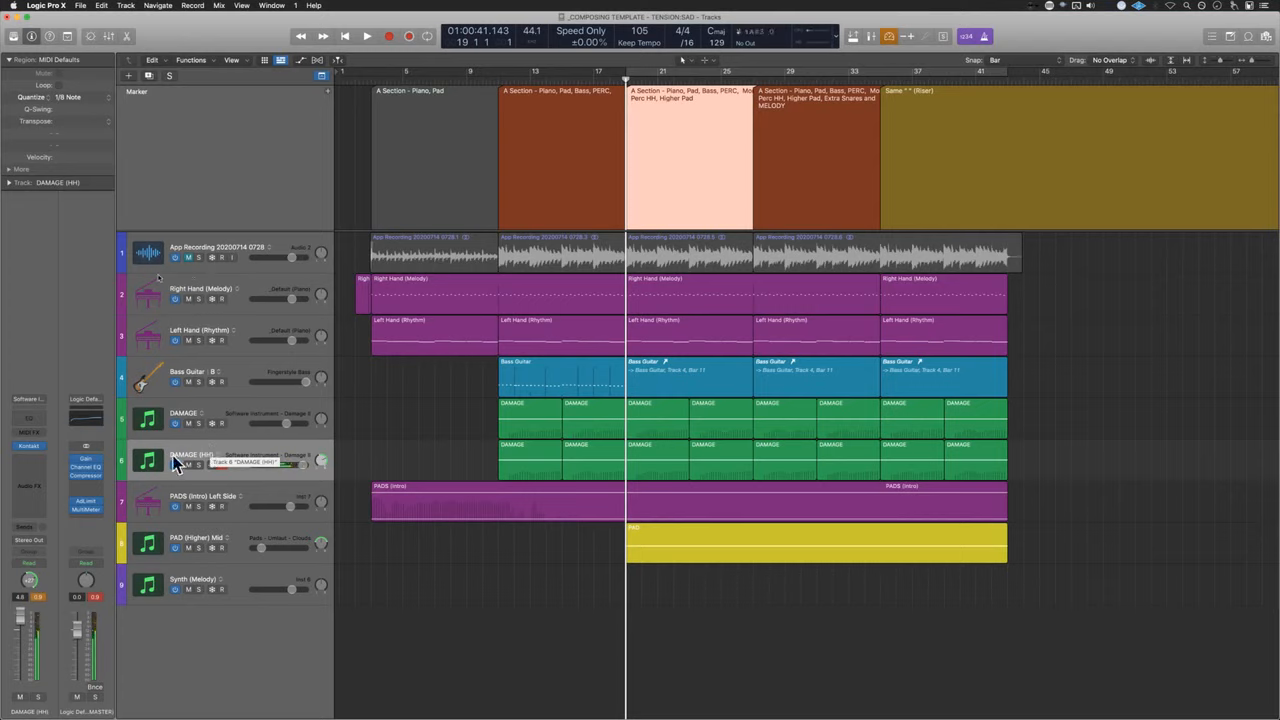
- Open the DAMAGE (HH) track's instrument, switch off Punish, and look through its Send FX, Source and Loop pages
left_click(33, 447)
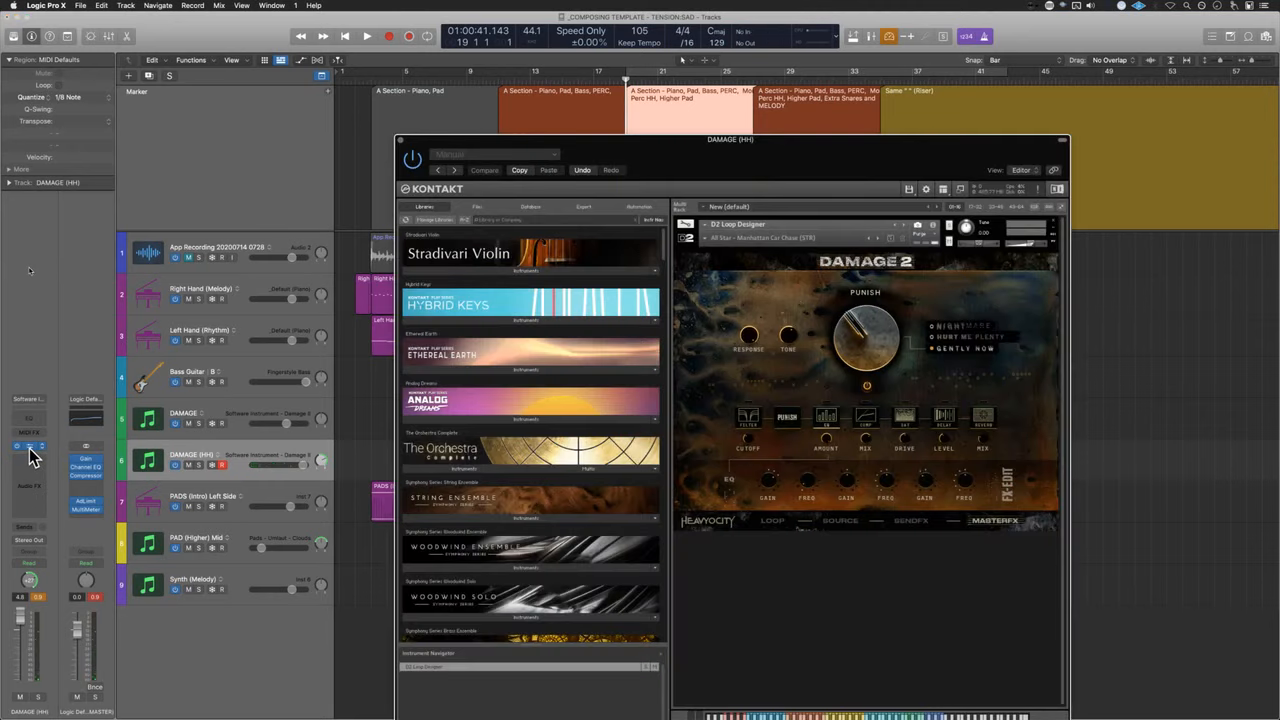
left_click(30, 450)
left_click(30, 451)
left_click(829, 436)
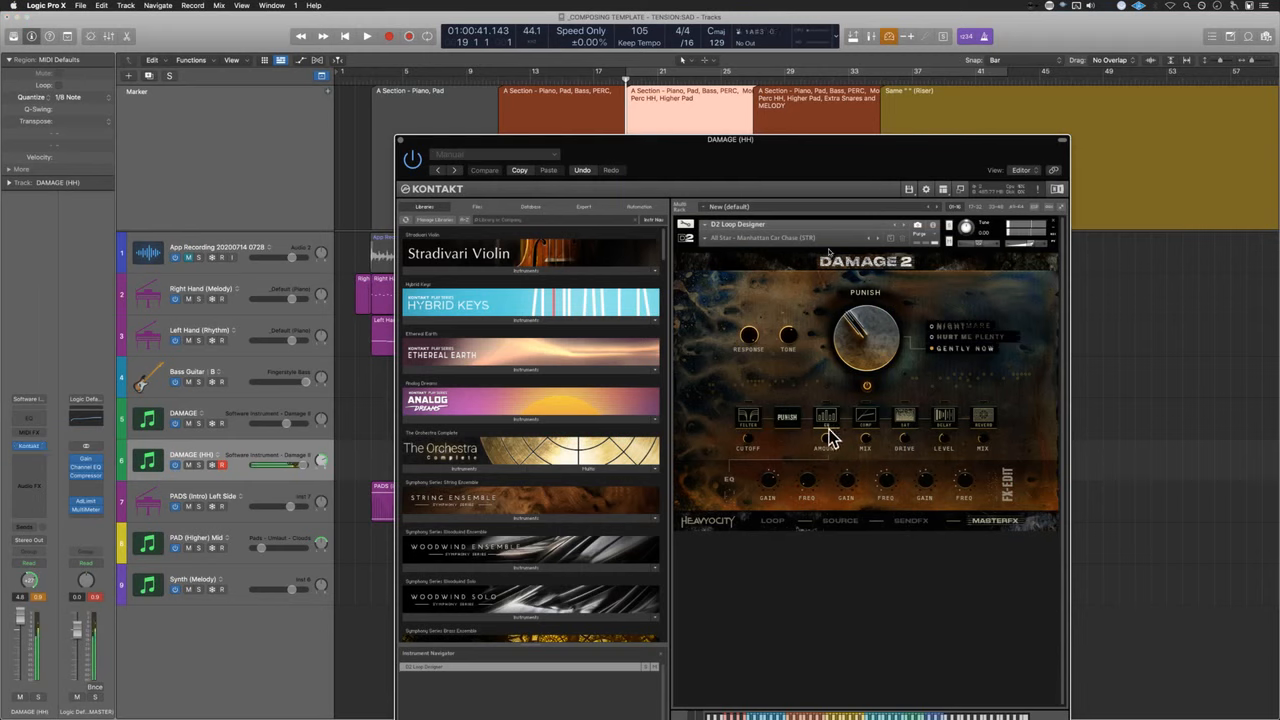
left_click(868, 388)
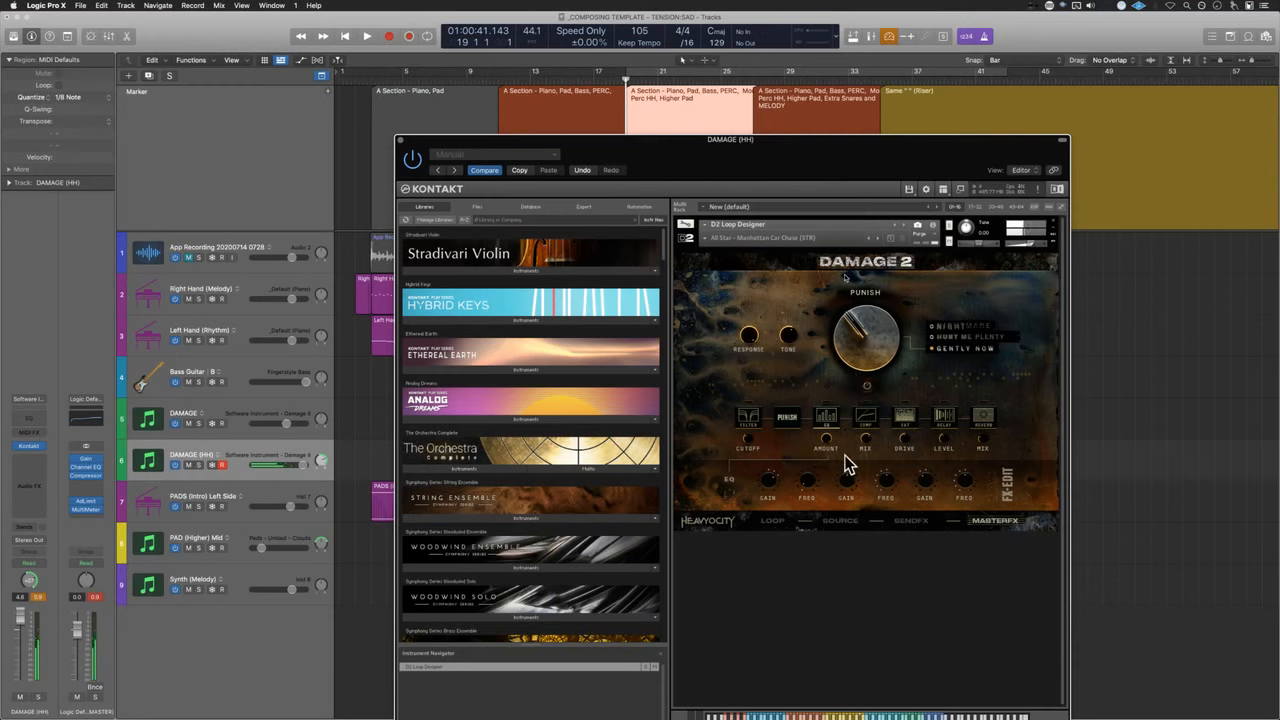
left_click(905, 521)
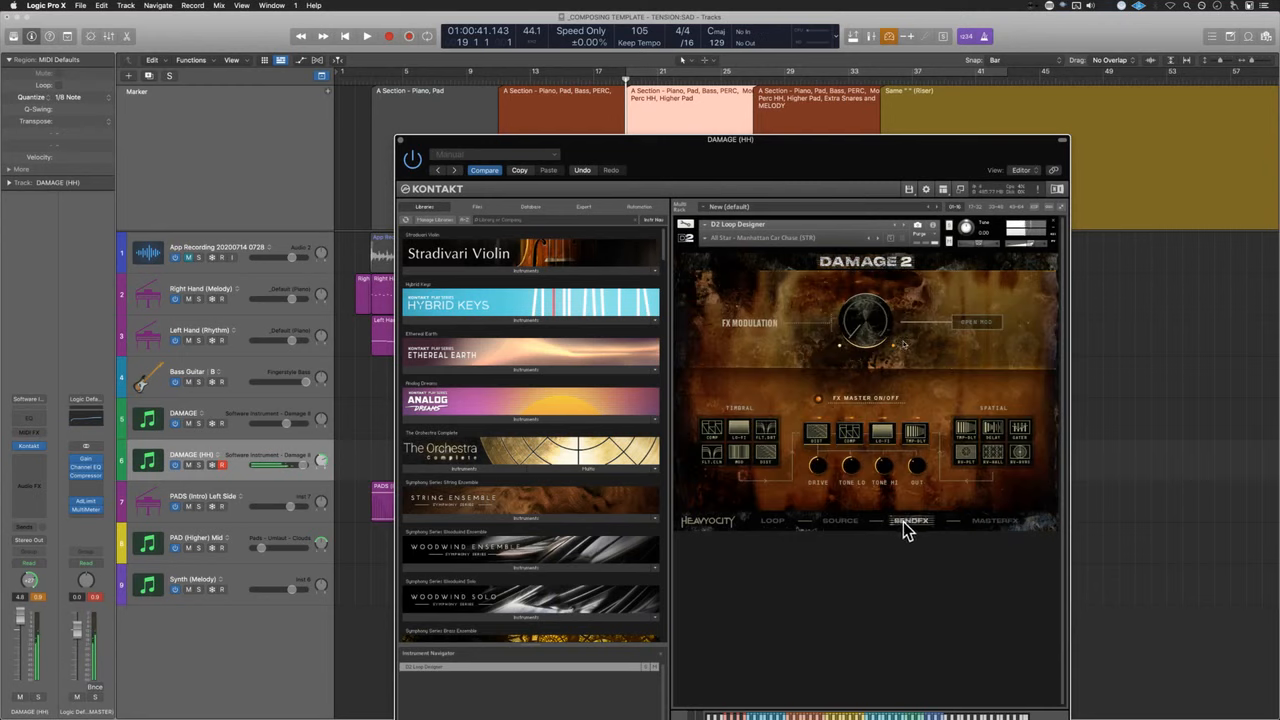
left_click(842, 520)
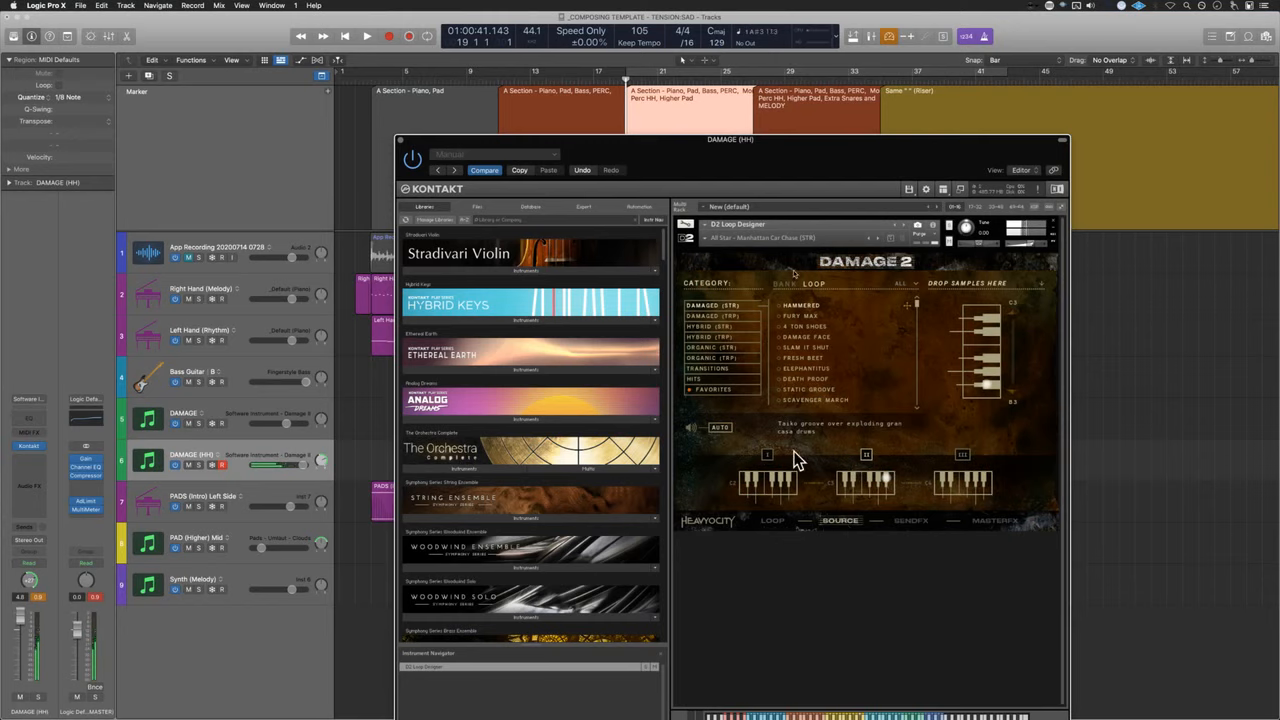
left_click(771, 521)
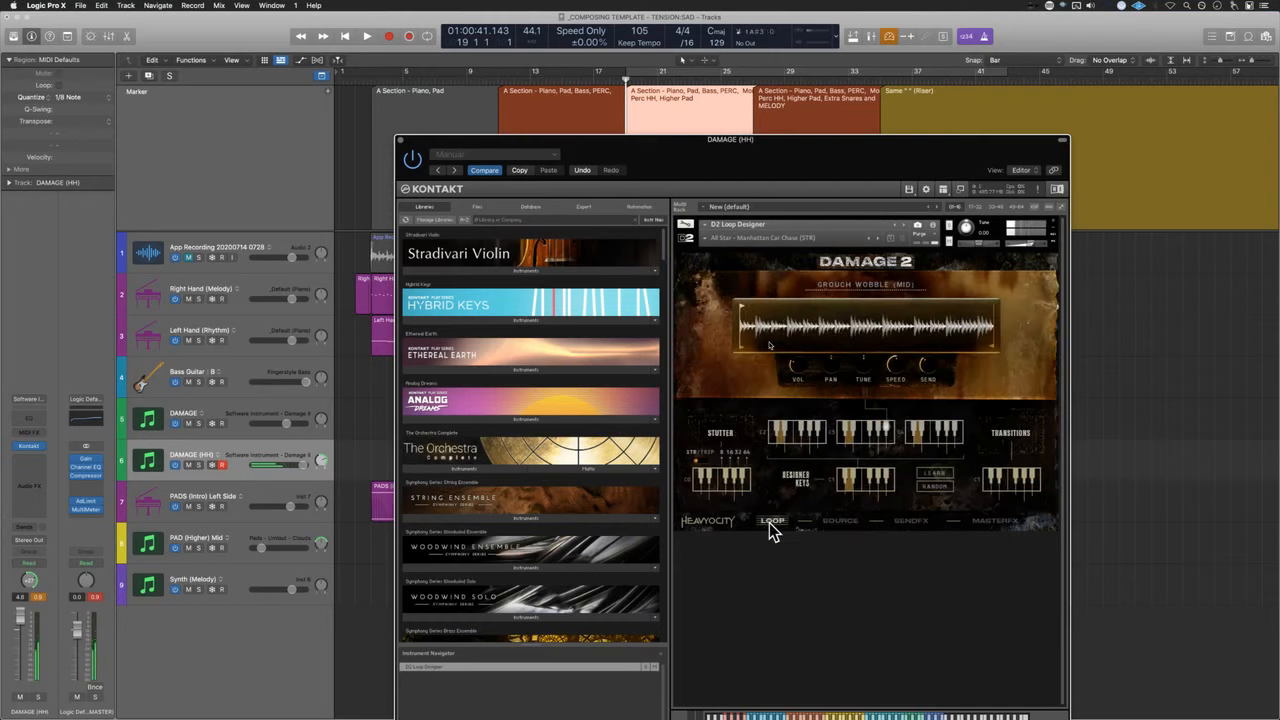
- Remove D2 Loop Designer from the DAMAGE (HH) track's Kontakt without saving changes, and search the library for "dama"
left_click_drag(900, 166, 838, 95)
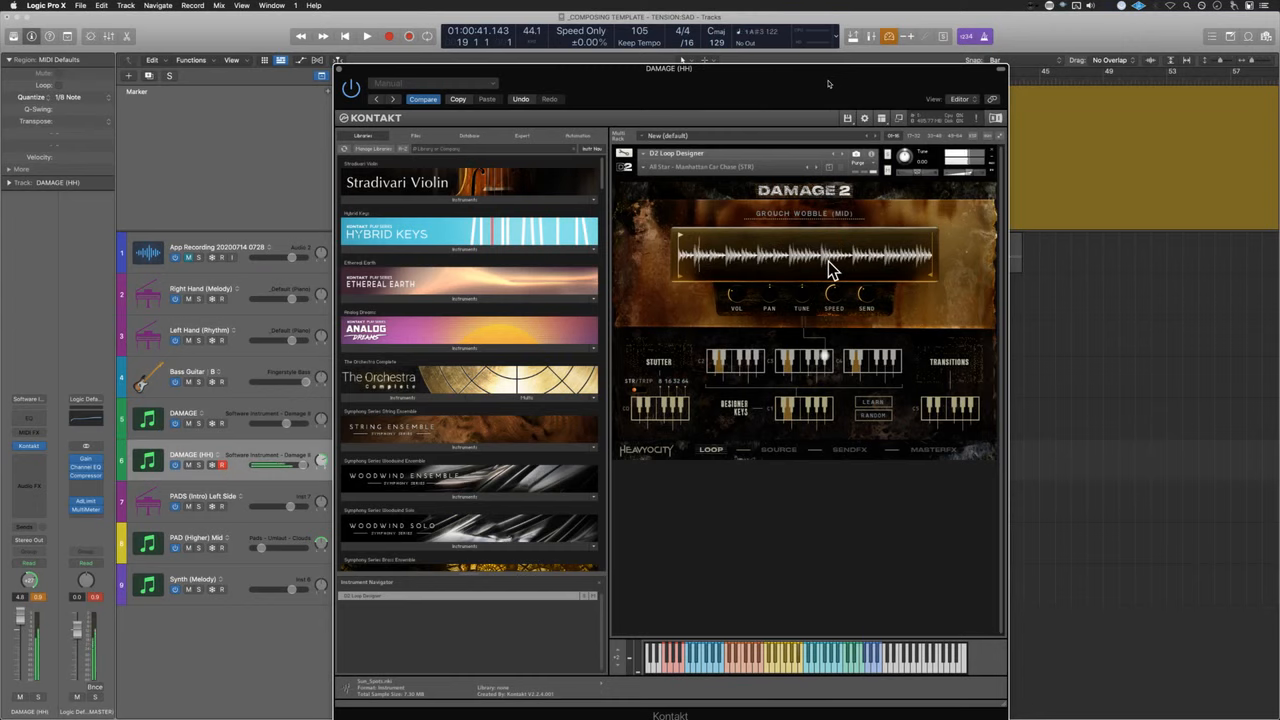
left_click(993, 153)
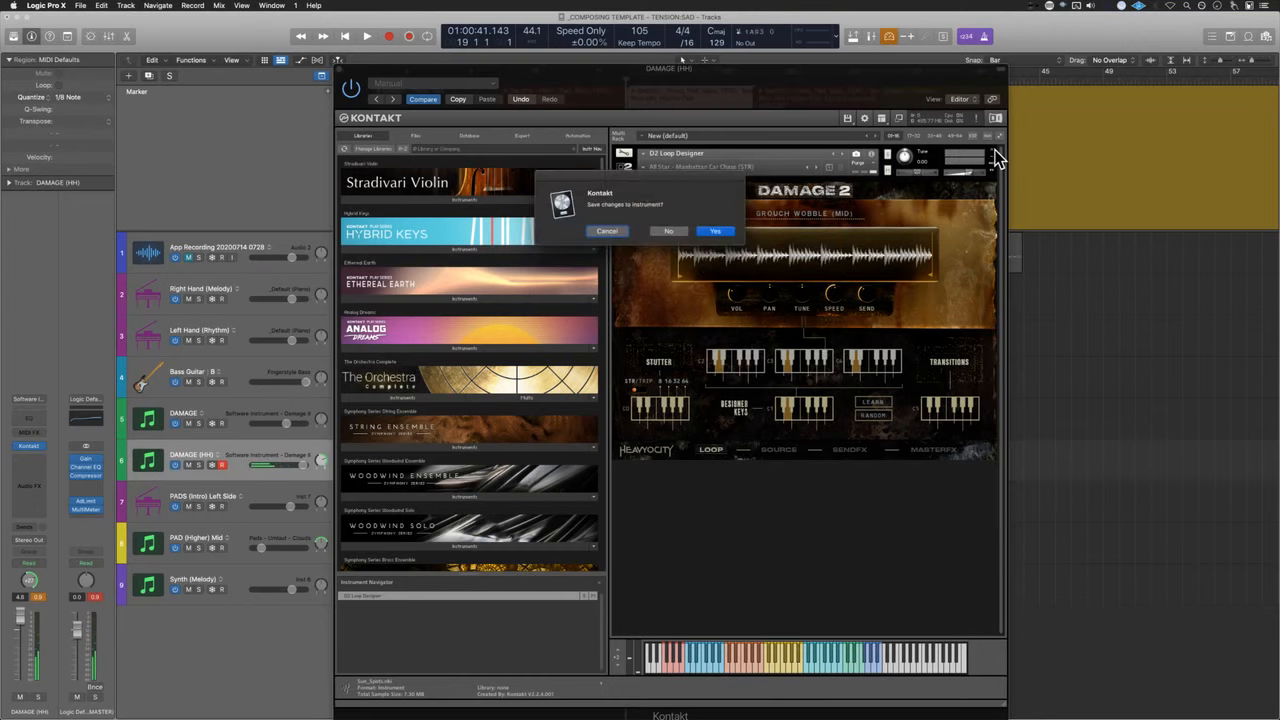
left_click(665, 231)
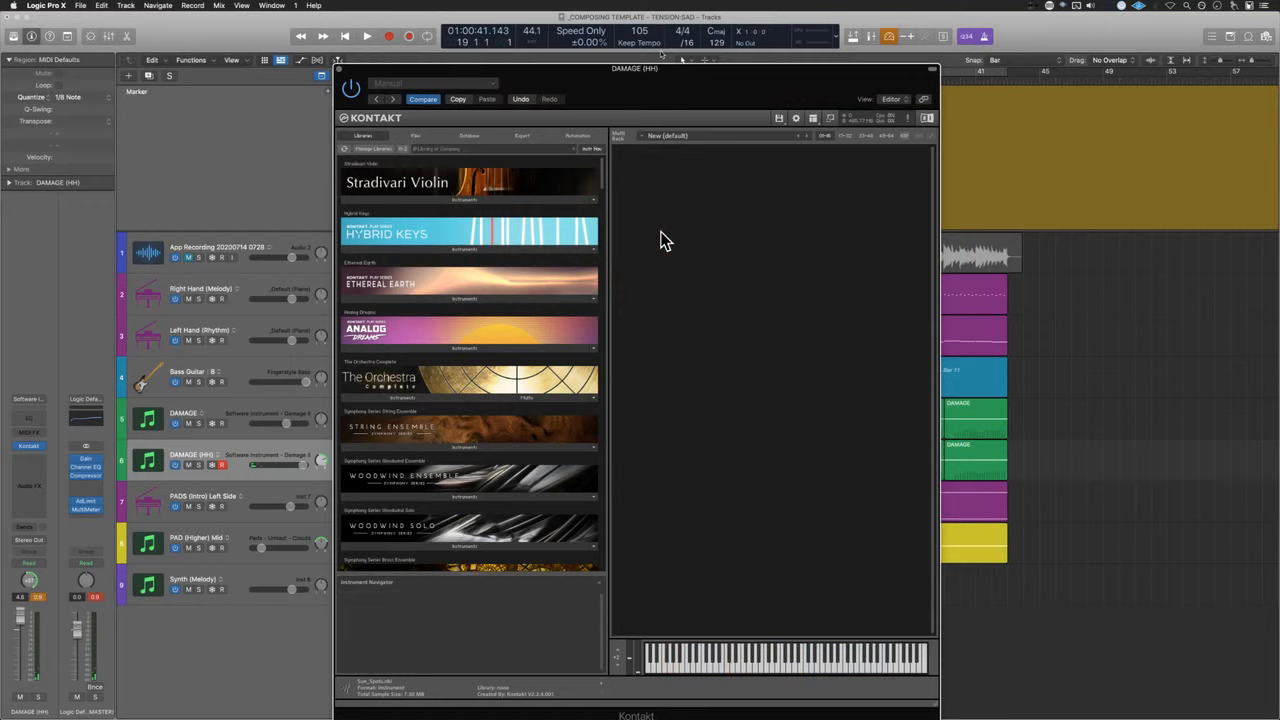
left_click(452, 148)
type("dama")
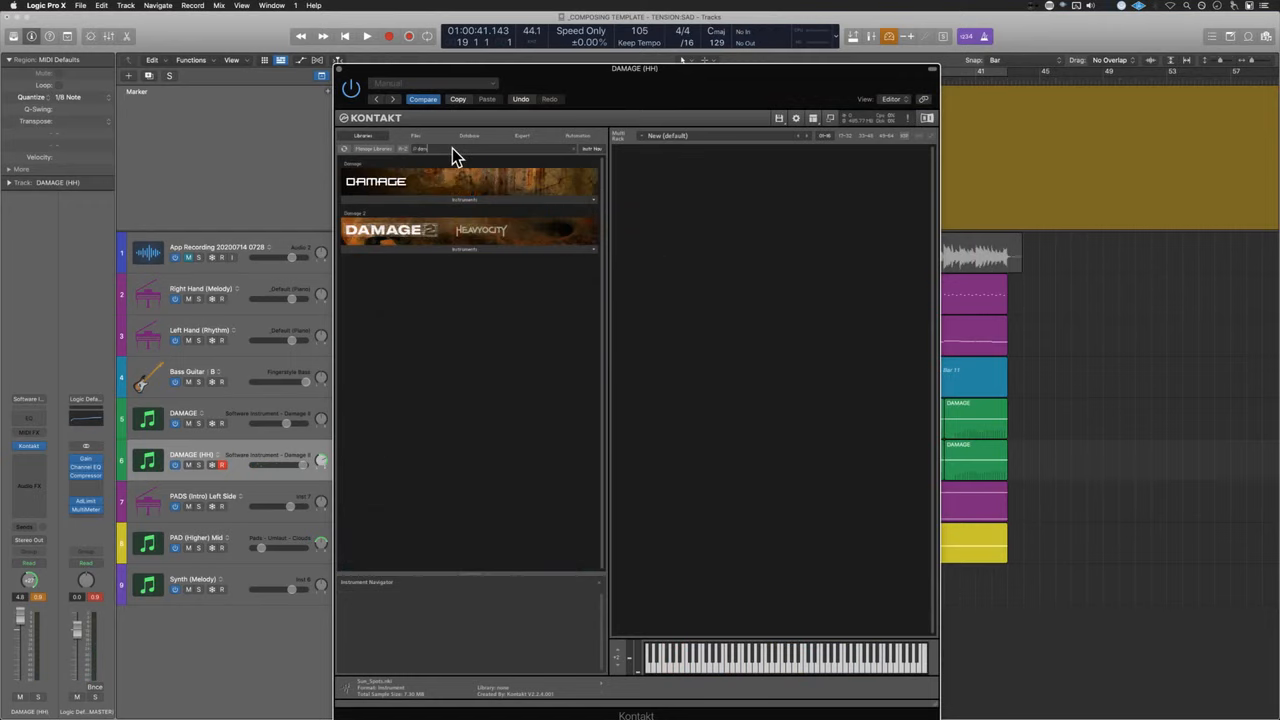
- Load LPS Epic Organic Full from Damage's Rhythmic Suites Loop Menus onto the DAMAGE (HH) track and close the instrument window
left_click(452, 199)
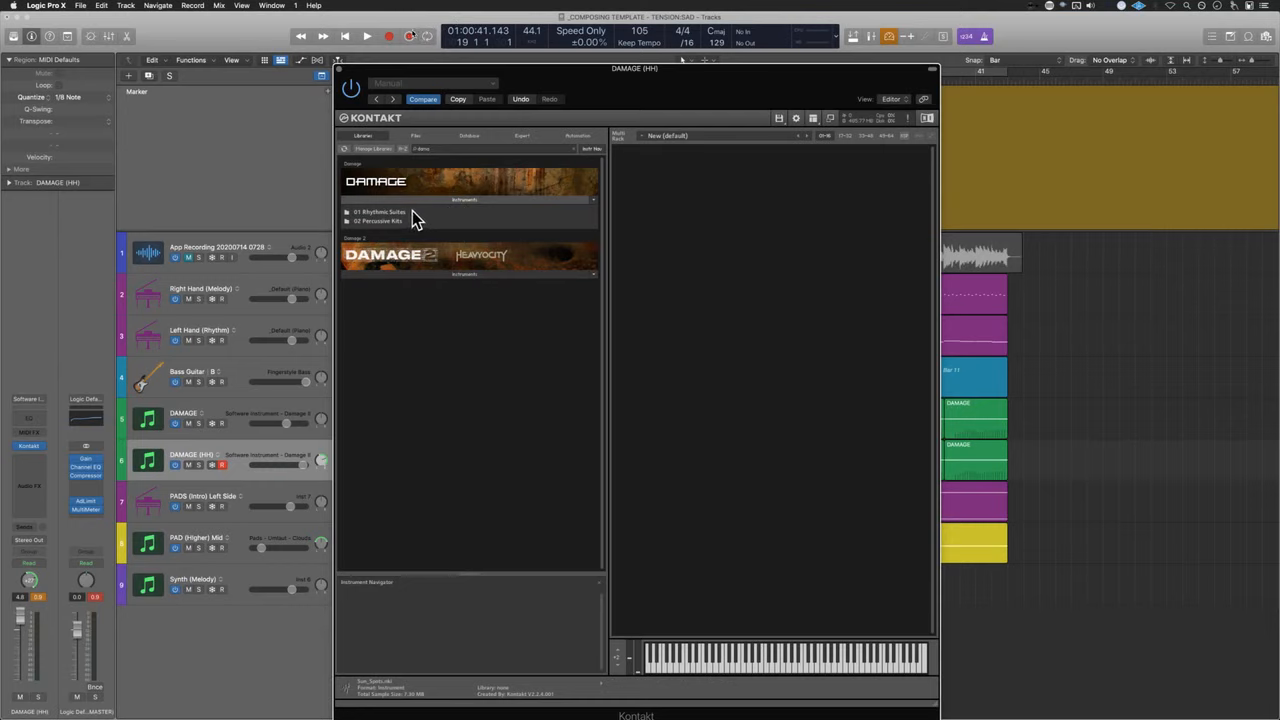
left_click(410, 213)
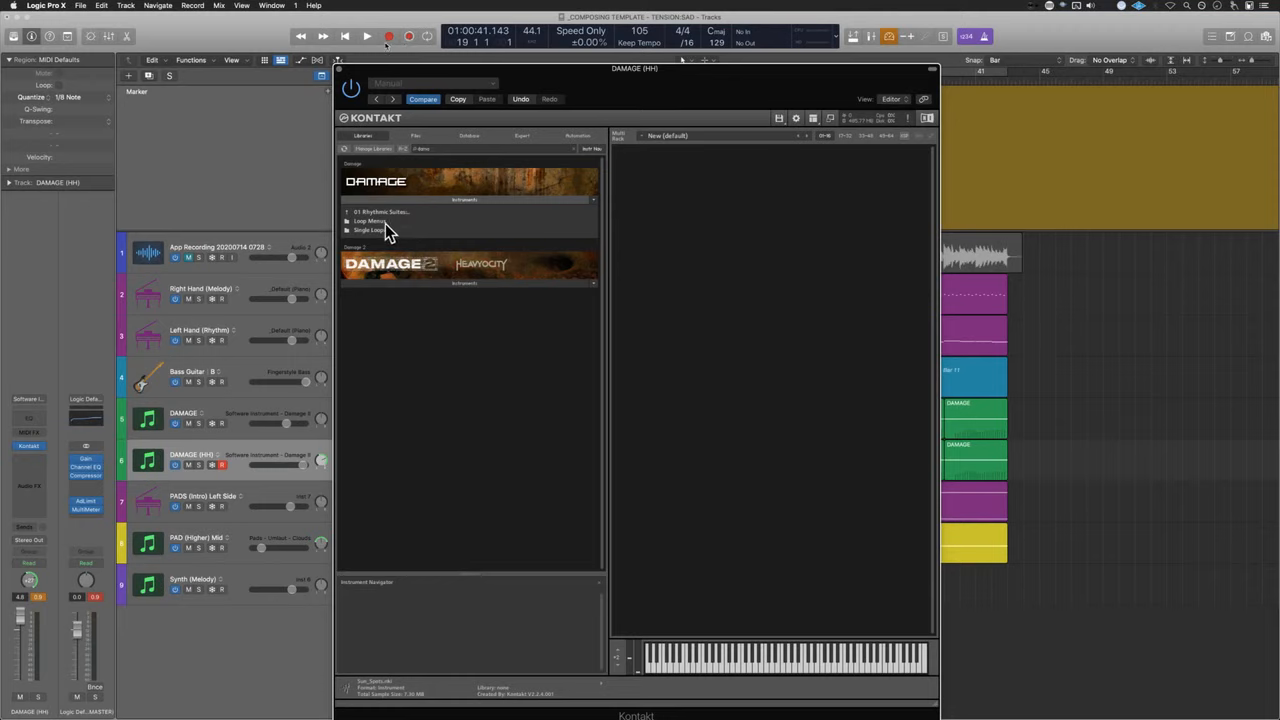
left_click(385, 221)
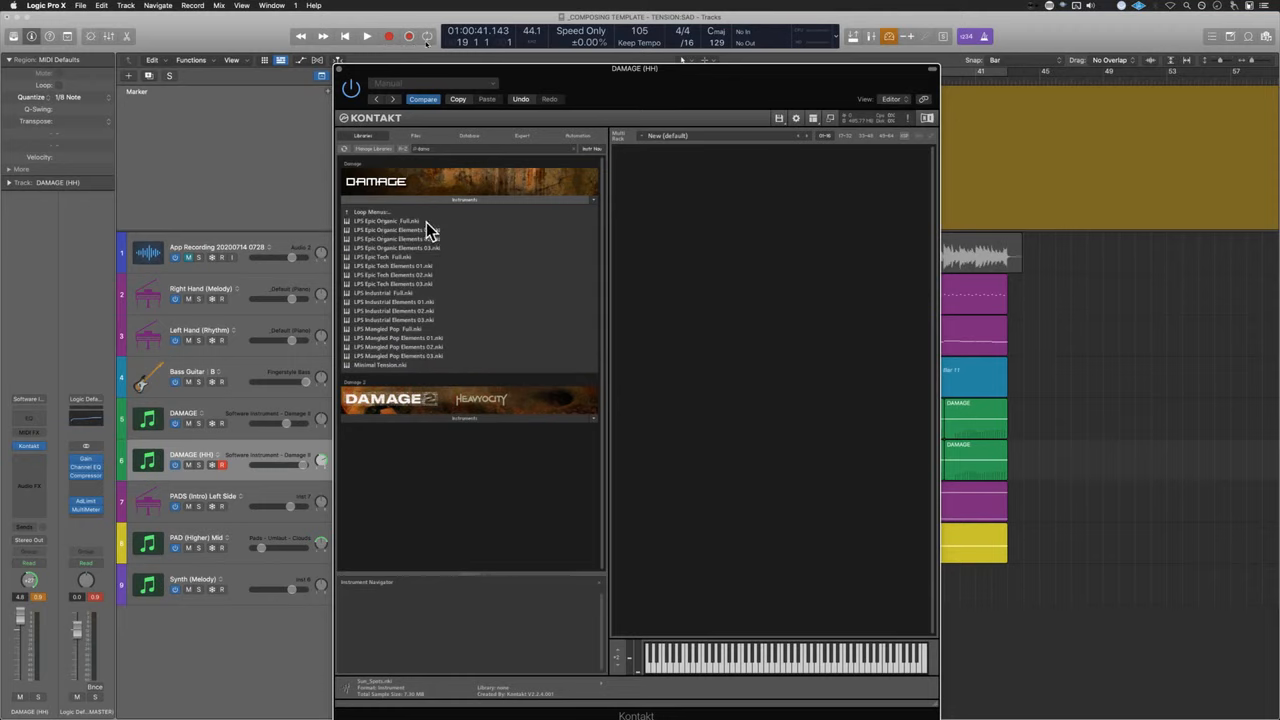
left_click(423, 221)
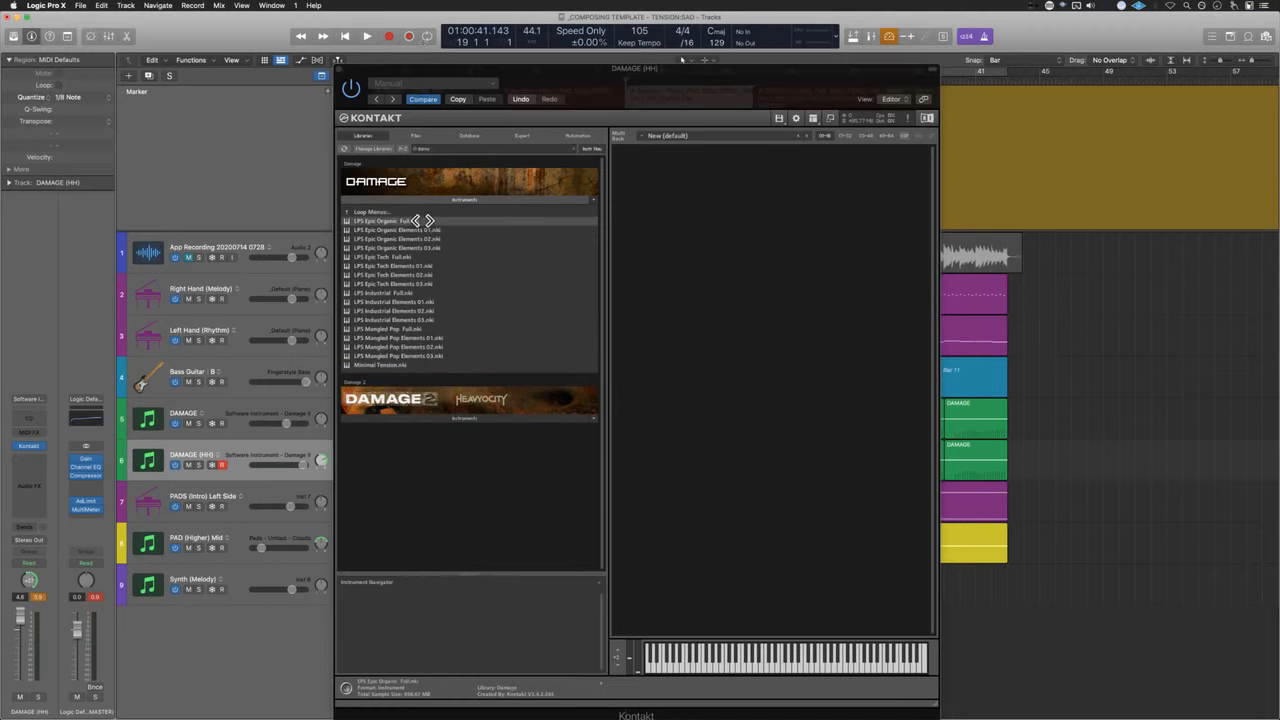
double_click(423, 221)
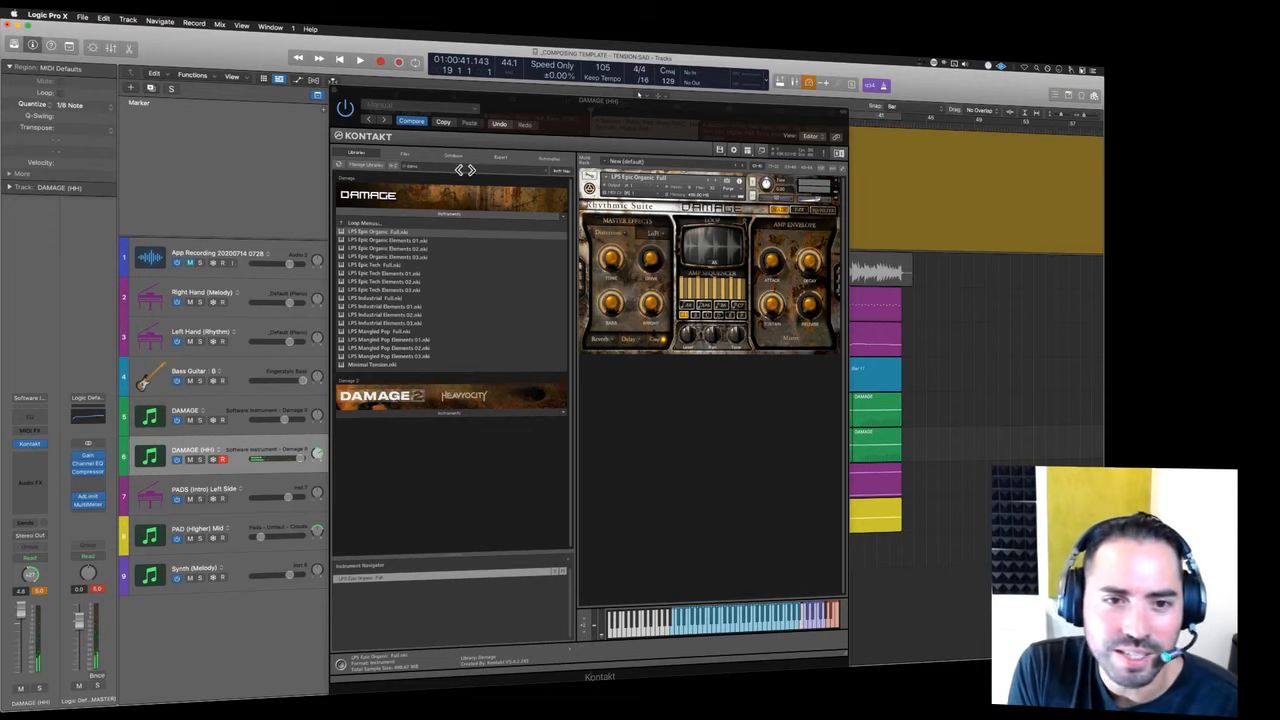
left_click(334, 97)
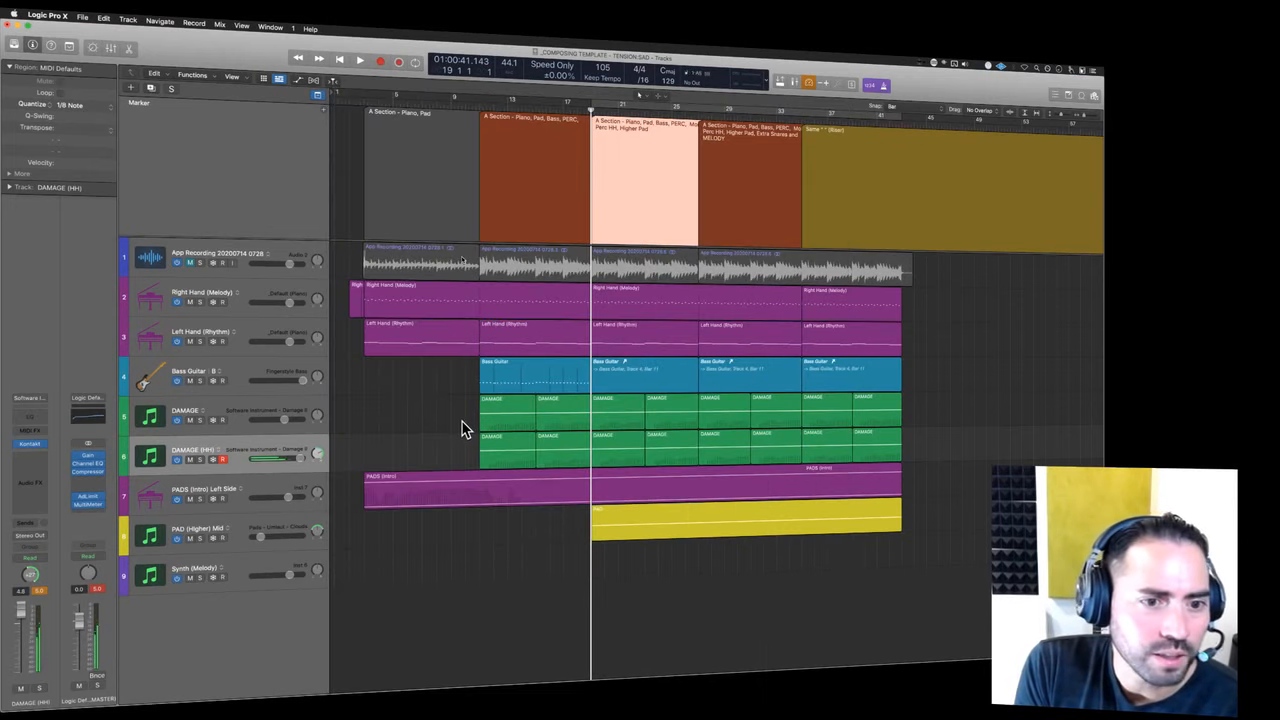
- Select all the DAMAGE (HH) regions, briefly solo the DAMAGE track, and play the full arrangement from about bar 11
left_click_drag(446, 457, 892, 440)
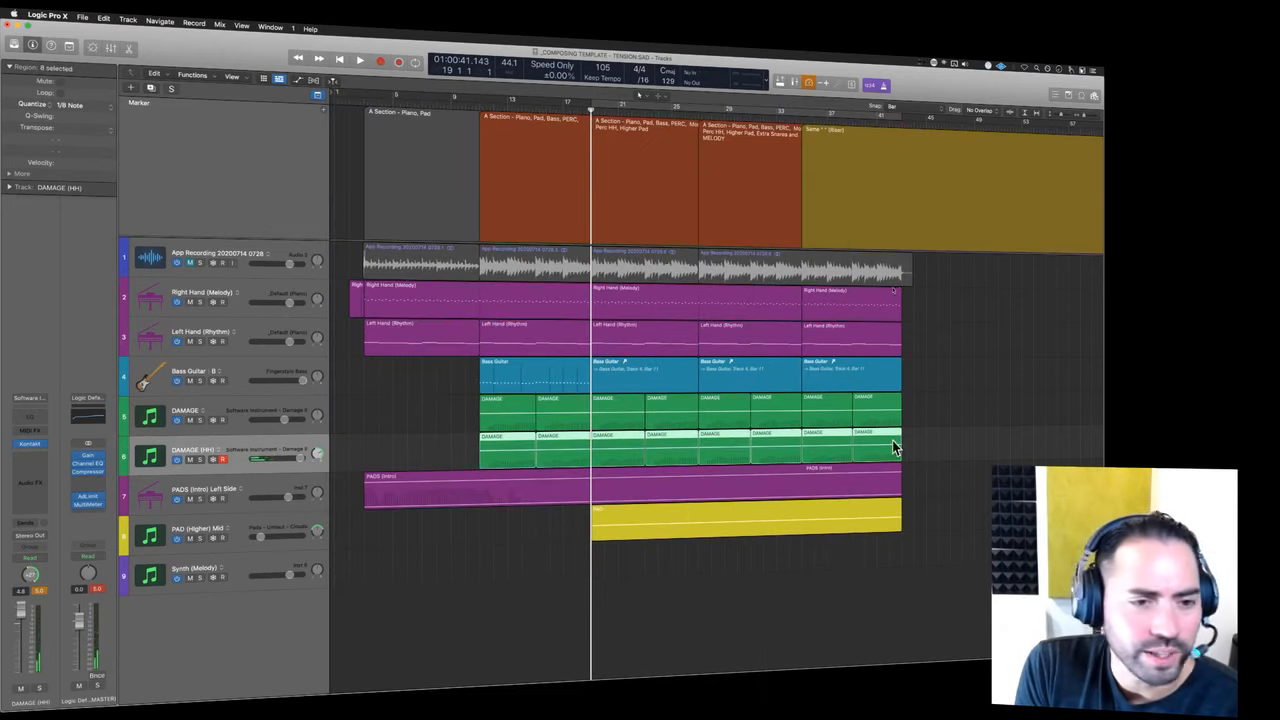
left_click(199, 420)
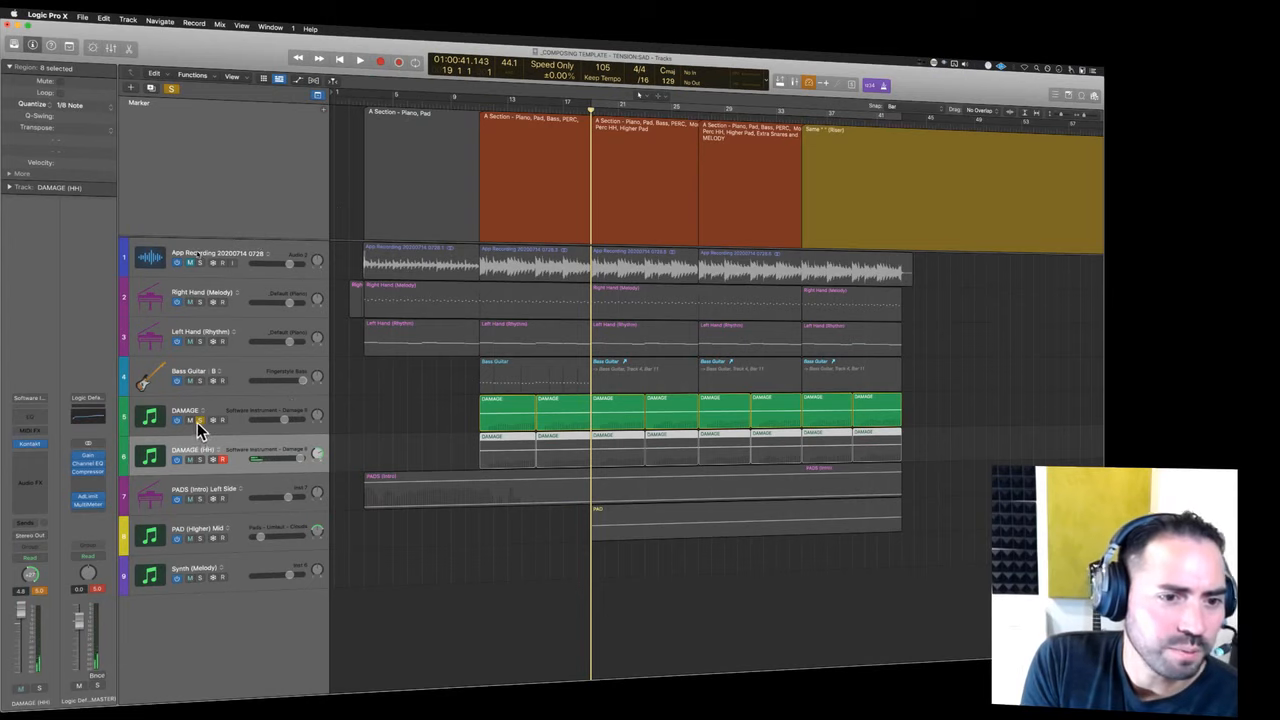
left_click(198, 420)
left_click(480, 107)
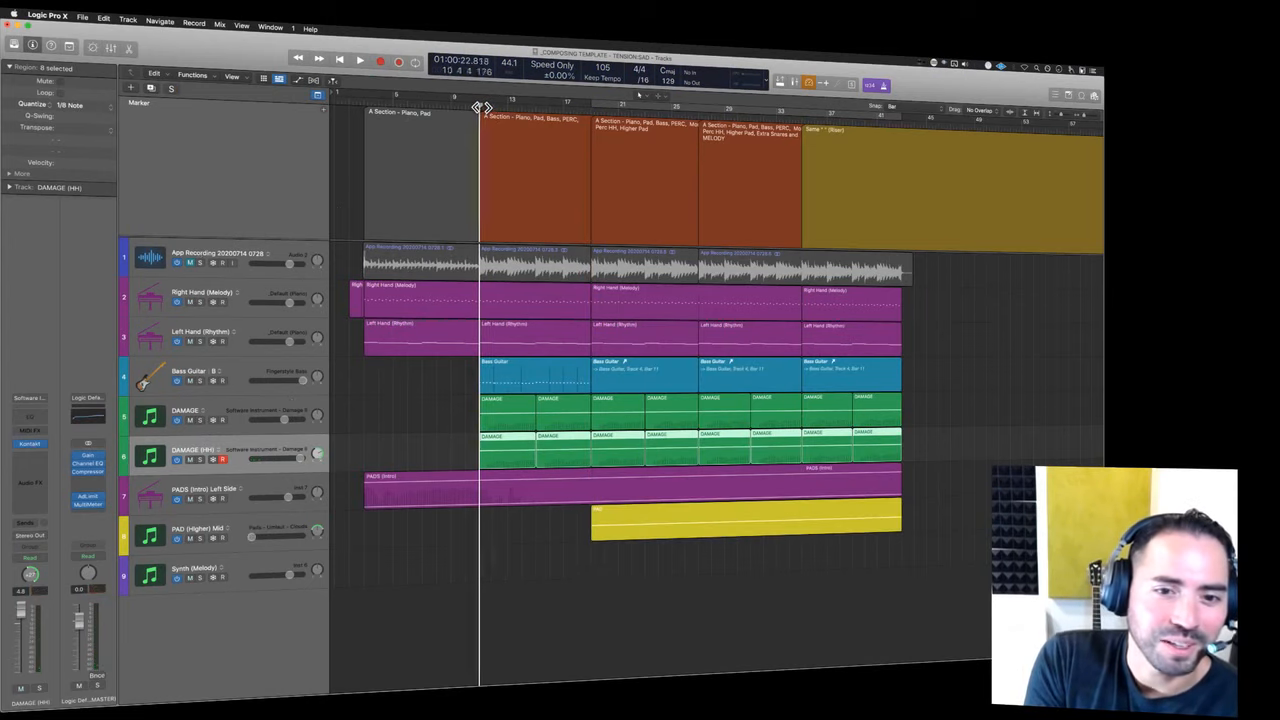
key("space")
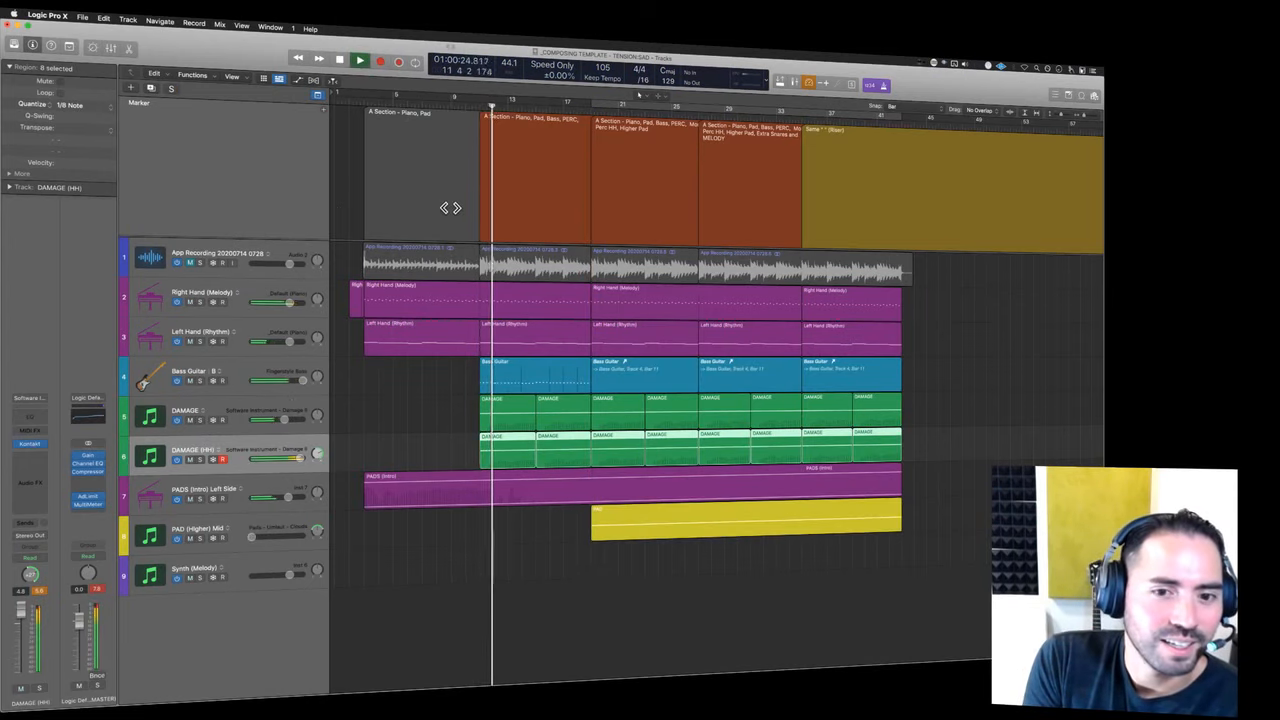
- Stop playback and raise all notes in the DAMAGE (HH) track's regions by ten semitones in the Piano Roll
key("space")
left_click(376, 438)
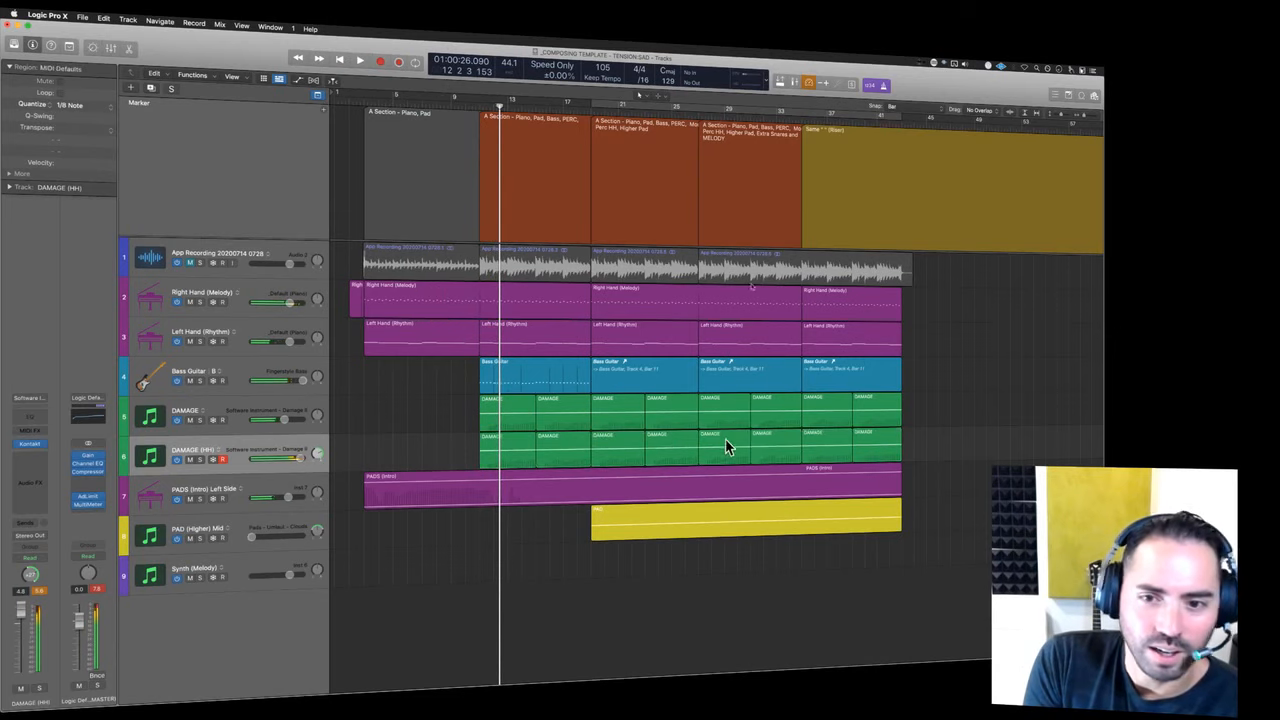
left_click_drag(728, 447, 894, 441)
double_click(888, 440)
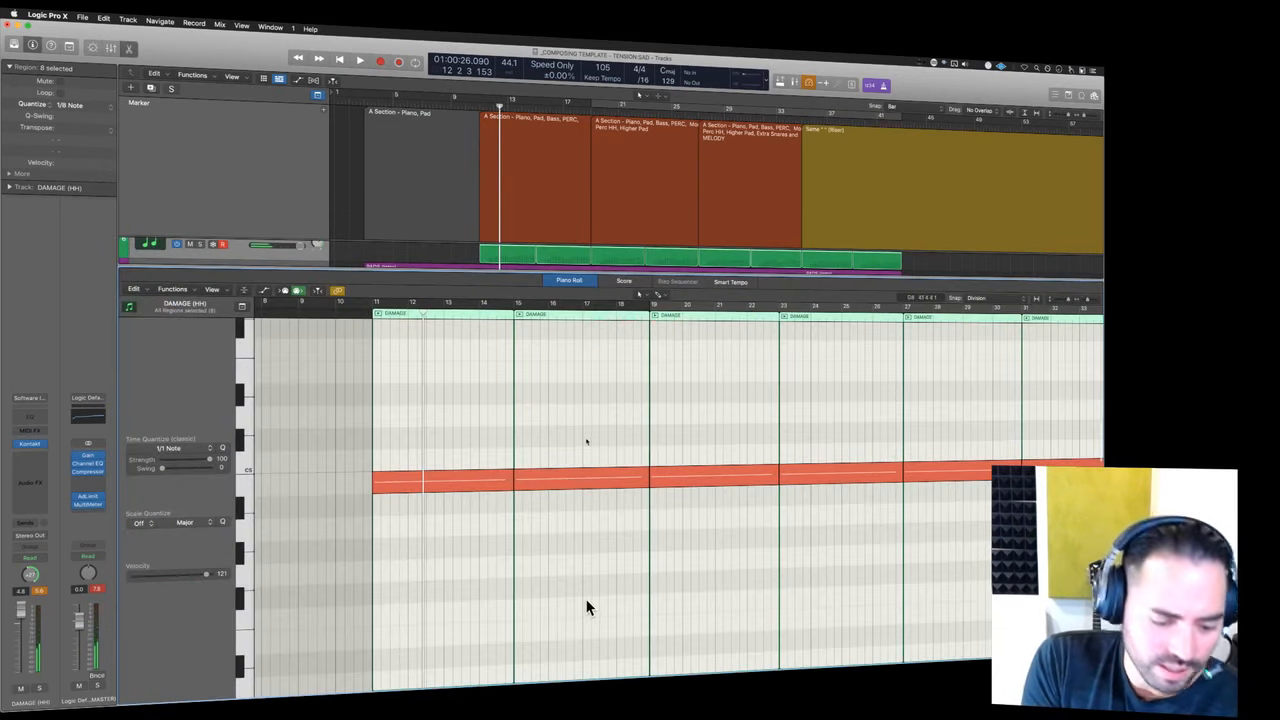
key("super+a")
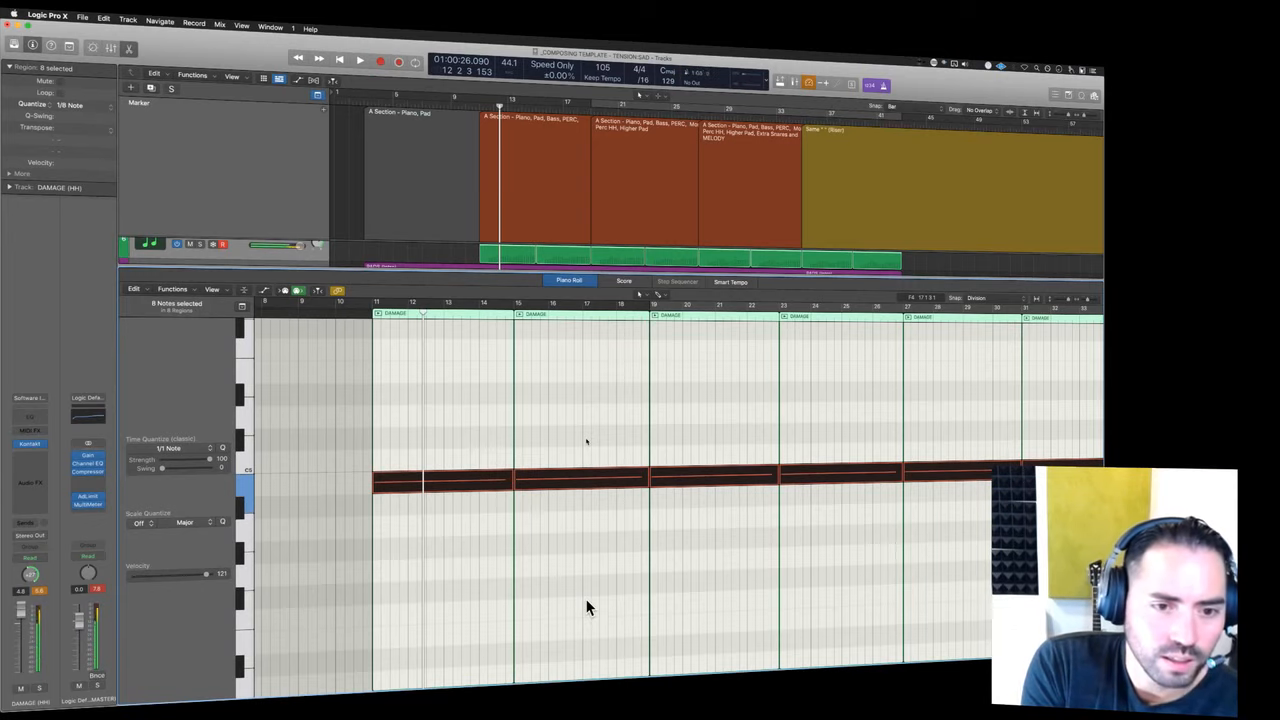
scroll(587, 607, "up", 5)
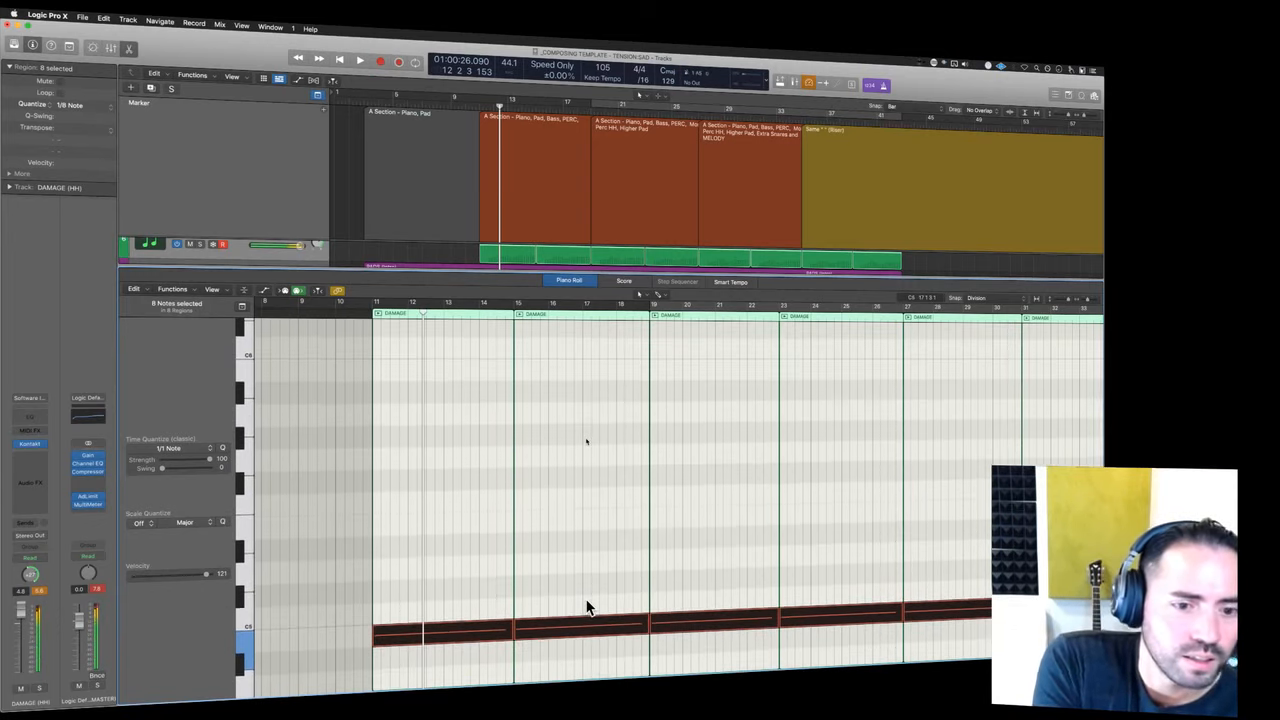
key("alt+Up")
key("alt+Up")
key("alt+Up")
key("alt+Up")
key("alt+Up")
key("alt+Up")
key("alt+Up")
key("alt+Up")
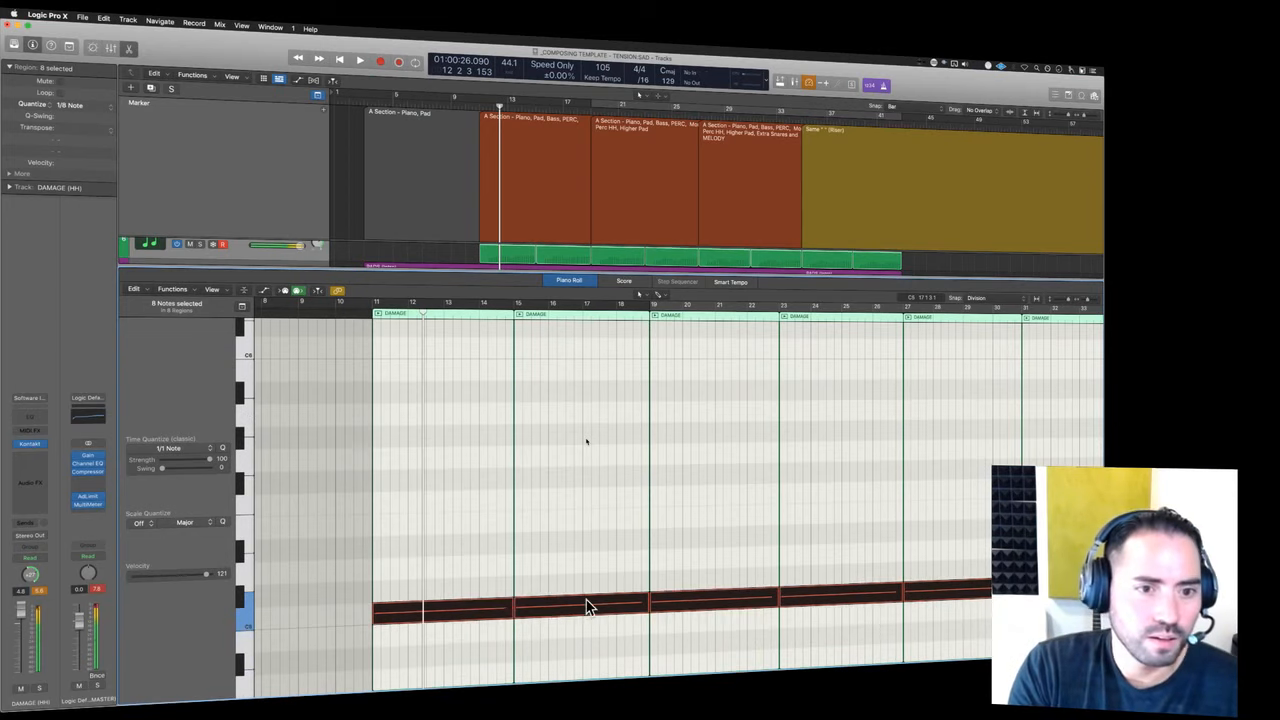
key("alt+Up")
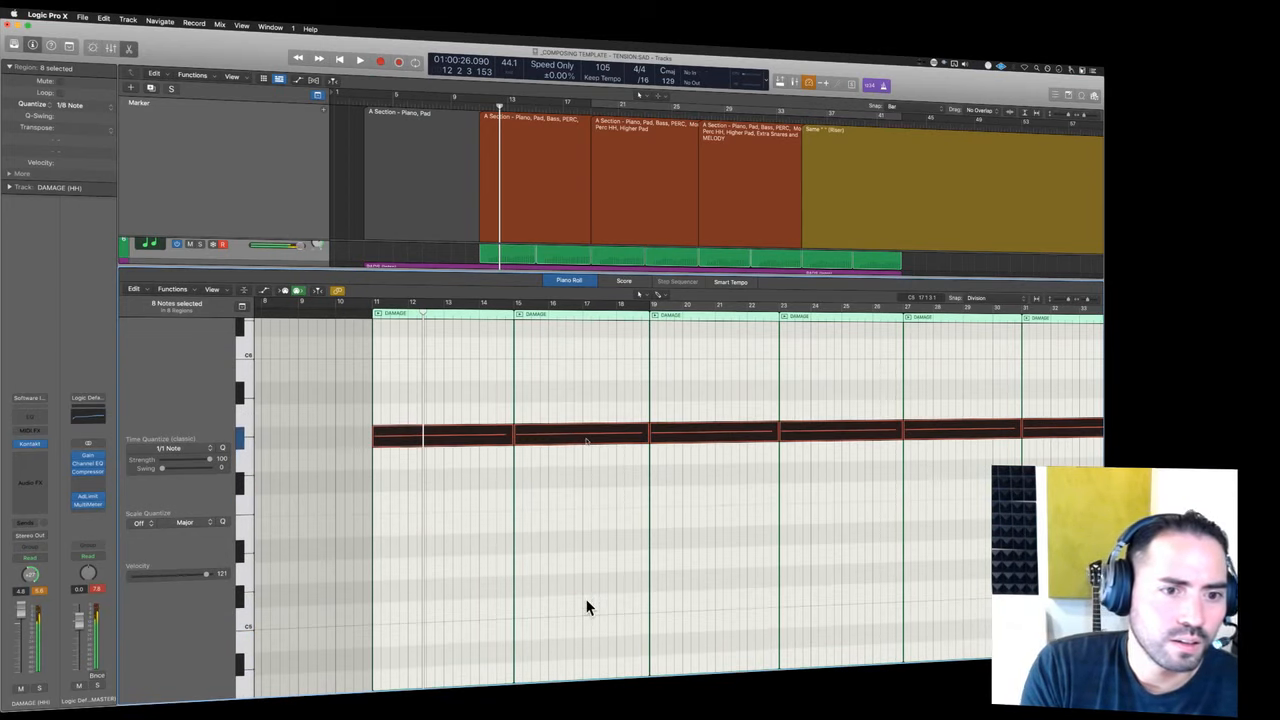
key("alt+Up")
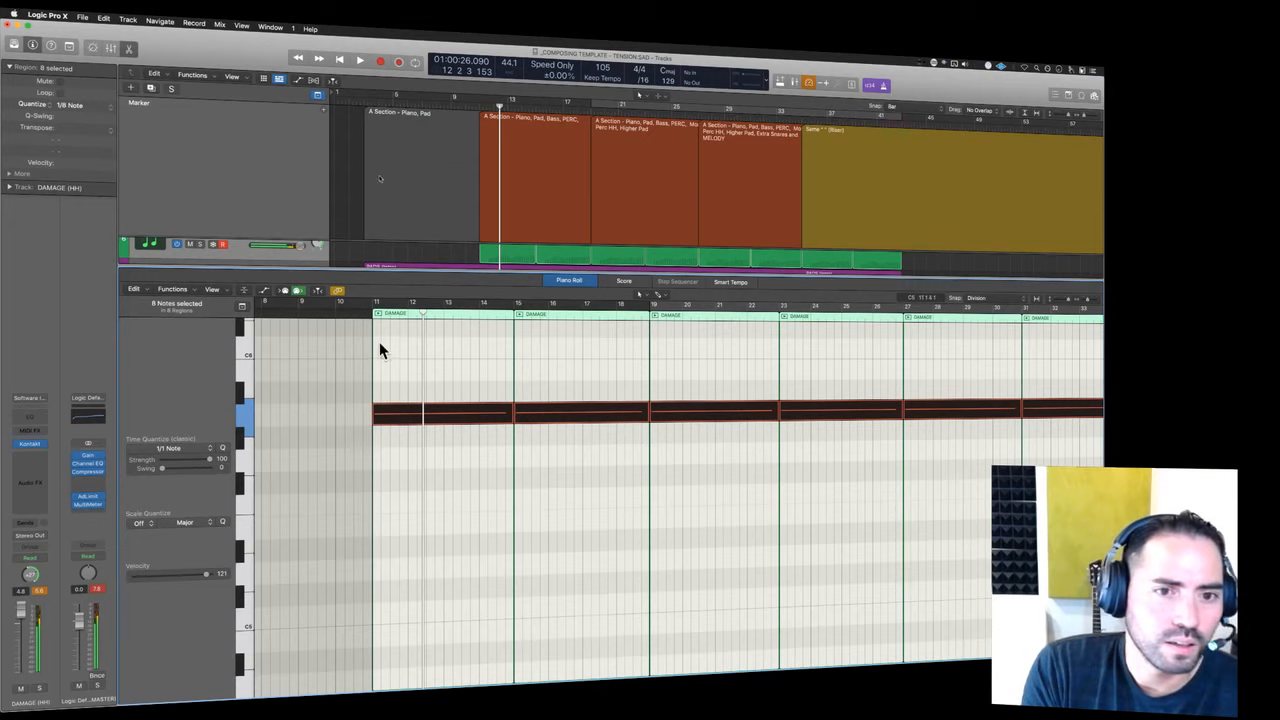
- Play the arrangement from just before bar 11 and close the Piano Roll to listen to the DAMAGE (HH) part with the other tracks
left_click(362, 312)
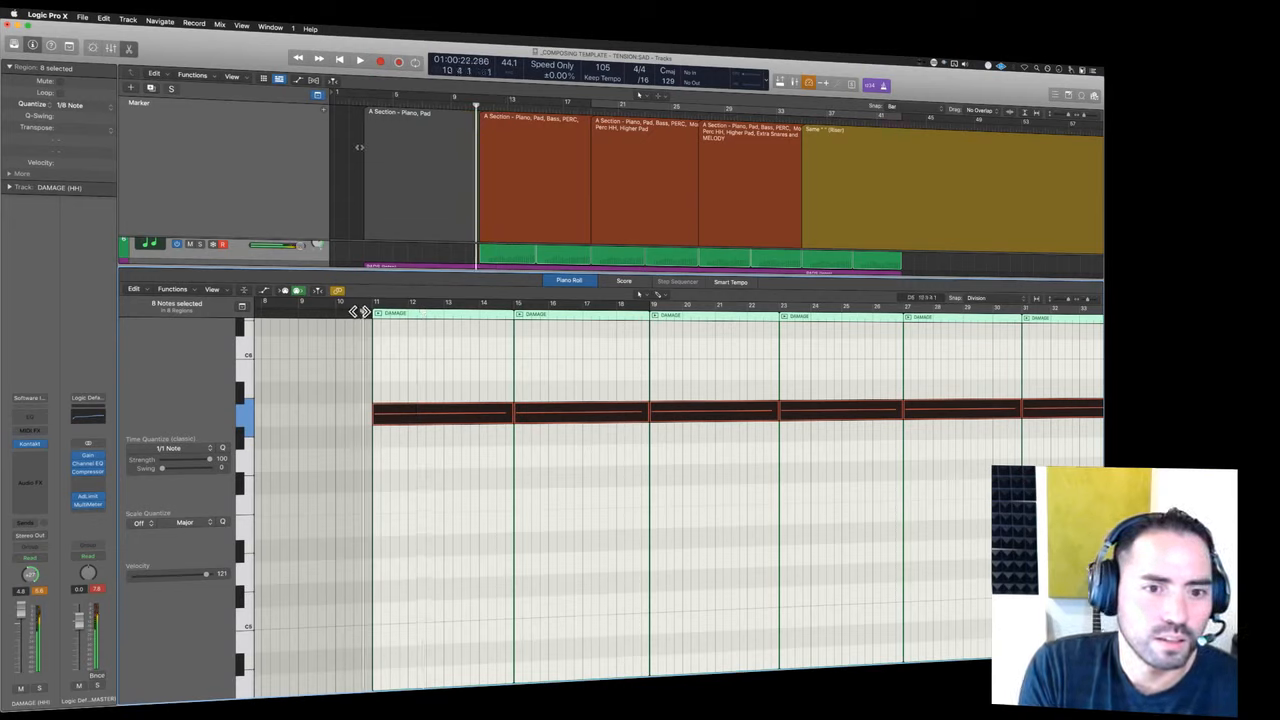
key("space")
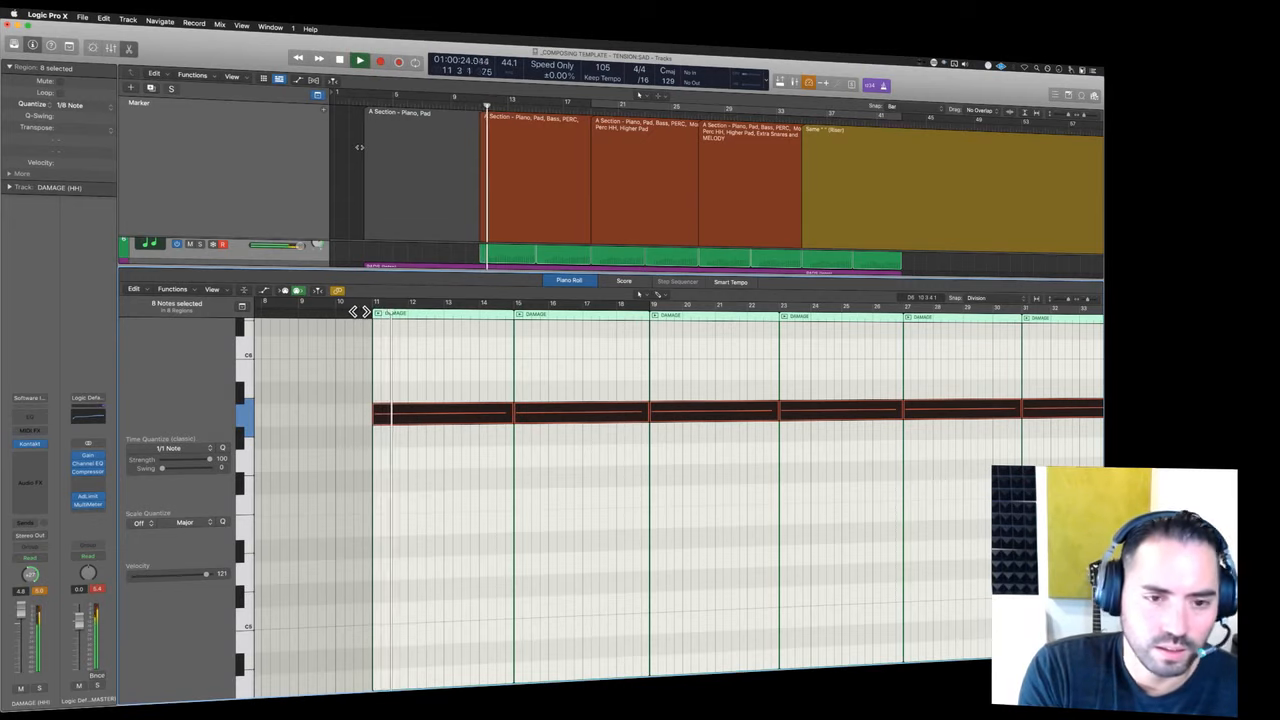
key("e")
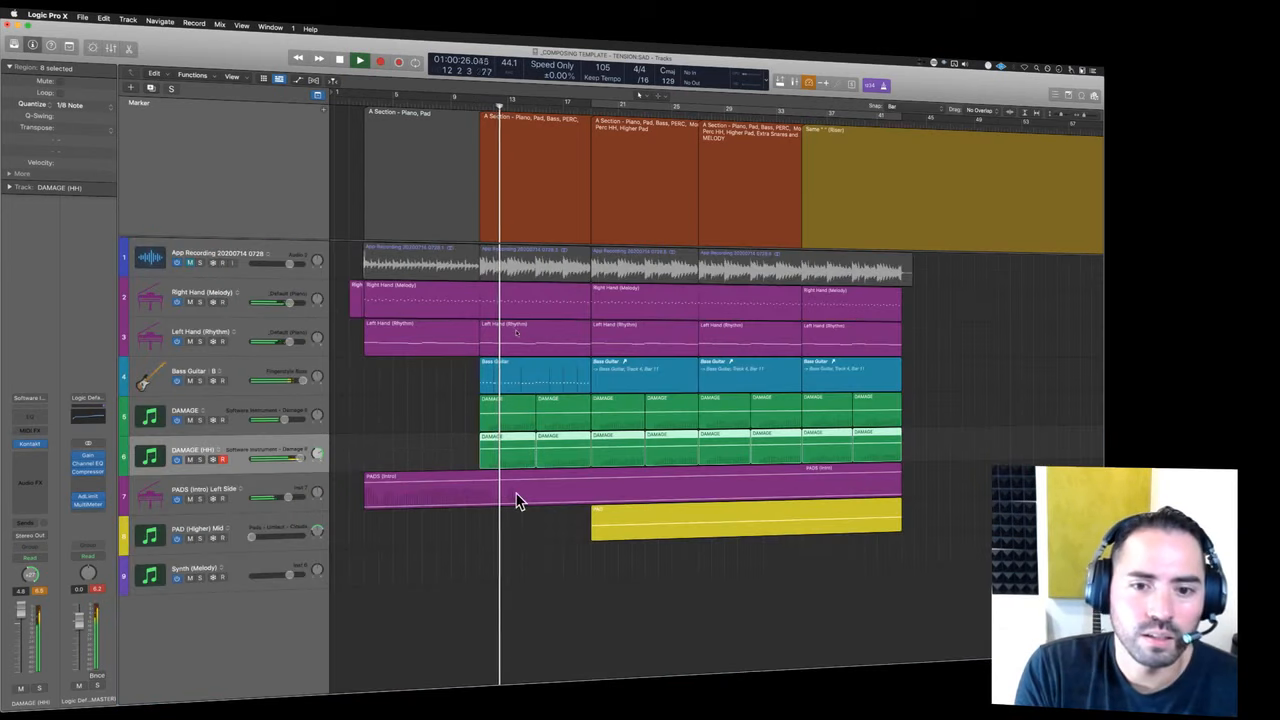
left_click(520, 580)
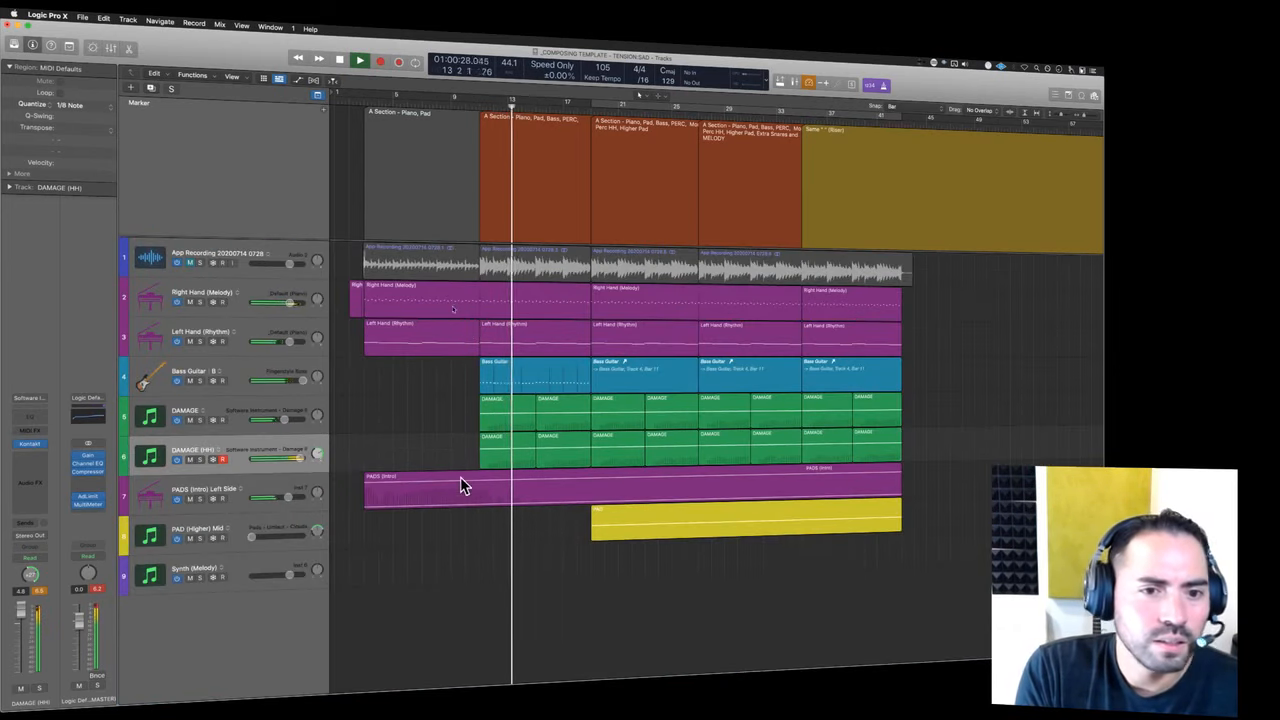
- Duplicate the upper DAMAGE track with its instrument settings and stop playback
left_click(247, 412)
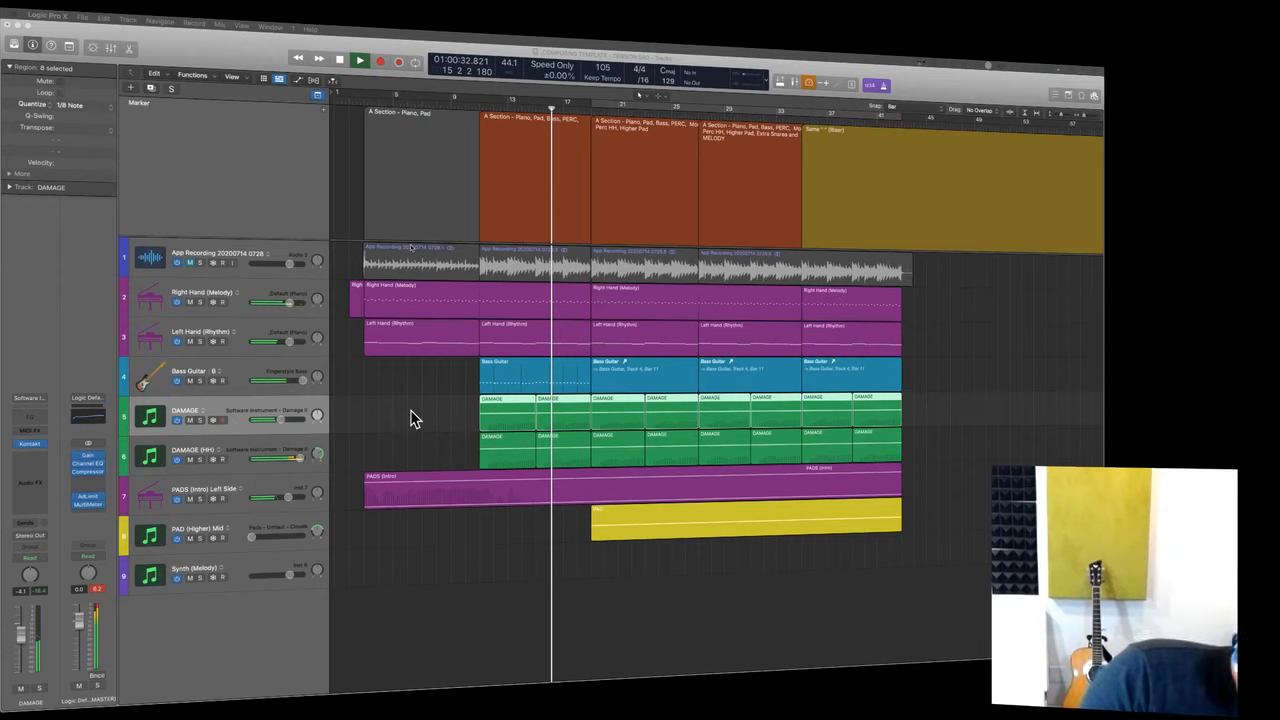
key("super+d")
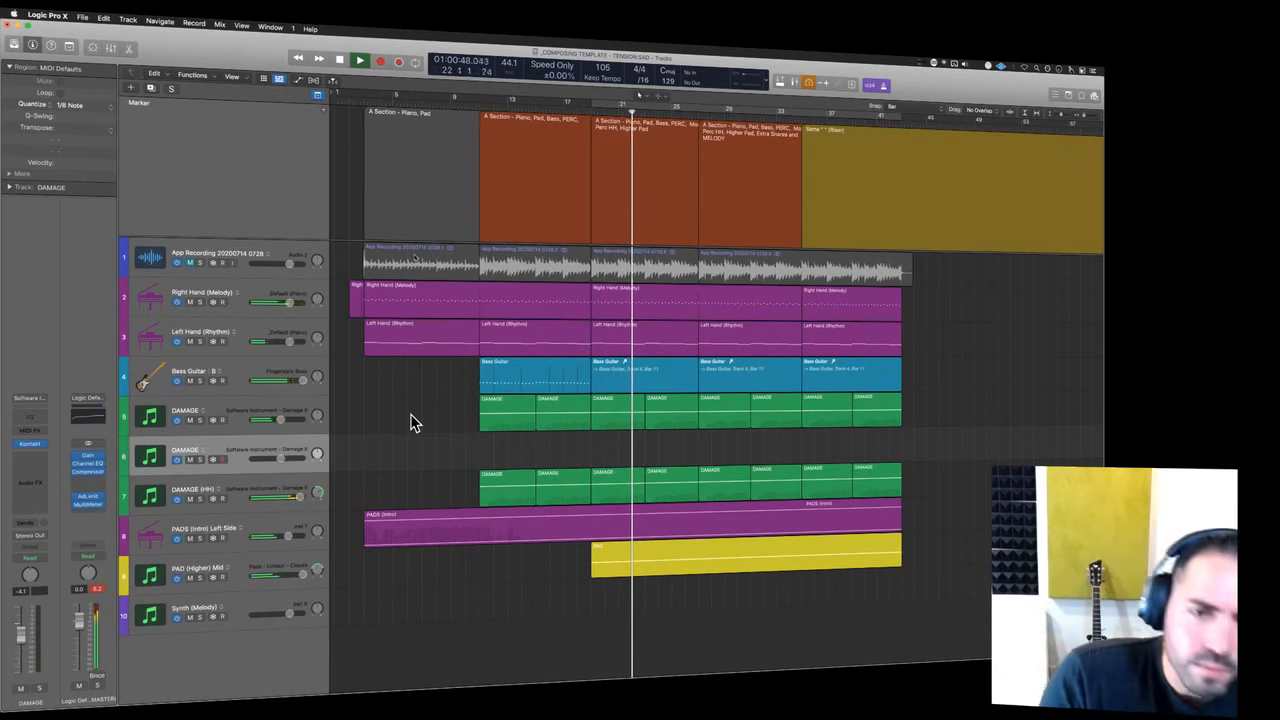
key("space")
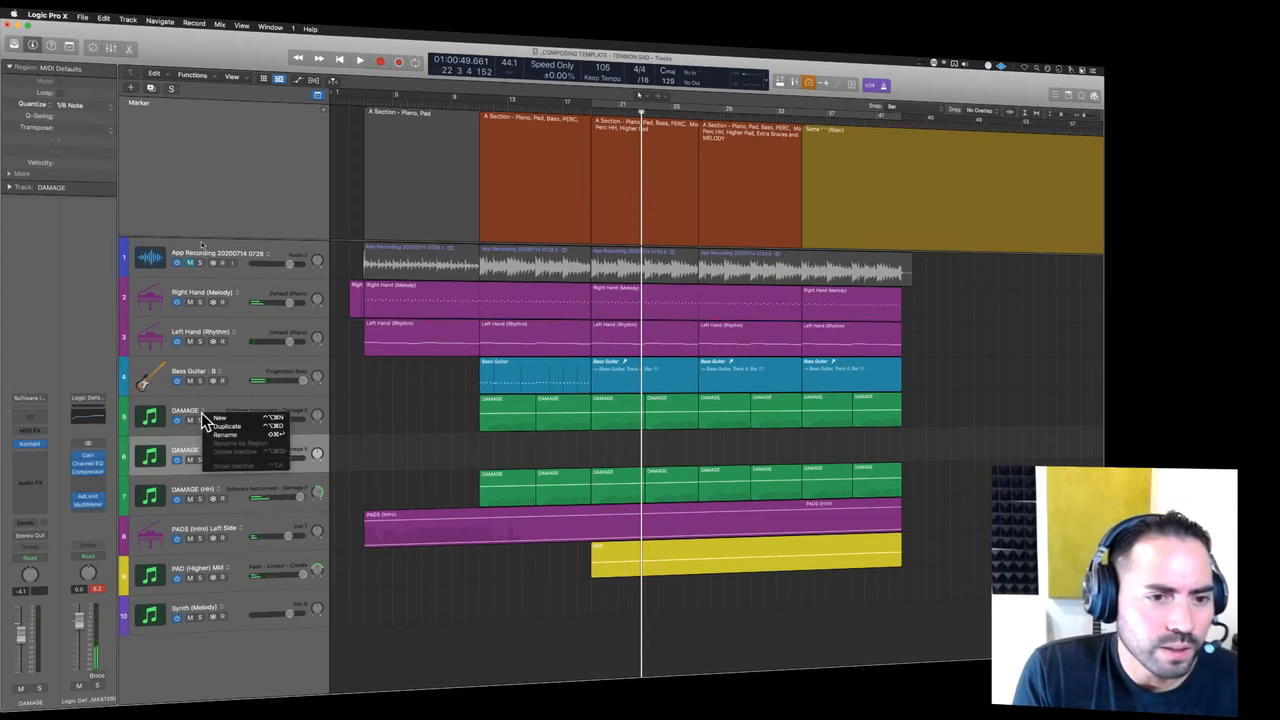
- Check the upper DAMAGE track's Kontakt instrument and copy all its regions onto the duplicate track, keeping their bar positions
left_click(219, 410)
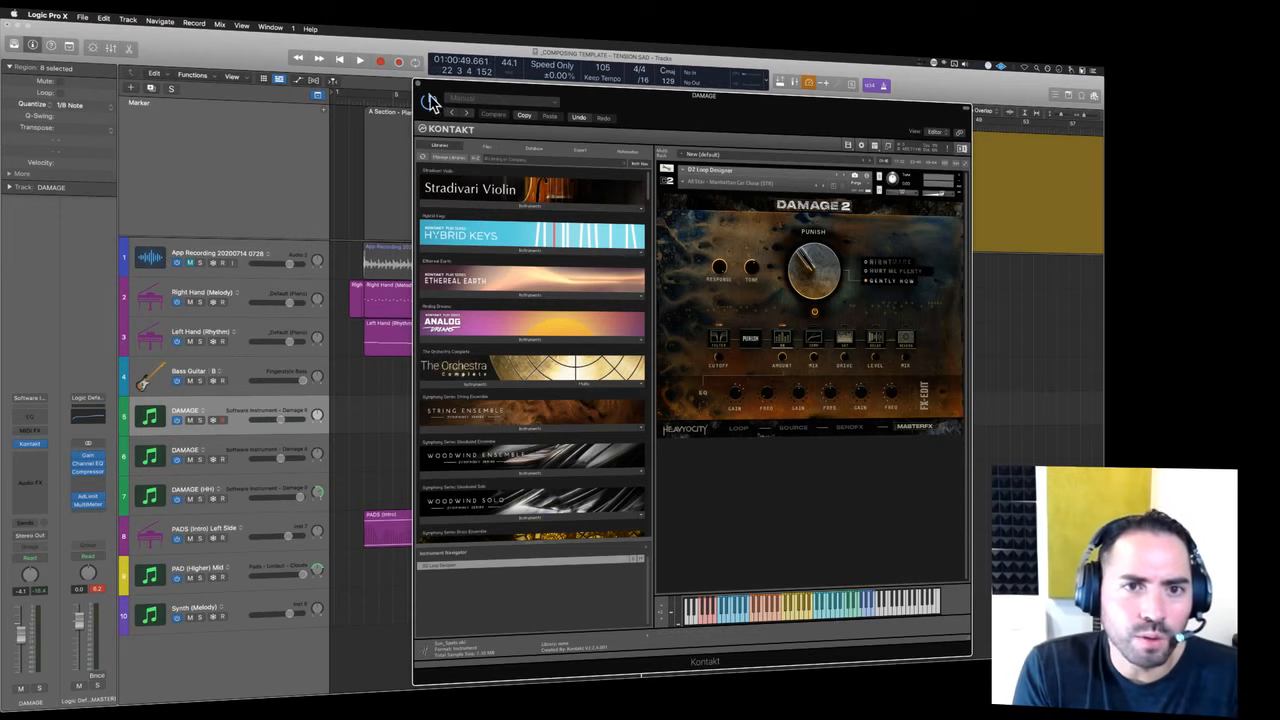
left_click(420, 85)
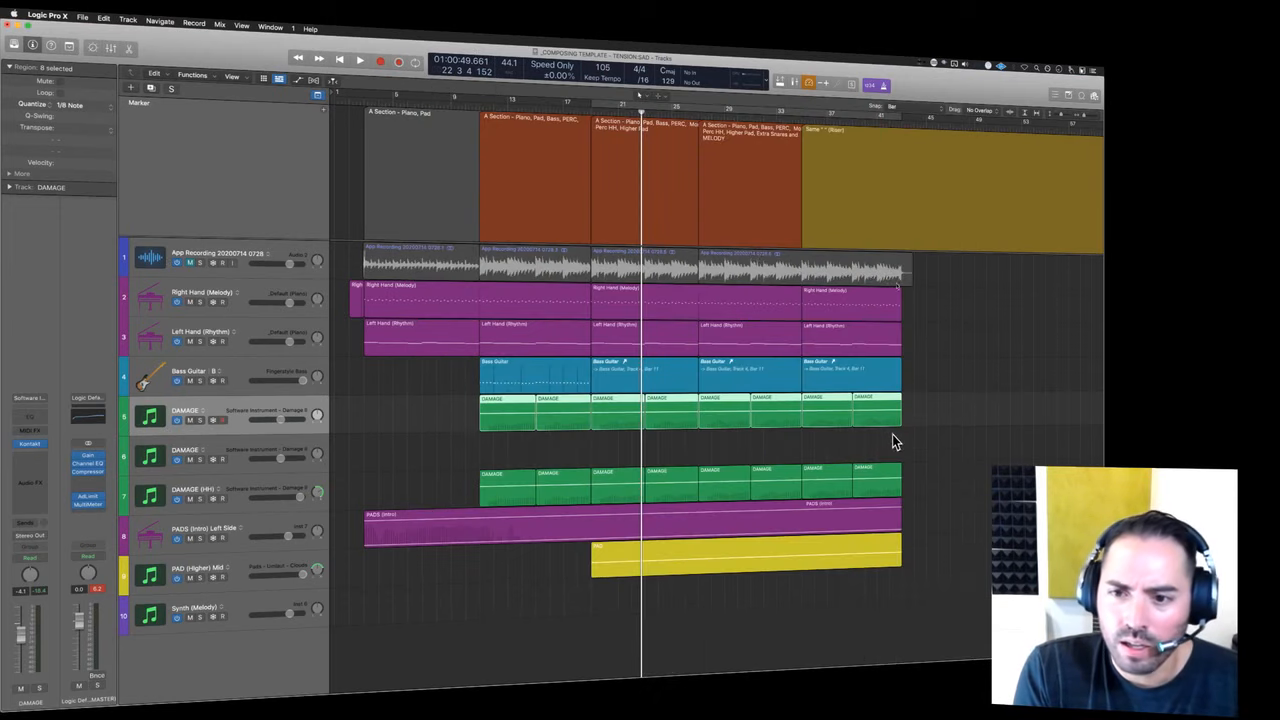
left_click_drag(508, 425, 508, 445)
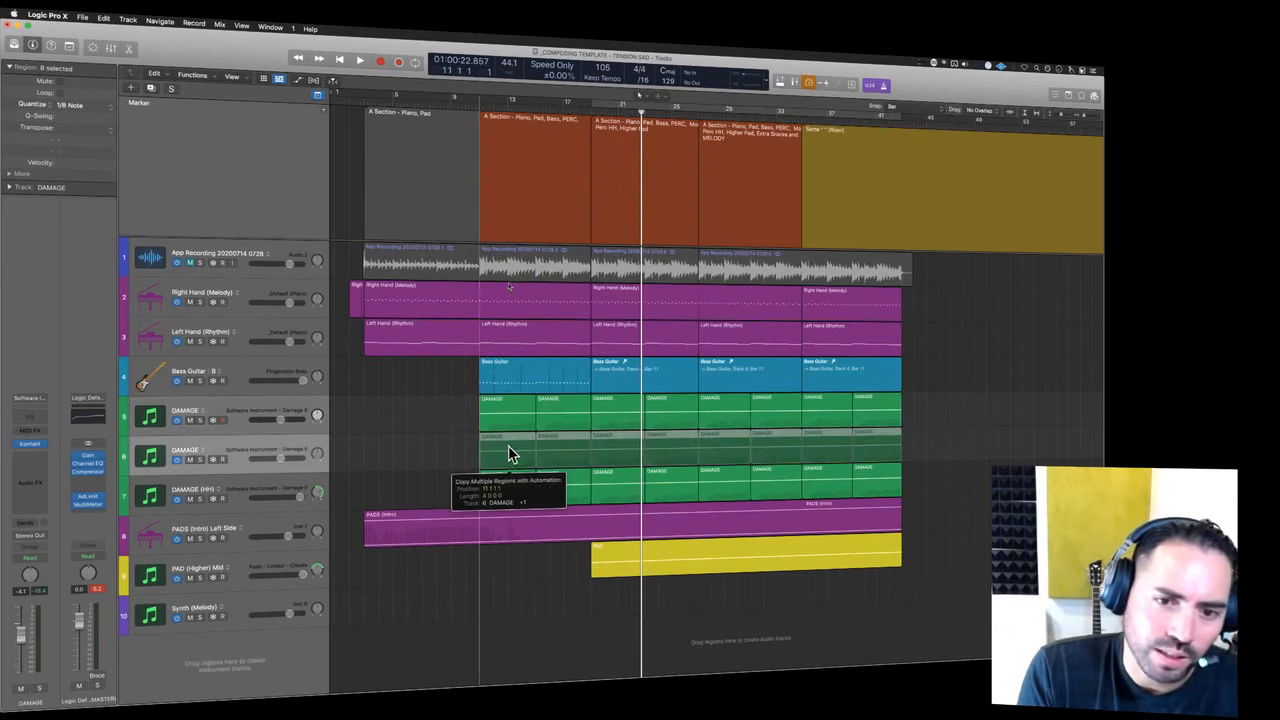
- Examine the Kontakt instrument loaded on the DAMAGE (HH) track
left_click_drag(434, 491, 817, 484)
left_click(214, 484)
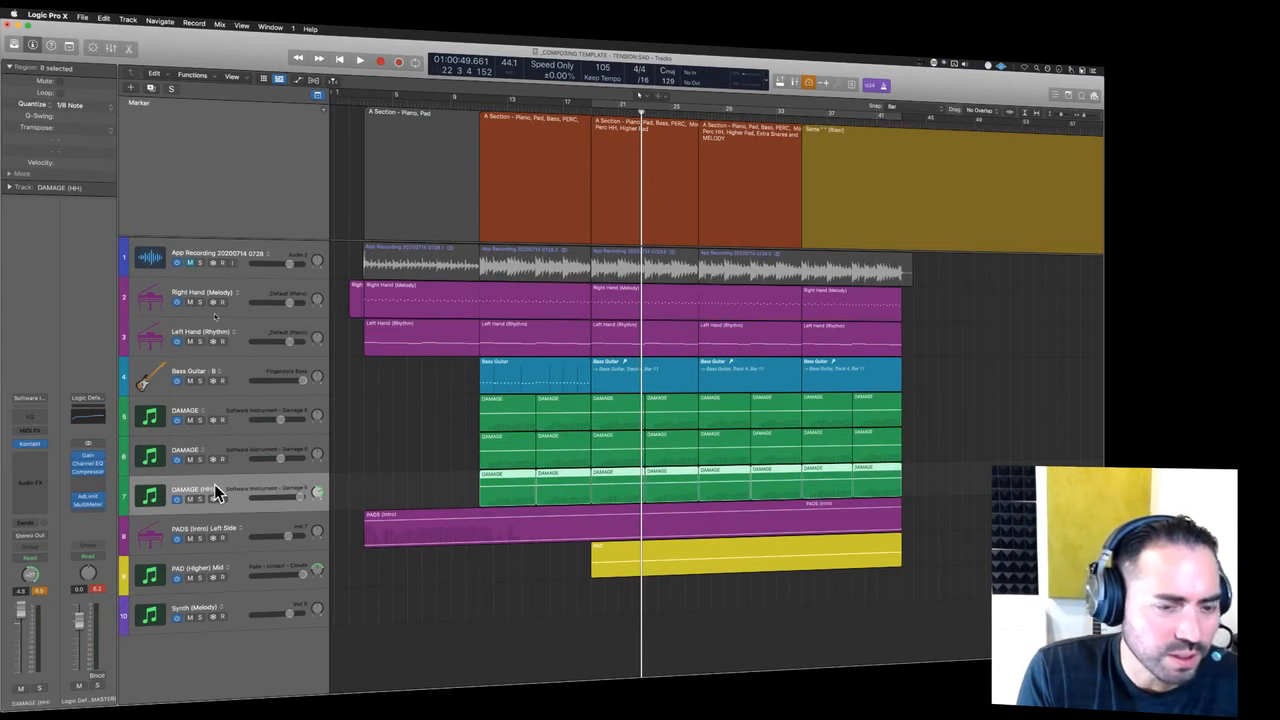
left_click(31, 446)
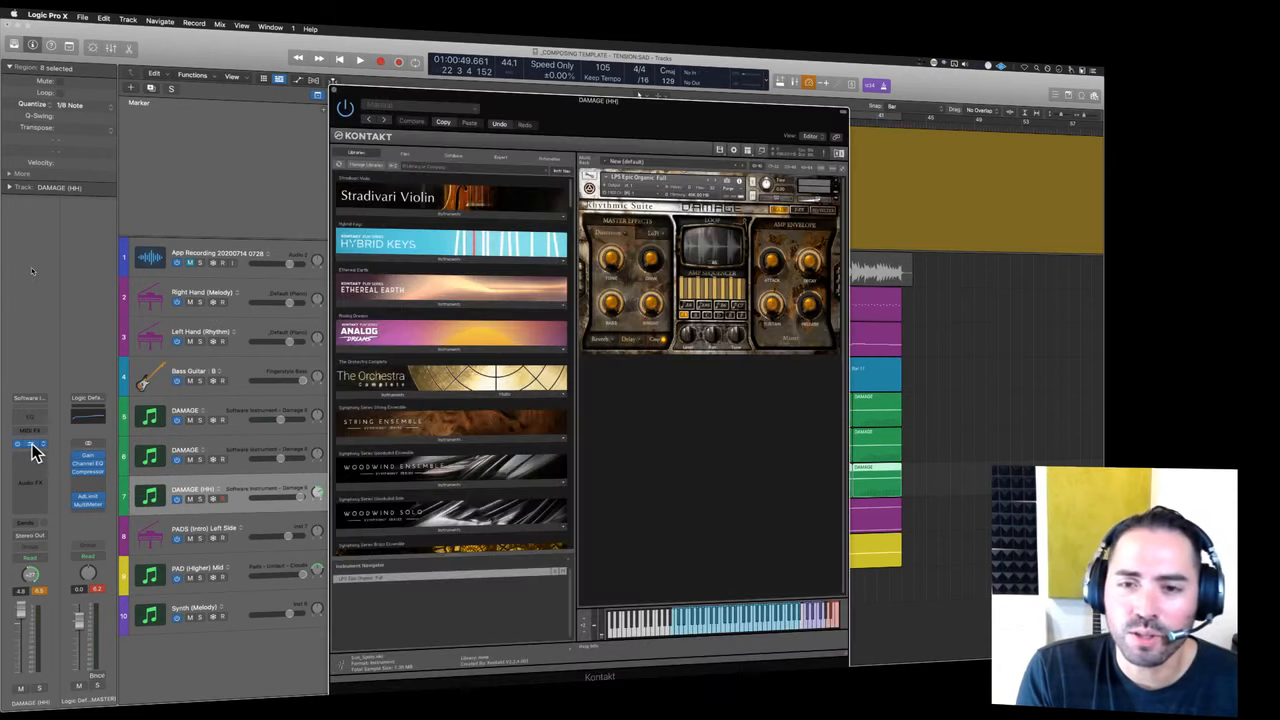
left_click(339, 102)
- Rename track 7 as DAMAGE (Snare) and the duplicated track 6 as DAMAGE (HH)
key("shift+Return")
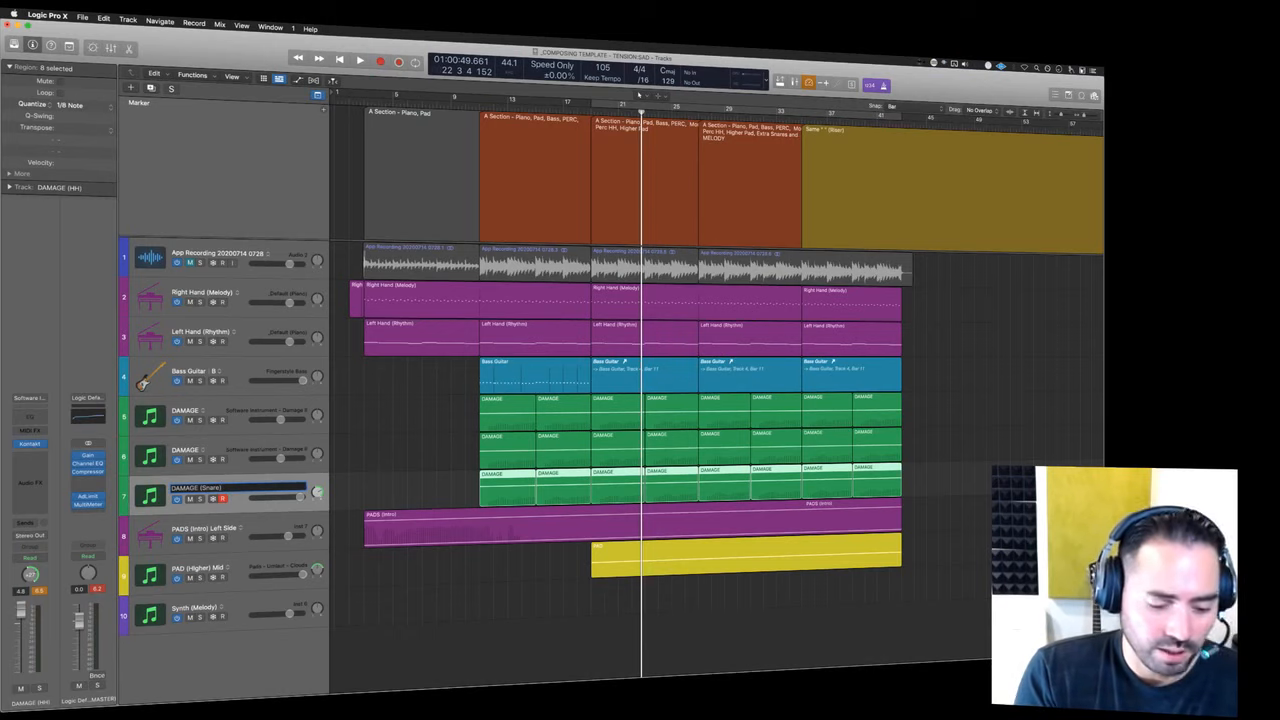
key("shift+Tab")
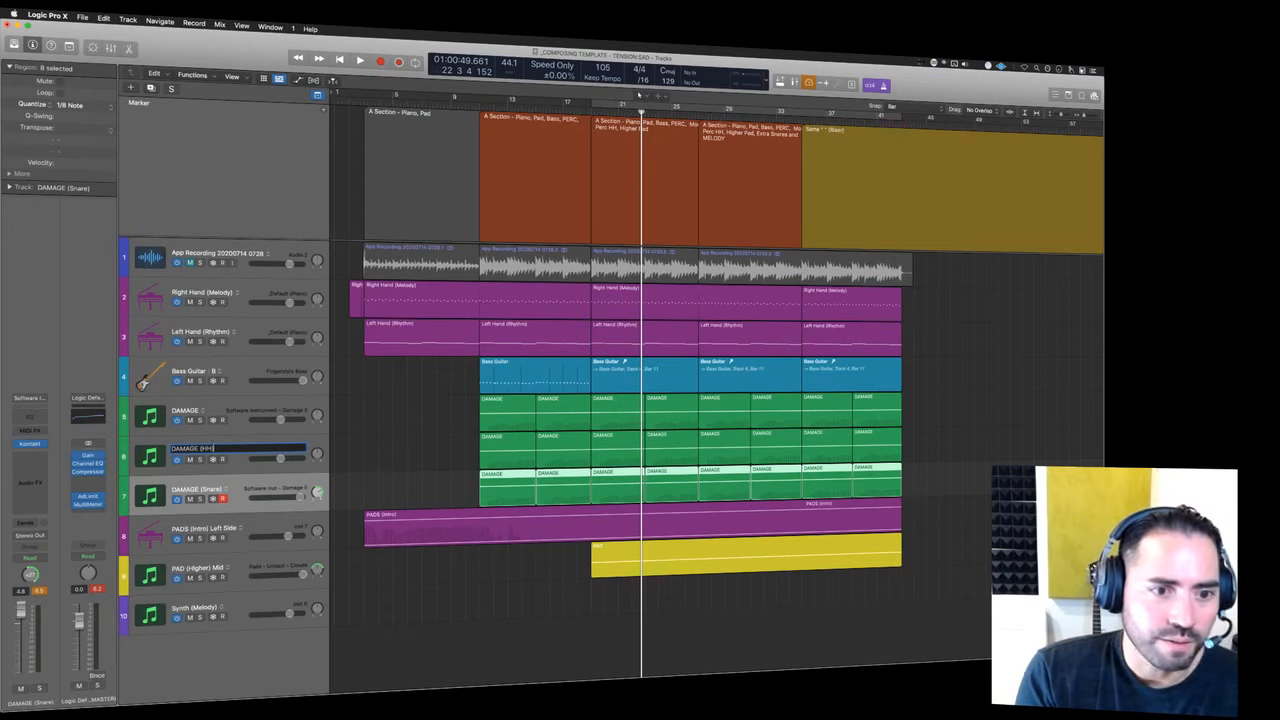
key("shift+Tab")
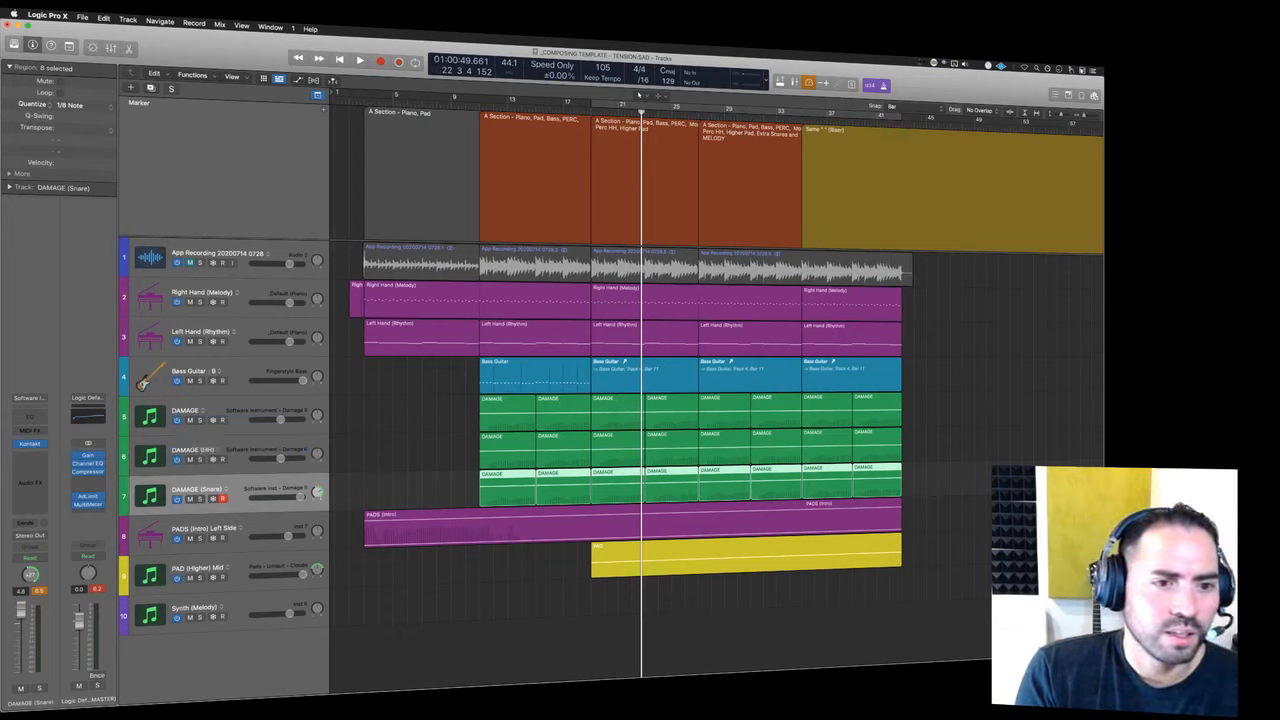
- Audition track 5 in solo, rename it DAMAGE (Glitch), and stop playback with solo off
left_click(200, 420)
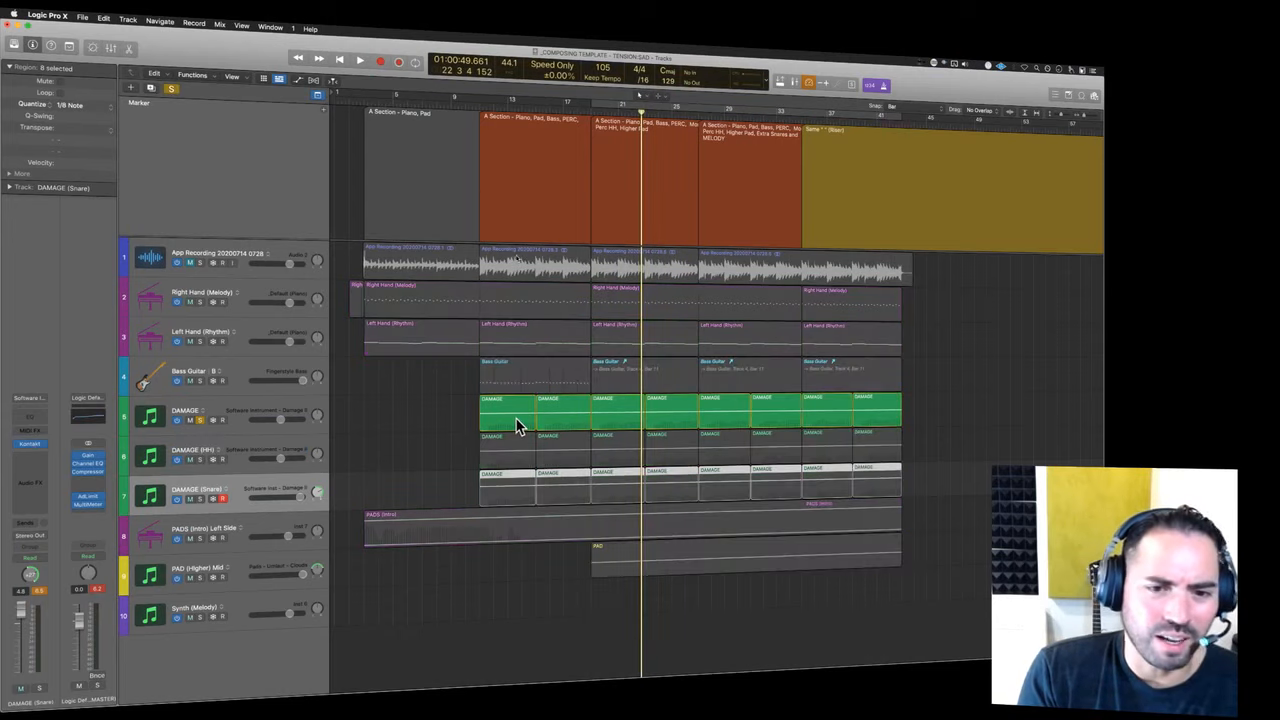
key("shift+space")
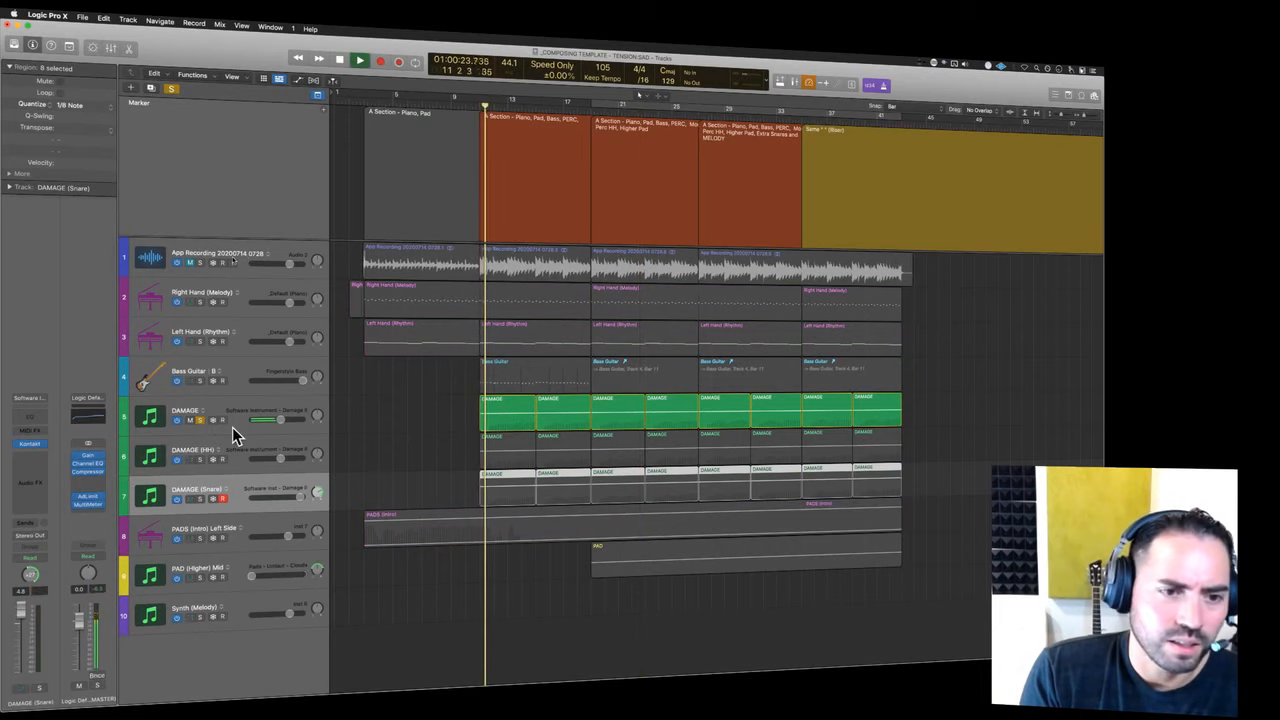
double_click(211, 410)
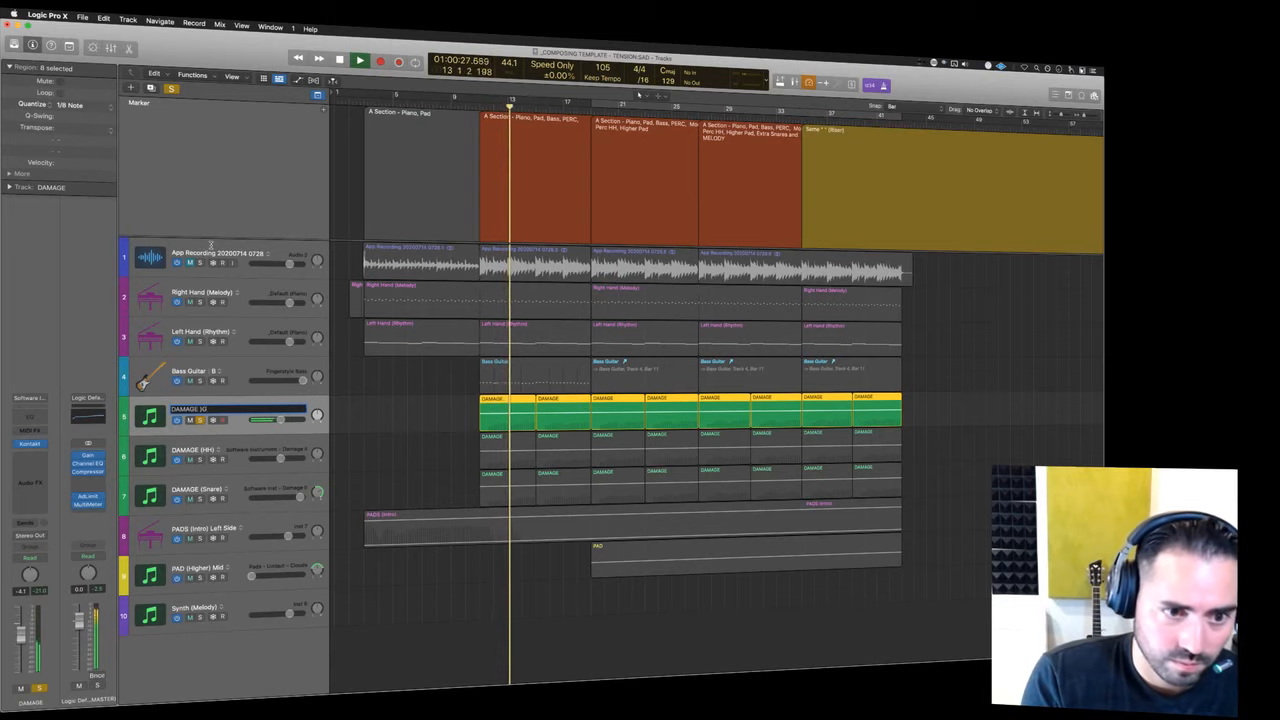
type("(G")
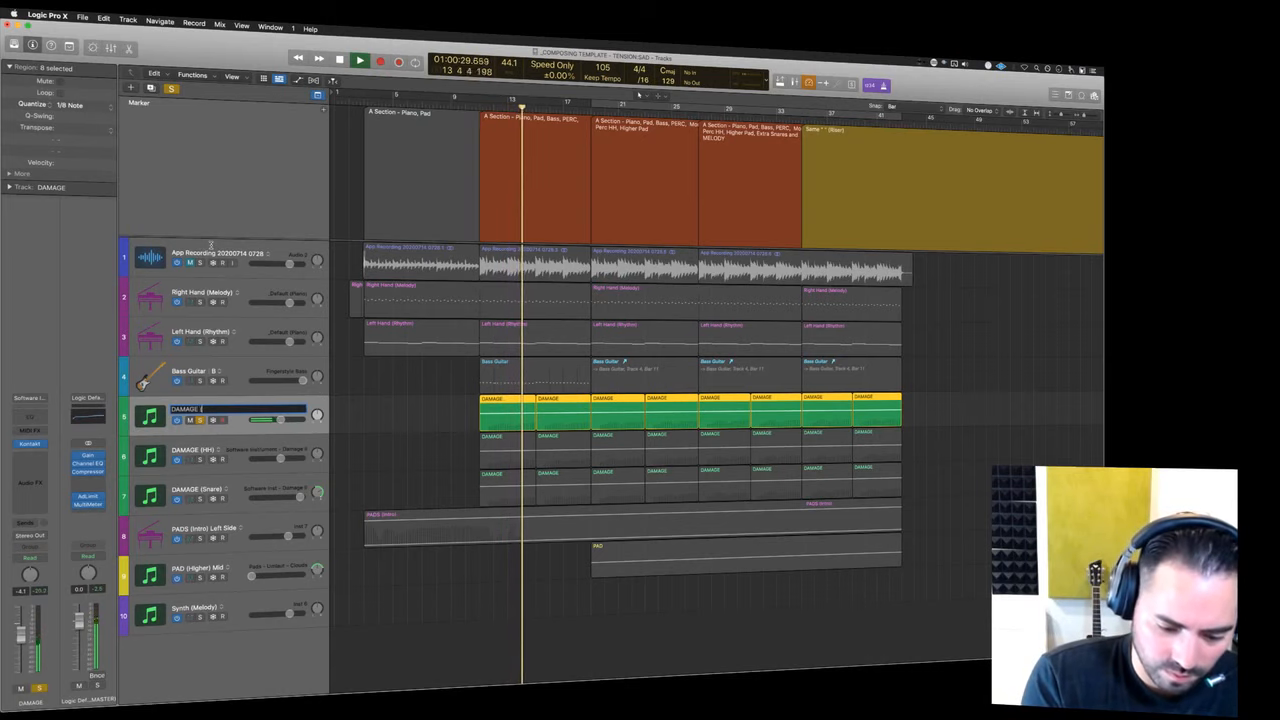
type("litch)")
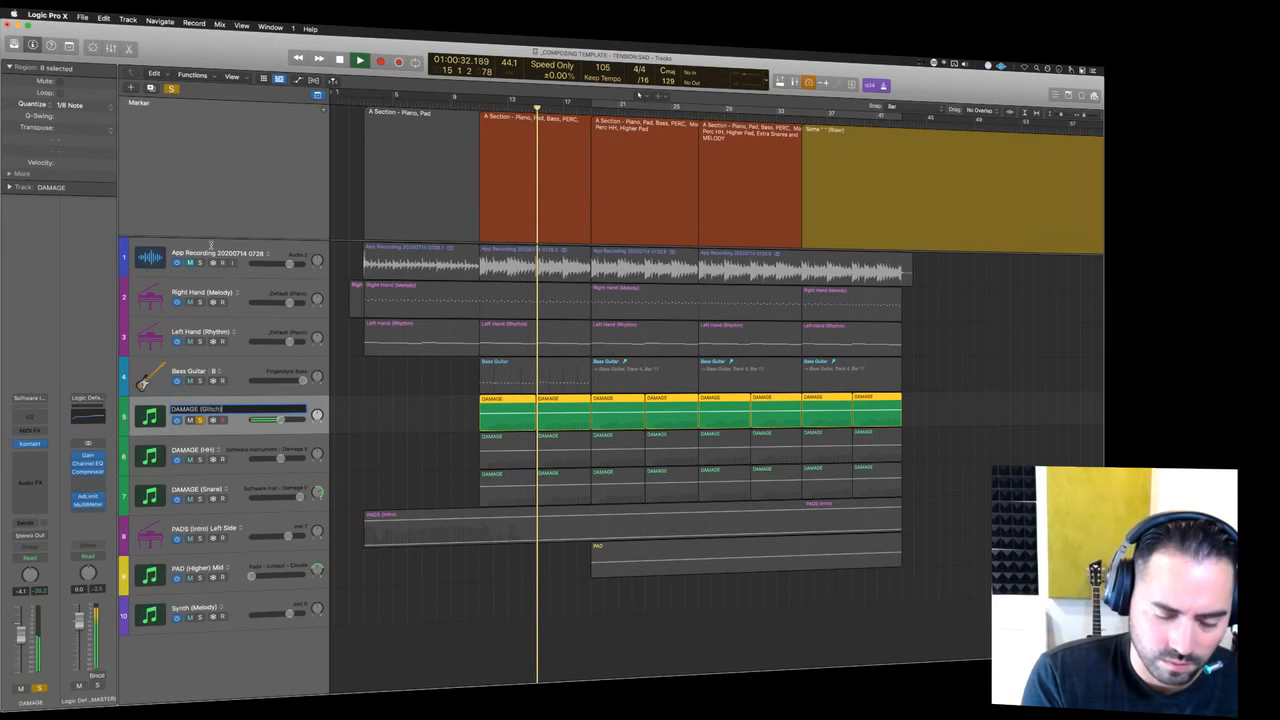
key("Return")
key("space")
left_click(199, 419)
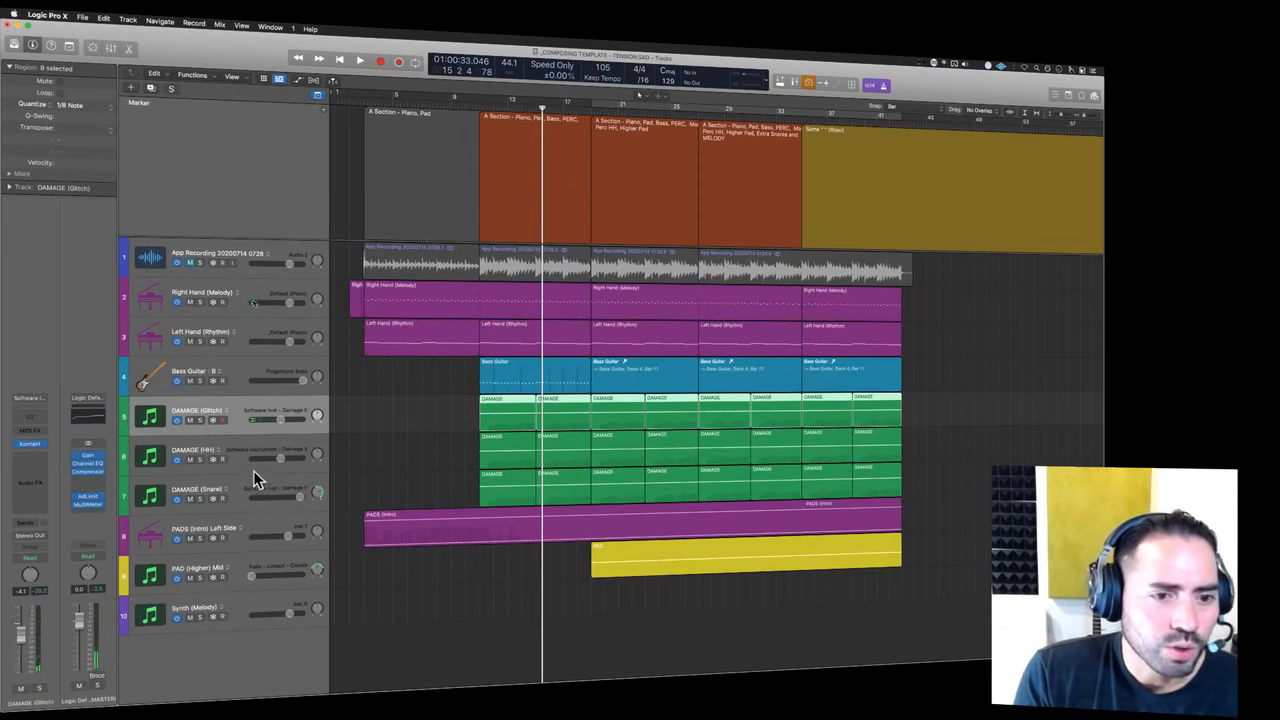
- Solo the DAMAGE (HH) track and raise all notes in its eight regions by two semitones
left_click(245, 443)
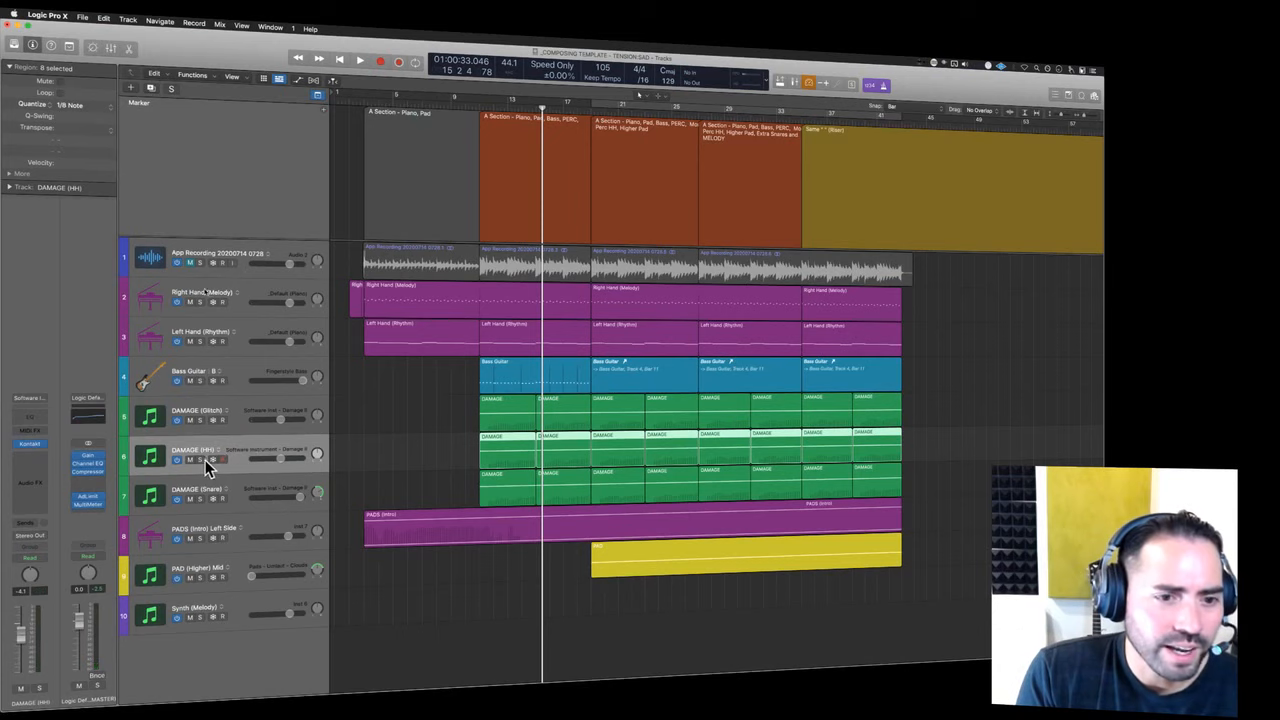
left_click(201, 458)
left_click_drag(396, 464, 914, 449)
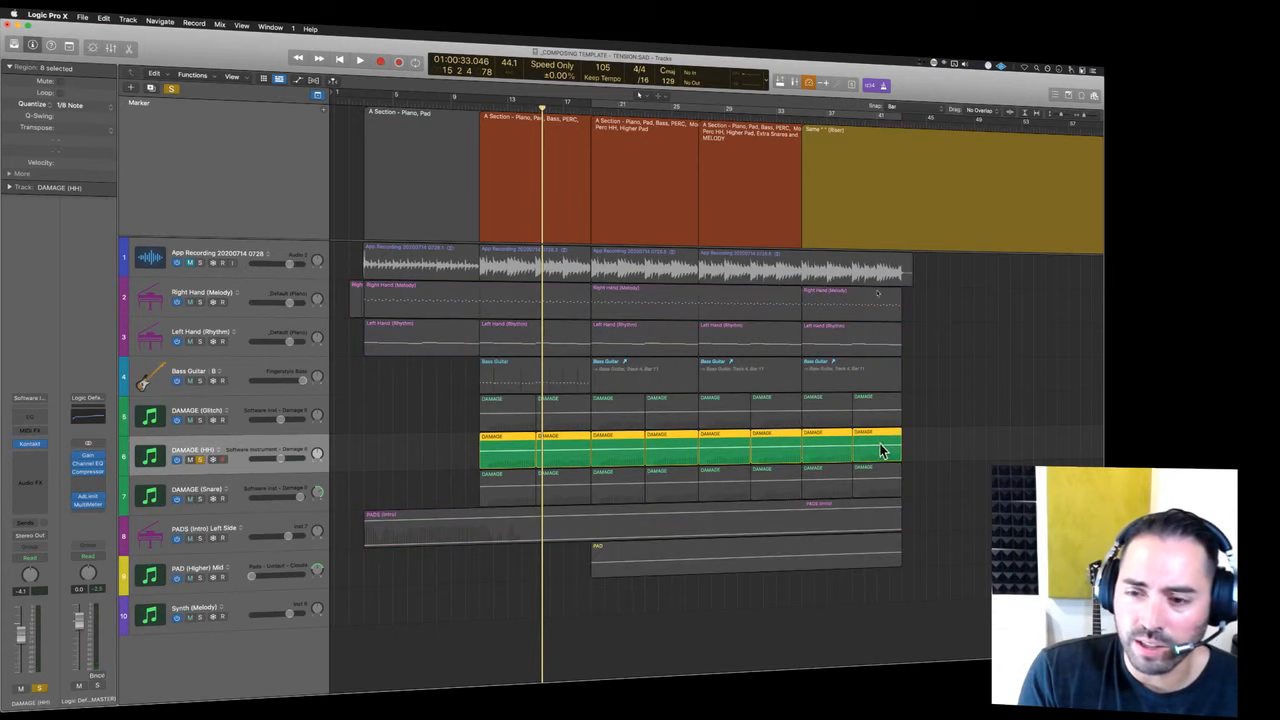
double_click(850, 454)
key("super+a")
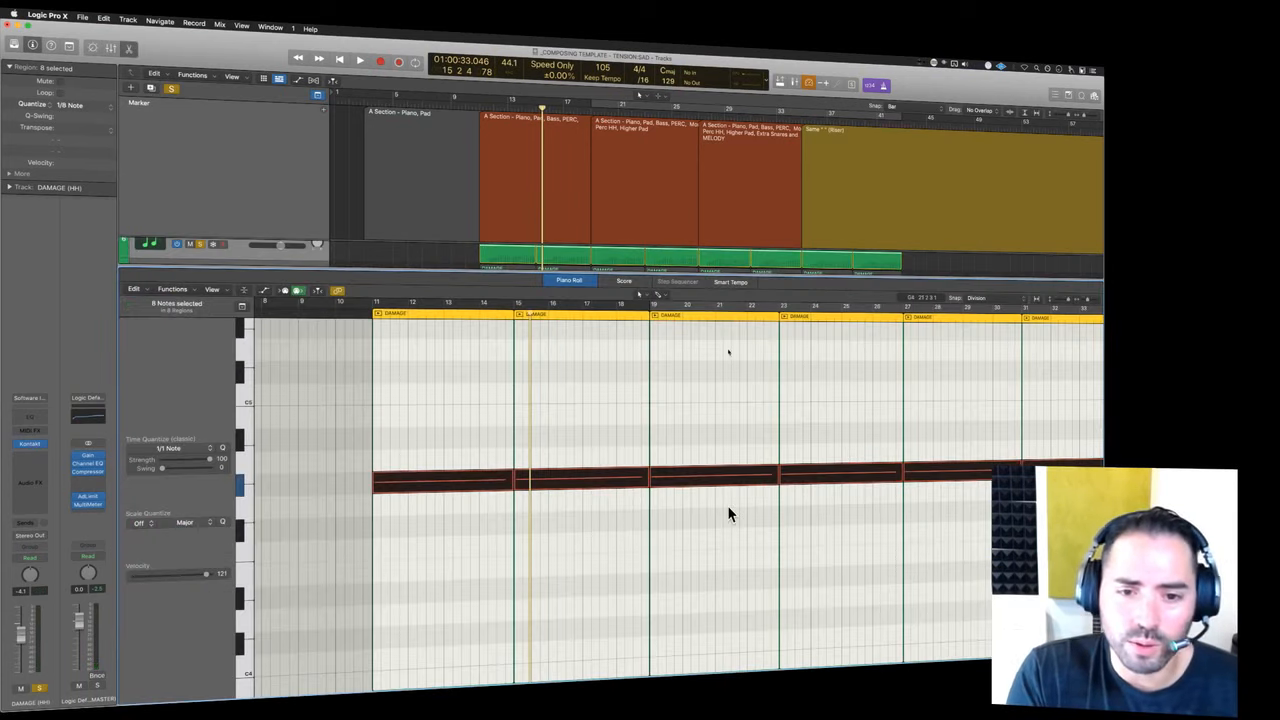
key("alt+Down")
key("alt+Up")
key("alt+Up")
key("alt+Up")
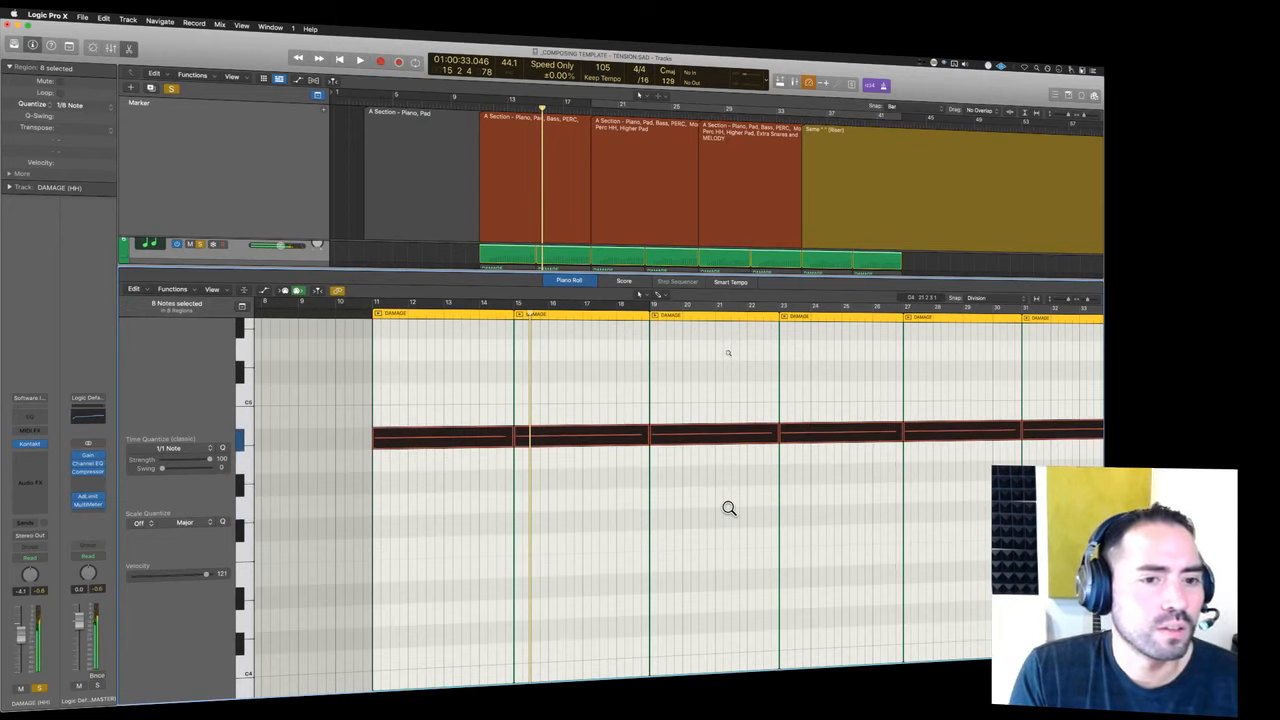
- Play the DAMAGE (HH) part from just before bar 11, close the Piano Roll, and take the track out of solo
left_click(361, 312)
key("space")
key("p")
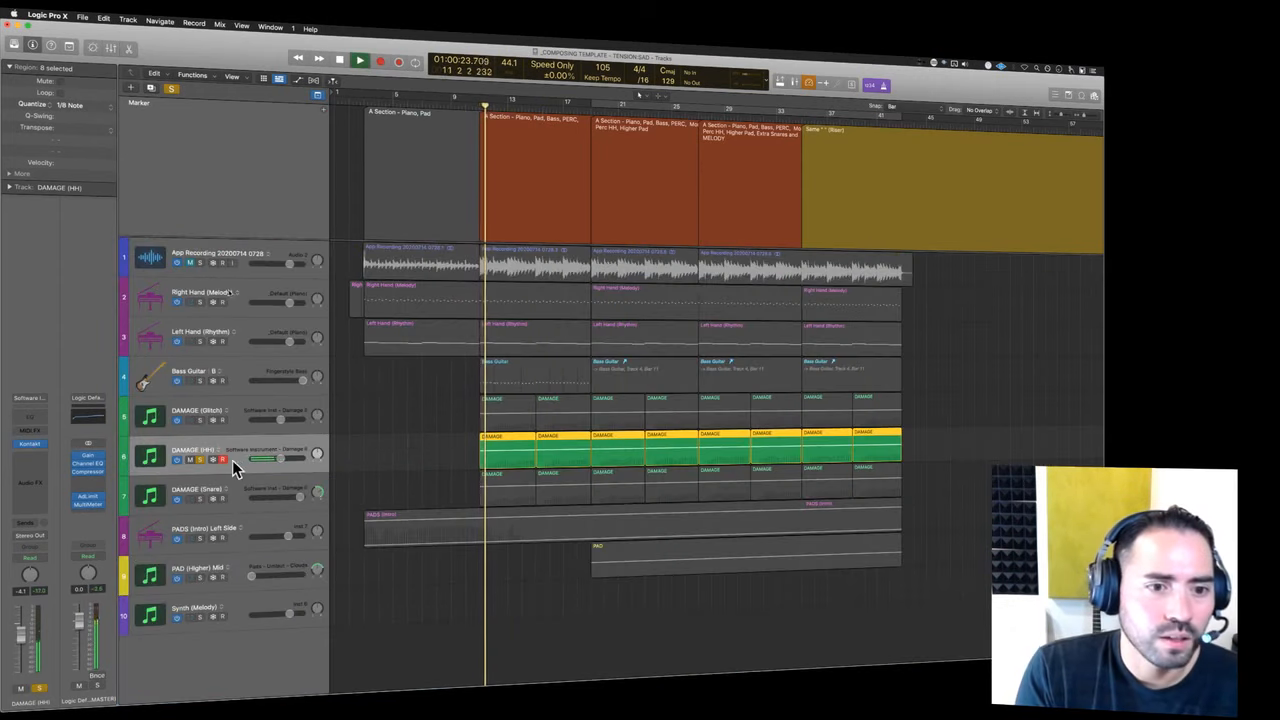
left_click(200, 459)
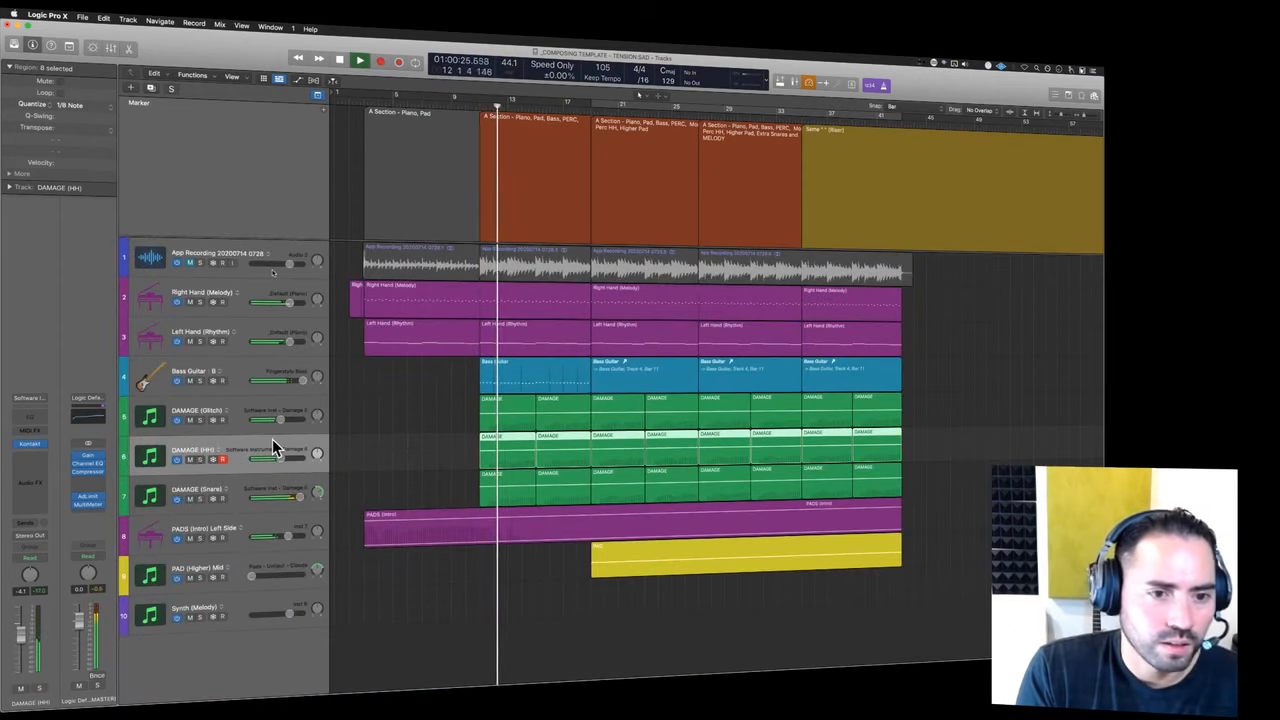
- Set the DAMAGE (HH) channel's pan mode to Stereo Pan and record-enable the DAMAGE (Snare) track
right_click(30, 576)
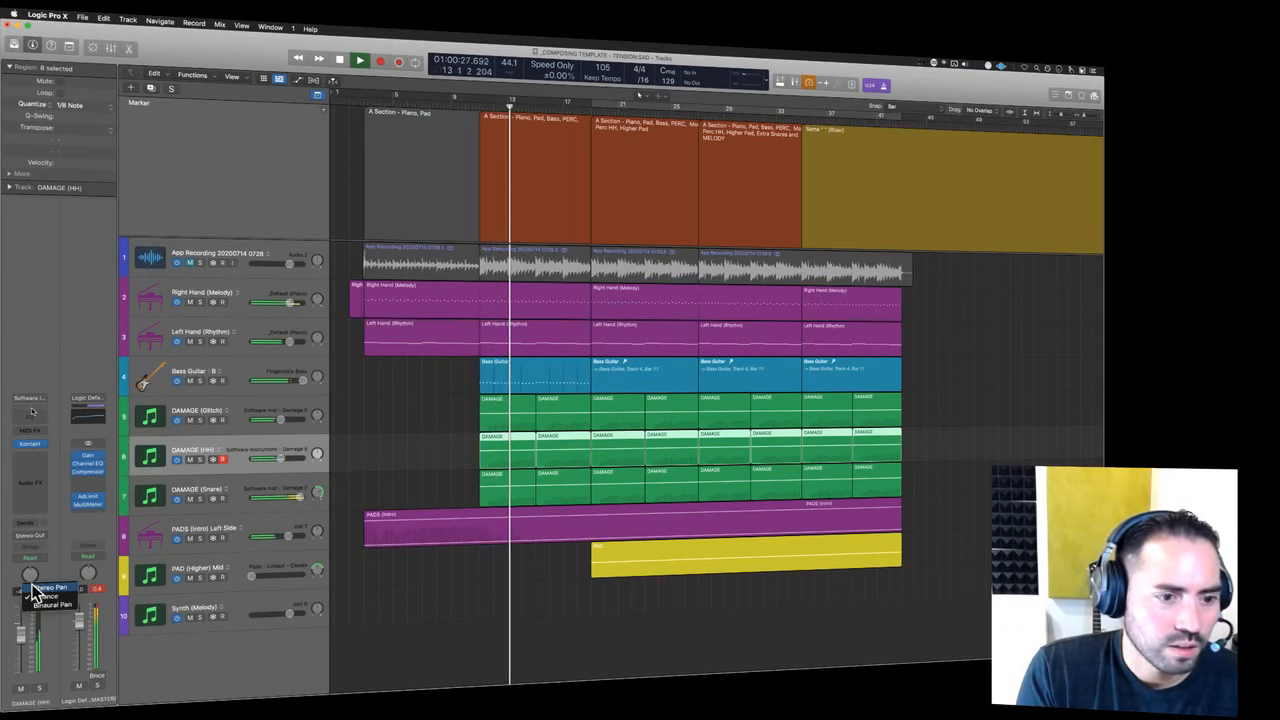
left_click(33, 588)
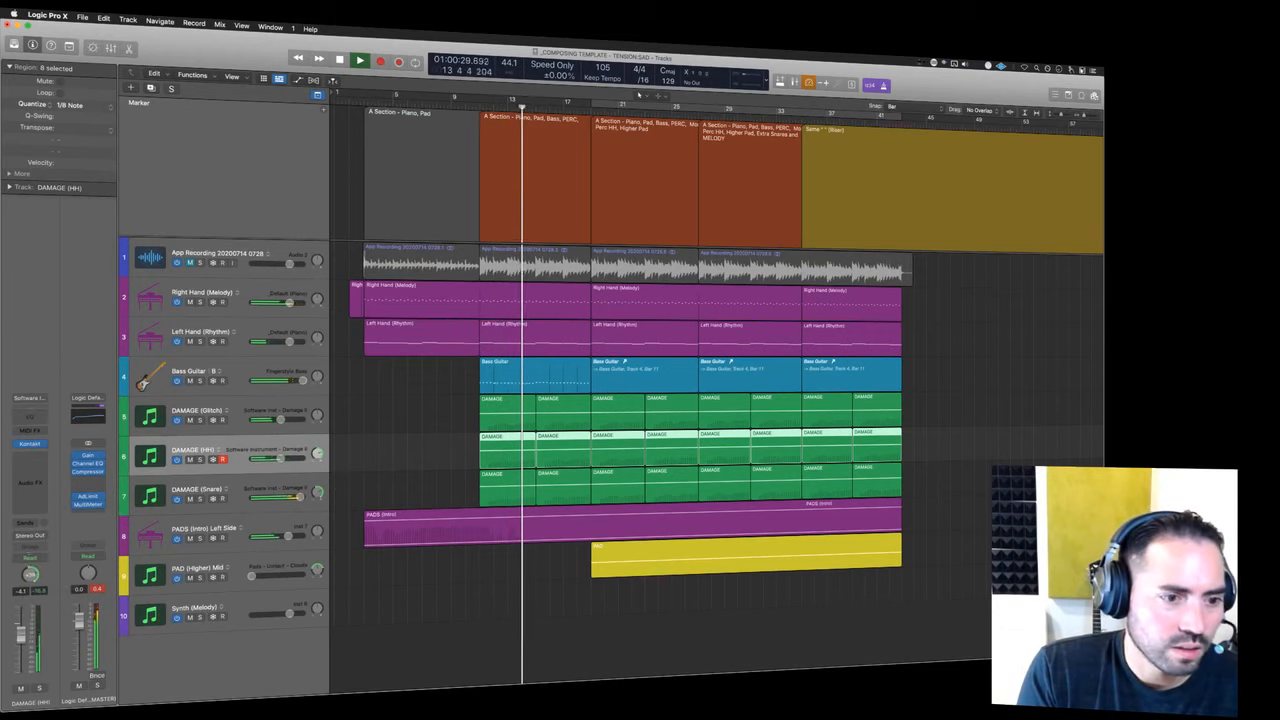
left_click(230, 479)
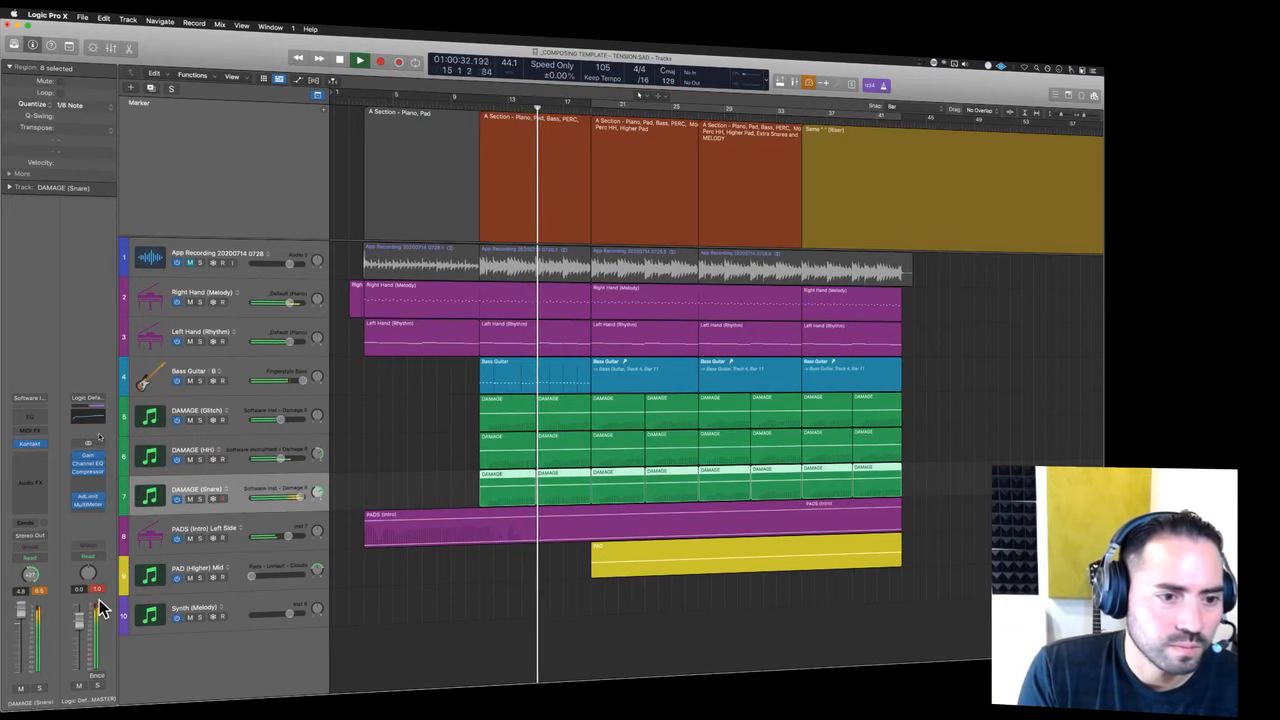
left_click(222, 499)
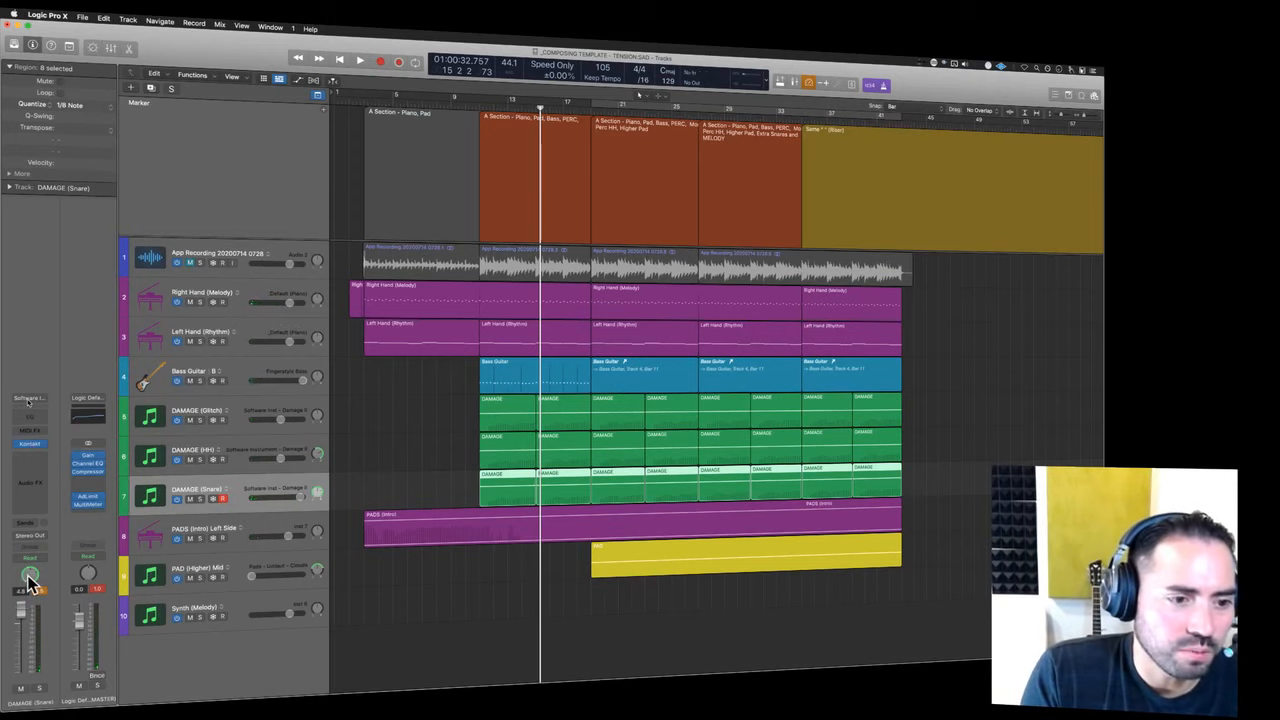
- Insert a Gain plug-in as the first audio effect on the DAMAGE (Snare) channel
left_click(45, 455)
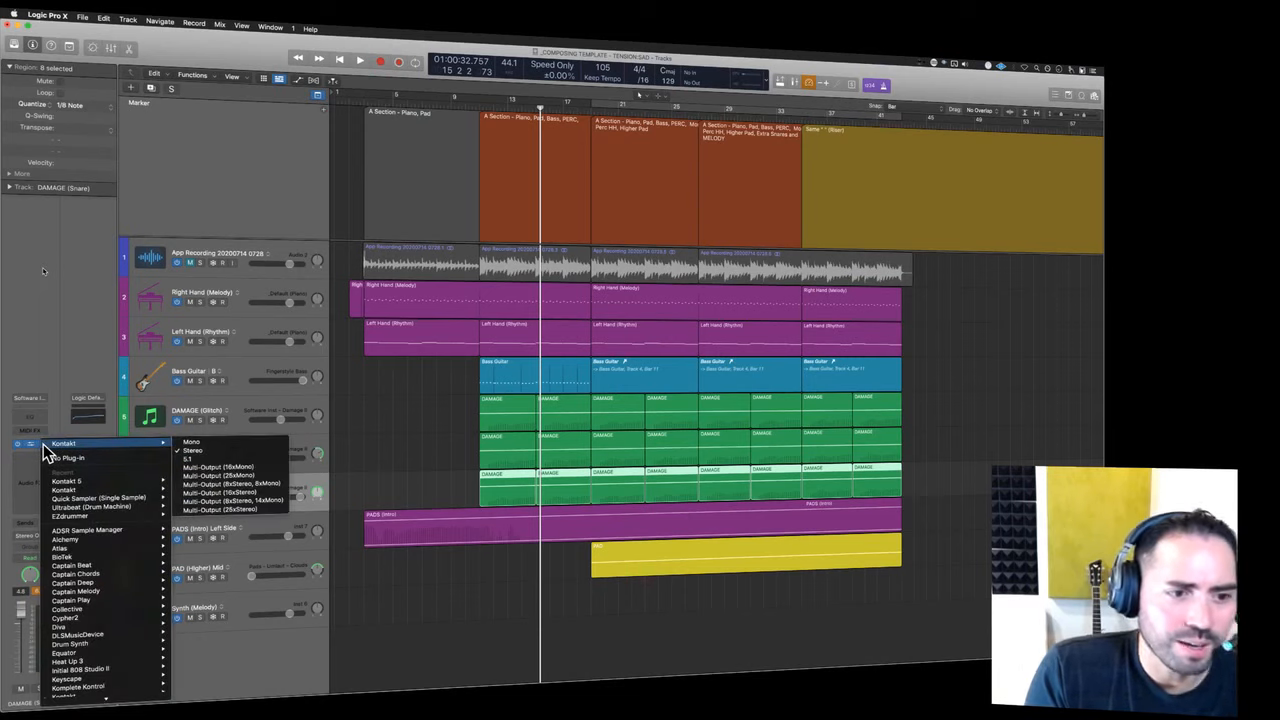
left_click(123, 443)
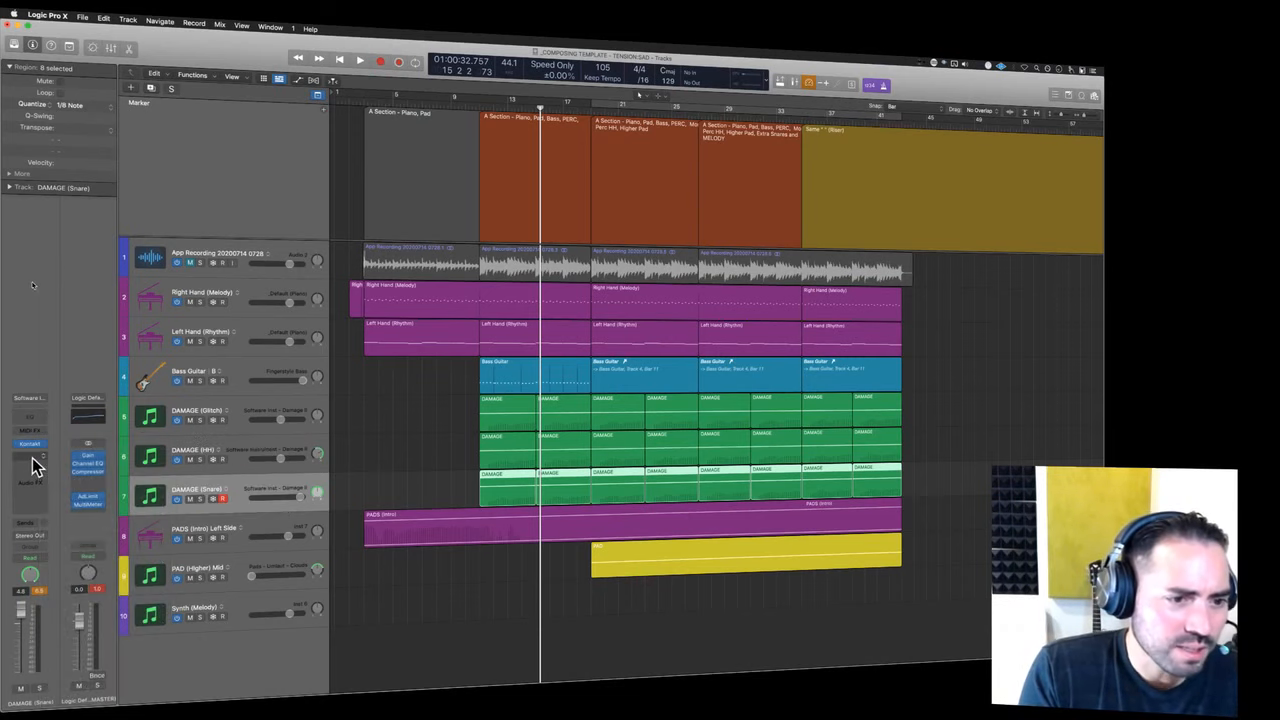
left_click(32, 457)
type("gain")
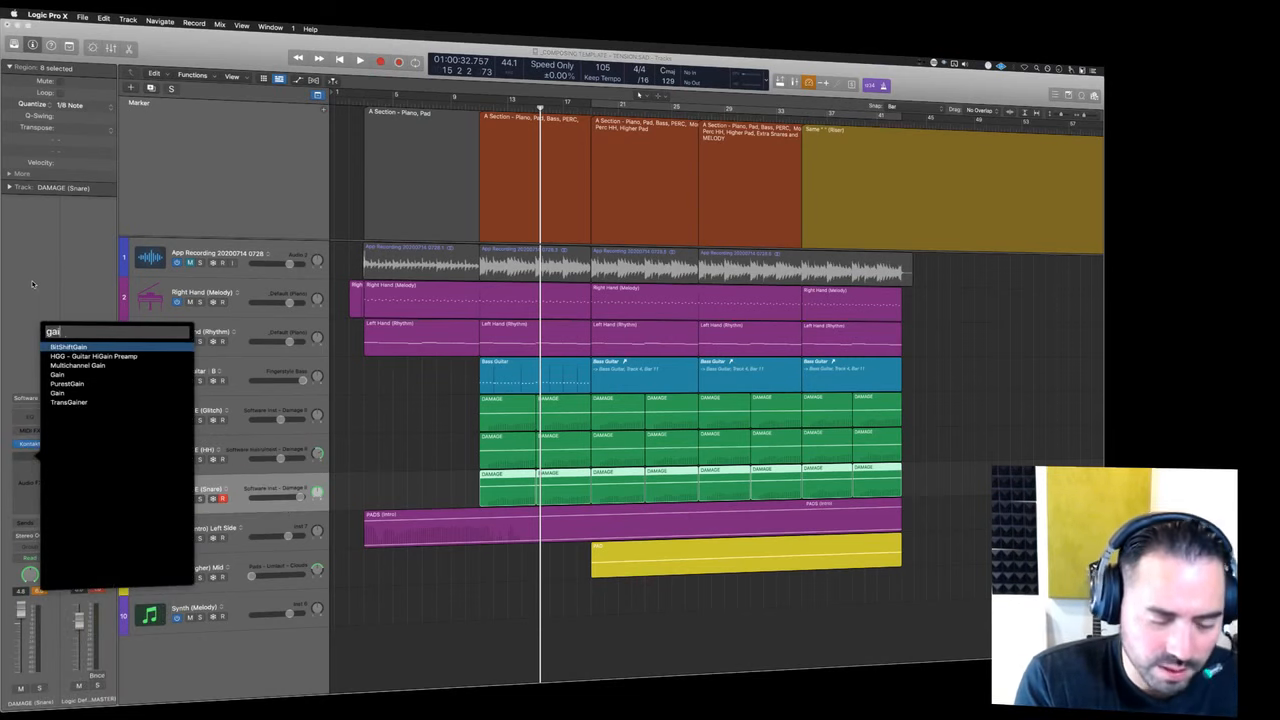
key("Down")
key("Down")
key("Down")
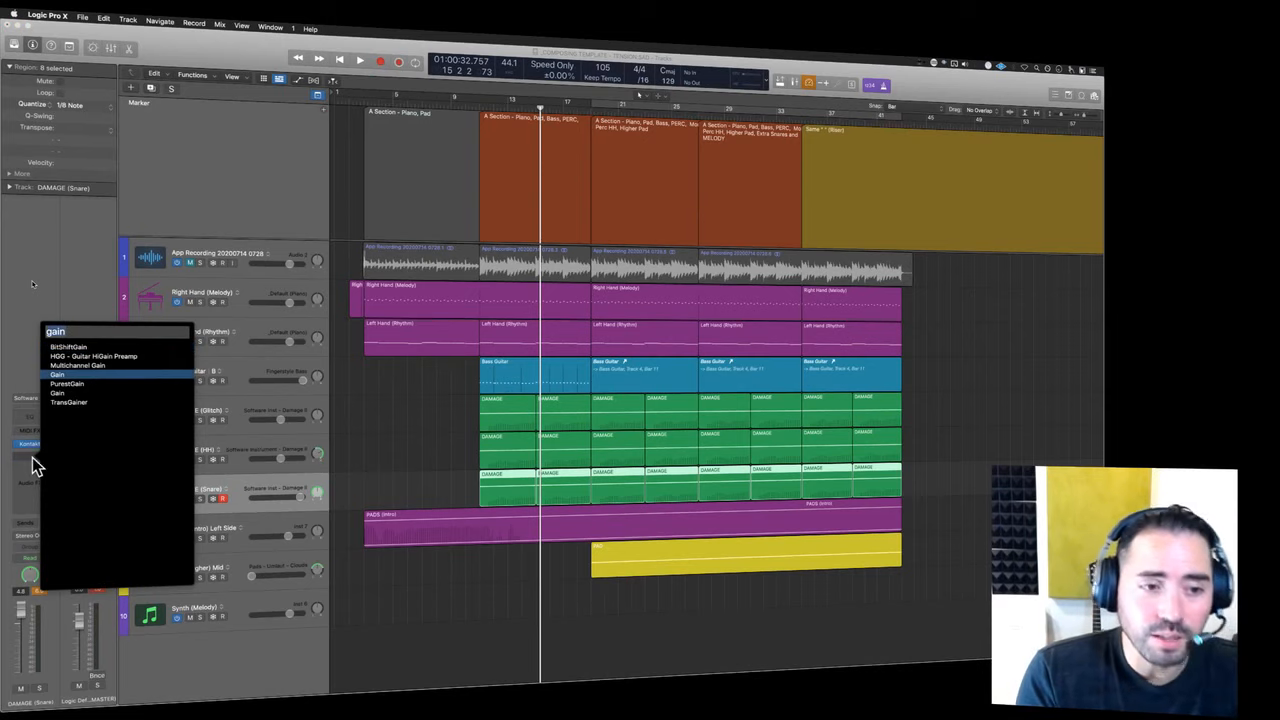
key("Return")
left_click(32, 457)
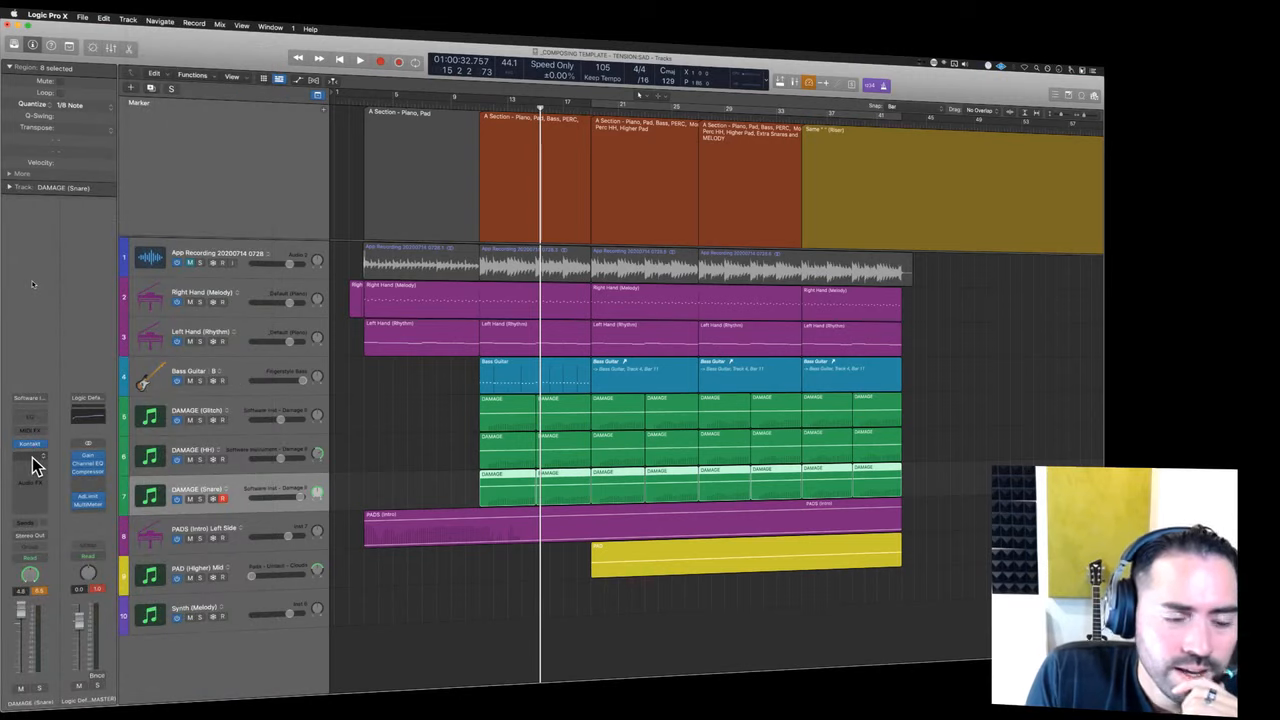
left_click_drag(584, 177, 813, 289)
- Turn on Mono in the DAMAGE (Snare) Gain plug-in, check the part in solo from bar 11, and take it out of solo
left_click(200, 499)
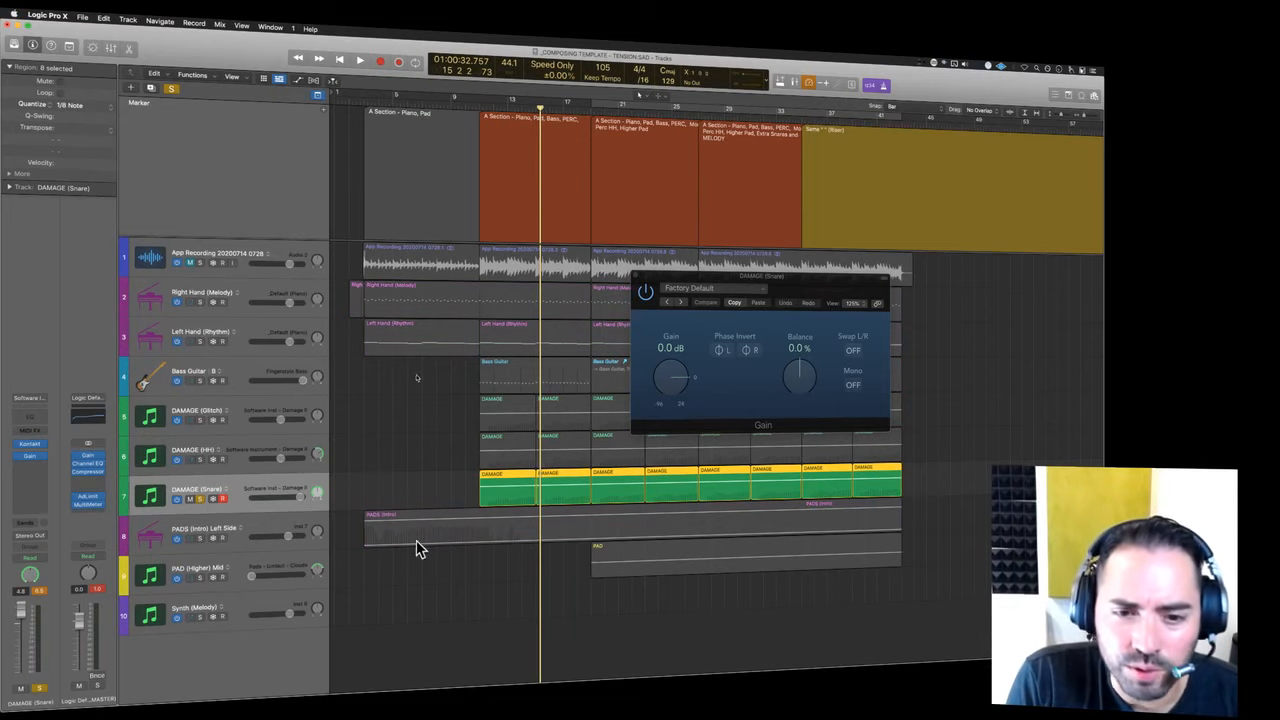
left_click(474, 484, "shift")
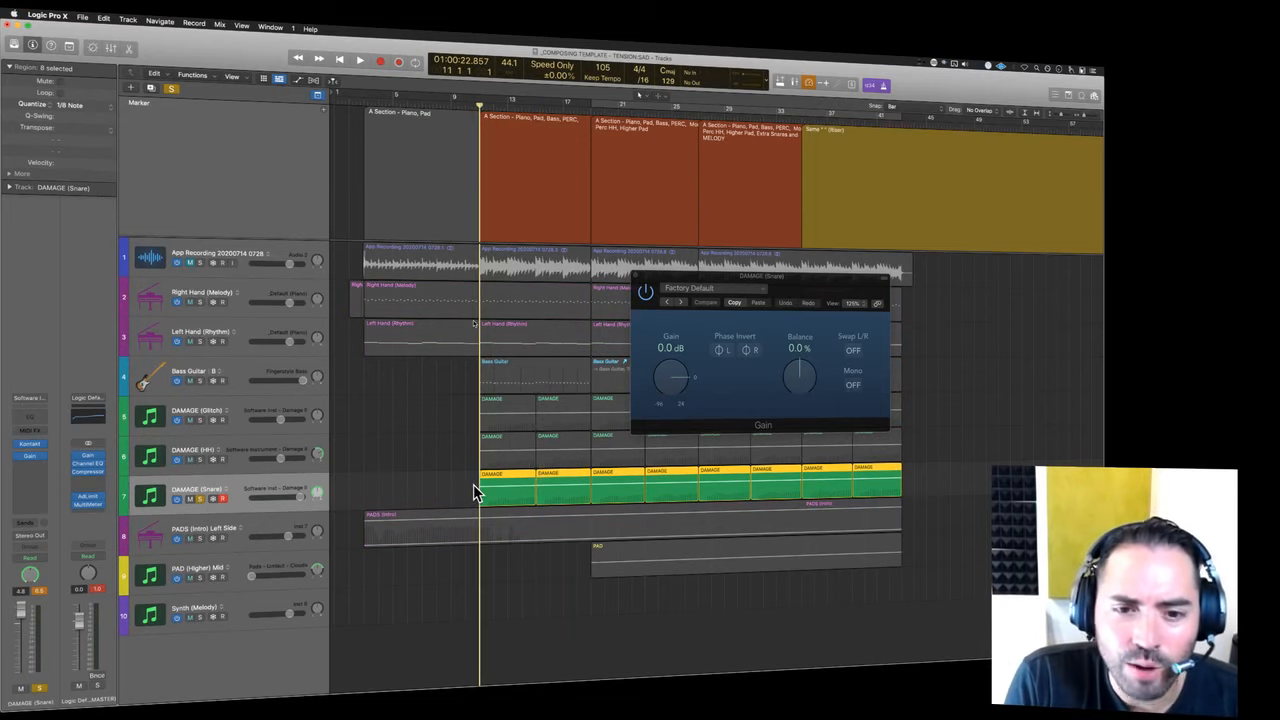
left_click(855, 387)
key("space")
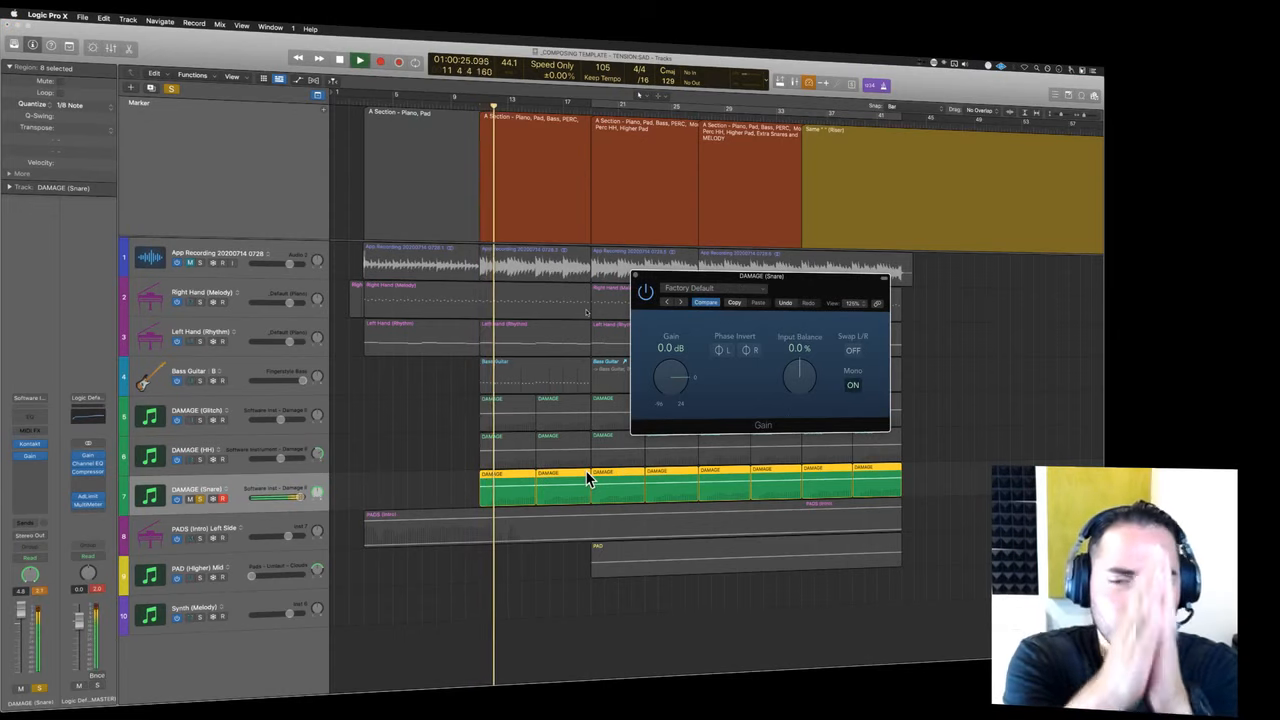
key("space")
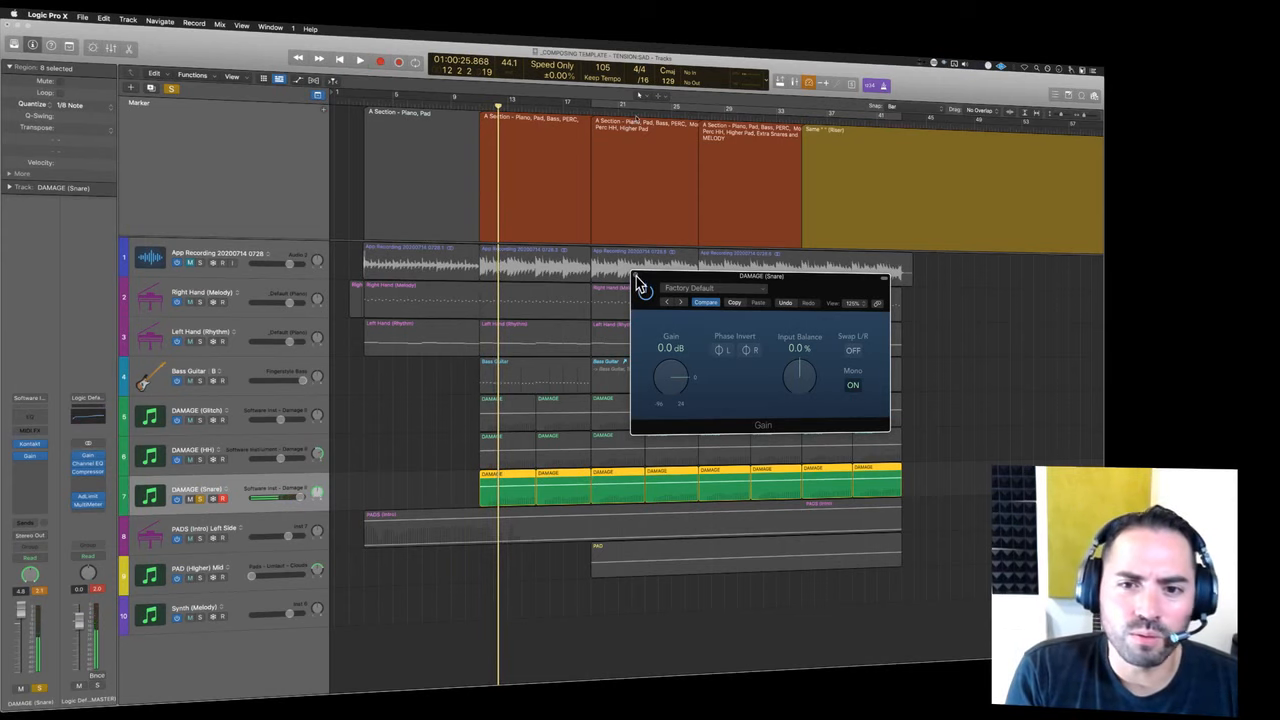
left_click(636, 278)
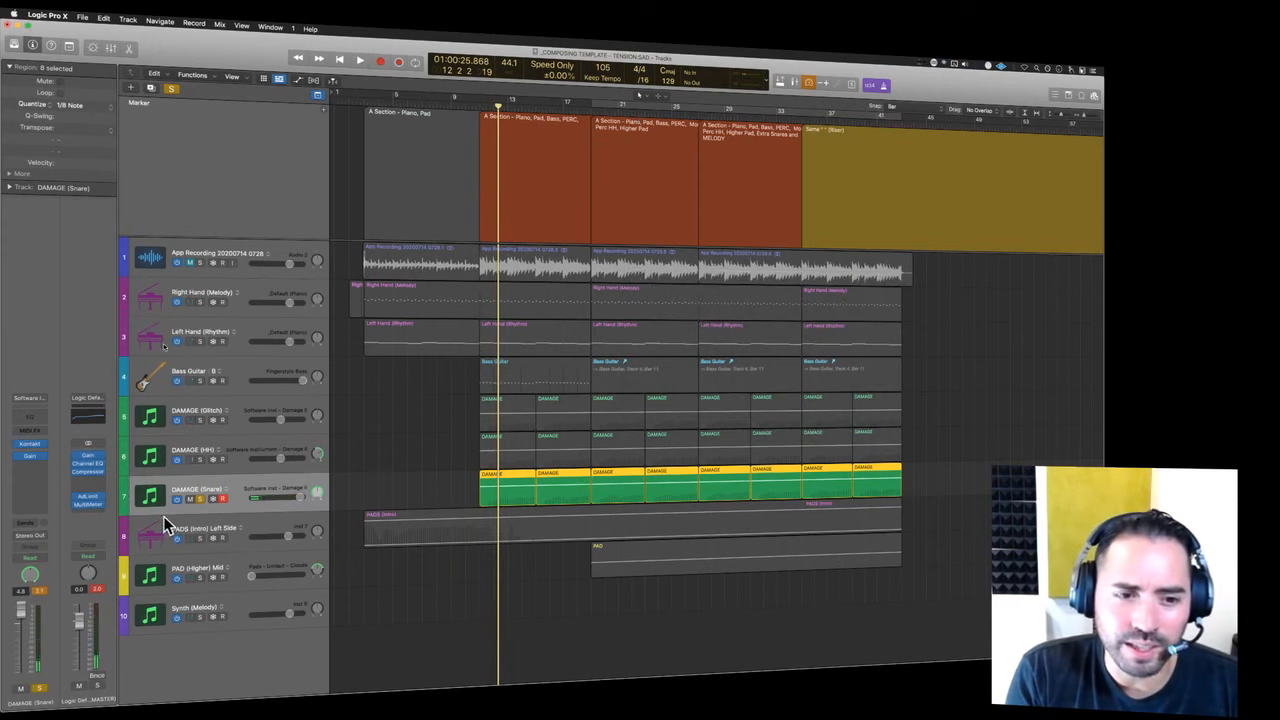
left_click(200, 500)
- While playing the full mix from bar 11, set the DAMAGE (Snare) Gain plug-in to -5.2 dB, then bypass and close it
left_click(478, 471)
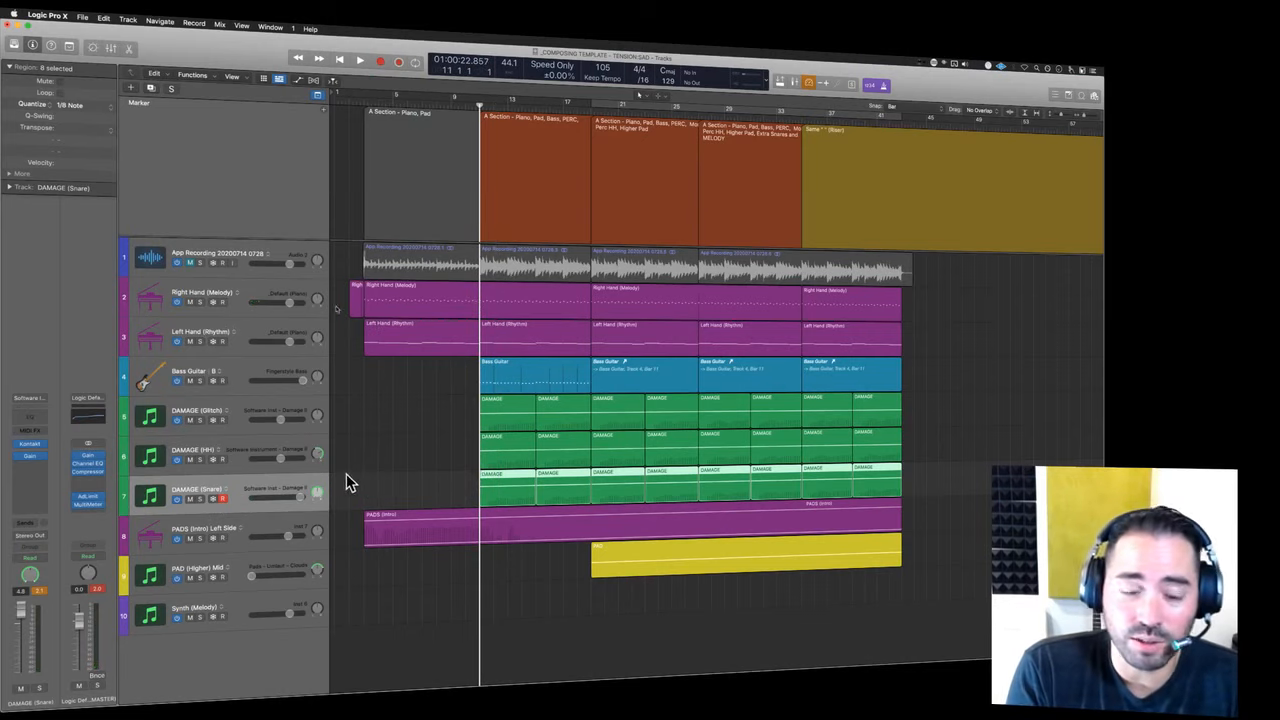
key("space")
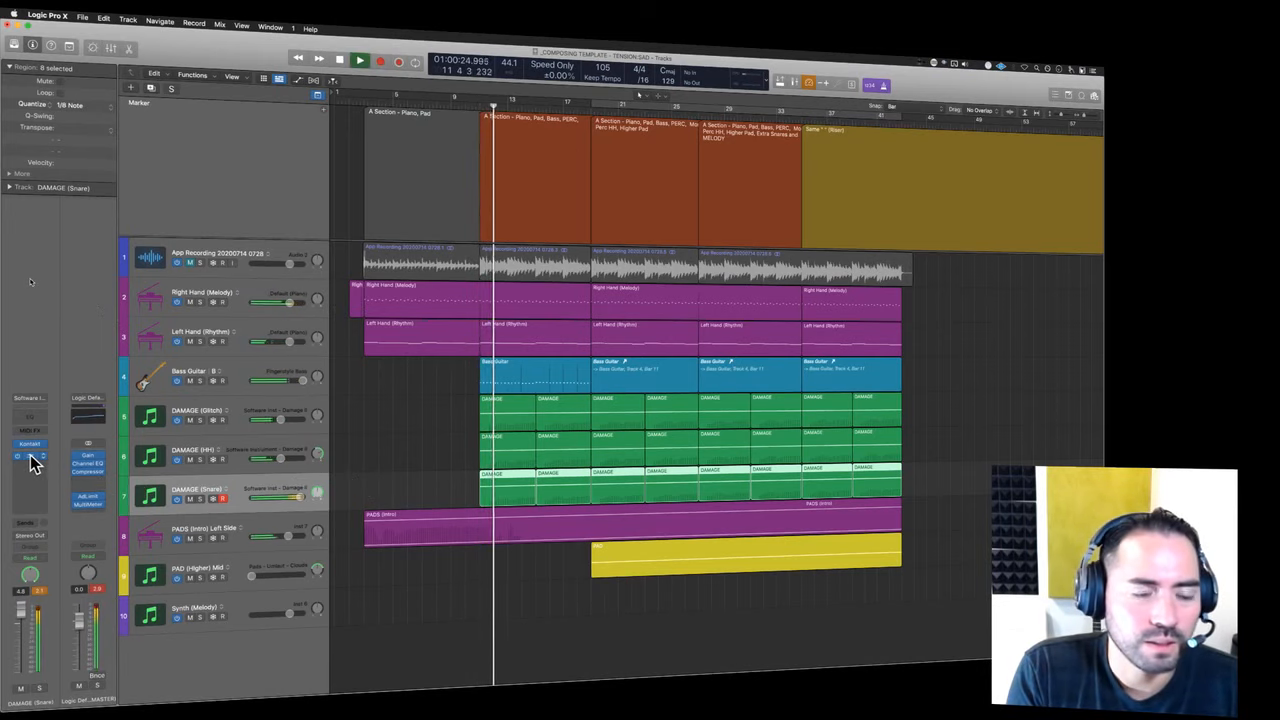
left_click(30, 457)
left_click_drag(686, 392, 686, 389)
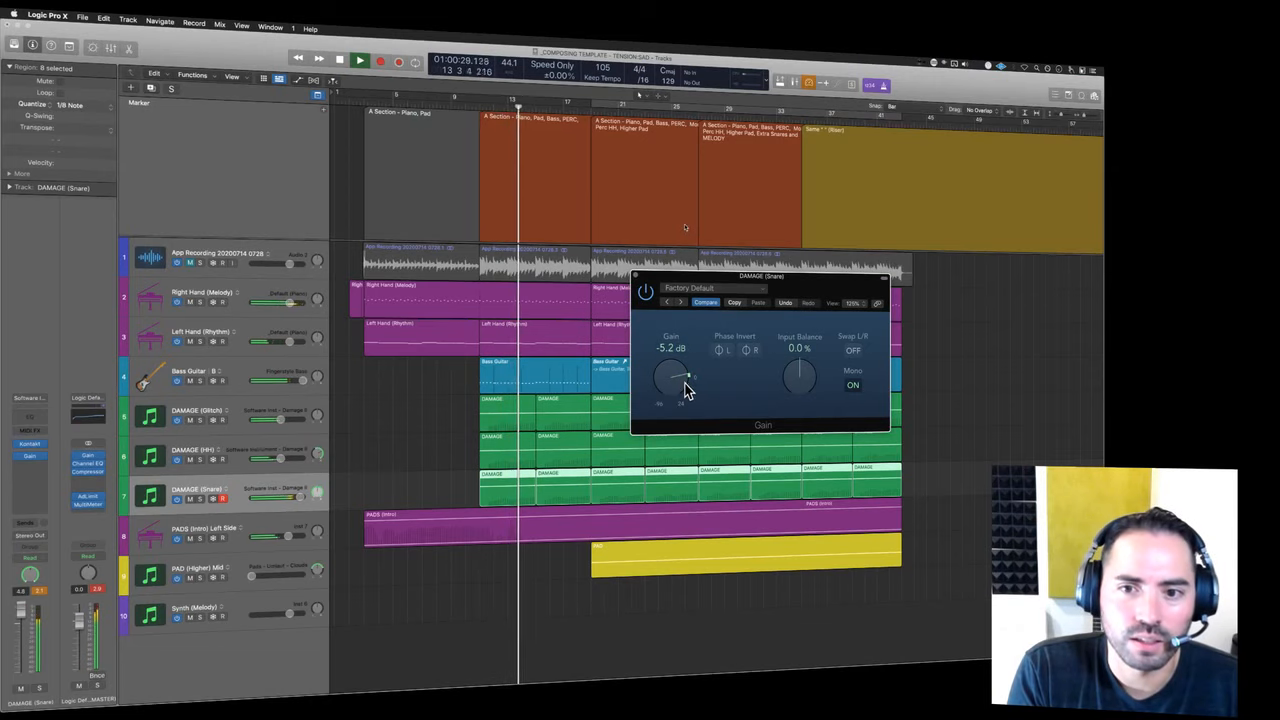
left_click_drag(795, 281, 831, 449)
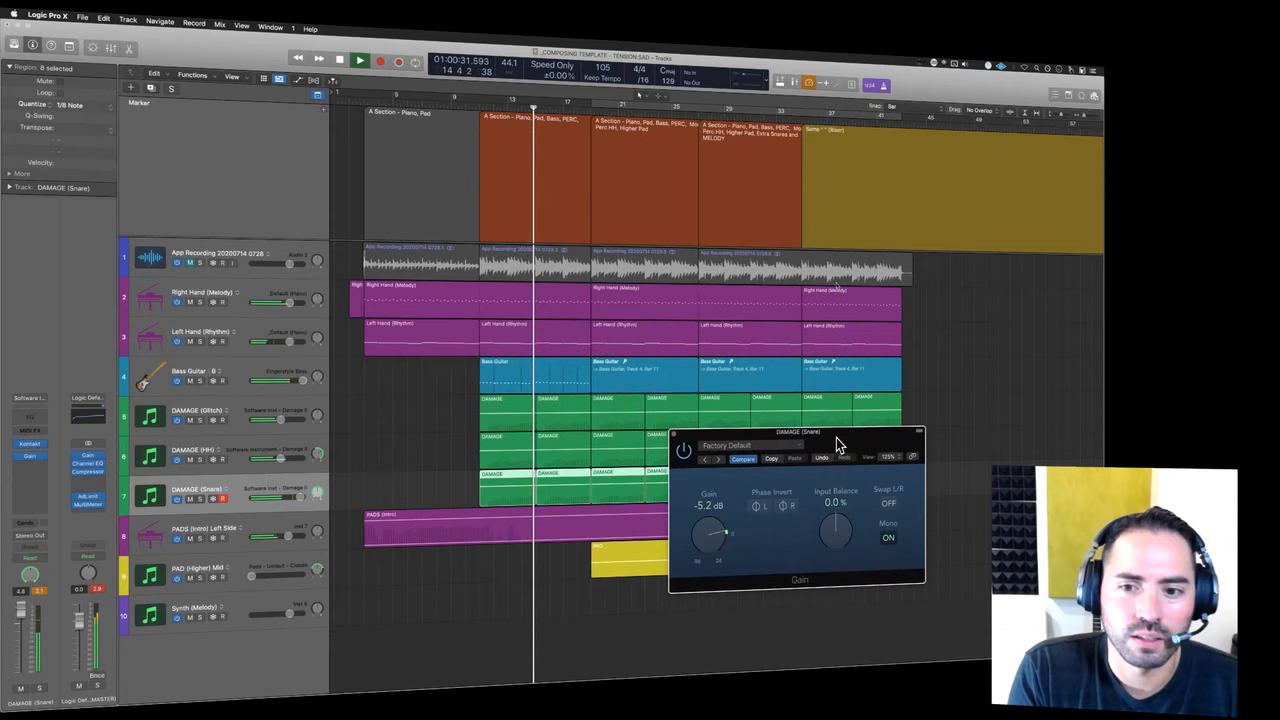
left_click(674, 433)
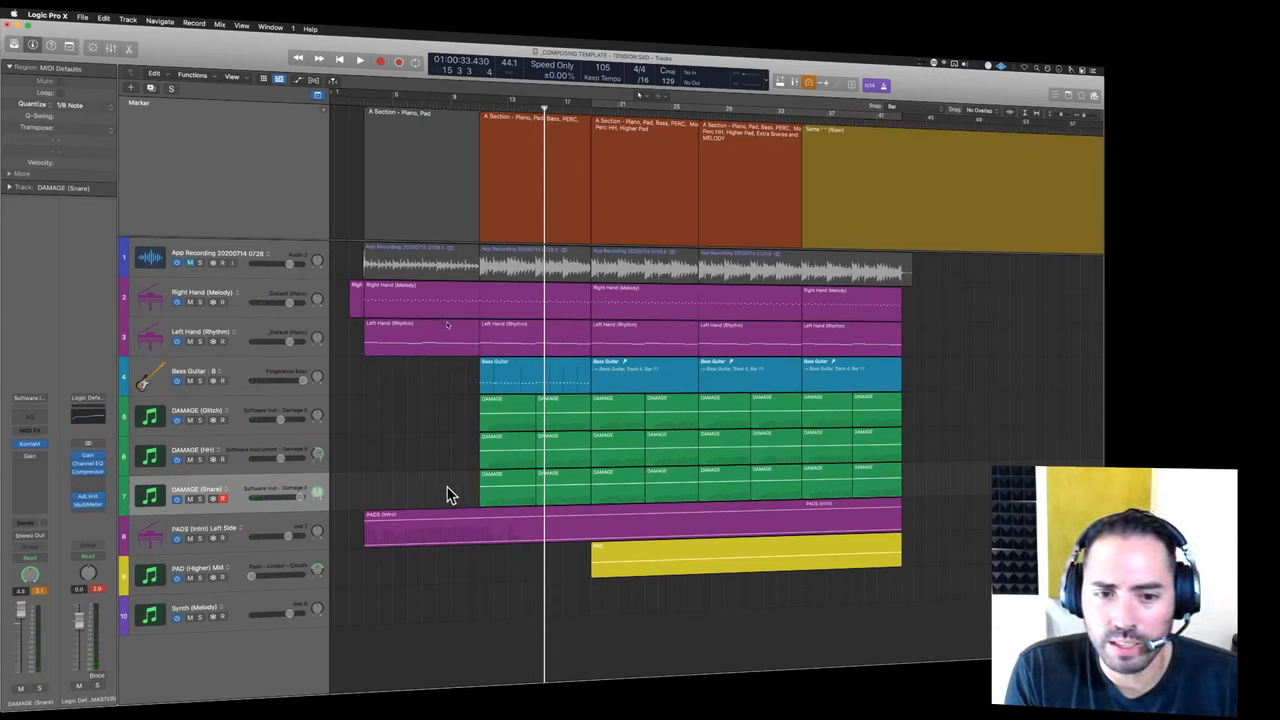
- Select DAMAGE (HH), play it in solo from bar 11, and take it out of solo
left_click(213, 461)
left_click(201, 459)
key("shift+space")
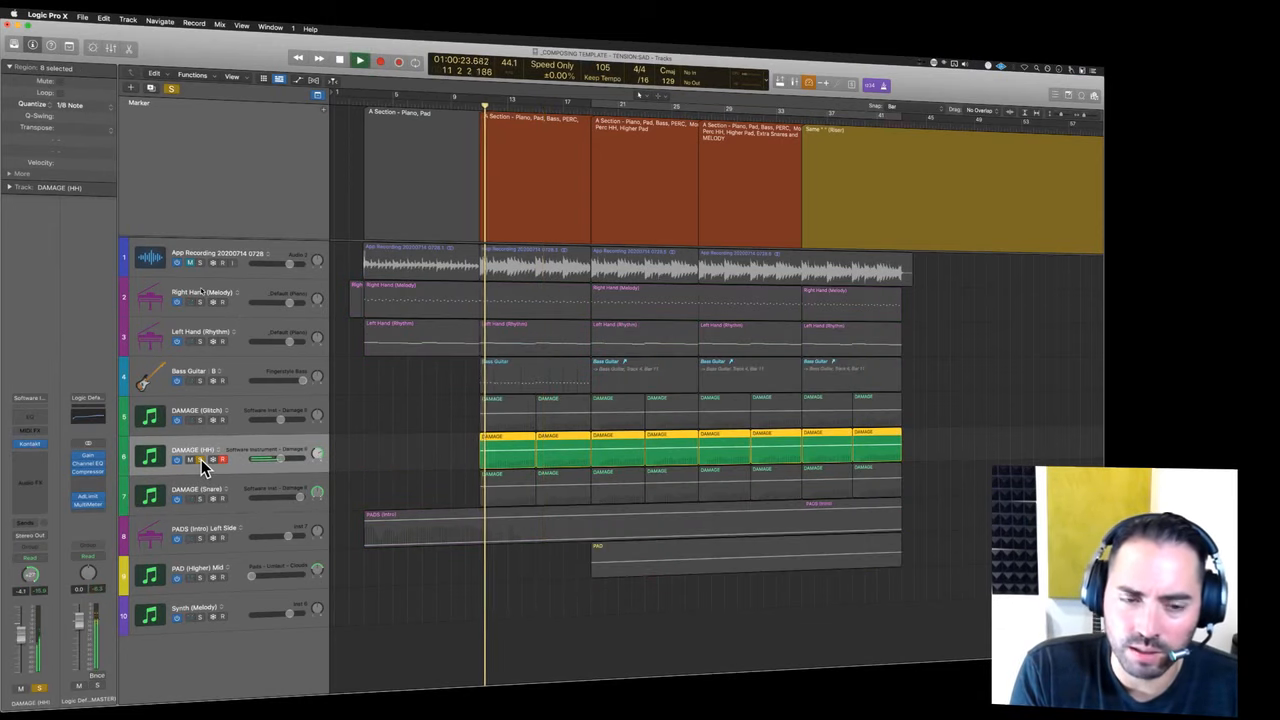
key("space")
left_click(201, 459)
- Audition DAMAGE (Glitch) in solo and insert a Gain plug-in with Mono turned on
left_click(200, 421)
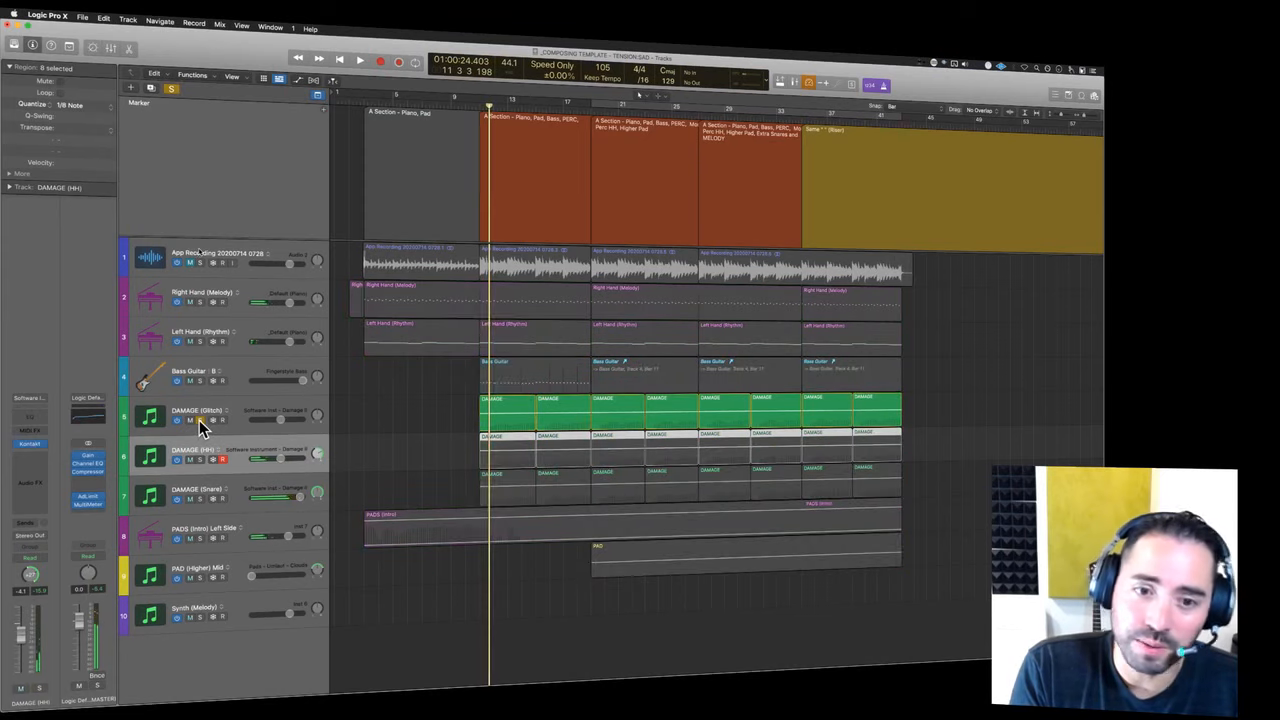
key("shift+space")
key("space")
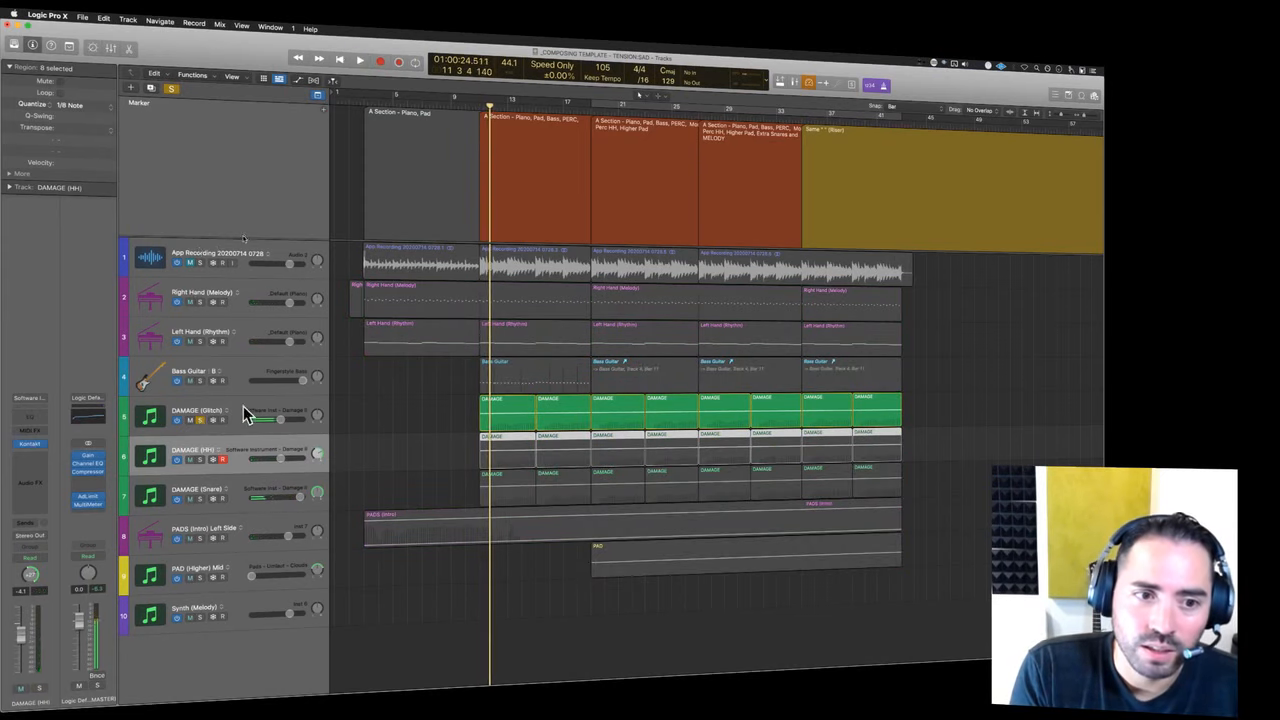
left_click(243, 403)
left_click(40, 463)
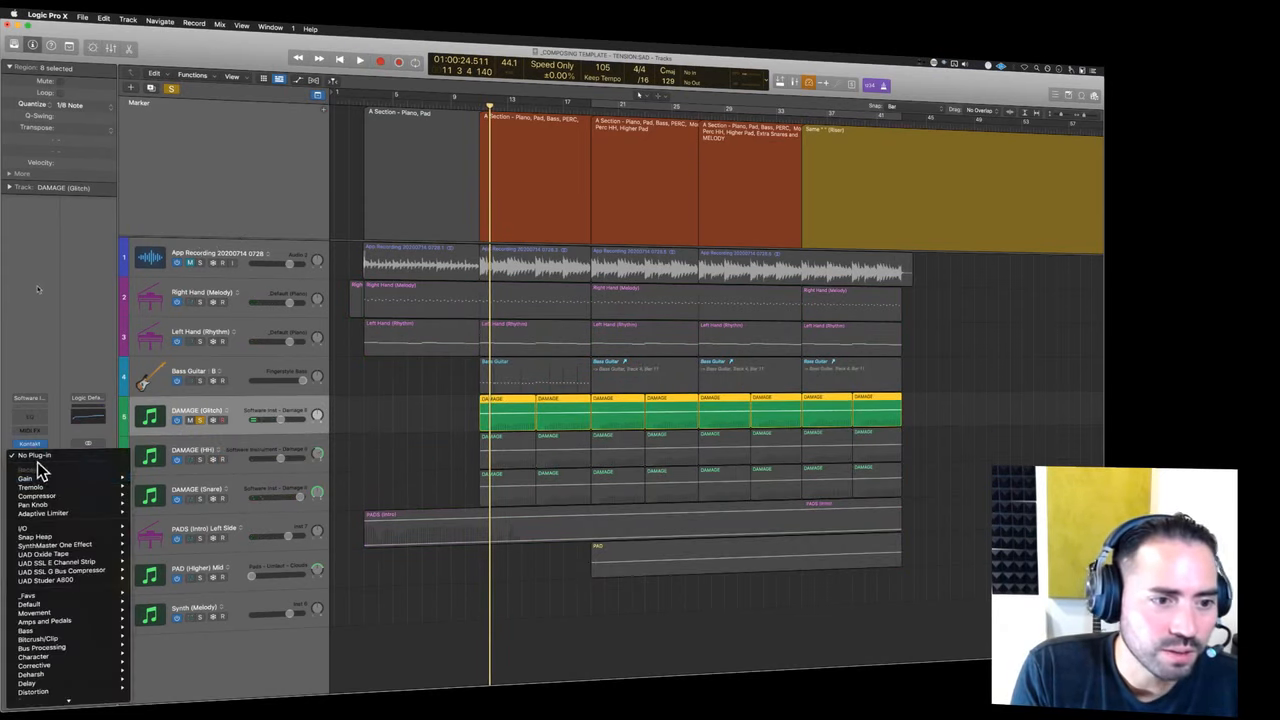
left_click(52, 479)
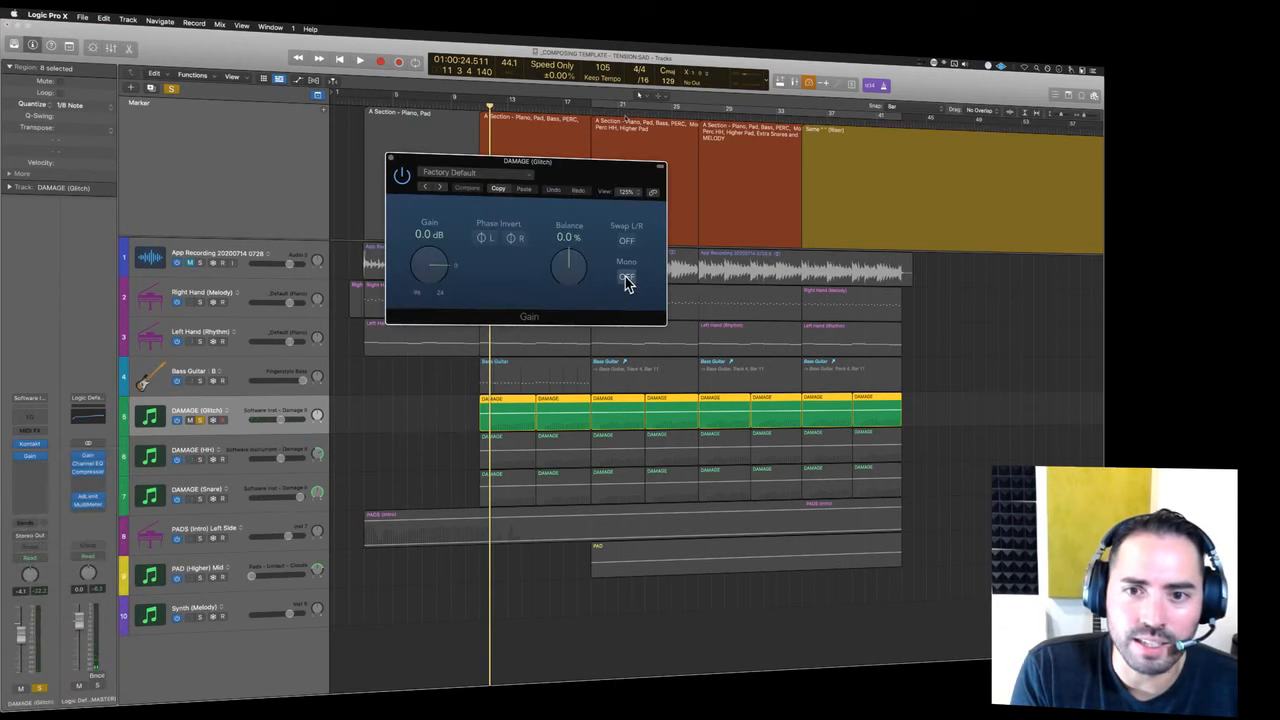
left_click(391, 160)
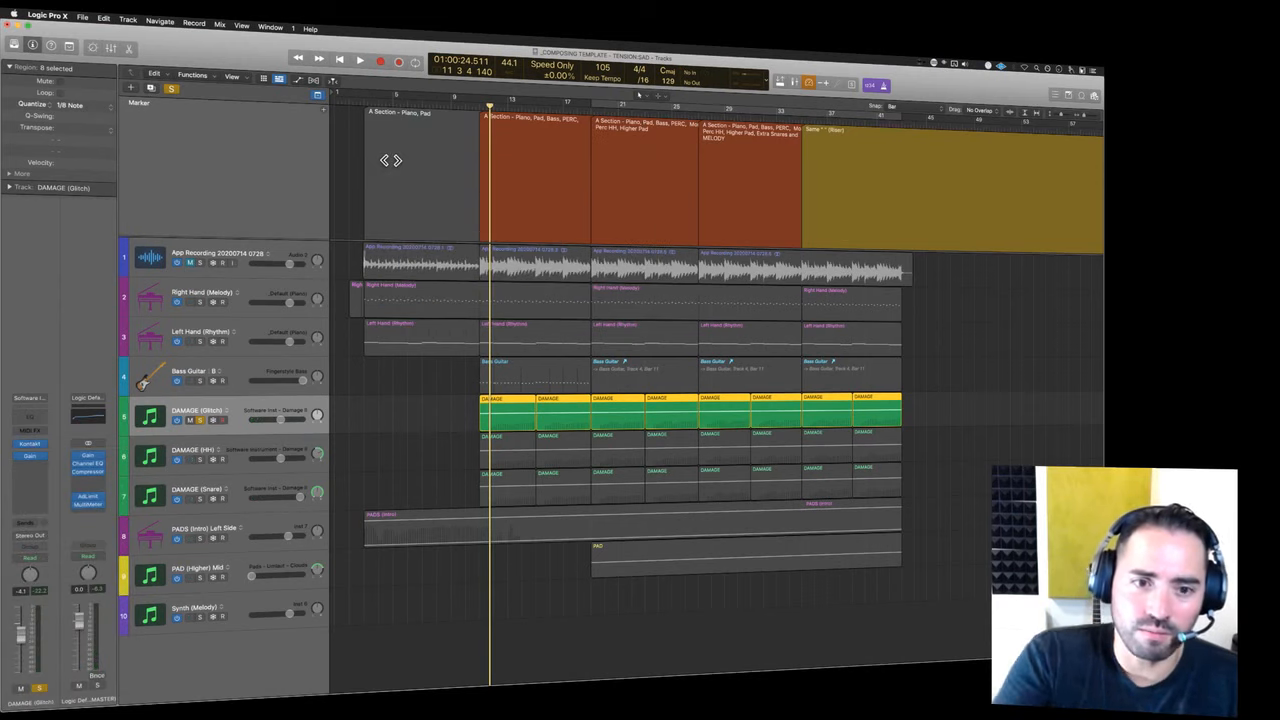
- Play the mix with solo off and lower the DAMAGE (Snare) track volume to about -3.1 dB
key("super+a")
key("space")
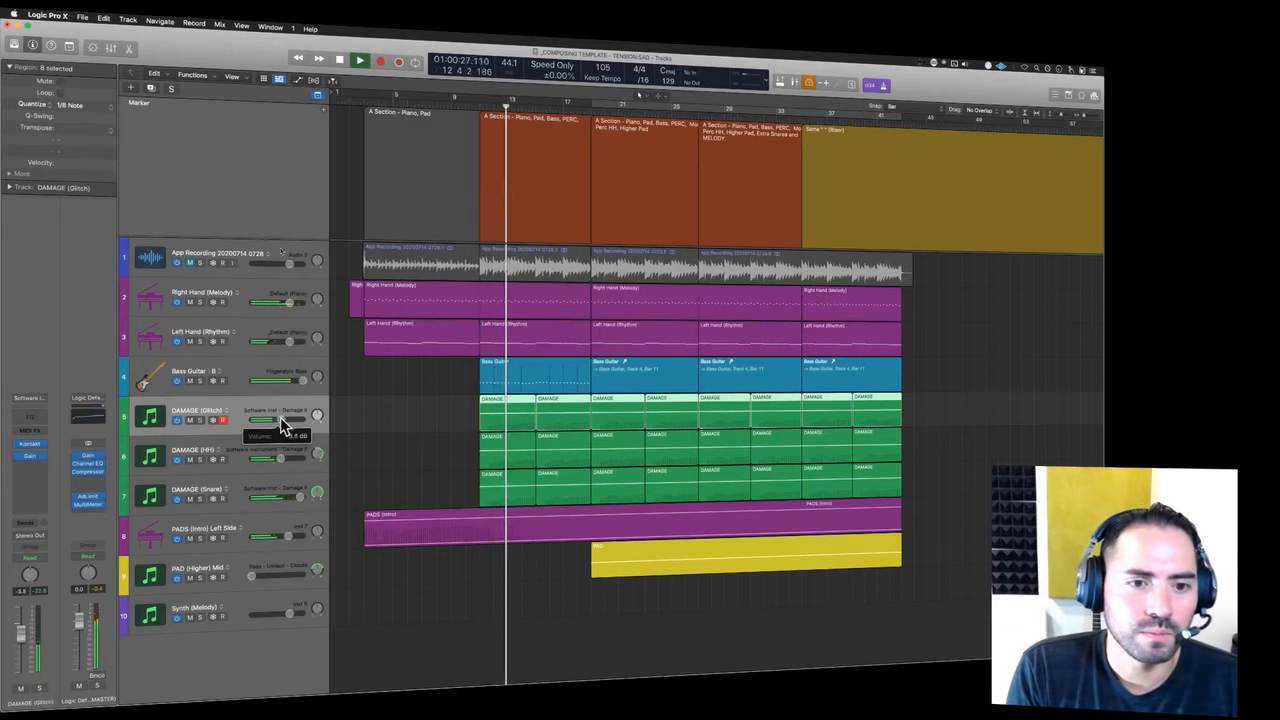
left_click(30, 457)
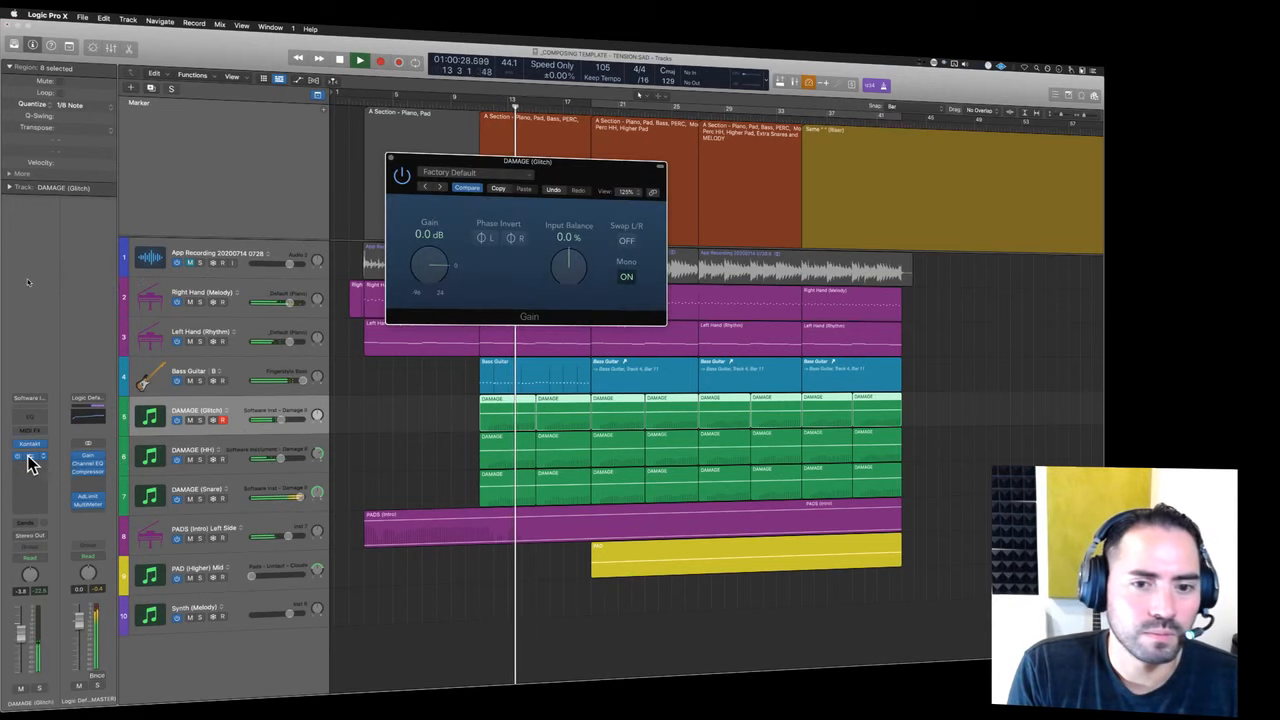
left_click(241, 479)
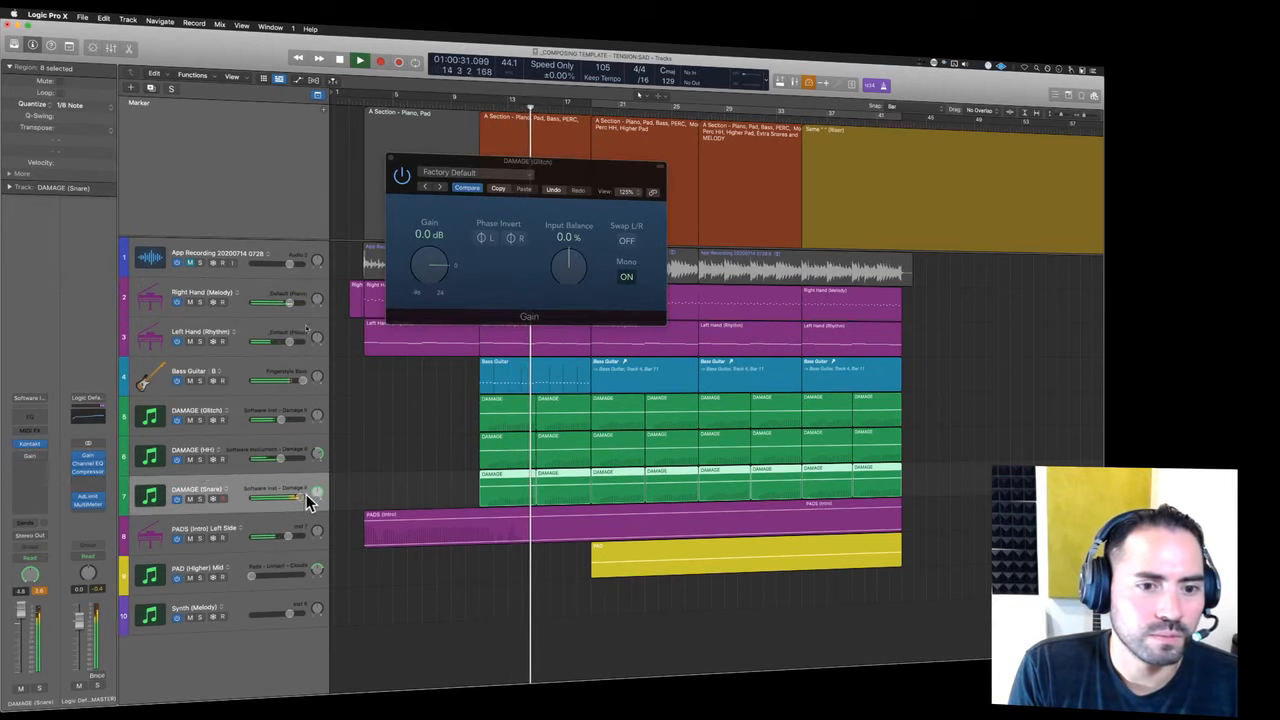
left_click_drag(287, 497, 283, 497)
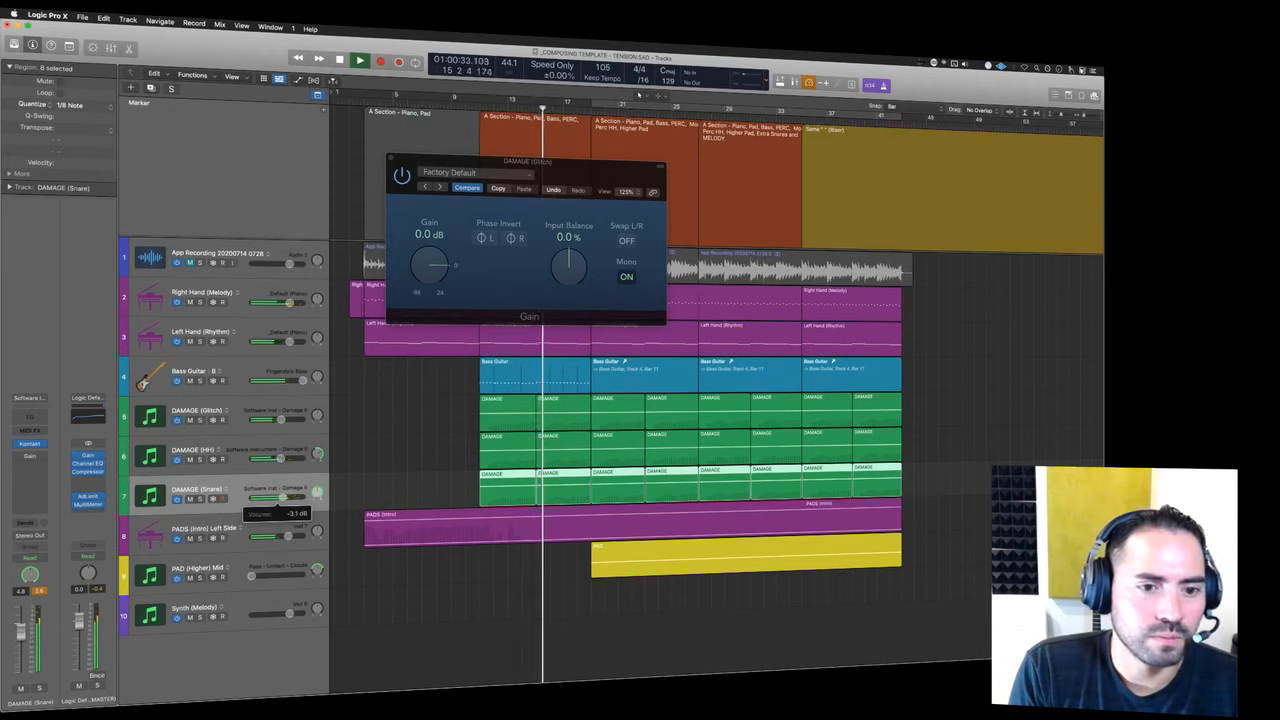
- Raise the DAMAGE (Glitch) Gain plug-in to +6.1 dB, adjust the track's pan, and close the plug-in with playback stopped
left_click(272, 403)
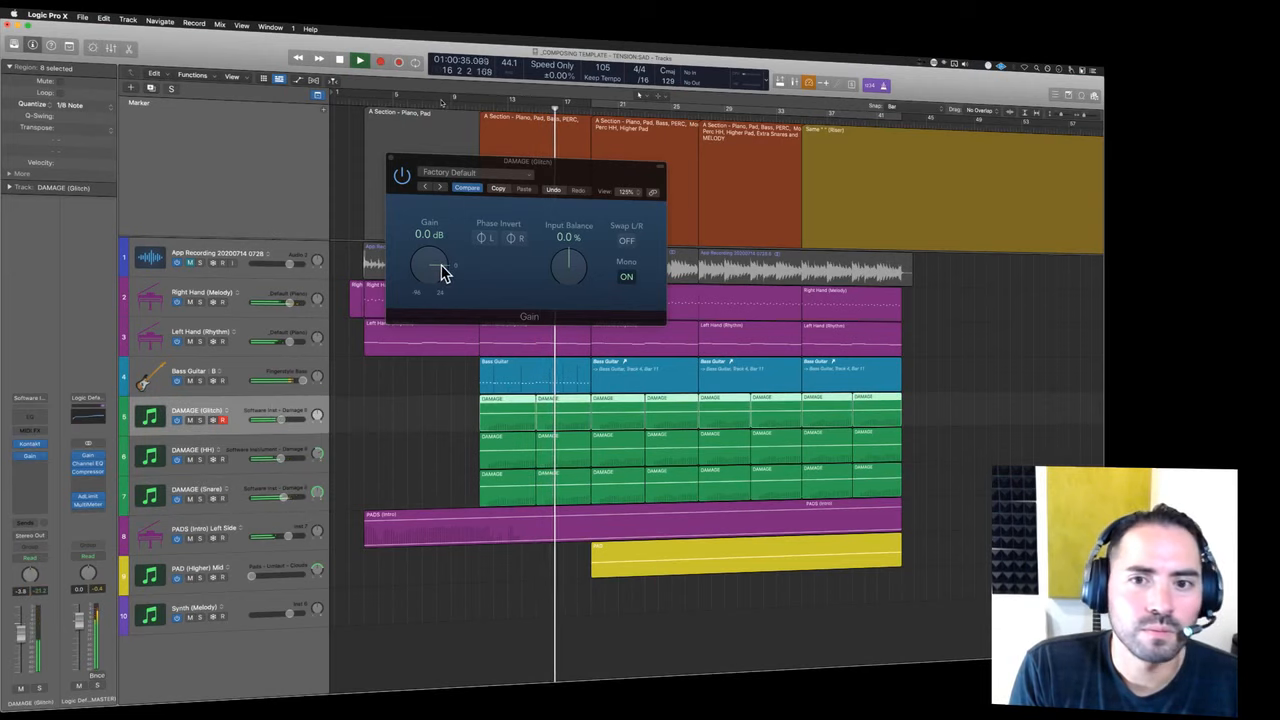
left_click_drag(445, 272, 445, 251)
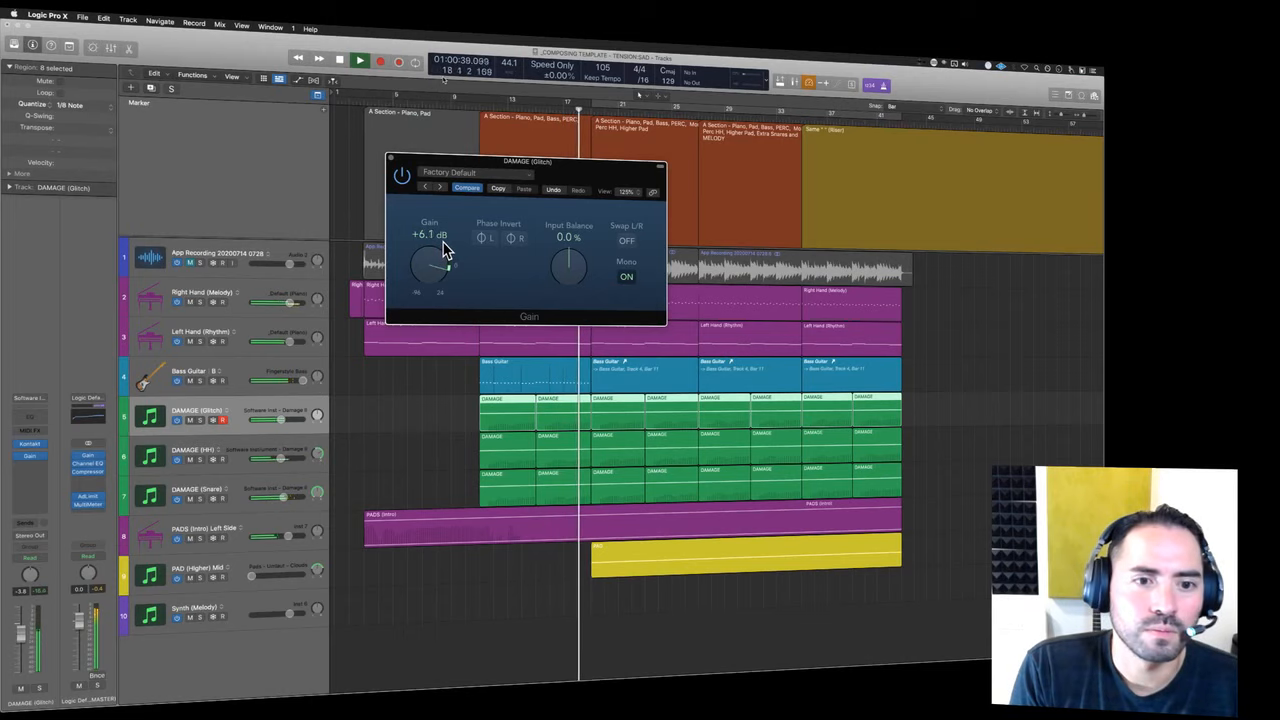
left_click_drag(317, 420, 317, 414)
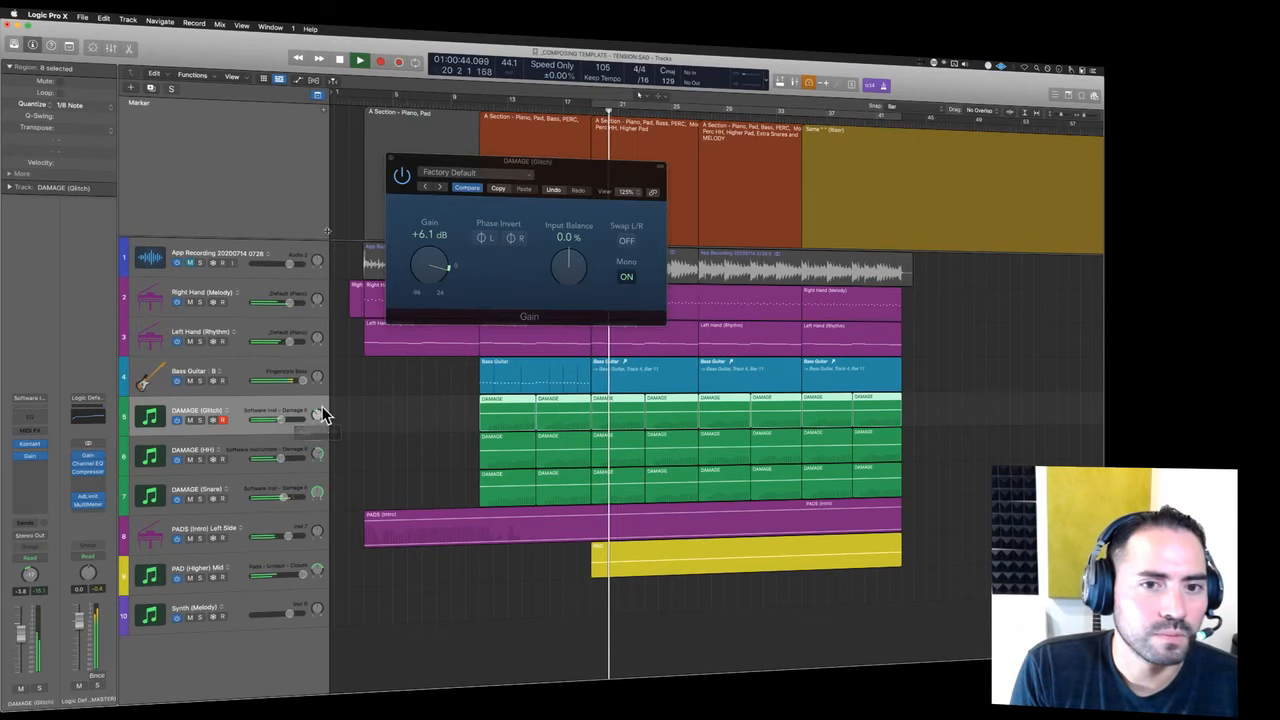
left_click(404, 184)
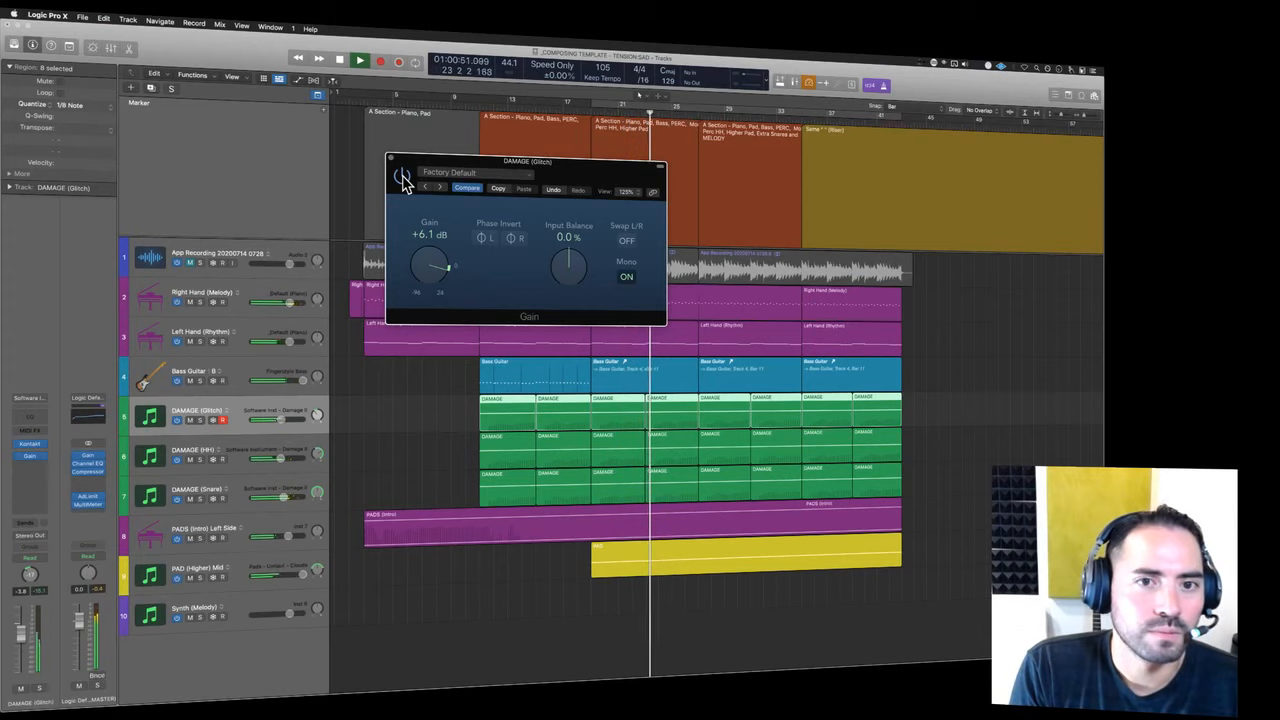
key("space")
left_click(391, 157)
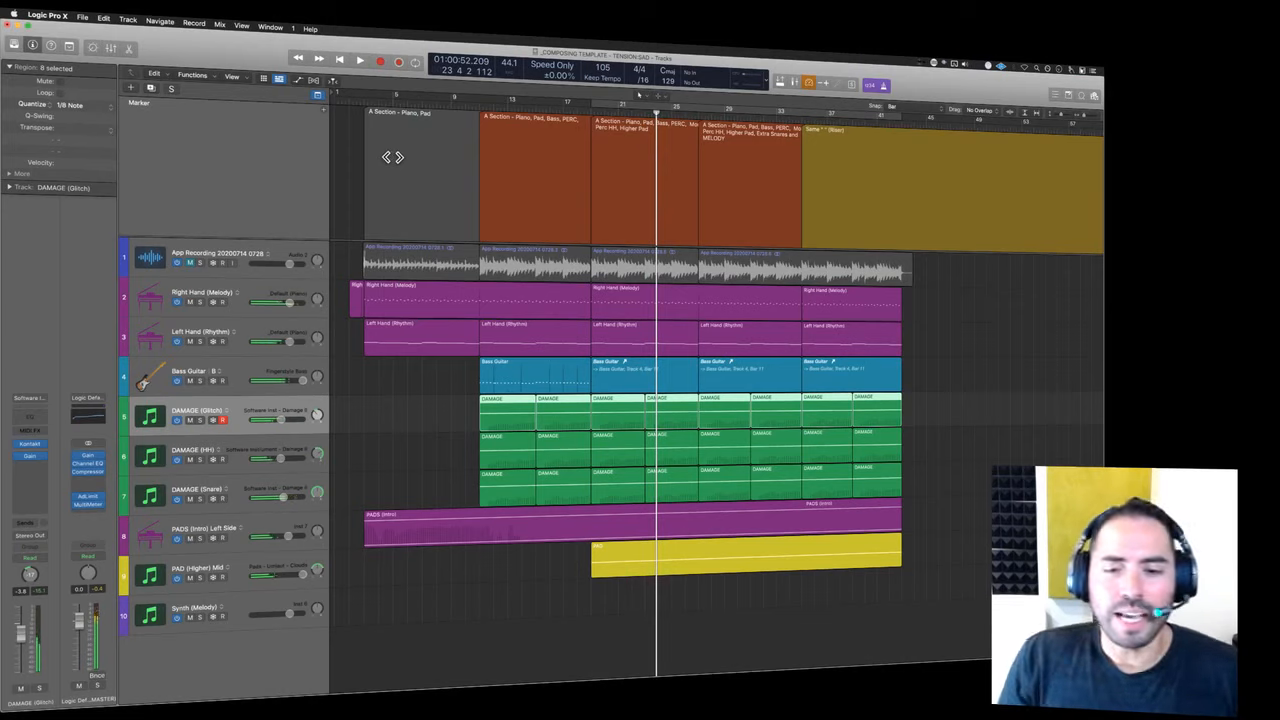
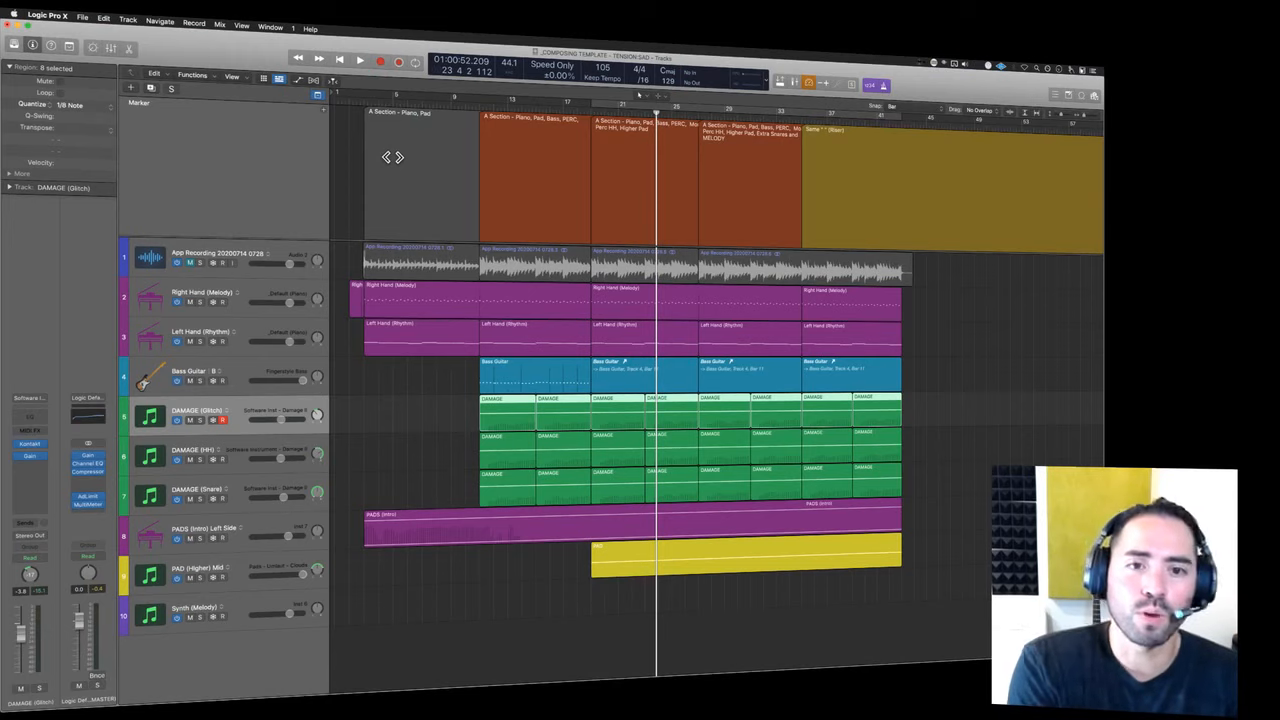
- Mute the Right Hand, Left Hand, Bass Guitar and all three DAMAGE tracks, then play the pads alone from about bar 19
left_click_drag(190, 302, 191, 527)
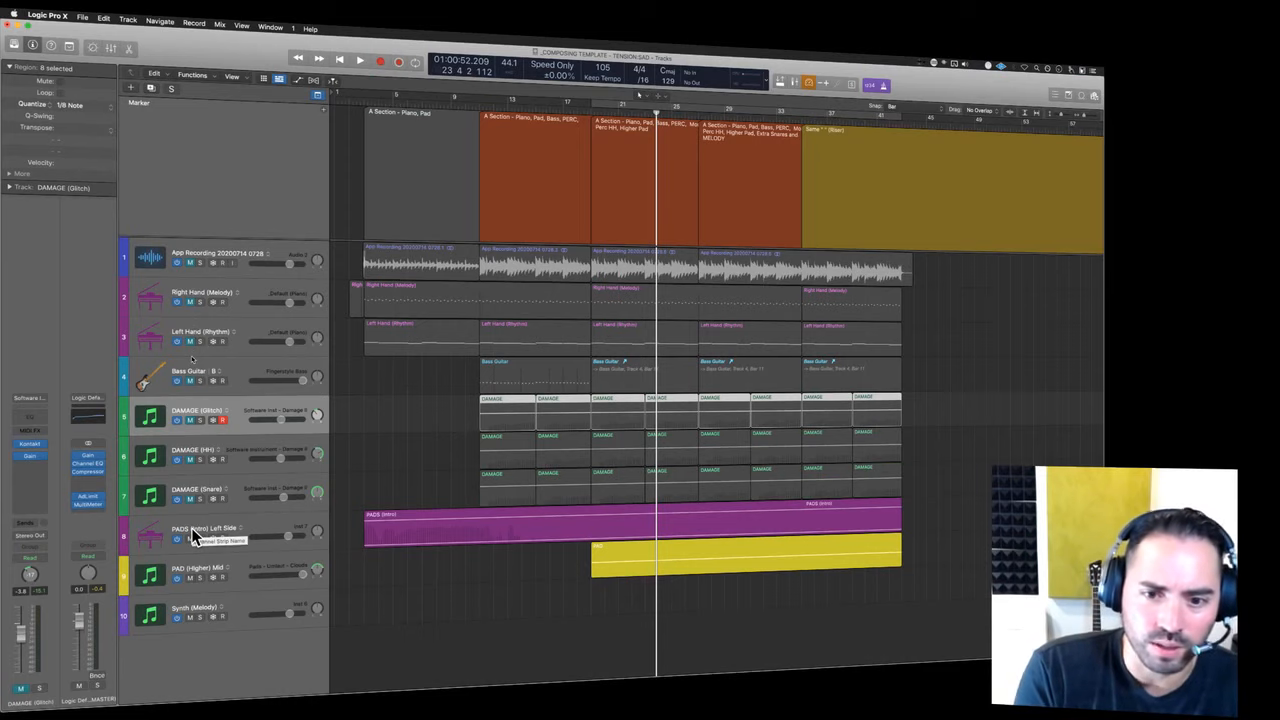
left_click(584, 548)
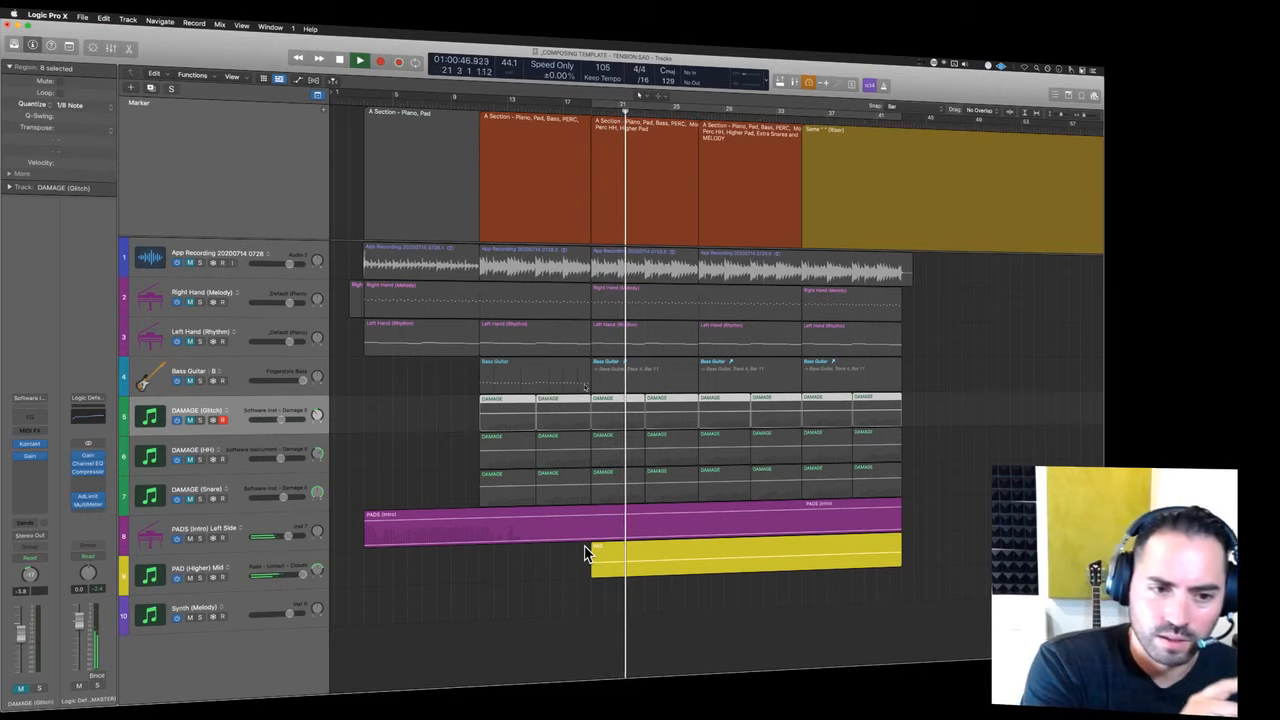
key("space")
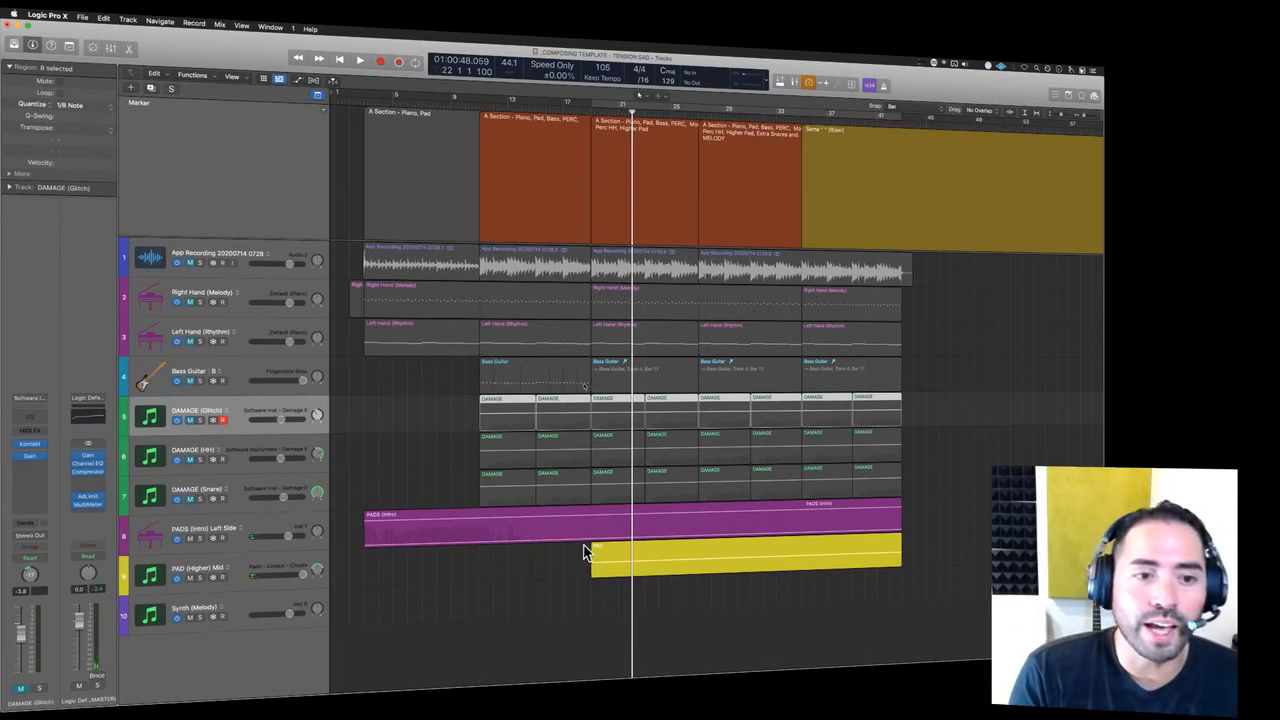
- Unmute Bass Guitar and, during playback, turn on automatic release and lower the threshold in its Compressor, then close the plug-in
left_click(190, 381)
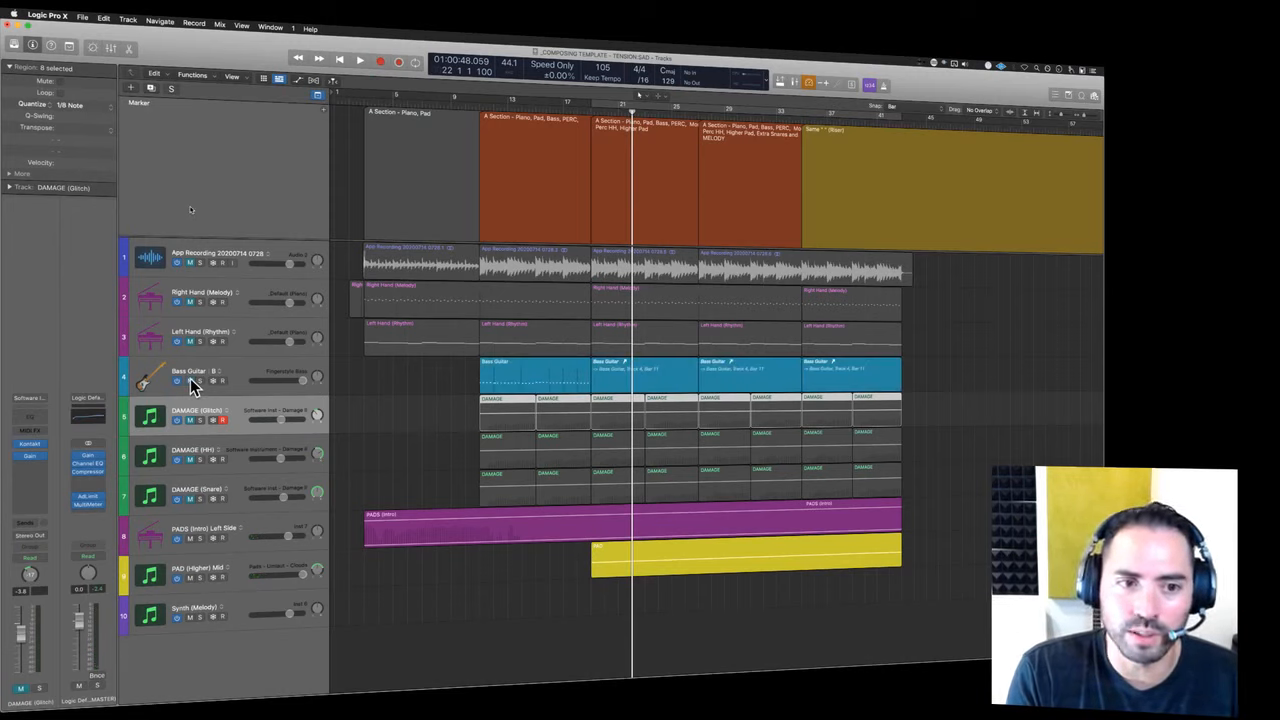
key("space")
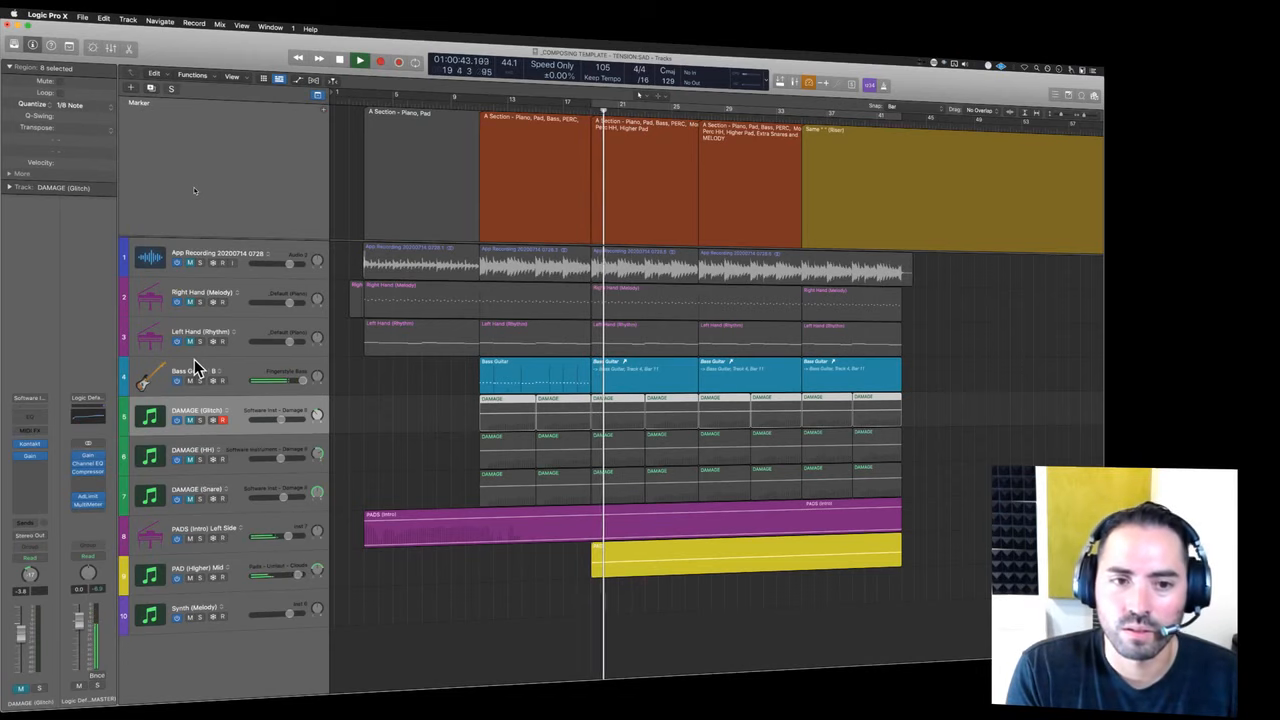
left_click(242, 364)
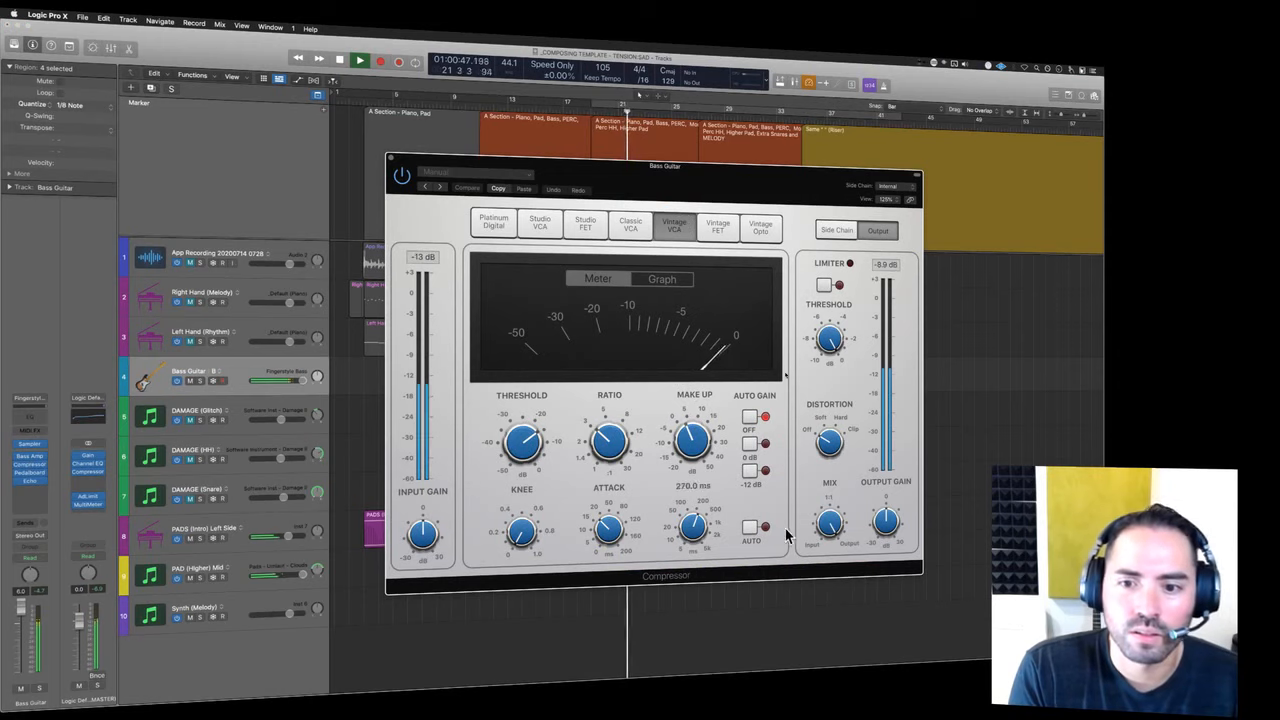
left_click(753, 529)
mouse_move(533, 463)
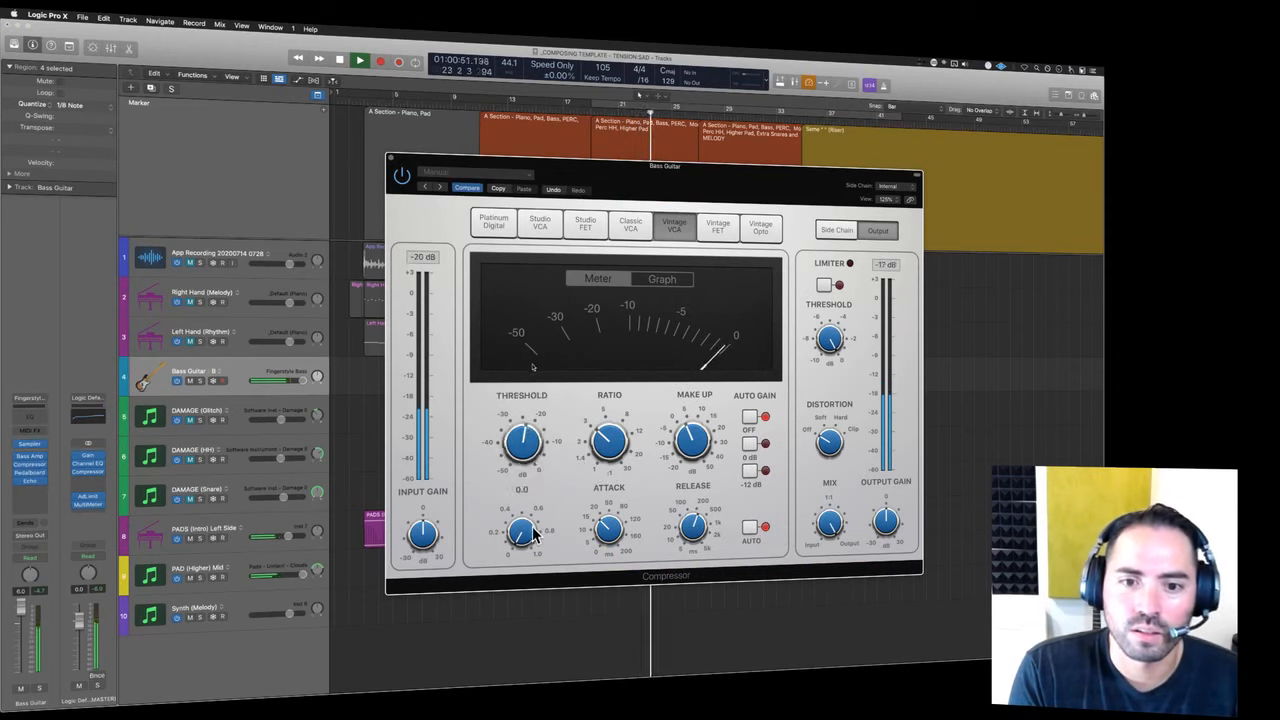
scroll(431, 538, "up", 3)
scroll(431, 538, "up", 2)
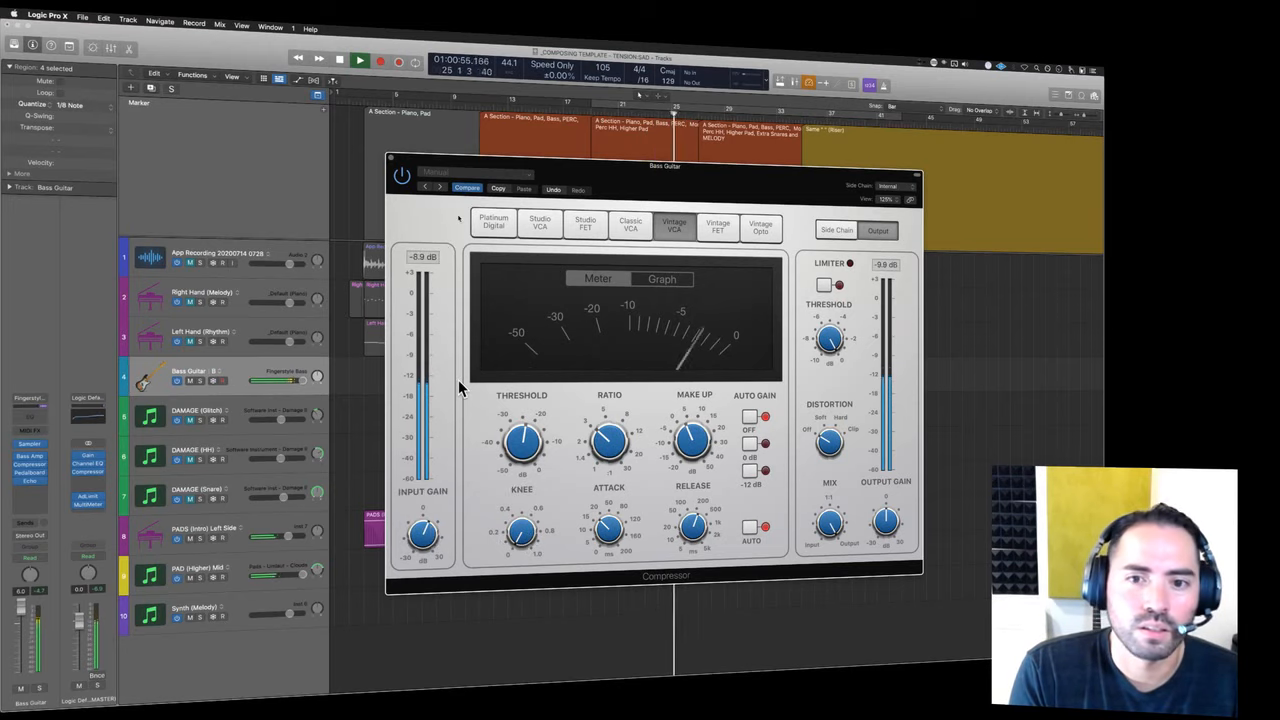
left_click(391, 158)
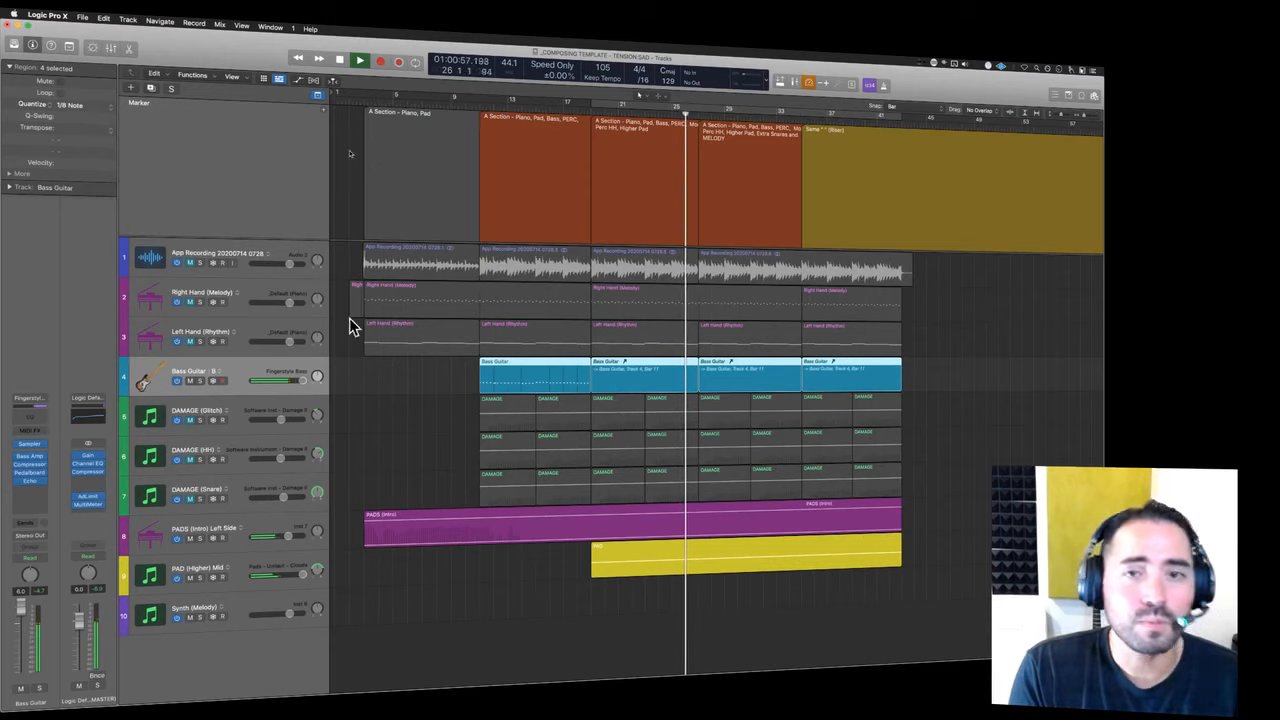
- Unmute both piano tracks, DAMAGE (Glitch) and DAMAGE (HH), lowering the Glitch volume slightly and the HH volume to about -5.1 dB
left_click(189, 300)
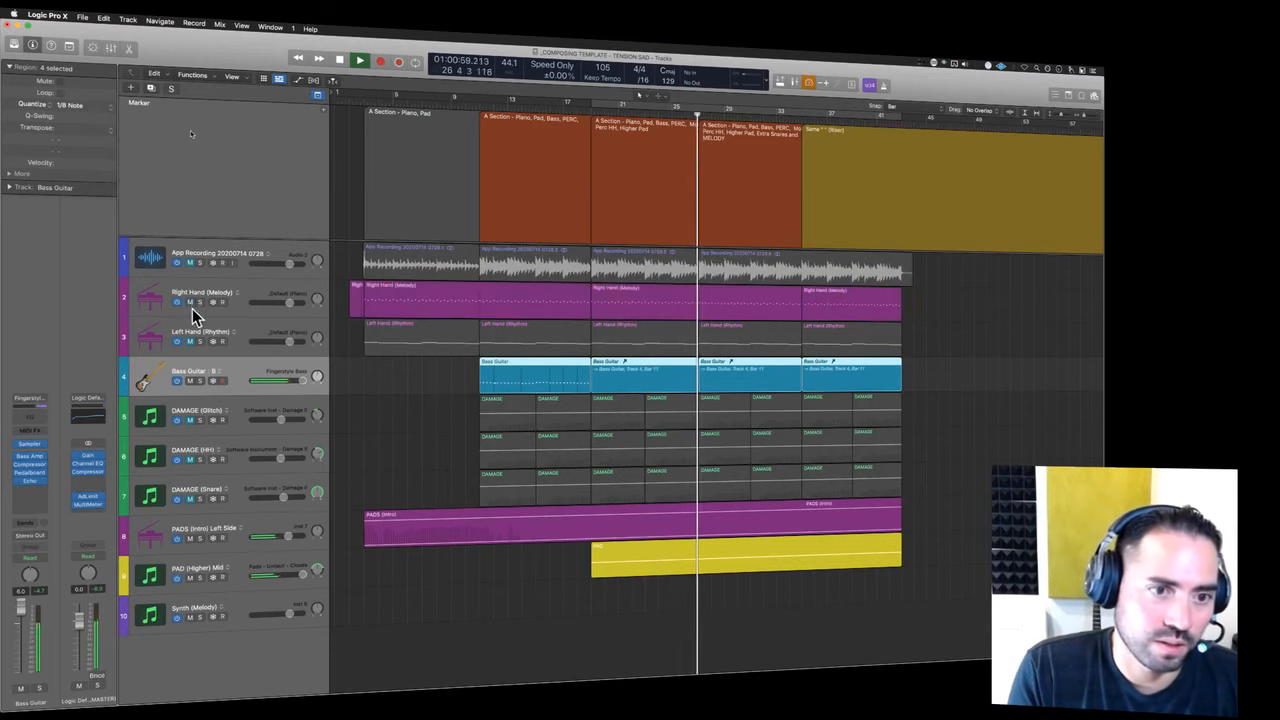
left_click(191, 340)
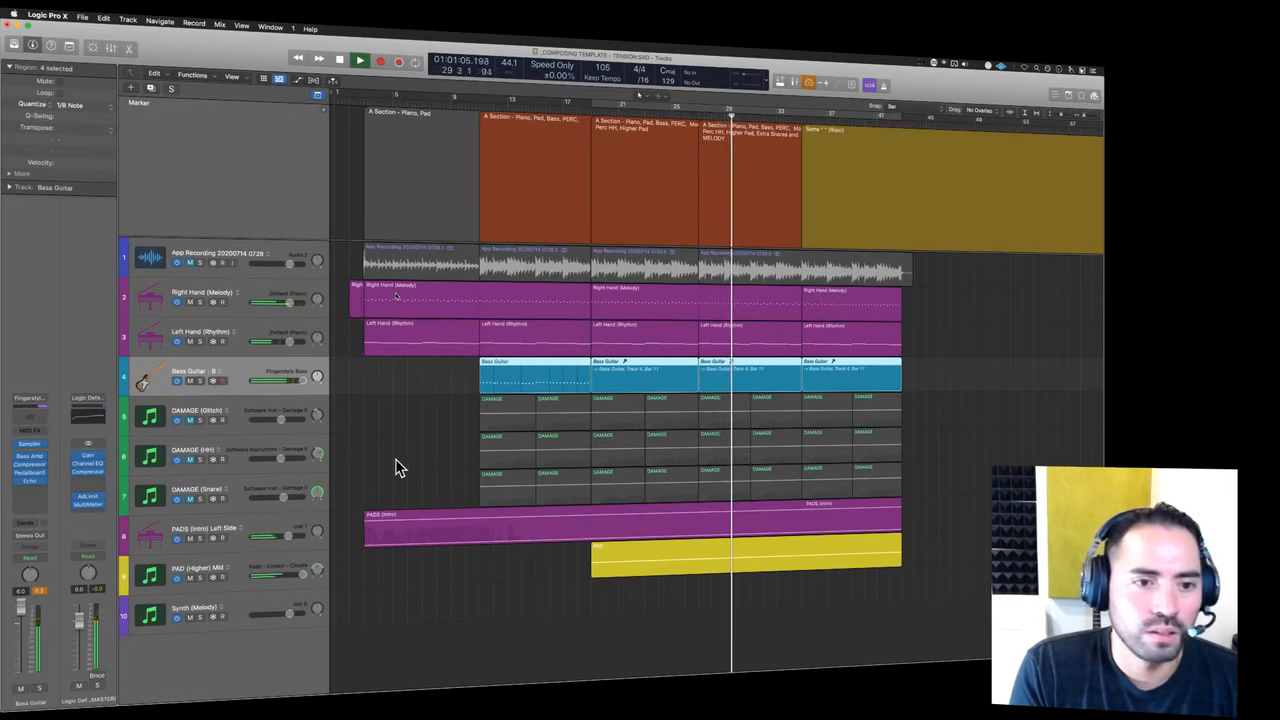
left_click(189, 419)
left_click_drag(281, 419, 275, 419)
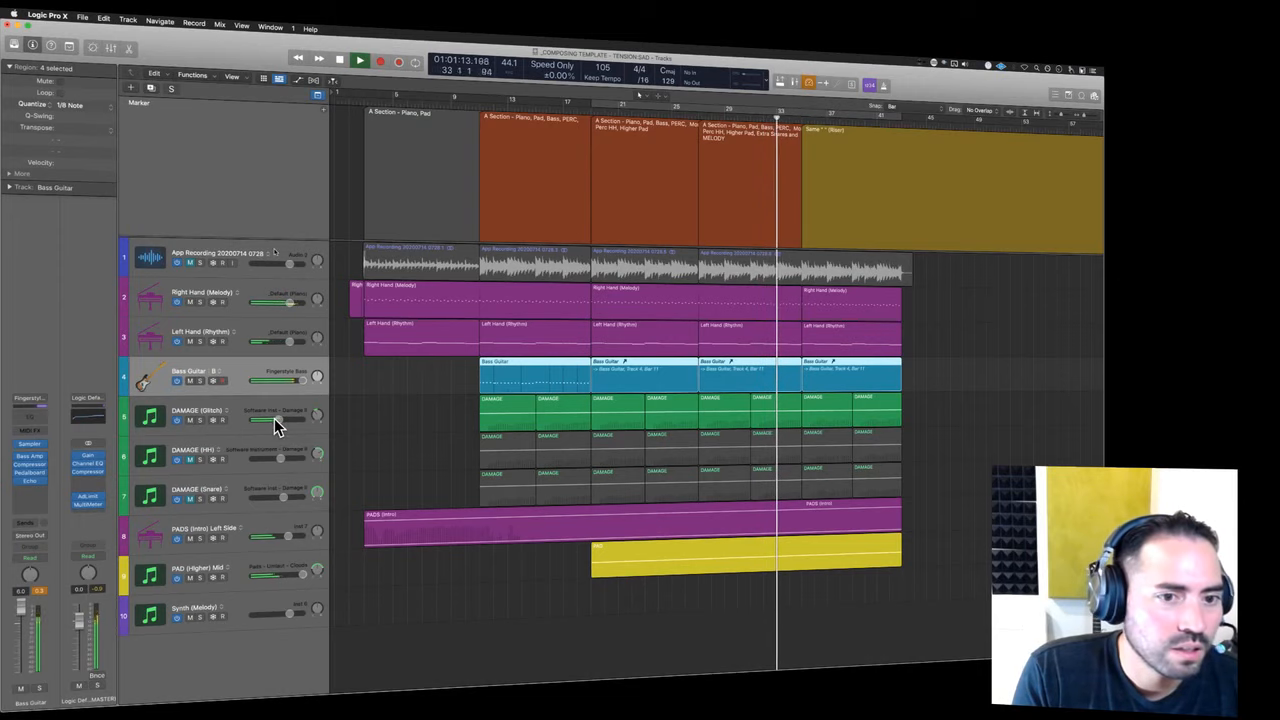
left_click(190, 459)
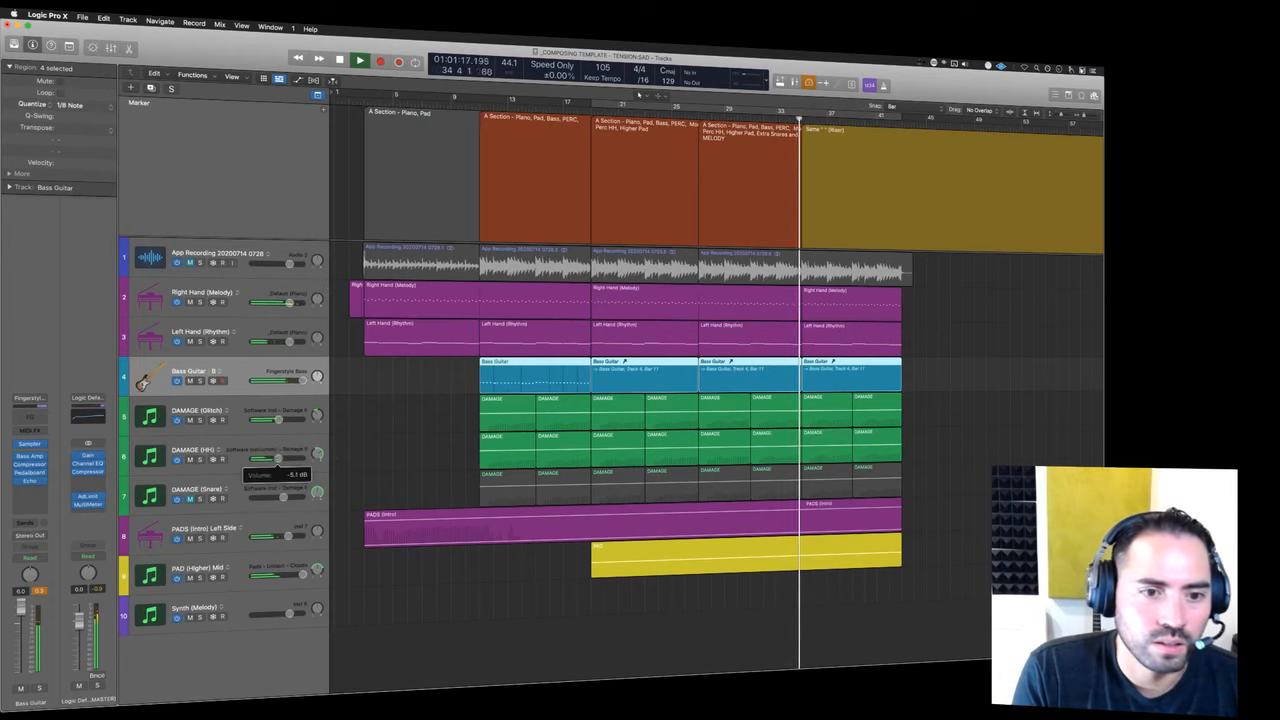
- Add a Channel EQ to DAMAGE (Snare) with a 24 dB/Oct low cut at 96.5 Hz, unmute the track, close the plug-in and stop playback
left_click(205, 488)
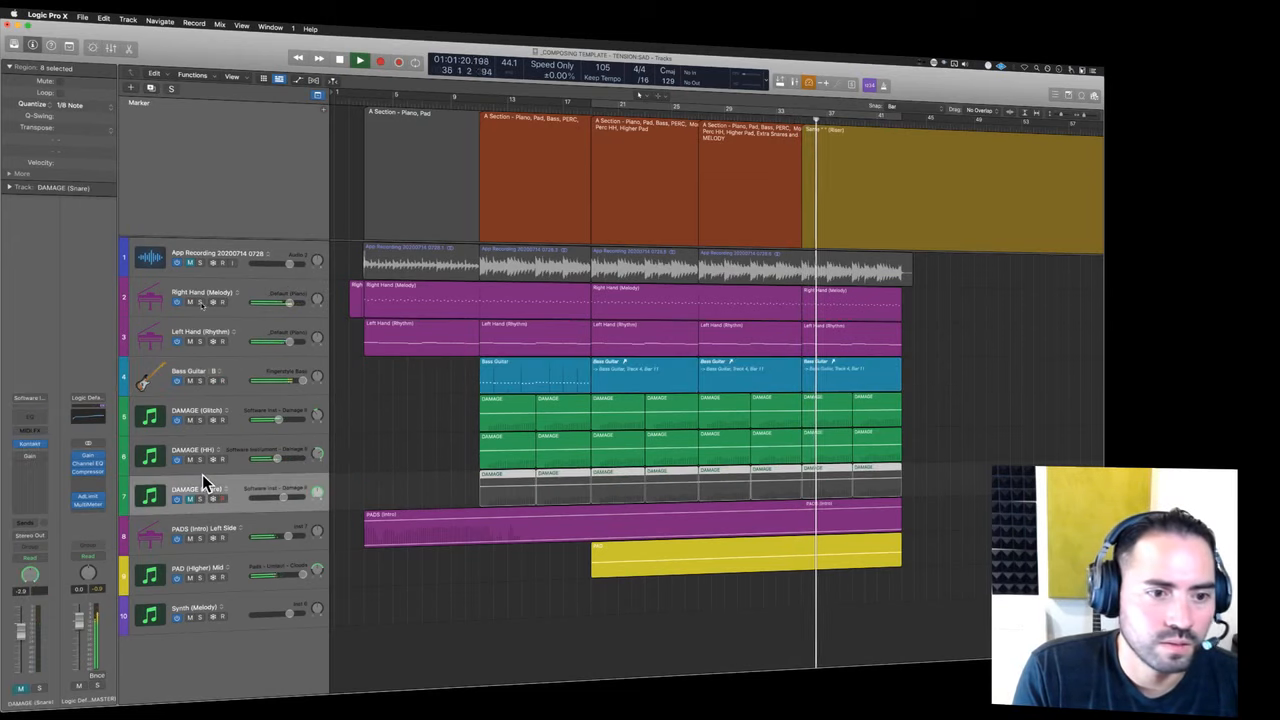
left_click(28, 430)
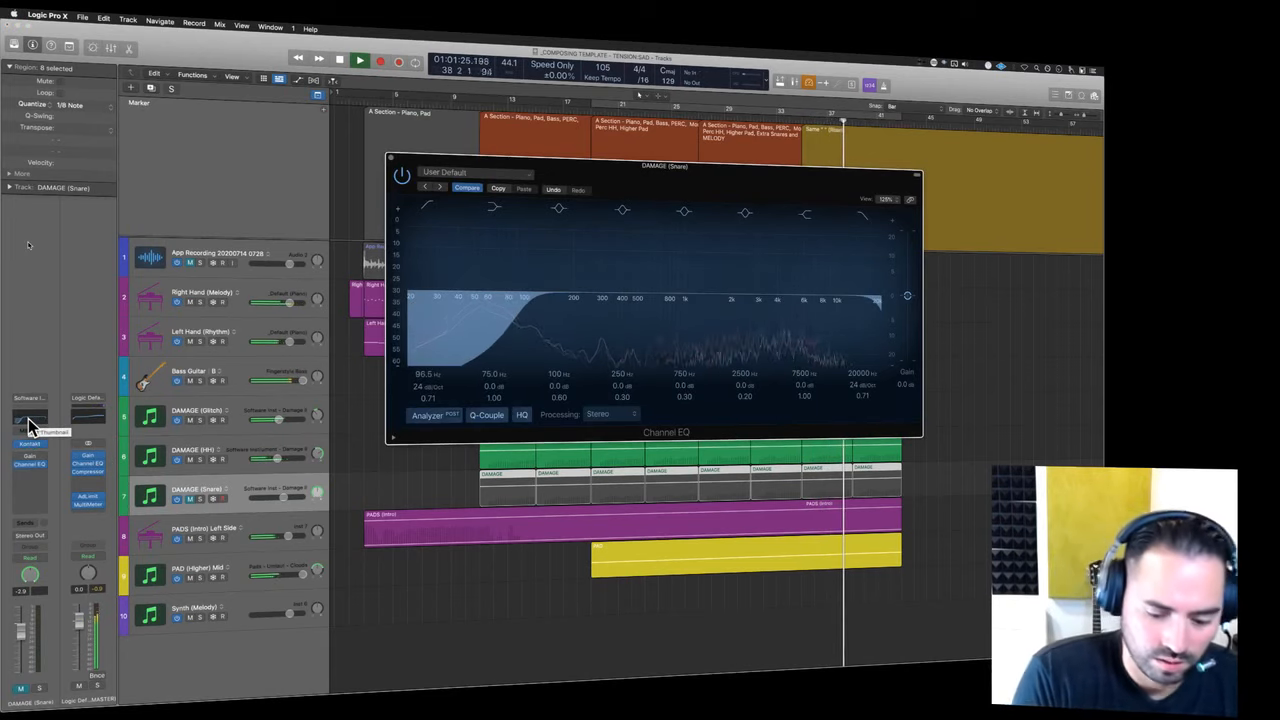
key("m")
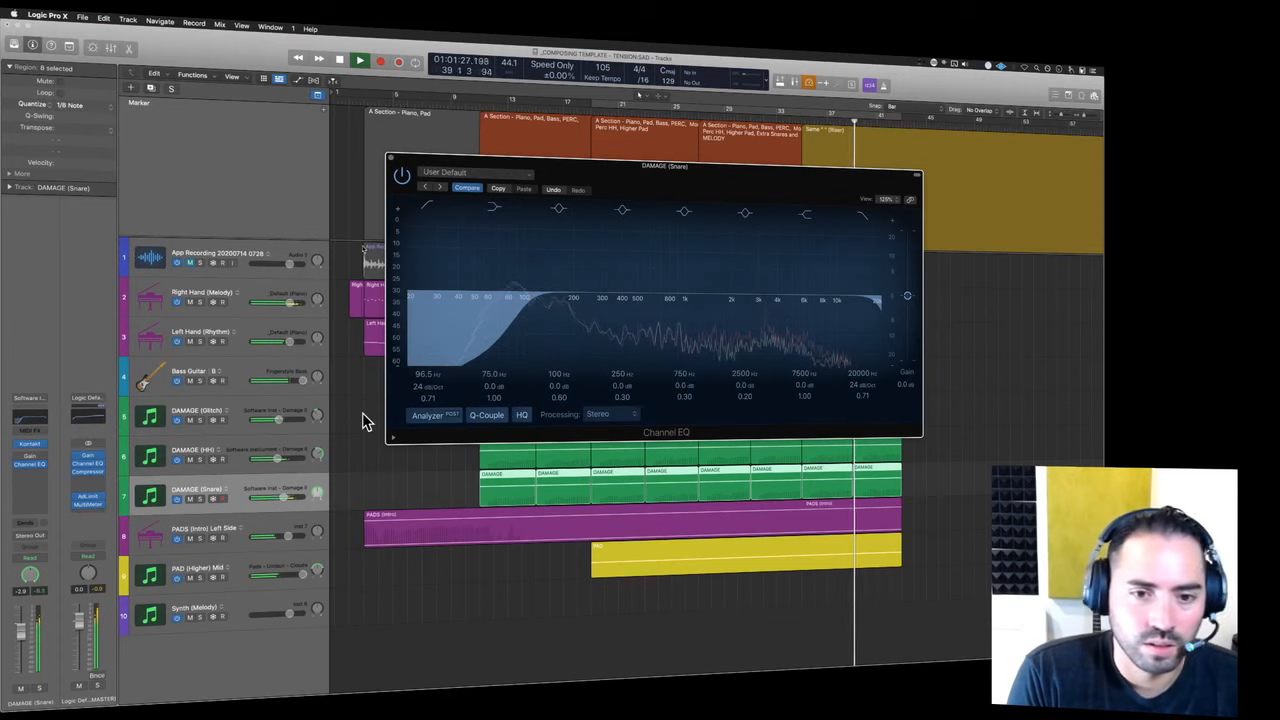
left_click(392, 163)
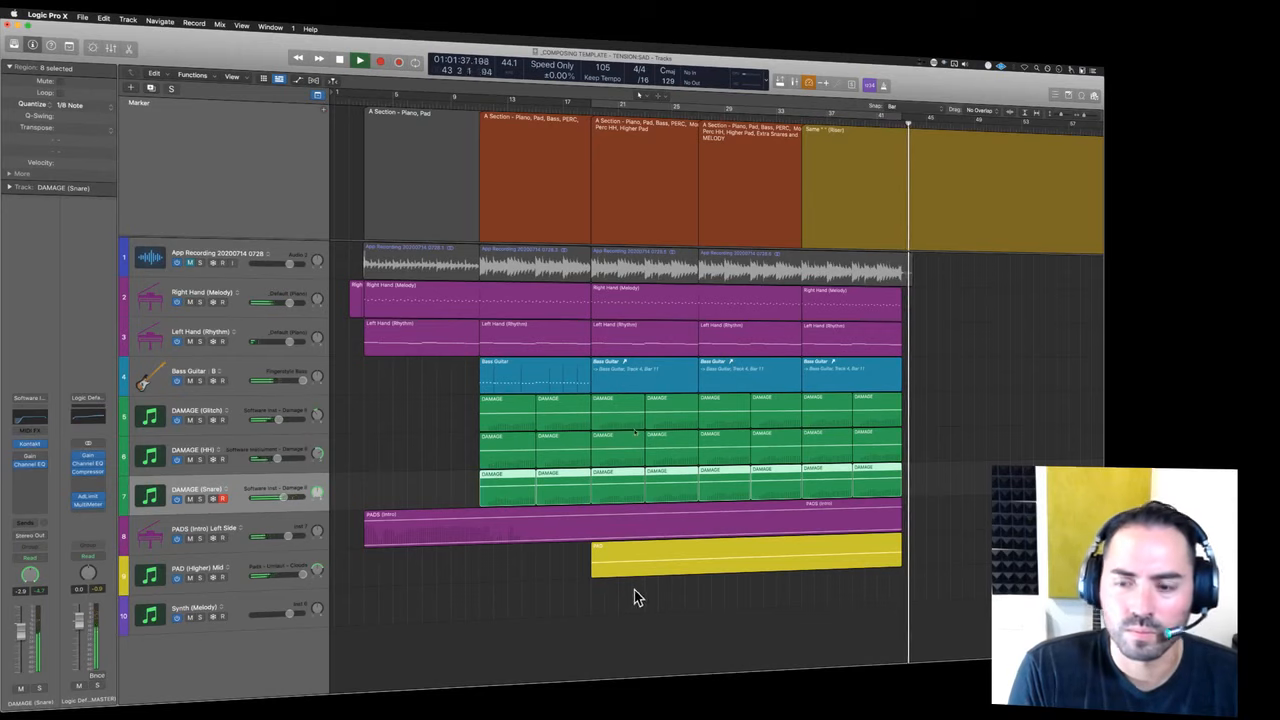
key("space")
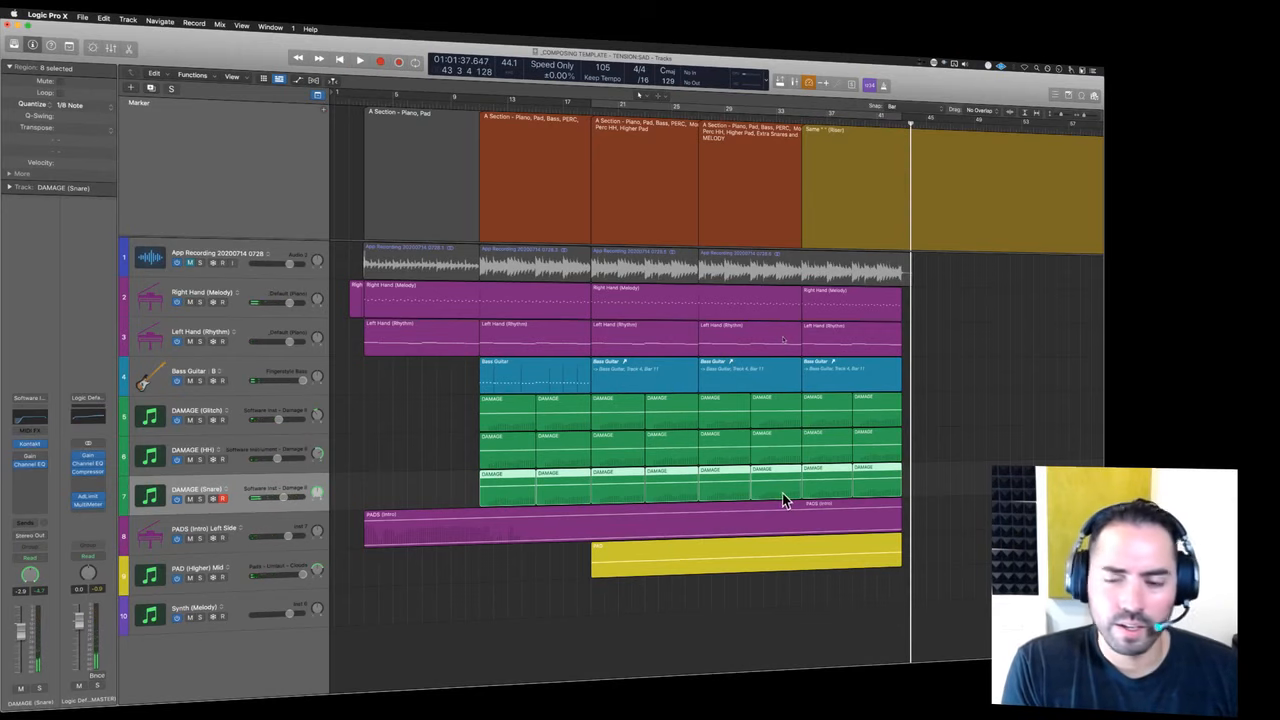
- Place the playhead at bar 38, clear the region selection, and play the ending of the arrangement
scroll(780, 489, "up", 5)
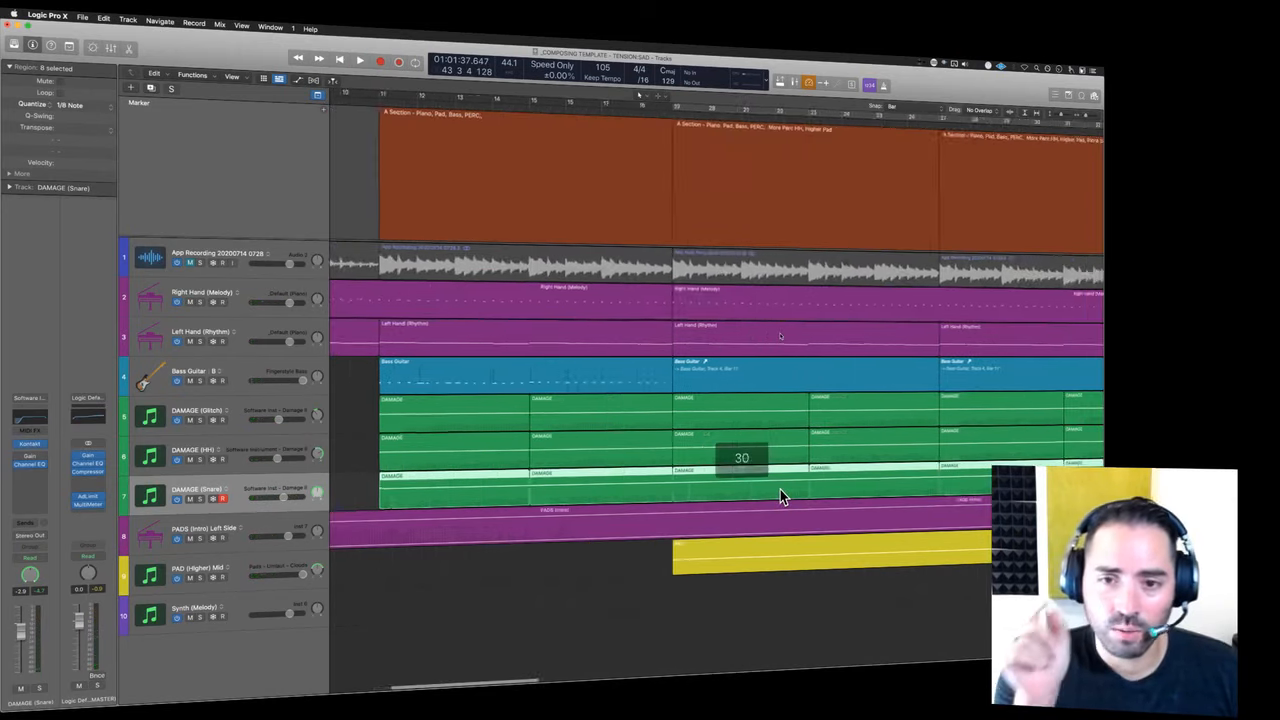
scroll(780, 497, "right", 10)
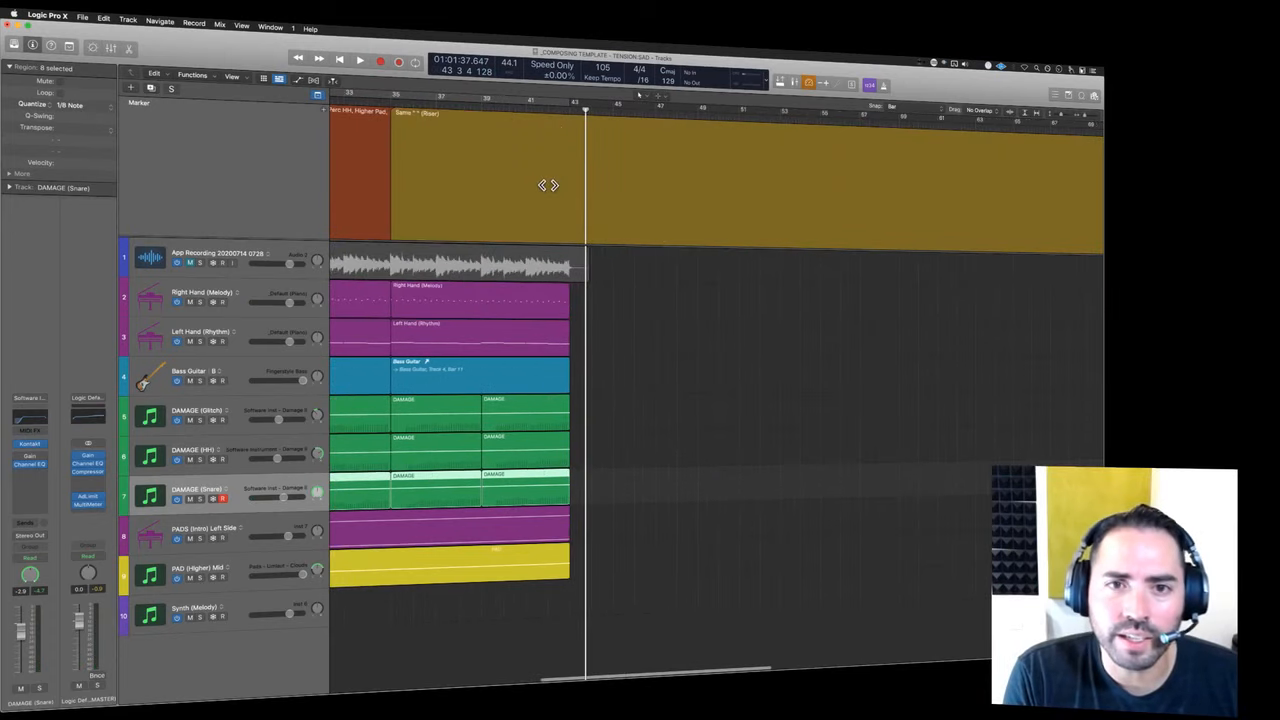
left_click(470, 105)
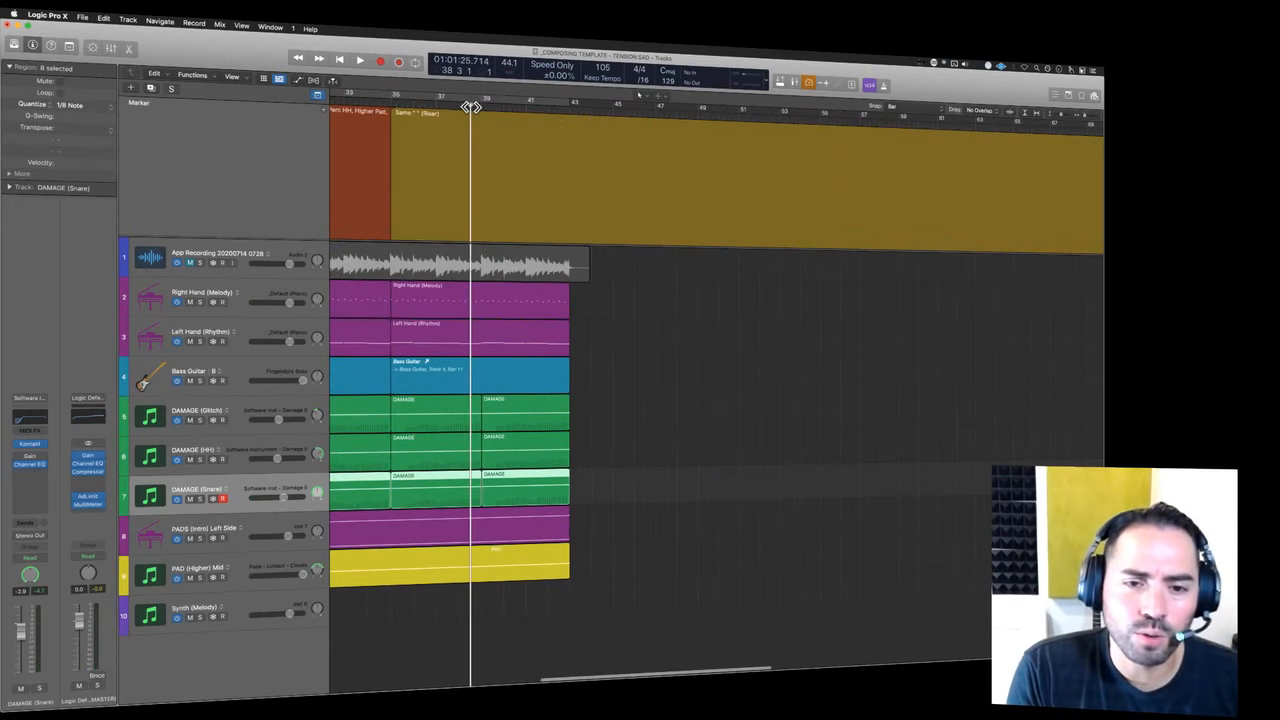
left_click(640, 390)
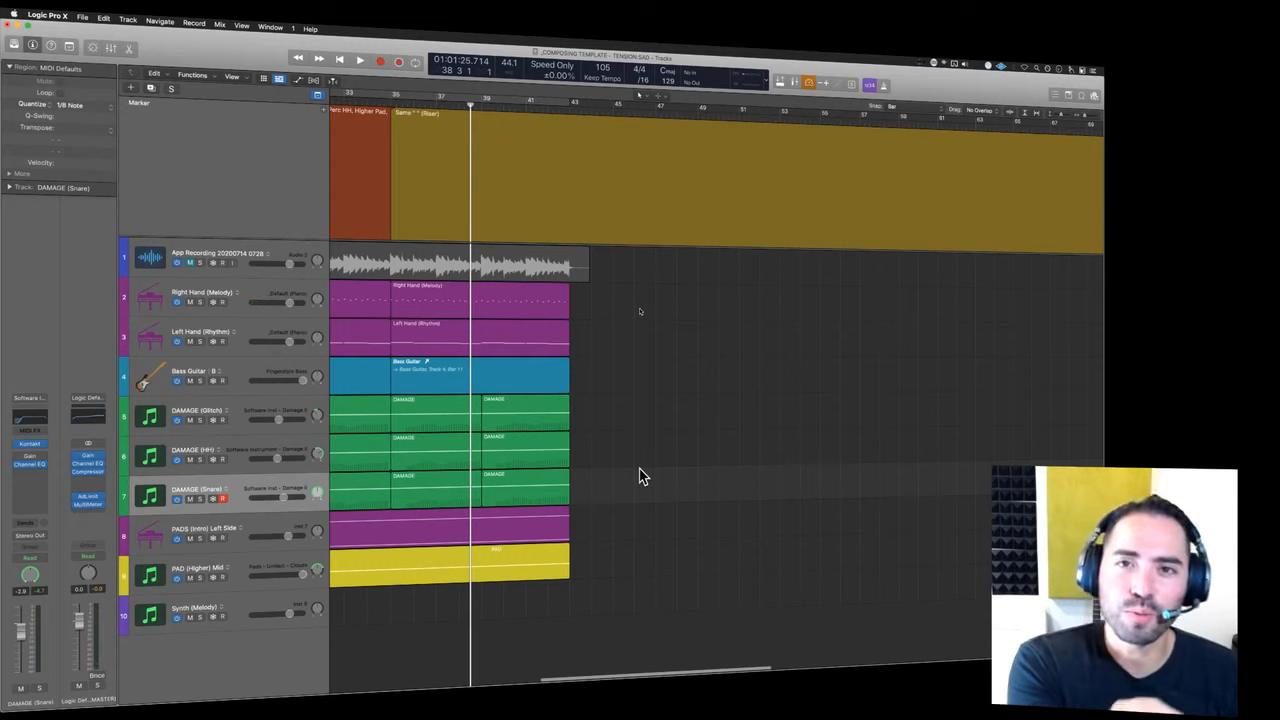
key("space")
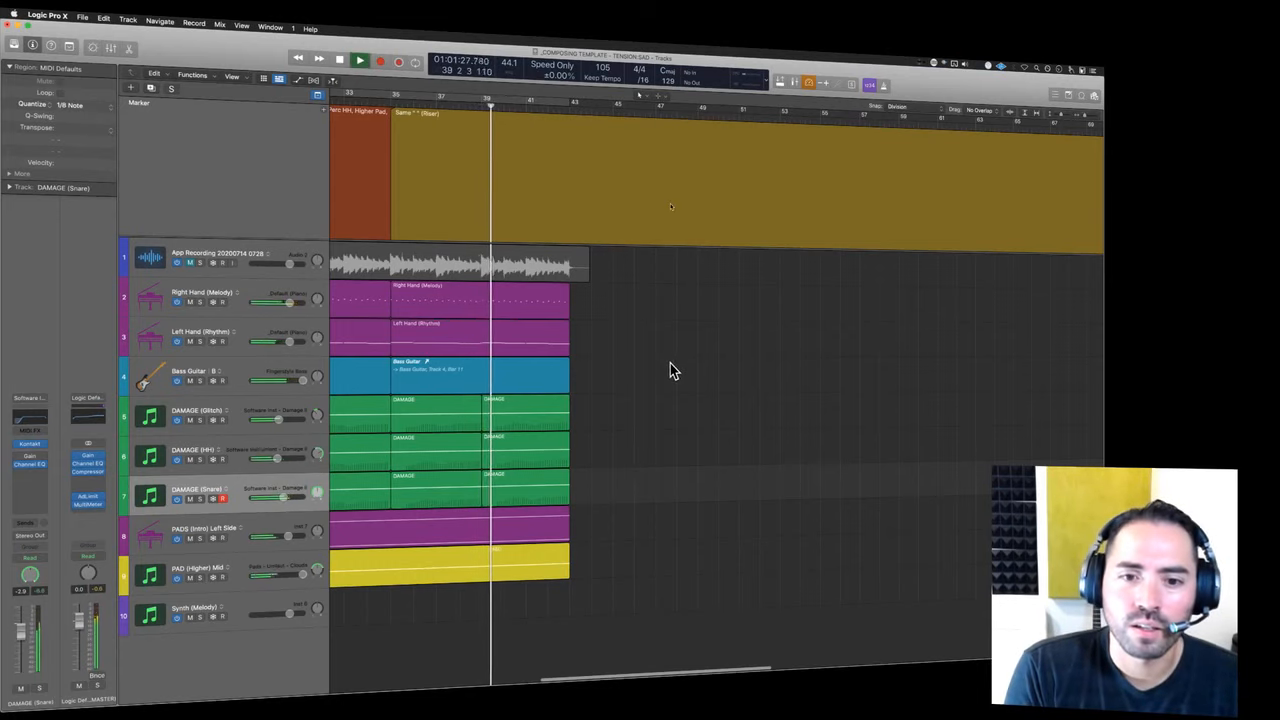
- Select the last DAMAGE region on all three tracks, examine where their notes end in the Piano Roll, and close it with playback stopped
left_click_drag(618, 497, 555, 416)
key("super+Right")
key("super+Right")
key("super+Right")
key("super+Right")
key("super+Right")
key("super+Right")
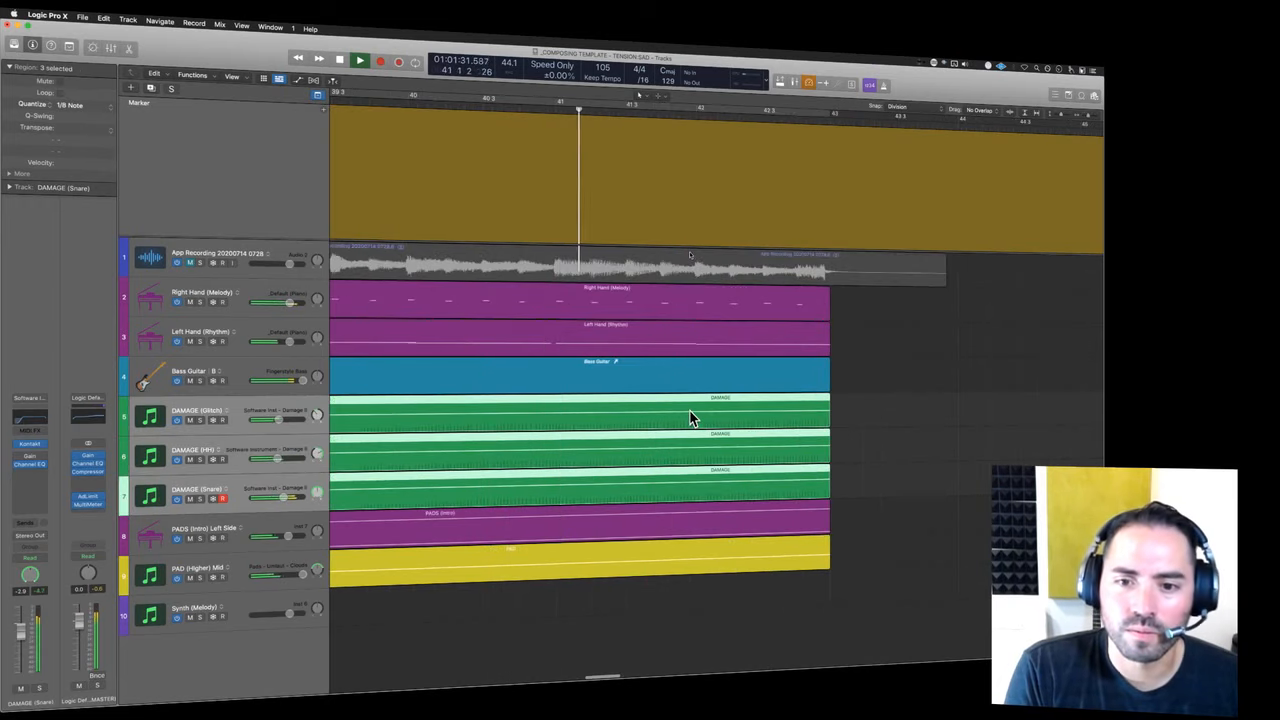
key("p")
key("super+Right")
key("super+Right")
key("super+Right")
key("super+Right")
key("super+Right")
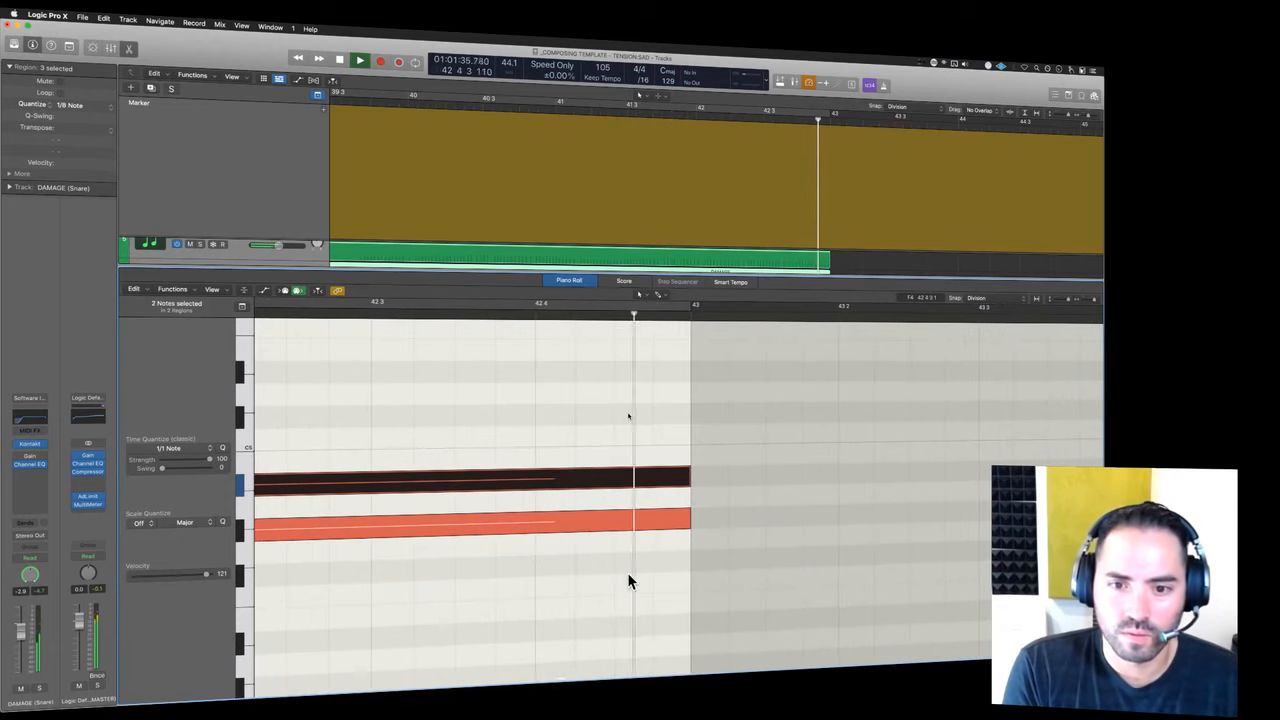
key("space")
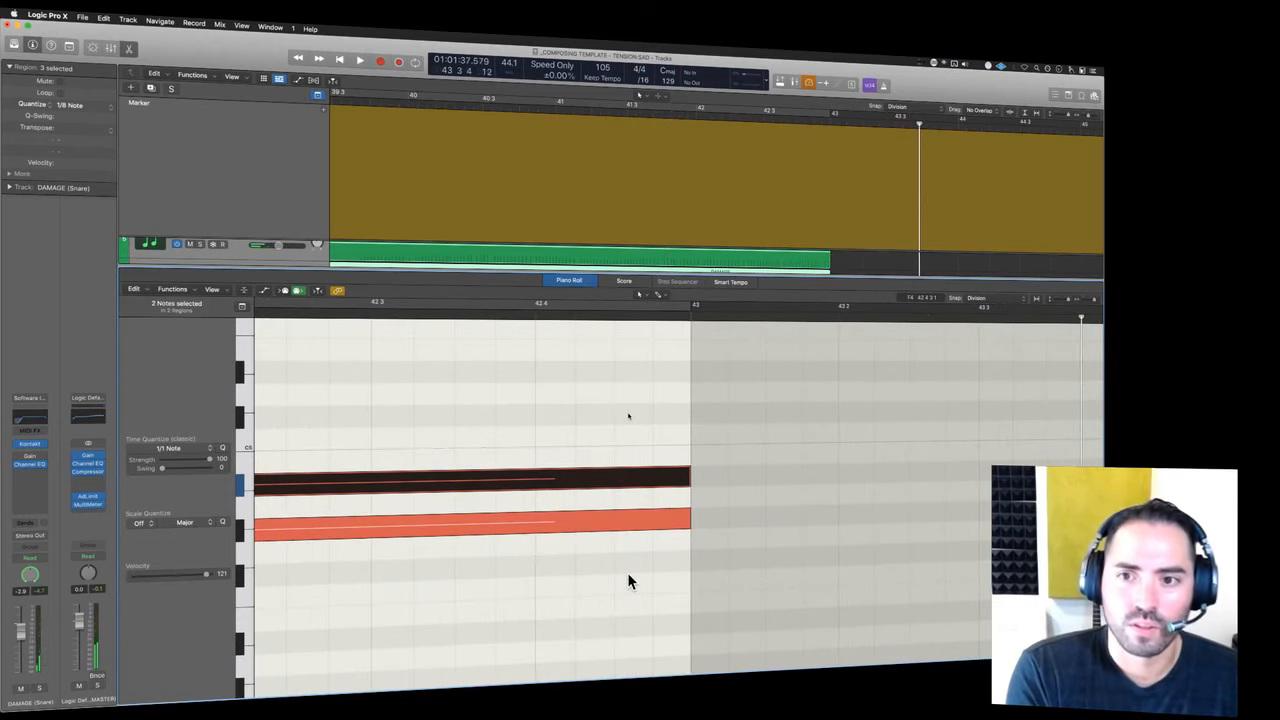
key("p")
key("super+Left")
key("super+Left")
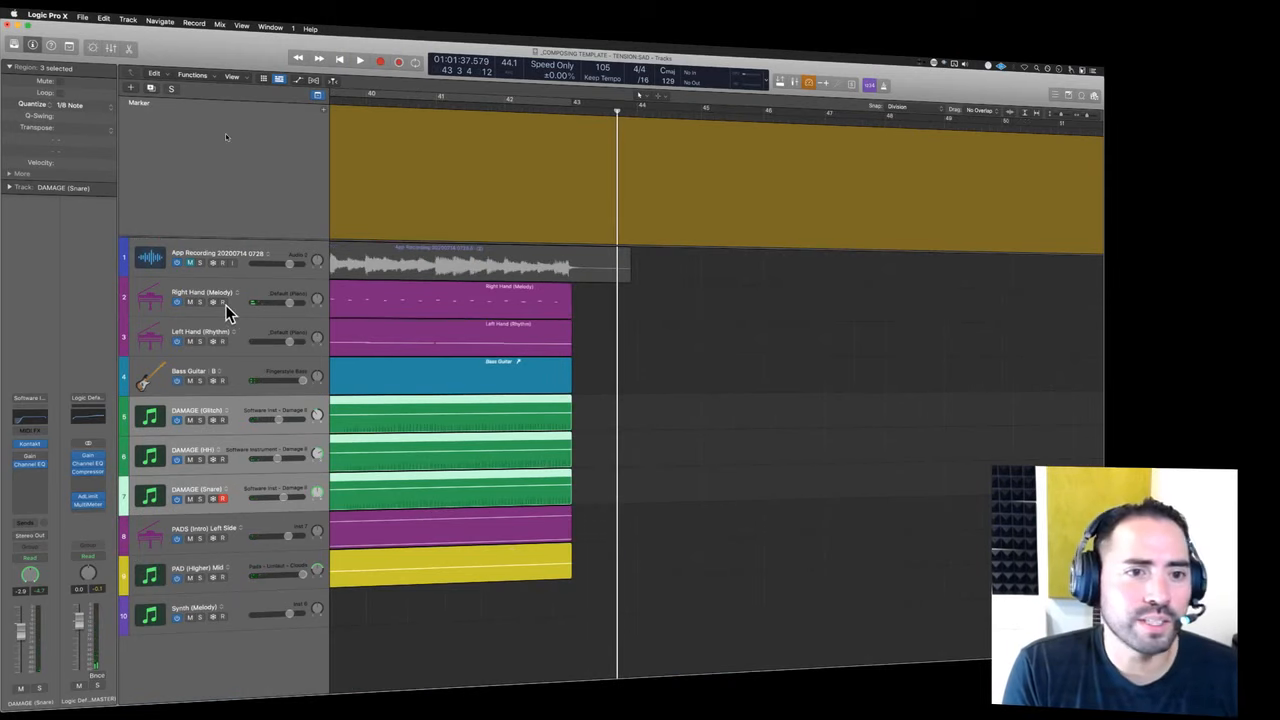
- Play the end of the App Recording track in solo from just before bar 43, then stop and turn its solo off
left_click(201, 262)
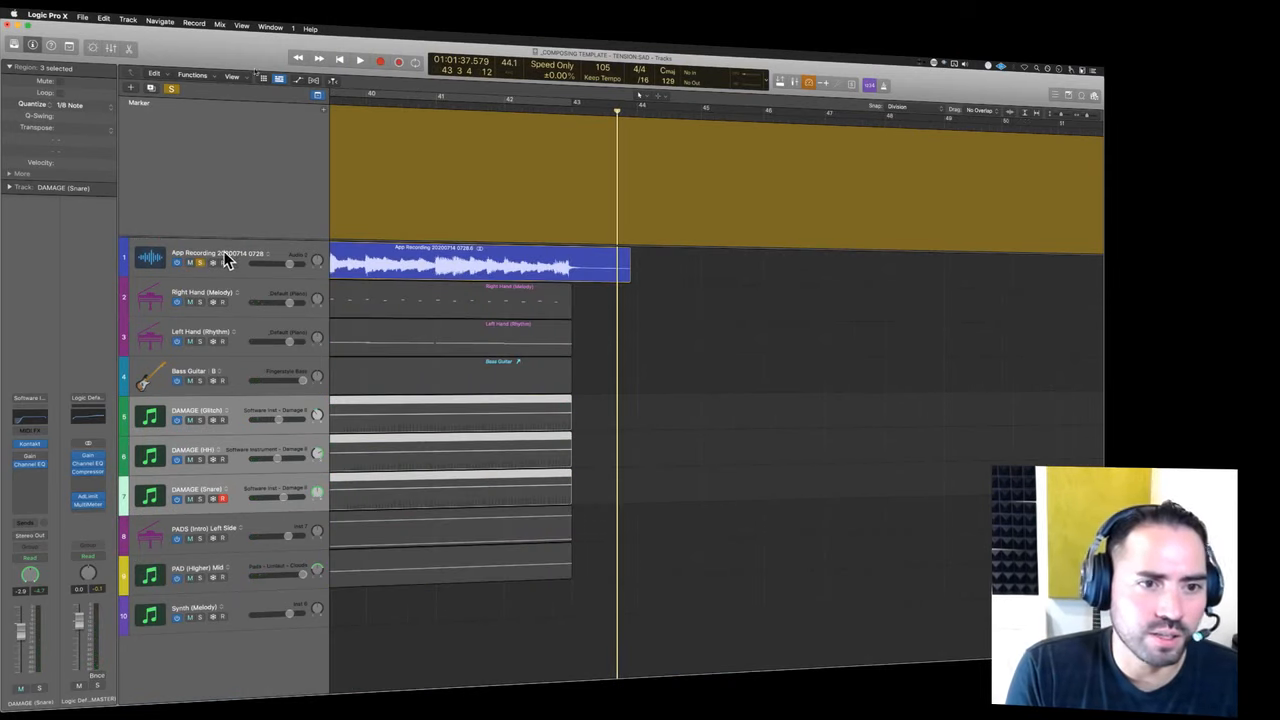
left_click(542, 112)
key("space")
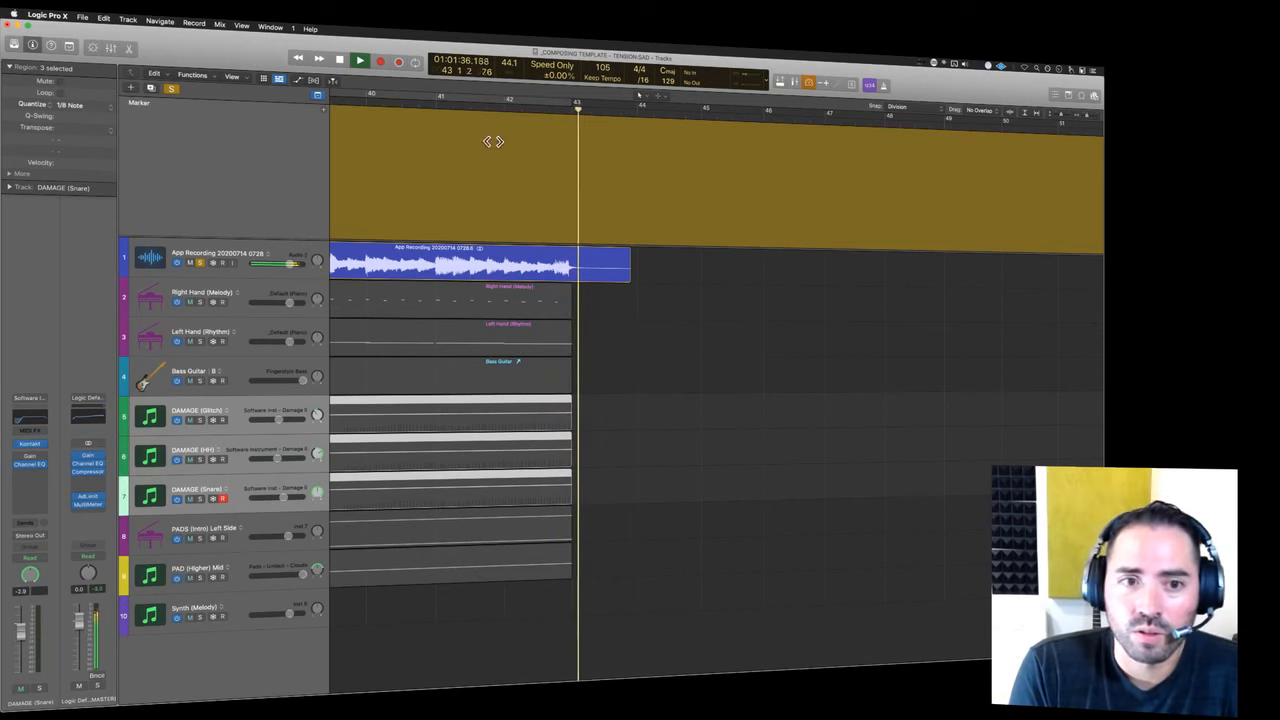
key("space")
left_click(201, 262)
scroll(529, 466, "down", 5)
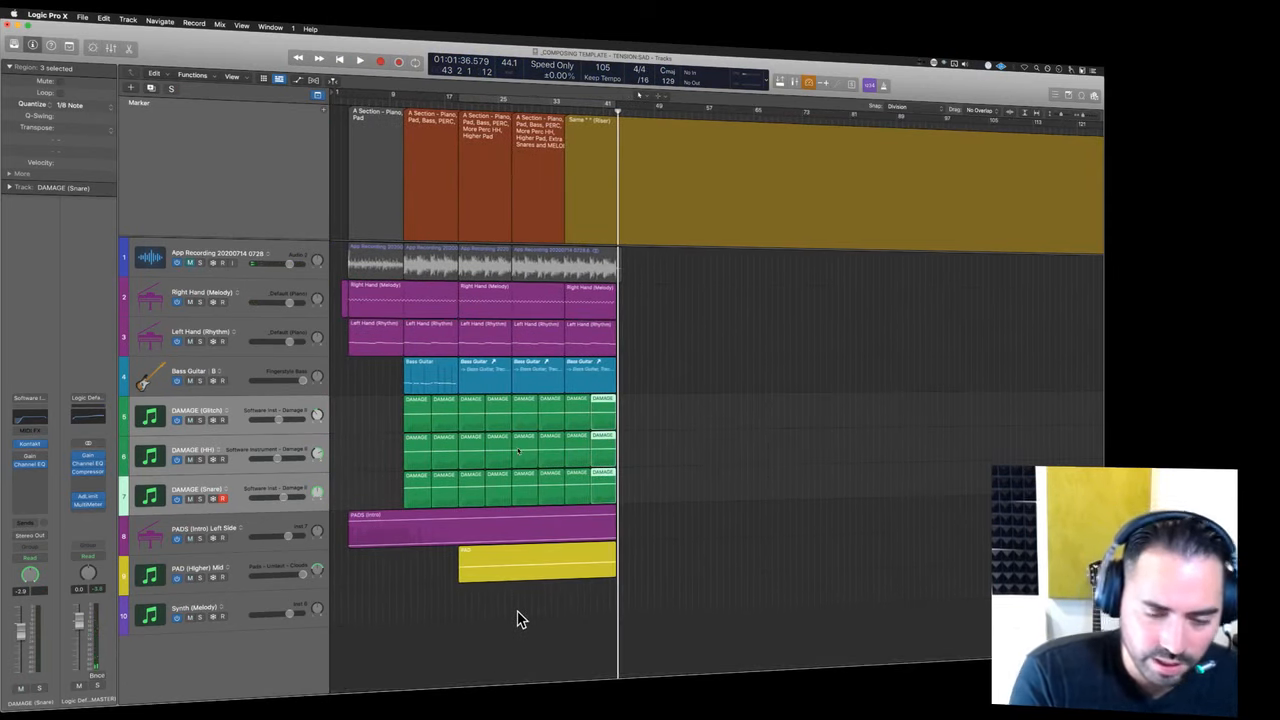
- Search the Apple Loops for "riser" and sort the list by number of beats, shortest first
key("o")
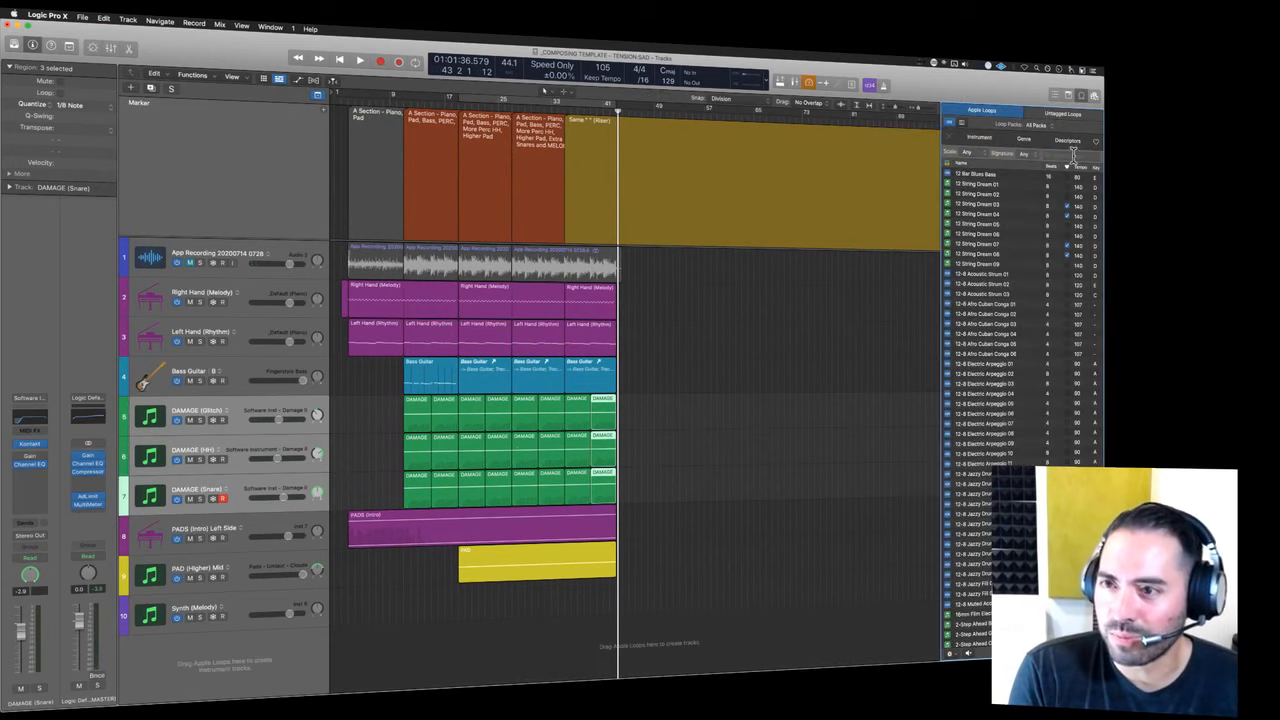
type("ri")
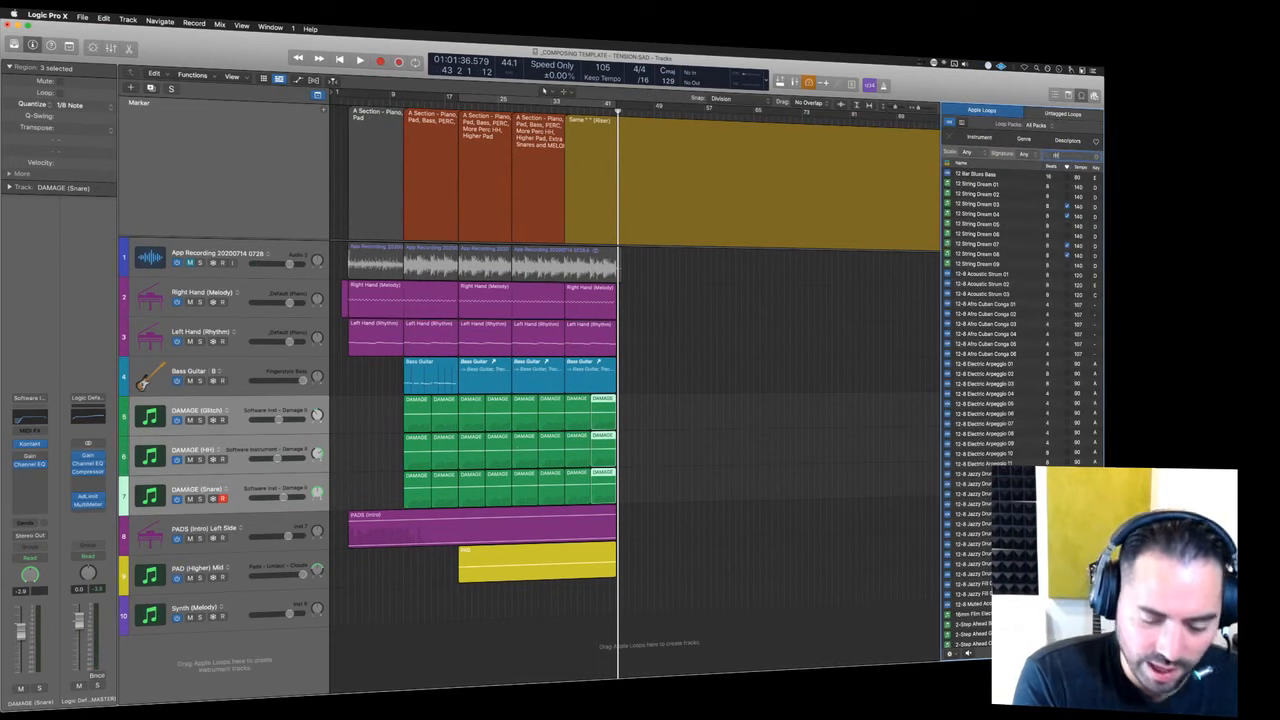
type("ser")
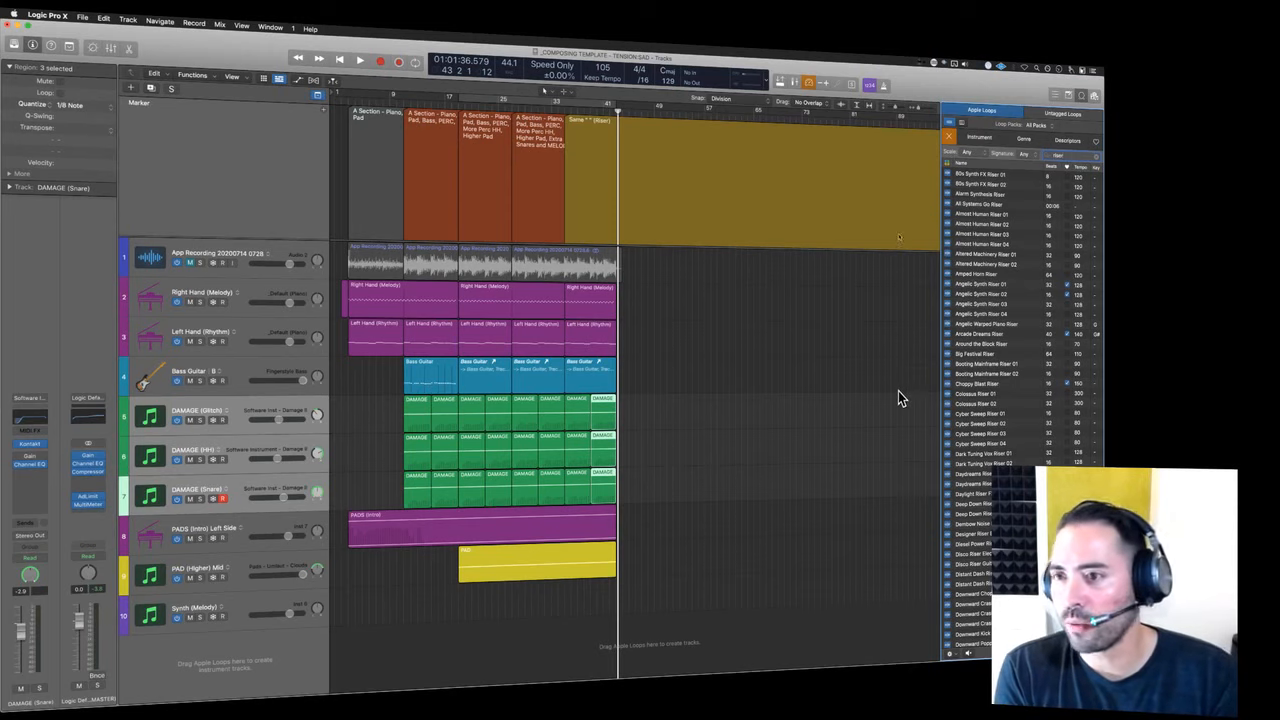
left_click(1053, 170)
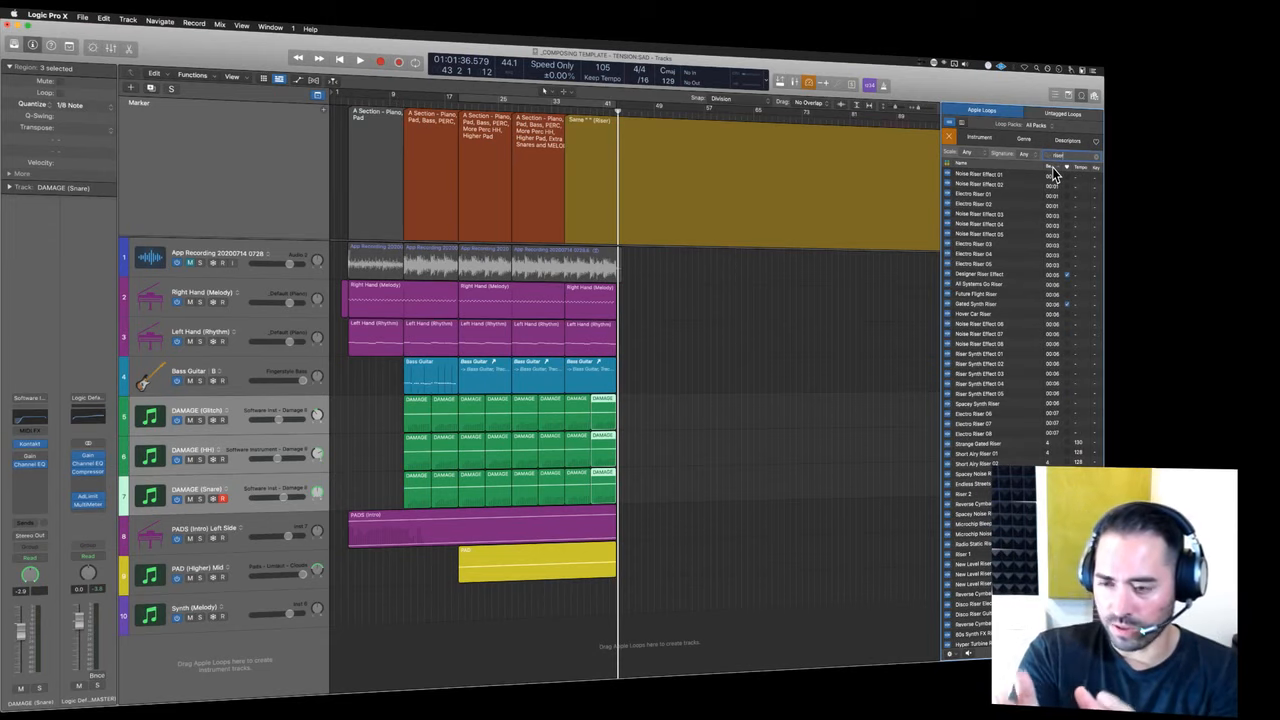
scroll(1053, 176, "down", 2)
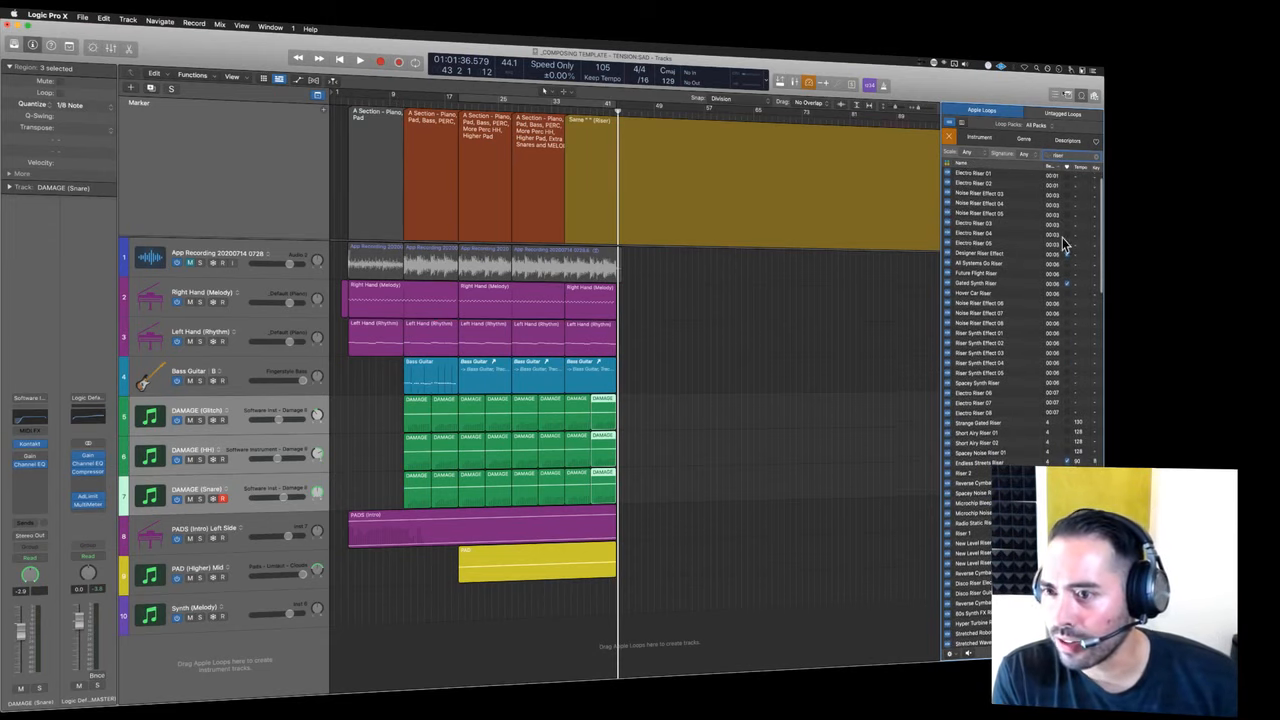
- Audition short noise riser loops from the search results, including Noise Riser Effect 05 and Noise Riser Effect 02
scroll(1066, 248, "up", 3)
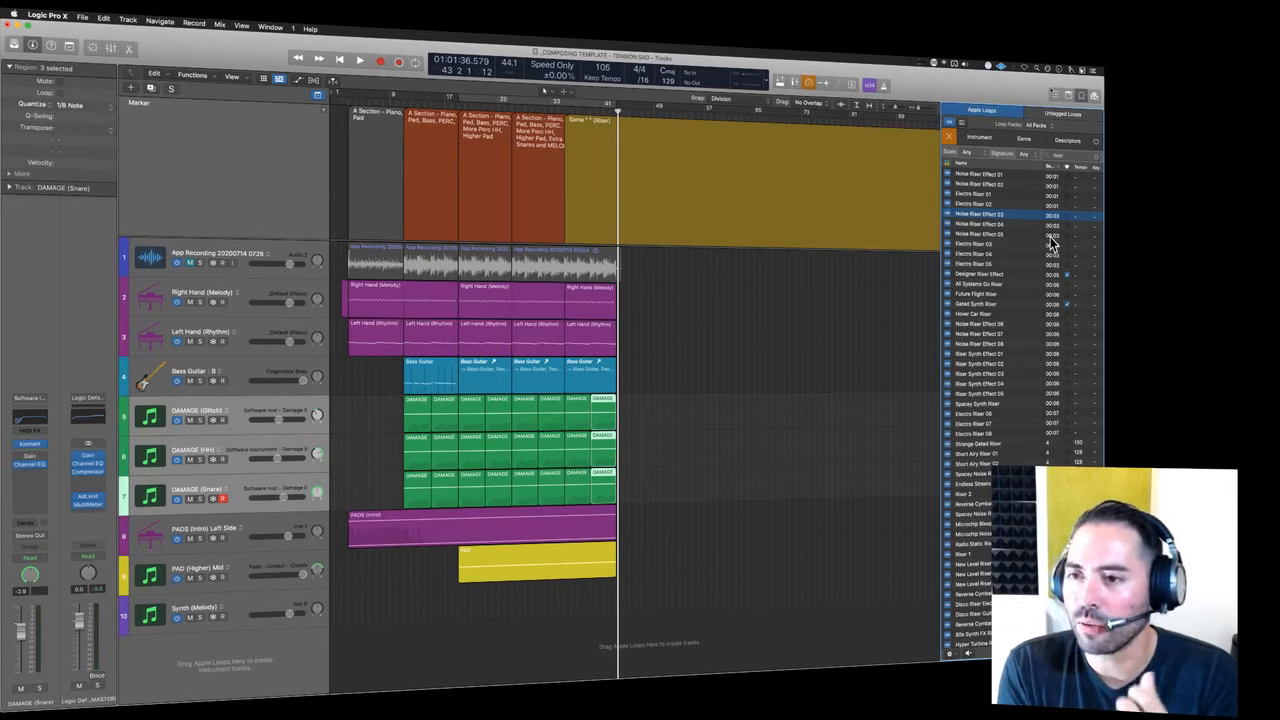
left_click(1049, 235)
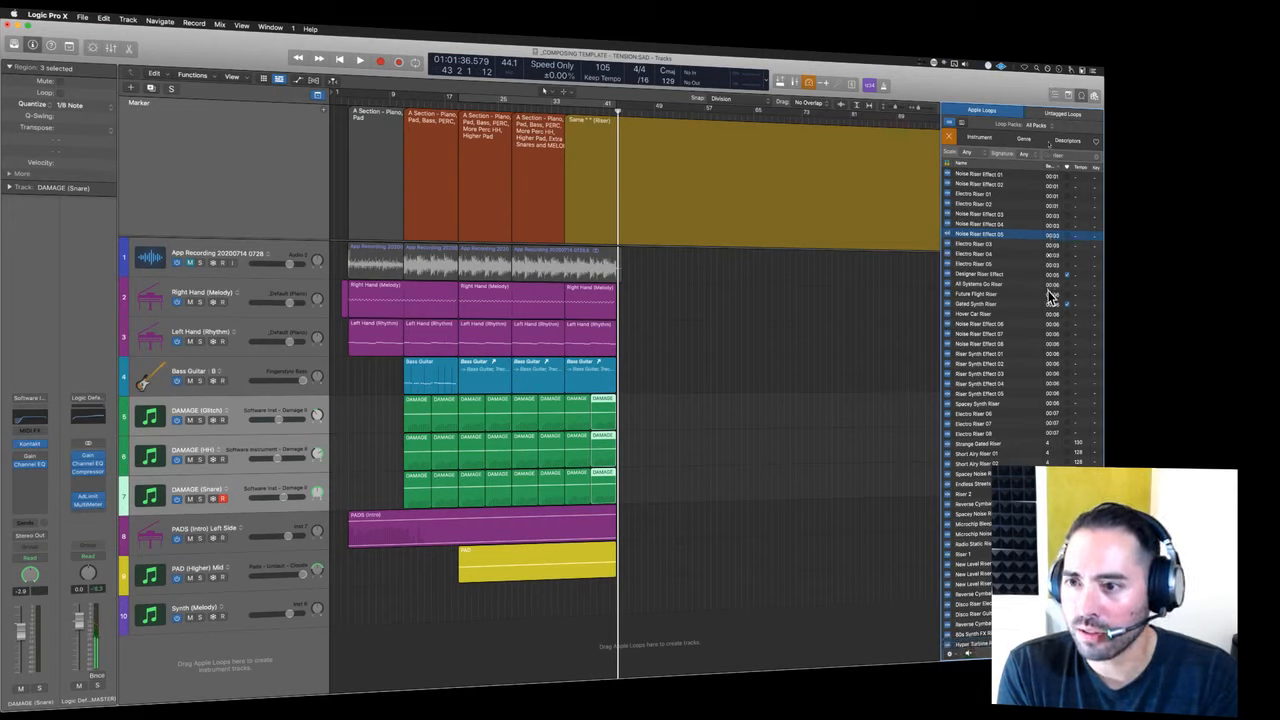
left_click(1051, 304)
left_click(1046, 236)
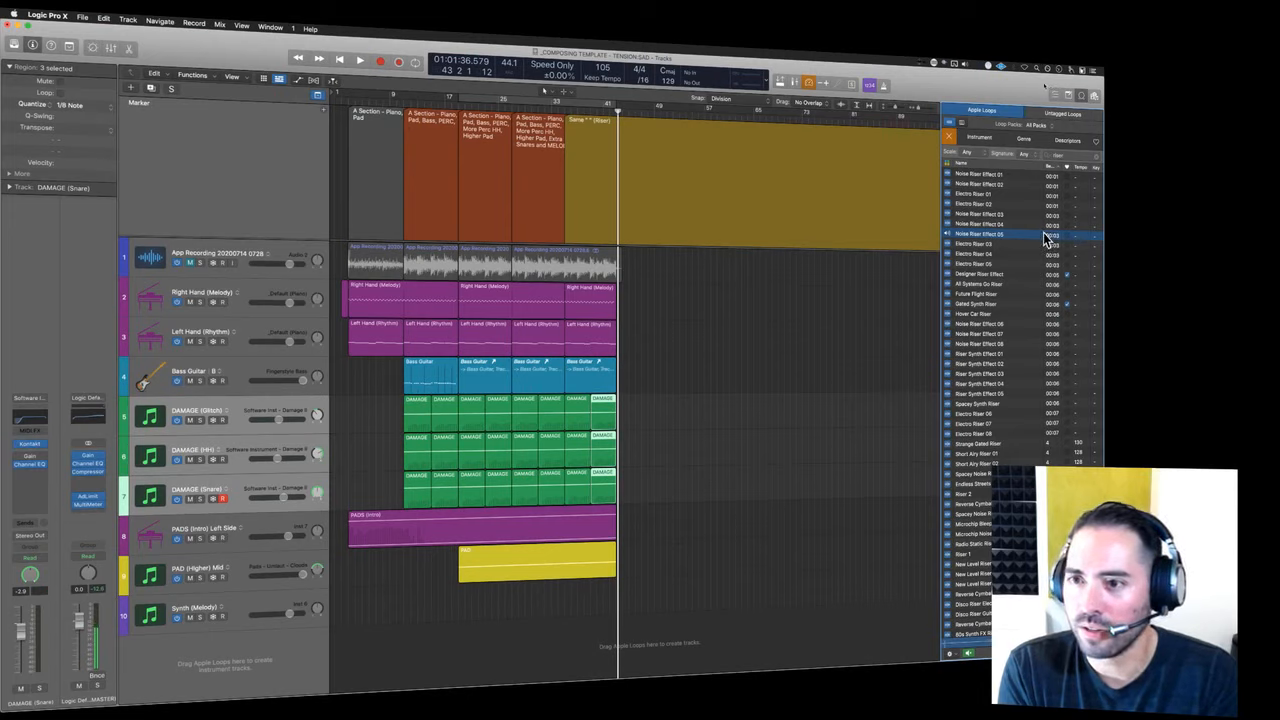
left_click(1049, 185)
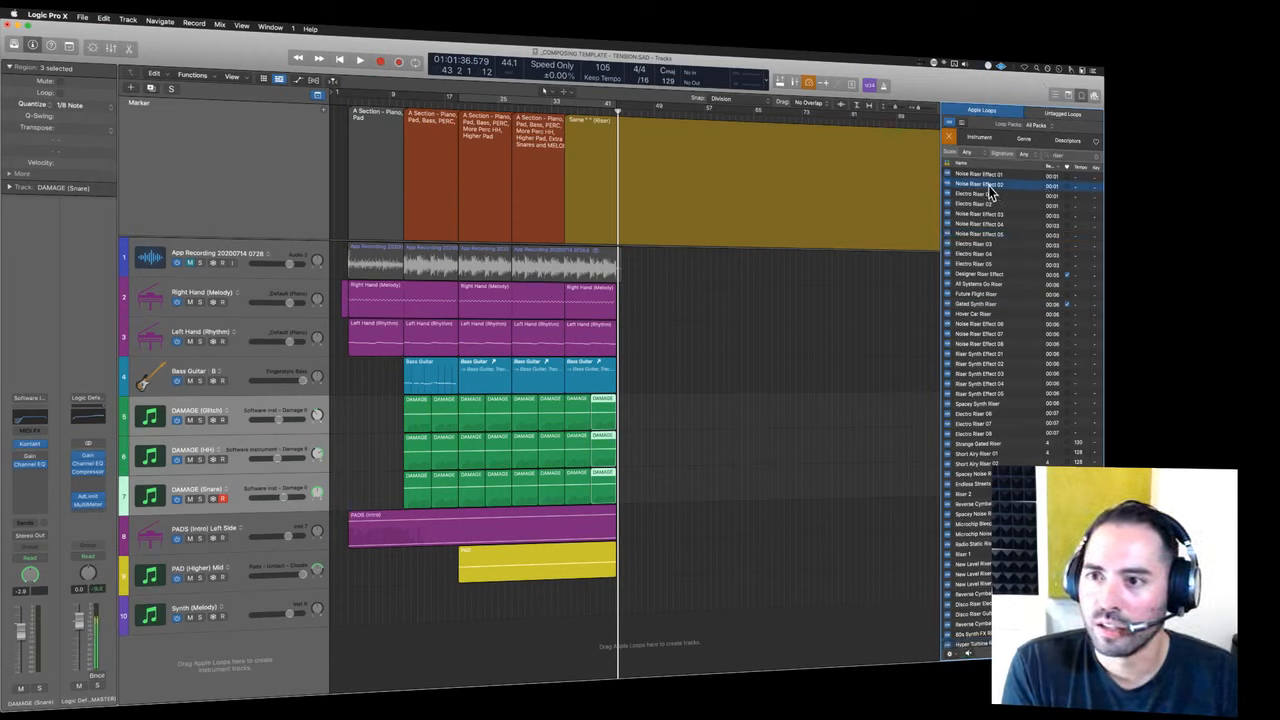
- Place the Noise Riser Effect 02 loop on a new audio track so it ends at bar 43, and close the loop browser
left_click_drag(925, 198, 611, 636)
key("o")
key("super+Right")
key("super+Right")
key("super+Right")
key("super+Right")
key("super+Right")
key("super+Right")
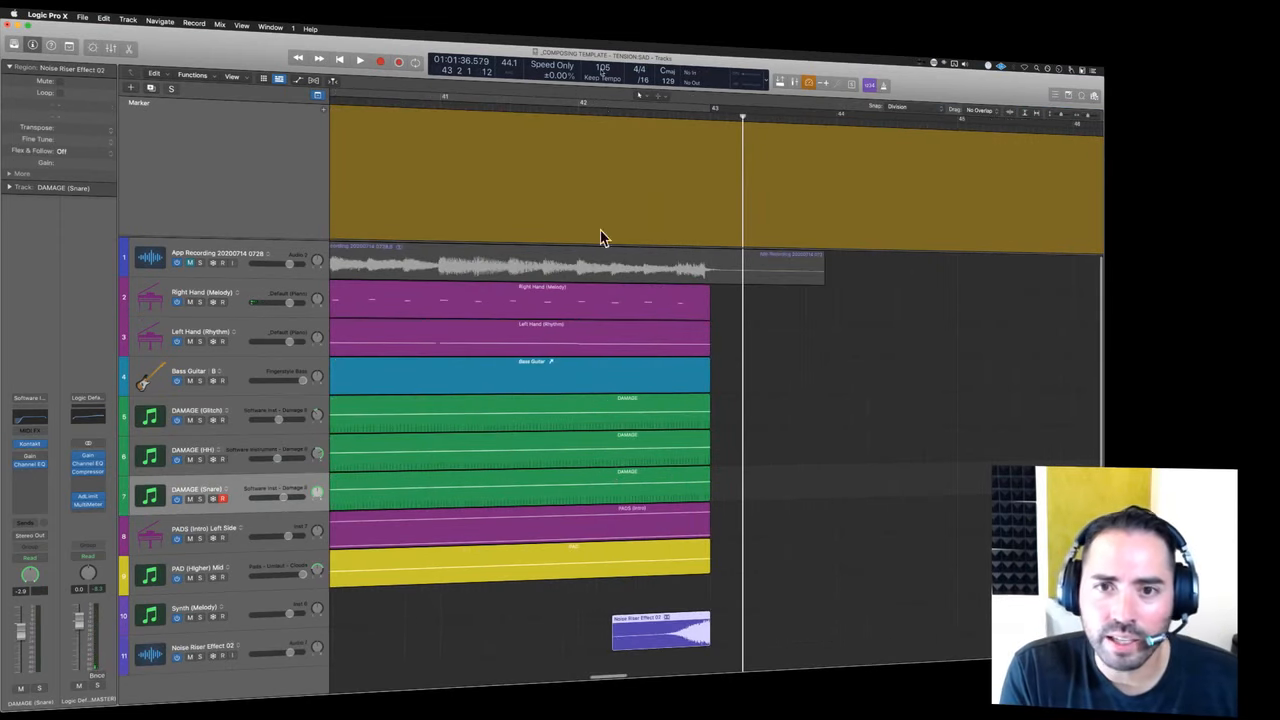
- Play the new riser together with the full arrangement from about bar 42 past the ending, then stop
left_click(598, 113)
key("space")
key("super+Left")
key("super+Left")
key("super+Left")
key("super+Left")
key("super+Left")
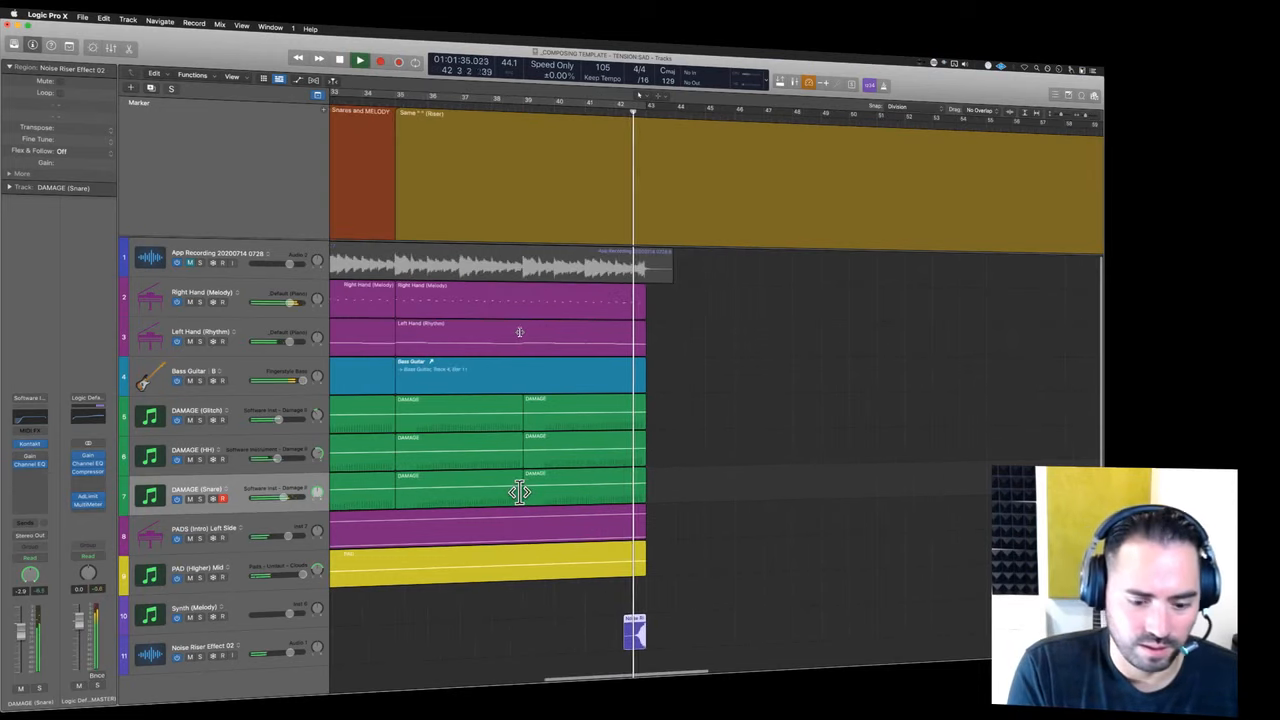
key("super+Up")
key("super+Up")
key("super+Up")
key("super+Up")
key("super+Up")
key("super+Up")
key("super+Right")
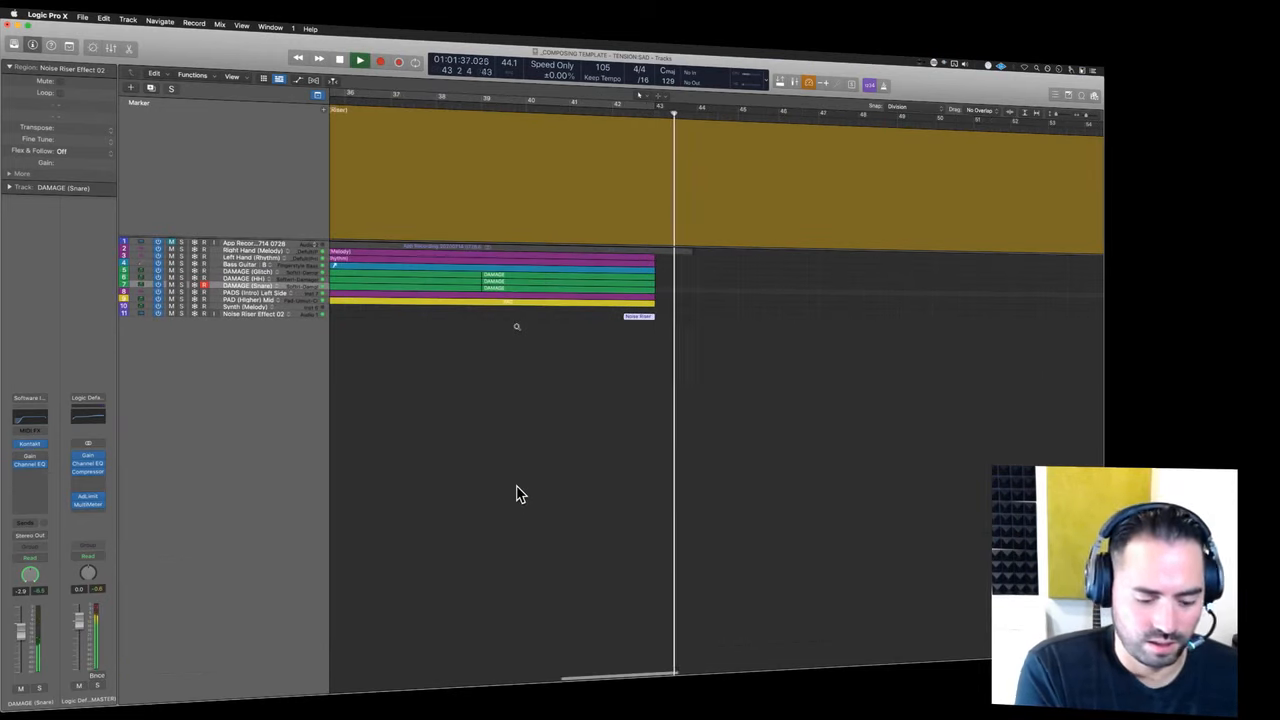
key("super+Down")
key("super+Down")
key("super+Down")
key("super+Down")
key("super+Down")
key("super+Down")
key("space")
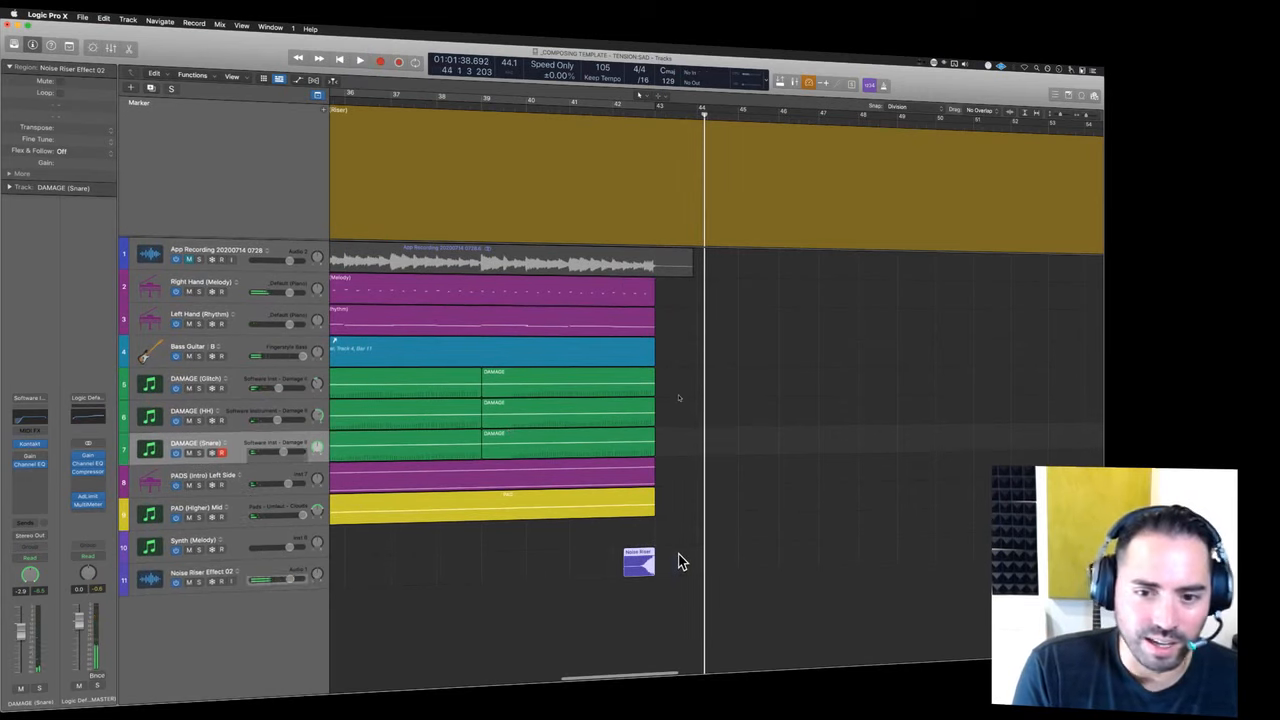
- Lower the riser track to about -5.6 dB and add a Channel EQ with a 4060 Hz high cut and a low cut, auditioning the result
left_click(210, 572)
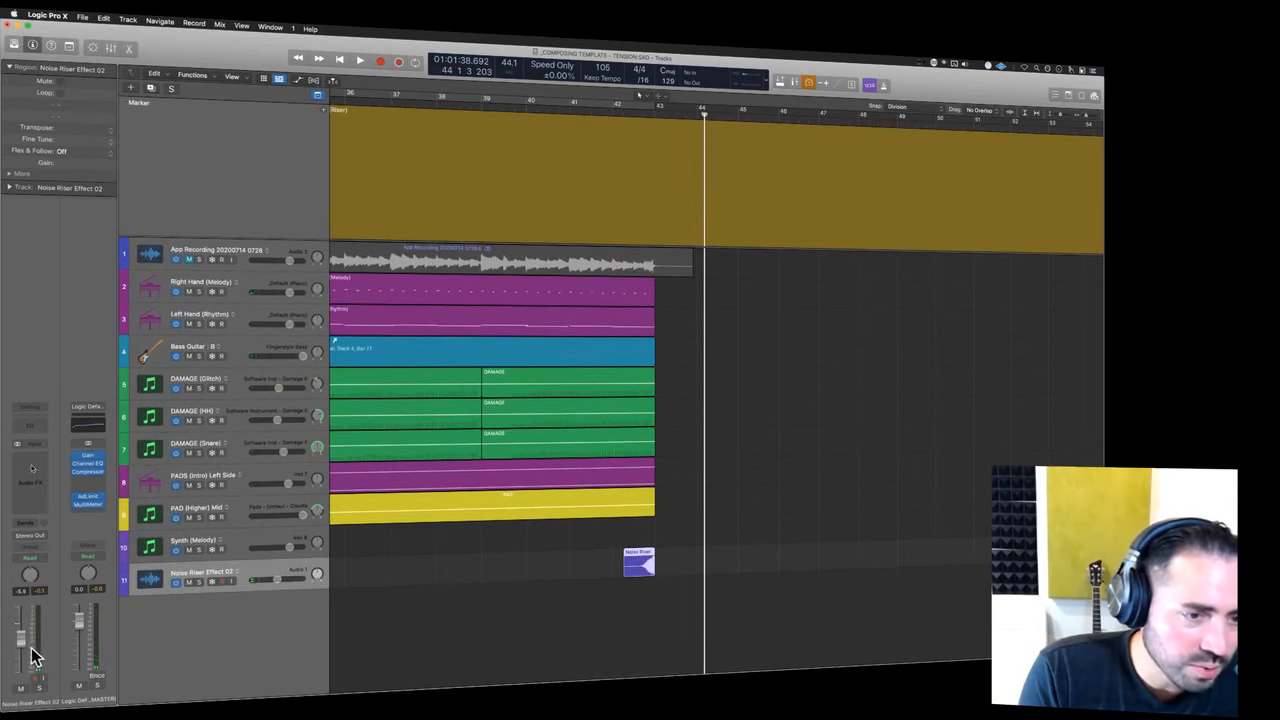
left_click(33, 430)
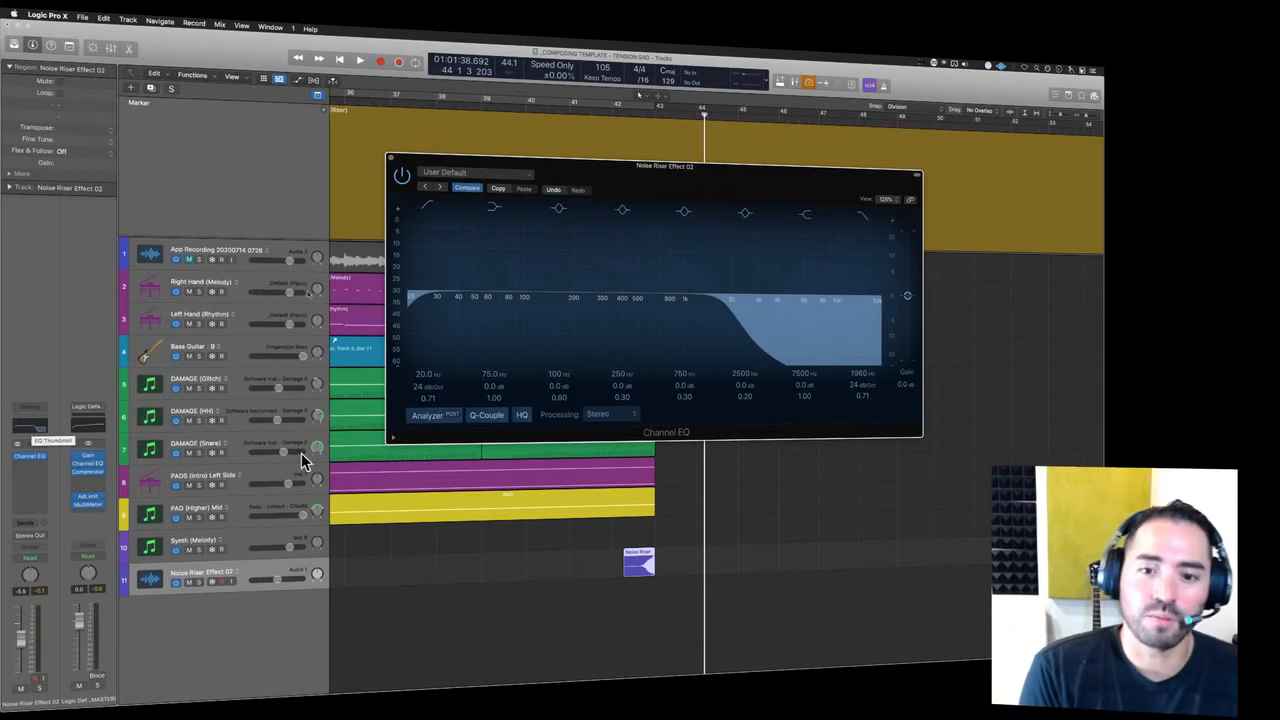
left_click(607, 552)
key("space")
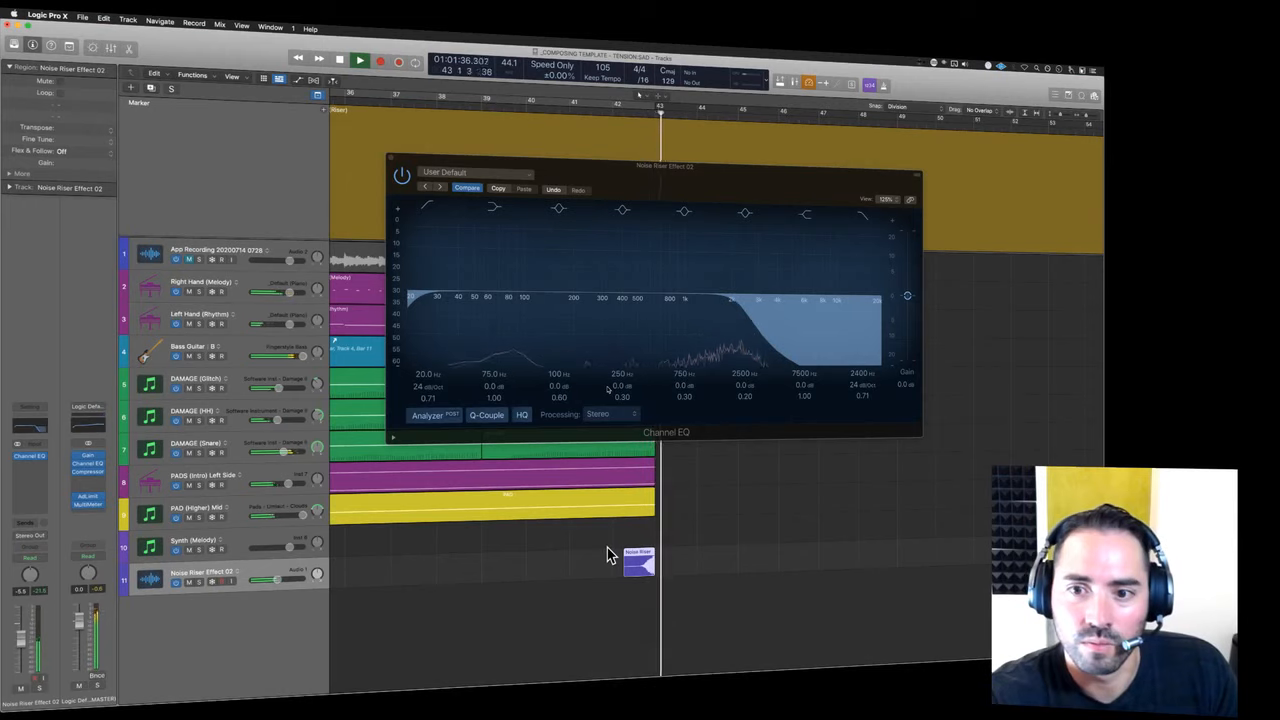
left_click(607, 552)
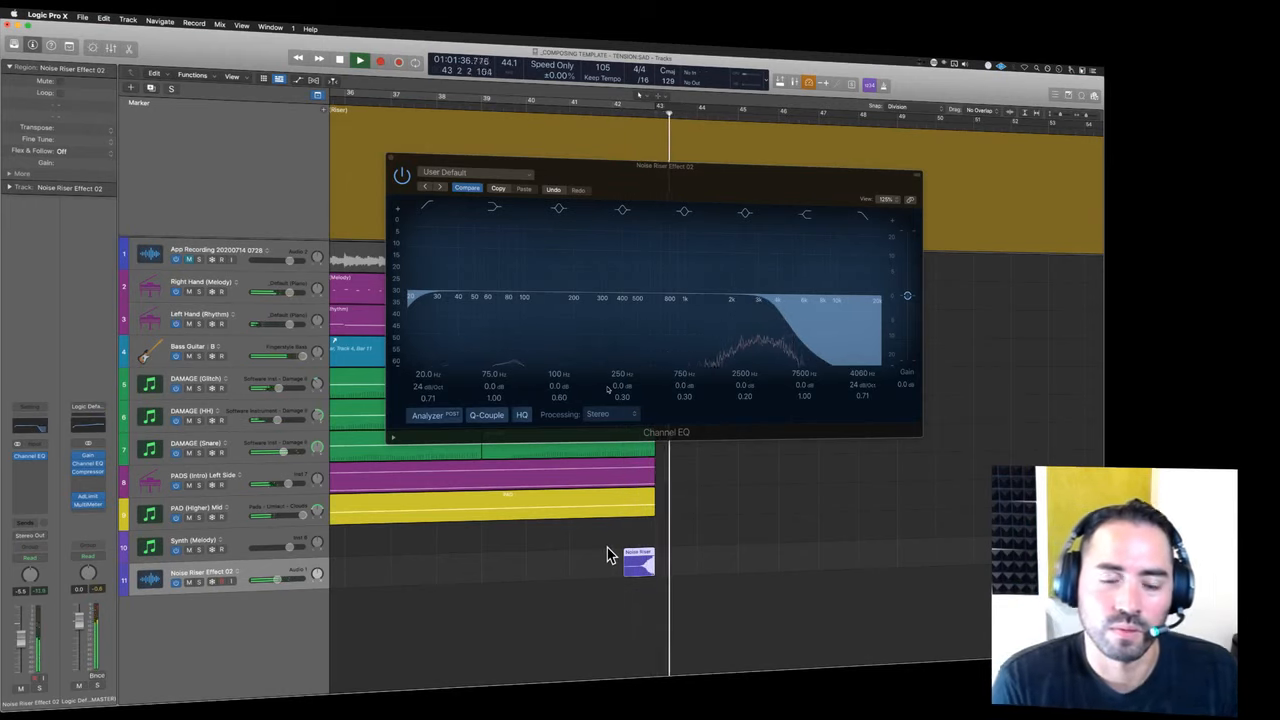
left_click(427, 208)
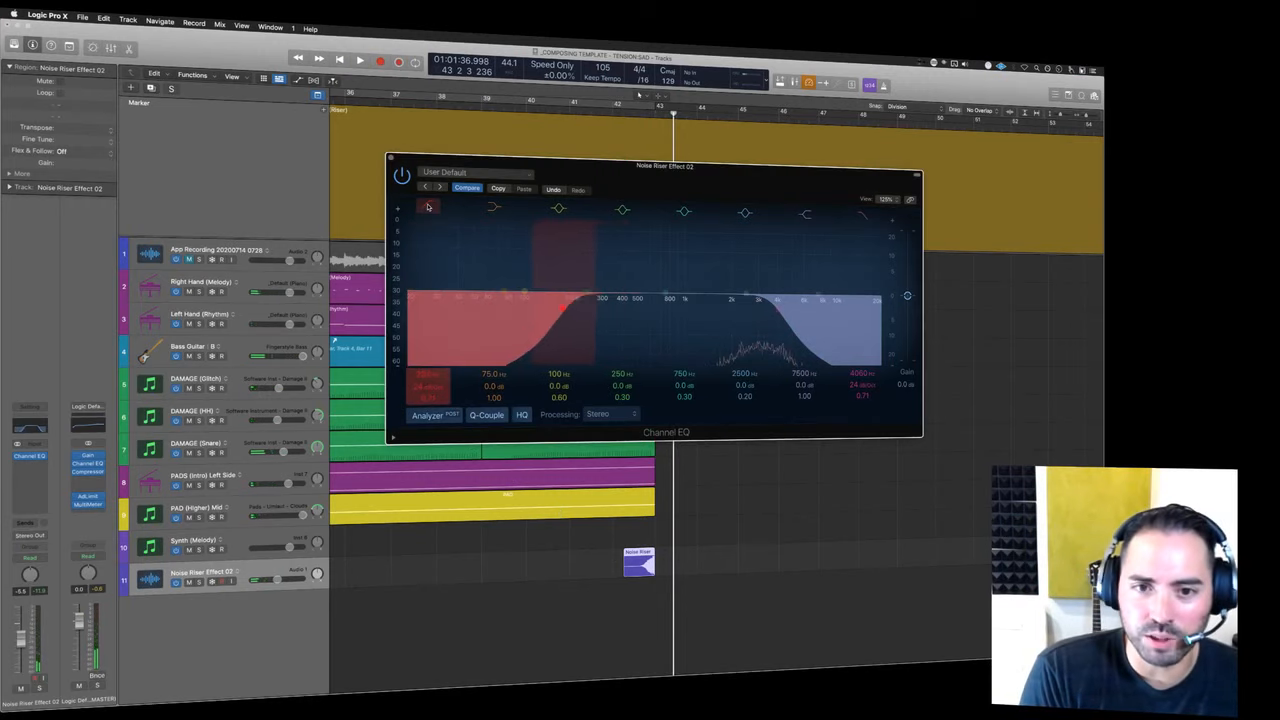
left_click(391, 157)
- Clear the region selection, select the Synth (Melody) track, and place the playhead at bar 35
left_click(438, 632)
key("z")
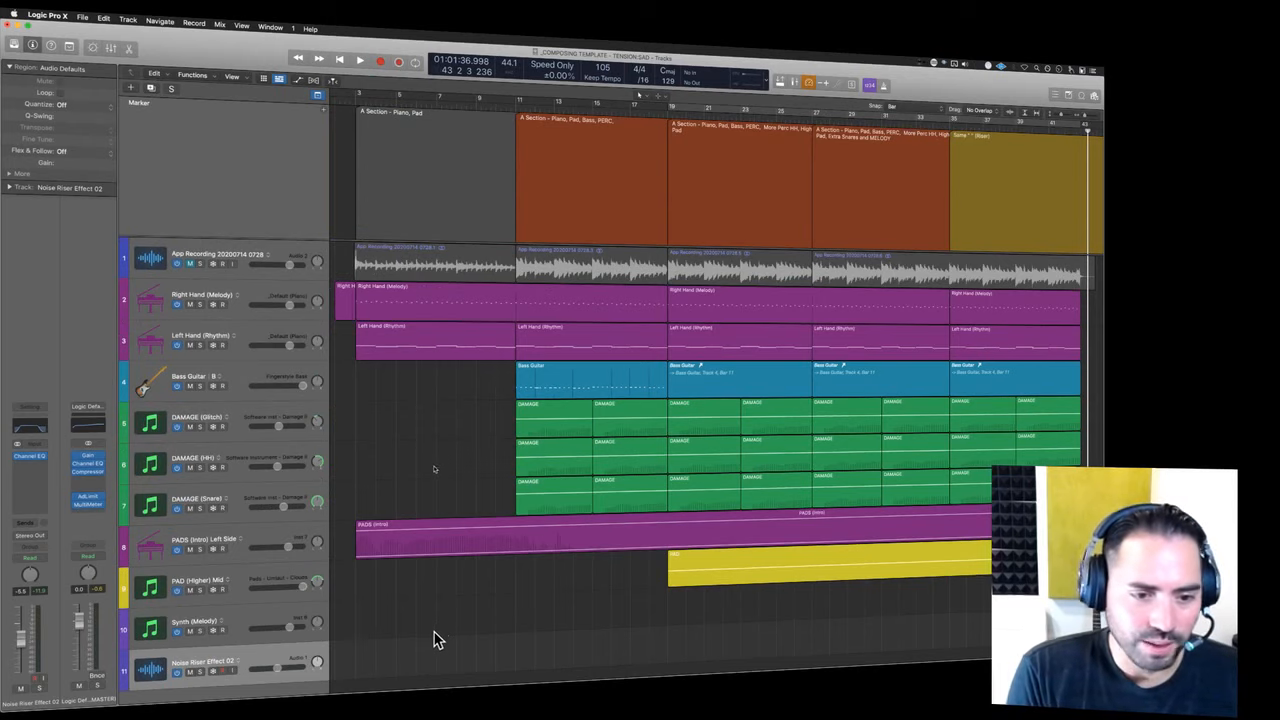
key("super+Left")
key("super+Left")
key("super+Left")
key("super+Left")
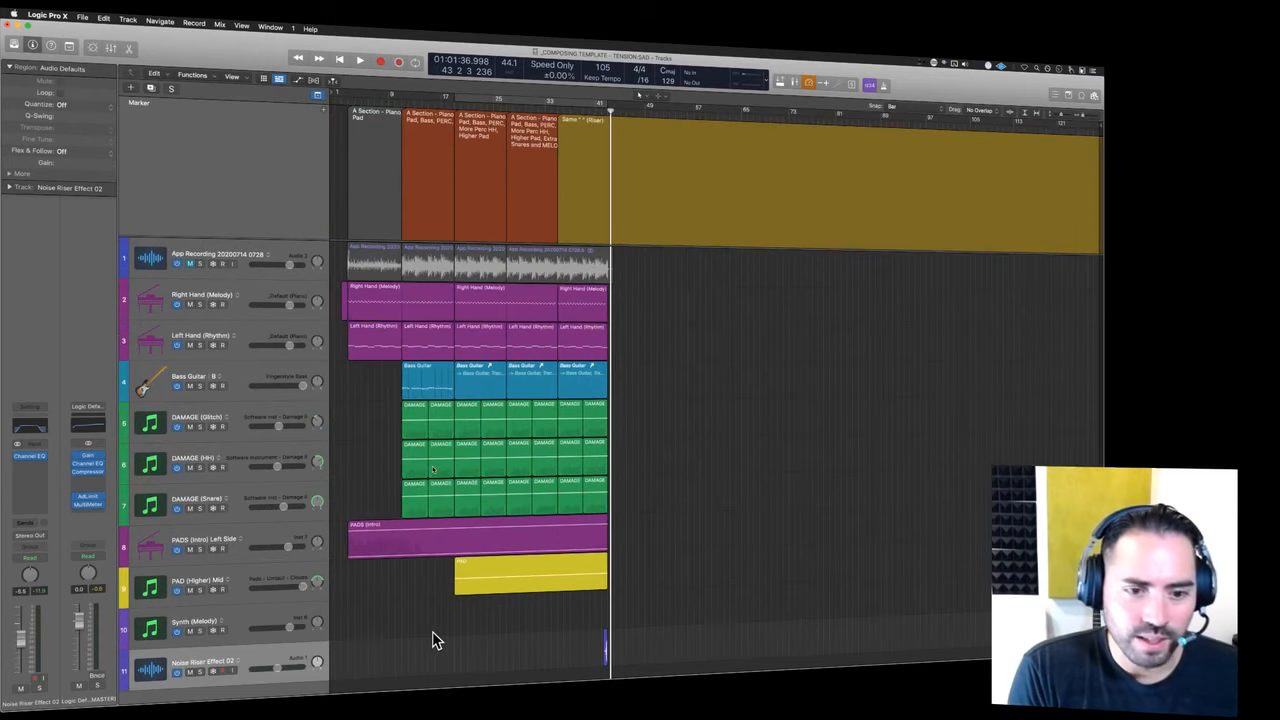
left_click(268, 617)
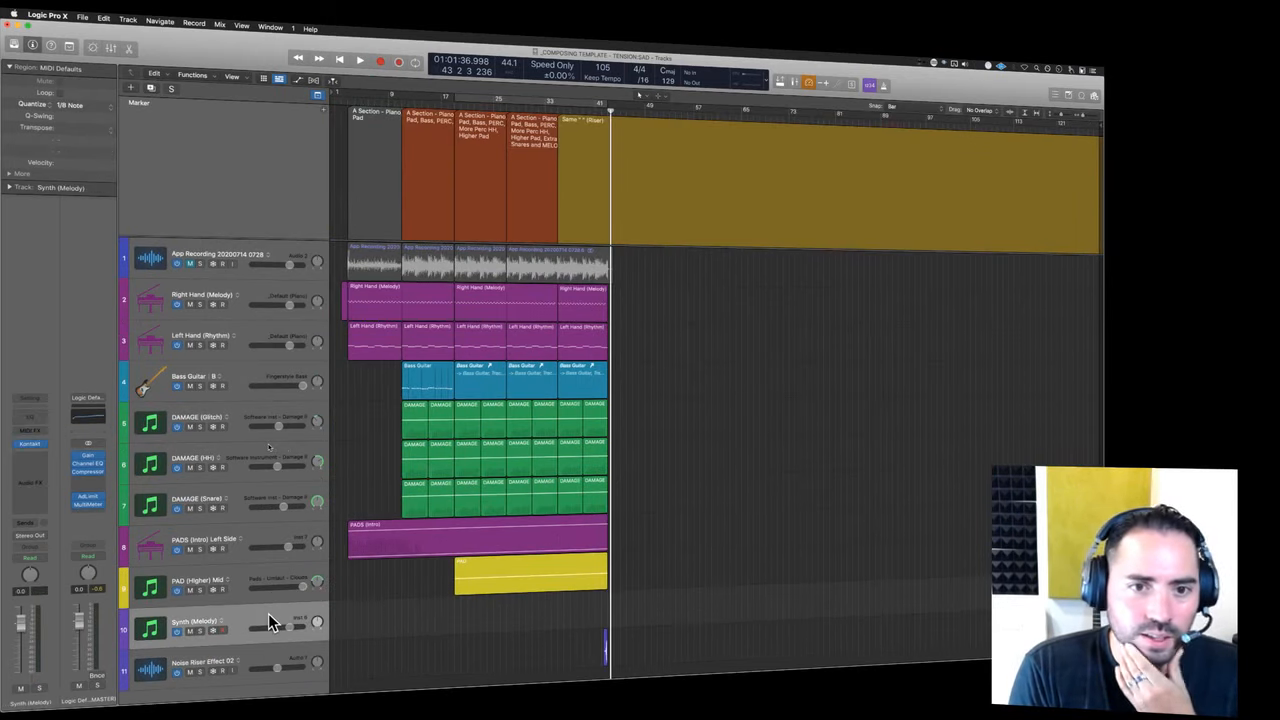
left_click(557, 107)
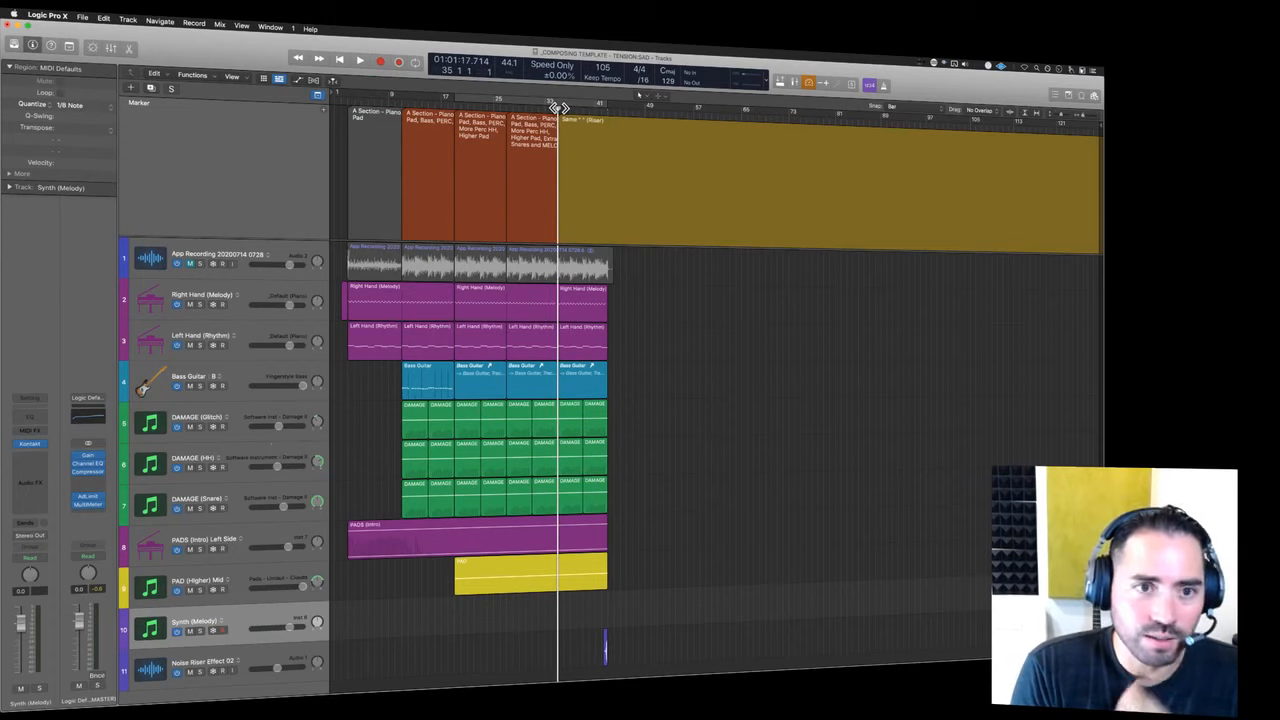
- Play the App Recording track in solo from bar 35 to bar 43, then stop and turn its solo off
key("Up")
key("Up")
key("Up")
key("Up")
key("Up")
key("Up")
key("Up")
key("Up")
key("Up")
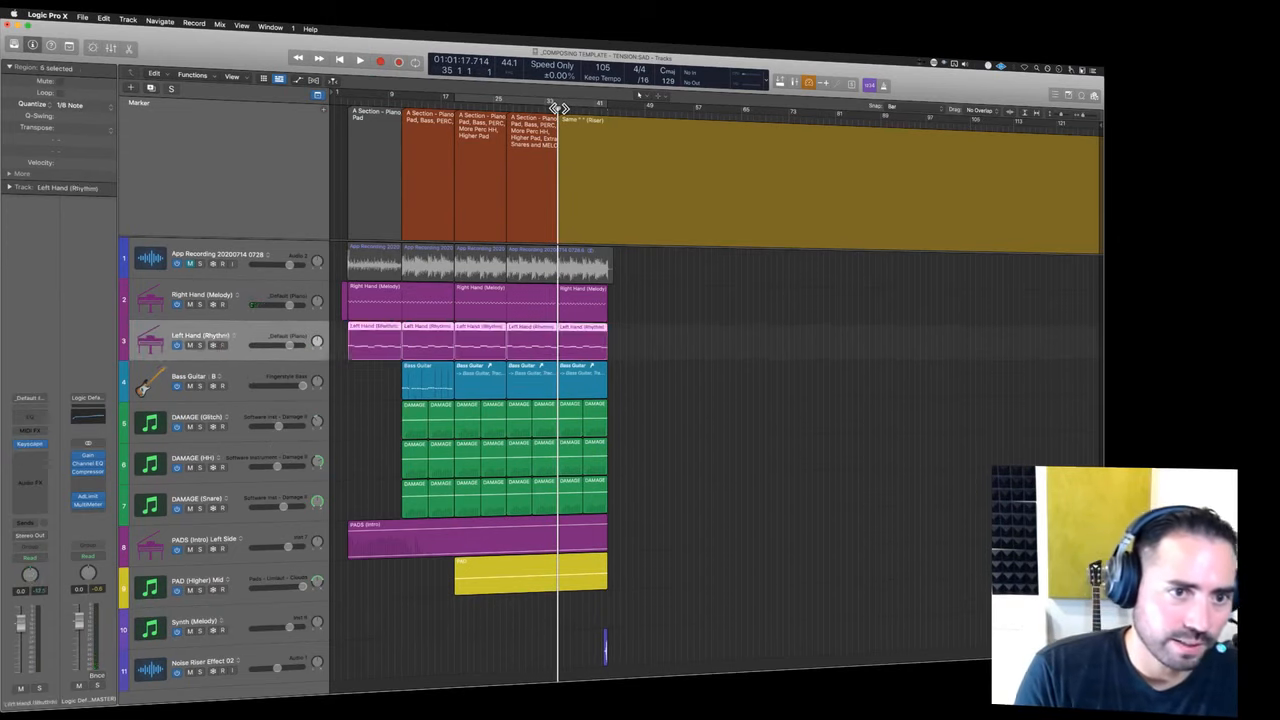
key("ctrl+s")
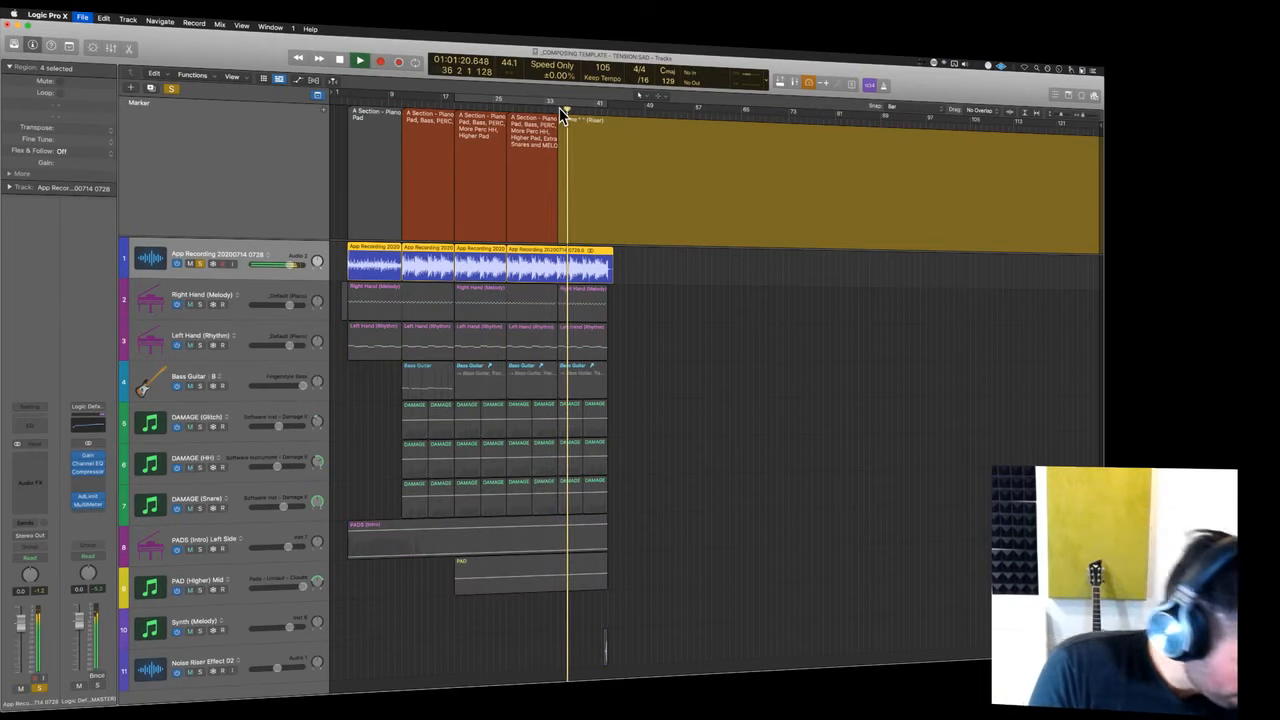
key("super+s")
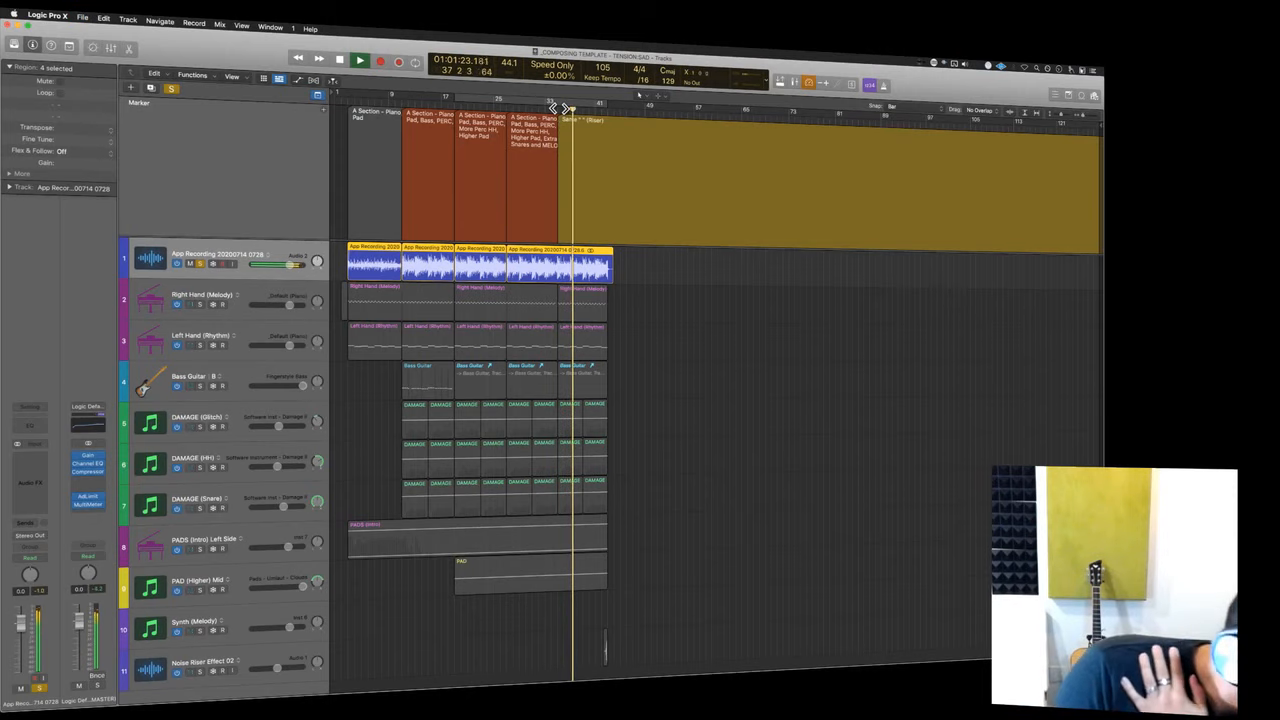
key("super+s")
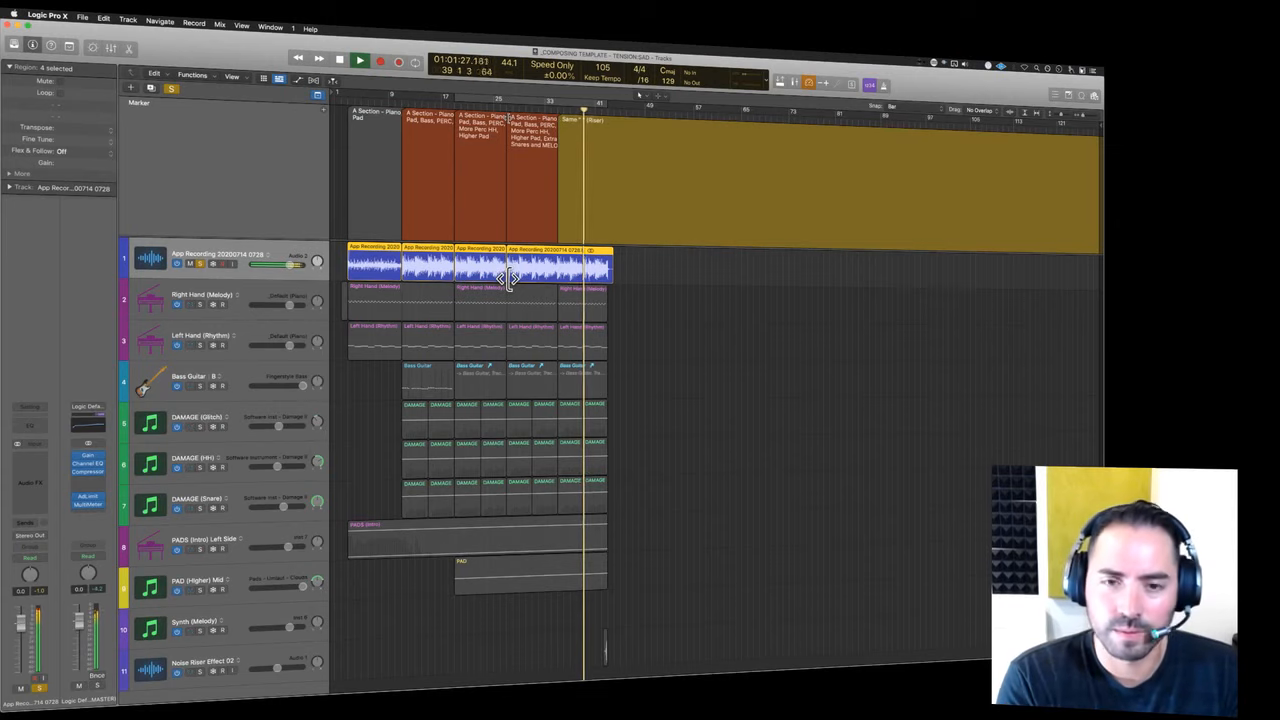
key("space")
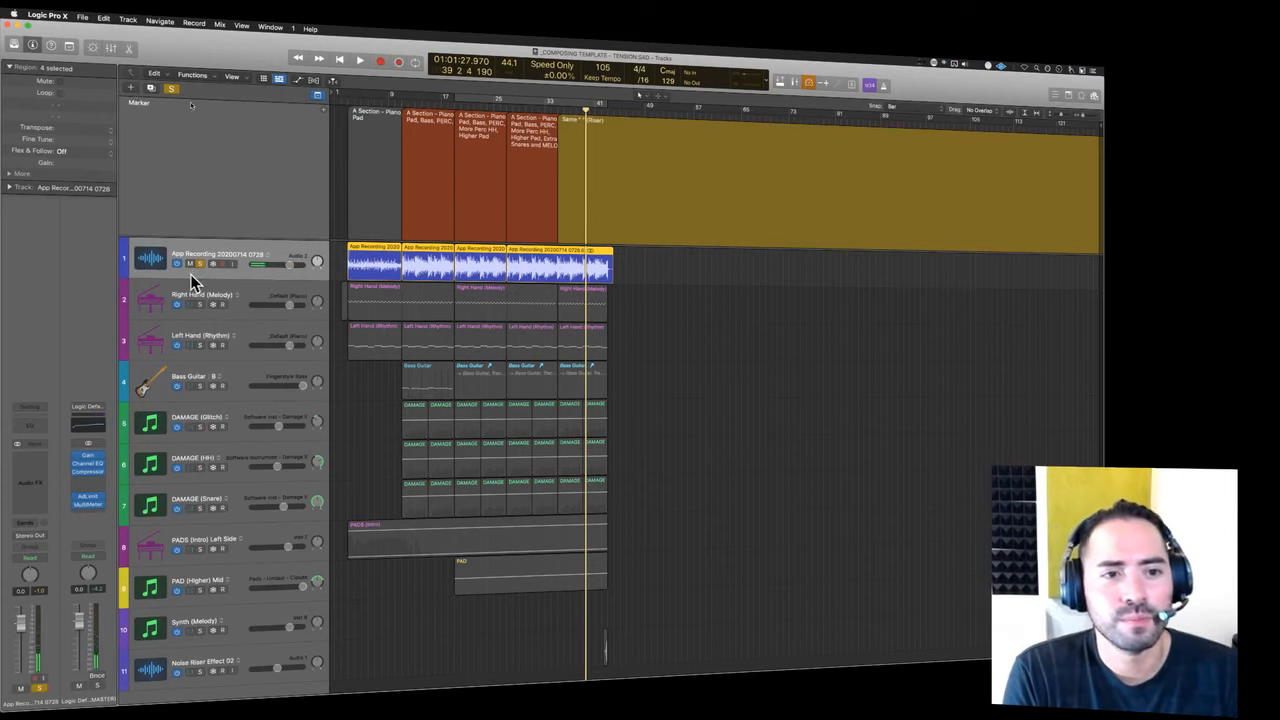
key("space")
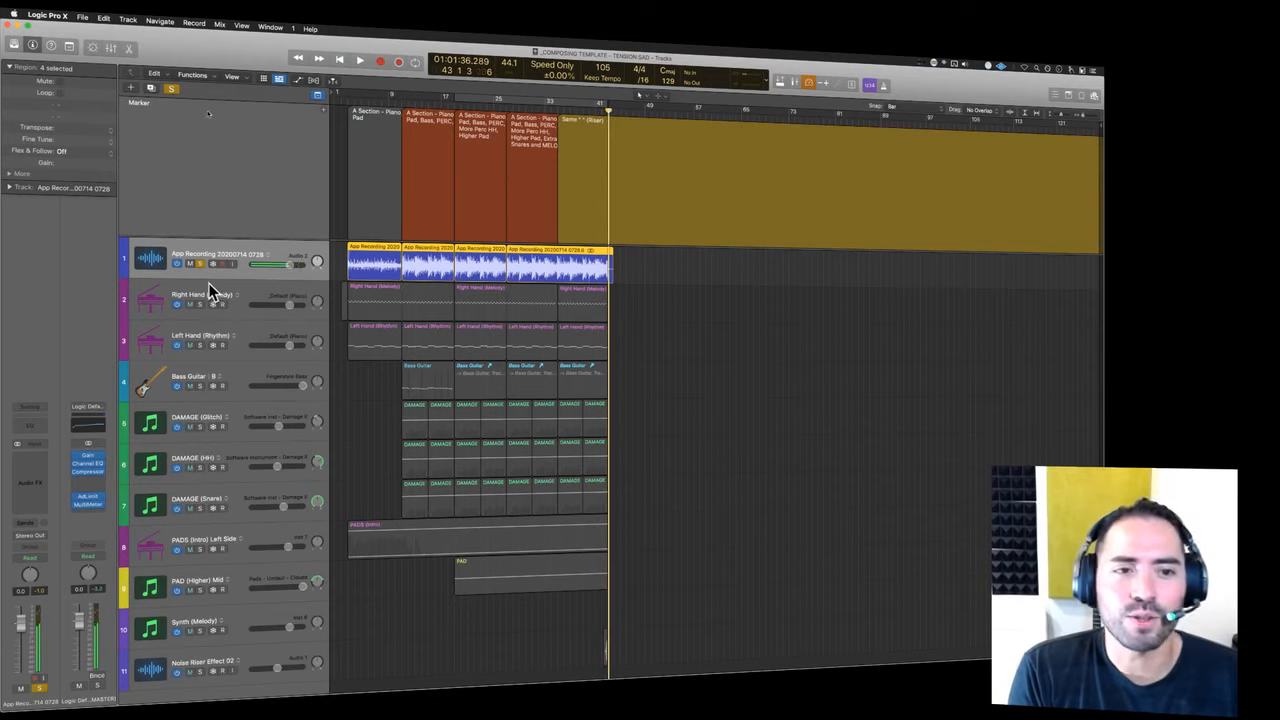
left_click(200, 263)
- Select the Synth (Melody) track, place the playhead at bar 27, and briefly play the section marked for extra snares and melody
scroll(396, 480, "down", 3)
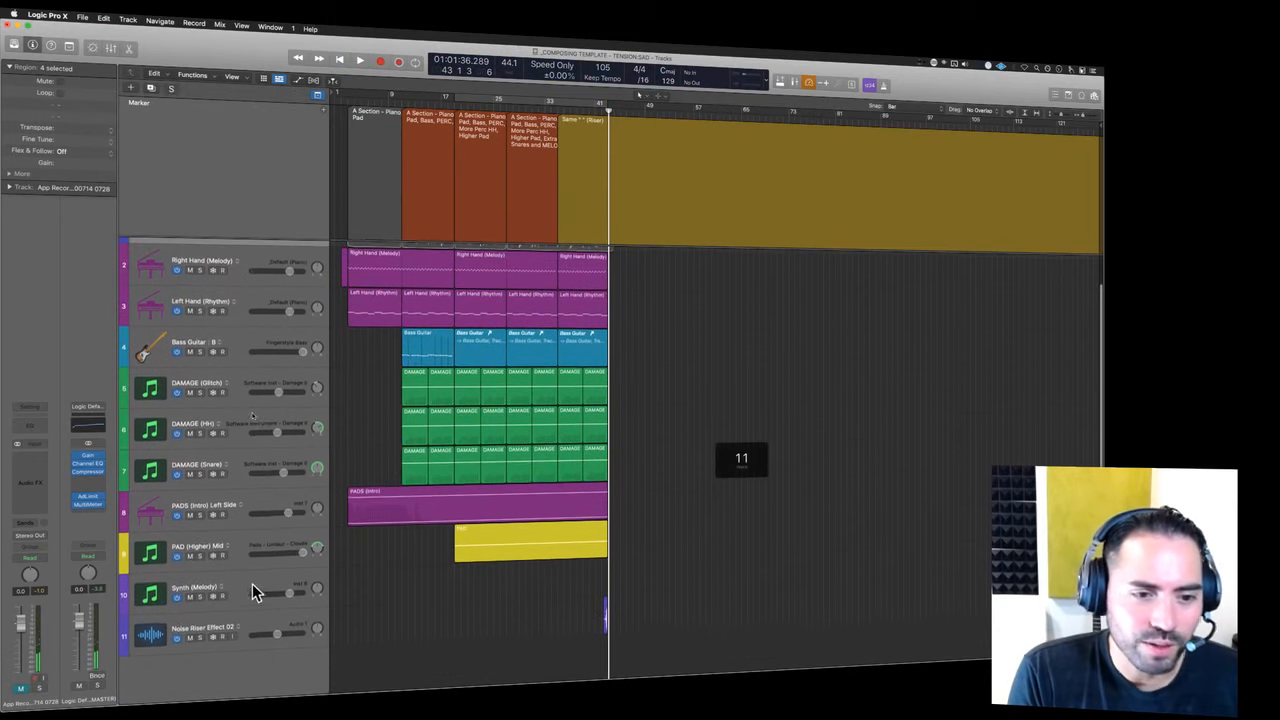
left_click(252, 590)
key("super+Right")
key("super+Right")
key("super+Right")
key("super+Right")
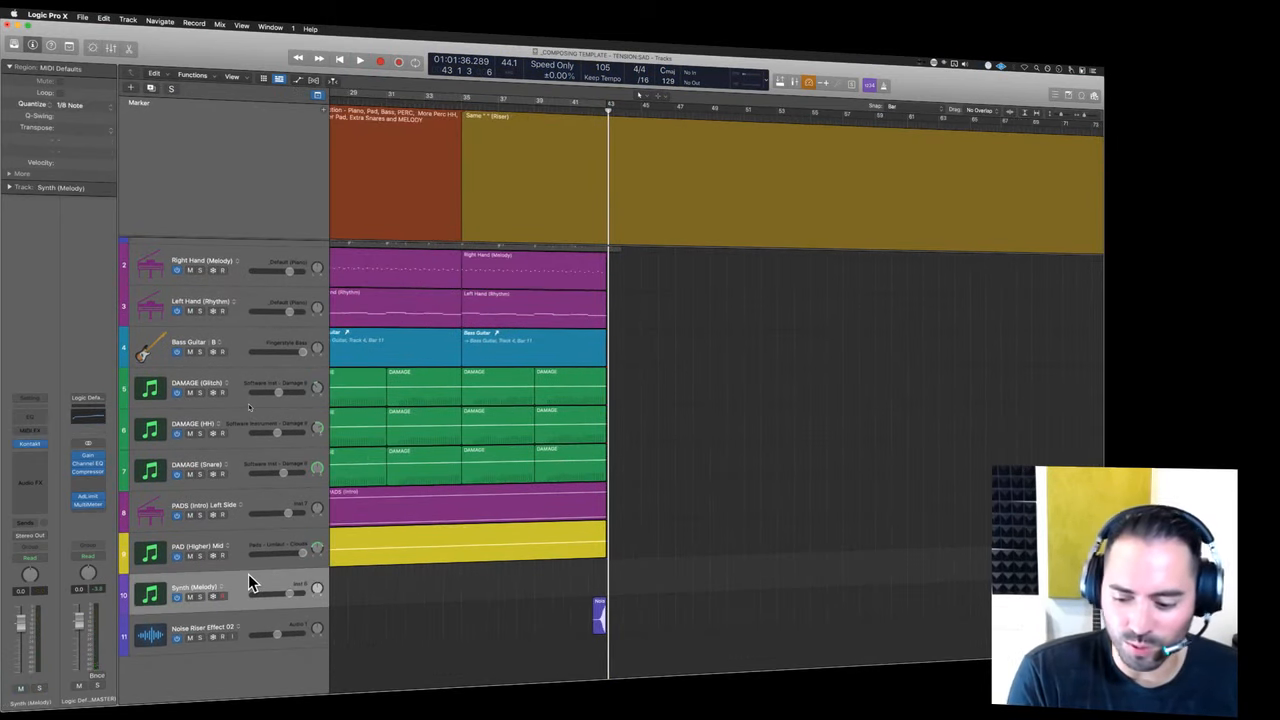
scroll(250, 584, "left", 3)
key("super+Left")
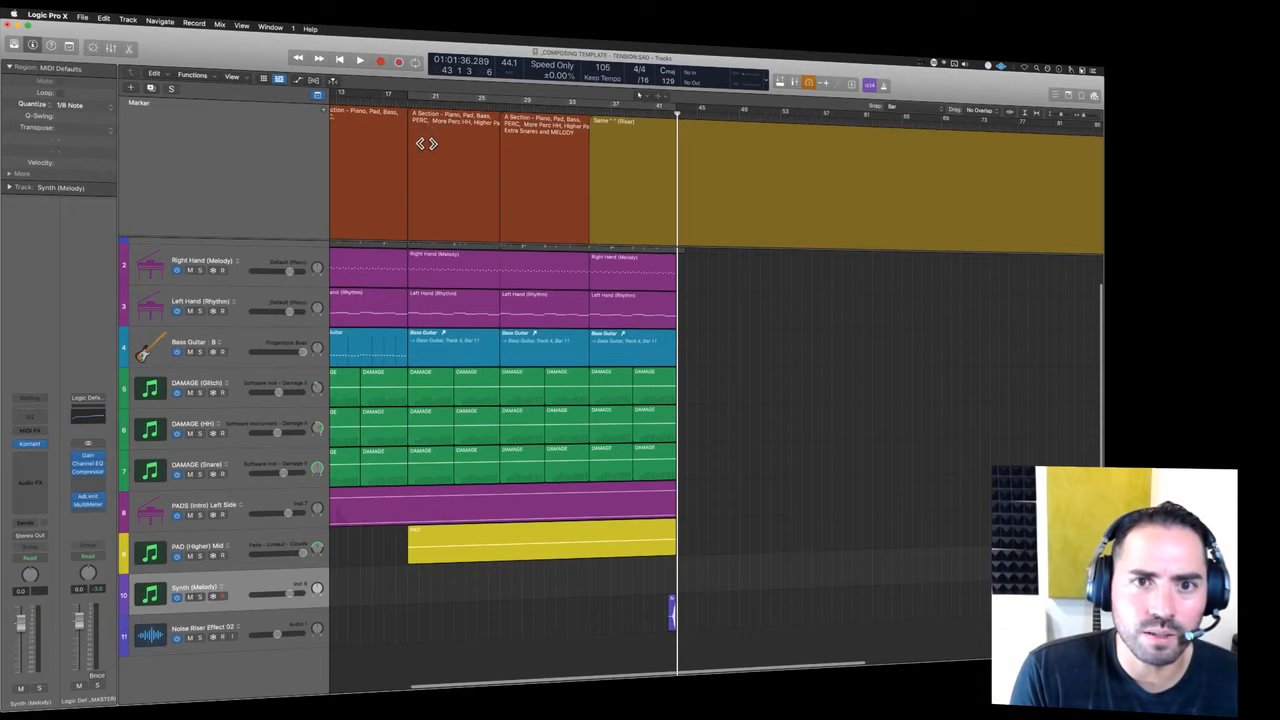
left_click(529, 148)
left_click(501, 109)
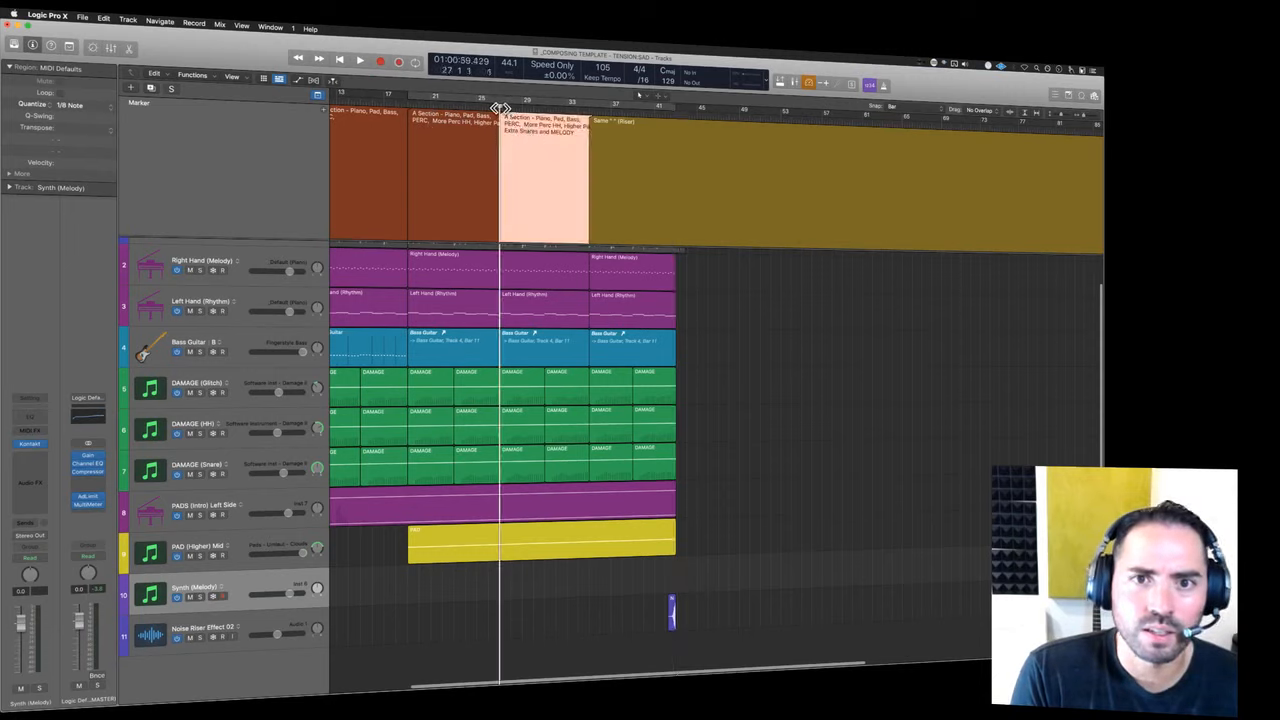
key("space")
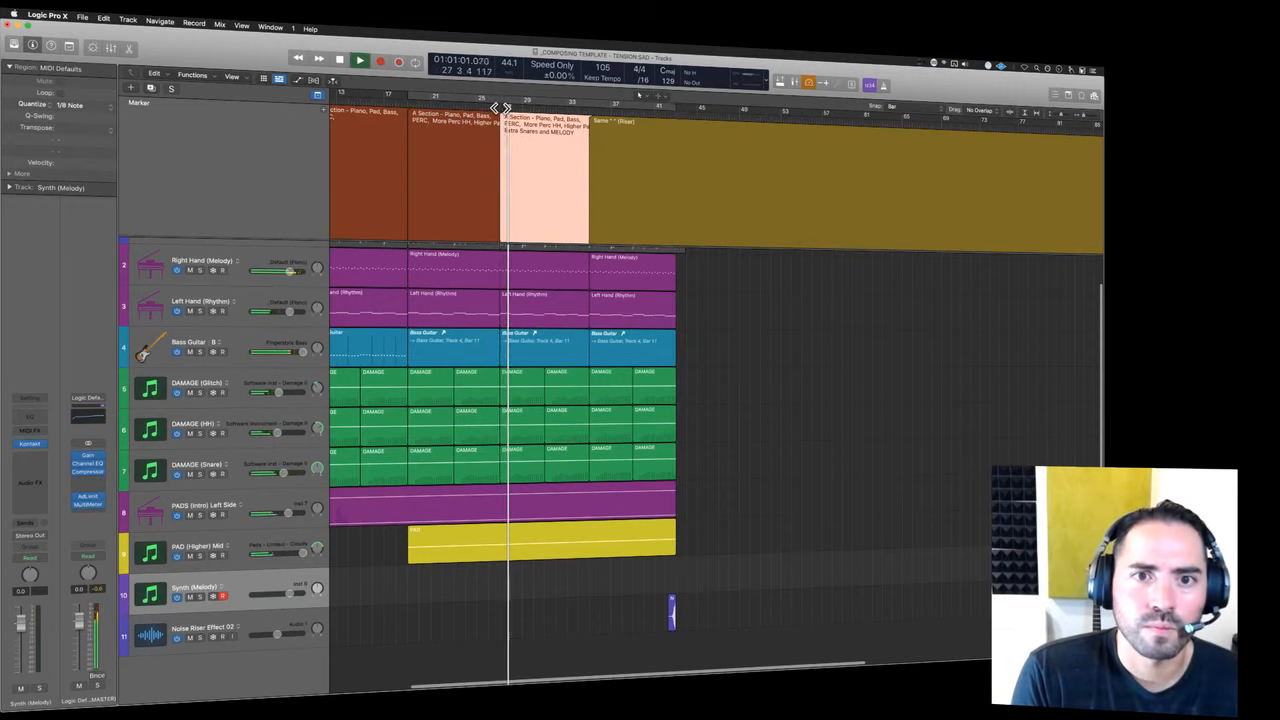
key("space")
- Open the Synth (Melody) track's Kontakt instrument, adjust the volume envelope of the Beating Bells patch, and close the instrument
left_click(265, 576)
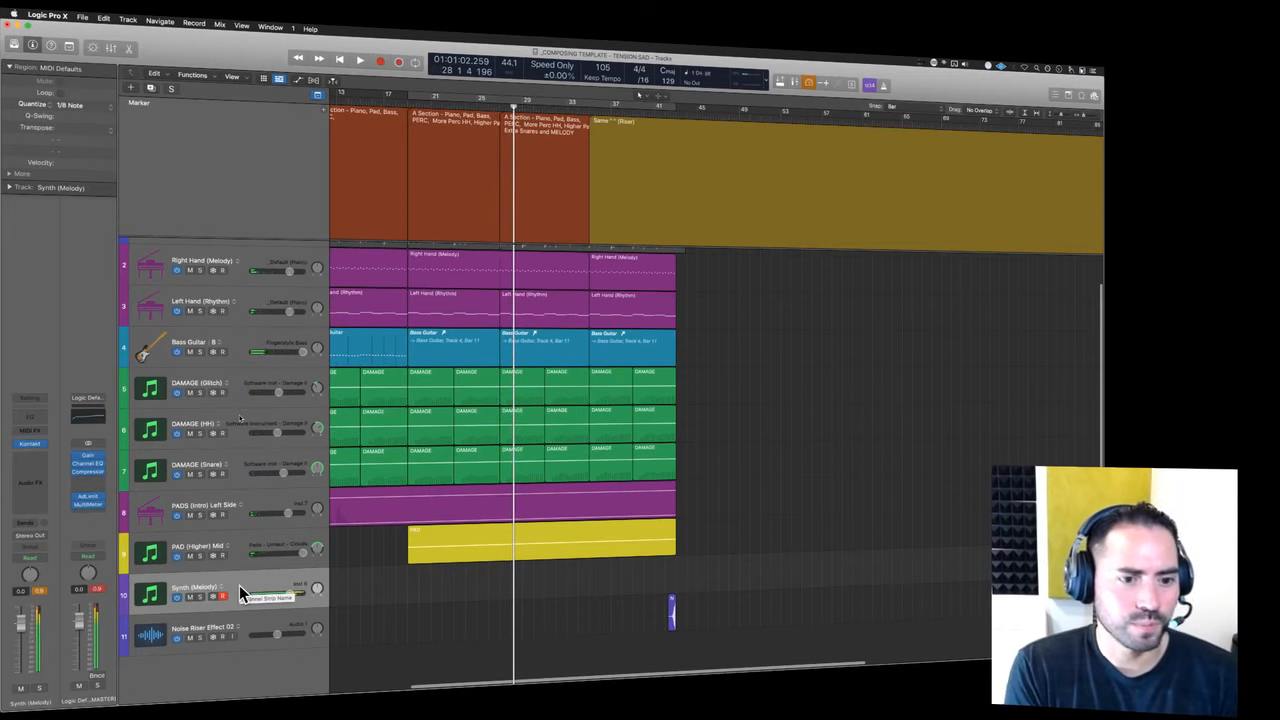
left_click(33, 447)
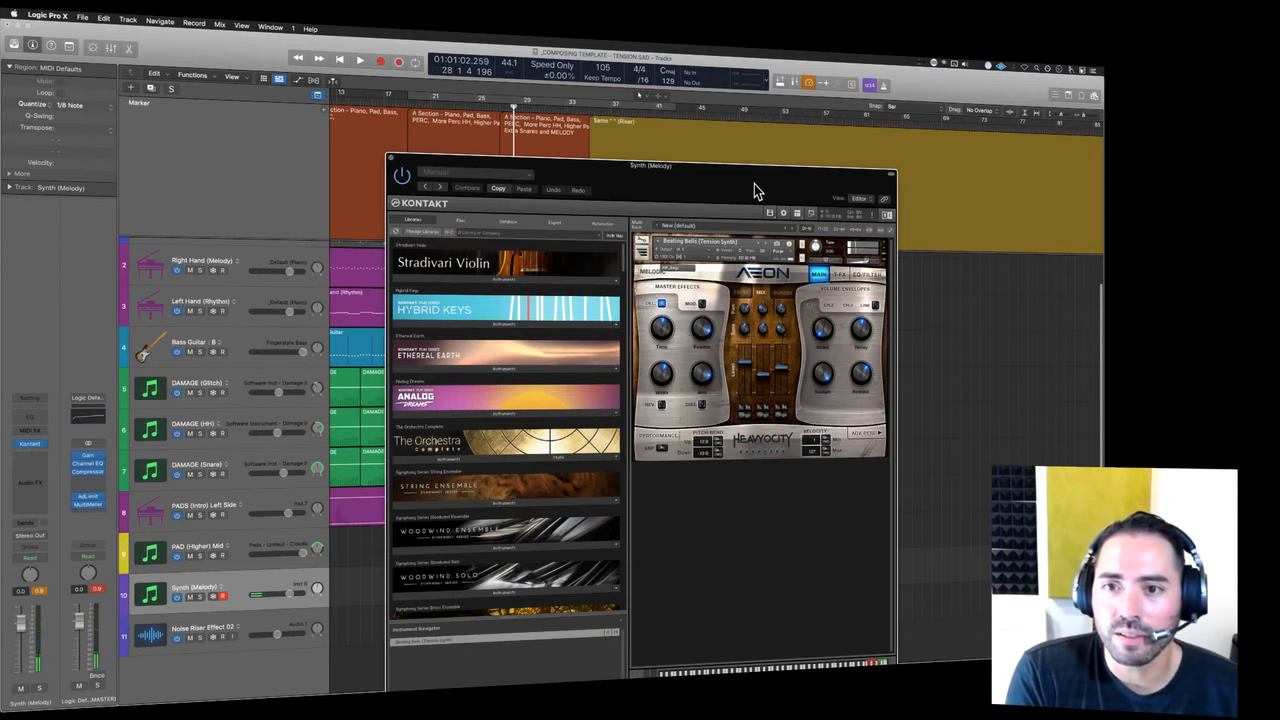
left_click_drag(760, 190, 686, 94)
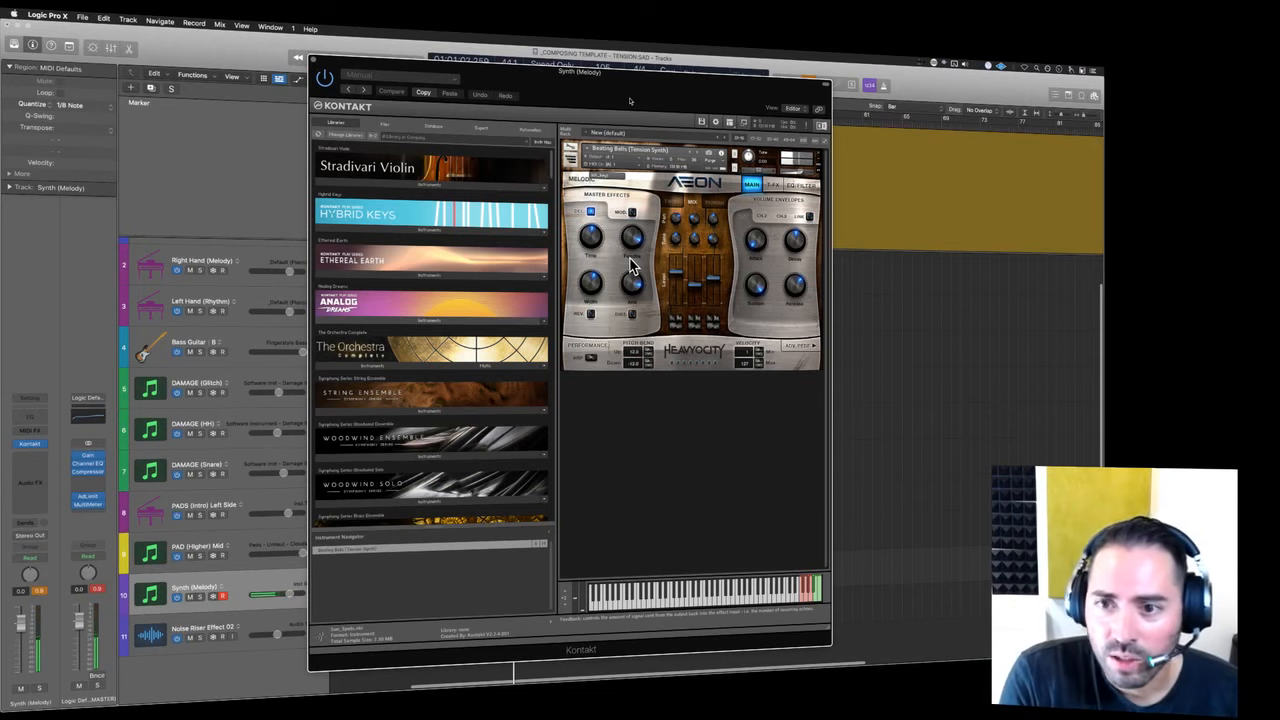
left_click_drag(793, 243, 796, 273)
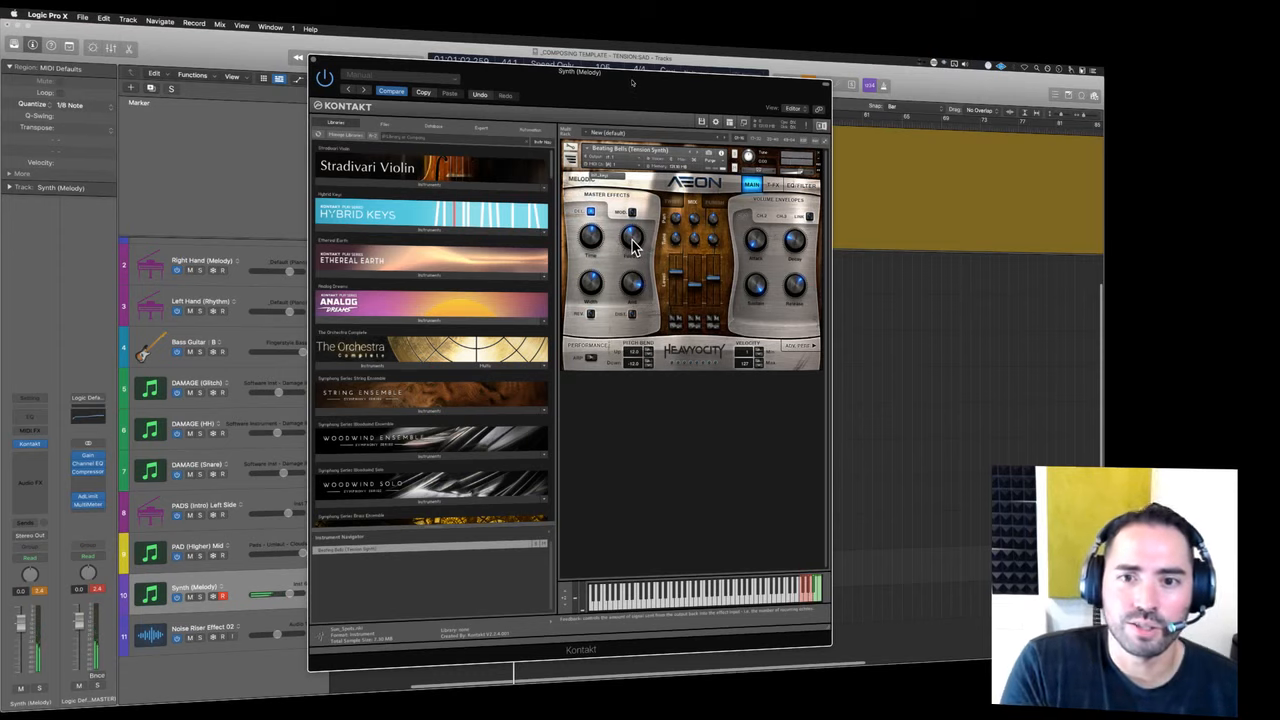
left_click(317, 78)
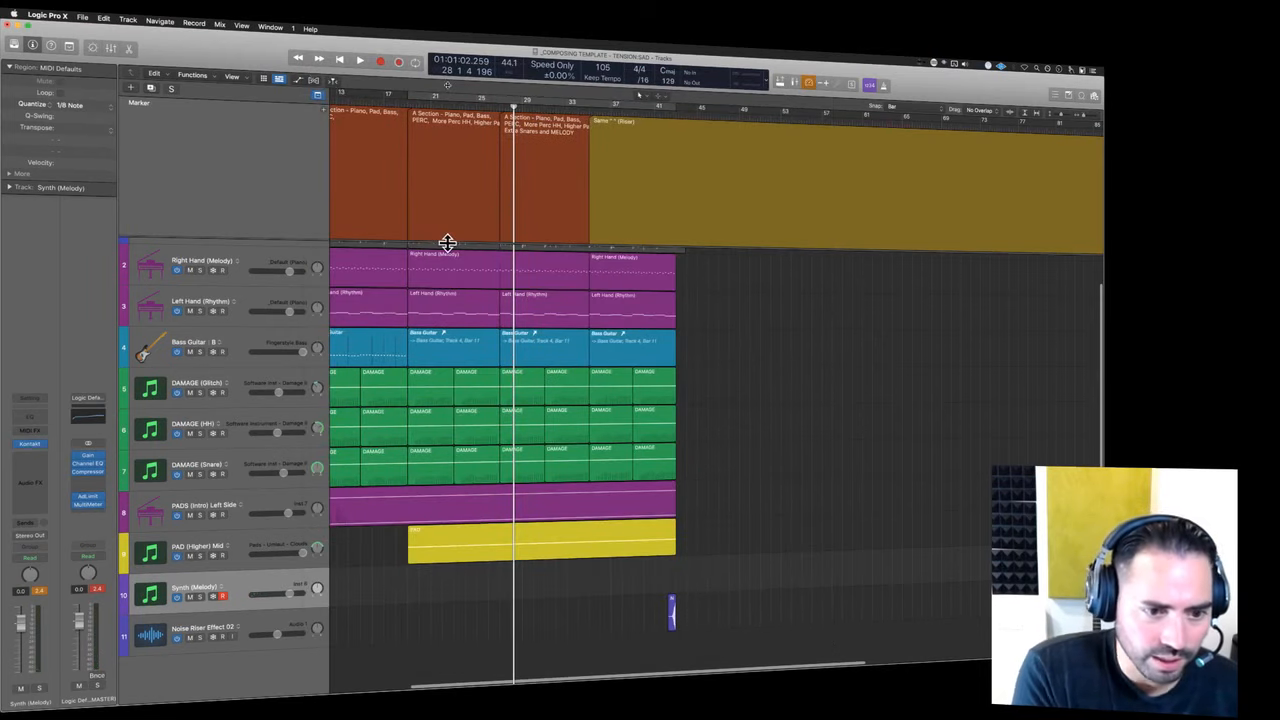
- Place the playhead at bar 27, play the arrangement through to bar 36, and stop playback
scroll(447, 240, "left", 1)
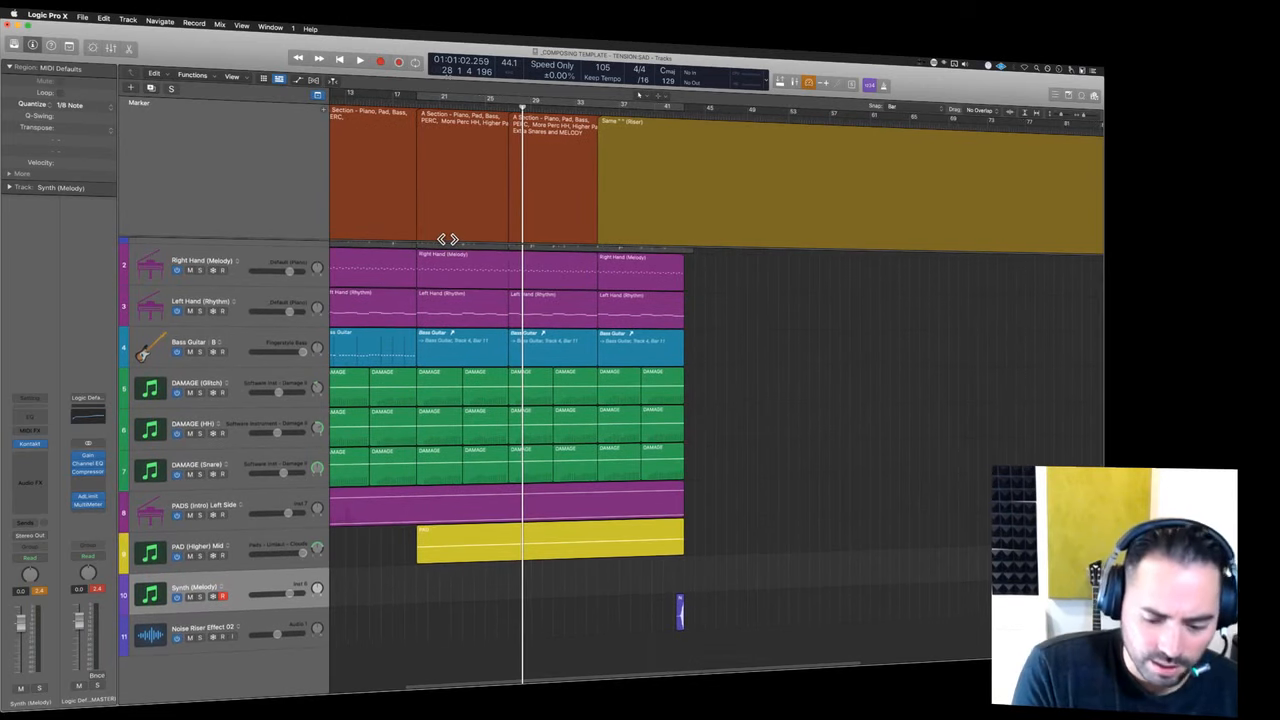
key("comma")
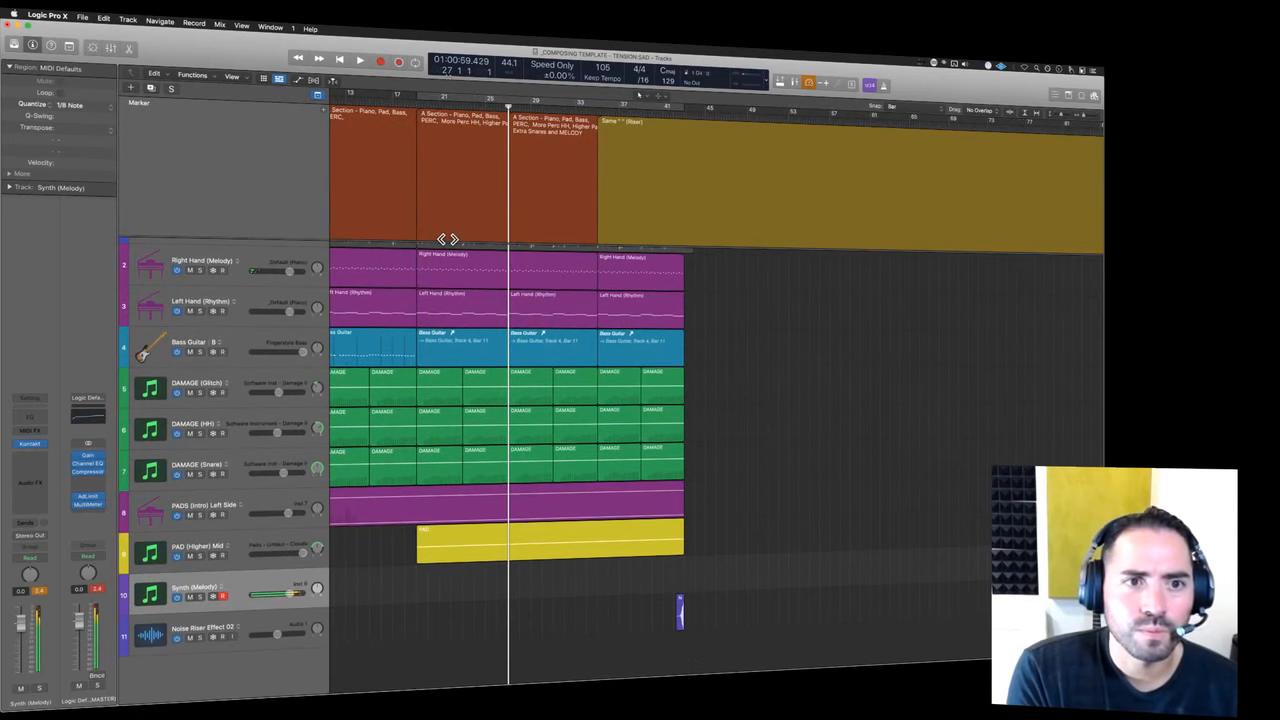
key("space")
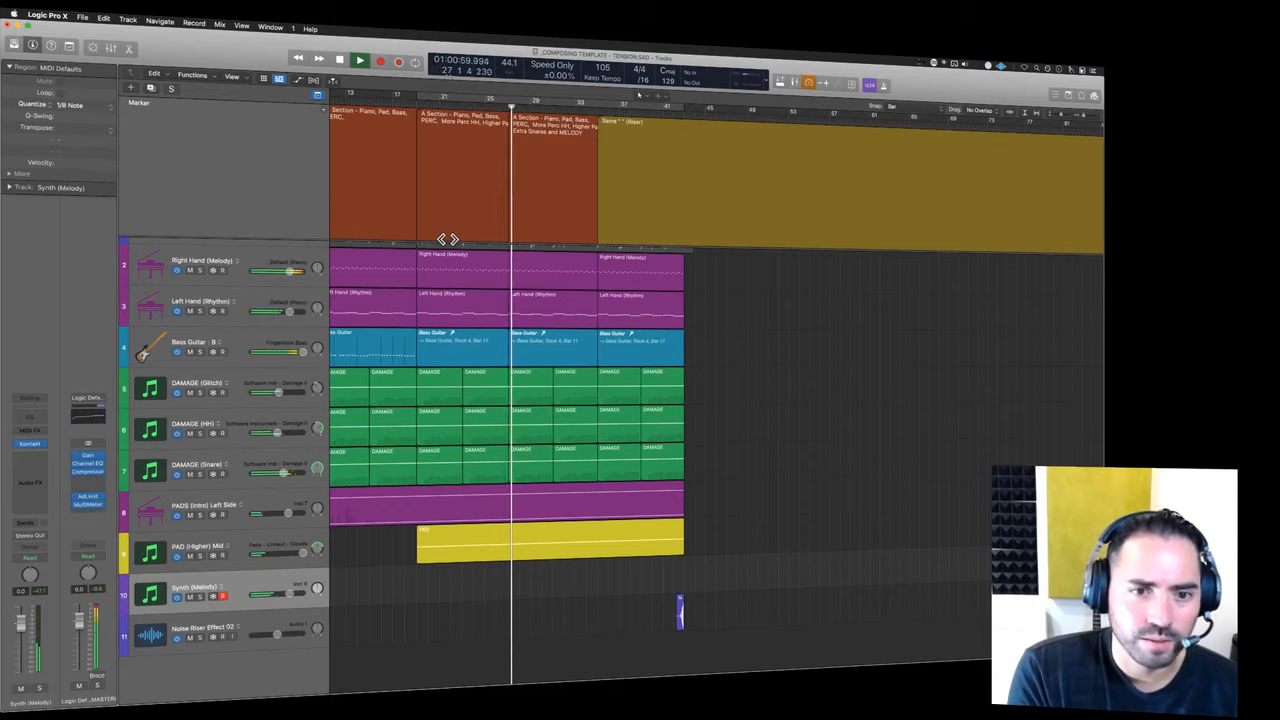
key("space")
key("space")
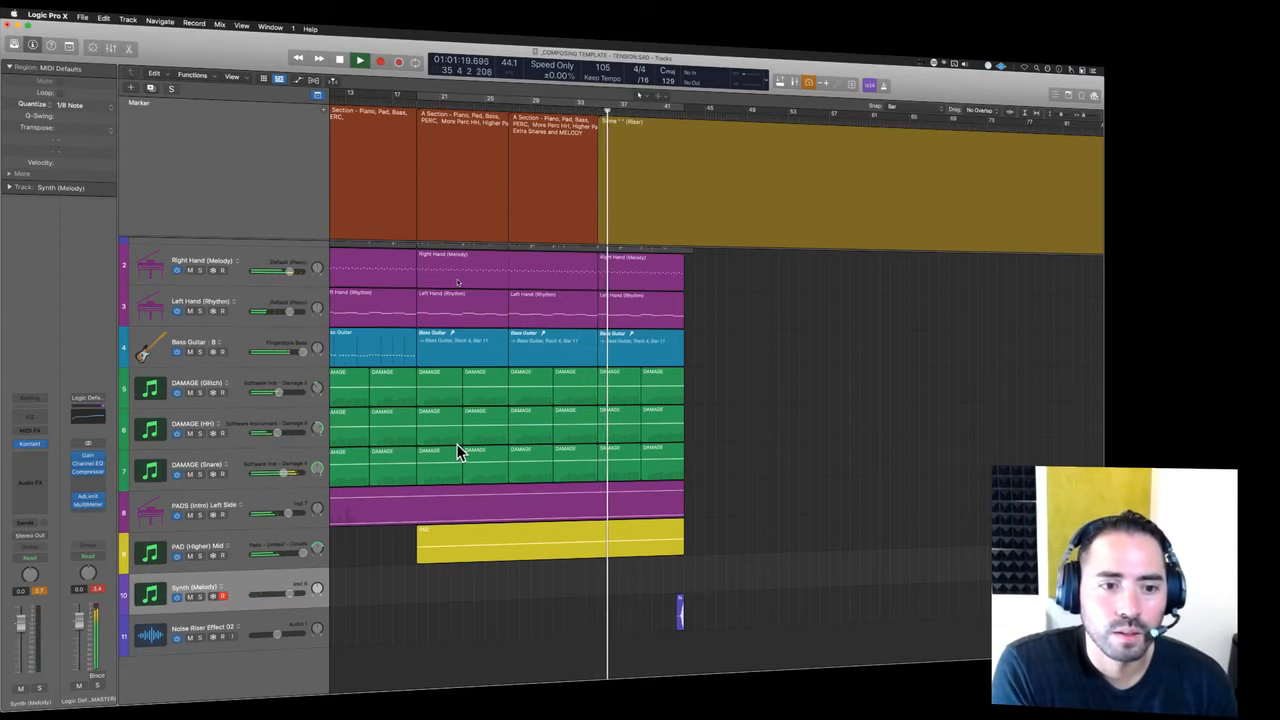
scroll(458, 452, "up", 2)
key("space")
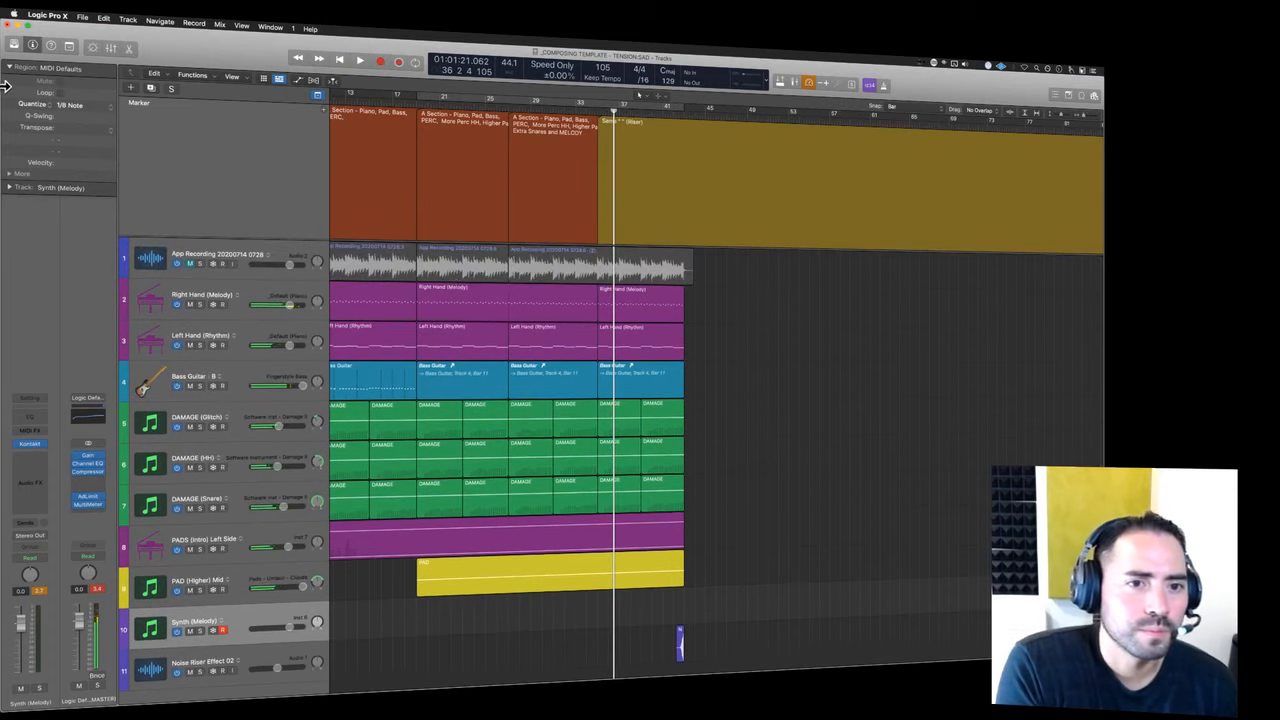
- Solo the App Recording track, play it in short passages from just before bar 35 to bar 38, then turn its solo off
left_click(205, 270)
left_click(199, 263)
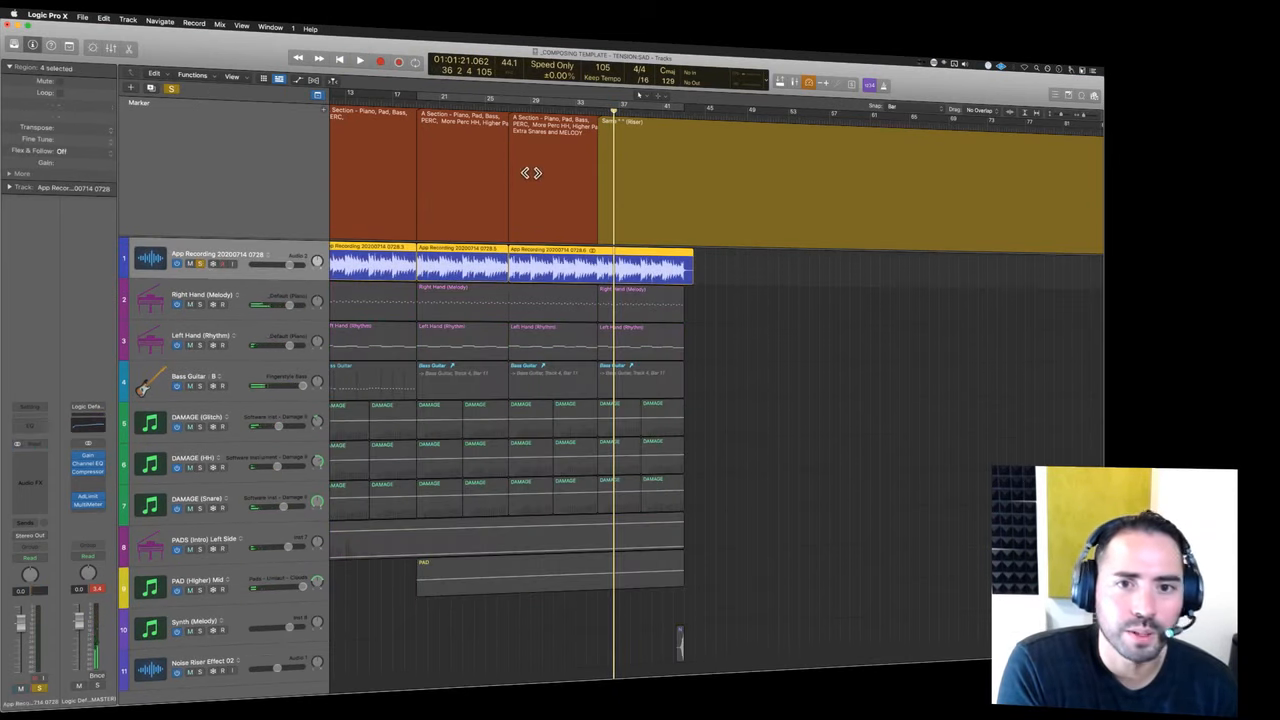
left_click(587, 112)
key("space")
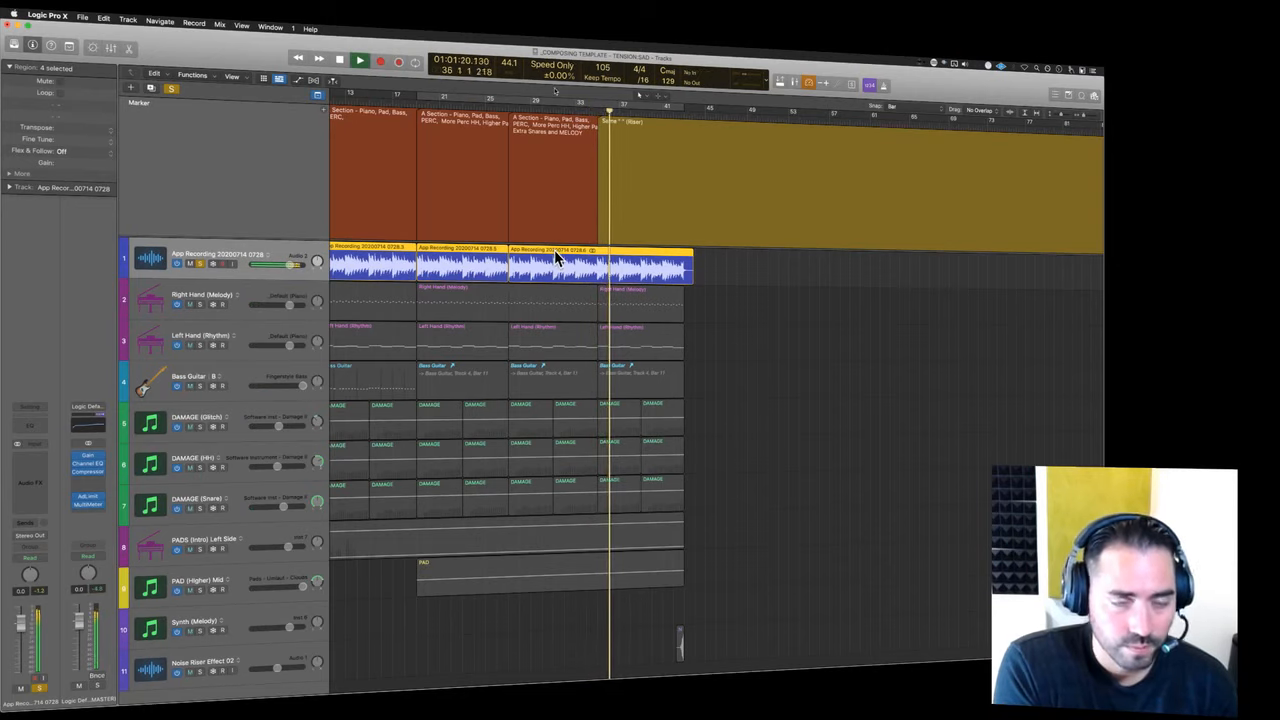
key("space")
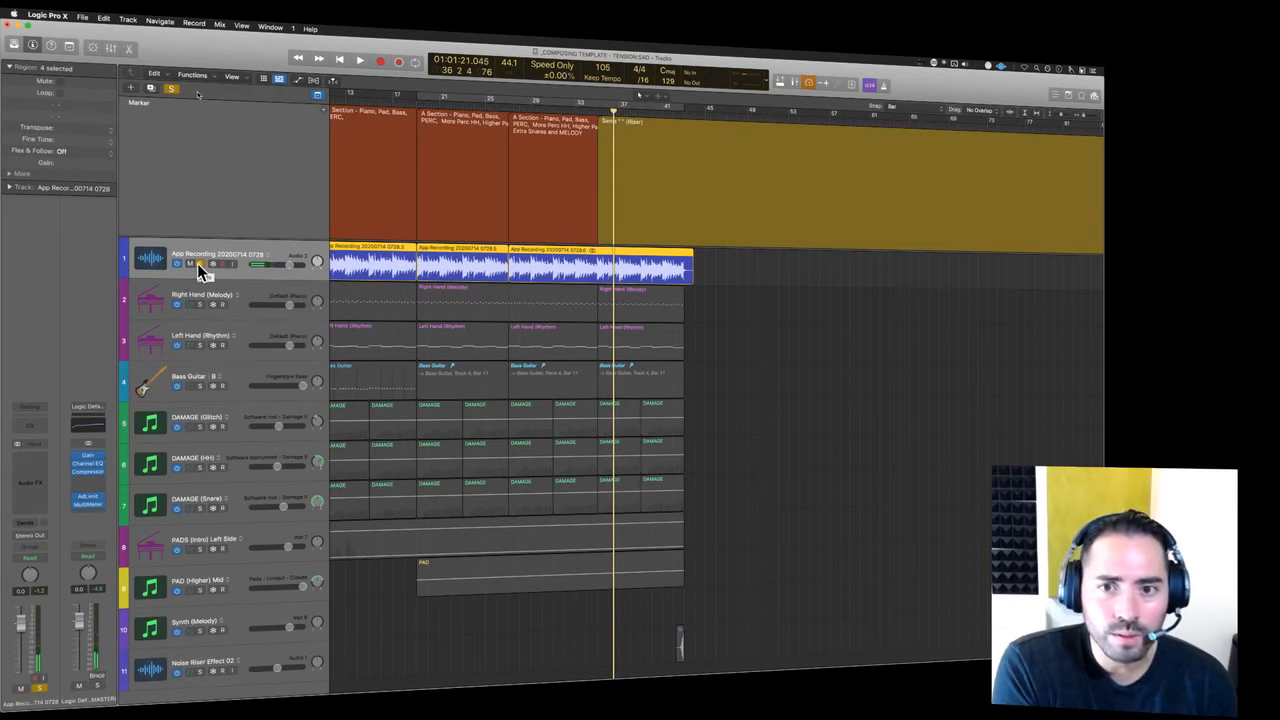
key("space")
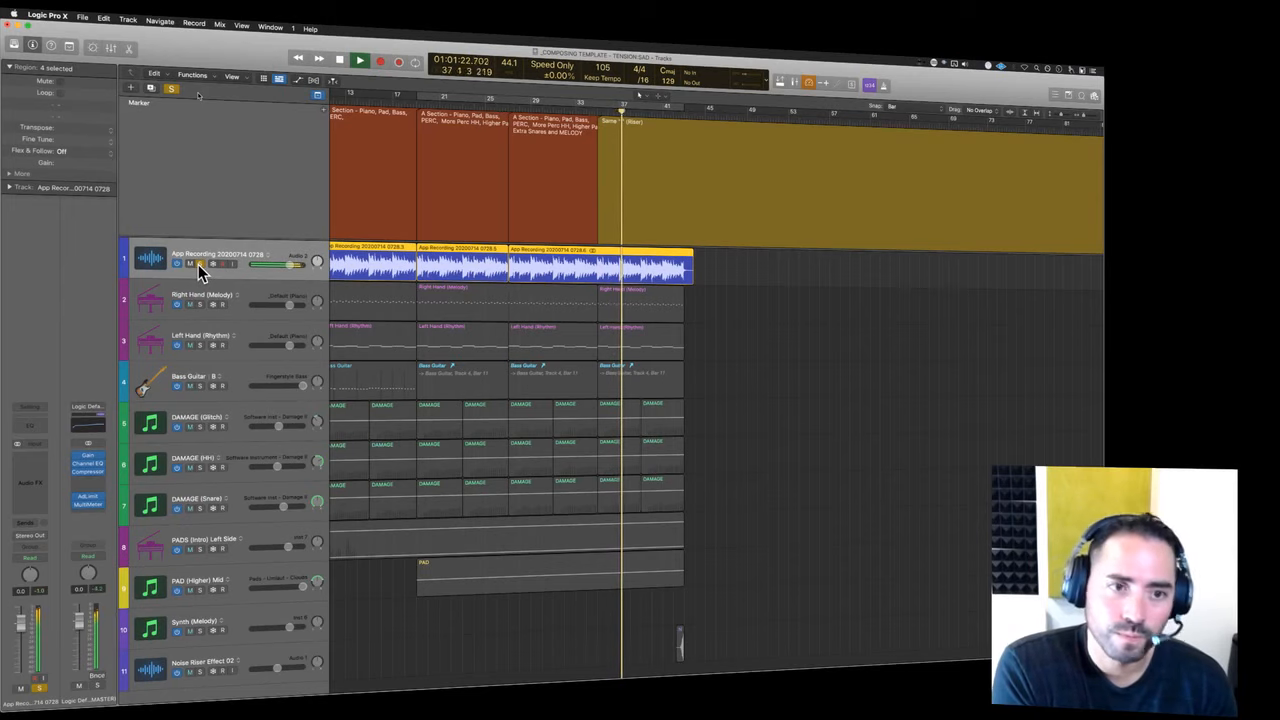
key("space")
key("space")
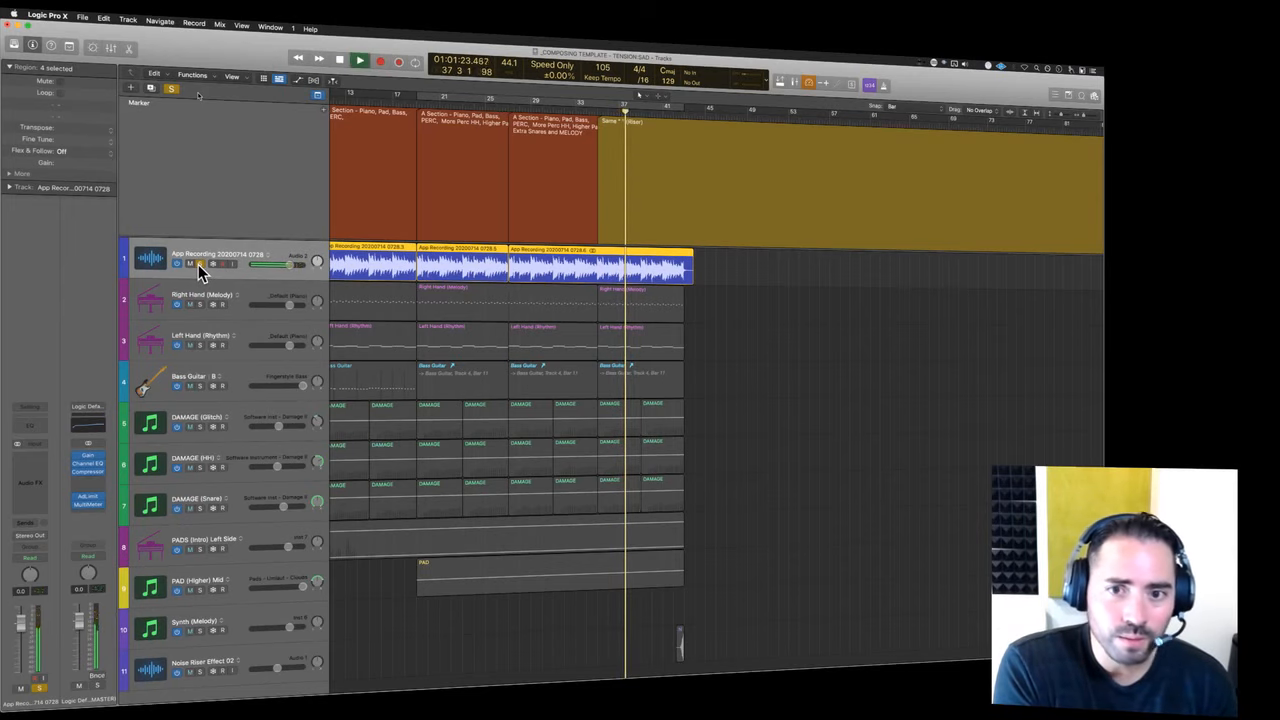
key("space")
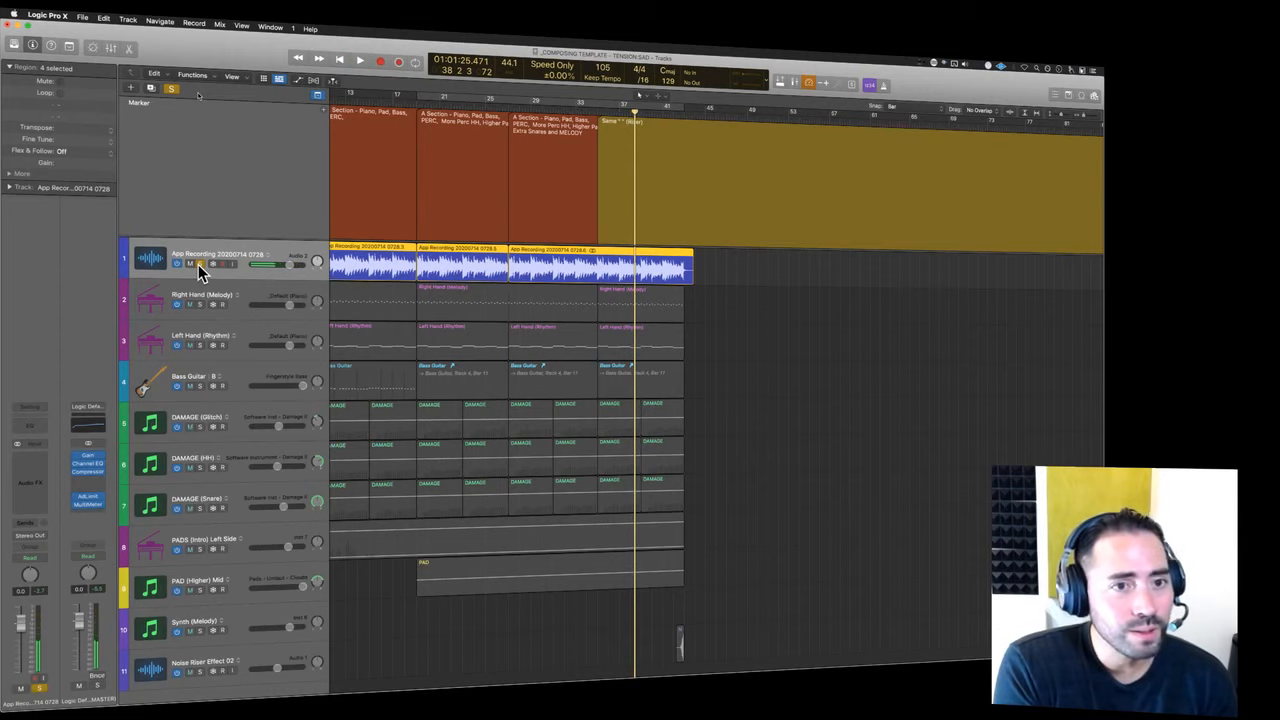
left_click(198, 264)
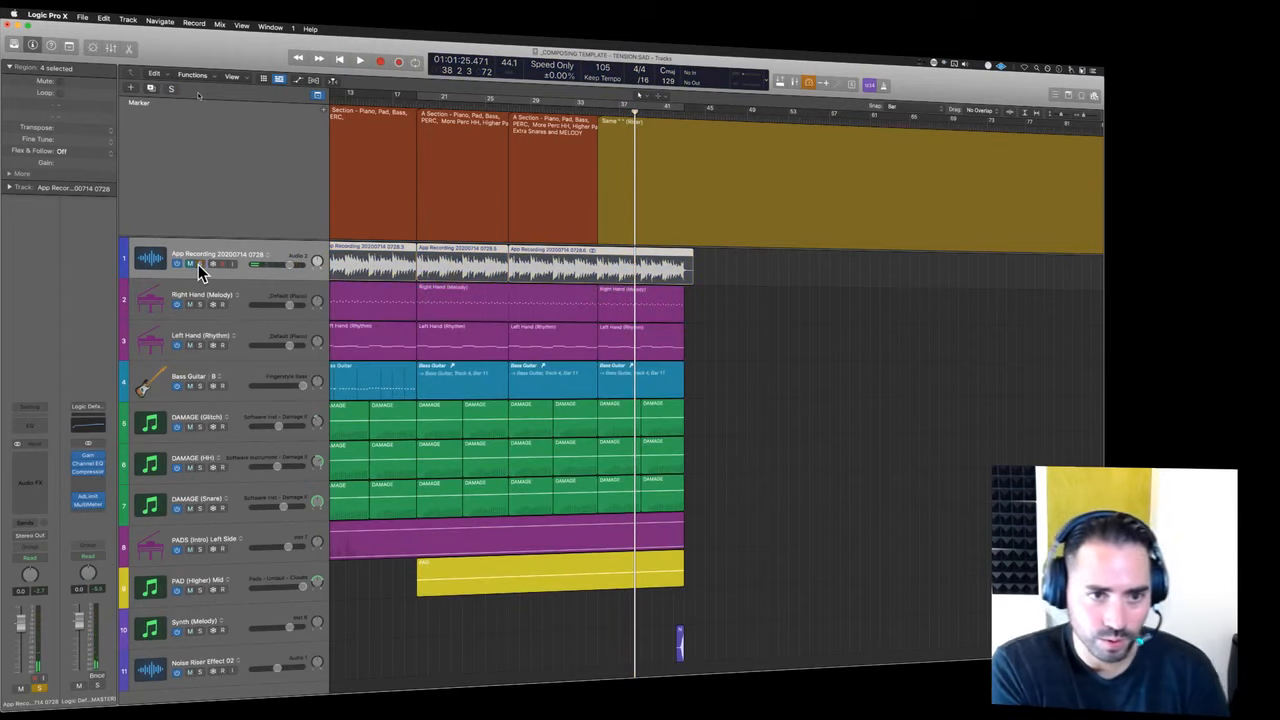
- Select the Synth (Melody) track, place the playhead at bar 35, and play with App Recording and Synth (Melody) both soloed
scroll(290, 390, "down", 2)
left_click(251, 579)
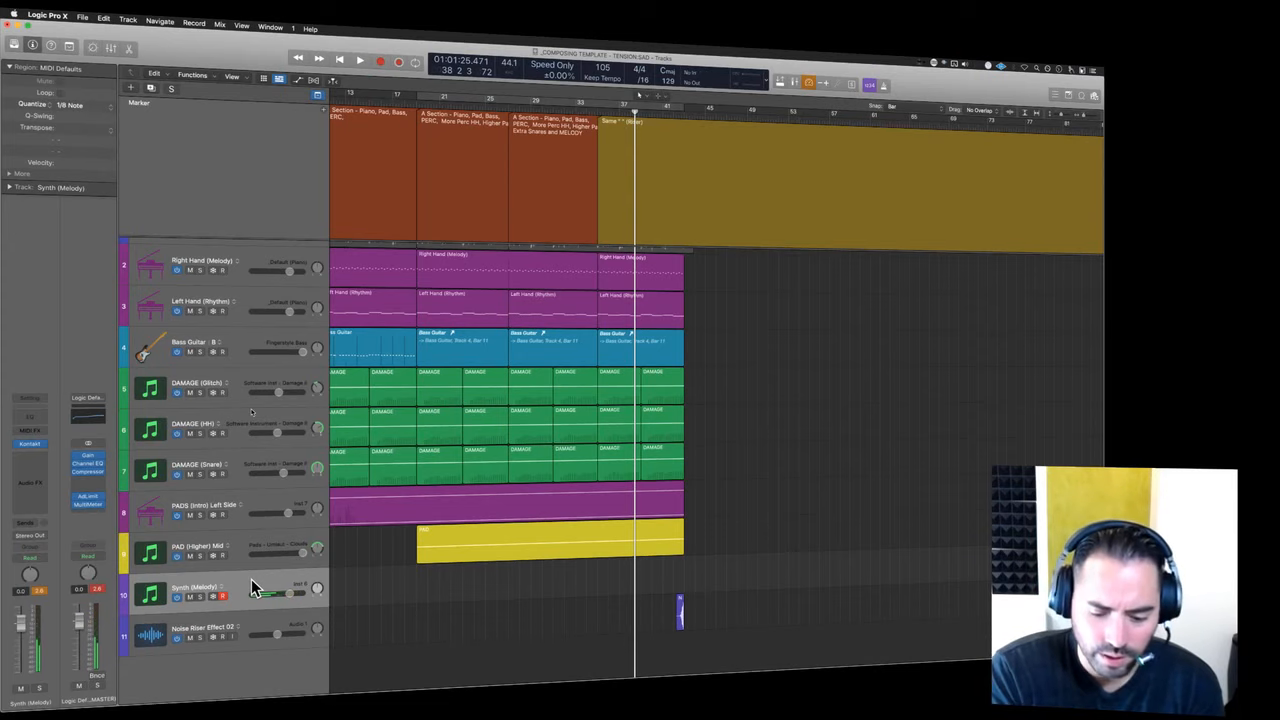
key("comma")
key("comma")
key("comma")
scroll(251, 579, "up", 2)
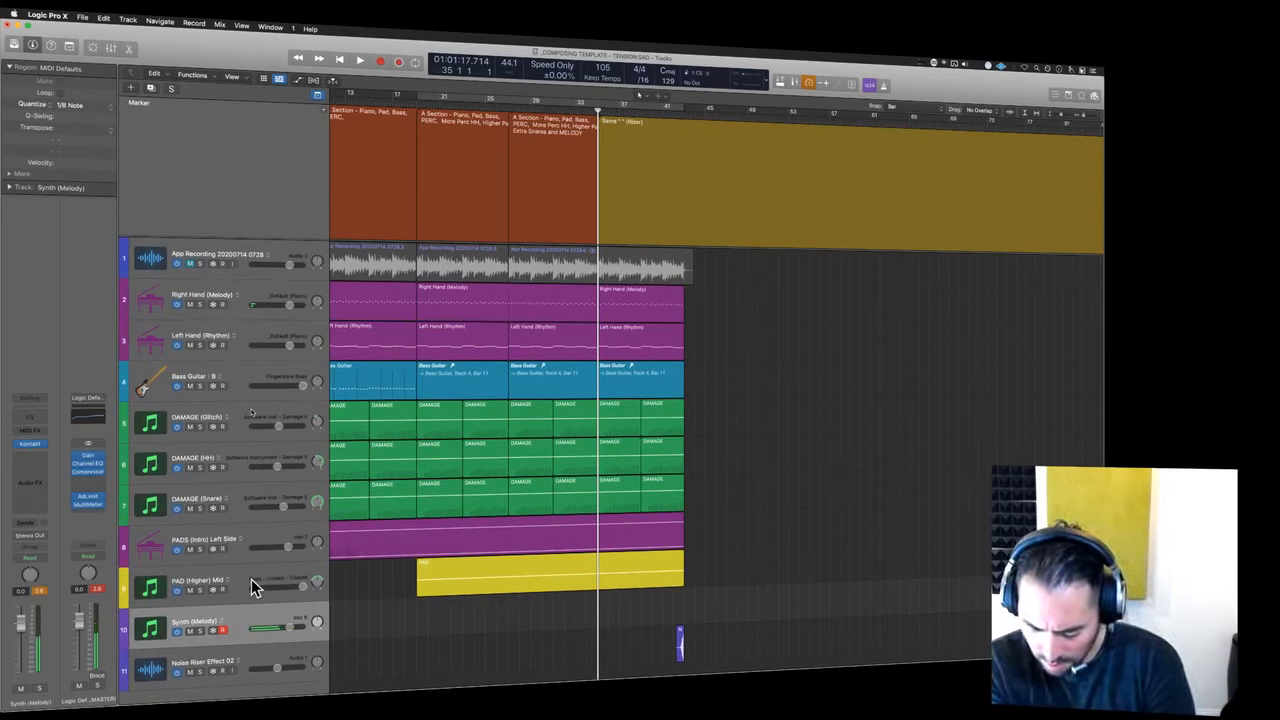
left_click(200, 264)
key("space")
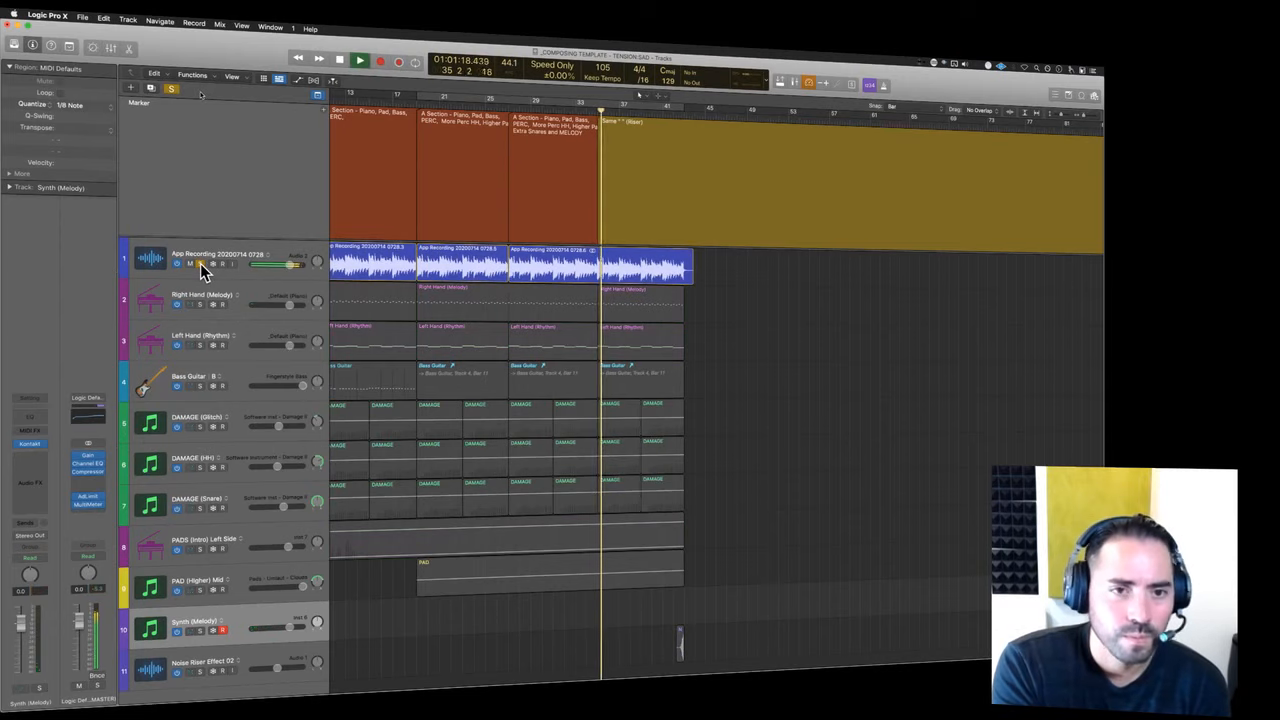
left_click(200, 630)
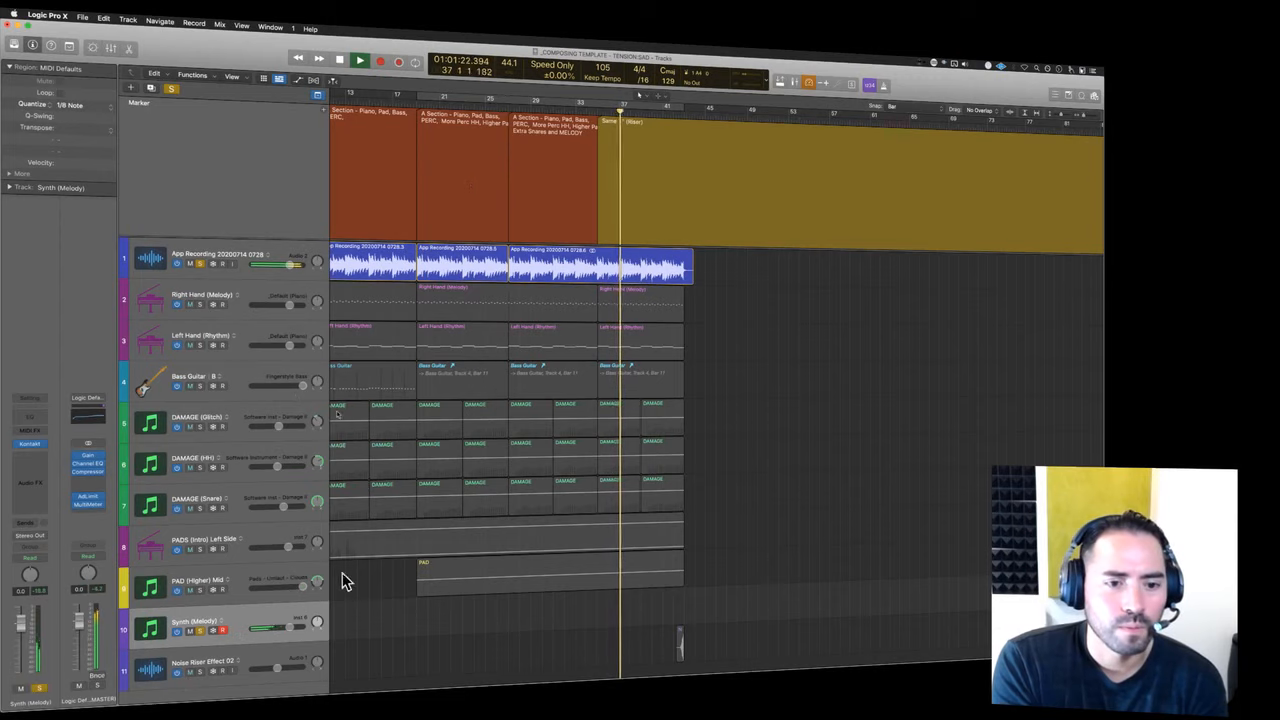
key("space")
- Place the playhead at bar 27 and play the soloed recording repeatedly to work out the melody, ending at bar 43
left_click(509, 106)
key("space")
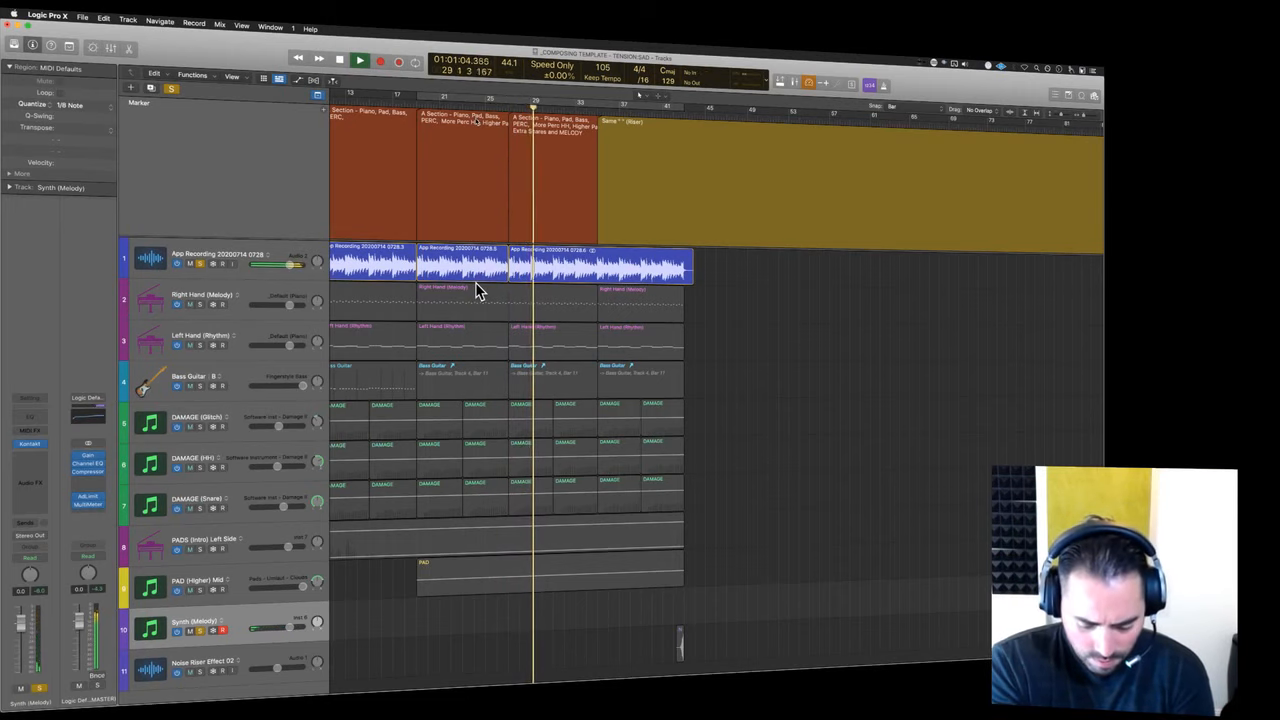
key("space")
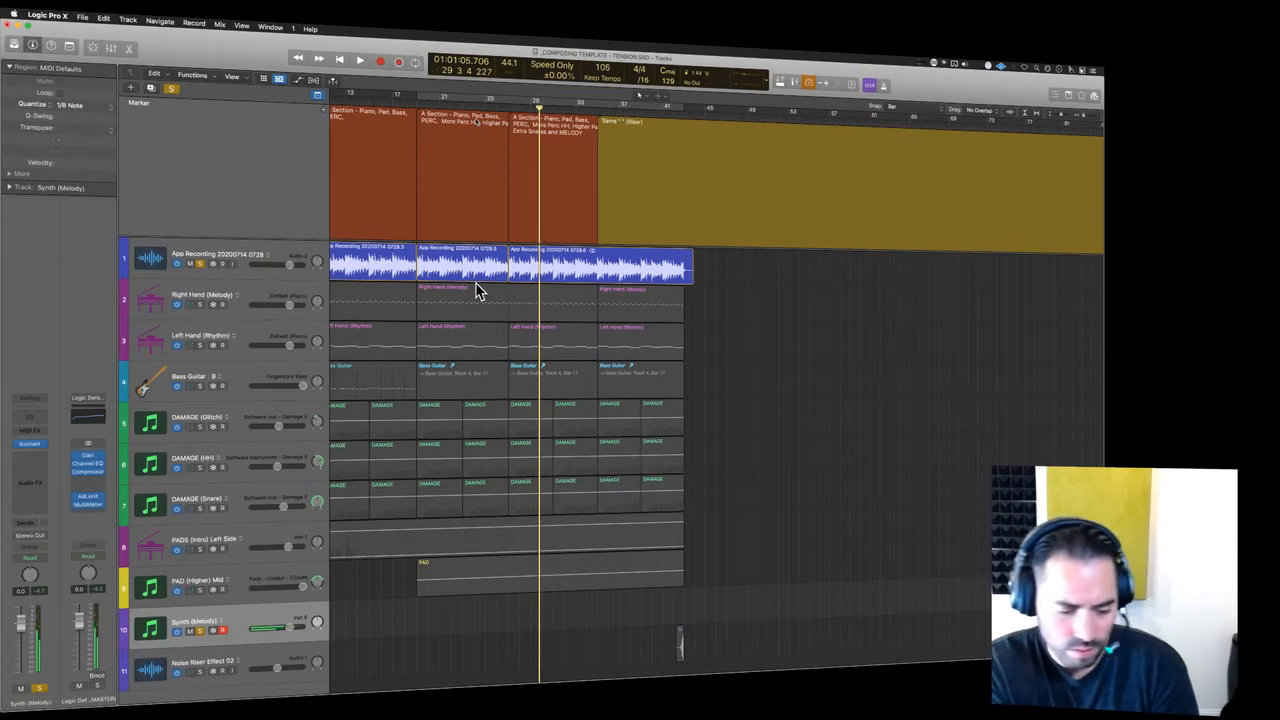
key("space")
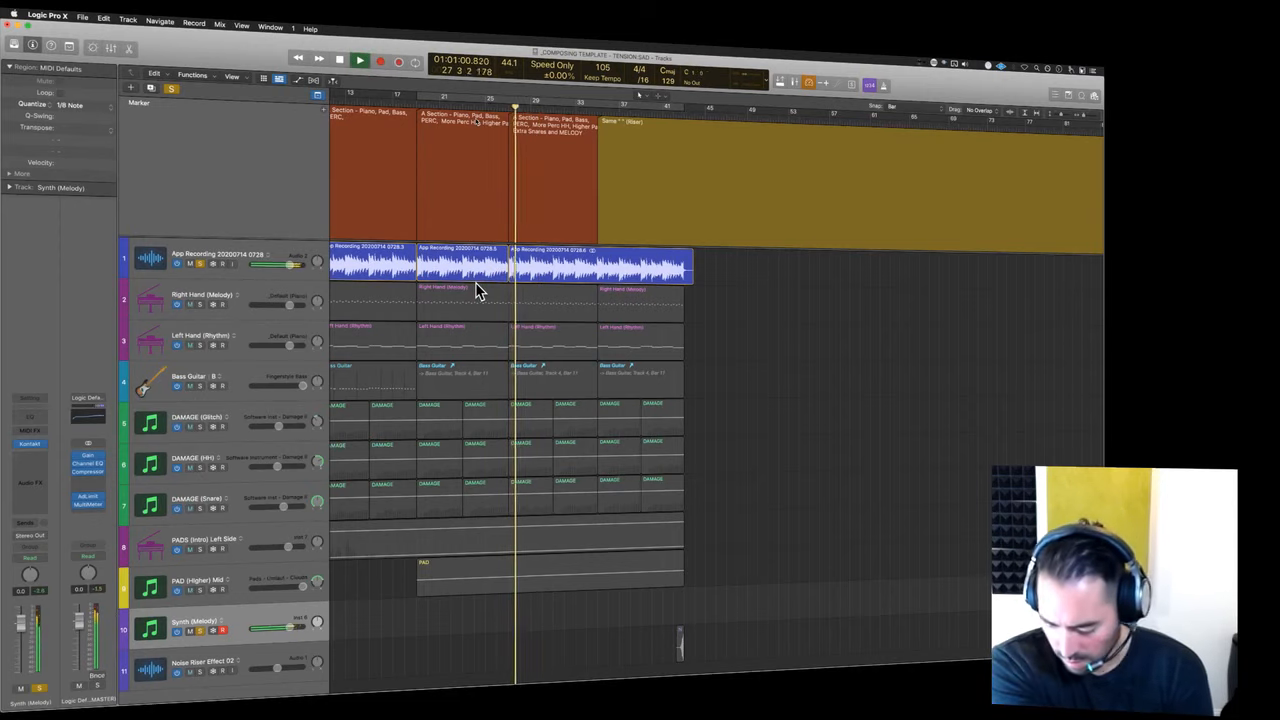
key("space")
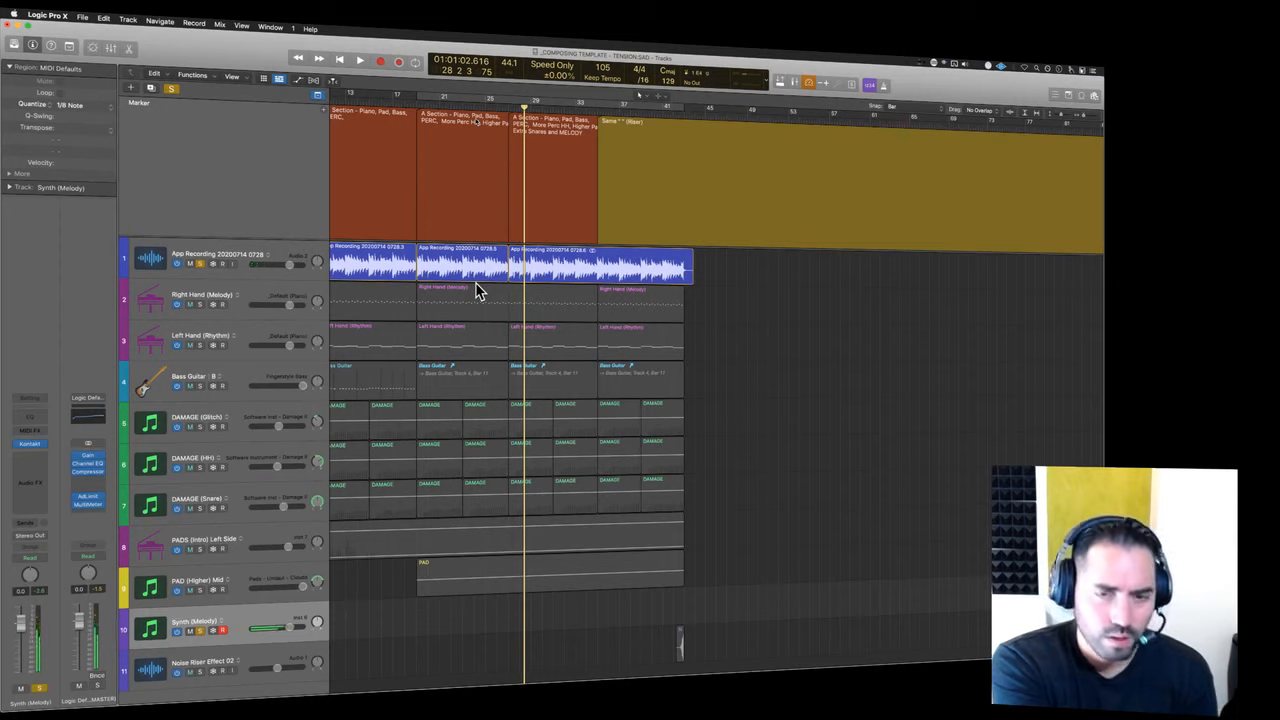
key("space")
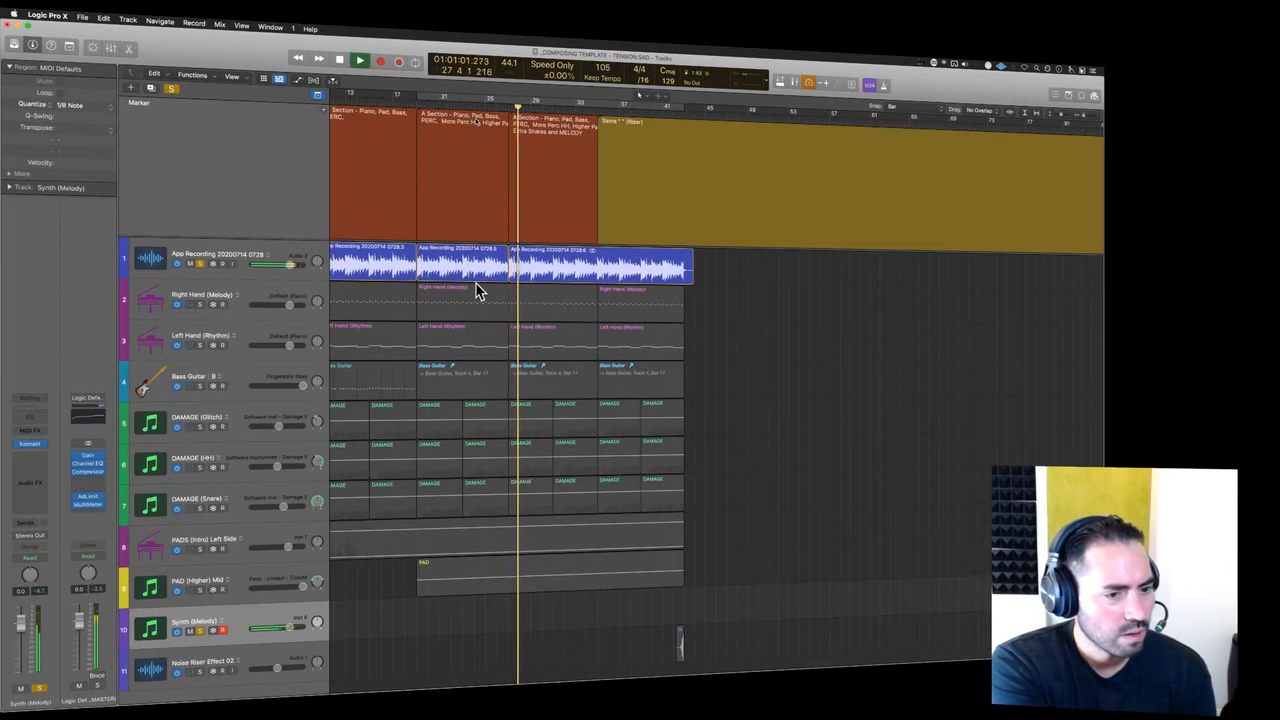
key("space")
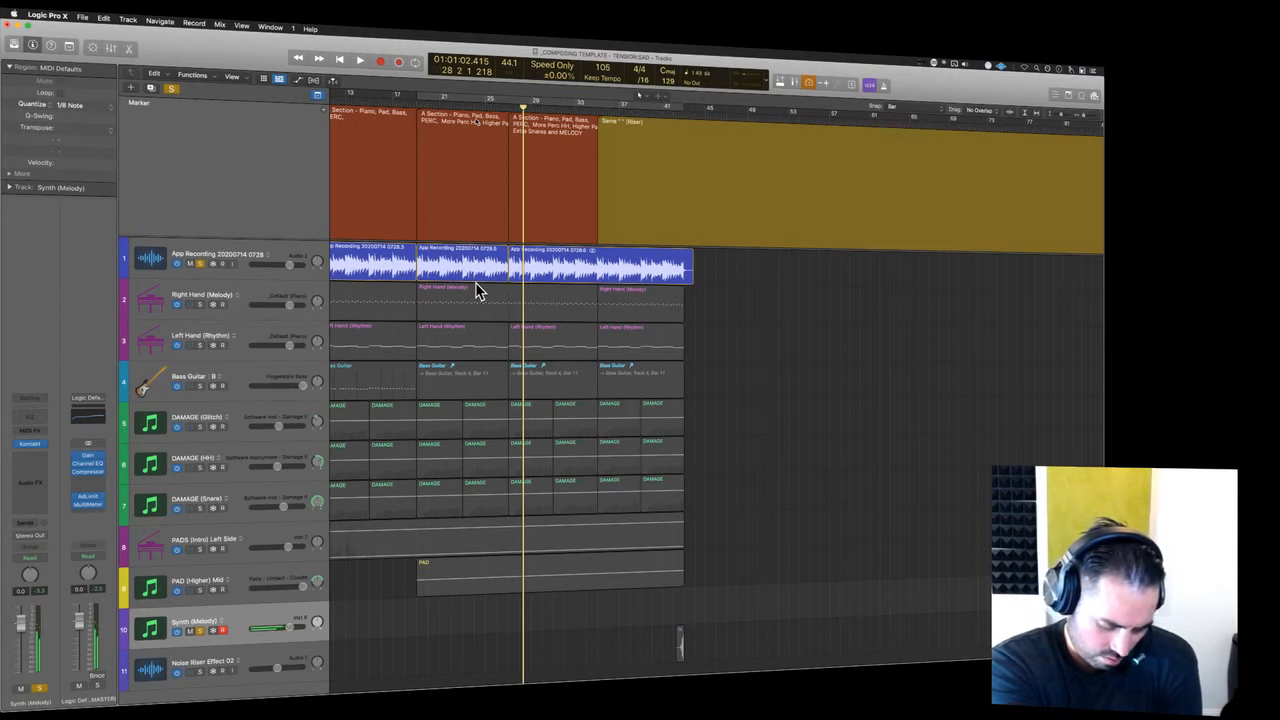
key("space")
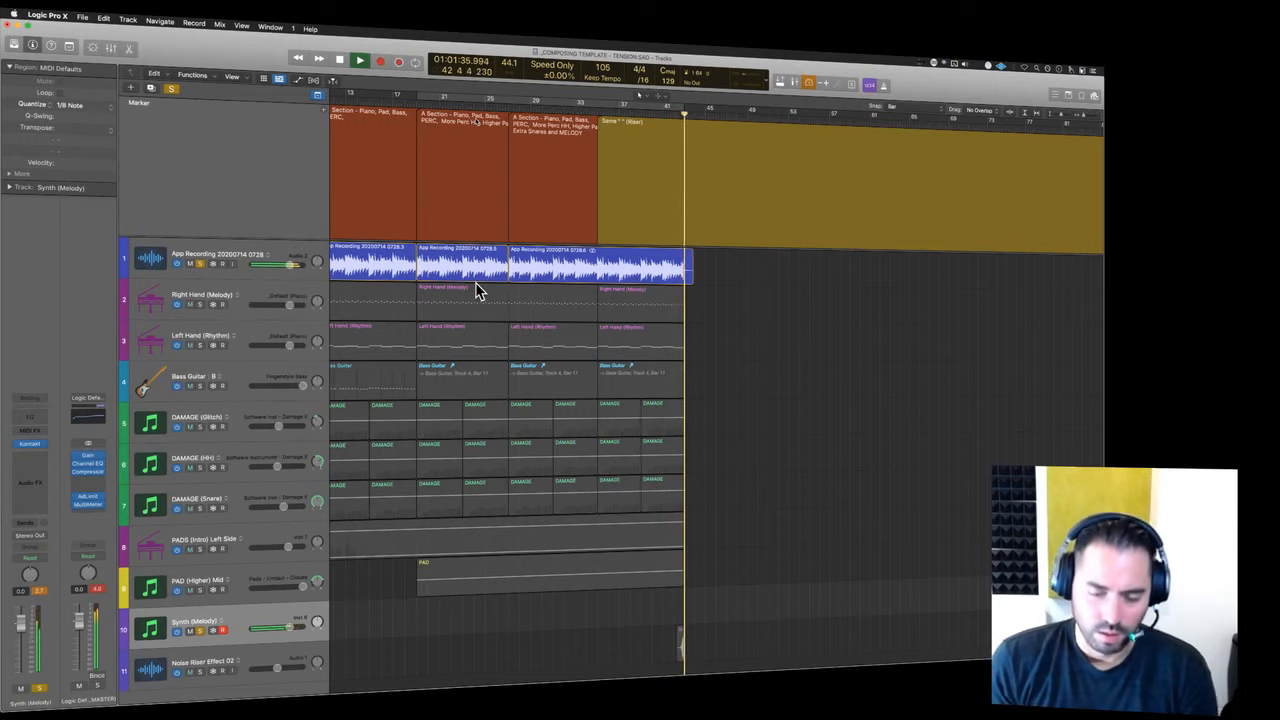
key("space")
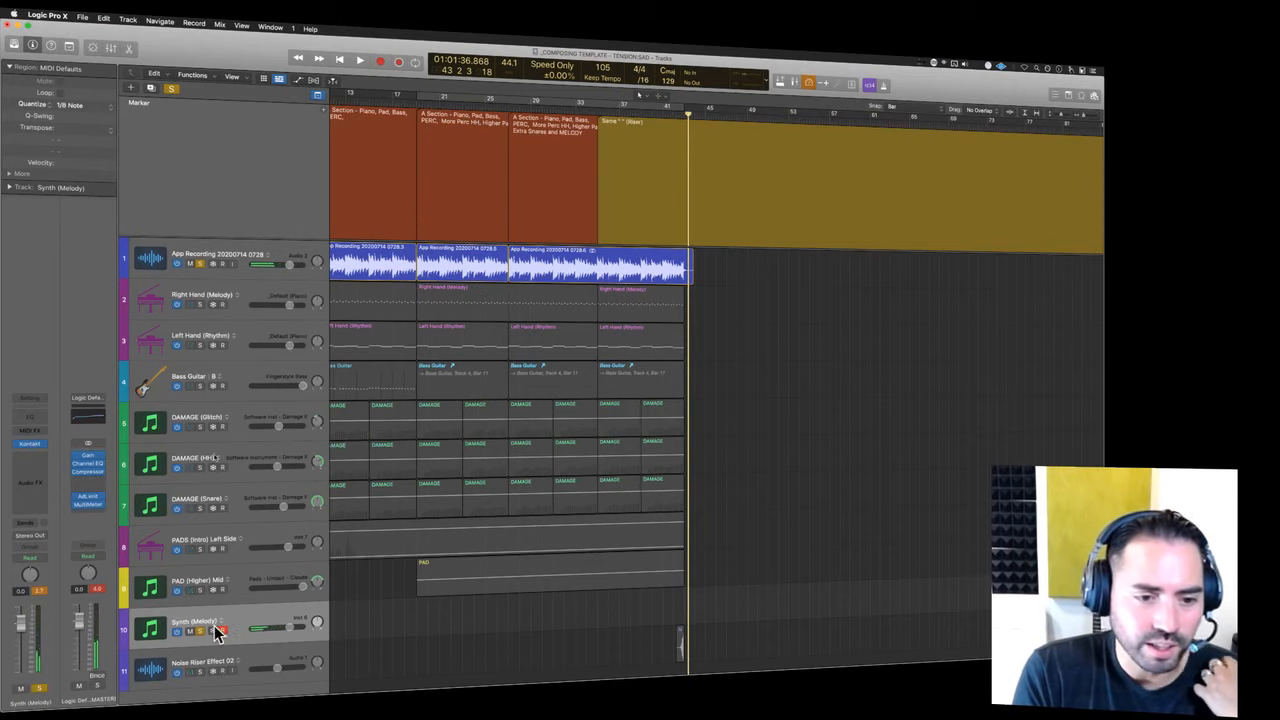
- Turn off the Synth (Melody) solo, create one software instrument track with the Default Patch, and hide the Library
left_click(199, 631)
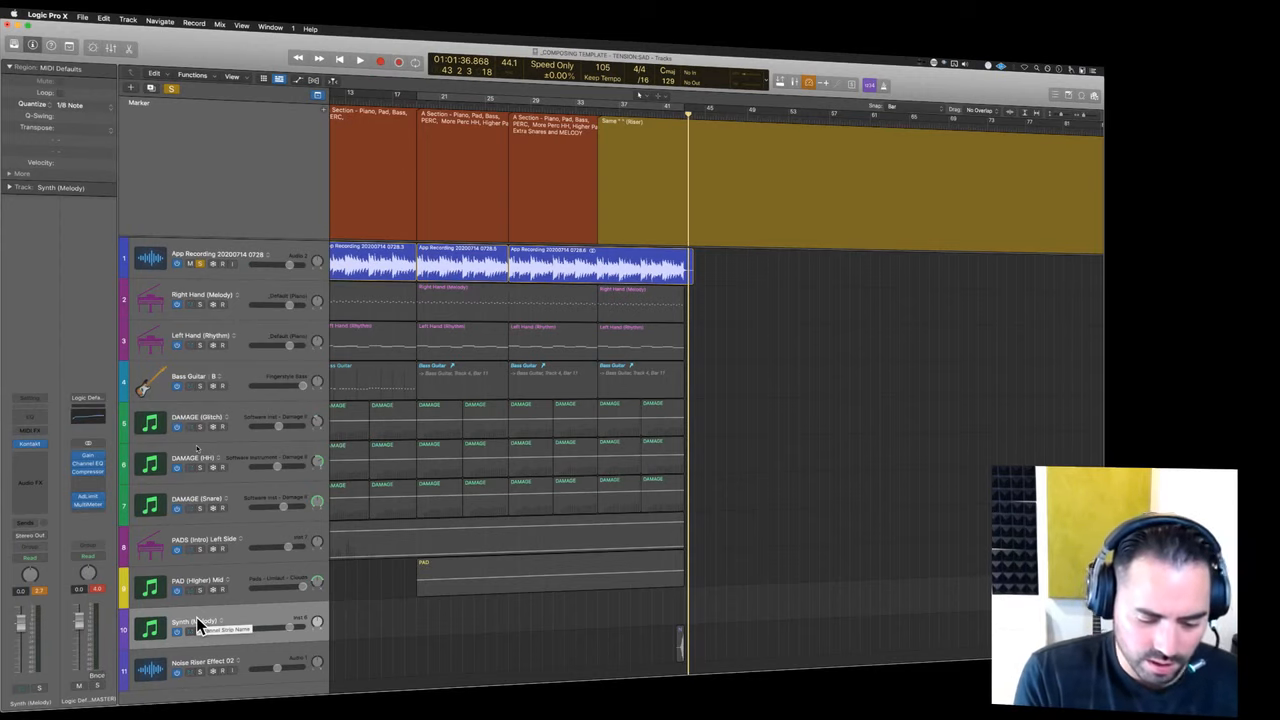
key("alt+super+n")
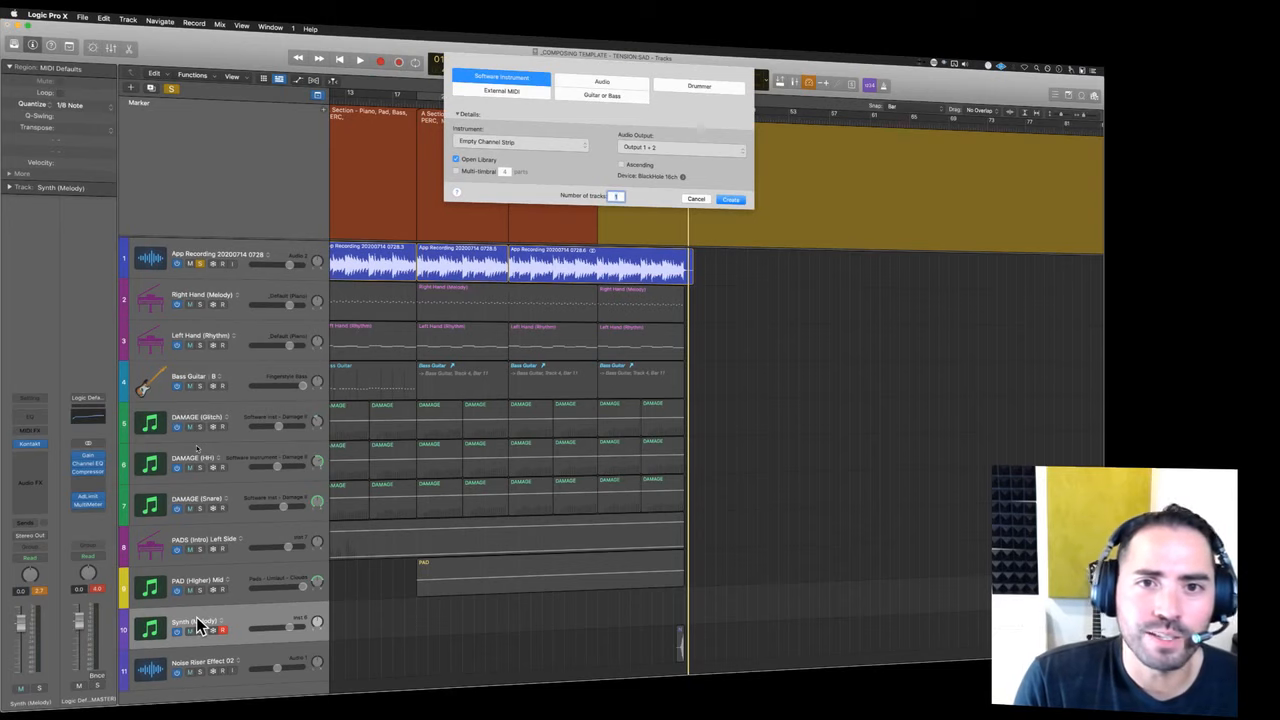
left_click(556, 146)
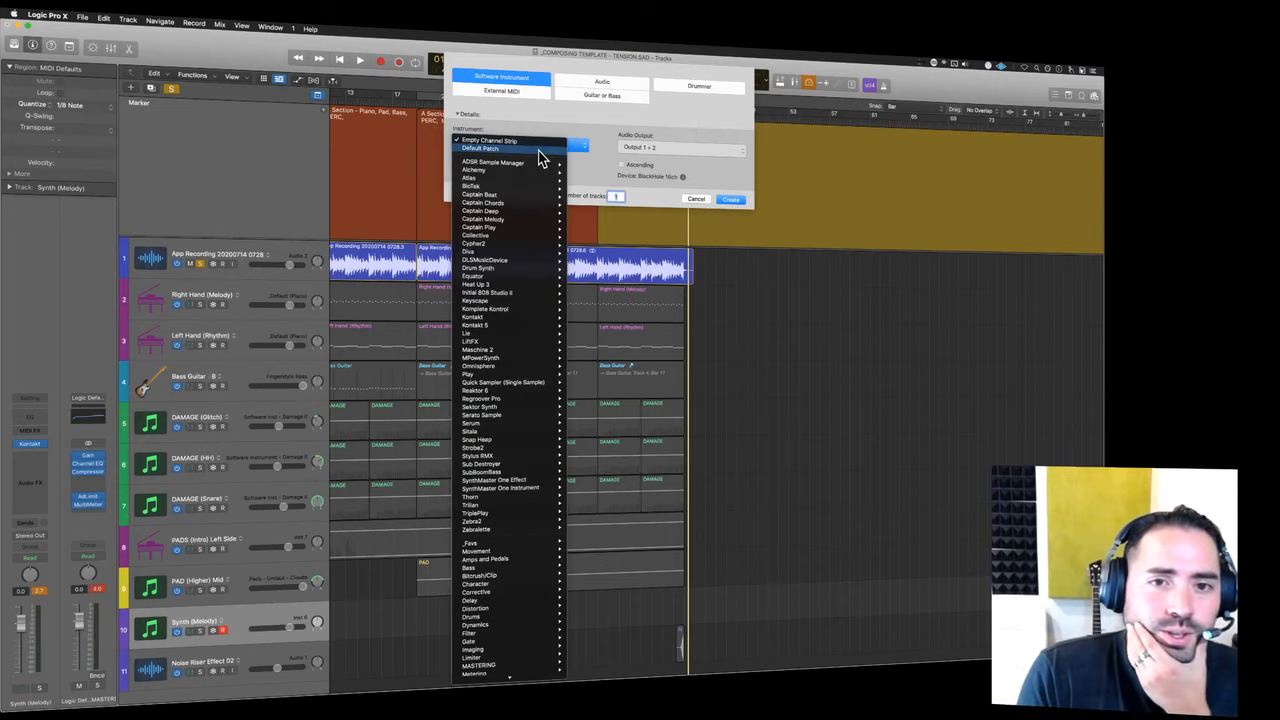
left_click(538, 150)
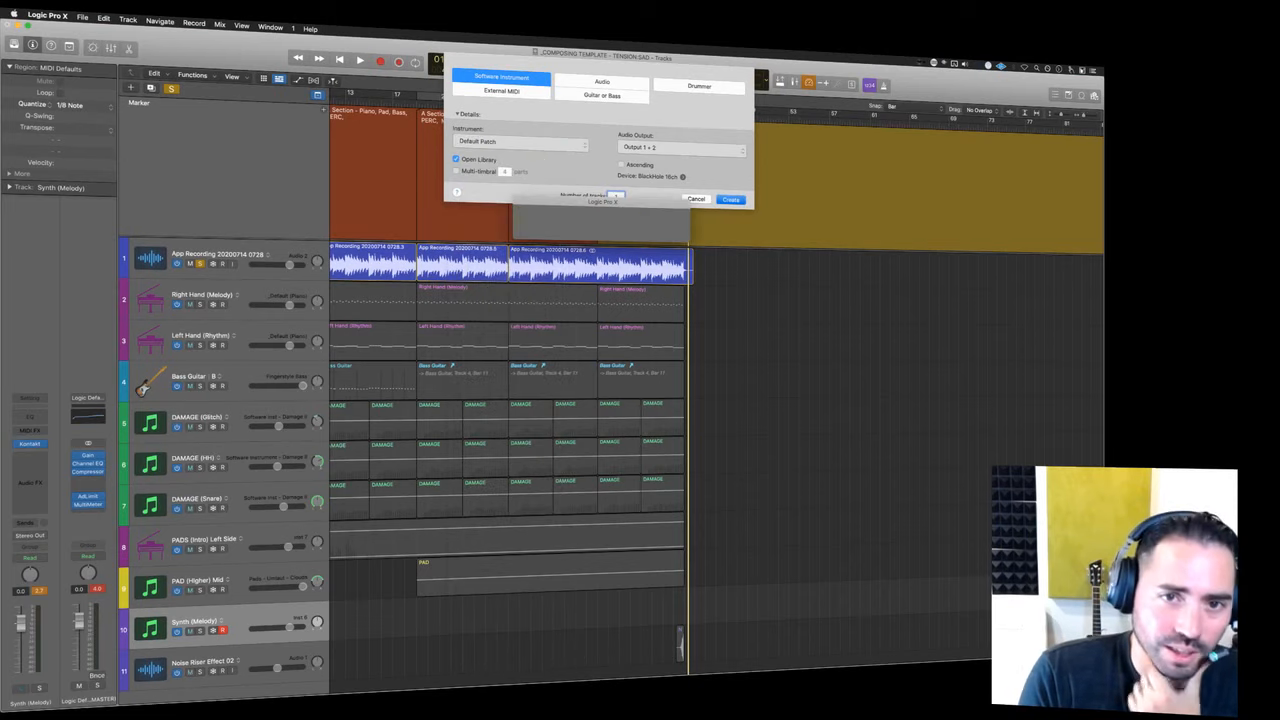
key("Return")
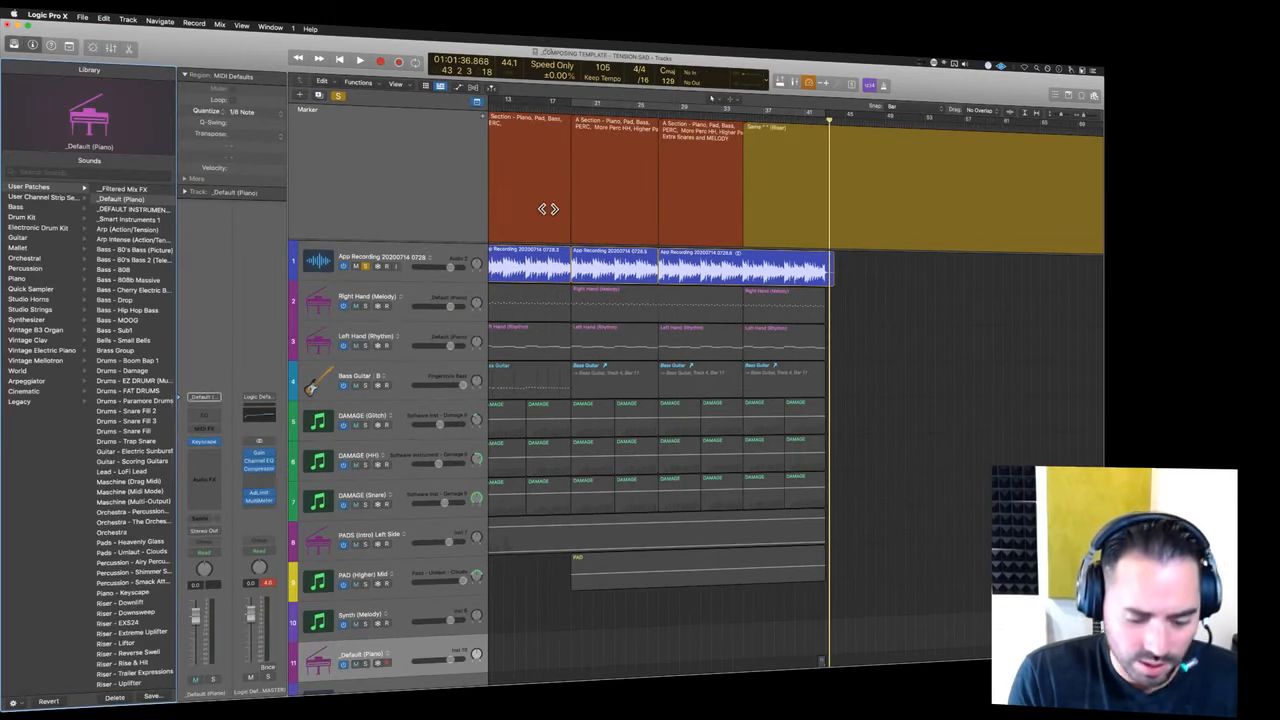
key("y")
- Move the new _Default (Piano) track directly below the App Recording track and solo it
scroll(548, 209, "down", 2)
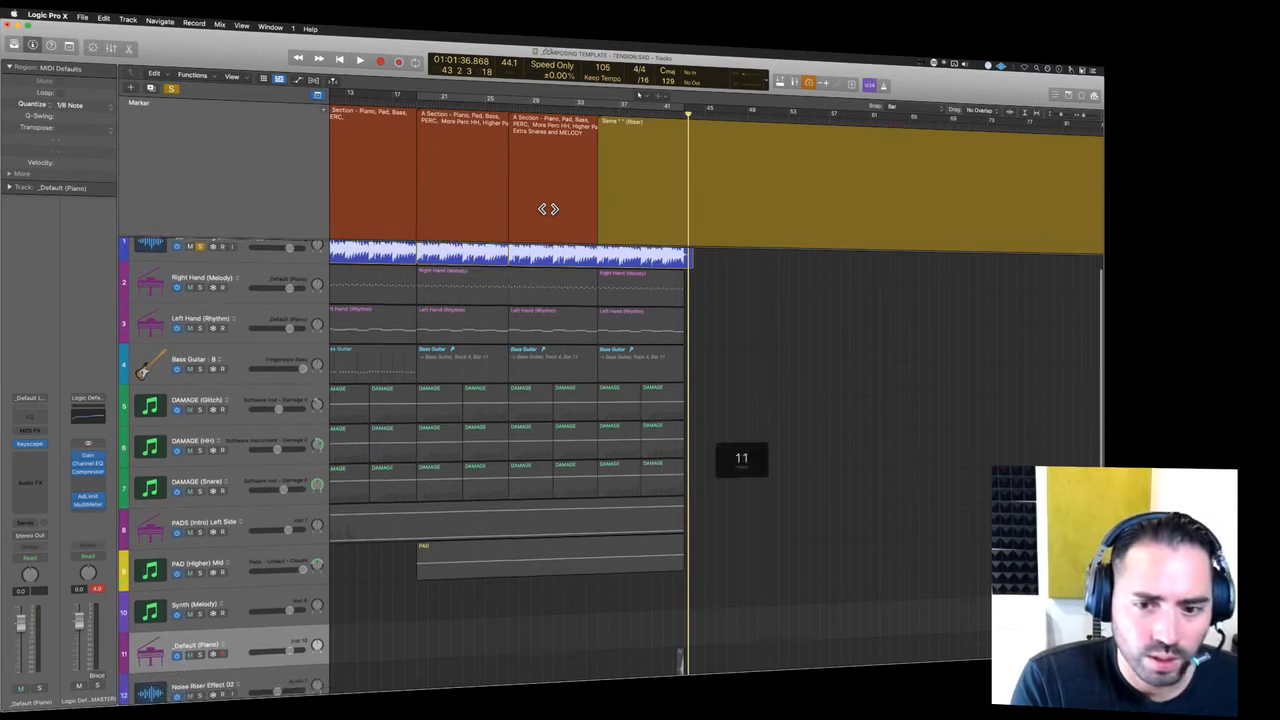
scroll(409, 451, "up", 2)
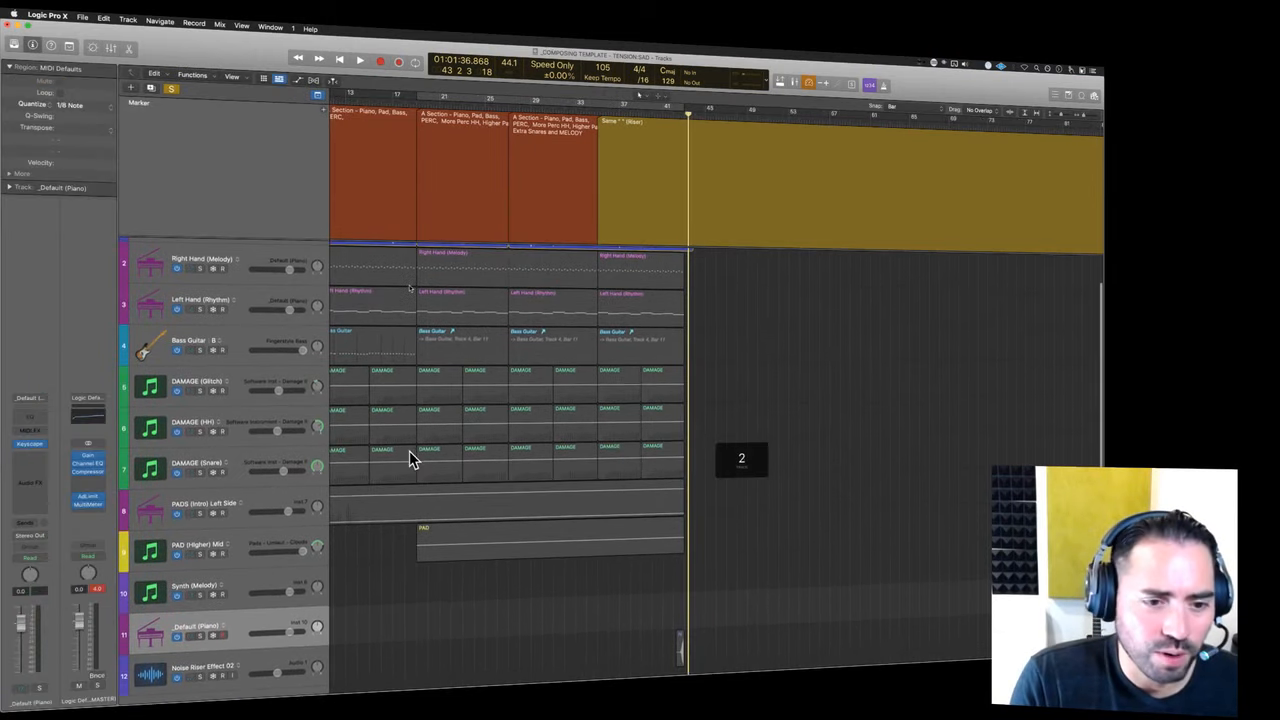
left_click_drag(252, 660, 195, 305)
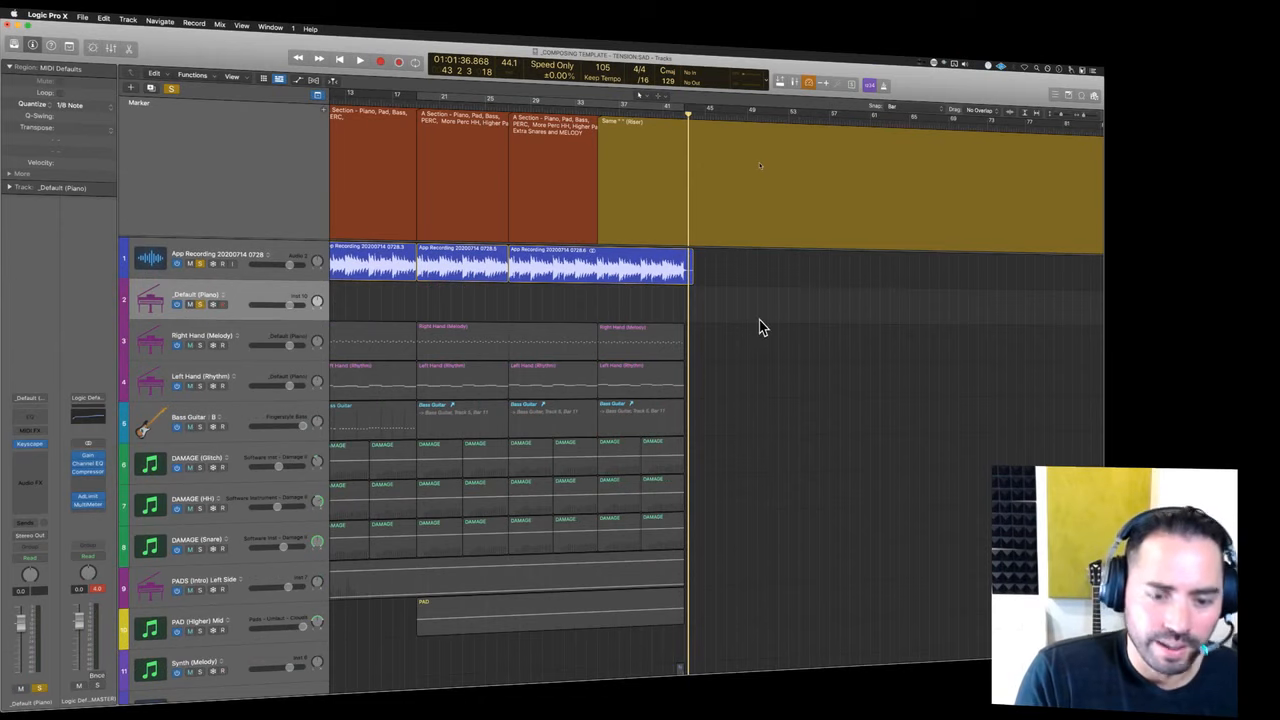
- Place the playhead at bar 27 and play the soloed recording repeatedly to work out the melody on the _Default (Piano) track
scroll(760, 321, "up", 5)
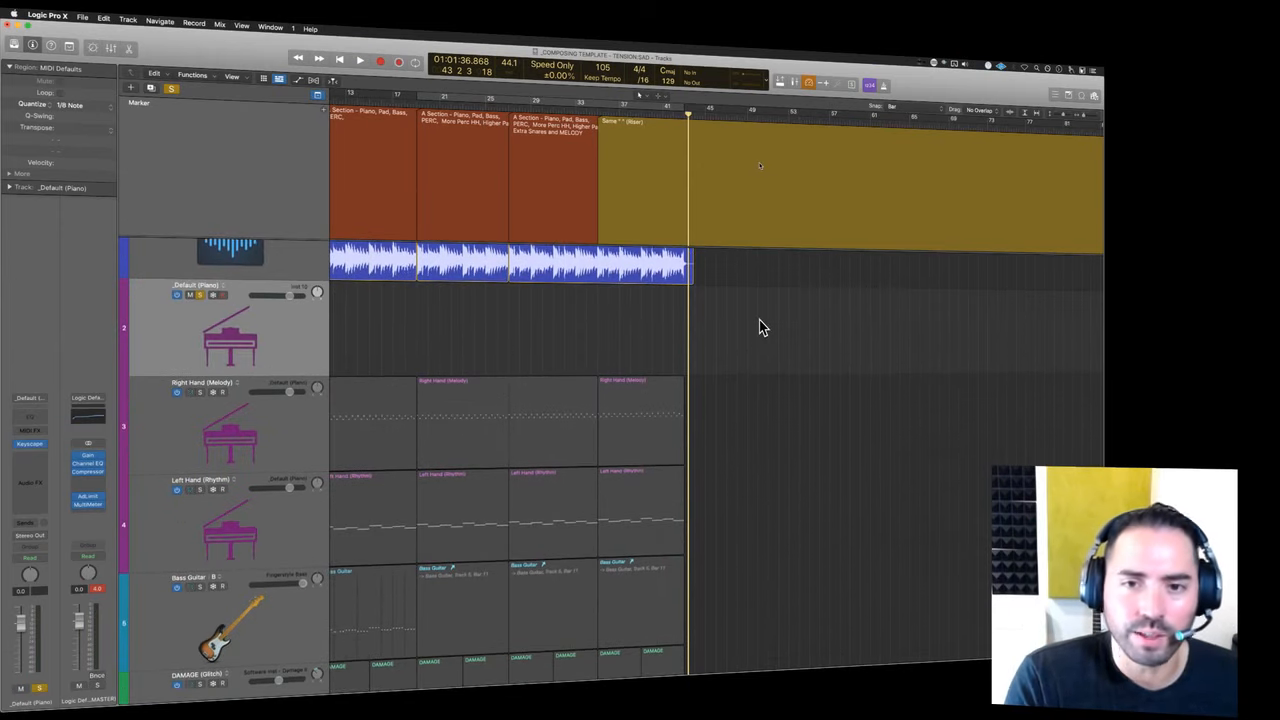
scroll(688, 220, "left", 2)
scroll(688, 220, "up", 1)
left_click(563, 108)
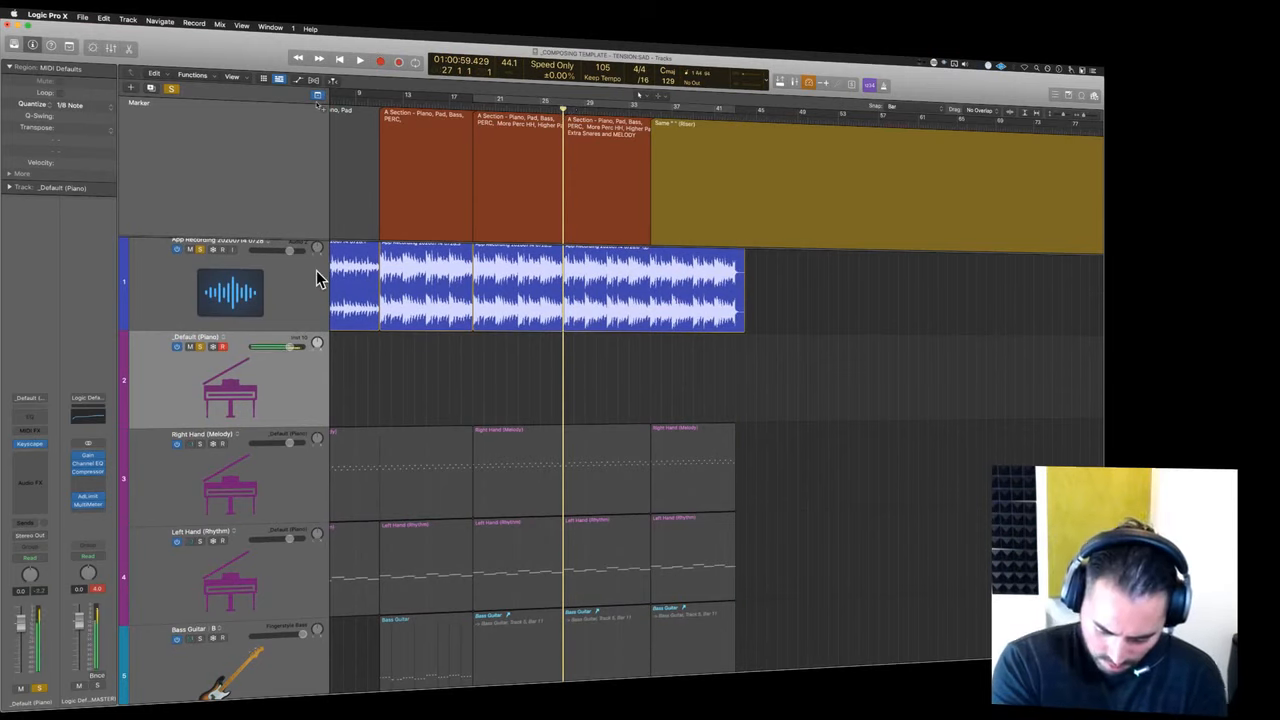
key("space")
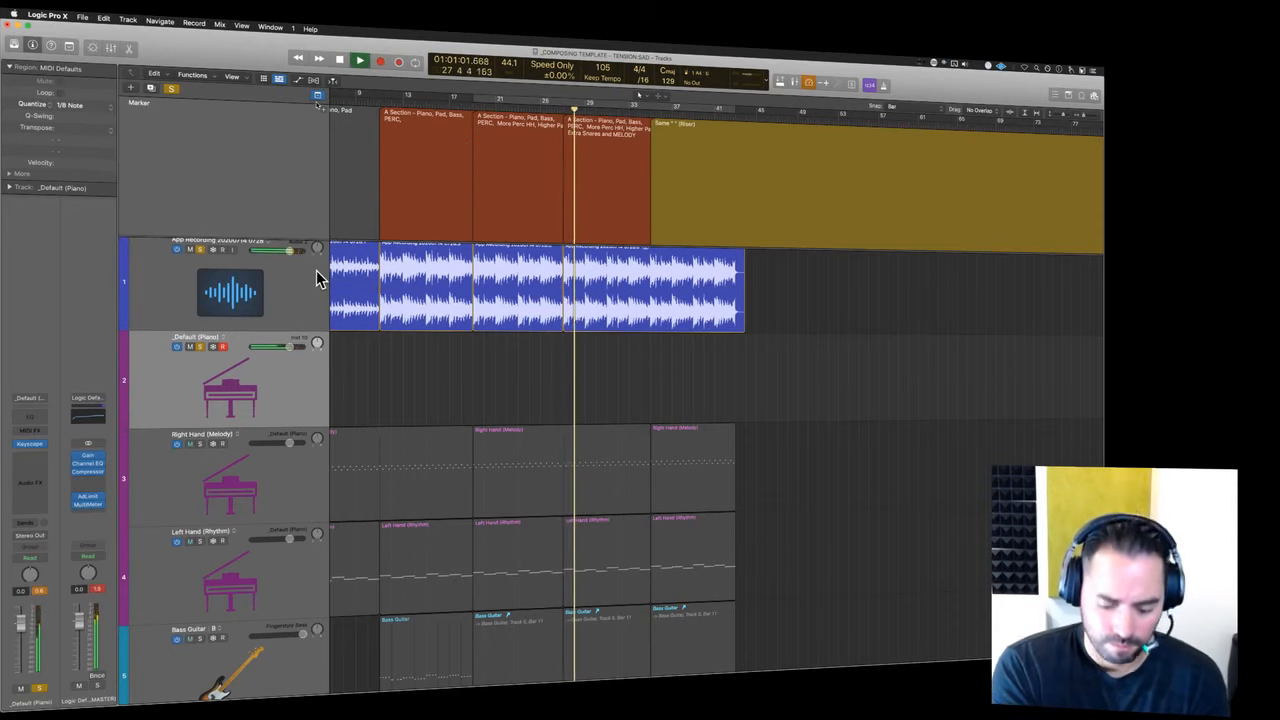
key("space")
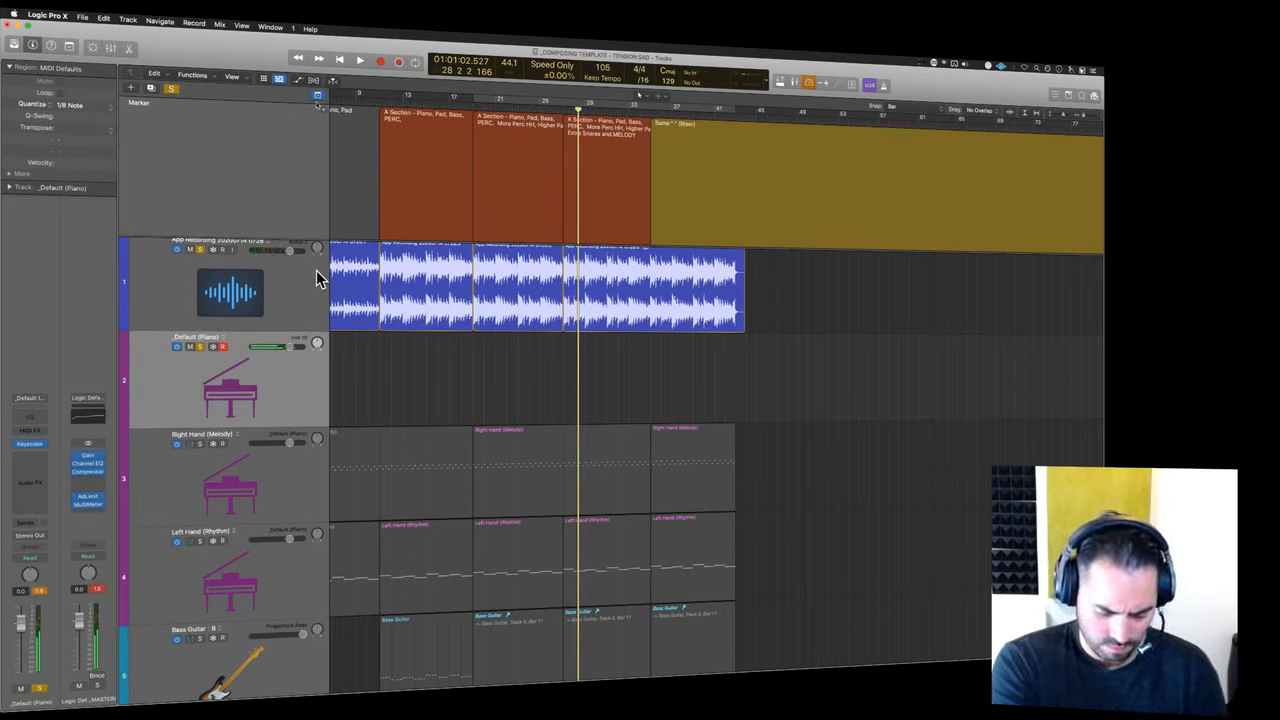
key("space")
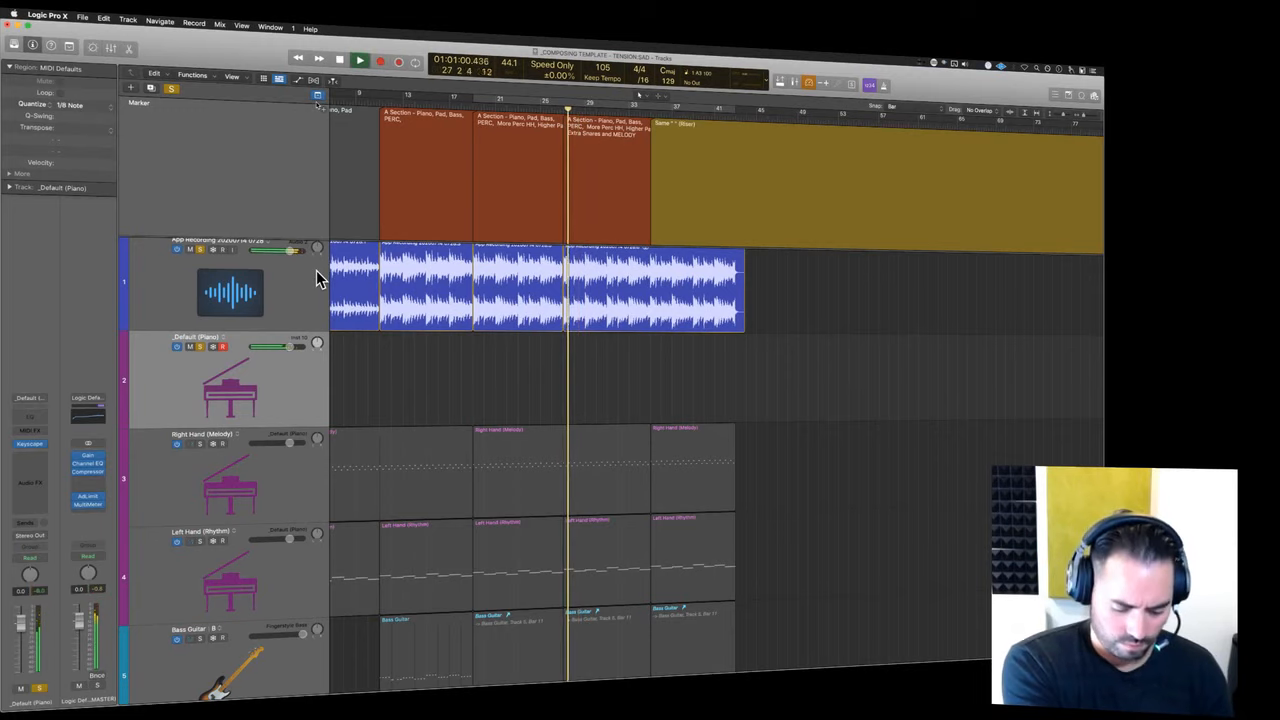
key("space")
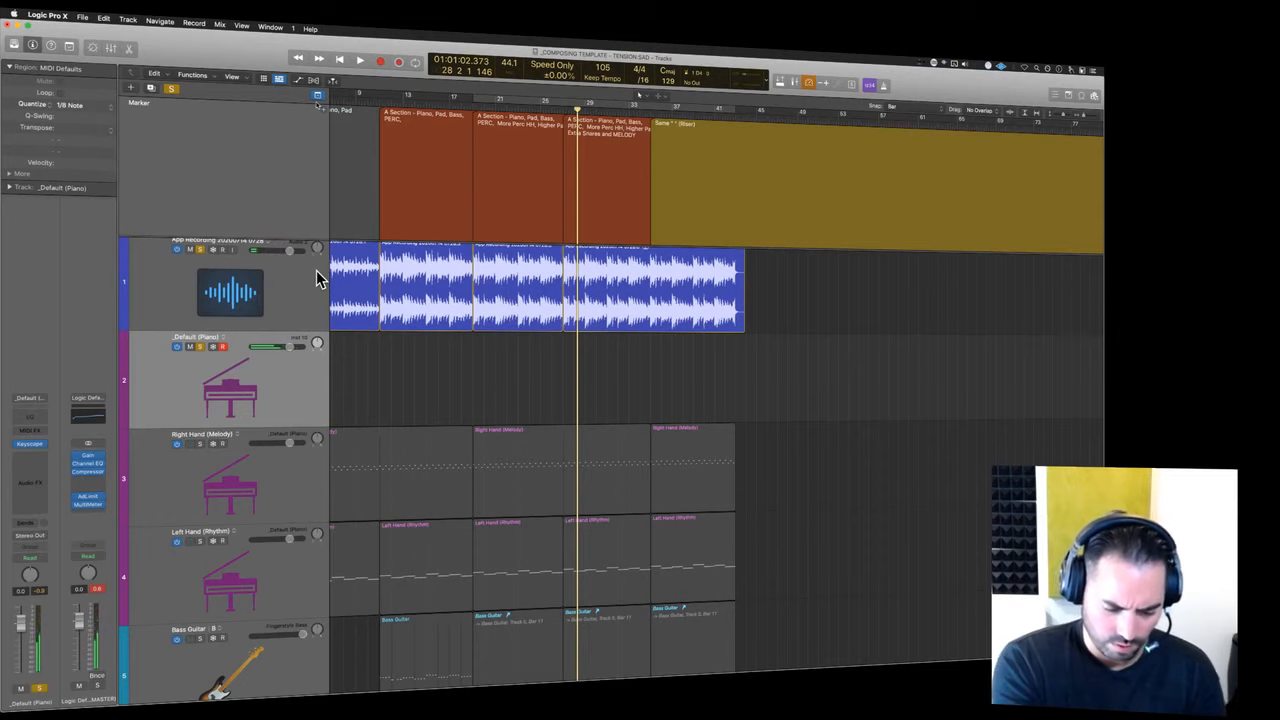
key("space")
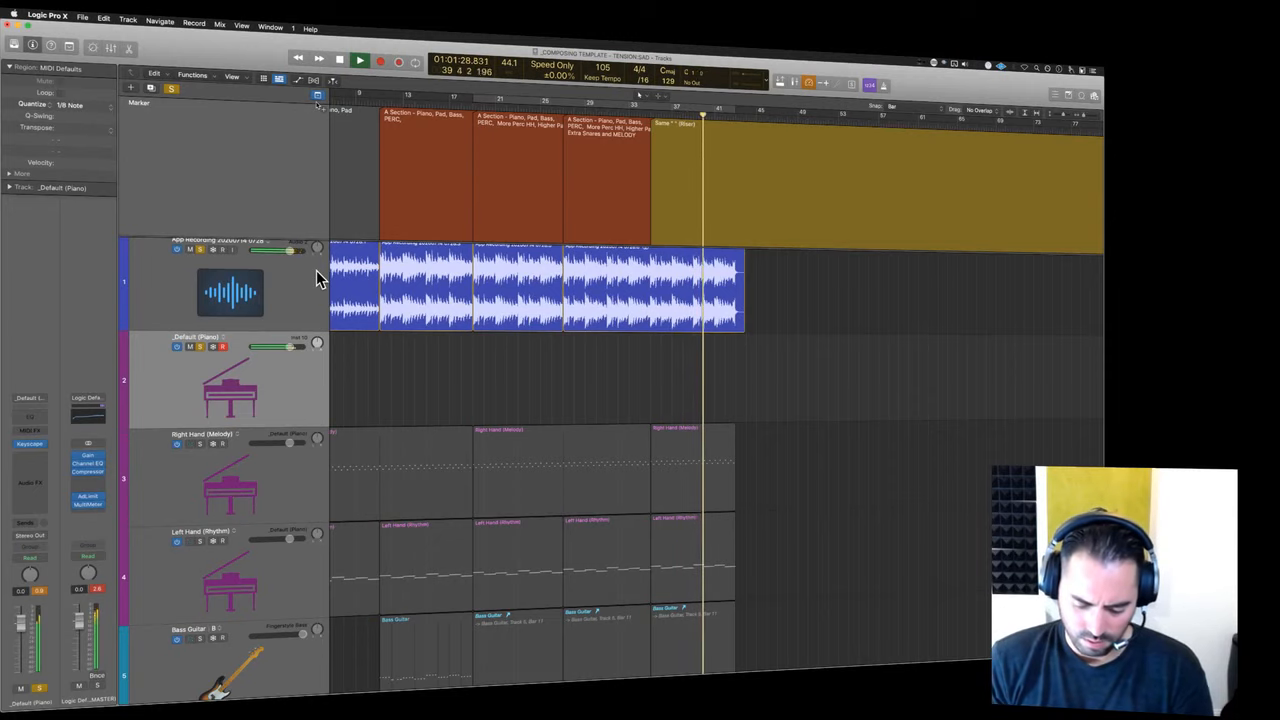
key("space")
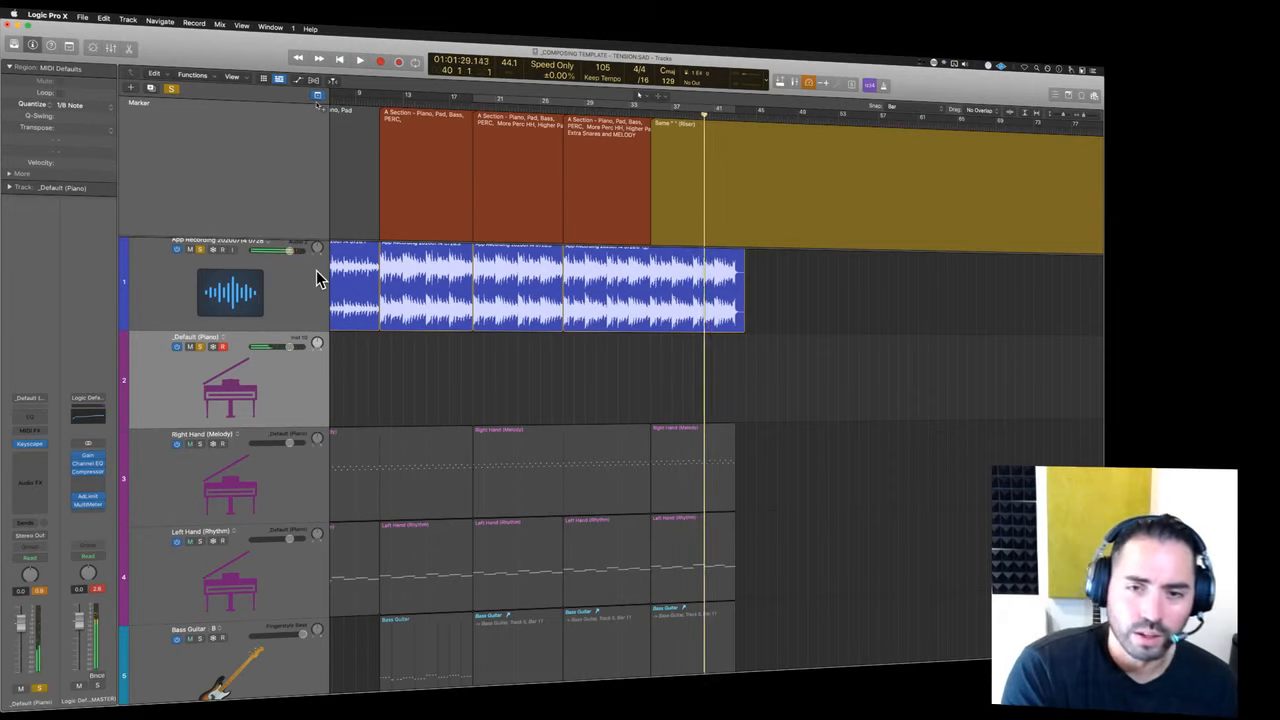
- Return to bar 27, capture the first melody note as a one-bar region on the _Default (Piano) track, and play it back
key("comma")
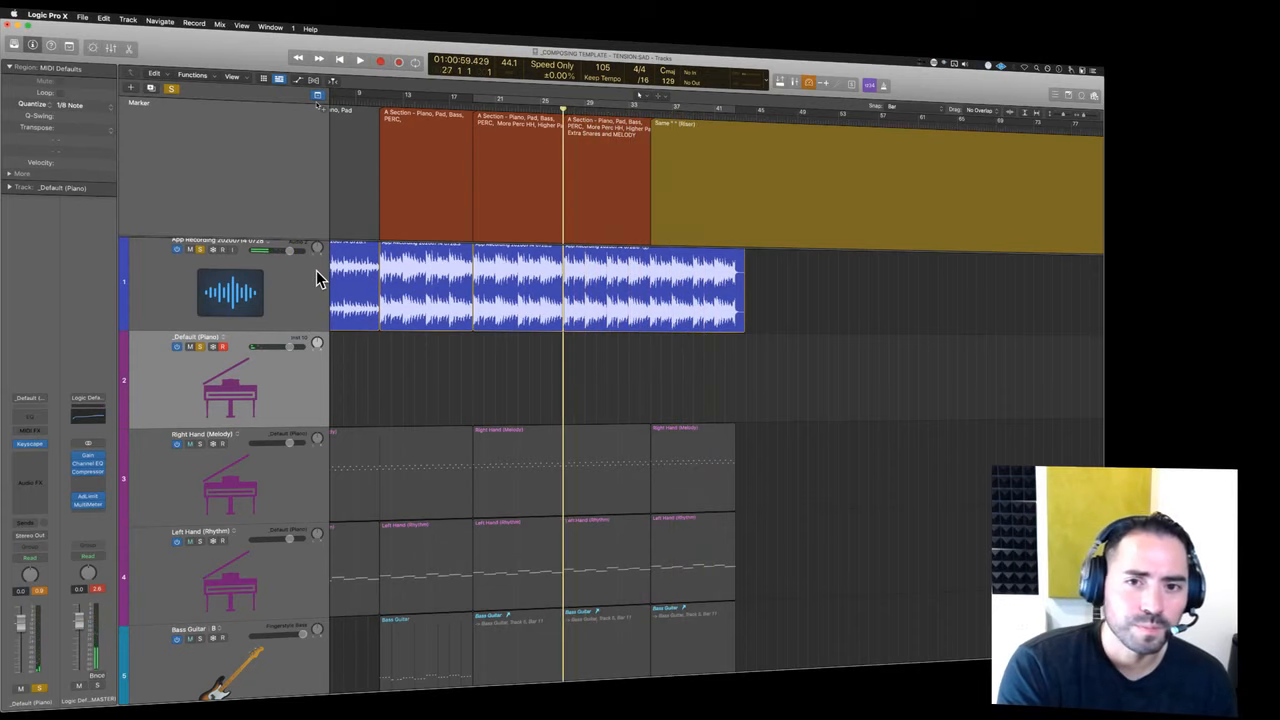
key("space")
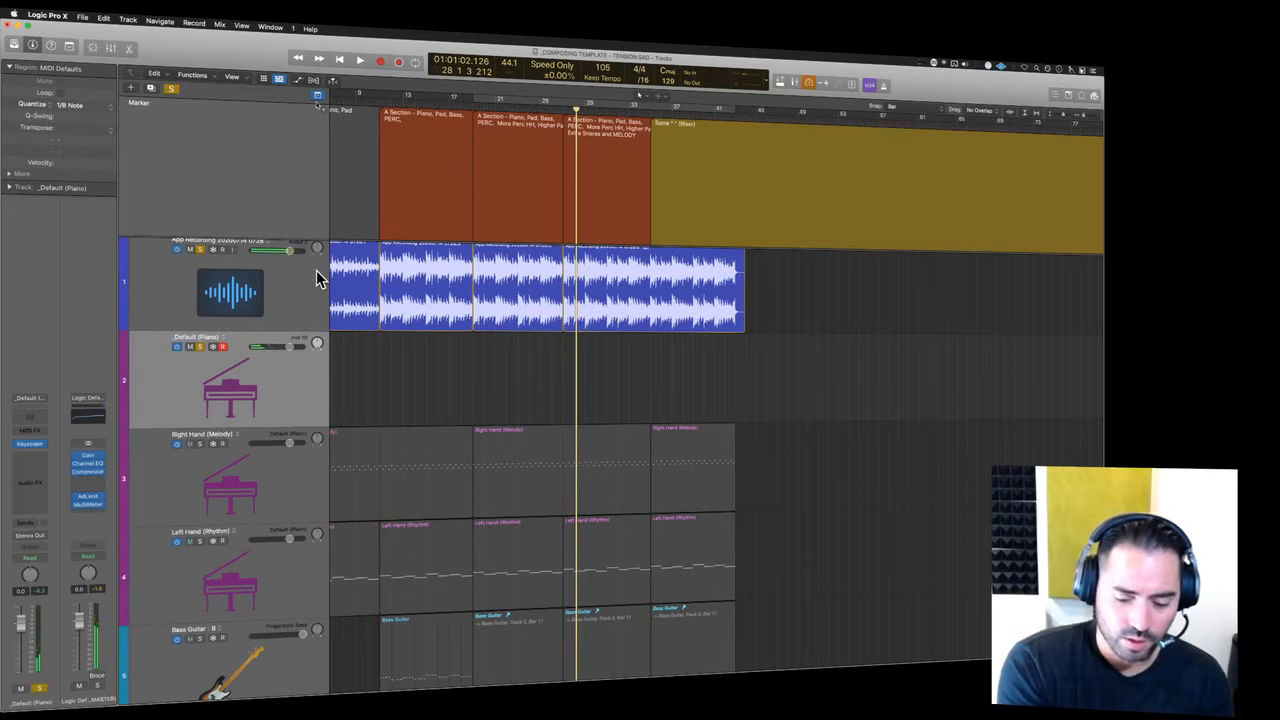
key("space")
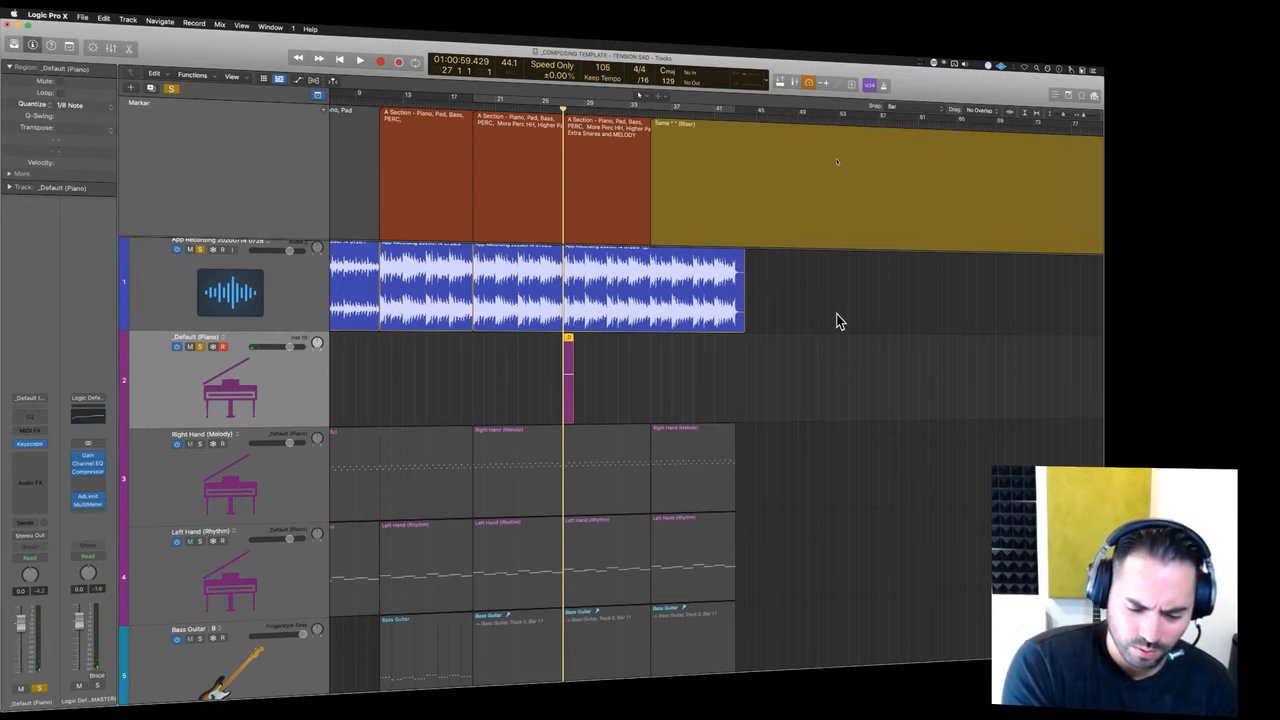
key("space")
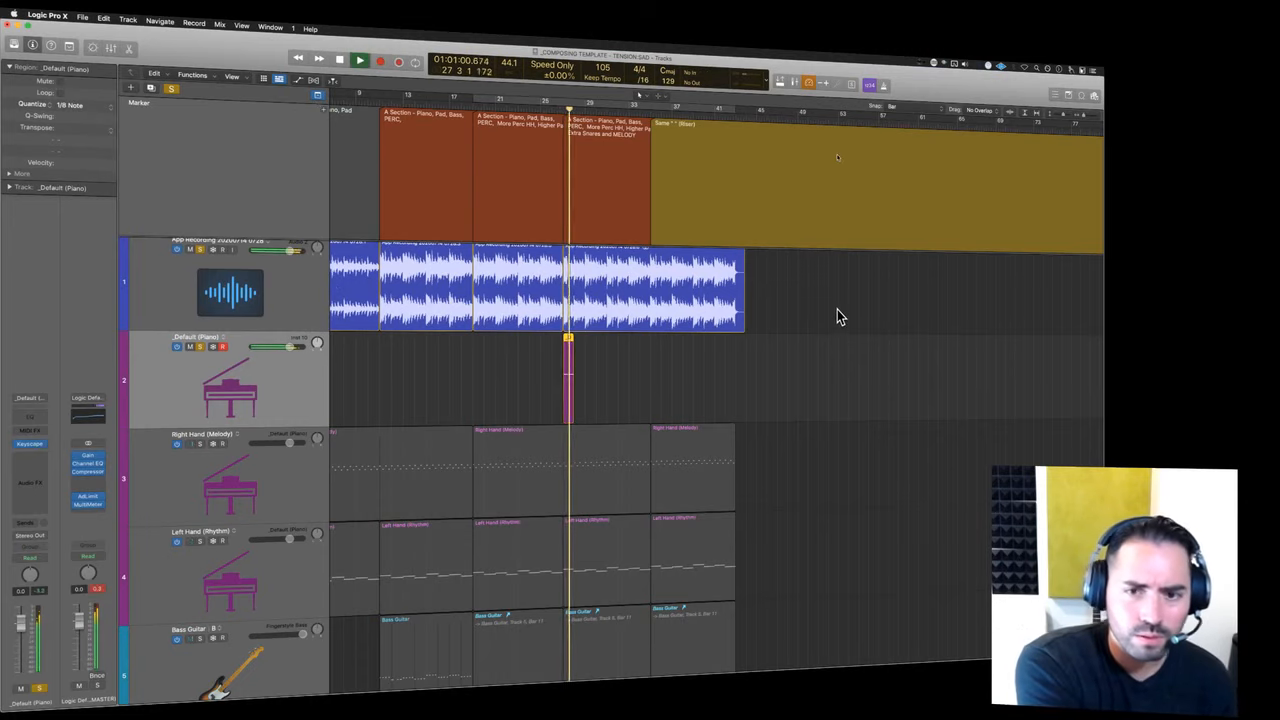
key("super+Right")
key("space")
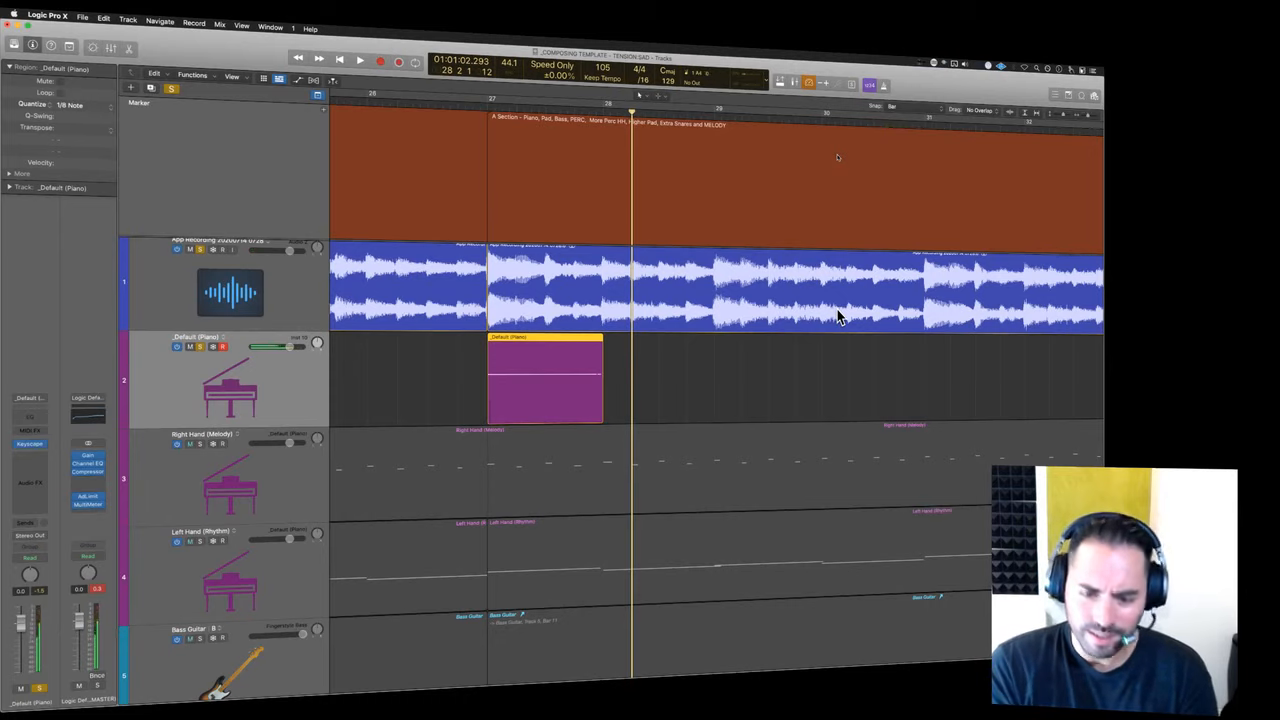
- Try to insert the played piano notes as a region at bar 28, and undo the insertion
key("period")
key("comma")
key("comma")
key("comma")
key("period")
key("period")
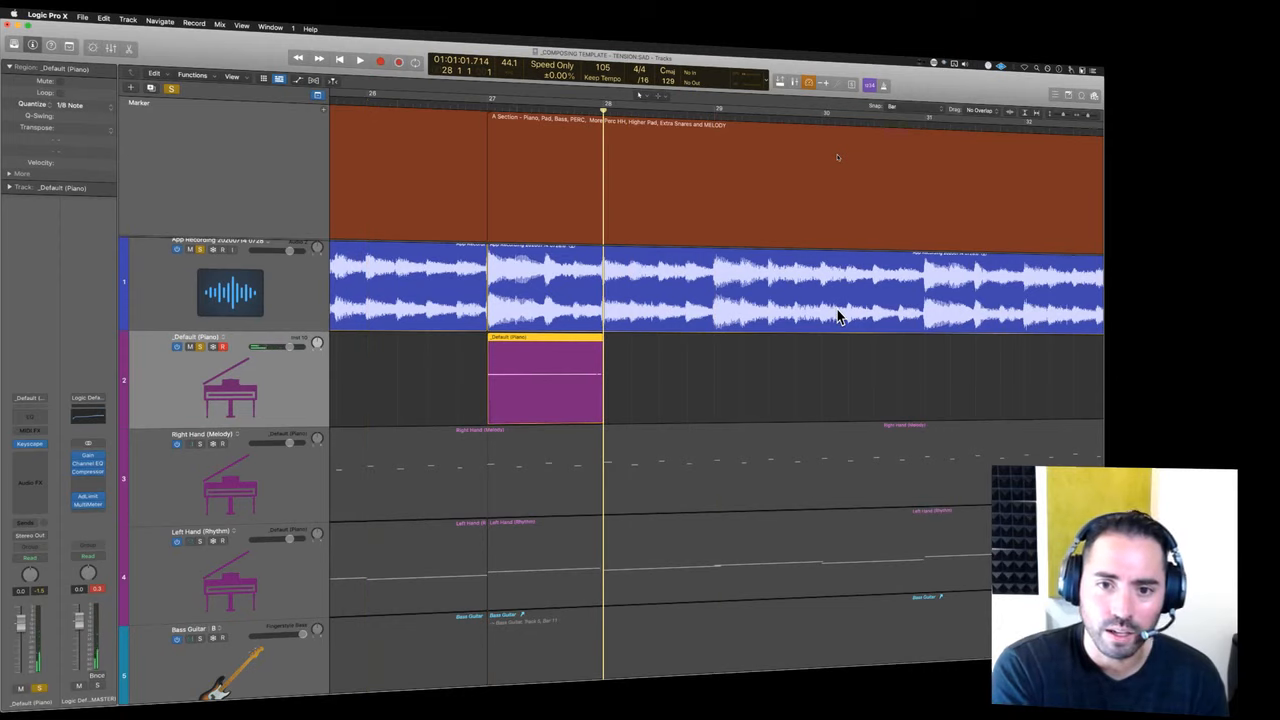
key("super+v")
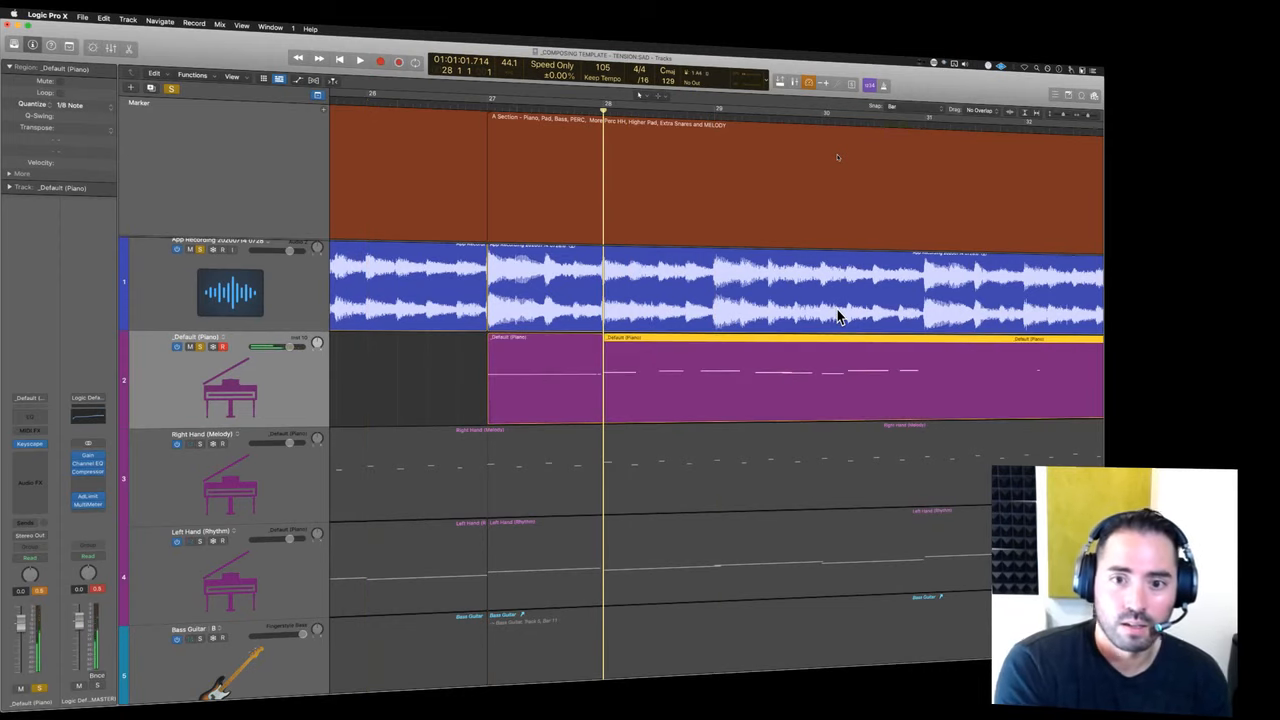
key("super+z")
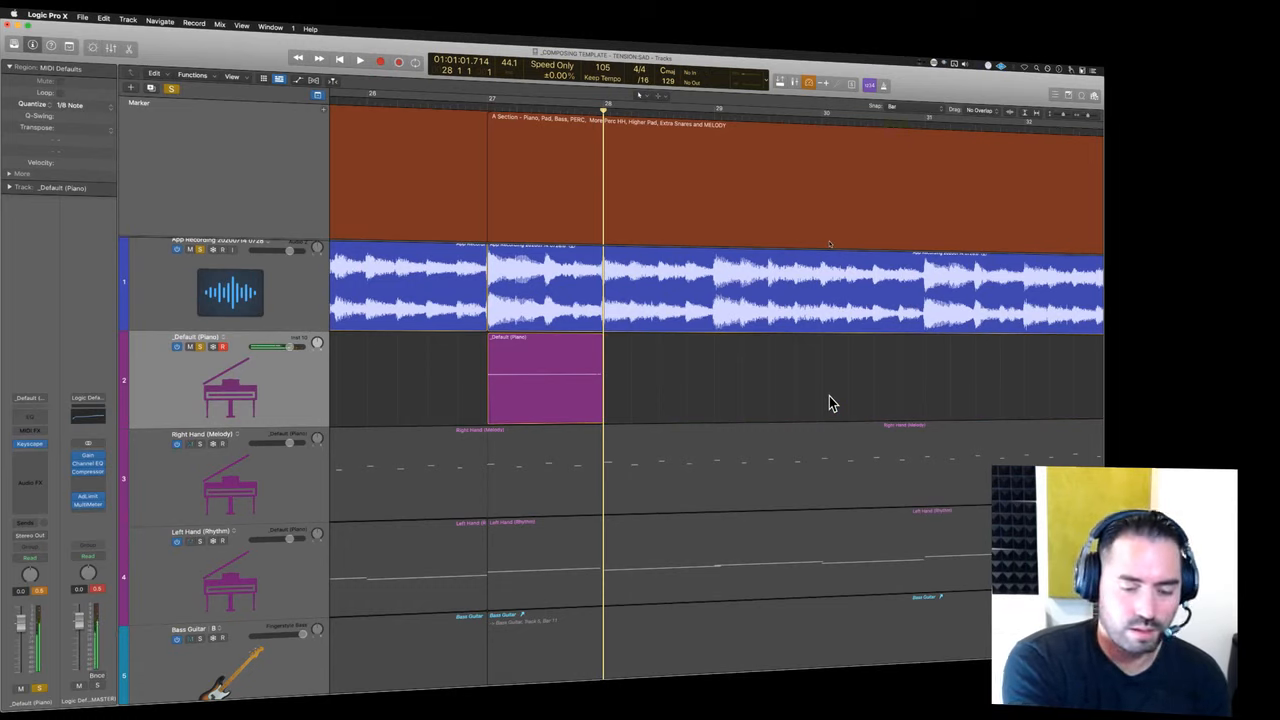
- Add a second one-note region on the _Default (Piano) track, move it back to bar 28, and play it with the recording
double_click(757, 389)
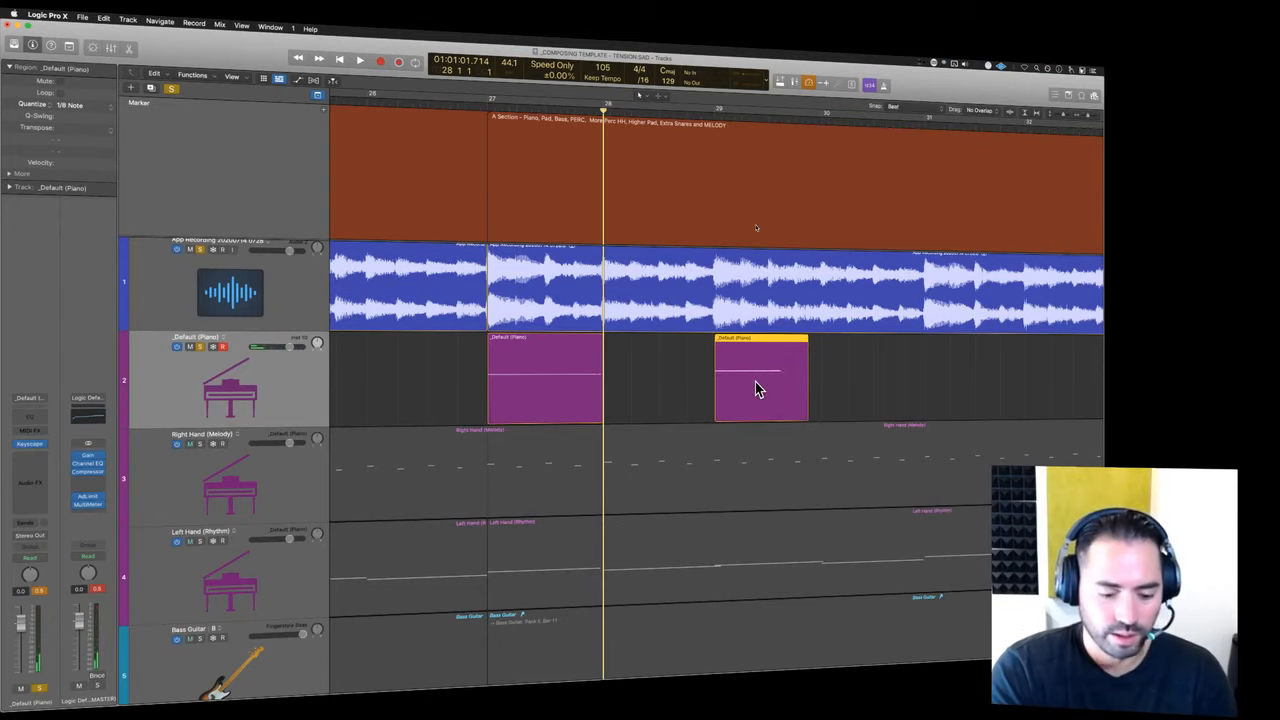
key("alt+Left")
key("alt+Left")
key("alt+Left")
key("alt+Left")
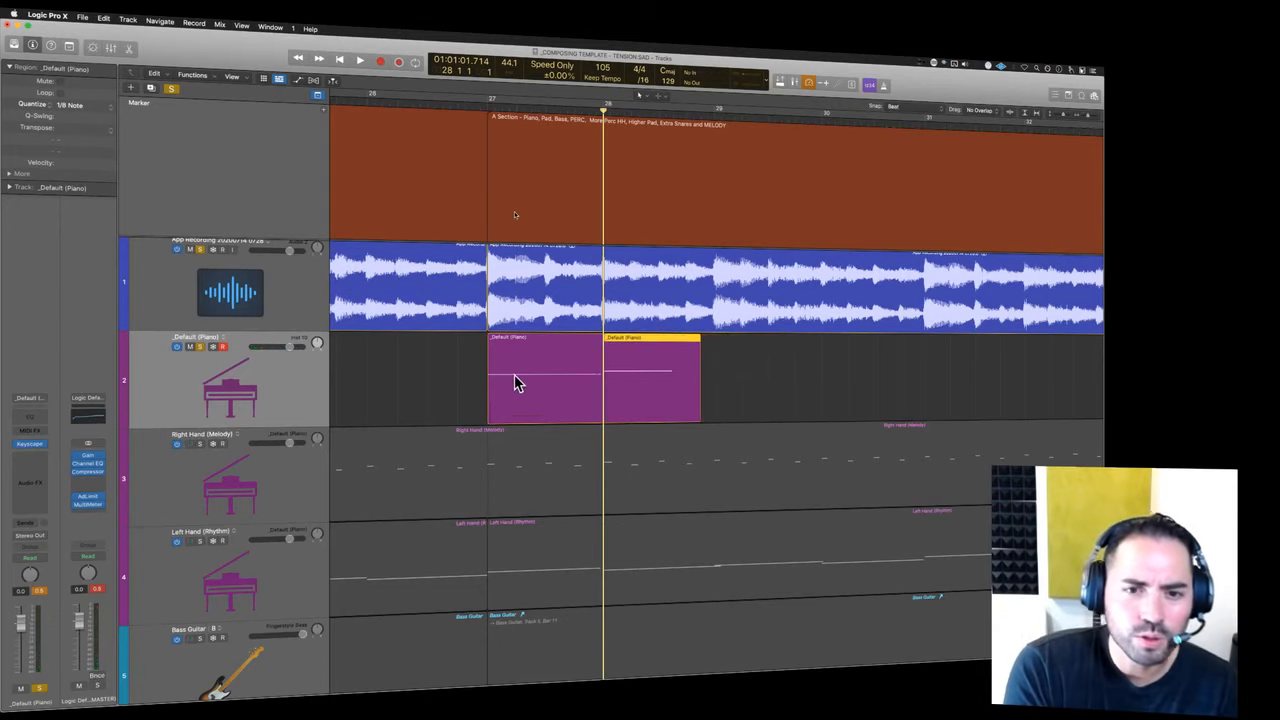
left_click(462, 360)
key("space")
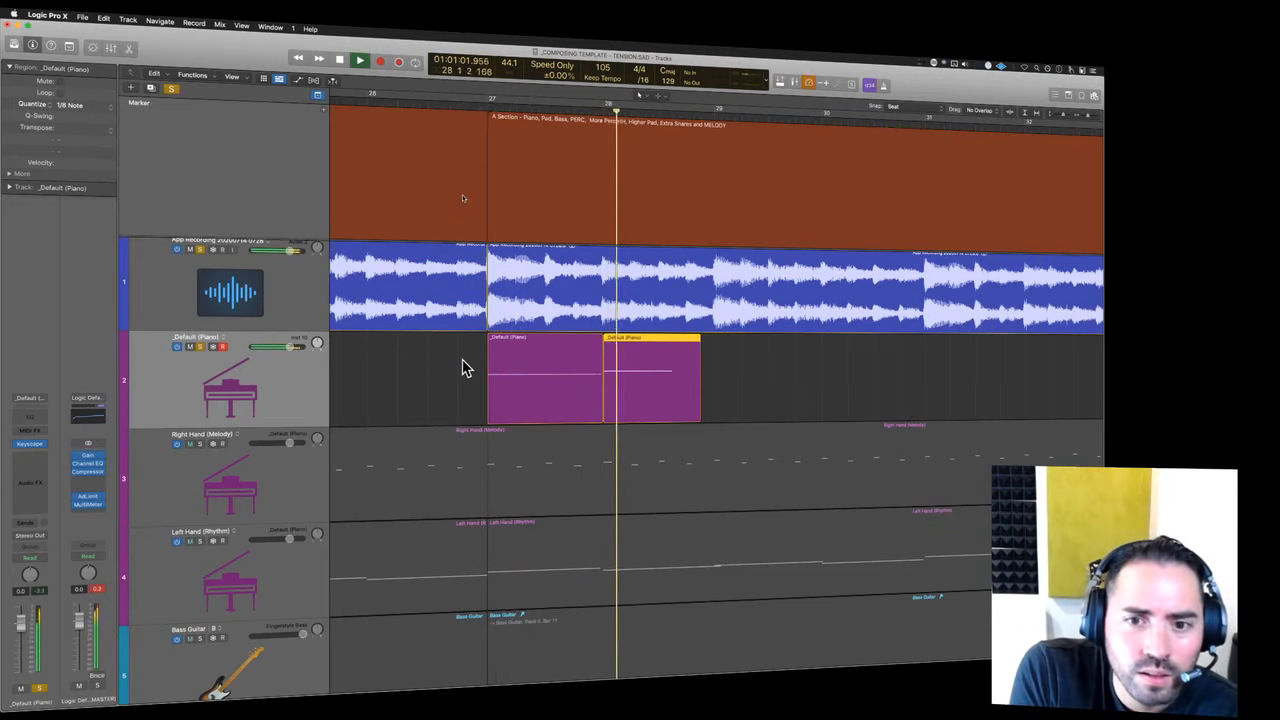
key("space")
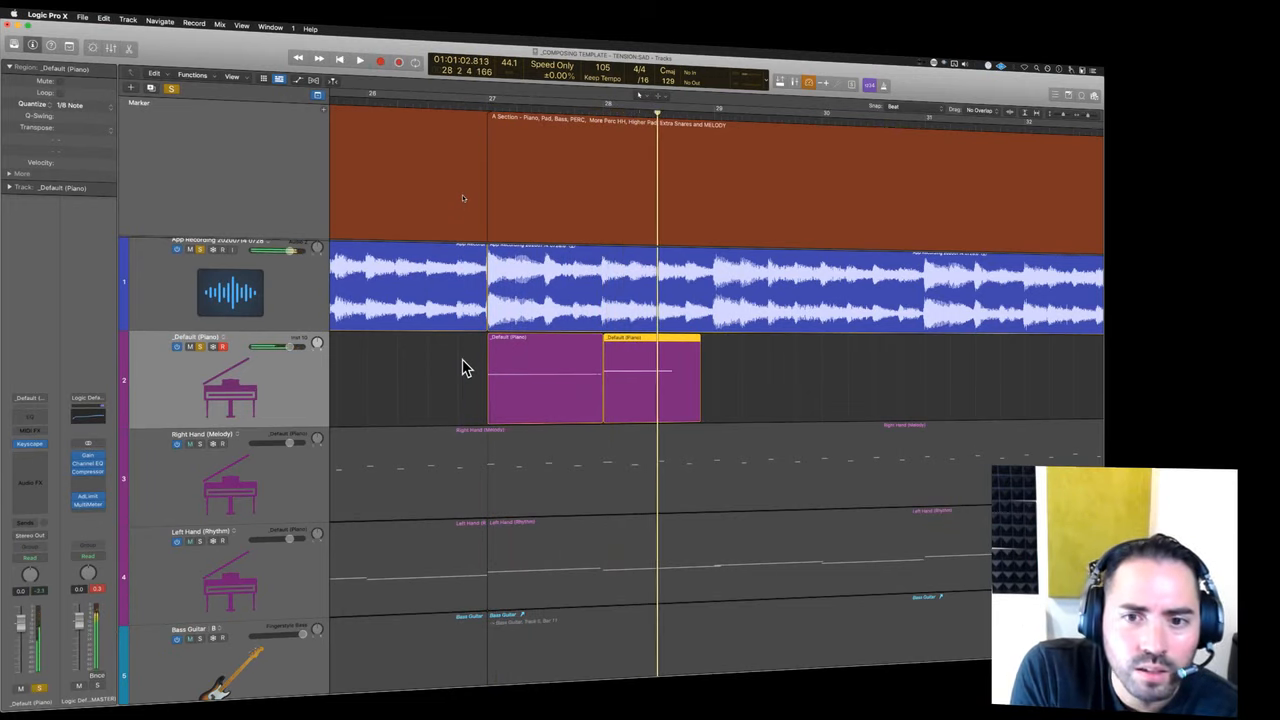
- Raise the note in the bar 28 piano region to B4 in the Piano Roll and close the editor
double_click(624, 385)
scroll(531, 586, "left", 5)
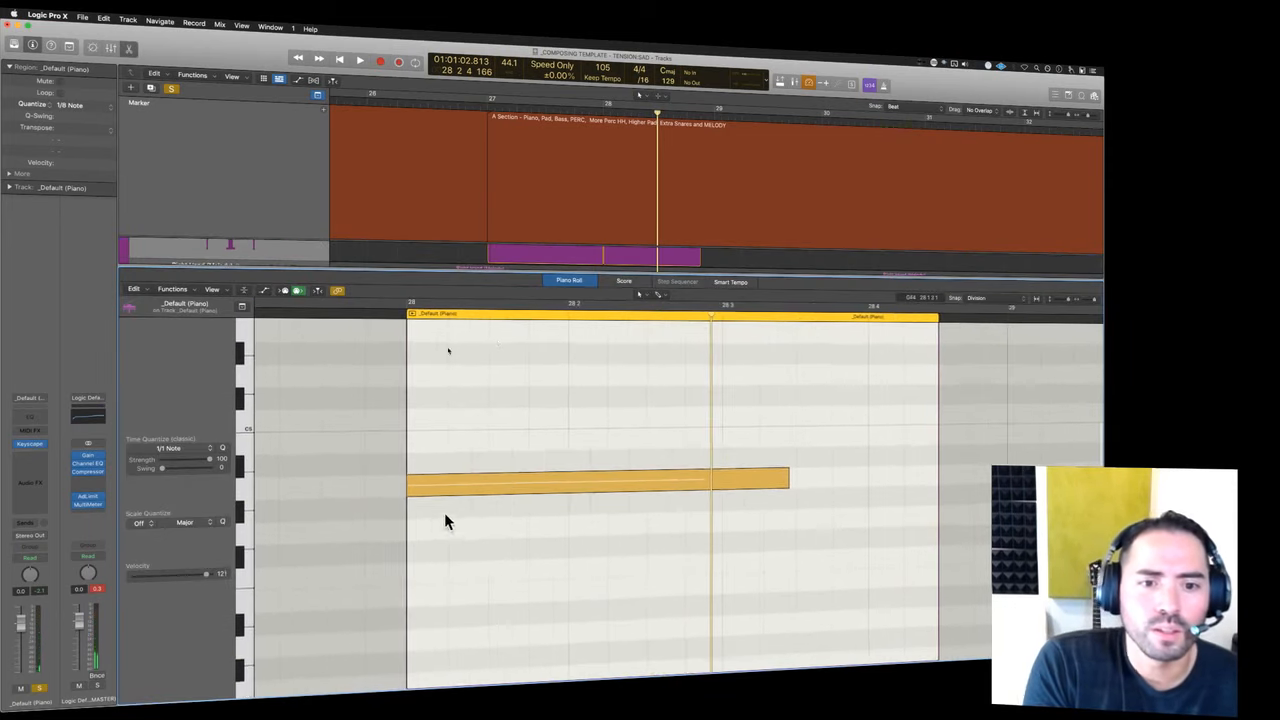
left_click(492, 490)
left_click_drag(492, 490, 492, 445)
key("p")
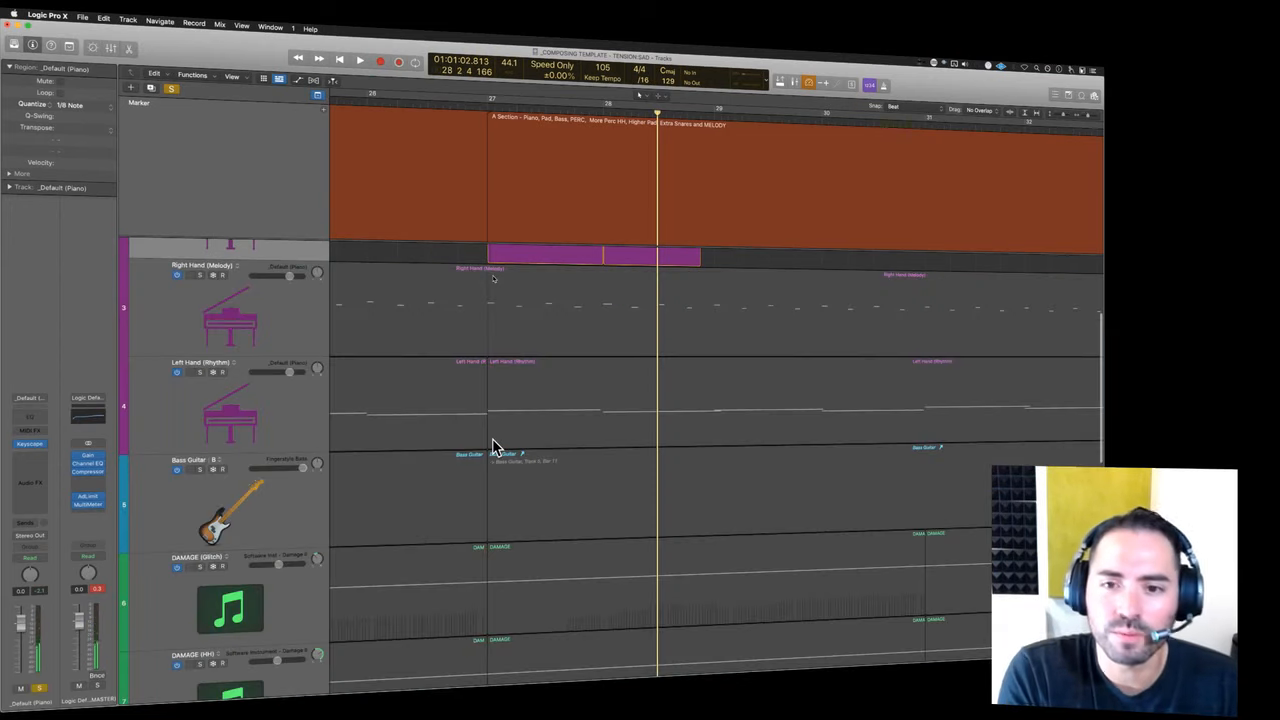
- Join the two _Default (Piano) regions into one and delete the extra overlapping E4 note in bar 27
scroll(520, 372, "up", 5)
left_click_drag(826, 365, 552, 362)
double_click(556, 368)
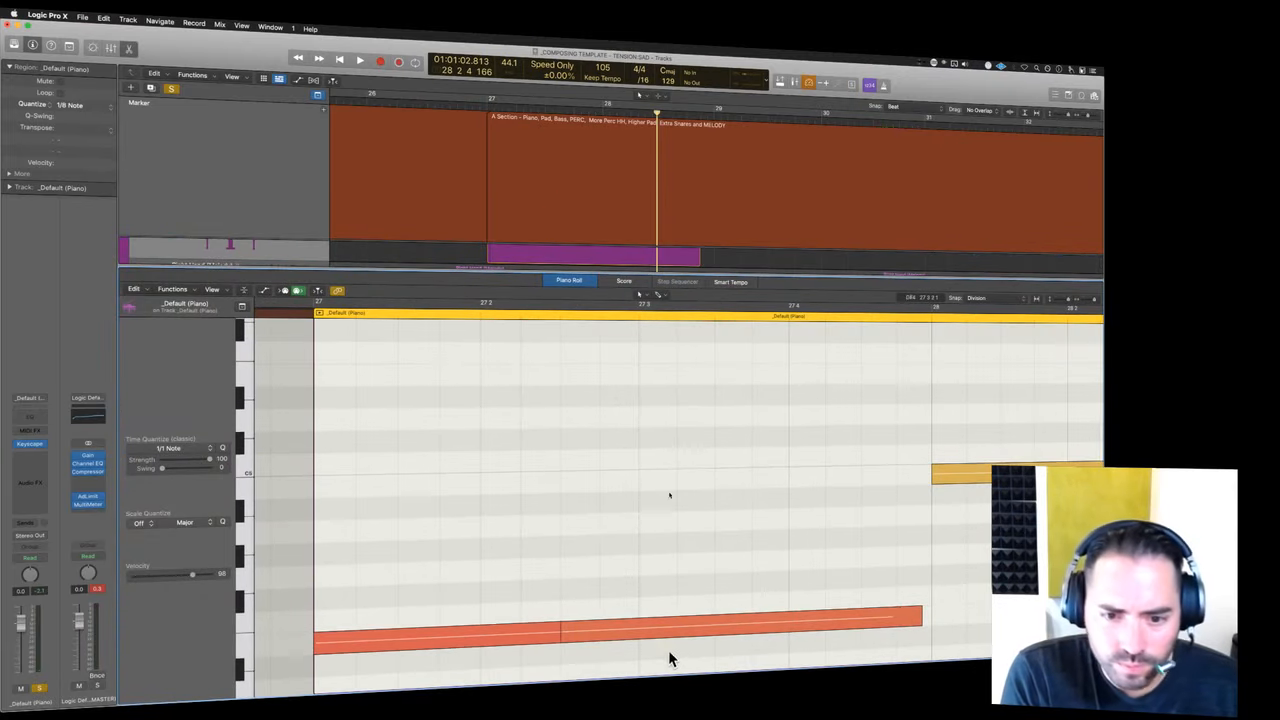
left_click(615, 628)
key("Delete")
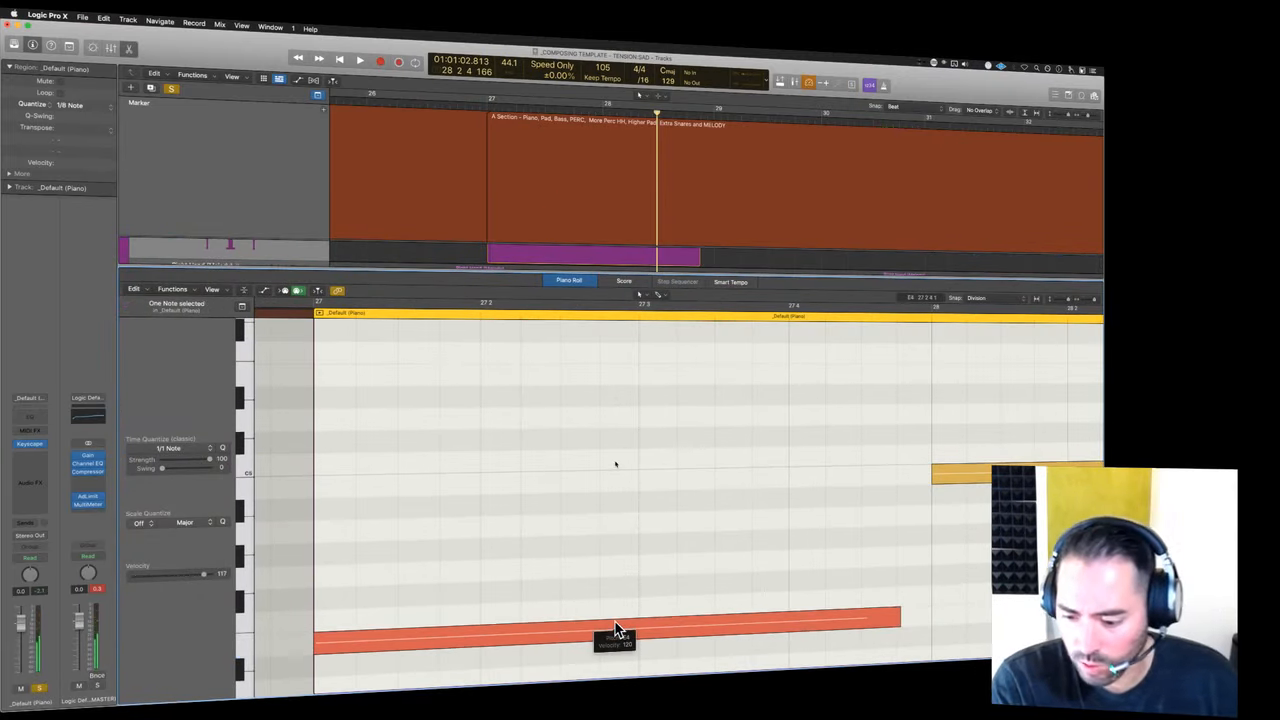
- Lengthen the E4 note to end at bar 28 and the B4 note to the region's end, checking them with playback
left_click(623, 627)
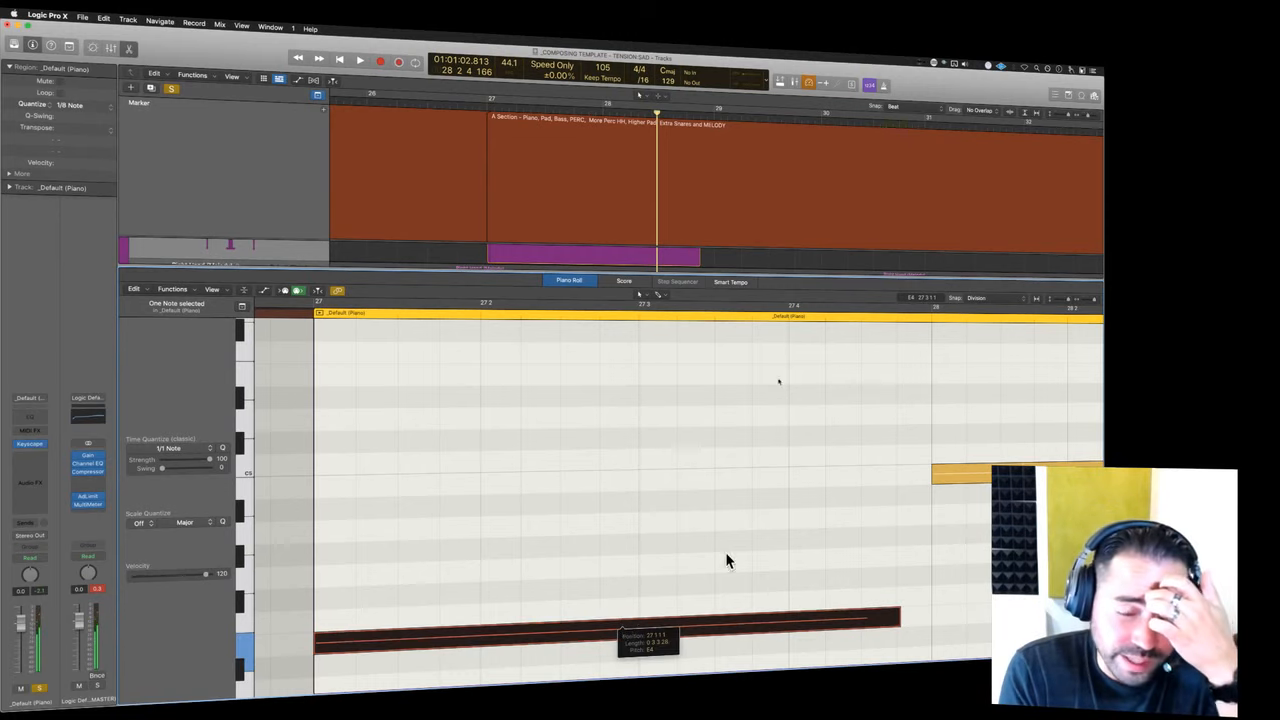
key("Right")
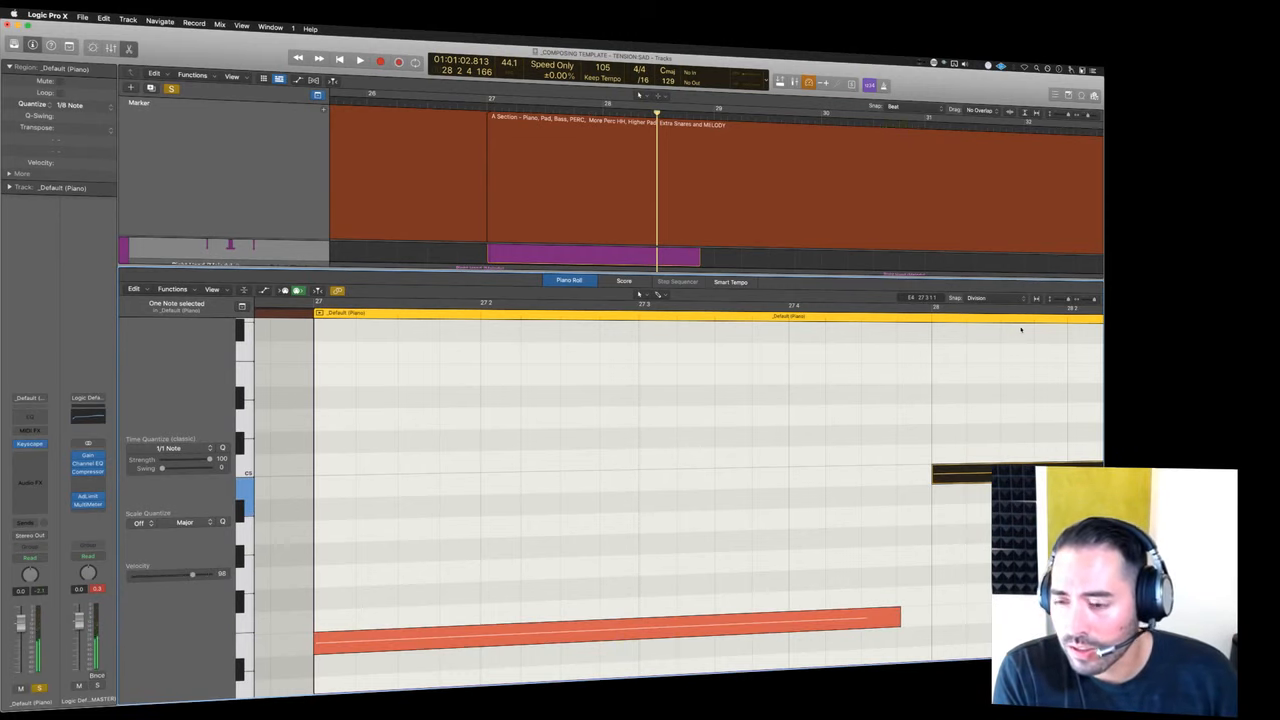
scroll(884, 625, "right", 5)
left_click_drag(750, 623, 772, 624)
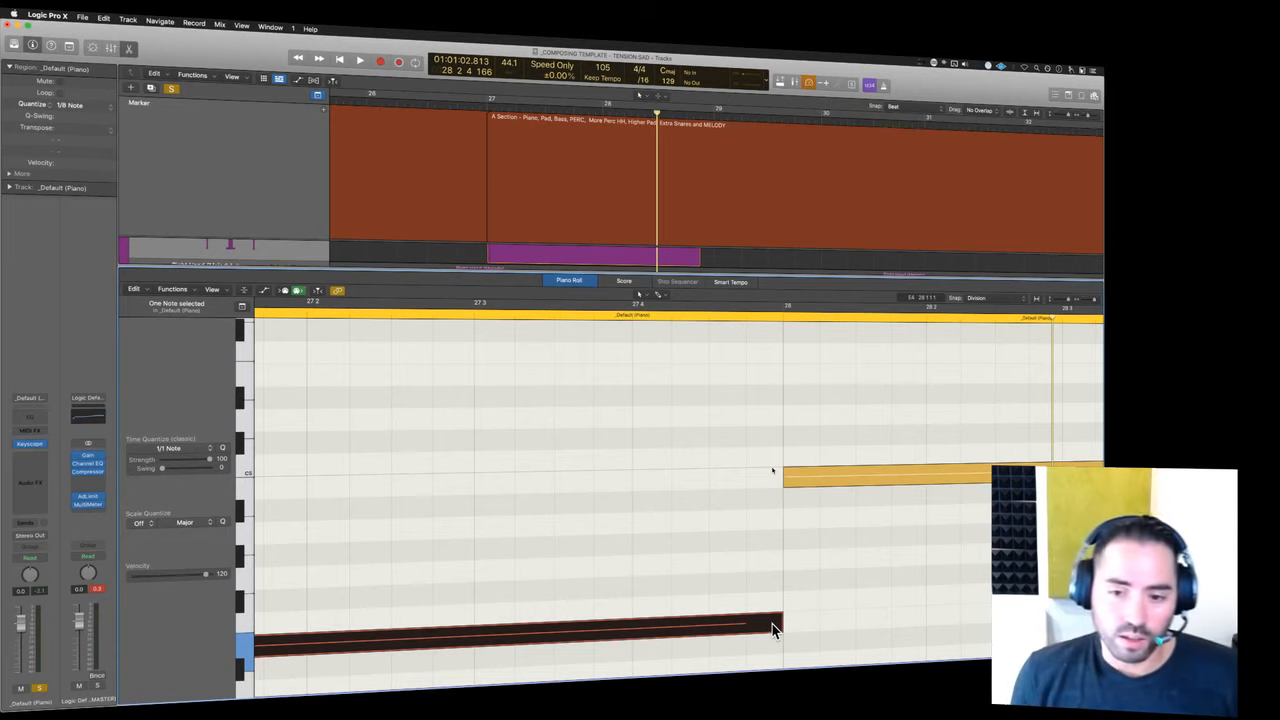
key("super+Left")
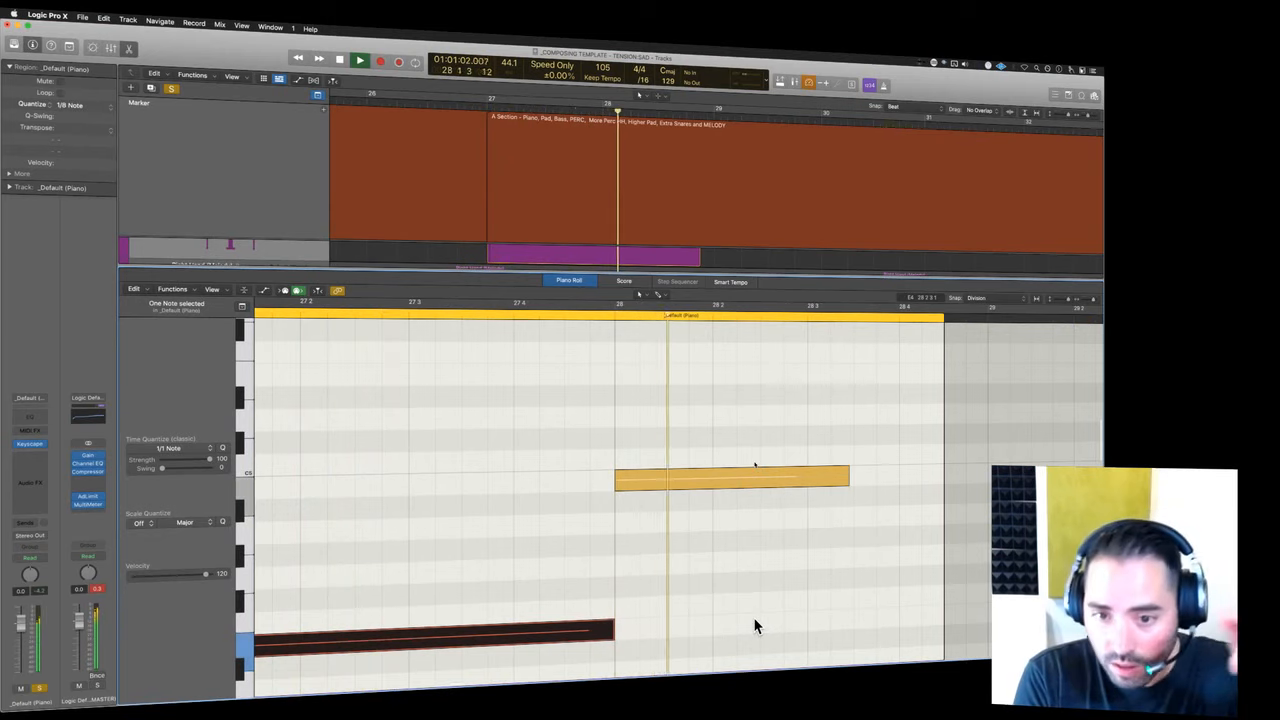
left_click_drag(848, 484, 935, 480)
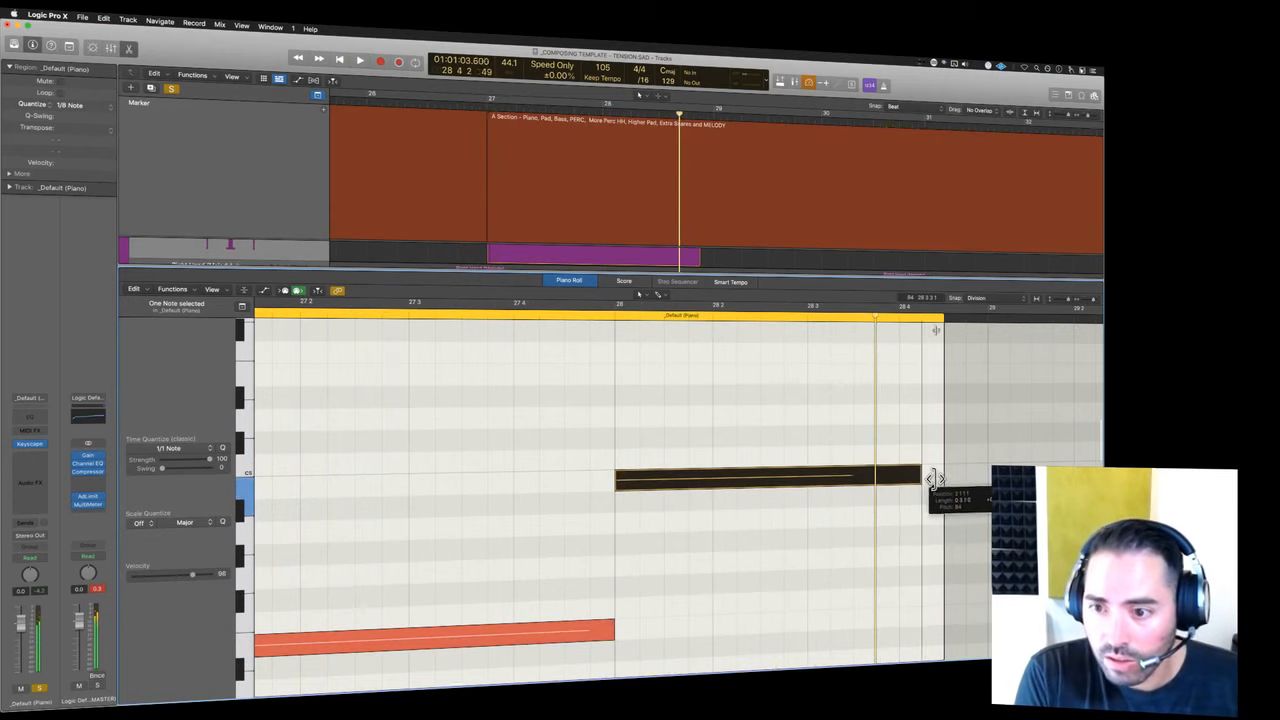
key("super+Left")
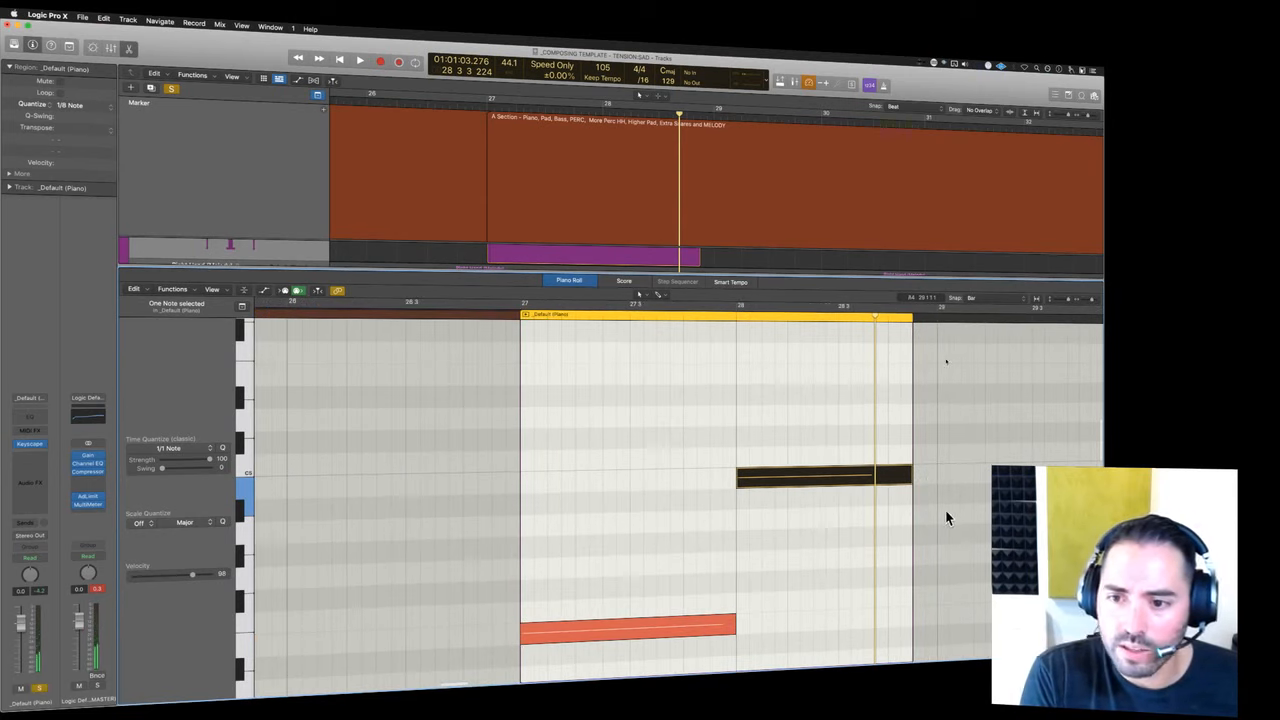
key("p")
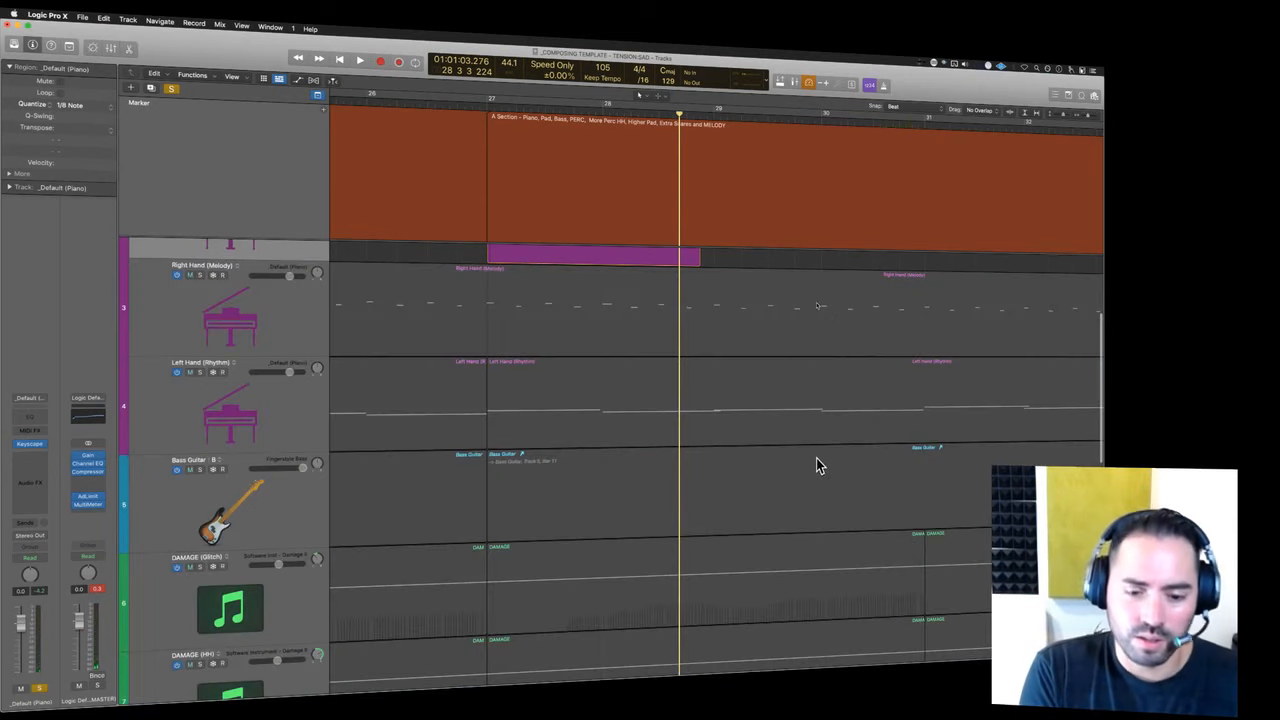
- Repeat the joined piano region once directly after itself and open the copy in the Piano Roll with no notes selected
scroll(816, 463, "up", 4)
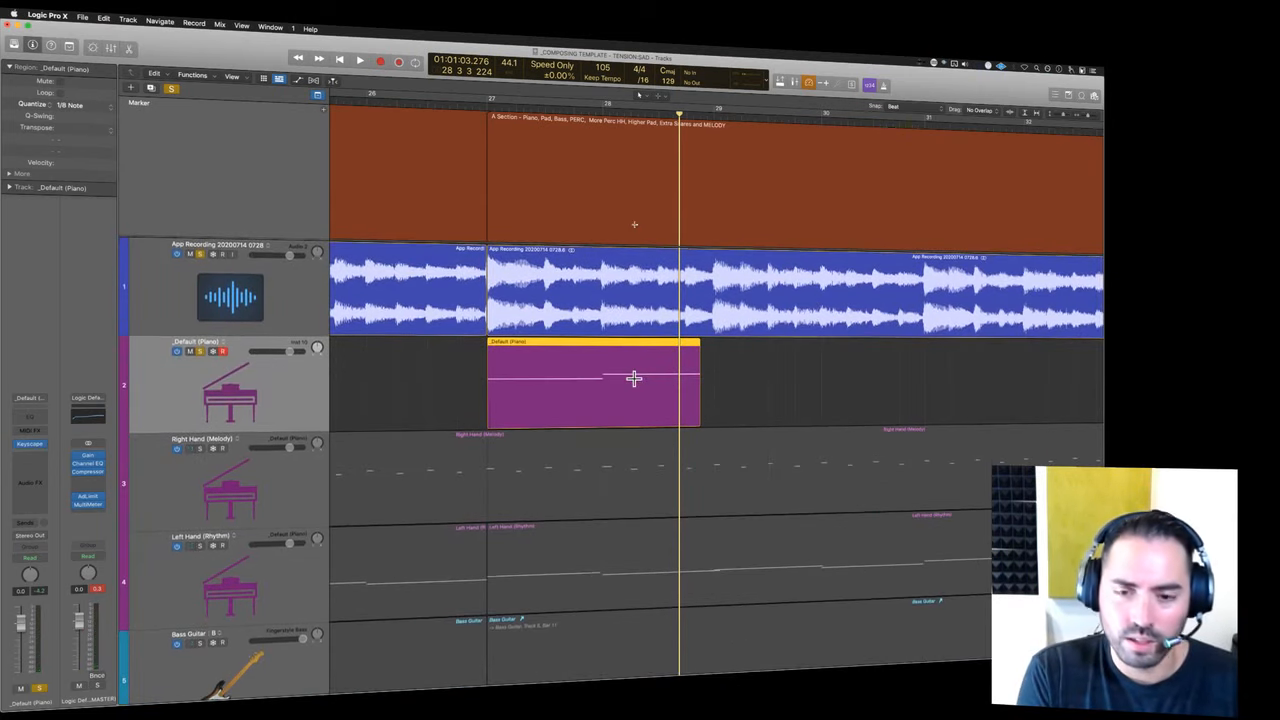
key("super+r")
key("p")
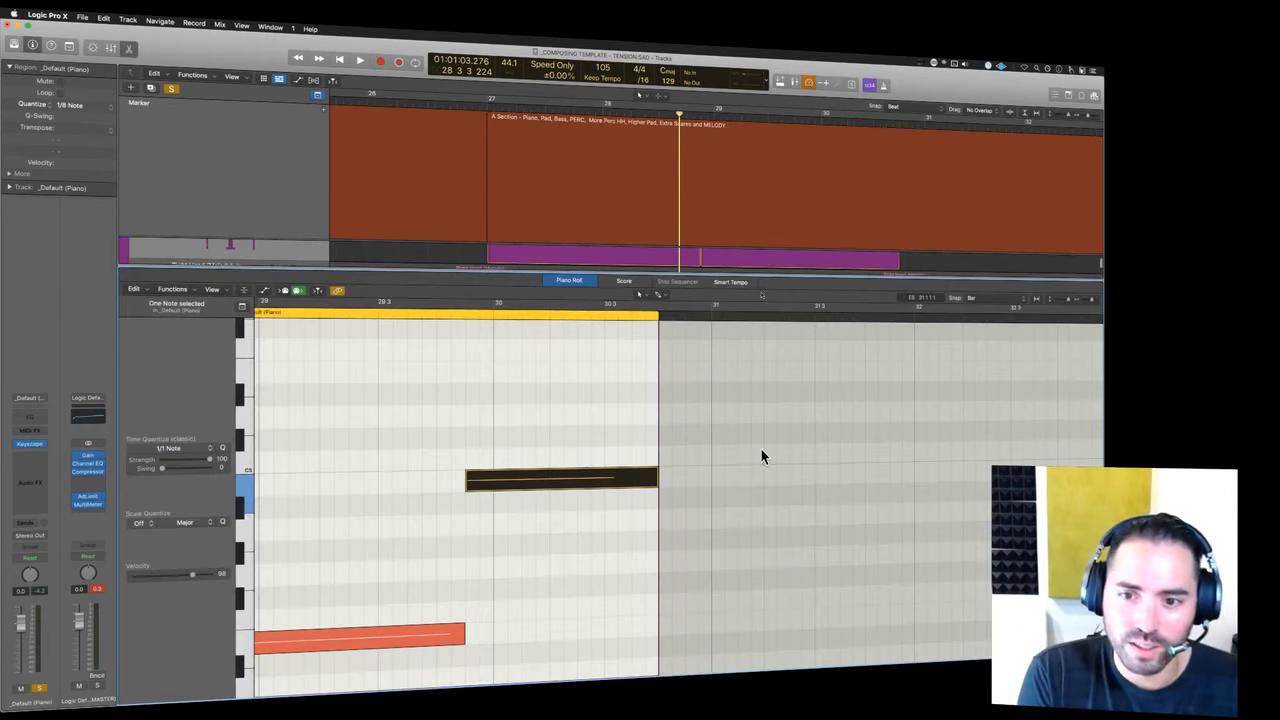
scroll(540, 677, "left", 3)
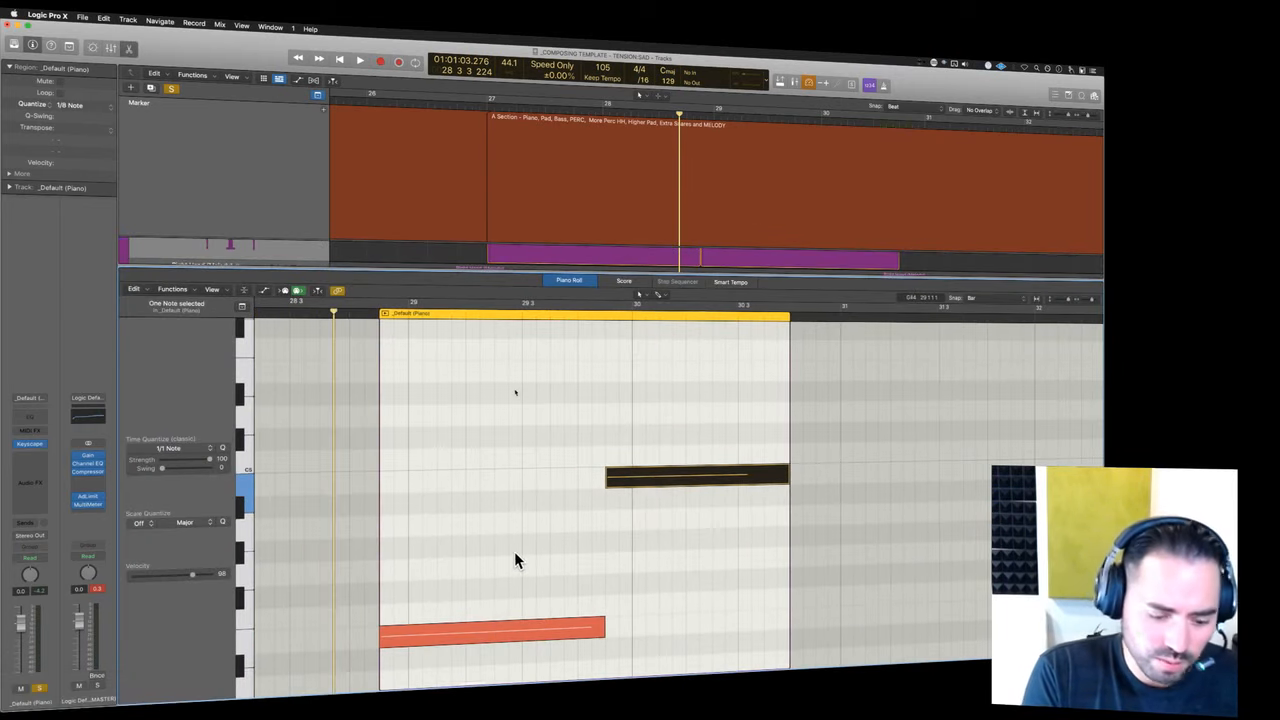
left_click(515, 557)
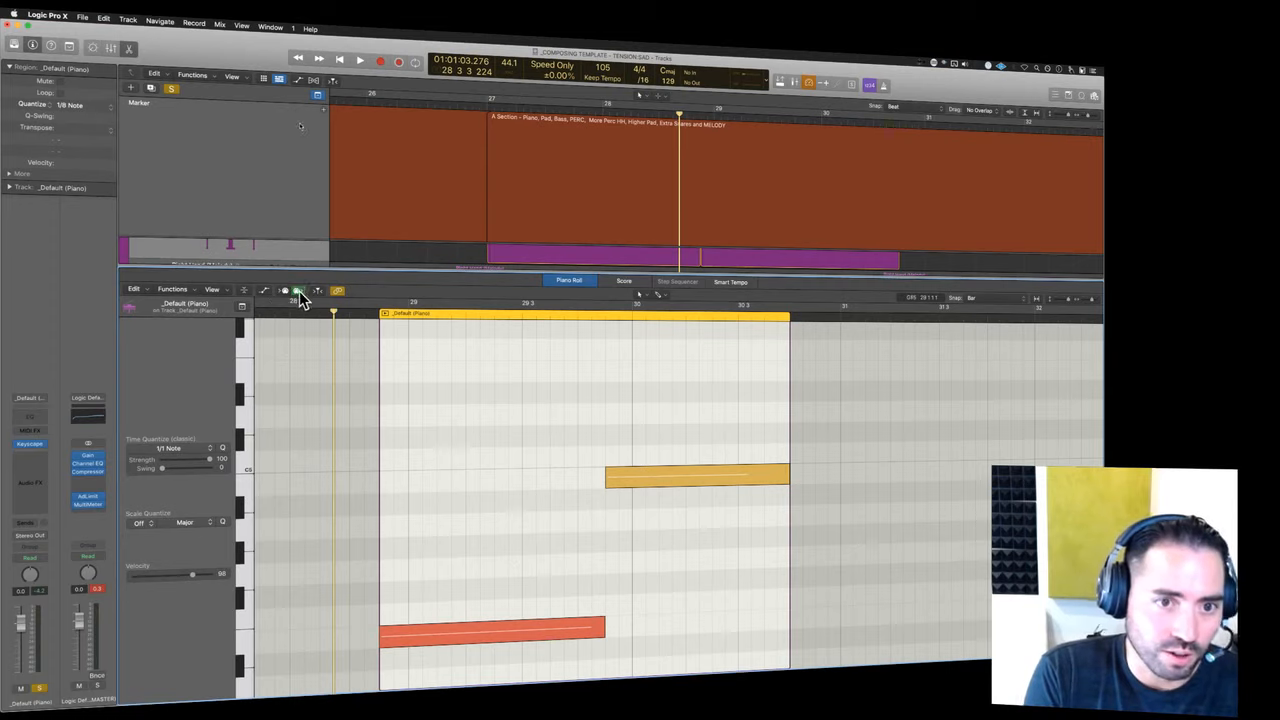
- Move the copied region's first note to start at bar 29 and raise it to A4, comparing pitches against the reference during playback
key("space")
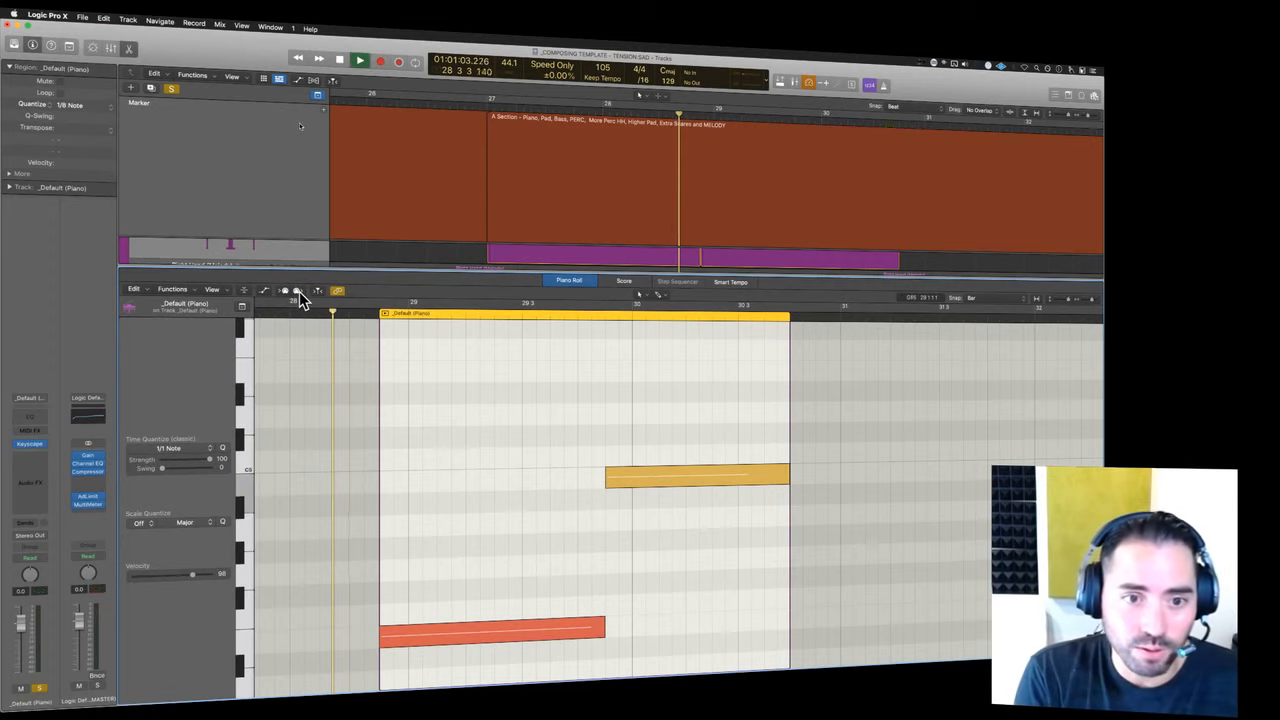
key("space")
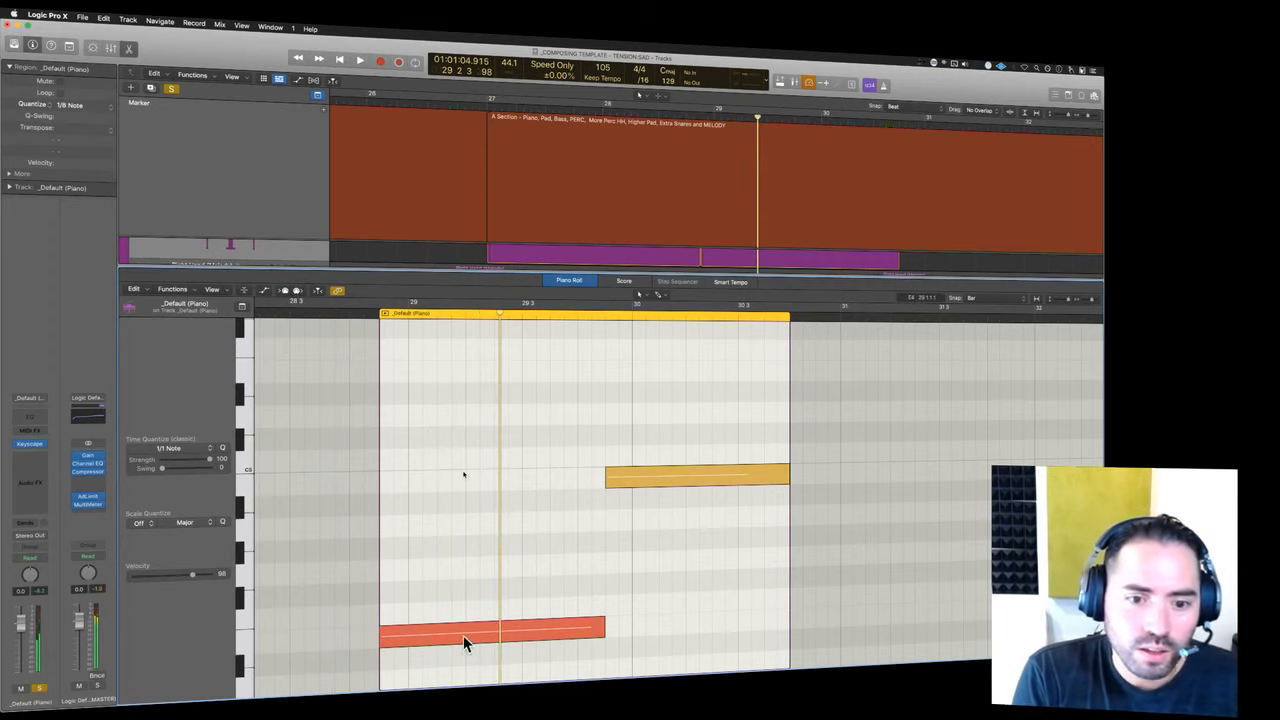
left_click_drag(463, 635, 509, 641)
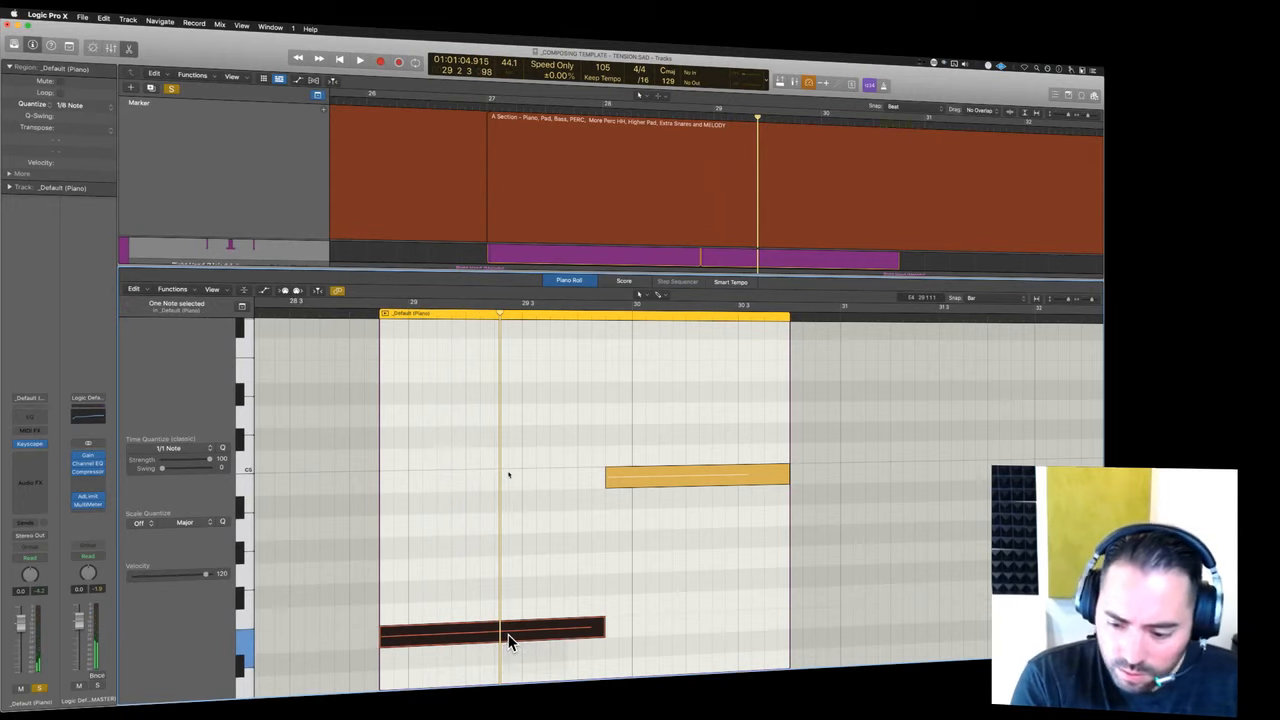
key("alt+Up")
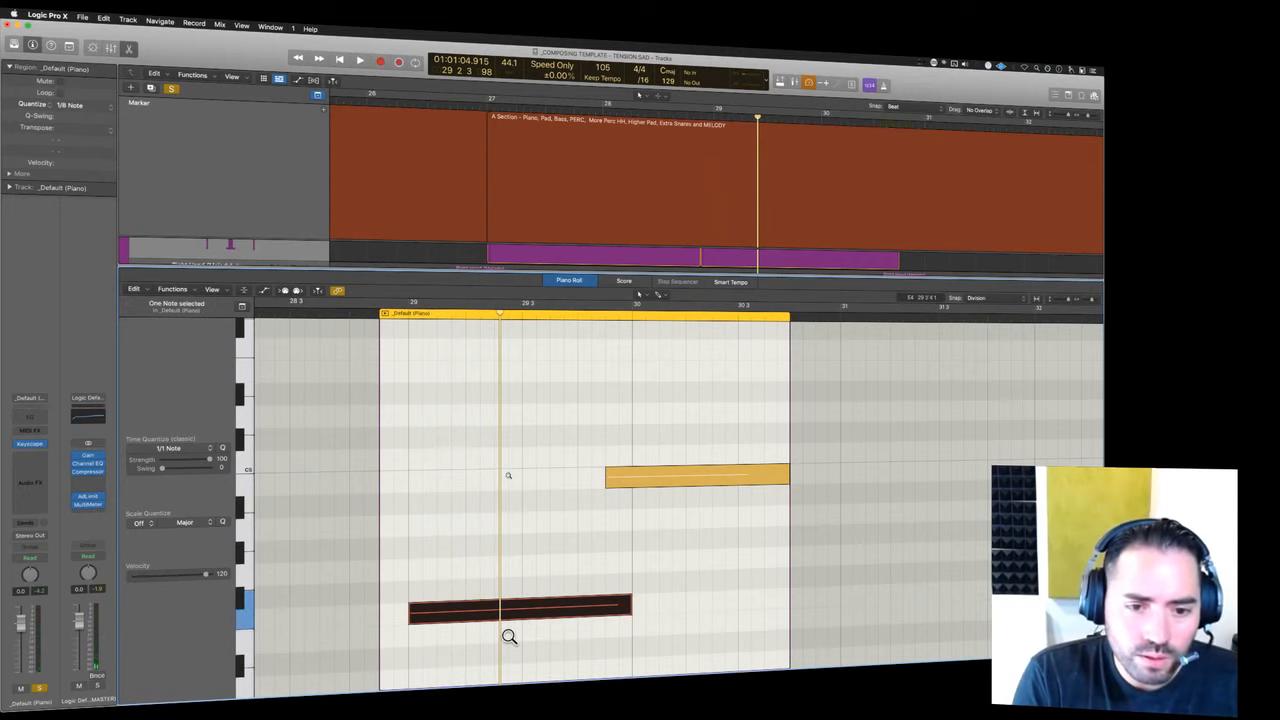
key("alt+Up")
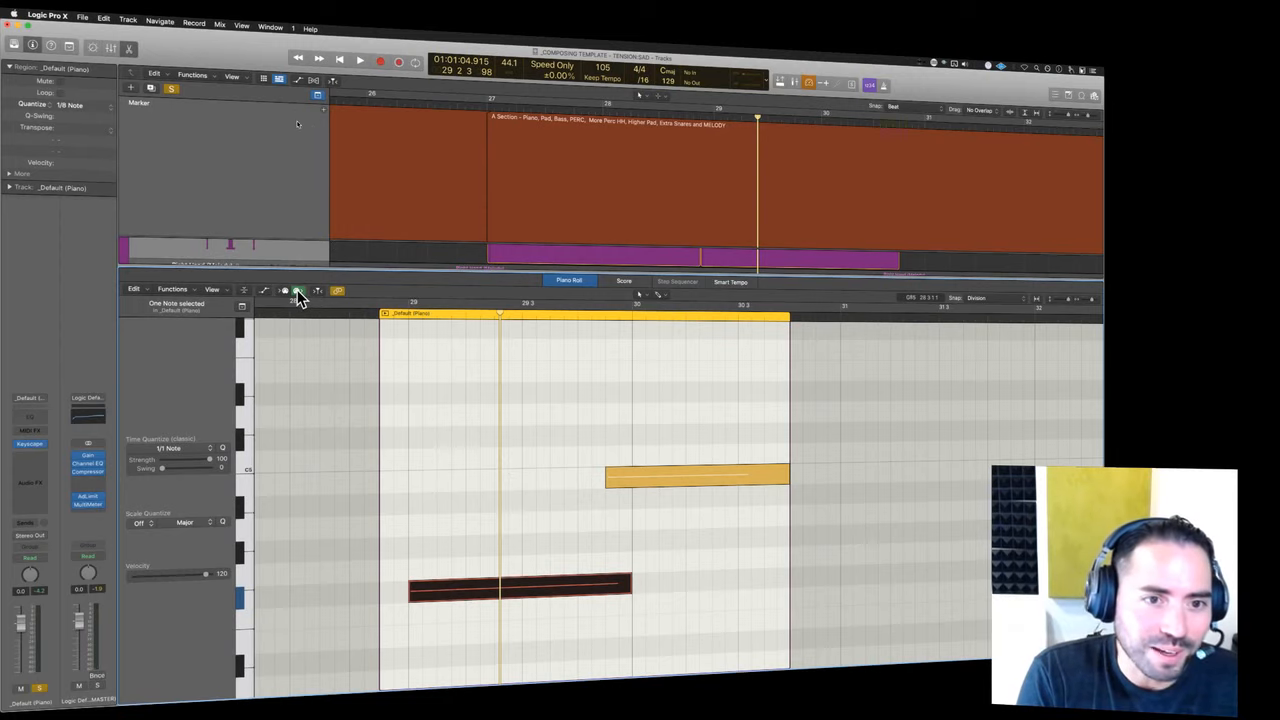
key("alt+Up")
key("alt+Up")
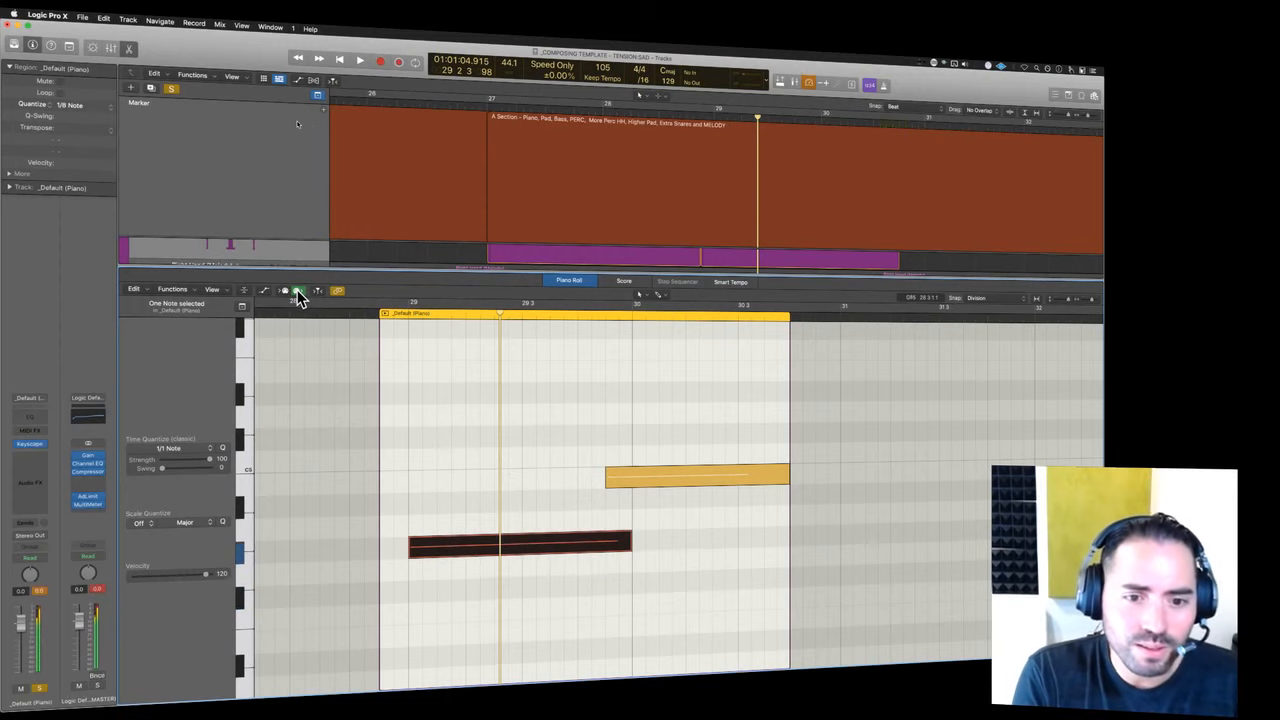
key("alt+Up")
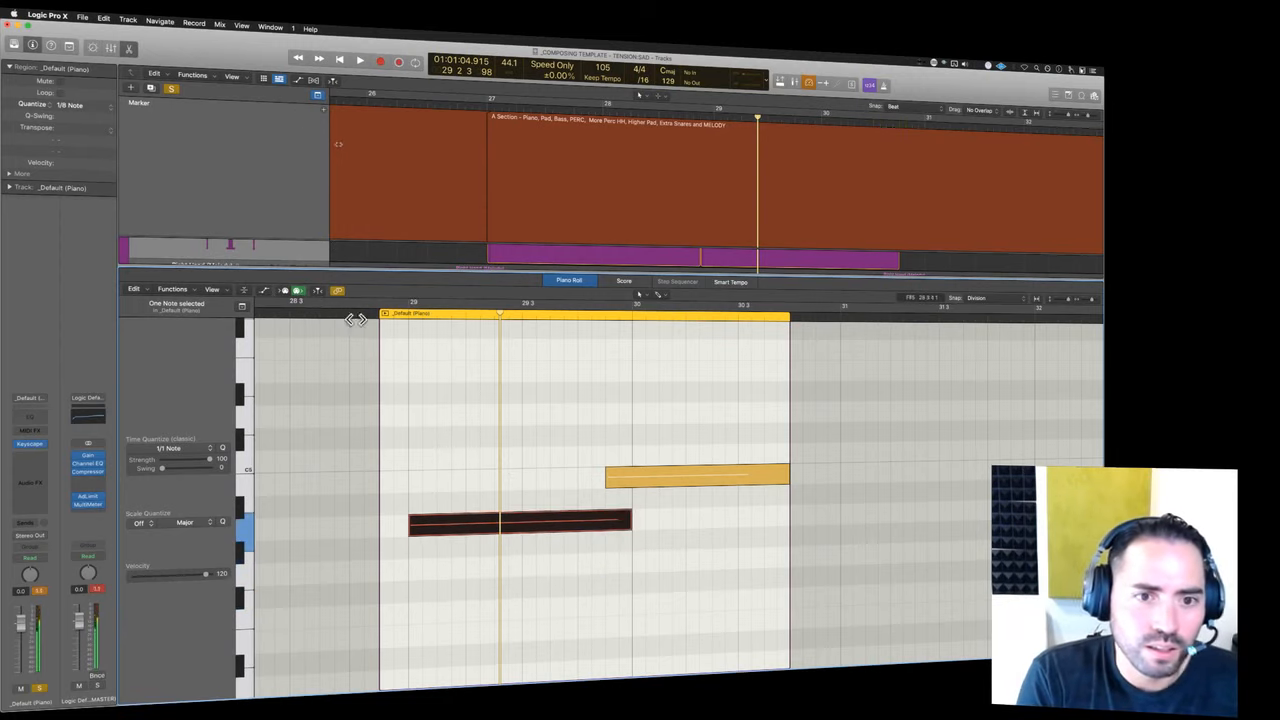
double_click(342, 314)
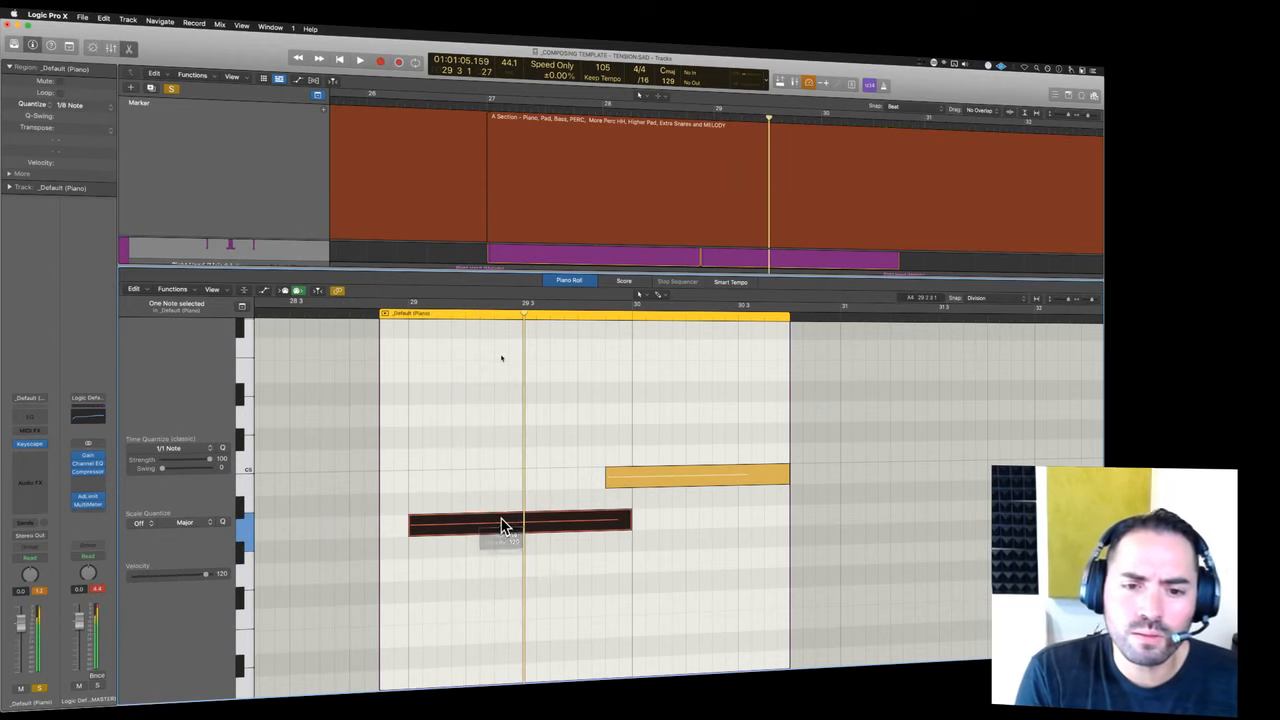
left_click_drag(503, 527, 503, 631)
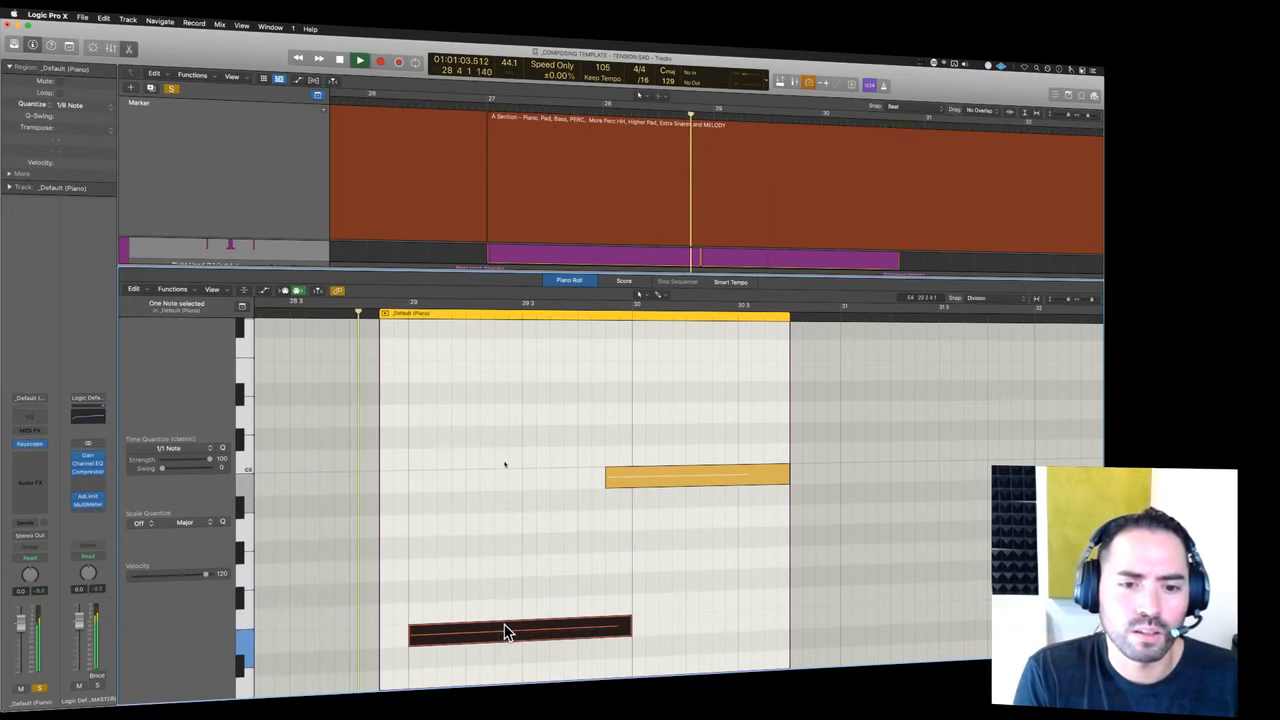
scroll(505, 631, "down", 5)
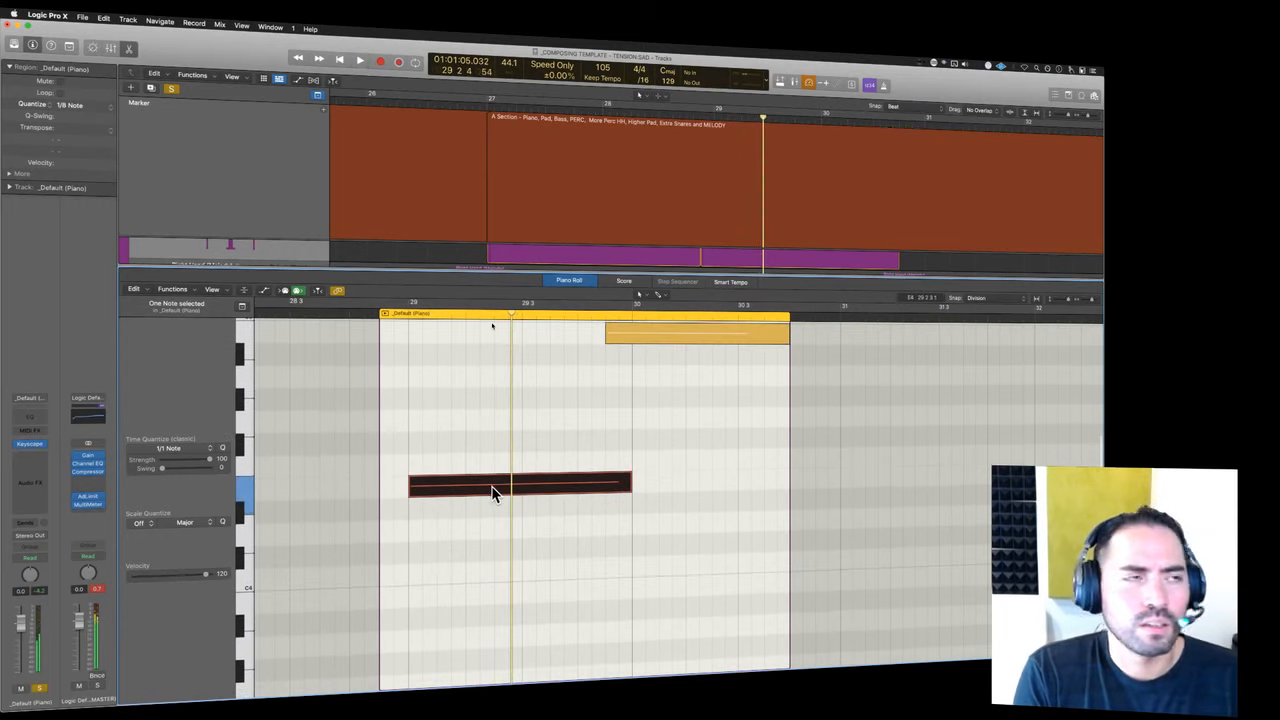
scroll(491, 492, "down", 4)
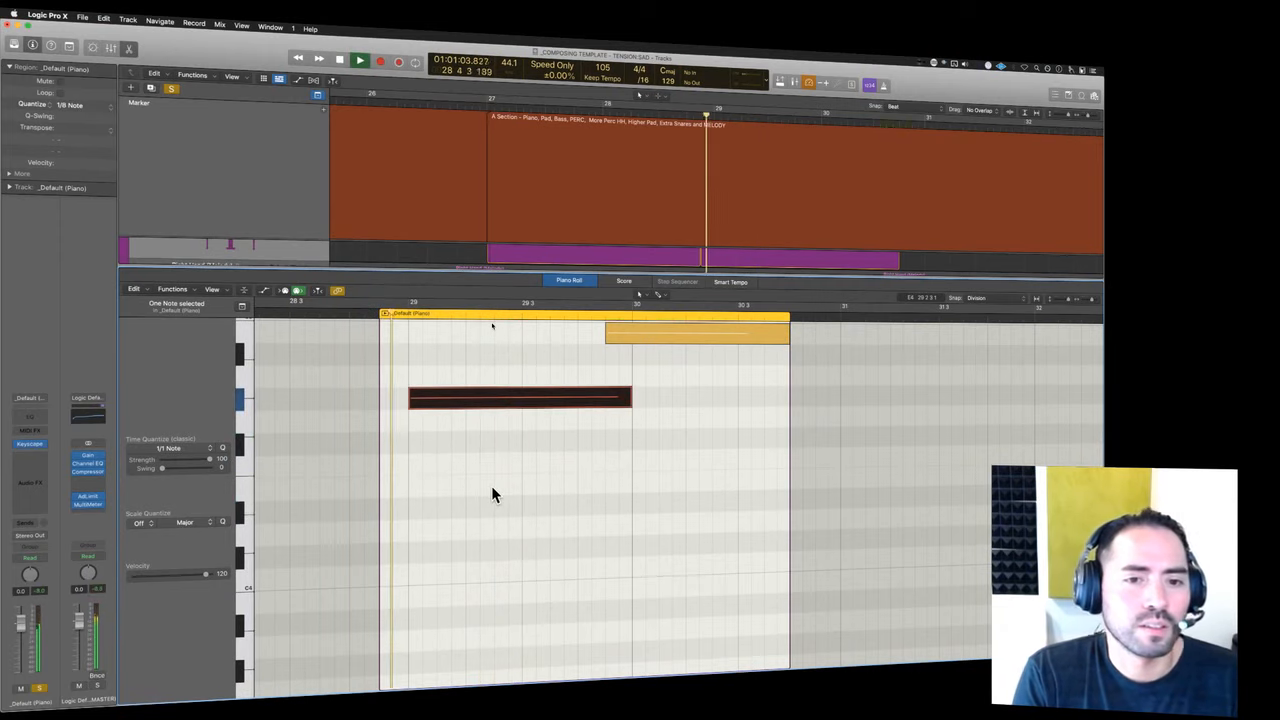
key("alt+Up")
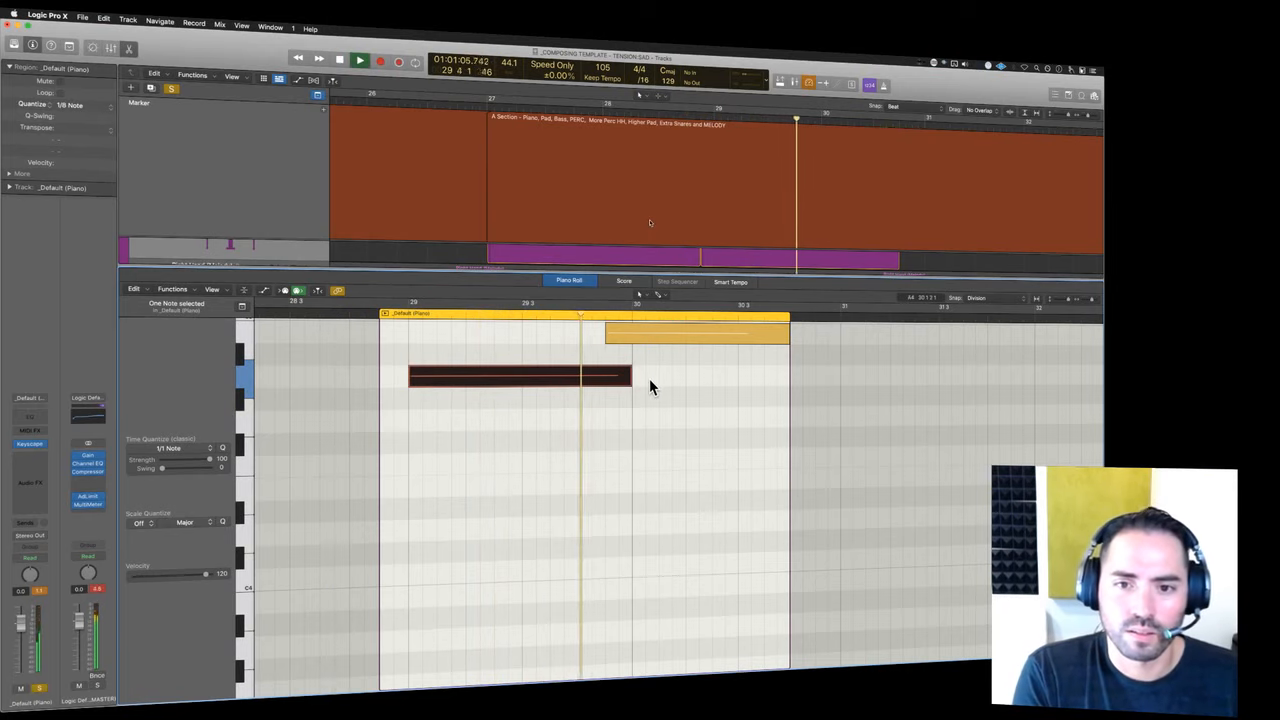
- Move the copied region's second note to start at bar 30 and lower it to G4, checking it with playback
left_click(668, 338)
left_click_drag(668, 338, 636, 400)
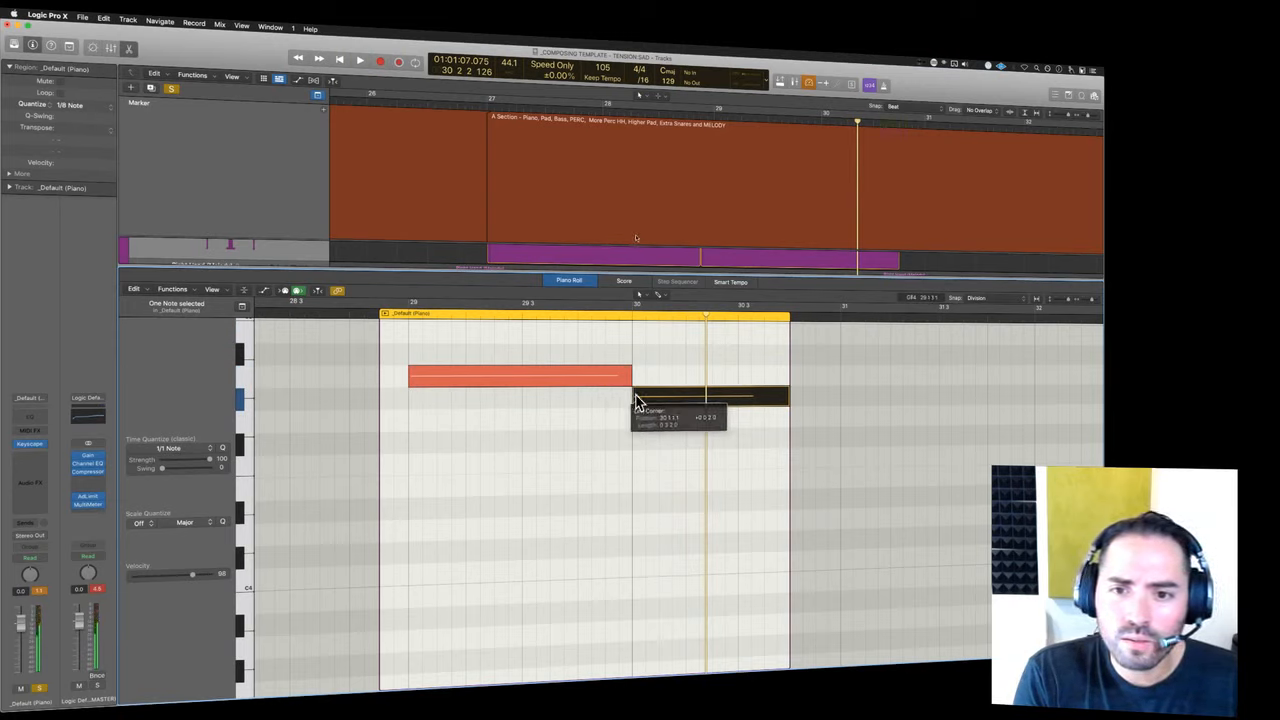
left_click(594, 314)
key("space")
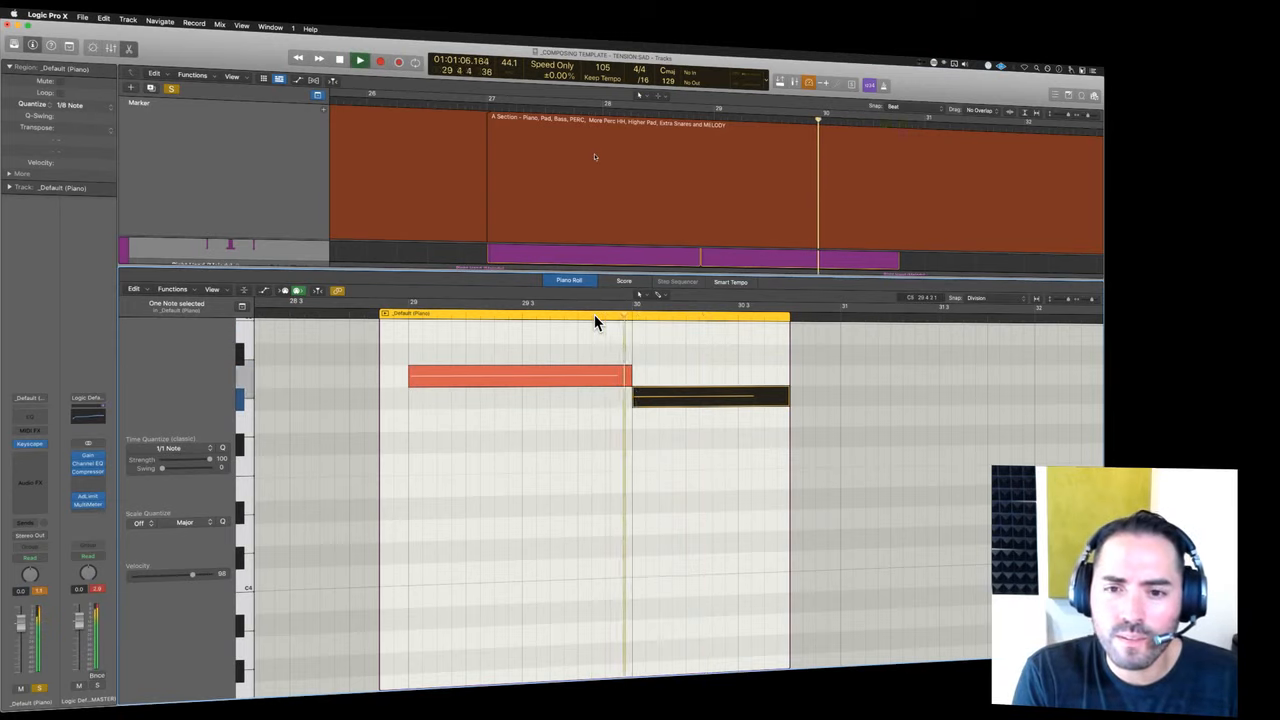
key("space")
key("alt+Down")
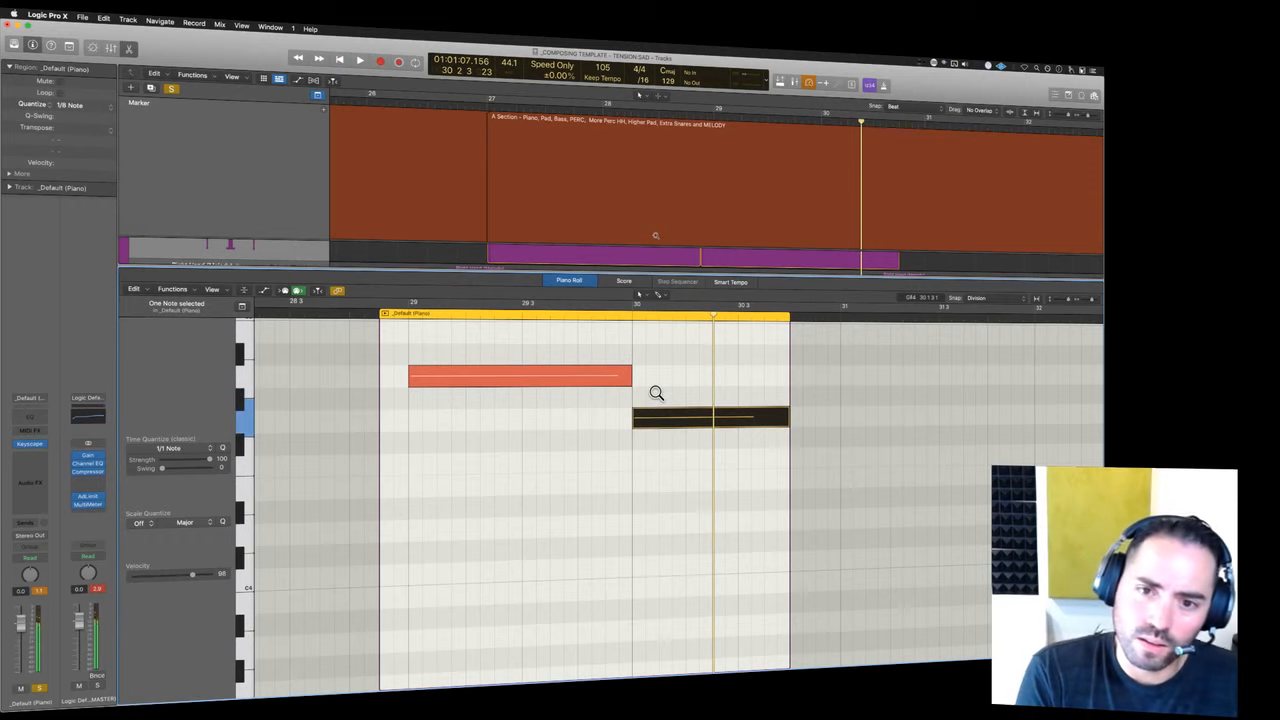
left_click(578, 314)
key("space")
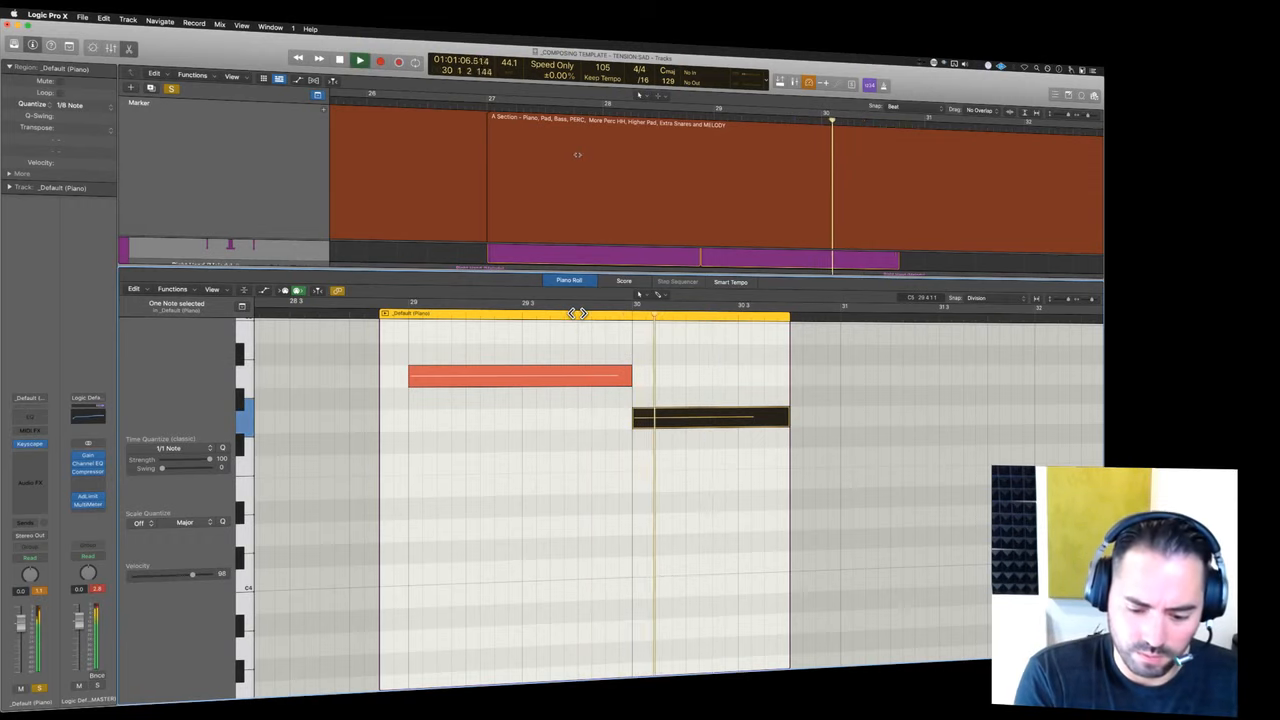
key("space")
- Close the Piano Roll and join the two _Default (Piano) regions starting at bar 27 into one
key("e")
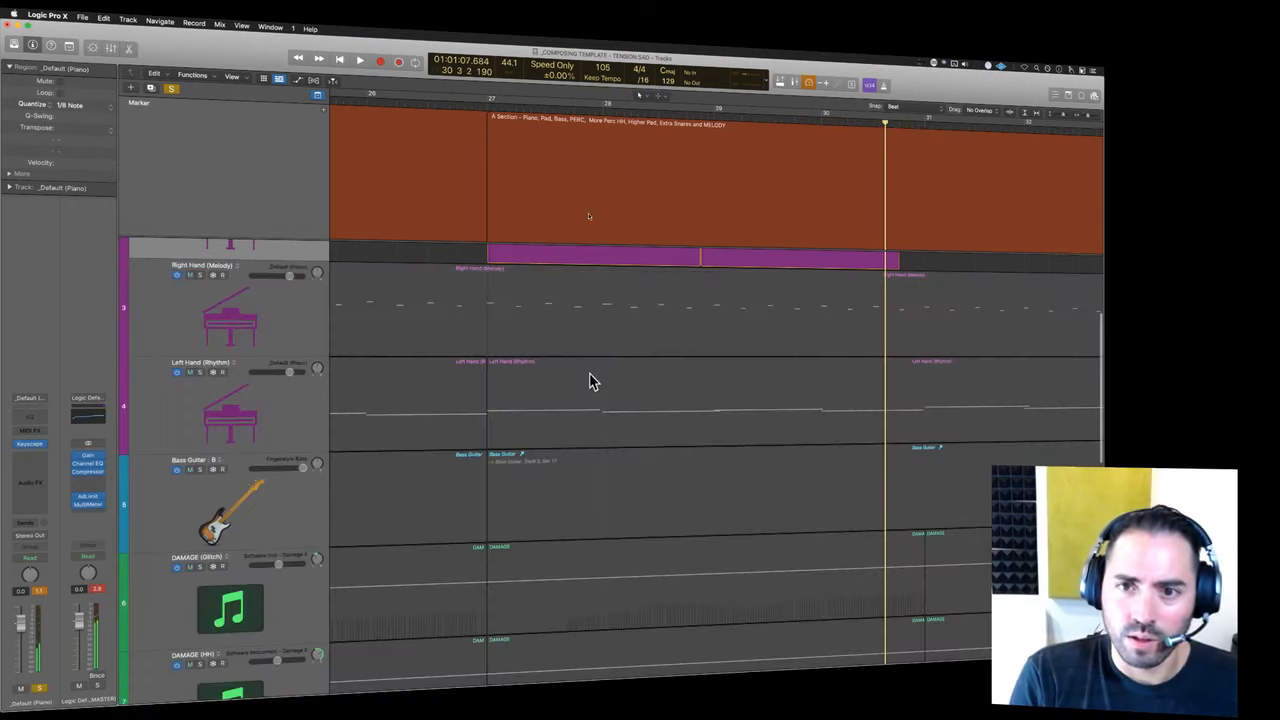
key("3")
double_click(772, 396)
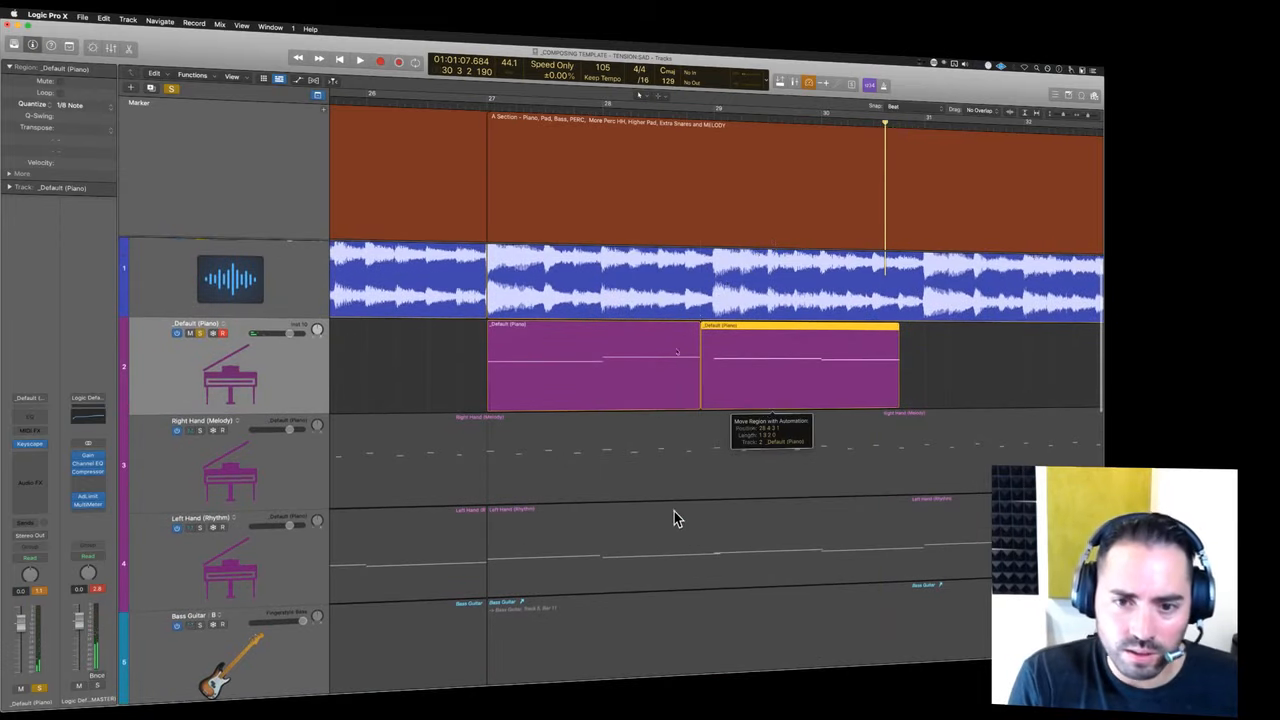
left_click(587, 526)
key("super+a")
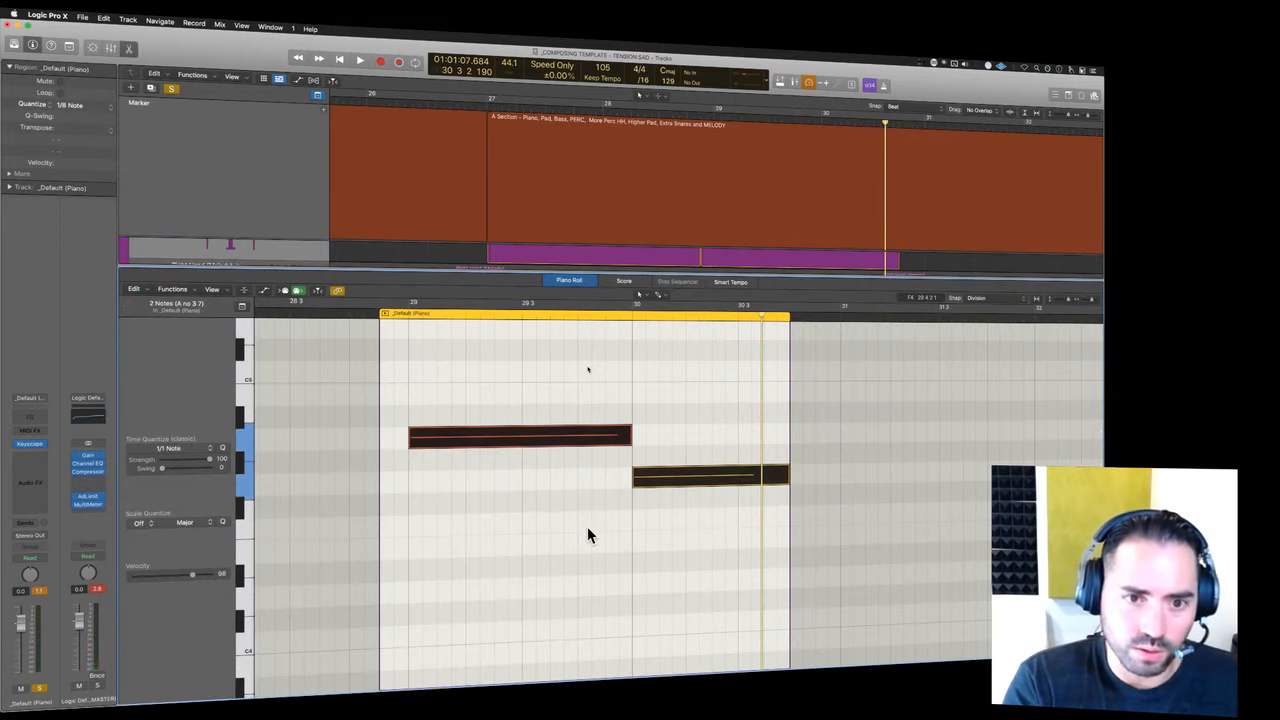
key("e")
key("3")
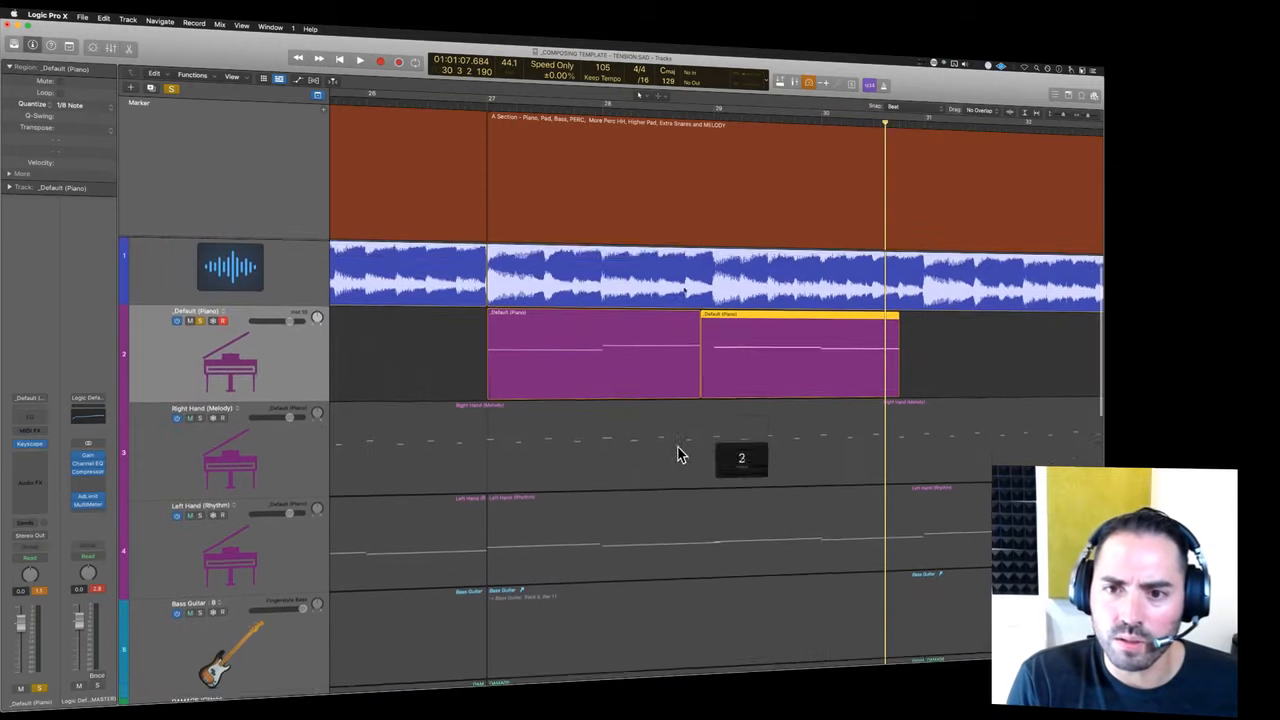
key("super+j")
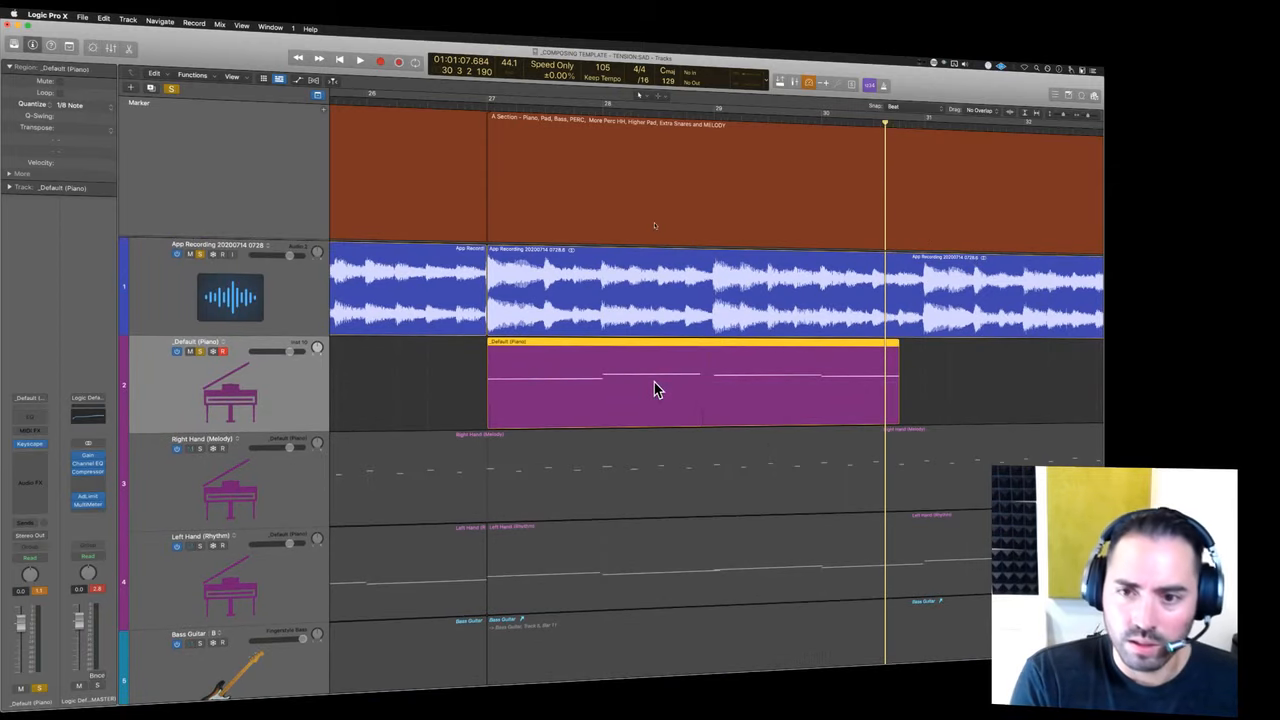
- Play the joined piano region from bar 27 and check its four notes in the Piano Roll against the reference recording
key("e")
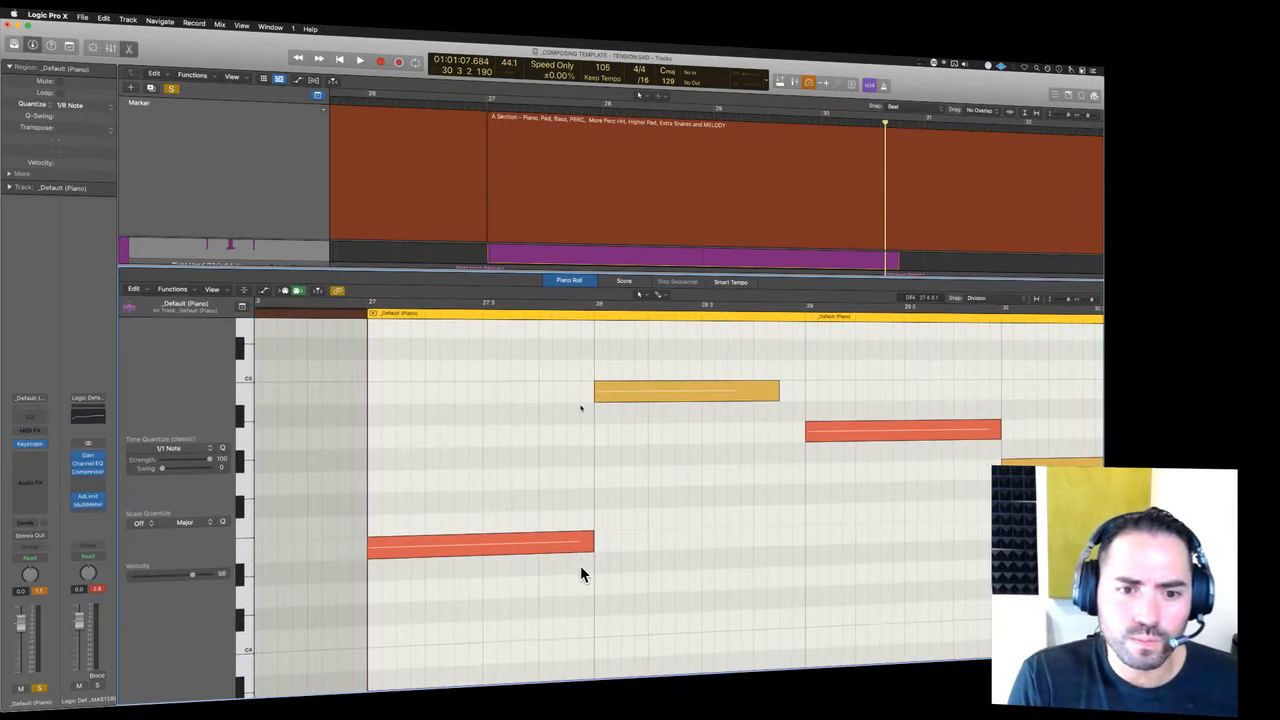
scroll(848, 555, "right", 3)
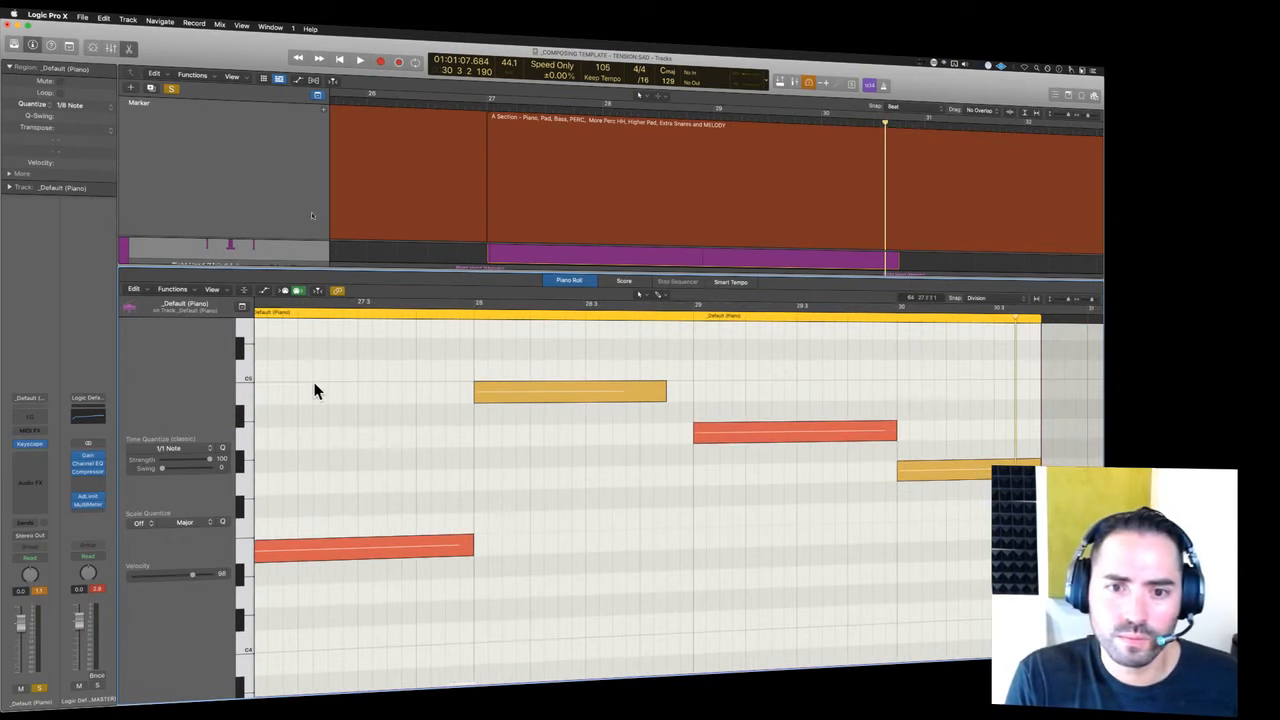
scroll(308, 355, "left", 3)
key("space")
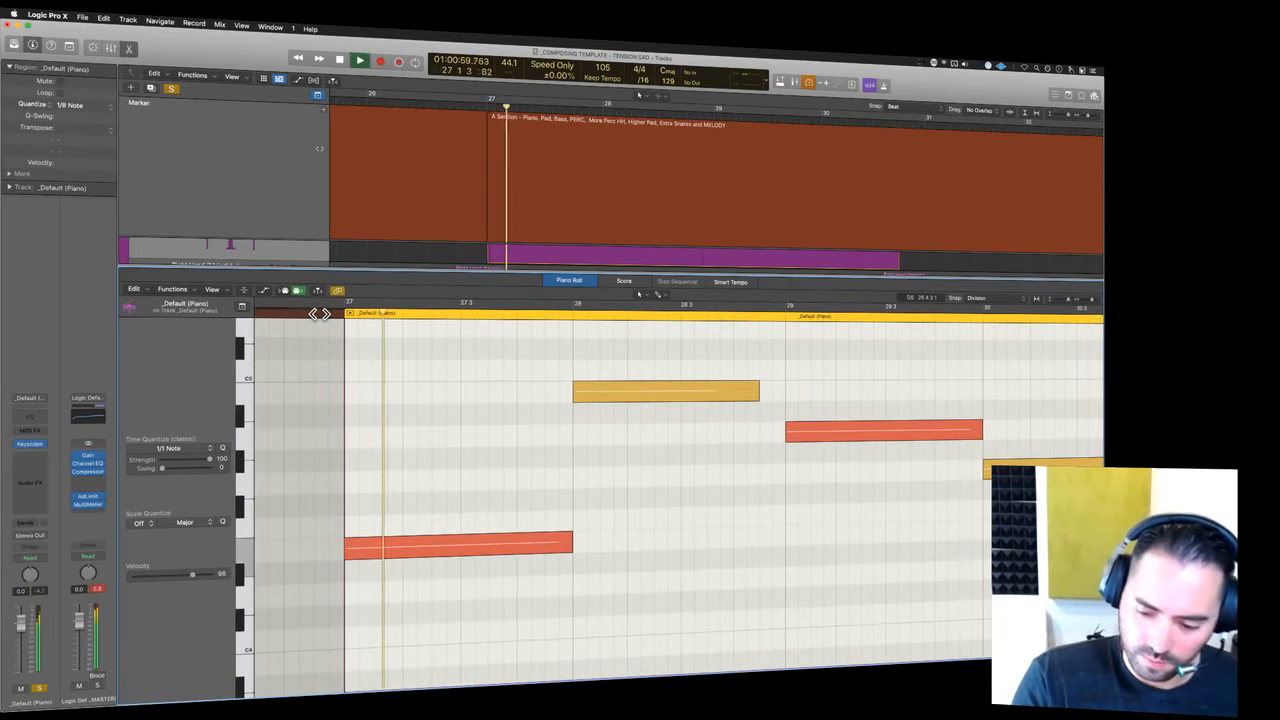
key("p")
scroll(319, 313, "up", 5)
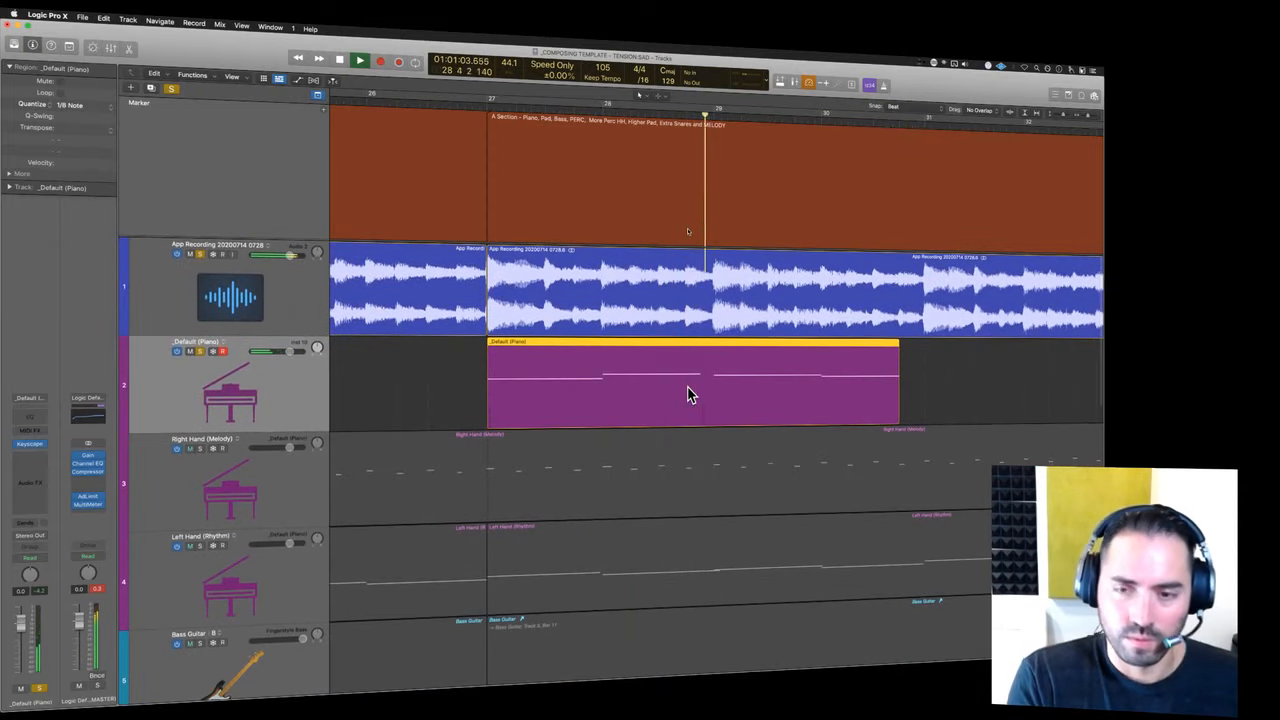
double_click(688, 388)
scroll(740, 464, "up", 10)
scroll(740, 464, "down", 4)
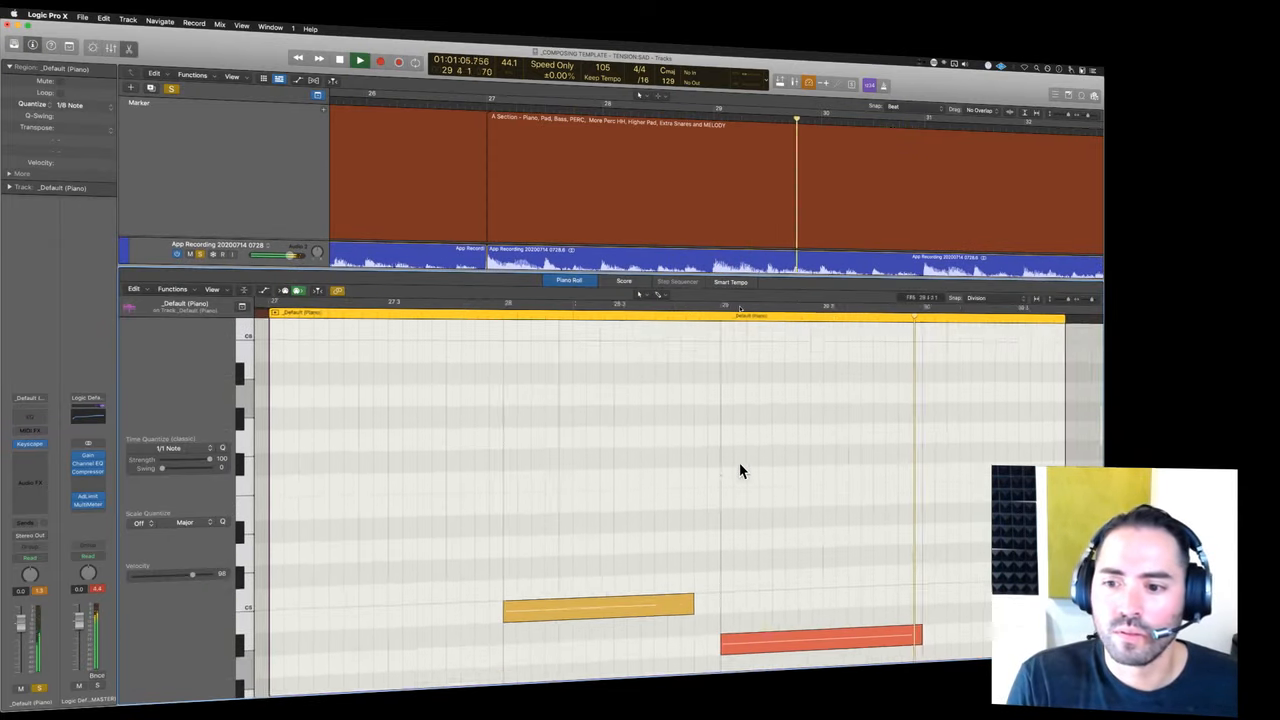
scroll(740, 468, "up", 4)
scroll(740, 468, "right", 3)
key("p")
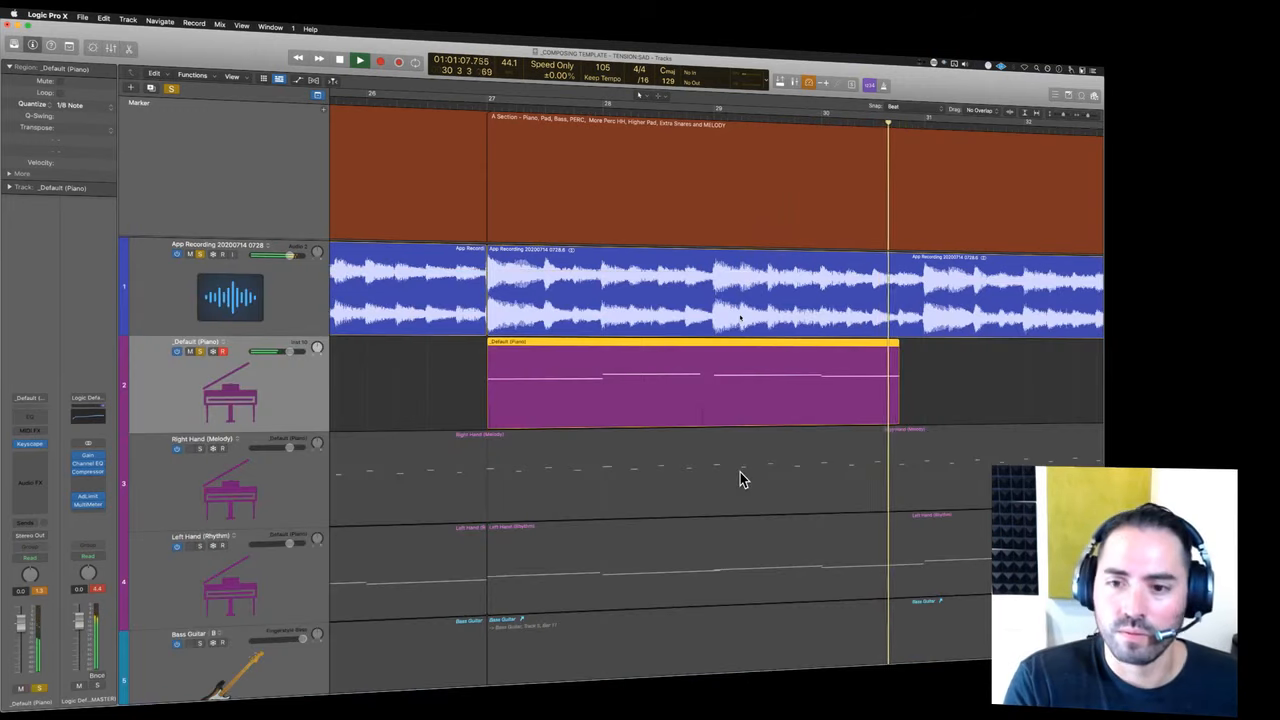
- Repeat the joined piano region once directly after itself and open the copy in the Piano Roll
key("super+Left")
key("super+Left")
key("super+Left")
key("super+r")
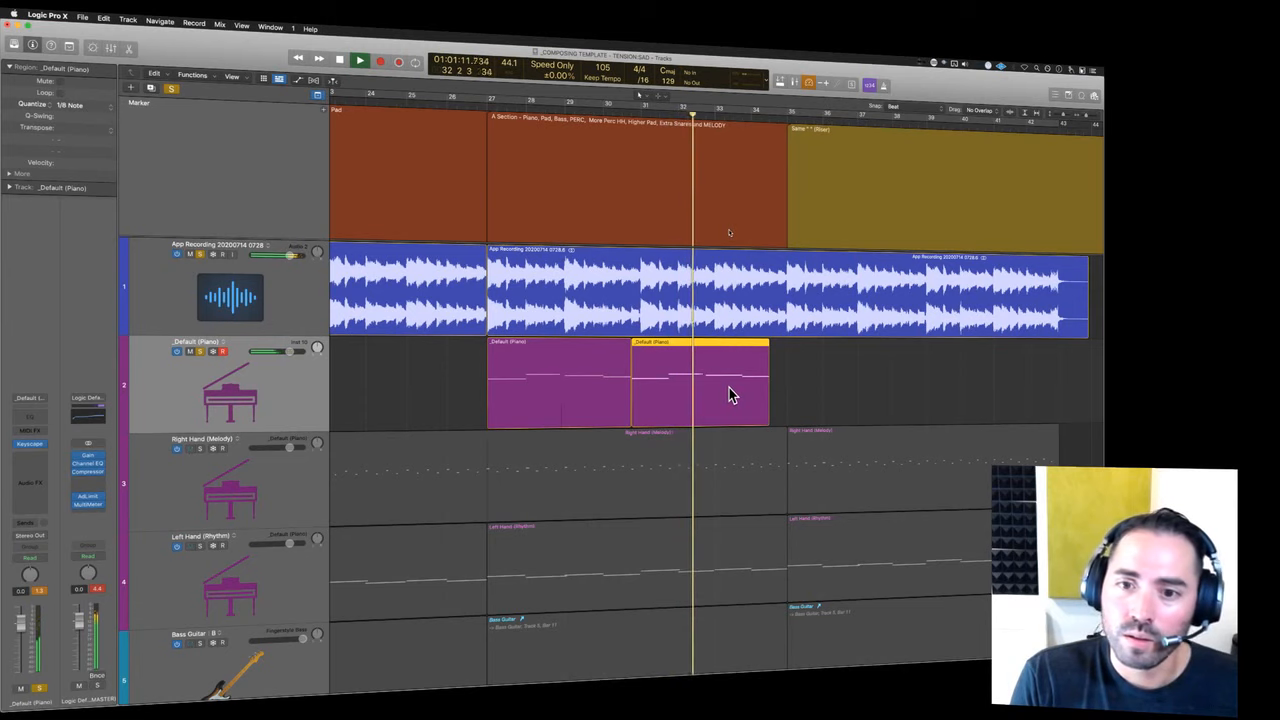
double_click(729, 388)
- Play through the repeated melody and raise its last note, late in bar 33, from G4 to G#4, auditioning the change
key("space")
scroll(520, 393, "left", 3)
left_click(591, 390)
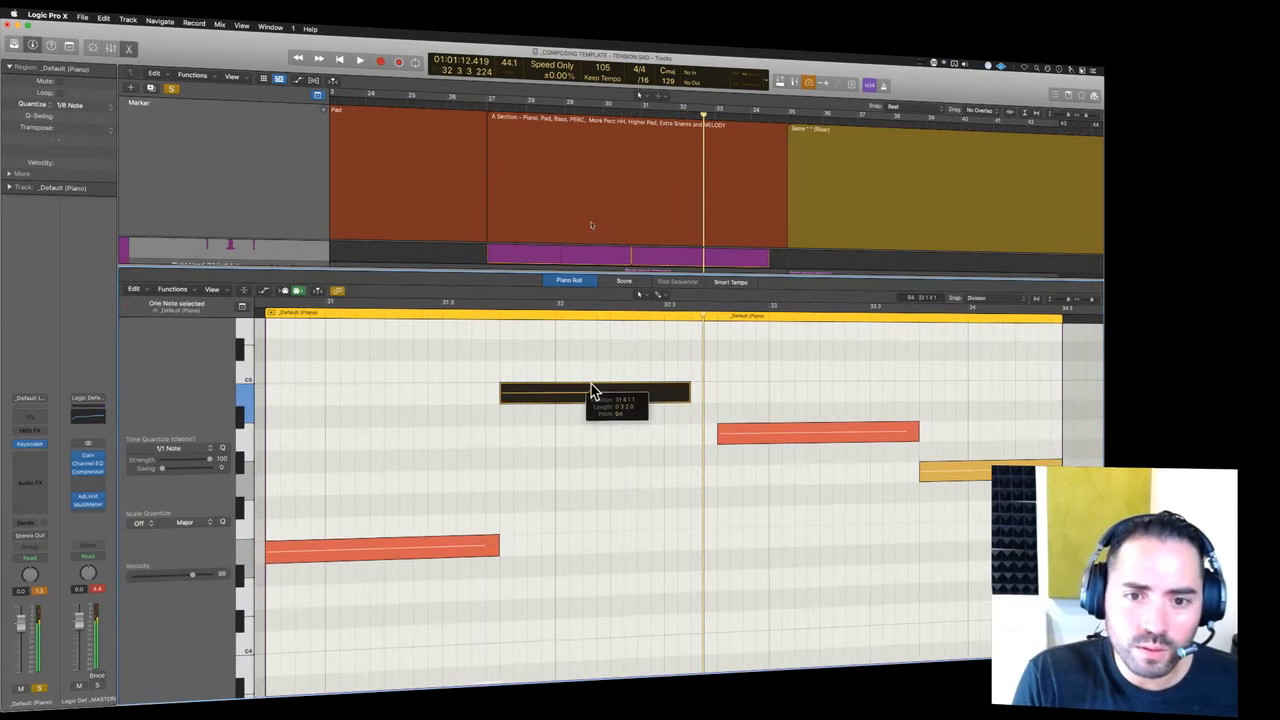
key("space")
scroll(663, 466, "right", 5)
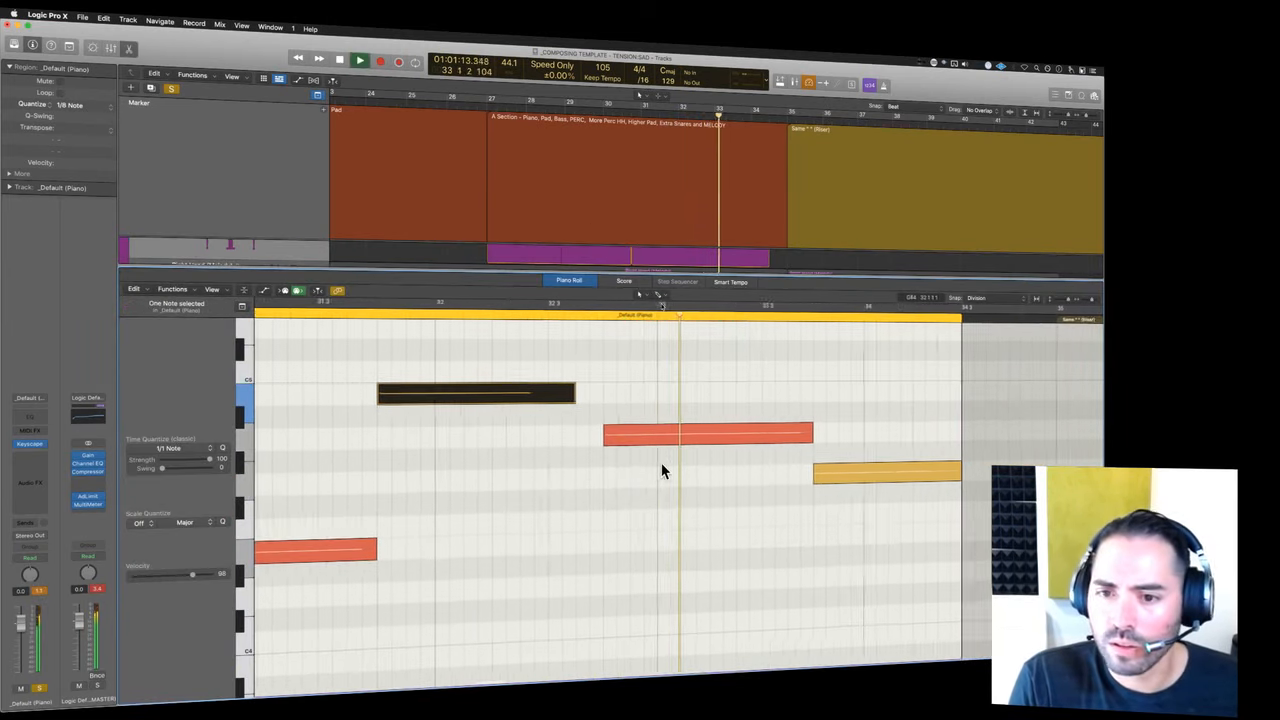
scroll(664, 489, "right", 2)
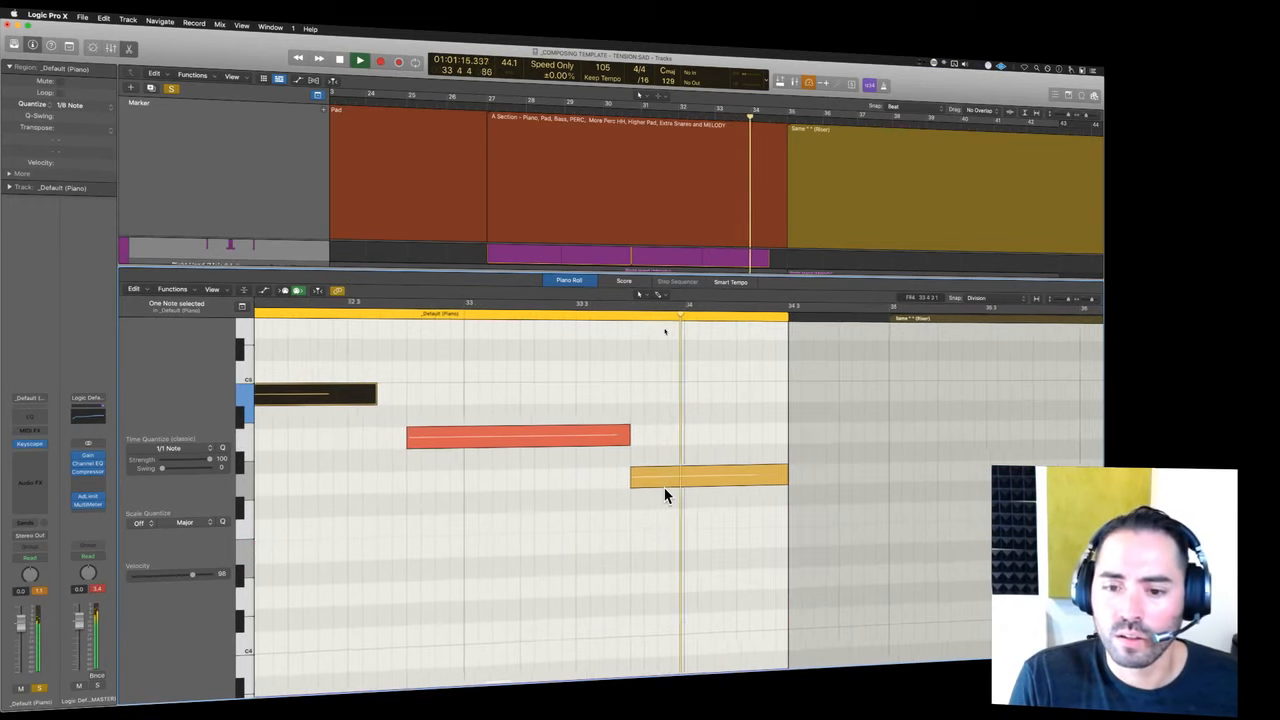
key("space")
left_click(611, 480)
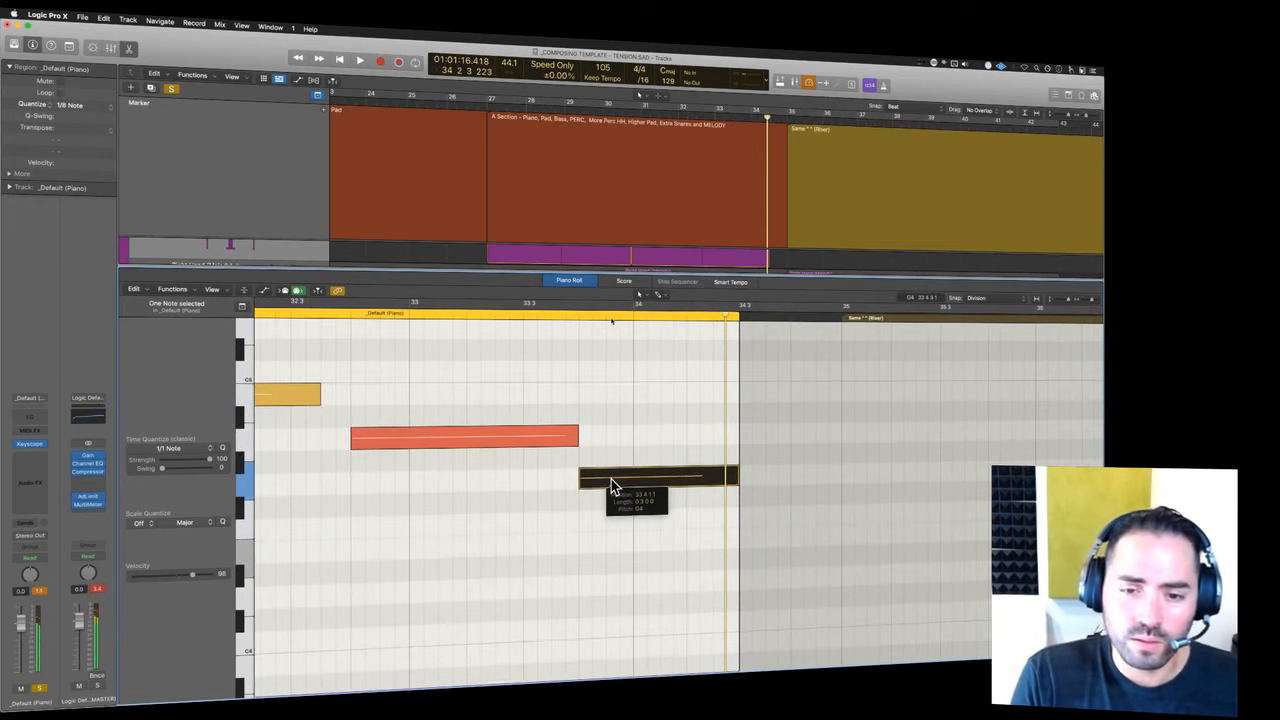
left_click_drag(611, 479, 607, 461)
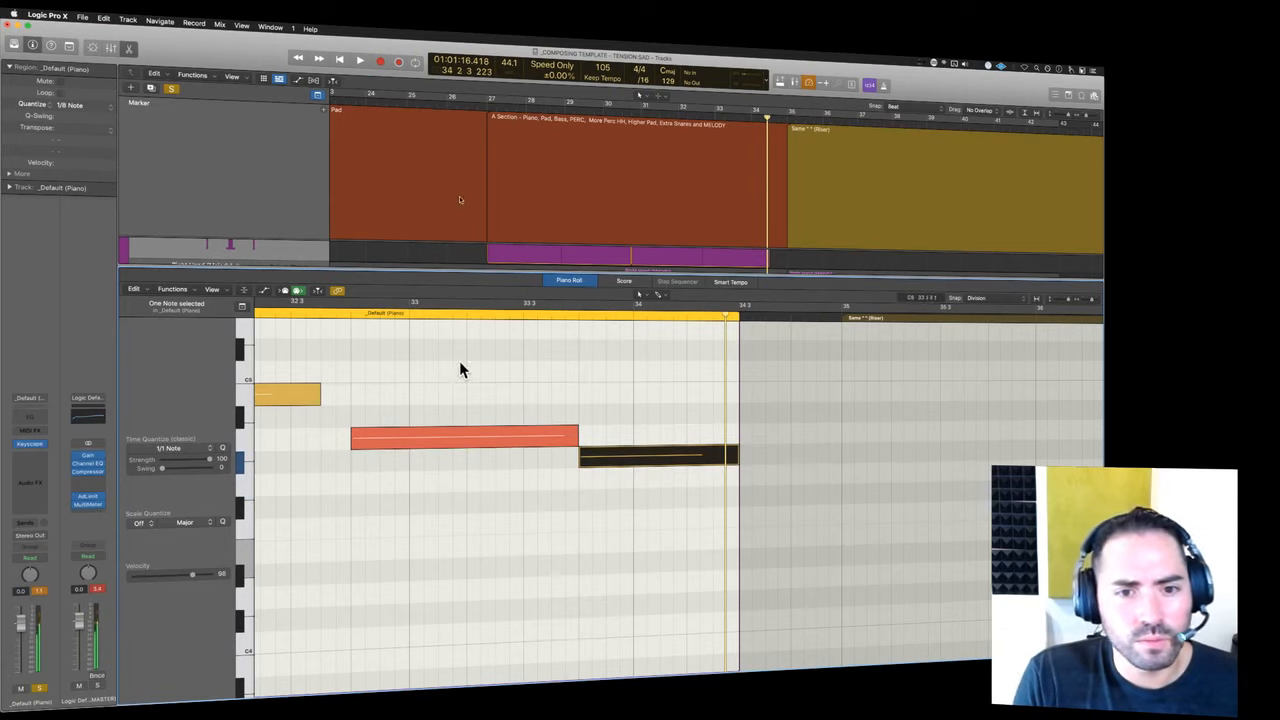
left_click(535, 314)
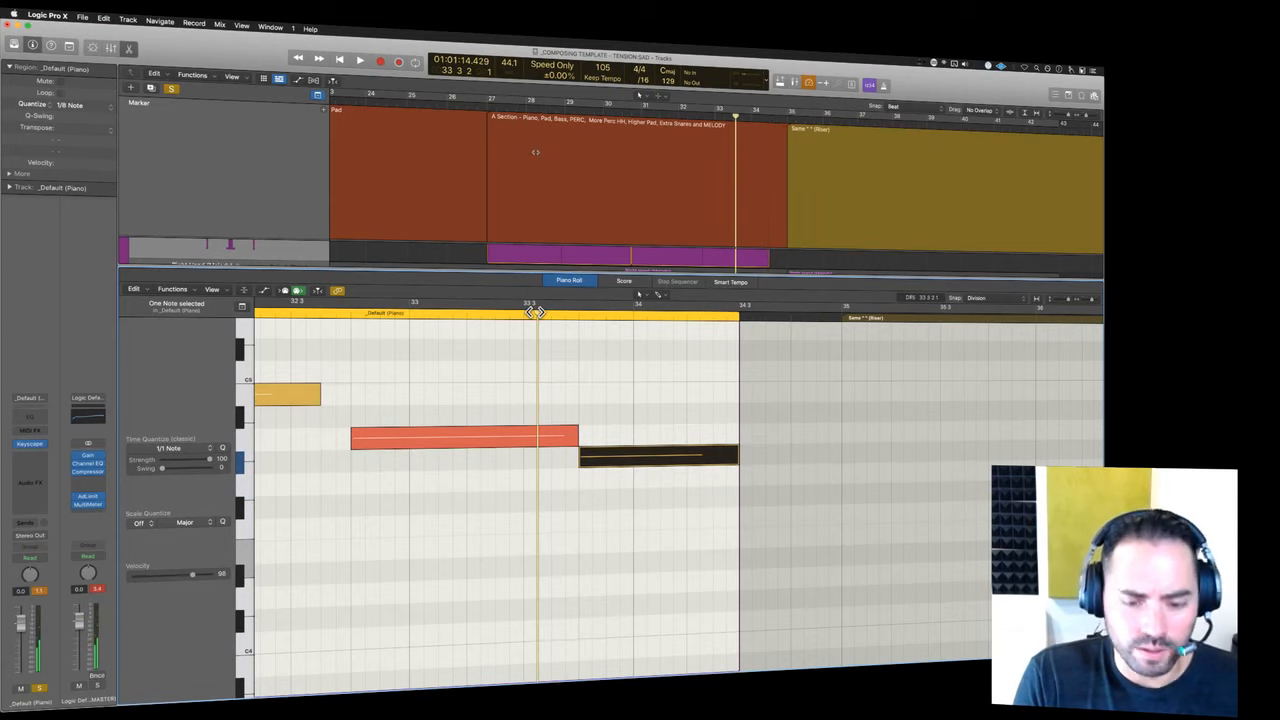
left_click(637, 458)
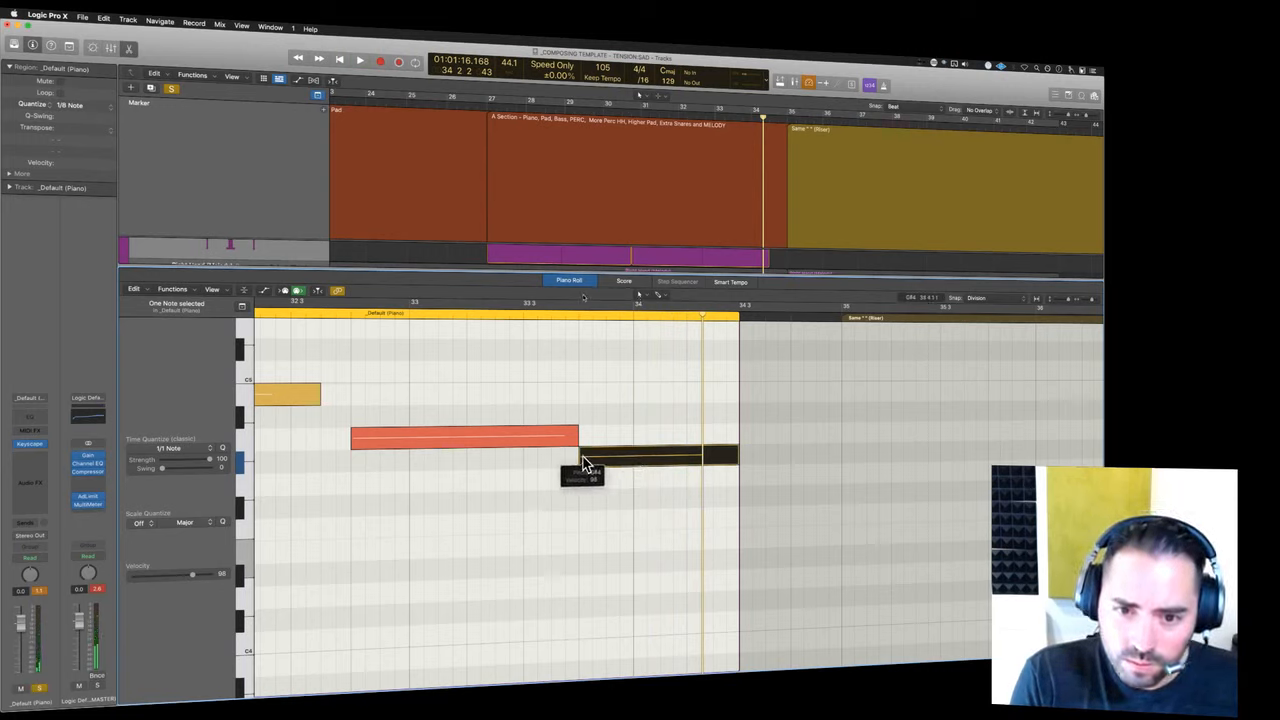
- Trim the start of the last note in the repeated piano region to bar 34 and raise its pitch to B4
left_click_drag(583, 460, 630, 456)
key("alt+Up")
key("alt+Up")
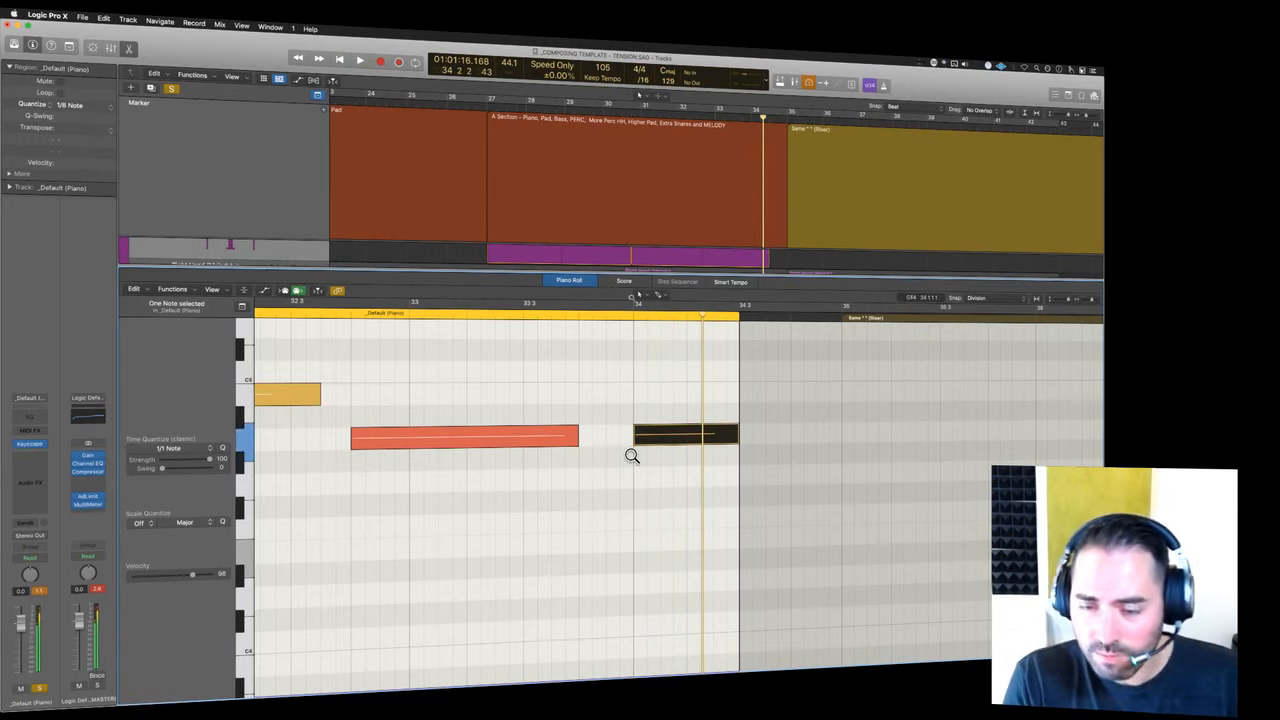
key("alt+Up")
key("alt+Up")
scroll(568, 424, "left", 10)
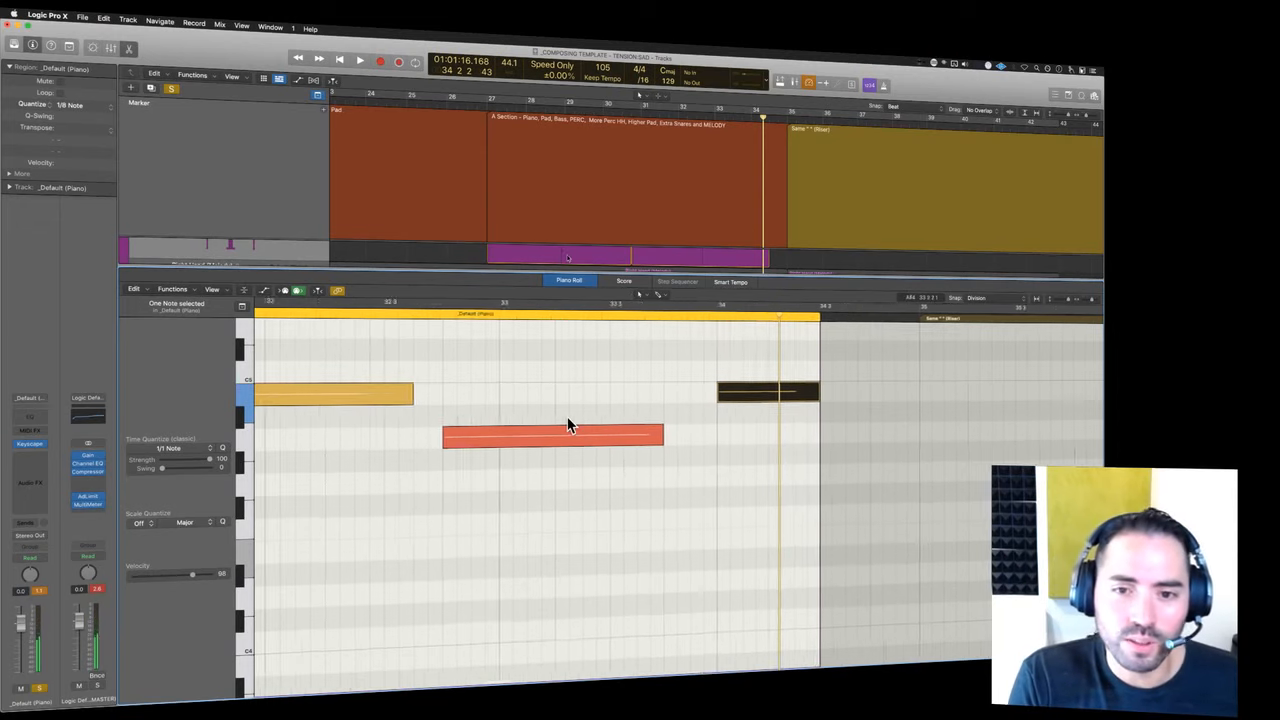
- Play the repeated region and trim the starts of its second and third notes to bars 32 and 33
key("space")
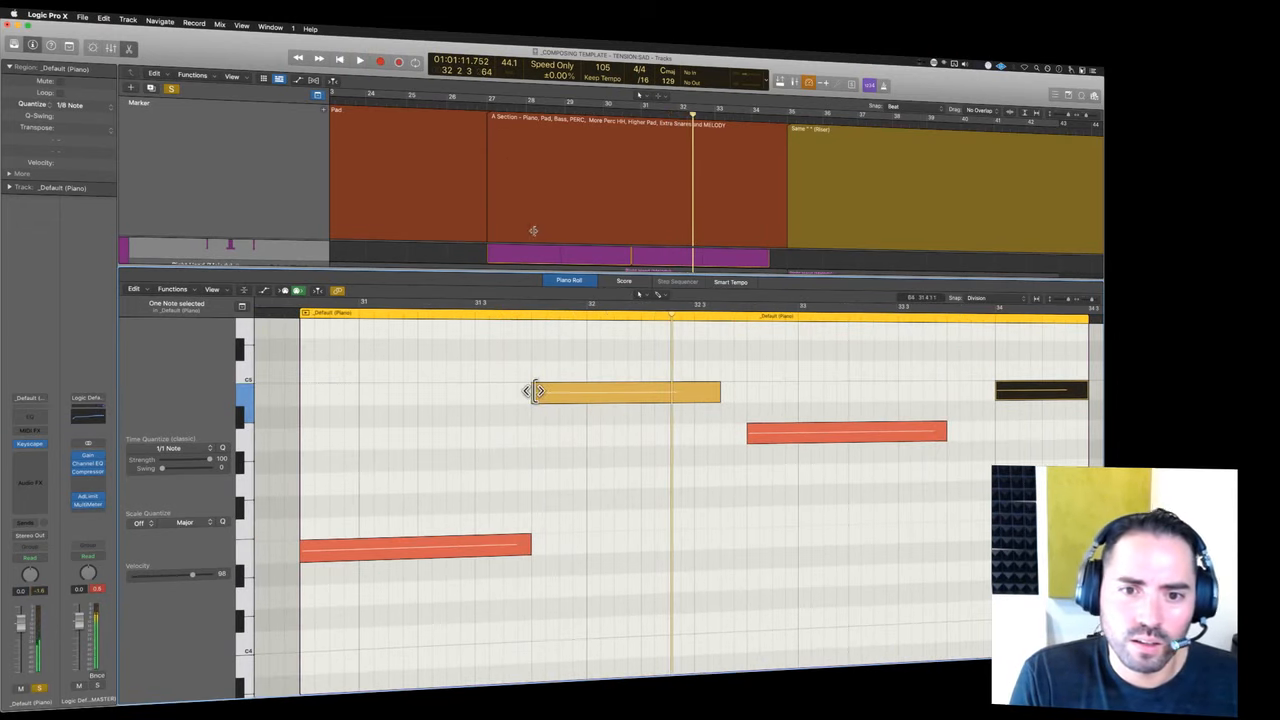
left_click_drag(531, 391, 587, 391)
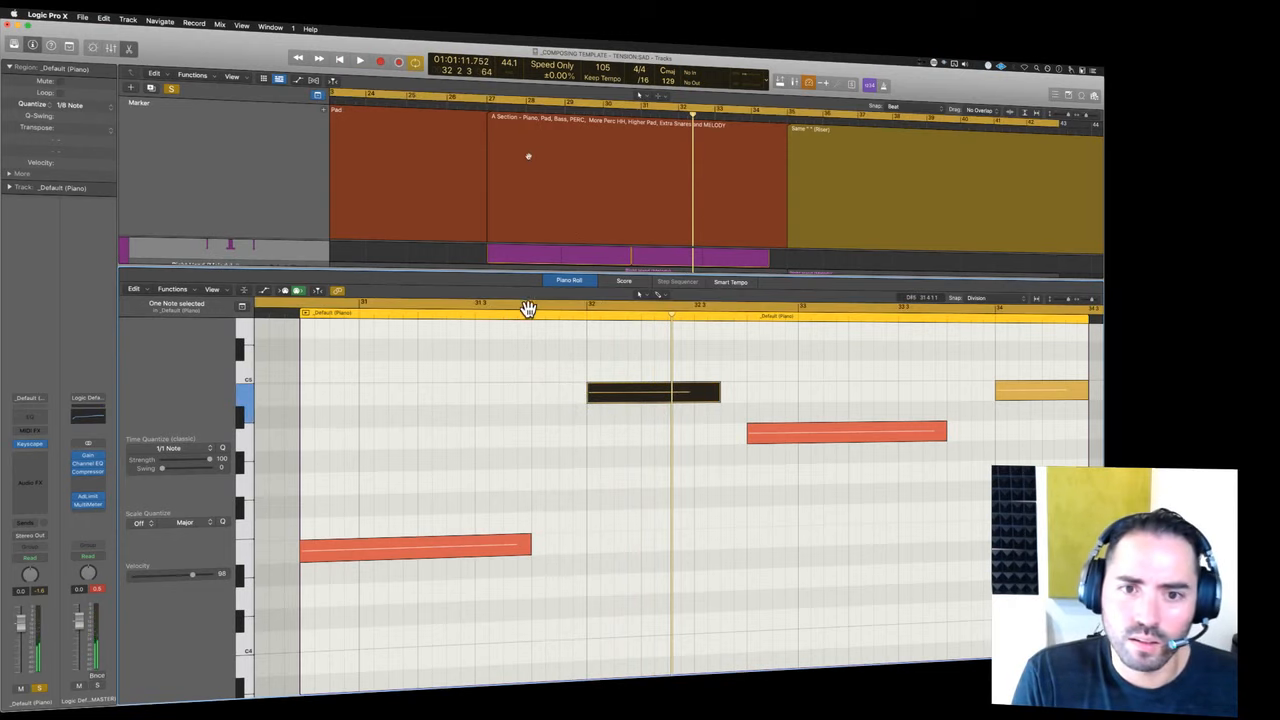
left_click(529, 313)
key("space")
- Trim the start of the repeated region's first note to bar 31
key("super+Left")
key("super+Left")
key("super+Left")
key("super+Left")
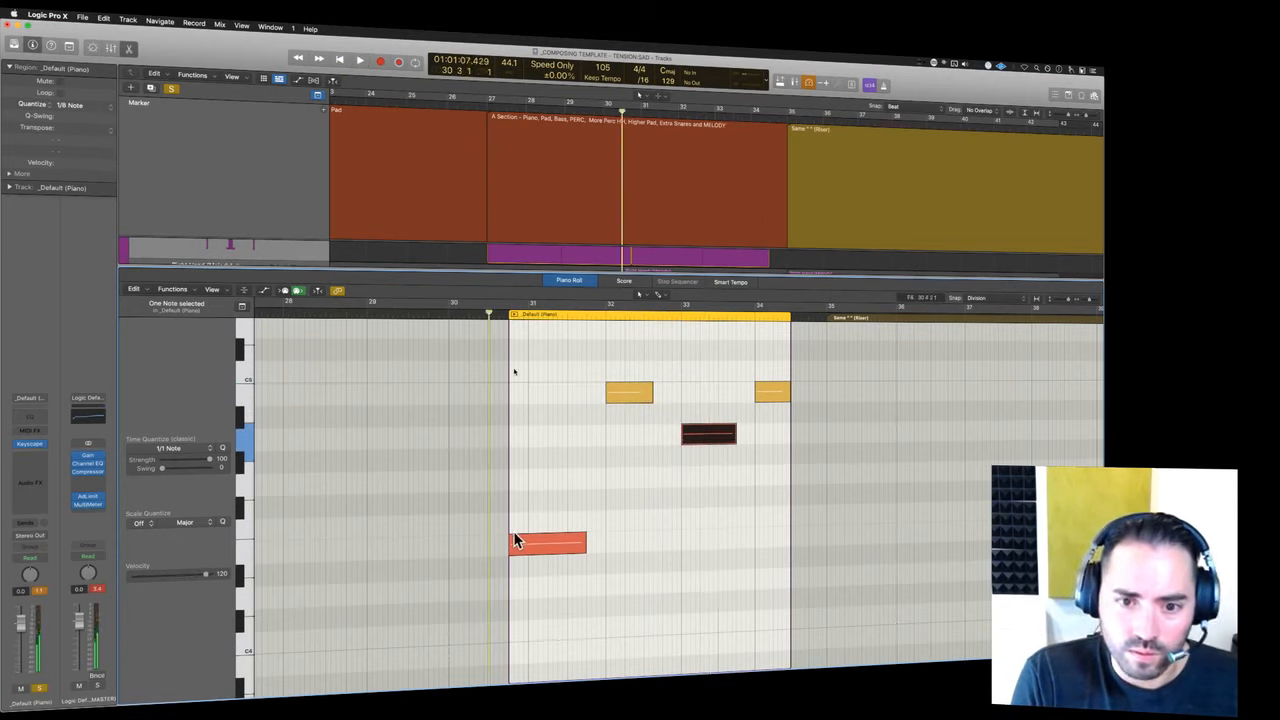
left_click_drag(512, 540, 613, 543)
key("super+Right")
key("super+Right")
key("super+Right")
key("super+Right")
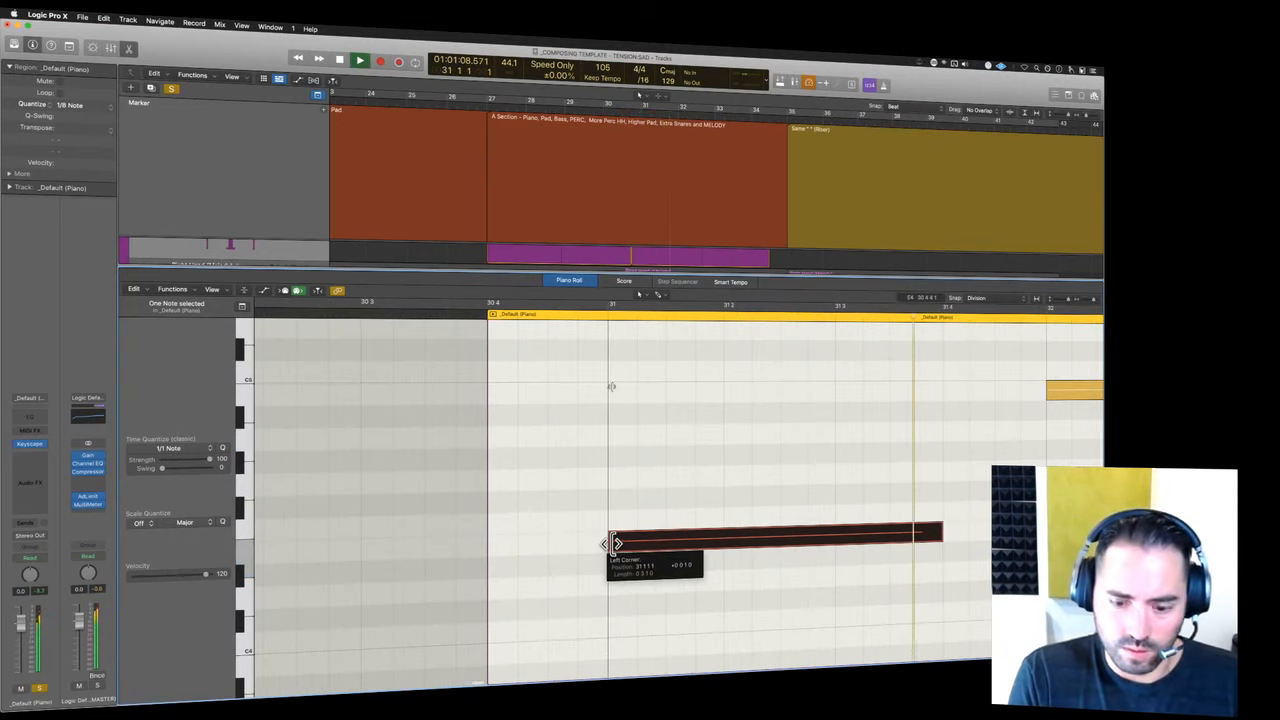
- Close the Piano Roll, extend the second piano region's end to bar 35, and join the two piano regions into one
key("p")
key("super+Left")
key("super+Left")
key("super+Left")
key("super+Left")
key("super+Left")
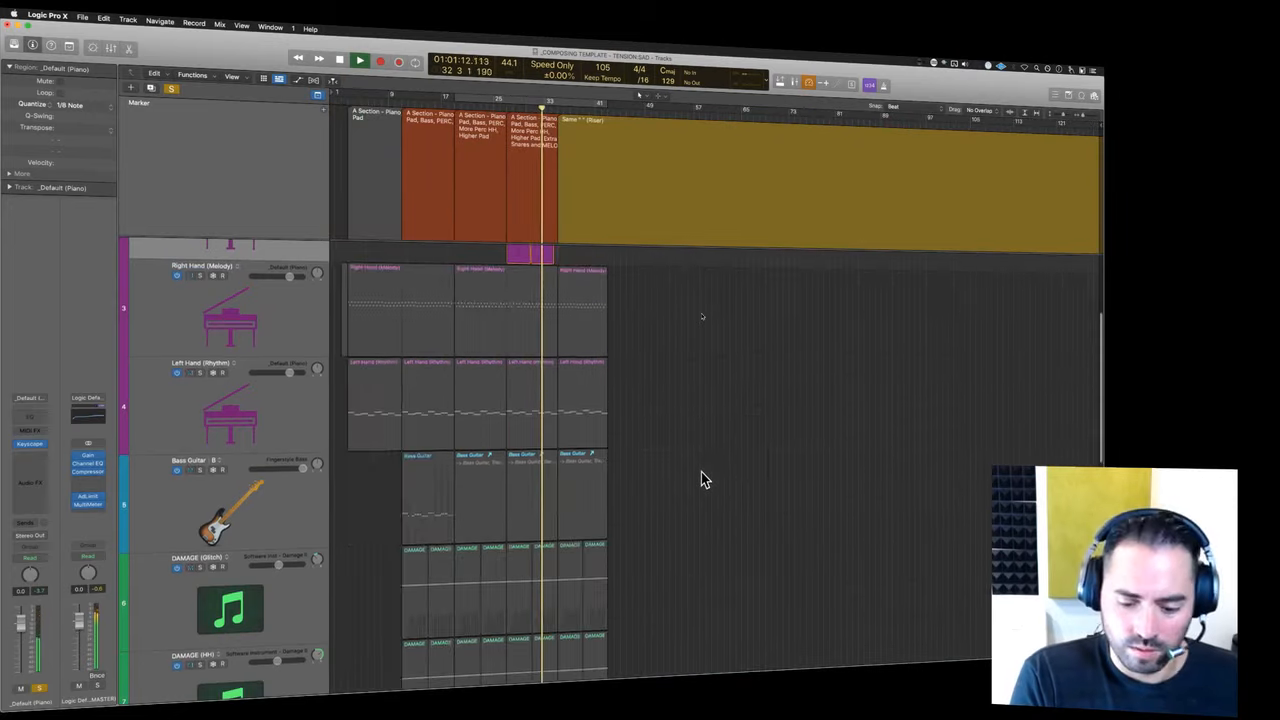
scroll(702, 474, "up", 5)
key("super+Right")
key("super+Right")
key("super+Right")
key("super+Right")
key("super+Right")
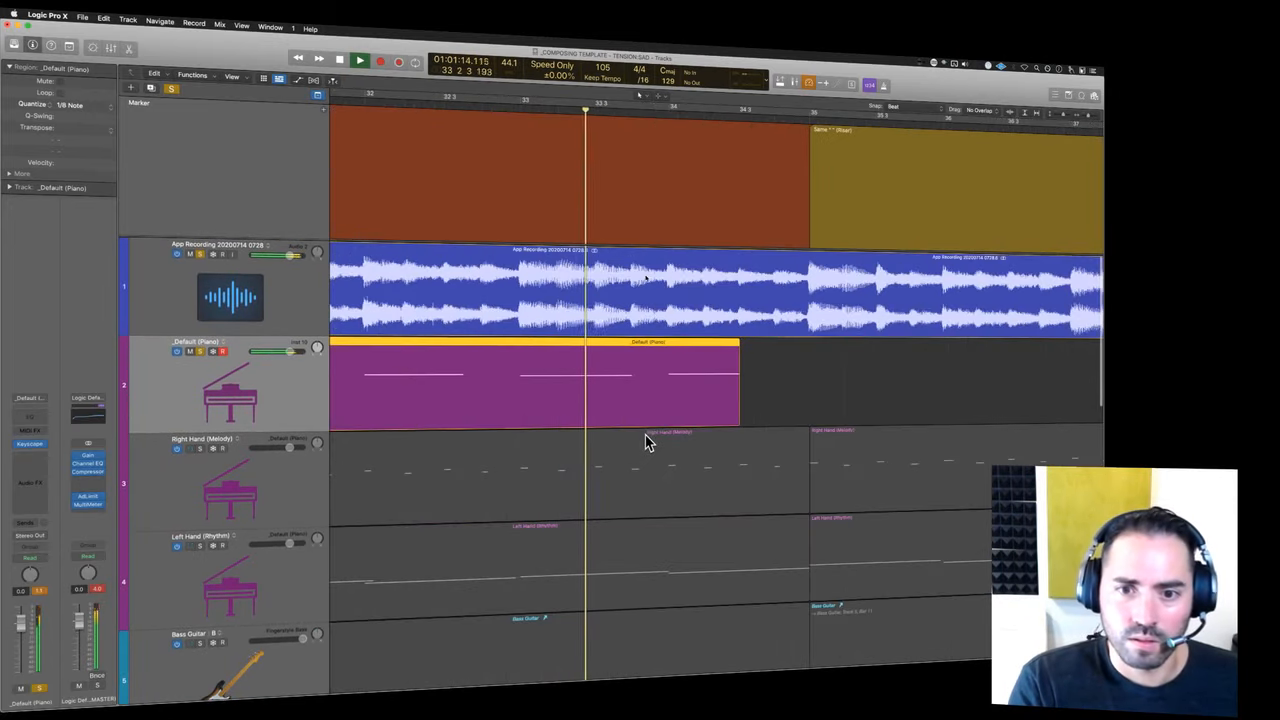
scroll(620, 440, "left", 3)
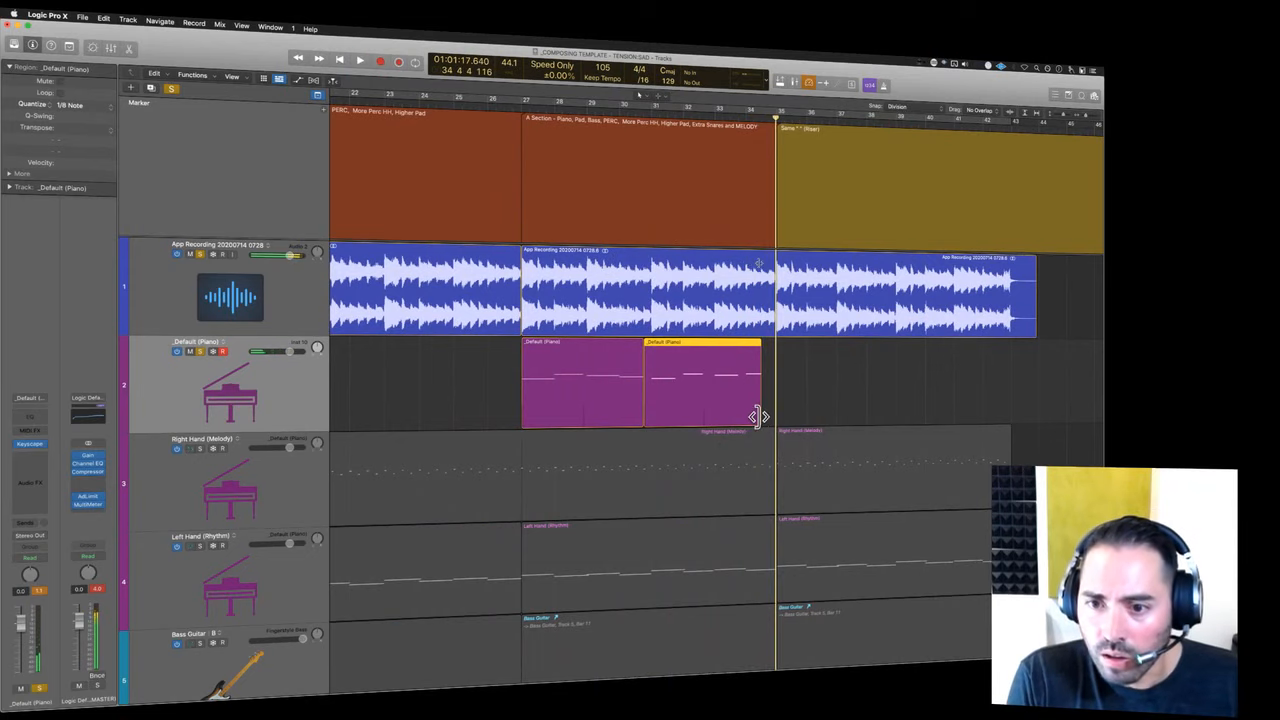
left_click_drag(757, 416, 774, 415)
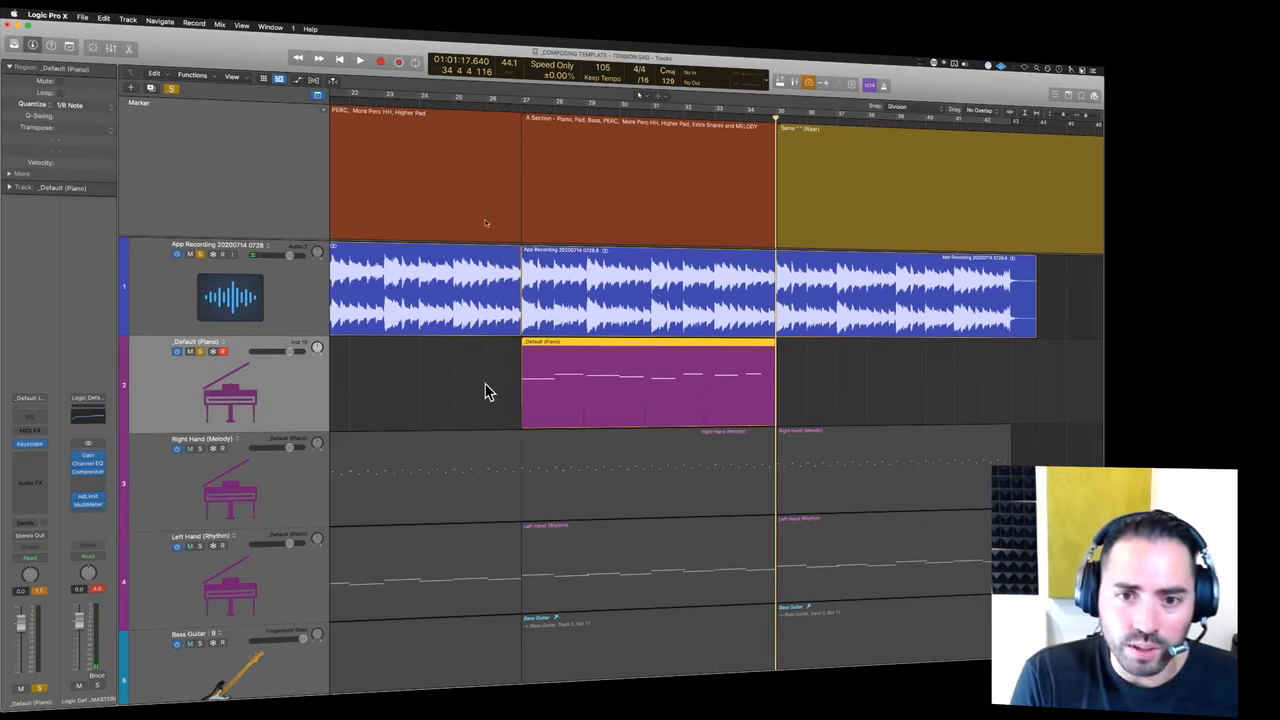
- Open the joined piano region in the Piano Roll and play it from bar 26 against the reference recording
left_click(488, 391)
double_click(628, 385)
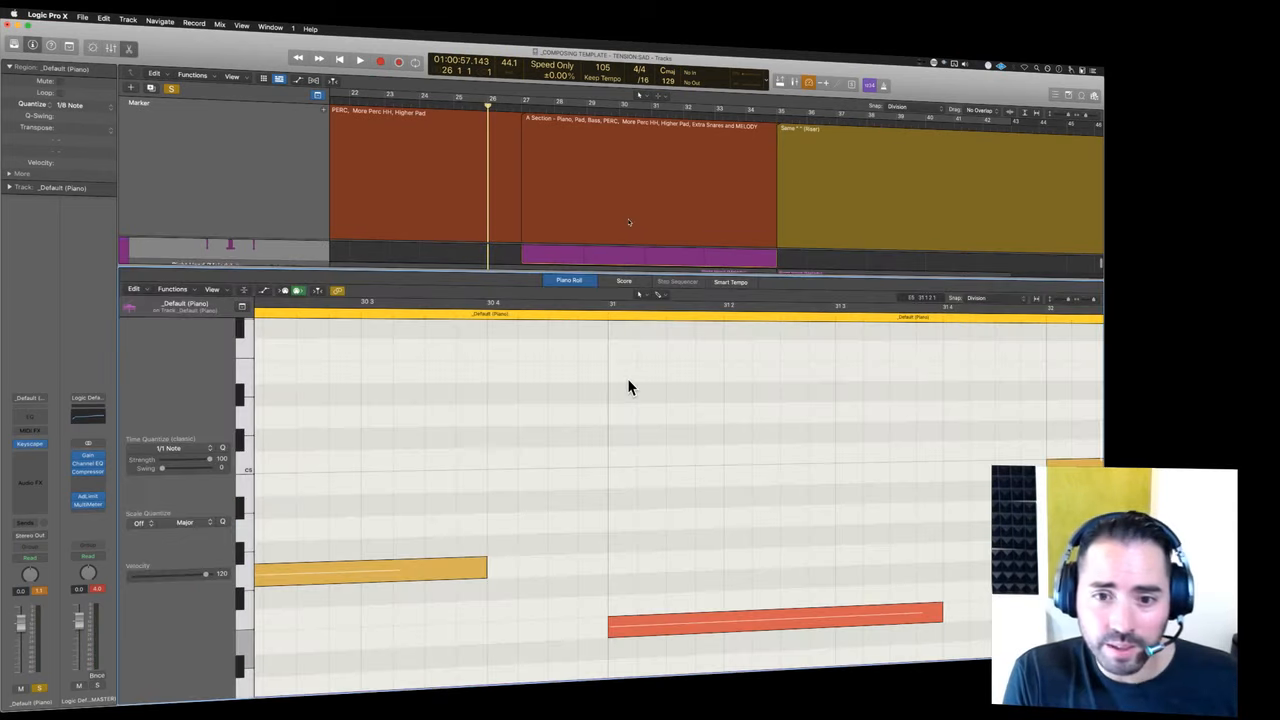
key("space")
scroll(578, 580, "left", 10)
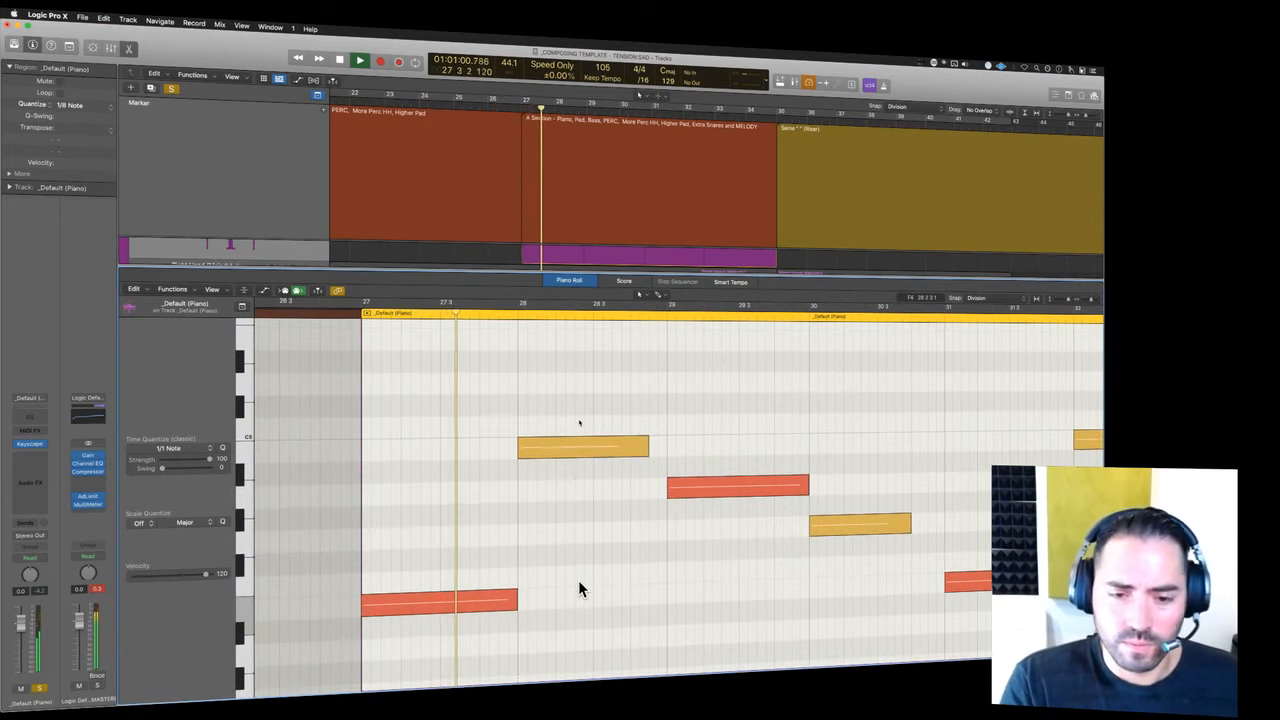
- Try trimming the start of the bar 28 note to beat 2 of that bar
key("super+Right")
left_click_drag(548, 444, 602, 444)
scroll(688, 512, "right", 5)
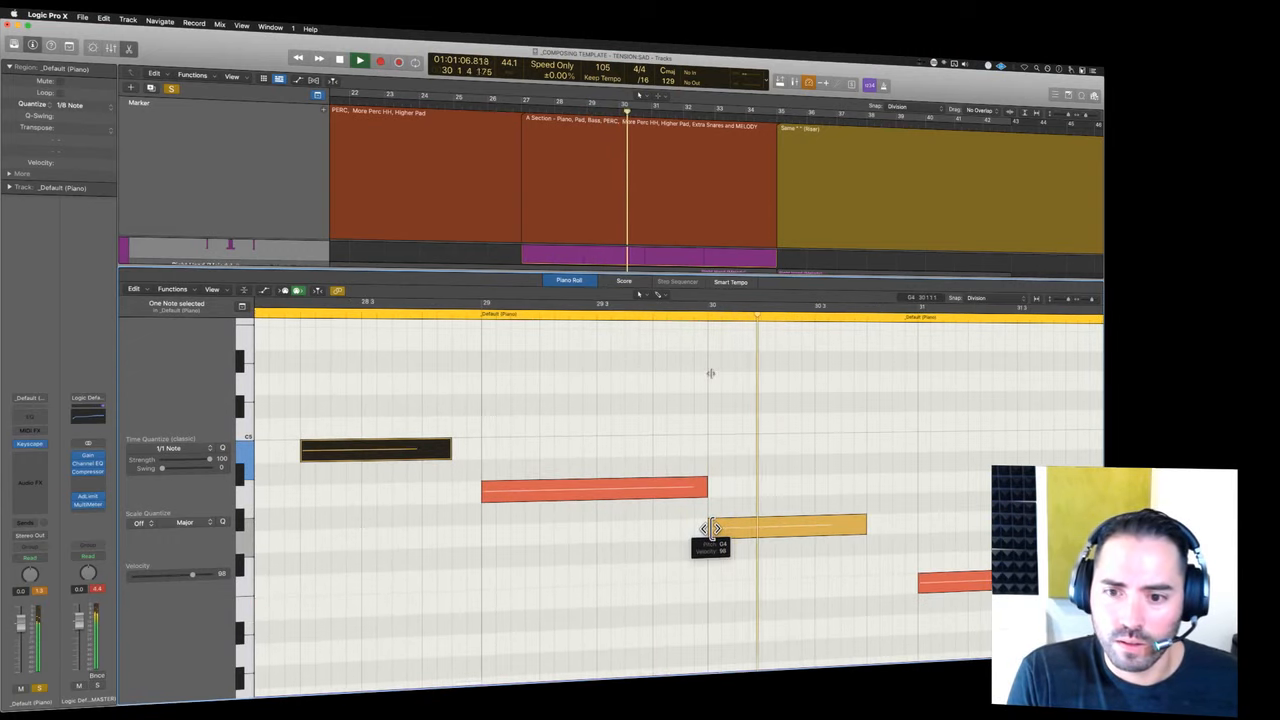
- Listen through the rest of the melody up to bar 34 and compare its note timing with the bar 28 note
scroll(730, 560, "right", 5)
scroll(737, 597, "right", 5)
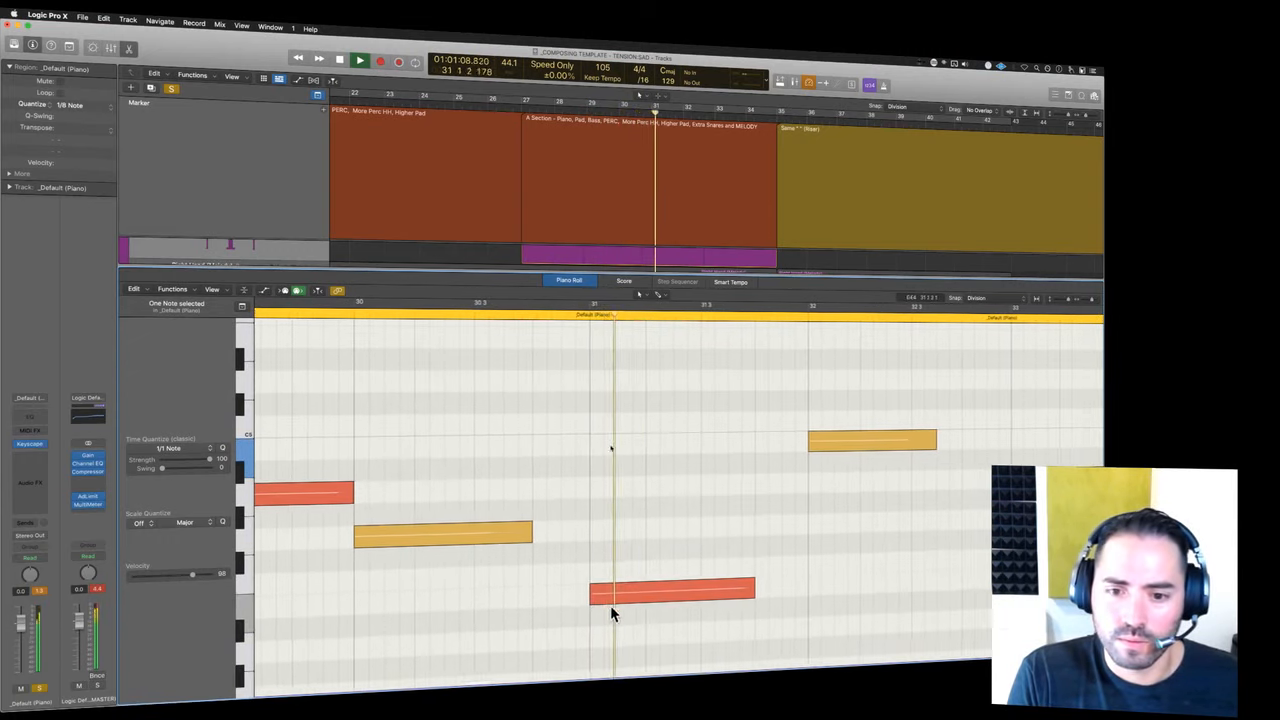
key("super+Left")
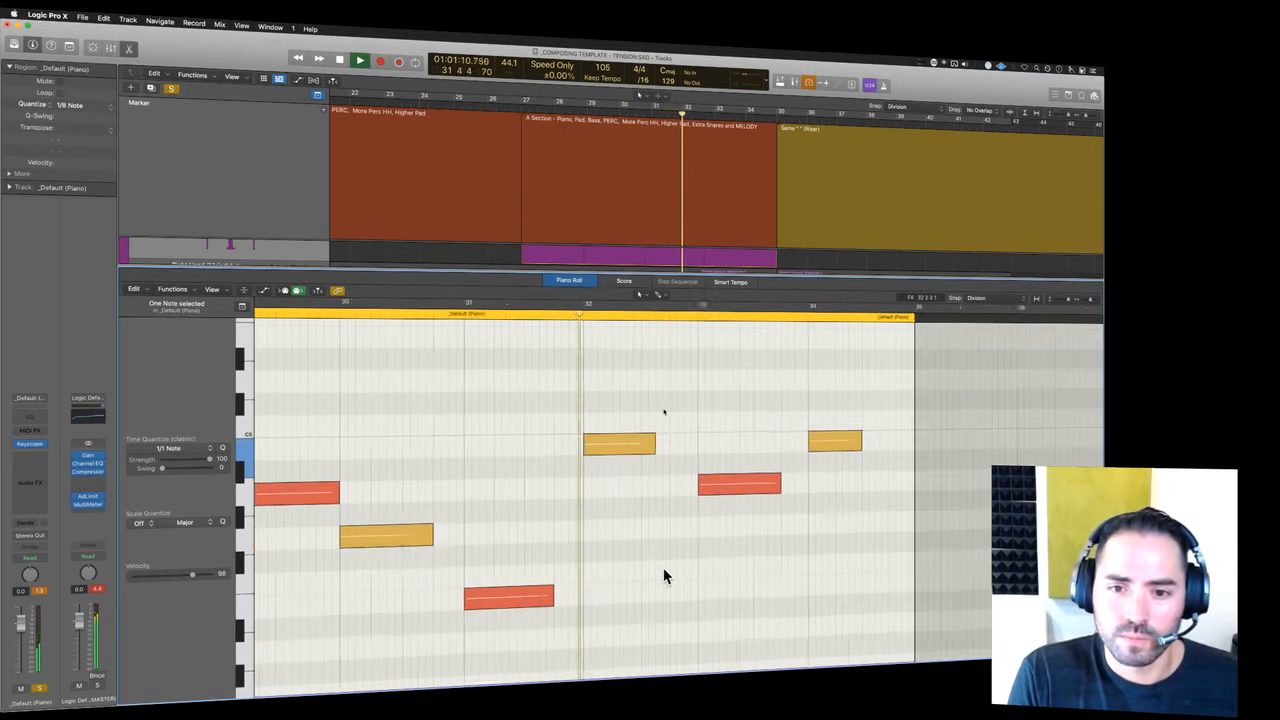
scroll(663, 567, "left", 8)
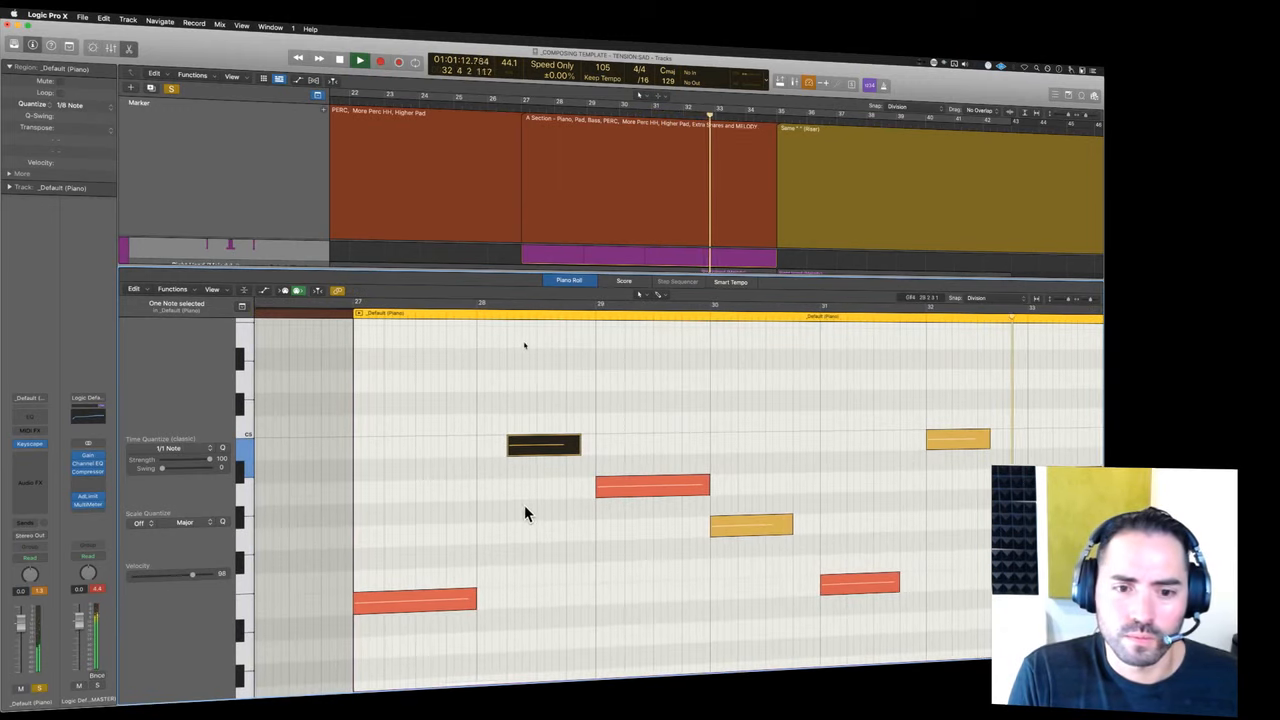
scroll(525, 508, "right", 5)
scroll(376, 414, "left", 2)
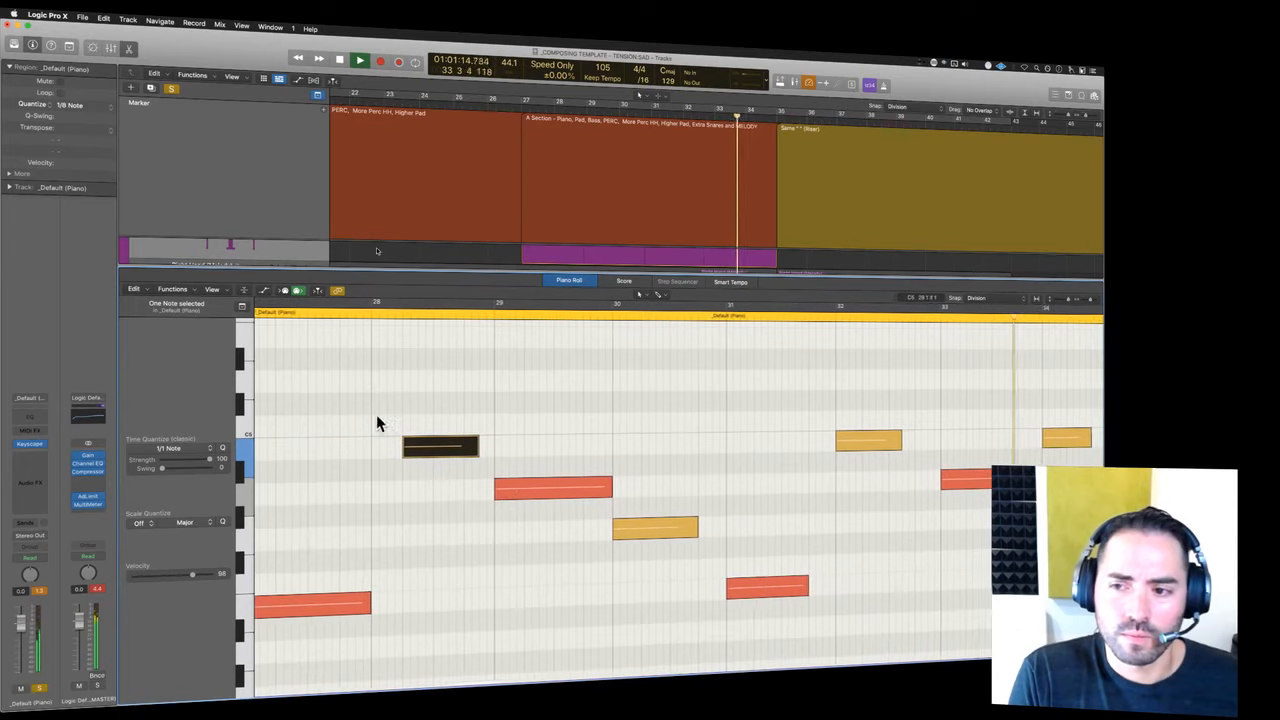
scroll(317, 365, "left", 3)
scroll(317, 365, "left", 2)
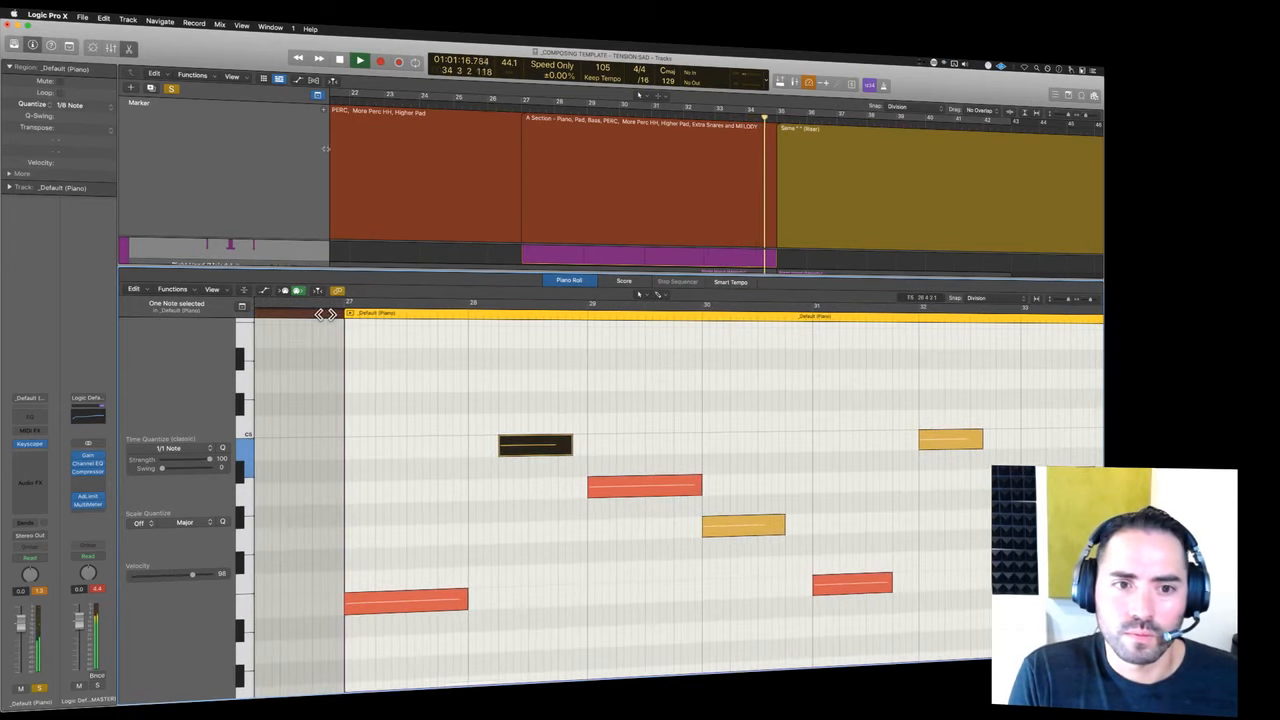
- Extend the bar 28 note's start back to the beginning of bar 28 and close the Piano Roll
key("super+Right")
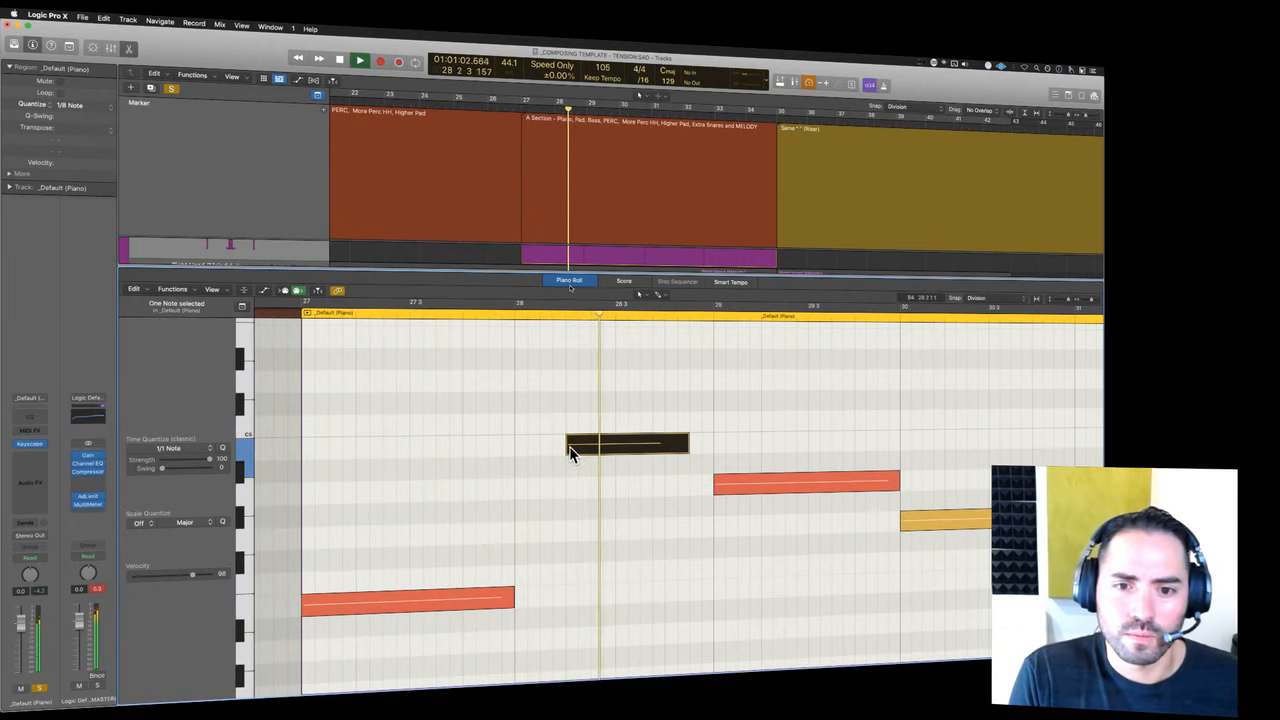
left_click_drag(553, 444, 517, 443)
key("p")
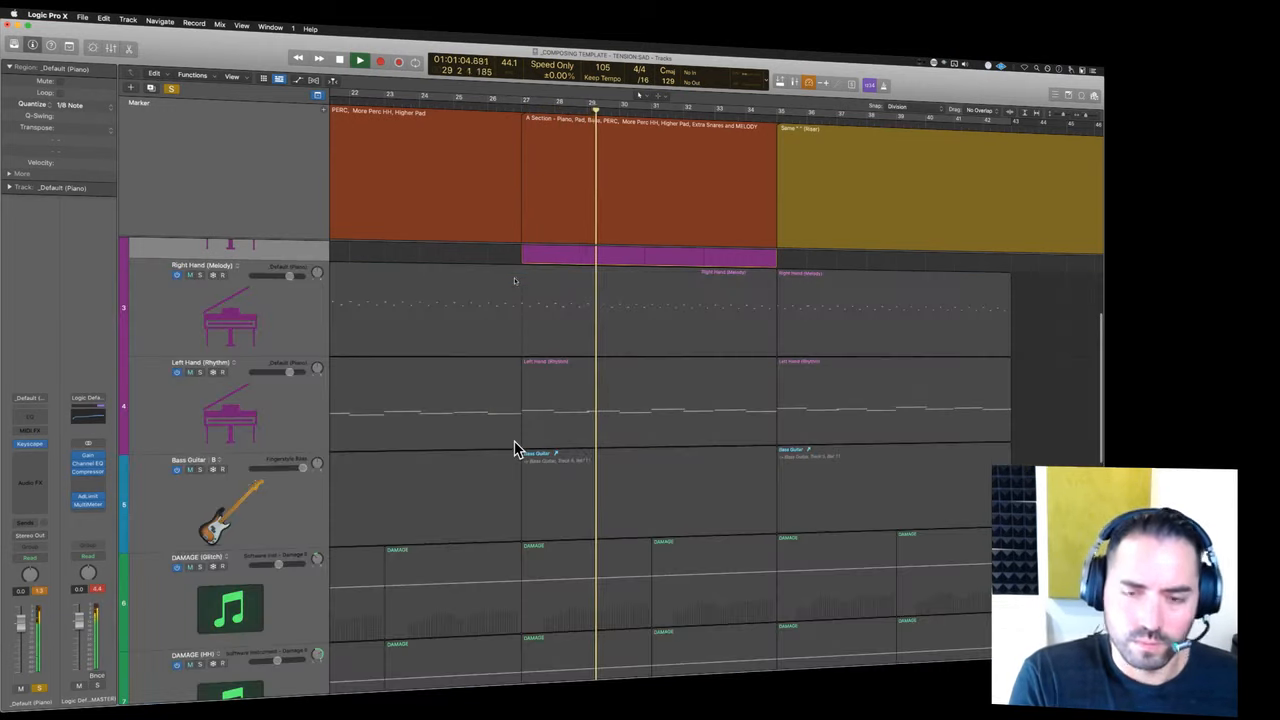
- Repeat the joined eight-bar piano region once so that the copy starts at bar 35
scroll(597, 380, "up", 3)
scroll(689, 429, "right", 3)
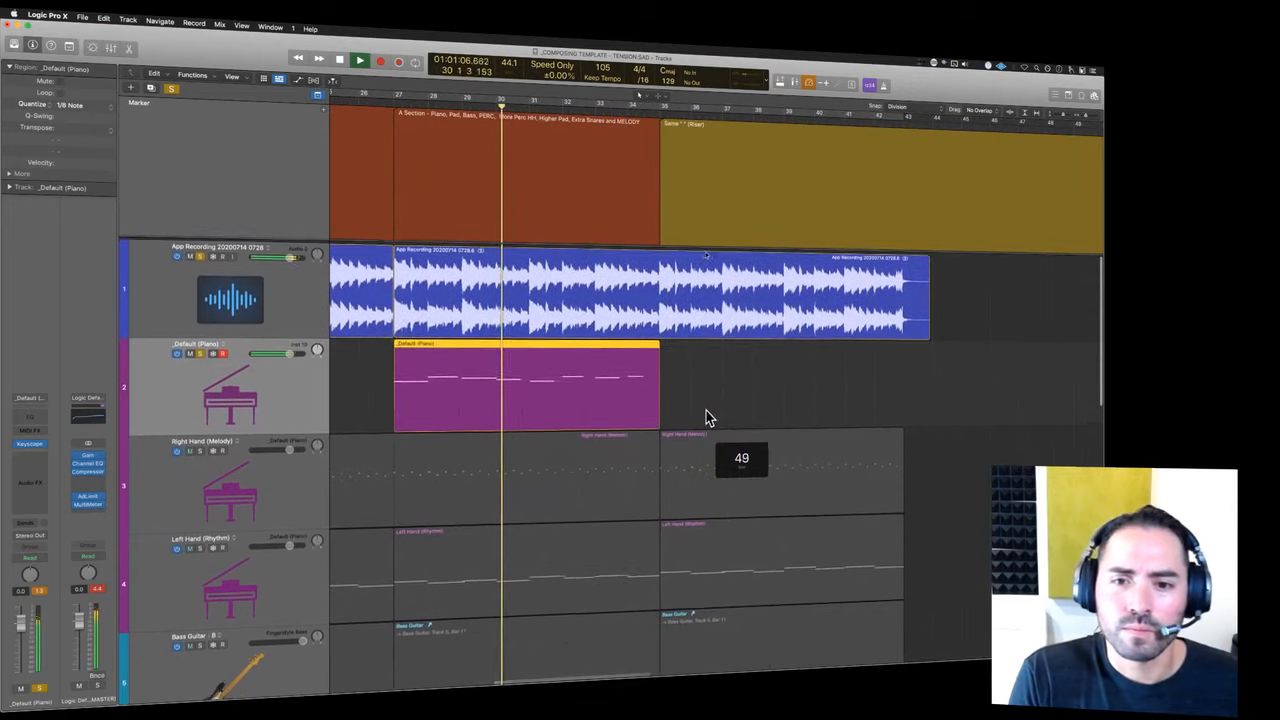
left_click(613, 401)
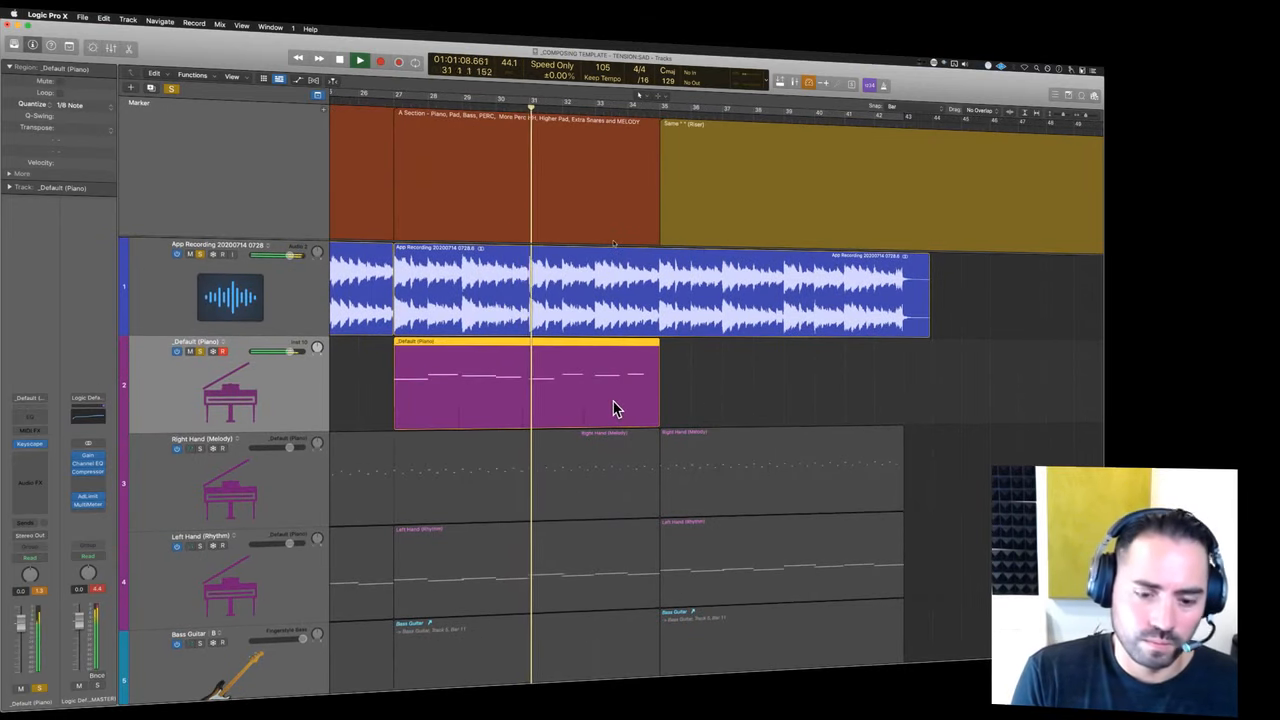
key("super+r")
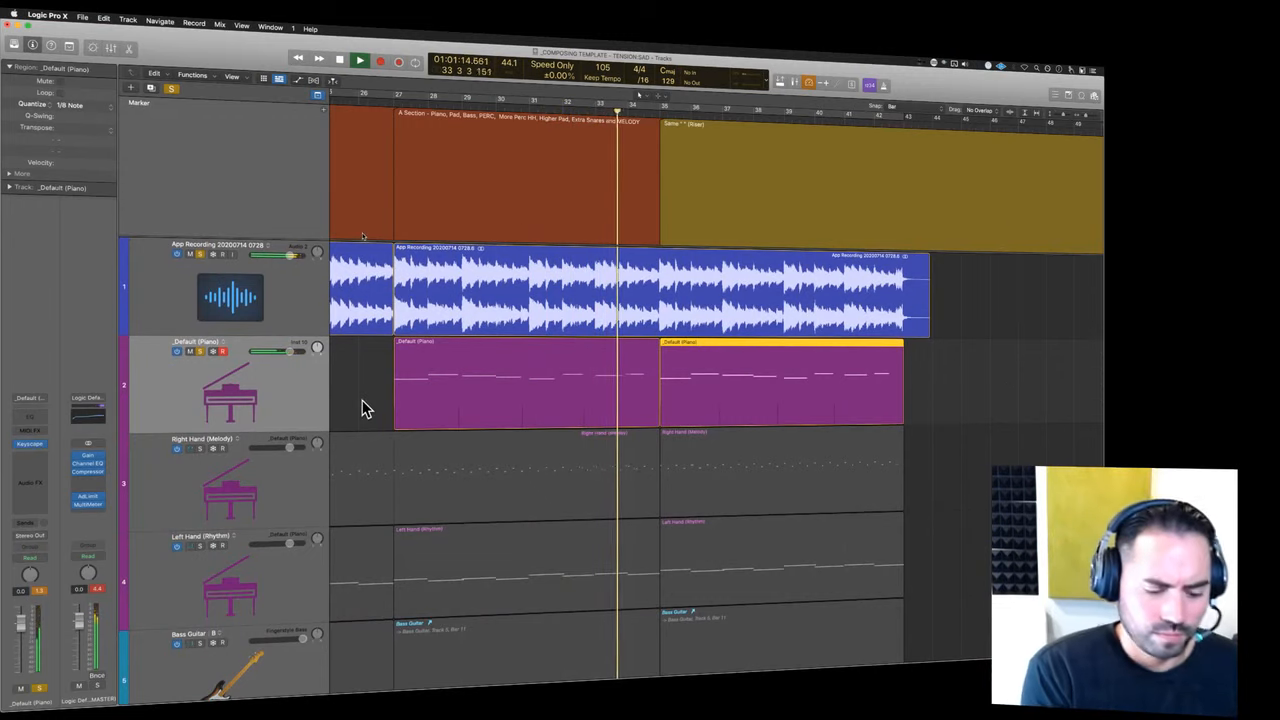
- Play the copied region from bar 35, open it in the Piano Roll, and stop playback
key("super+Up")
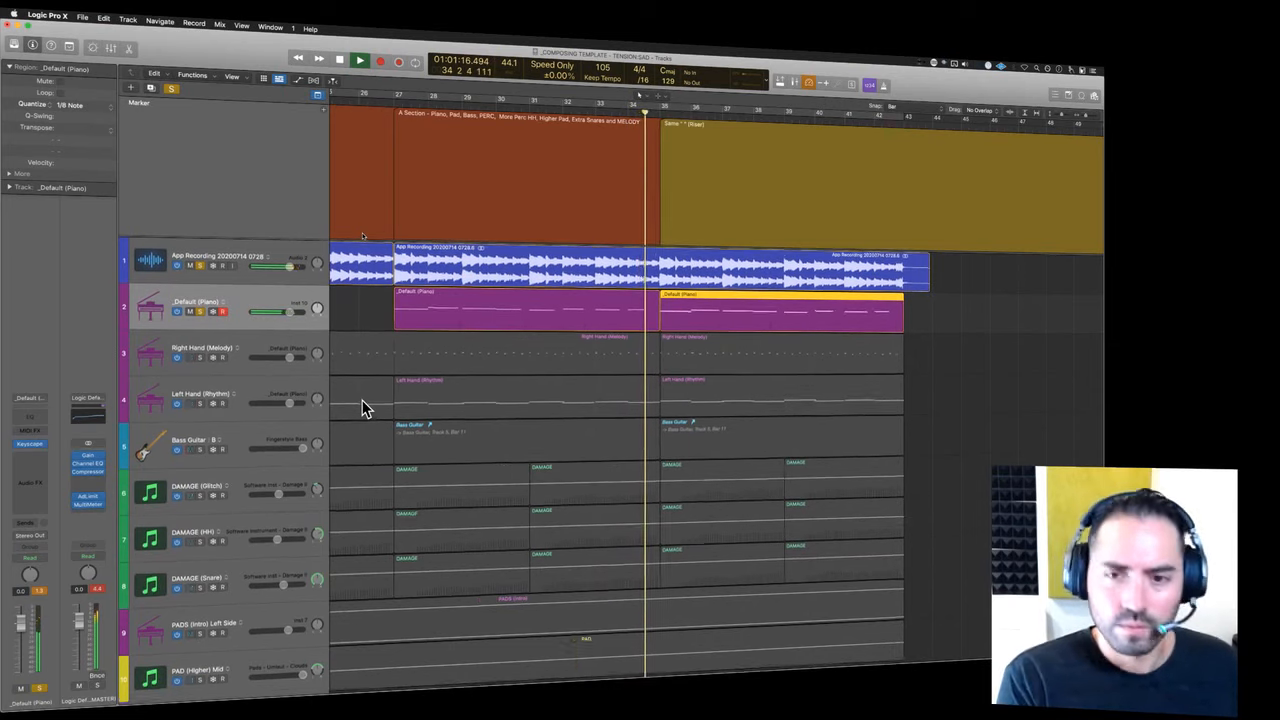
key("super+Down")
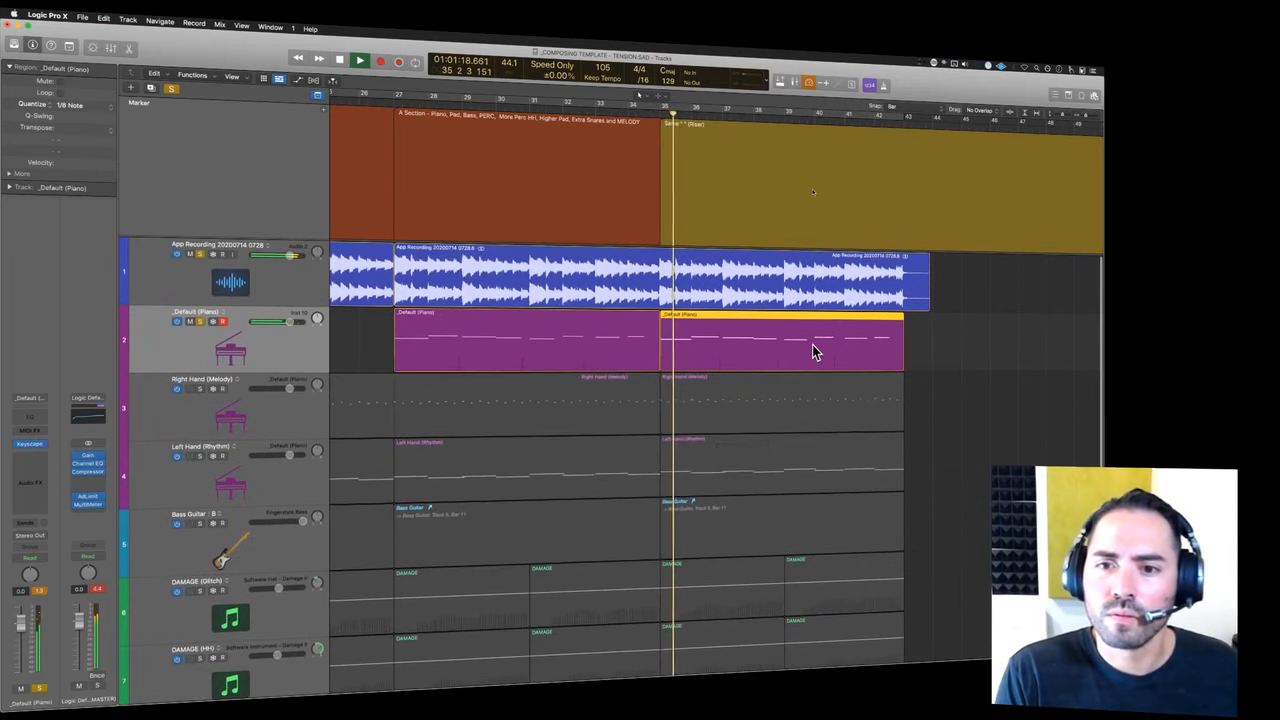
key("super+Right")
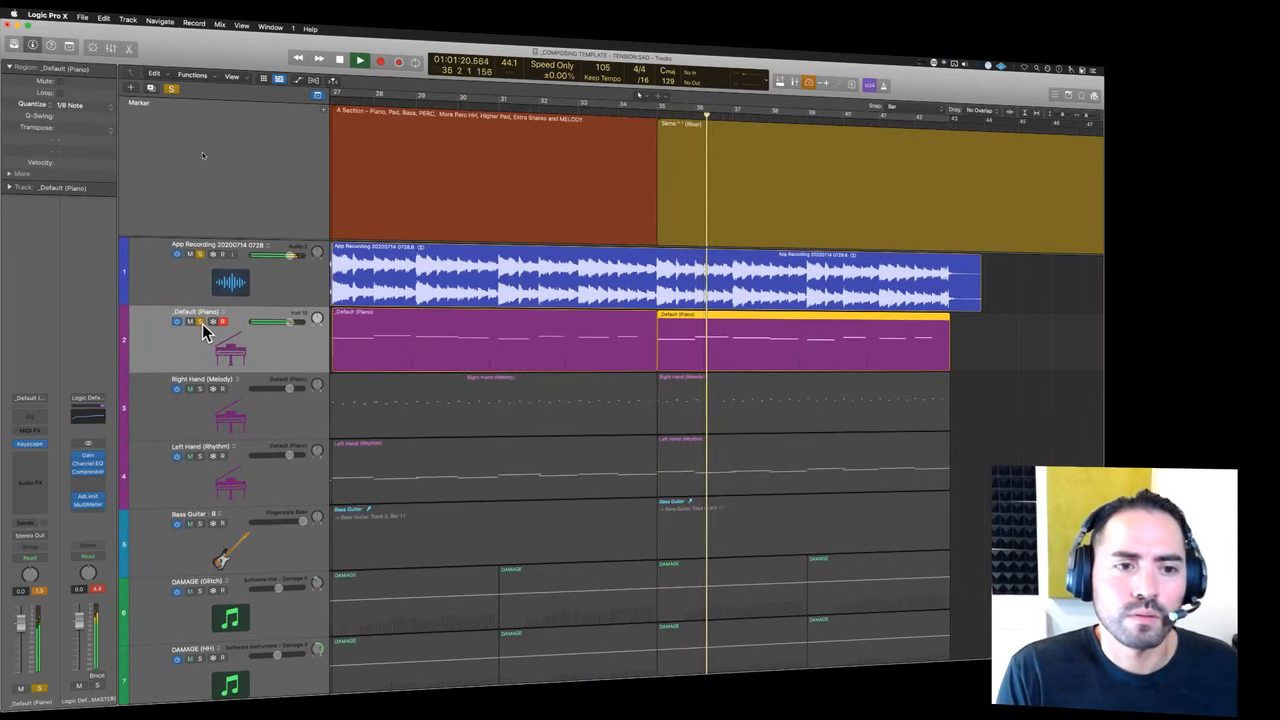
left_click(655, 111)
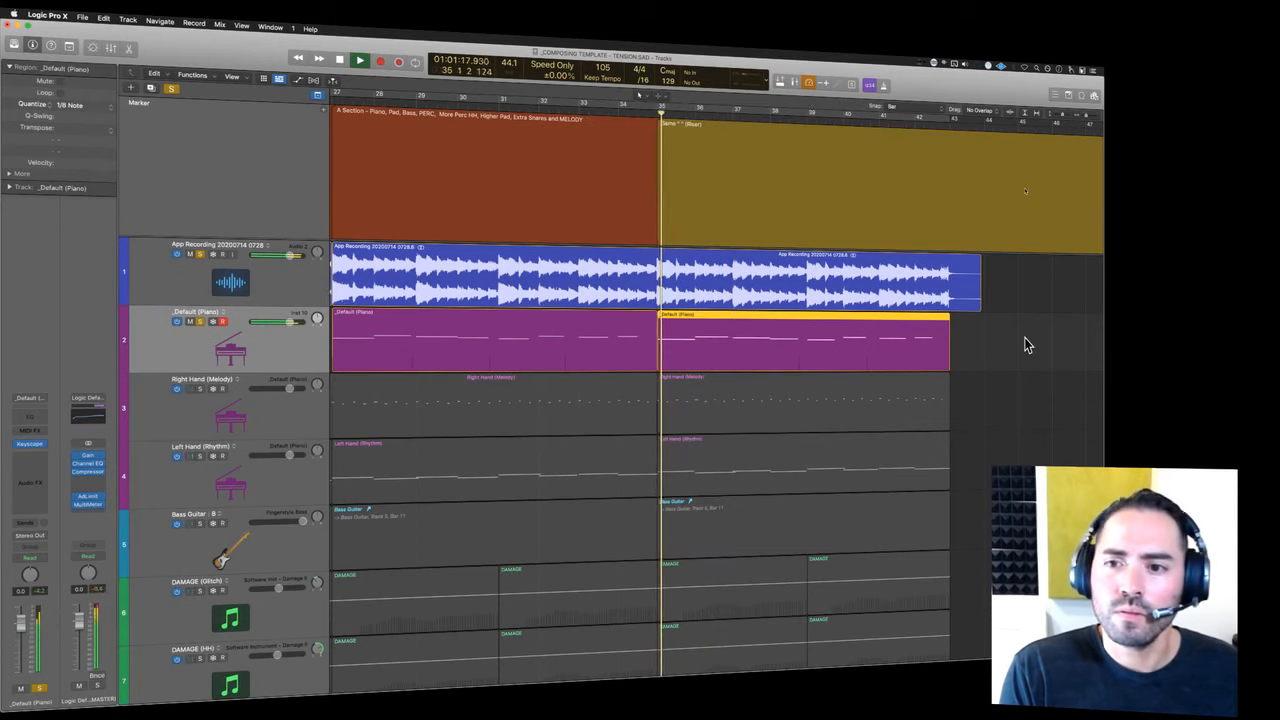
left_click(1027, 340)
double_click(877, 350)
scroll(749, 571, "left", 4)
key("space")
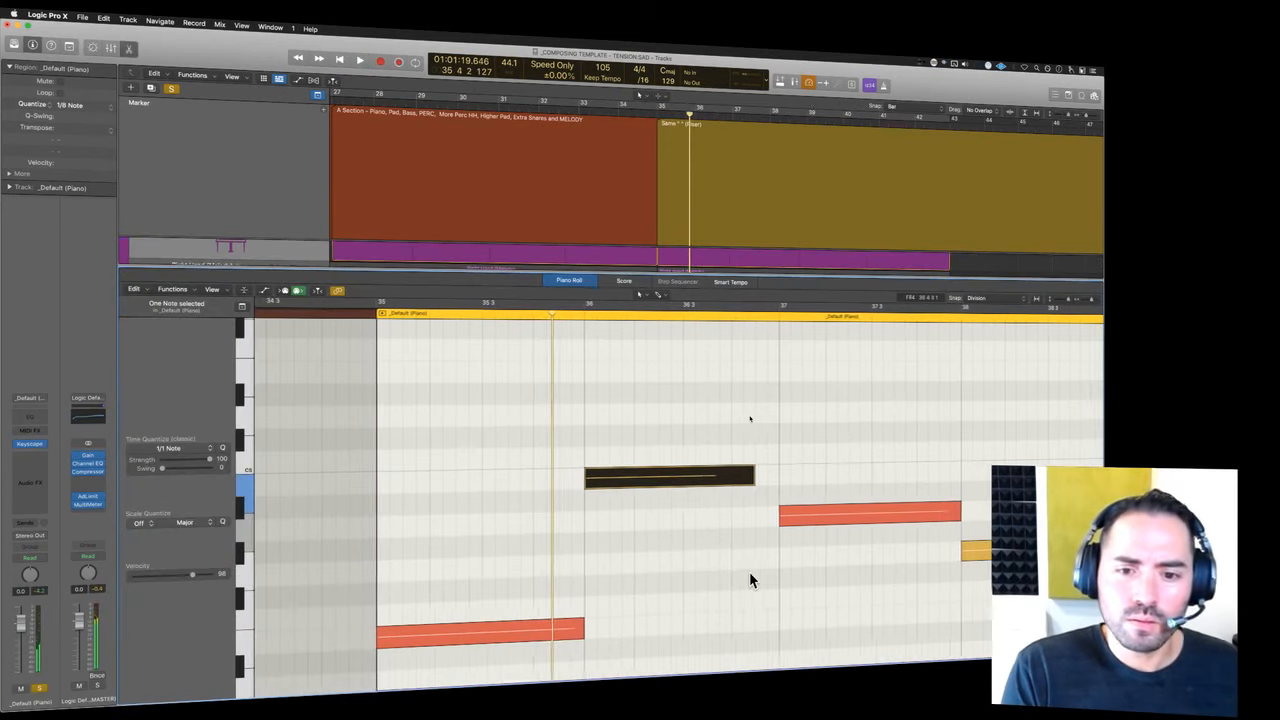
- Audition lower pitches for the note starting at bar 36 and set it to A4
left_click_drag(711, 560, 634, 467)
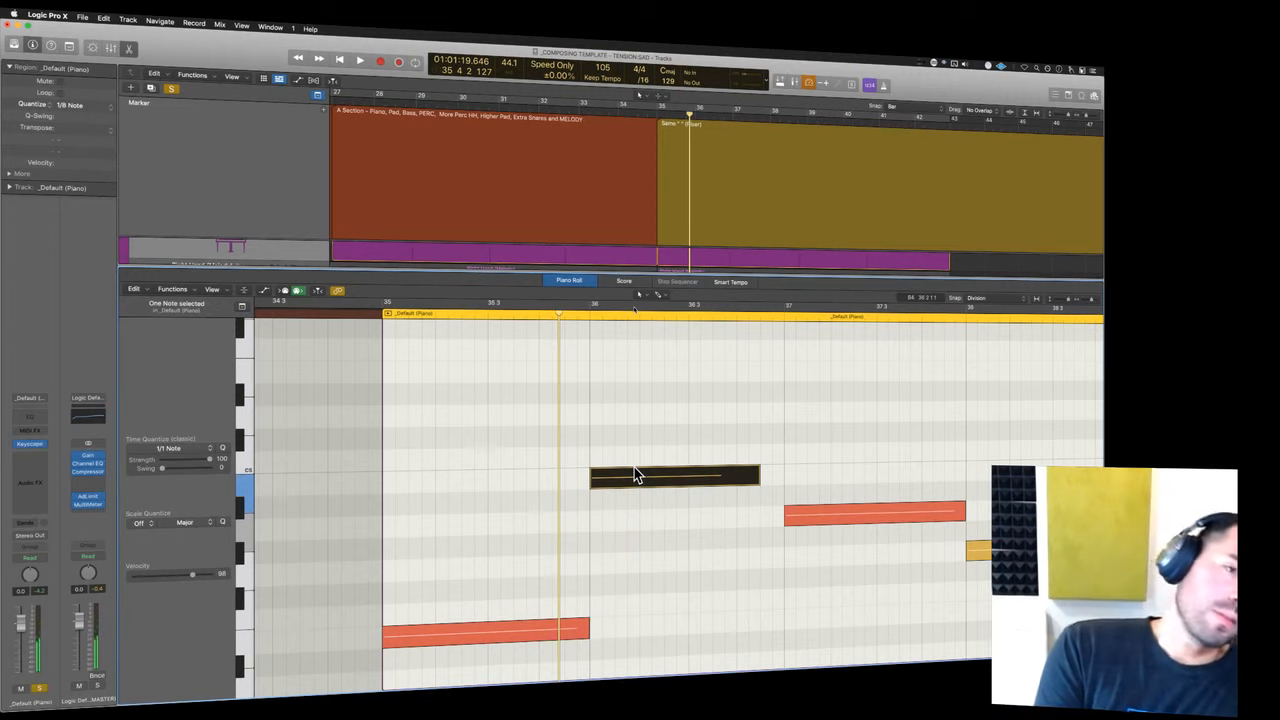
key("alt+Down")
key("alt+Down")
key("alt+Down")
key("alt+Down")
key("alt+Down")
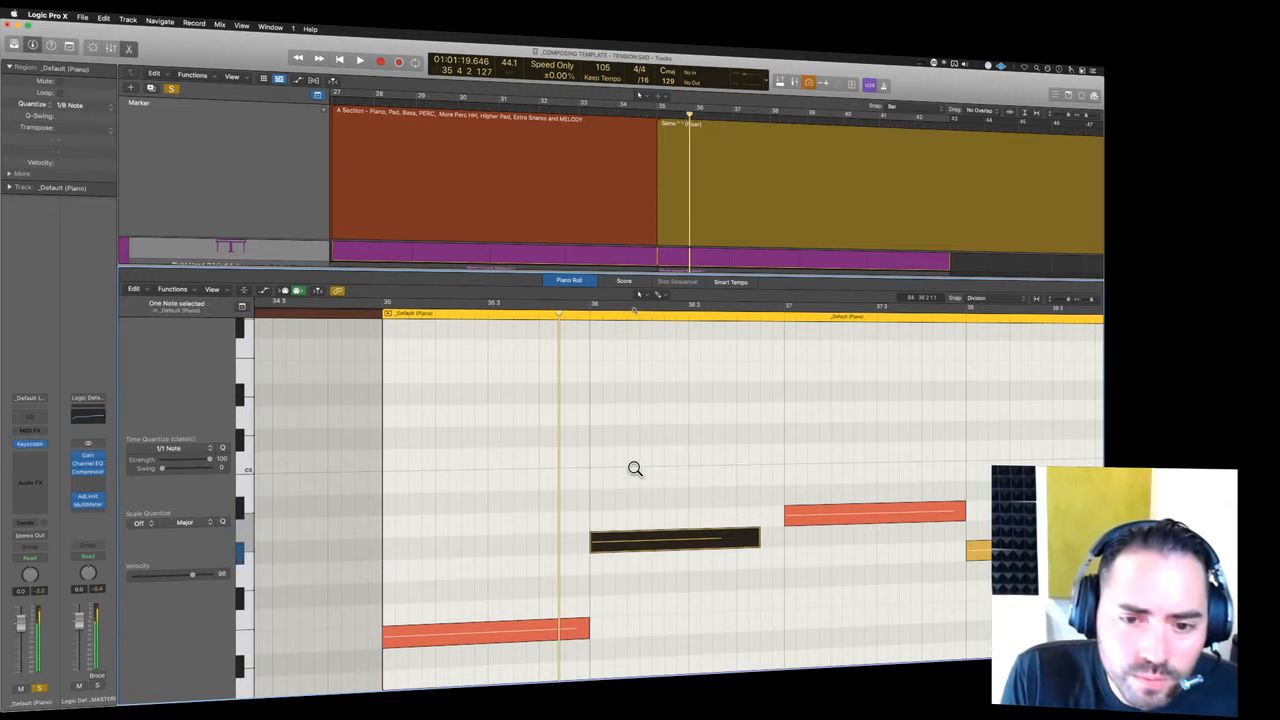
key("alt+Down")
key("alt+Down")
key("alt+Down")
key("alt+Down")
key("alt+Down")
key("alt+Down")
key("alt+Down")
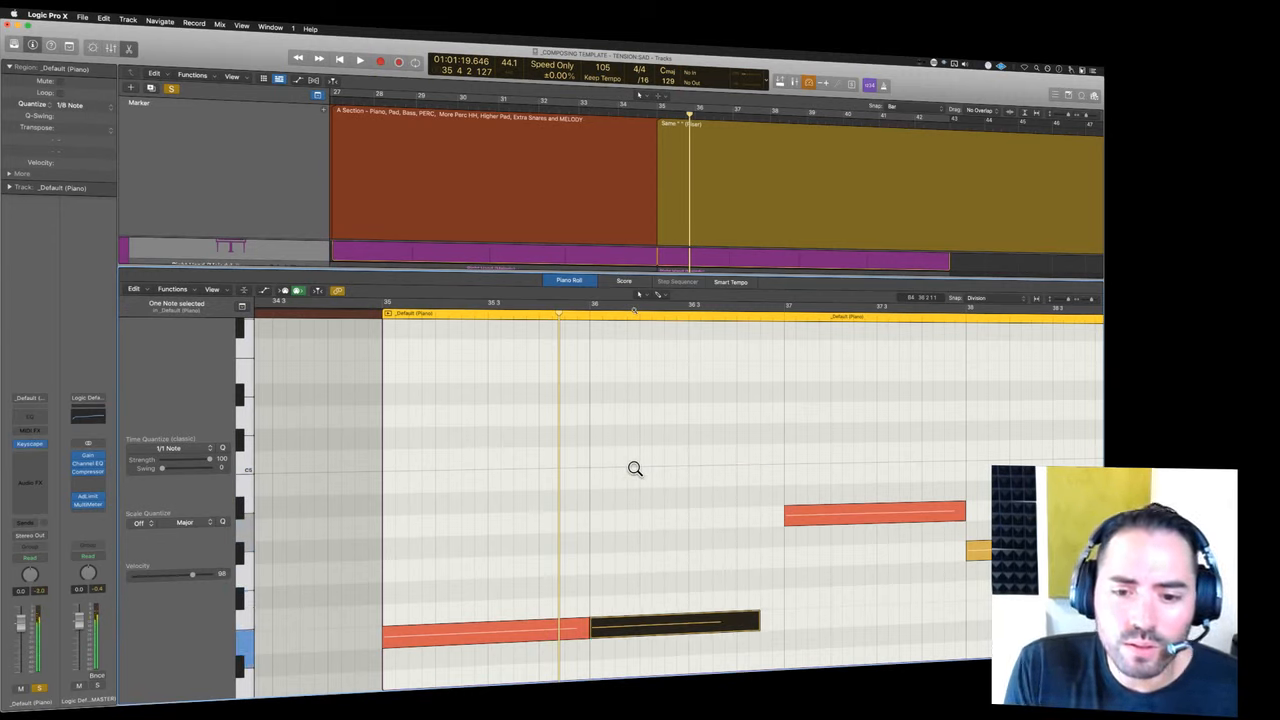
key("alt+Up")
key("alt+Up")
key("alt+Up")
key("alt+Up")
key("alt+Up")
key("alt+Up")
key("alt+Up")
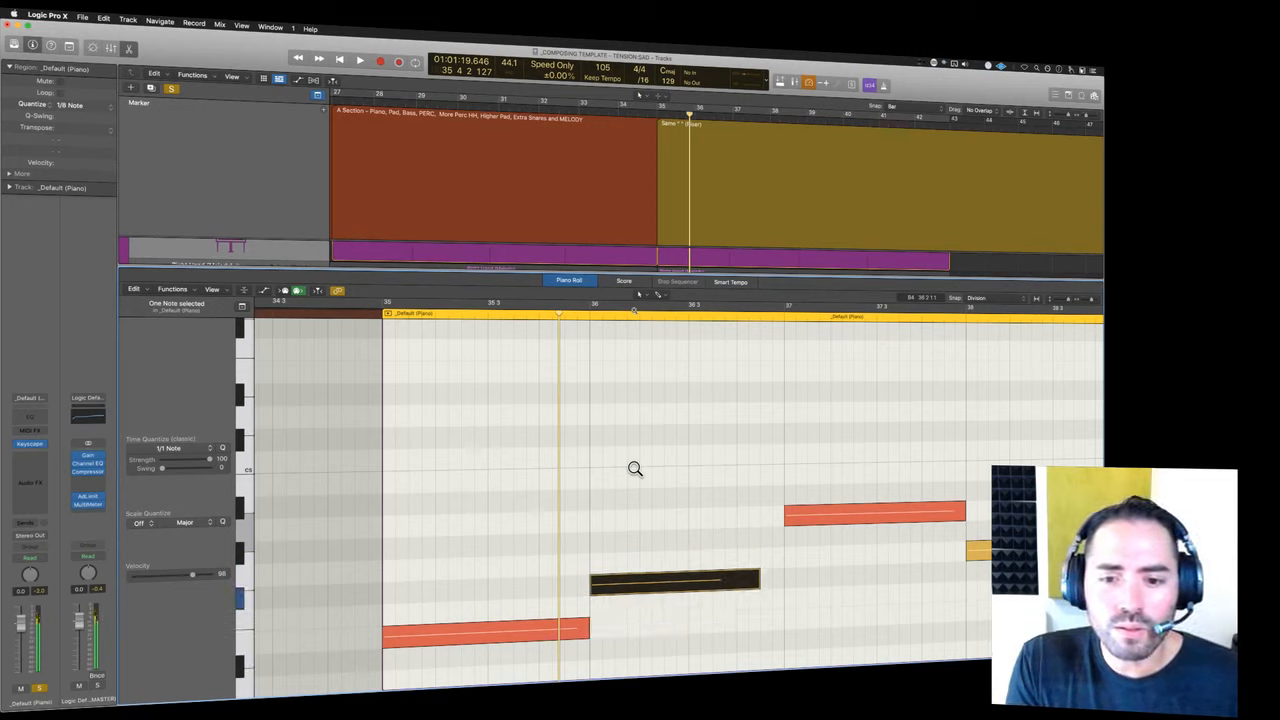
key("alt+Up")
key("alt+Up")
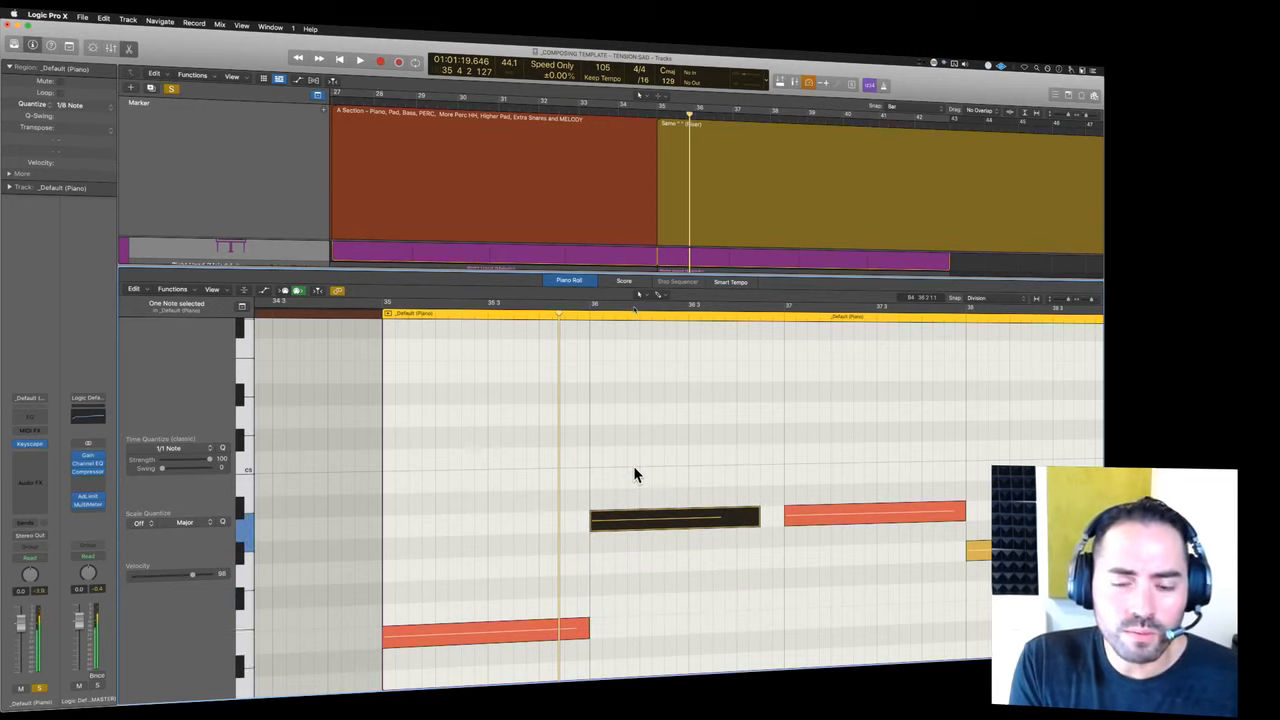
- Play through bars 35 to 37, then raise the note starting at bar 37 to B4
key("space")
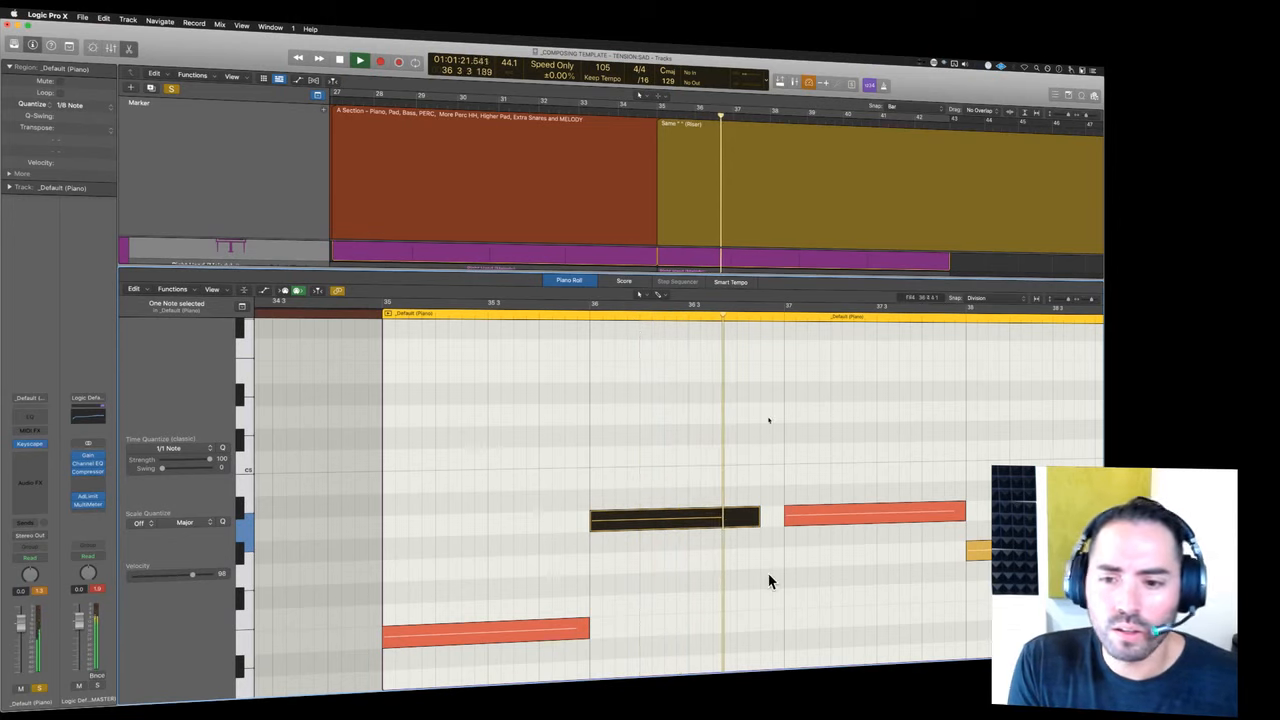
key("space")
left_click(686, 515)
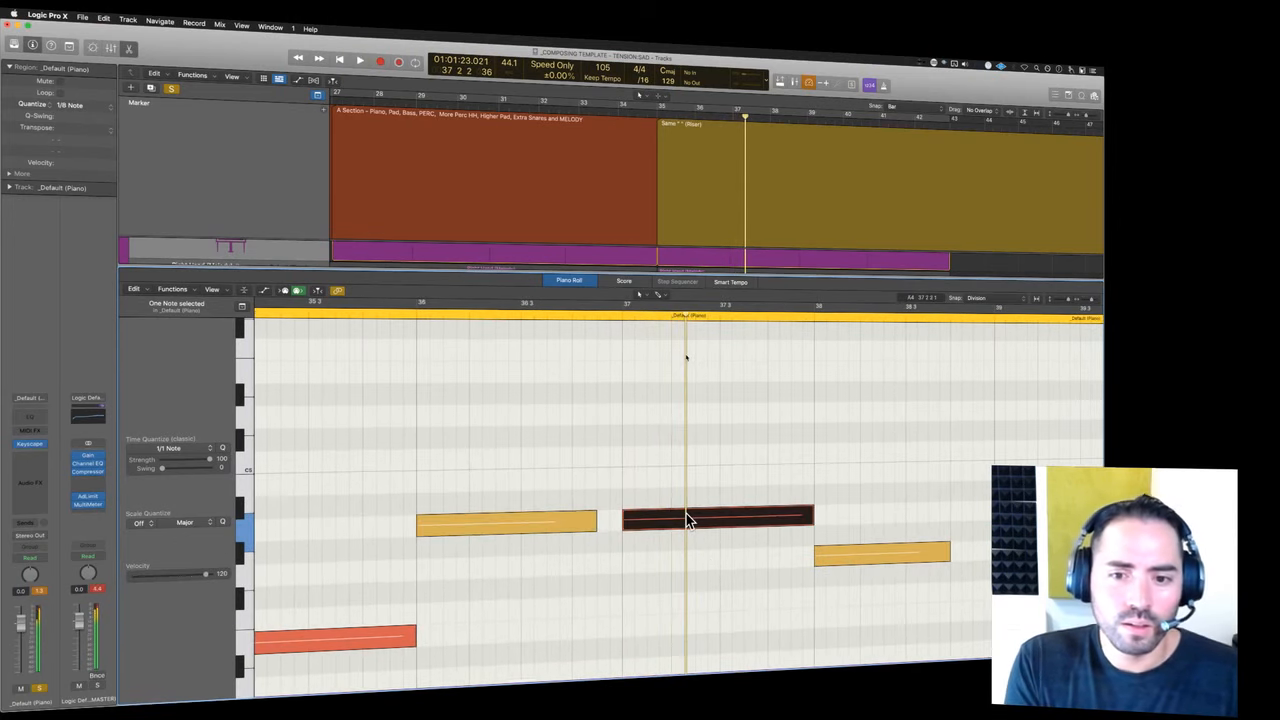
key("alt+Up")
key("alt+Up")
key("alt+Up")
key("alt+Up")
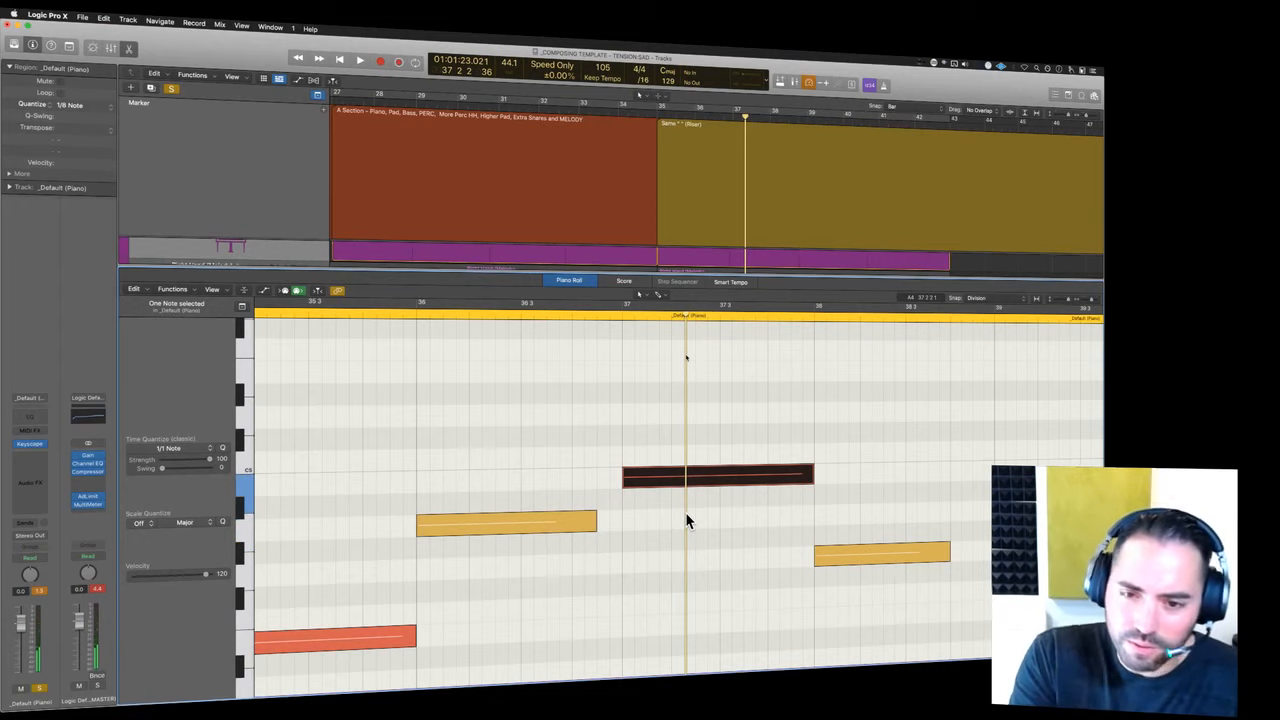
- Play into bar 38, mute its note, and replay bars 37 and 38 to hear the reference pitch
key("space")
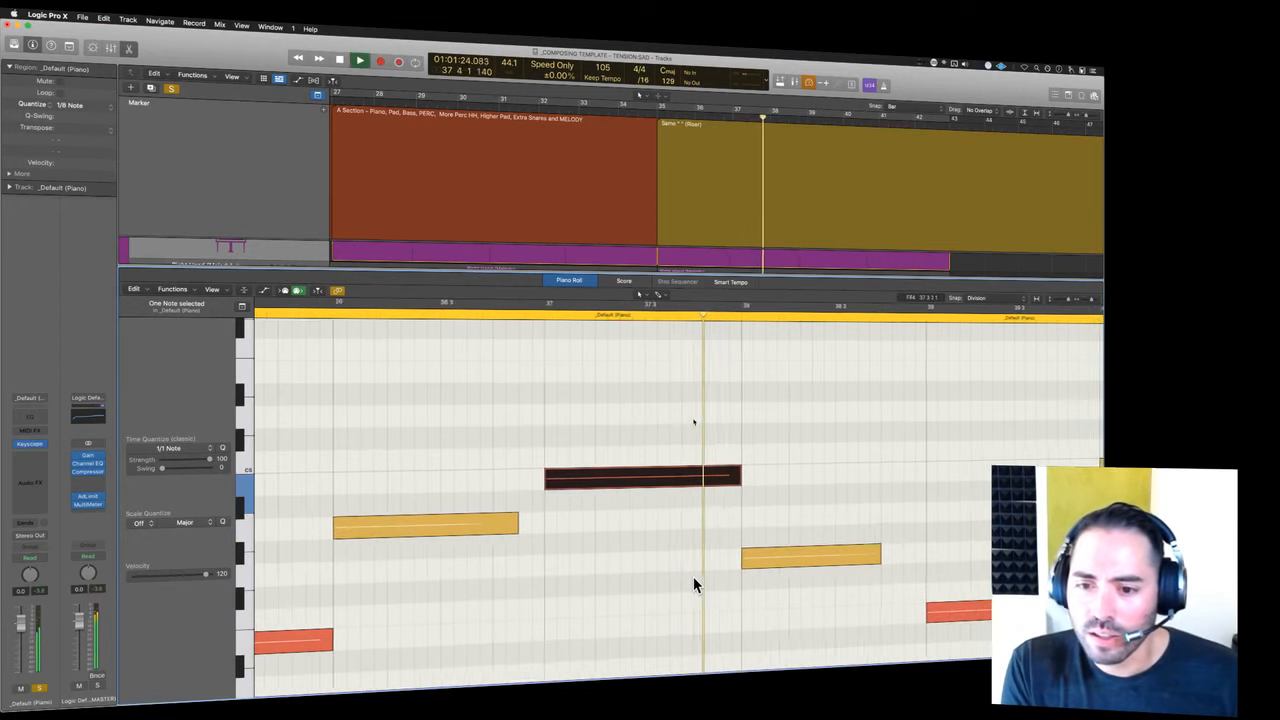
key("space")
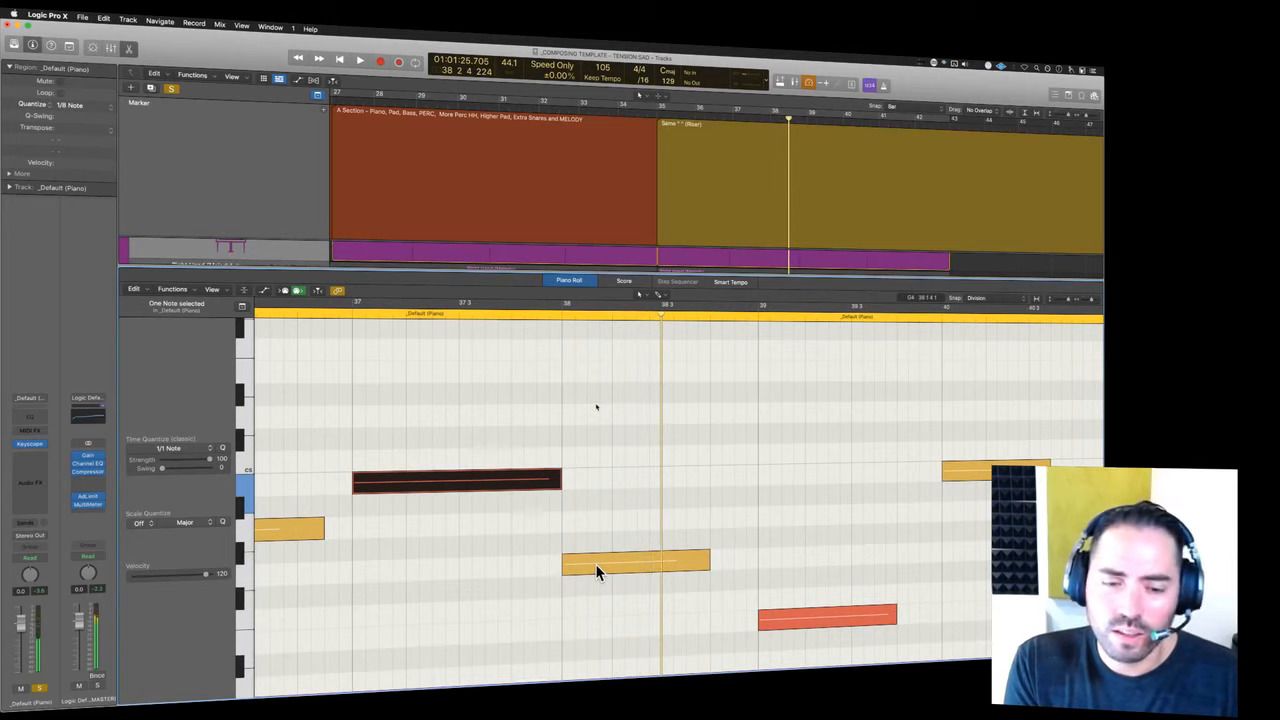
left_click(596, 568)
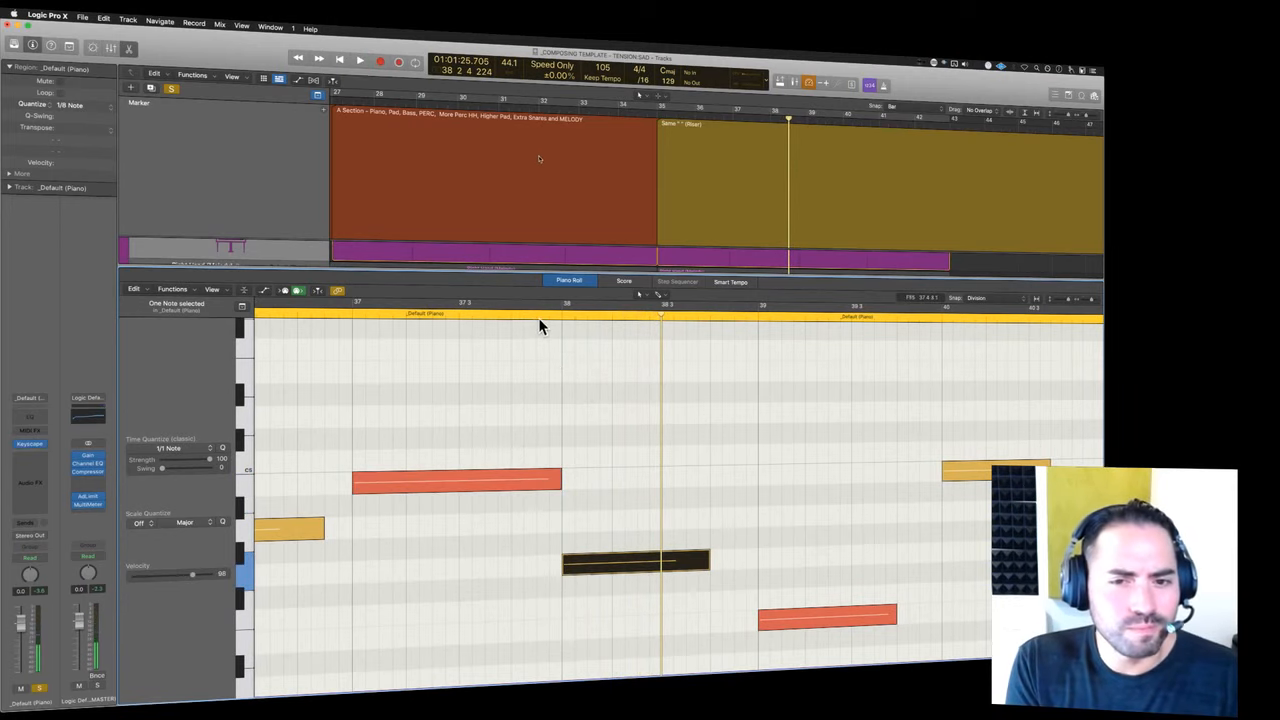
key("ctrl+m")
key("space")
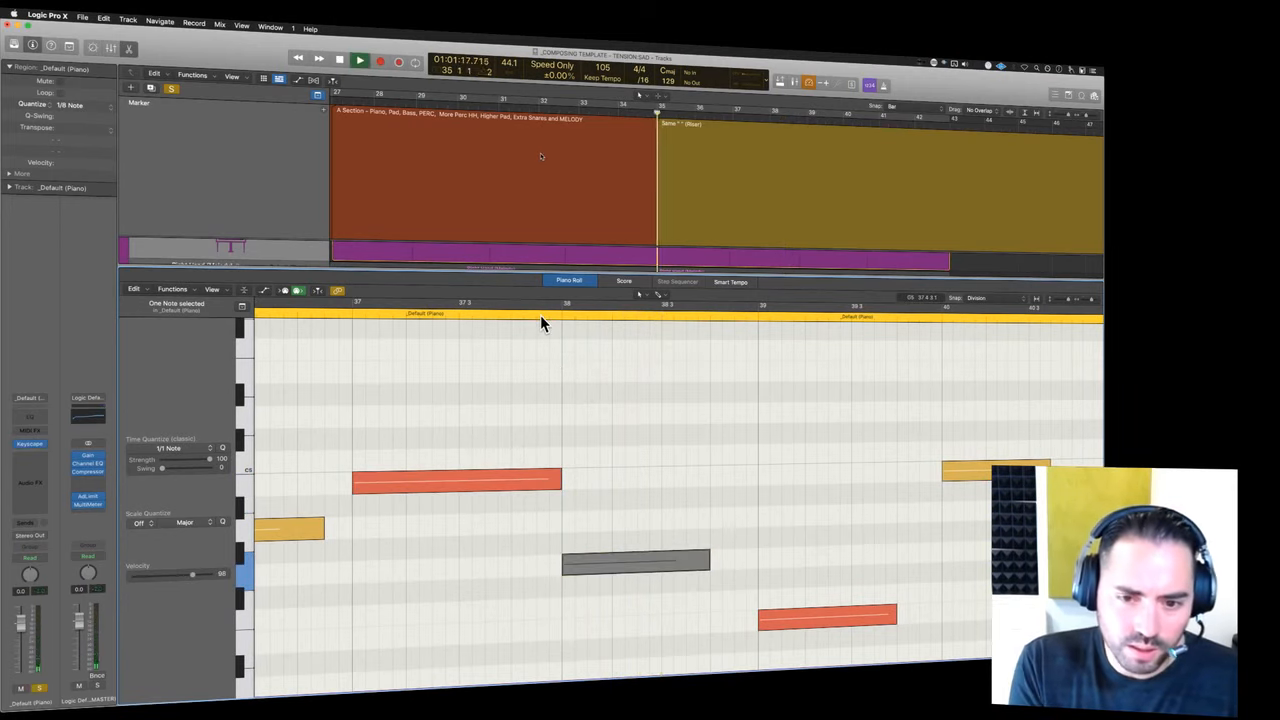
left_click(518, 312)
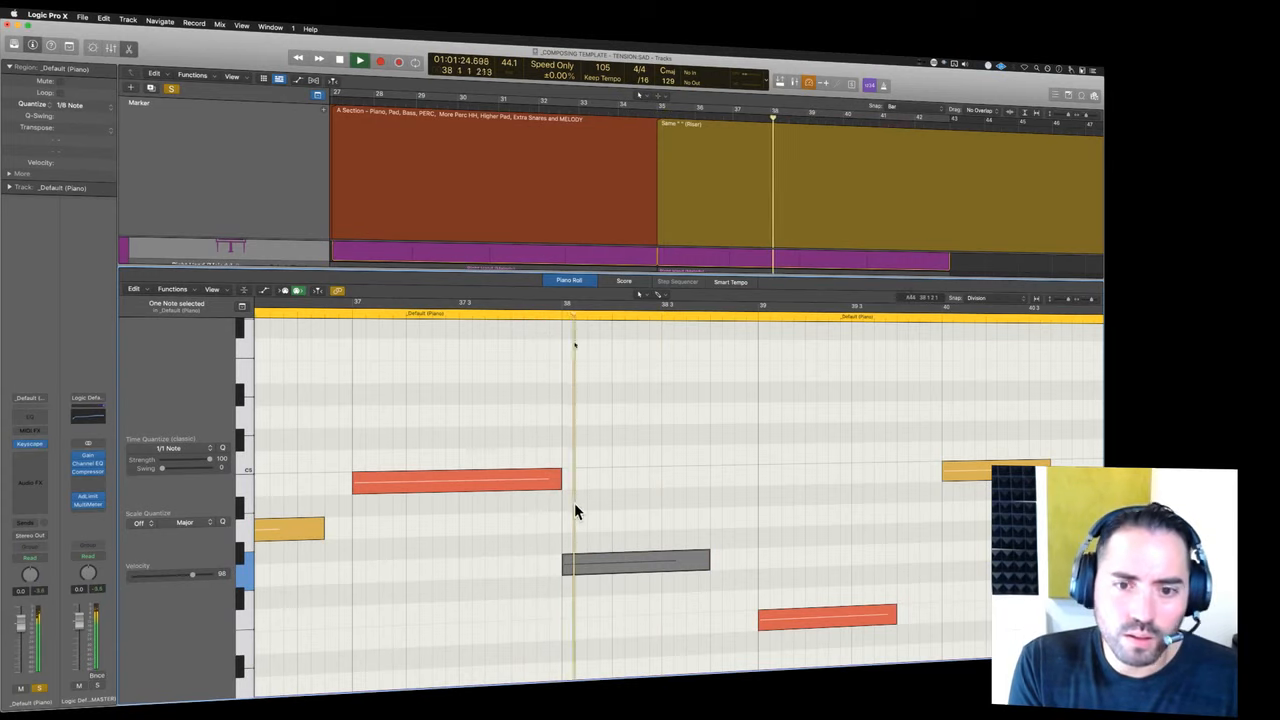
left_click(331, 316)
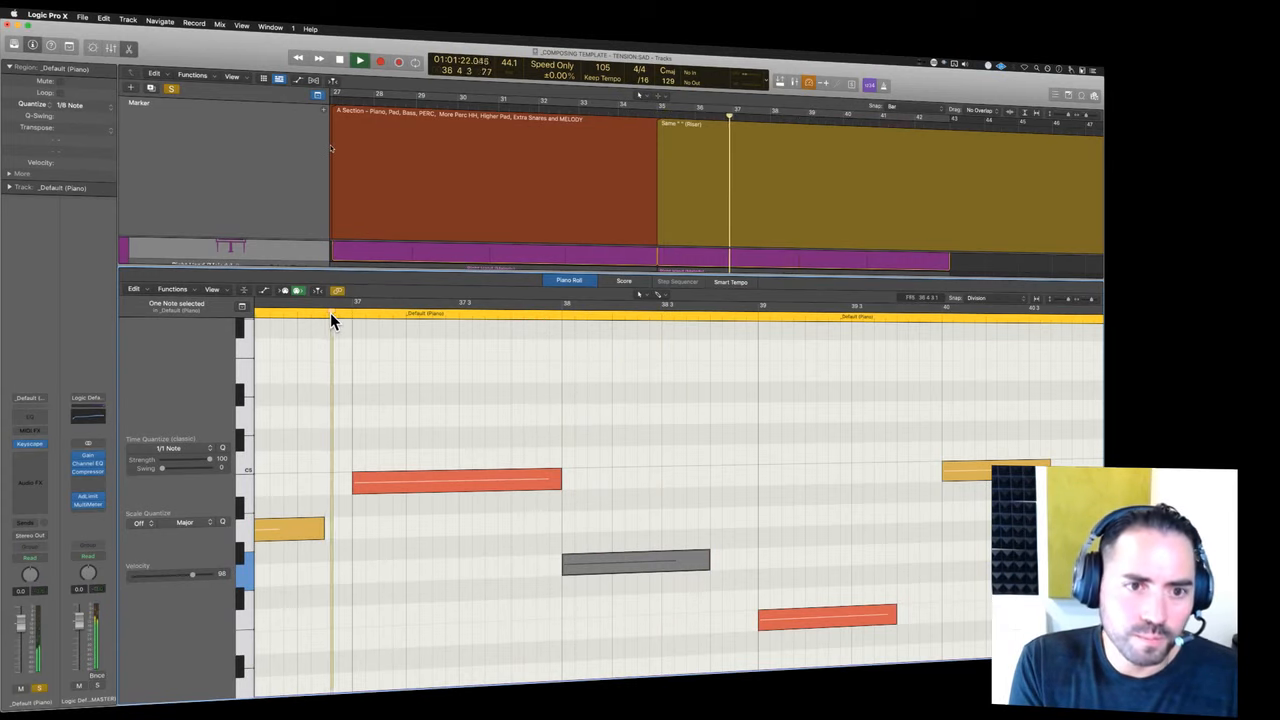
left_click(515, 618)
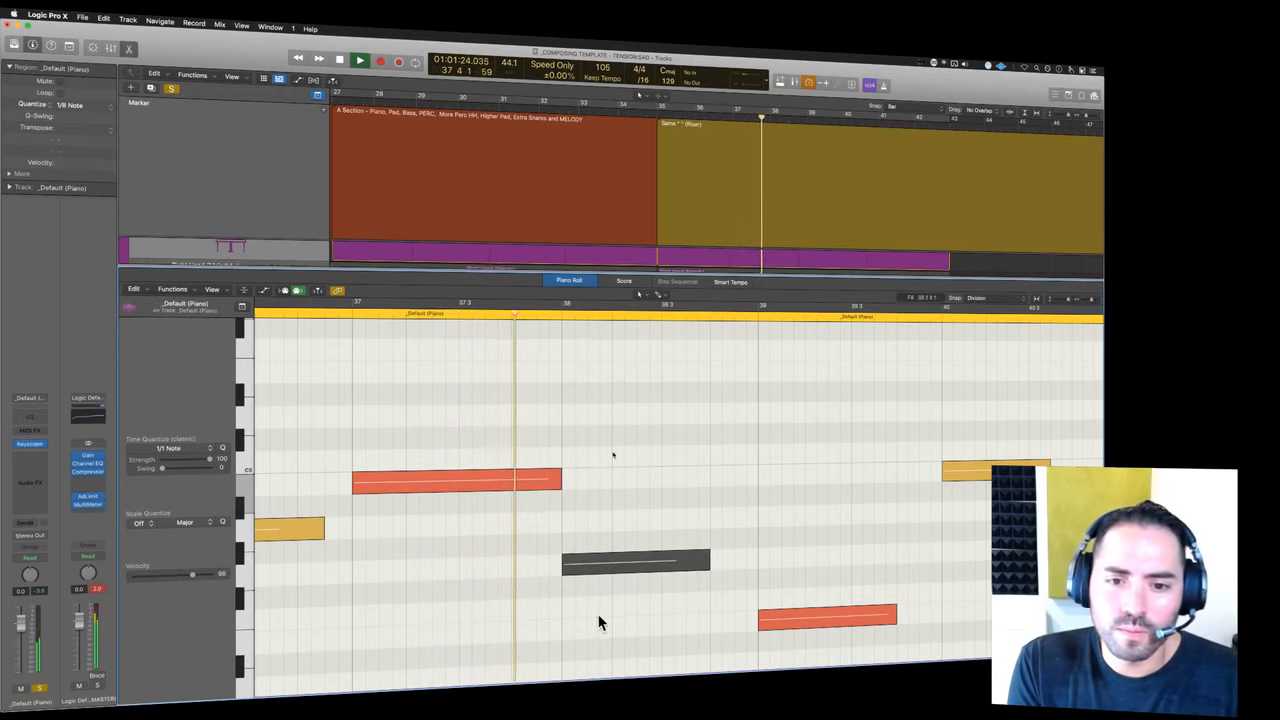
- Lower the note starting at bar 38 to E4
left_click(600, 562)
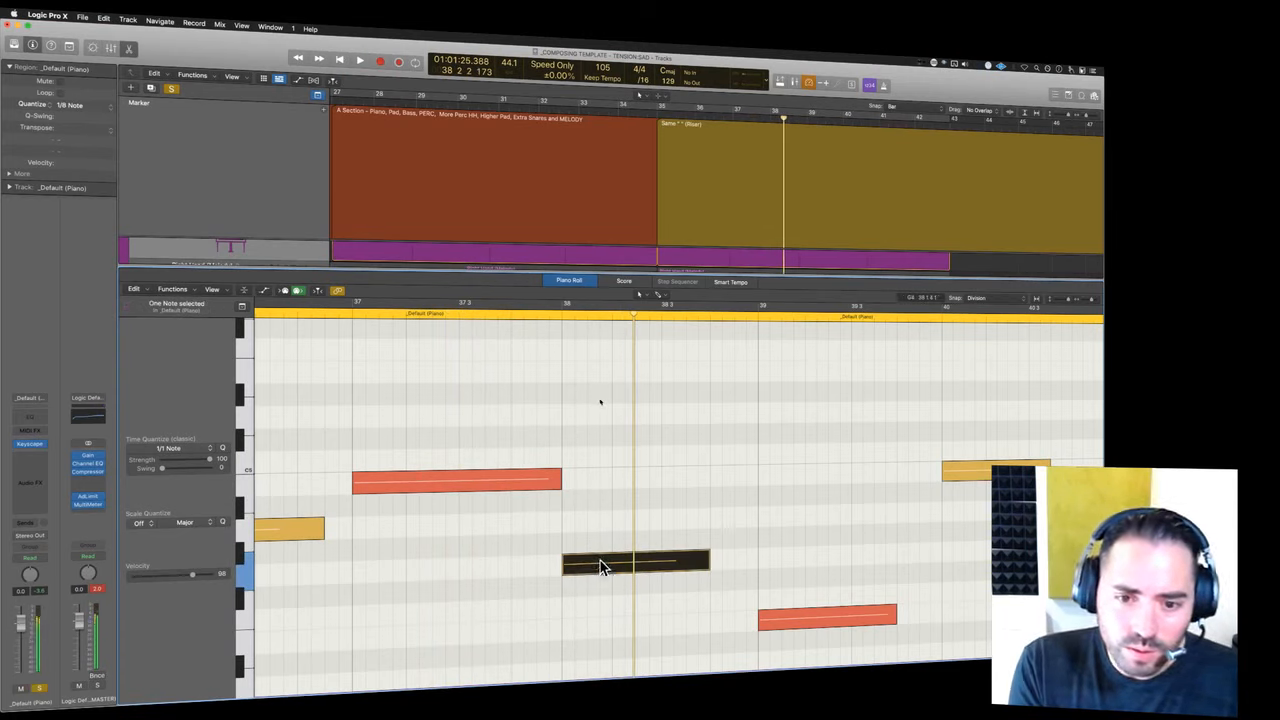
key("alt+Down")
key("alt+Down")
key("alt+Down")
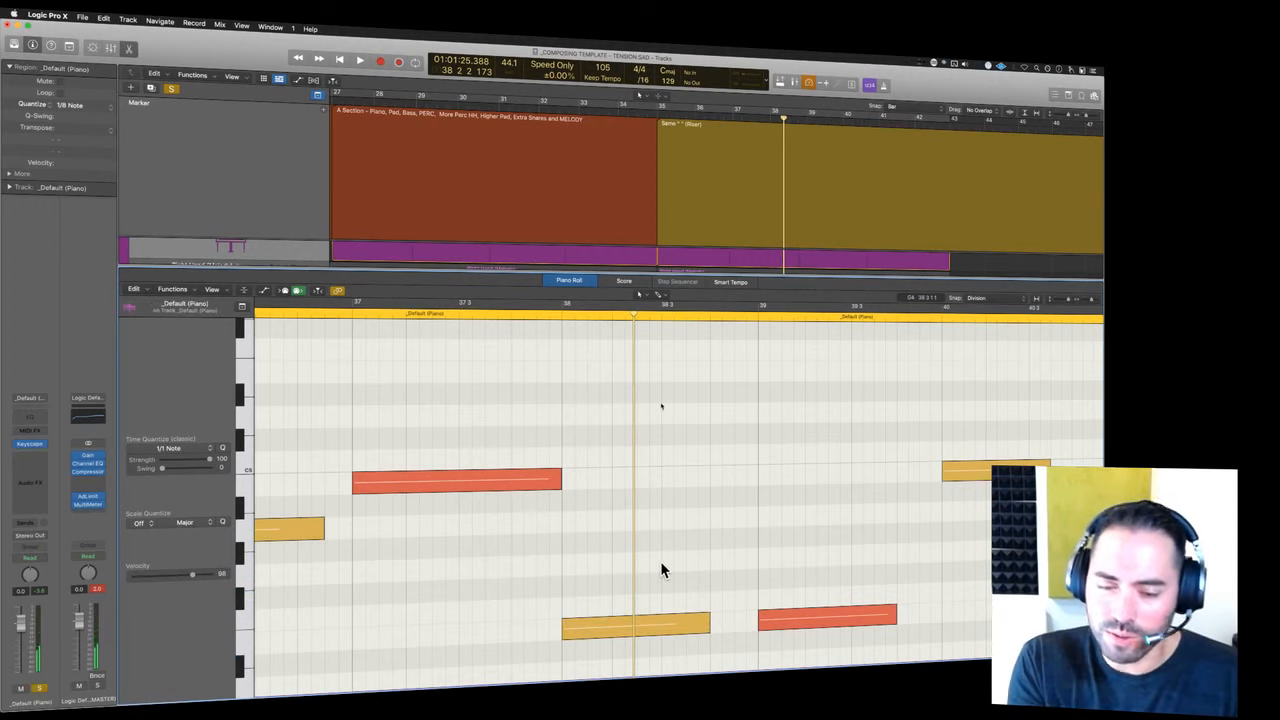
- Play on into bar 39 and raise the note starting there to A4
key("space")
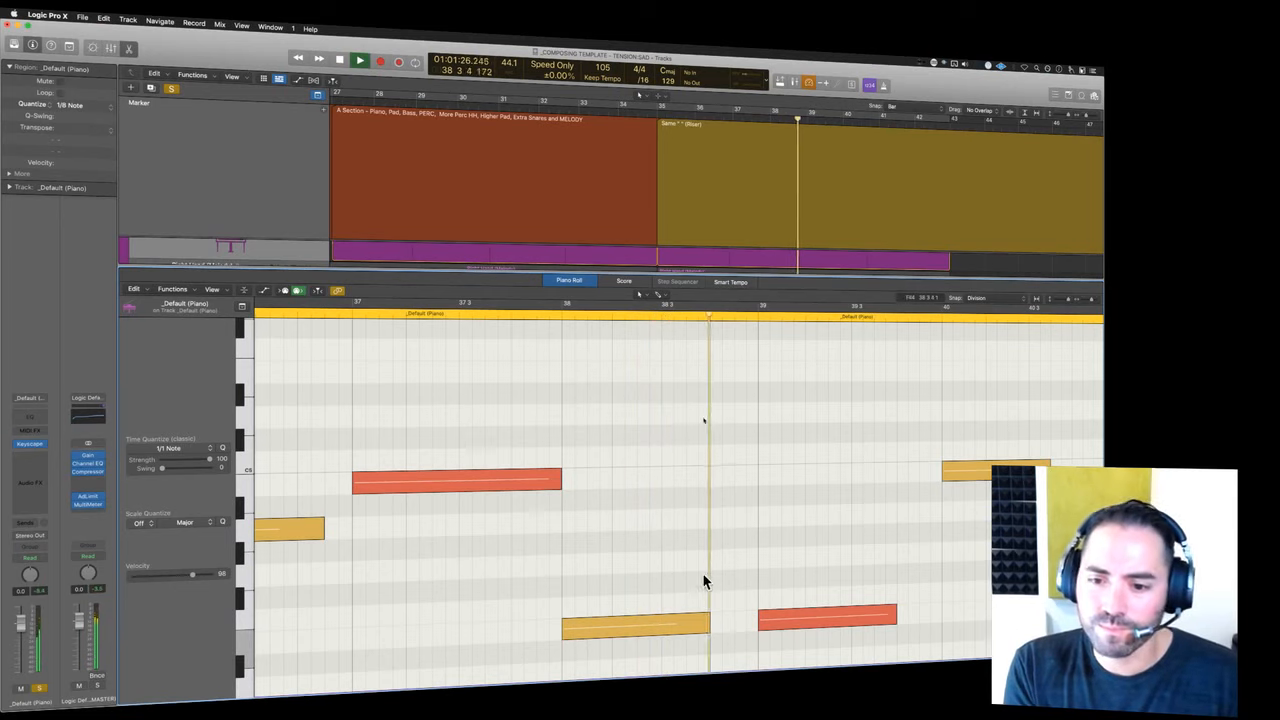
scroll(700, 590, "right", 2)
scroll(714, 605, "right", 5)
key("space")
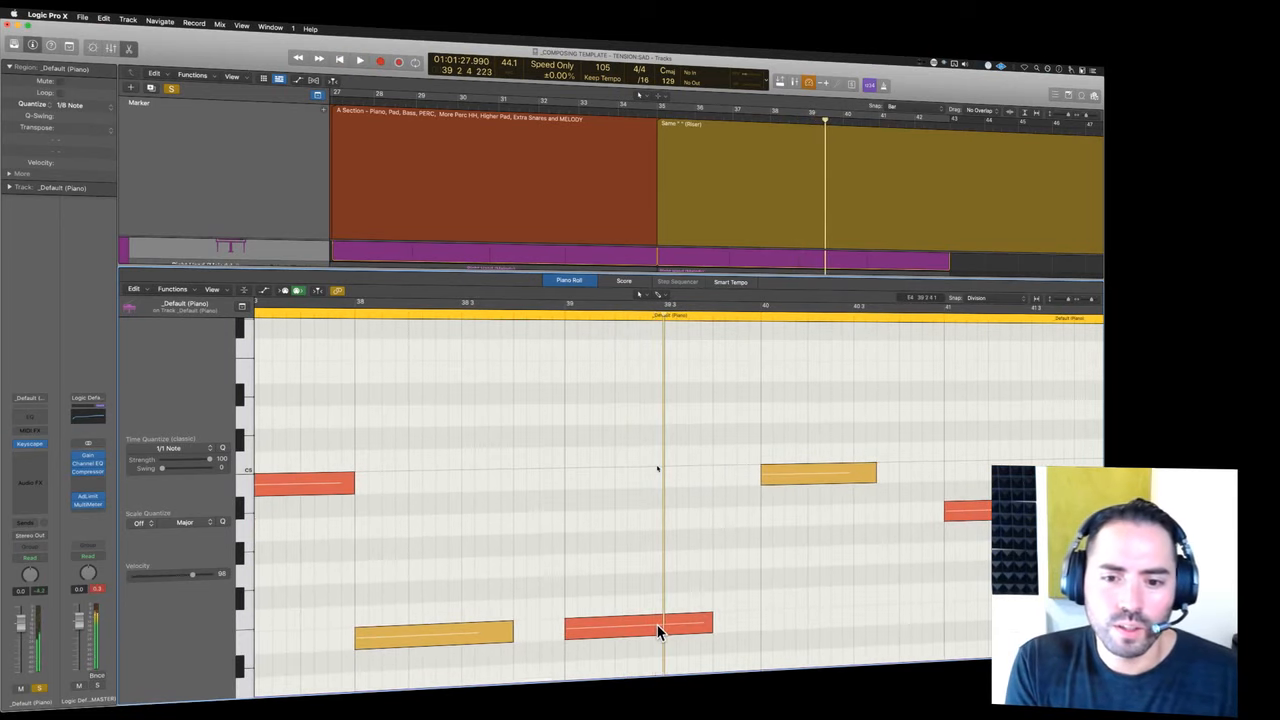
left_click(657, 628)
left_click_drag(657, 630, 589, 533)
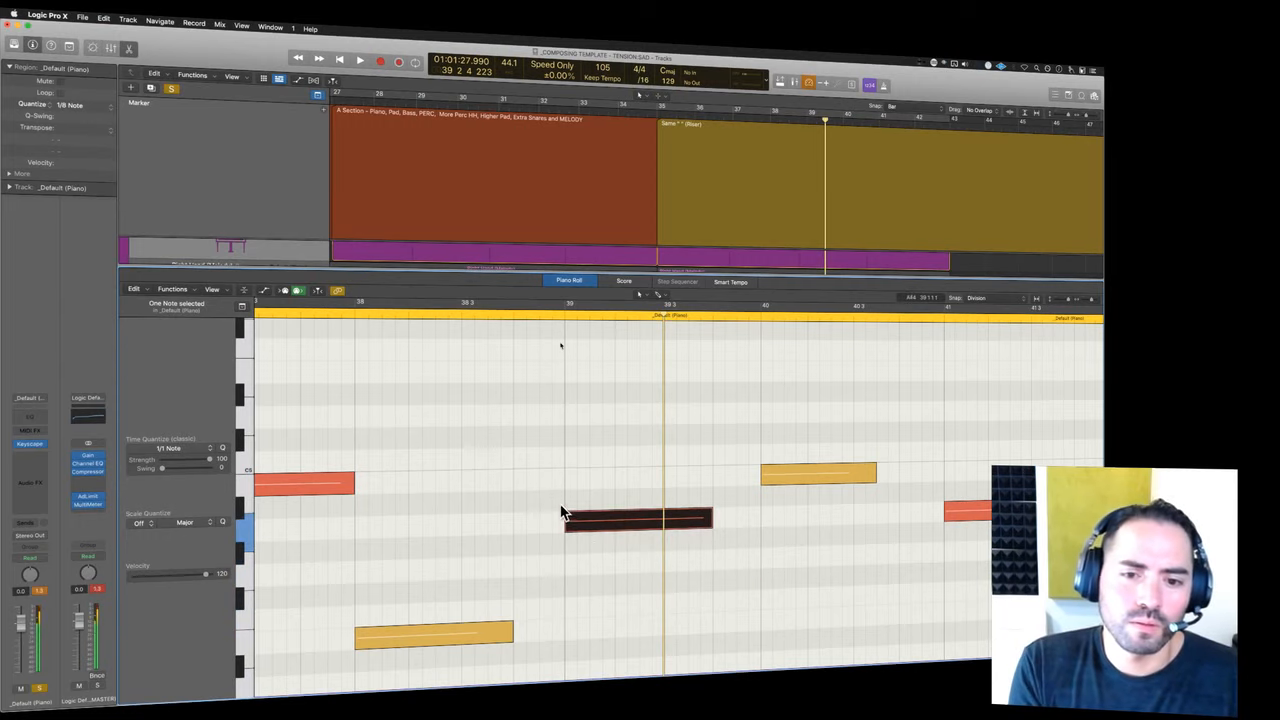
- Check the bar 39 note against the reference by replaying it unmuted and muted, then unmute it
key("space")
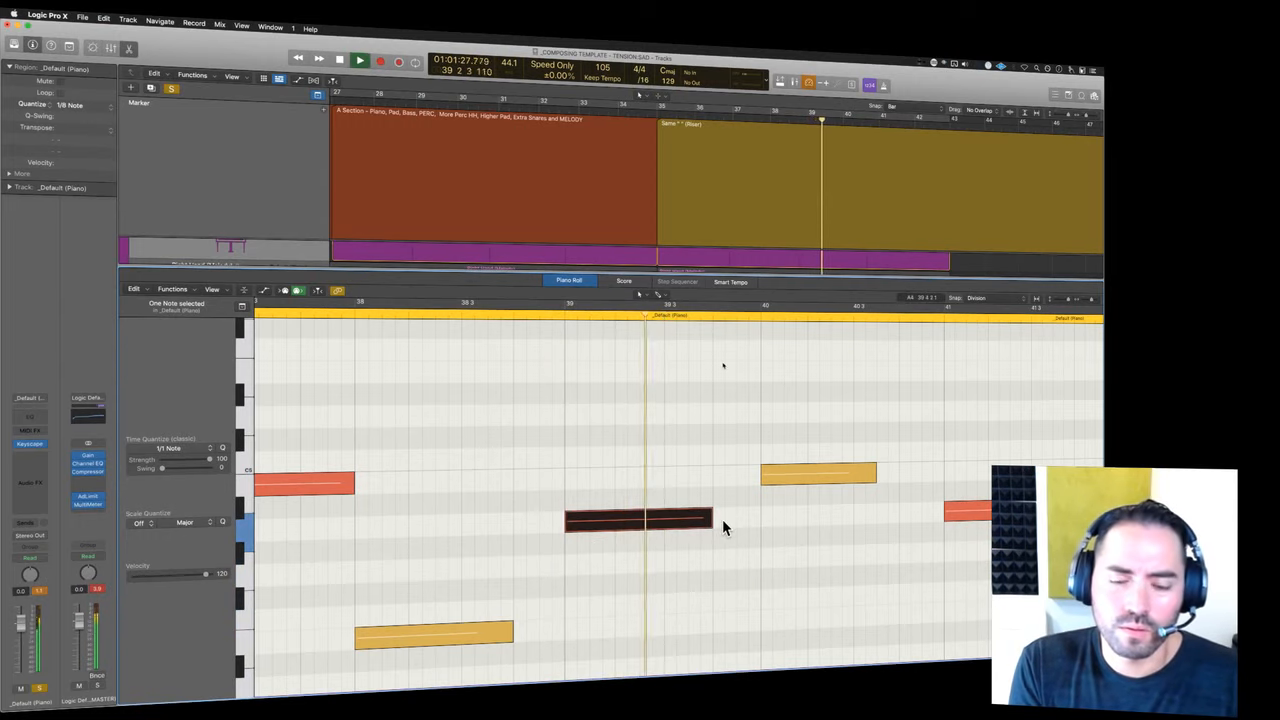
key("space")
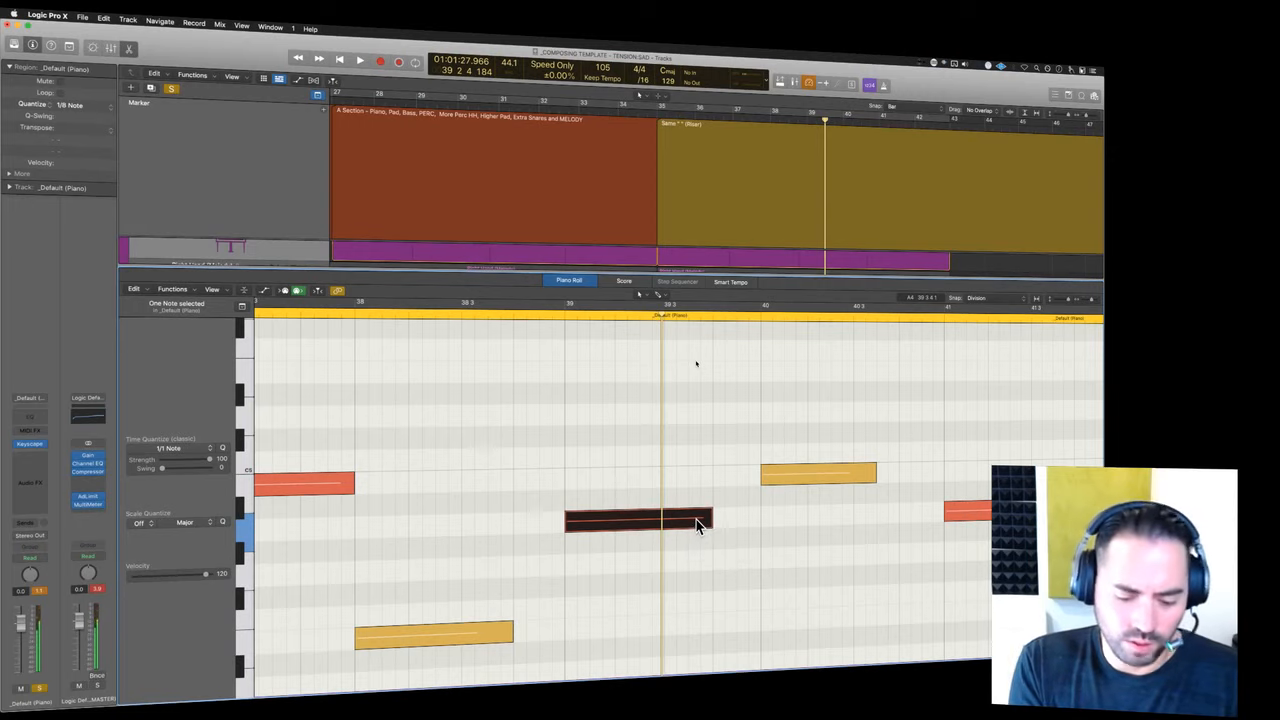
key("ctrl+m")
key("space")
key("space")
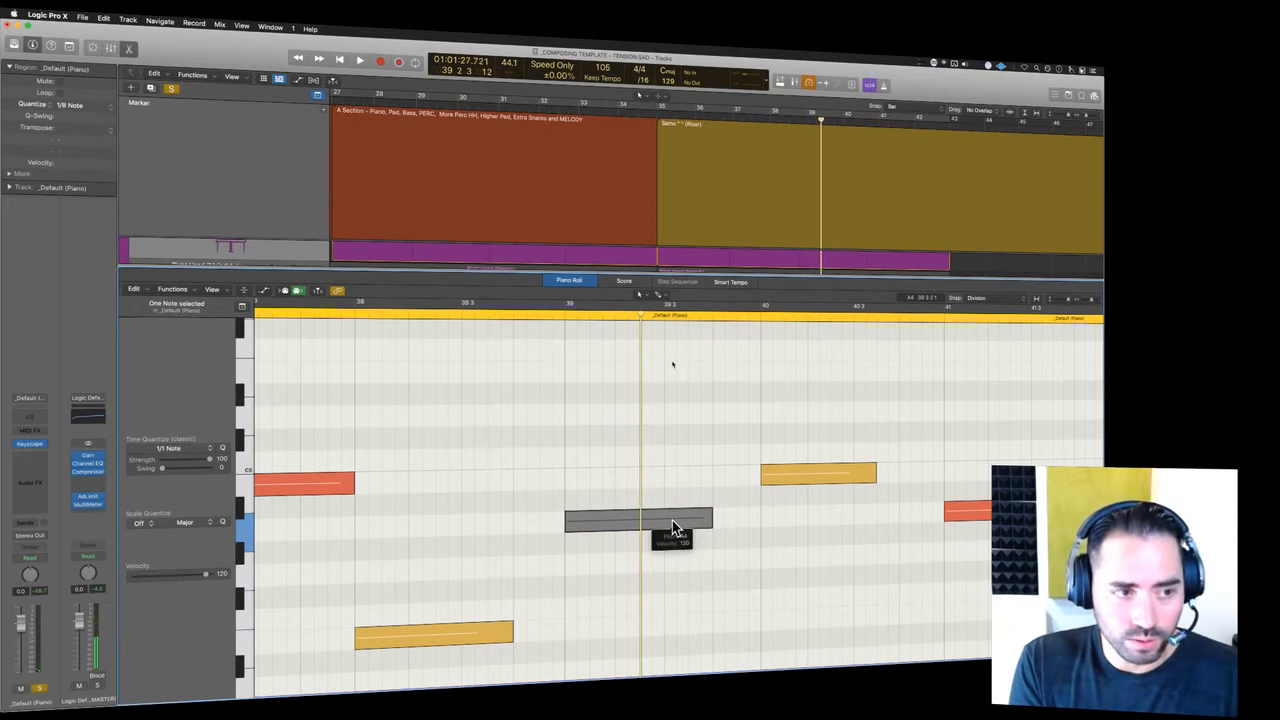
key("space")
key("space")
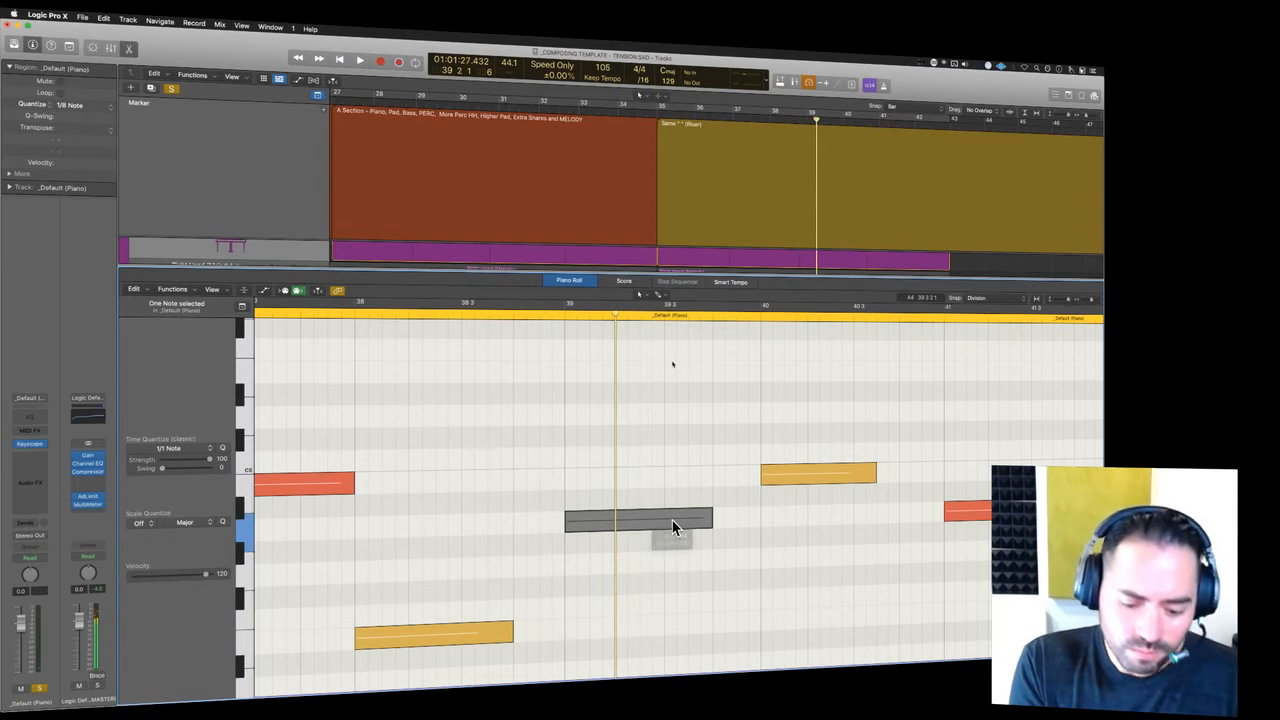
key("ctrl+m")
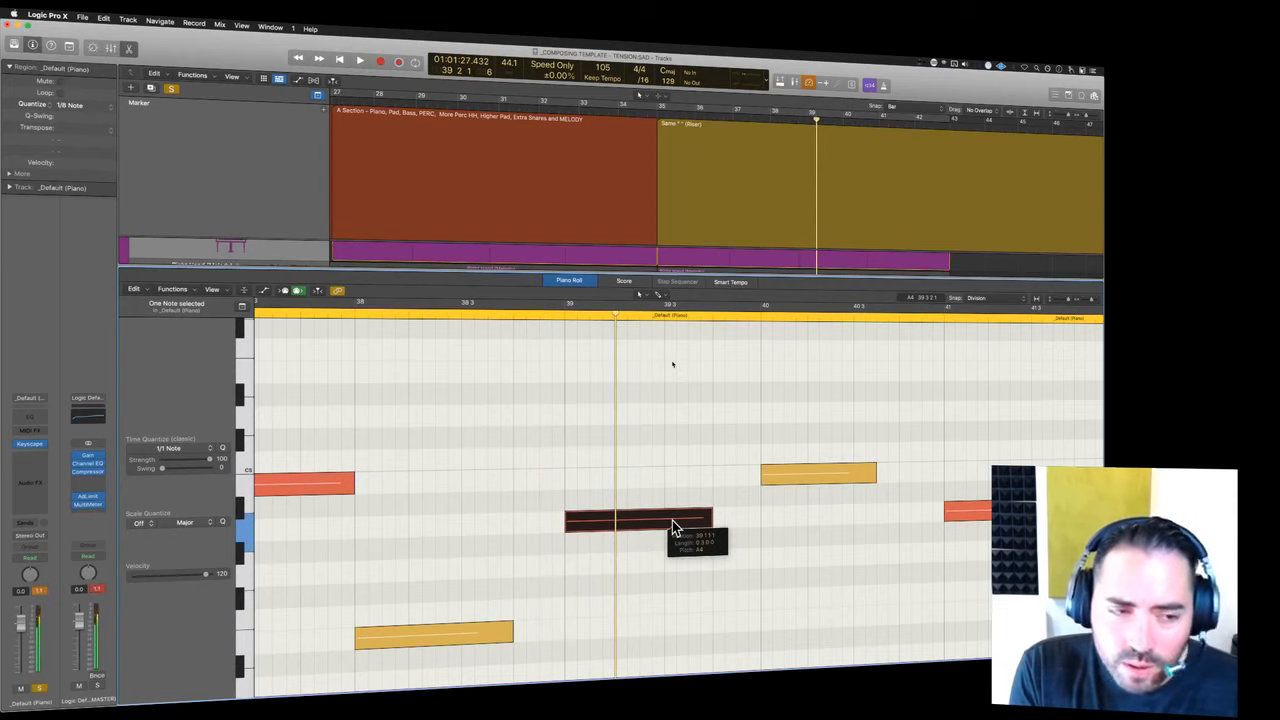
left_click(672, 522)
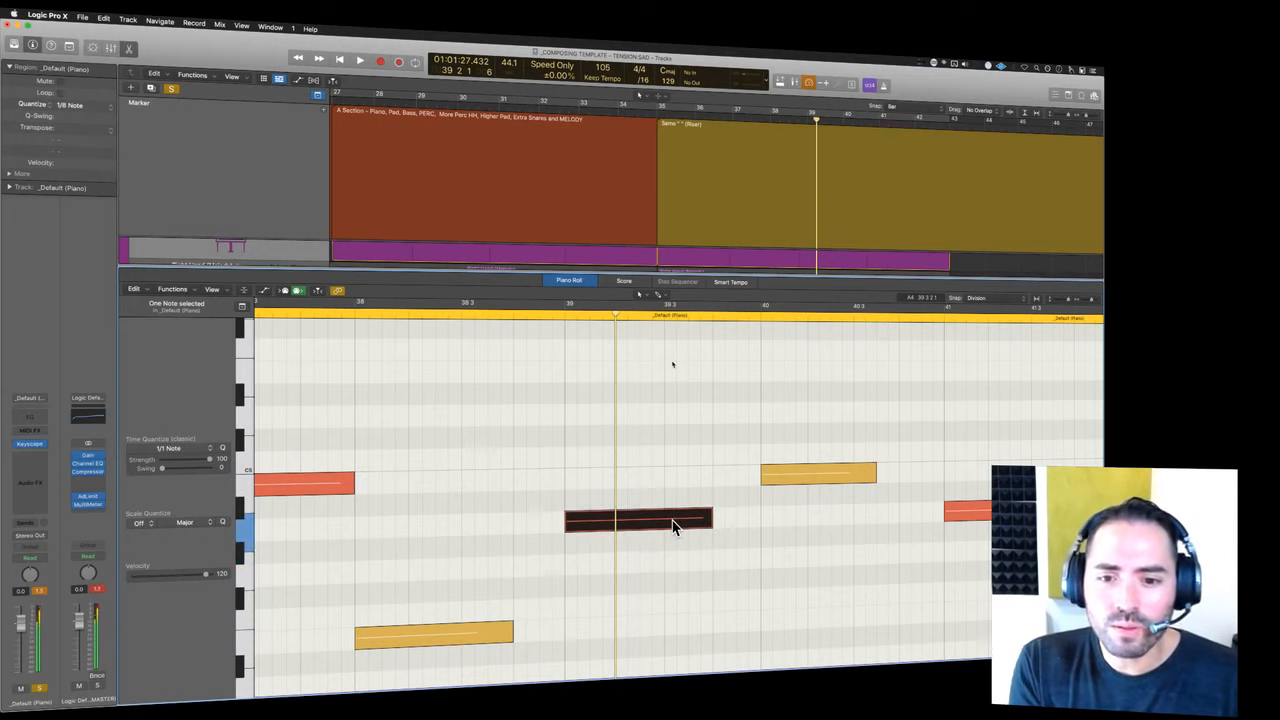
- Play on through bars 40 and 41, checking the bar 40 note, and raise the note starting at bar 41 to C5
key("space")
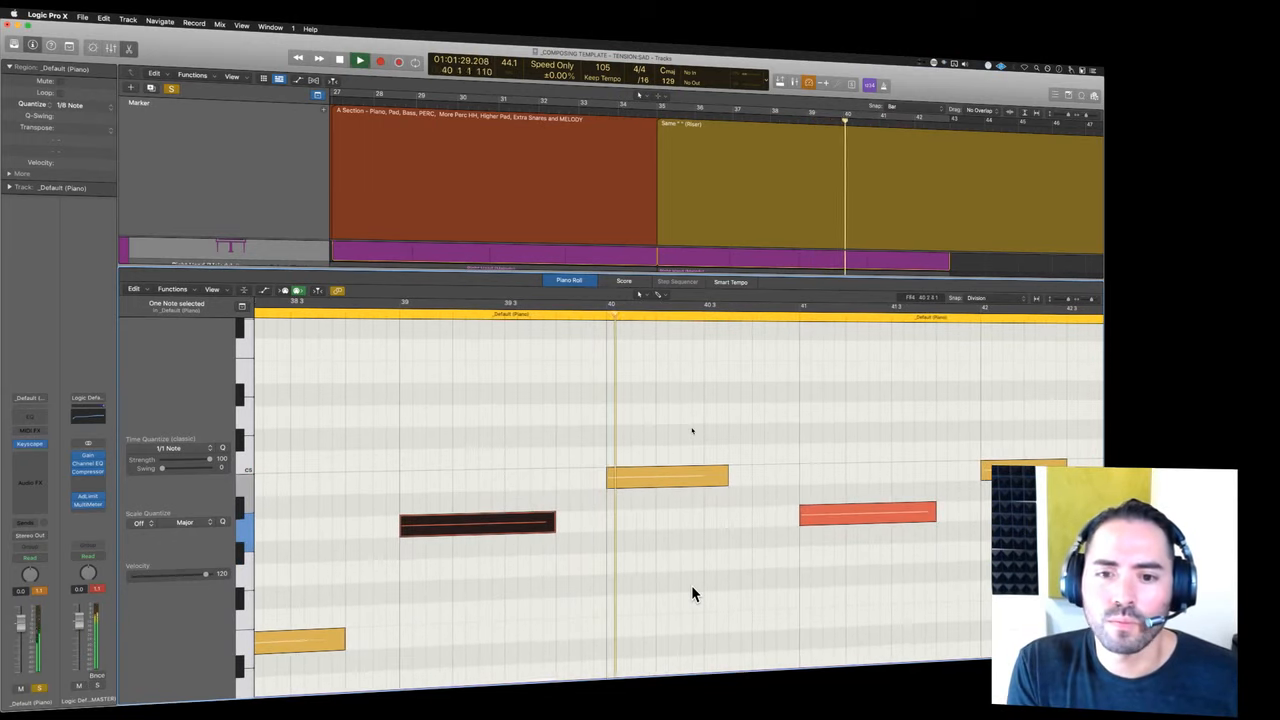
key("space")
left_click(597, 487)
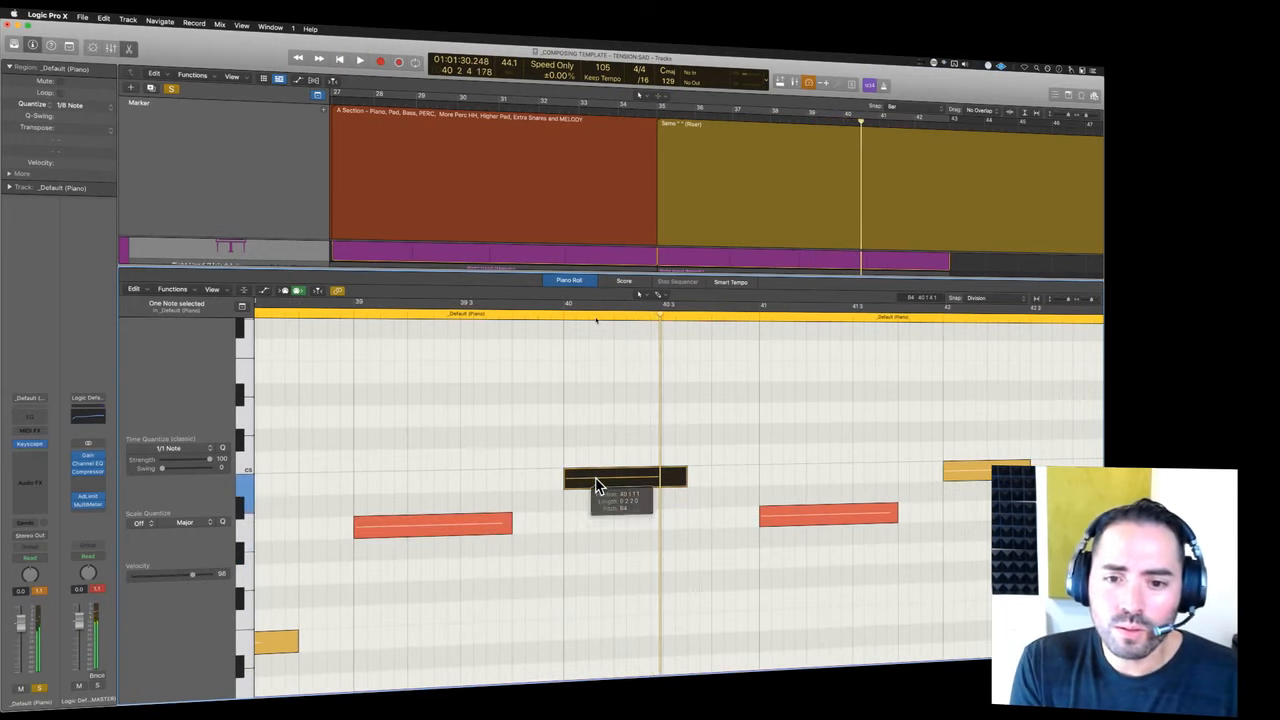
key("space")
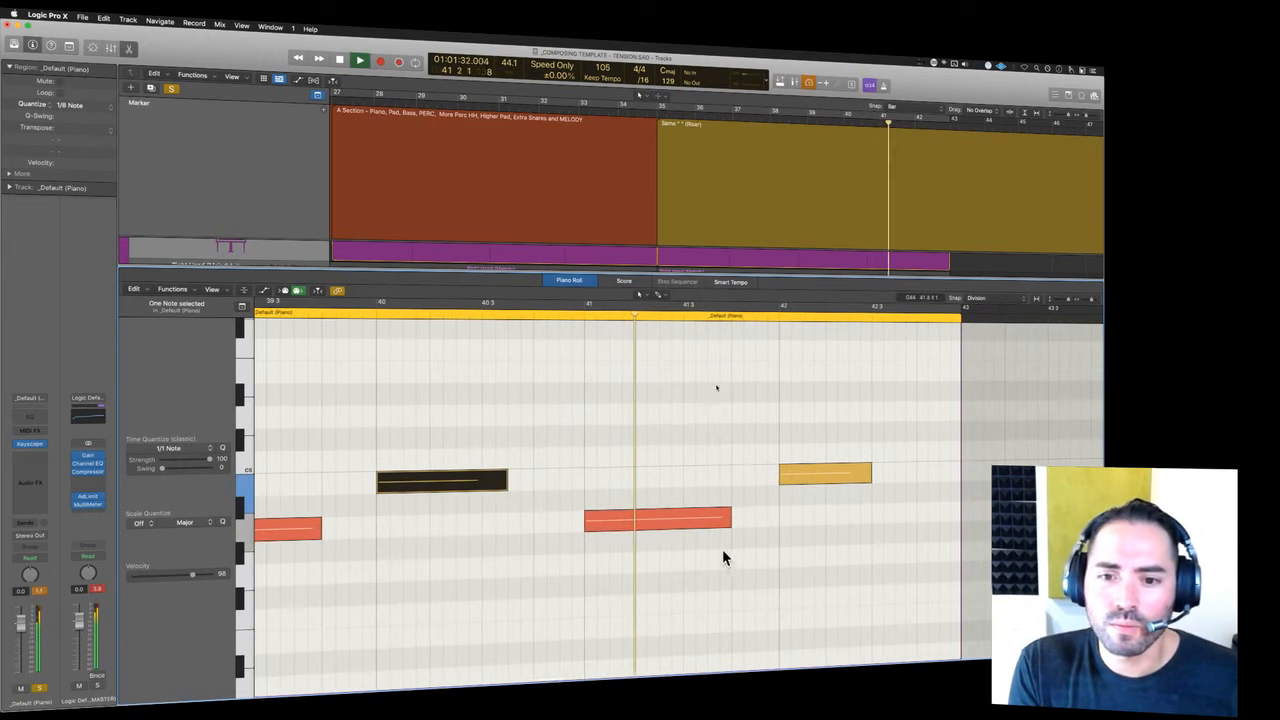
key("space")
left_click(680, 516)
key("alt+Up")
key("alt+Up")
key("alt+Up")
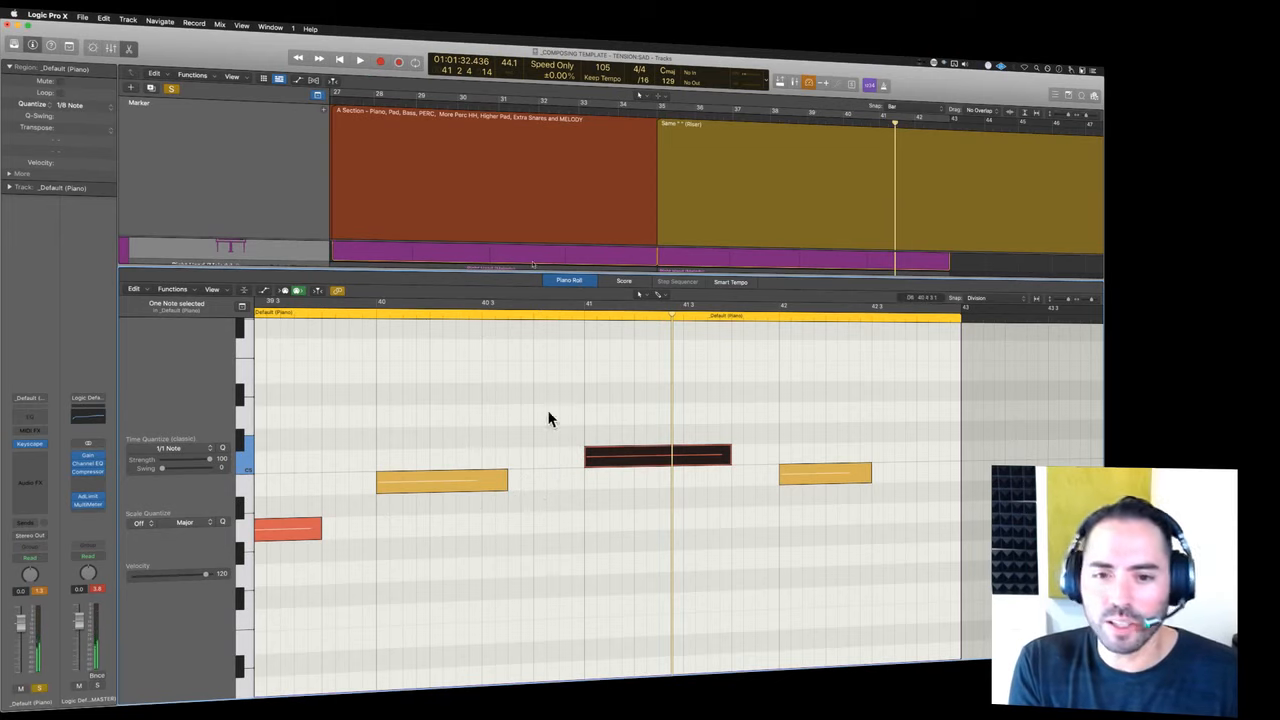
- Audition the notes in bars 39 to 41 individually, then play through bar 42 and check its note
left_click(310, 526)
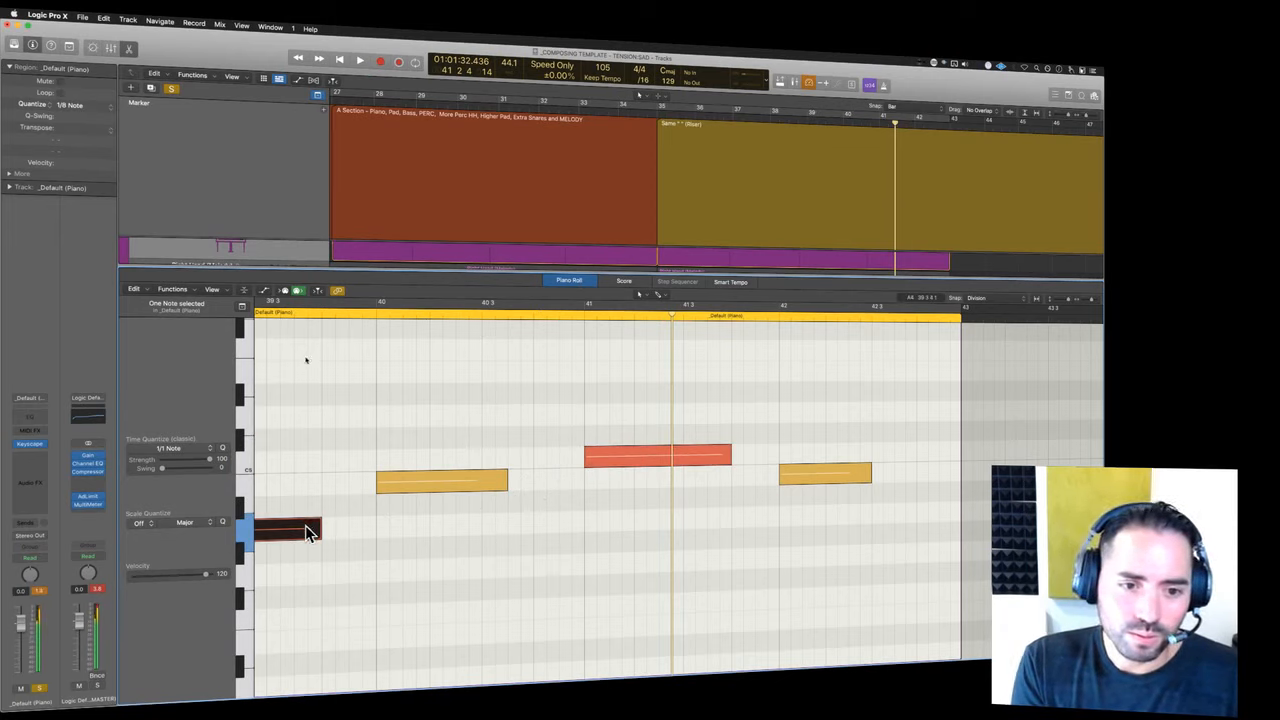
left_click(407, 490)
left_click(624, 458)
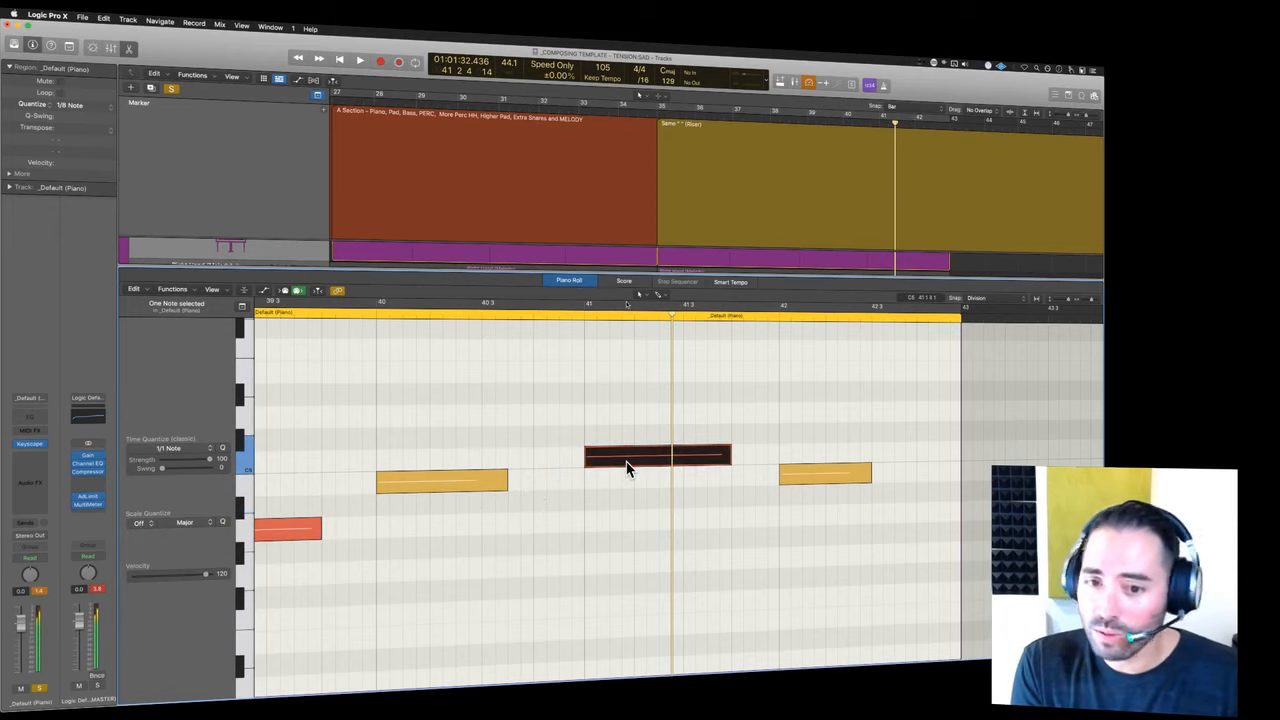
key("space")
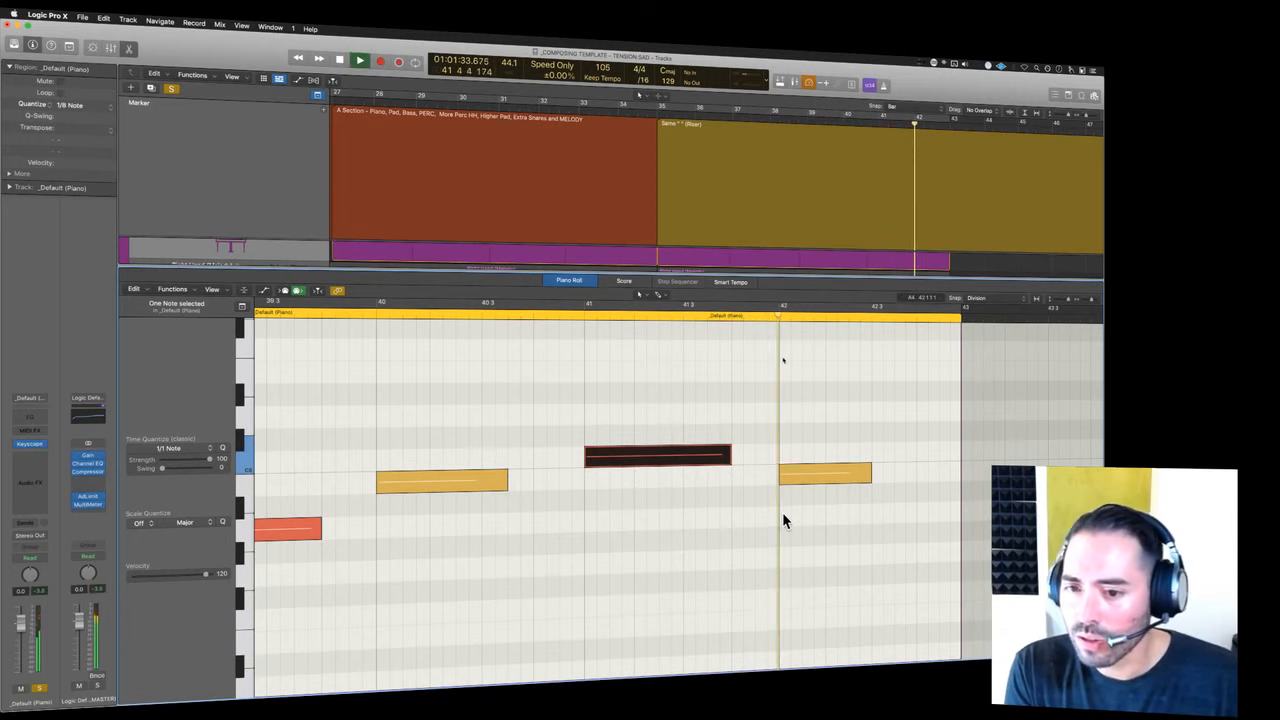
left_click(810, 475)
key("space")
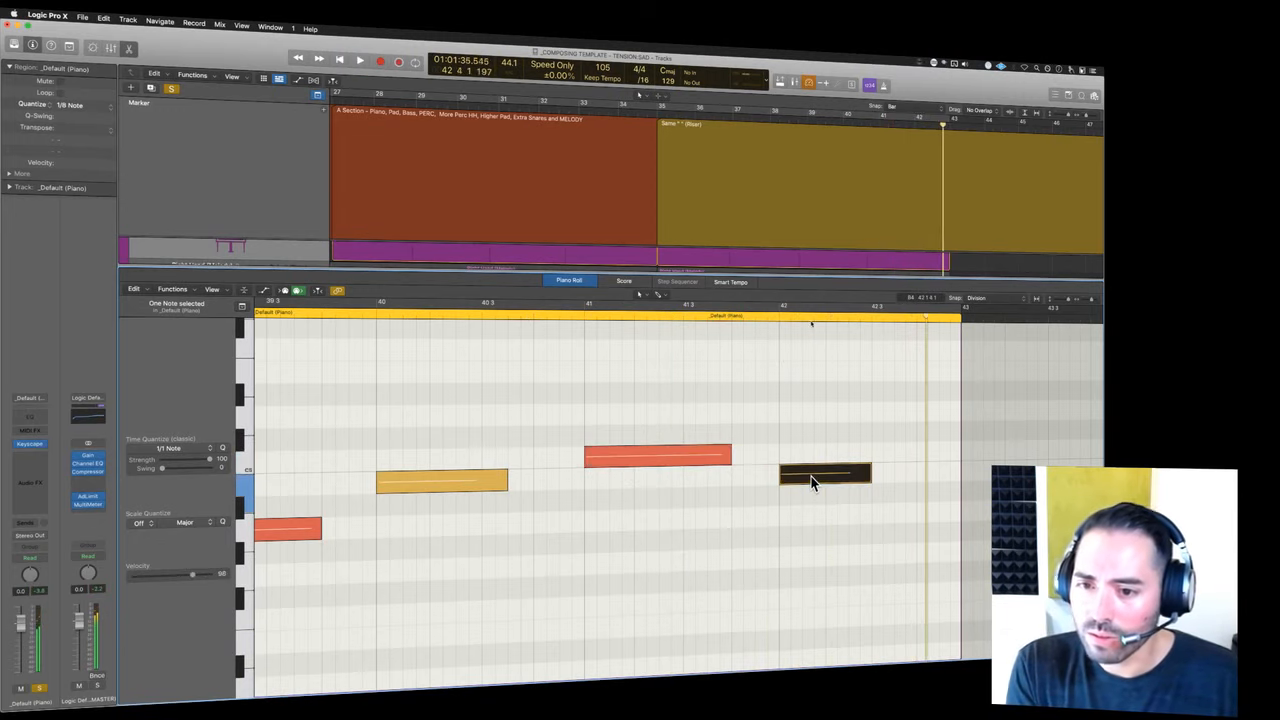
- Close the Piano Roll and clear the solo on all tracks
key("e")
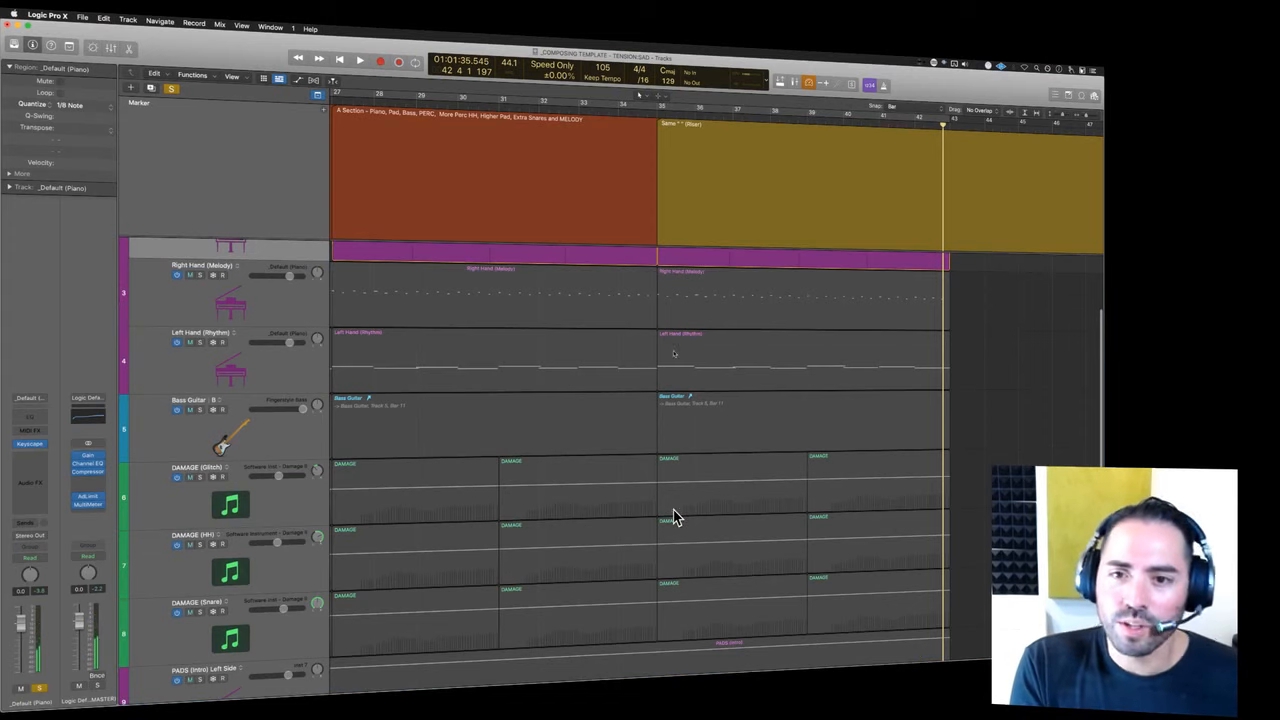
scroll(674, 510, "down", 10)
scroll(591, 402, "up", 5)
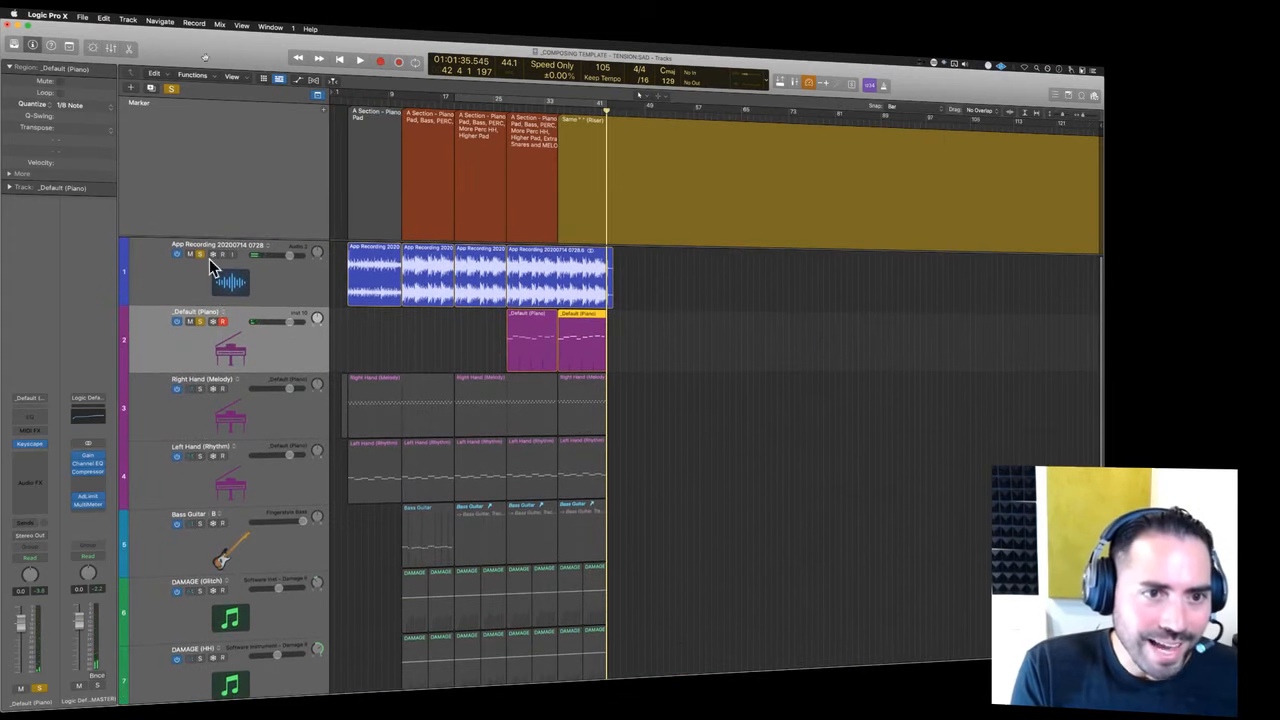
left_click(173, 90)
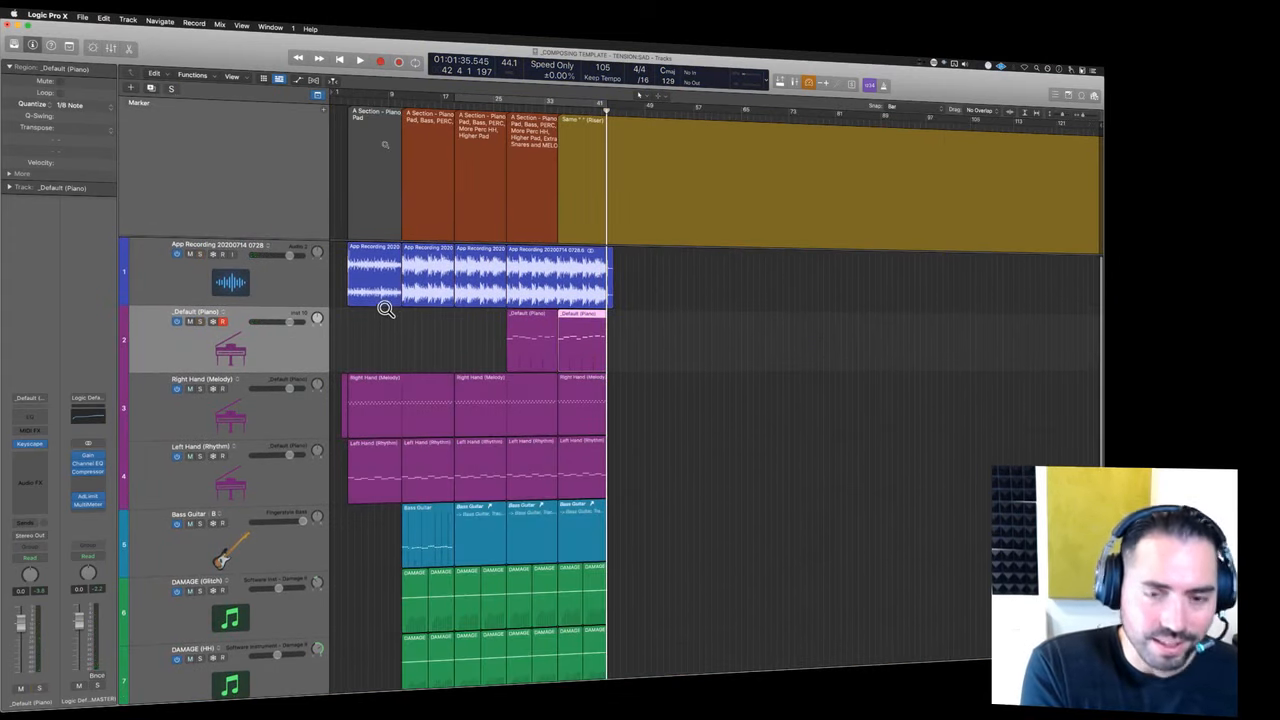
- Move the piano track below Synth (Melody) and place both of its melody regions on the Synth (Melody) track
scroll(384, 306, "down", 5)
left_click_drag(268, 288, 250, 540)
left_click_drag(678, 556, 531, 546)
left_click_drag(300, 562, 300, 522)
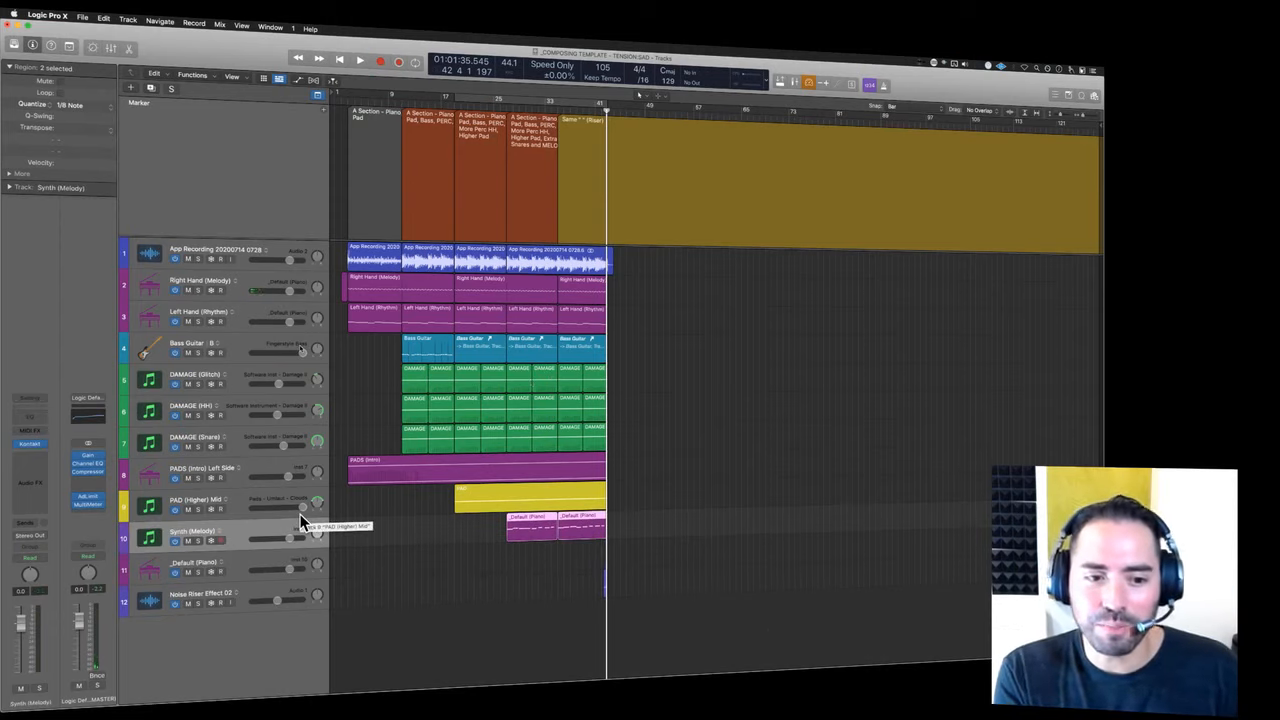
- Play the full arrangement from bar 24 to hear the synth melody in context
left_click(489, 594)
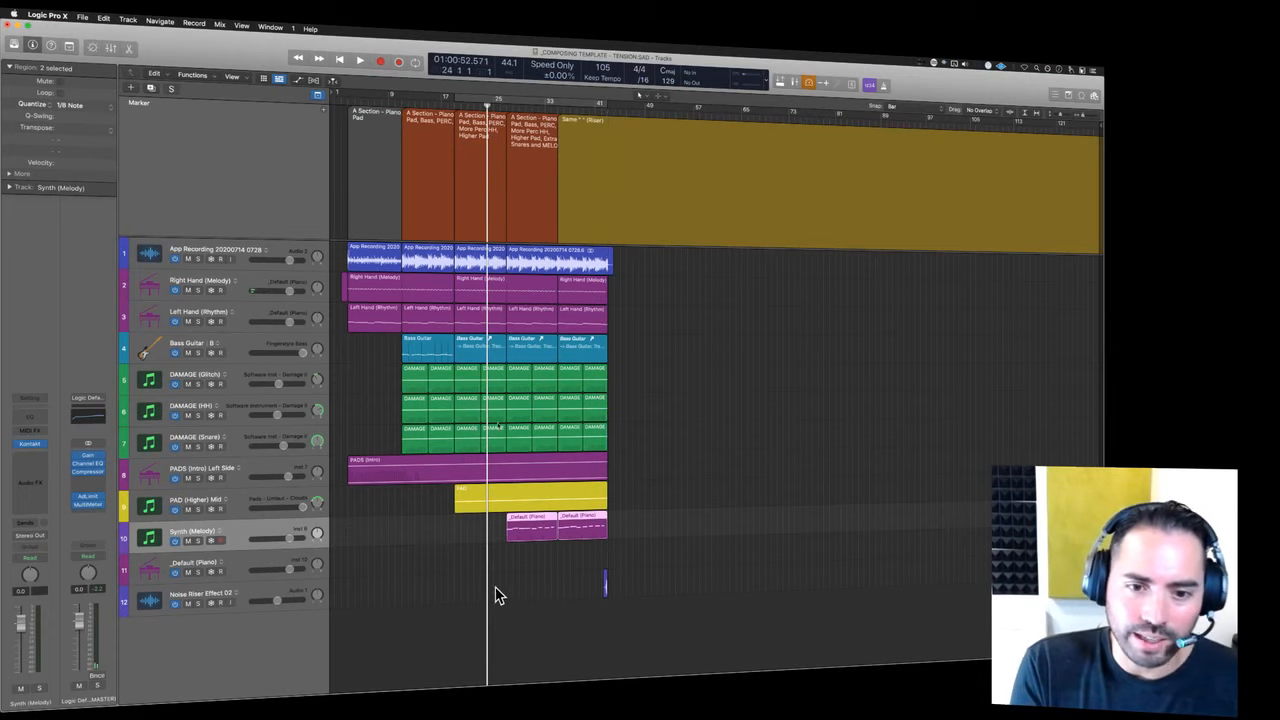
key("space")
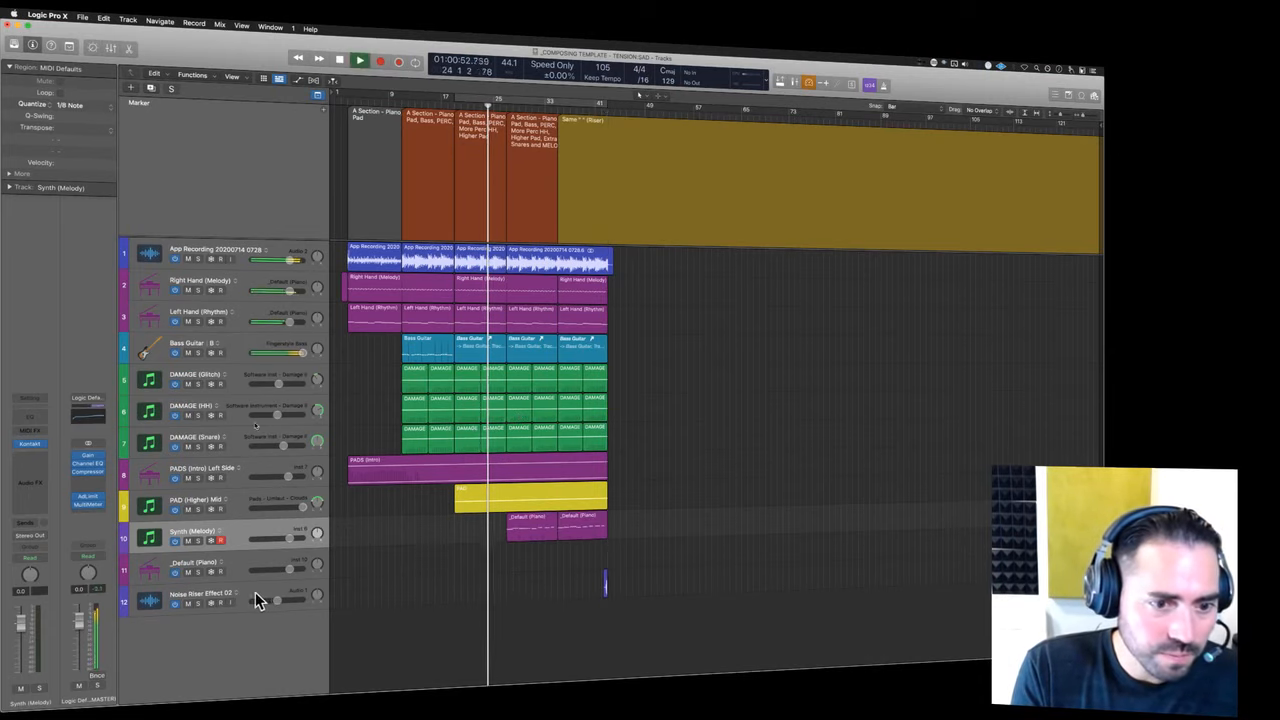
- Move the Noise Riser Effect 02 track directly below Synth (Melody) in the track list
left_click_drag(254, 594, 252, 558)
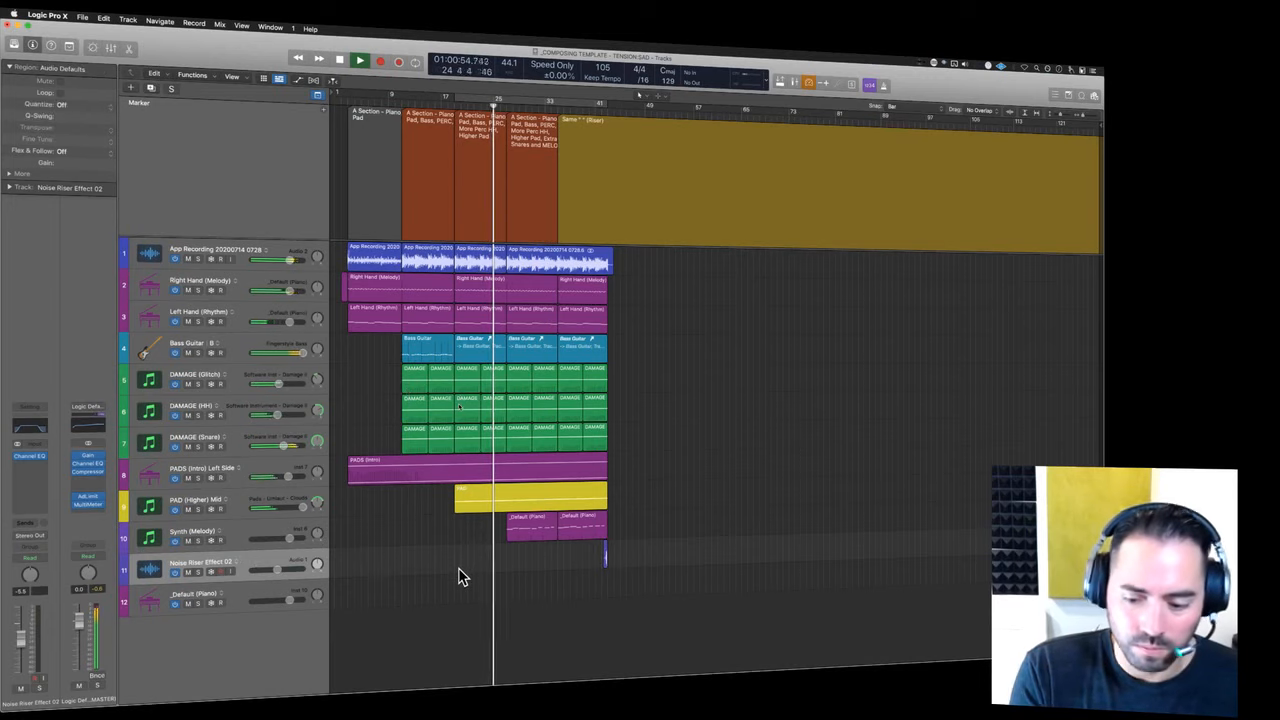
key("super+Right")
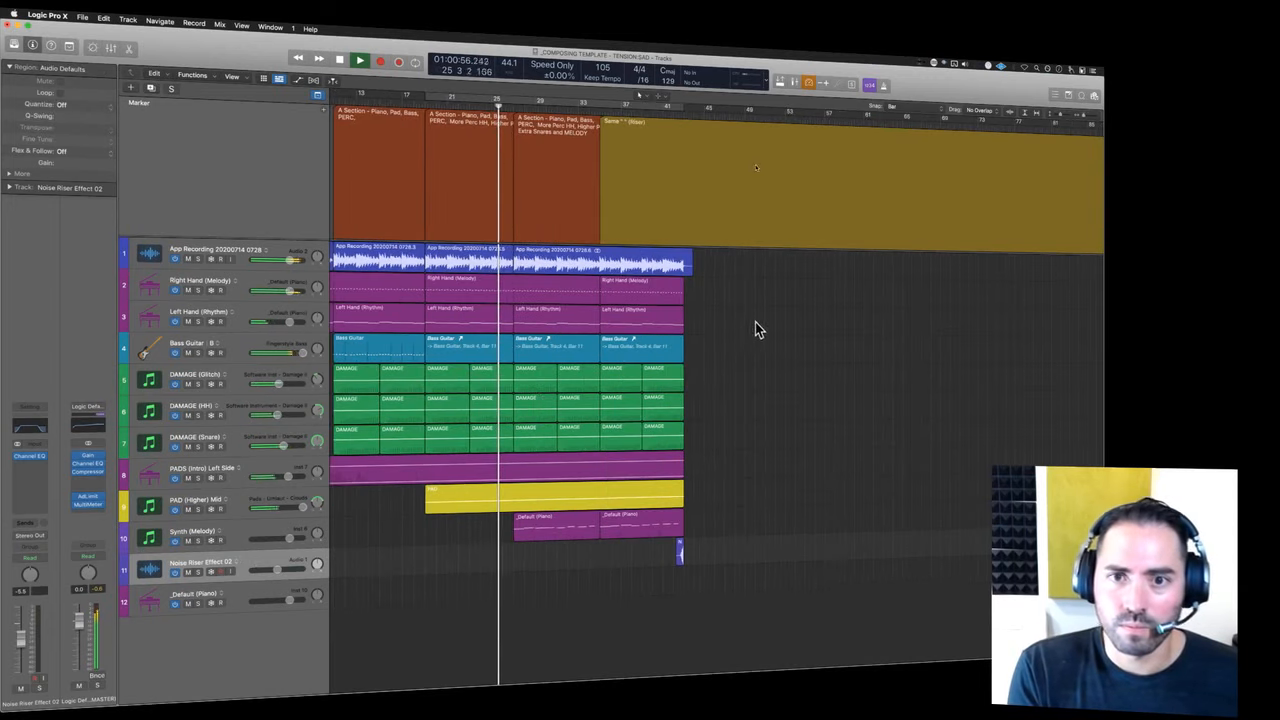
- Turn off Low Latency Mode and restart playback of the arrangement
left_click(810, 84)
key("space")
key("space")
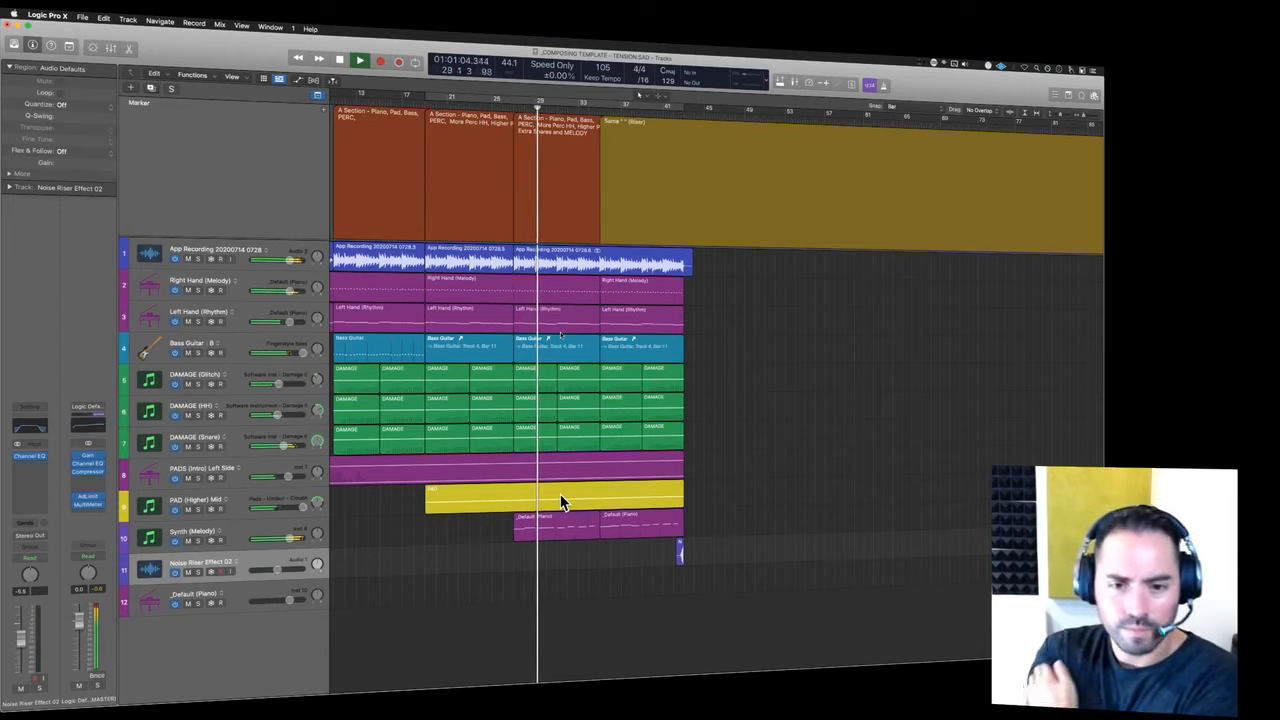
- Save the project and mute the App Recording reference track
key("super+s")
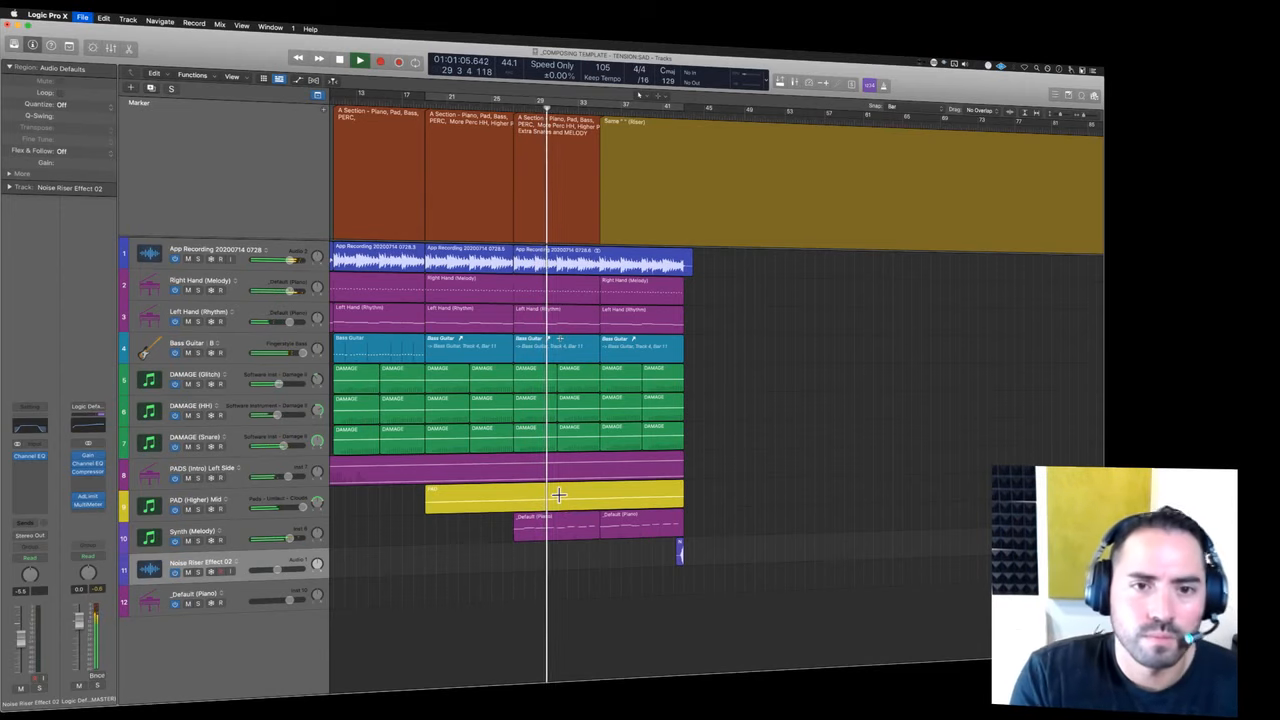
left_click(187, 258)
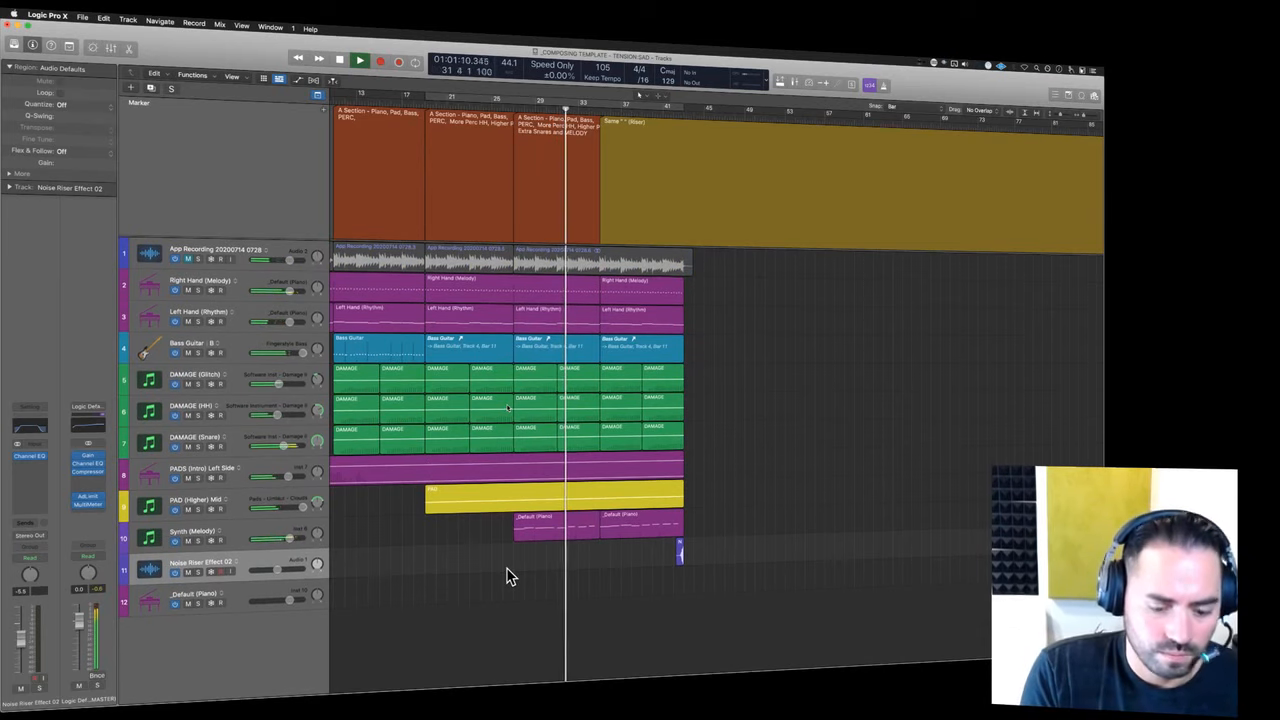
scroll(507, 567, "up", 3)
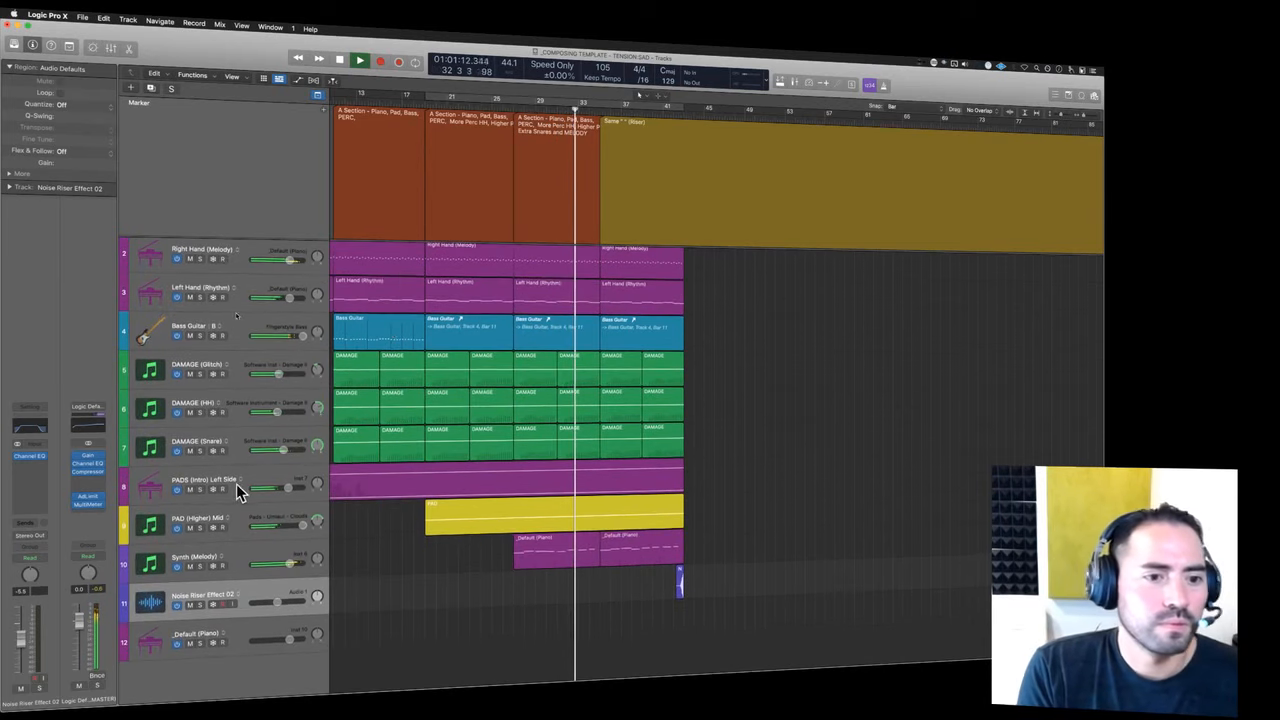
left_click(89, 478)
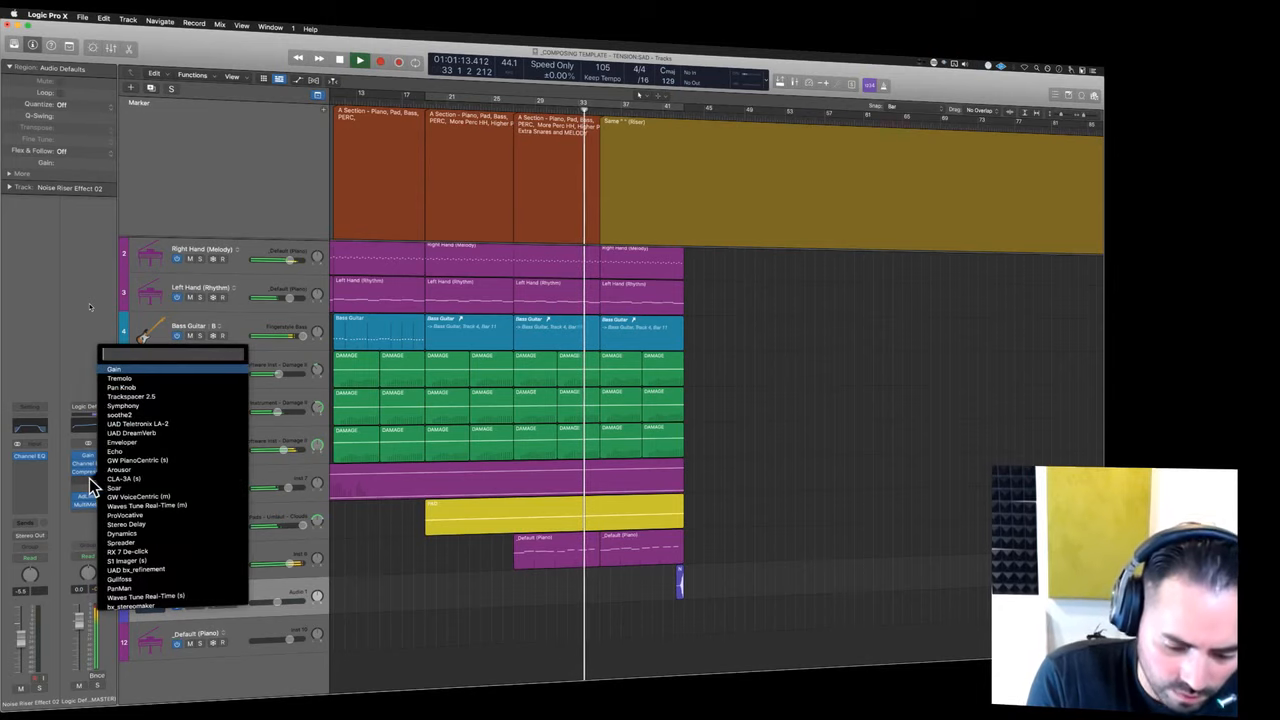
type("gulfo")
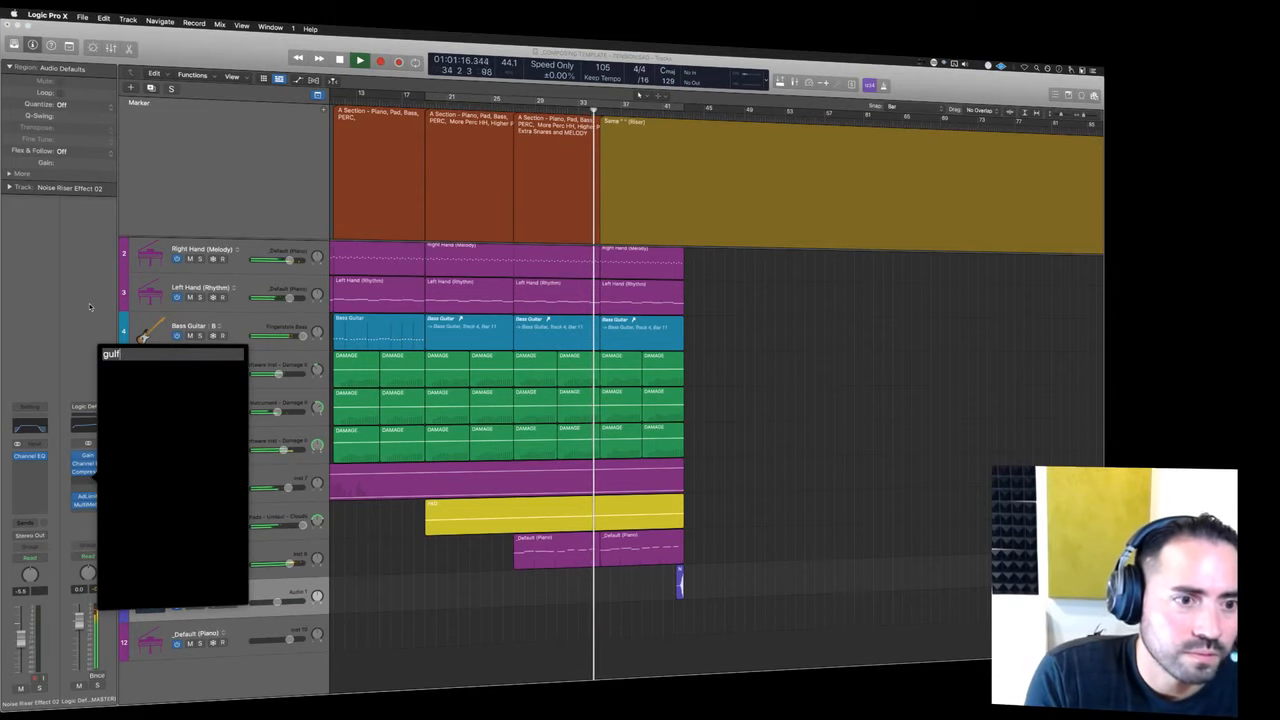
left_click(89, 478)
- Insert the Gullfoss plug-in after the Compressor on the master channel, listen to the mix through it, and stop playback
left_click(89, 478)
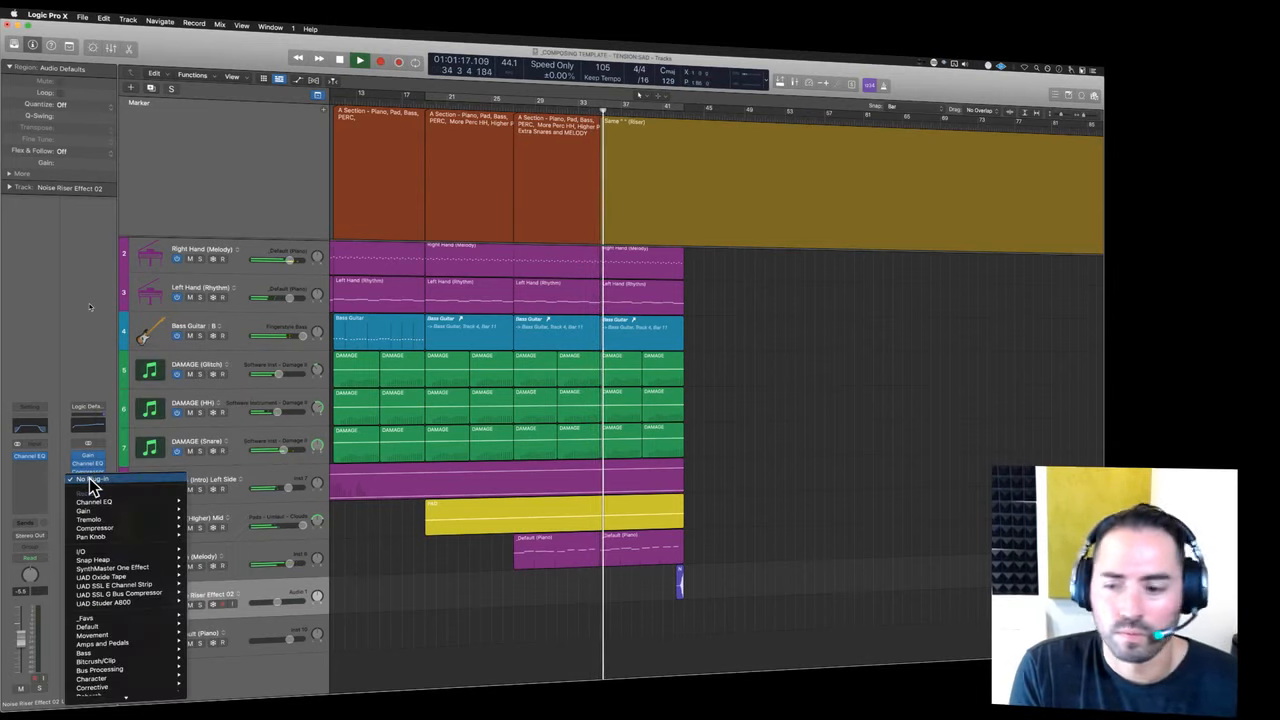
type("pl")
key("Right")
type("gul")
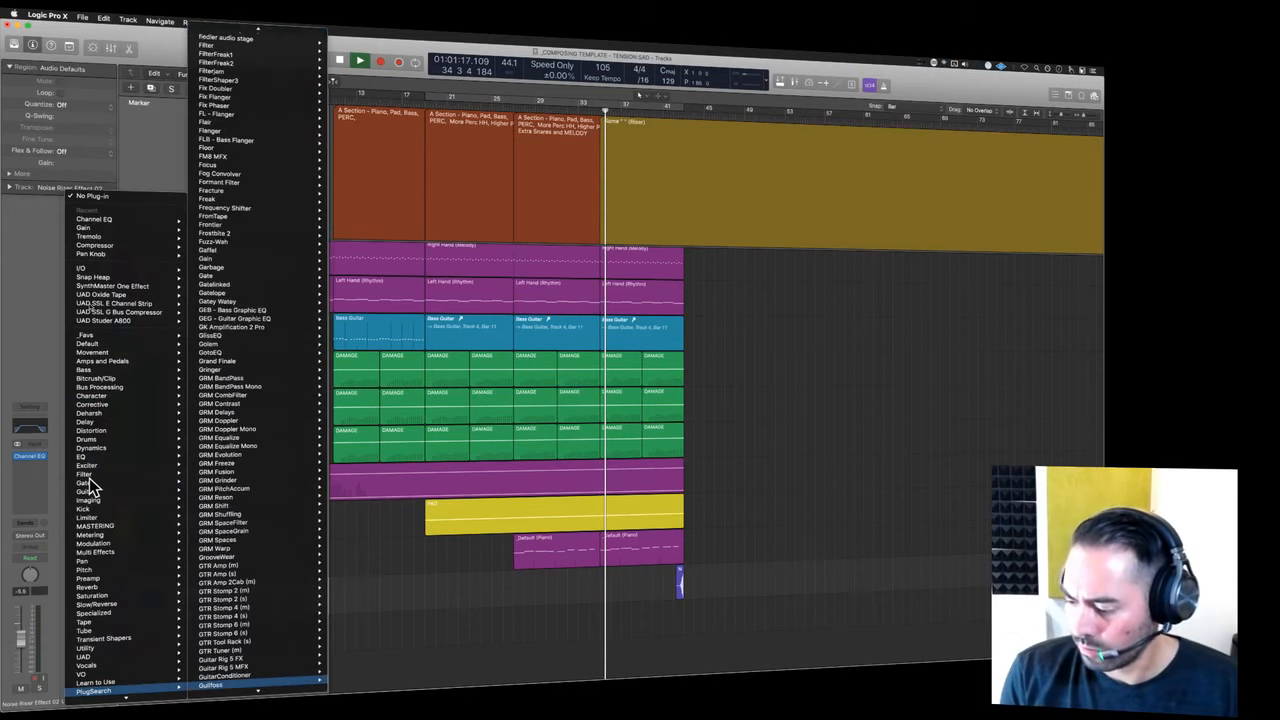
key("Return")
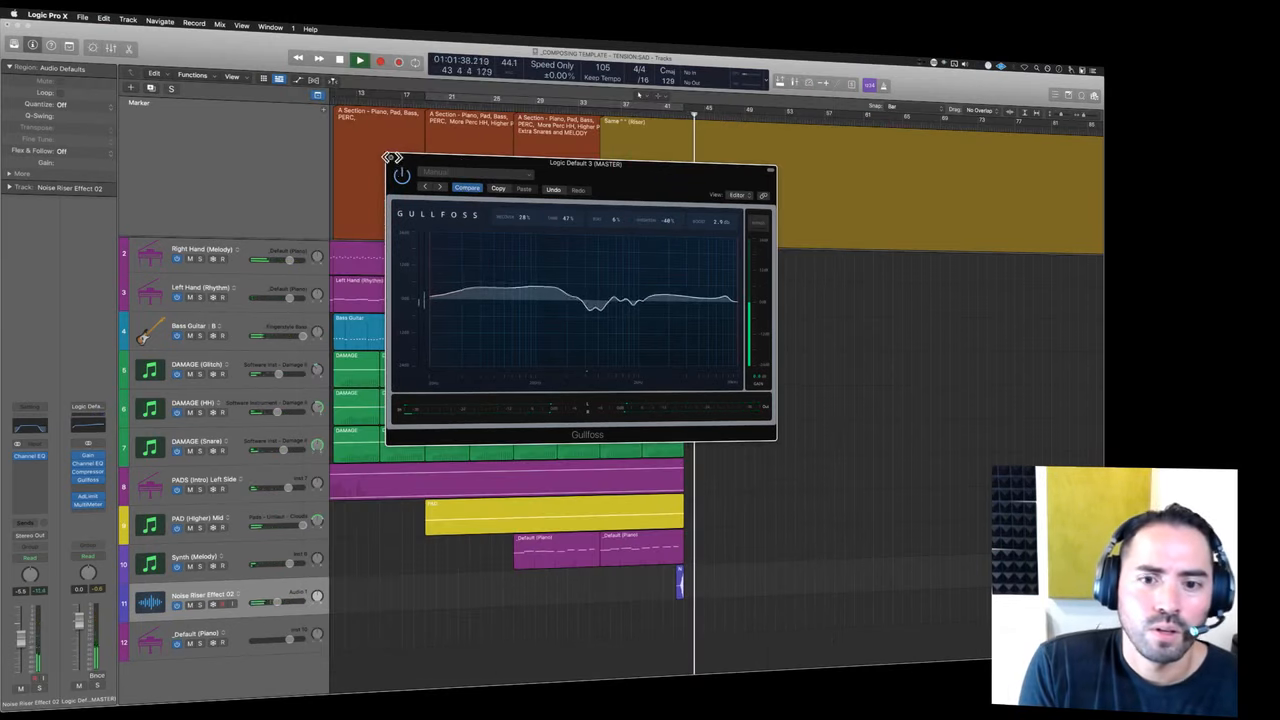
left_click(392, 162)
key("space")
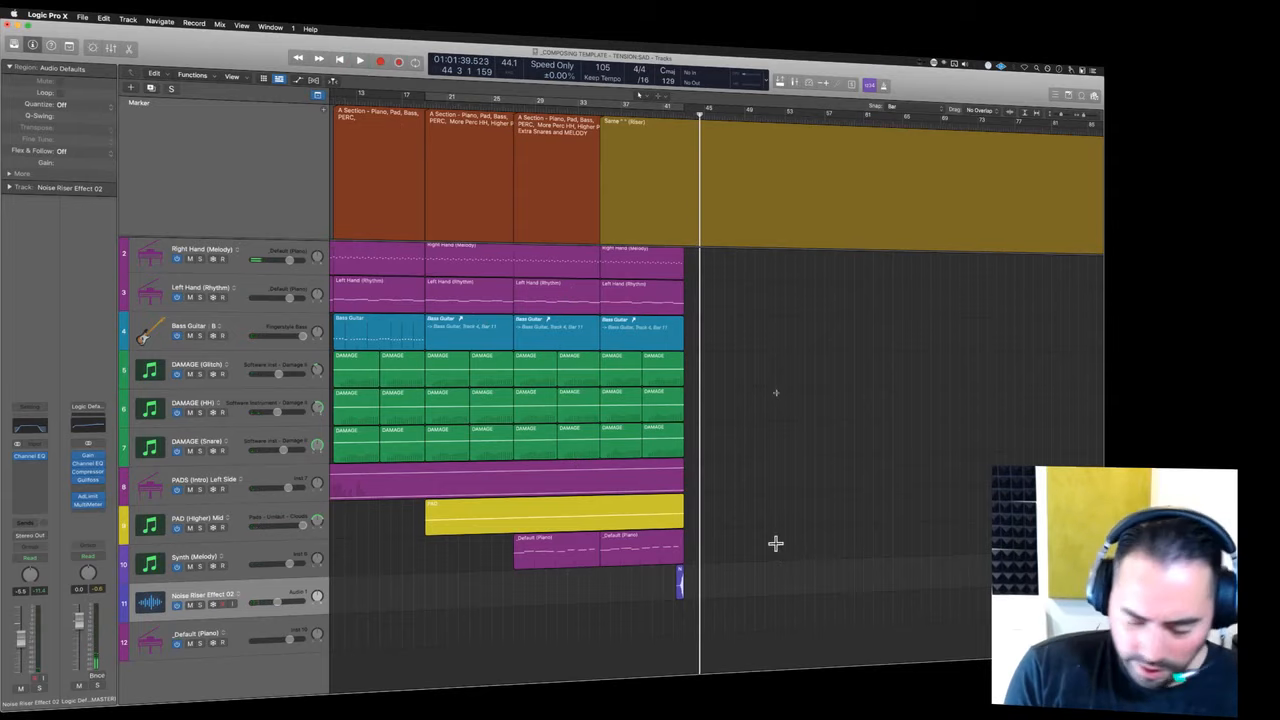